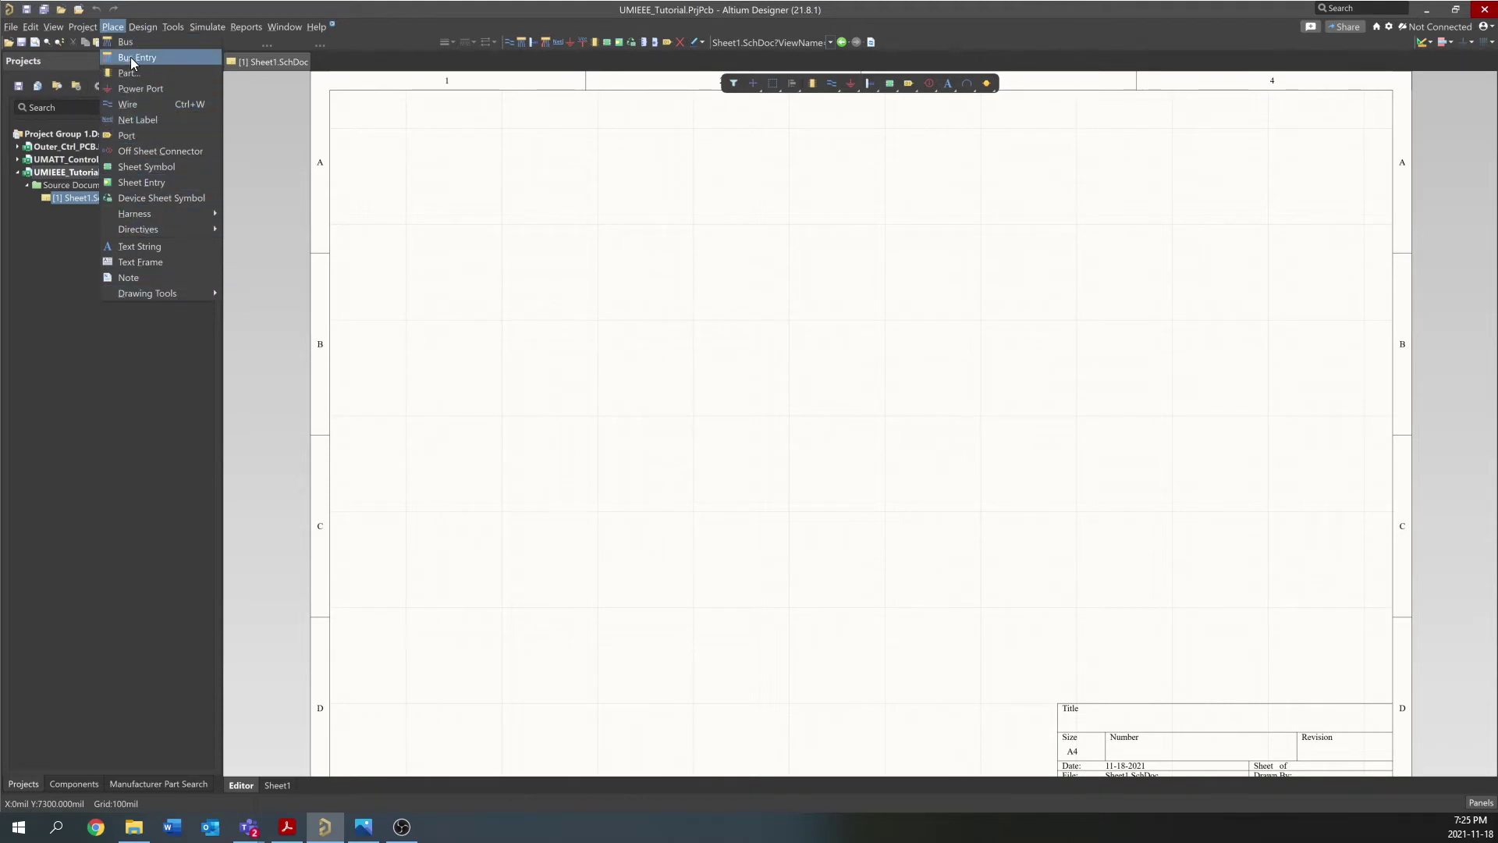
Start placing a part and switch the component library to Miscellaneous Devices.IntLib
click(437, 175)
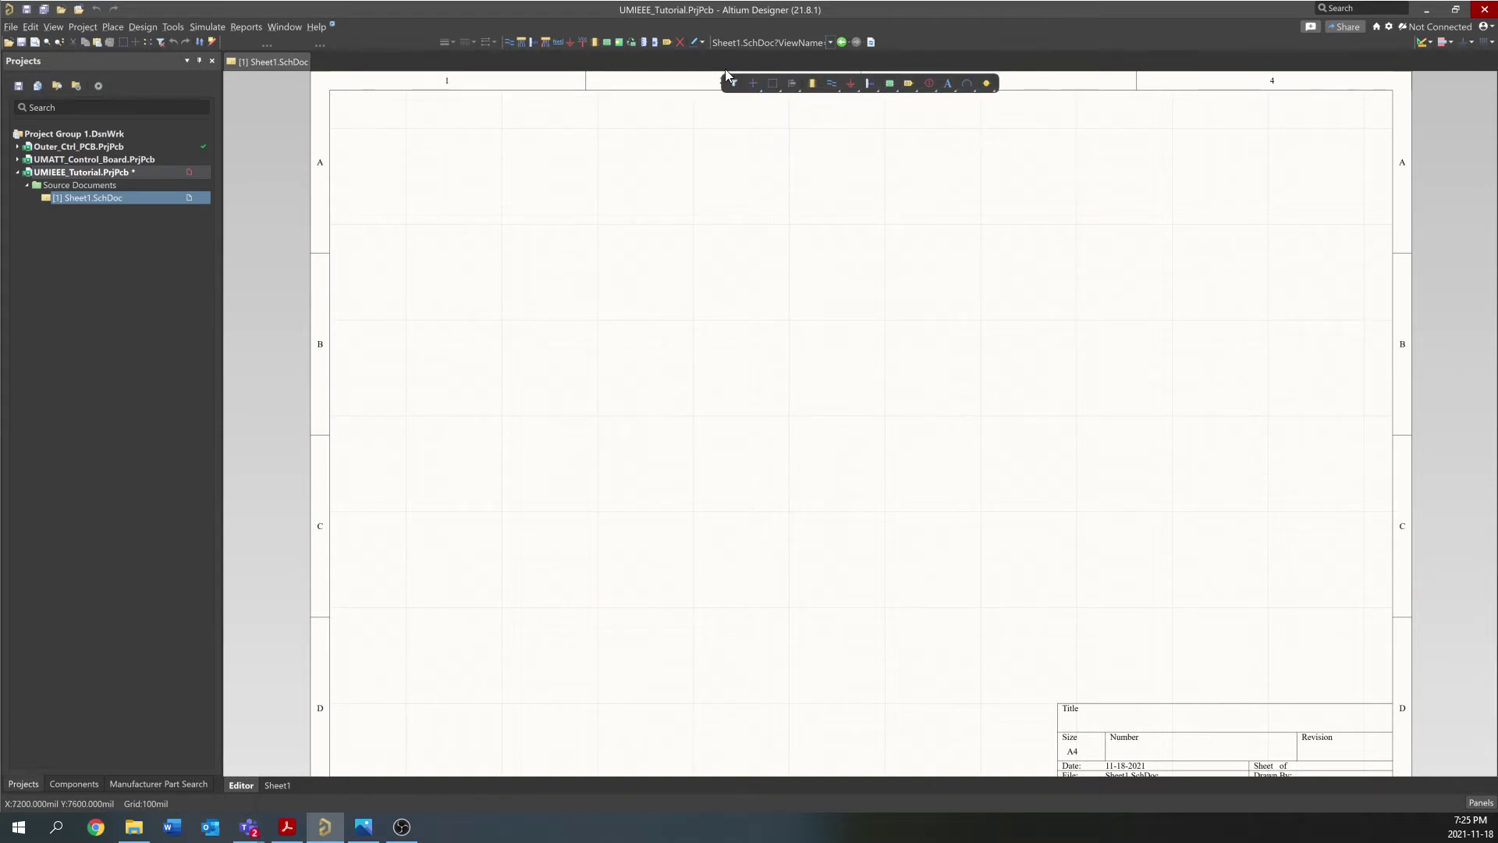
click(121, 30)
click(133, 71)
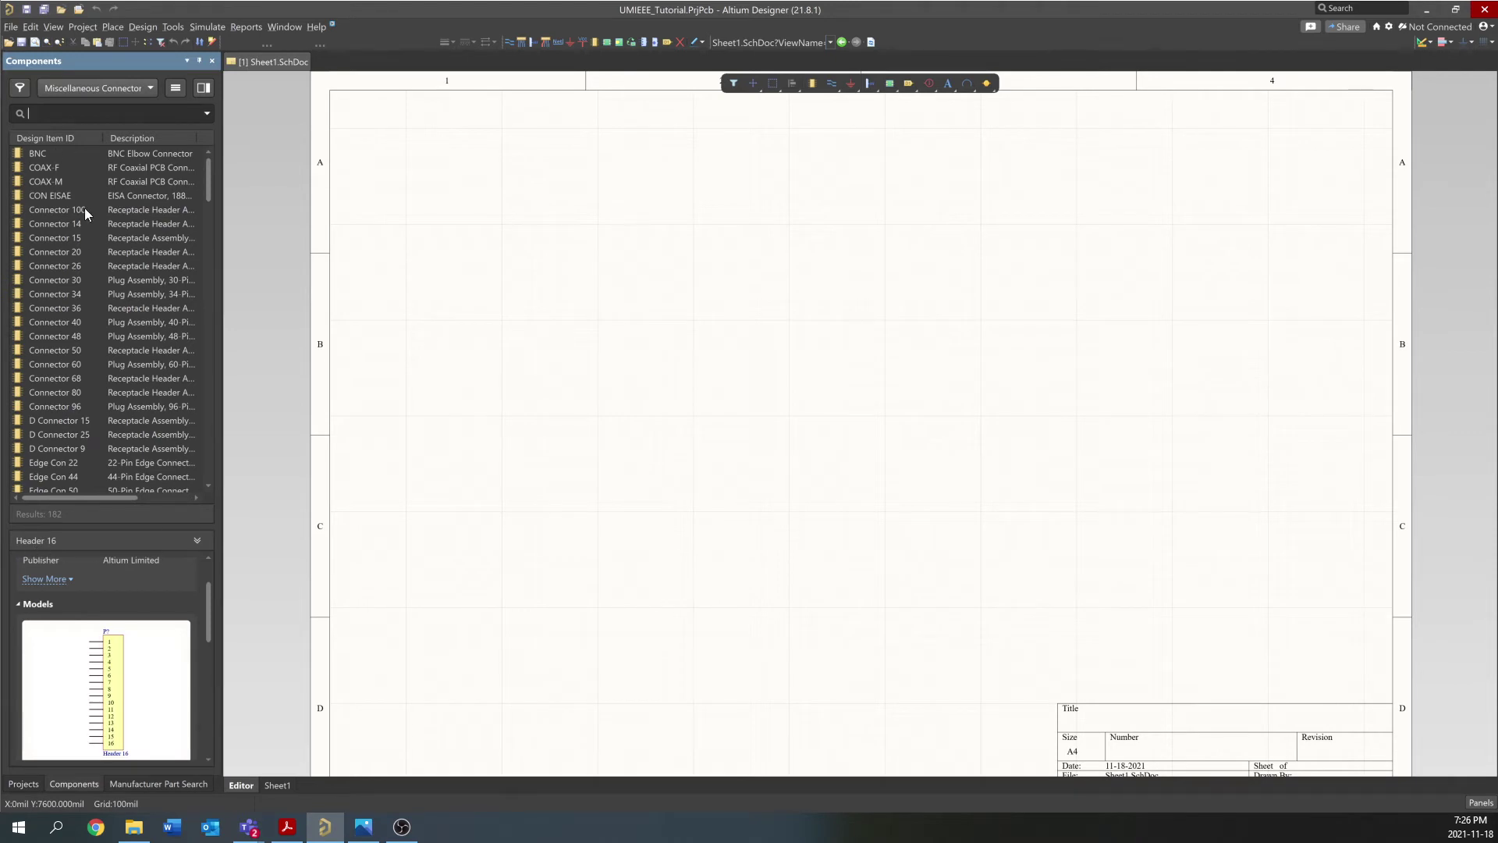
click(97, 87)
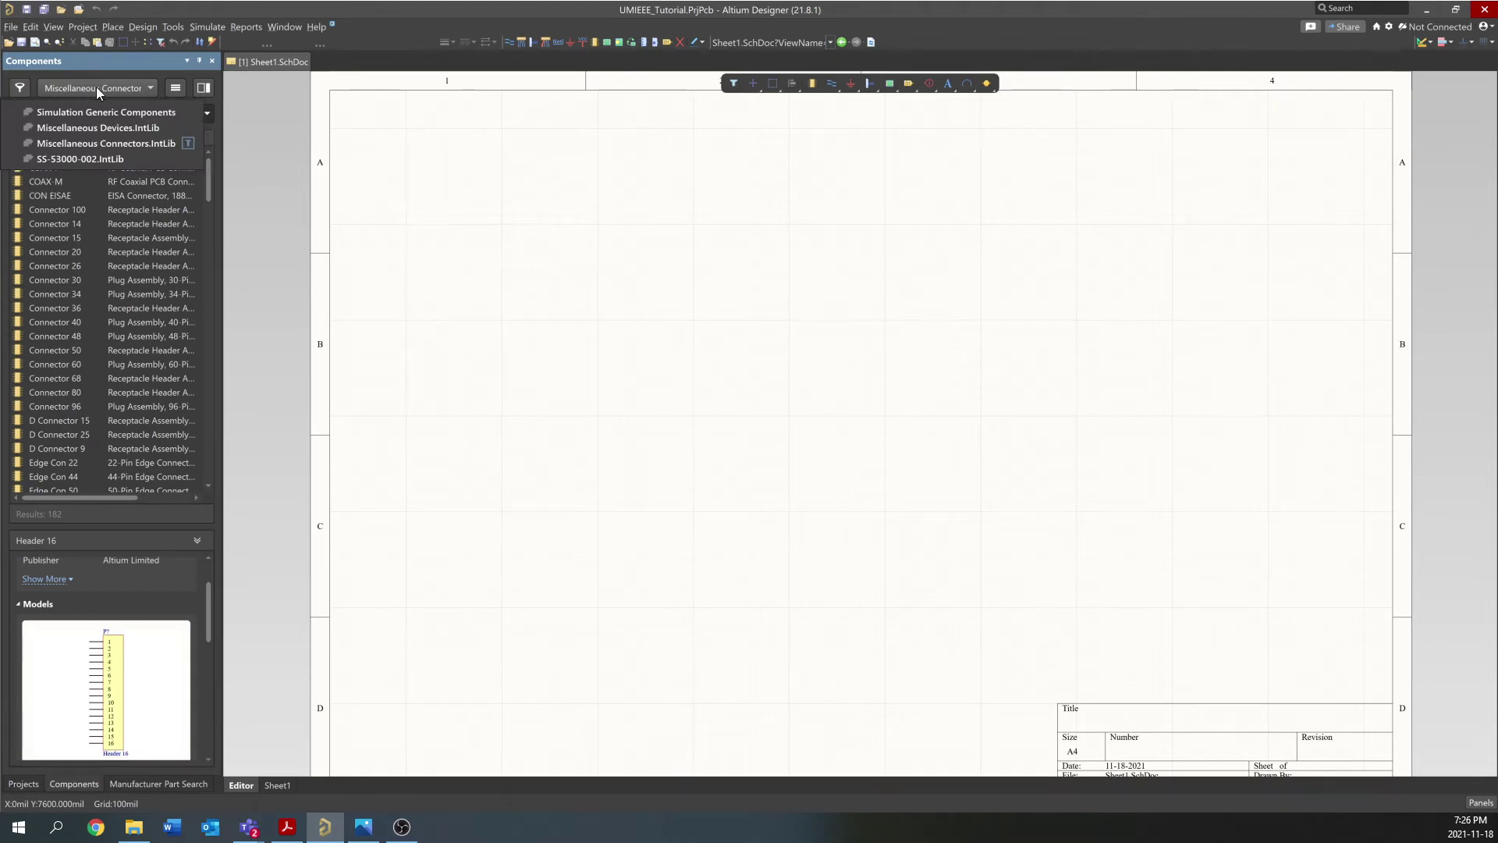
click(156, 130)
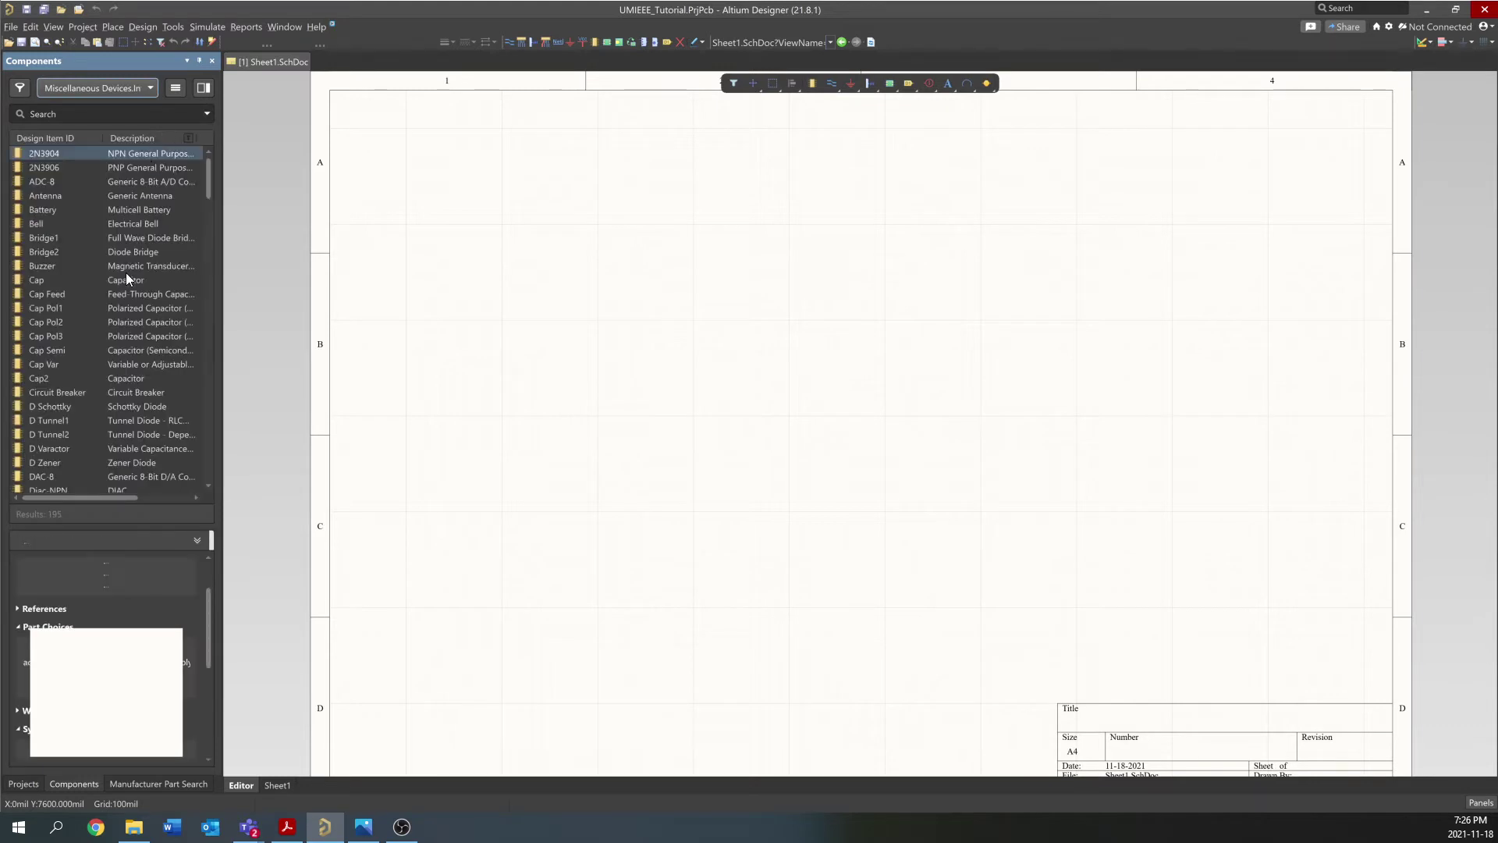
scroll(113, 310, down, 5)
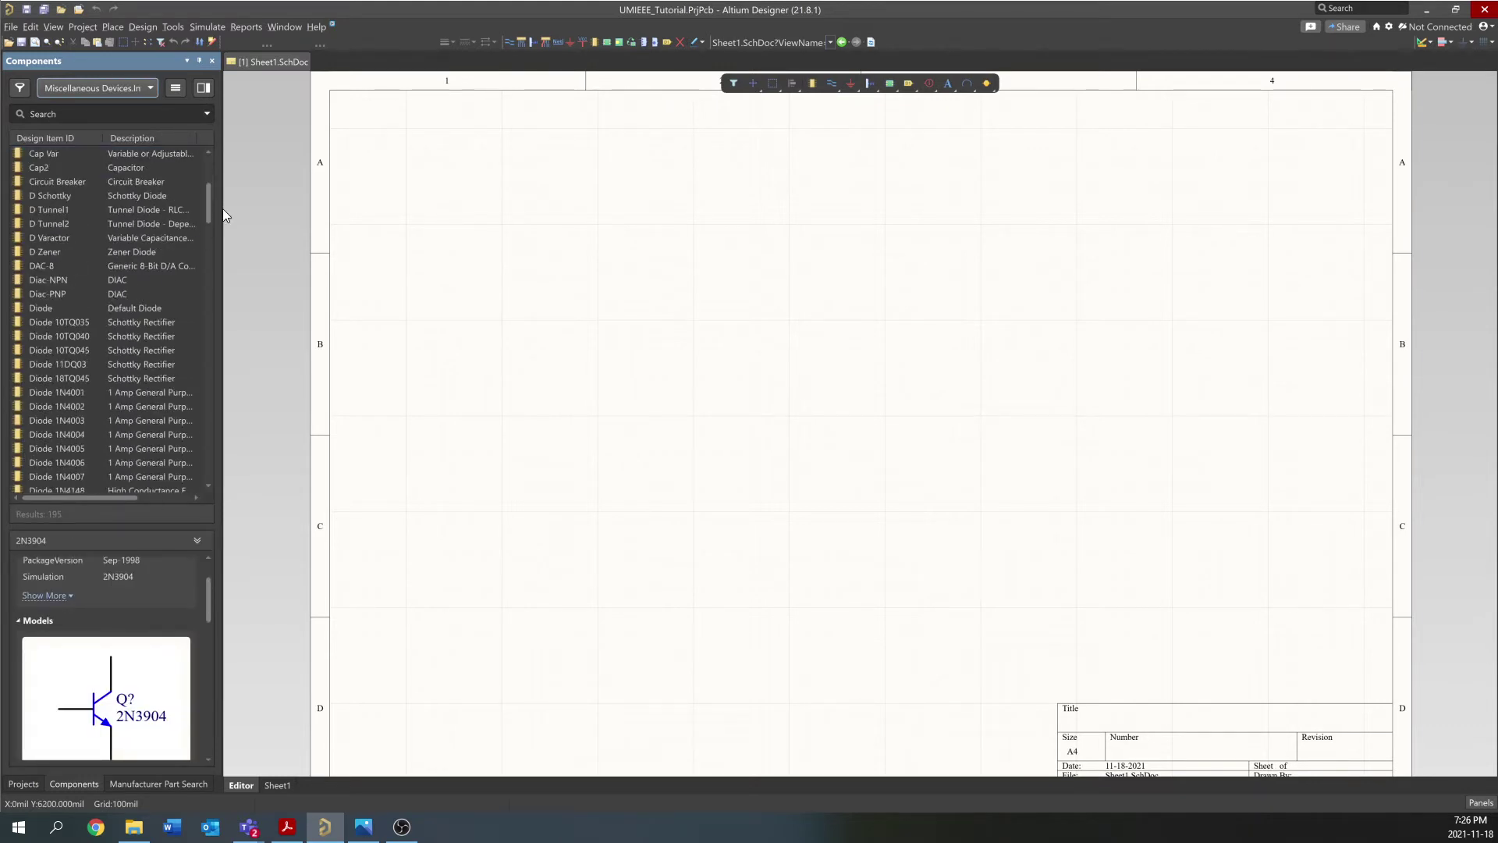
drag(209, 213, 189, 175)
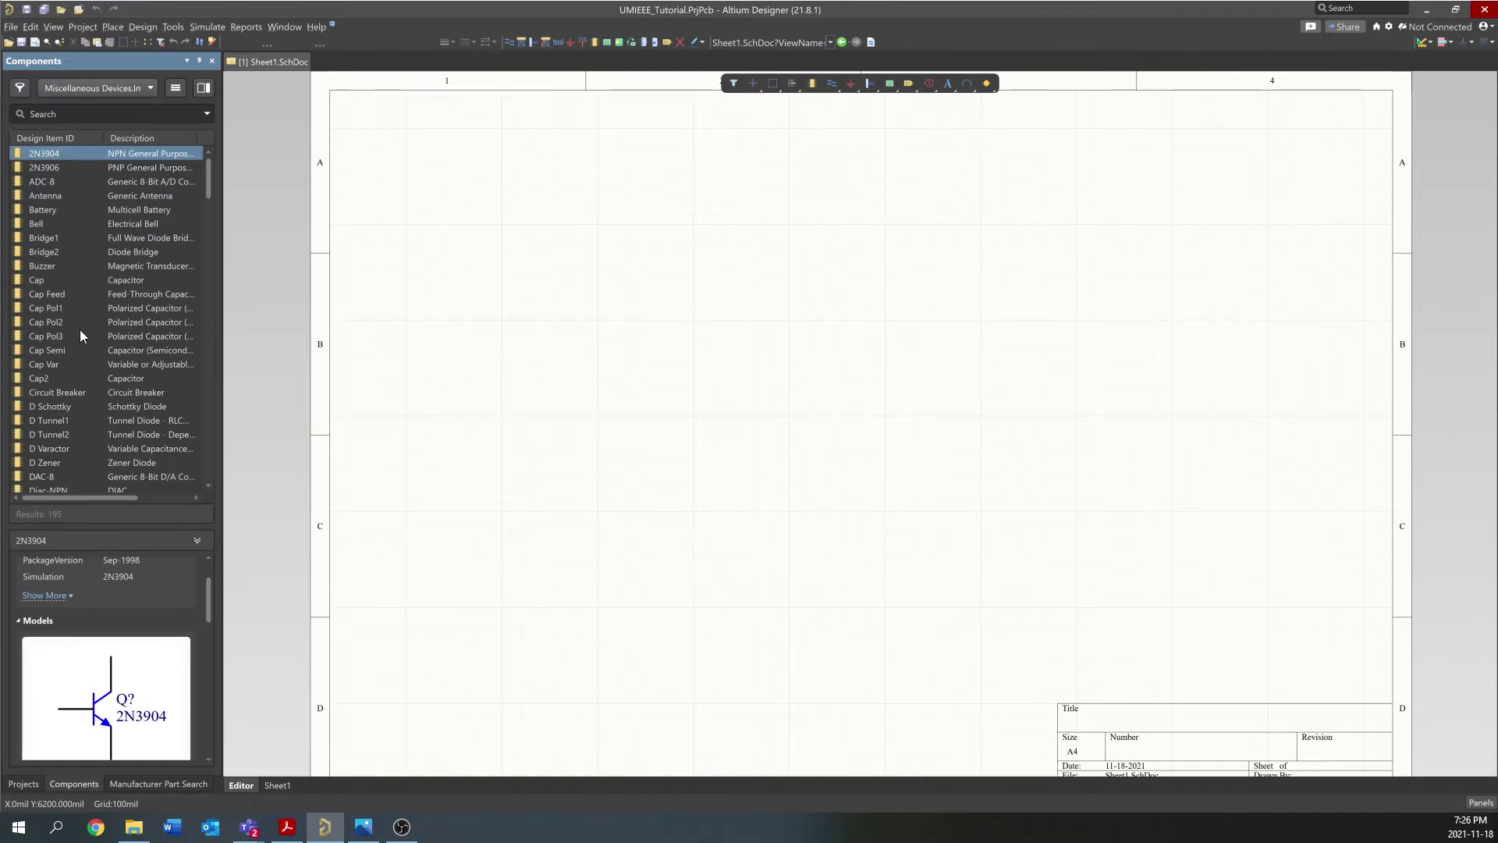
Find the Res1 resistor in the library and preview its symbol and footprint models
scroll(134, 359, down, 20)
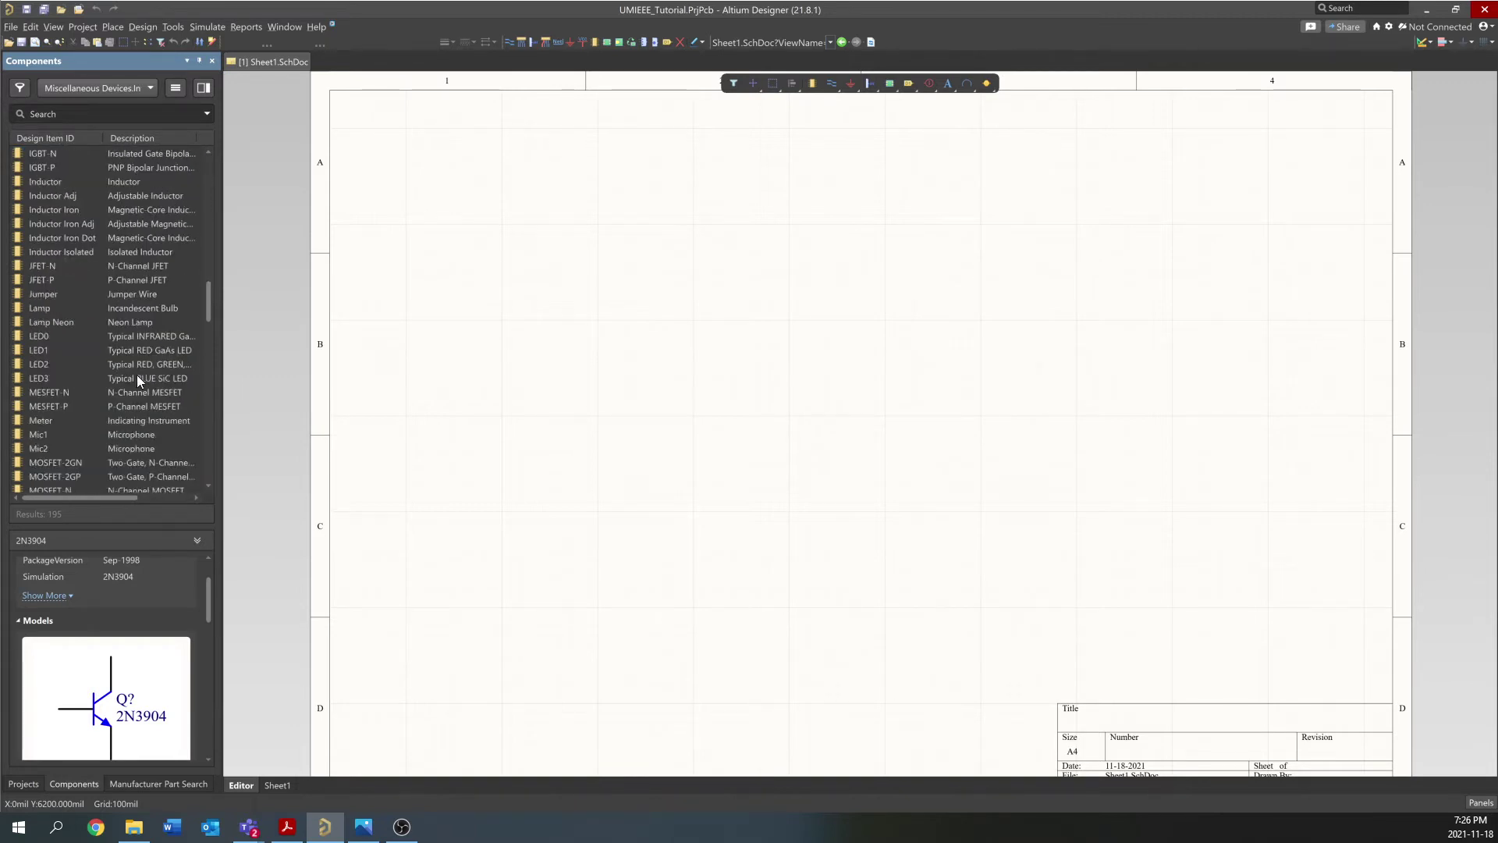
scroll(137, 374, down, 15)
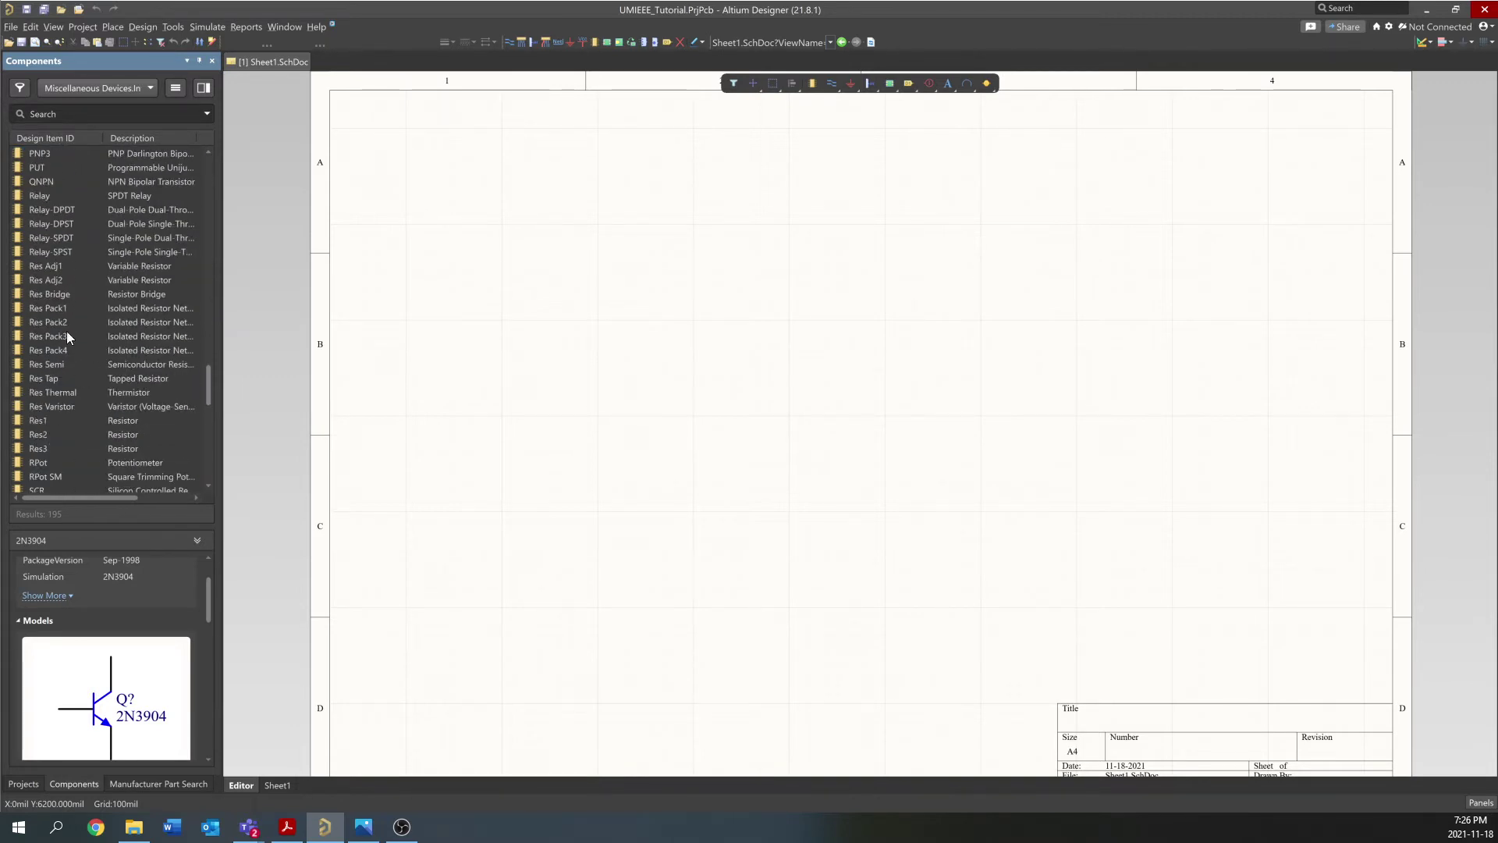
click(86, 416)
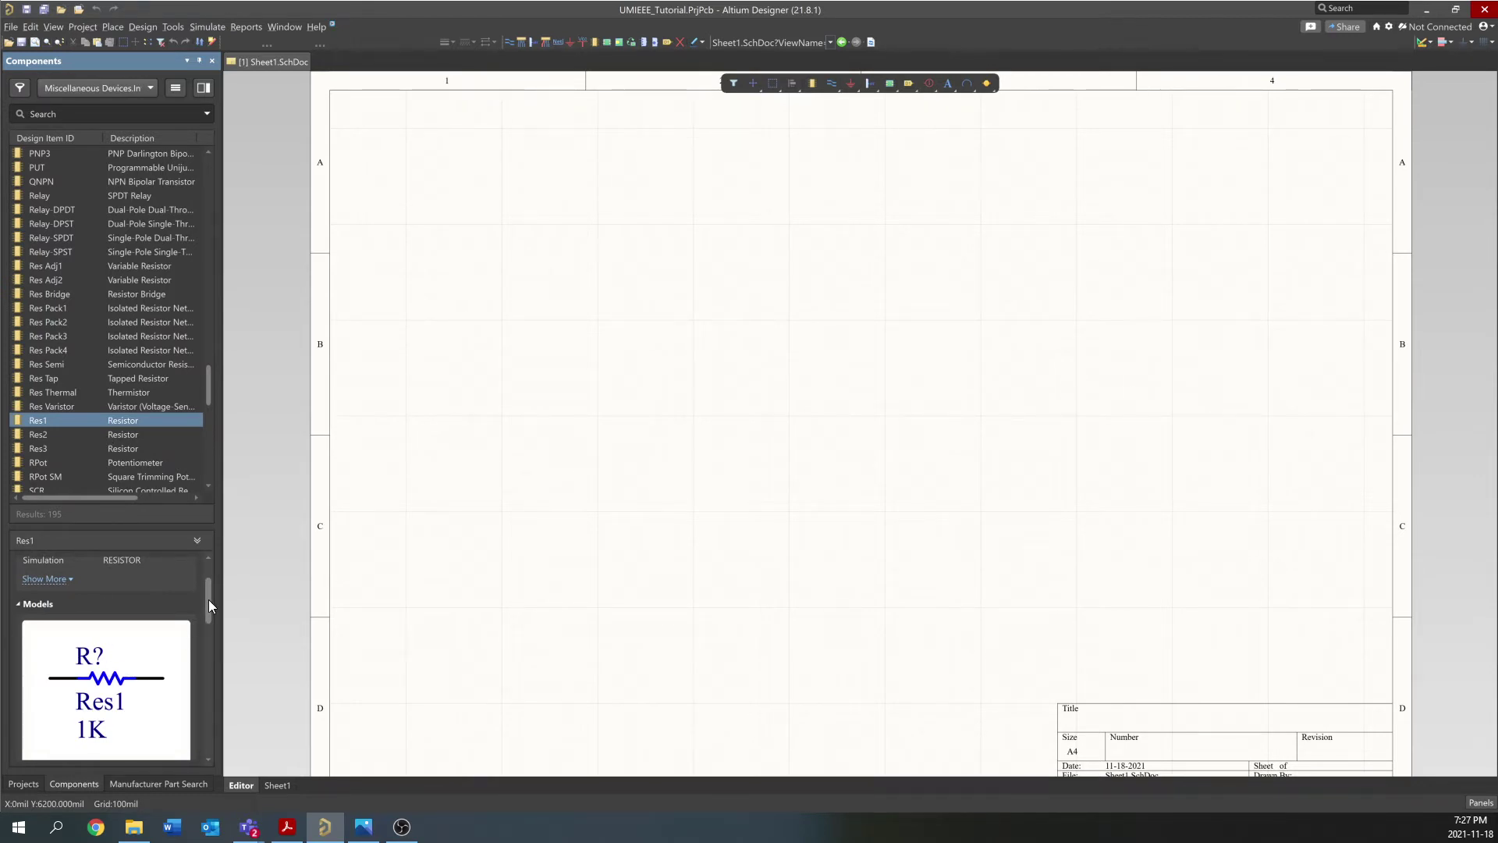
drag(208, 599, 216, 644)
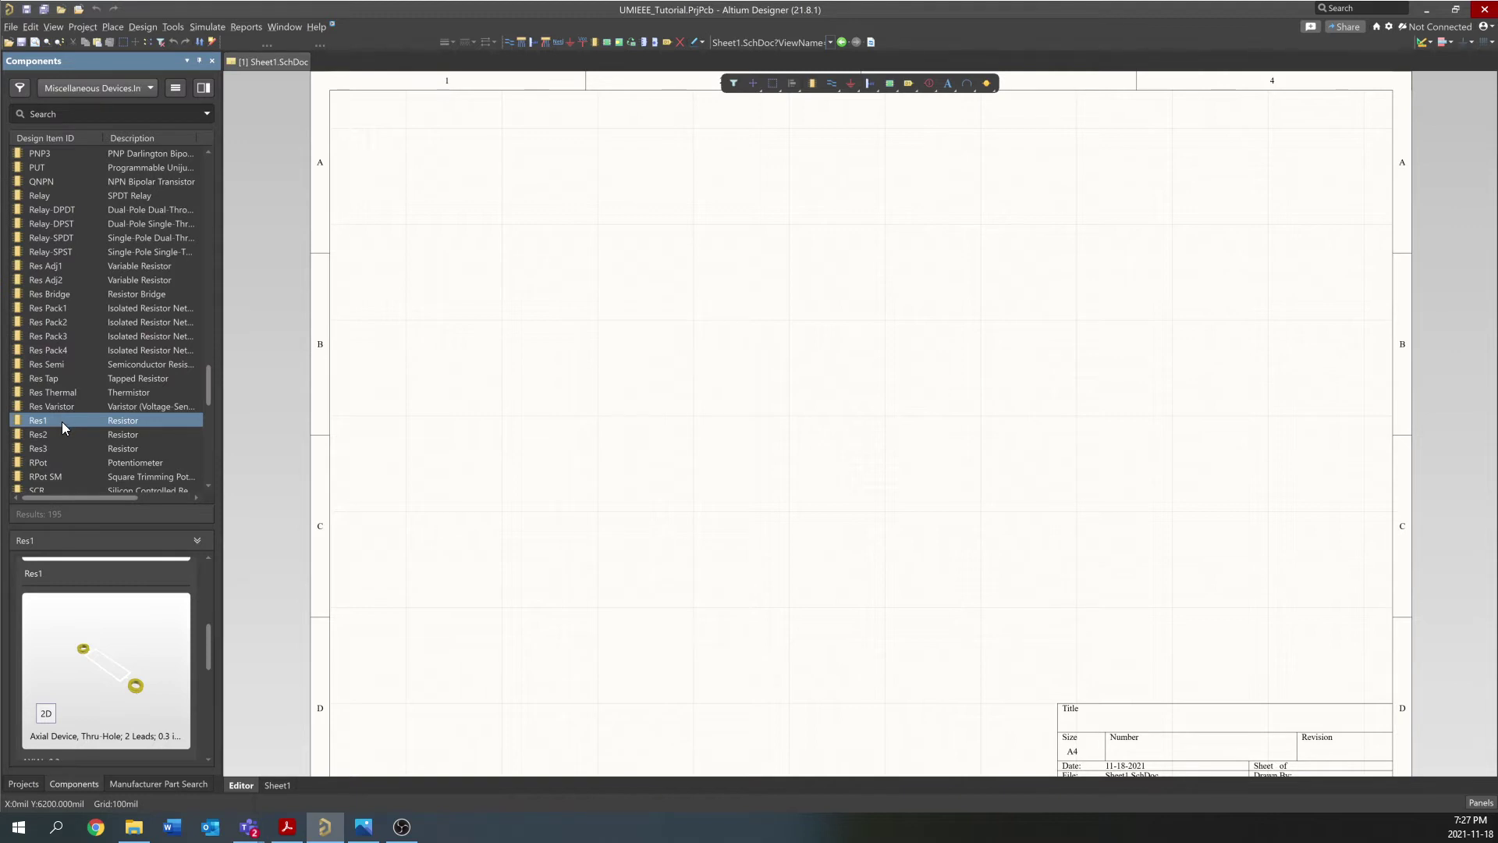
Place two vertical Res1 resistors one above the other near the left side of the schematic sheet
drag(62, 422, 493, 278)
key(space)
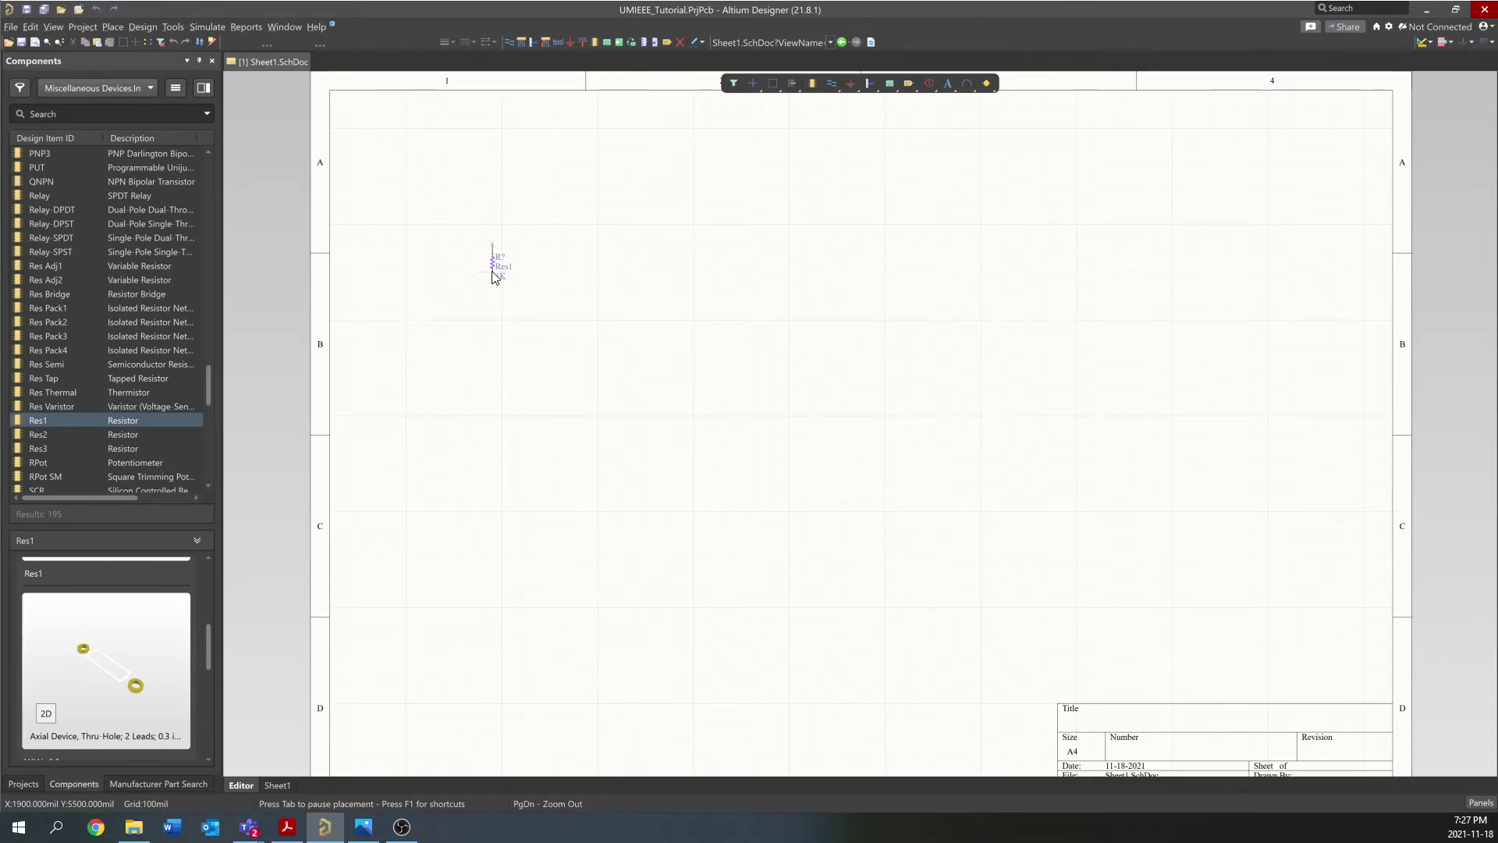
key(End)
key(Home)
key(Left)
key(Right)
key(Up)
key(Down)
click(493, 277)
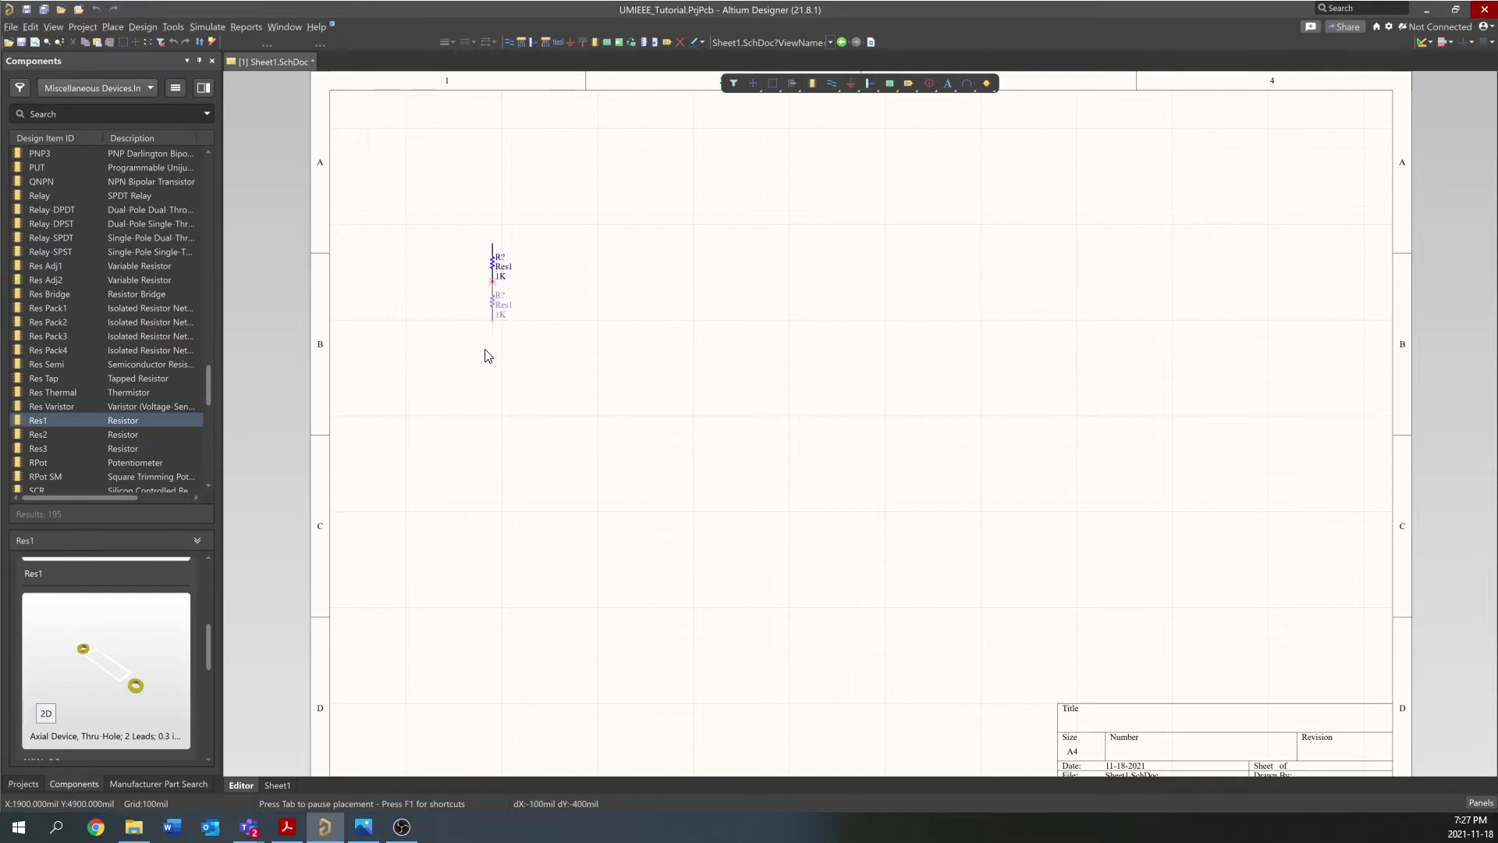
click(494, 388)
Place a horizontal Res1 near the sheet's upper middle and a vertical one to the lower right of it
key(space)
click(847, 229)
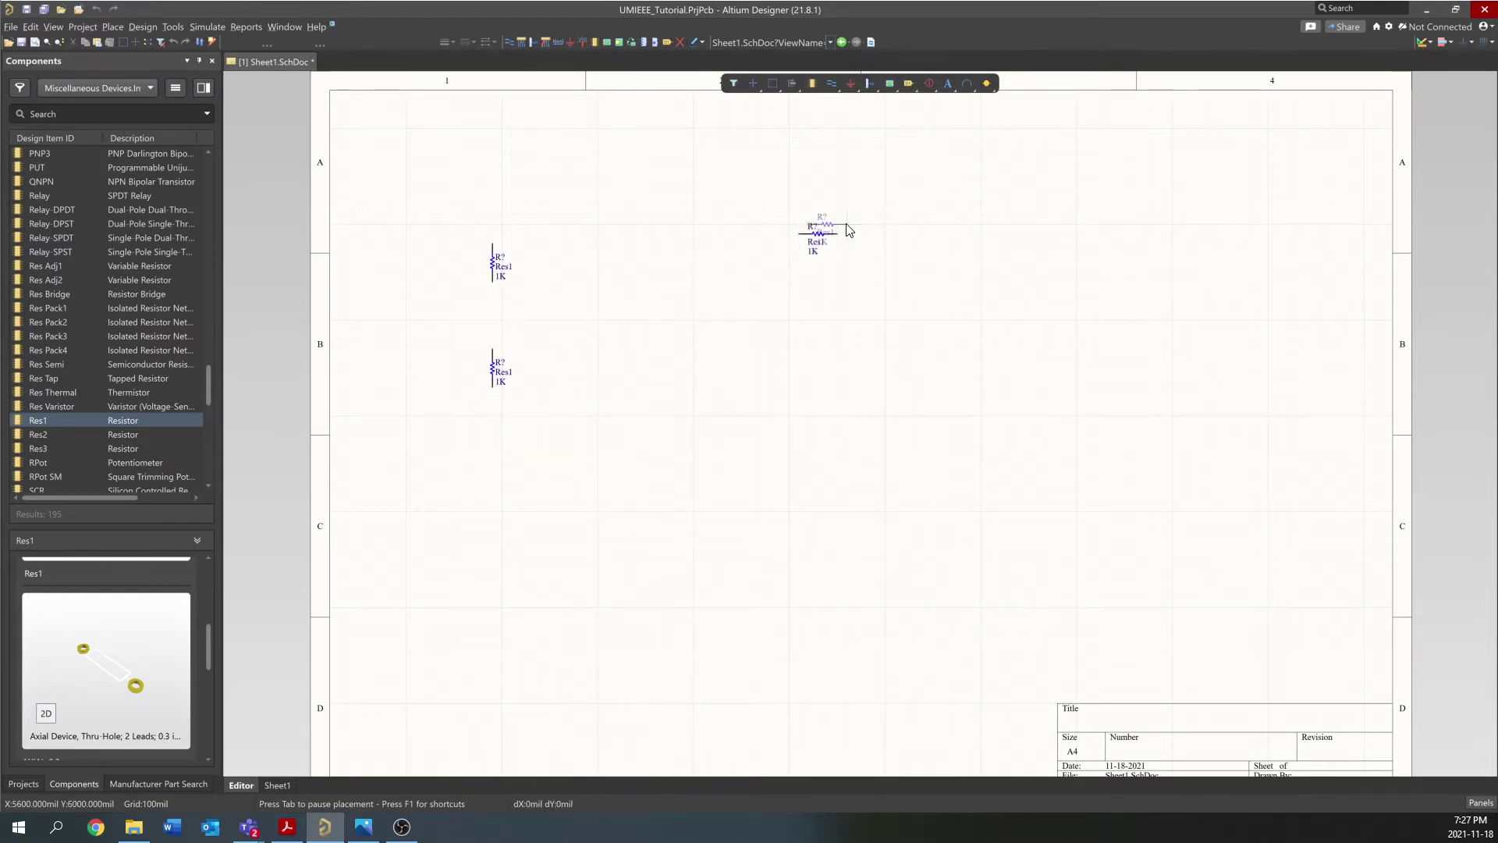
key(space)
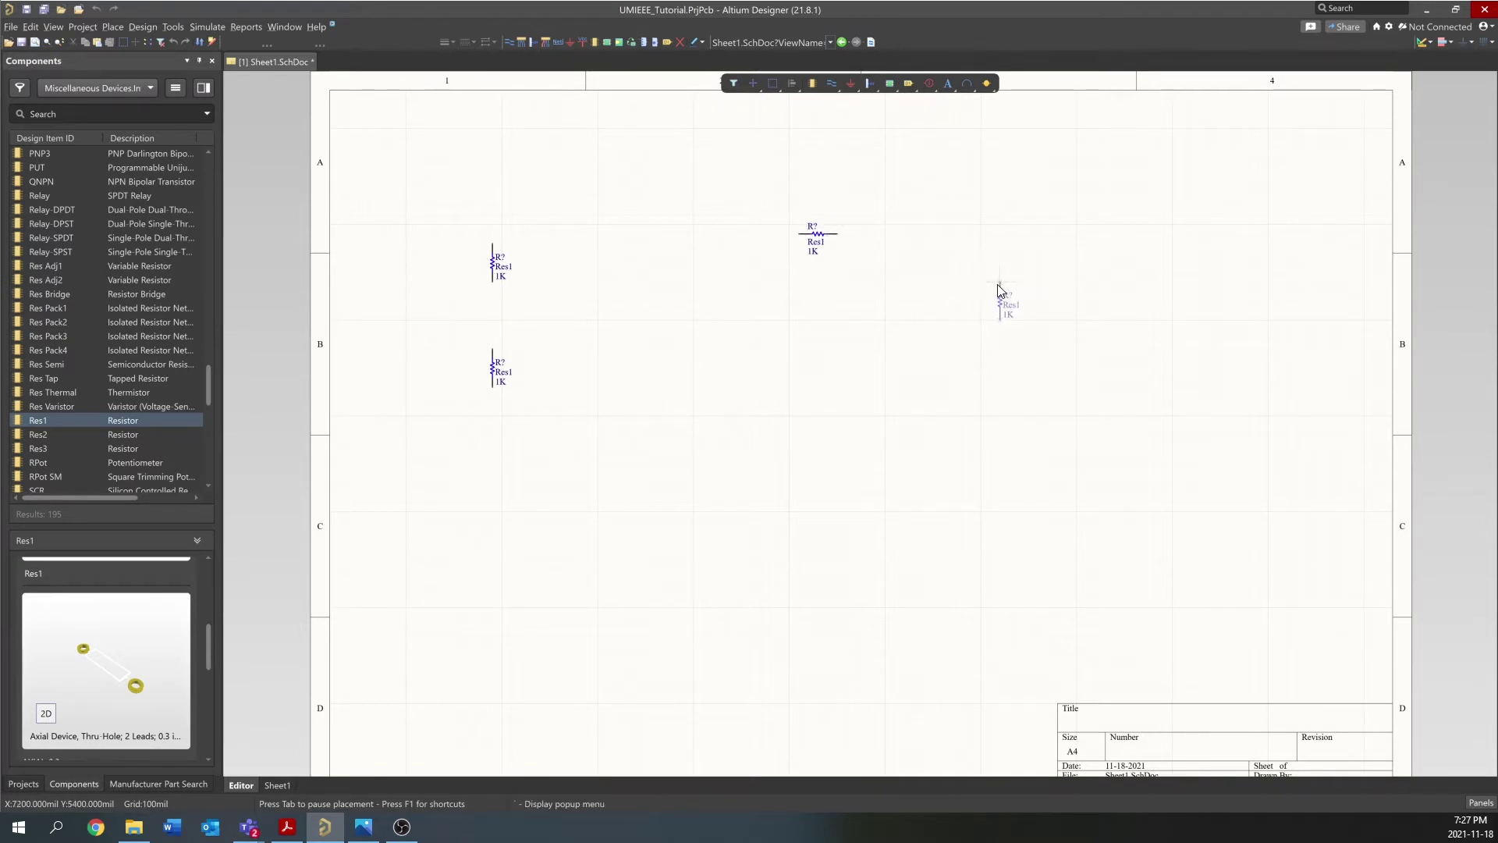
click(980, 286)
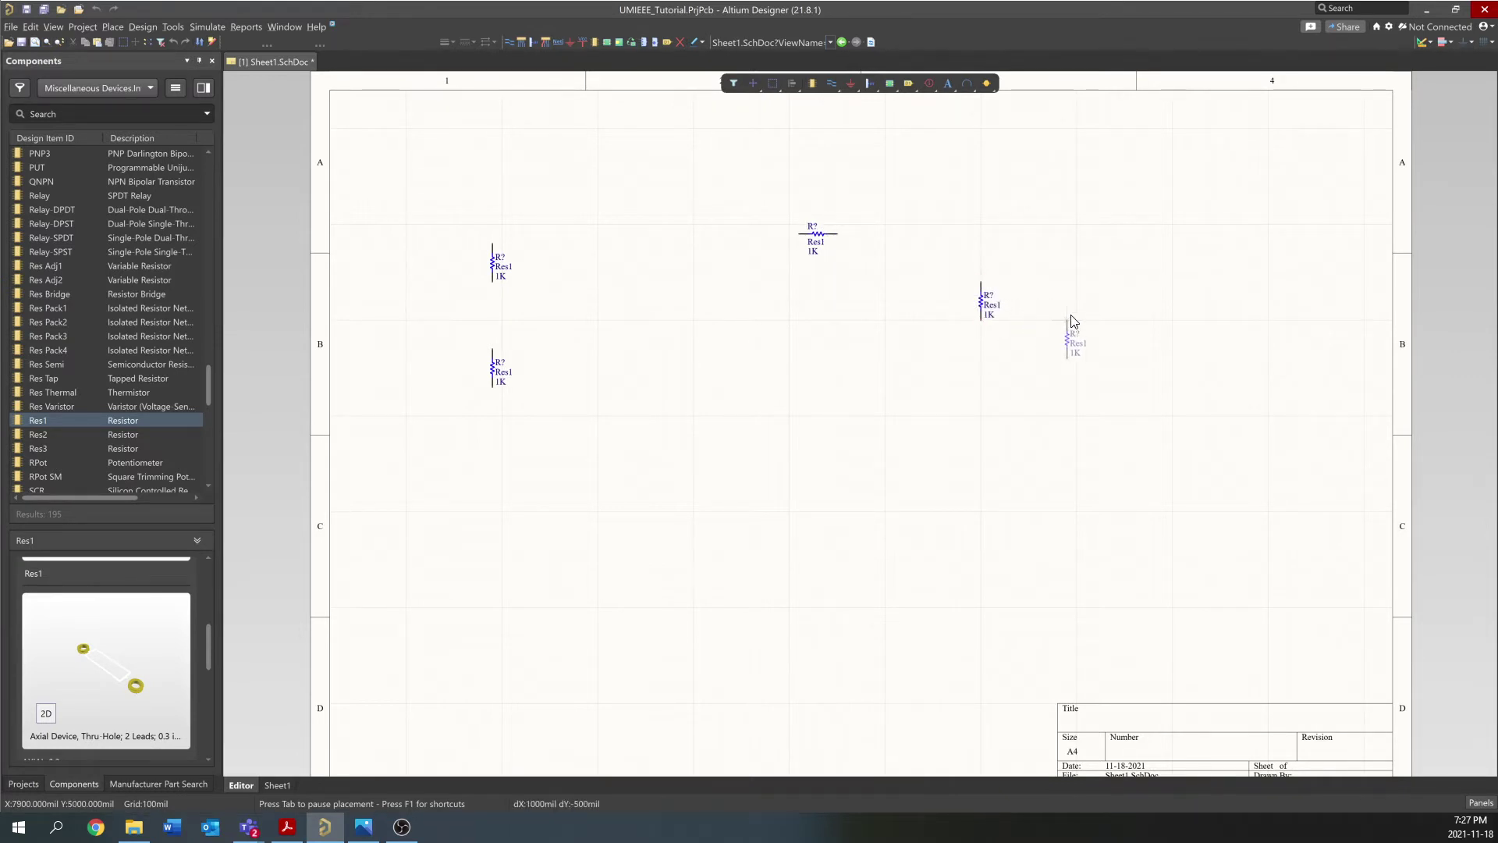
Place three horizontal Res1 resistors in a column near the sheet's right side and end the placement
key(space)
click(1177, 245)
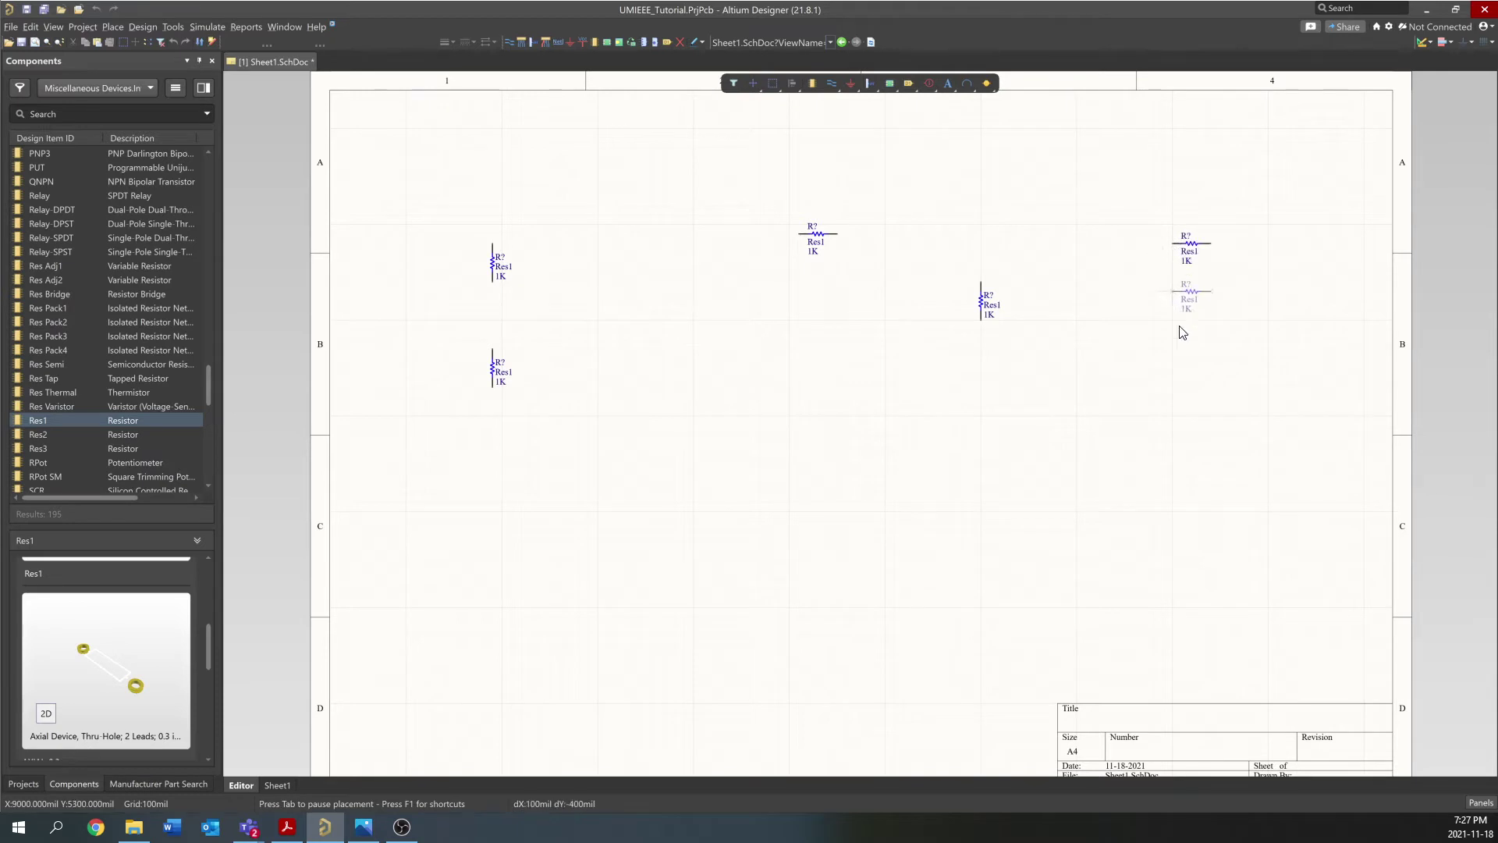
click(1177, 331)
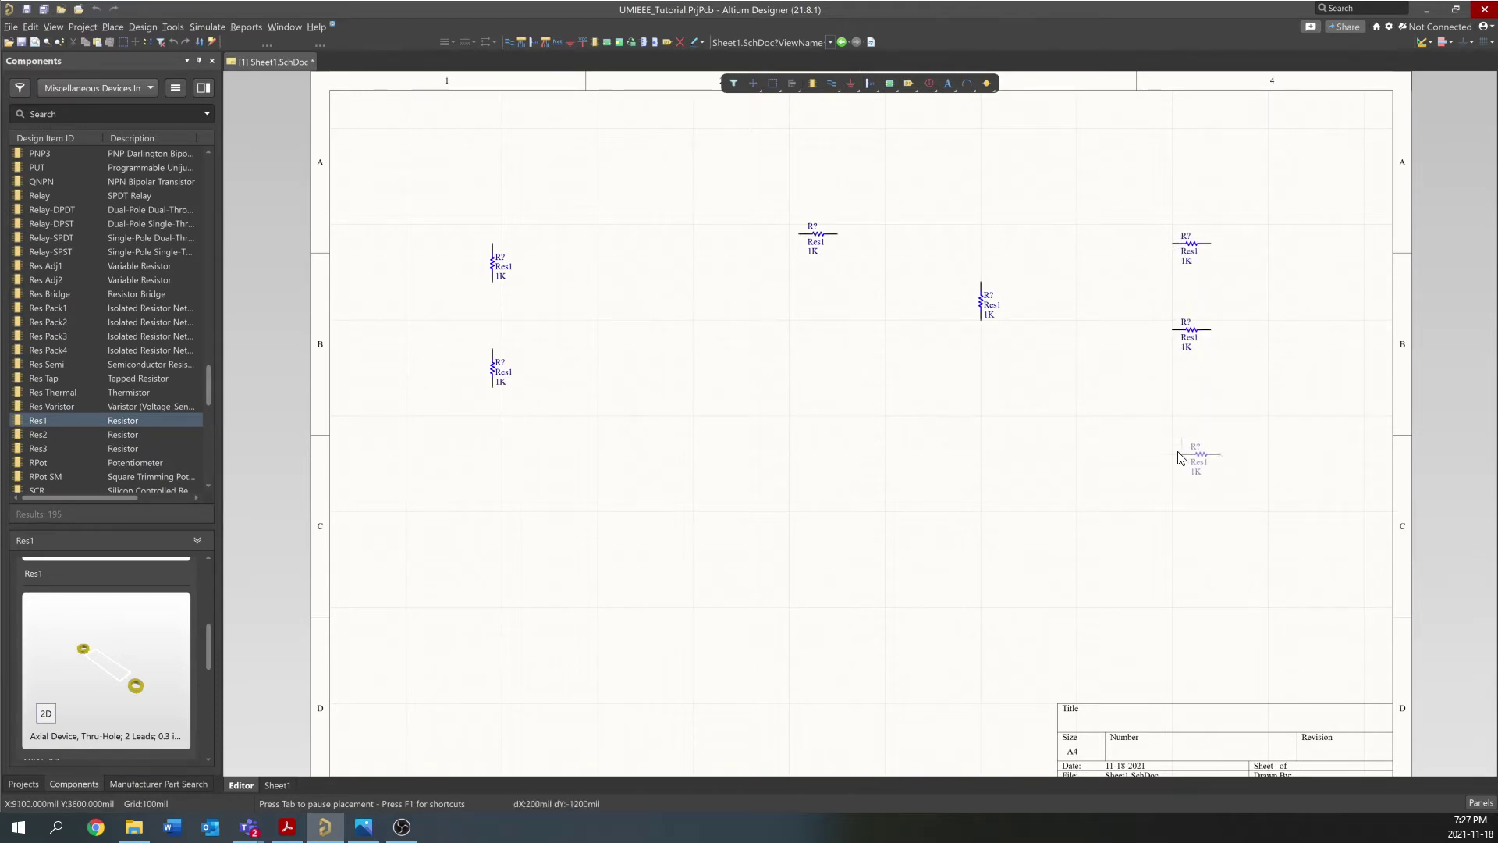
click(1176, 456)
right_click(1028, 505)
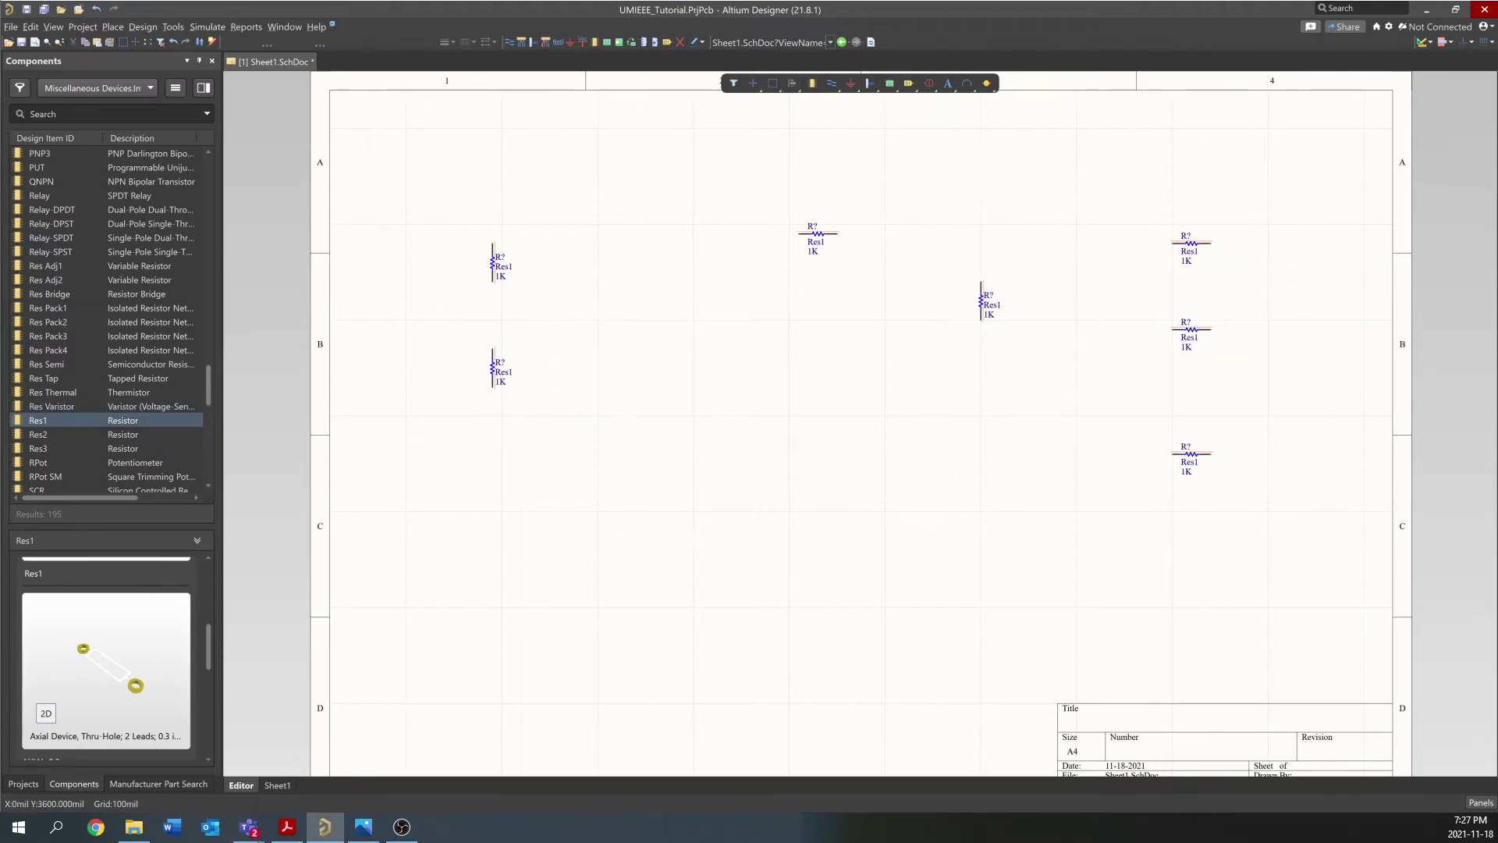
Compare the symbols and footprints of the polarized capacitors Cap Pol3, Cap Pol2 and Cap Pol1 in the library
scroll(81, 406, down, 2)
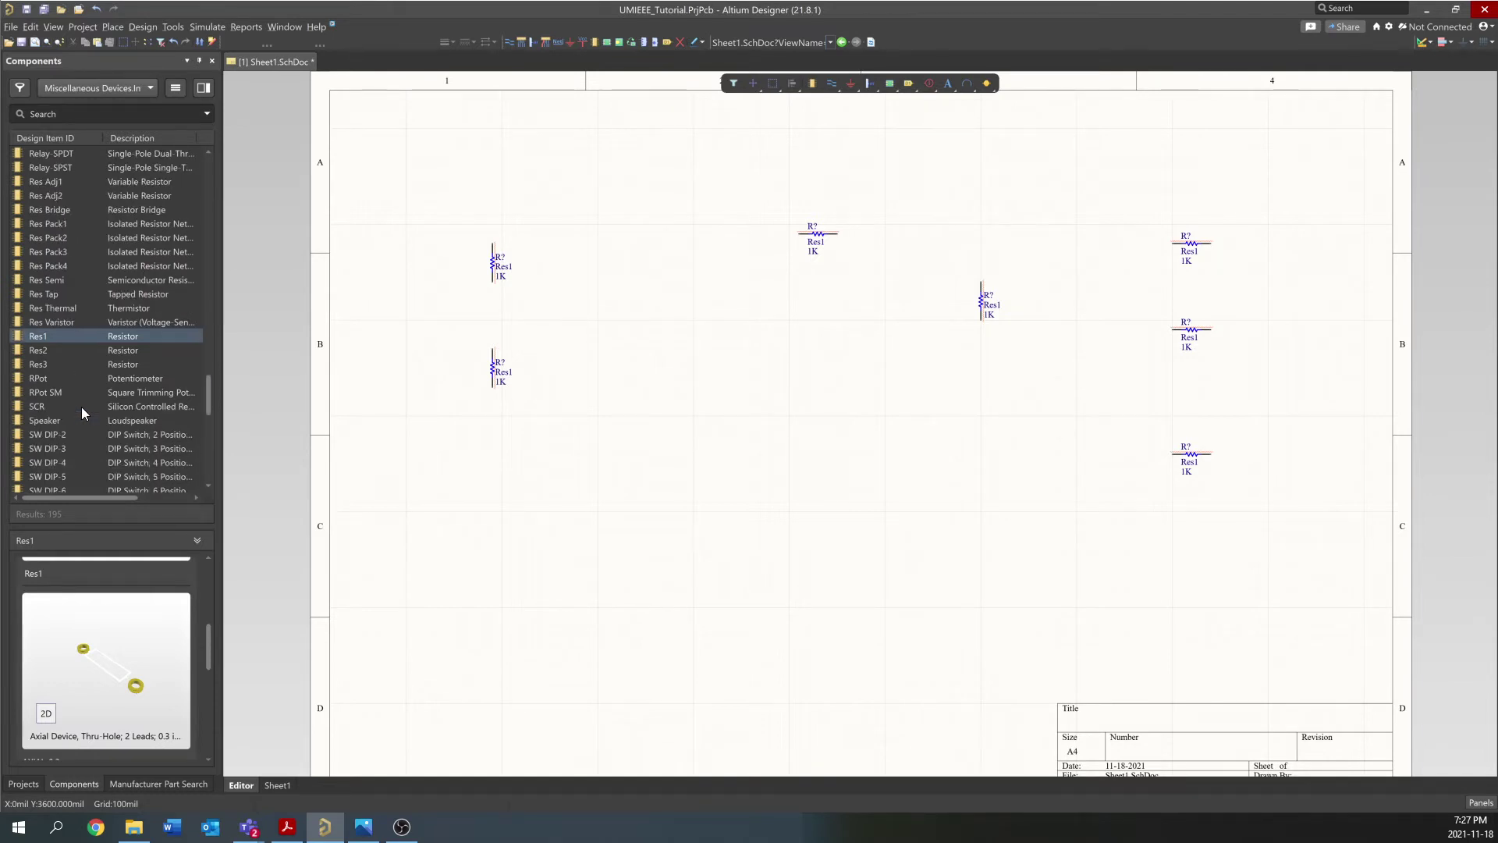
scroll(81, 406, up, 20)
scroll(81, 411, up, 4)
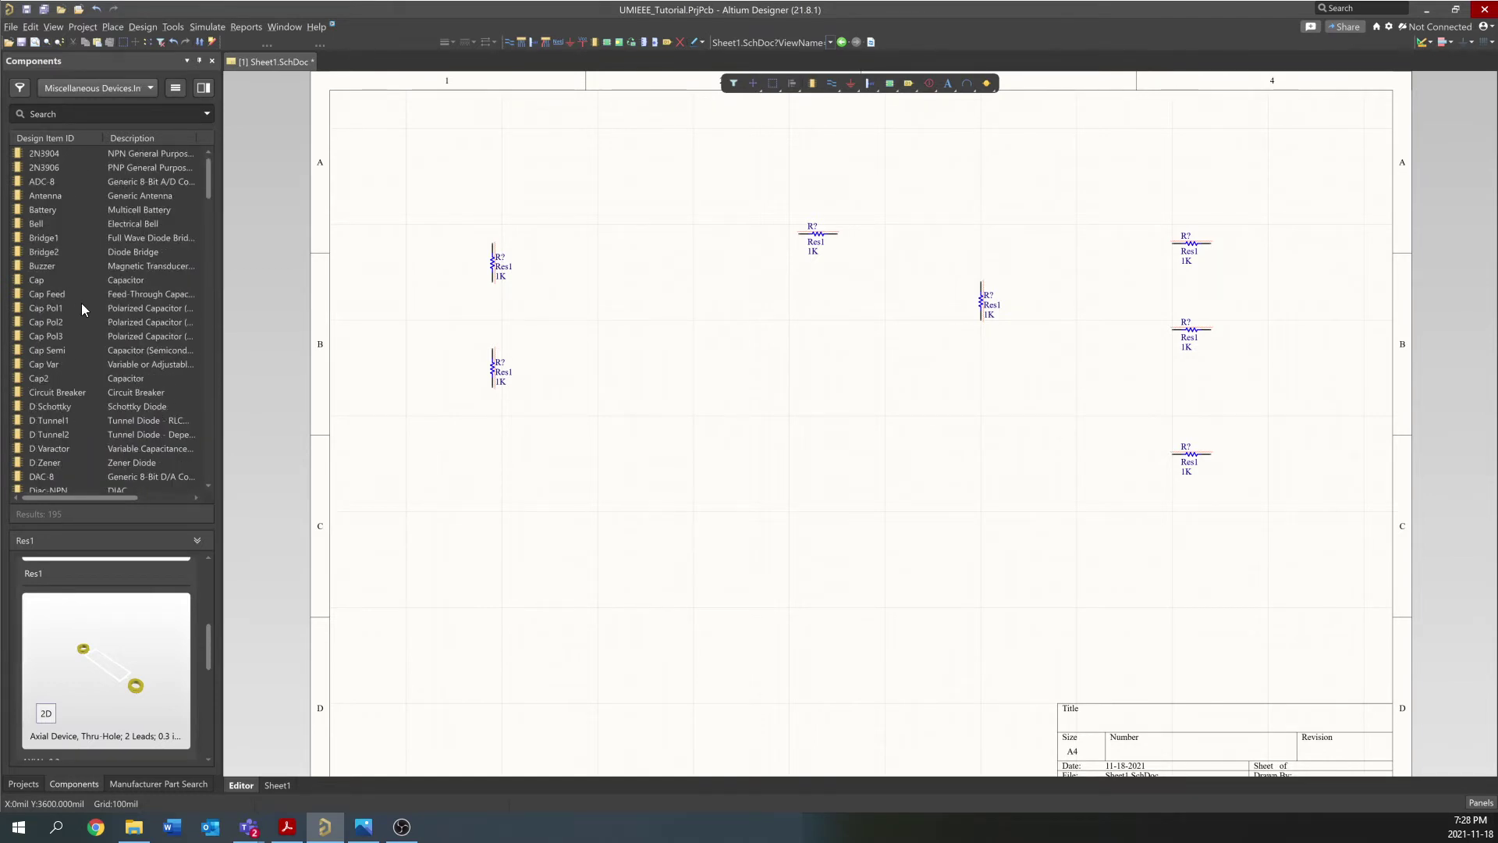
click(140, 335)
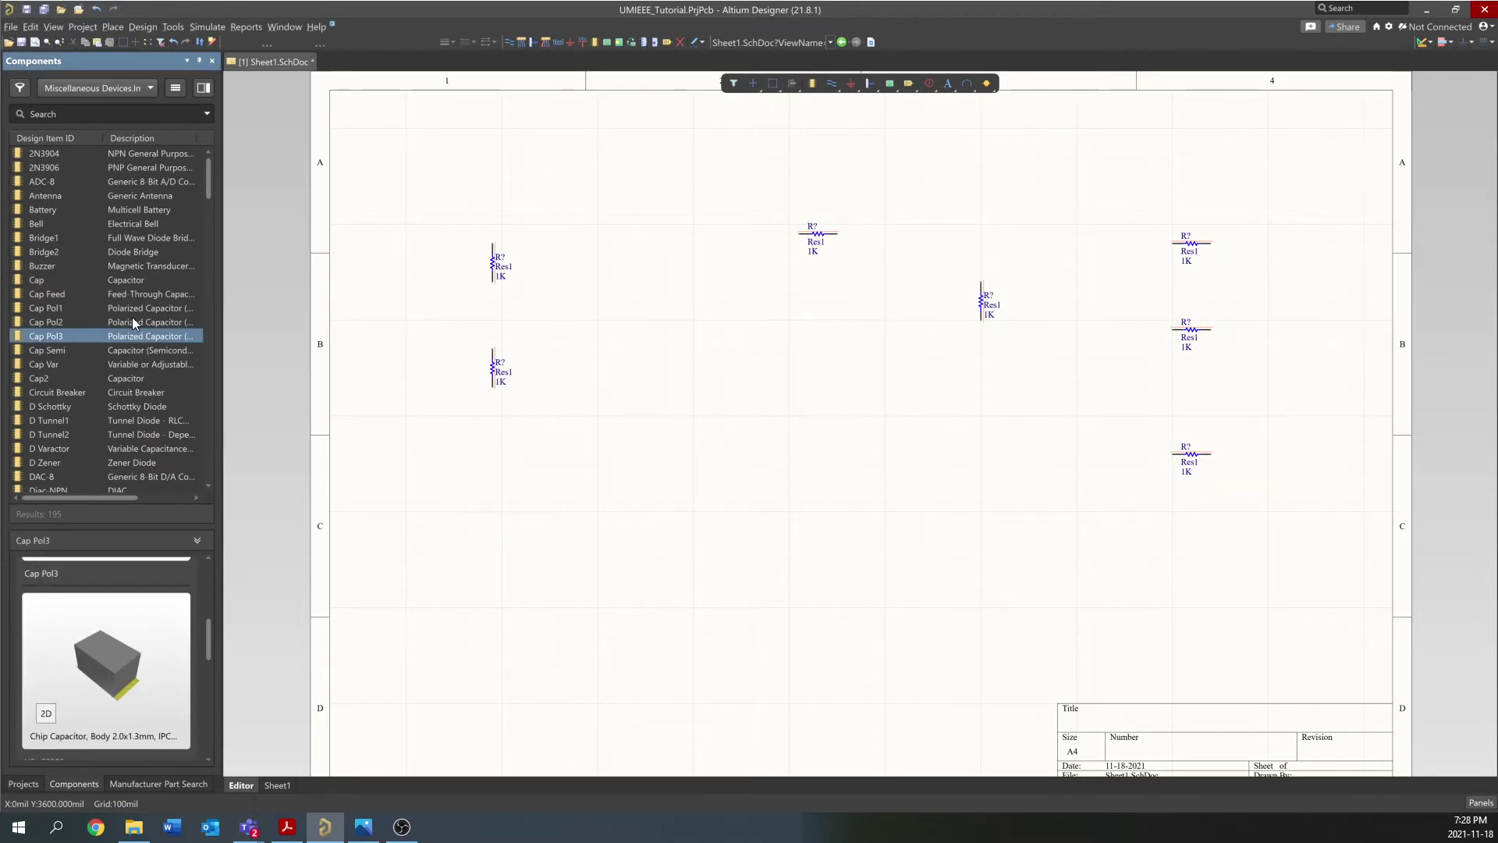
click(133, 317)
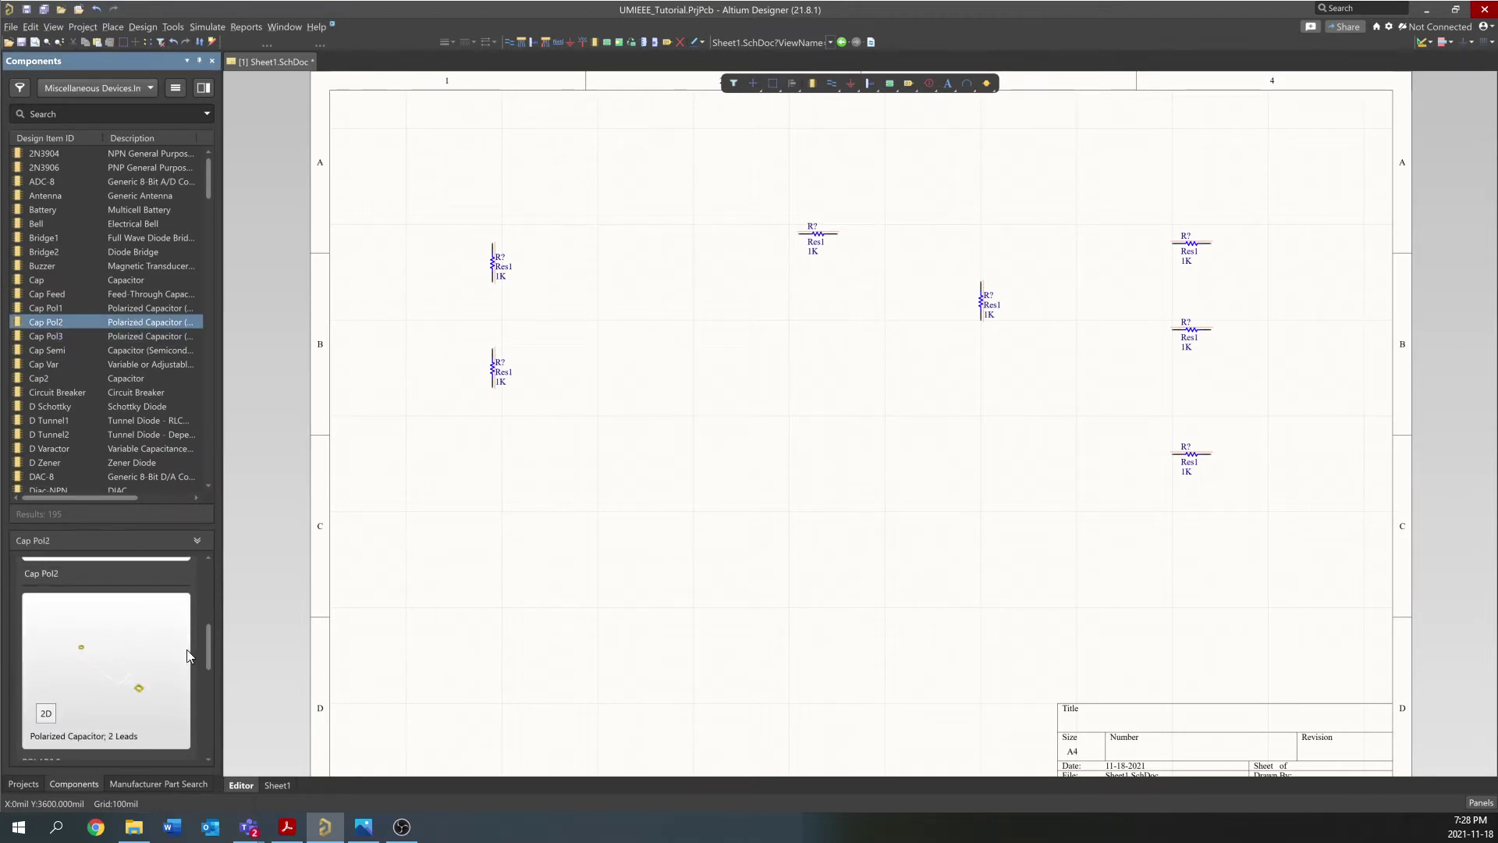
drag(208, 647, 212, 616)
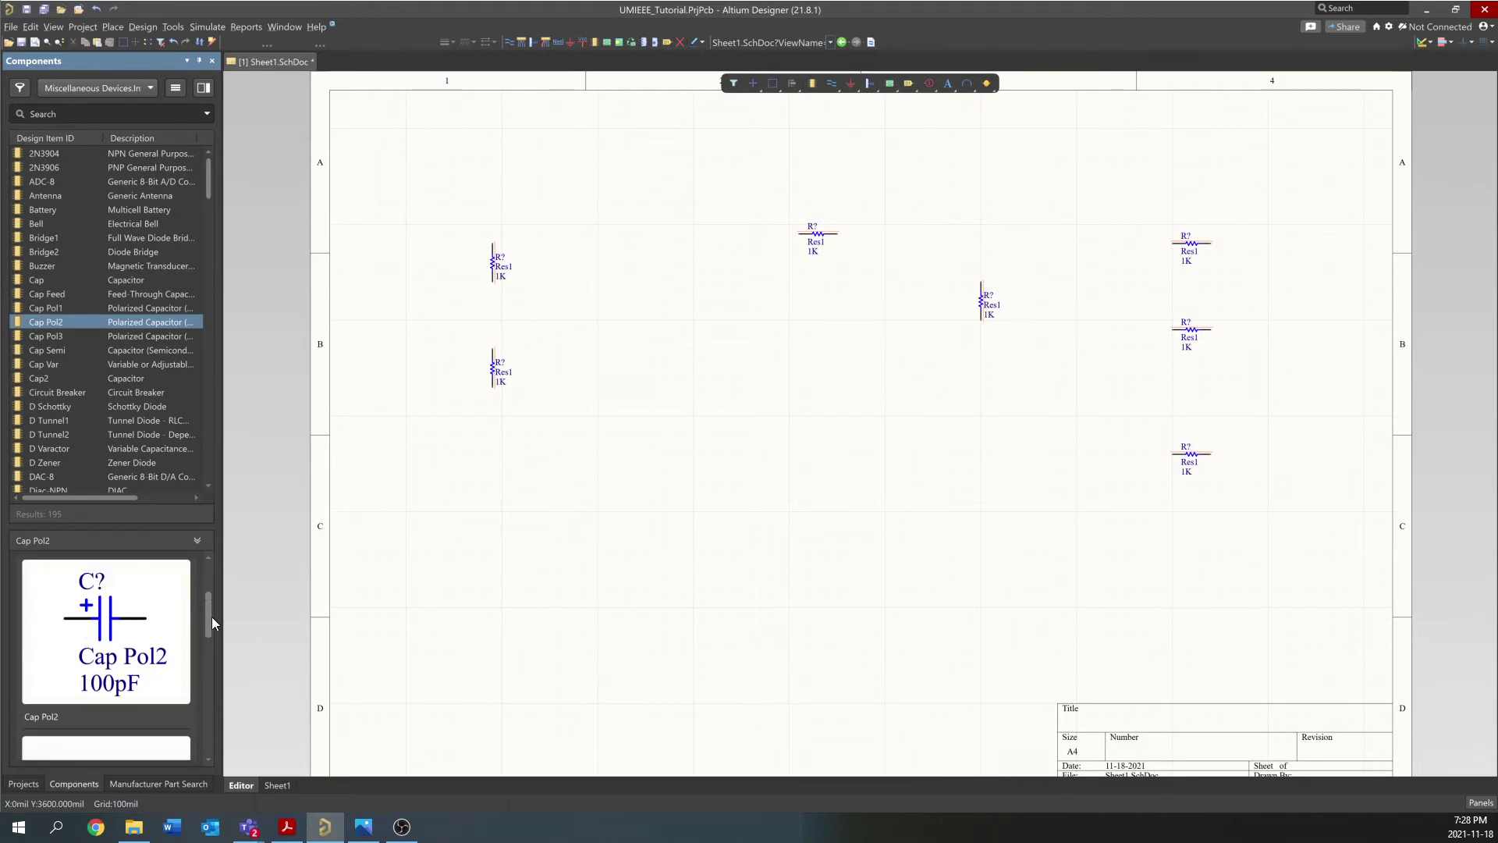
click(147, 307)
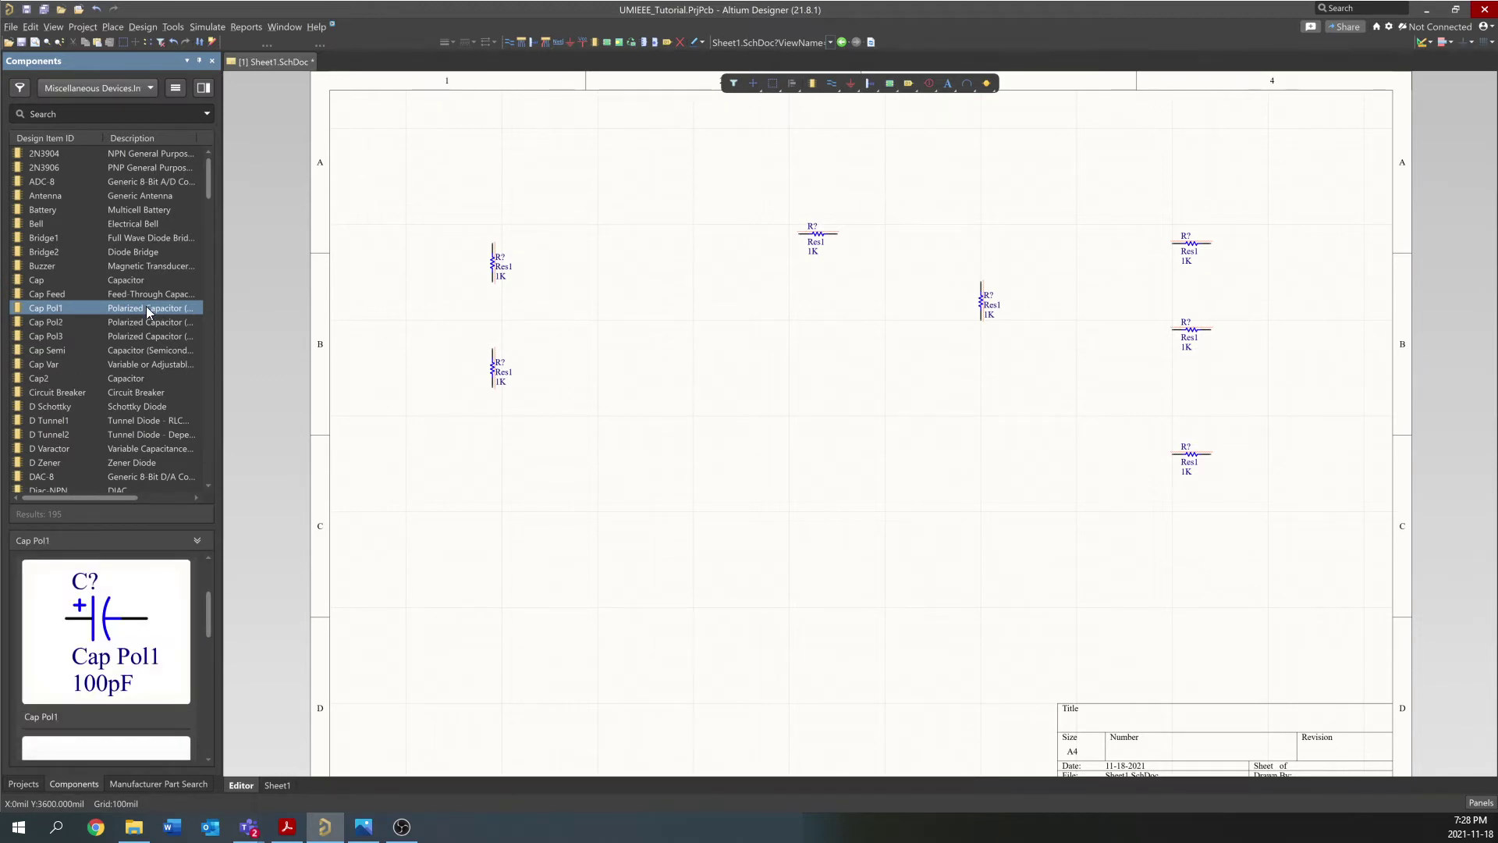
mouse_move(203, 627)
mouse_down()
mouse_move(206, 654)
mouse_move(204, 625)
mouse_up()
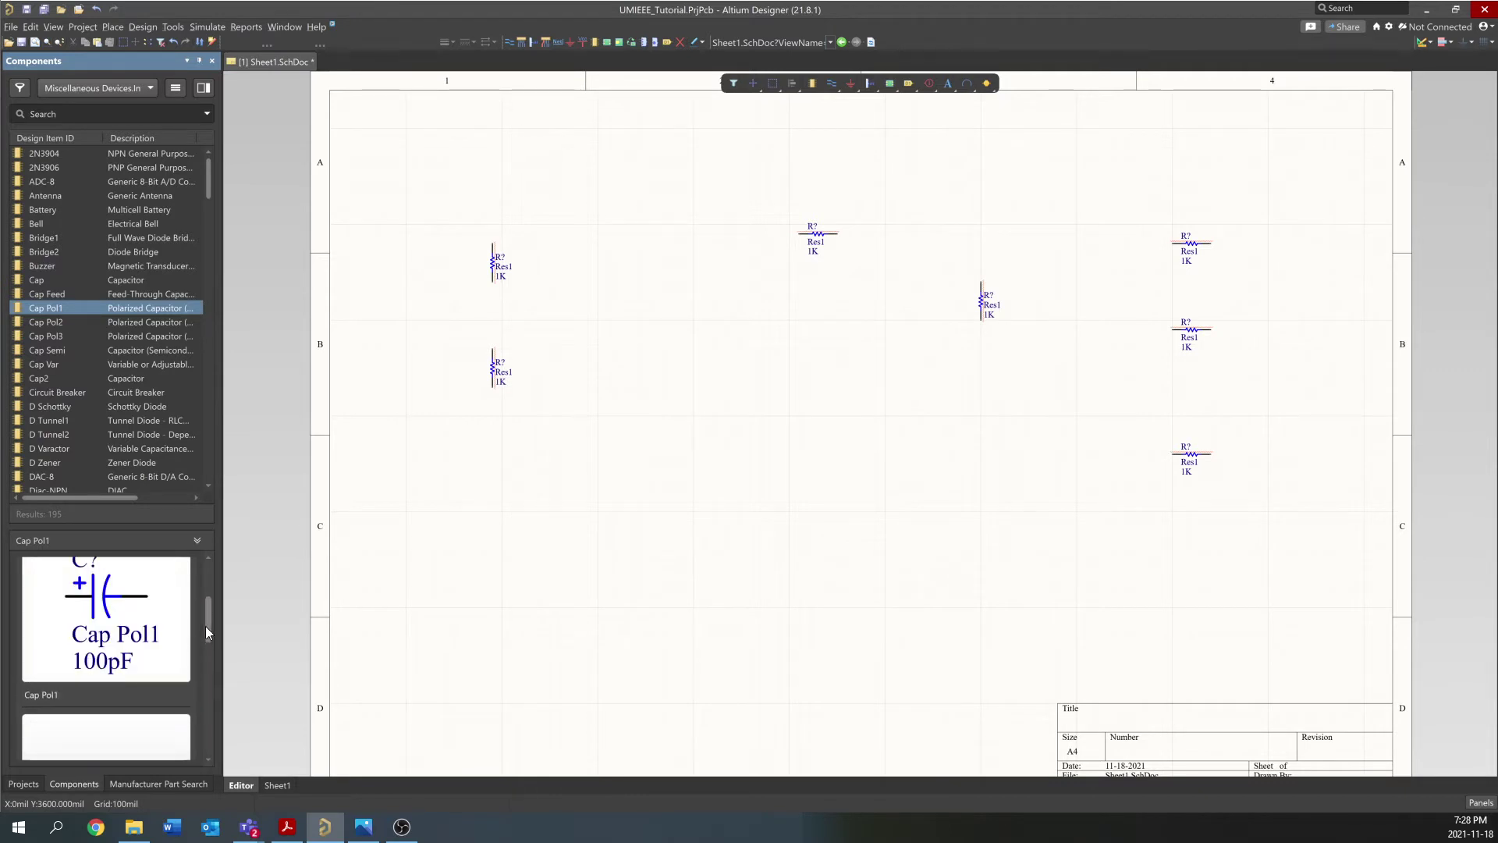
Place one vertical Cap Pol1 capacitor directly beneath the lower-left resistor and end the placement
double_click(67, 307)
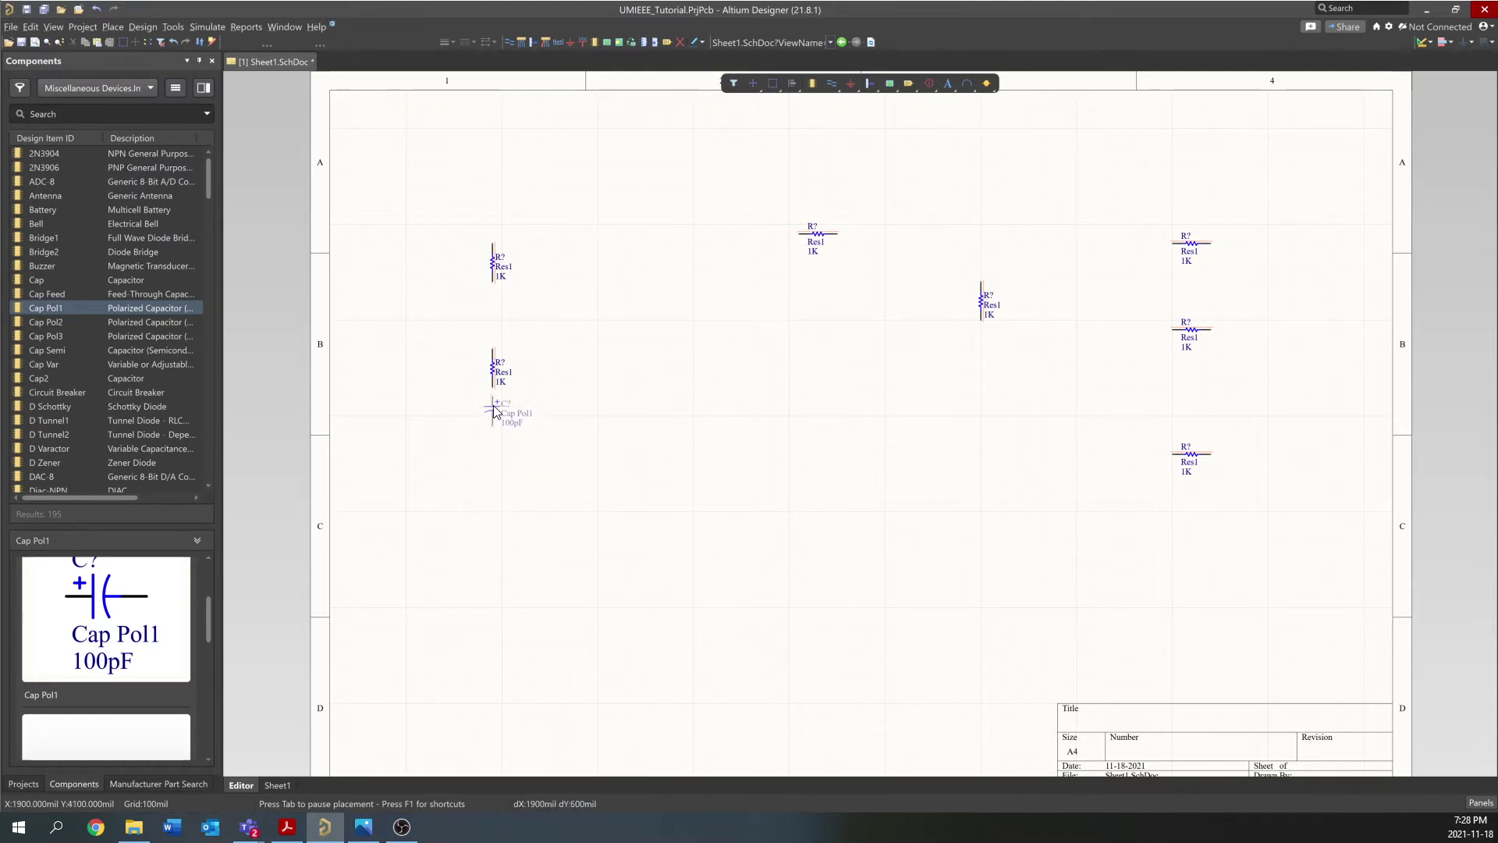
click(494, 408)
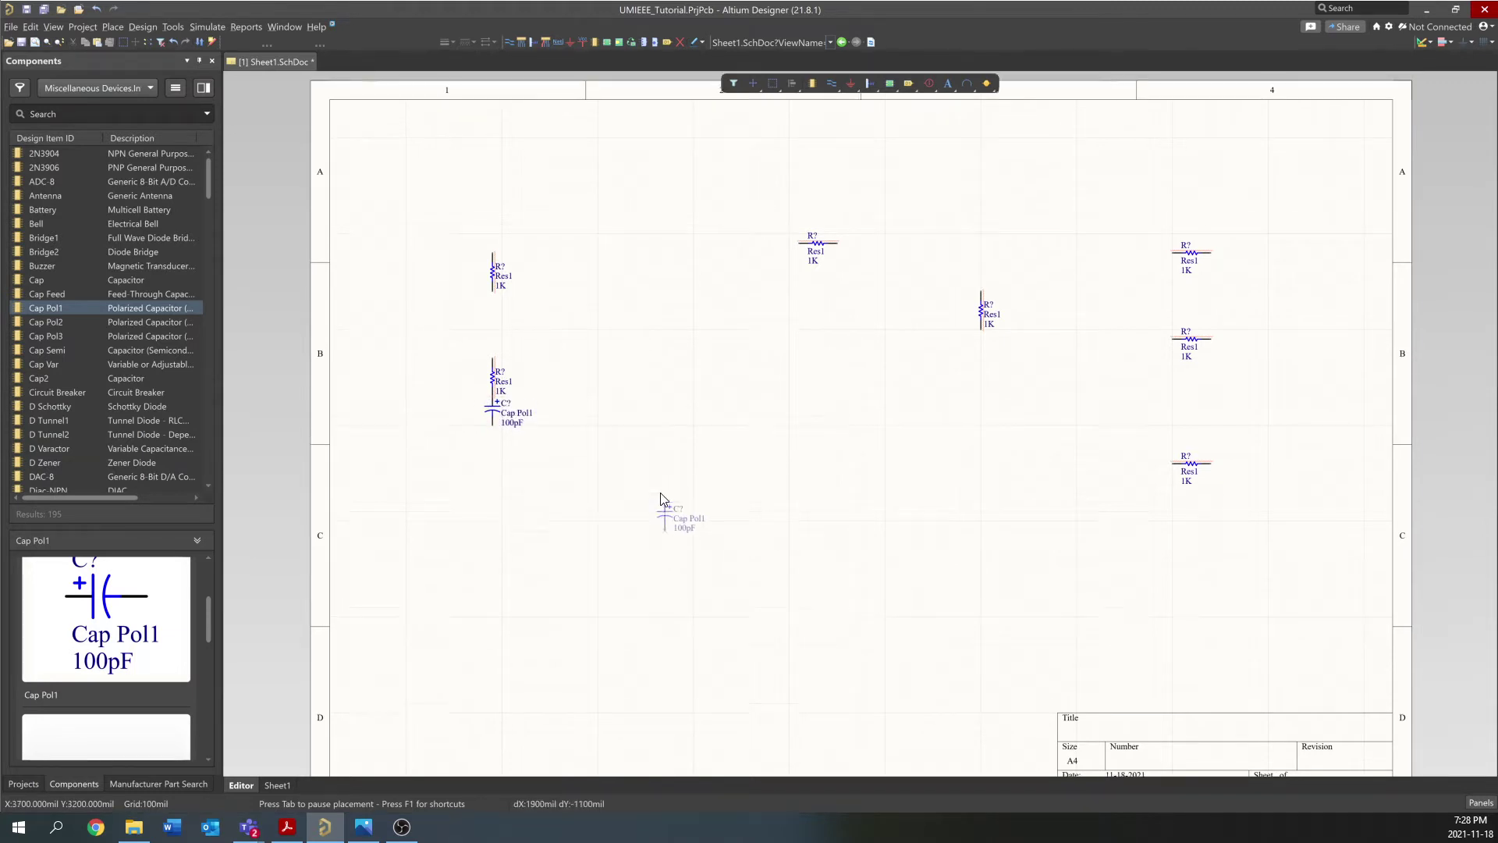
scroll(664, 500, up, 1)
scroll(664, 500, down, 3)
scroll(666, 503, up, 2)
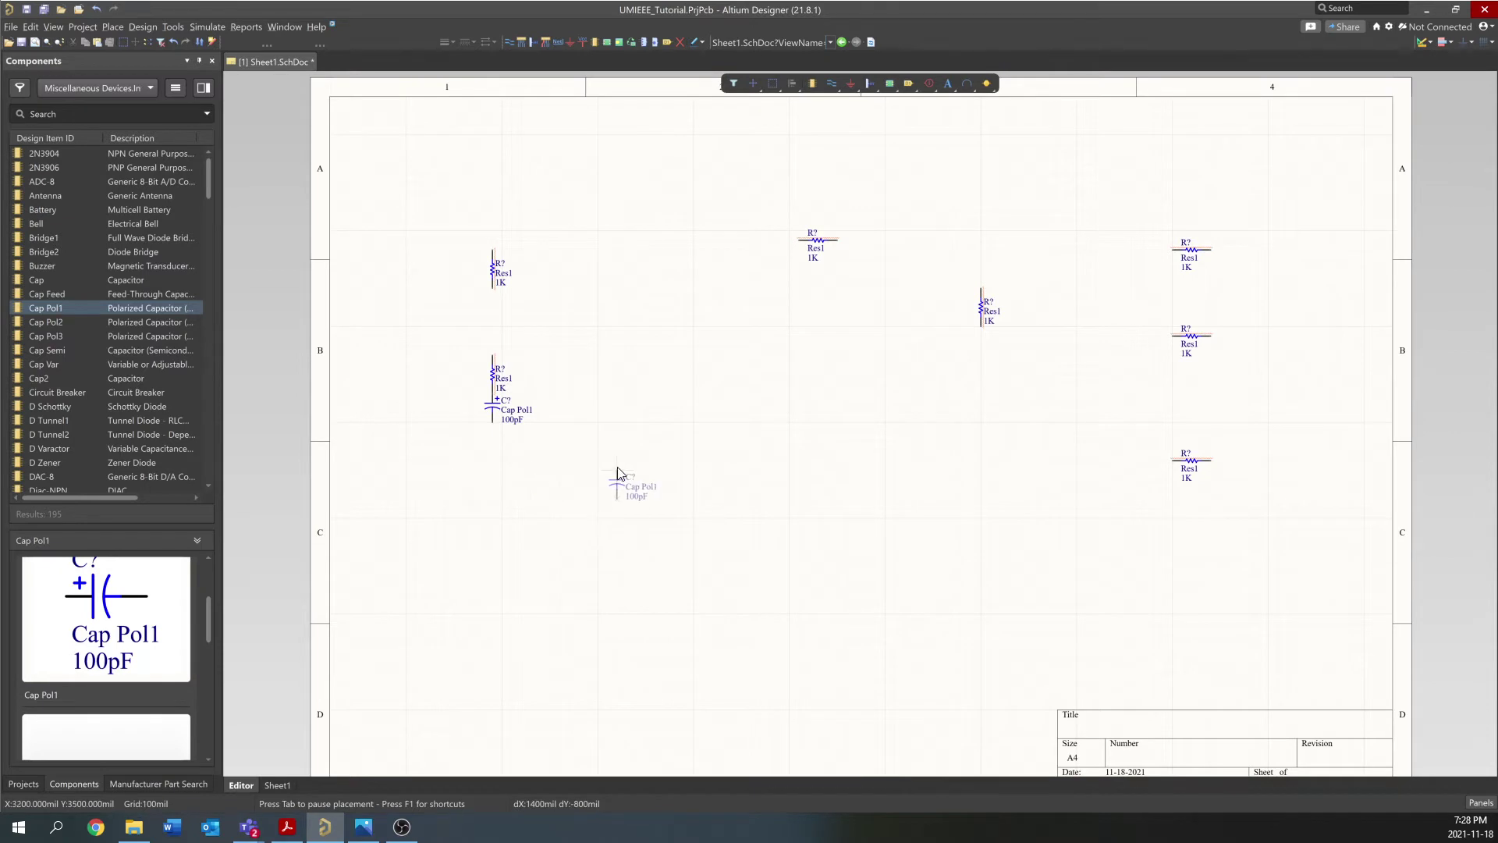
key(Page_Down)
key(Escape)
click(651, 468)
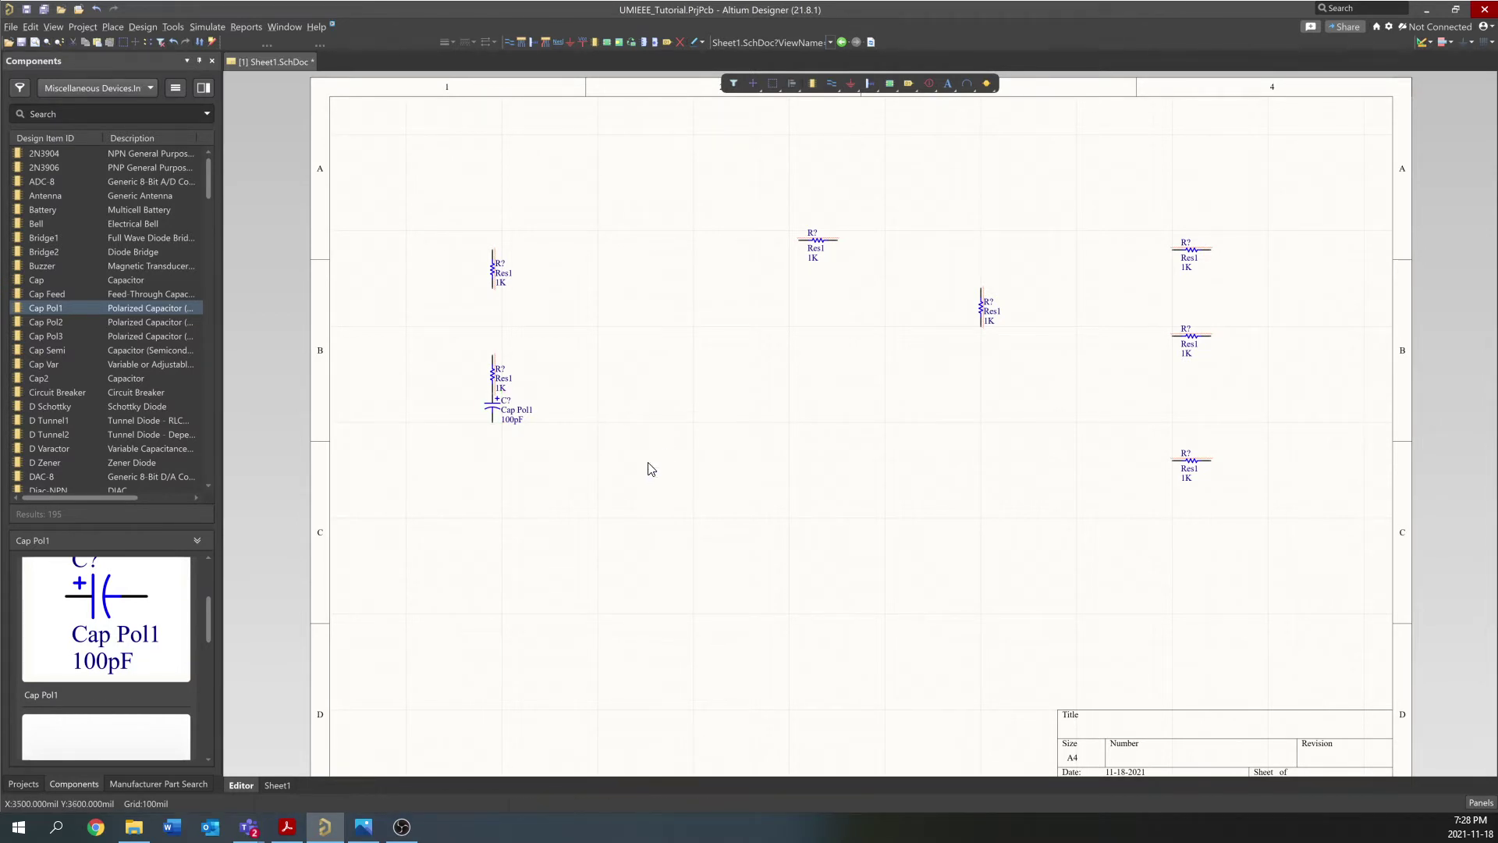
ctrl+scroll(715, 449, down, 2)
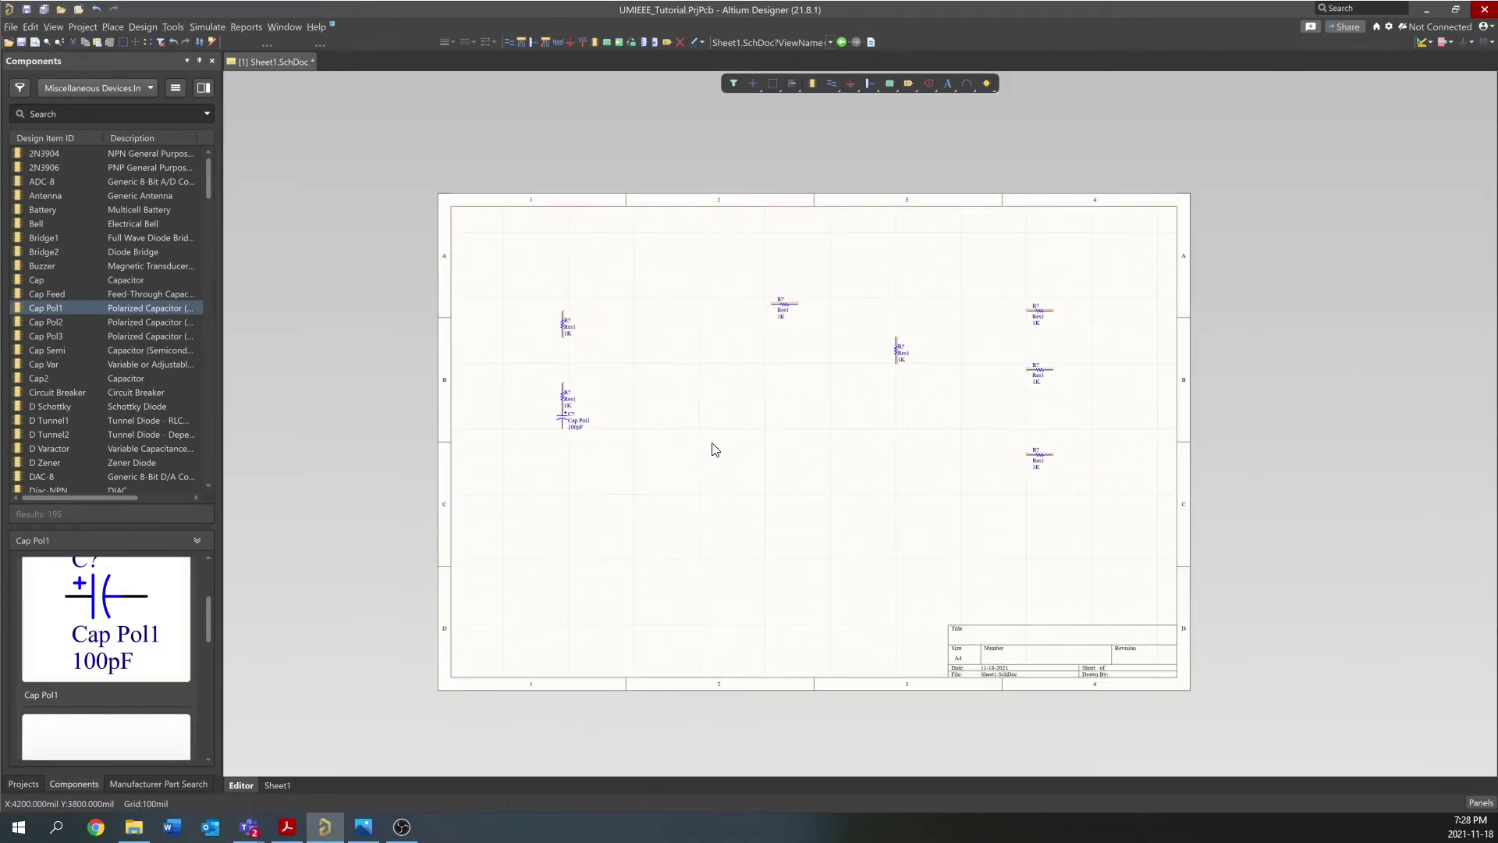
ctrl+scroll(715, 450, up, 4)
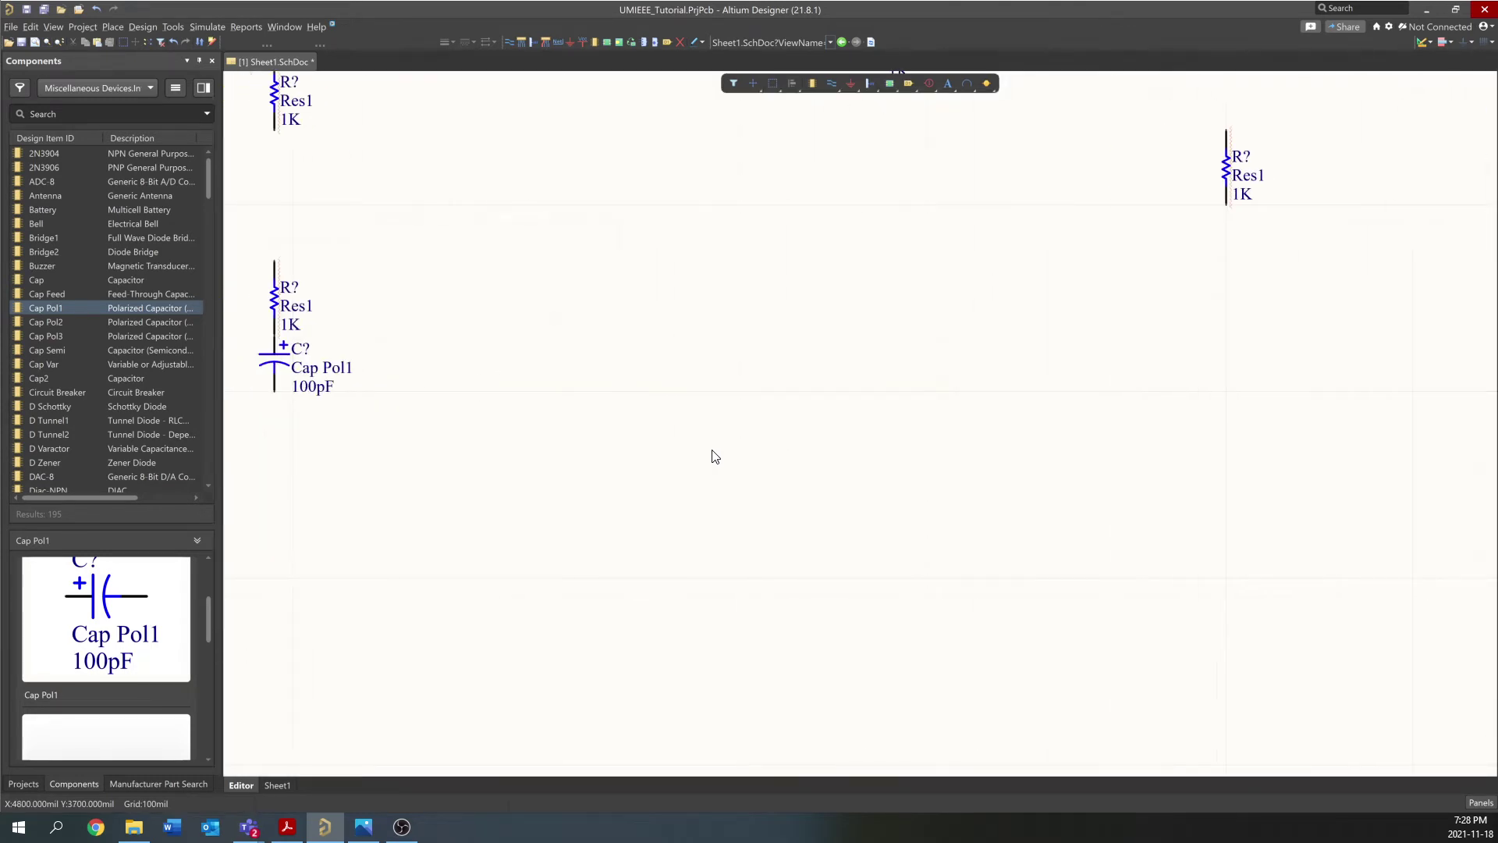
shift+scroll(715, 456, left, 1)
ctrl+scroll(597, 441, down, 1)
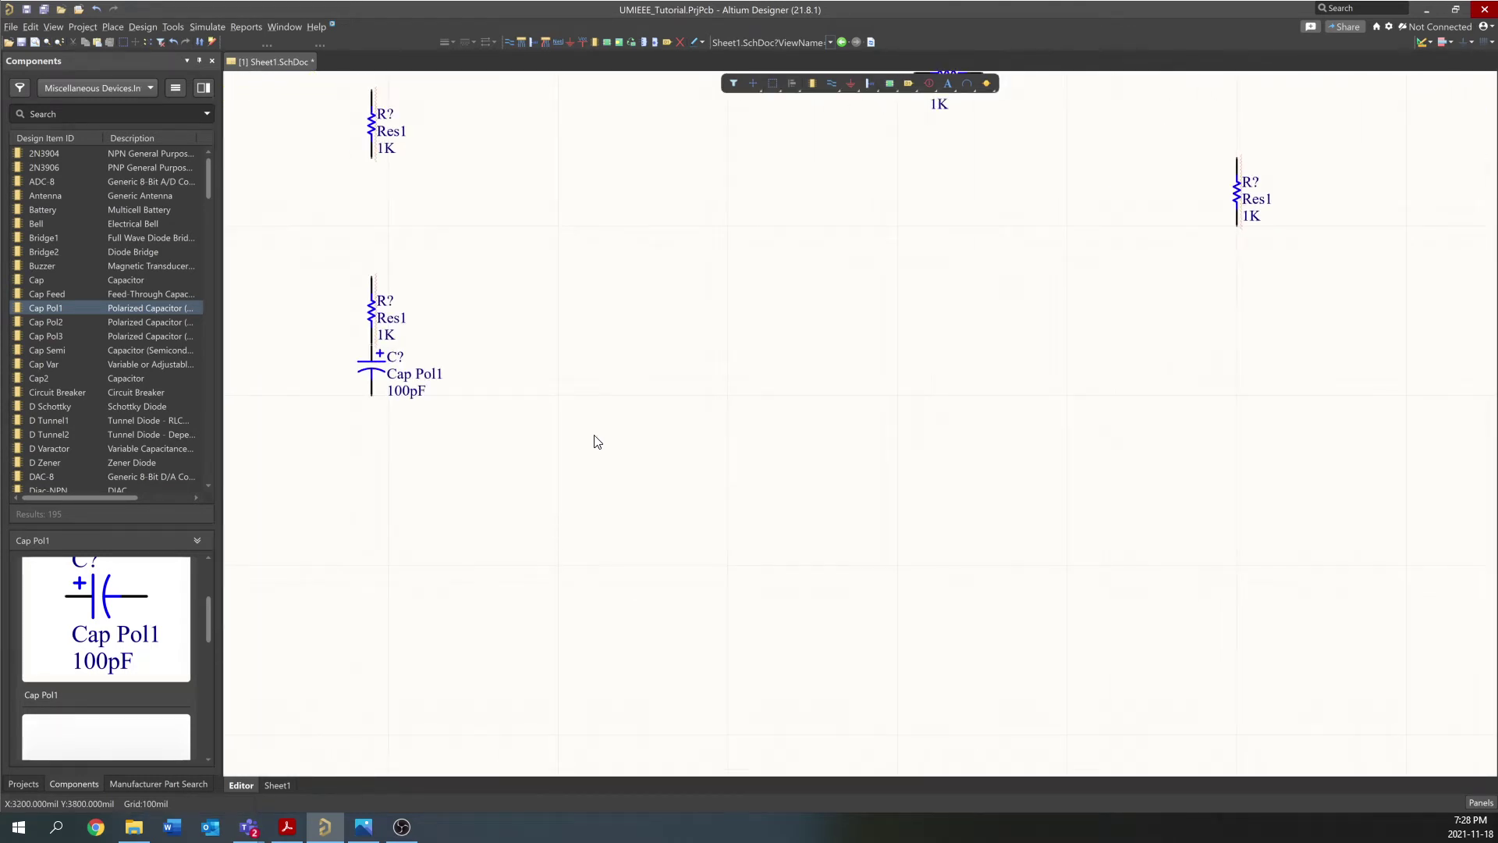
ctrl+scroll(546, 448, down, 3)
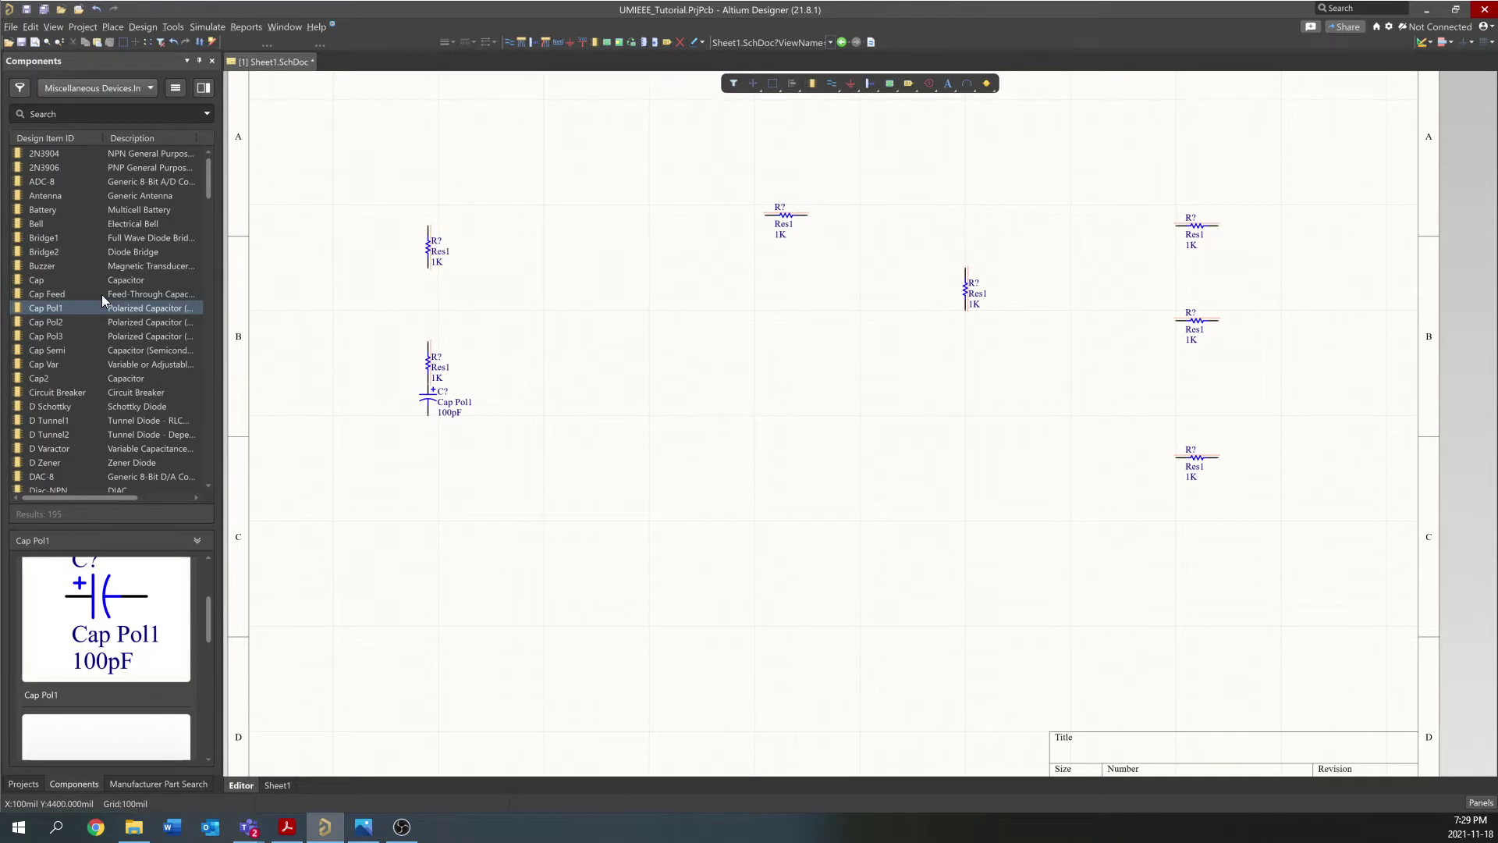
Place a horizontal Cap Semi capacitor between the left and upper-middle resistors and a vertical one below the upper-middle resistor, and end the placement
click(157, 321)
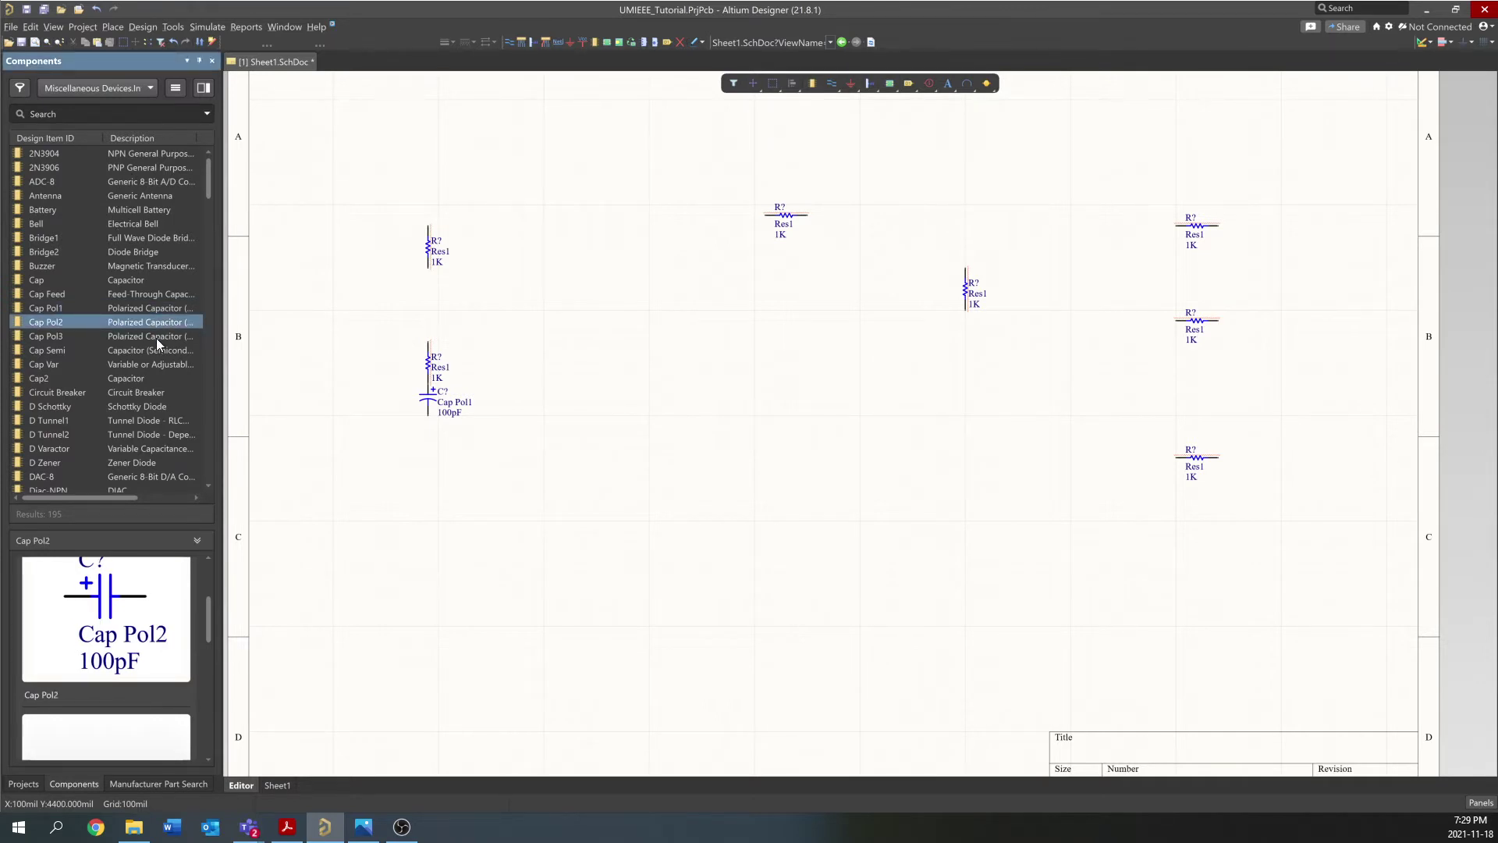
click(158, 350)
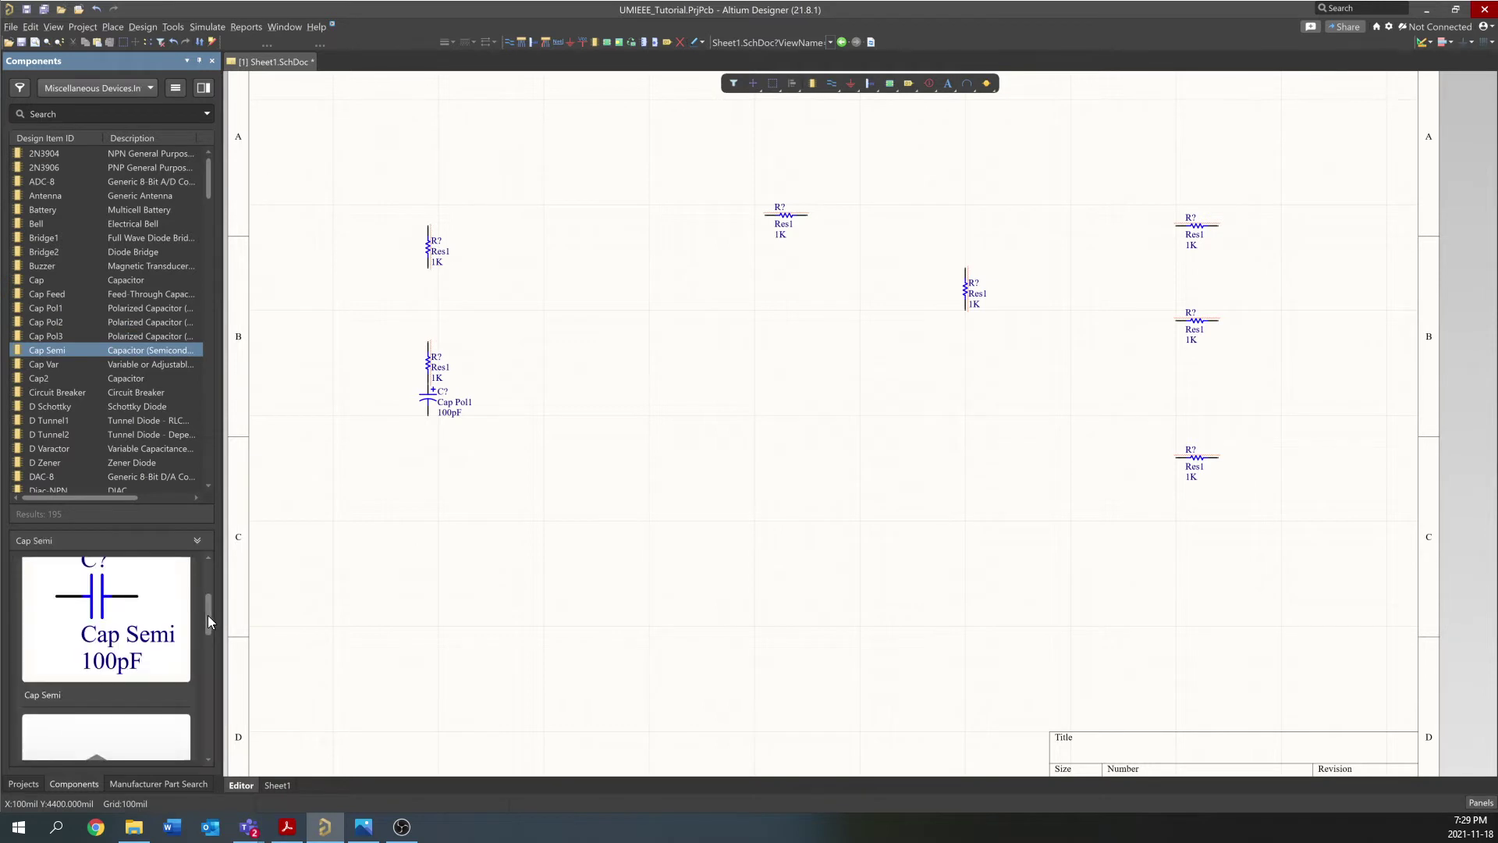
drag(208, 614, 208, 630)
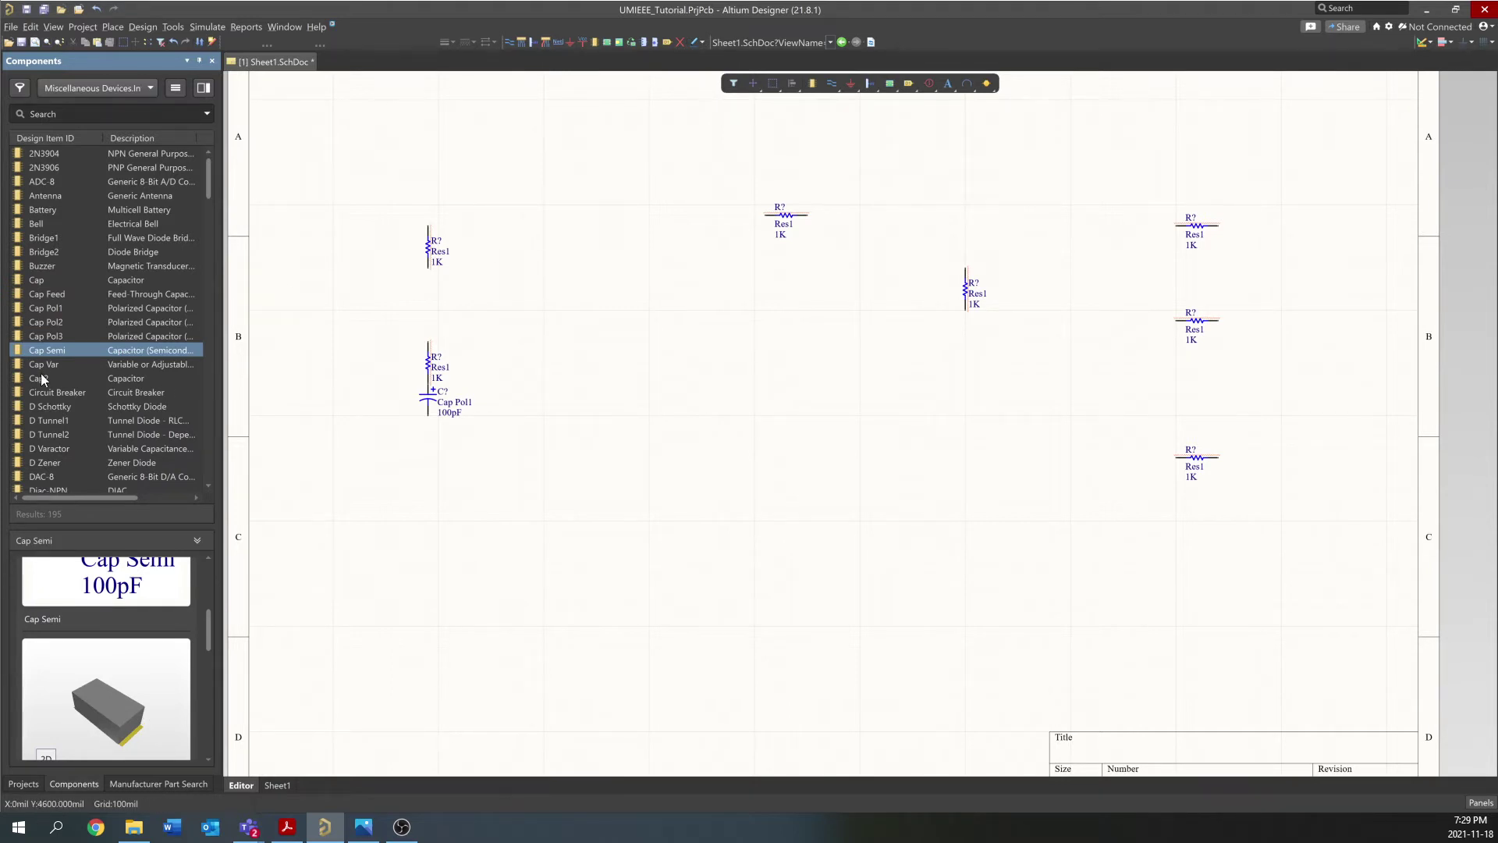
double_click(88, 351)
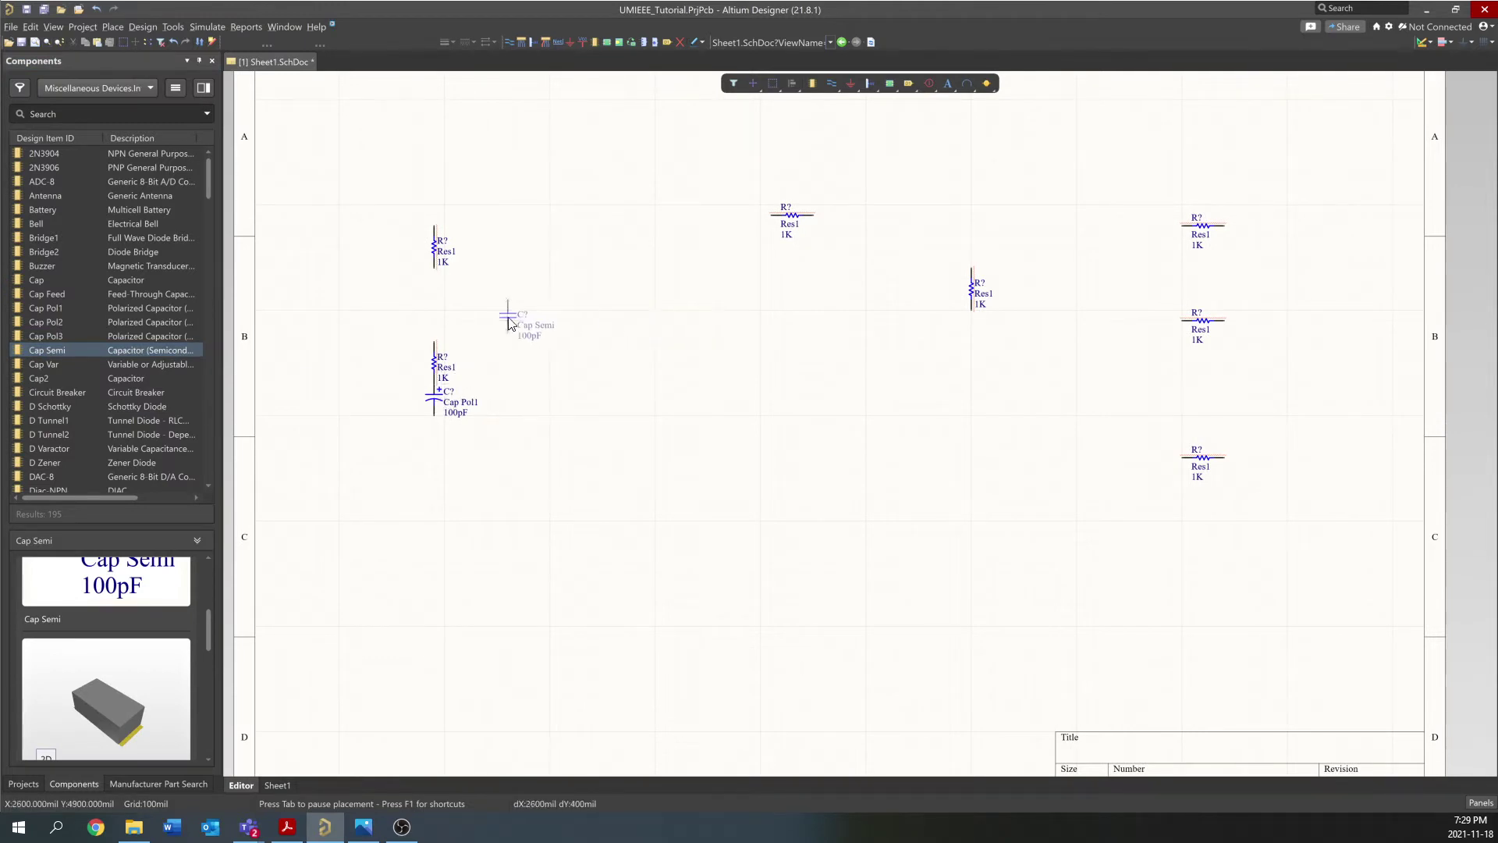
key(space)
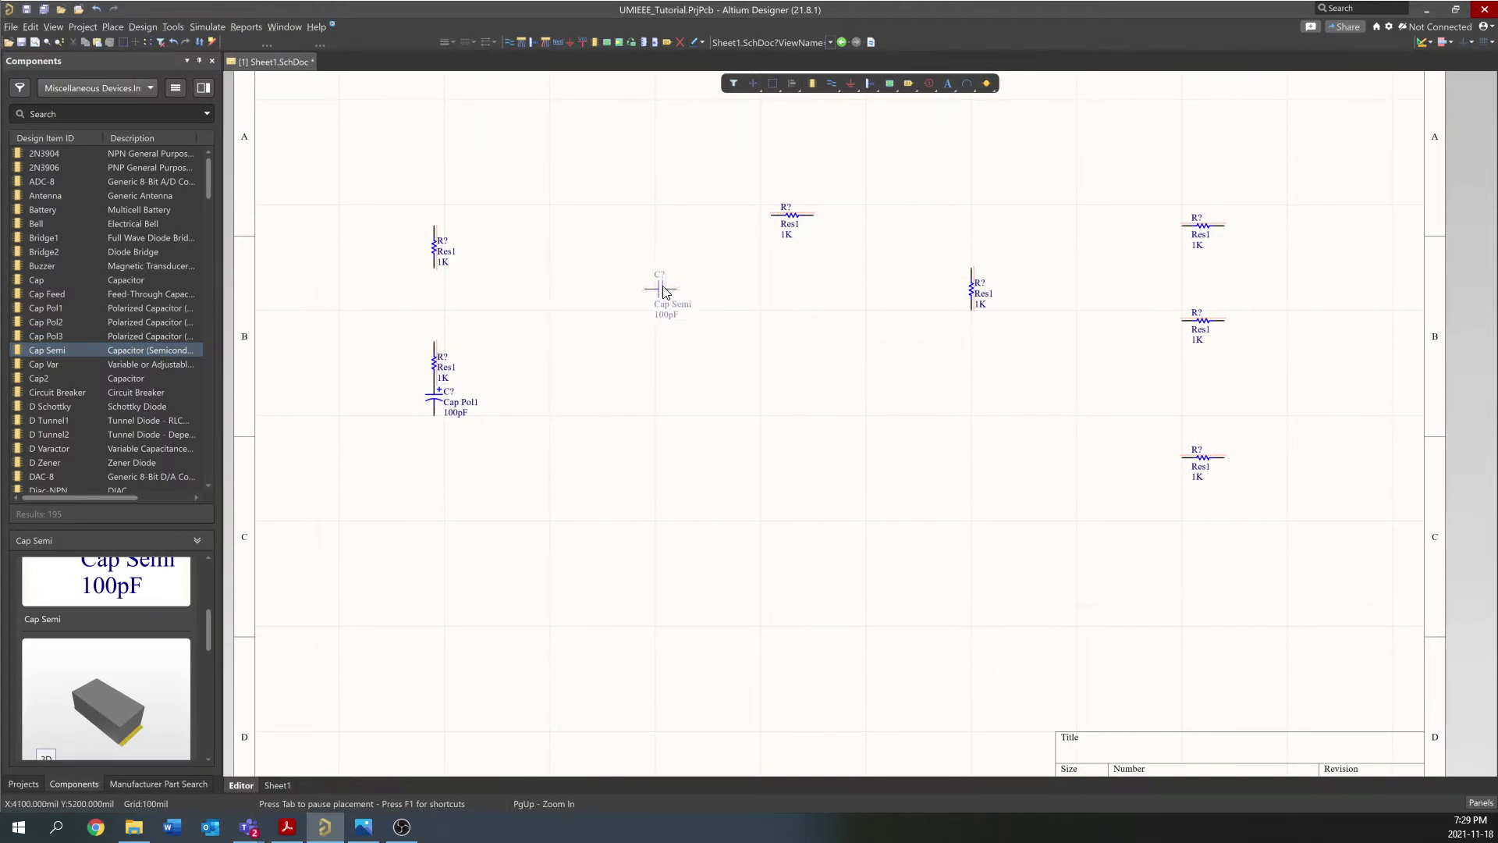
click(663, 290)
key(space)
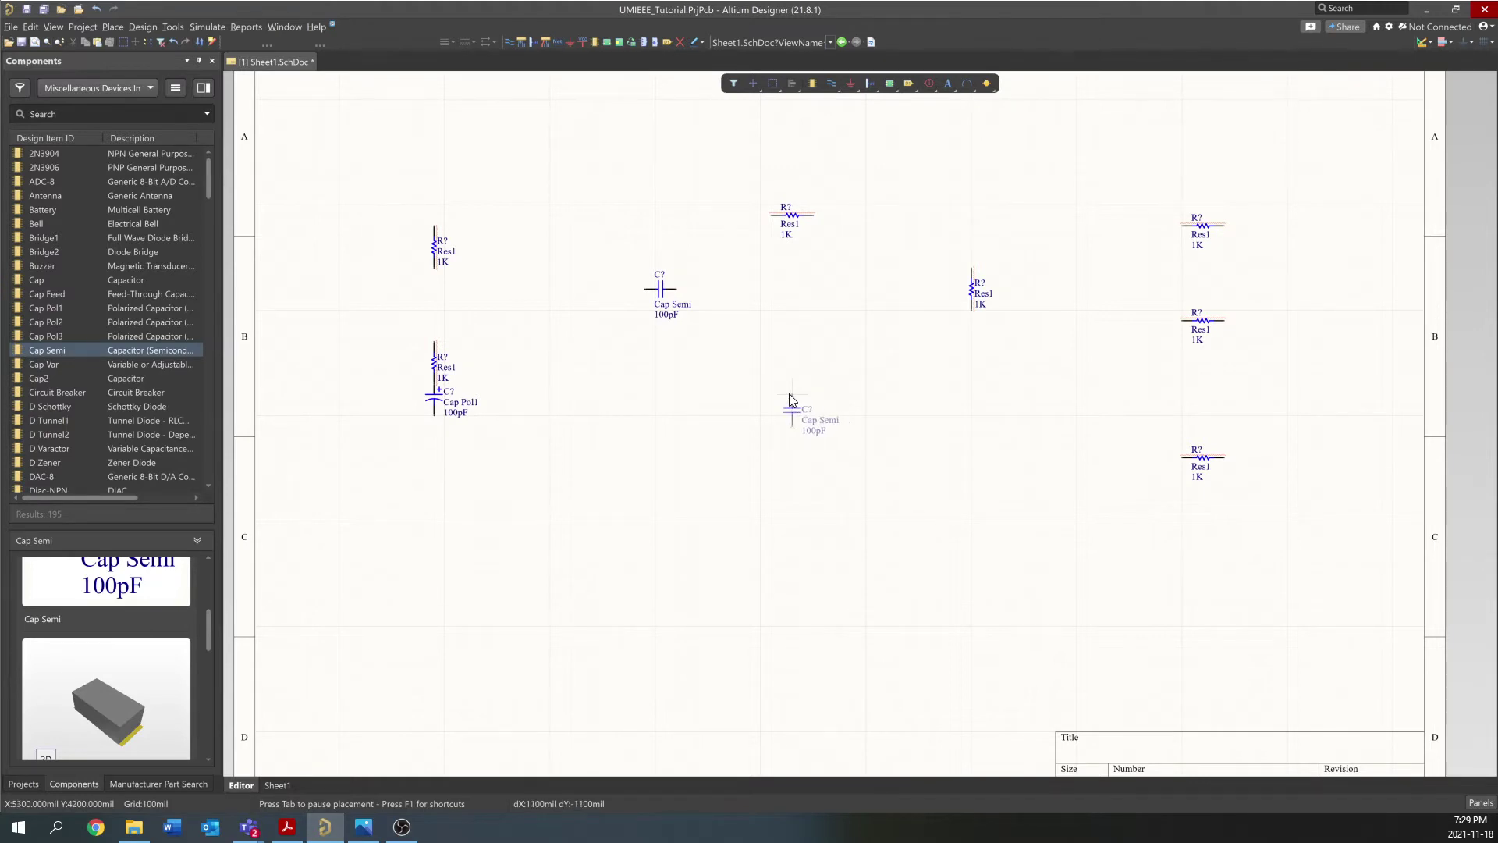
click(789, 400)
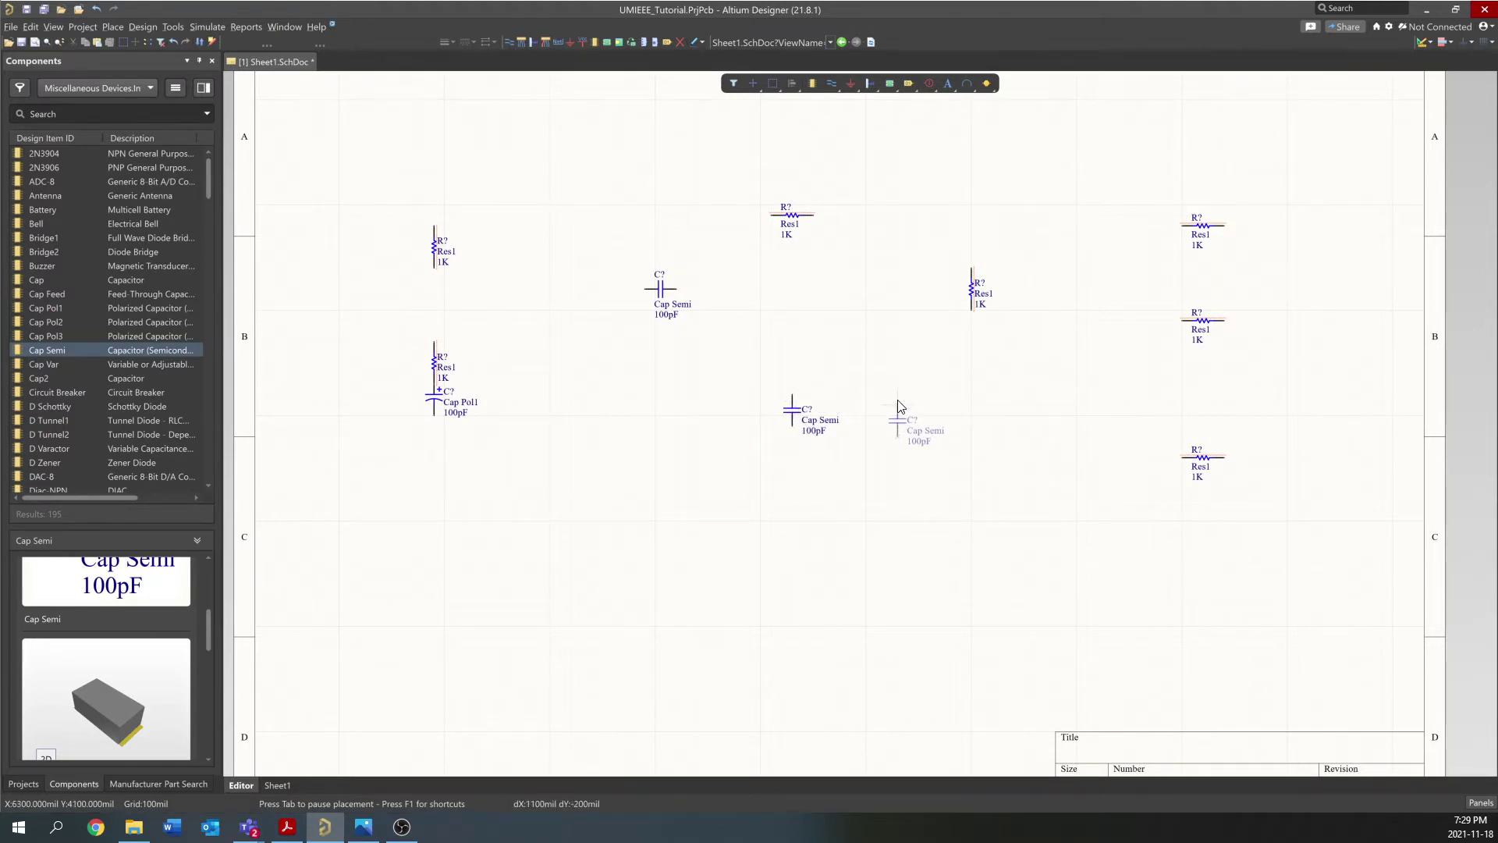
key(Escape)
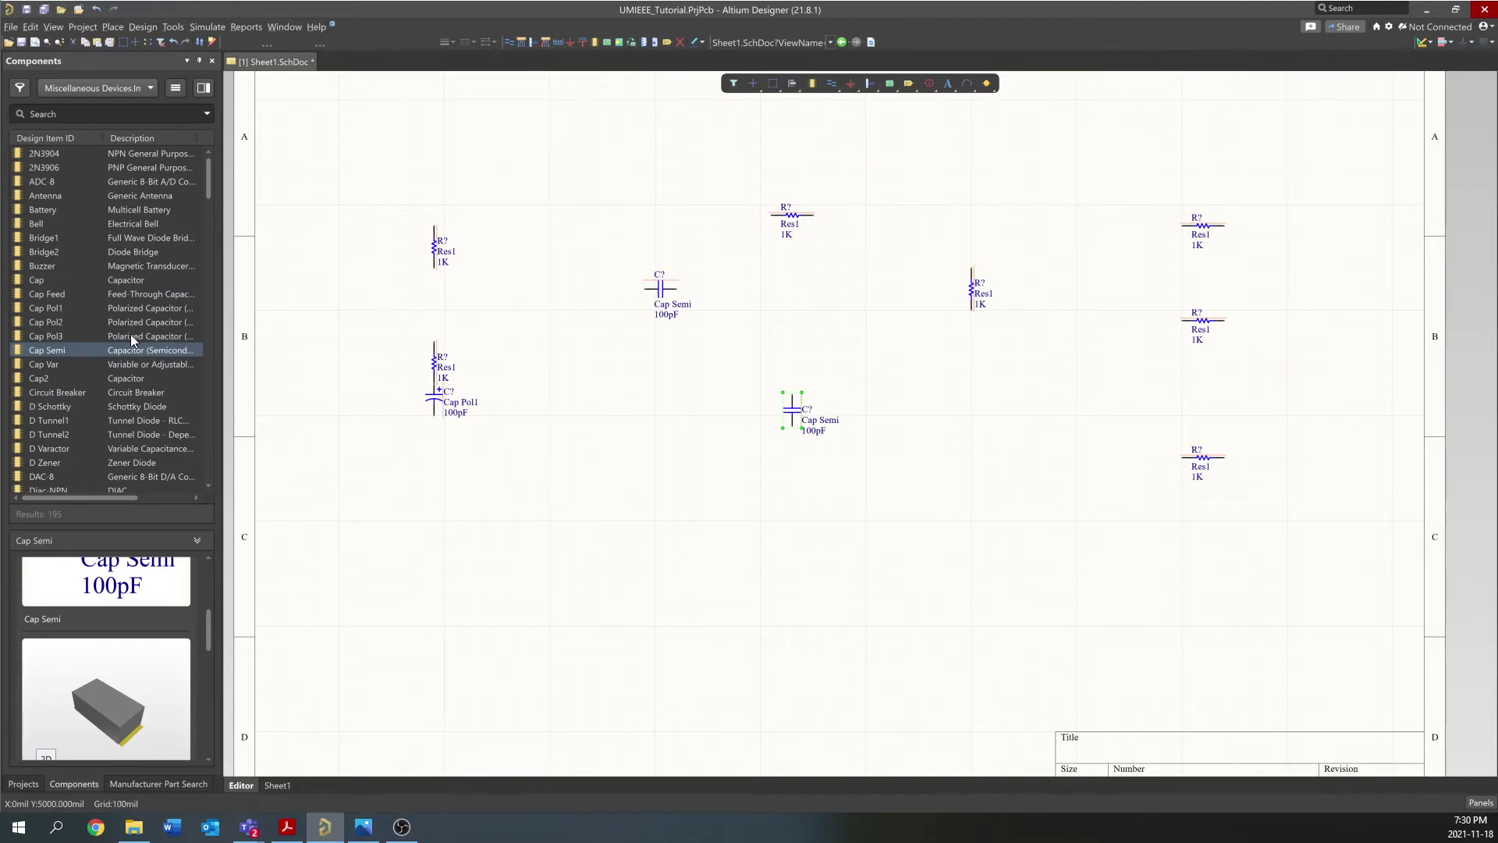
Place four horizontal Diode 1N4148 parts stacked in a column beside the right-hand resistors and end the placement
scroll(131, 340, down, 4)
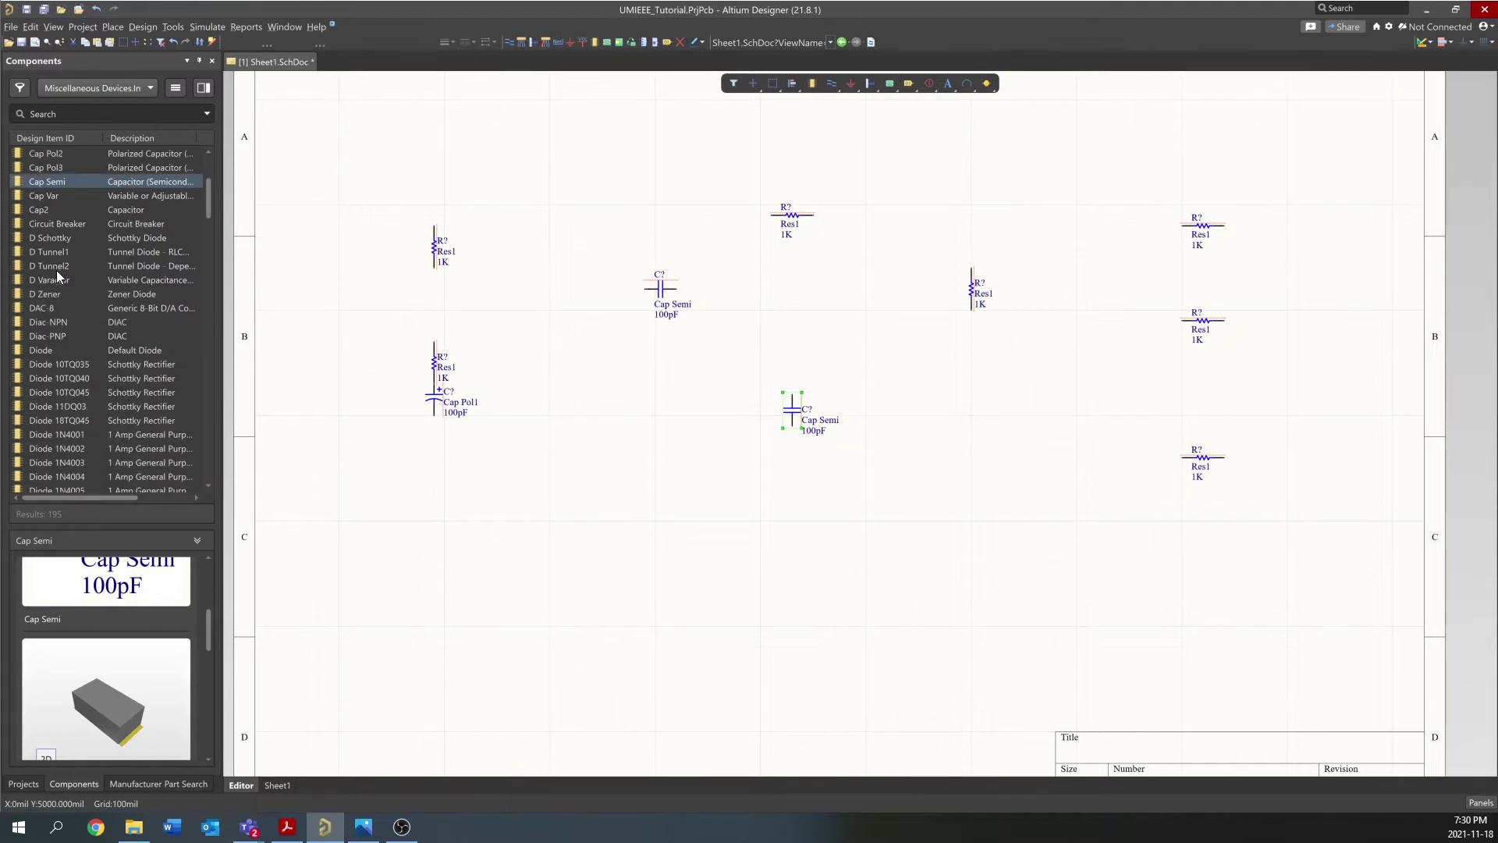
scroll(117, 315, down, 4)
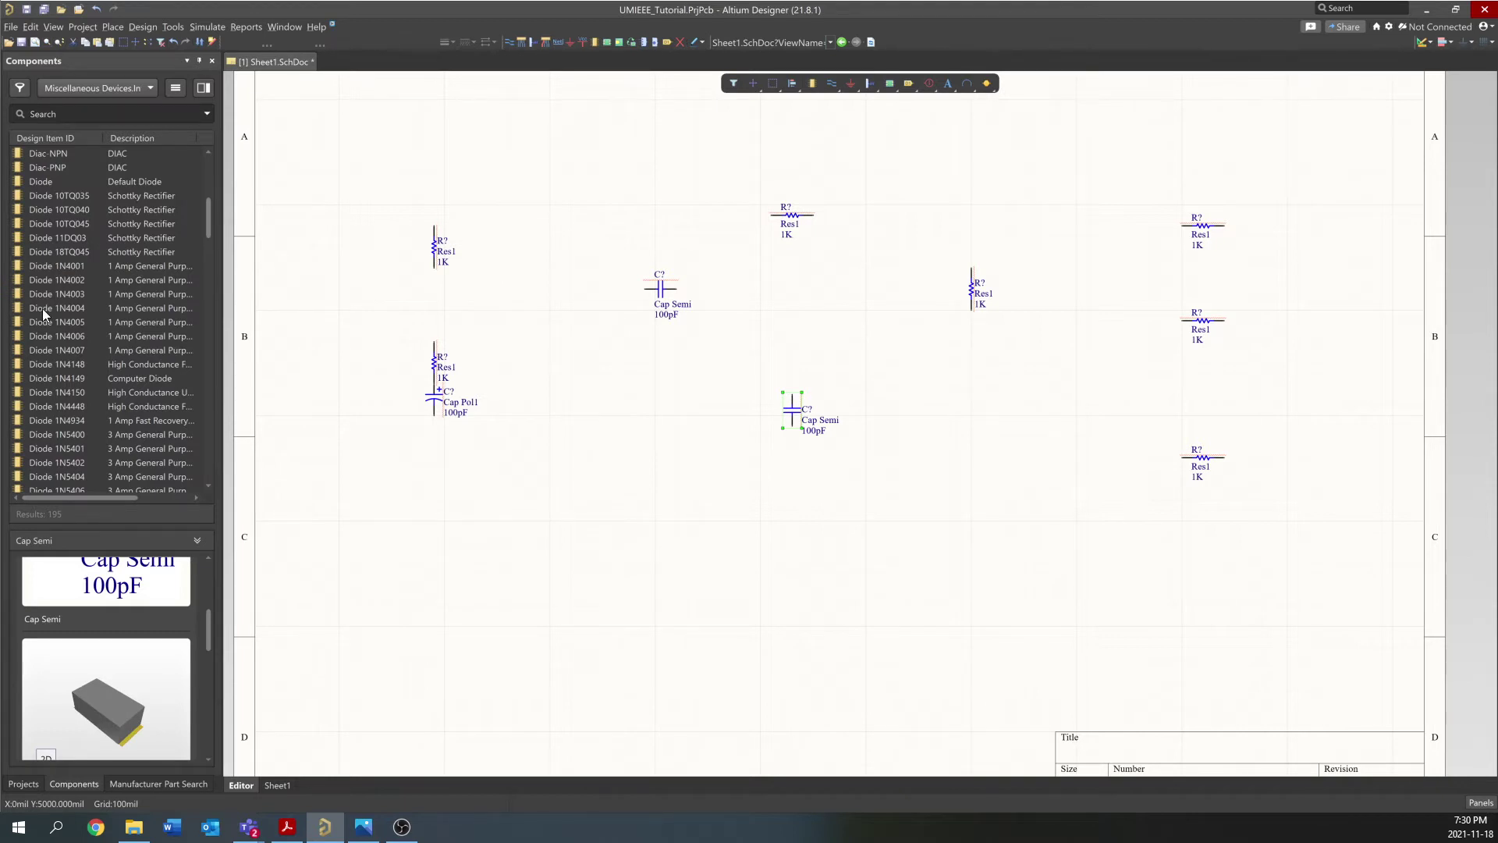
scroll(103, 364, down, 1)
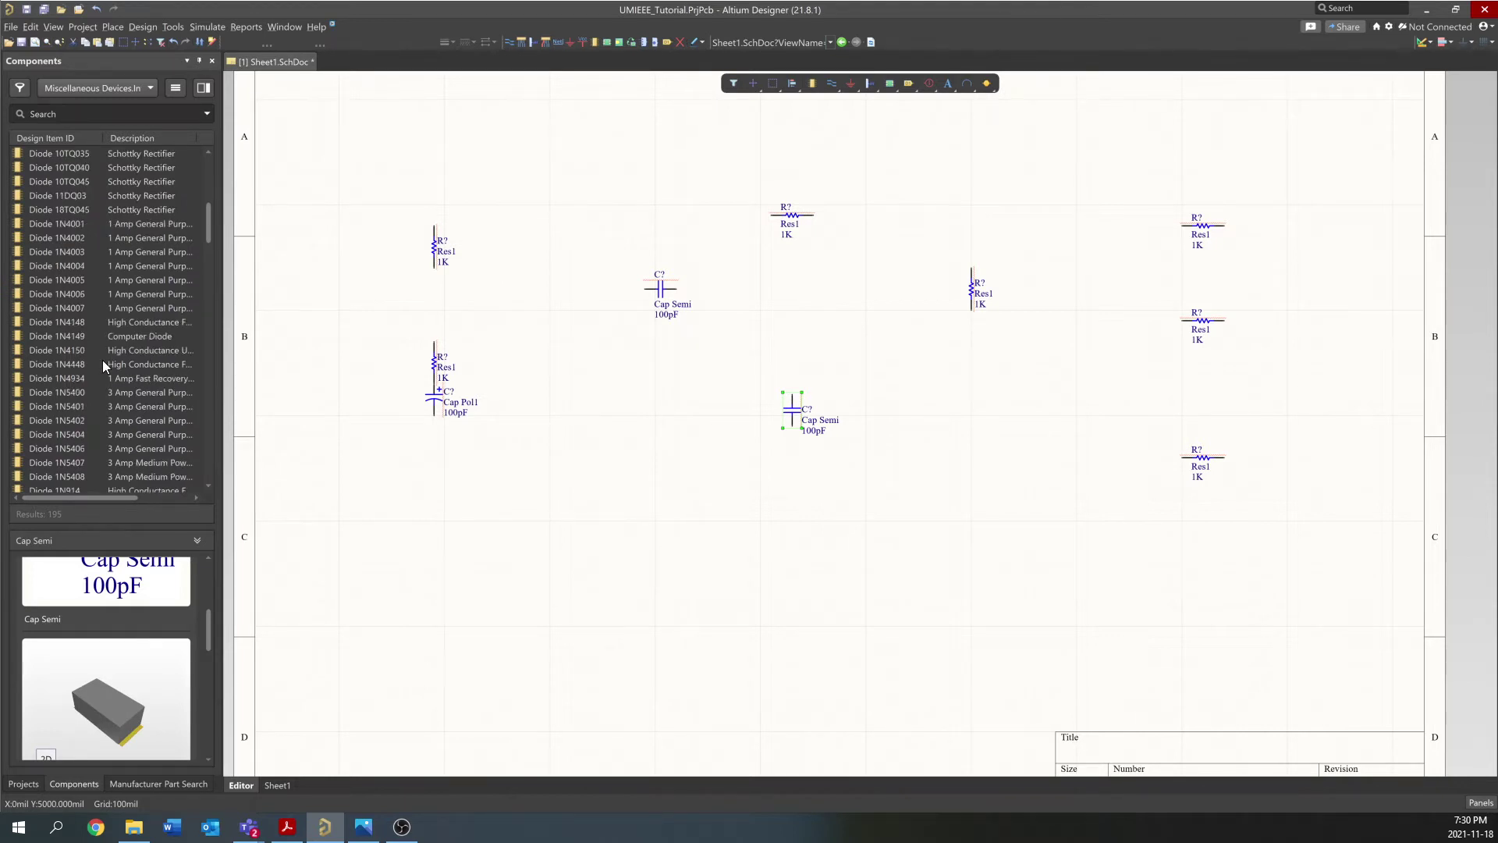
click(88, 321)
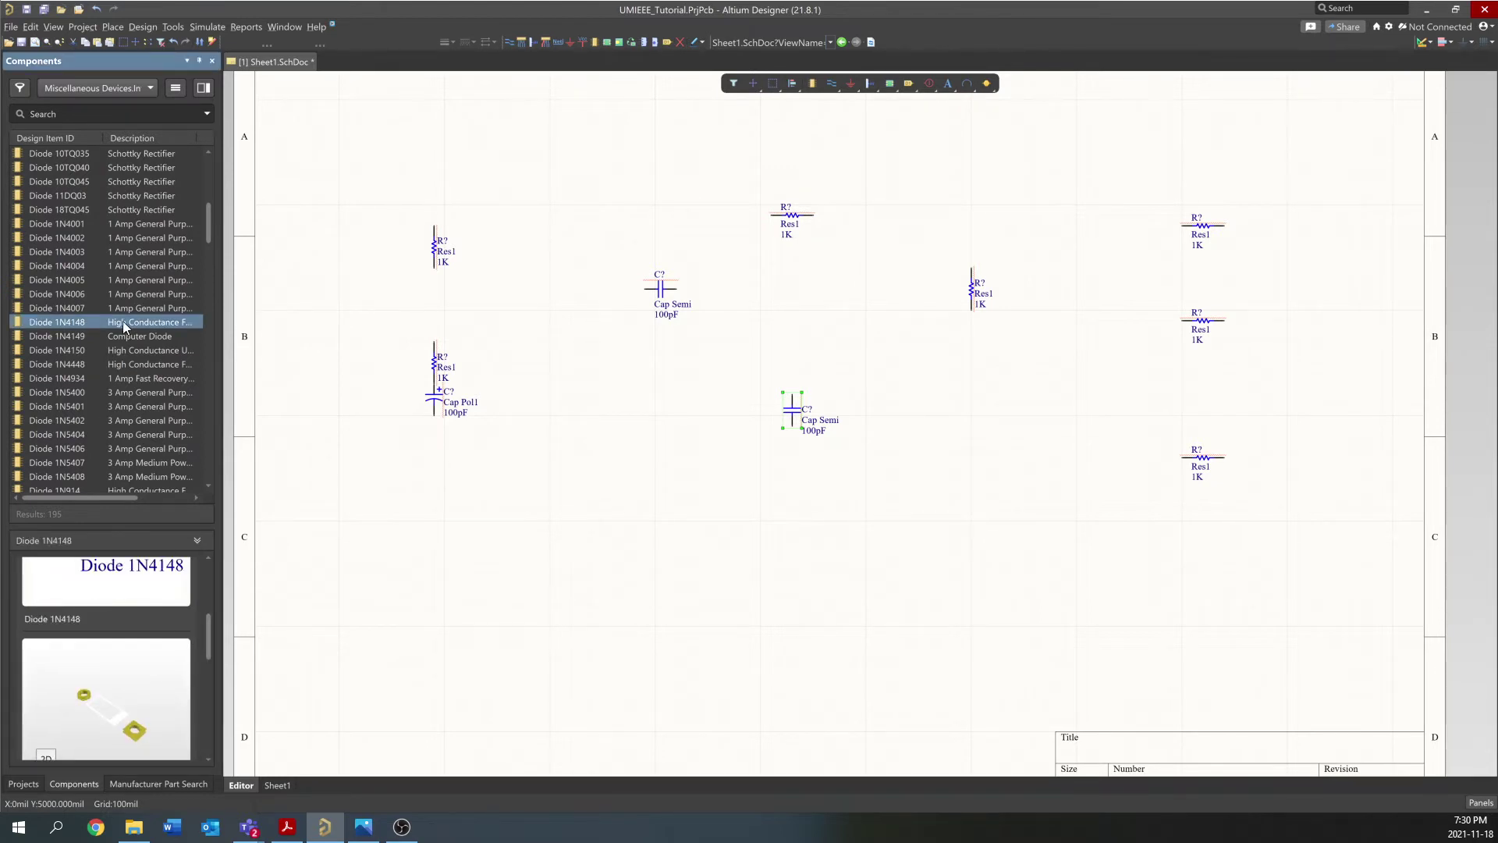
drag(124, 320, 1147, 371)
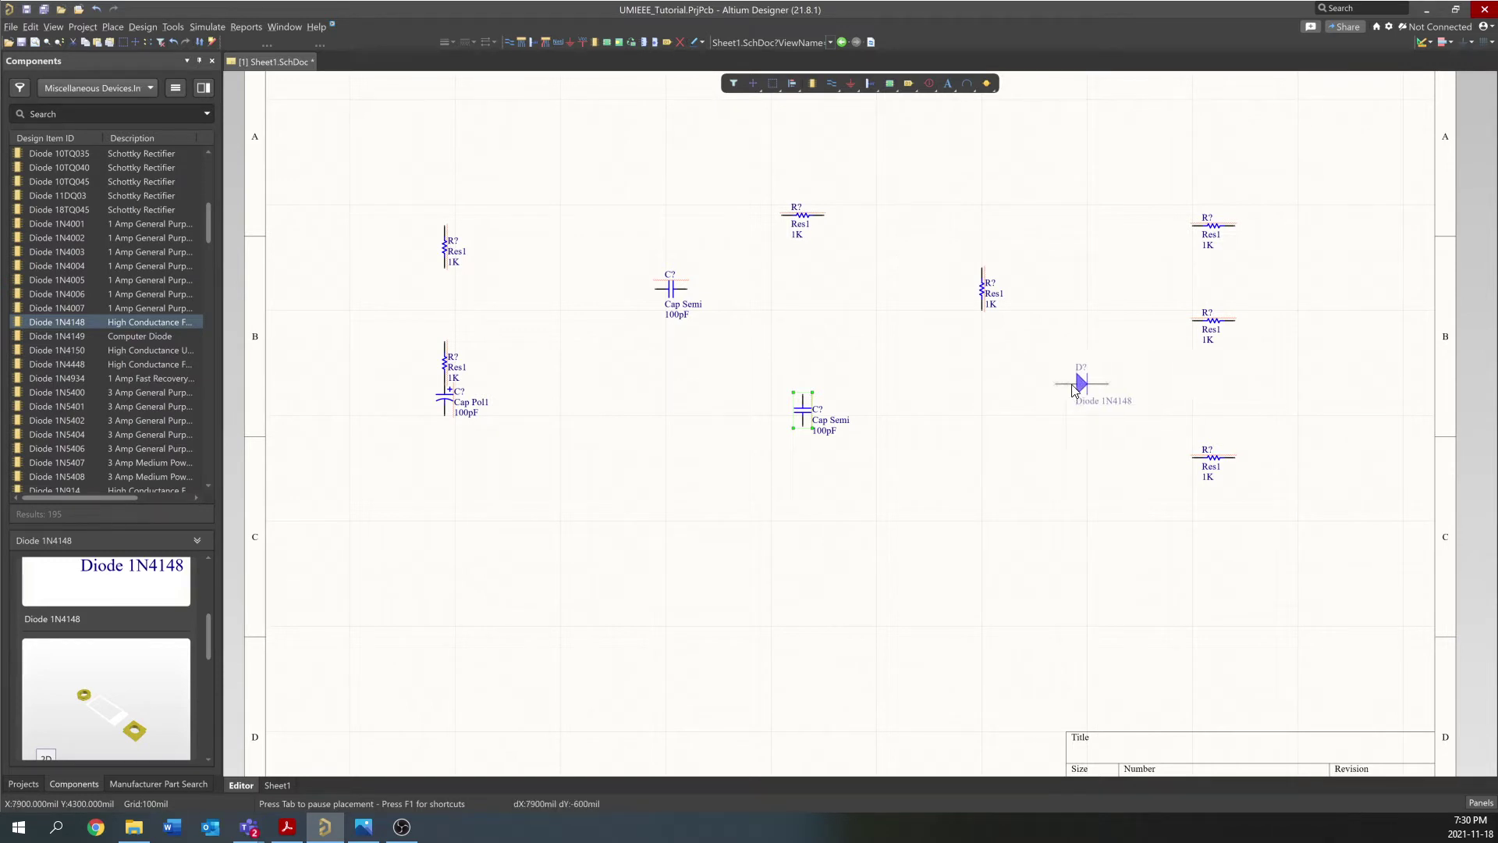
click(1074, 390)
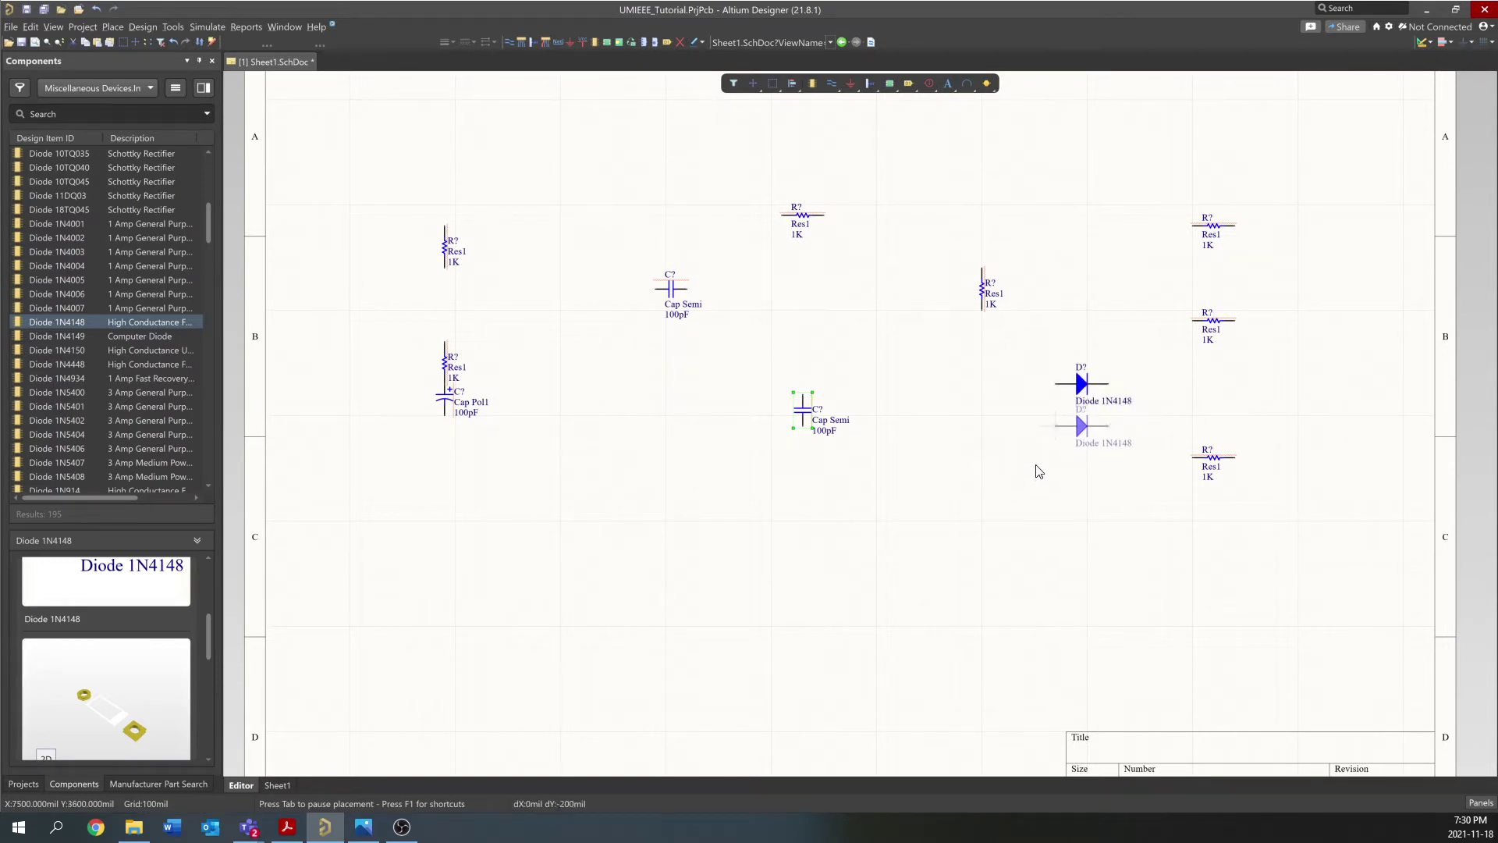
click(1056, 425)
click(1055, 467)
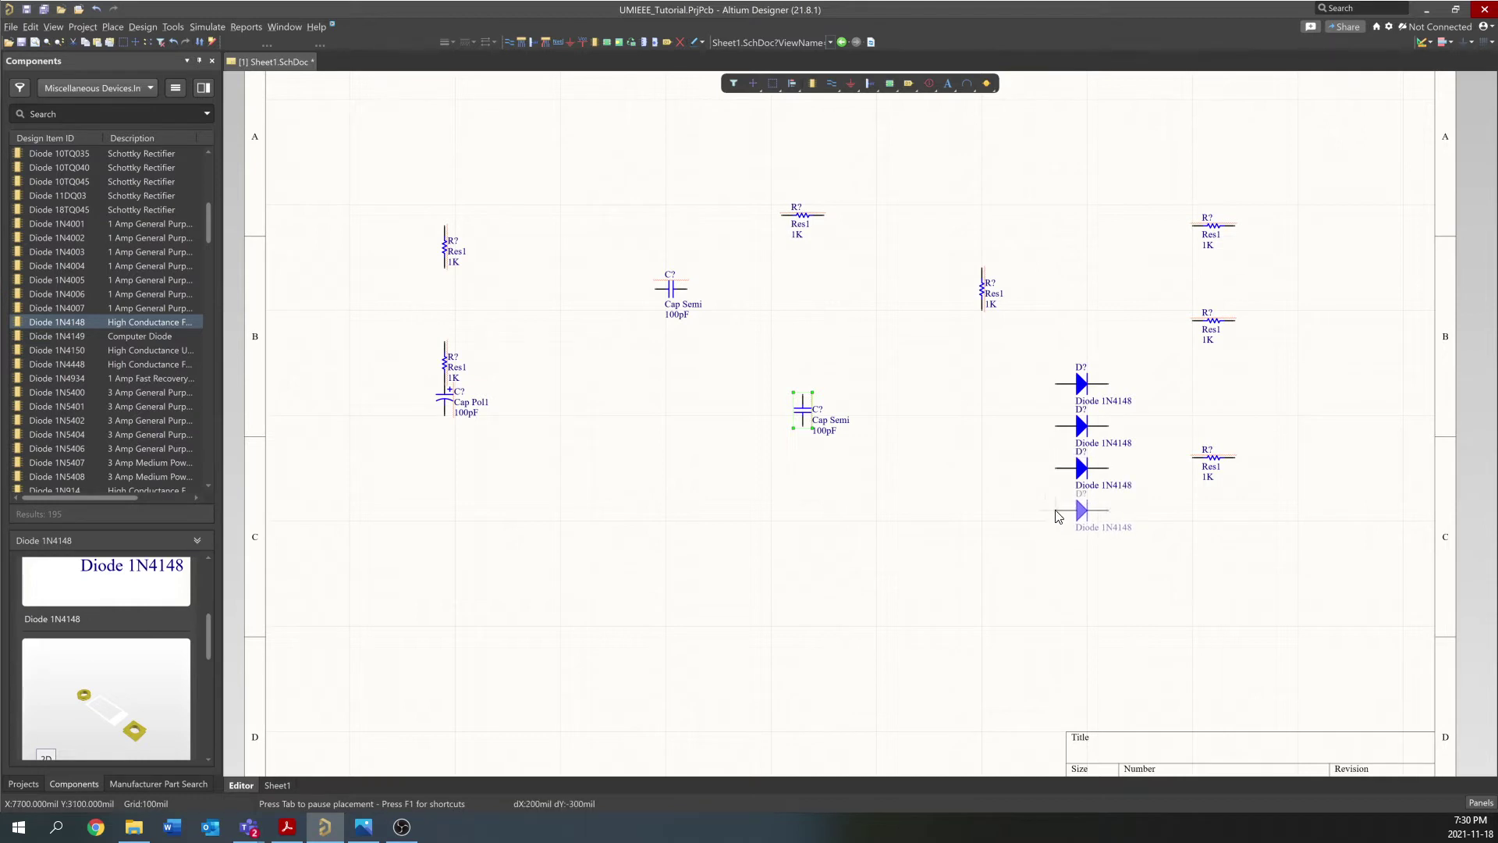
click(1058, 517)
right_click(983, 624)
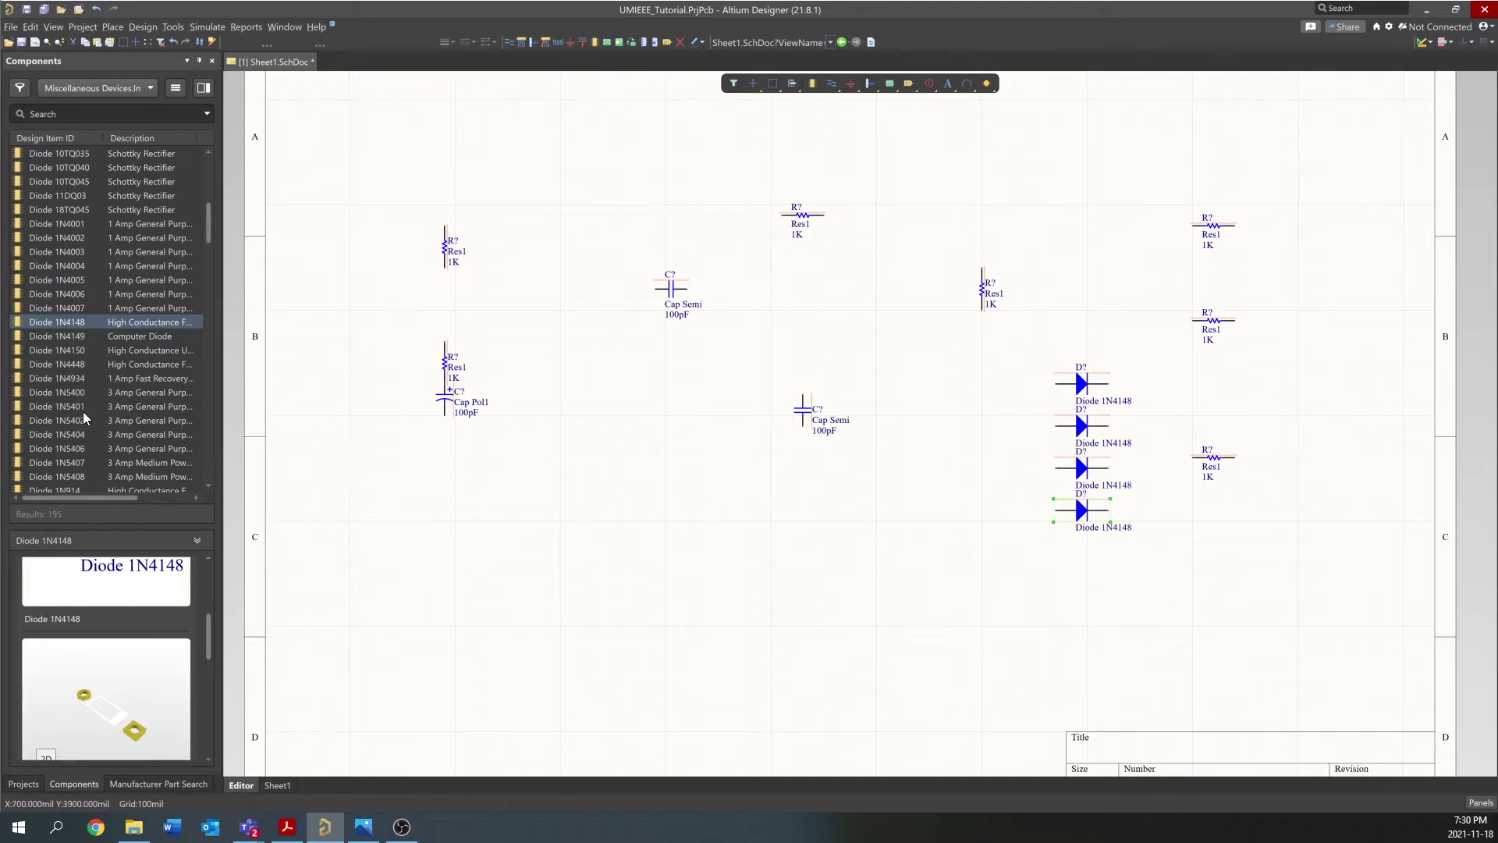
Compare the footprint previews of LED0, LED1, LED2 and LED3 in the library, returning to LED0
scroll(106, 396, down, 14)
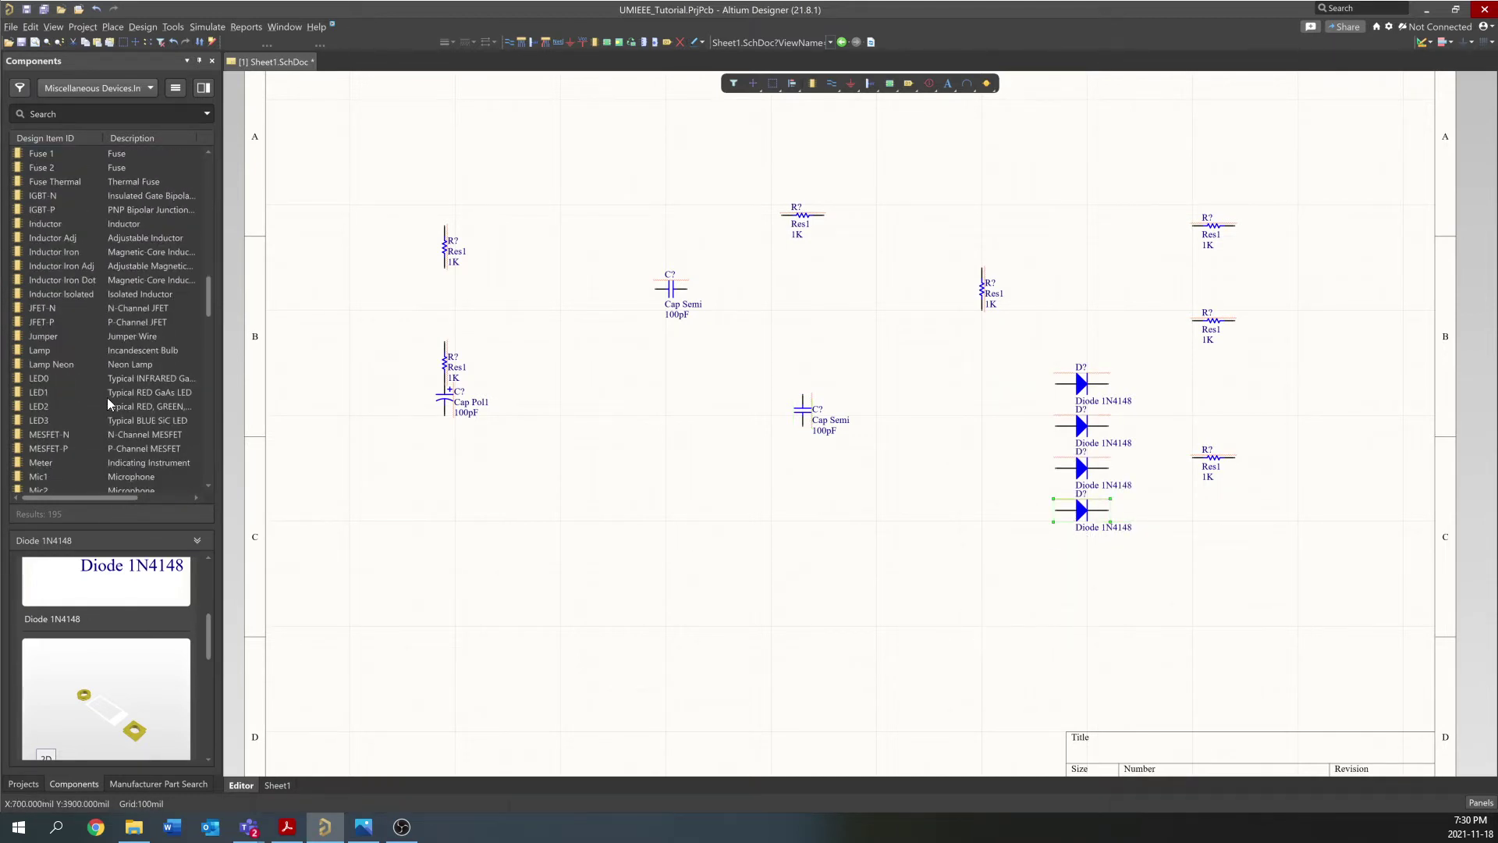
scroll(106, 397, down, 3)
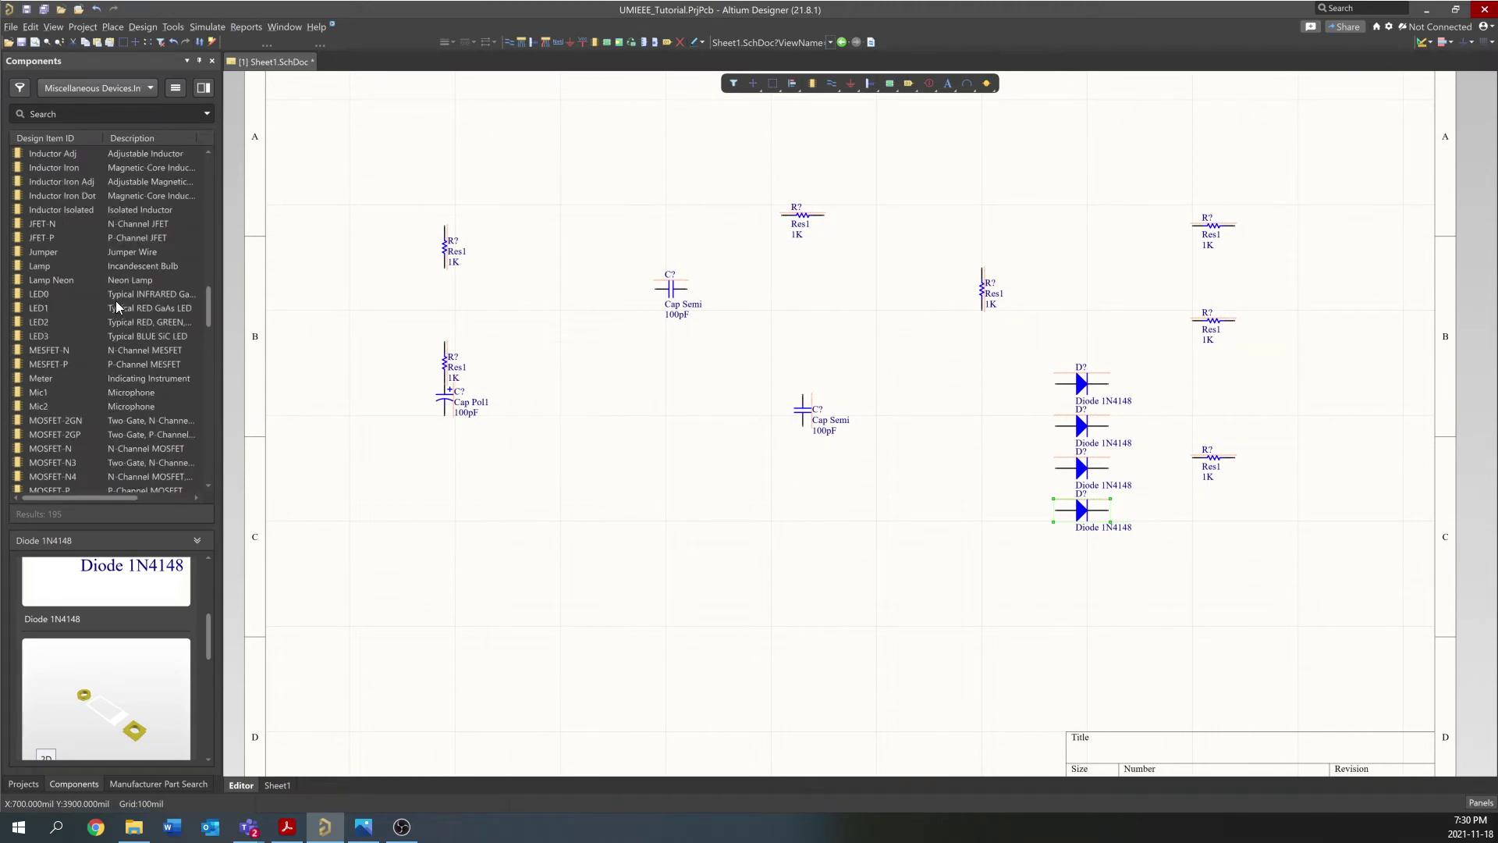
click(132, 294)
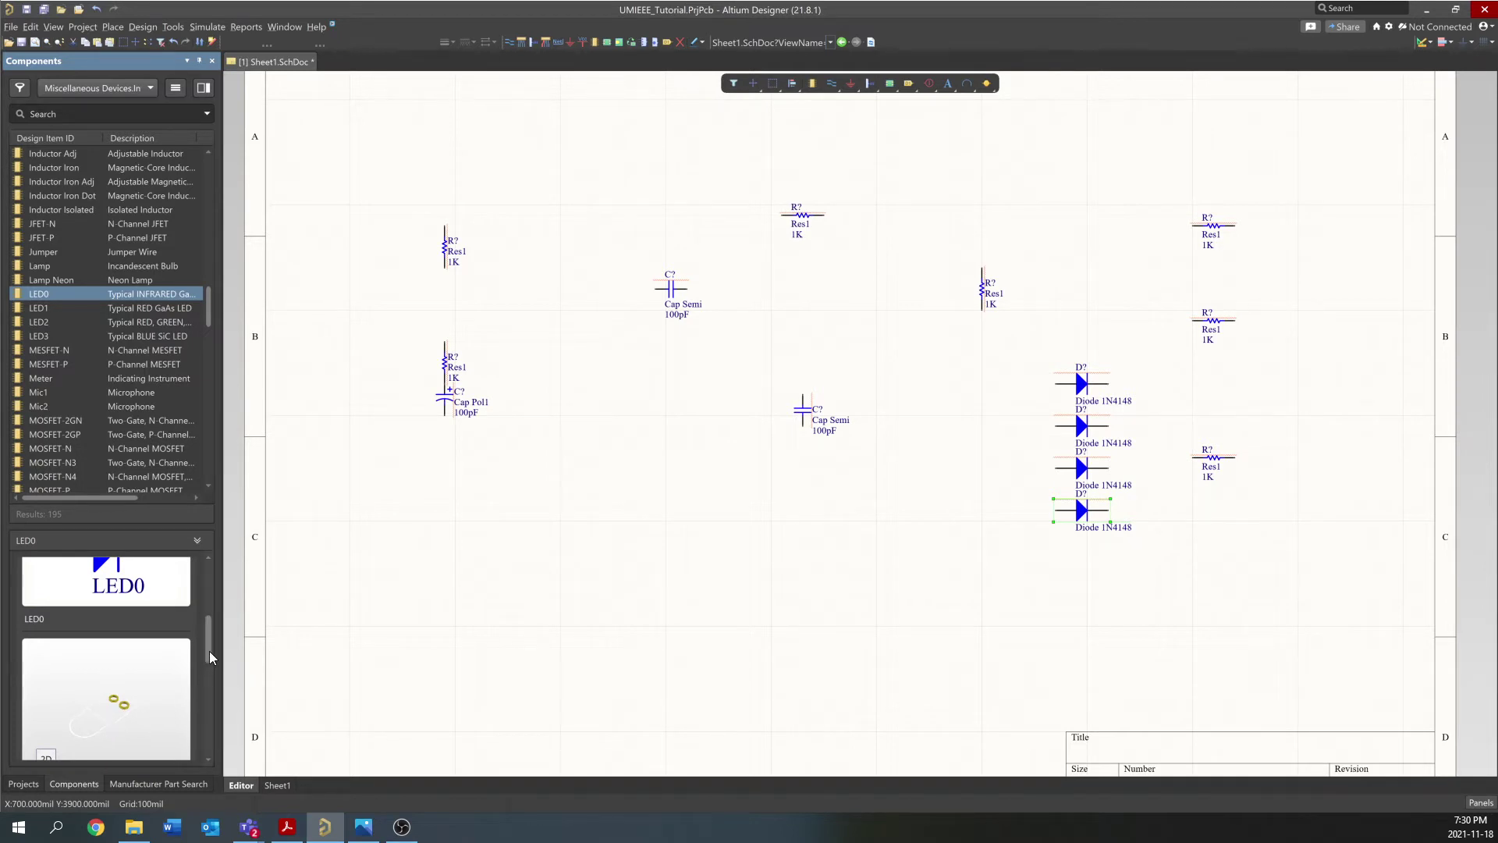
drag(209, 651, 204, 663)
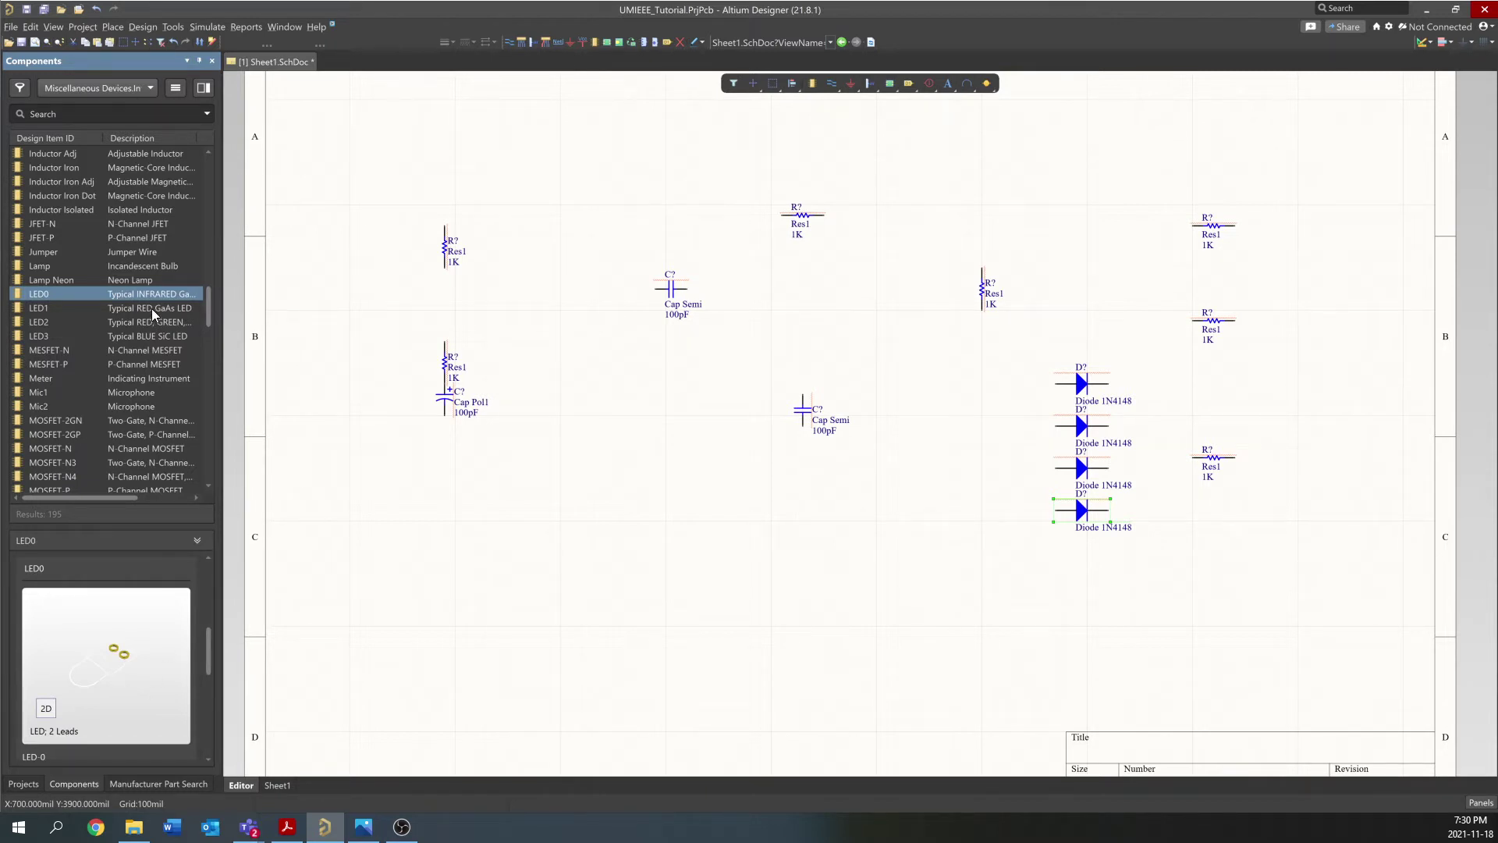
click(145, 310)
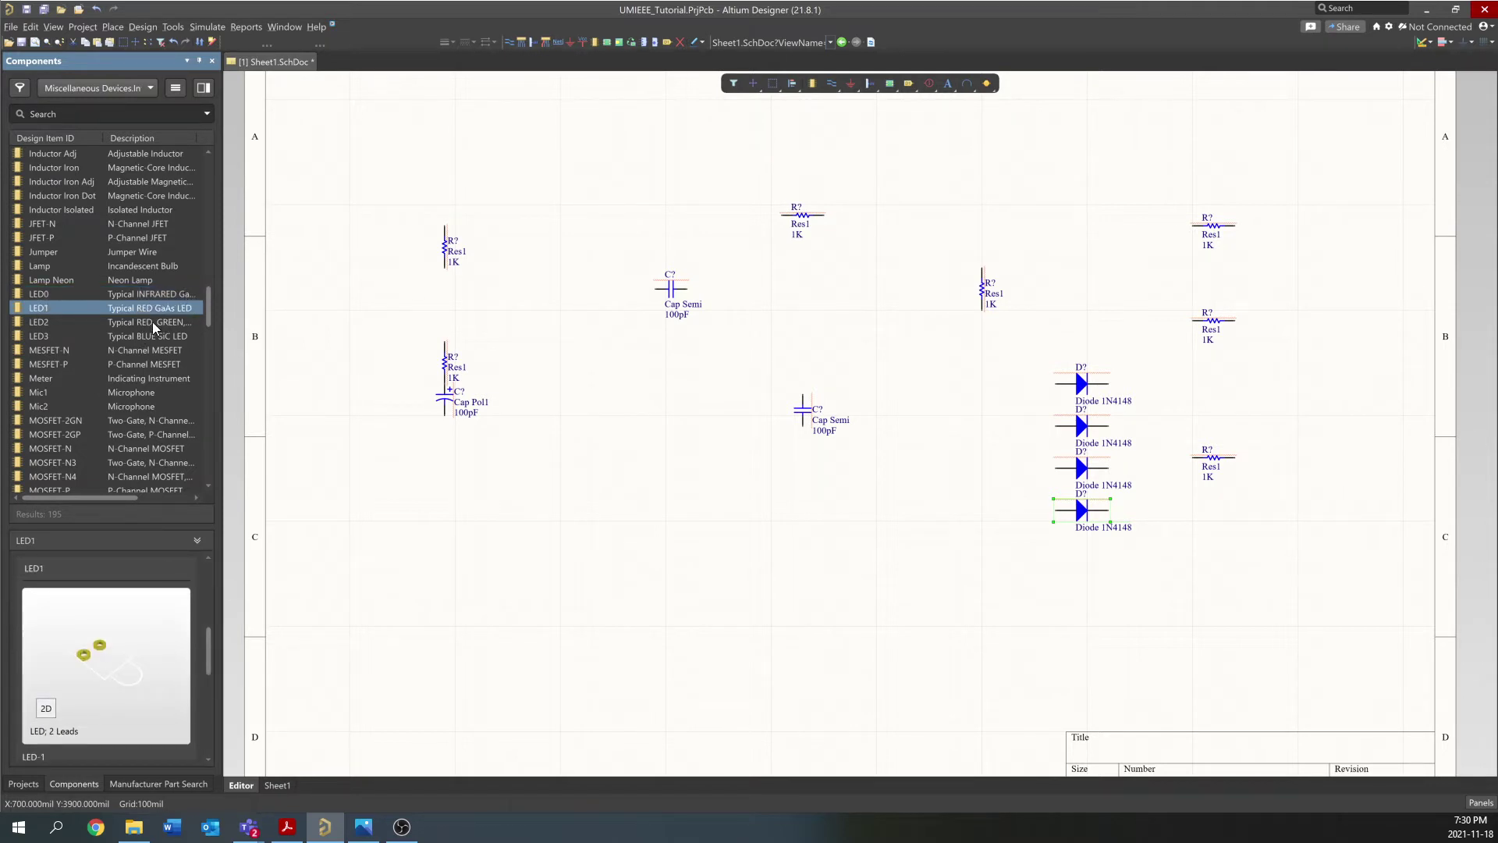
click(152, 321)
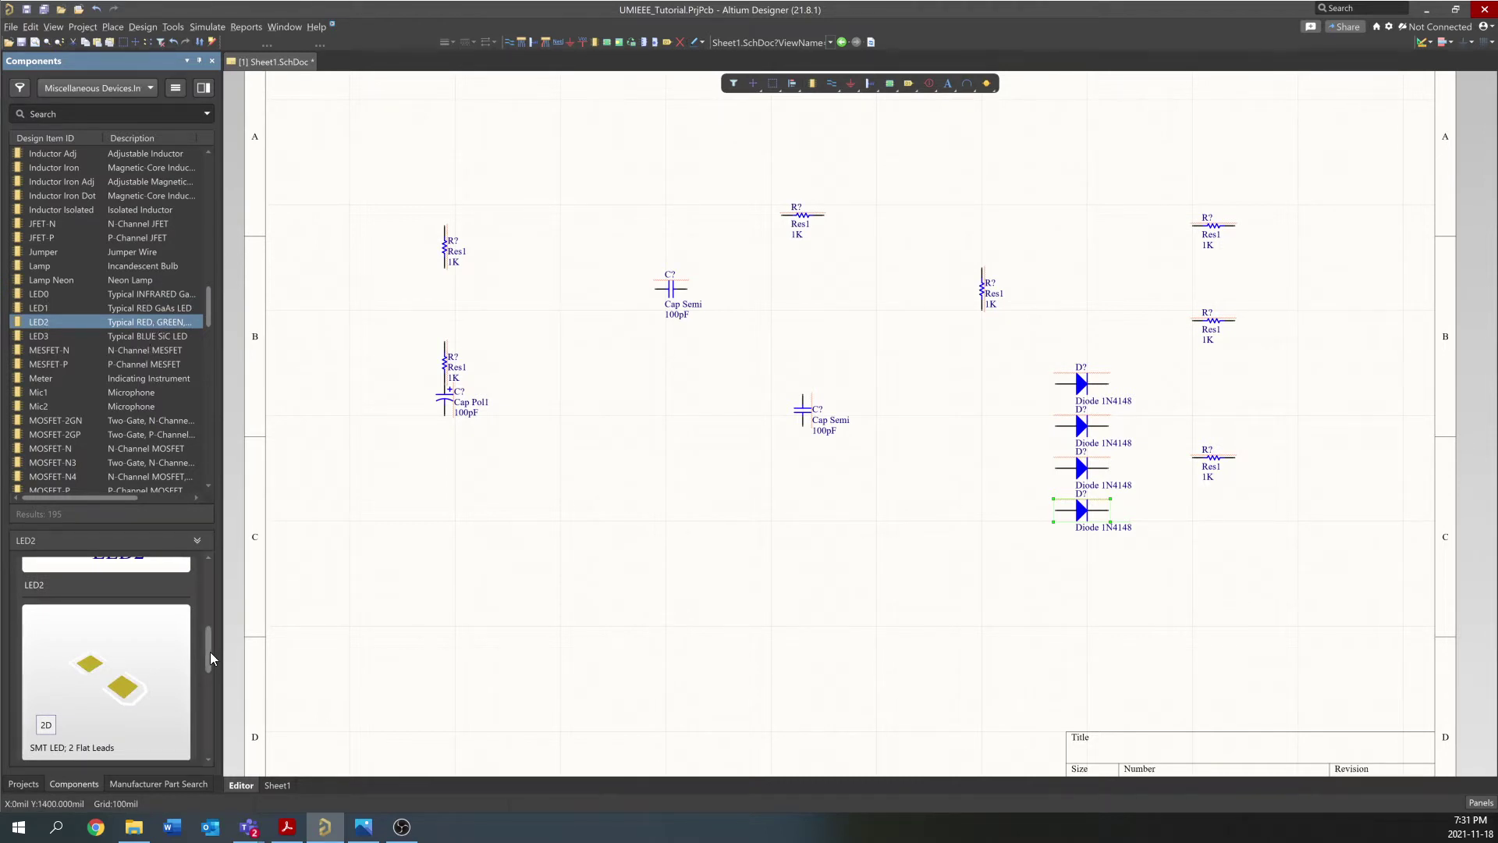
mouse_move(209, 652)
mouse_down()
mouse_move(212, 627)
mouse_move(209, 652)
mouse_up()
click(78, 337)
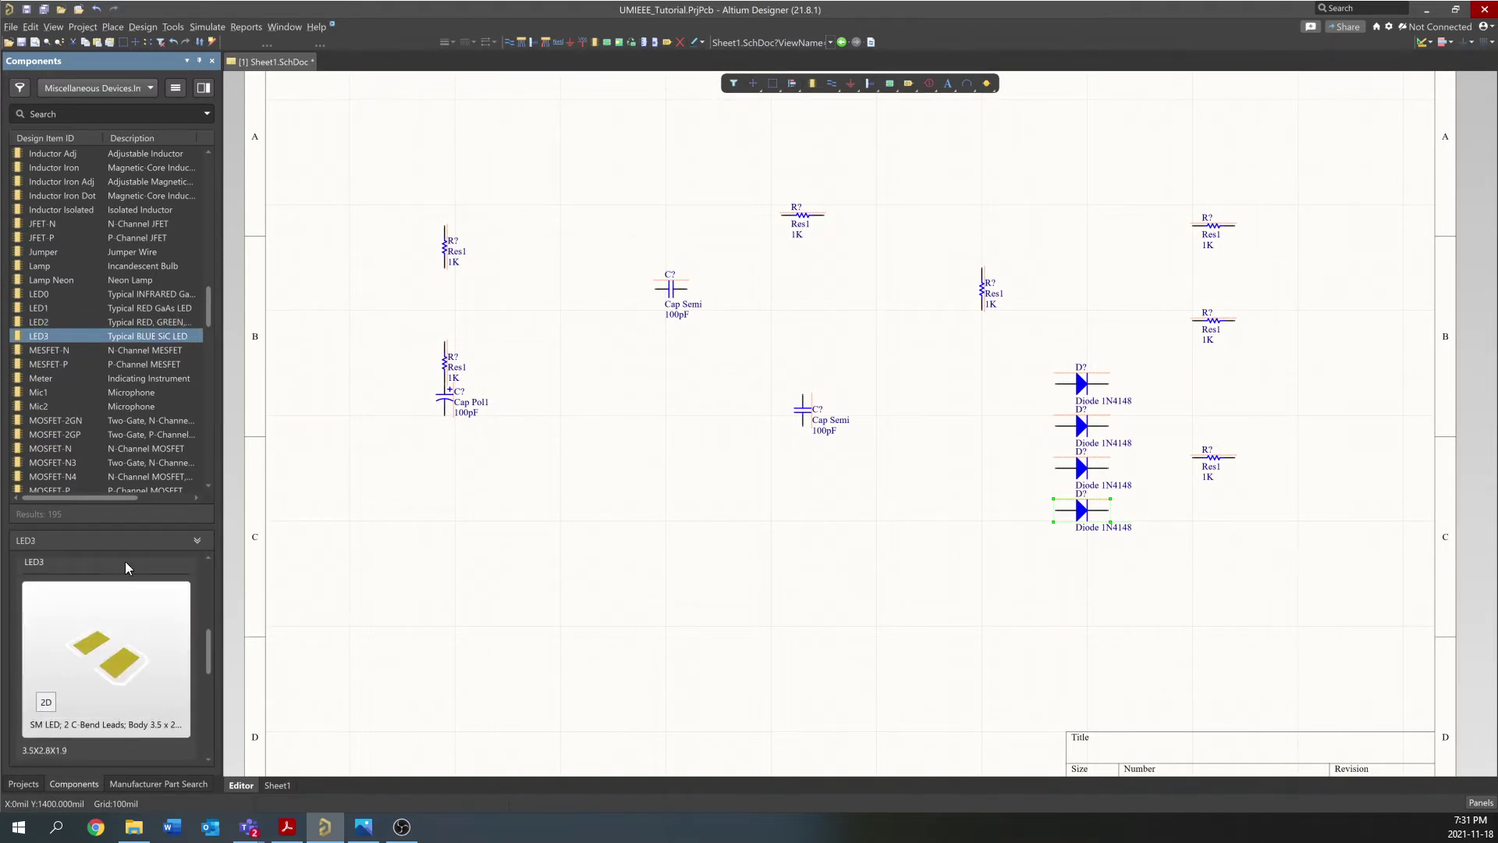
click(115, 294)
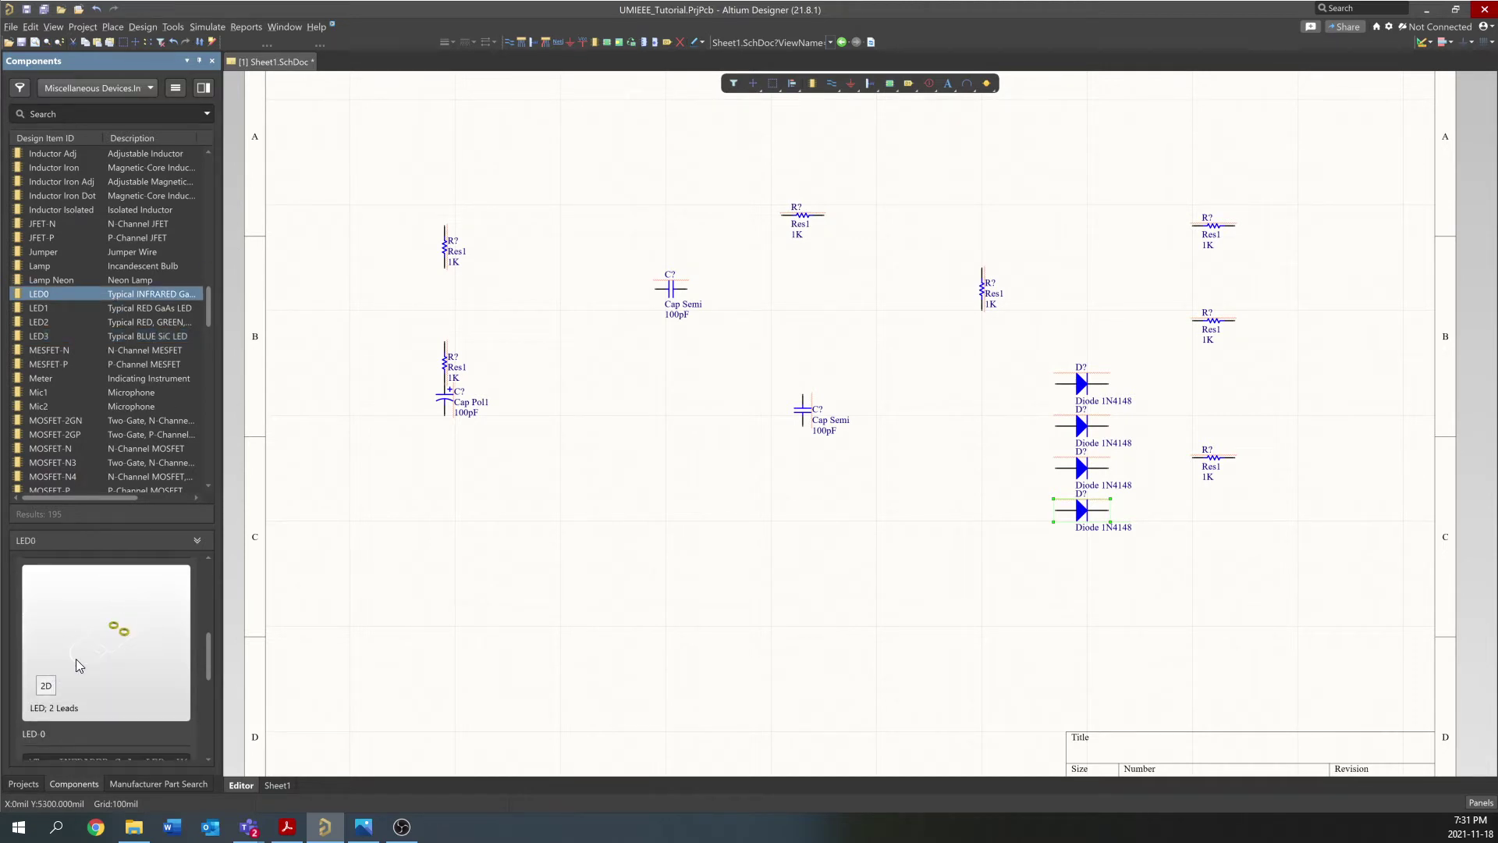
Place three horizontal LED0 parts, one to the right of each resistor in the right-hand column, and end the placement
double_click(117, 294)
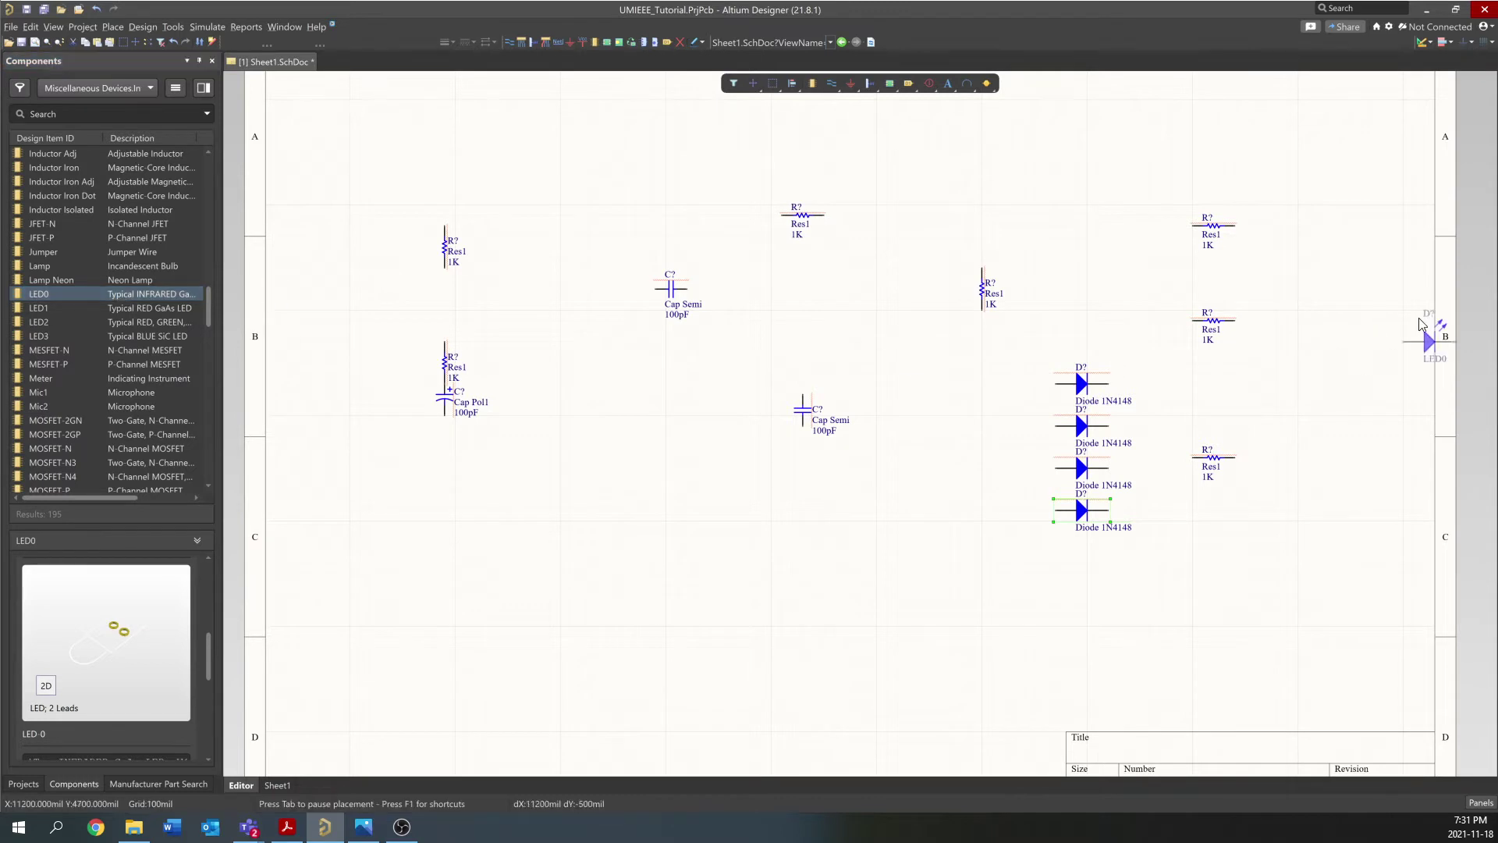
click(1319, 229)
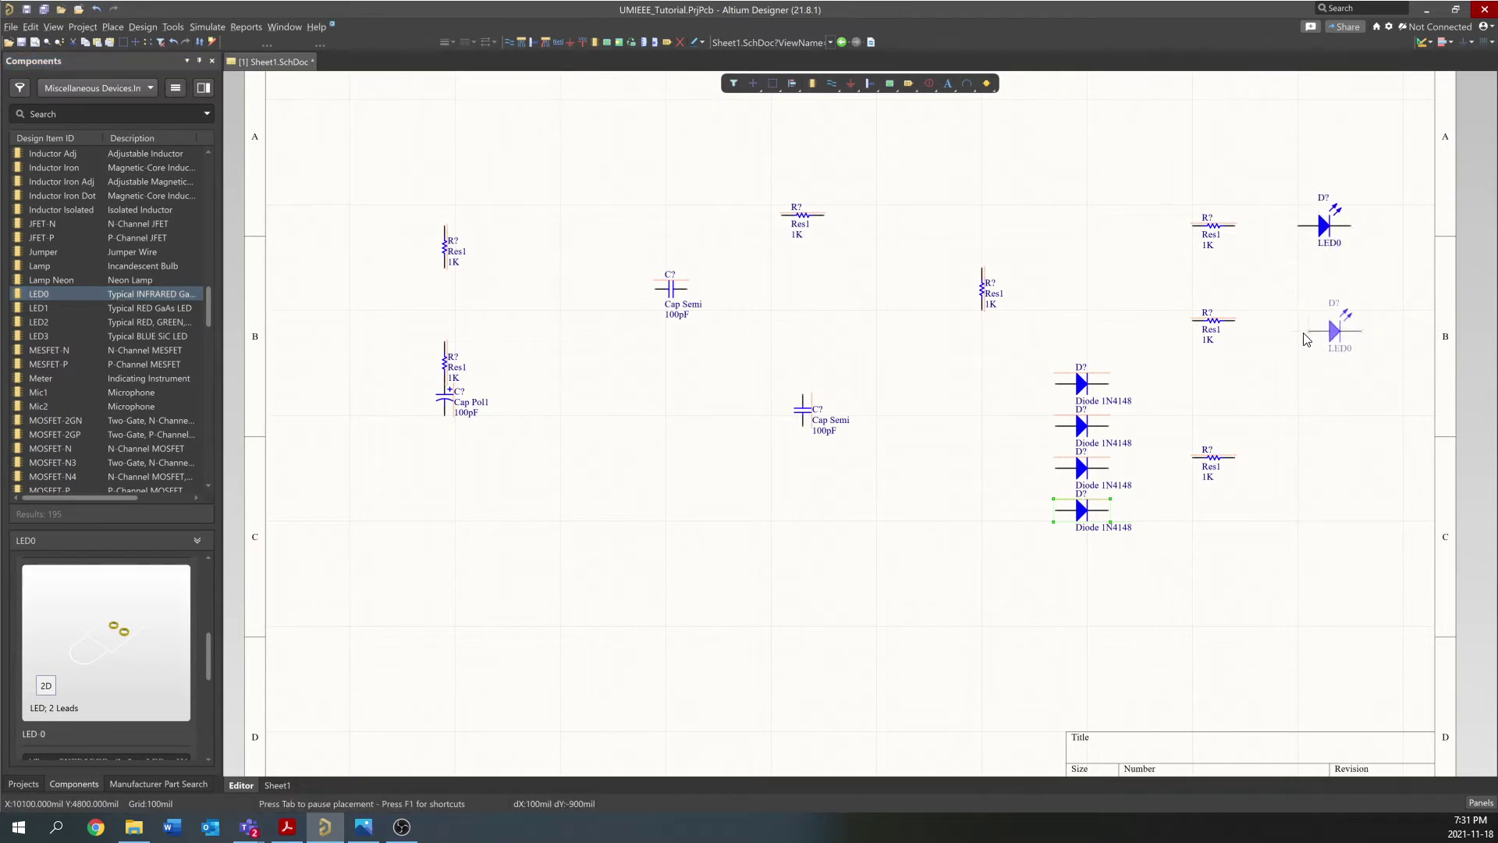
click(1297, 337)
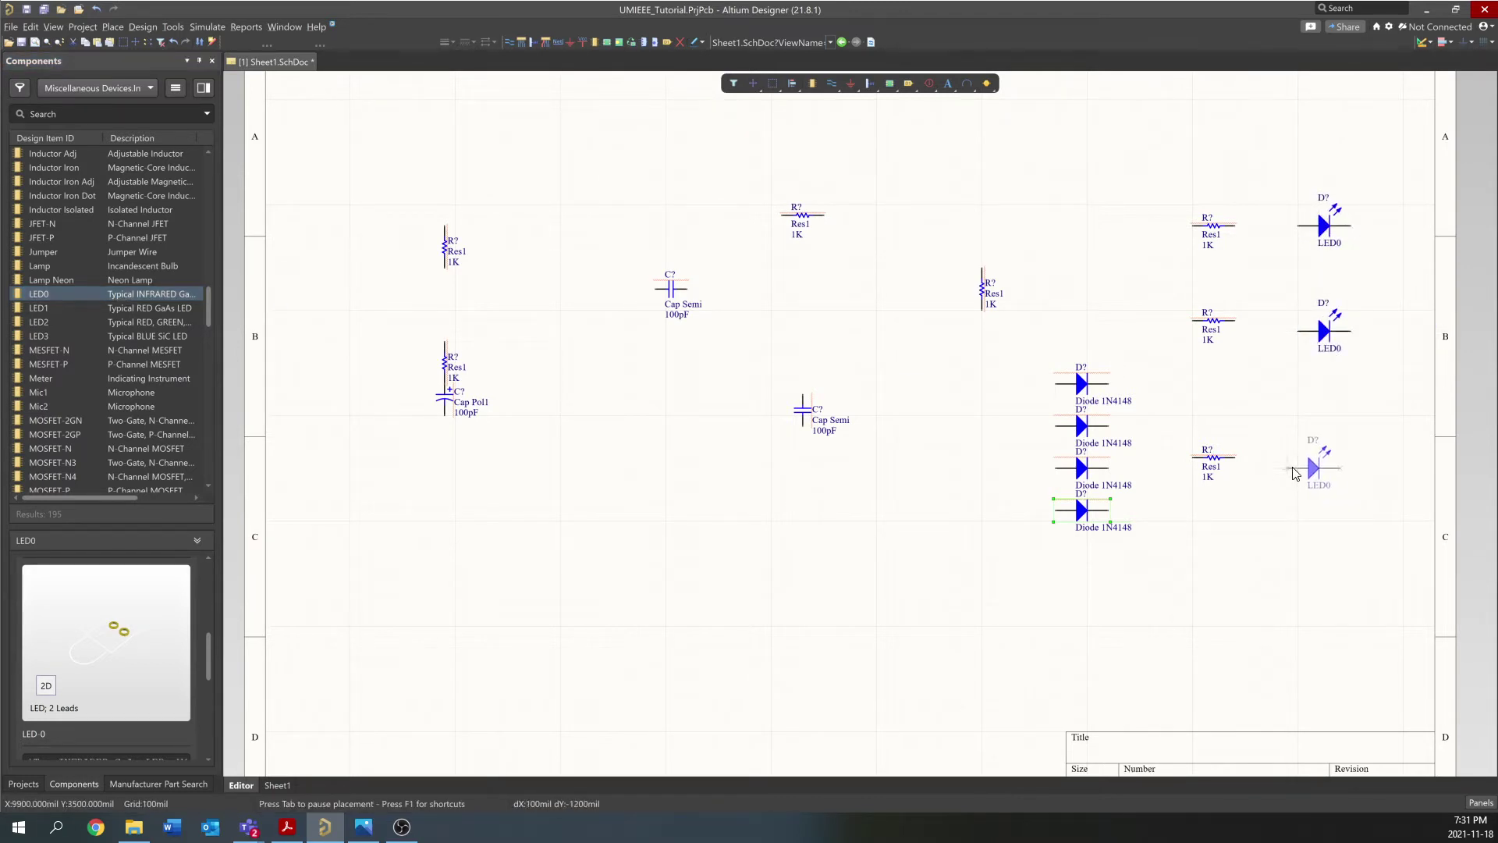
click(1292, 467)
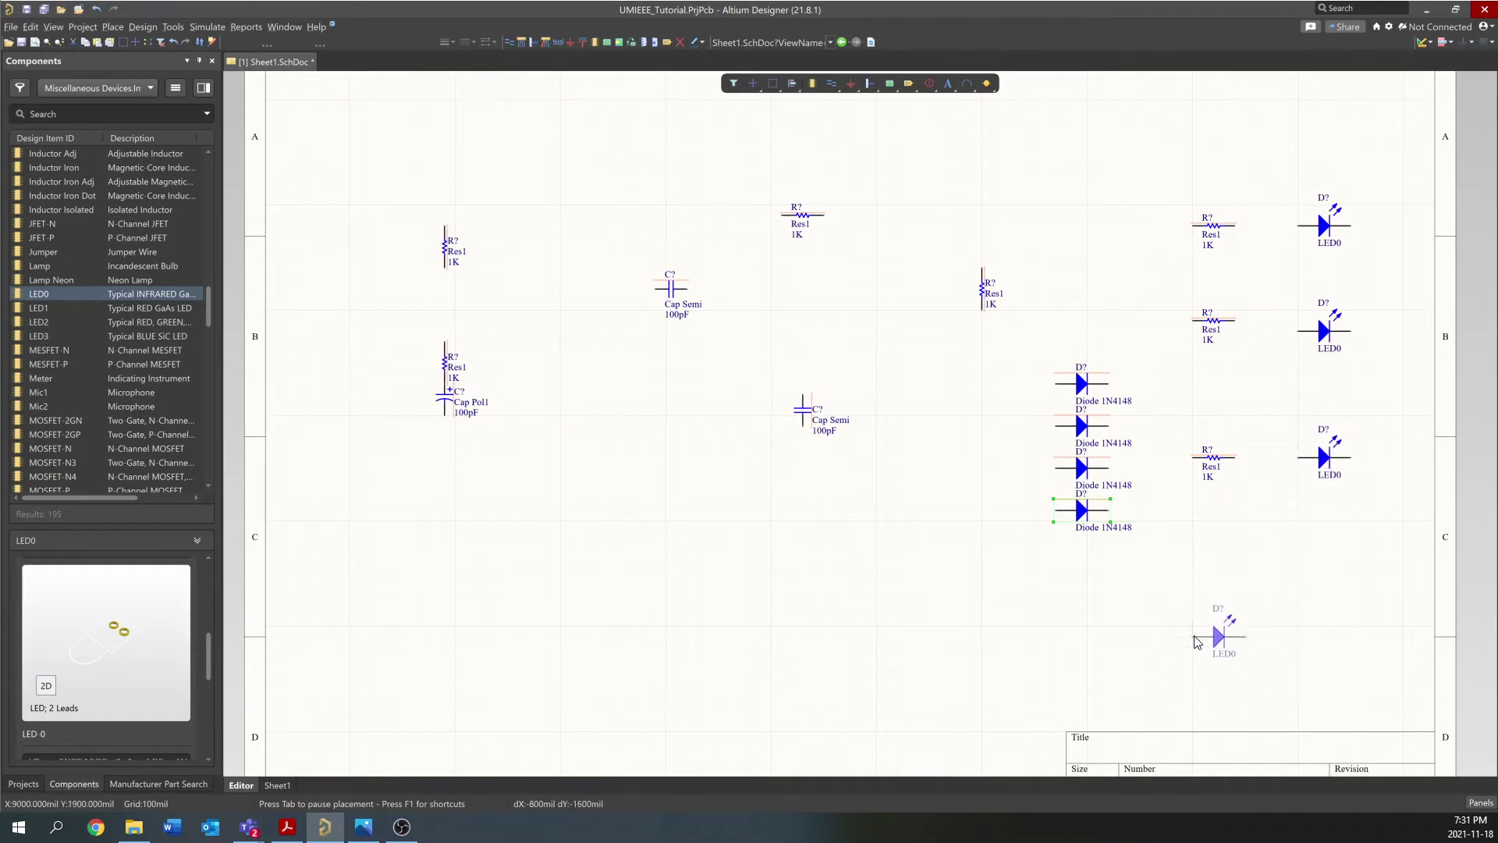
right_click(1195, 635)
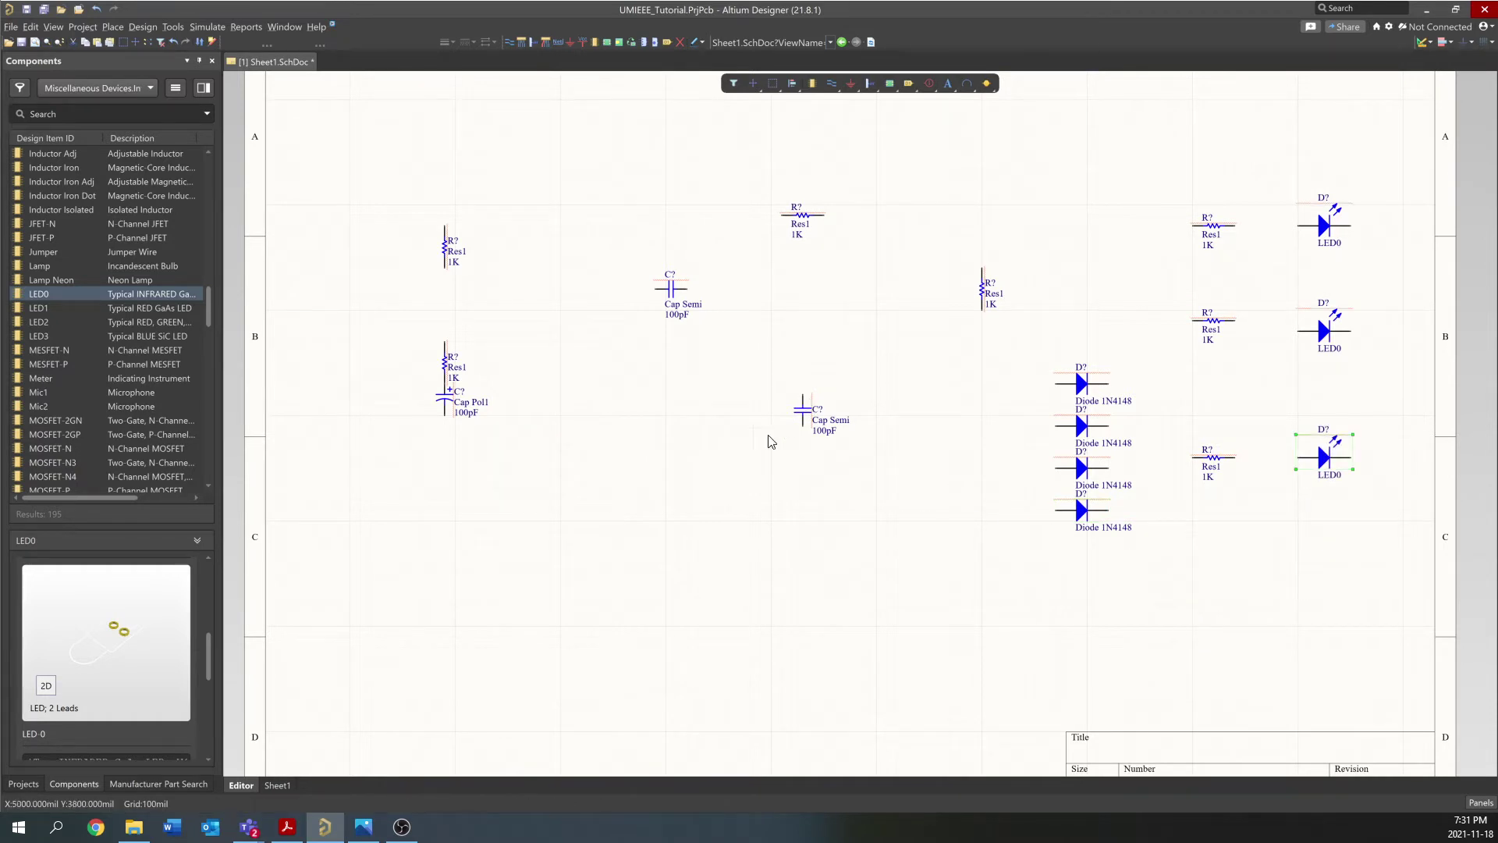
Examine the properties of the upper-left Res1 resistor, including its designator, comment and value, and close them without changes
click(445, 246)
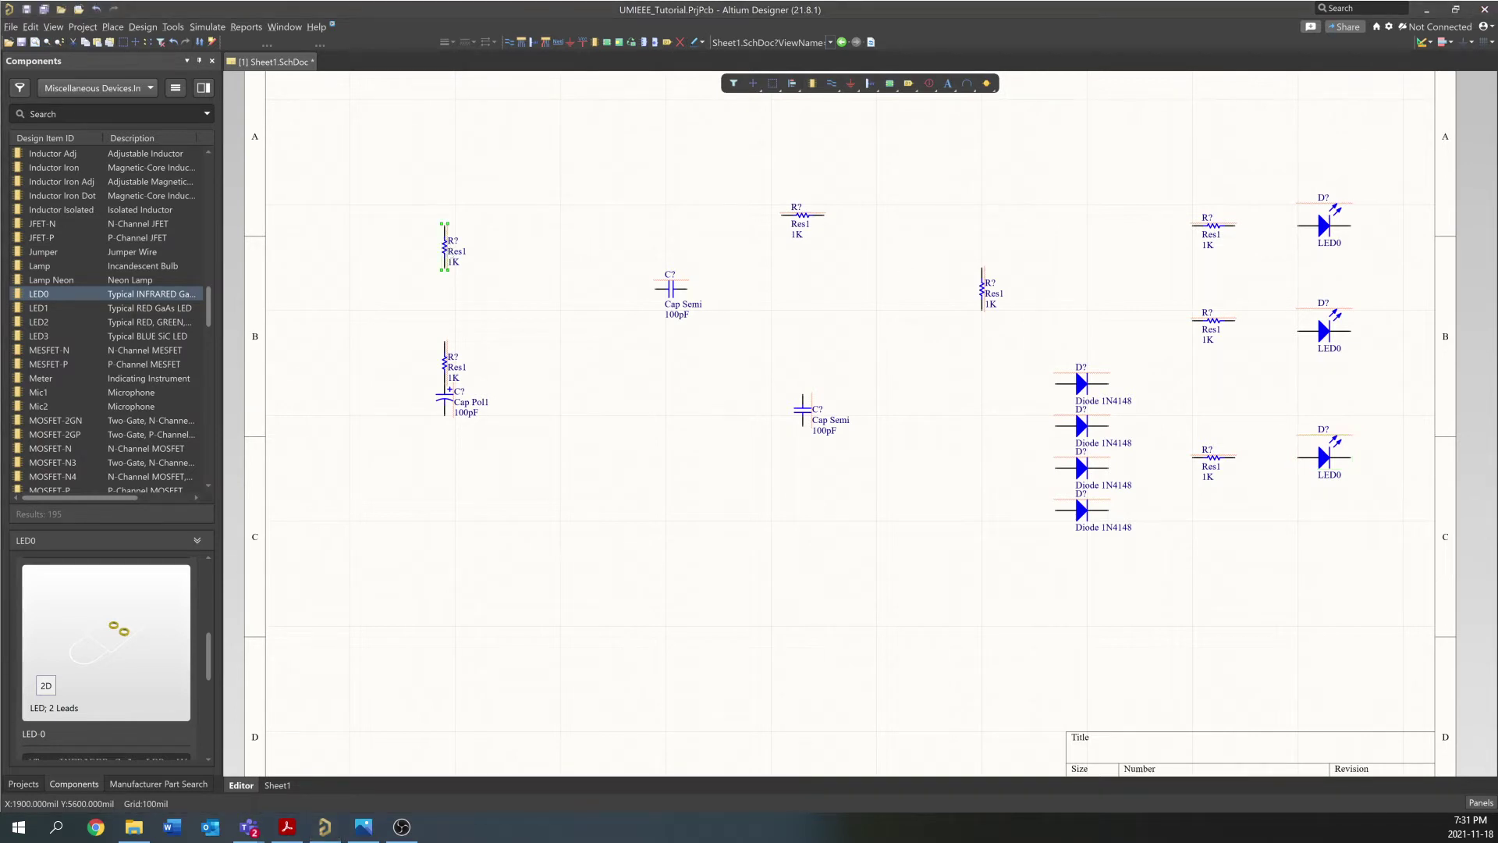
double_click(446, 241)
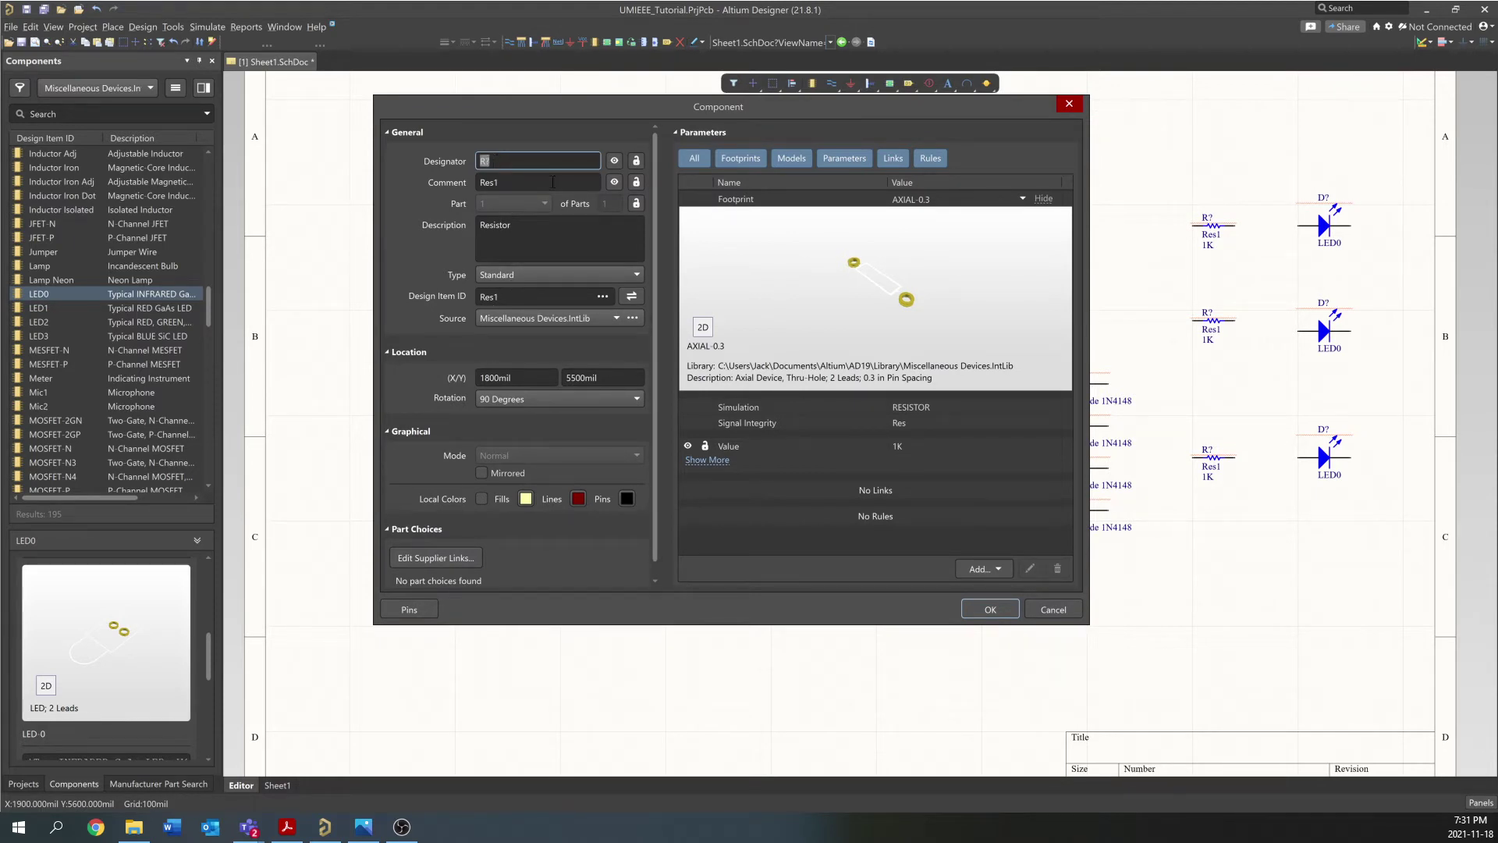
click(553, 182)
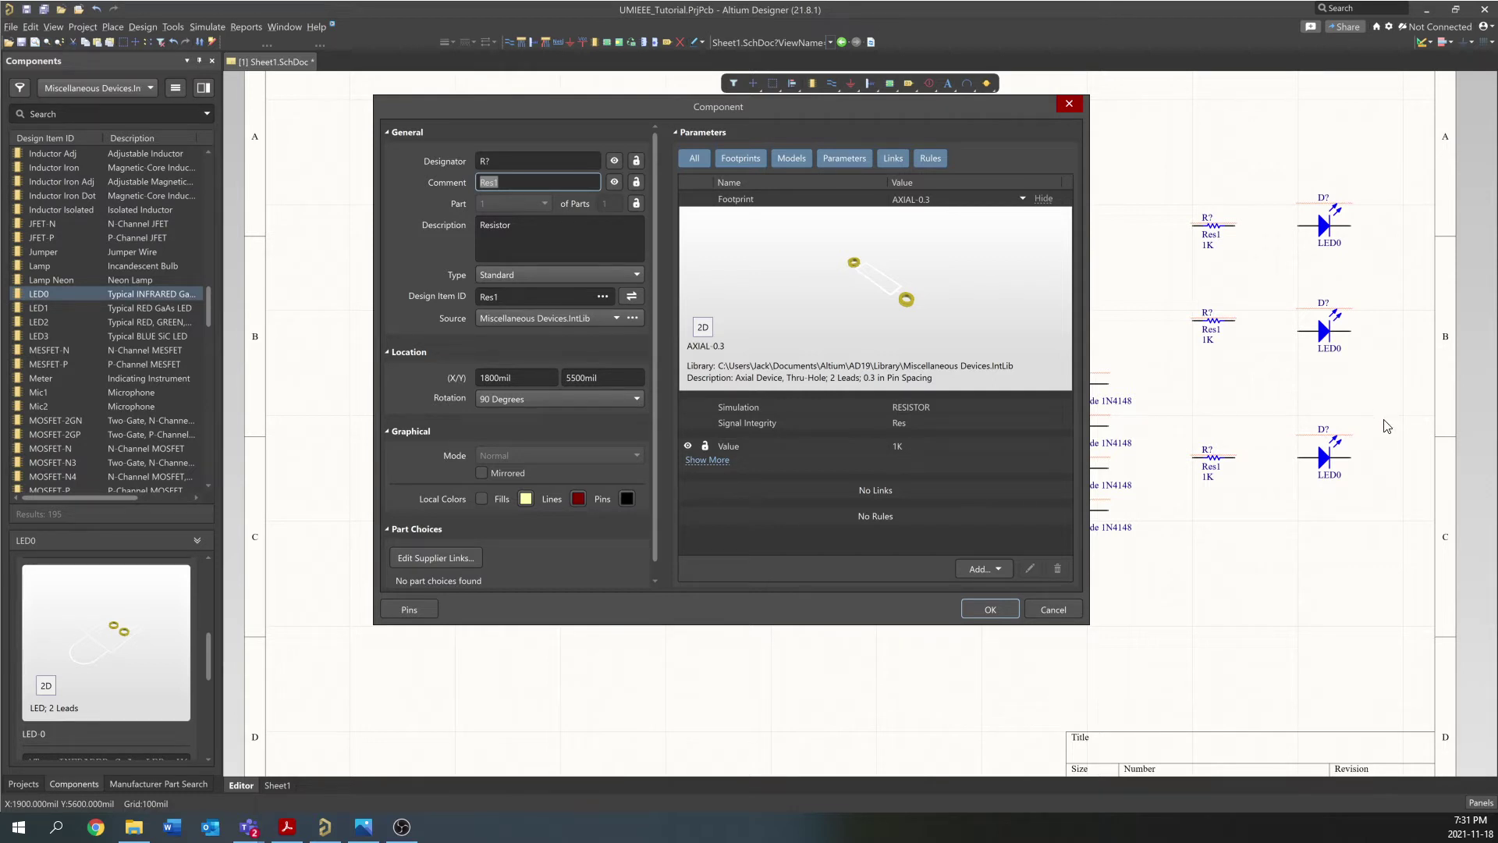
click(1052, 609)
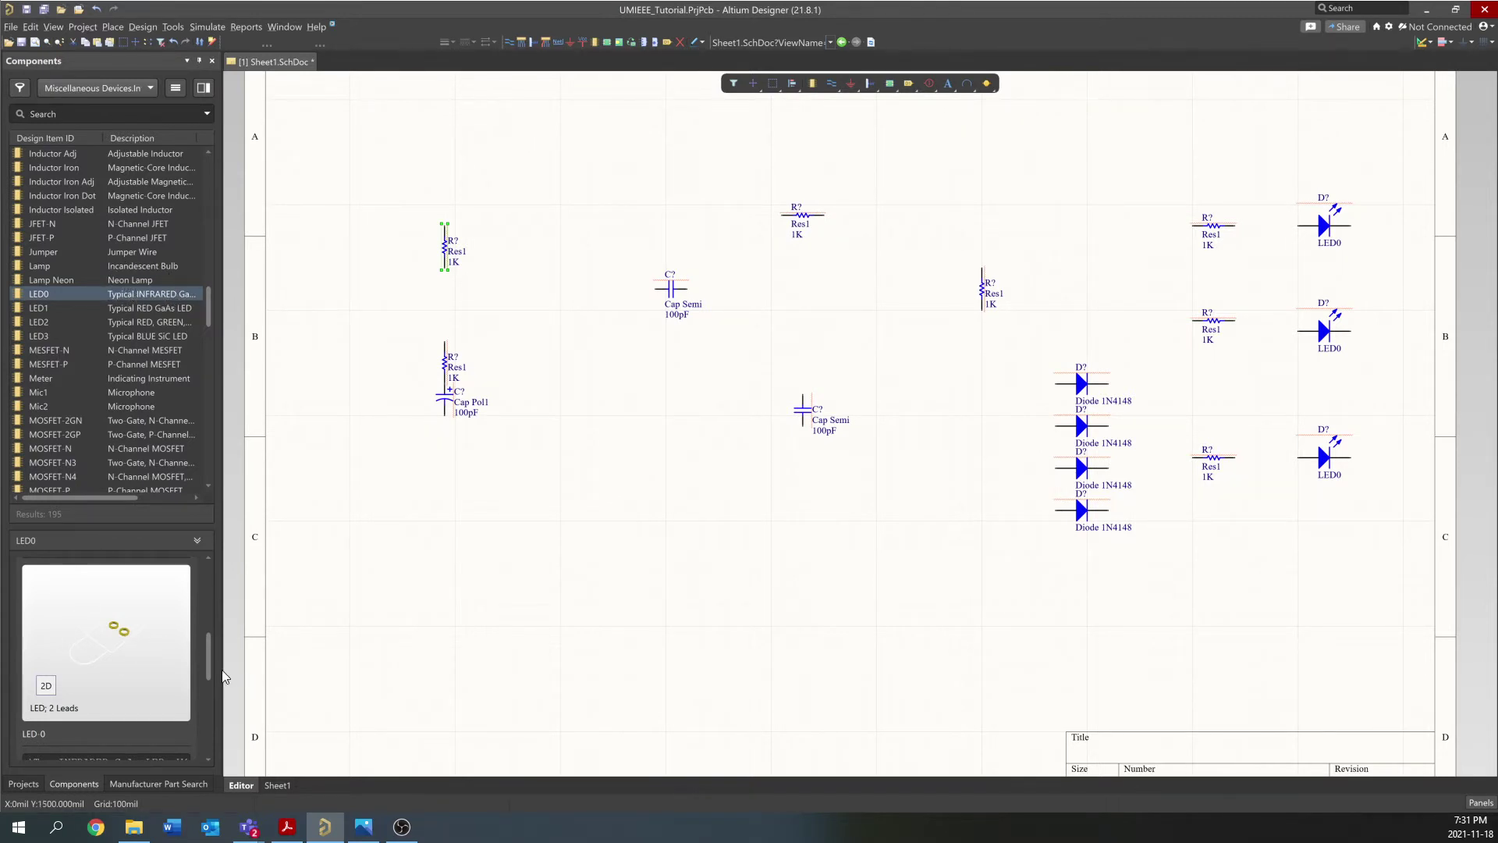
Examine the simulation model text of LED0 in the library preview
drag(208, 654, 201, 712)
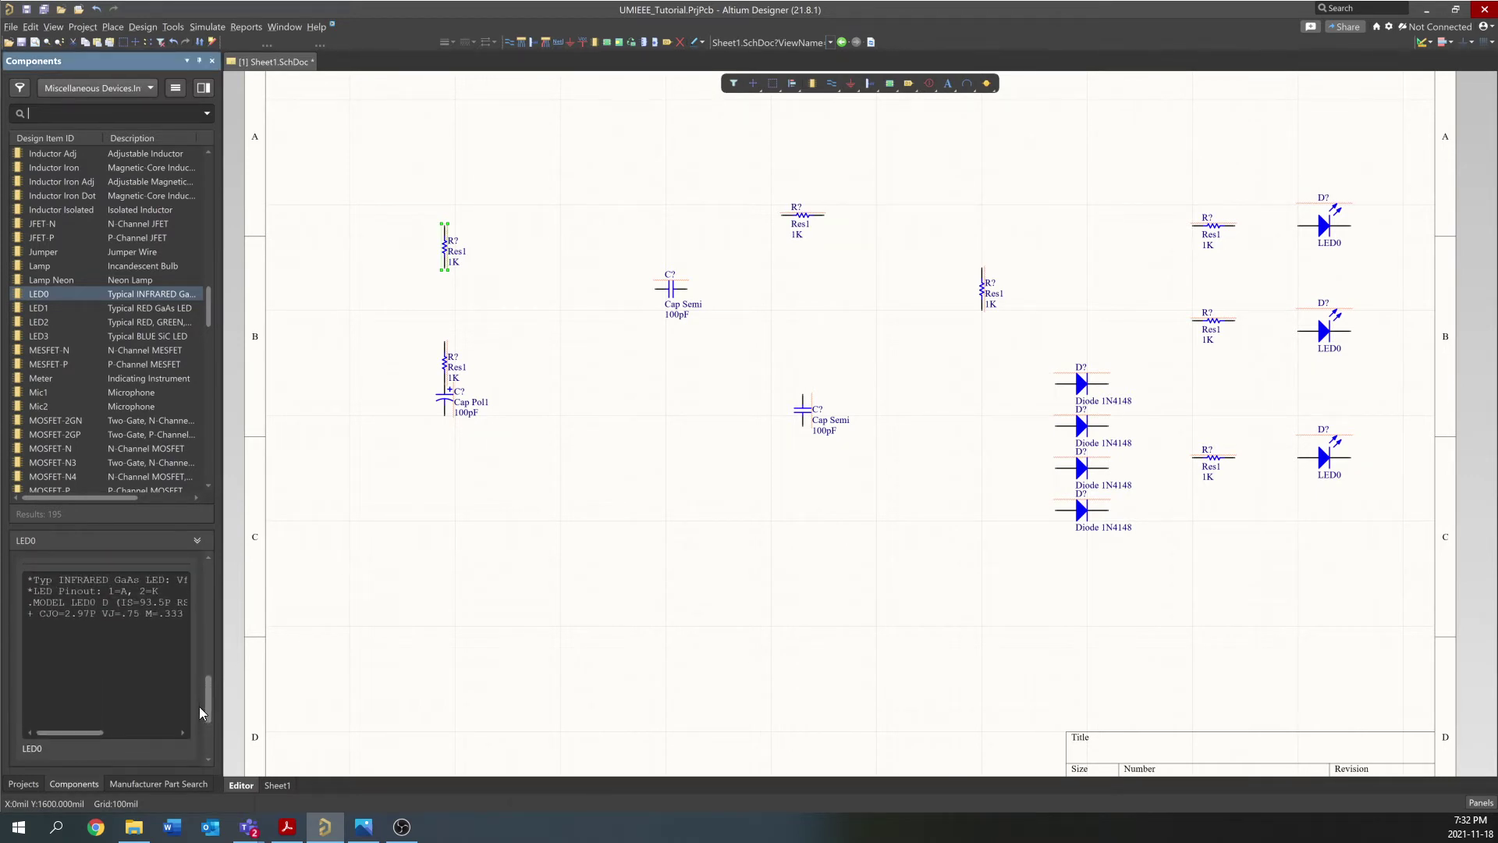
scroll(131, 592, up, 1)
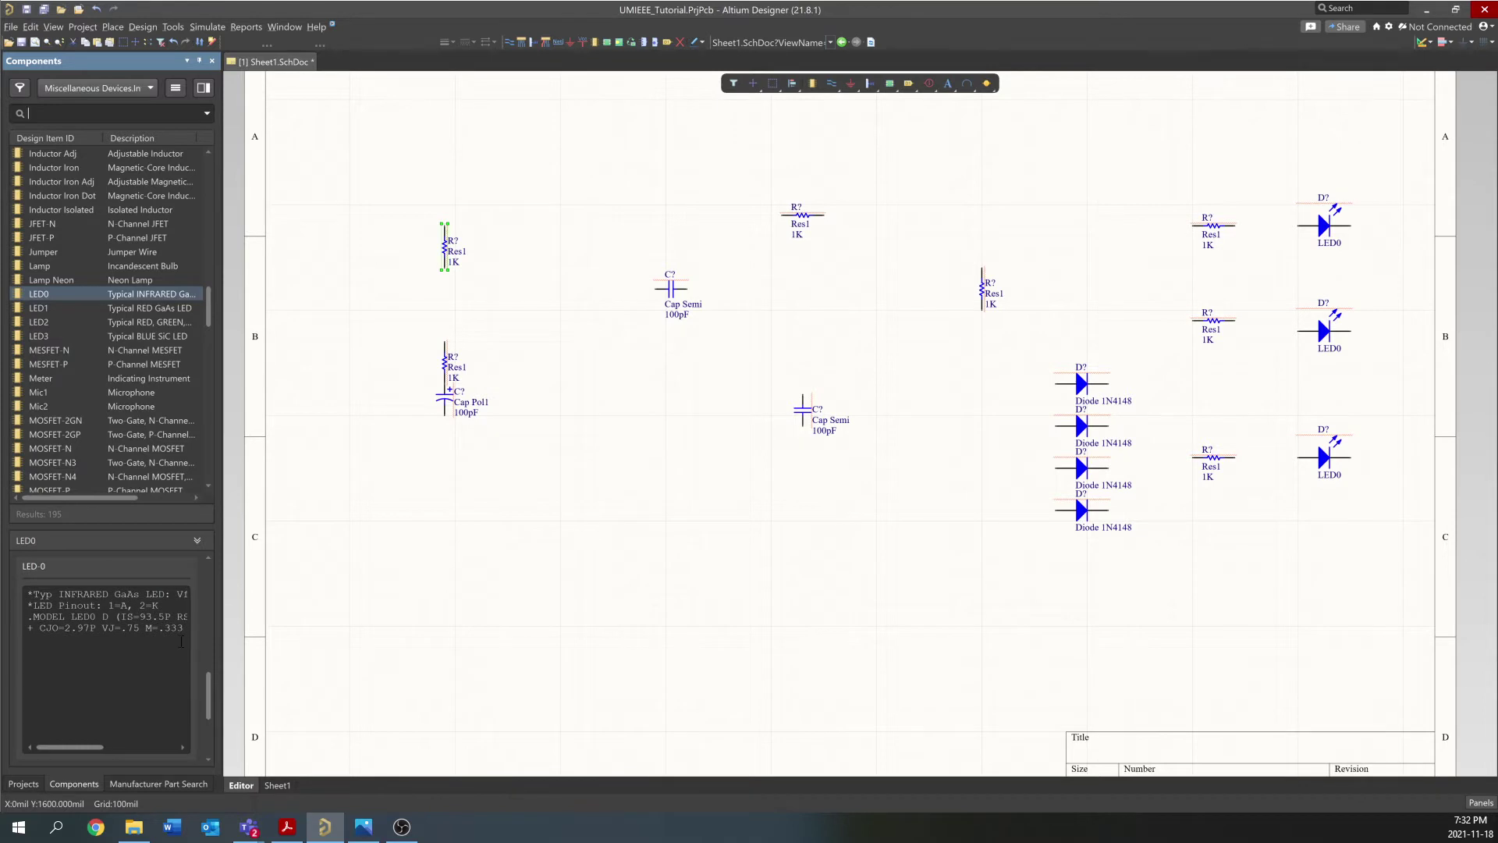
Examine LED0's simulation model text, schematic symbol and footprint previews in the library
drag(29, 593, 179, 640)
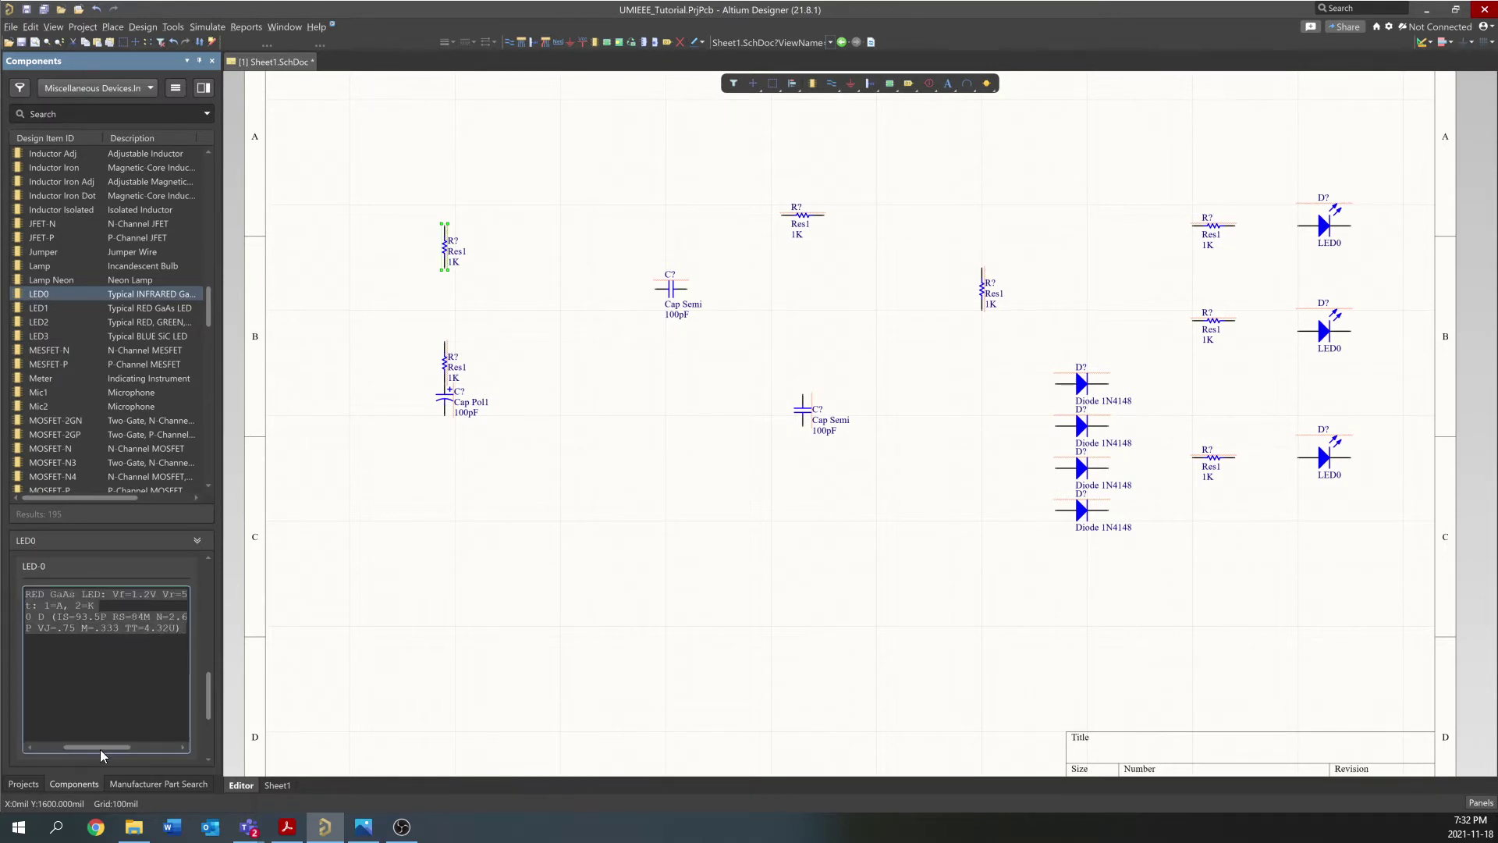
drag(100, 748, 45, 747)
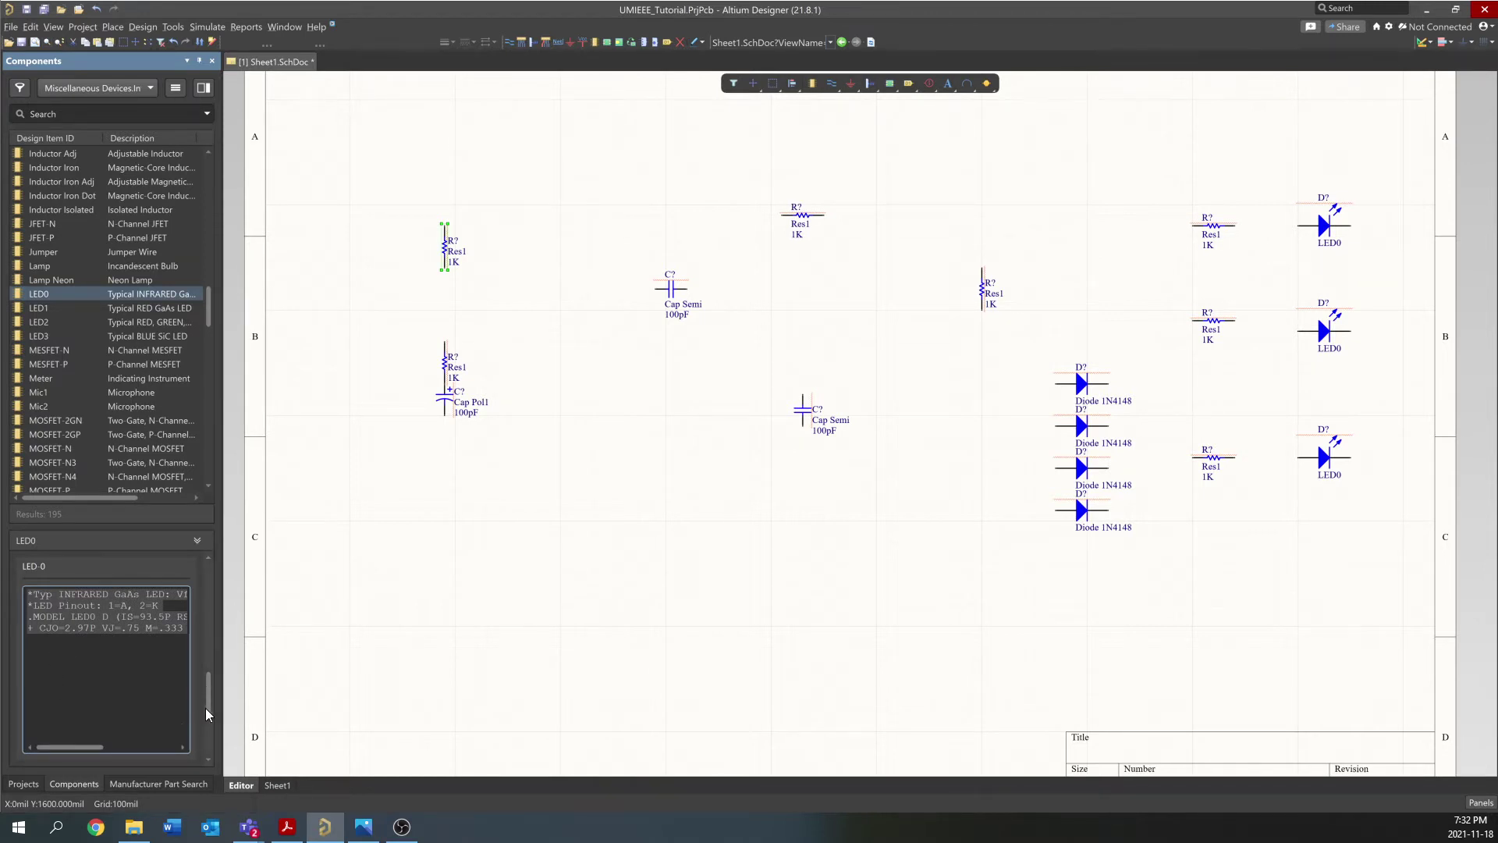
drag(207, 714, 211, 634)
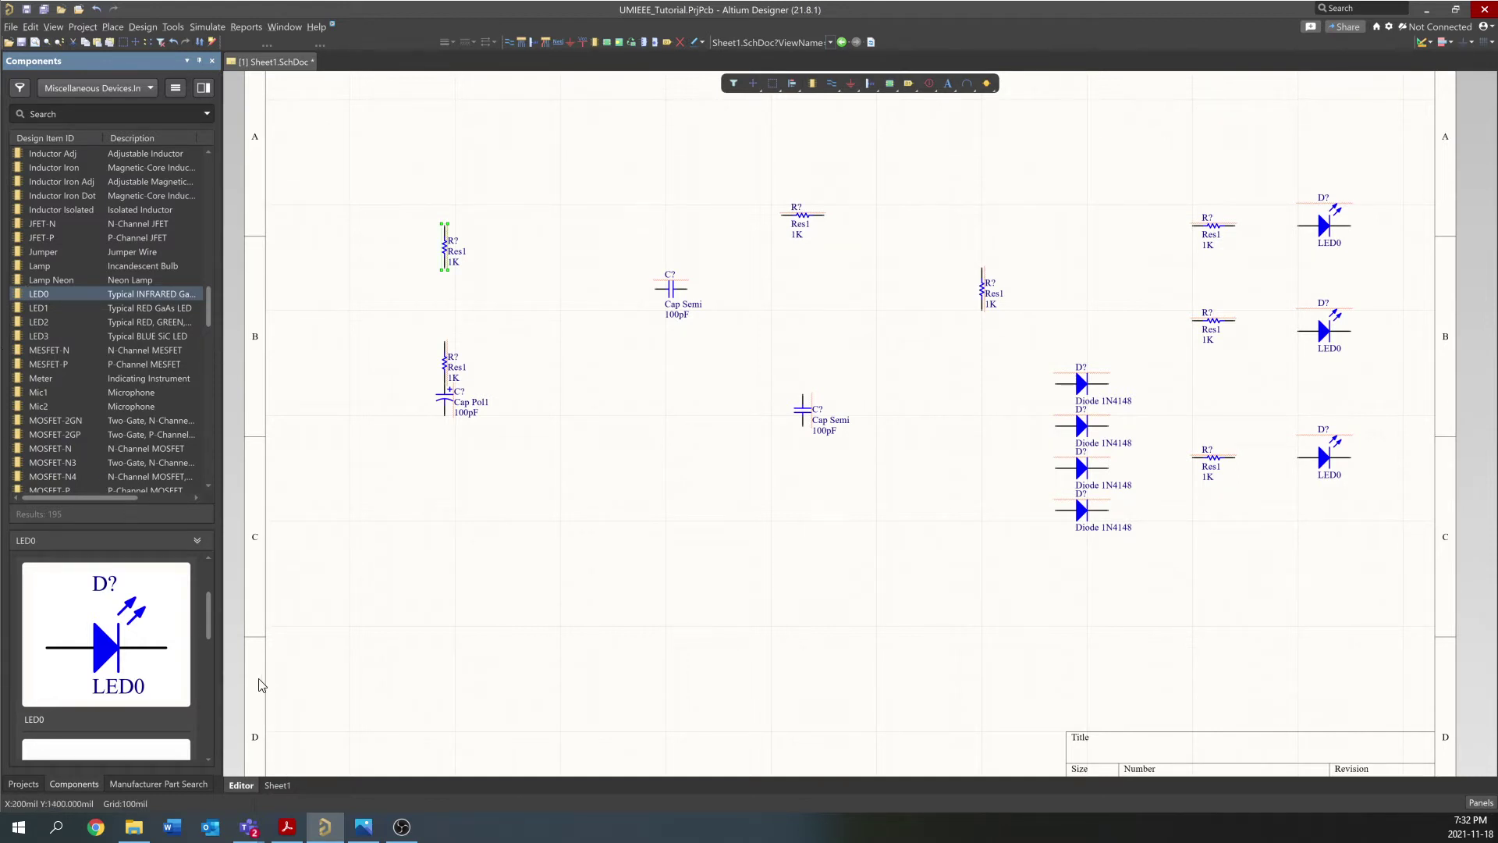
drag(208, 624, 204, 660)
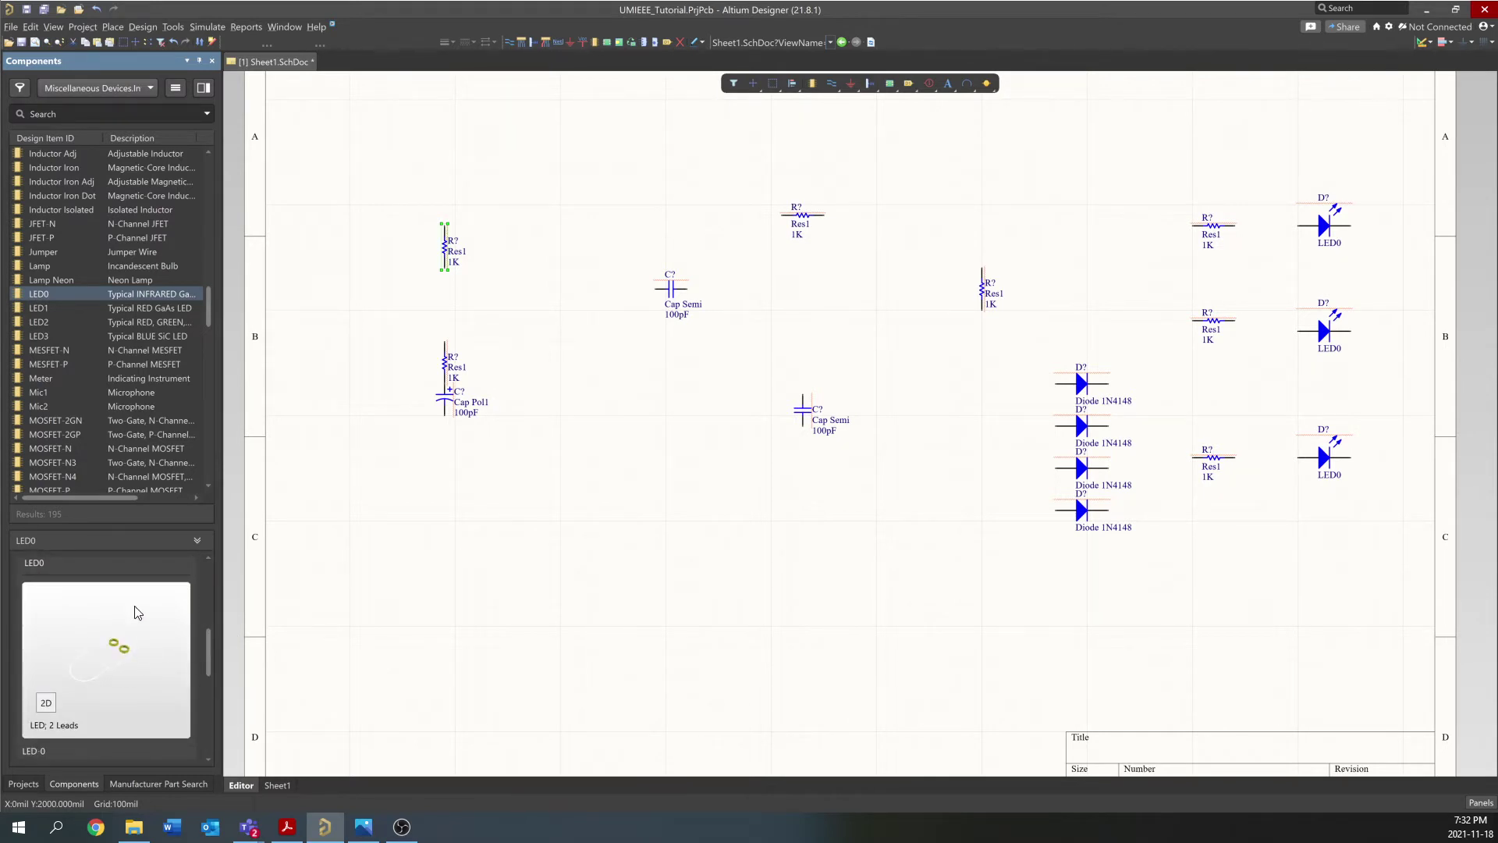
drag(136, 613, 199, 685)
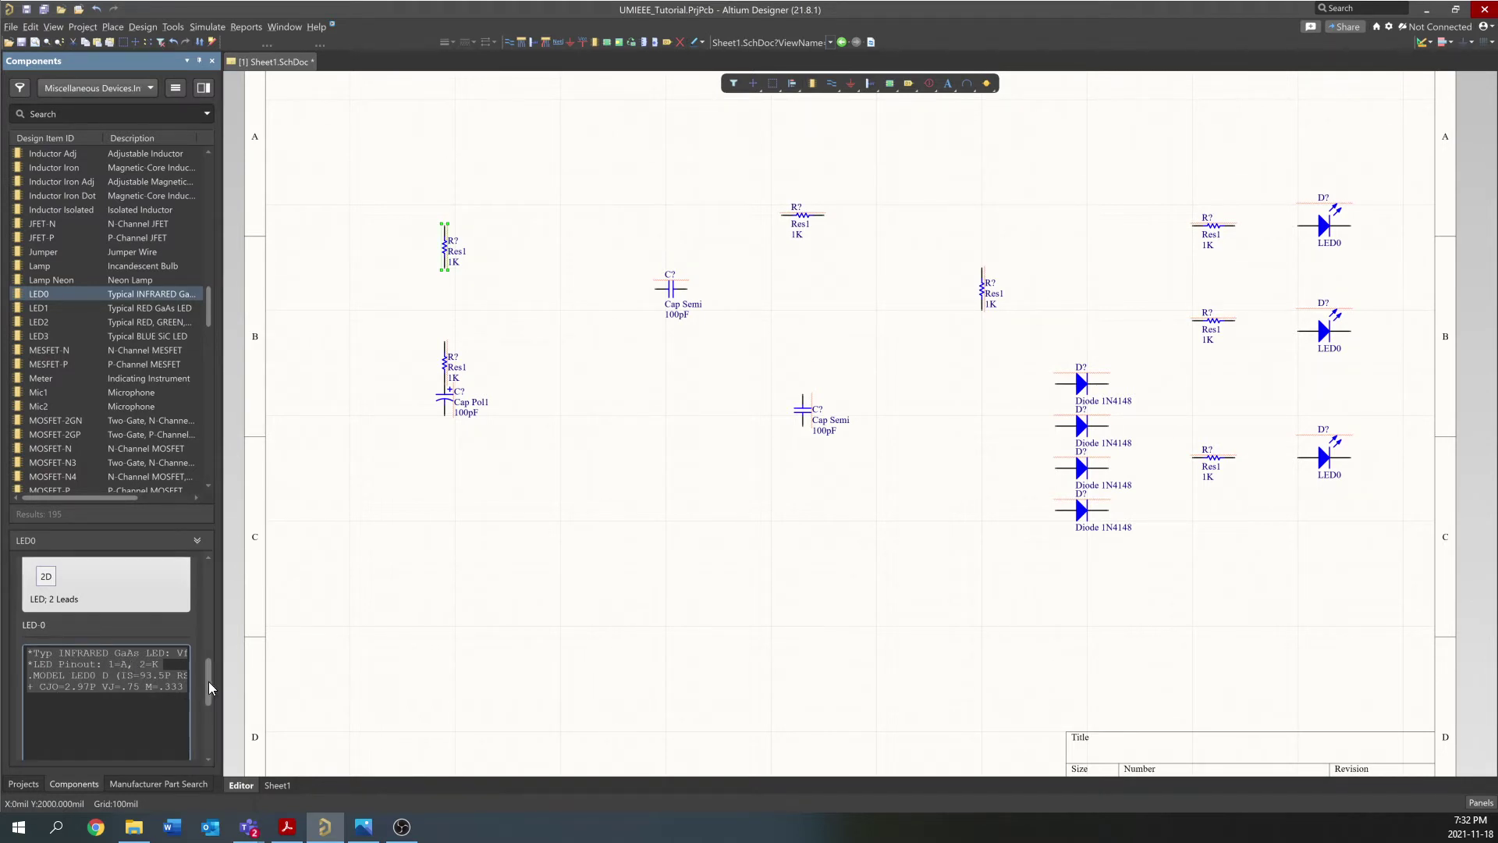
drag(208, 681, 208, 657)
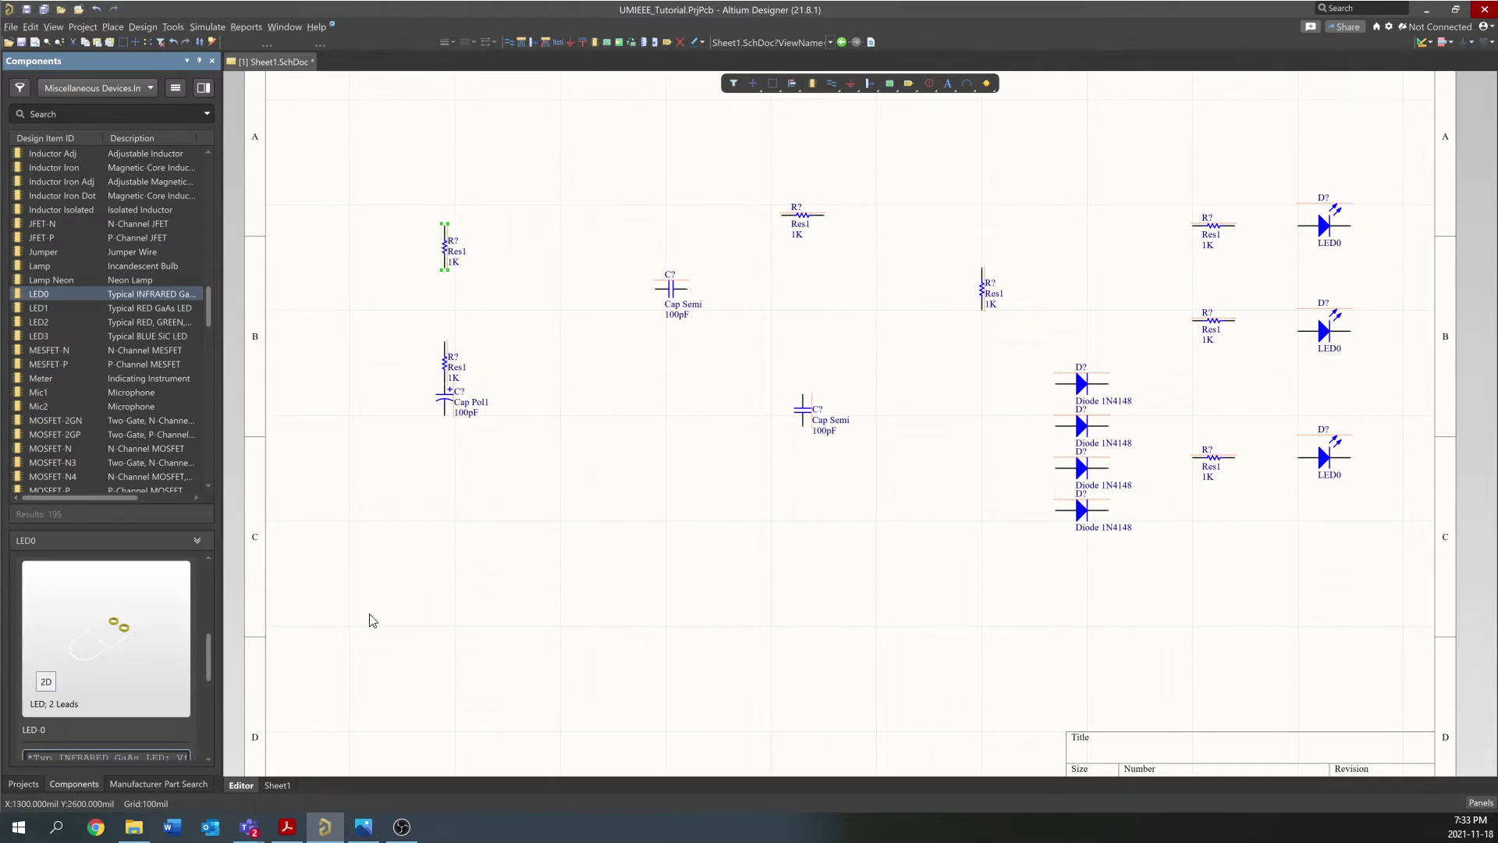
Set the upper-left resistor's comment to 22K and hide its Value parameter
click(443, 226)
double_click(444, 245)
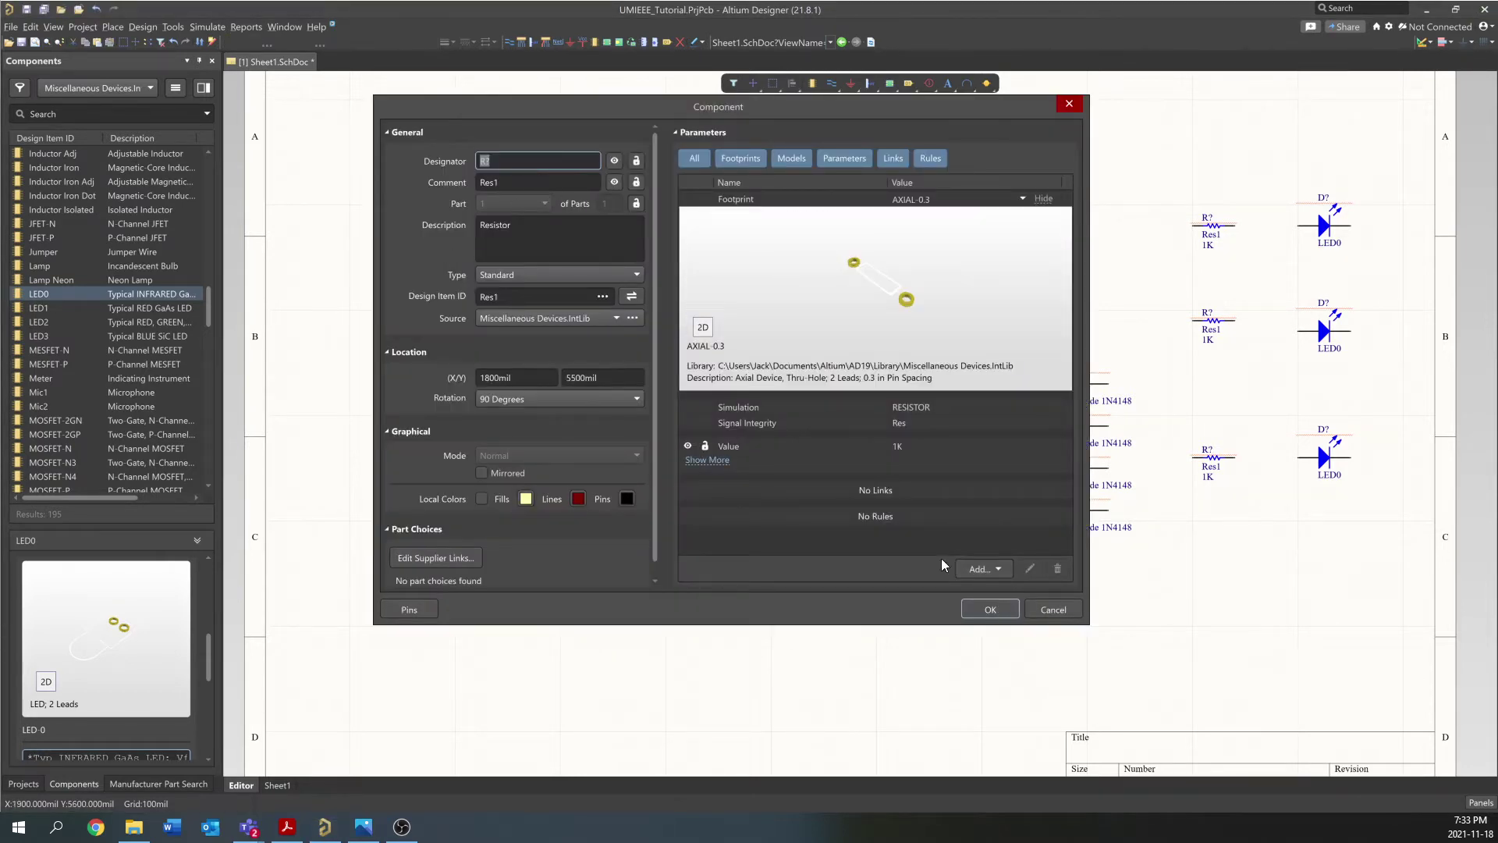
click(689, 443)
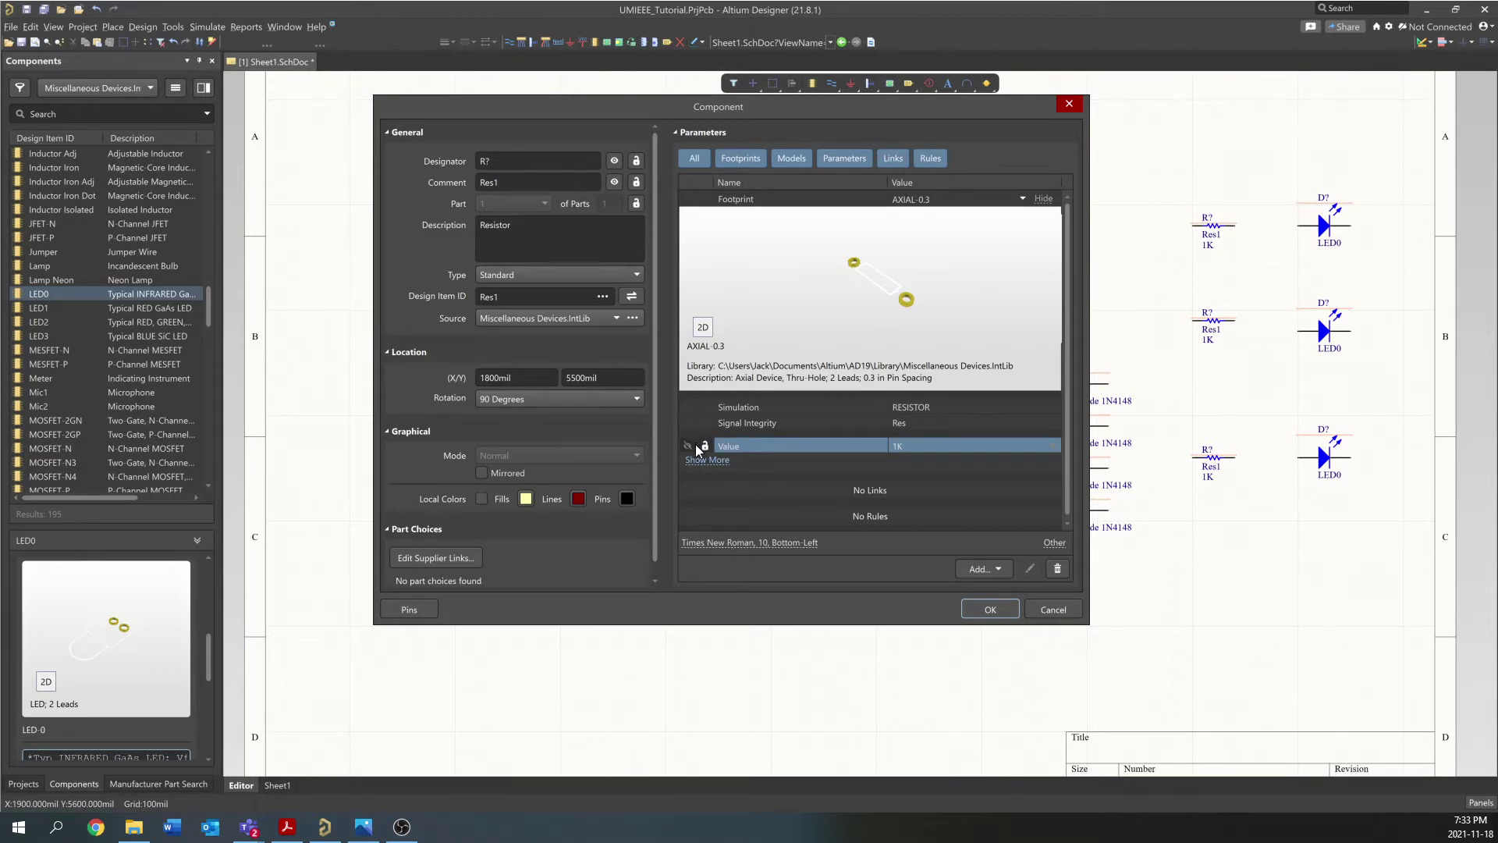
click(688, 446)
click(690, 444)
double_click(555, 183)
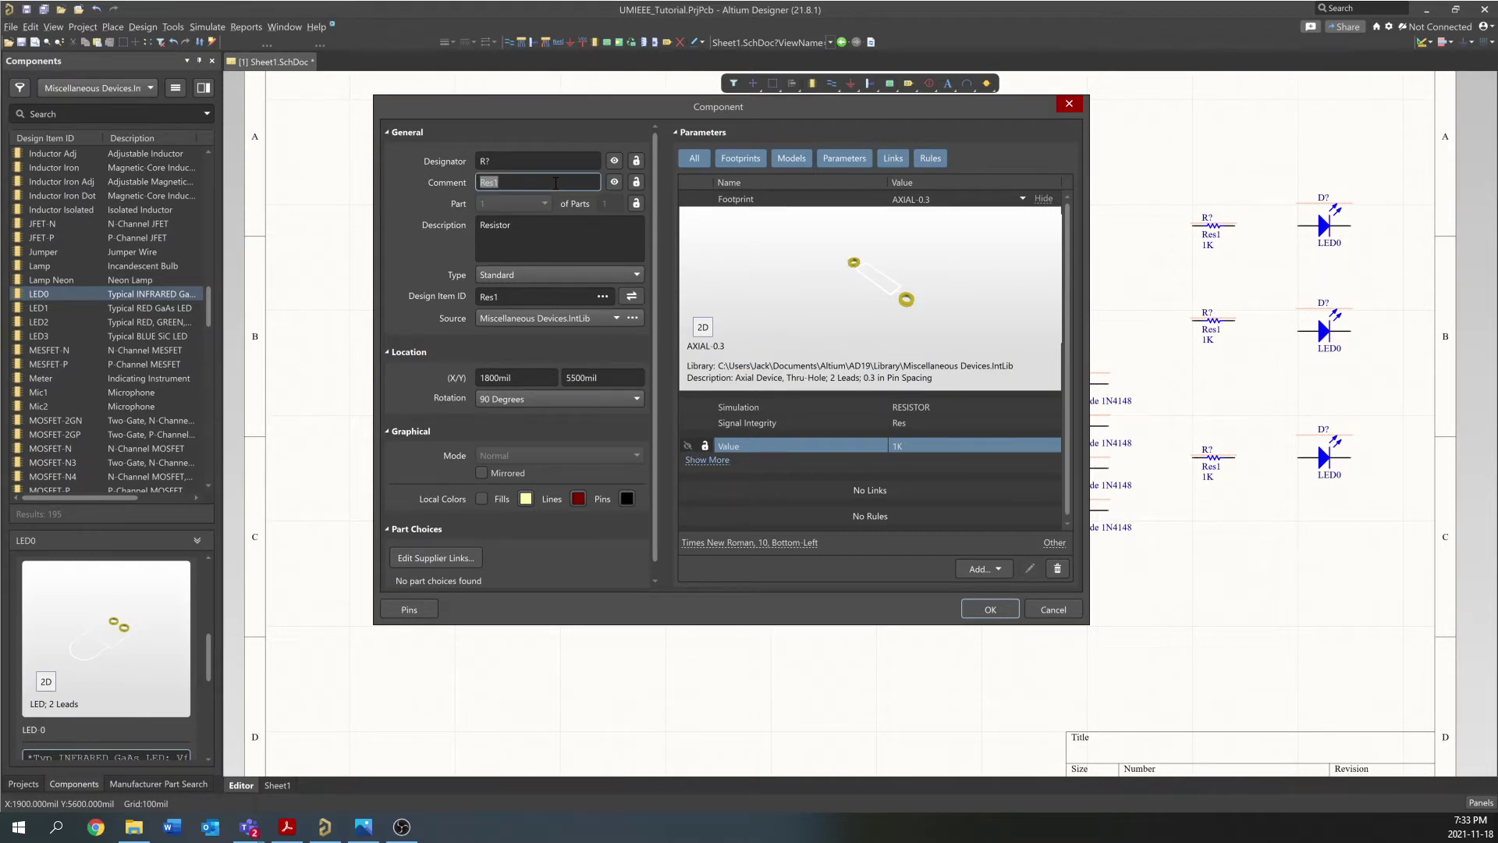
text(22K)
key(Return)
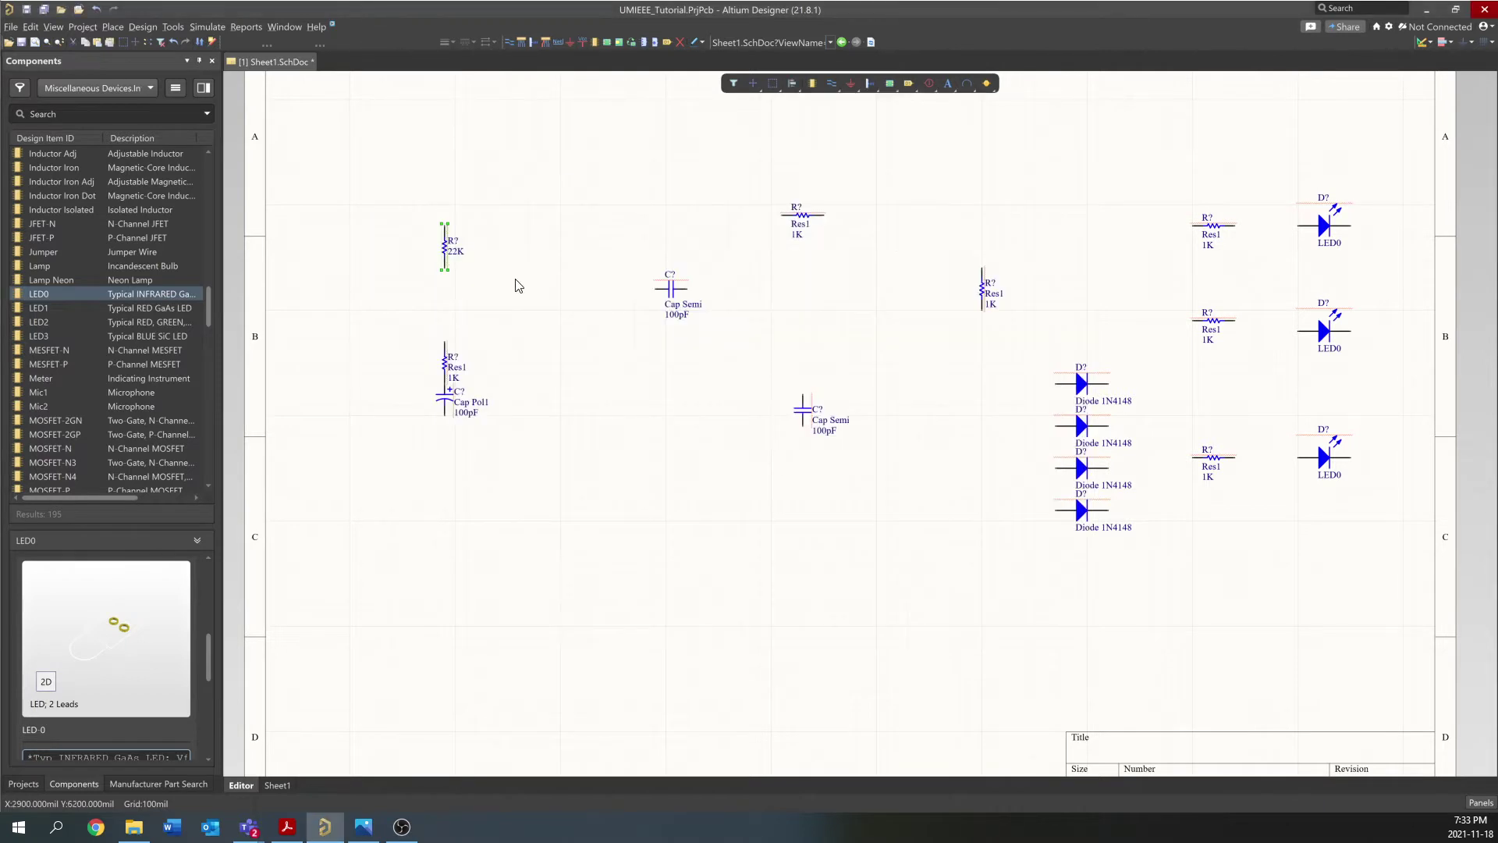
Replace the Res1 resistor above the polarized capacitor with a copy of the 22K resistor
click(470, 352)
key(Delete)
click(444, 248)
key(ctrl+c)
key(ctrl+v)
click(451, 387)
click(529, 350)
Set the comment of the horizontal resistor at the sheet's upper centre to 10K and hide its Value parameter
double_click(802, 215)
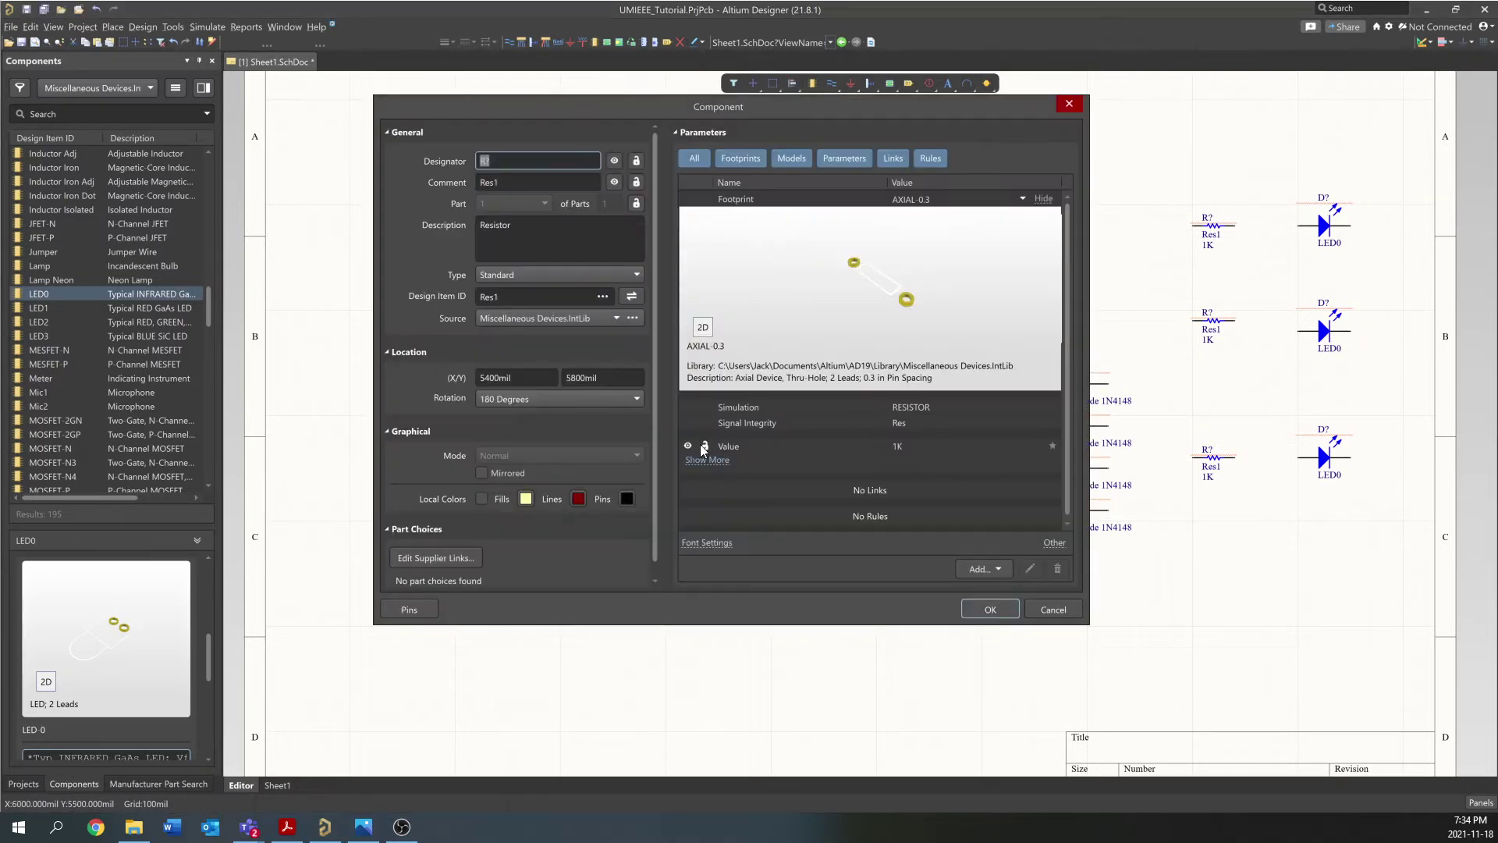
double_click(517, 183)
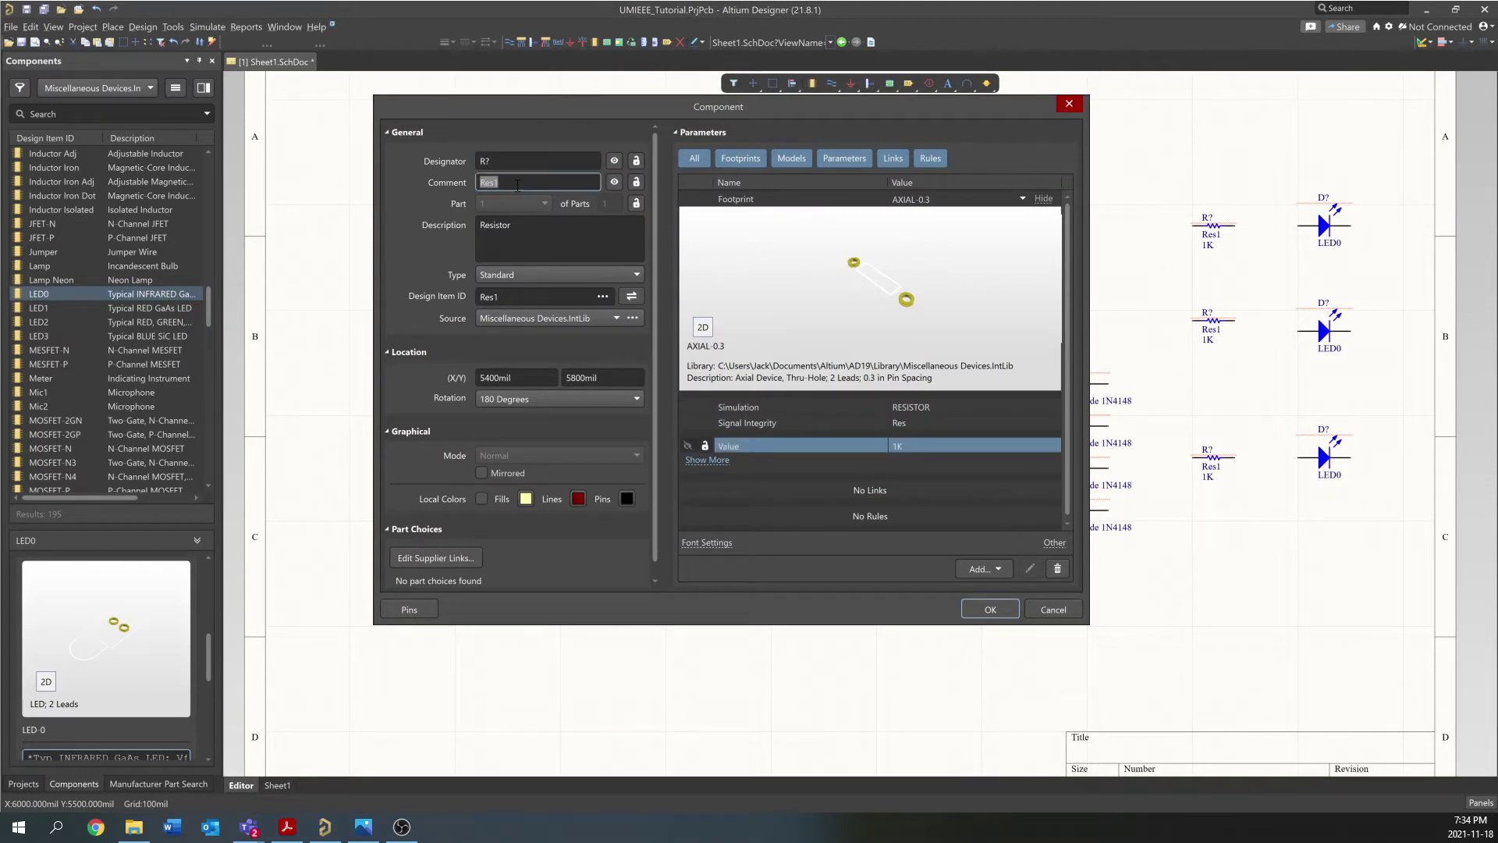
text(10K)
key(Return)
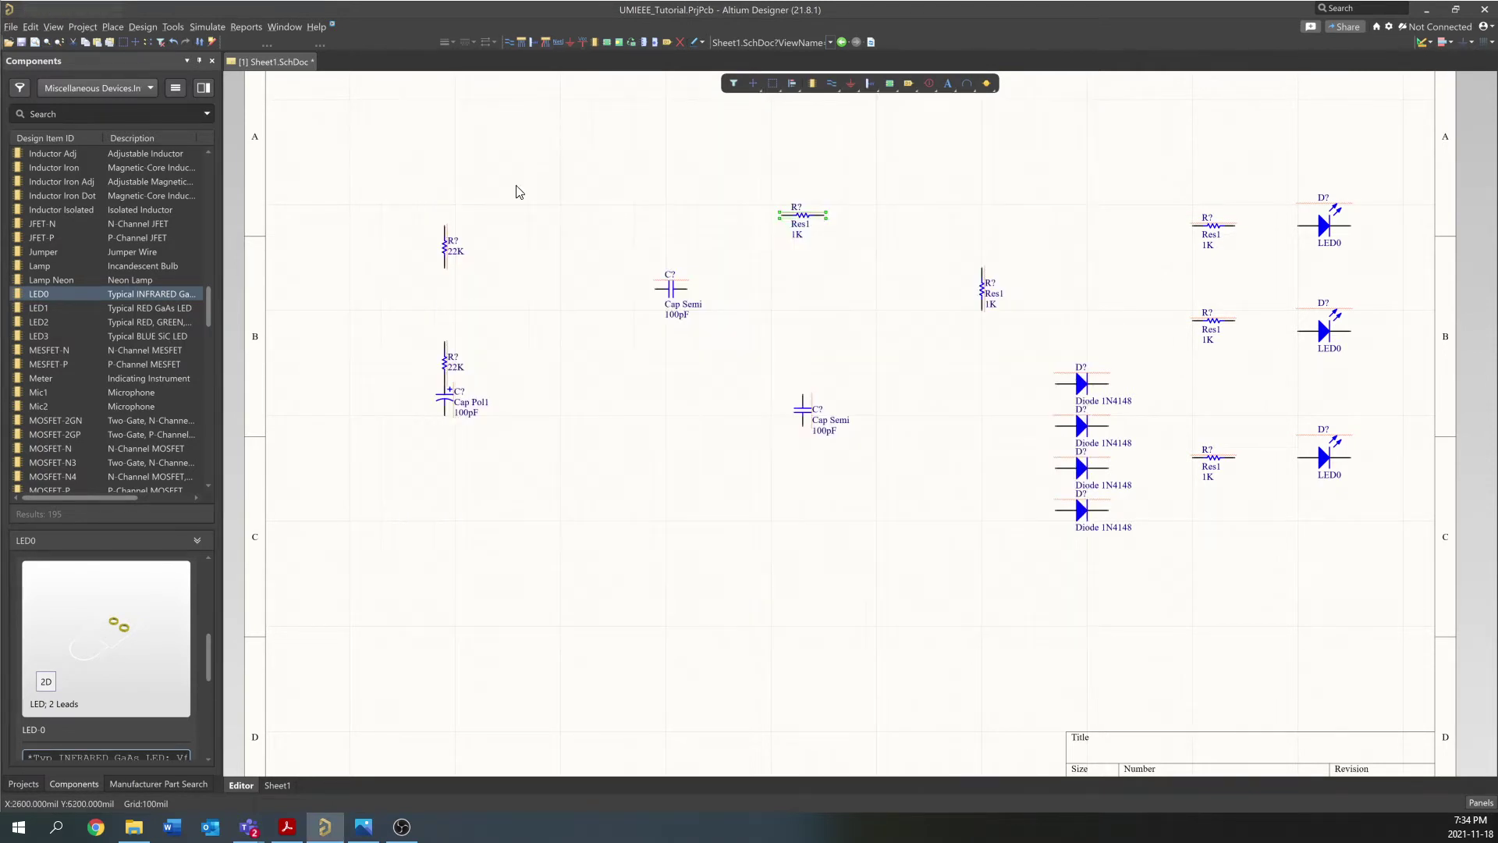
Set the comment of the horizontal Cap Semi capacitor to 0.01uF and hide its Value parameter
double_click(667, 283)
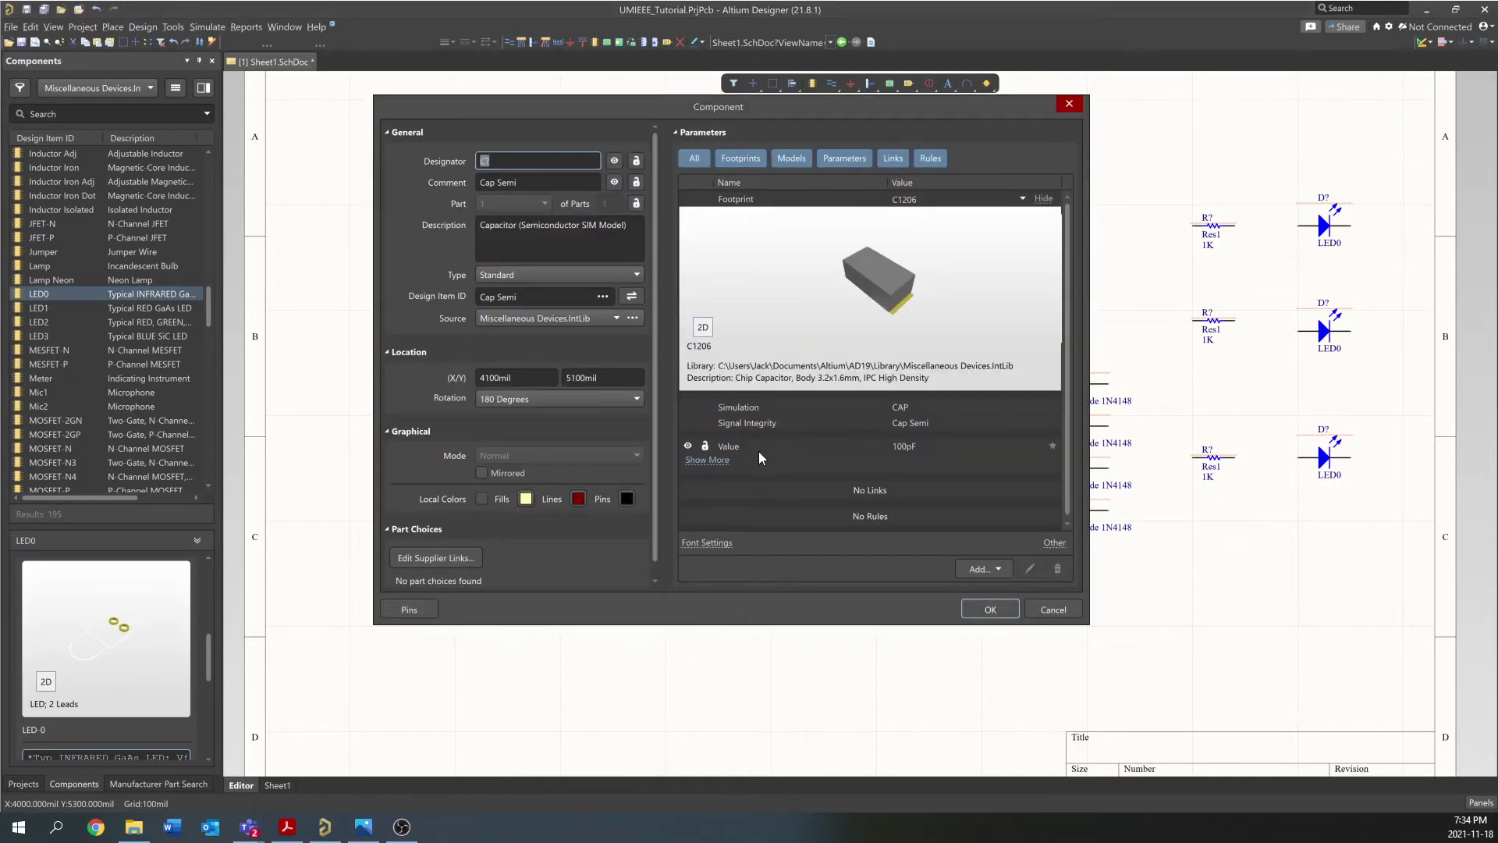
click(696, 450)
click(543, 184)
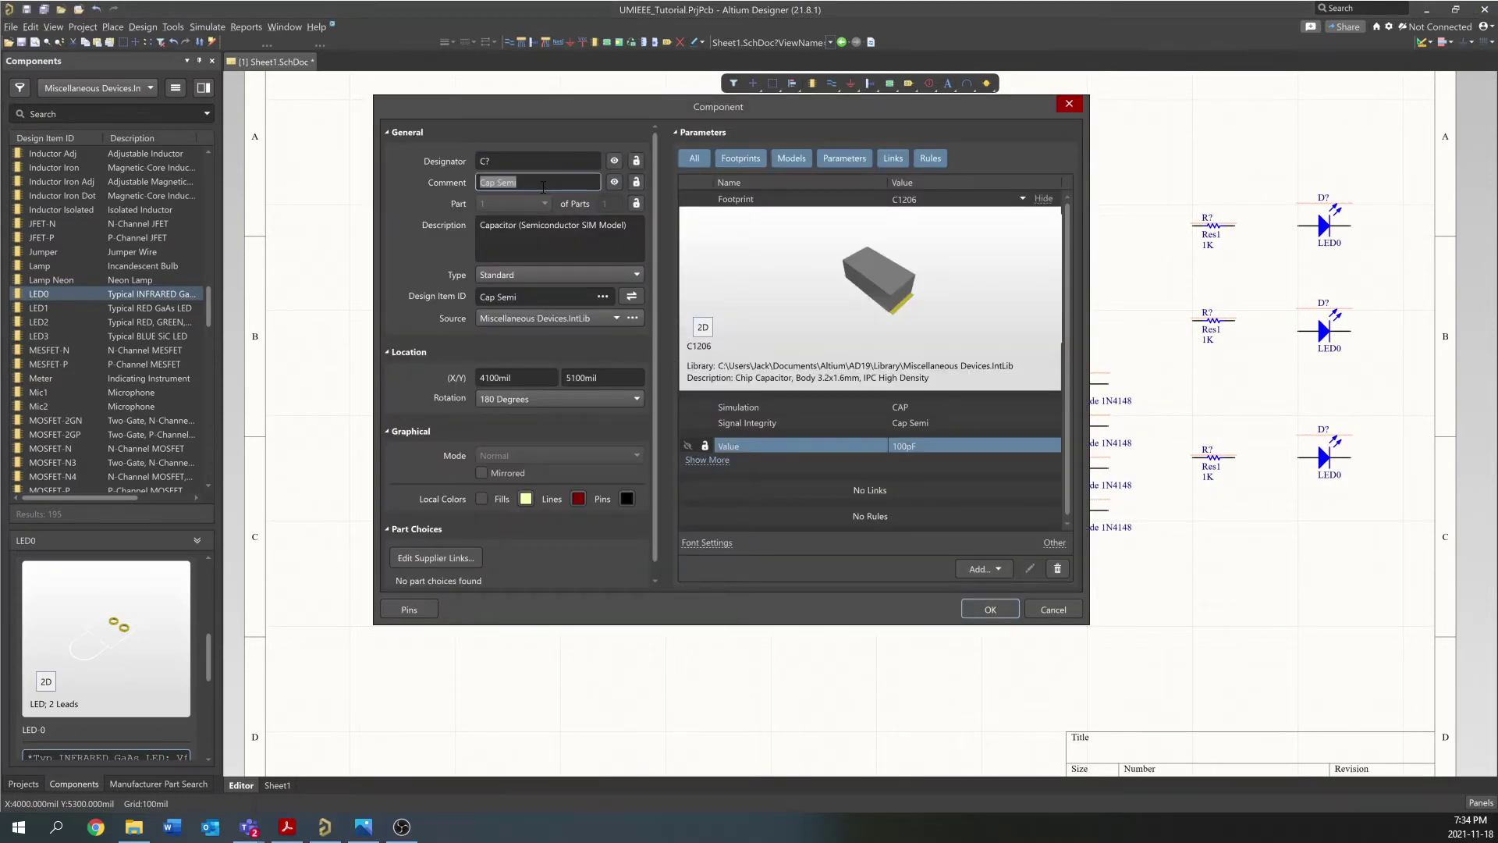
text(0.01uF)
key(Return)
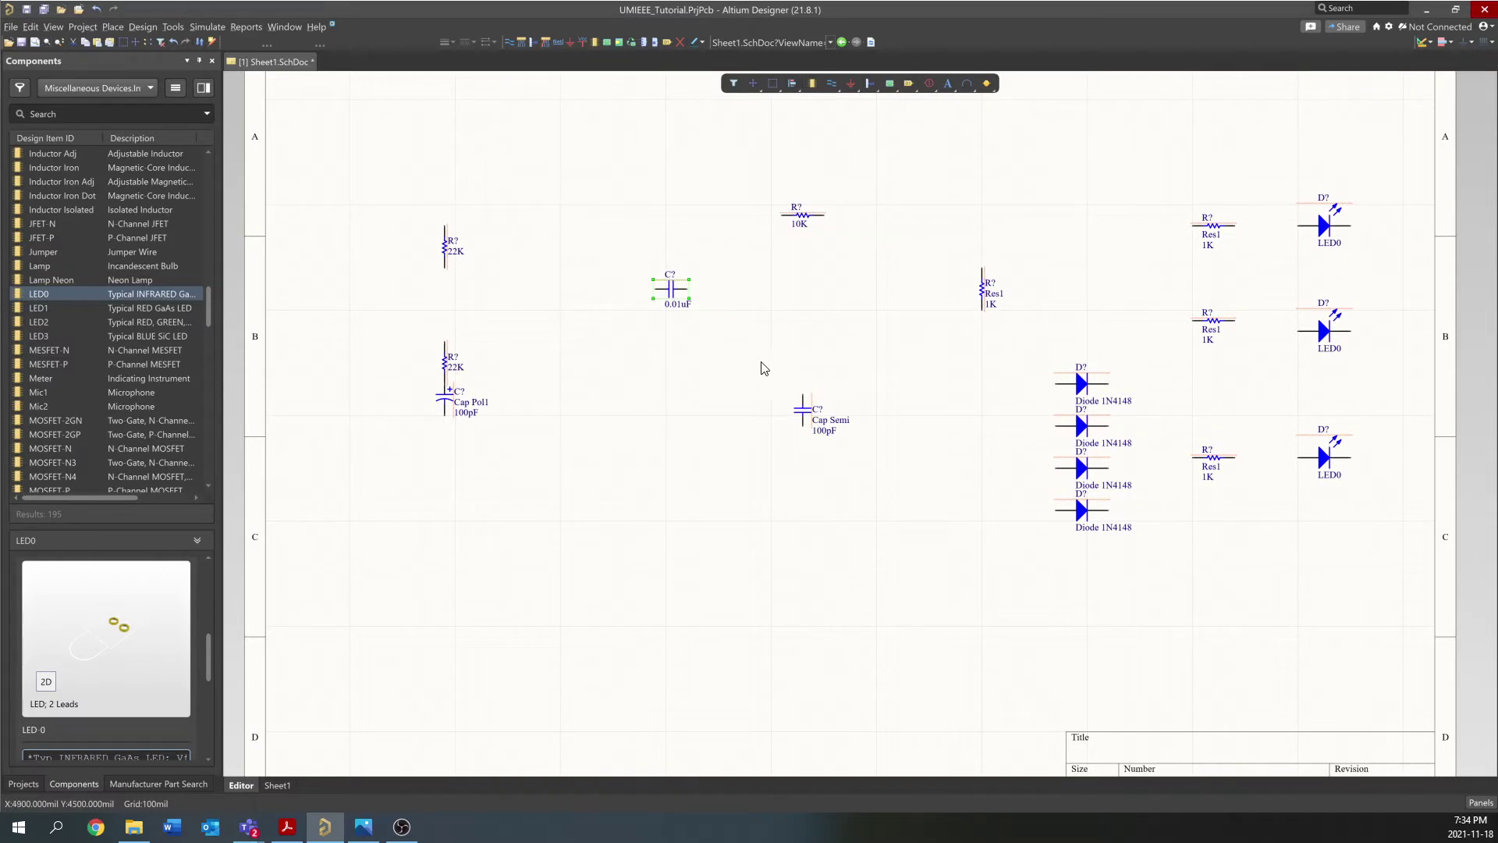
Set the comment of the vertical Cap Semi capacitor to 6.8nF and hide its Value parameter
click(805, 409)
double_click(806, 409)
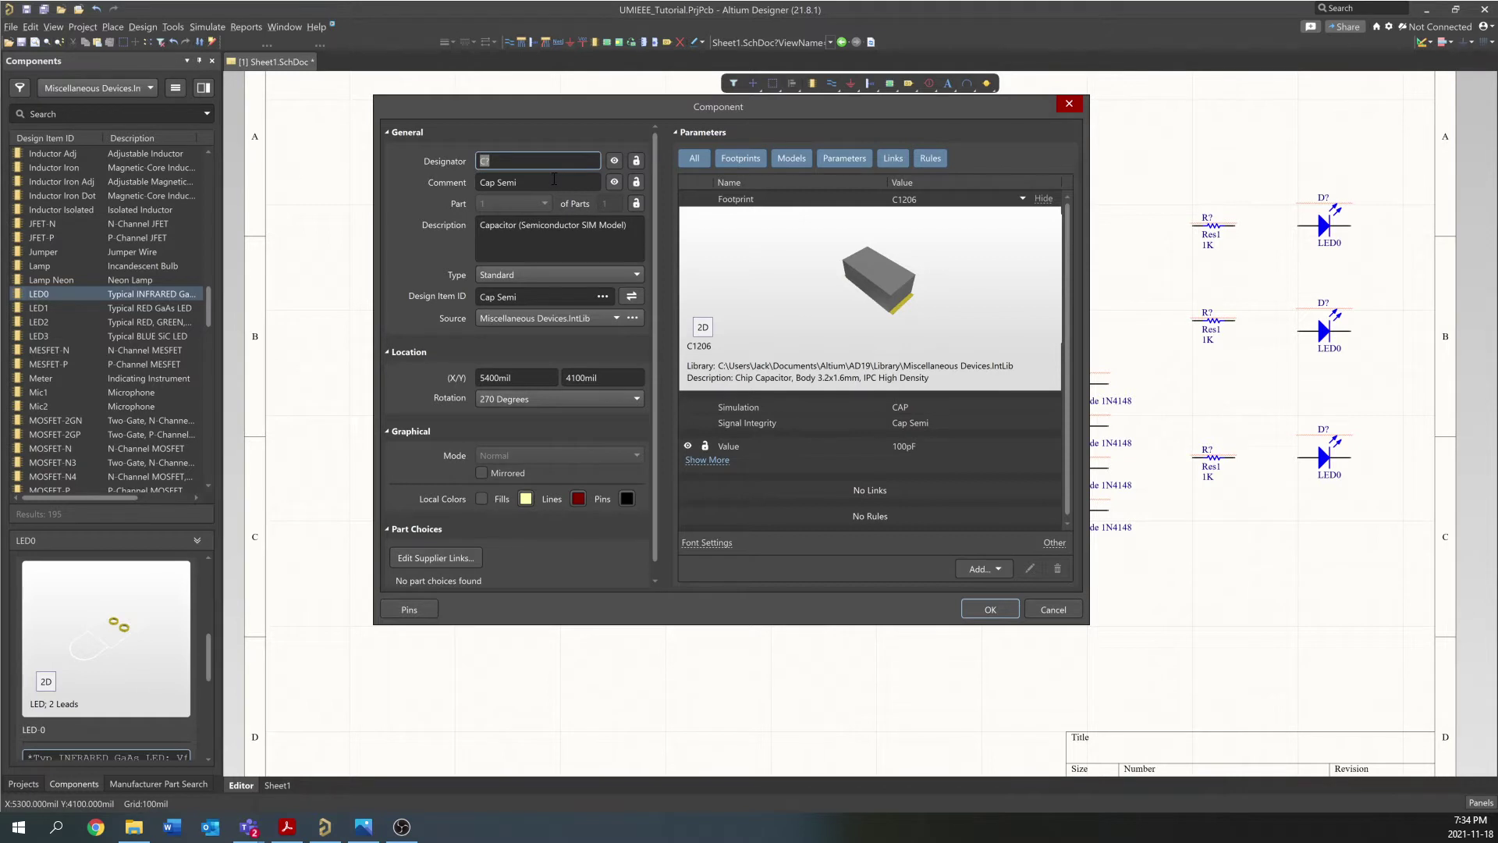
click(689, 446)
click(539, 182)
text(6)
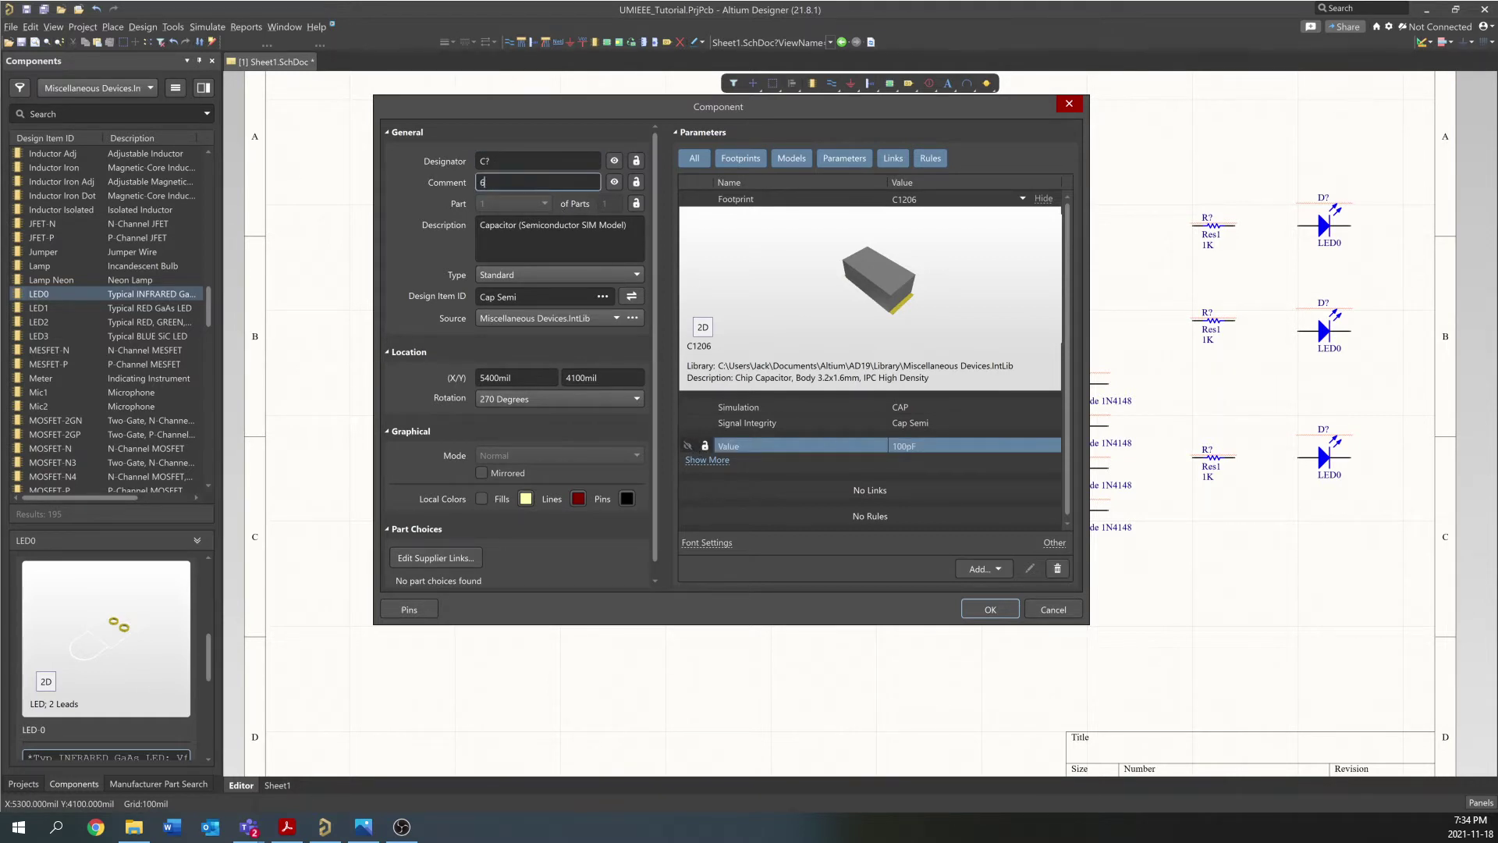
text(.8uF)
key(BackSpace)
key(BackSpace)
text(nF)
key(Return)
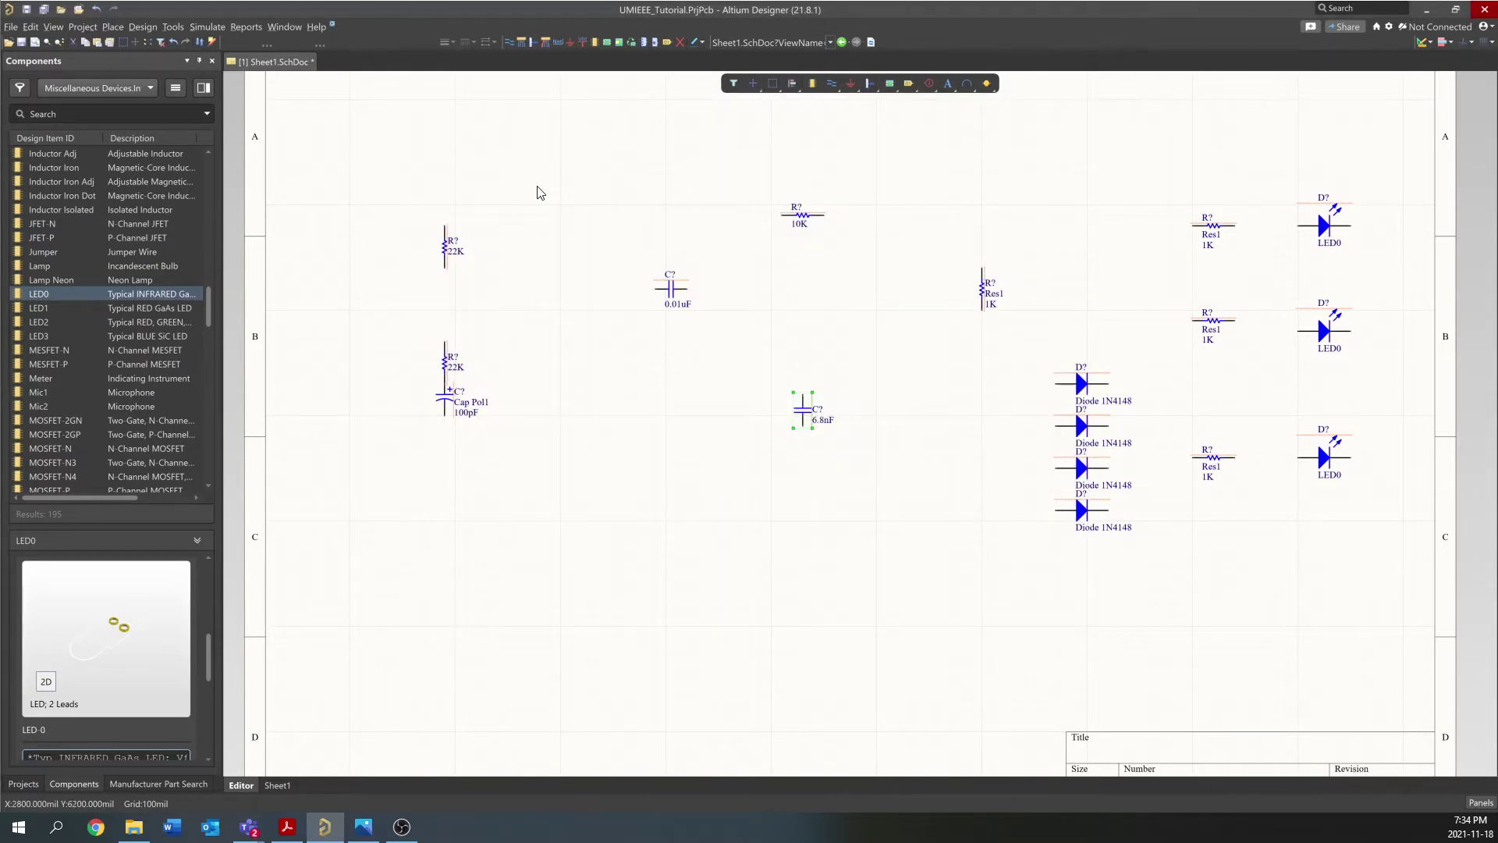
Give the vertical resistor above the diodes the comment 100K with its Value parameter hidden, and shift it slightly left
click(982, 291)
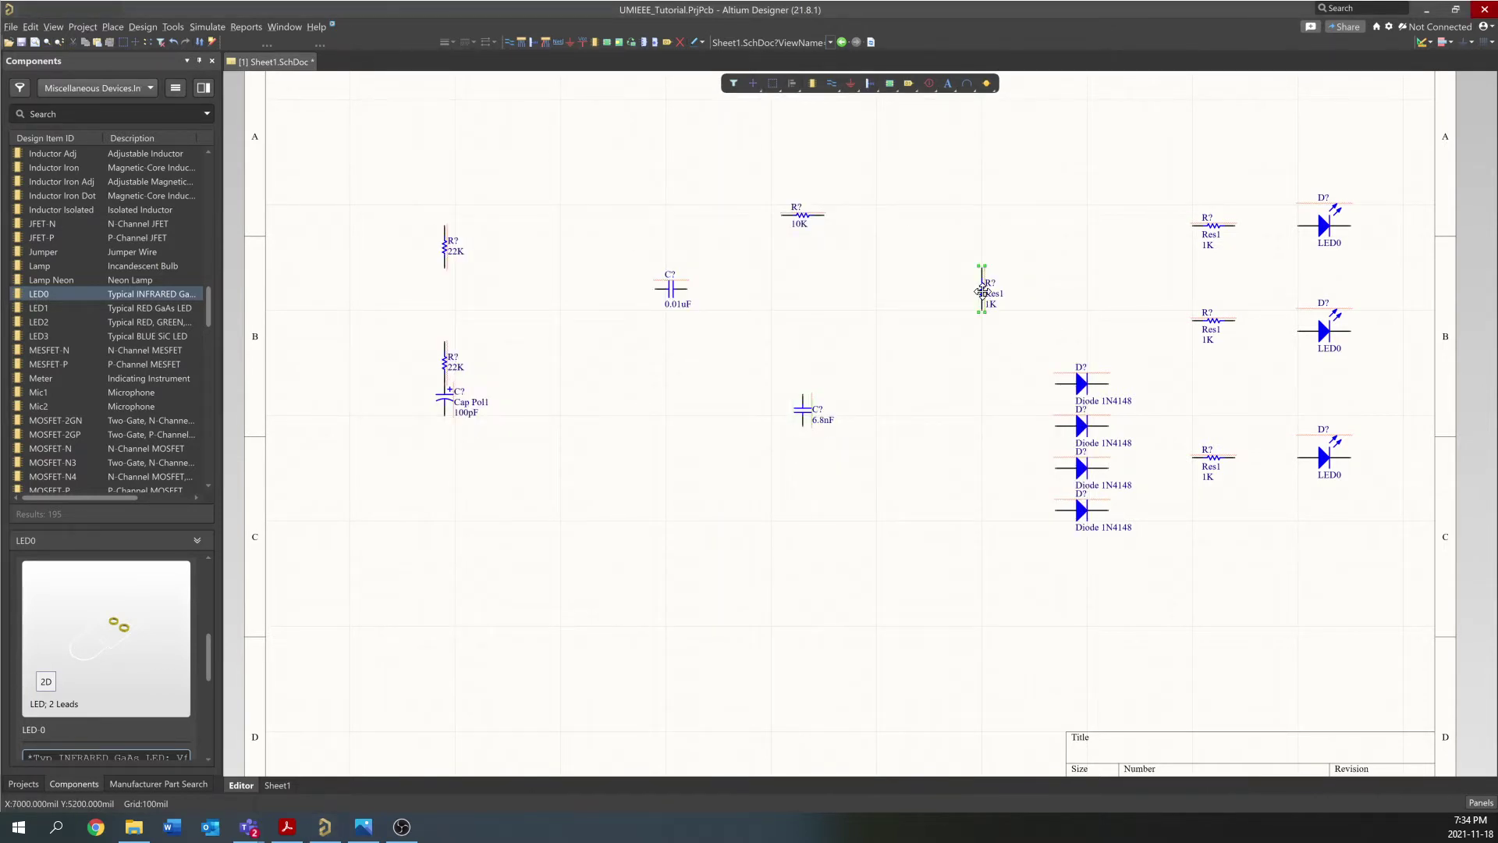
double_click(982, 291)
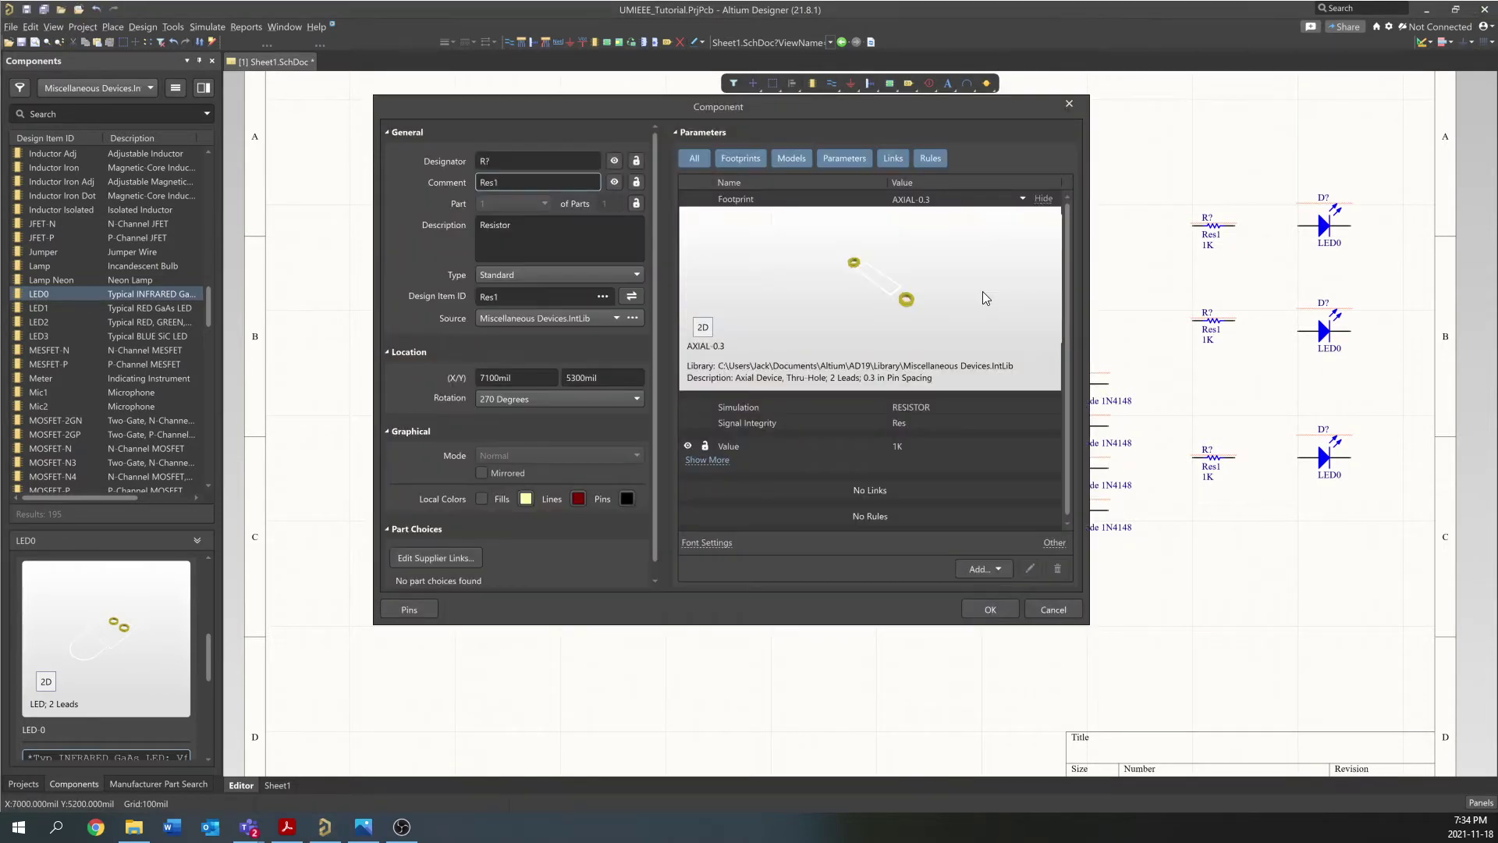
double_click(545, 180)
text(100K)
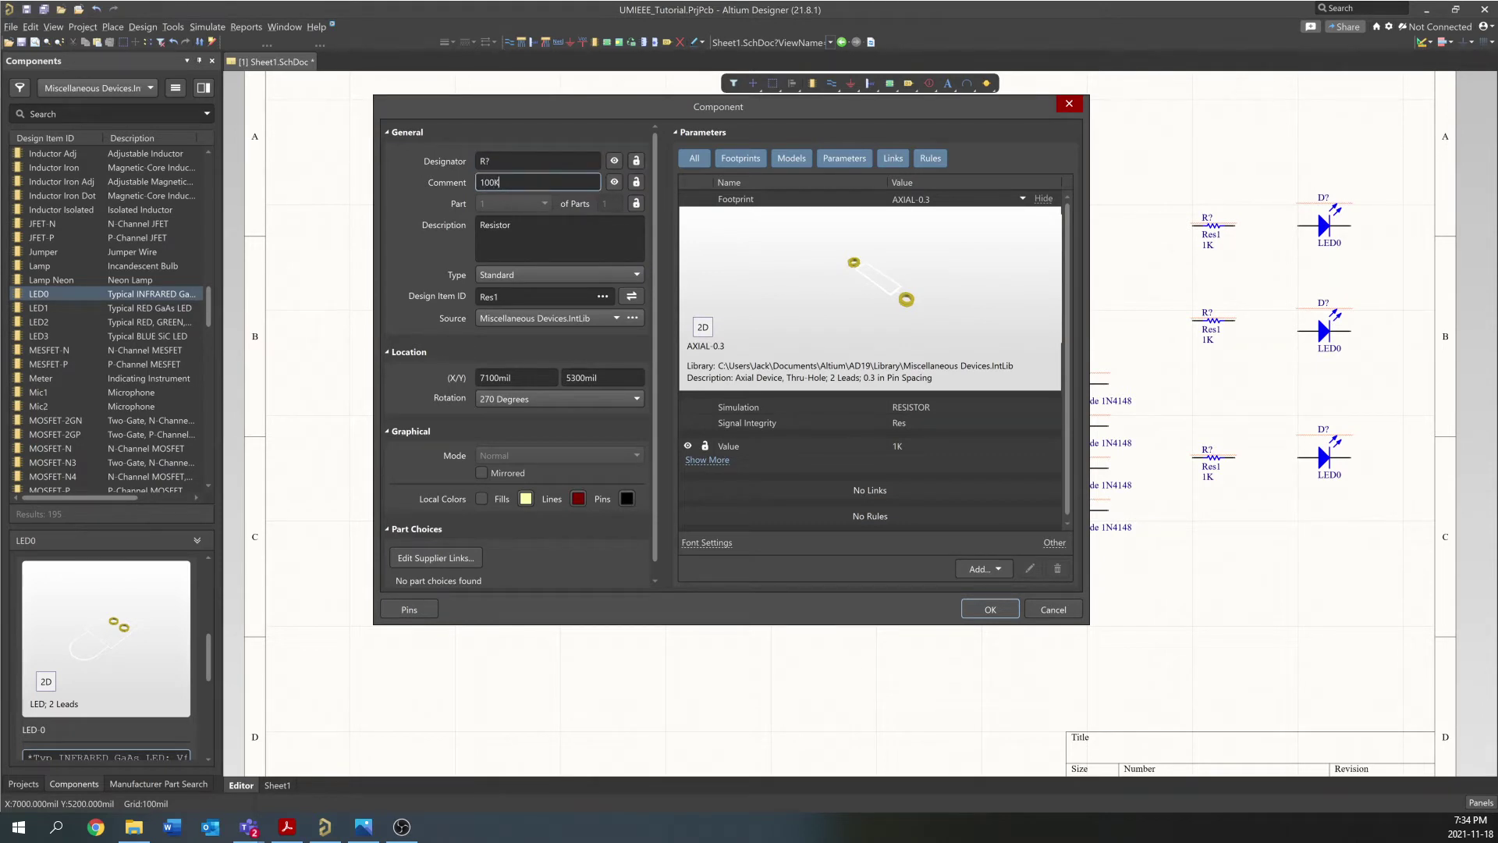
key(Return)
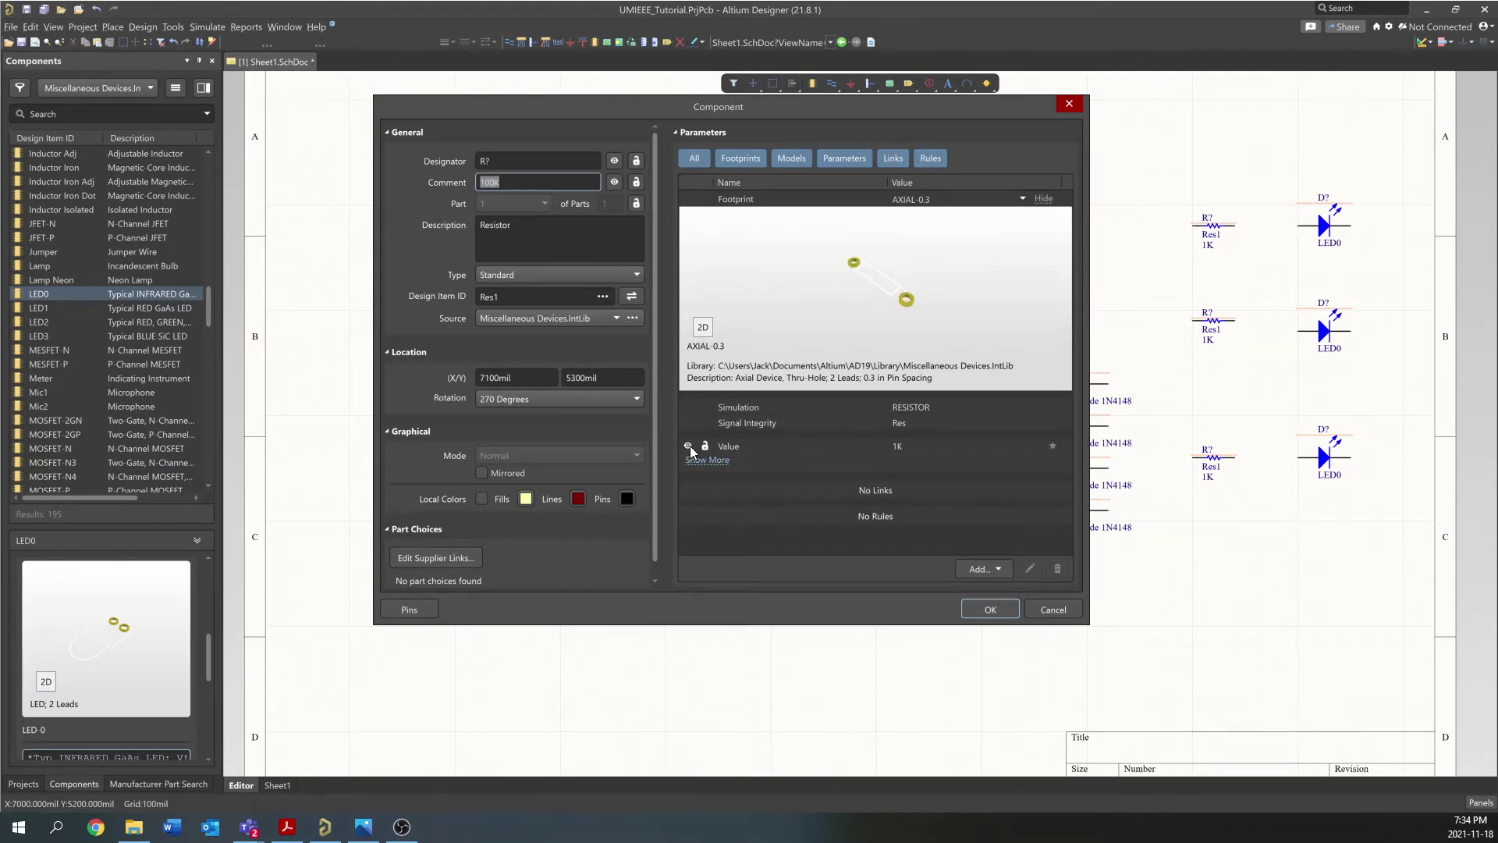
click(687, 446)
click(989, 610)
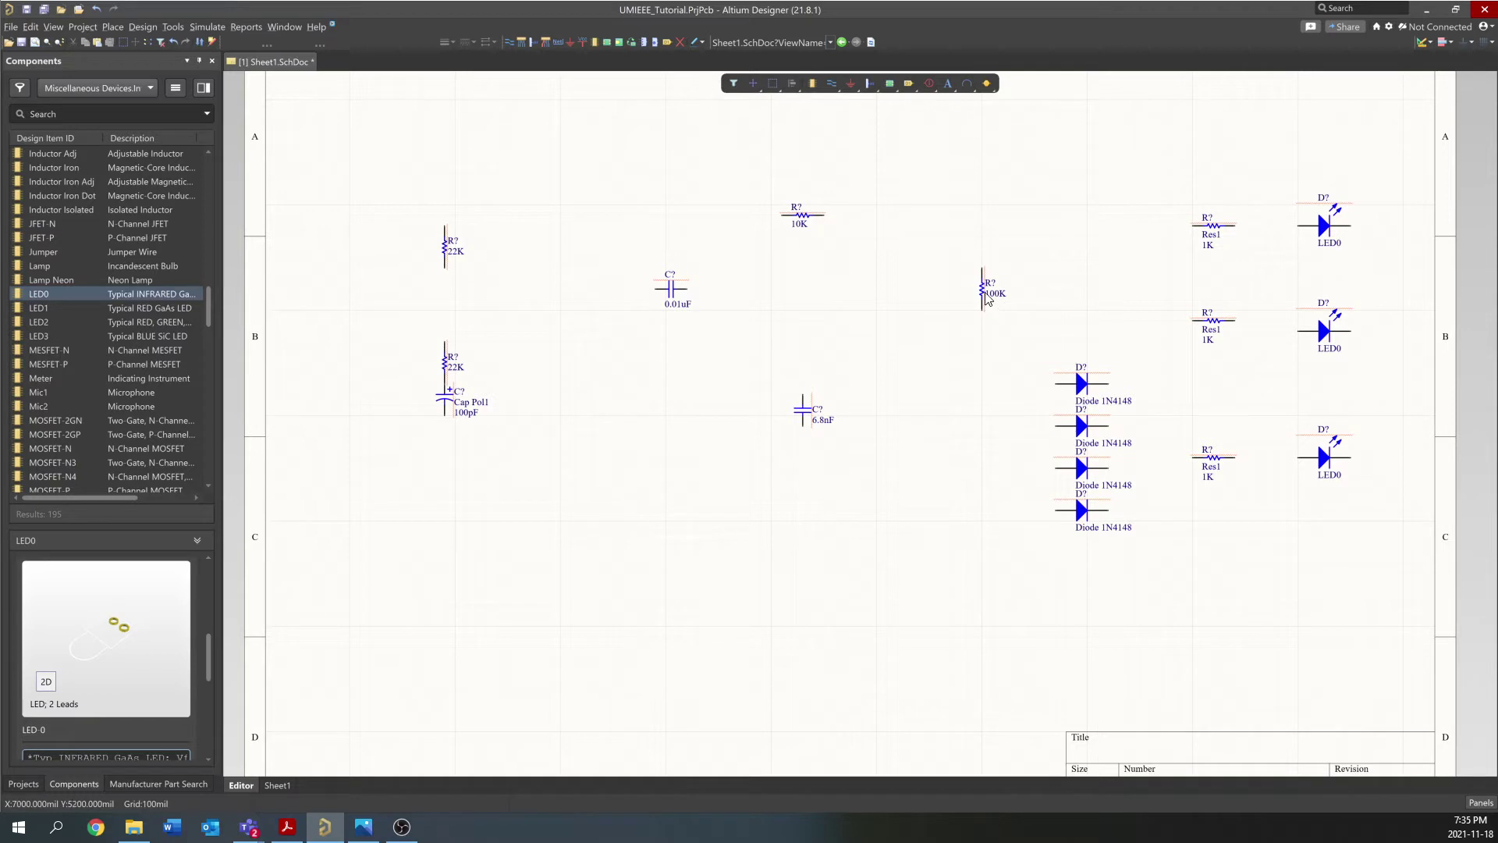
drag(984, 295, 953, 295)
Switch the component library to Miscellaneous Connectors and select the 2-pin Header 2
click(114, 86)
click(99, 139)
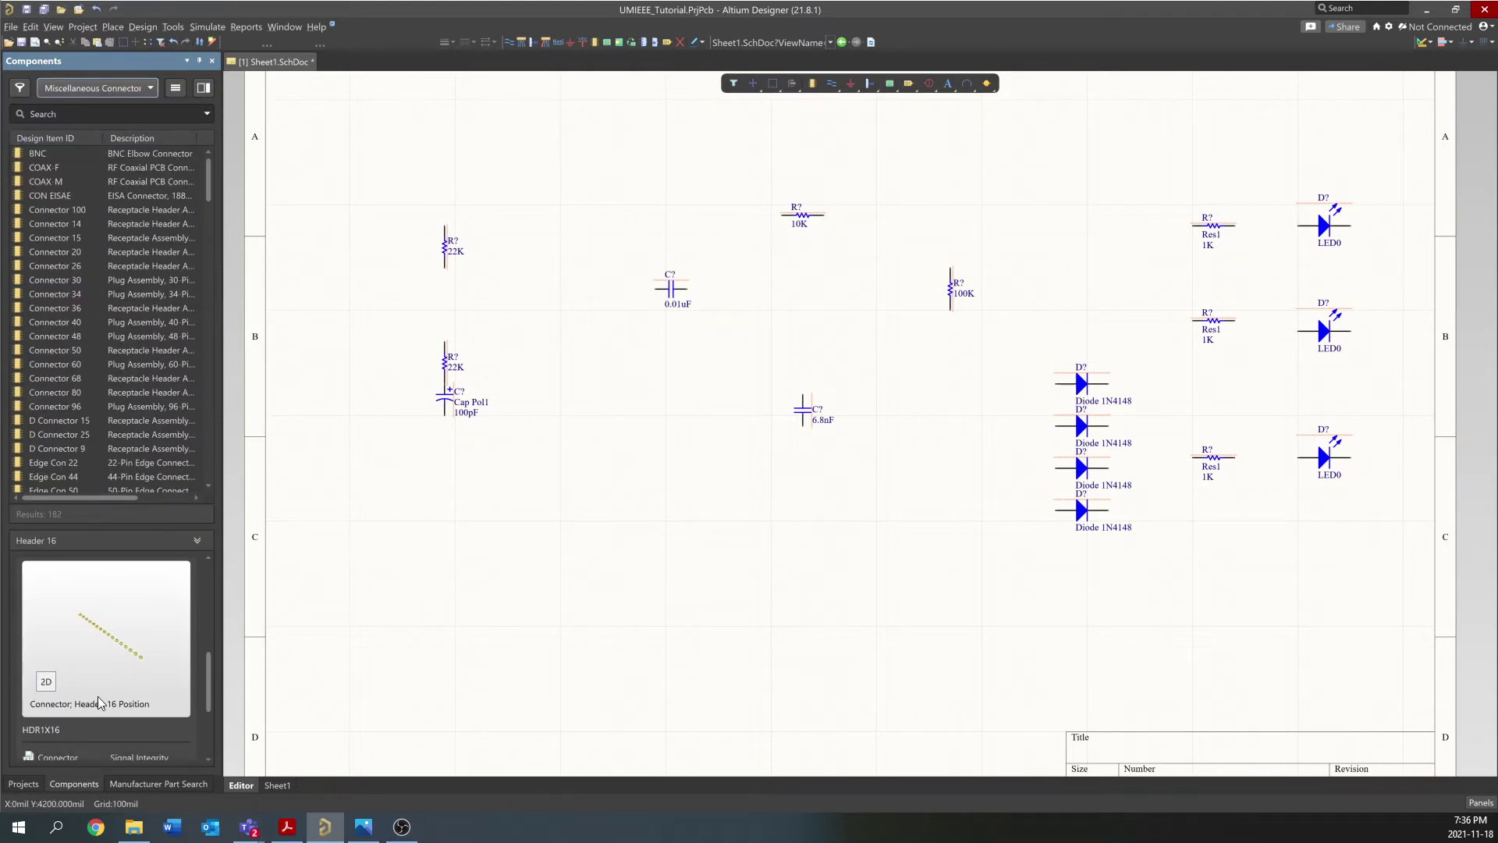
scroll(101, 312, down, 6)
scroll(98, 304, up, 6)
scroll(95, 371, down, 20)
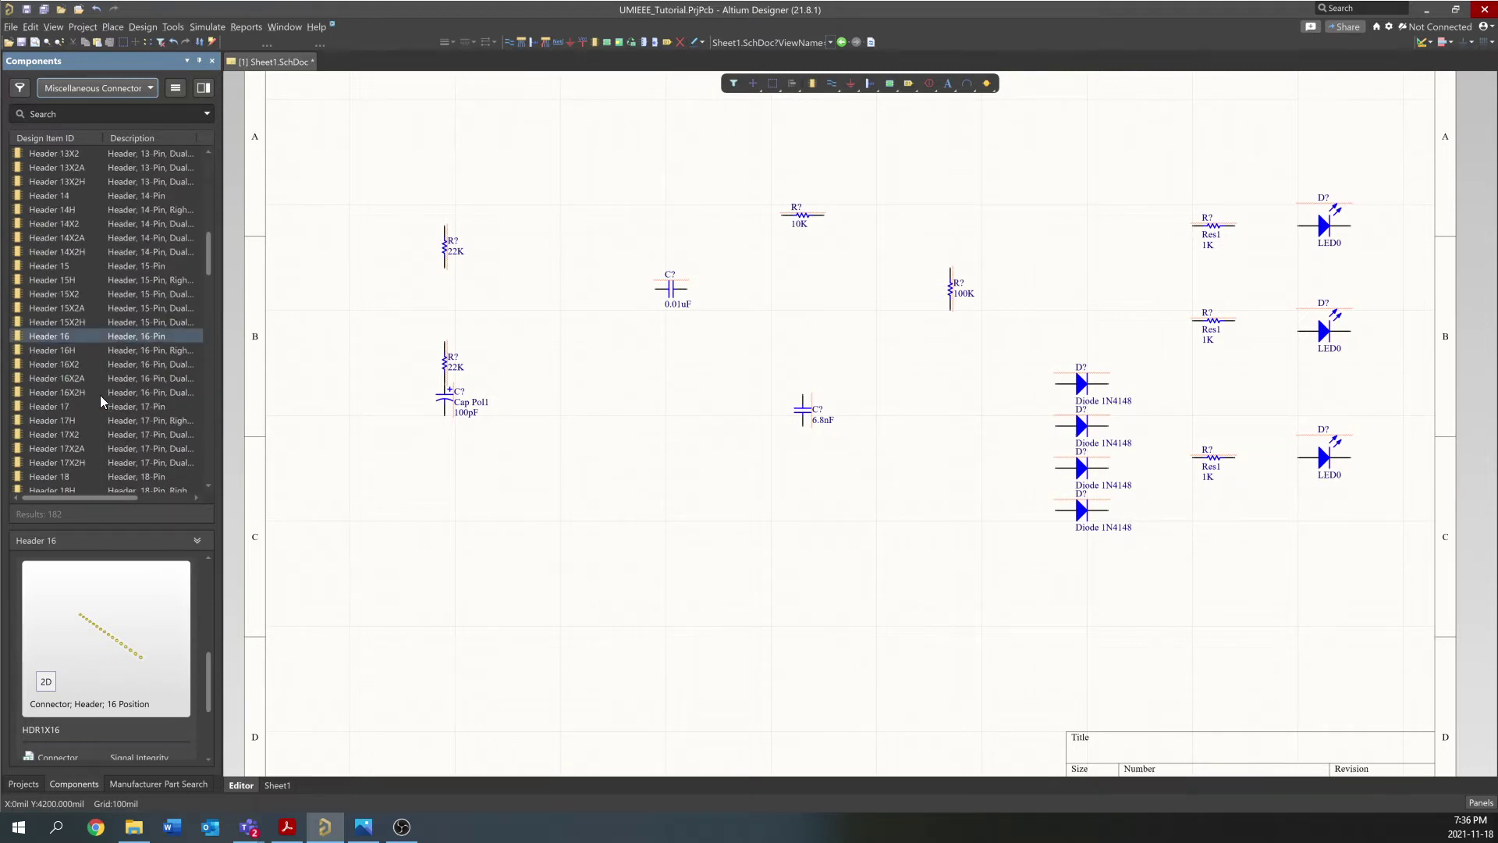
scroll(93, 377, down, 6)
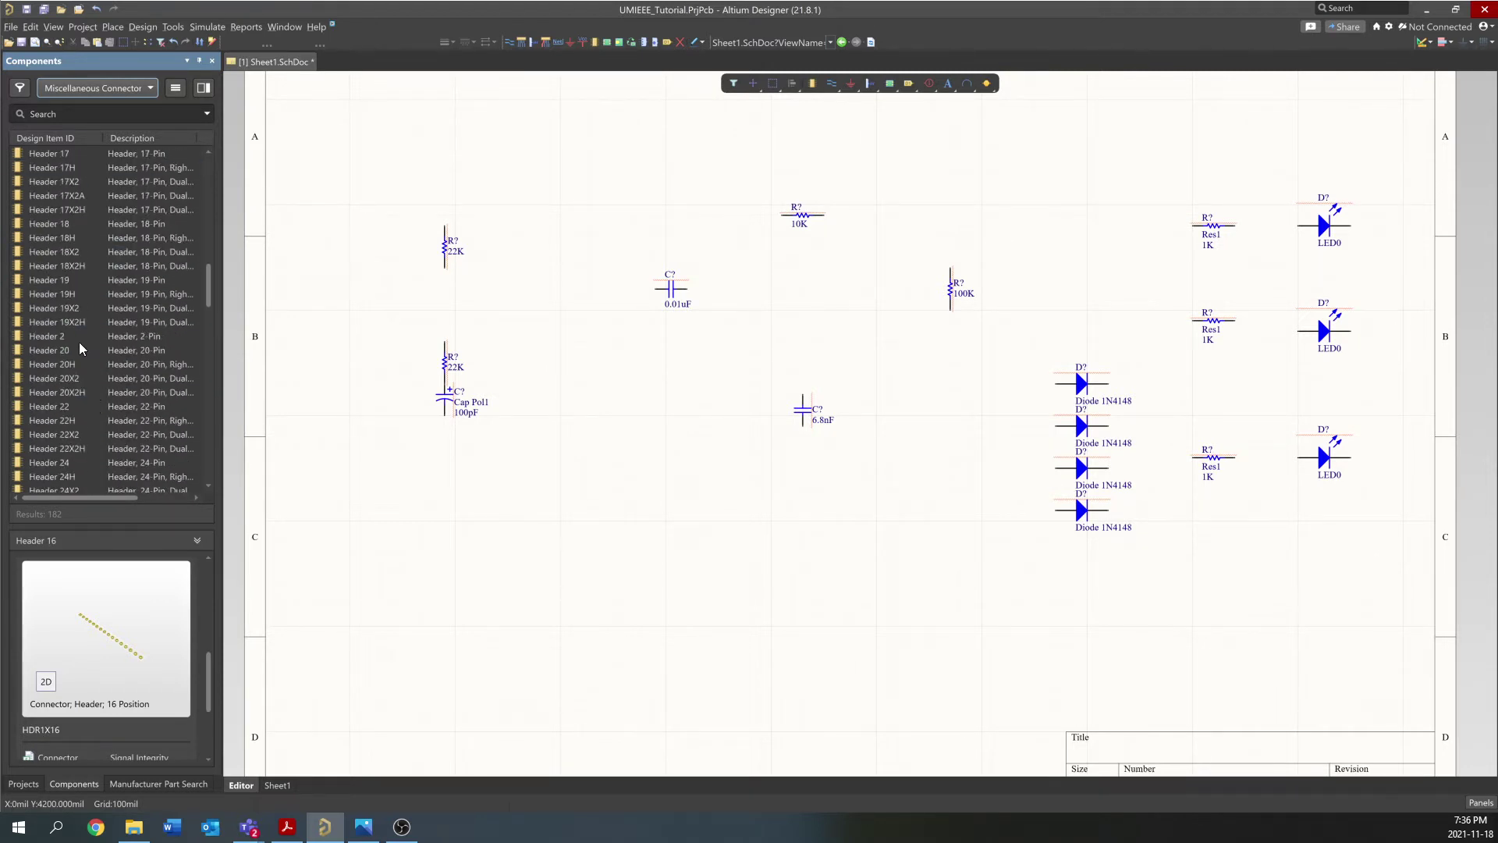
click(78, 337)
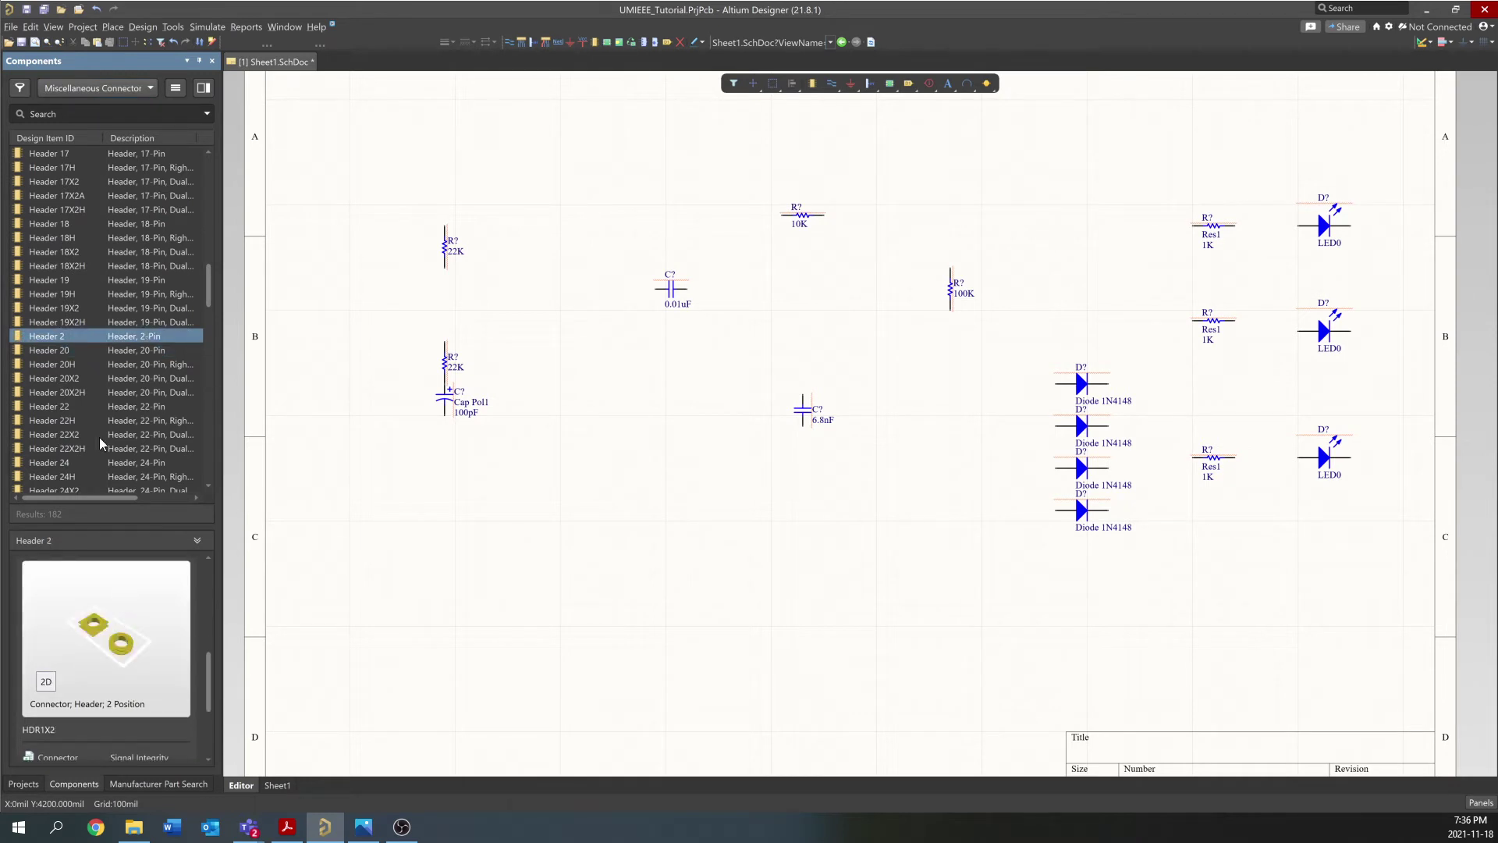
Show the Manufacturer Part Search briefly and hide it again
click(147, 783)
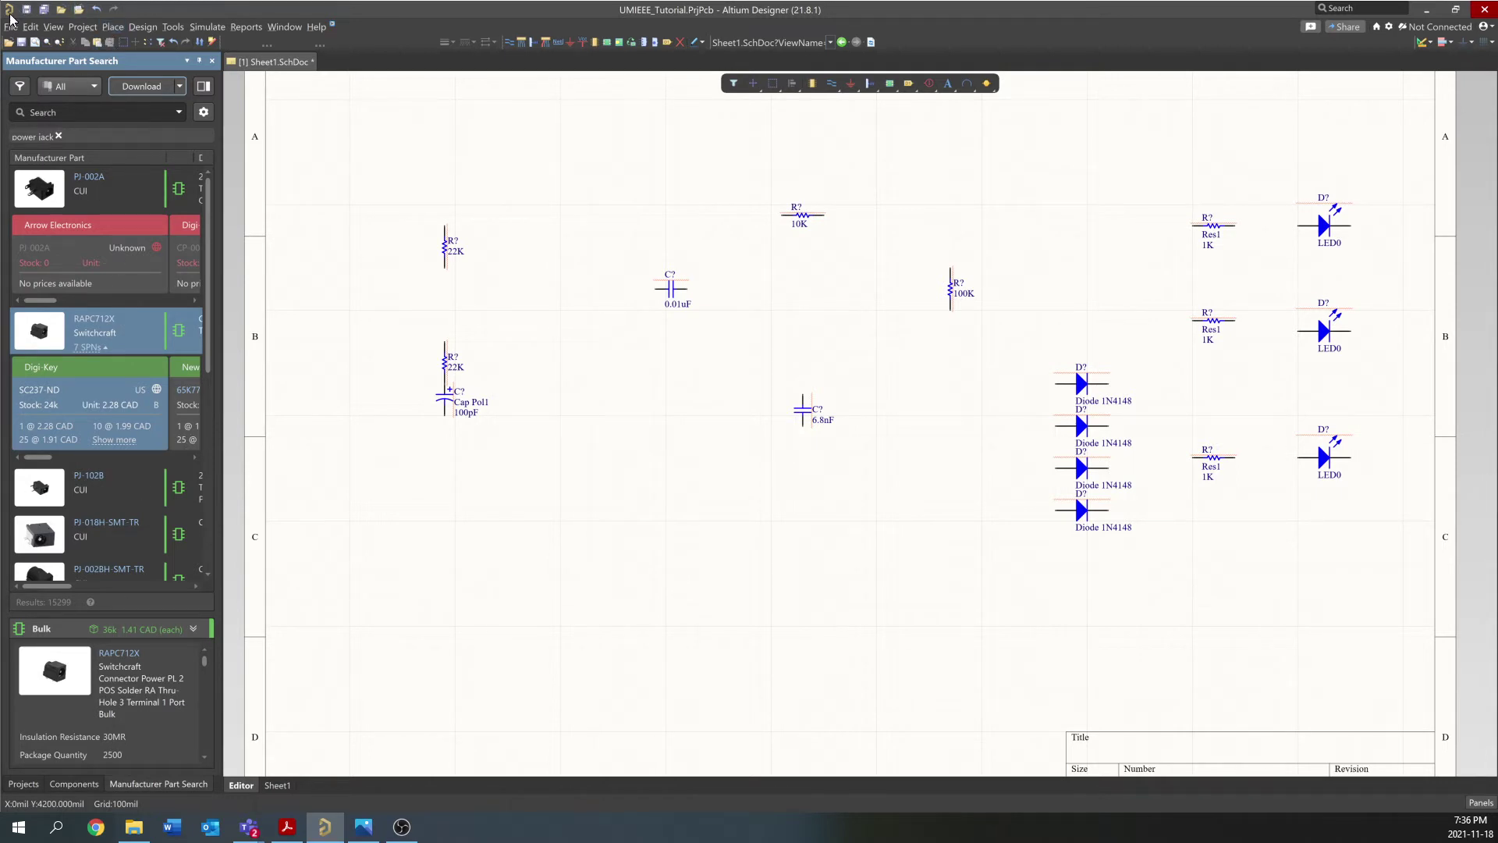
click(55, 29)
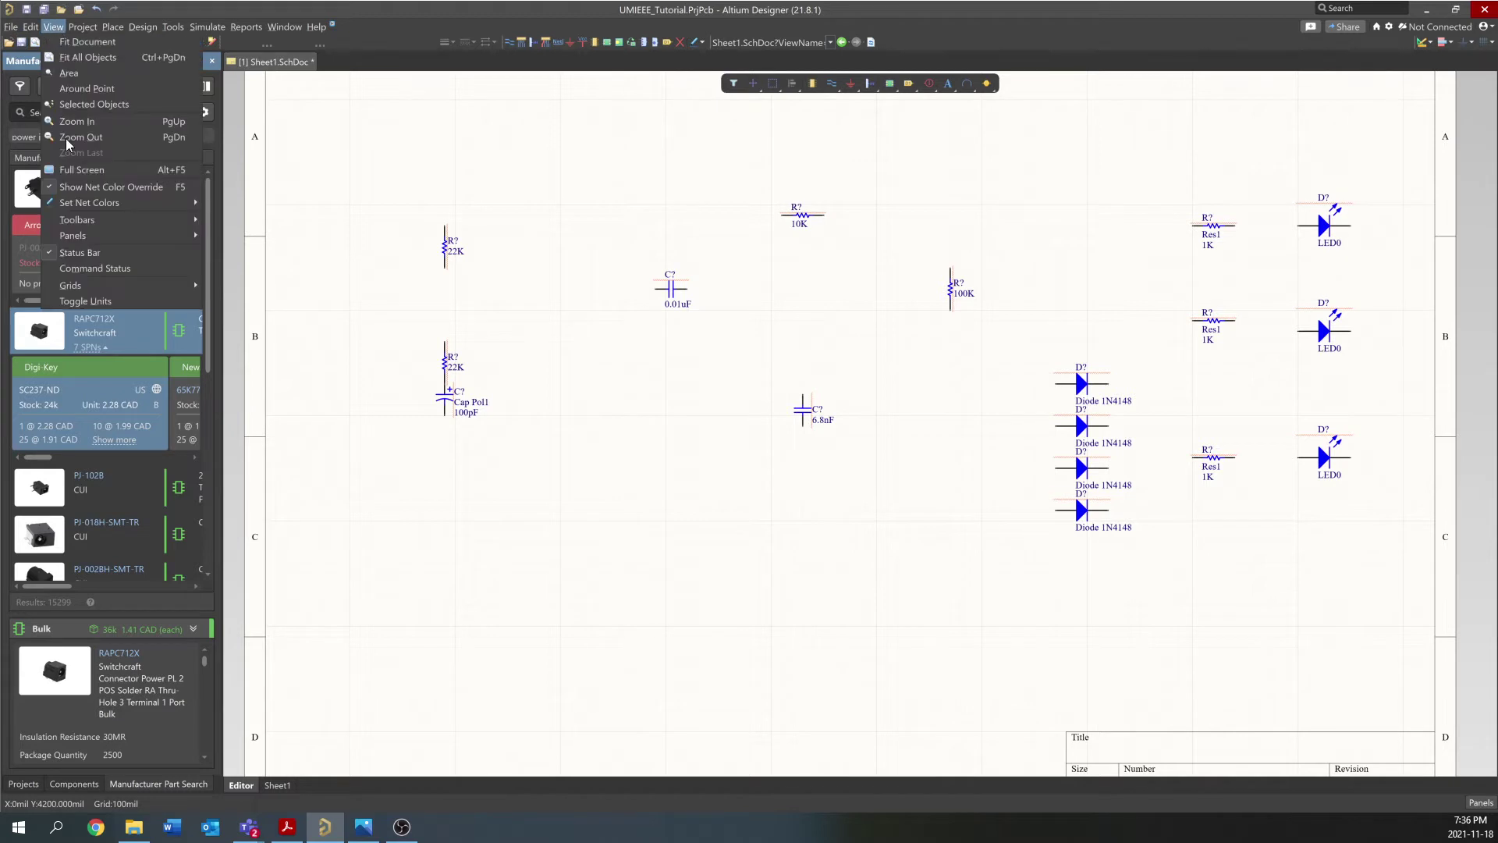
mouse_move(105, 241)
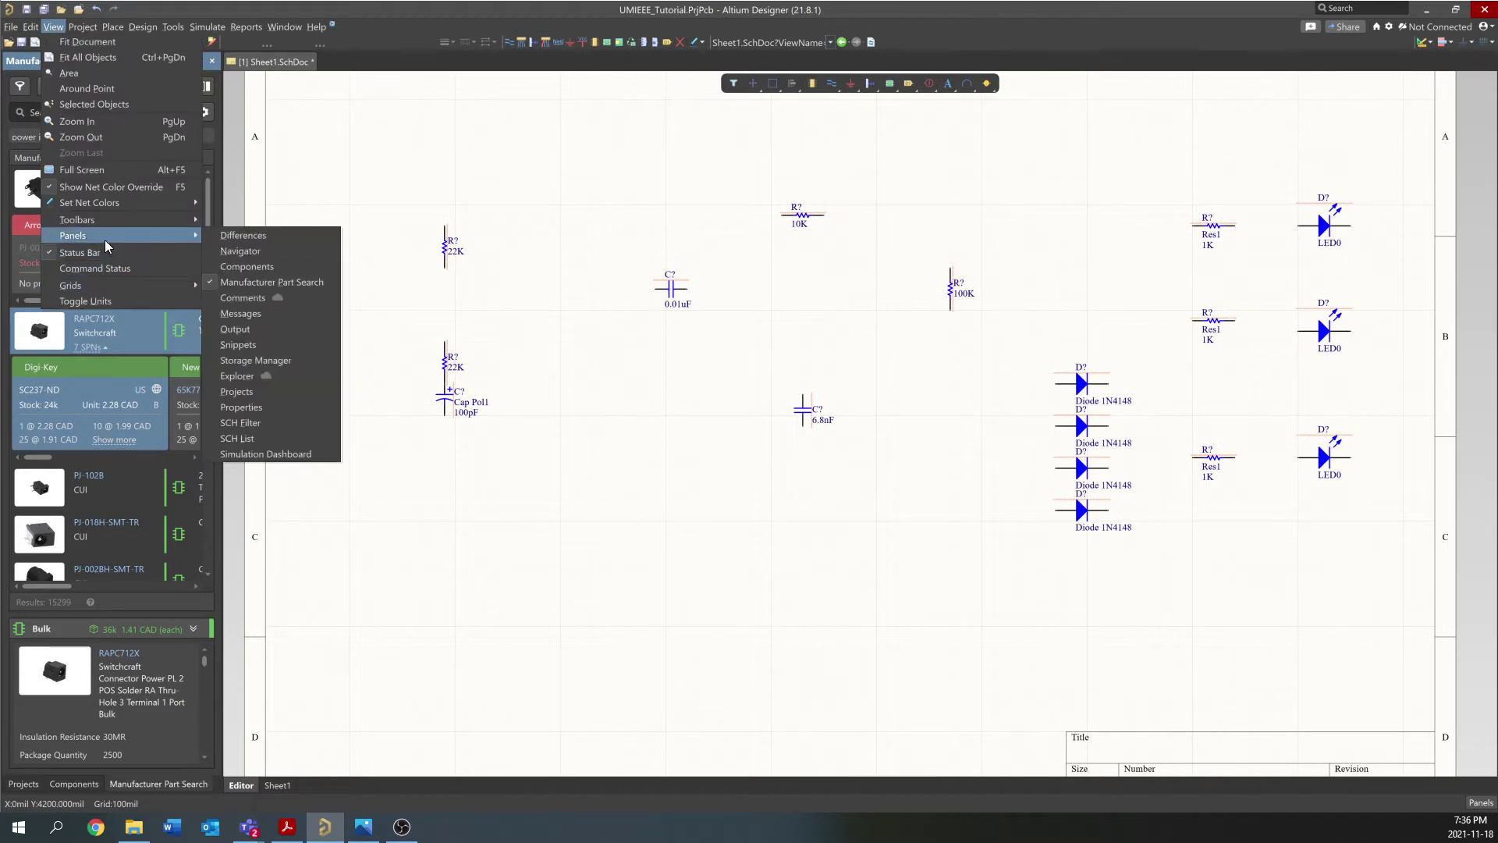
click(310, 283)
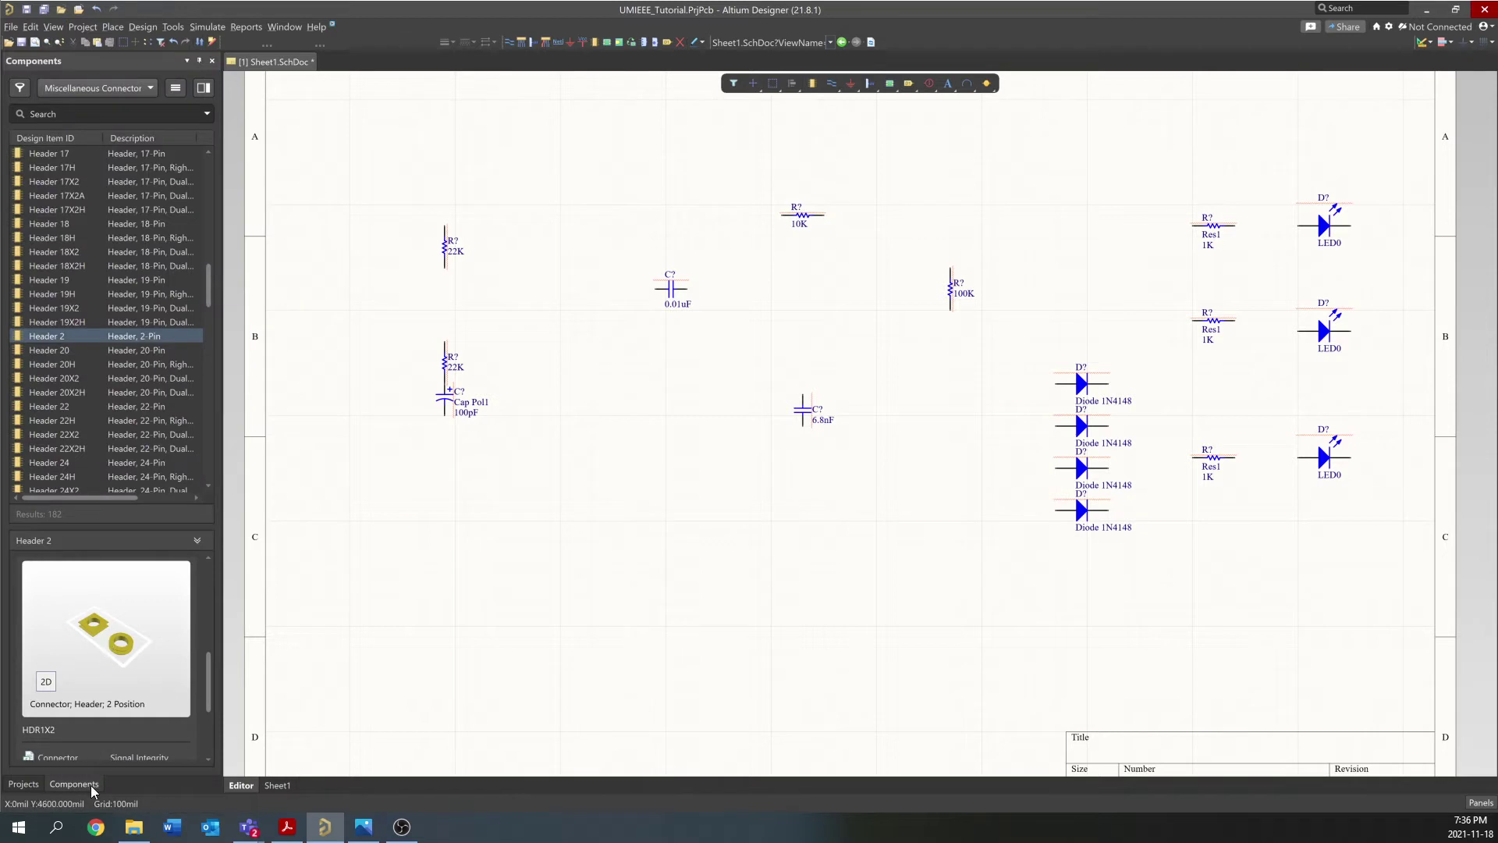
Show the Manufacturer Part Search and browse the power jack parts
click(53, 27)
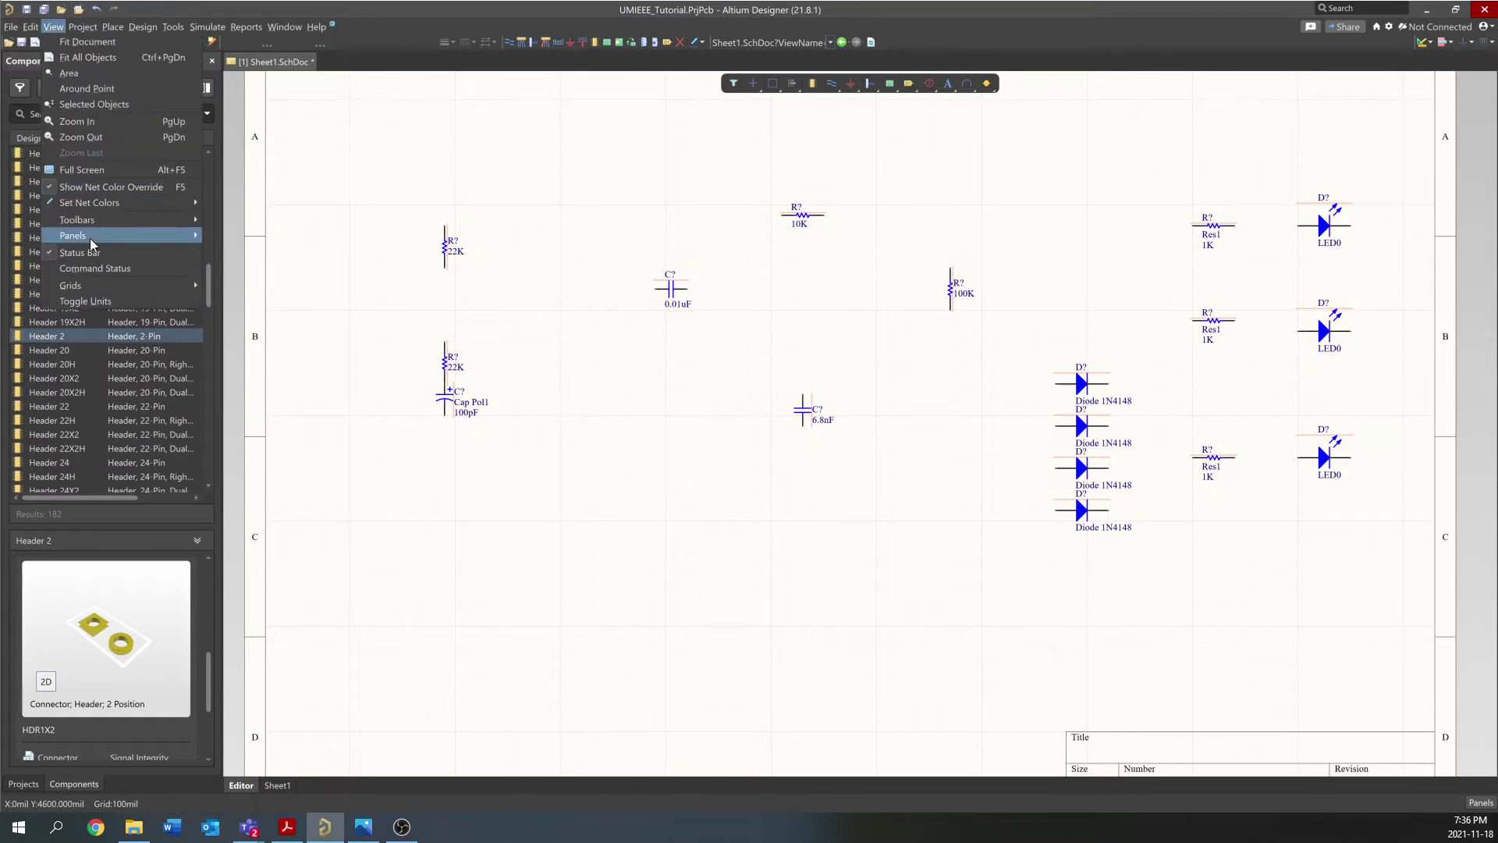
mouse_move(91, 243)
click(241, 273)
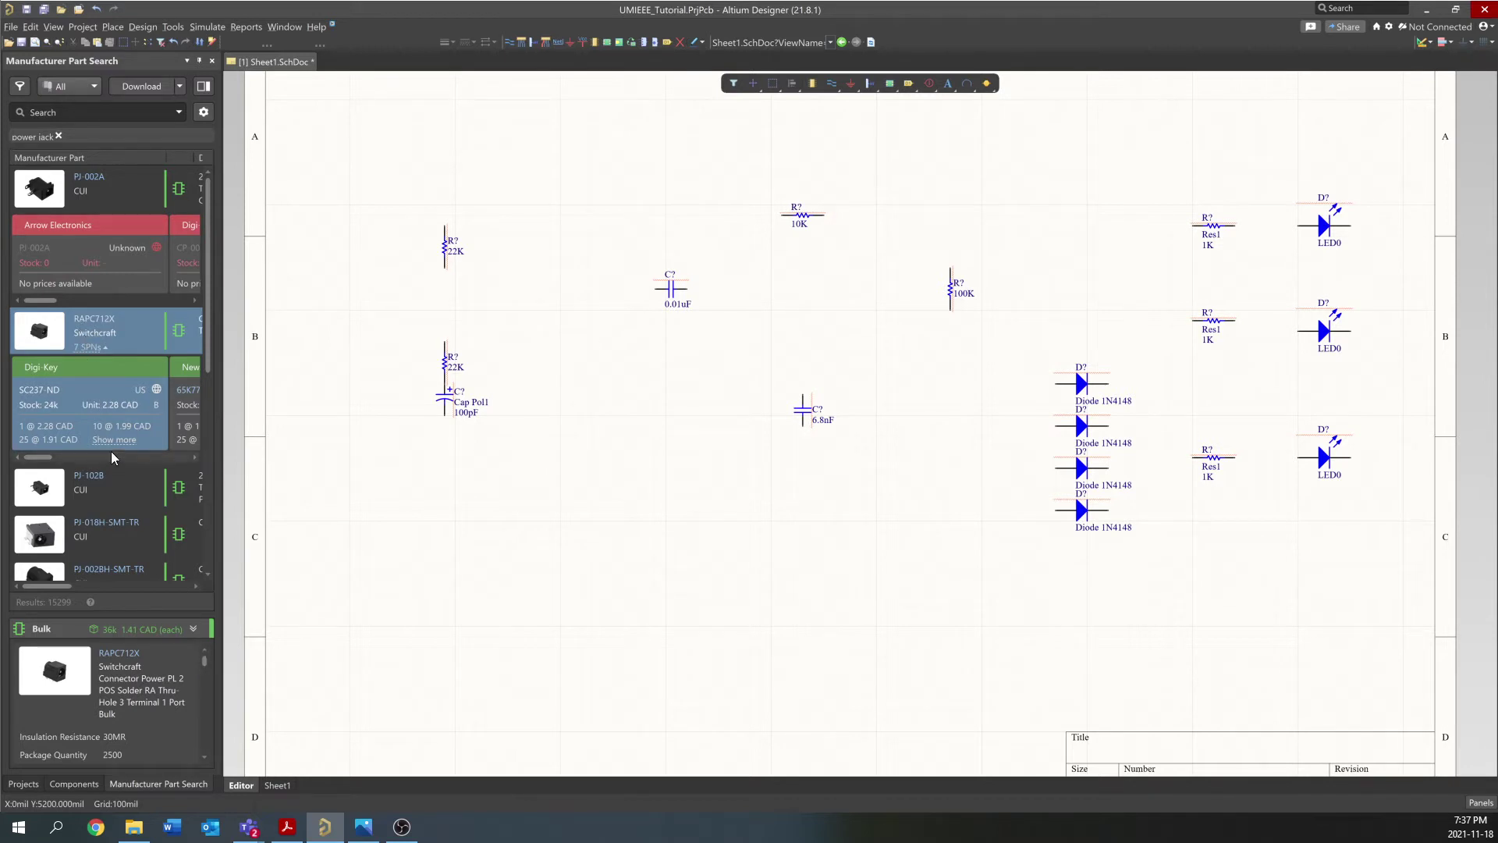
scroll(161, 344, down, 4)
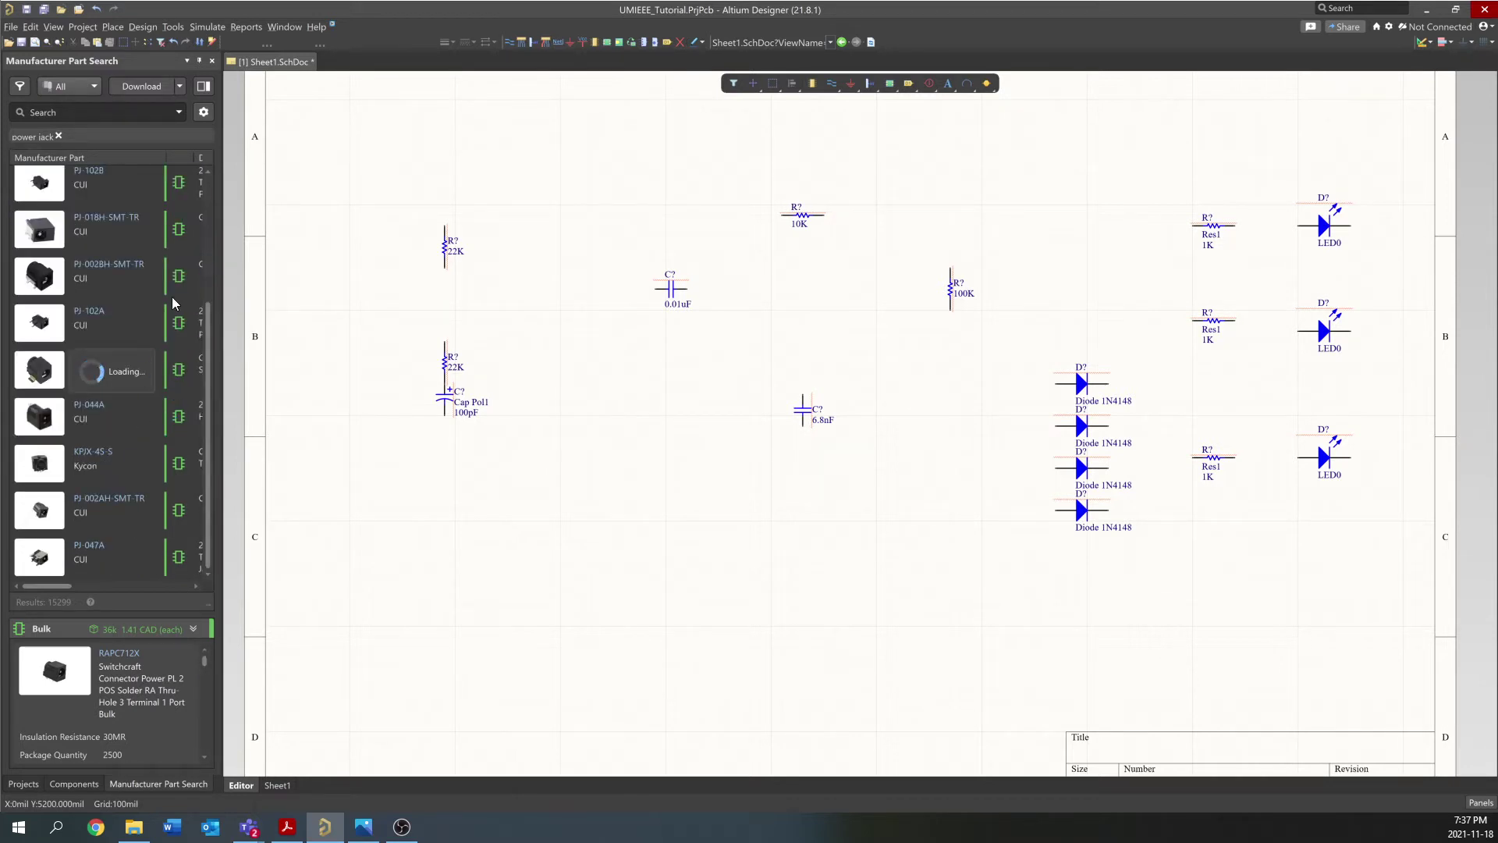
scroll(156, 480, up, 4)
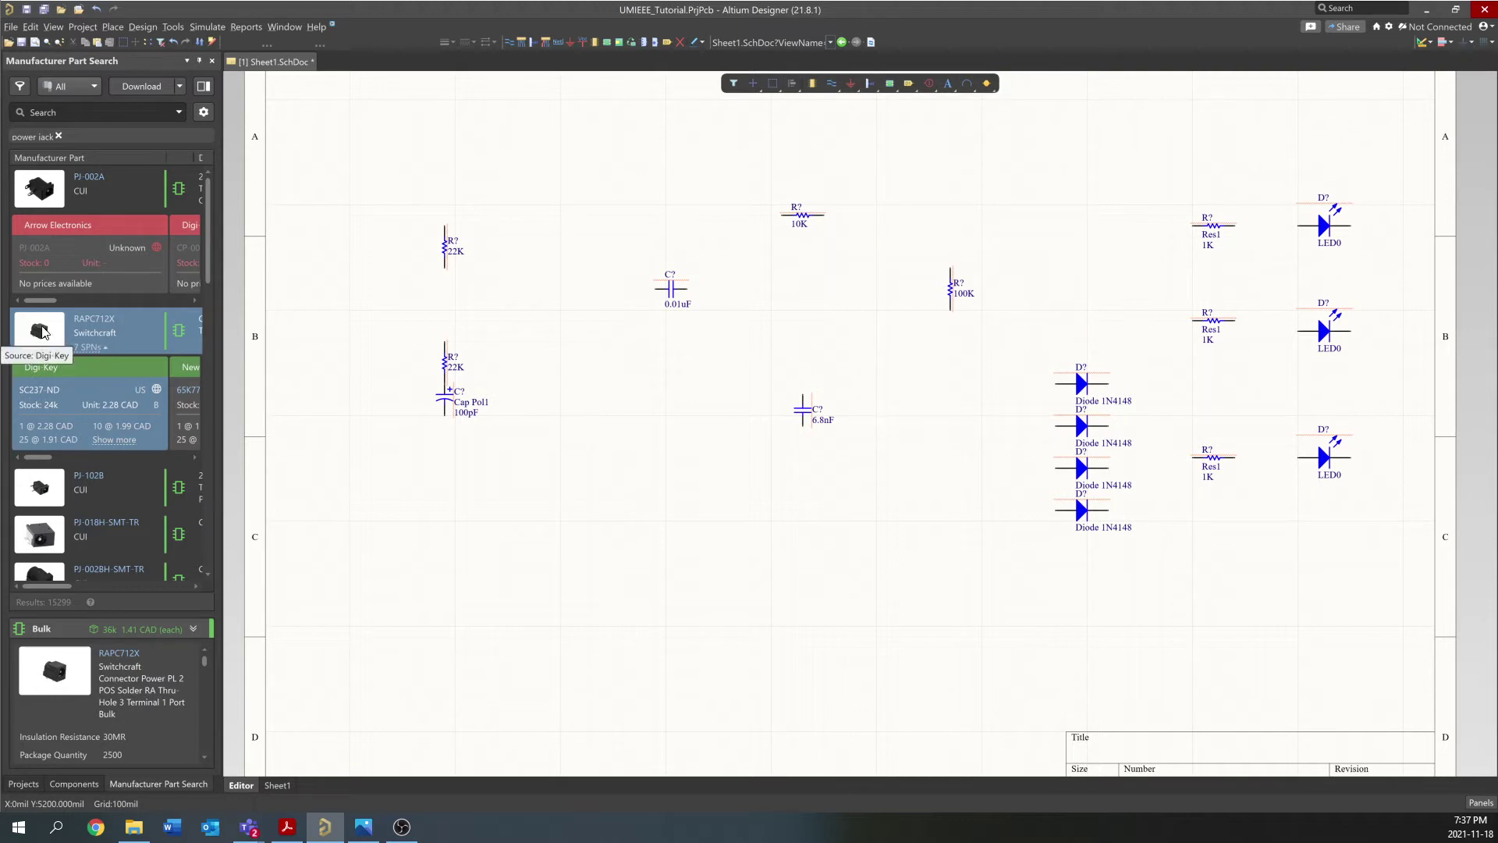
Place the Switchcraft RAPC712X power jack, flipped horizontally so its pins face right, below the polarized 100pF capacitor
click(180, 86)
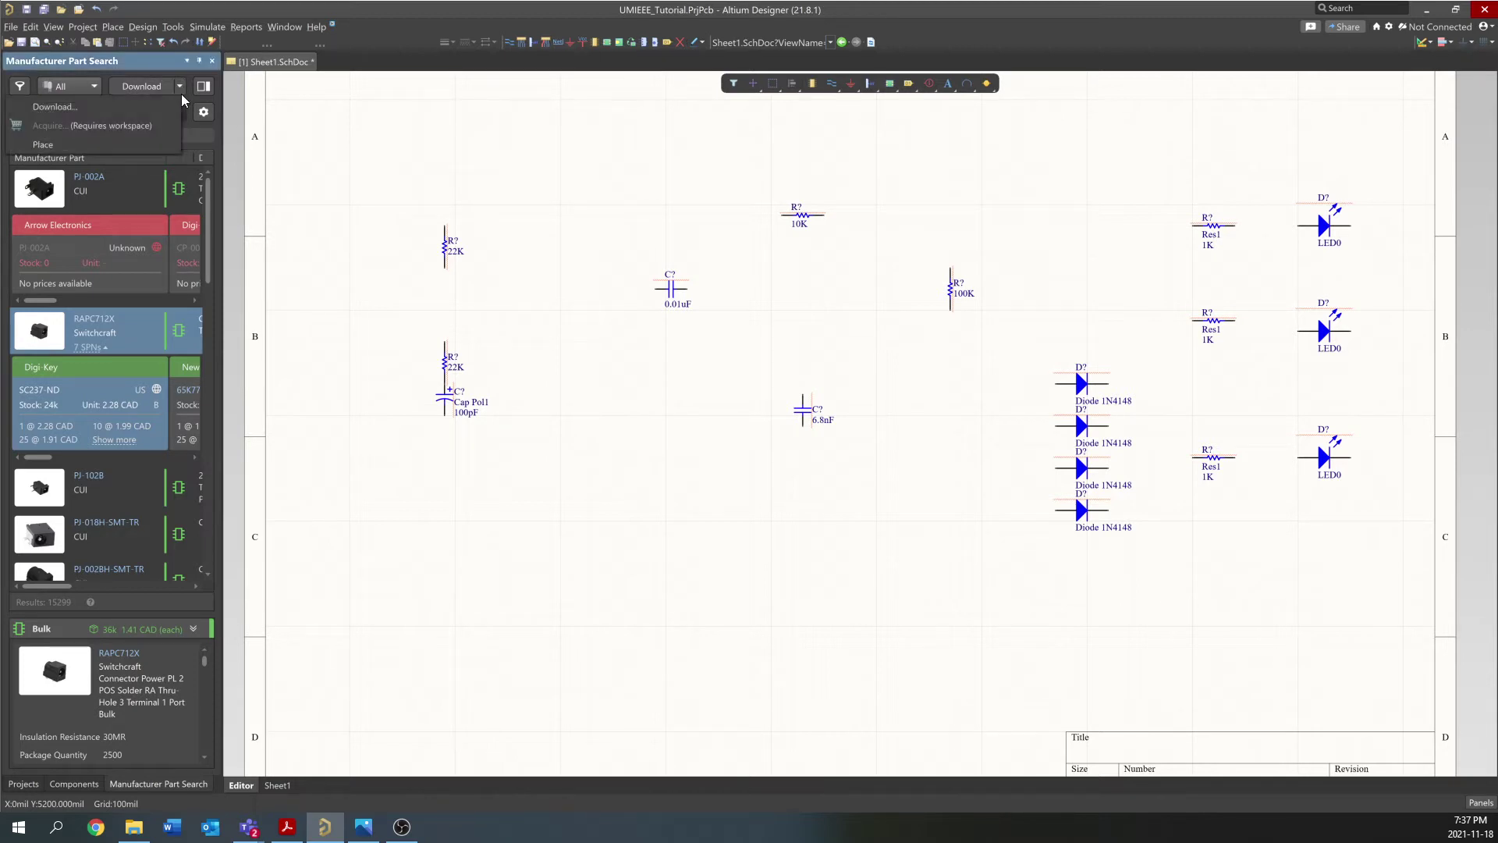
click(114, 144)
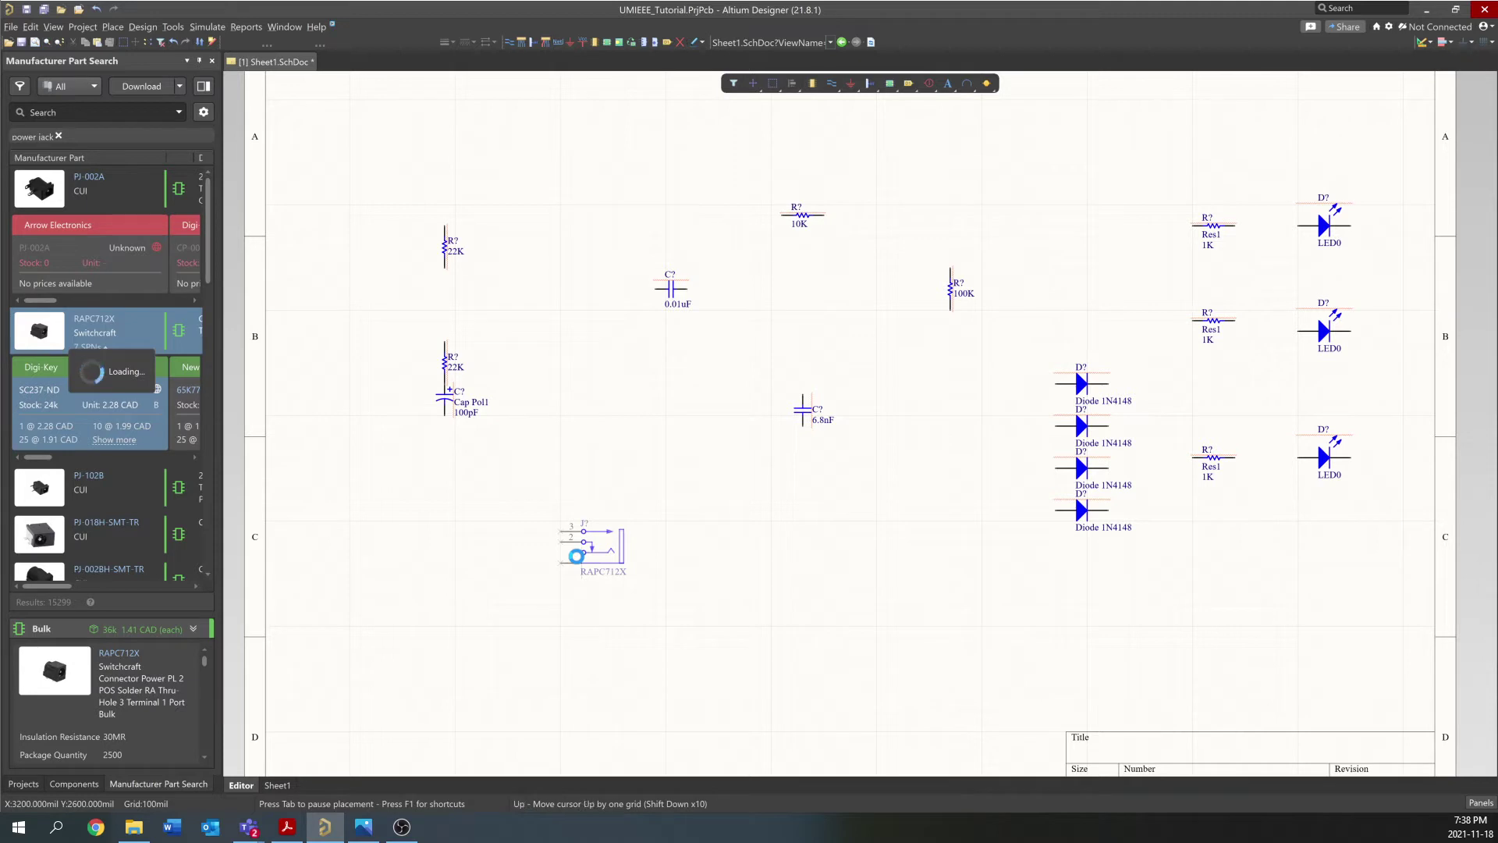
key(x)
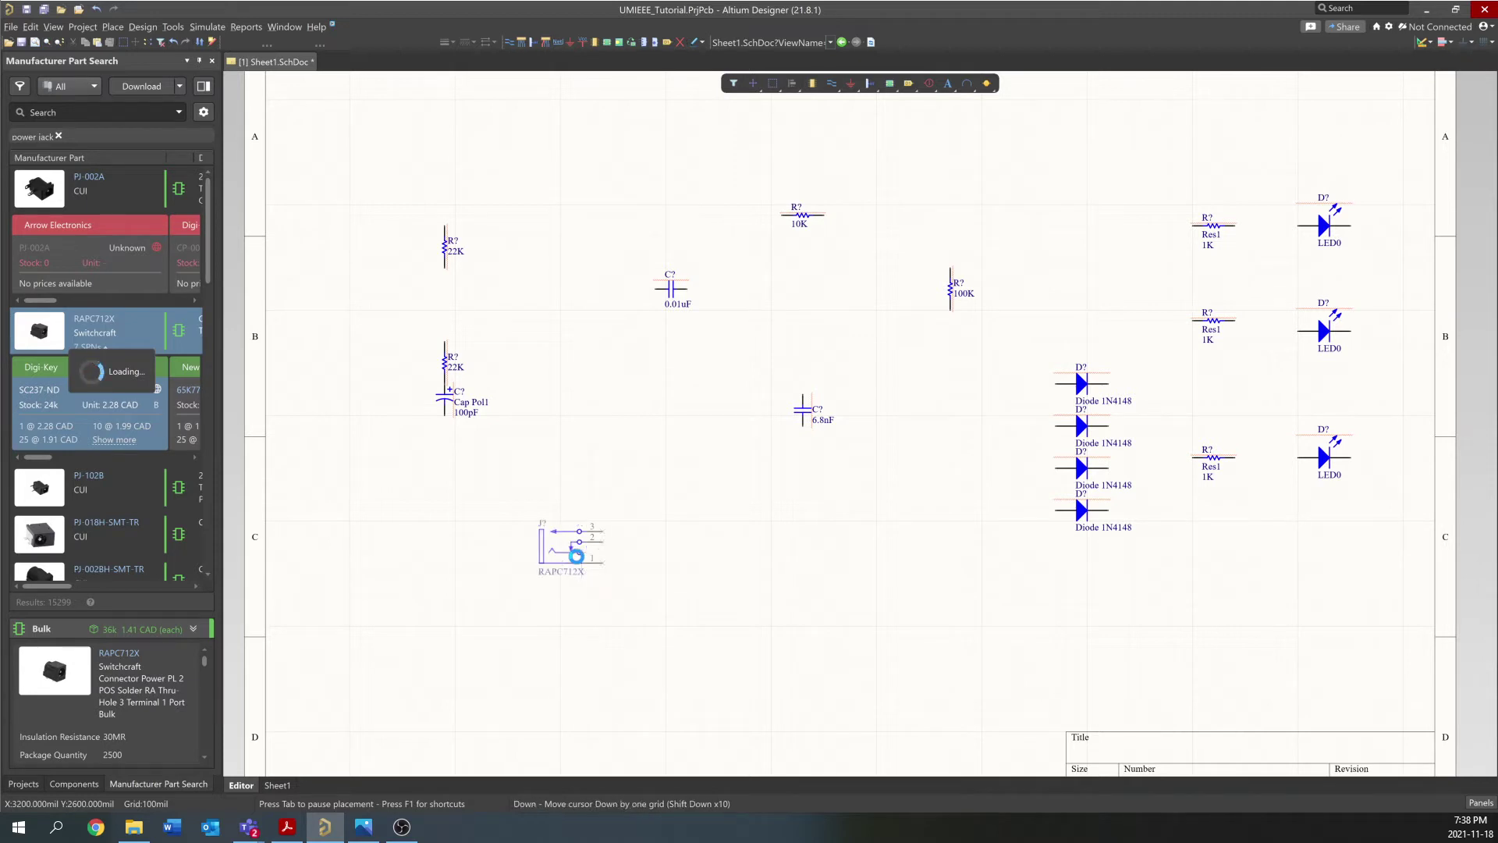
click(492, 599)
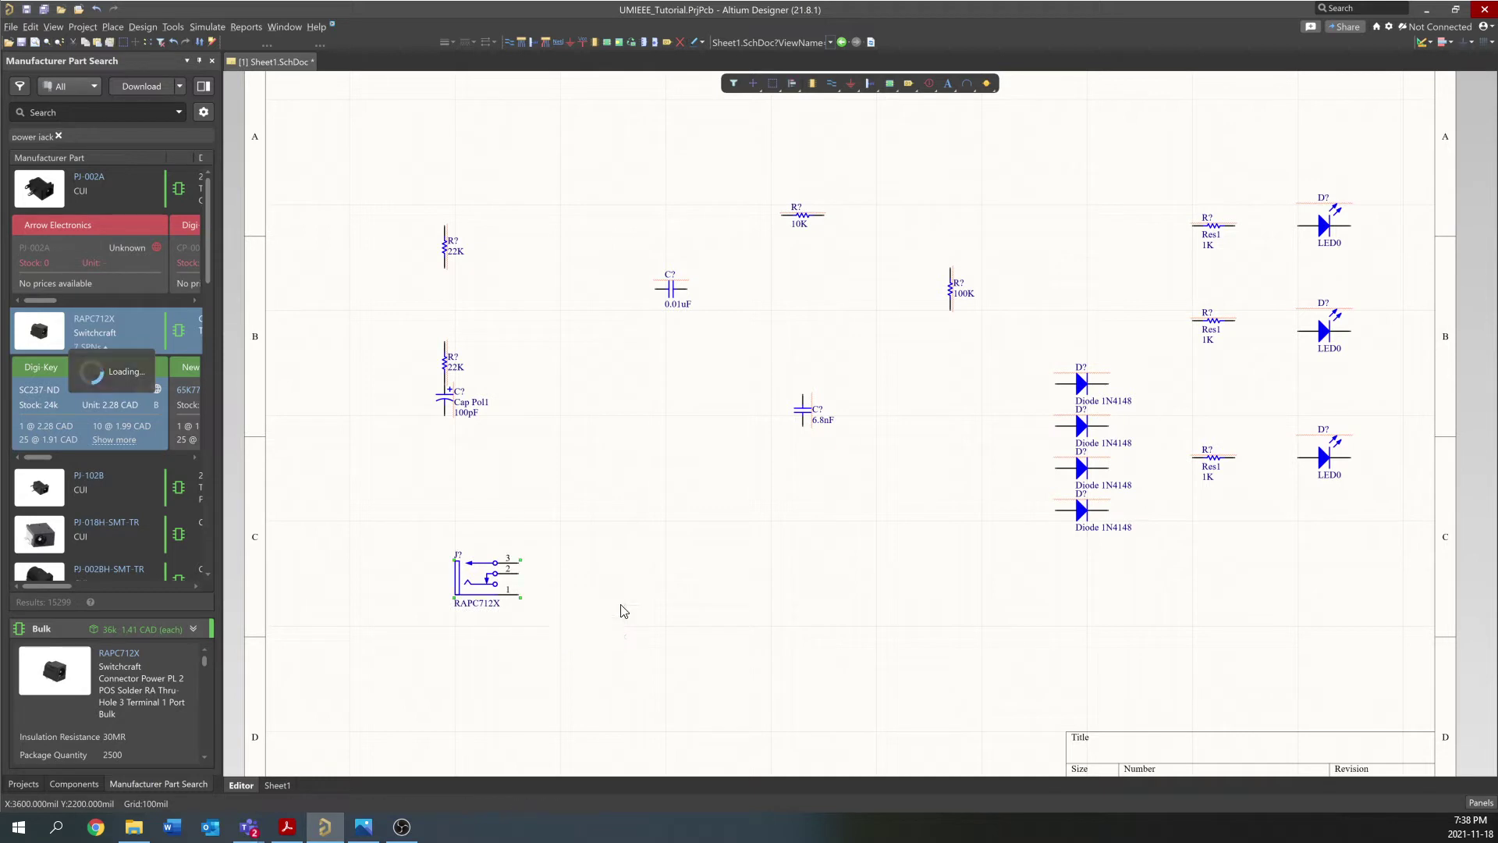
click(569, 591)
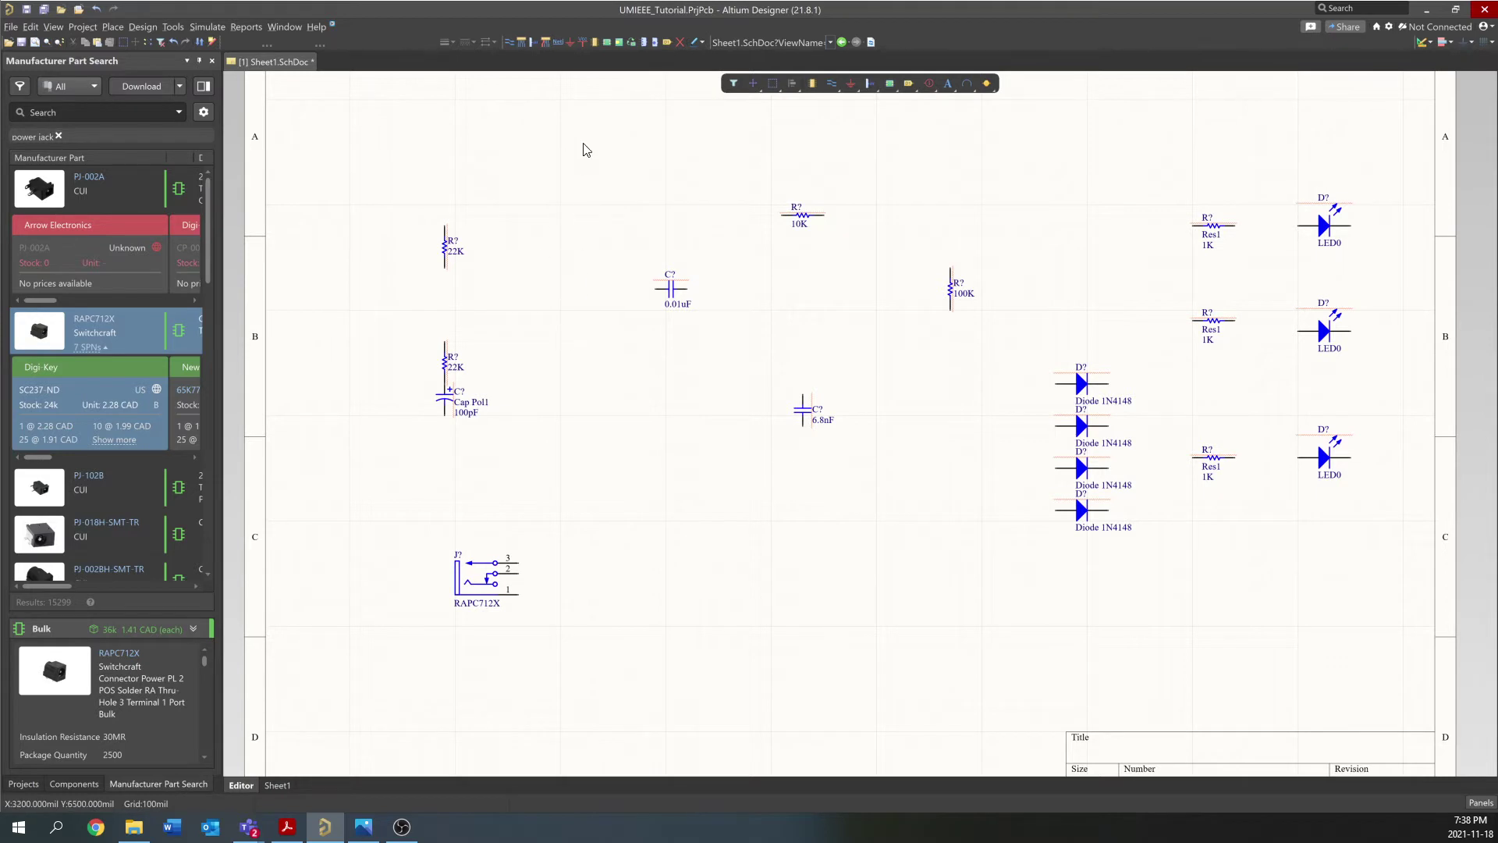
Place two VCC power ports, one above and right of the upper 22K resistor and one wired to pin 3 of the power jack
click(583, 44)
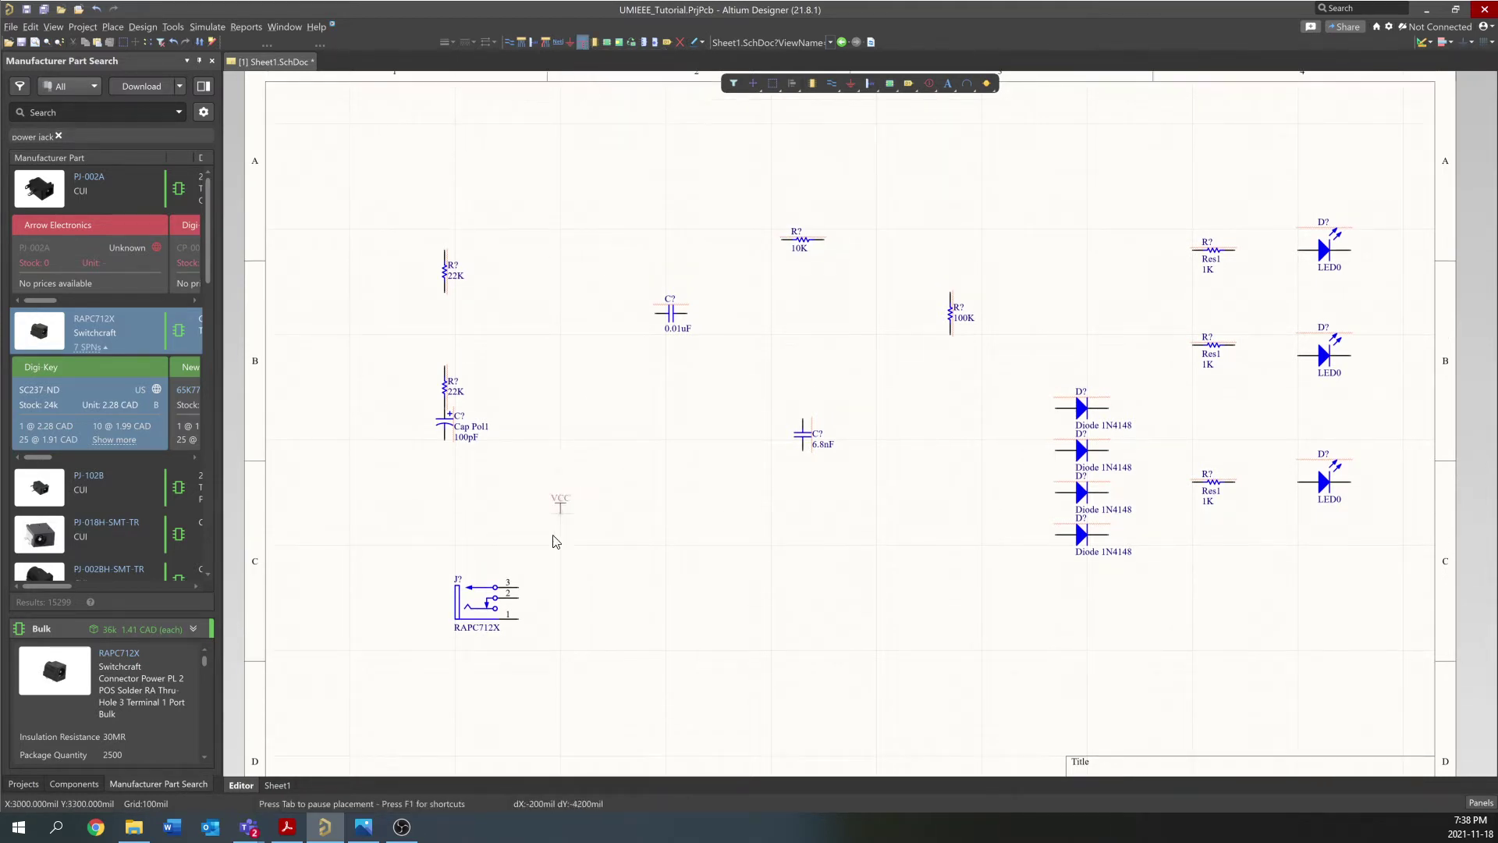
click(518, 584)
click(539, 209)
key(Escape)
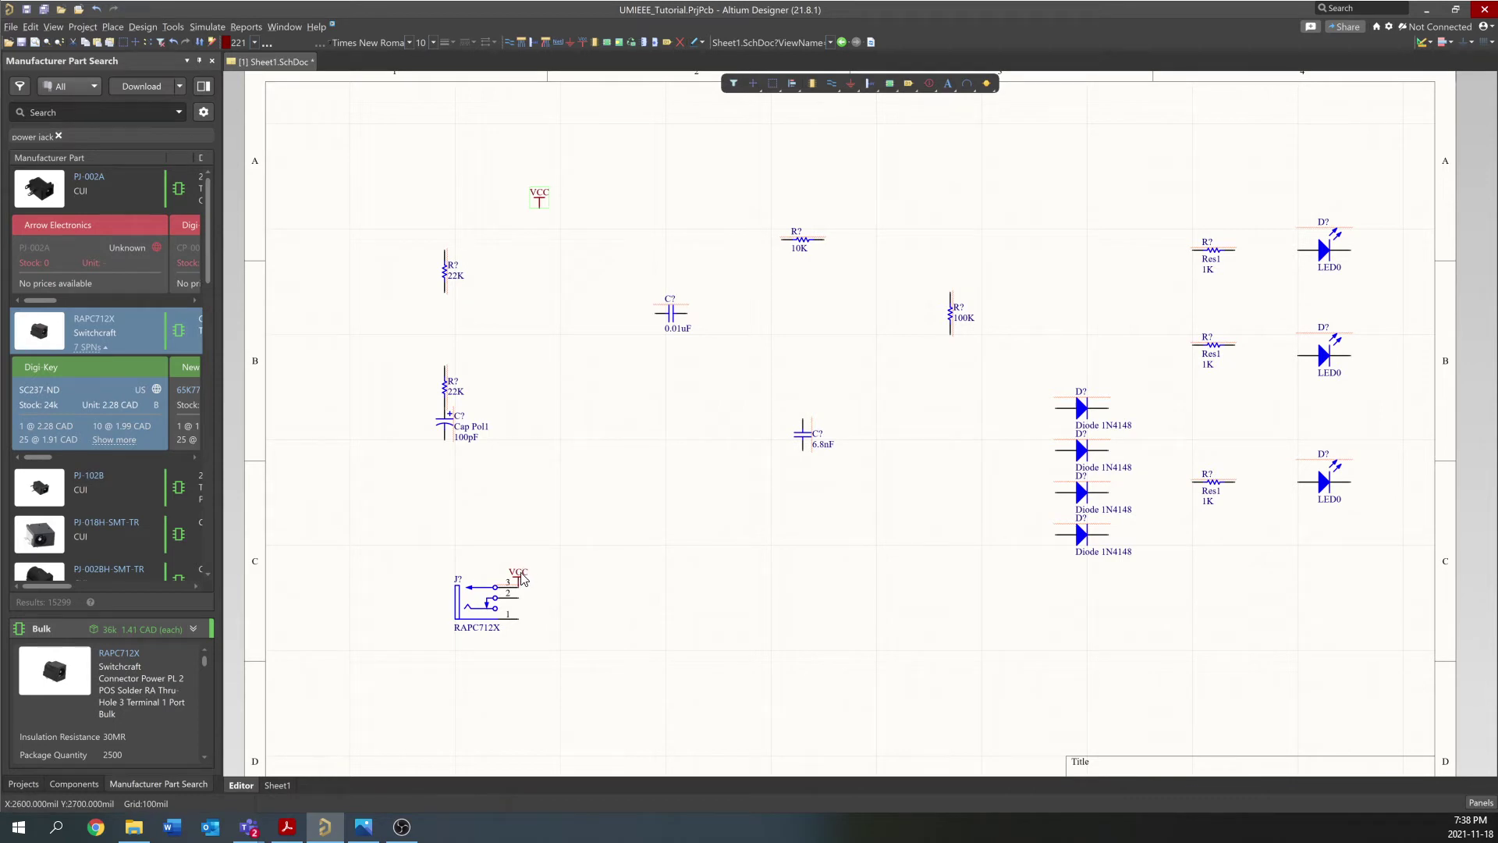
drag(521, 578, 457, 577)
drag(630, 540, 538, 586)
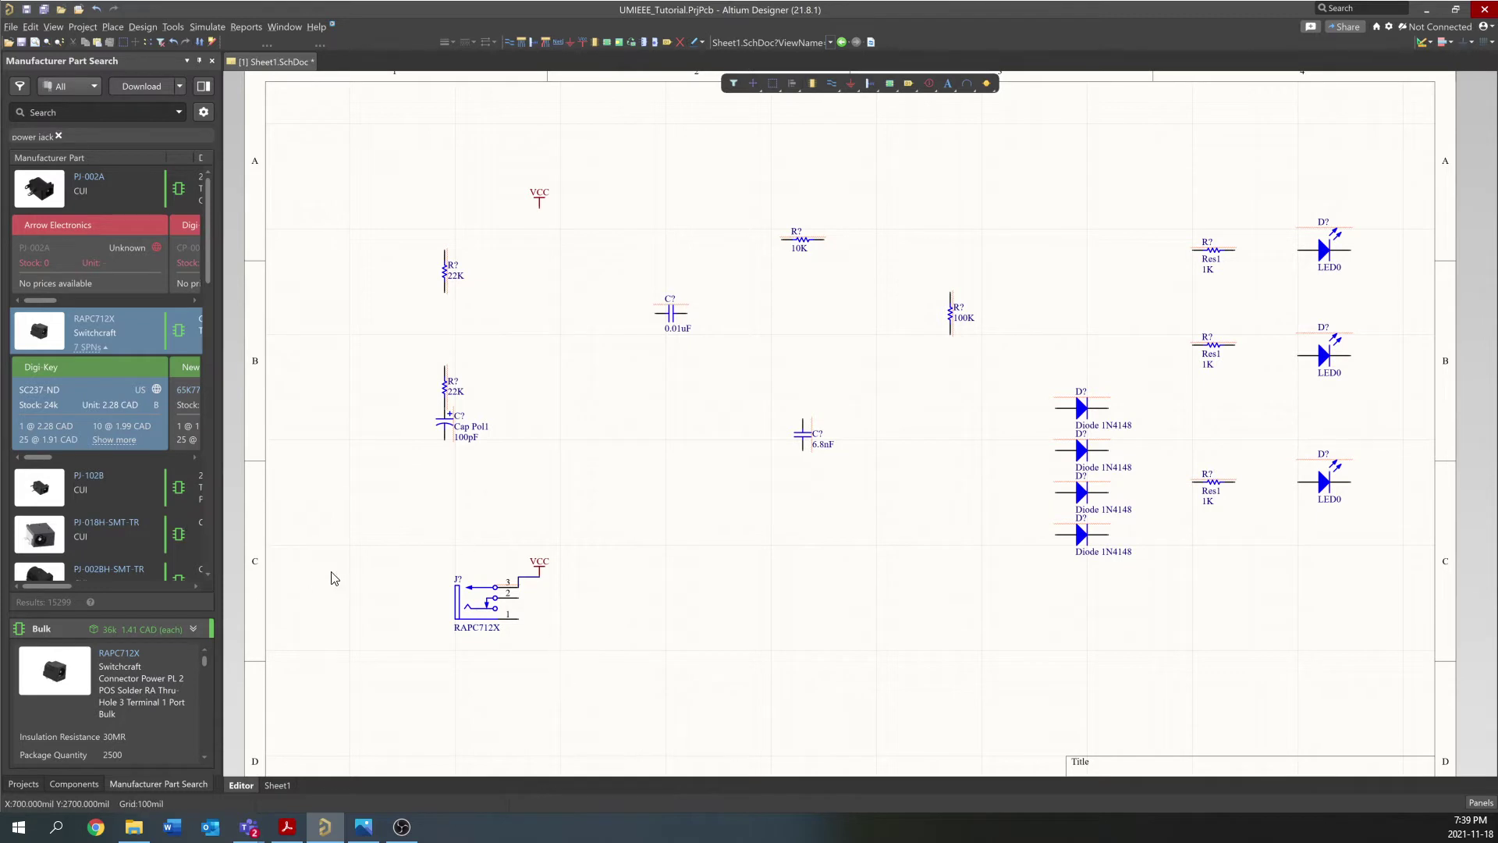
Place a GND power port on pin 1 of the power jack and wire pin 2 to it
click(850, 84)
click(519, 622)
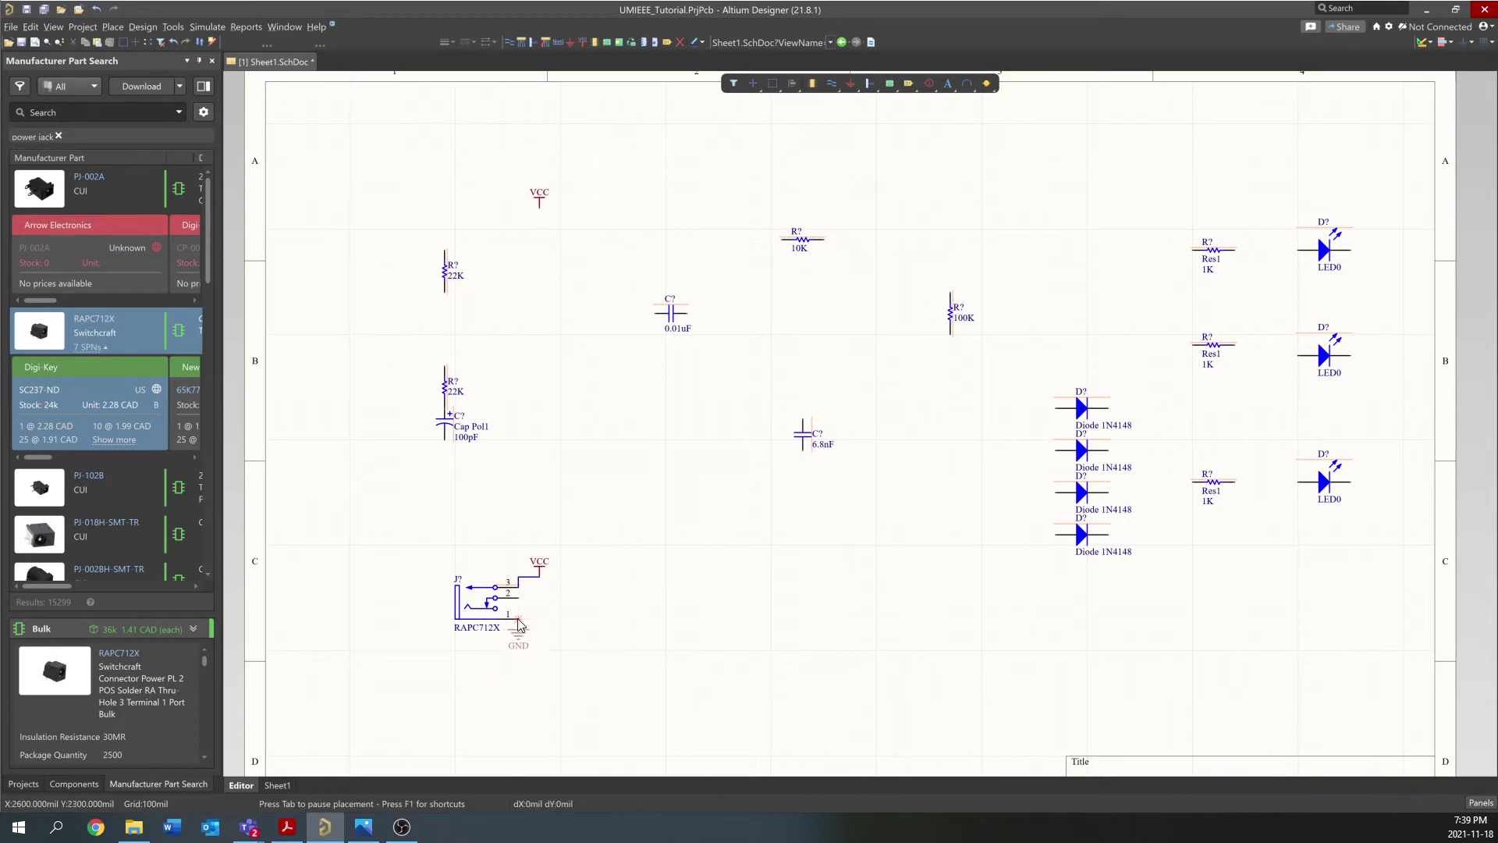
key(Escape)
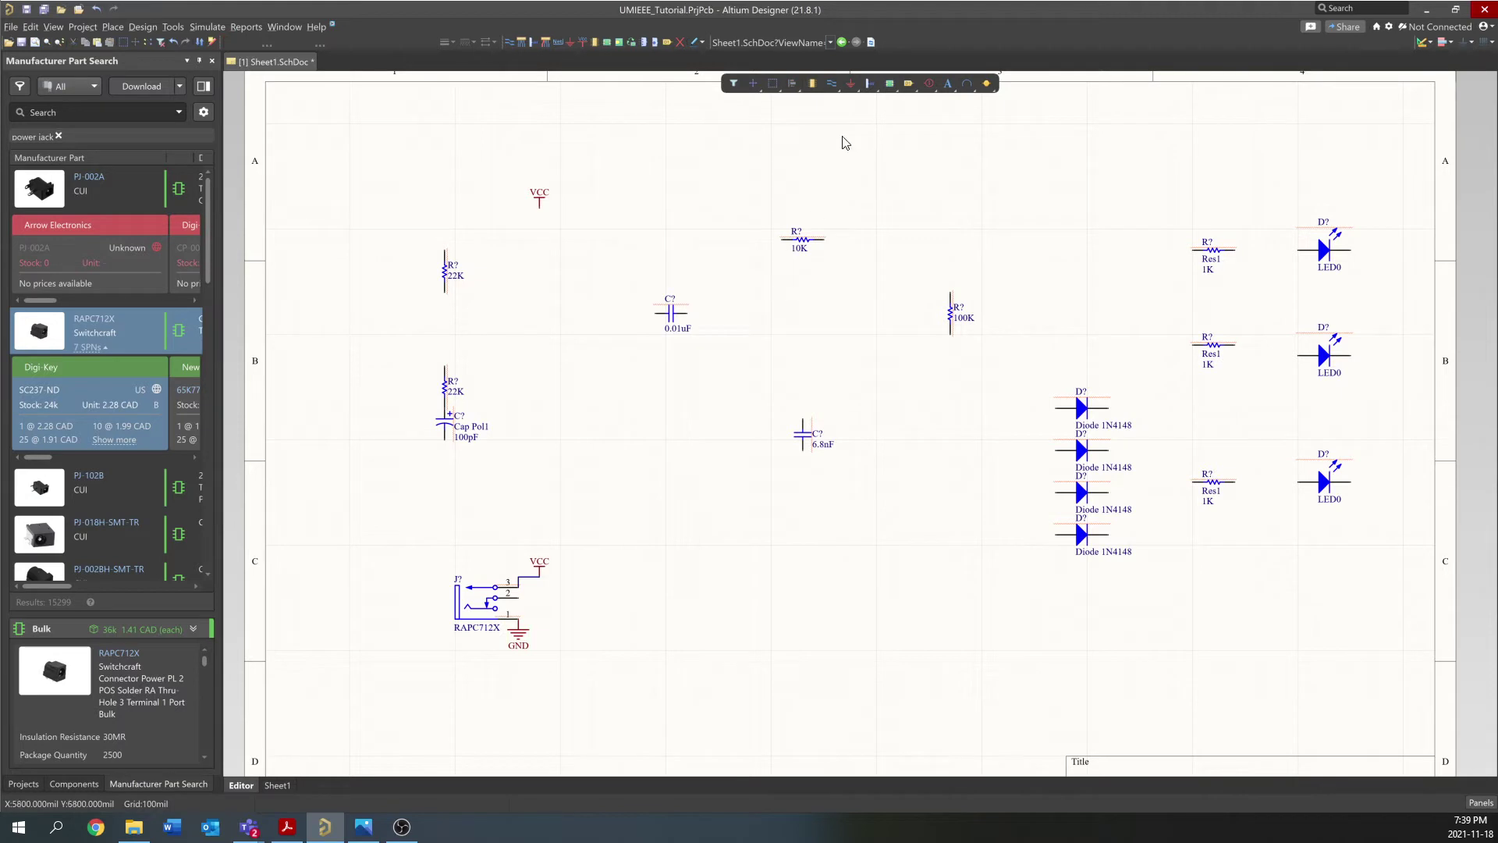
click(831, 83)
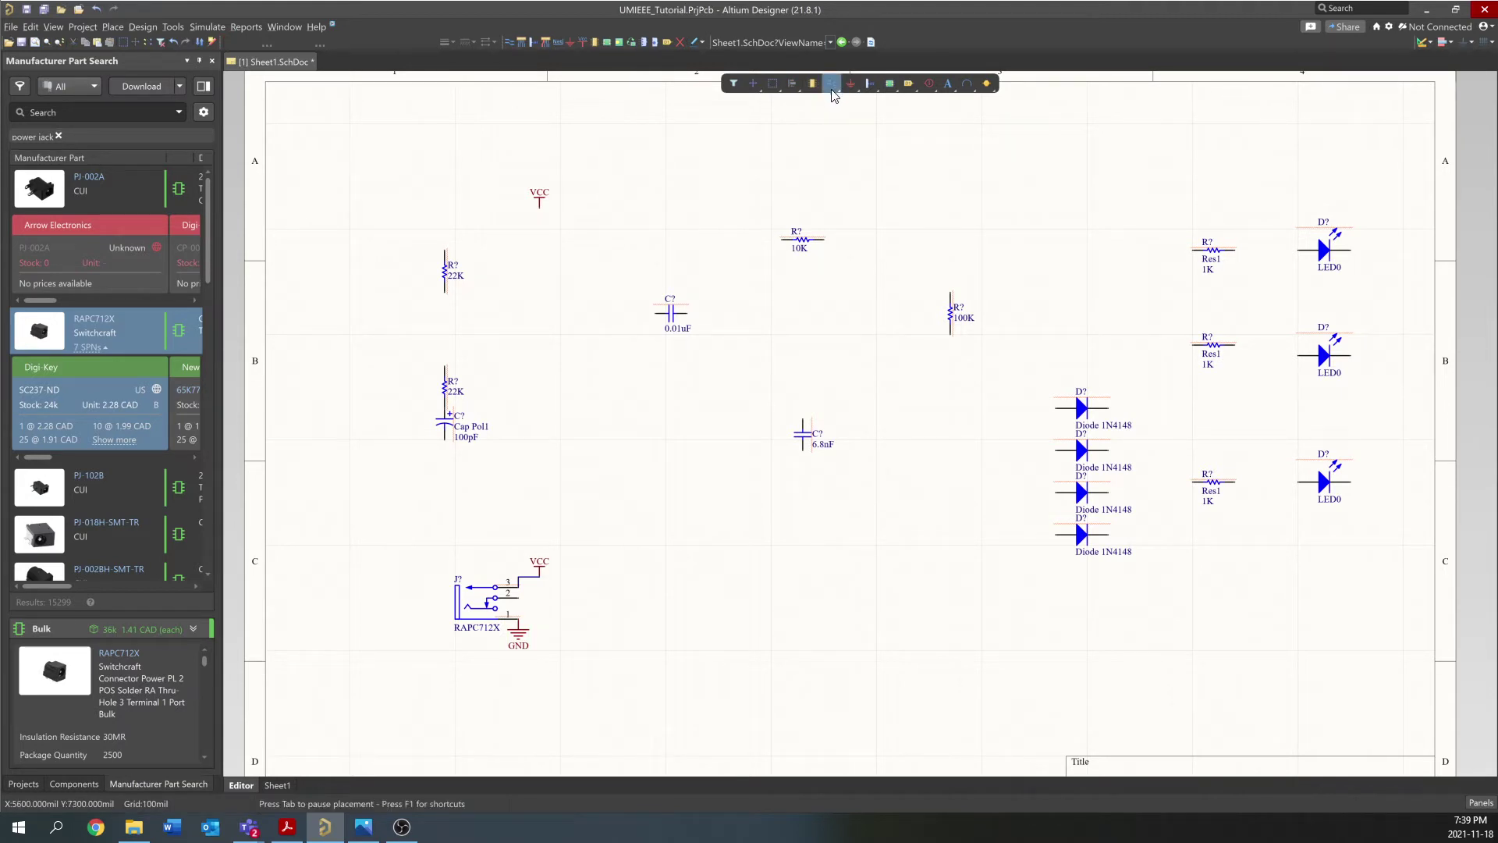
click(520, 597)
click(518, 621)
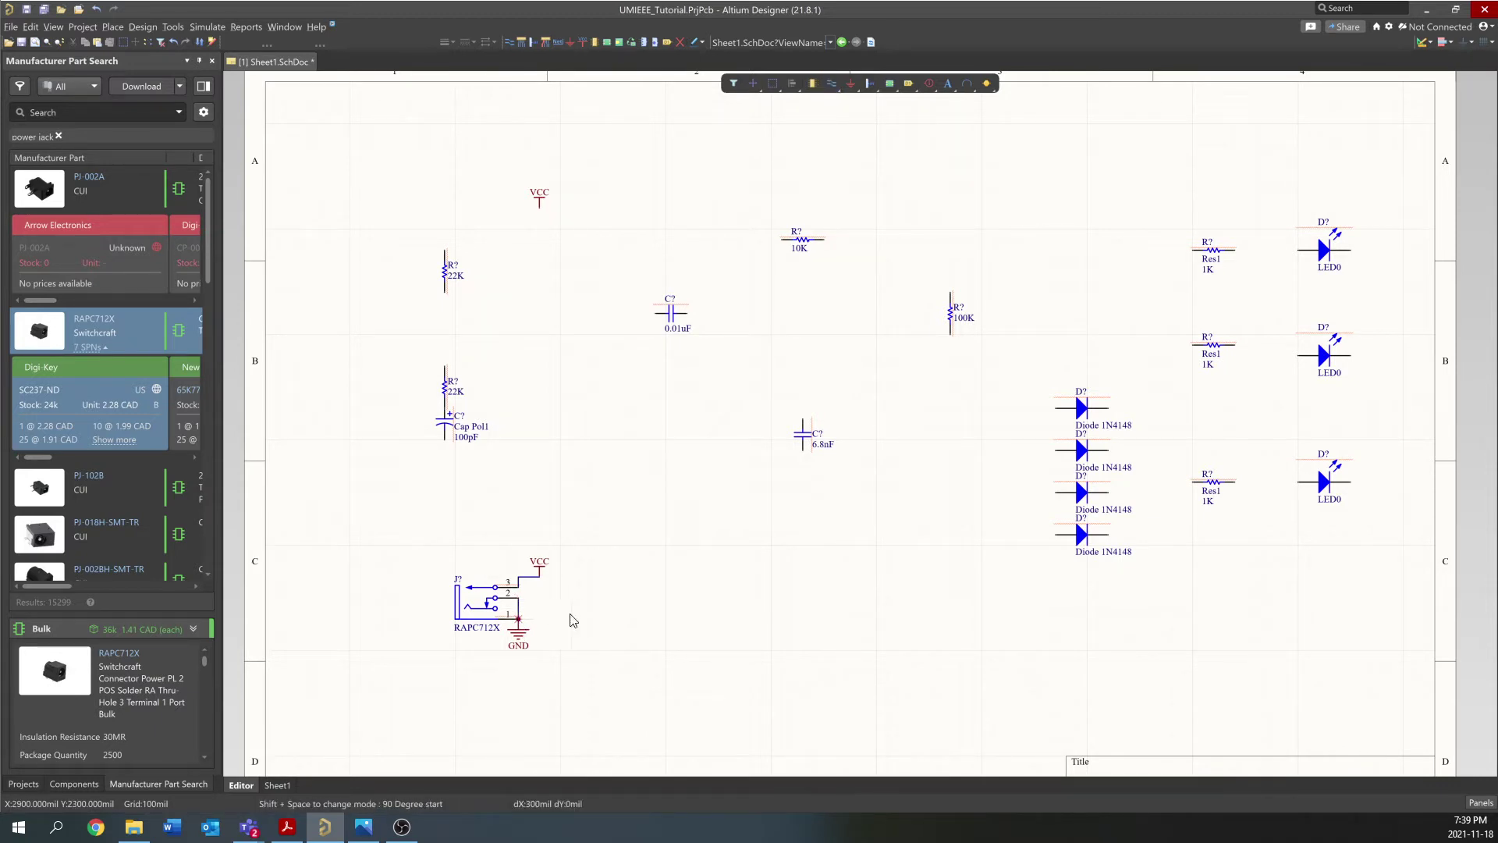
key(Escape)
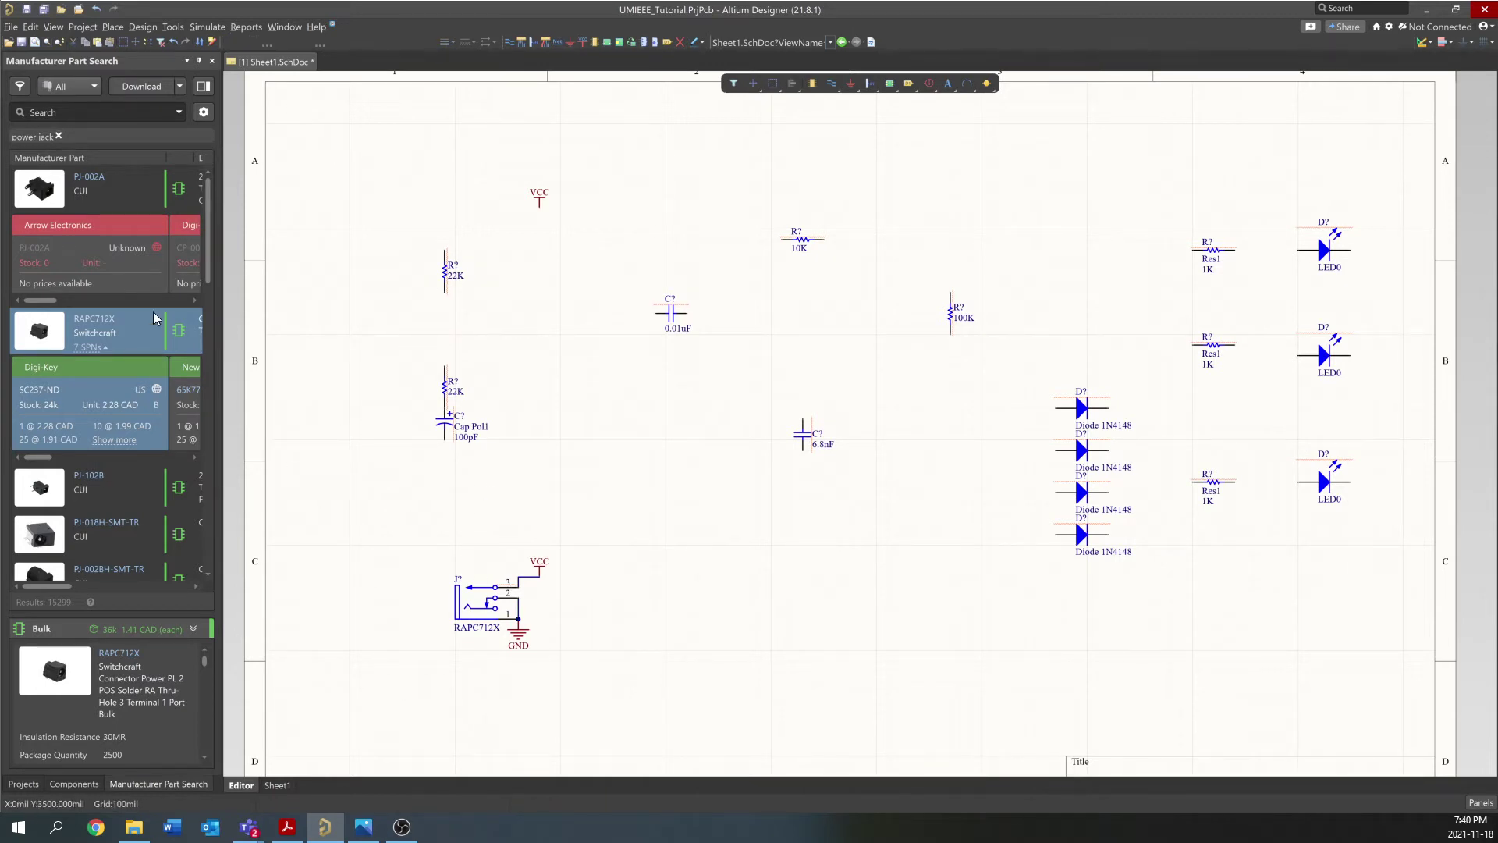
Search the manufacturer parts for NE555DR
click(81, 110)
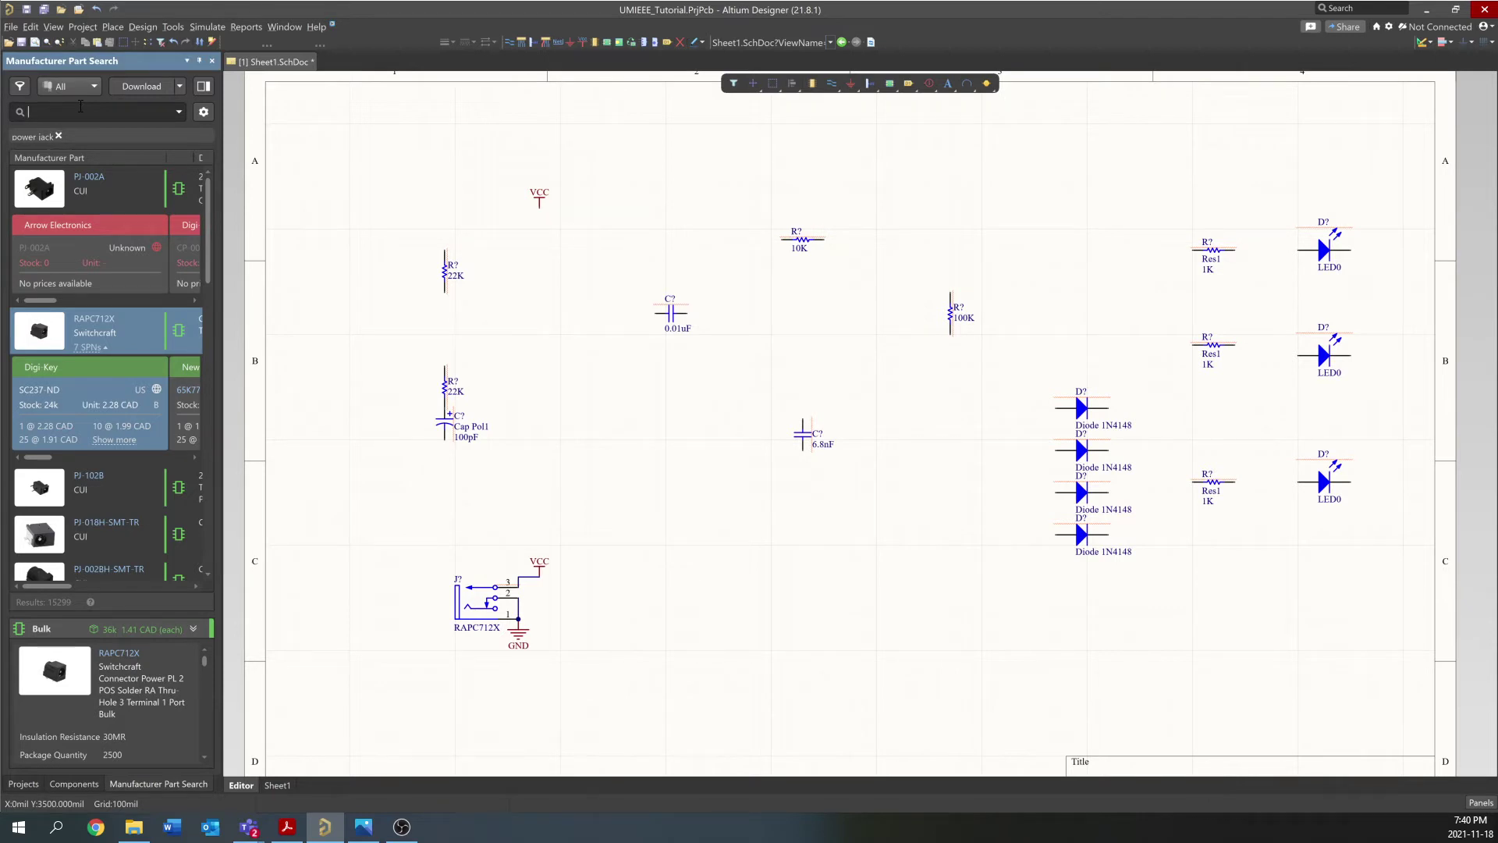
text(NE5)
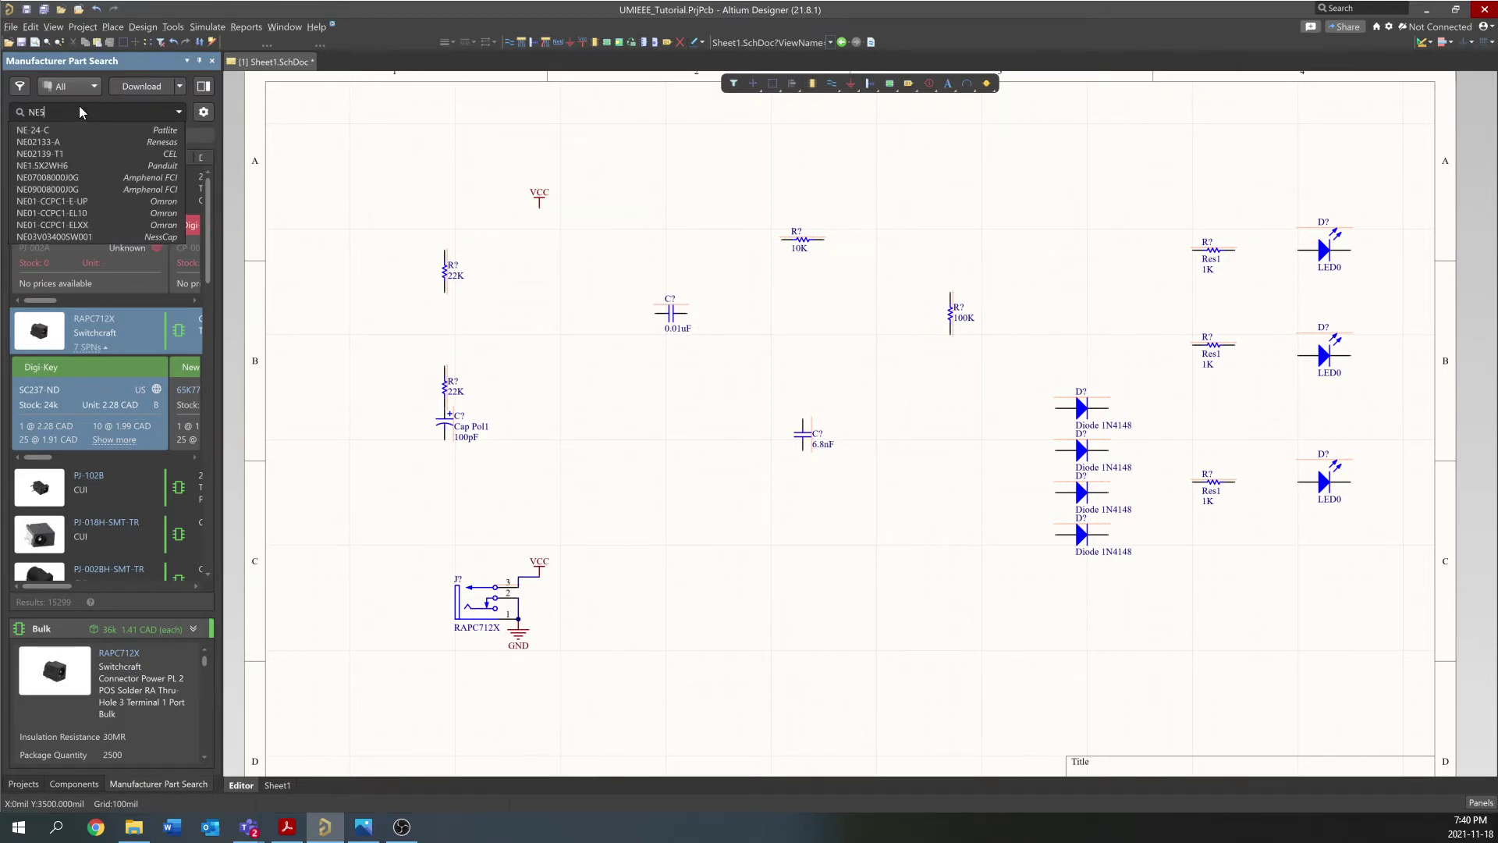
text(55DR)
key(Return)
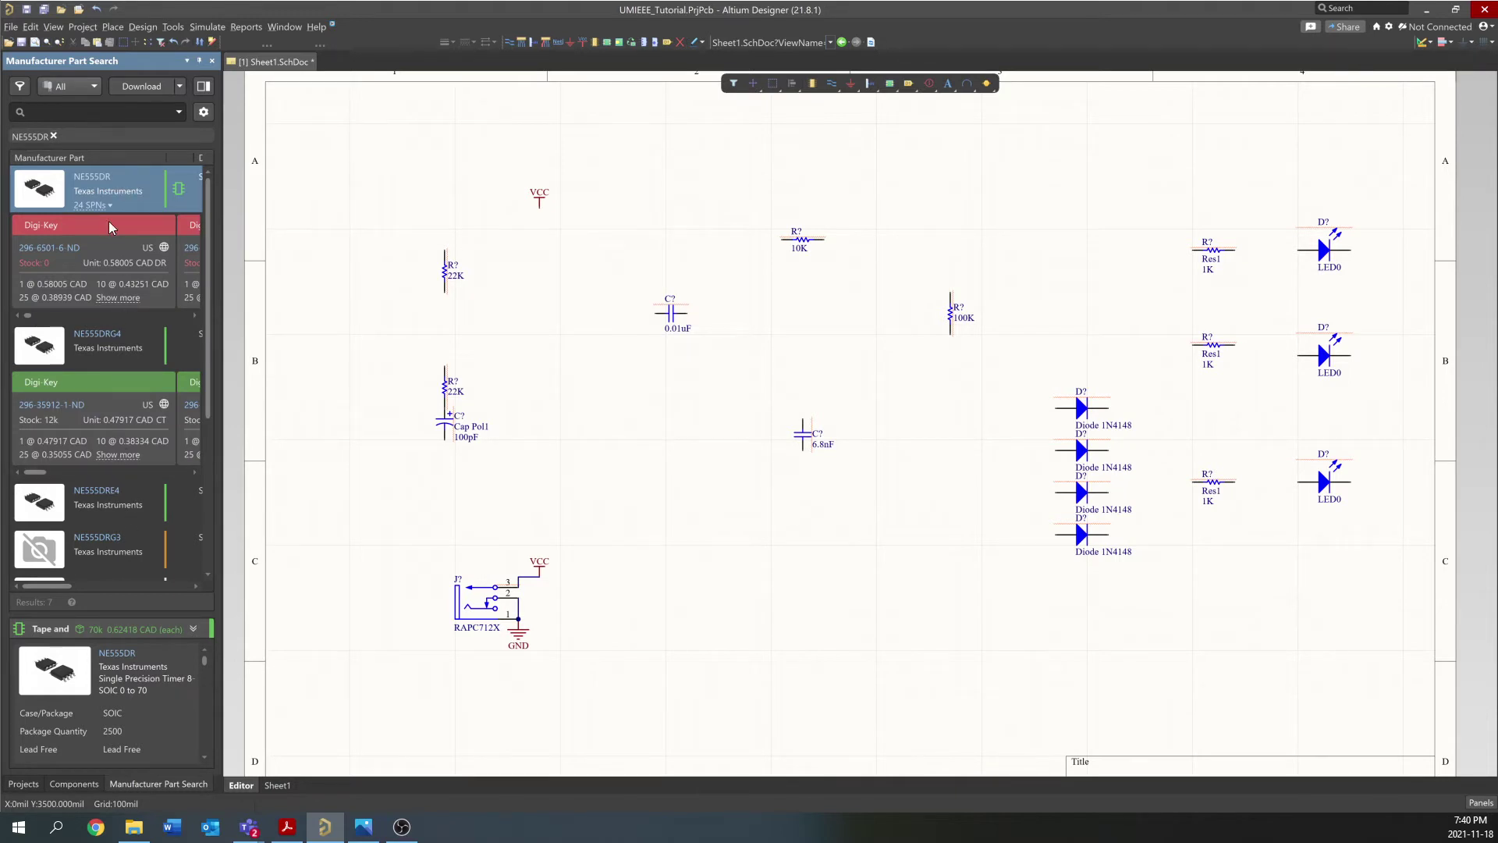
Place one Texas Instruments NE555DR timer between the 22K resistors and the 0.01uF capacitor
click(30, 316)
drag(31, 316, 64, 320)
click(180, 89)
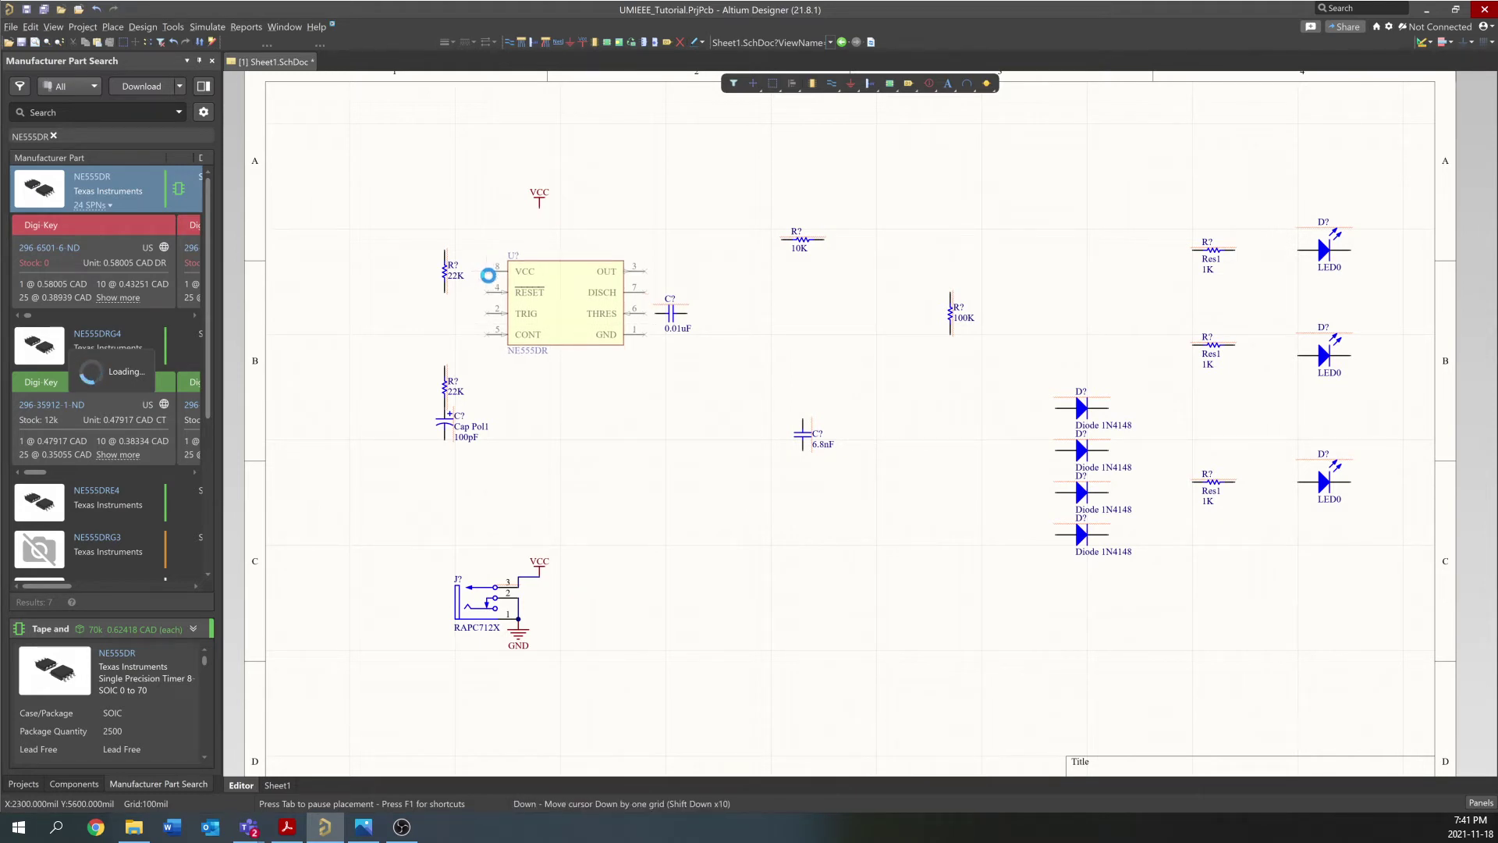
click(488, 275)
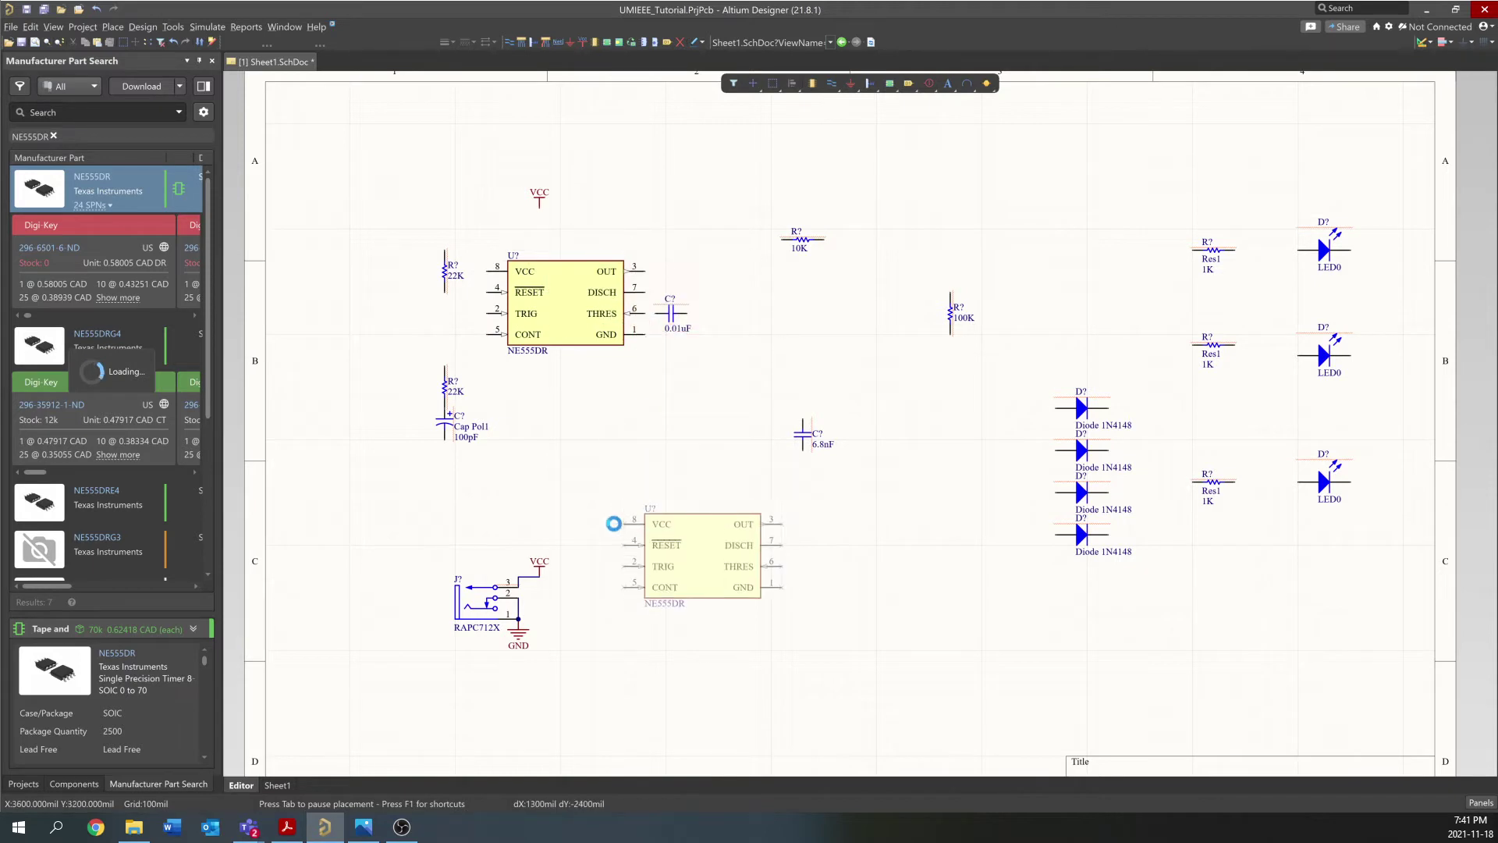
right_click(611, 515)
click(549, 326)
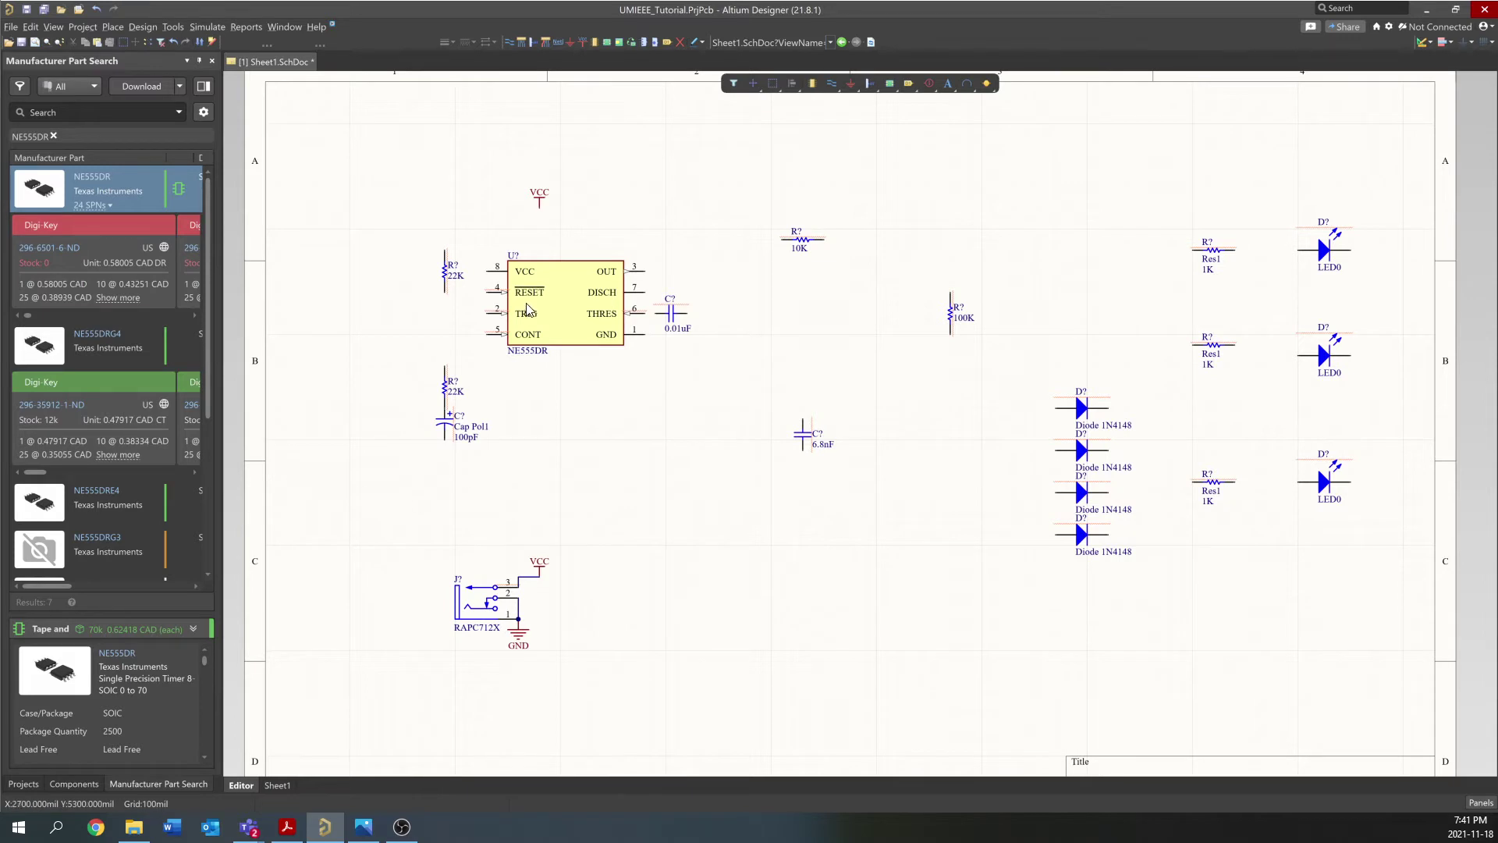
Add the Digi-Key supplier link and parameters of NE555DRG4 to the NE555DR, and move the supplier part number above its upper right corner
right_click(106, 385)
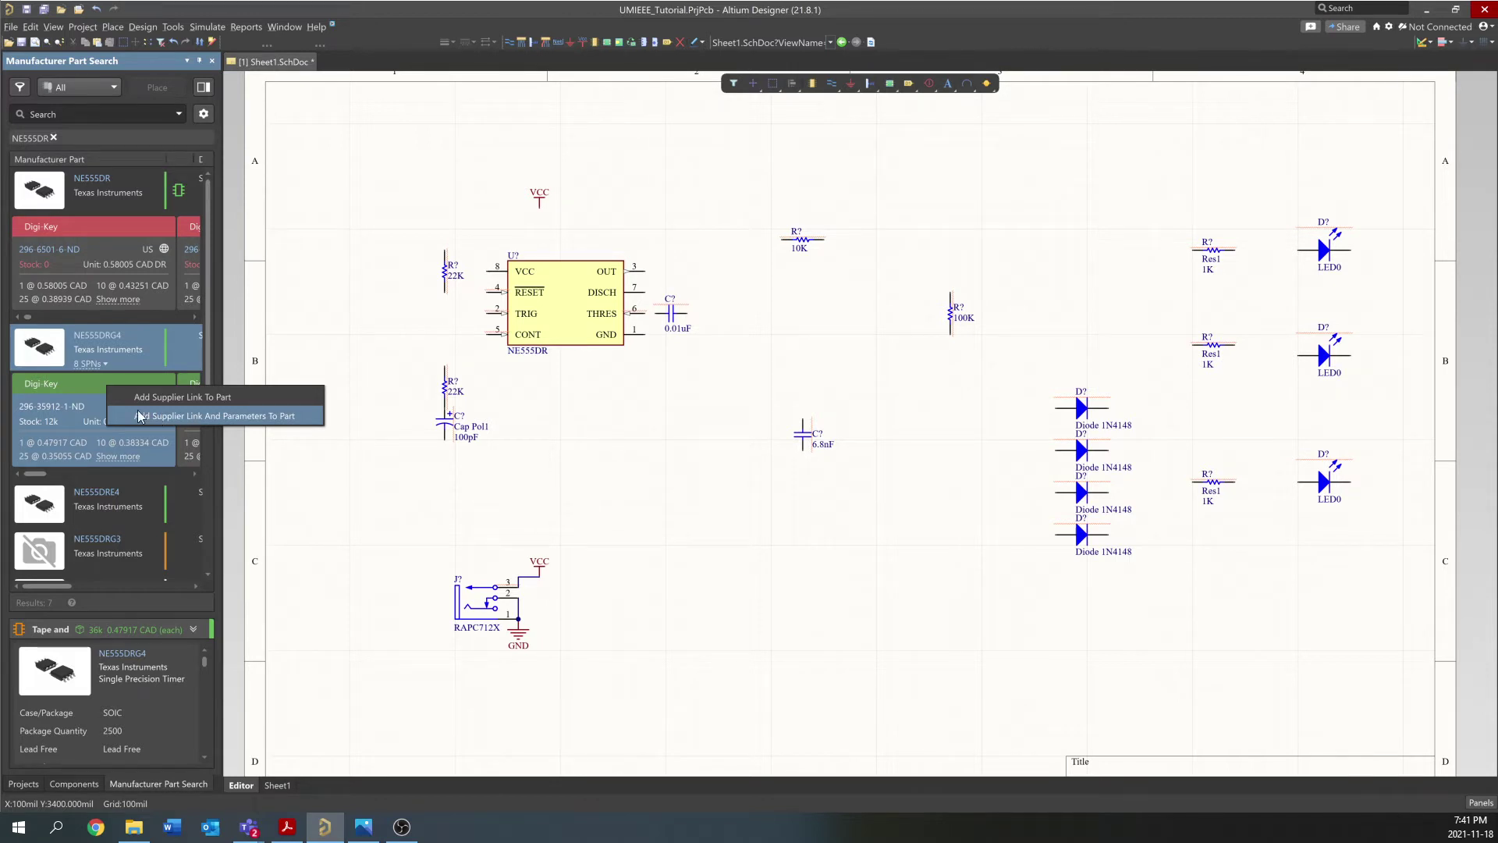
click(117, 383)
right_click(112, 381)
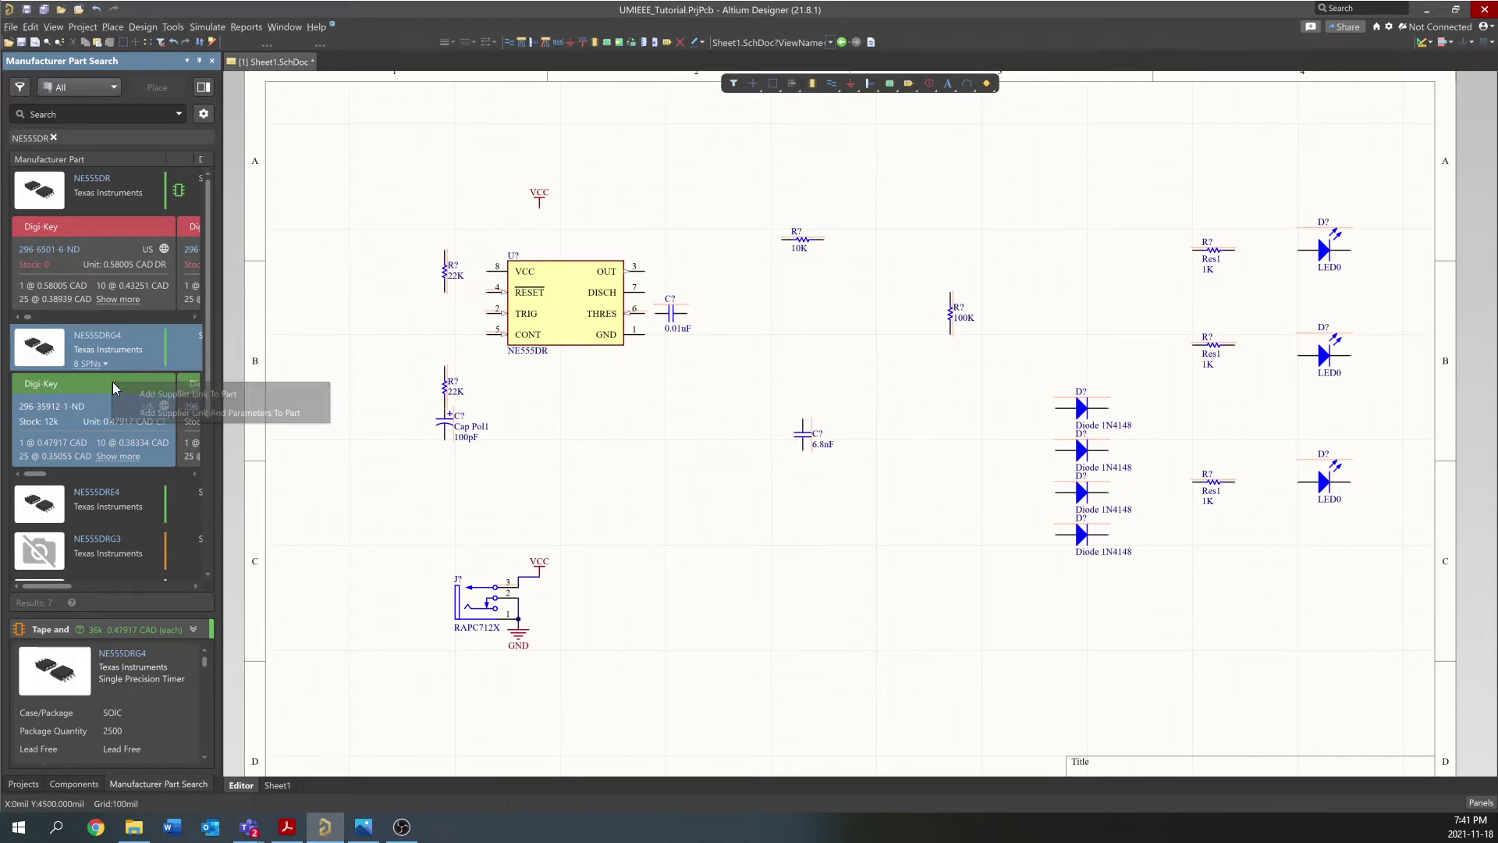
click(134, 411)
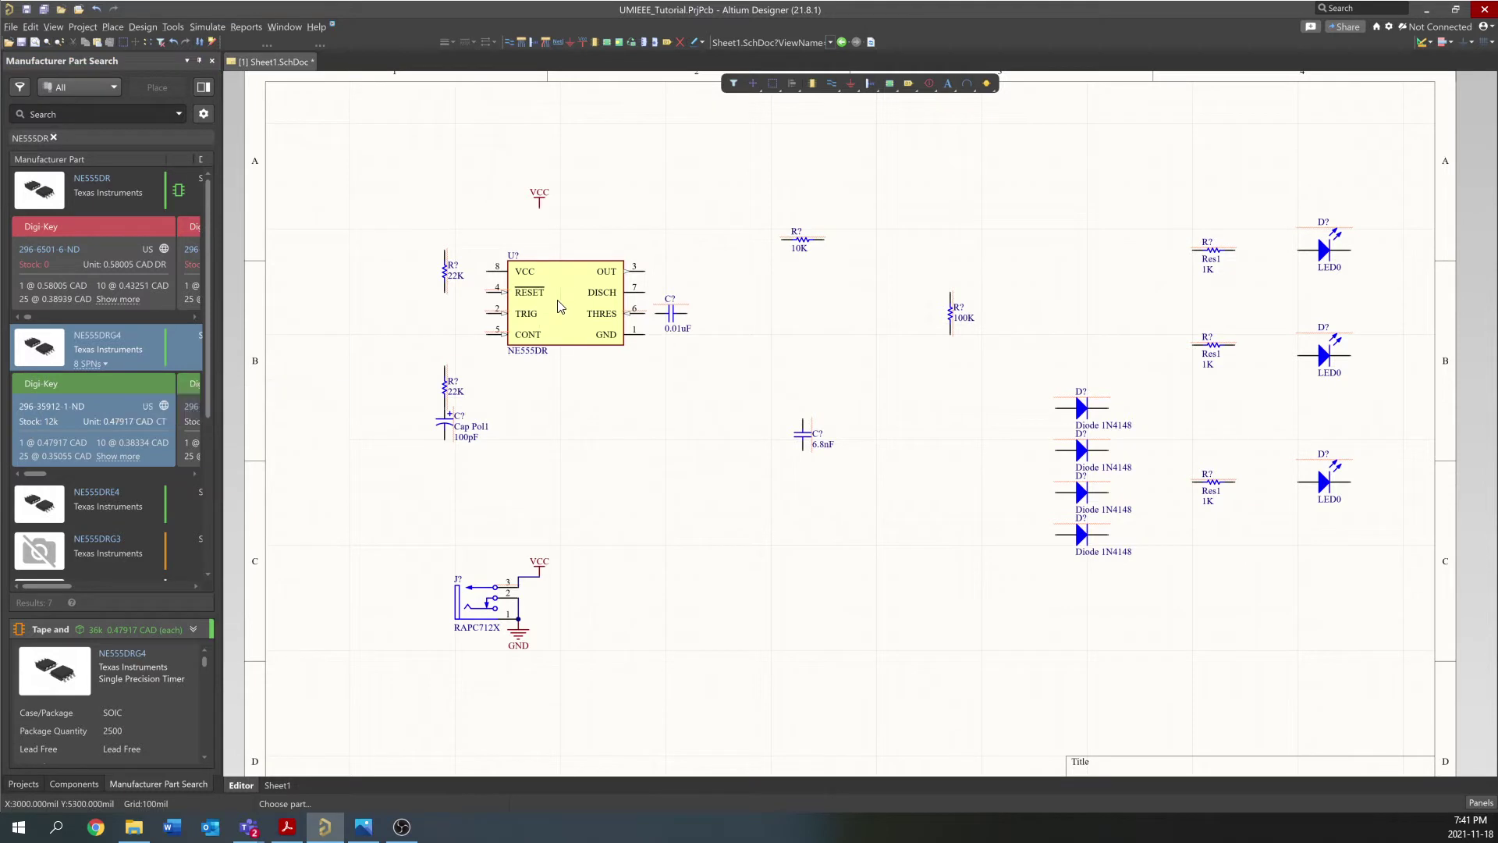
click(561, 304)
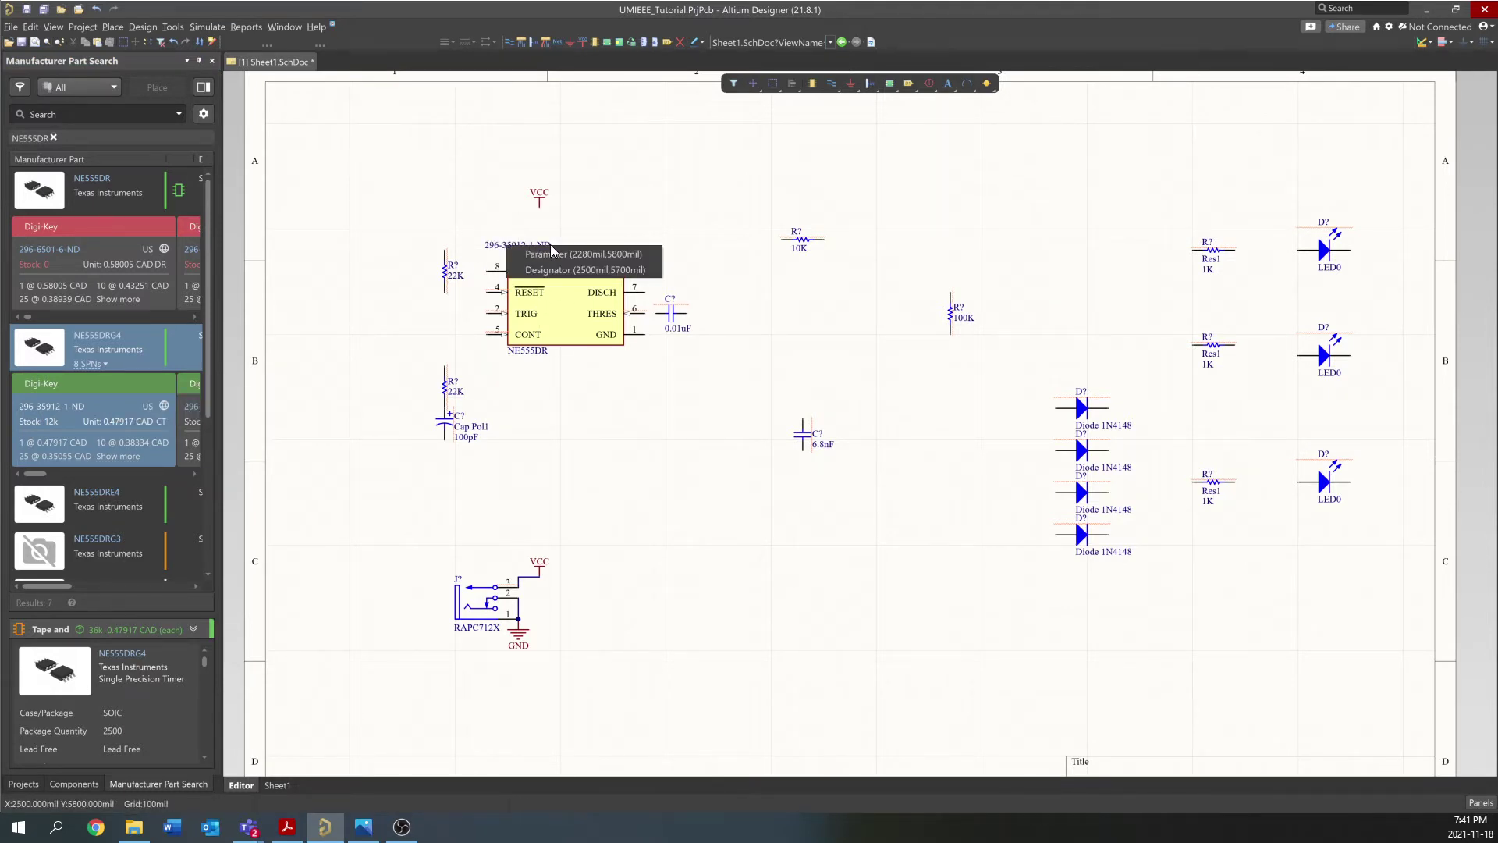
drag(521, 248, 599, 262)
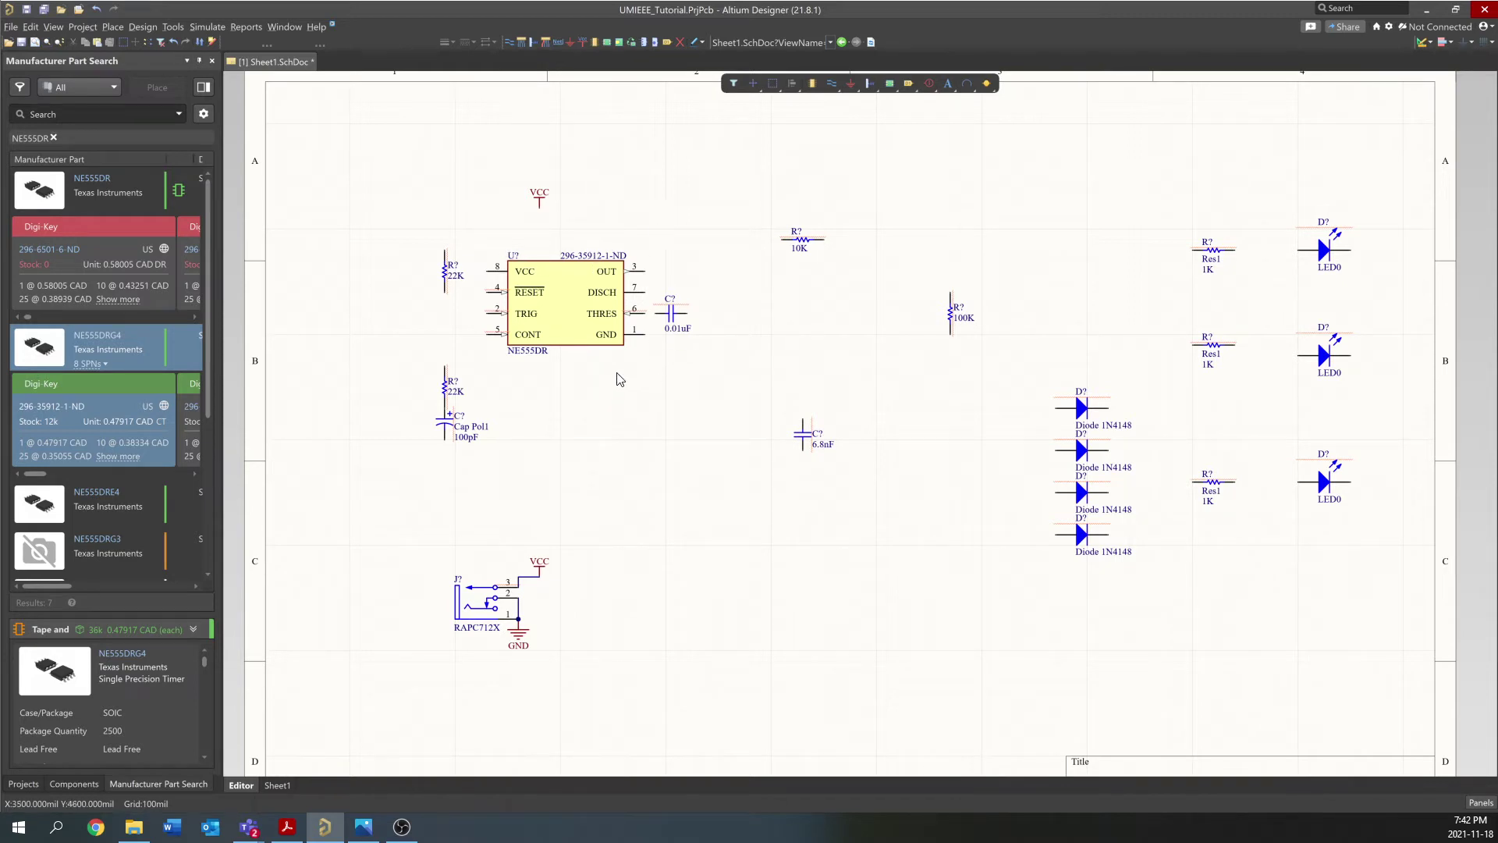
Search the manufacturer parts for CD4017be
click(63, 112)
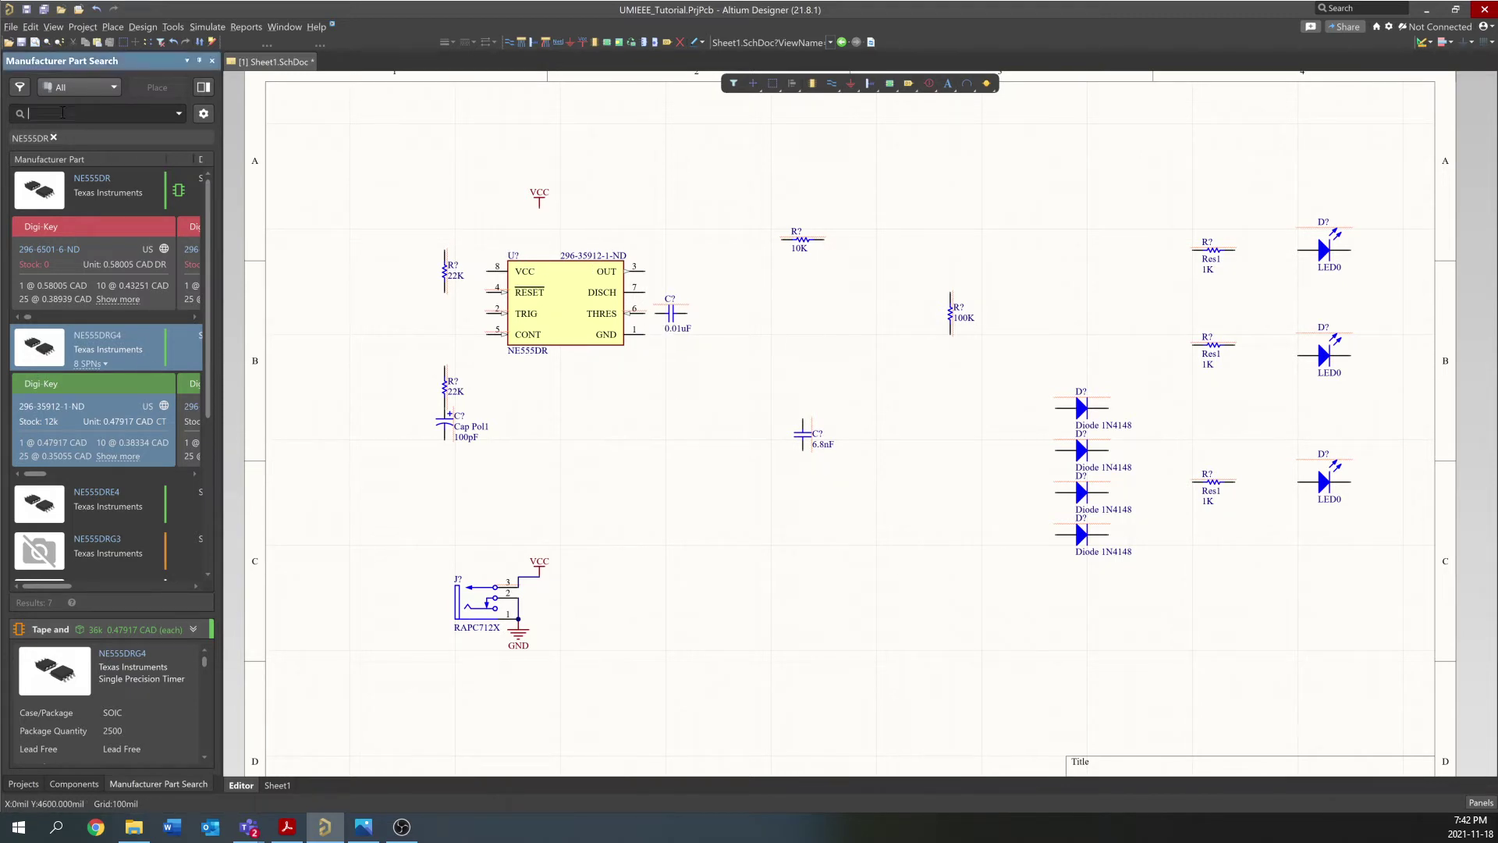
text(cD)
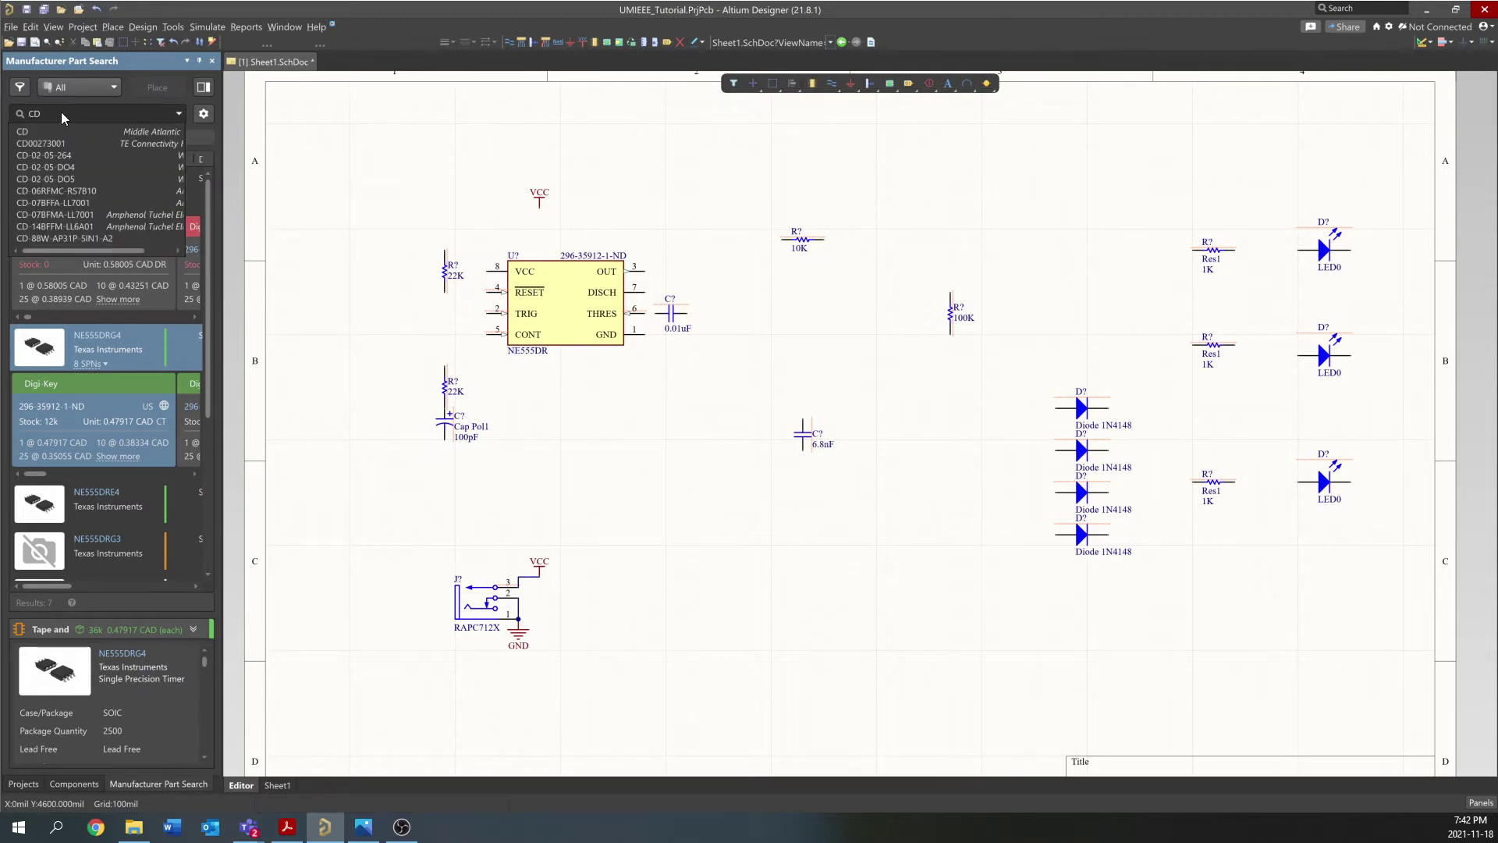
text(4017)
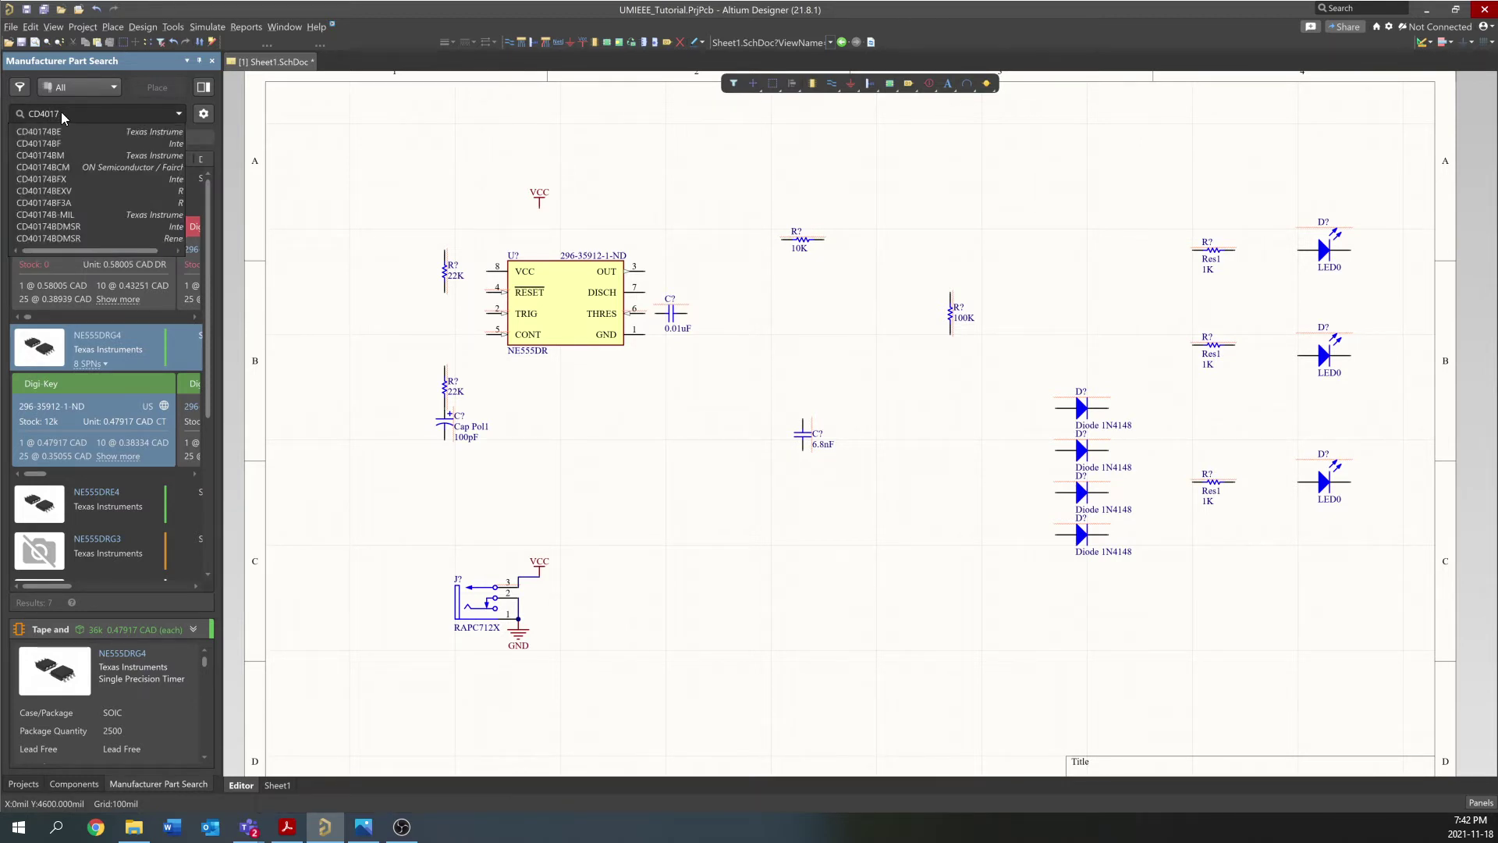
text(be)
key(Return)
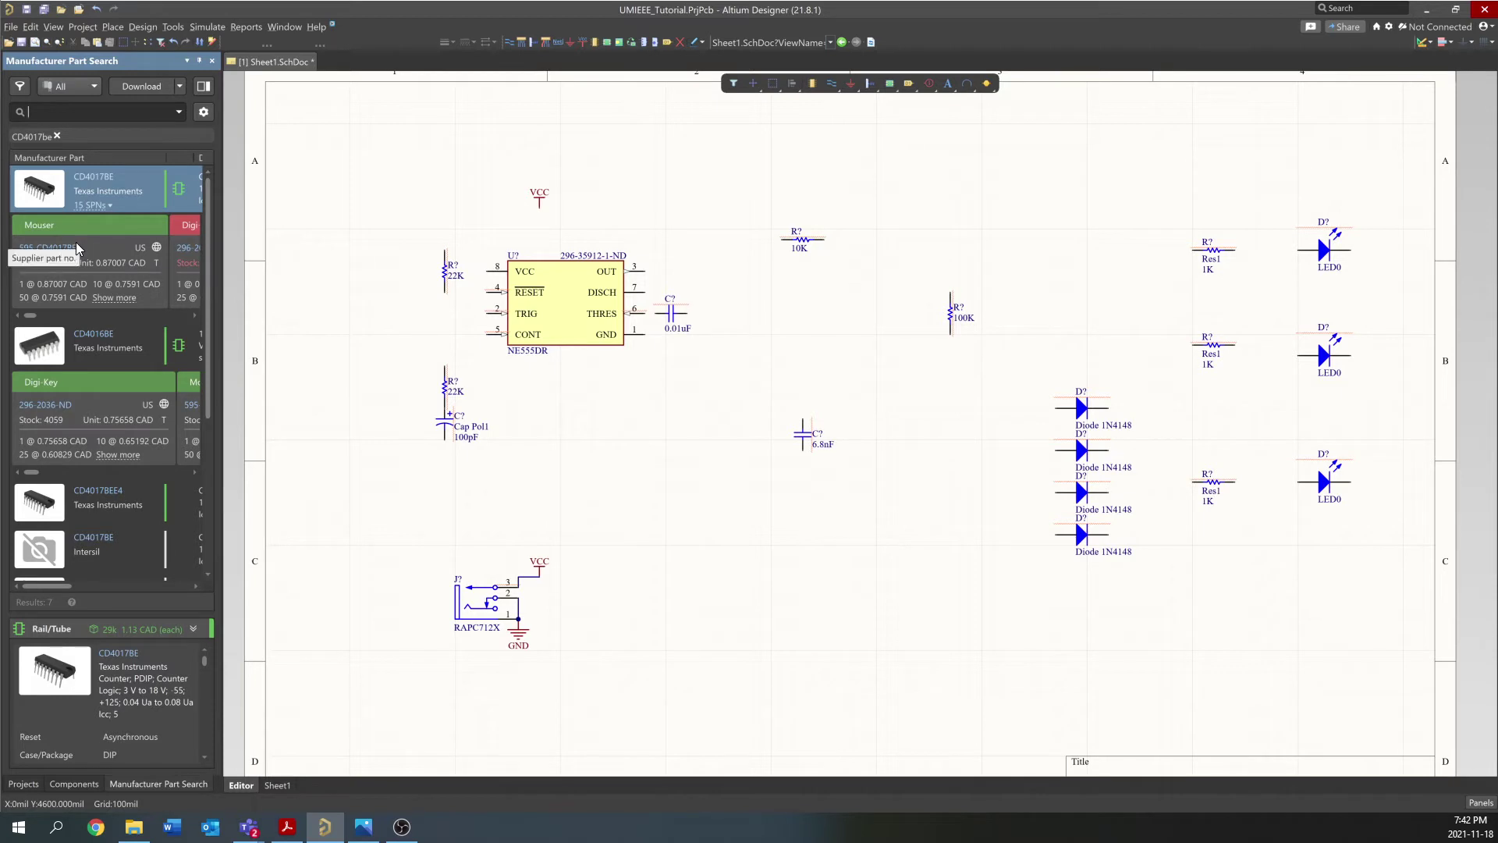
Place one Texas Instruments CD4017BE counter below the 100K resistor, just left of the four diodes
click(185, 84)
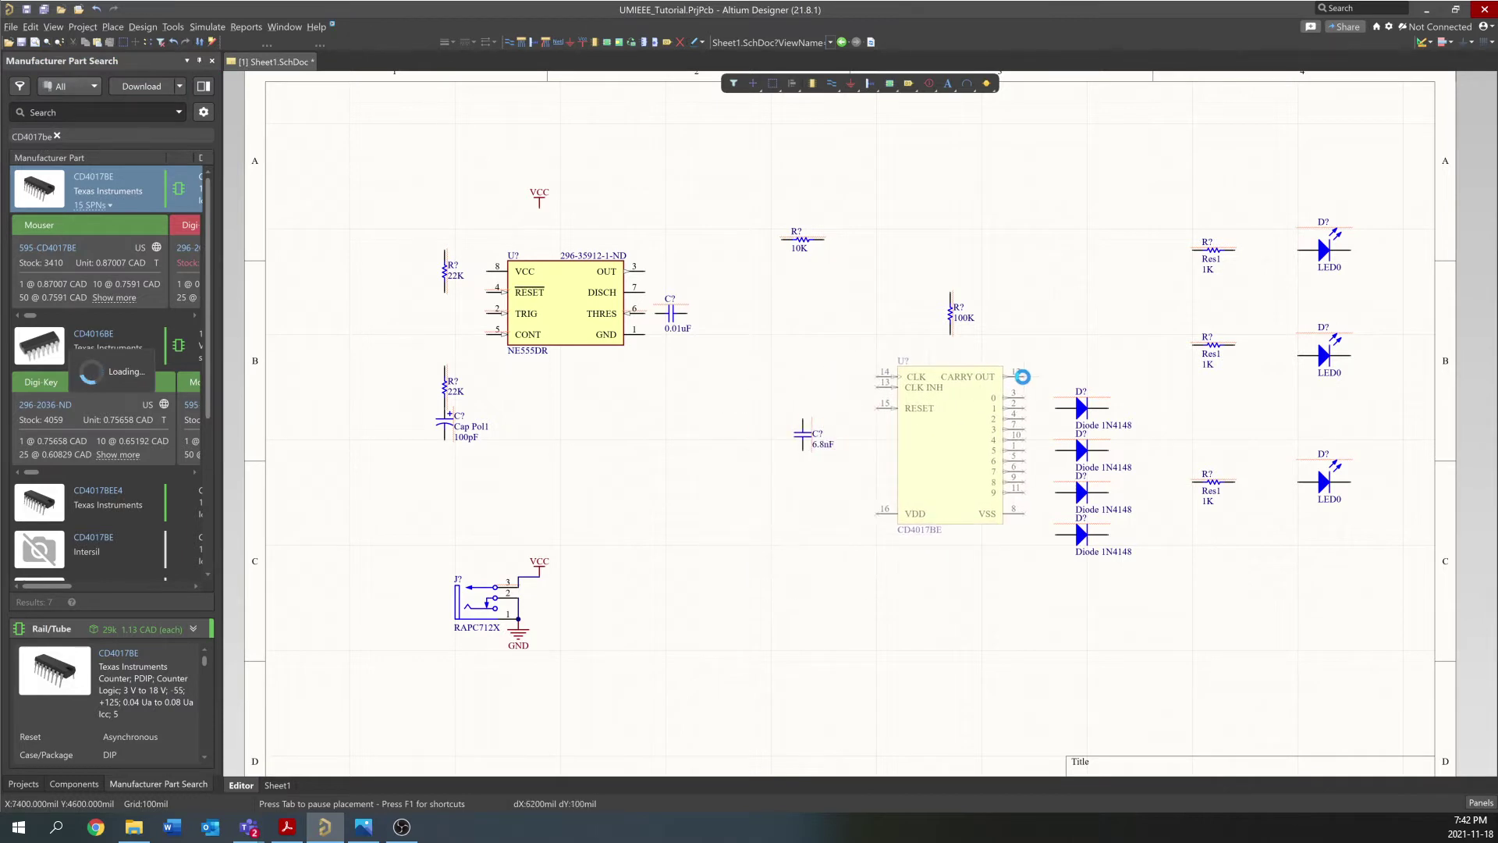
click(1022, 377)
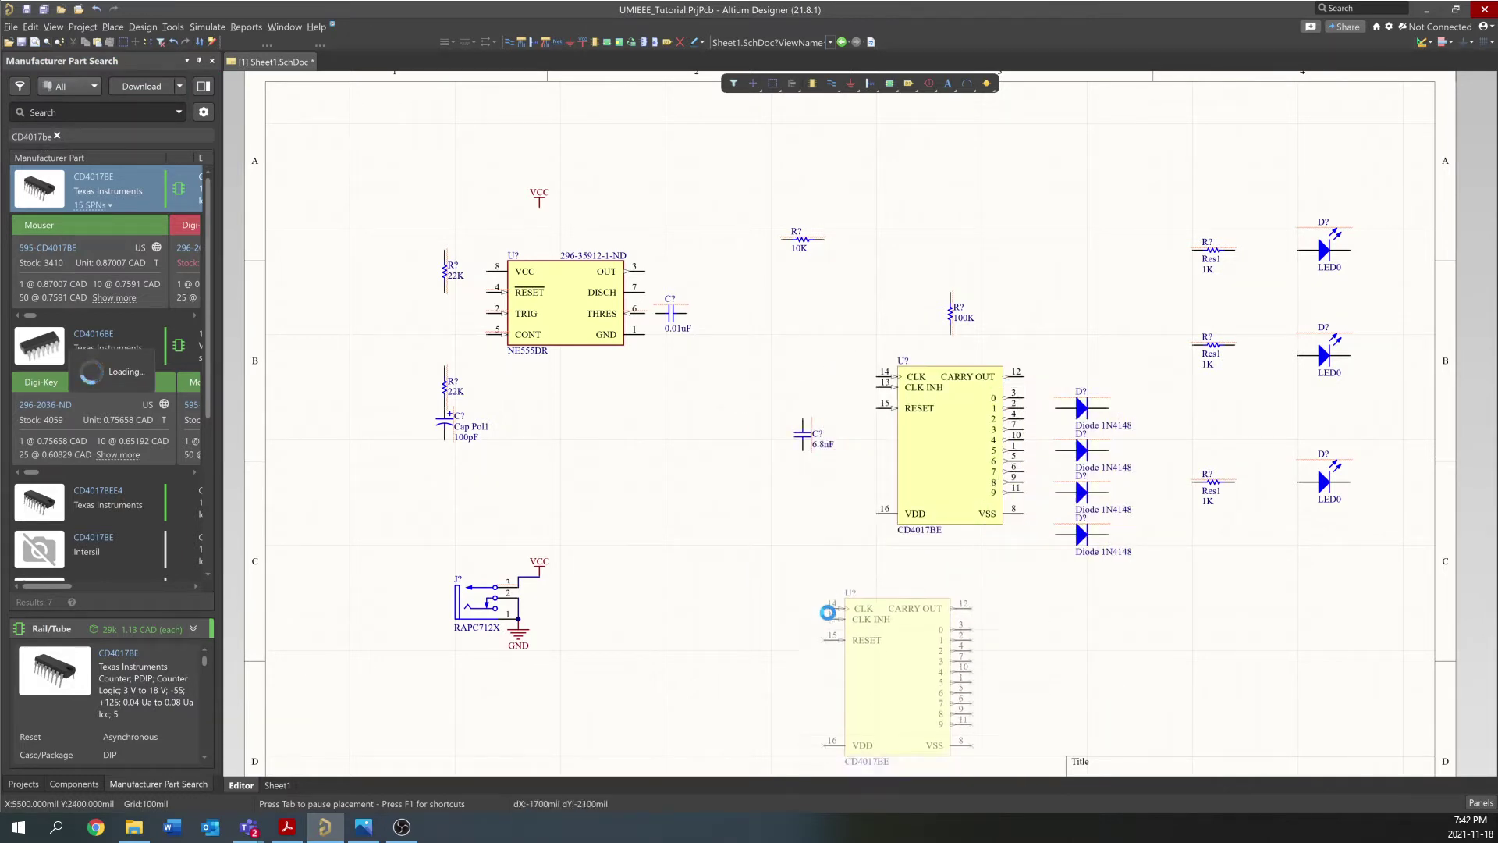
right_click(826, 612)
Add the Mouser supplier link and parameters to the CD4017BE and move its supplier part number just above the chip, beside the designator
right_click(83, 228)
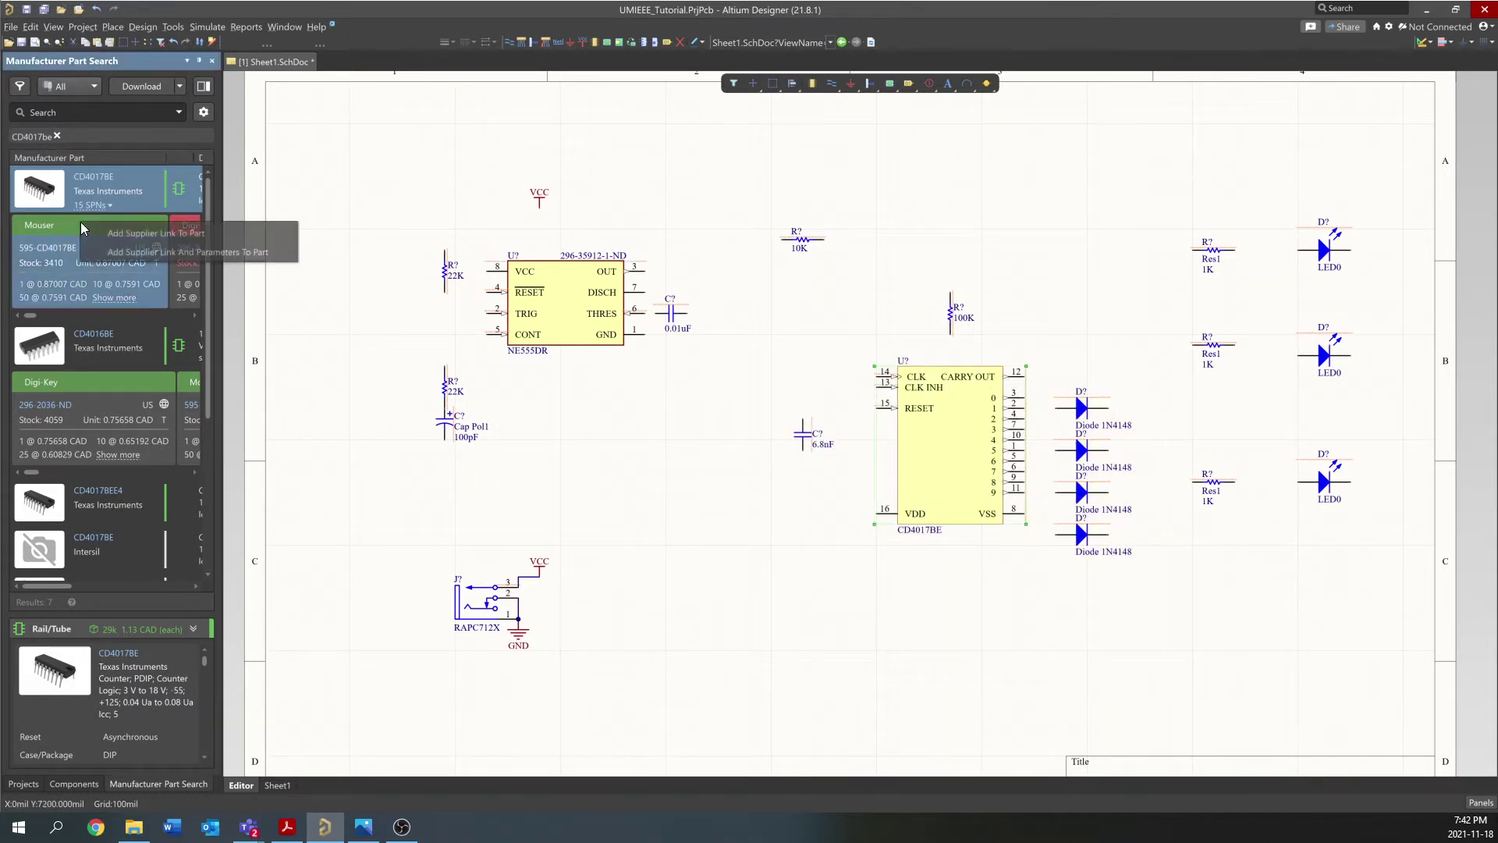
click(125, 251)
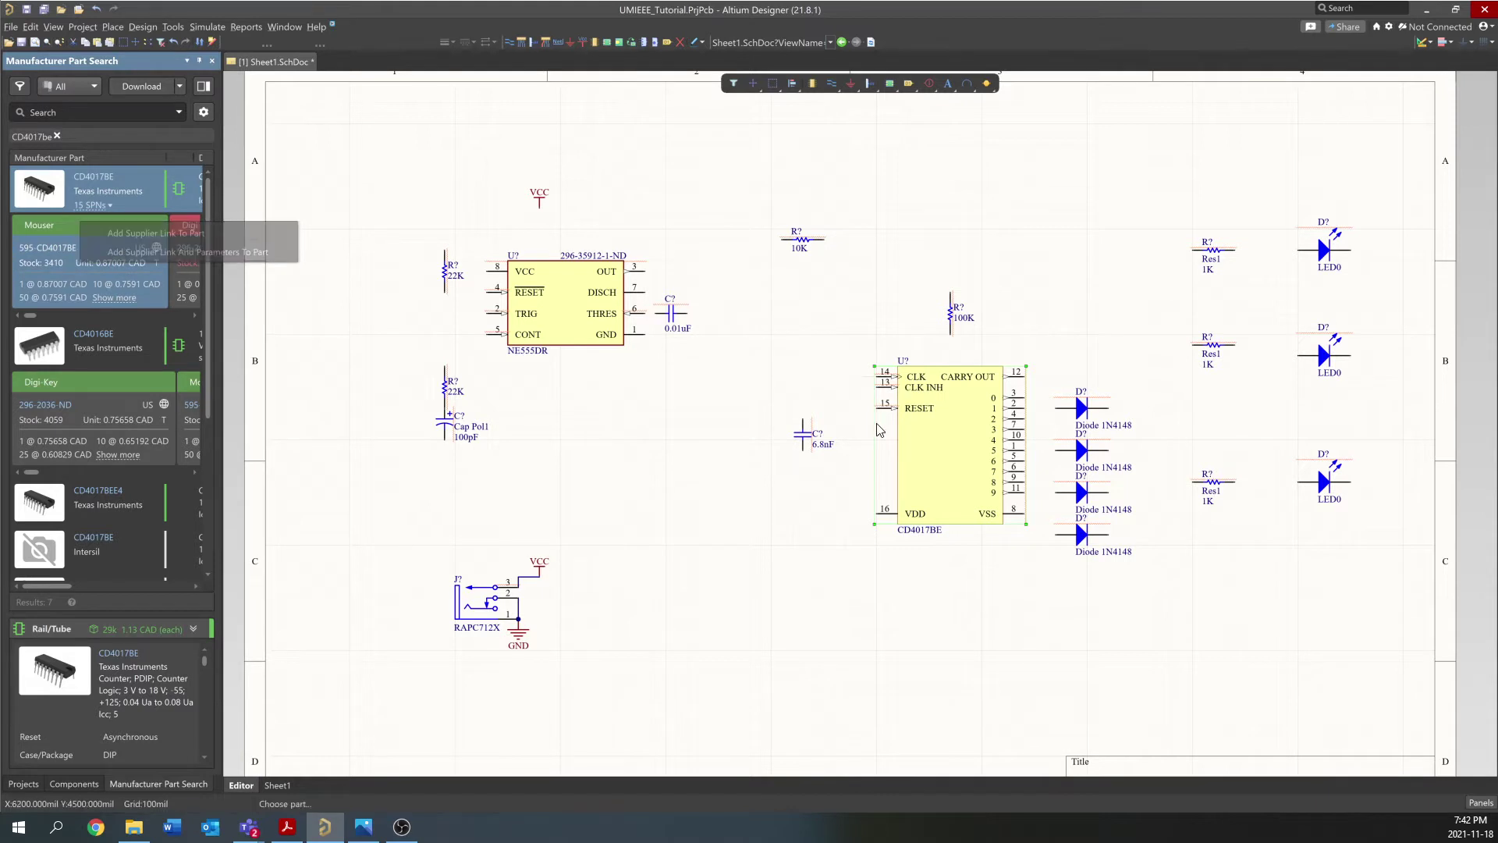
click(947, 445)
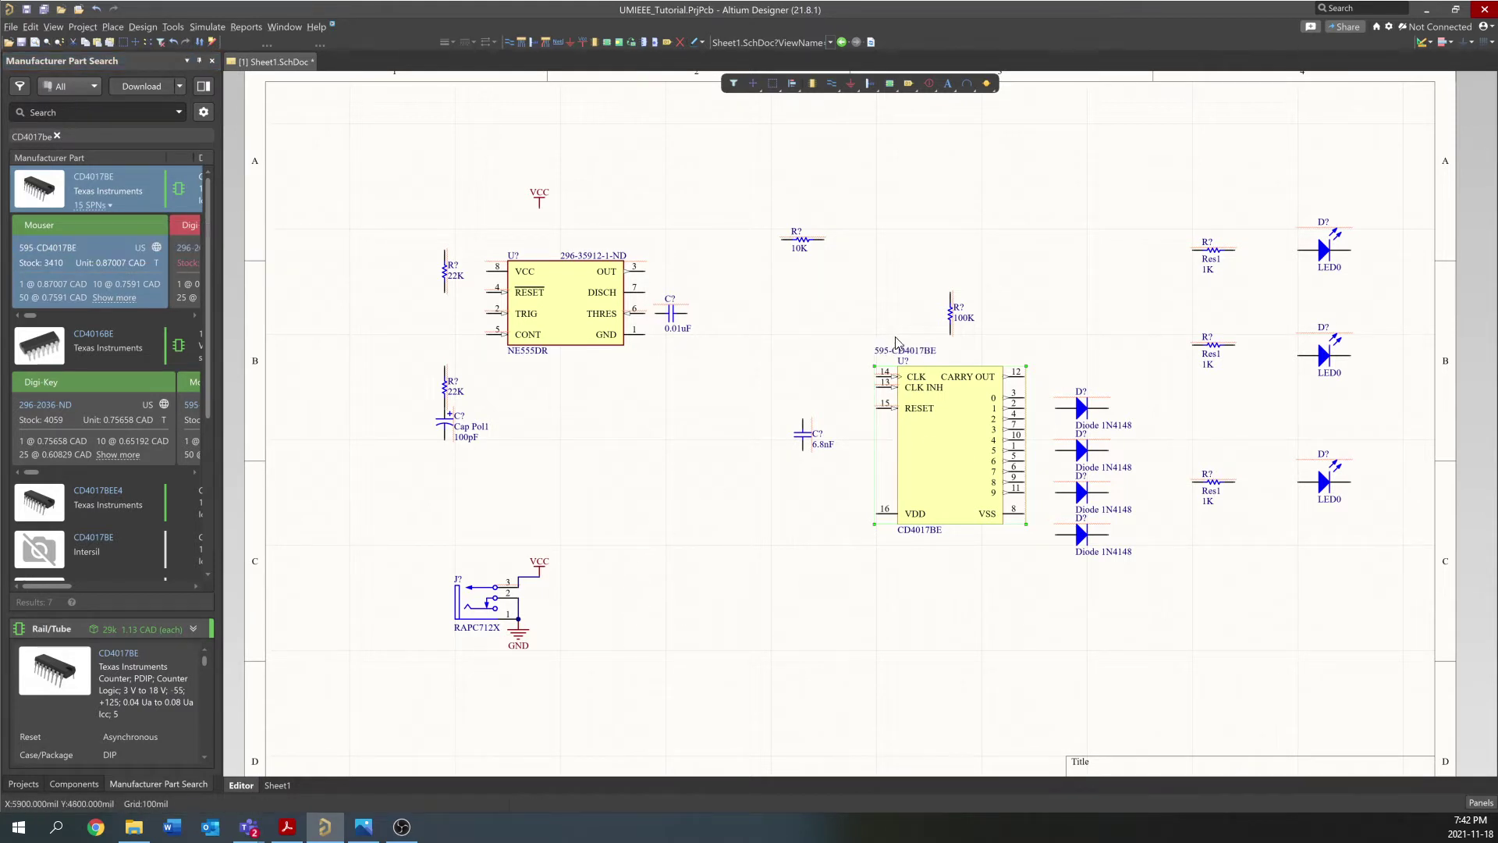
drag(923, 350, 987, 361)
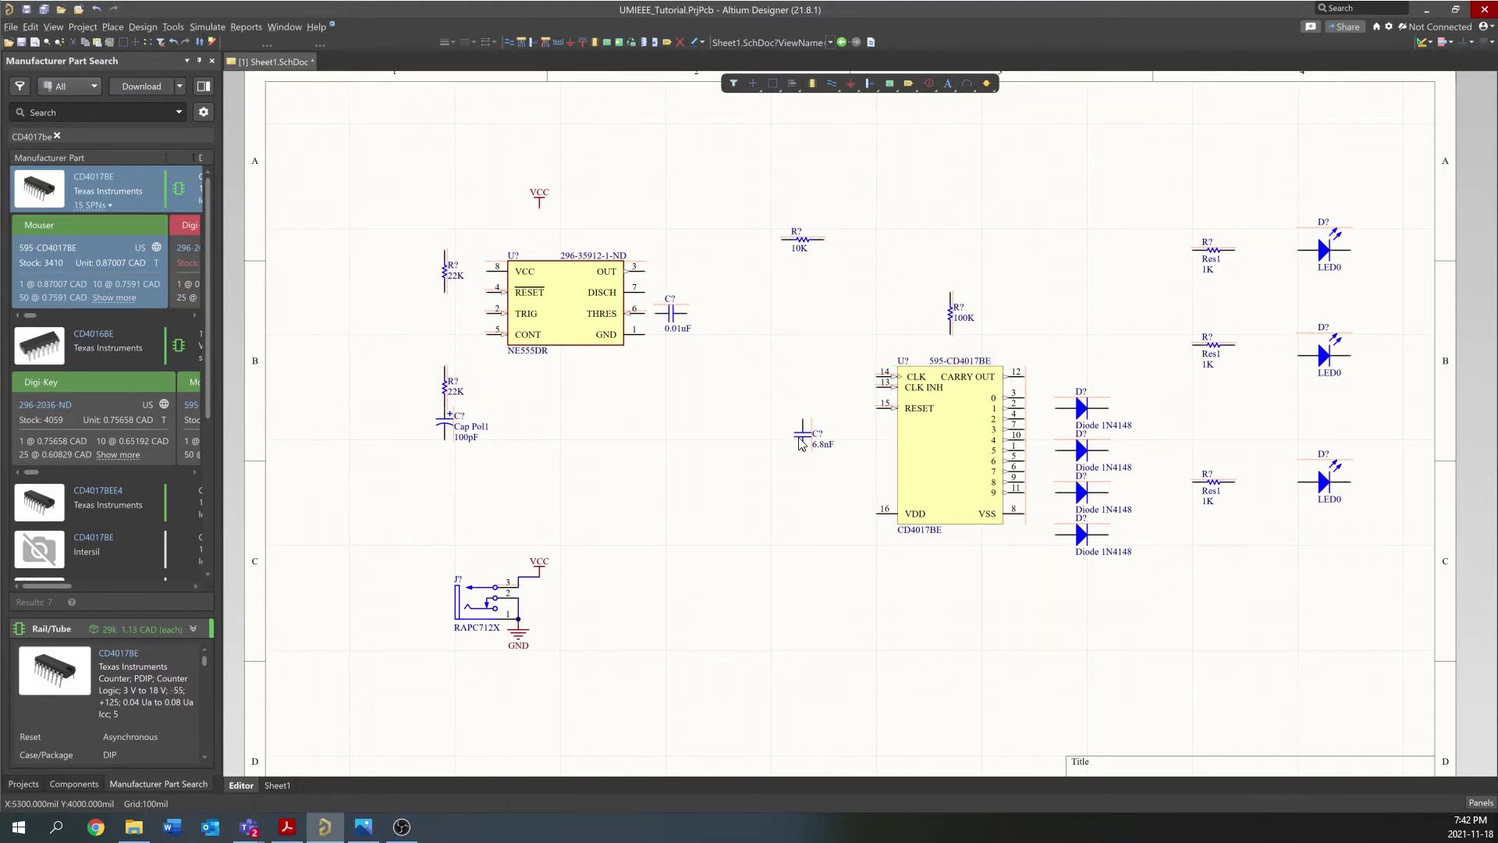
Move the 6.8nF capacitor and 100K resistor clear of the CD4017BE, then raise the CD4017BE and NE555DR so CLK and OUT align with the 10K resistor
drag(802, 444, 697, 591)
drag(951, 314, 687, 440)
drag(953, 449, 1034, 309)
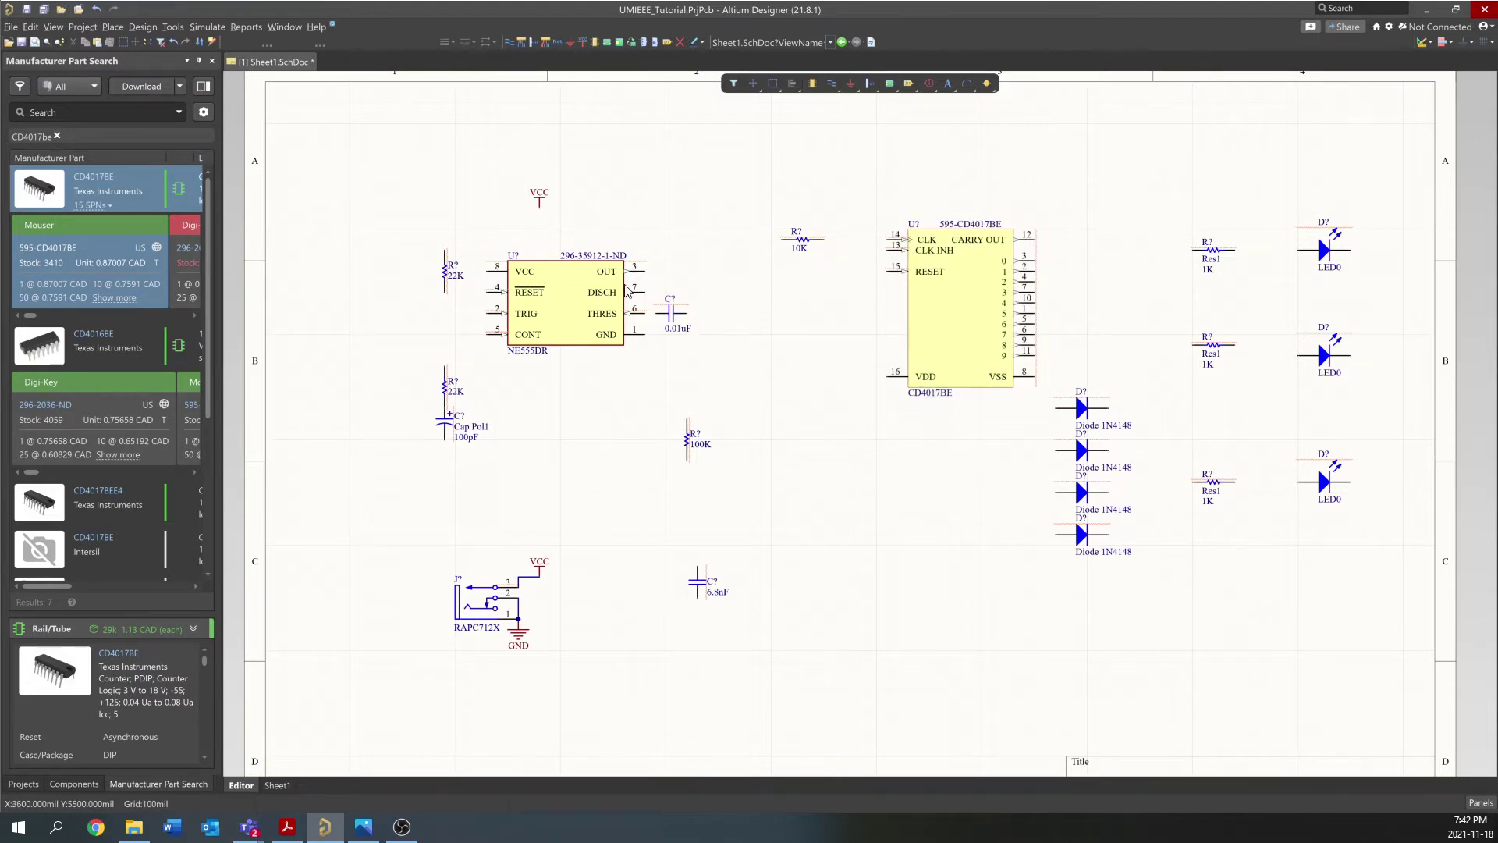
drag(489, 314, 488, 291)
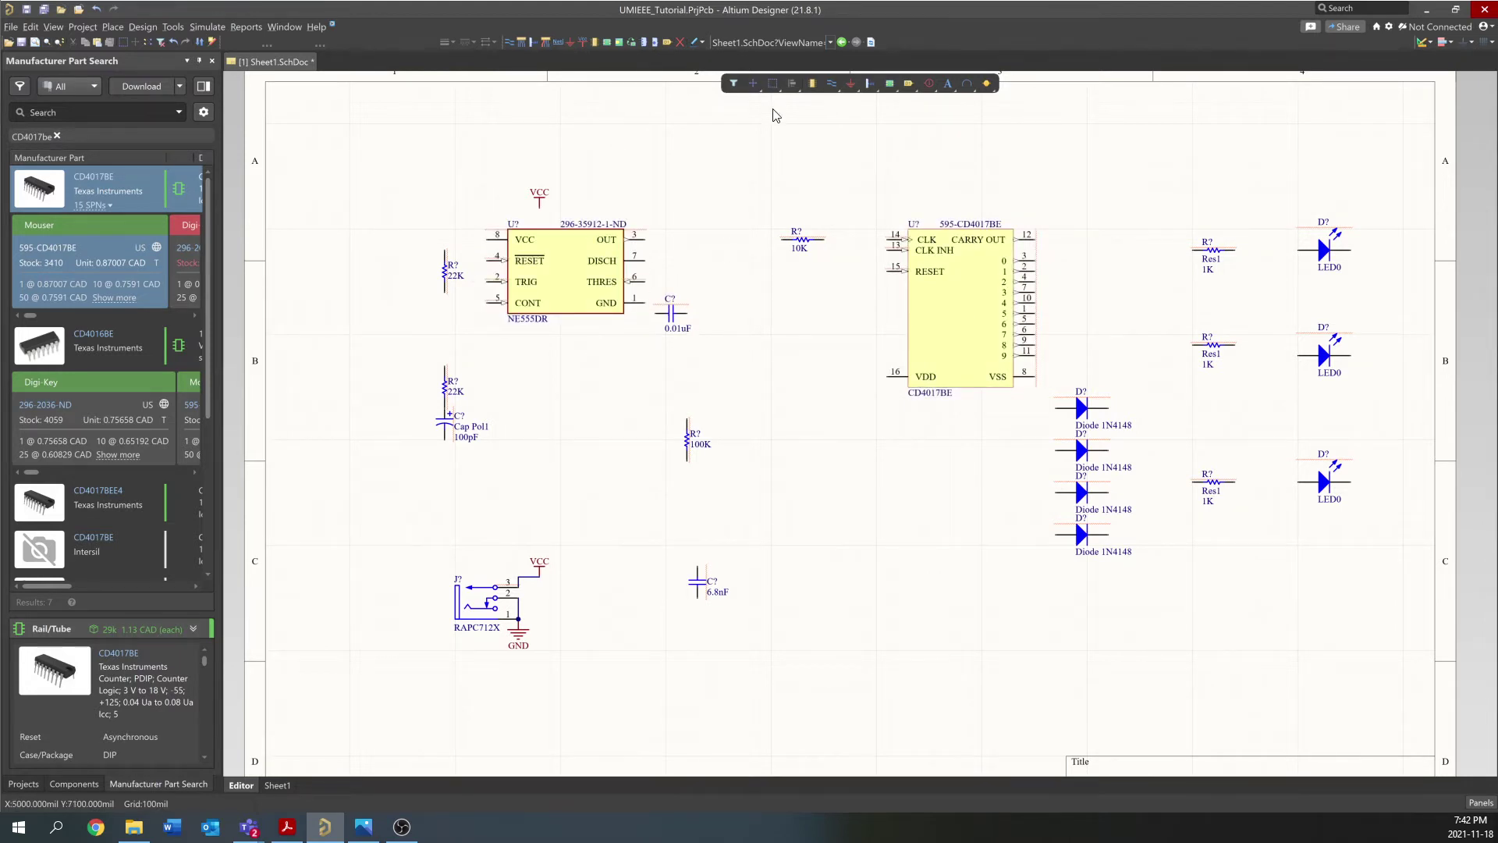
Wire the NE555DR's OUT pin through the 10K resistor to the CD4017BE's CLK pin 14
click(831, 82)
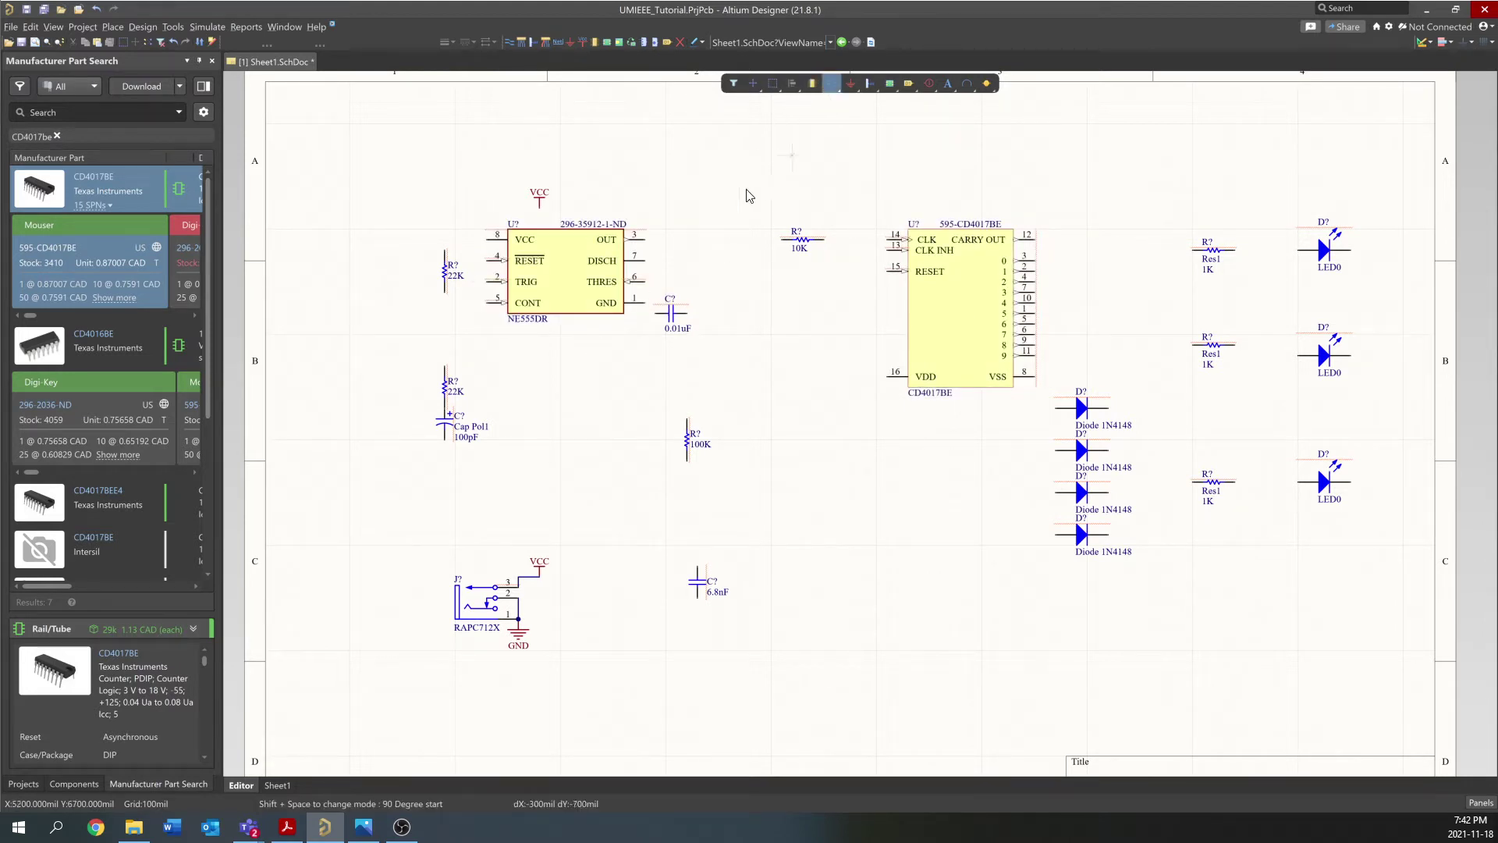
click(644, 241)
click(783, 239)
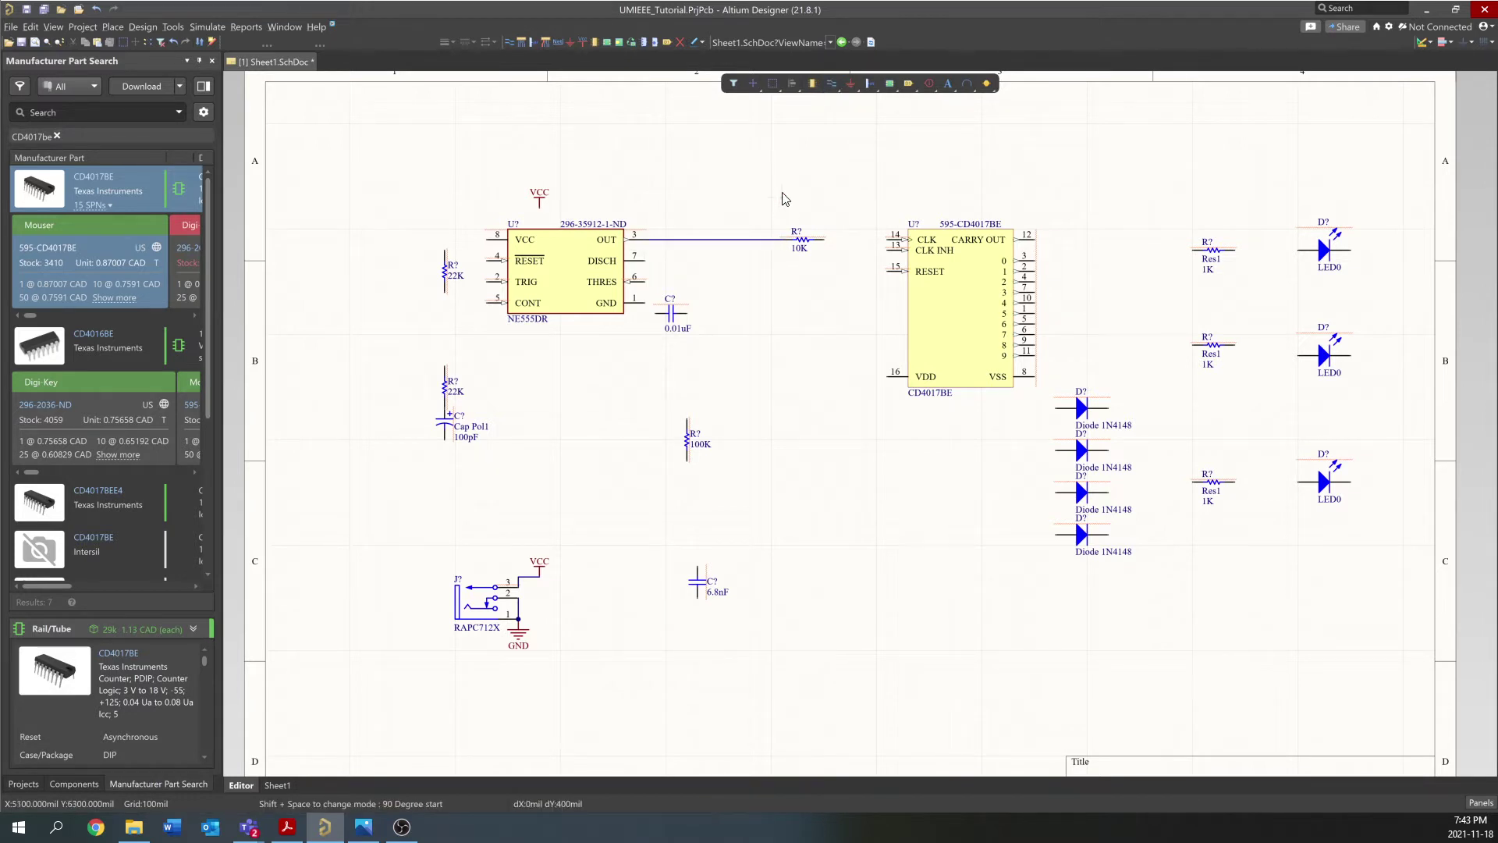
click(827, 240)
click(889, 239)
Wire the CD4017BE's CARRY OUT pin 12 through the uppermost 1K resistor to the uppermost LED
click(1033, 239)
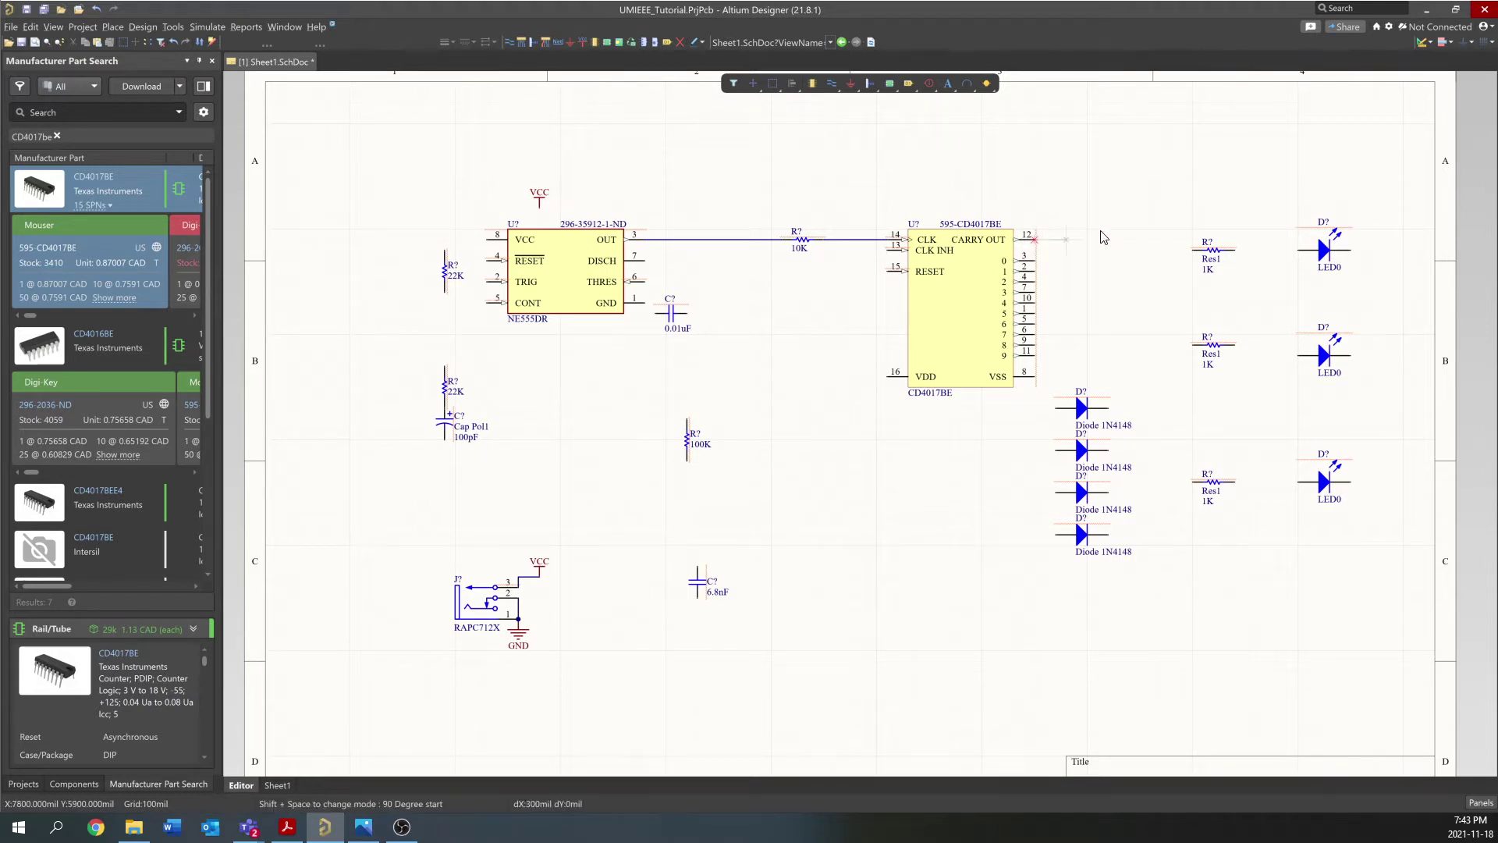
click(1151, 239)
click(1194, 249)
click(1235, 249)
click(1297, 251)
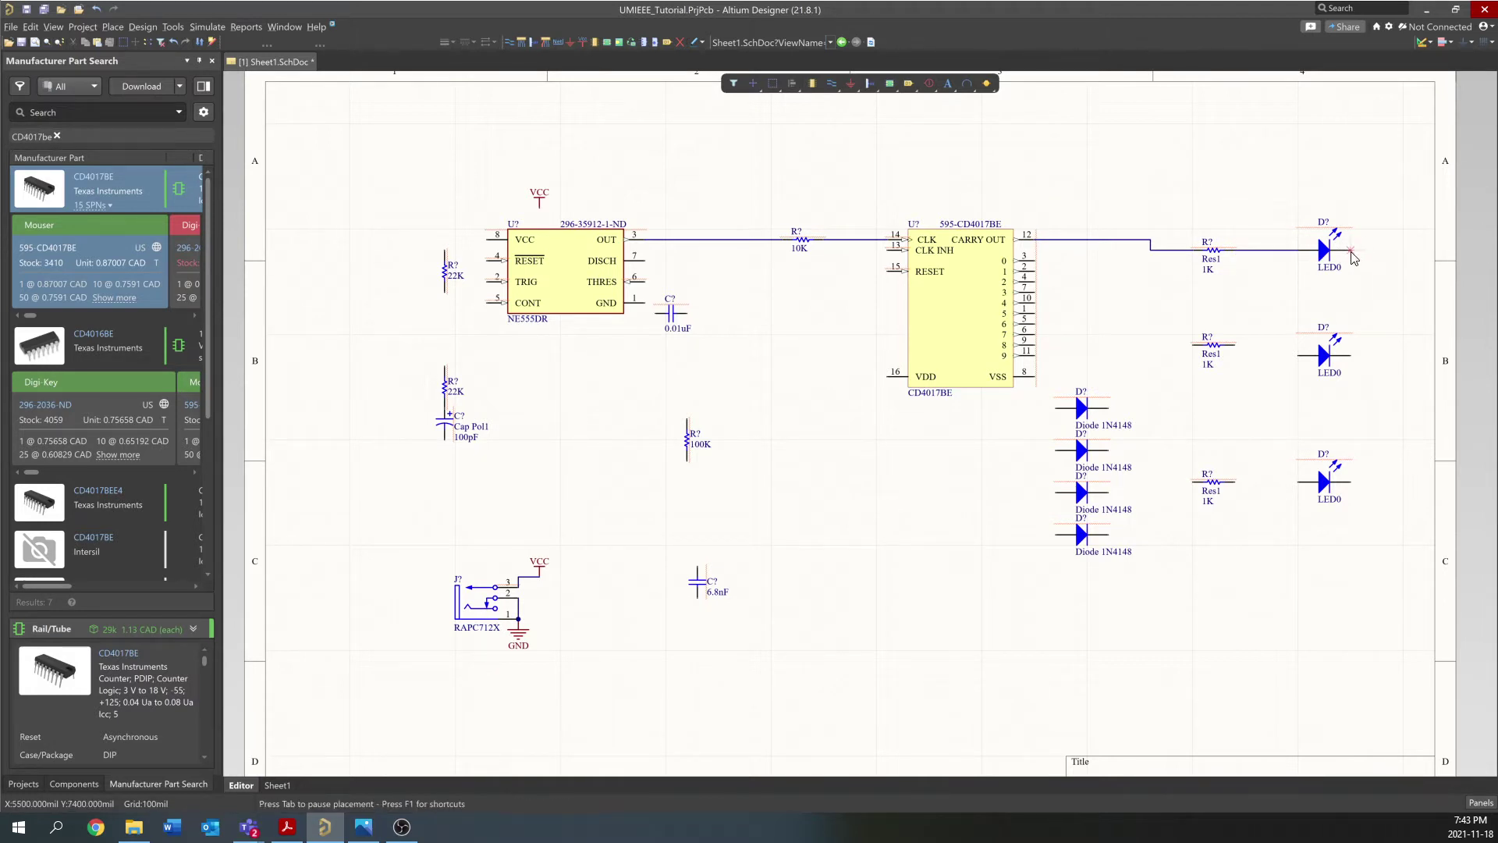
Run a wire from the uppermost LED's cathode outward and straight down past the other LEDs to below the lowest one
click(1350, 251)
click(1405, 661)
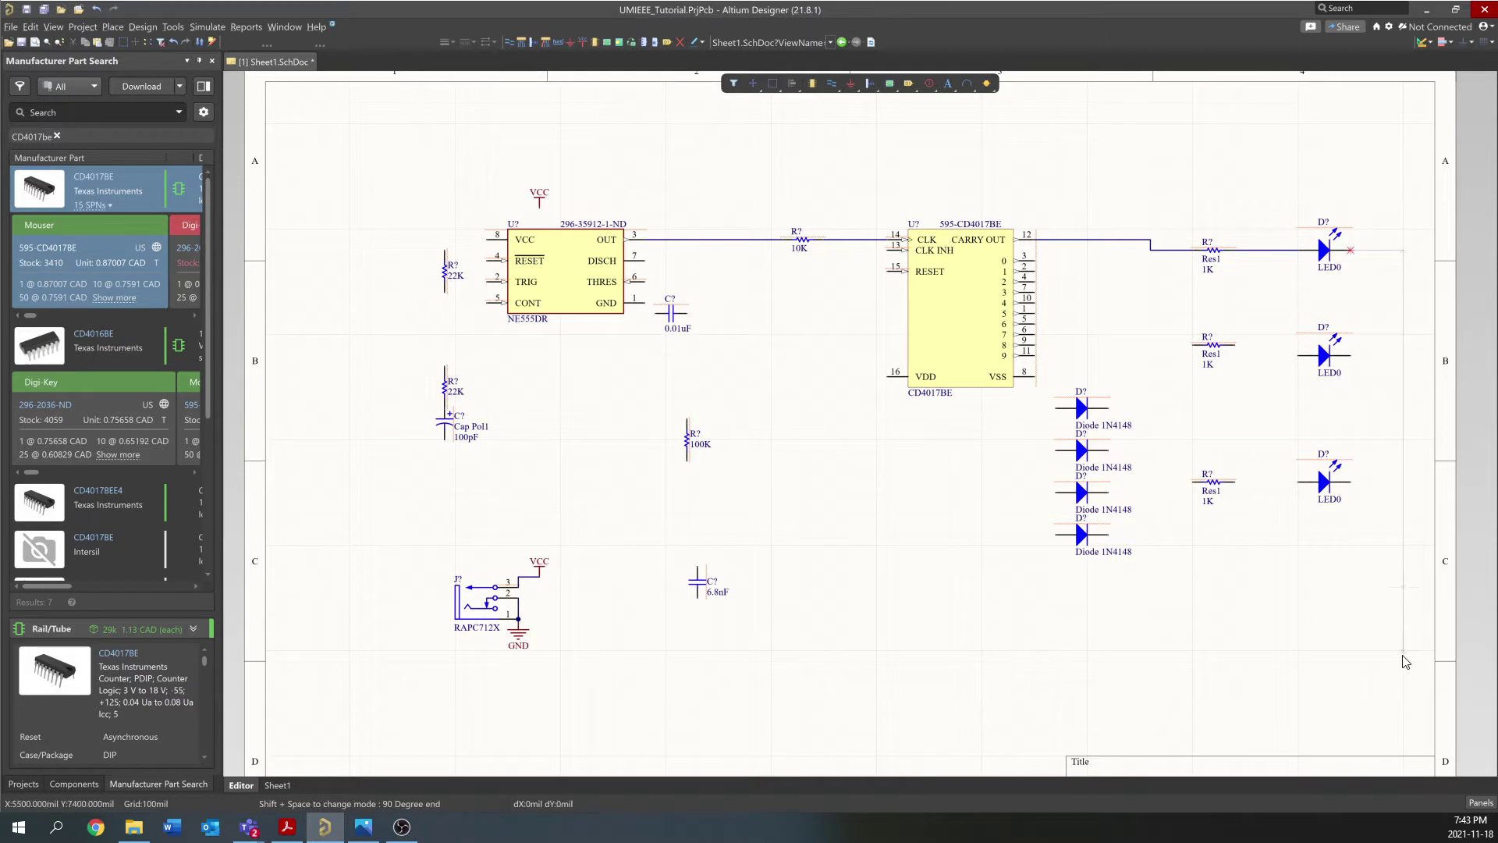
click(1405, 661)
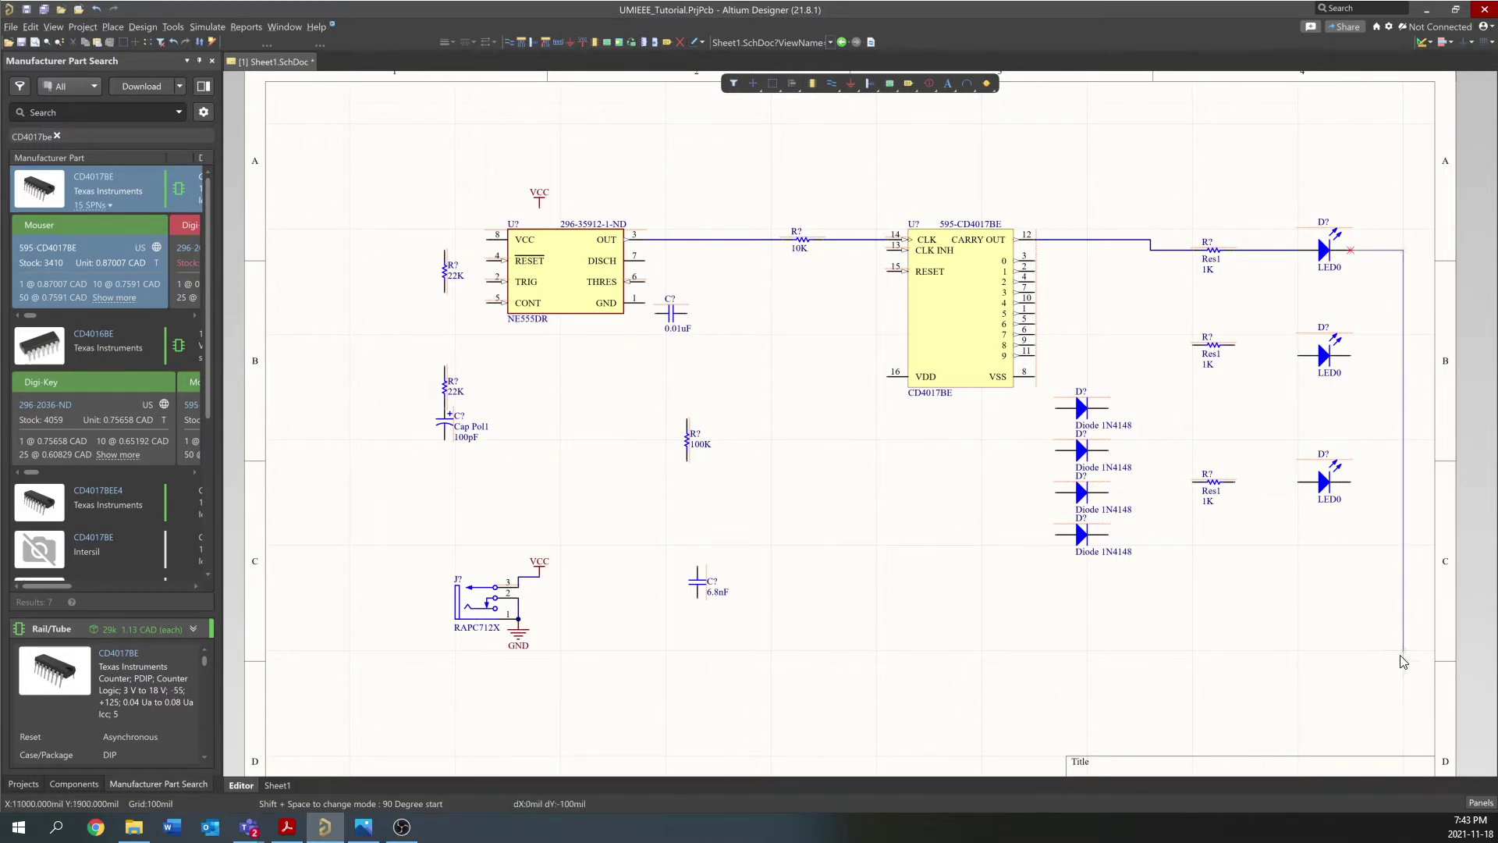
click(1403, 660)
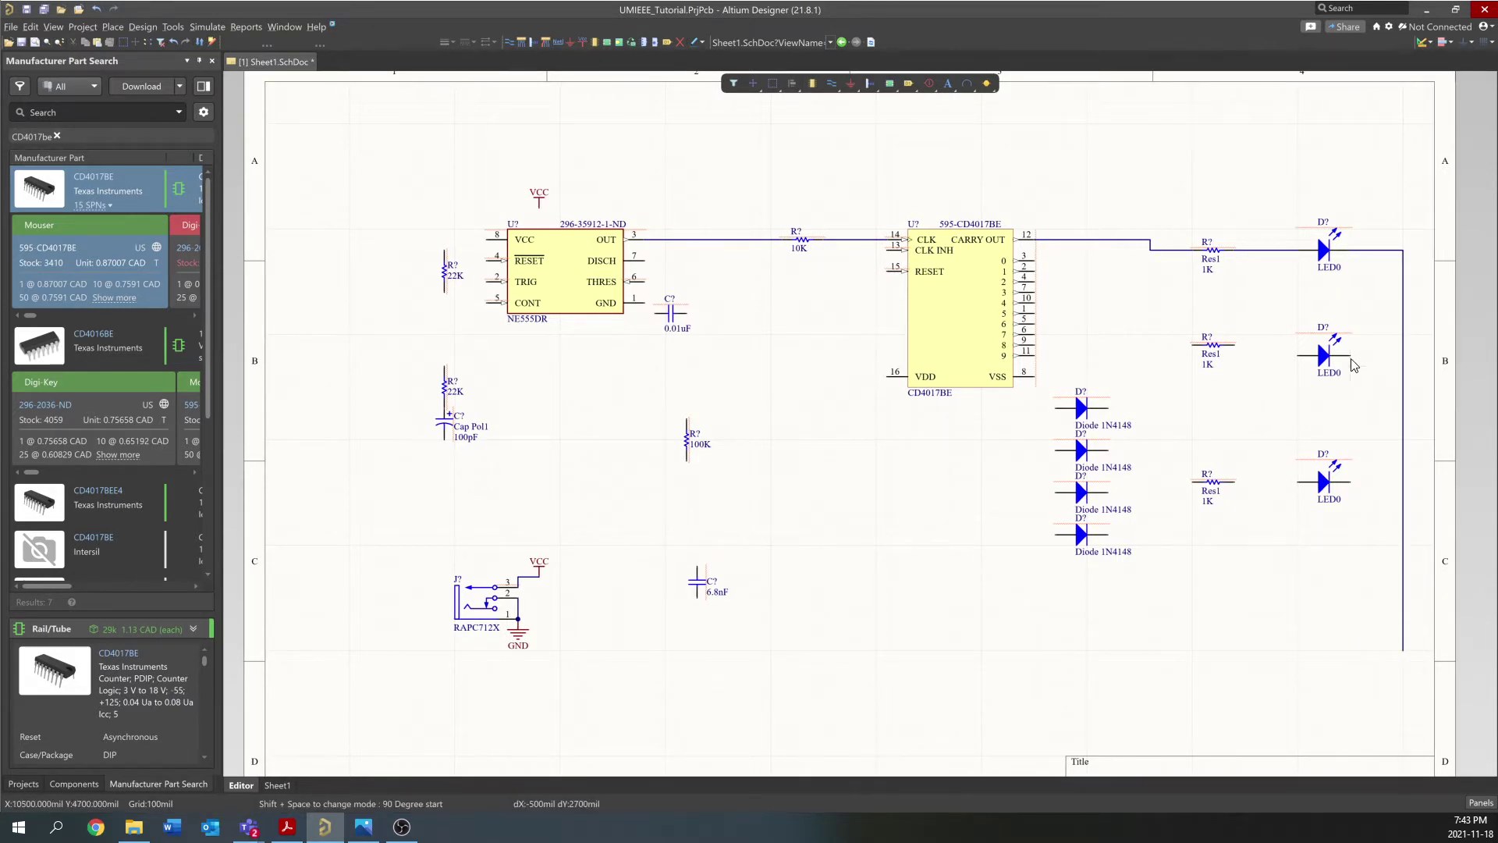
Wire the cathodes of the middle and lowest LEDs to the common vertical wire
click(1350, 355)
click(1403, 355)
click(1351, 482)
click(1403, 482)
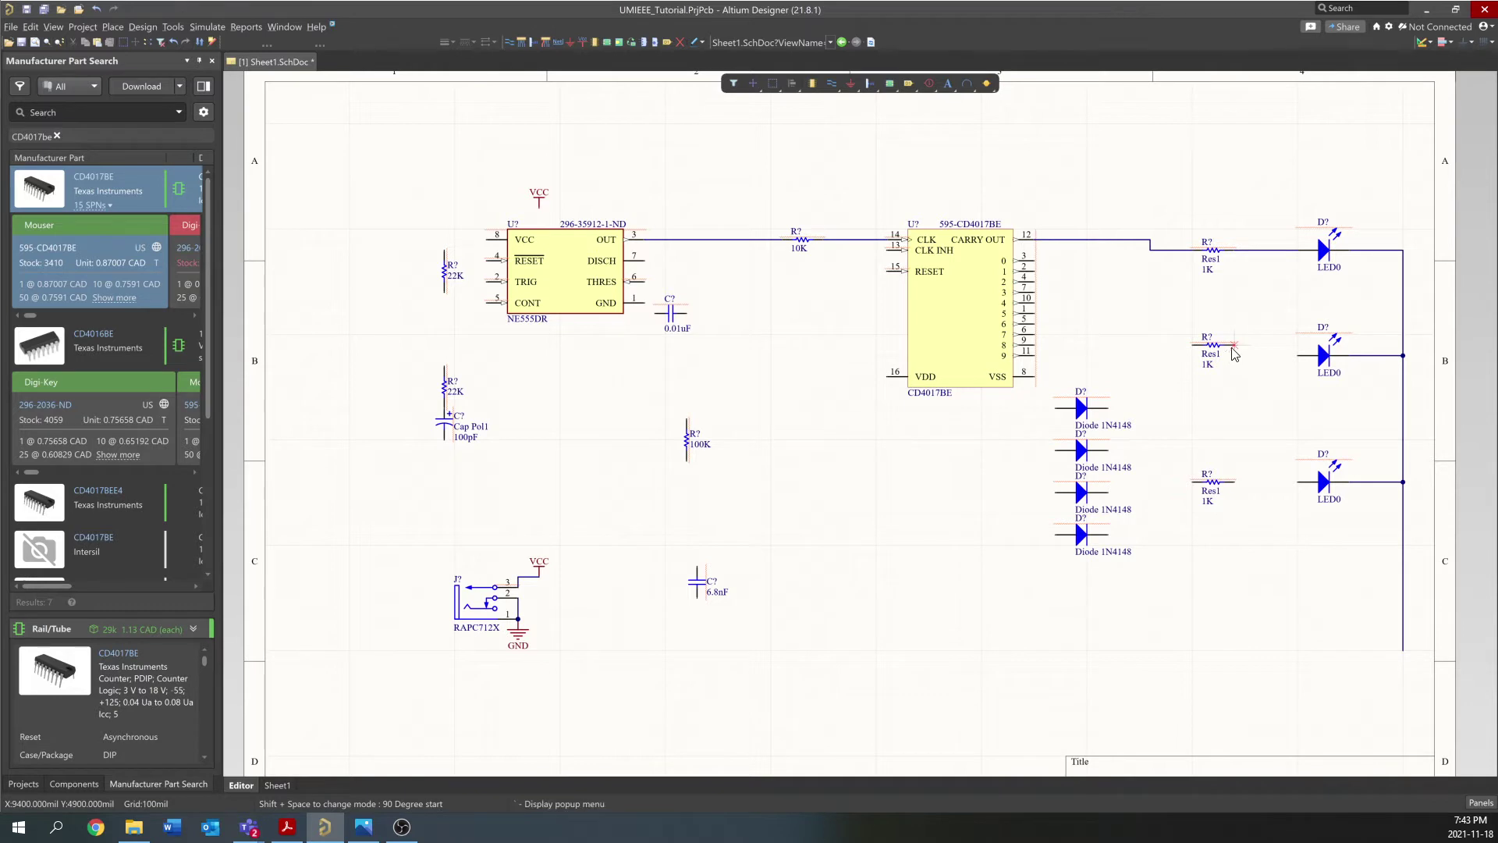
key(Escape)
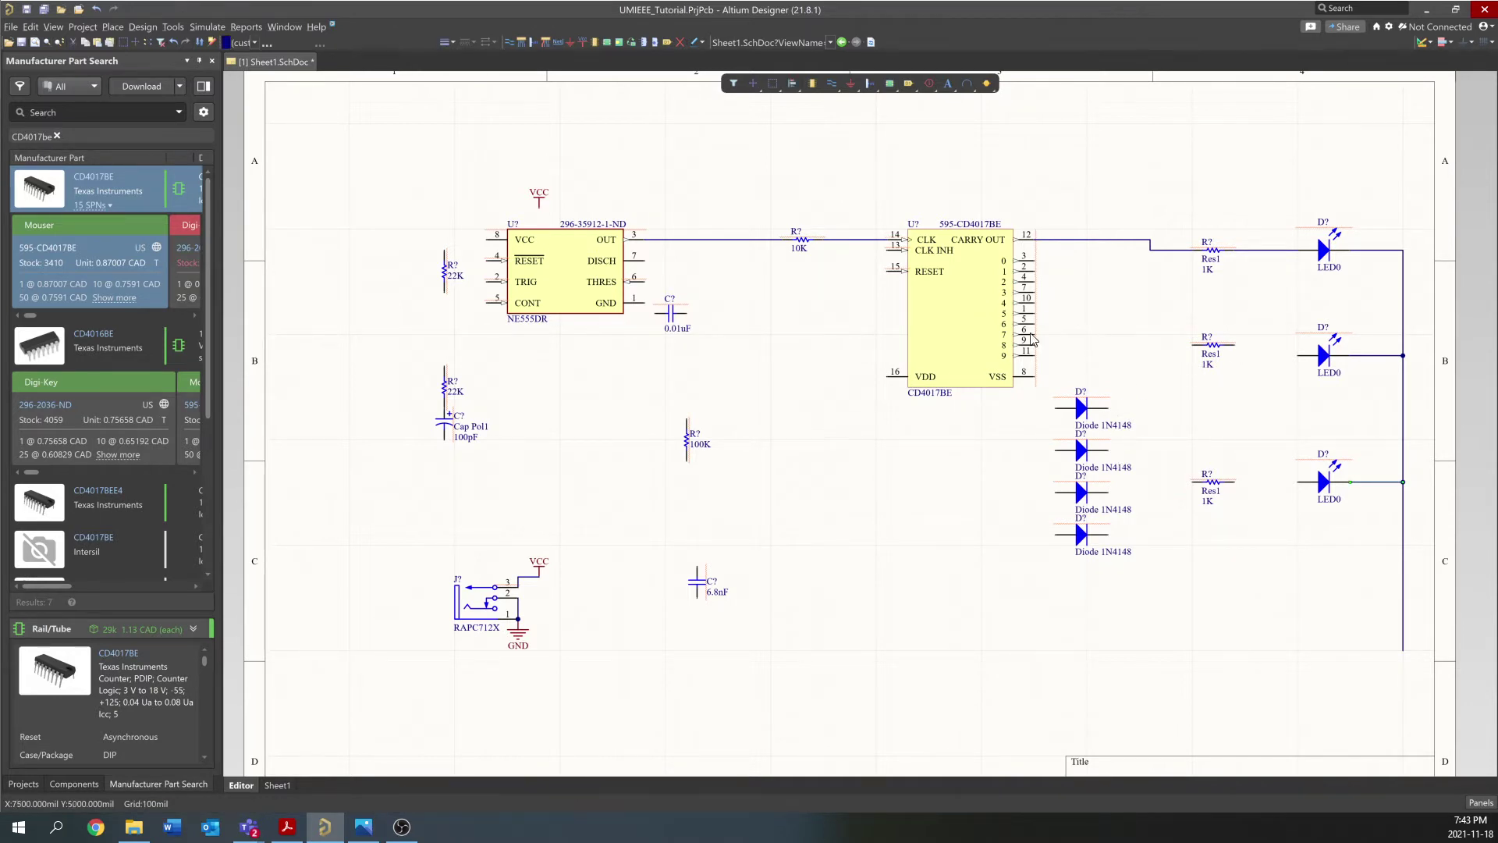
Move the 1N4148 diodes up between the CD4017BE's outputs and the 1K resistors, and delete the lowest diode
drag(1111, 586, 1071, 383)
drag(1111, 446, 1145, 345)
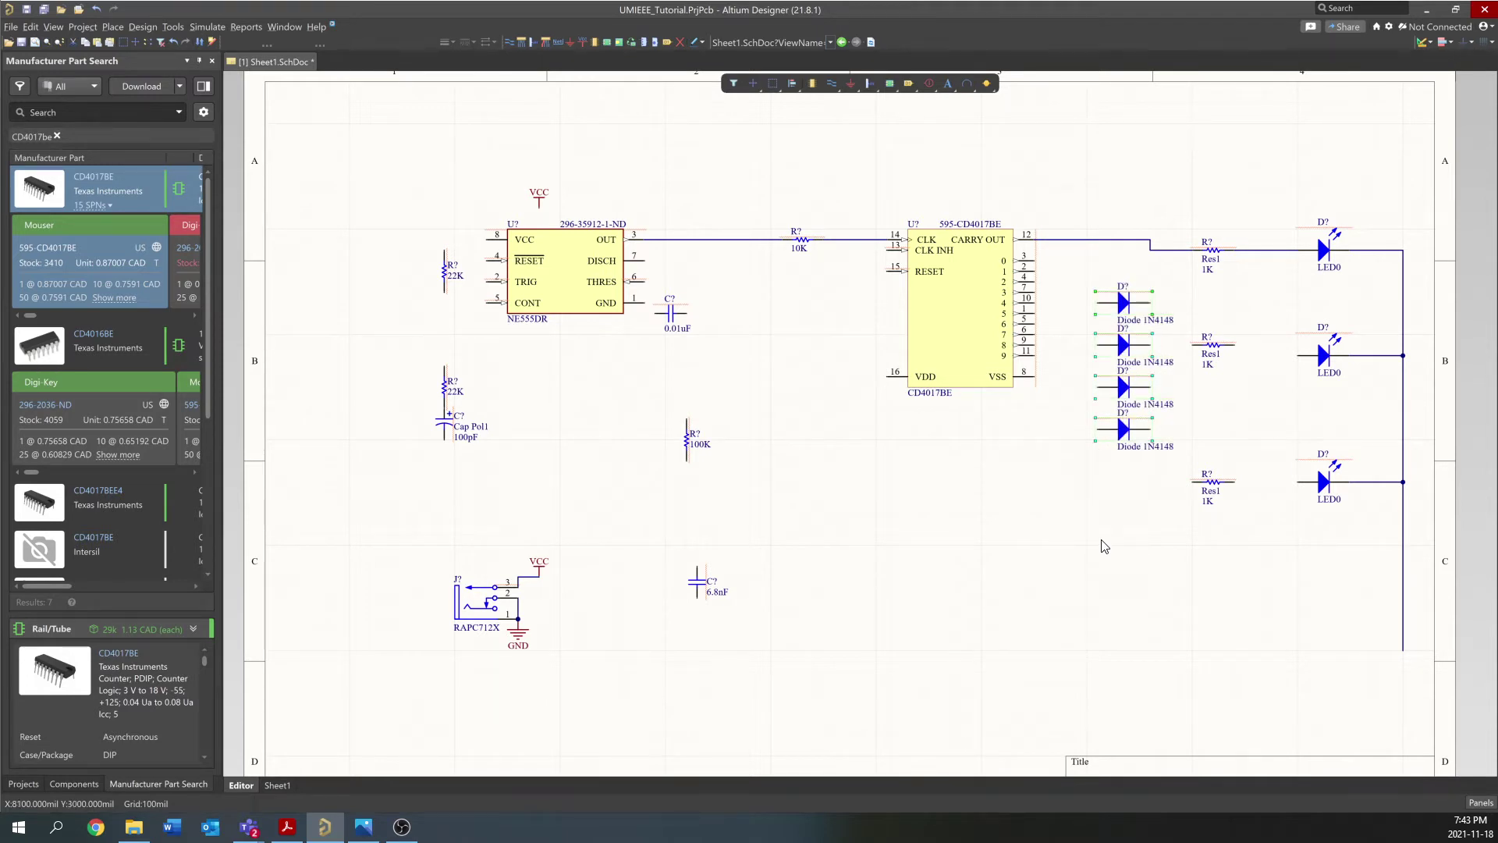
click(1124, 432)
key(Delete)
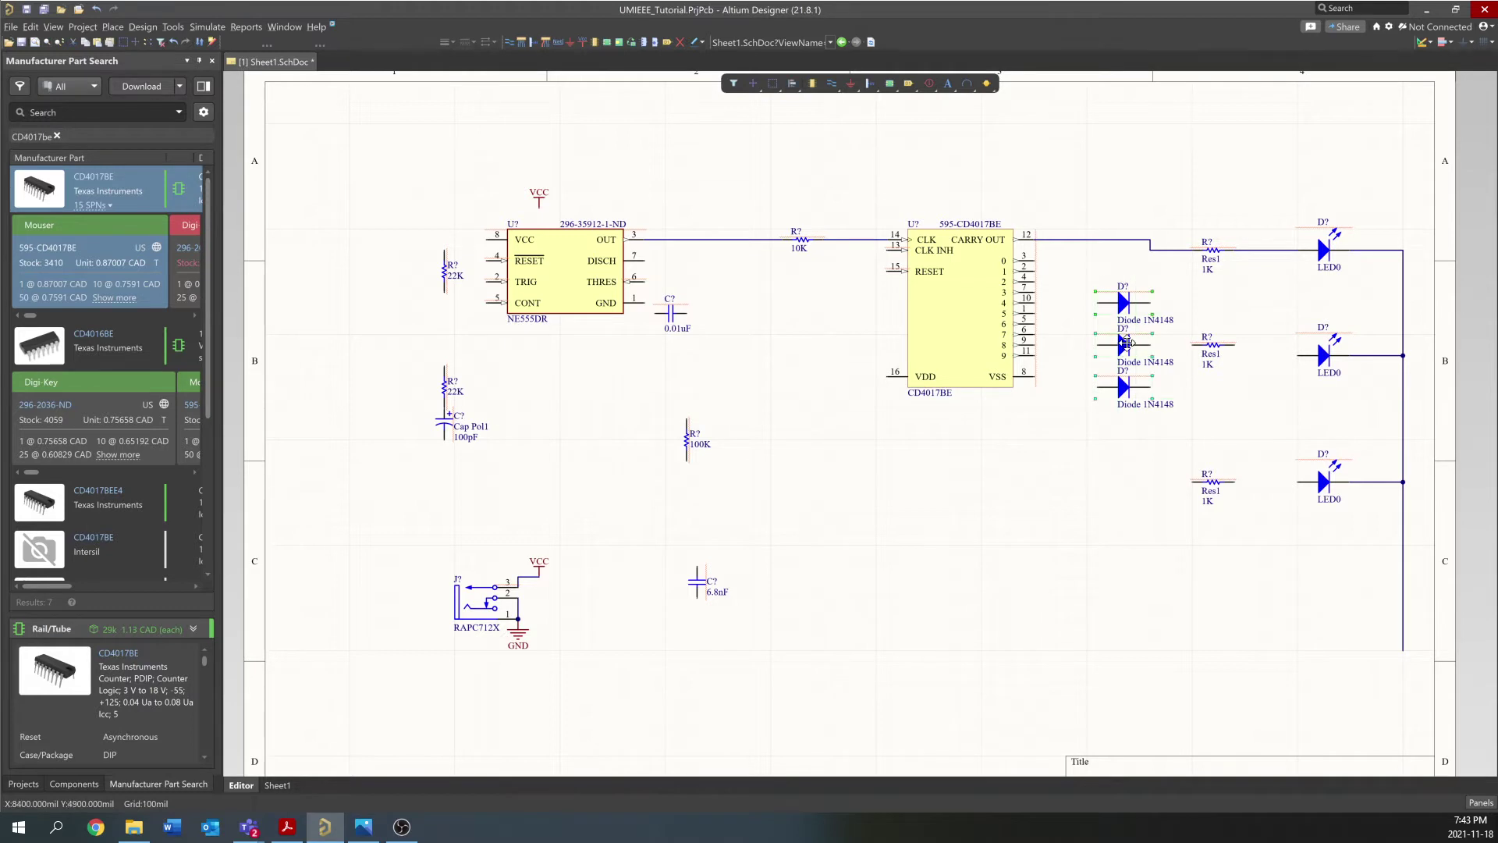
drag(1148, 348, 1150, 401)
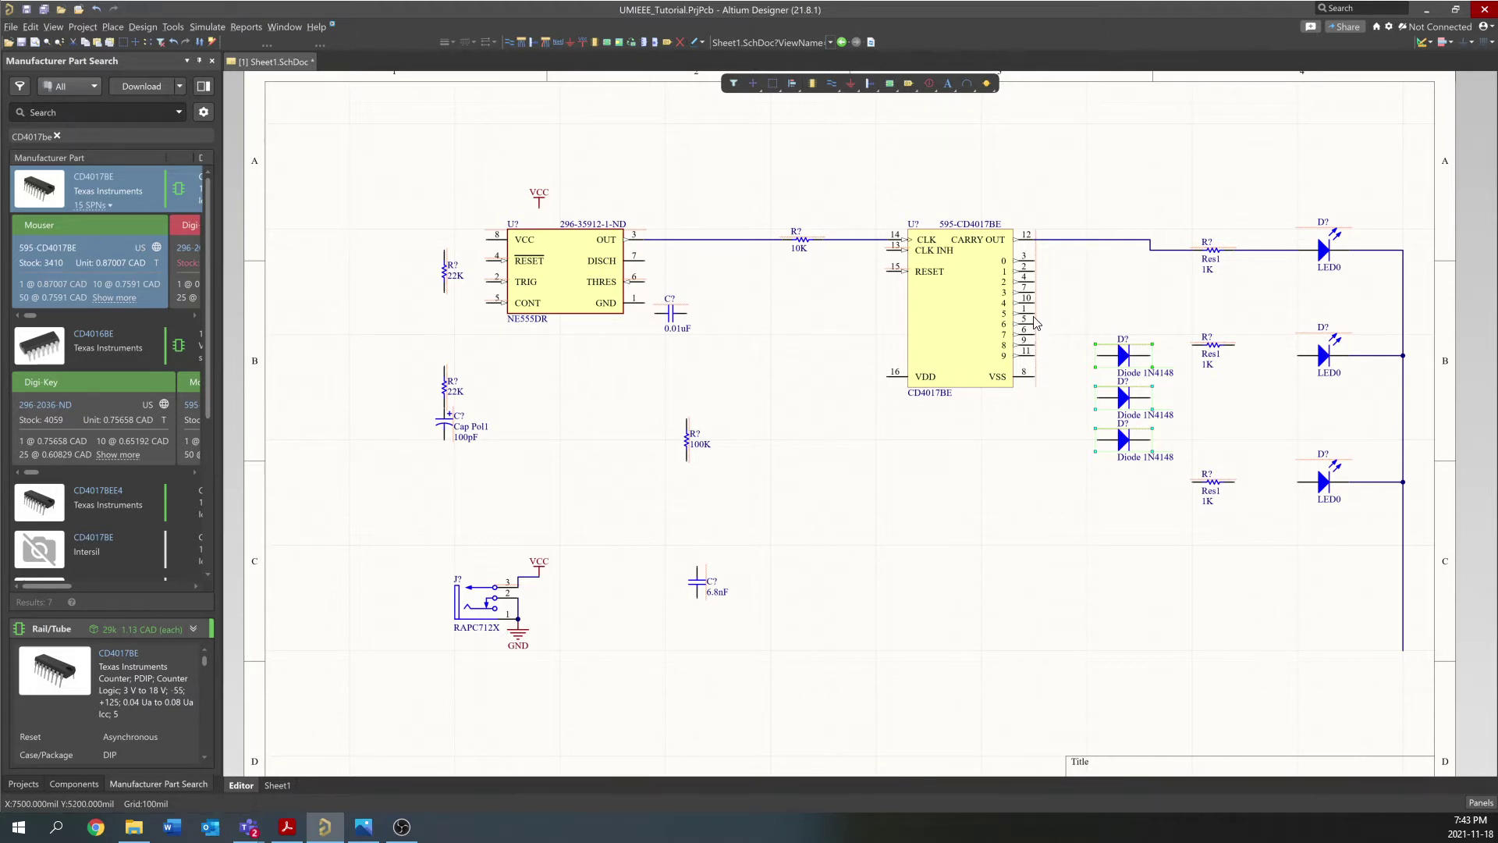
drag(1103, 434, 1100, 401)
Wire the CD4017BE's output 9 (pin 11) through the lowest 1K resistor to the lowest LED
click(831, 83)
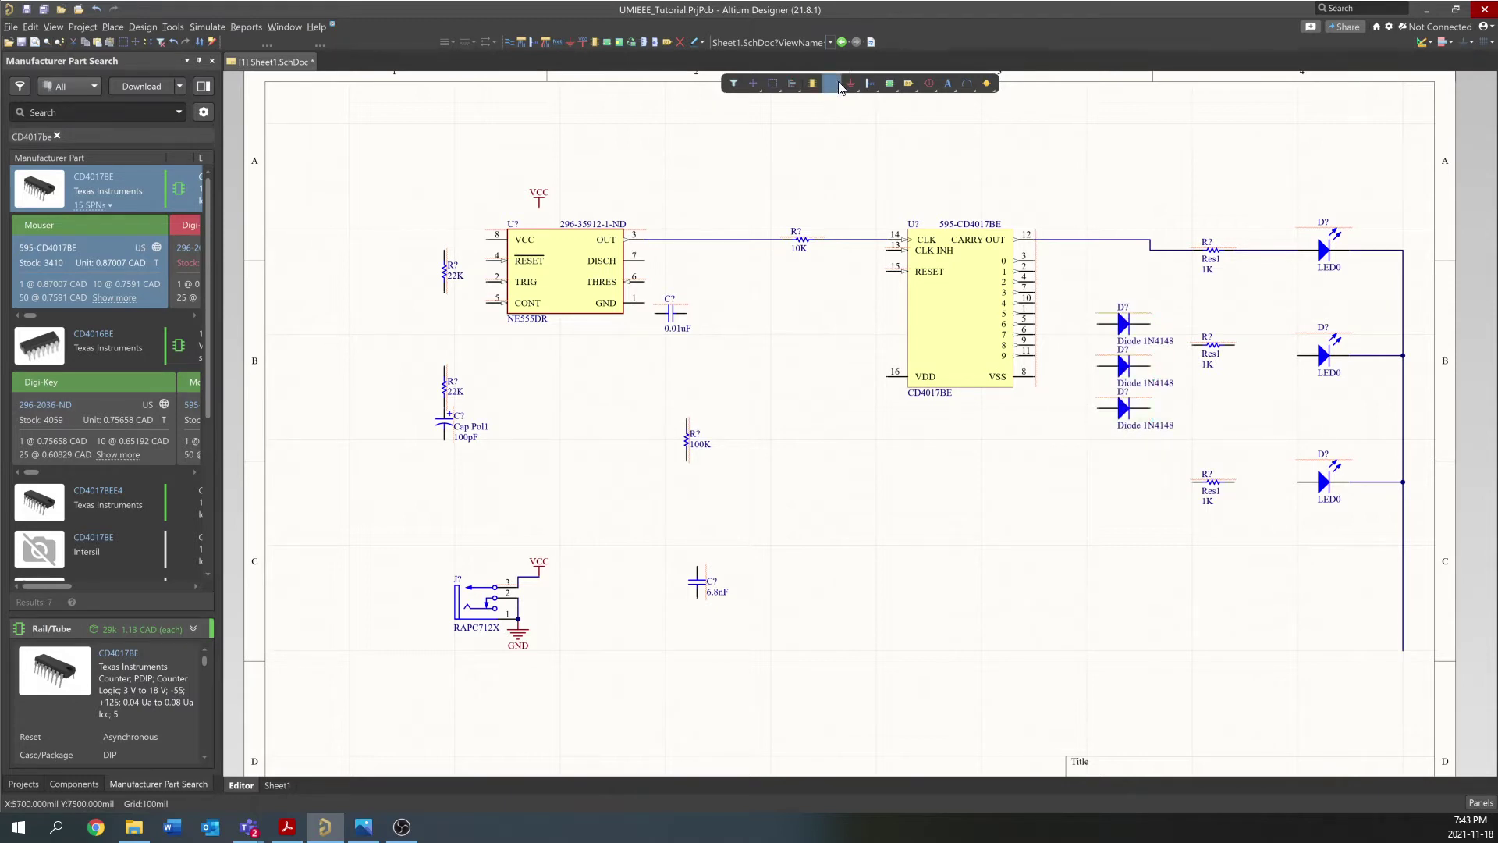
click(1035, 356)
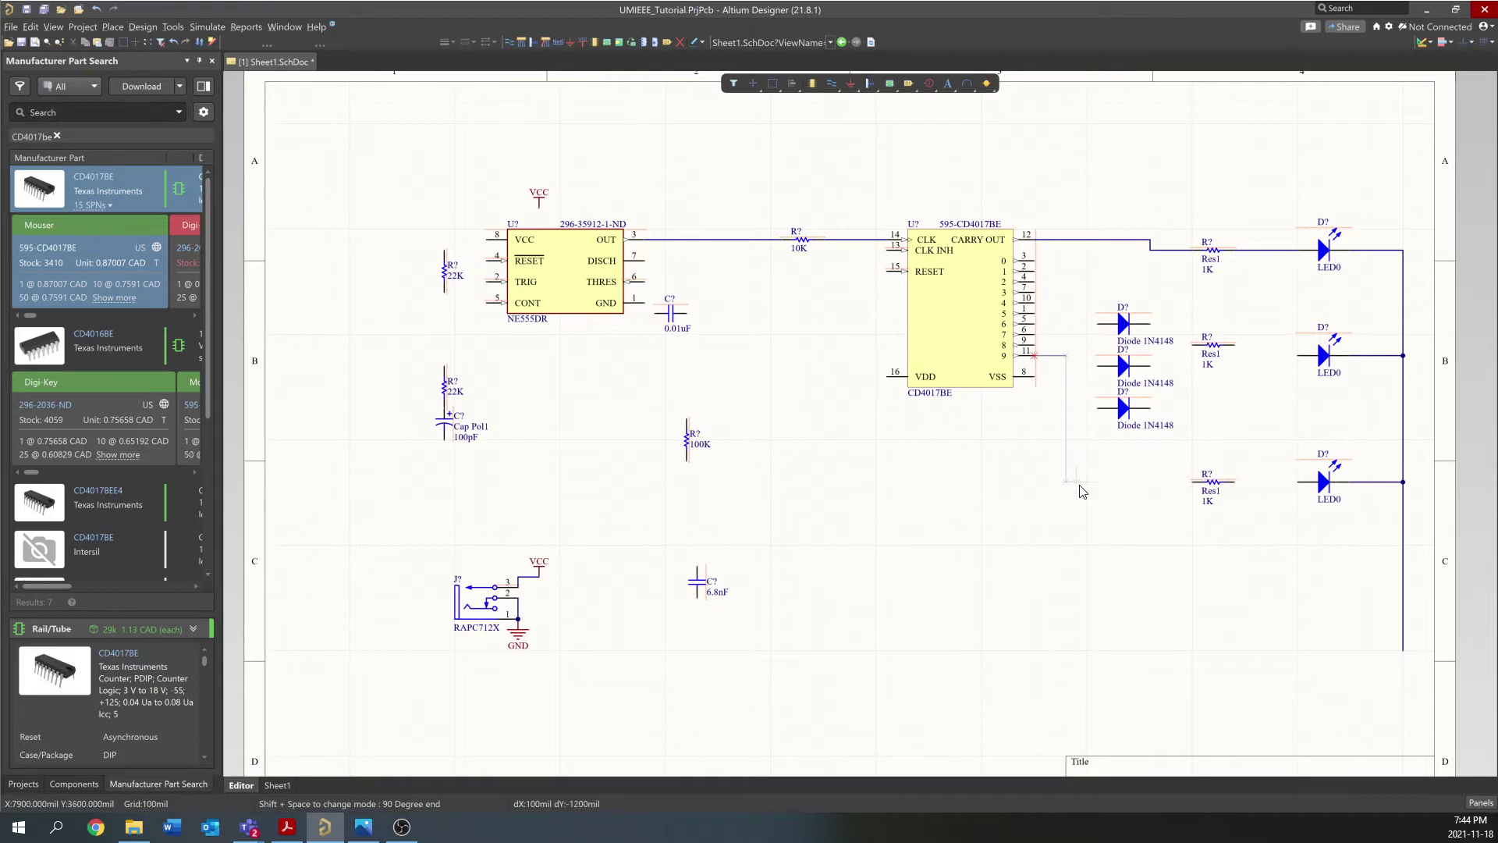
click(1191, 481)
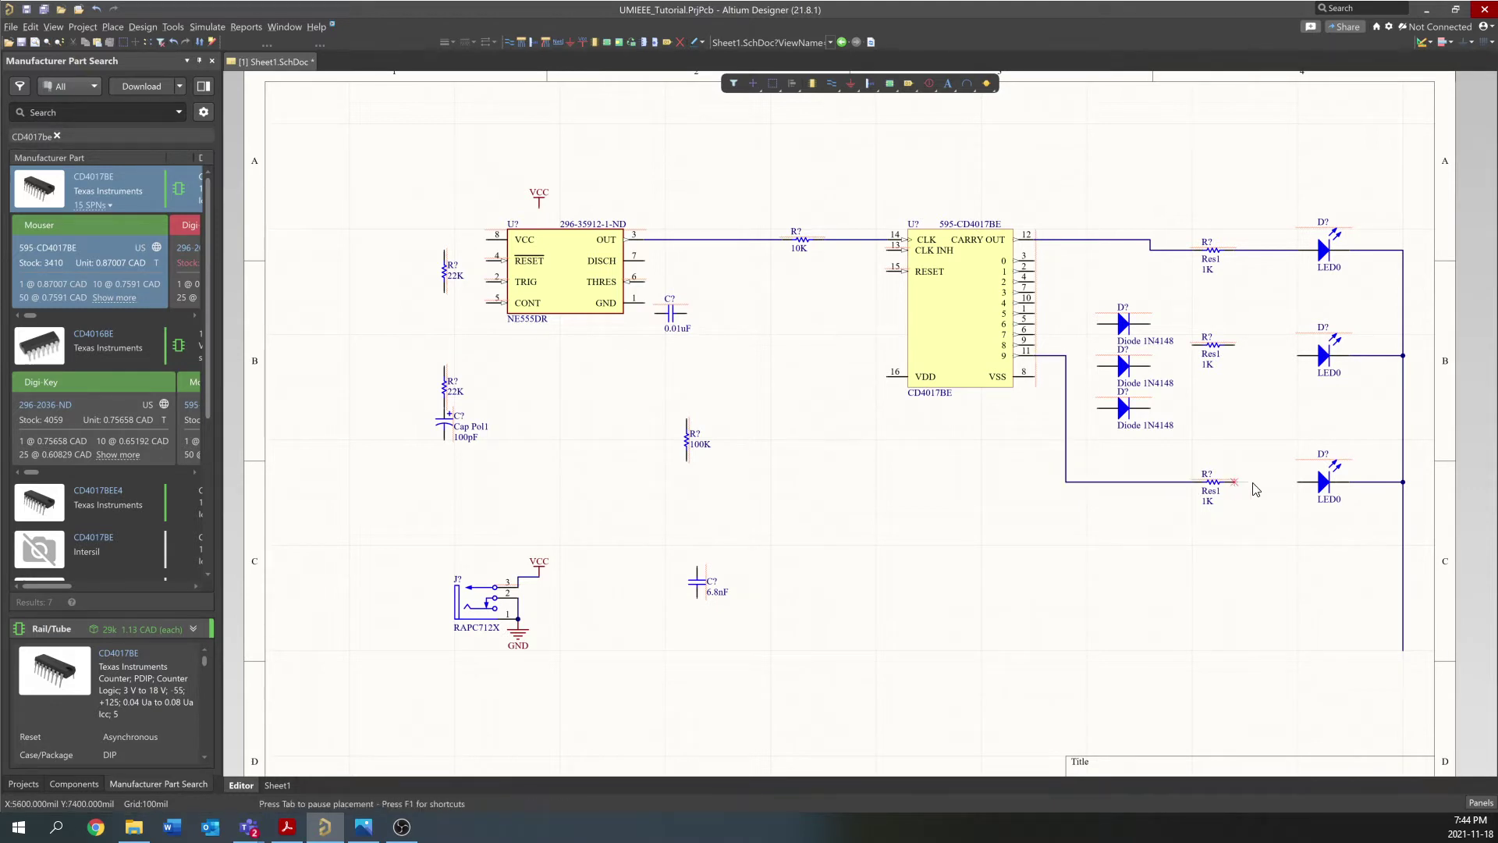
Wire the CD4017BE's output 6 (pin 5) to the upper diode and output 7 (pin 6) to the middle diode
click(1033, 323)
click(1099, 324)
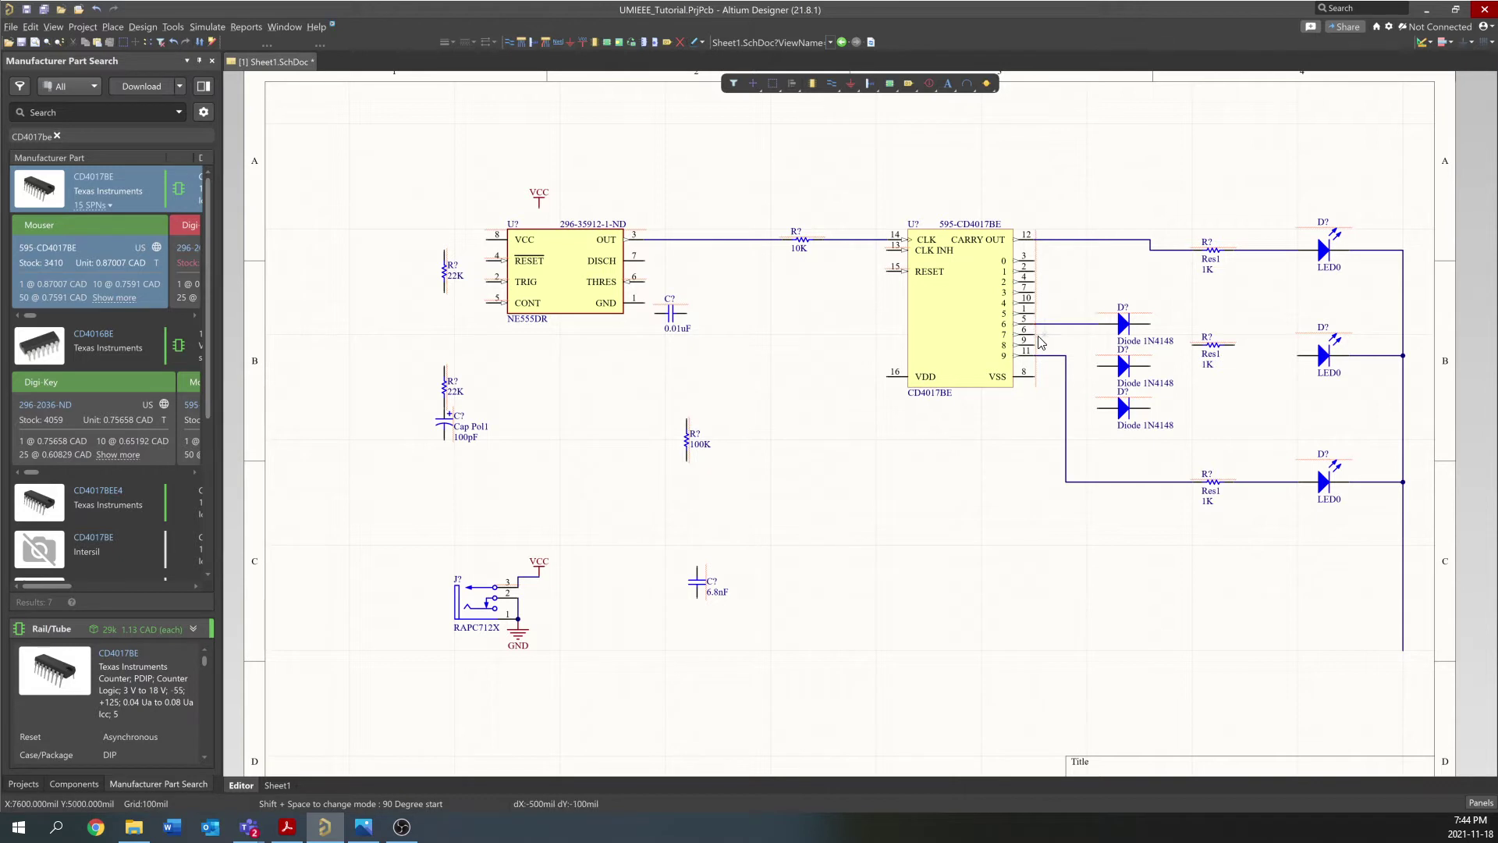
click(1035, 335)
key(space)
click(1100, 367)
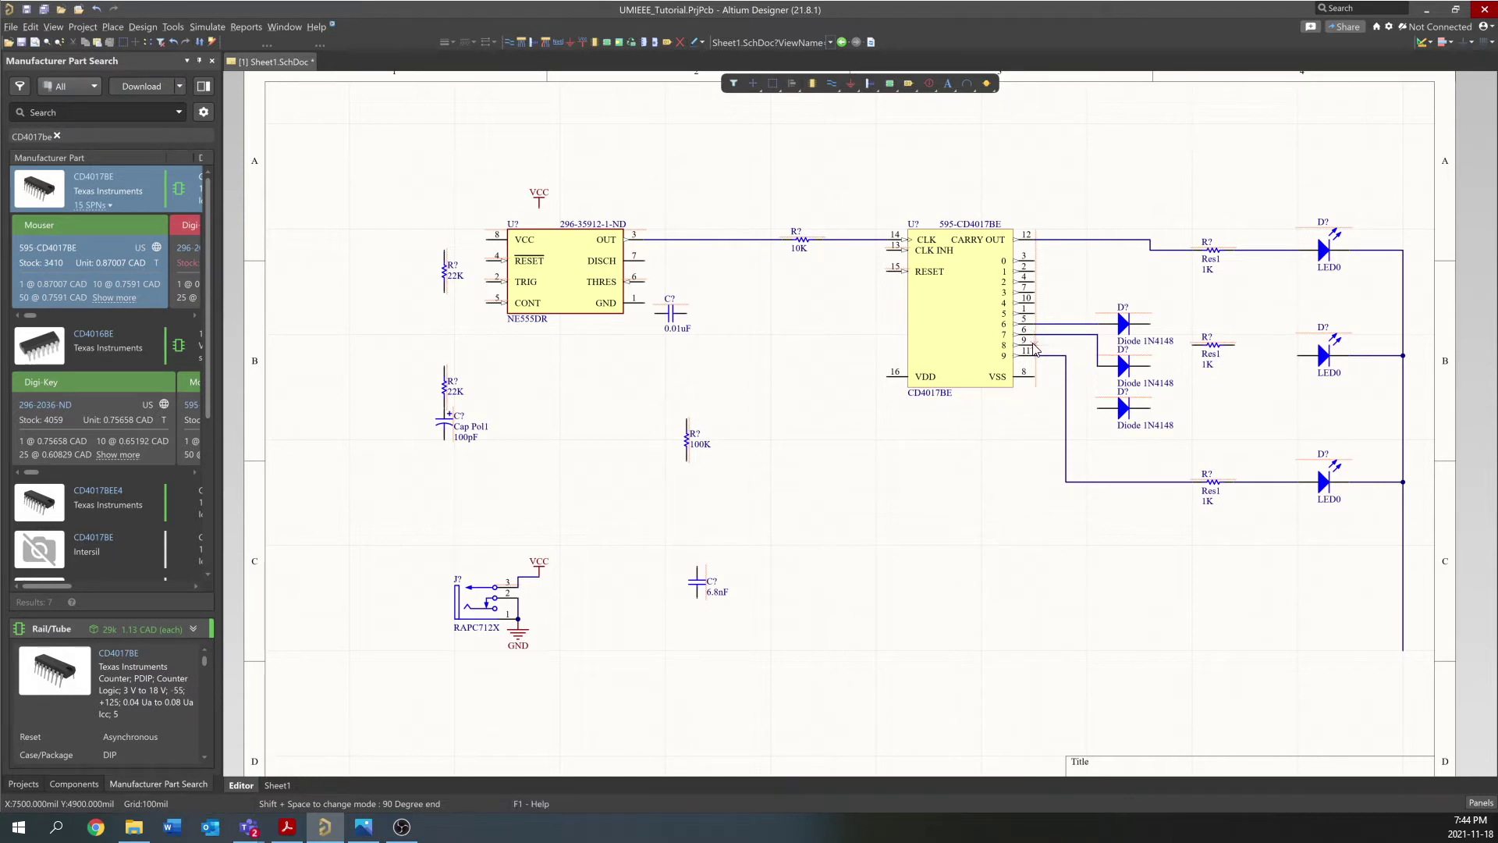
Wire the CD4017BE's output 8 (pin 9) to the lowest diode using a 45-degree wire corner
click(1034, 344)
key(space)
key(shift+space)
key(Home)
key(Right)
key(Right)
key(Right)
key(Right)
key(Right)
key(Right)
click(1098, 407)
key(Escape)
Join the cathodes of the three diodes and wire them through the middle 1K resistor to the middle LED
key(ctrl+w)
click(1150, 408)
click(1150, 323)
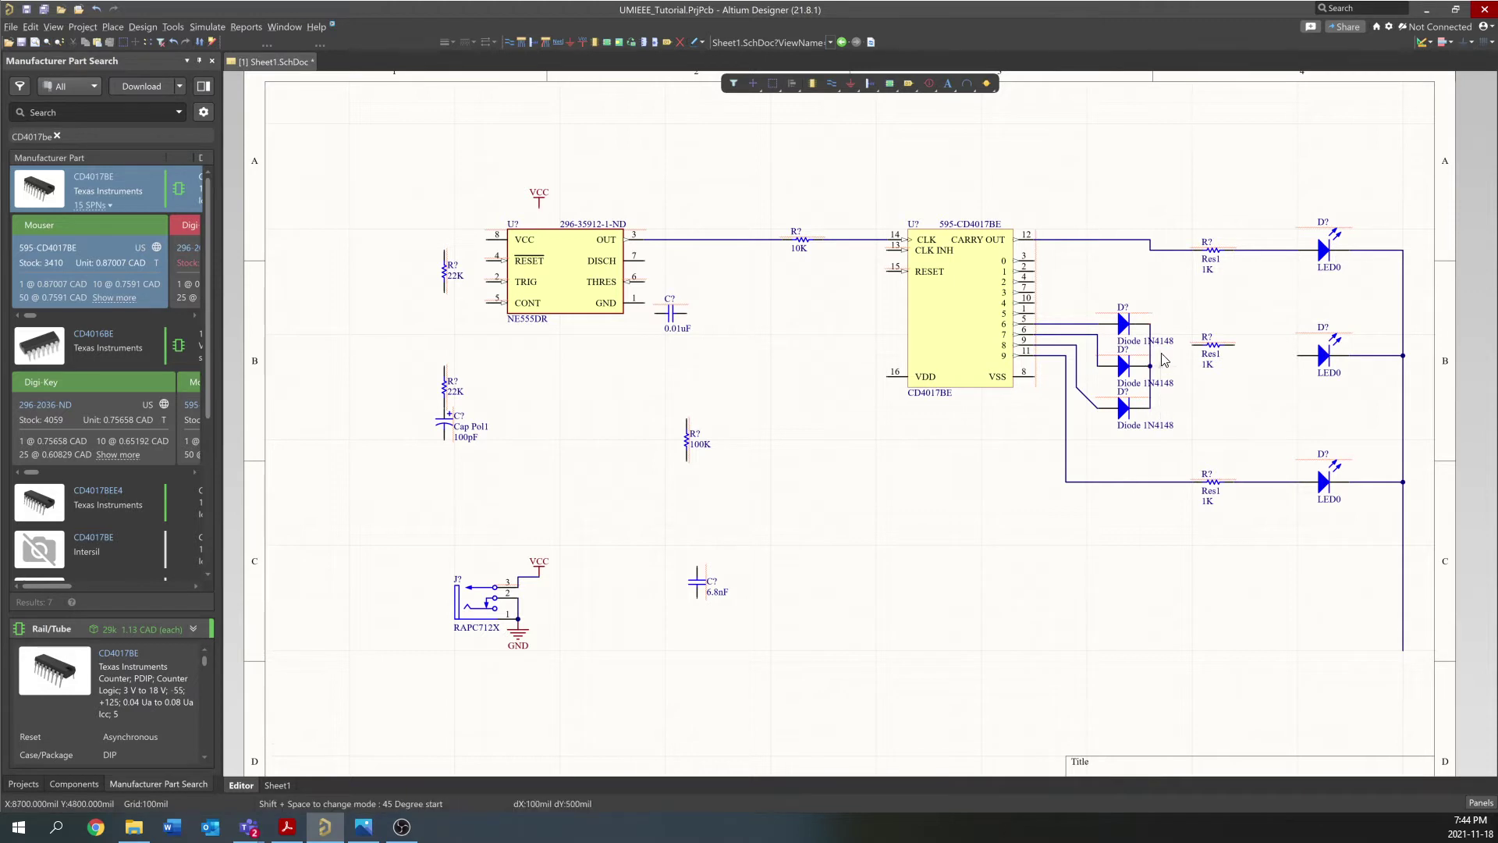
click(1201, 344)
key(shift+space)
click(1295, 360)
right_click(1295, 361)
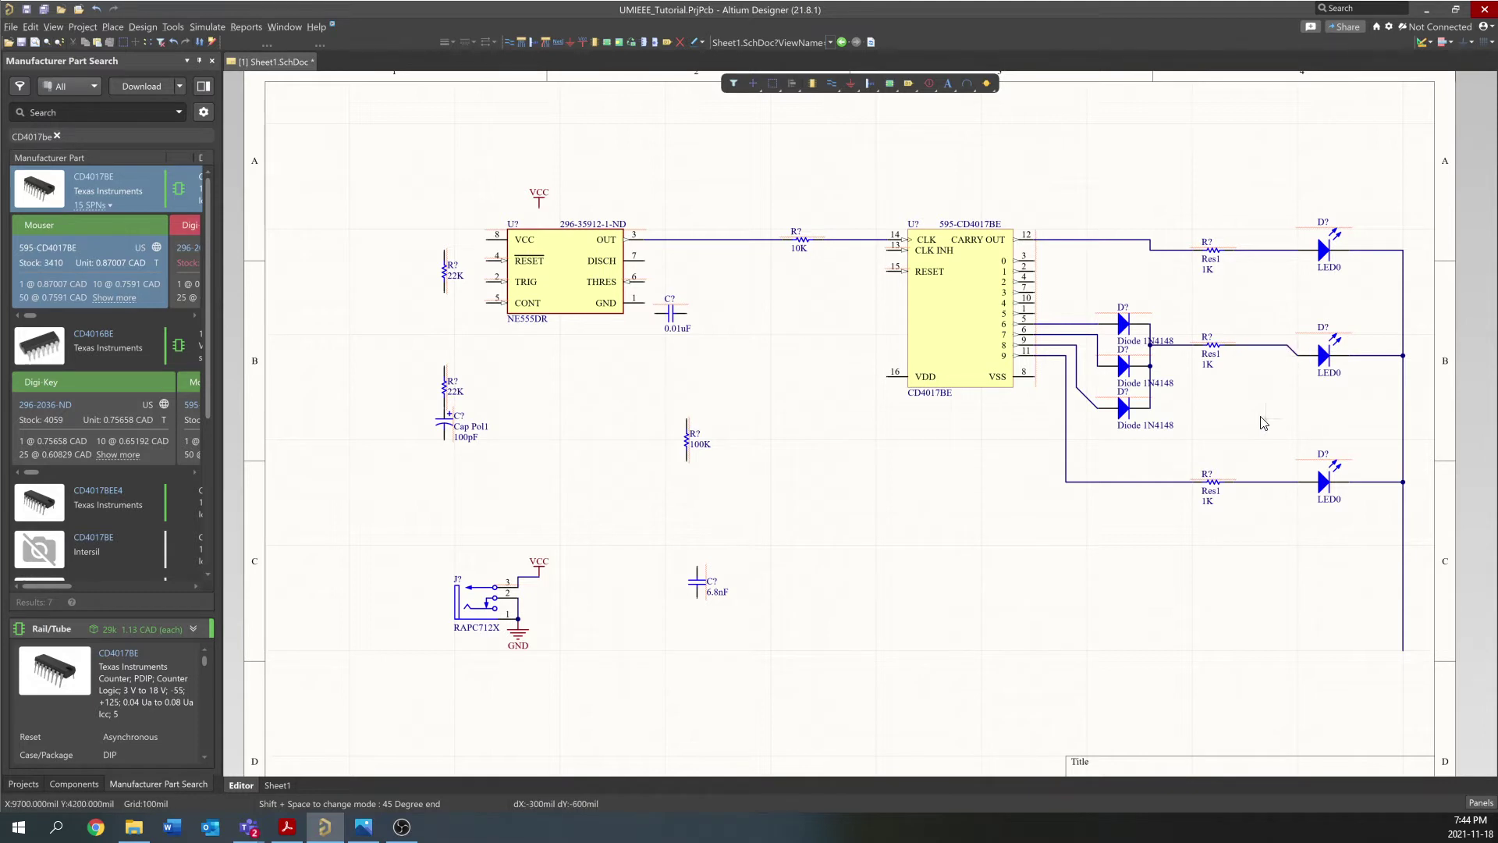
Shift the lowest diode's 1N4148 comment text to the left, clear of the common cathode wire
click(1142, 346)
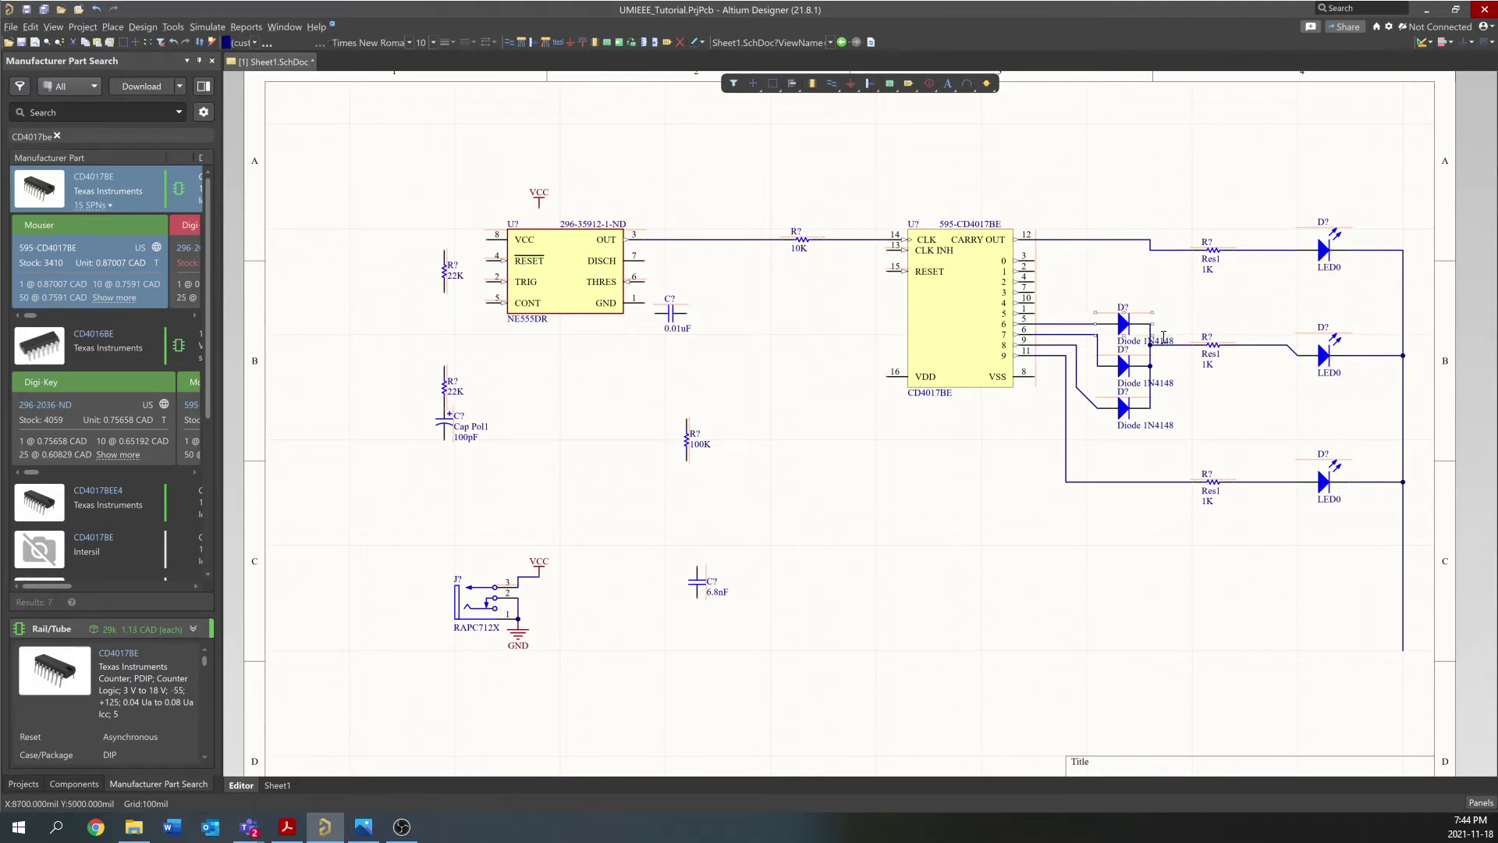
drag(1165, 425, 1146, 435)
key(Escape)
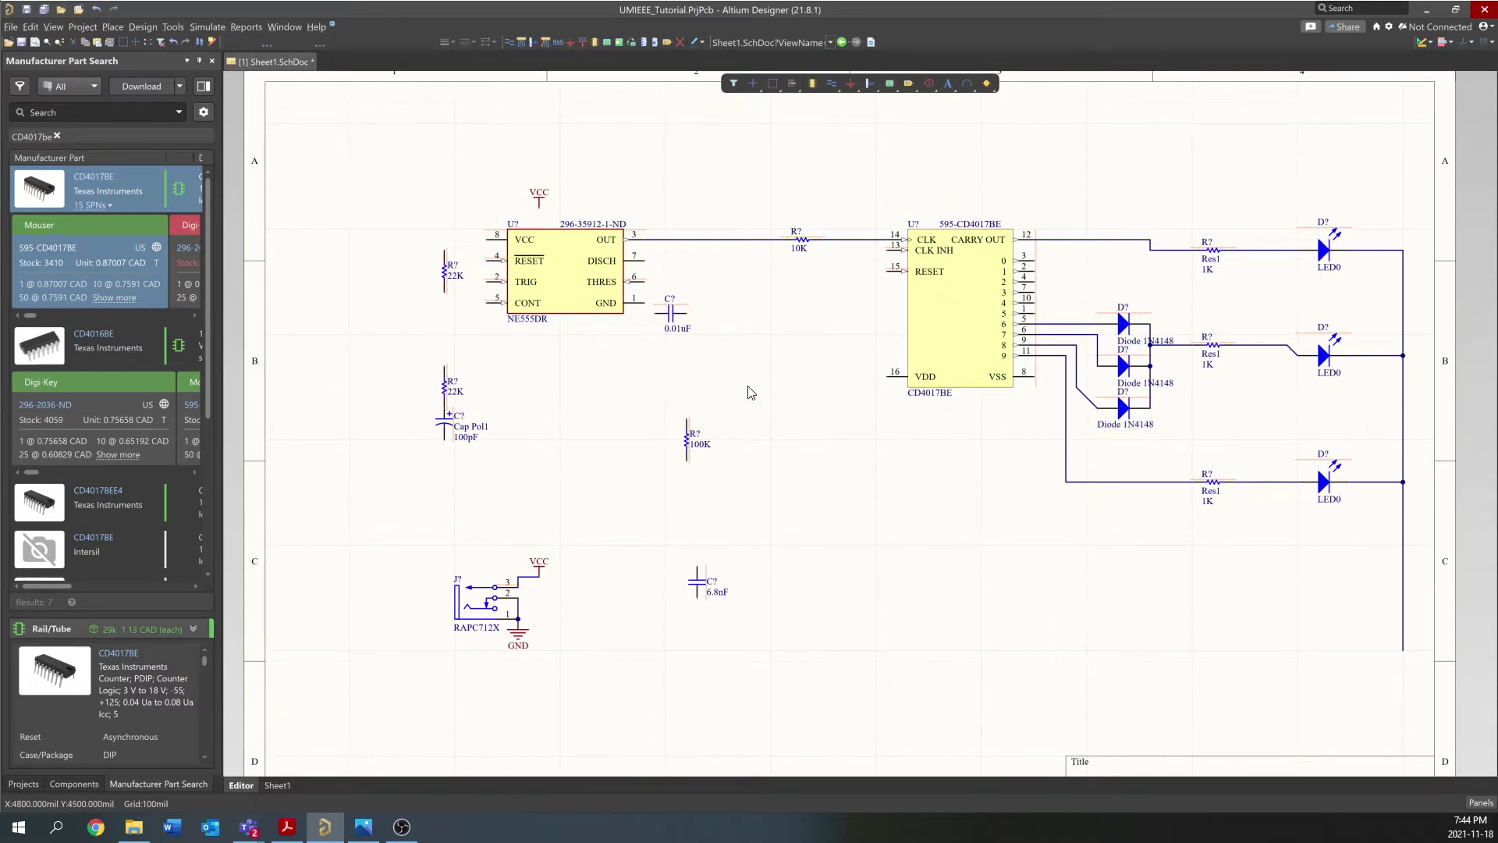
Place GND power ports on the CD4017BE's VSS pin and at the lower end of the LEDs' common wire
click(849, 88)
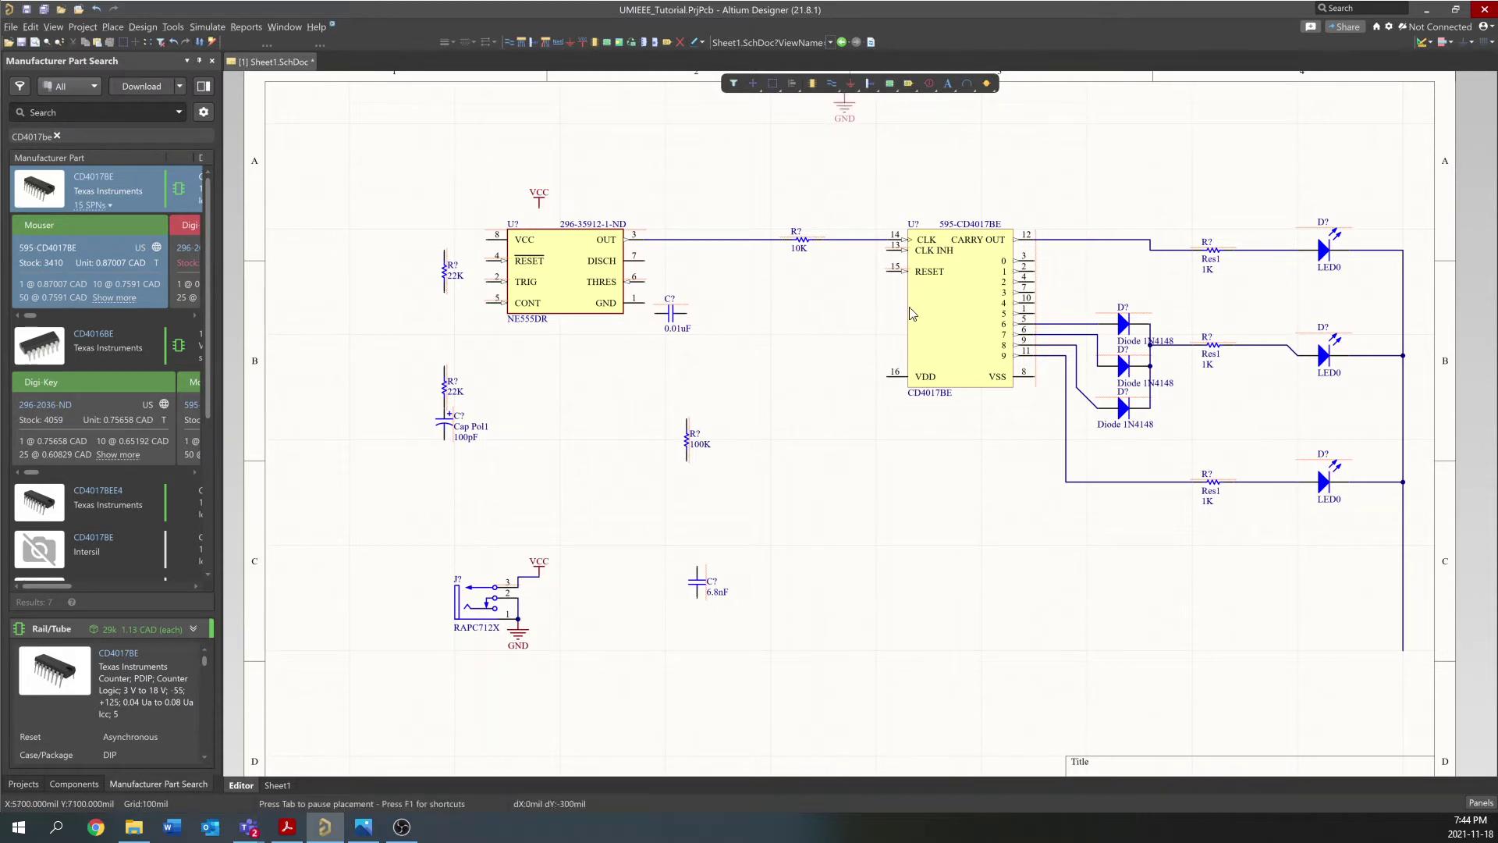
click(1030, 382)
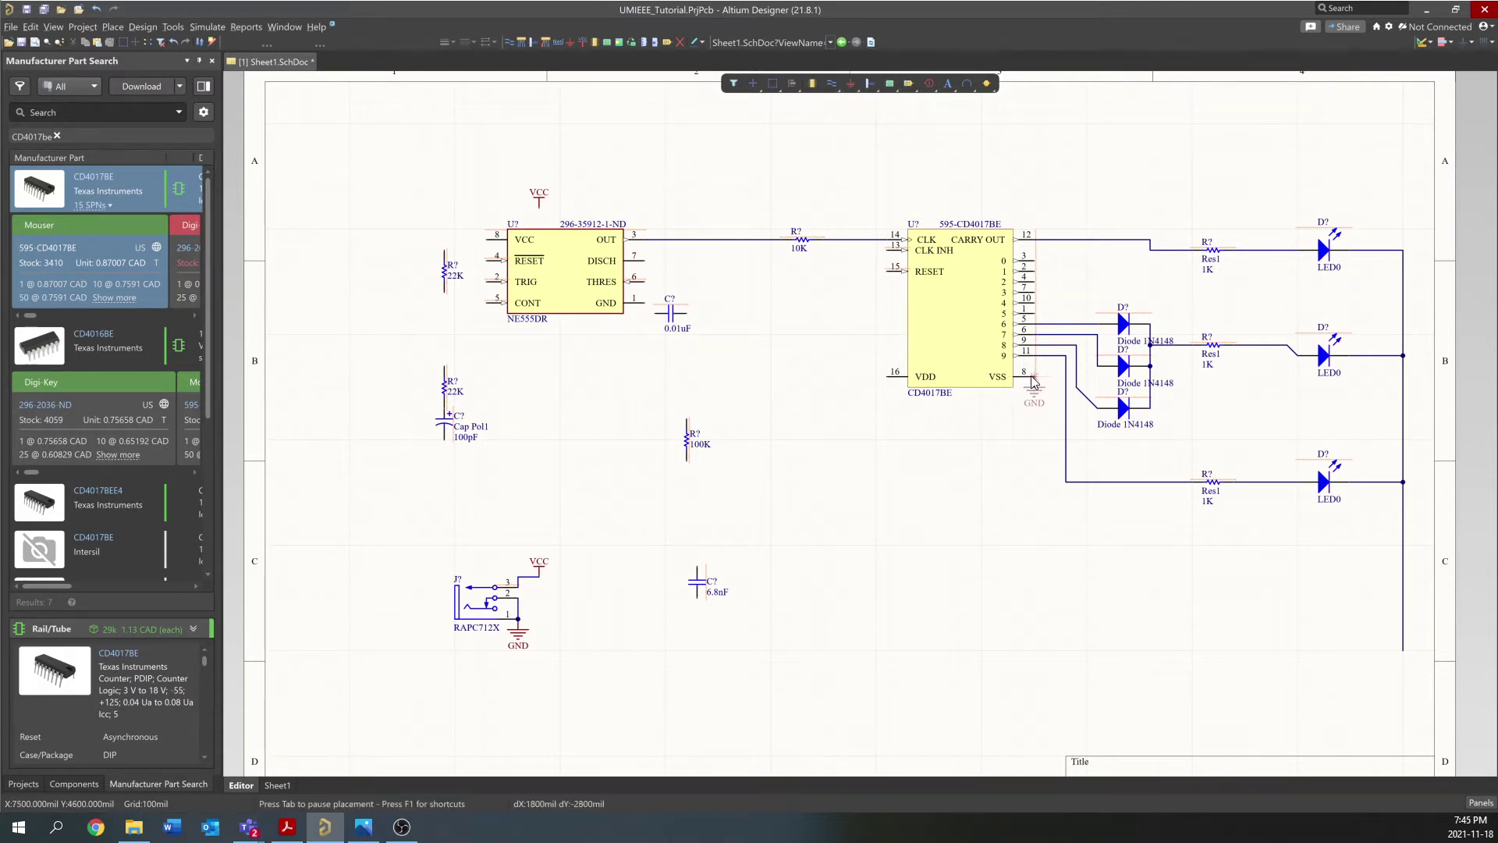
click(1402, 656)
key(Escape)
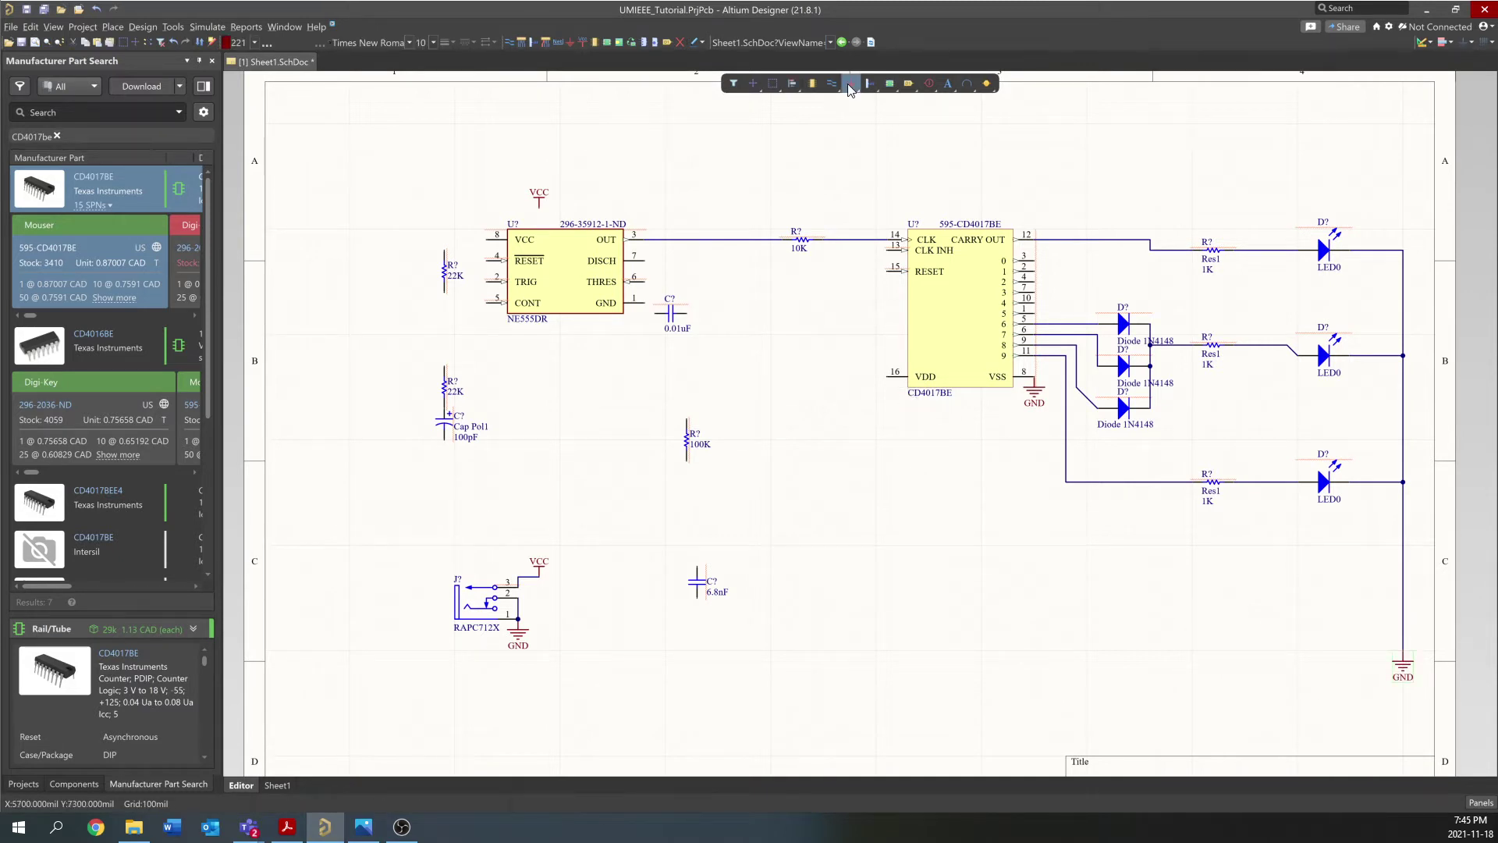
Place a VCC power port on the CD4017BE's VDD pin 16 and pull it left so a wire joins them
click(582, 42)
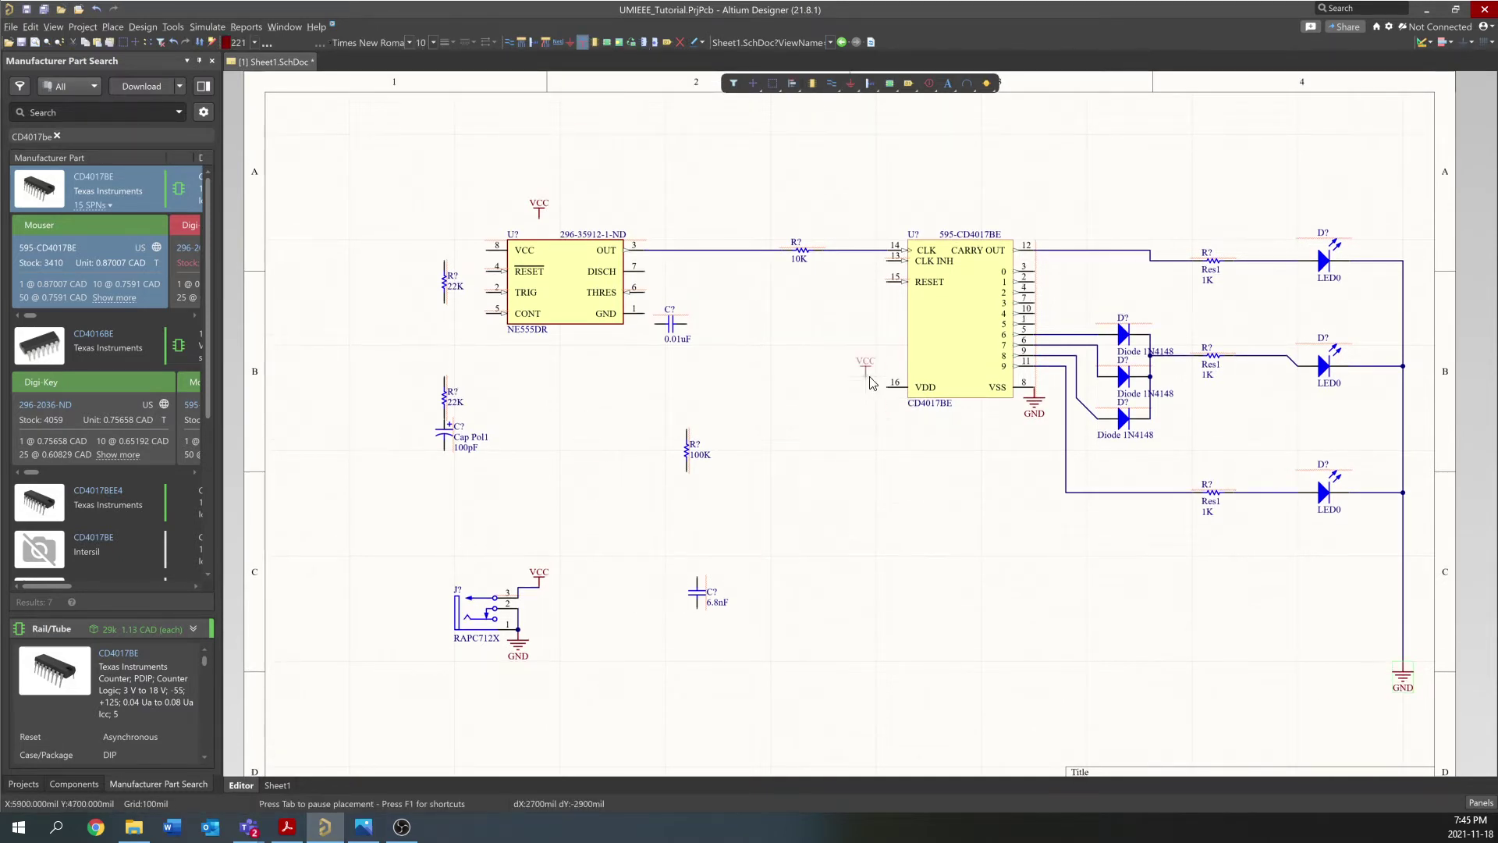
click(890, 384)
key(Escape)
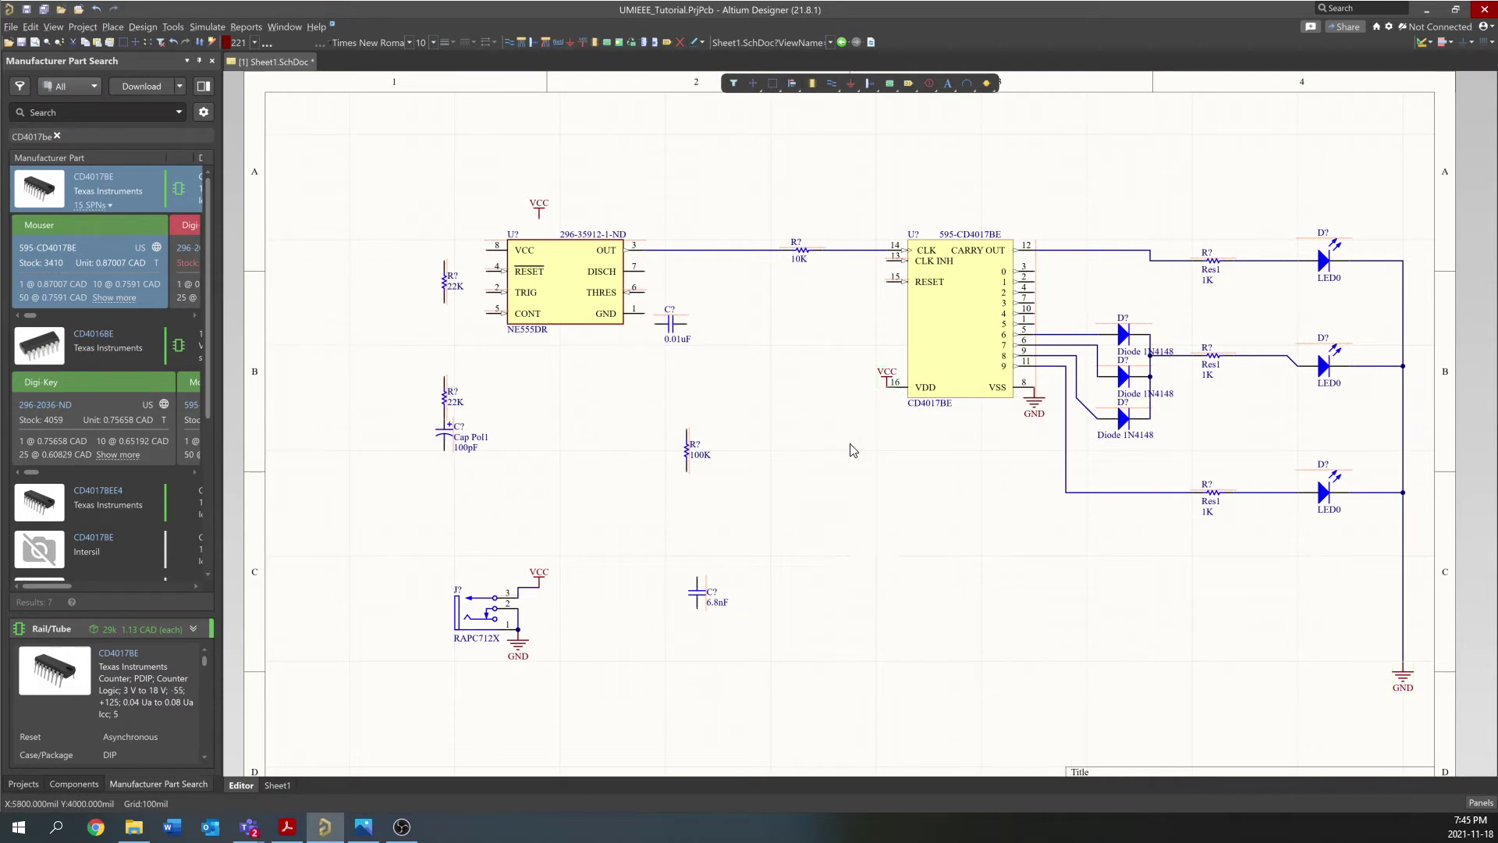
drag(880, 386, 818, 385)
Move the 6.8nF capacitor beside the CD4017BE's left edge and wire it between the RESET pin and the VCC line
drag(697, 590, 866, 328)
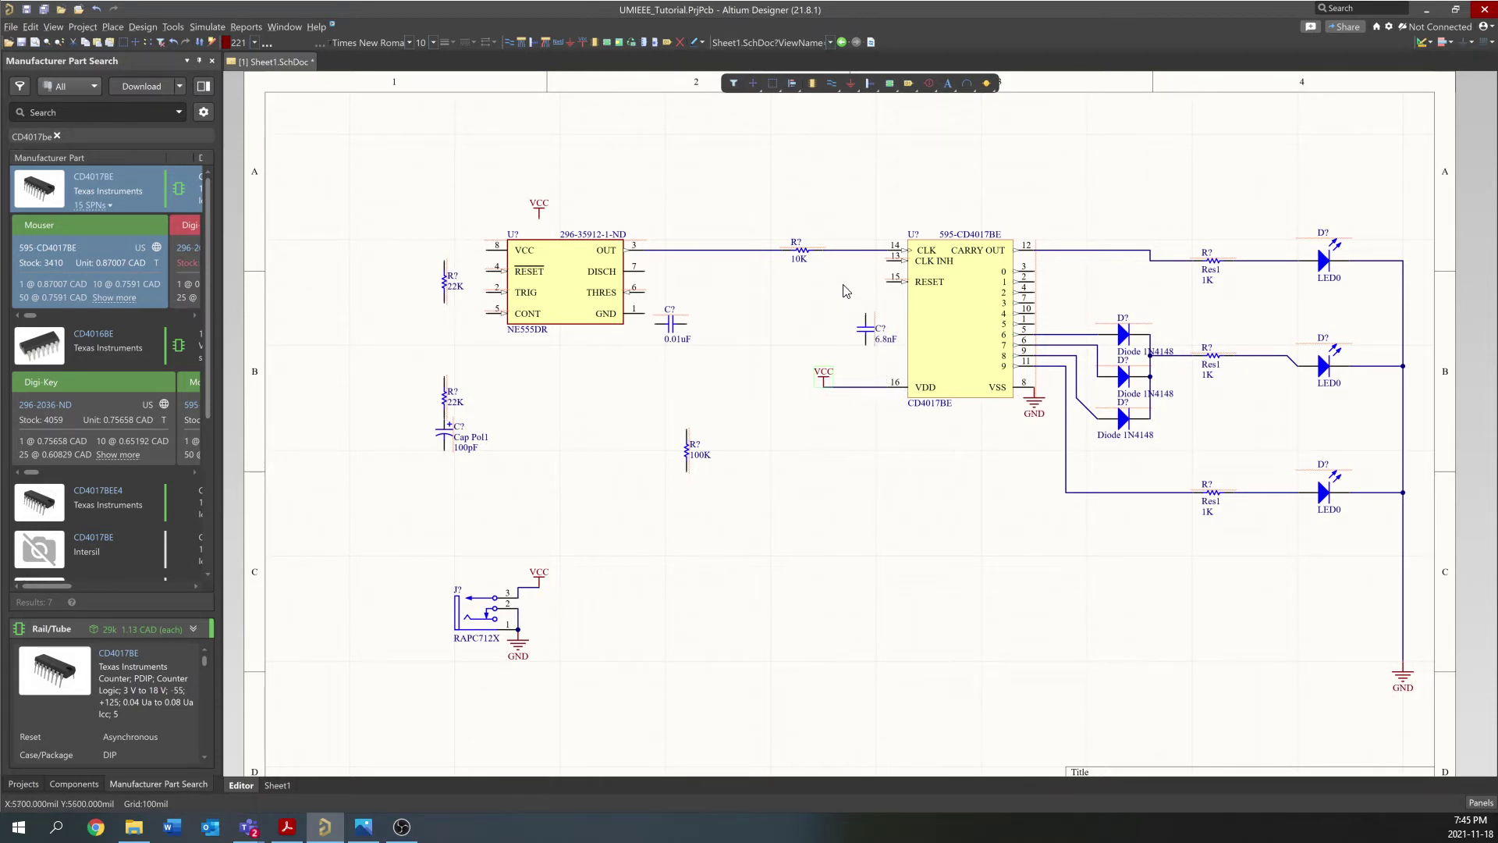
click(832, 83)
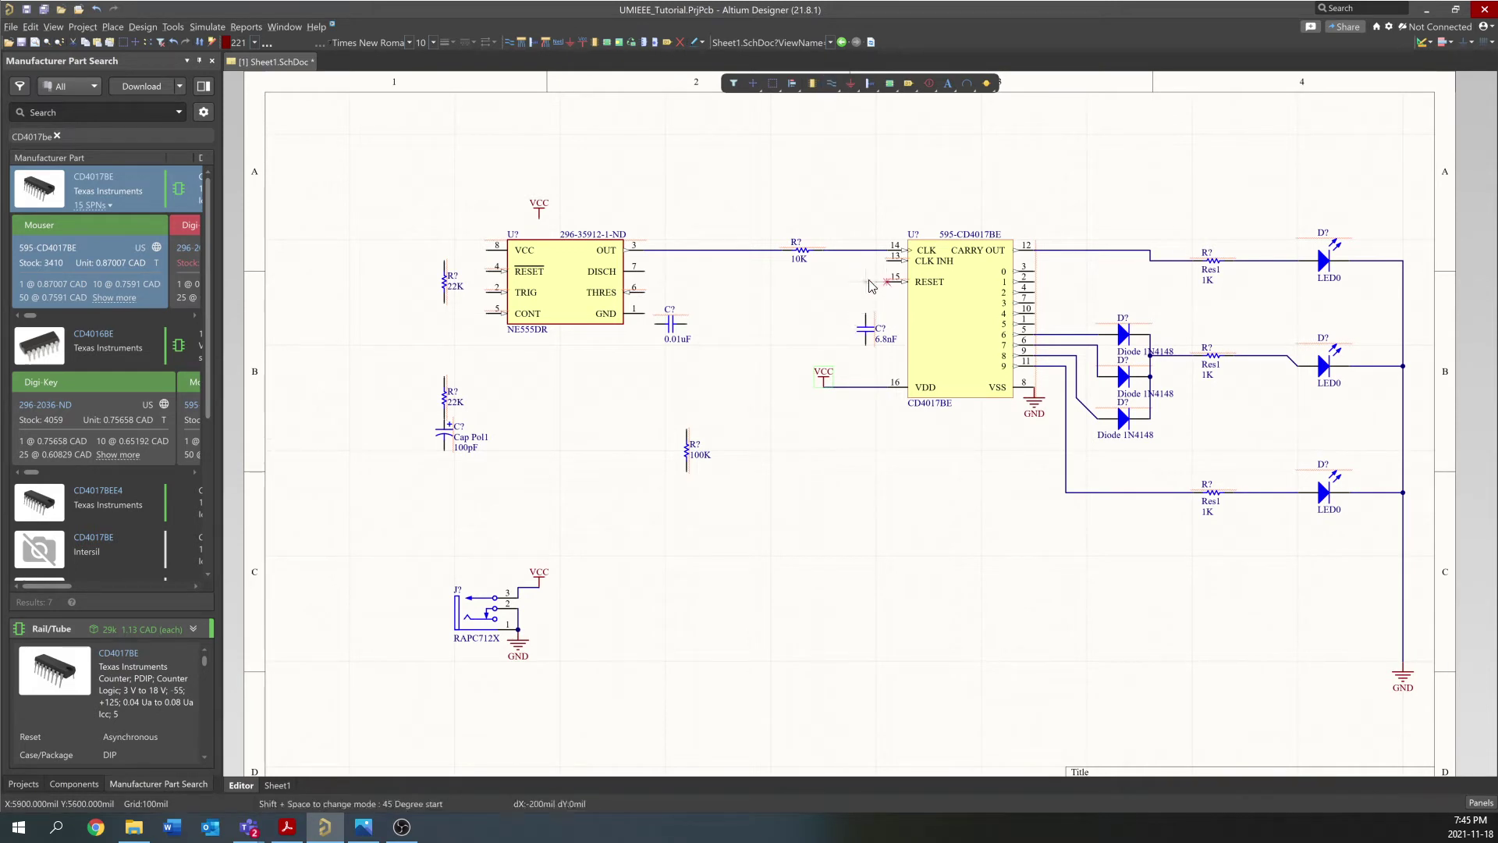
click(890, 282)
click(867, 350)
click(866, 386)
key(Escape)
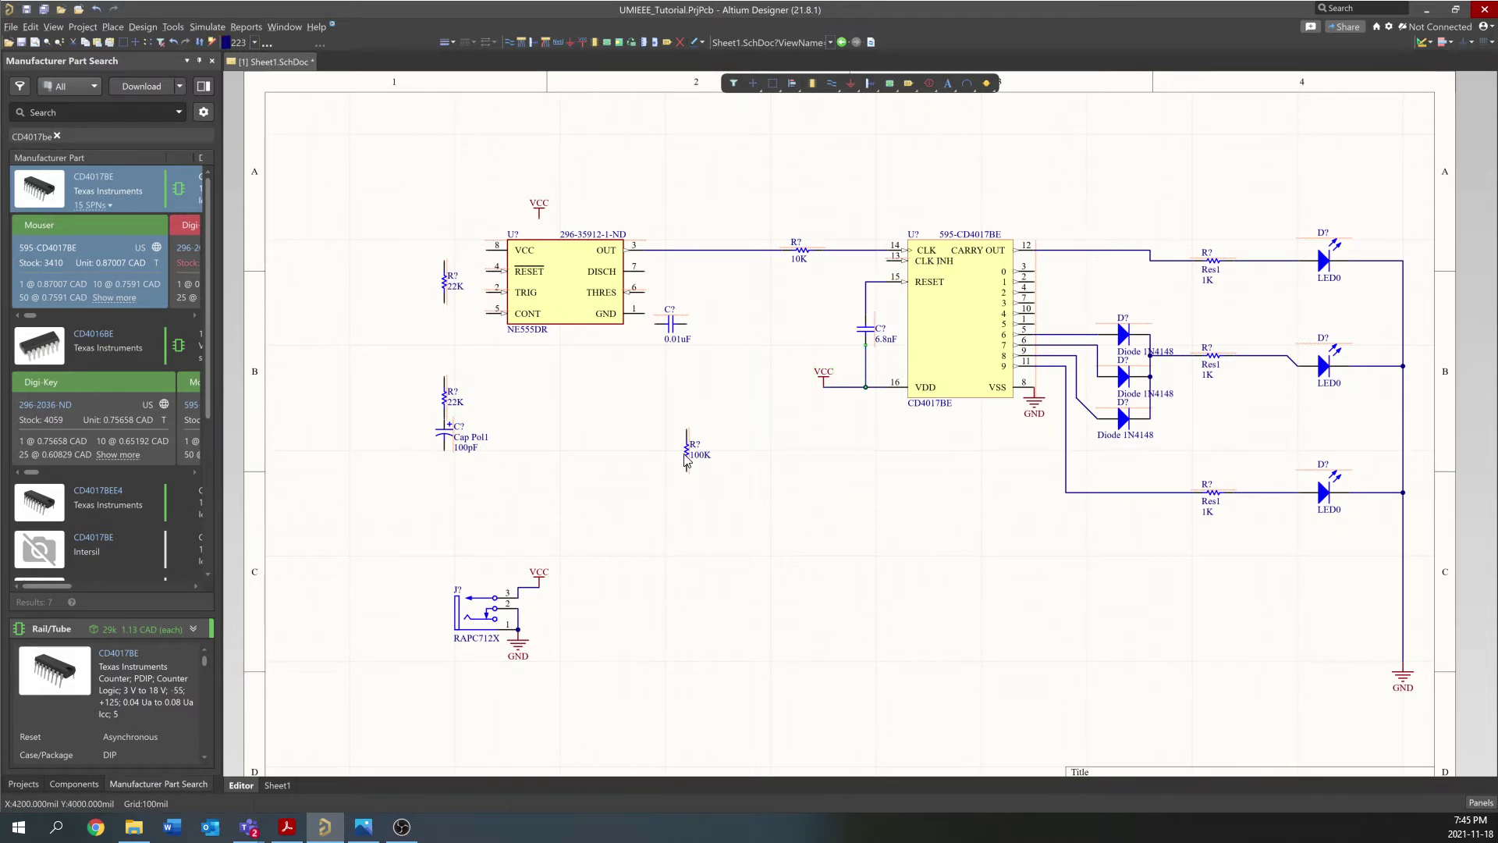
Lay the 100K resistor horizontally on the CD4017BE's RESET line and wire its free end to a GND port placed further left
drag(688, 441, 823, 292)
key(space)
click(850, 82)
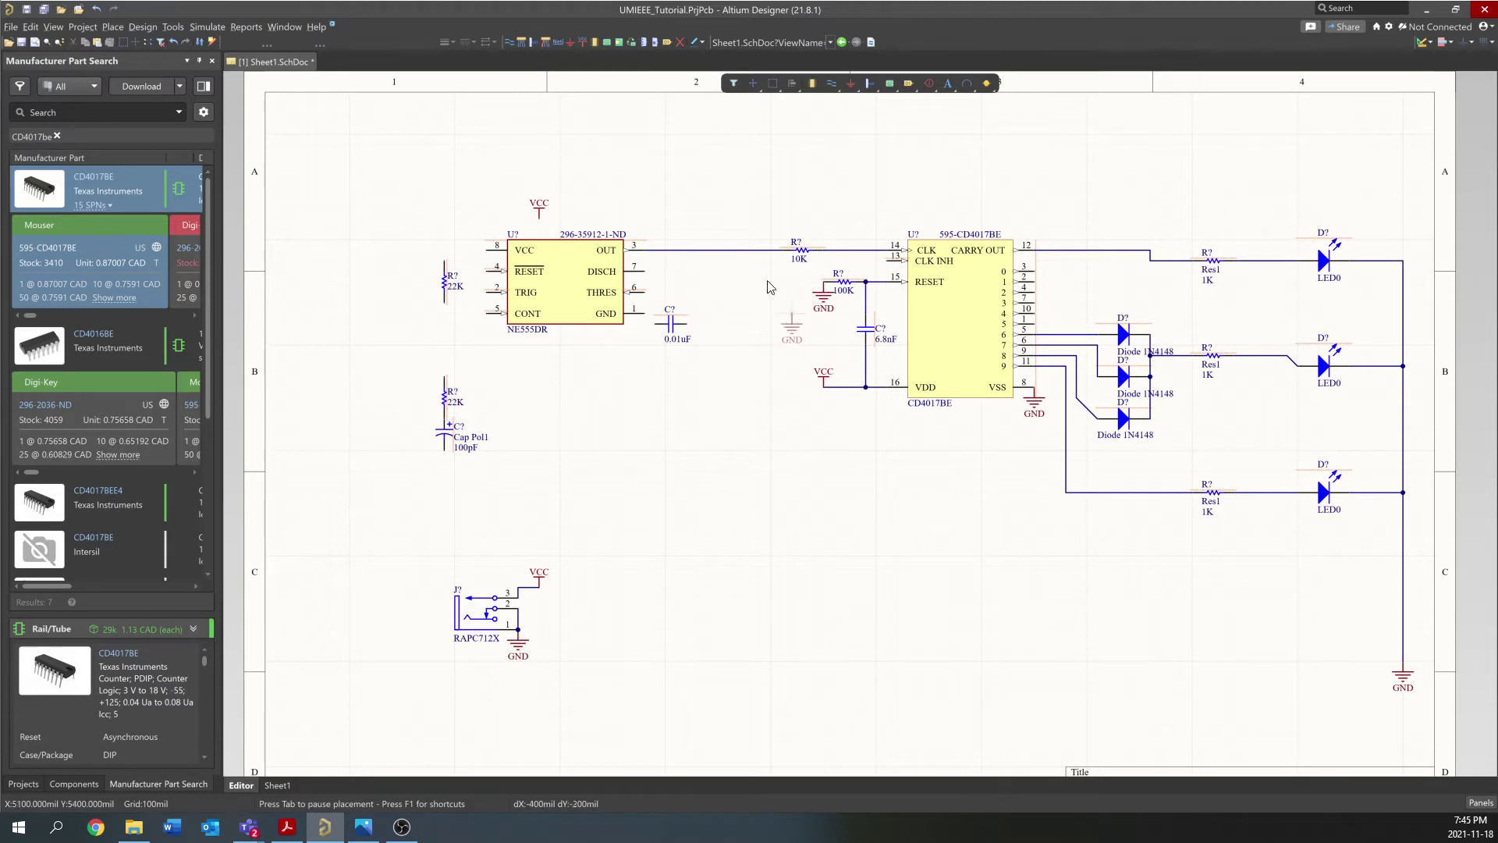
click(824, 284)
key(Escape)
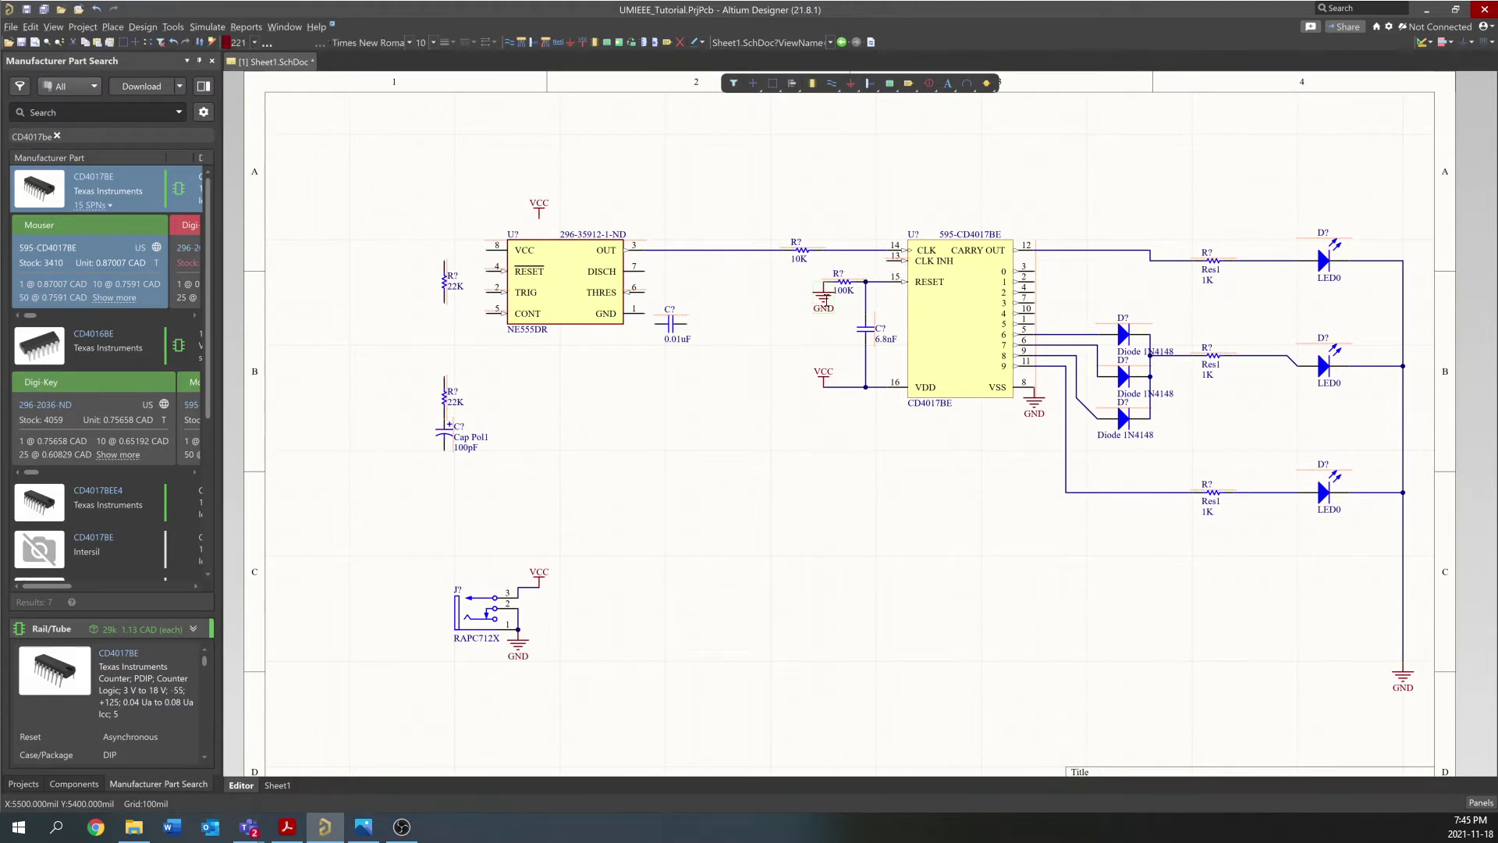
drag(825, 298, 793, 298)
Wire the CD4017BE's CLK INH pin 13 to the ground wire beside the 100K resistor
click(837, 85)
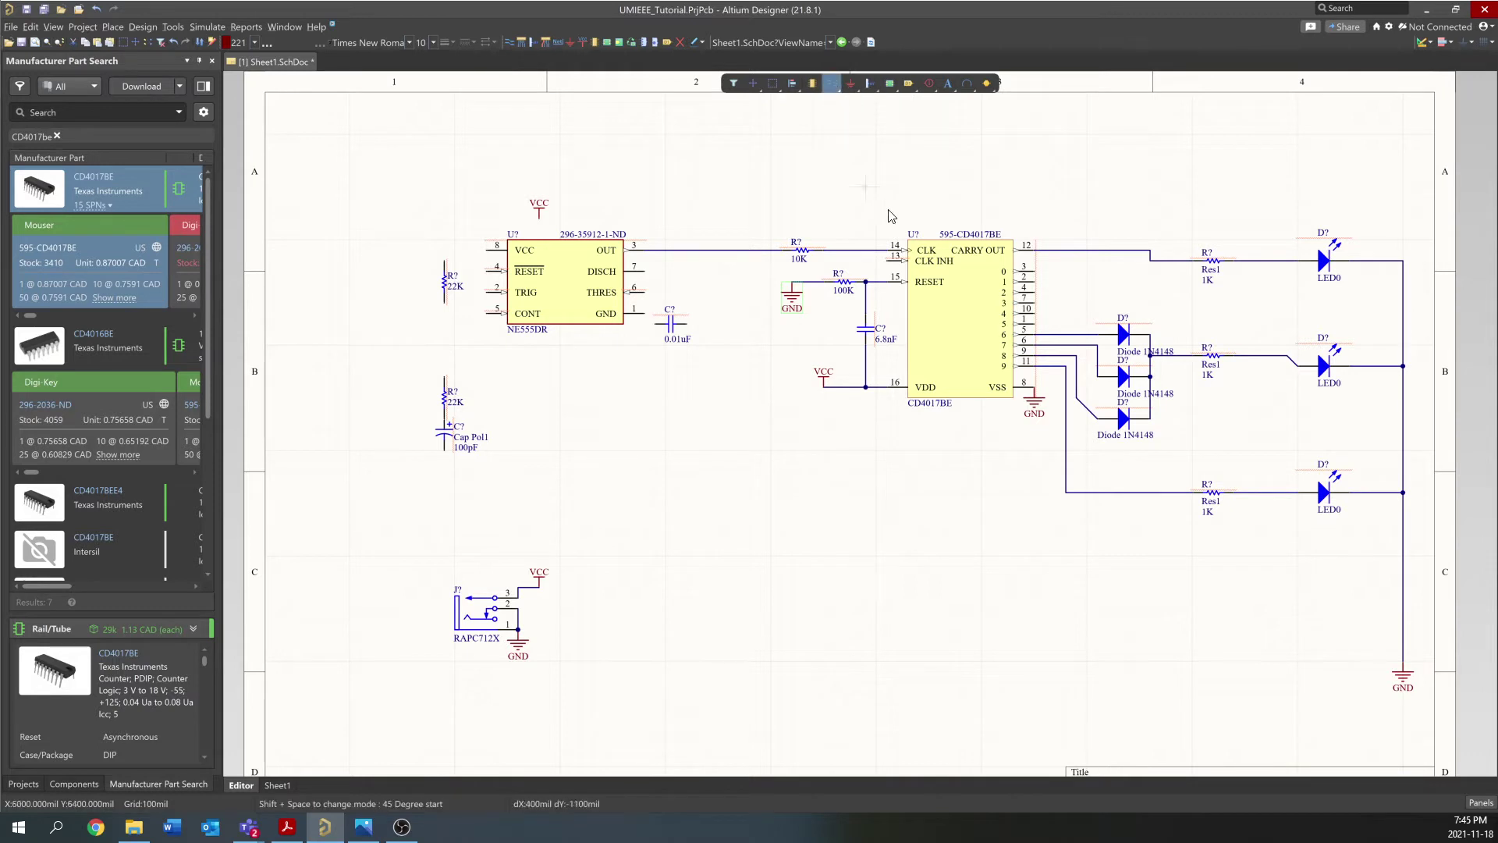
click(887, 263)
click(813, 281)
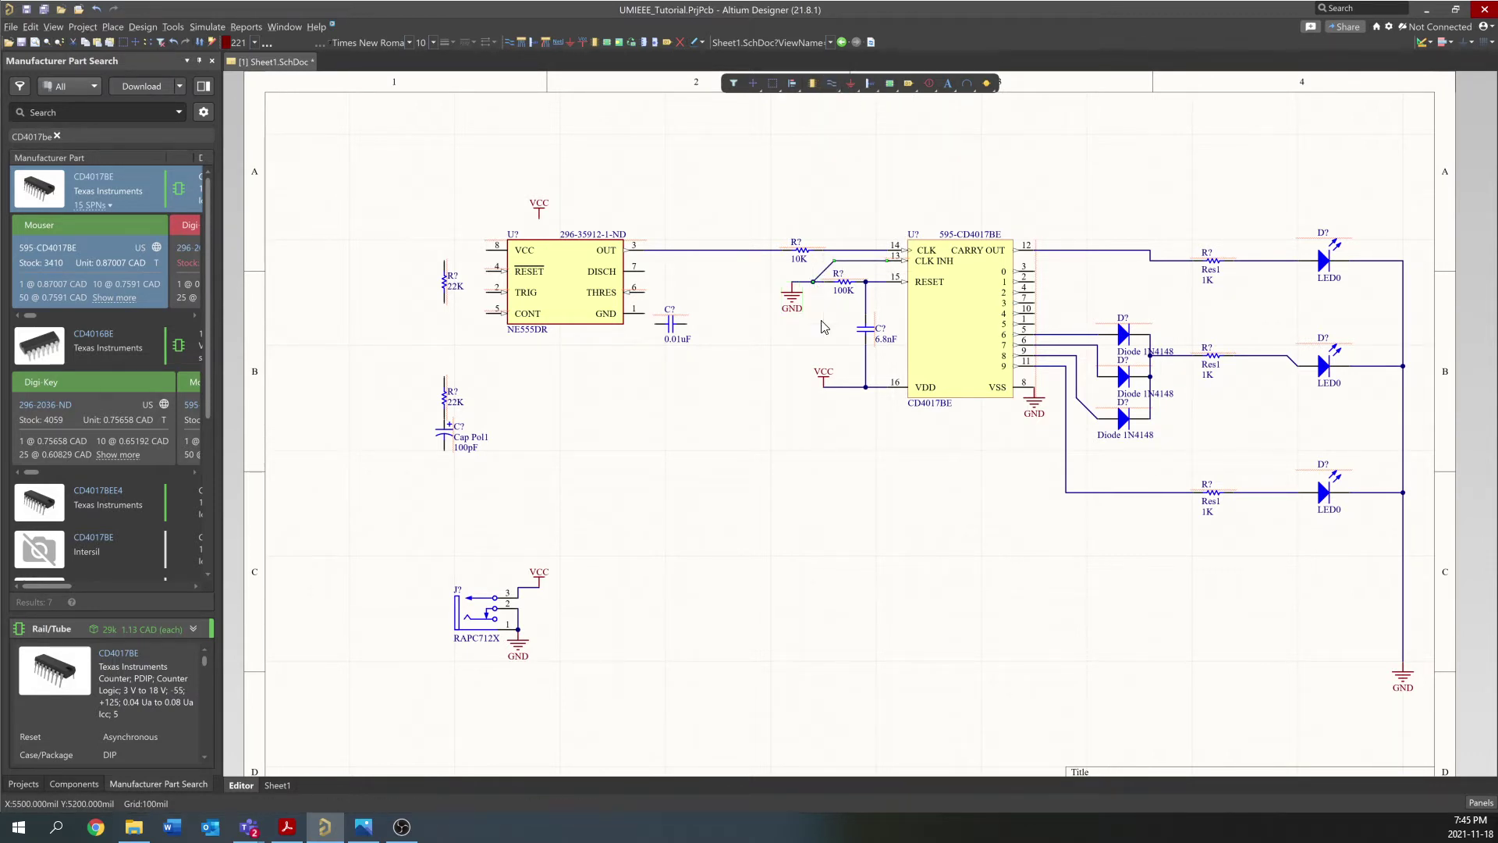
key(Escape)
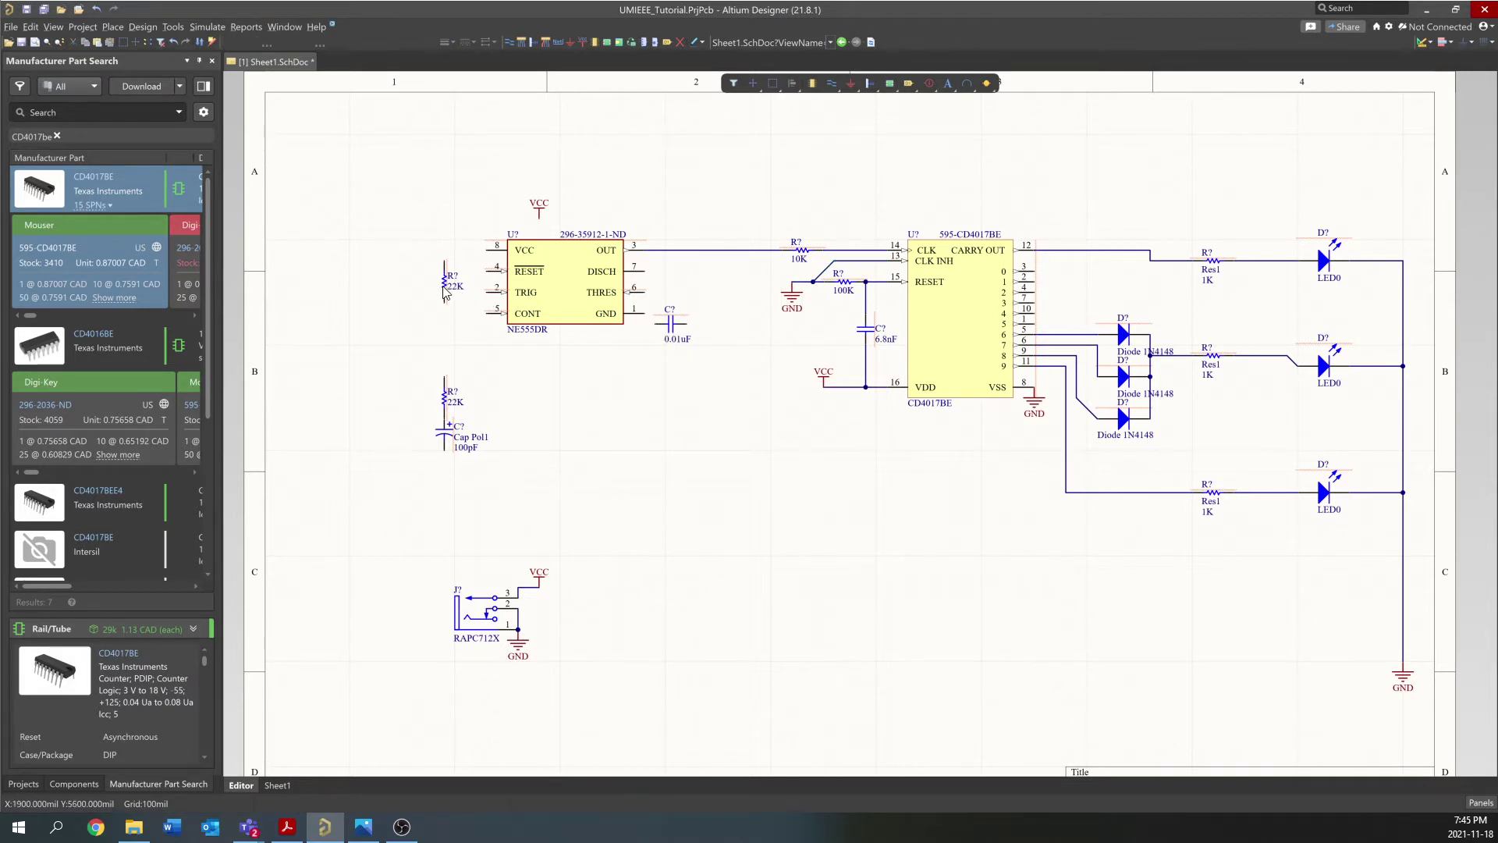
Move the upper 22K resistor clear of the NE555DR and attach the 0.01uF capacitor to the CONT pin
drag(444, 293, 350, 201)
drag(674, 330, 449, 315)
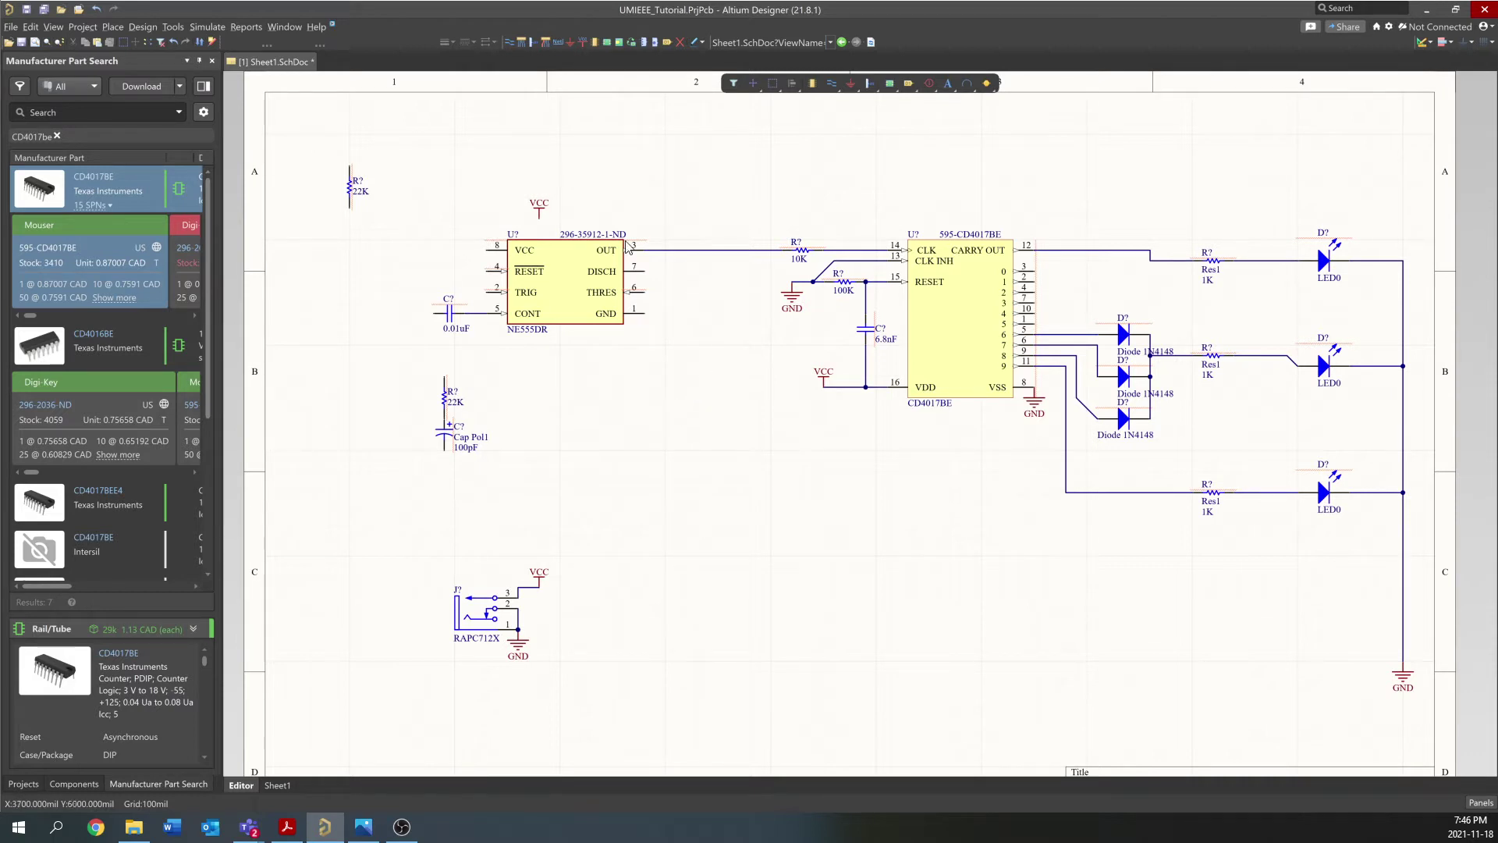
Place a GND port on the NE555DR's GND pin and connect the loose VCC port to its VCC pin through a short wire
click(850, 83)
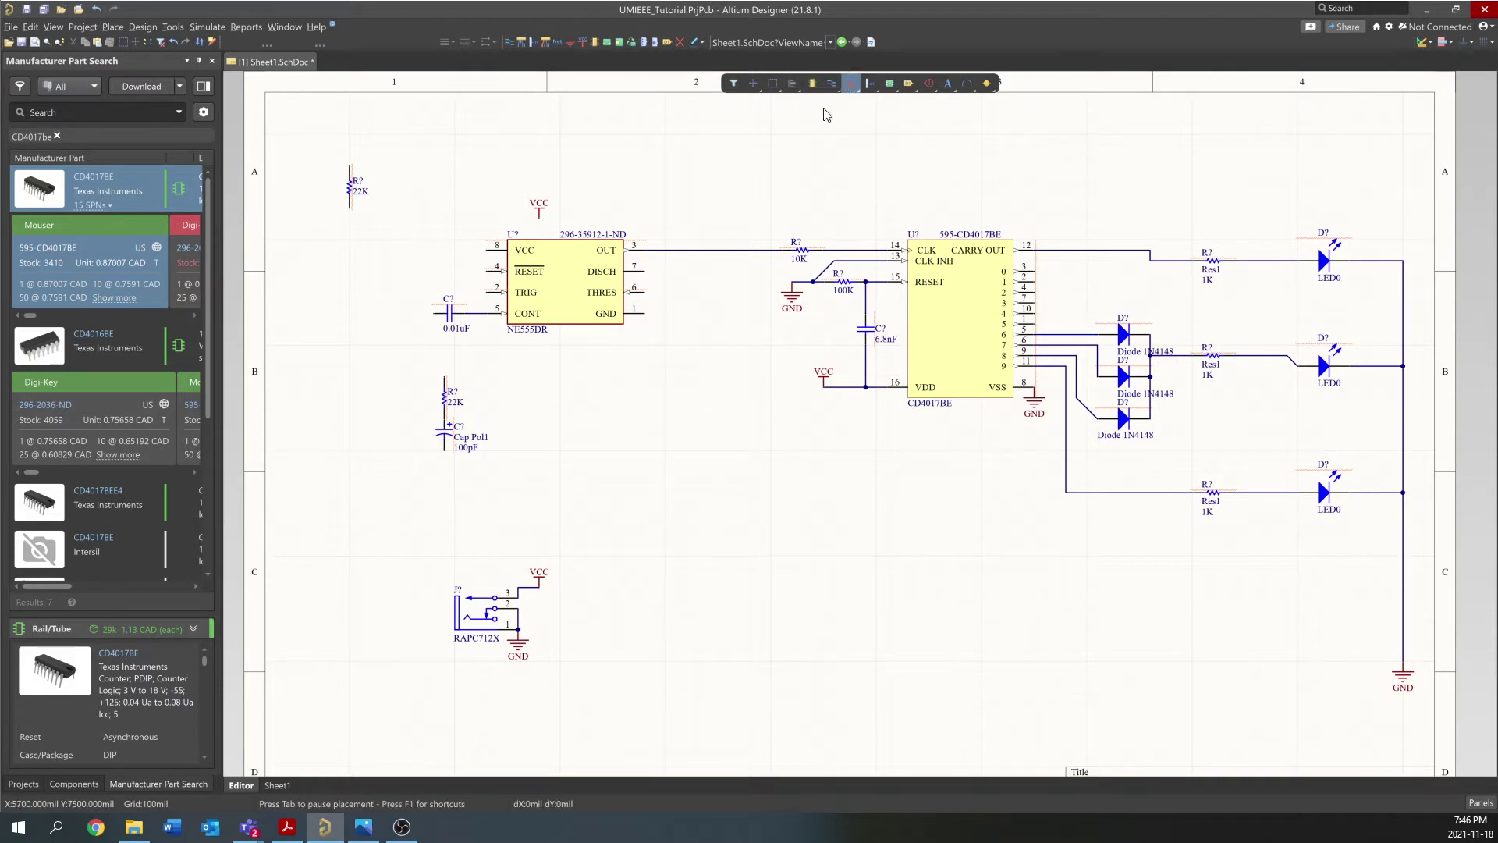
click(644, 319)
key(Escape)
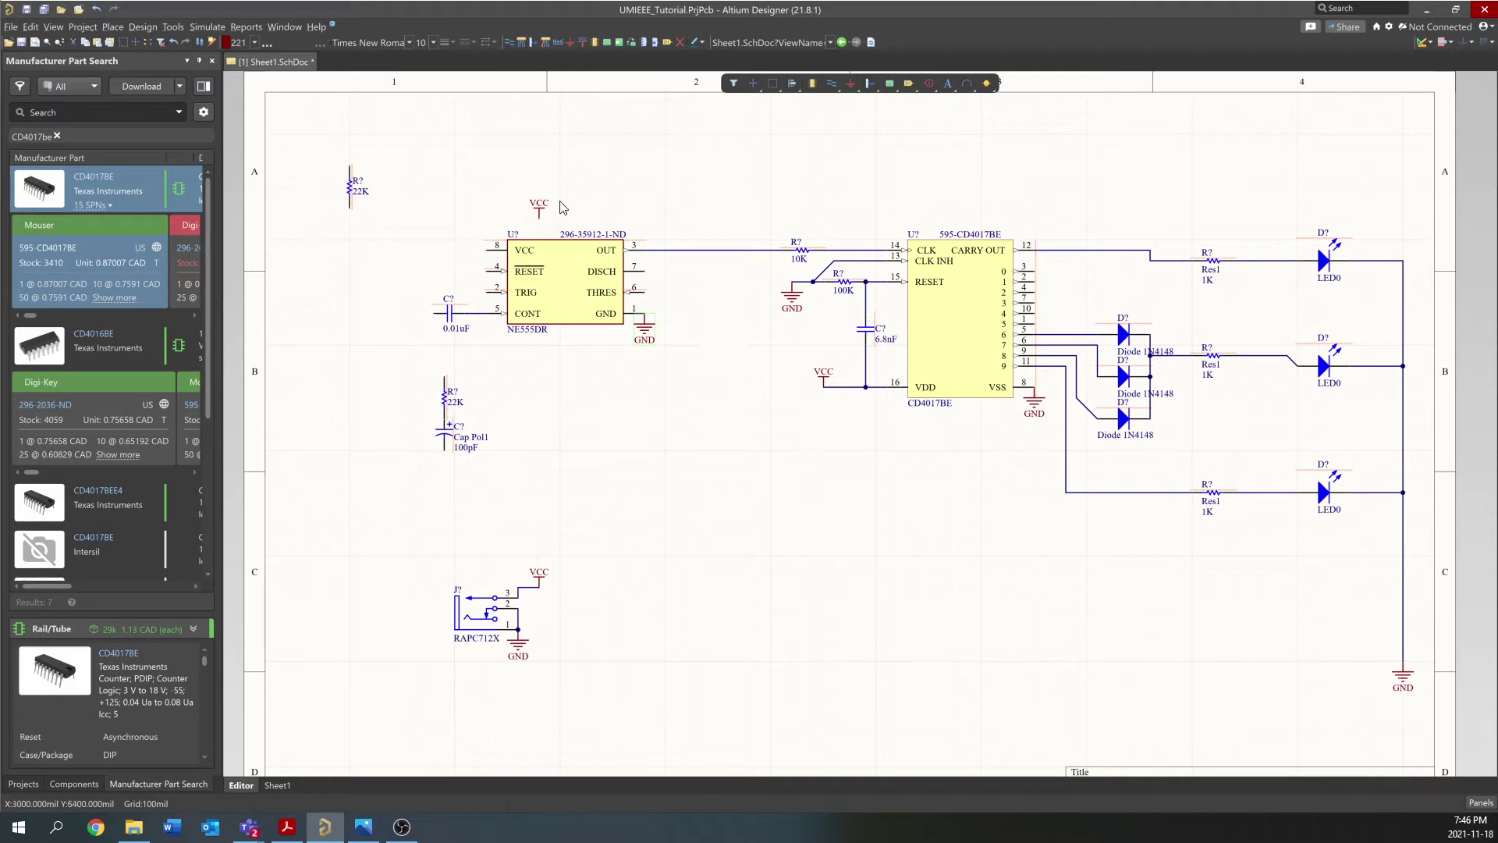
drag(539, 211, 485, 246)
drag(489, 240, 447, 250)
Wire the NE555DR's RESET pin 4 to the VCC line above it
click(831, 82)
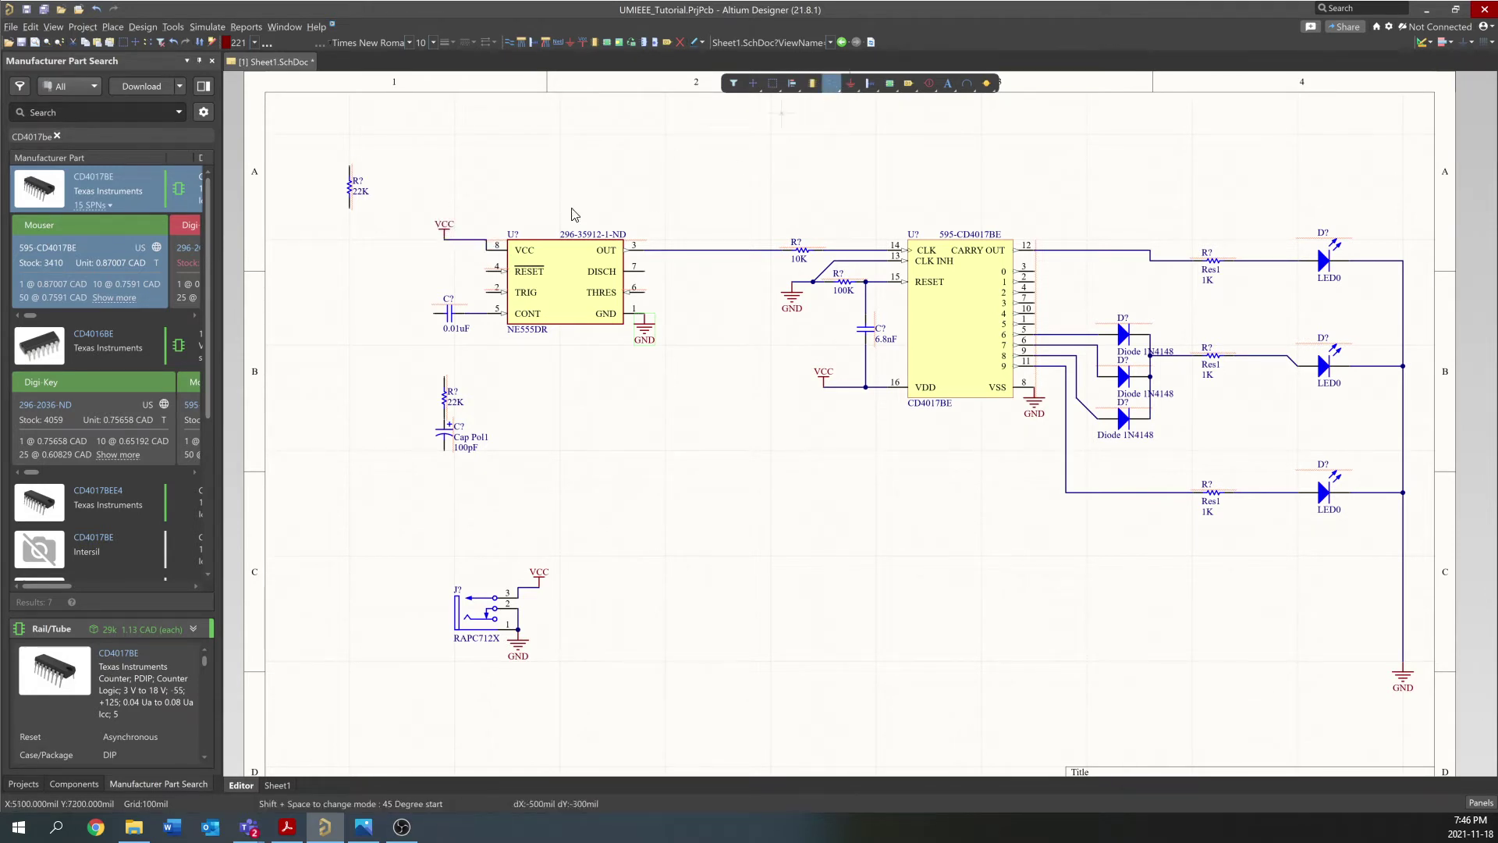
click(487, 272)
click(465, 239)
key(Escape)
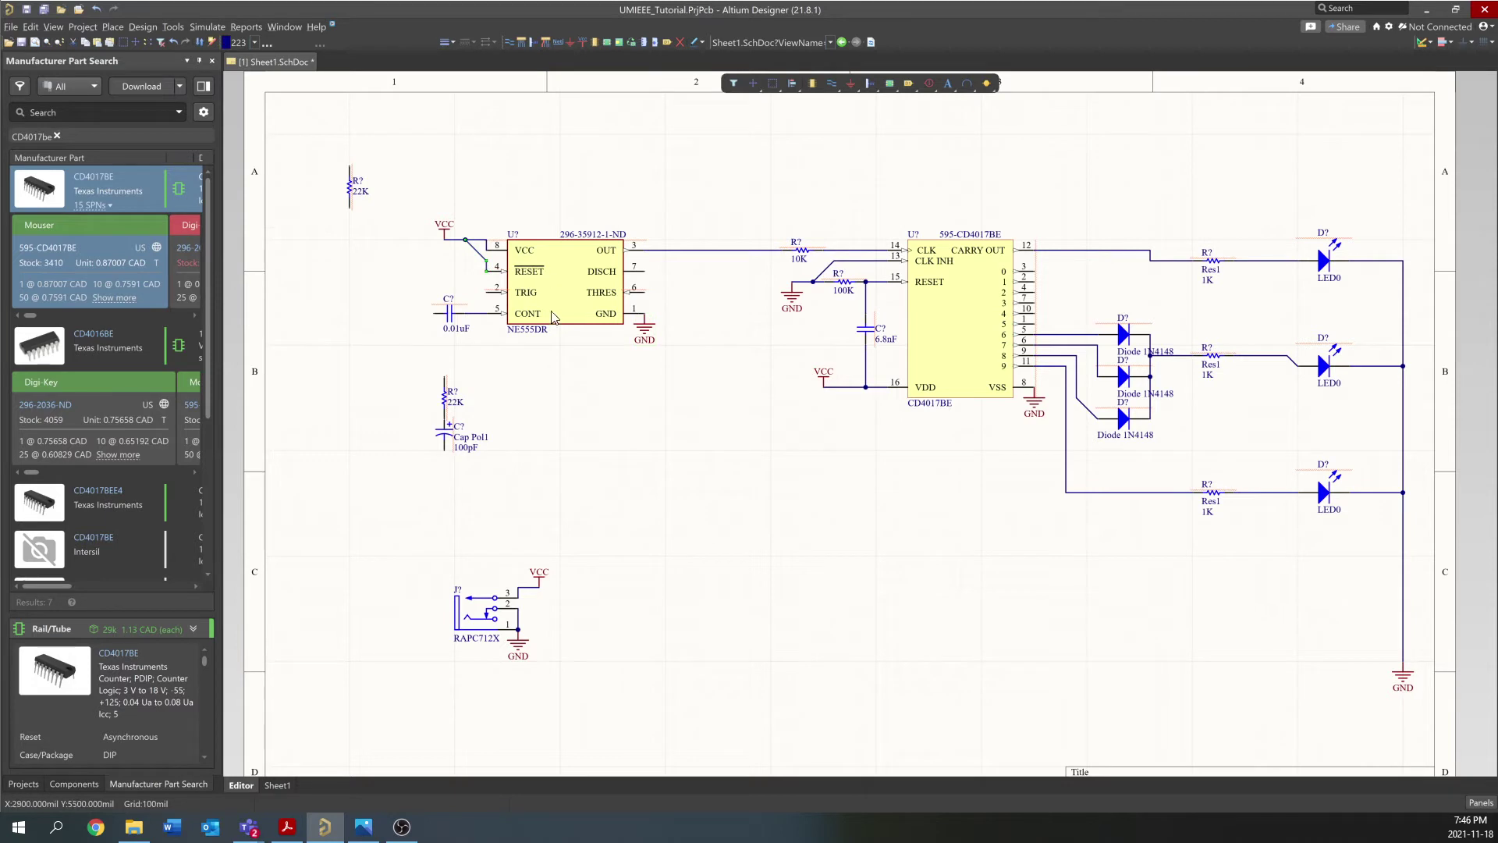
Stack the two 22K resistors and the 100pF polarized capacitor in one vertical chain well left of the NE555DR
click(534, 419)
click(411, 382)
click(388, 373)
drag(445, 399, 339, 315)
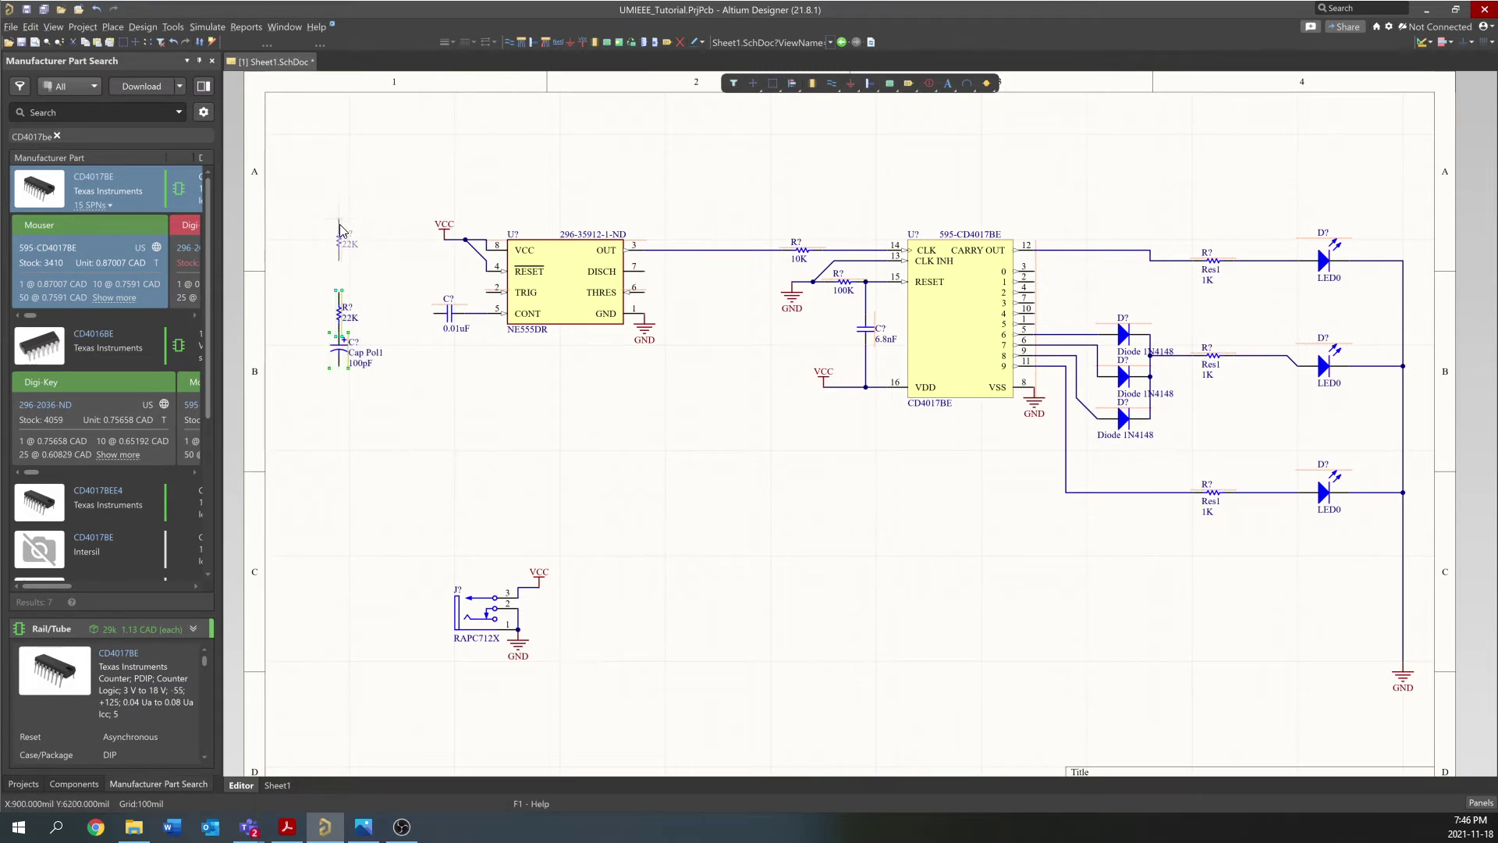
click(339, 259)
click(329, 238)
drag(337, 319, 306, 318)
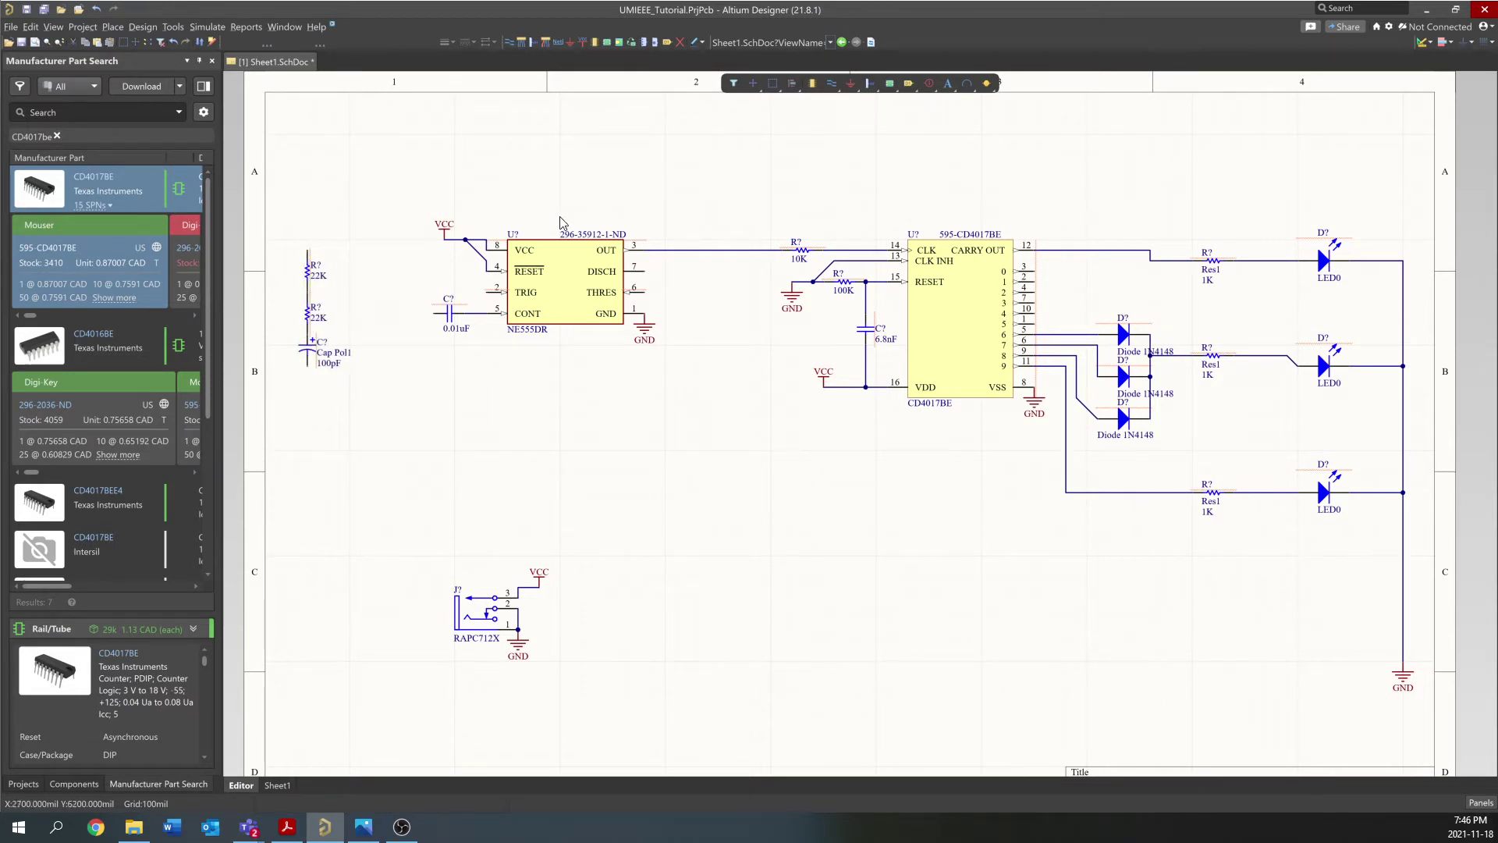
click(831, 83)
click(304, 251)
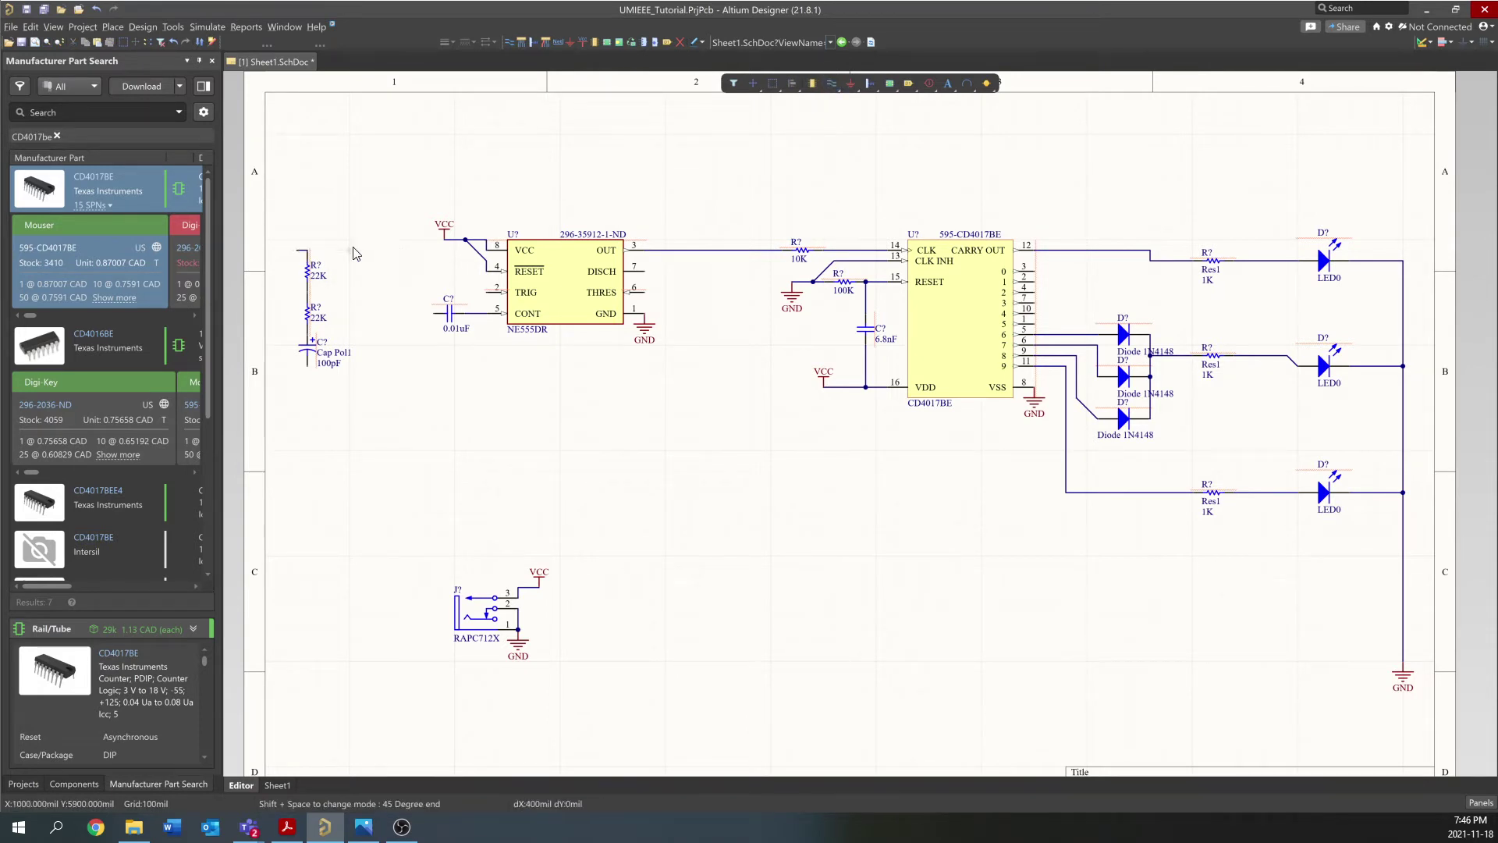
key(Escape)
key(Escape)
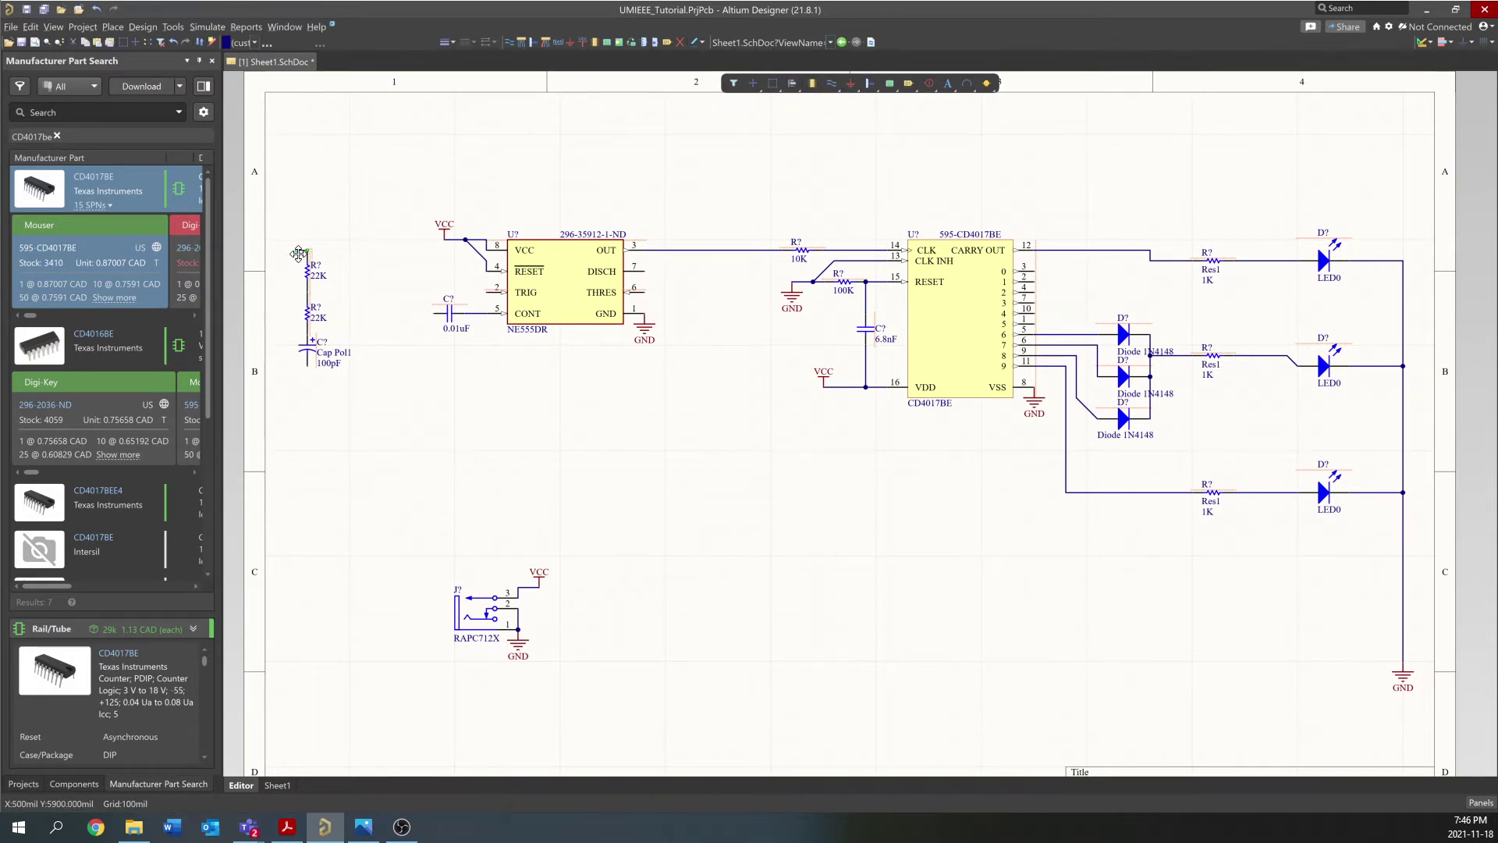
key(Delete)
Wire the top end of the upper 22K resistor to the NE555DR's VCC port
click(832, 83)
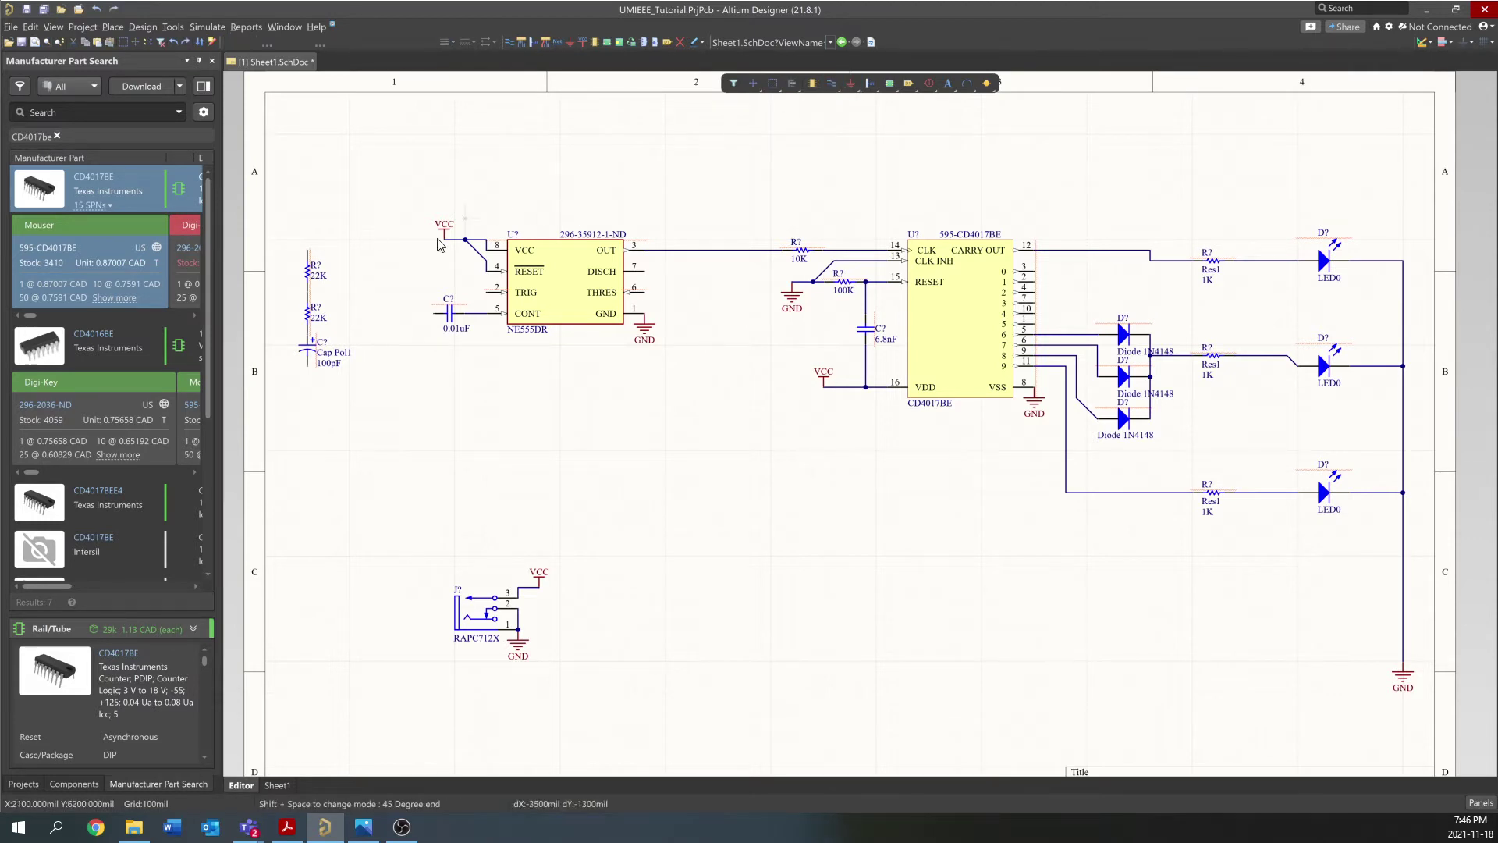
click(306, 250)
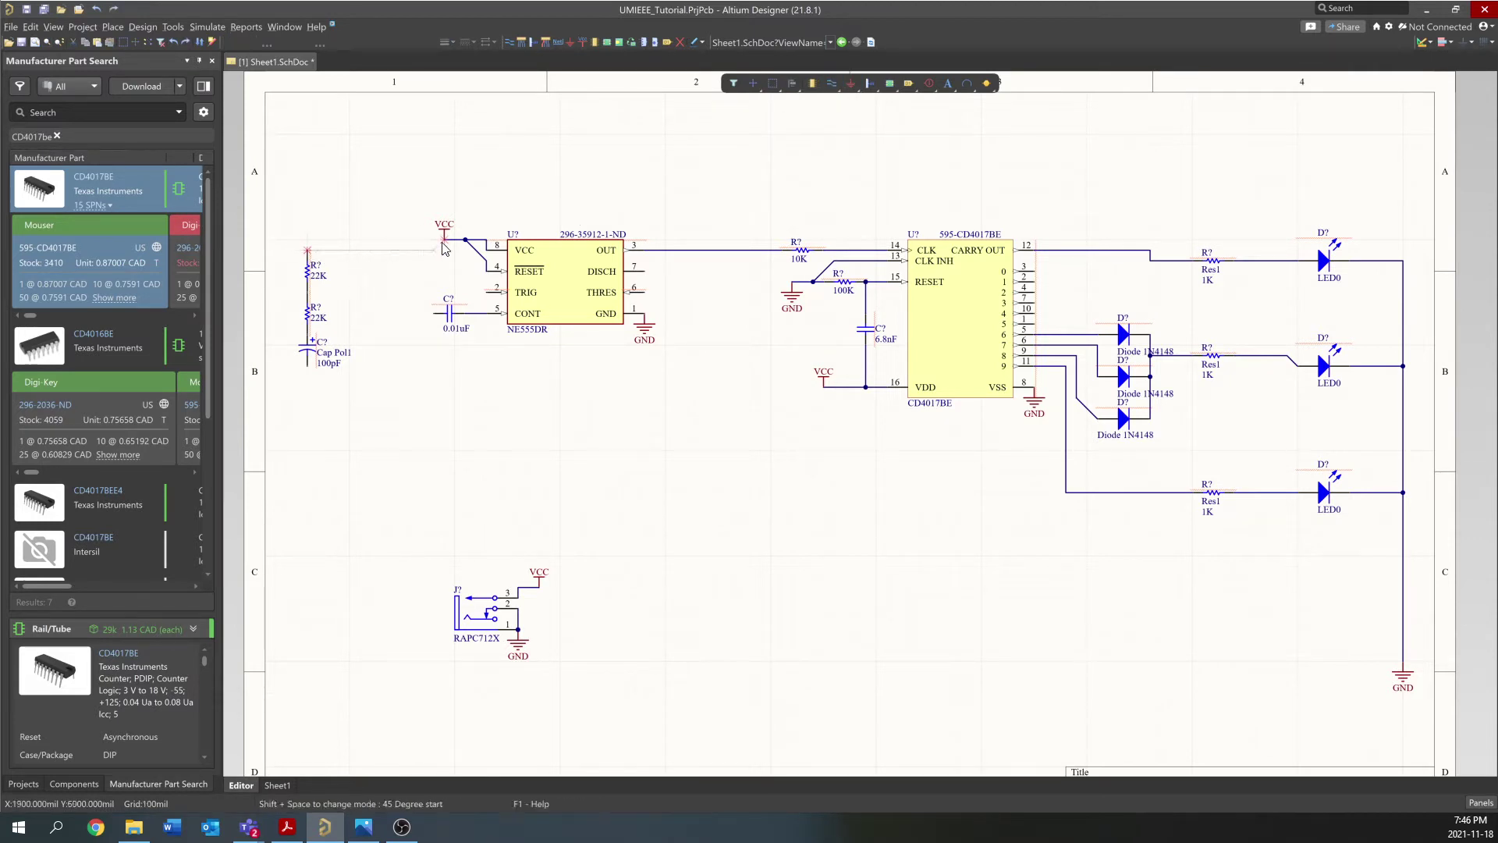
click(444, 239)
key(Escape)
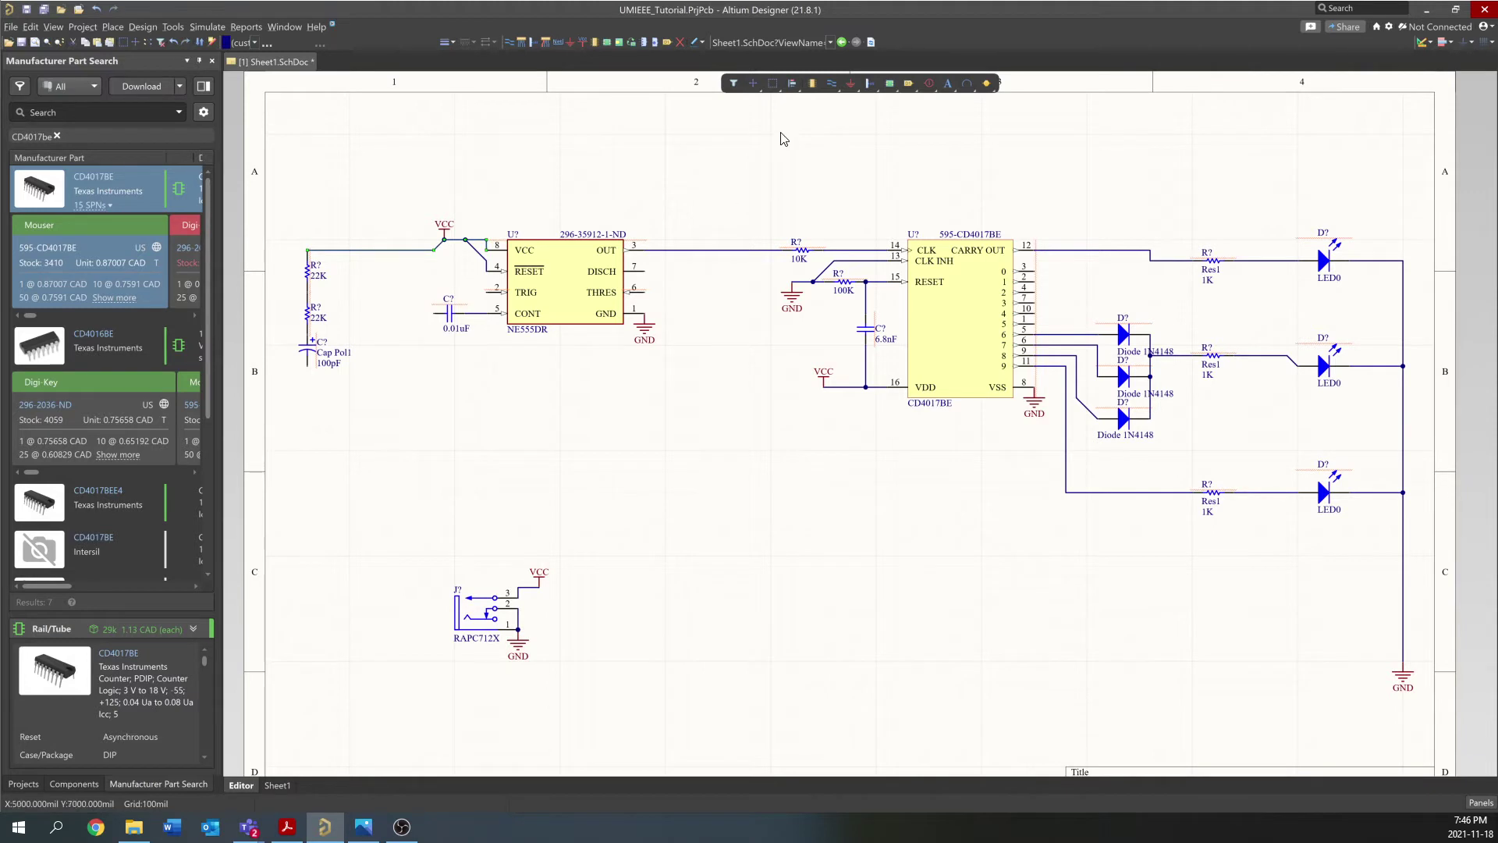
Draw a short horizontal wire stub to the right from the junction between the two 22K resistors
click(832, 84)
click(307, 292)
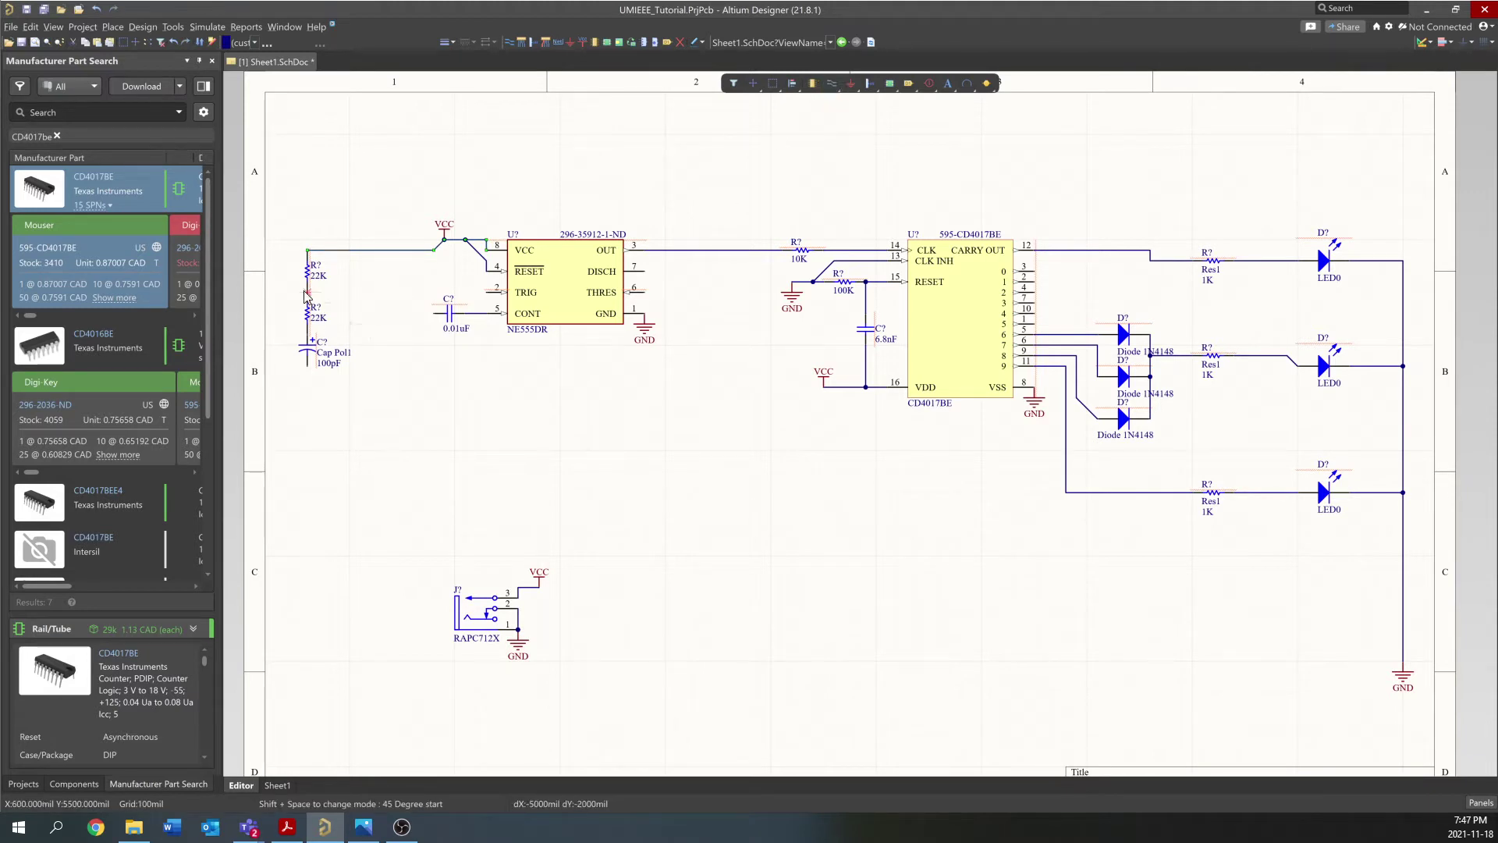
click(368, 290)
key(Escape)
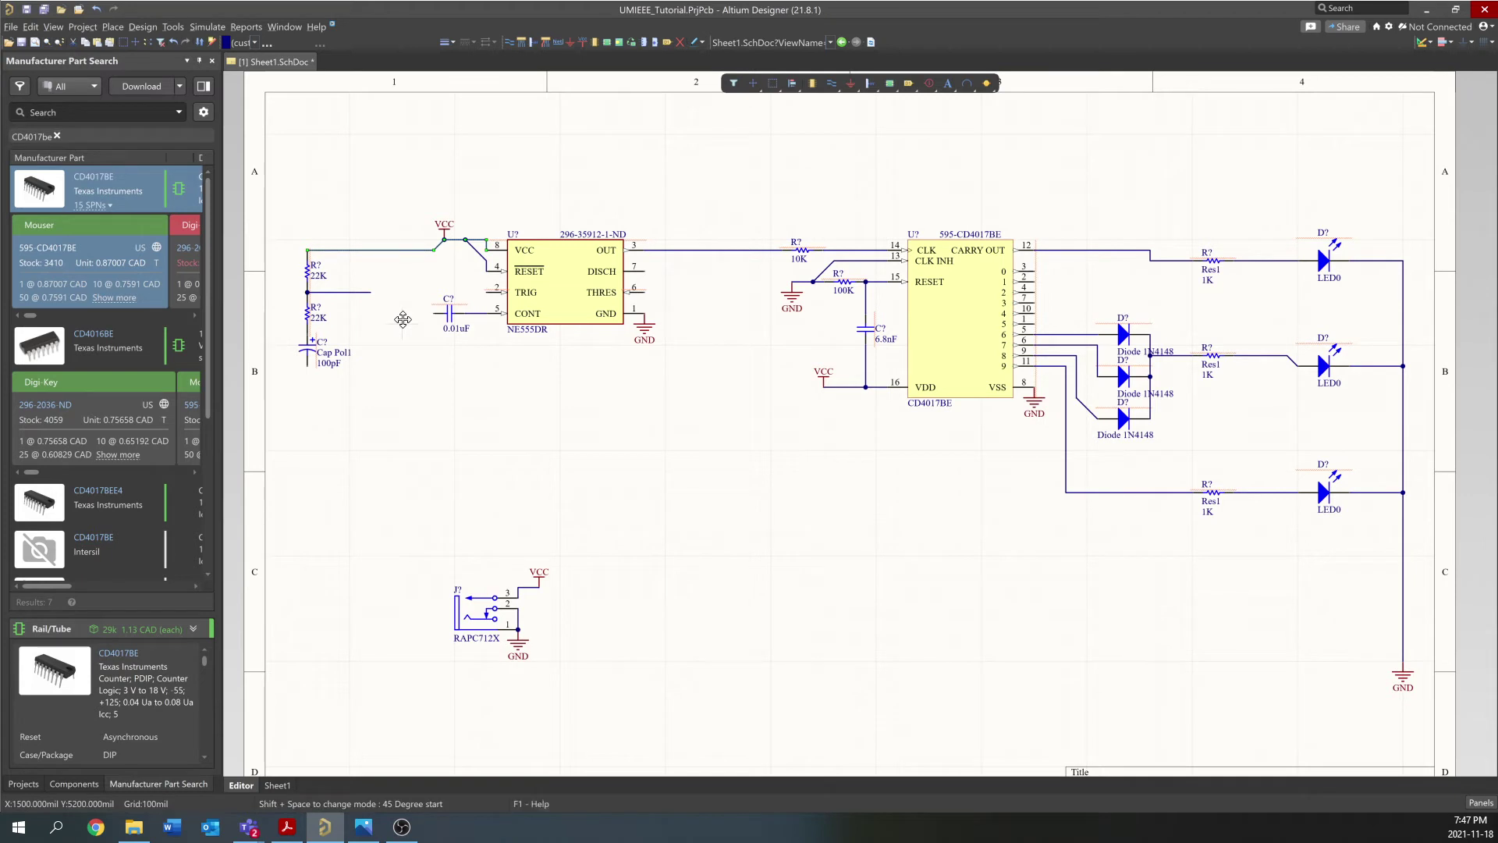
key(Escape)
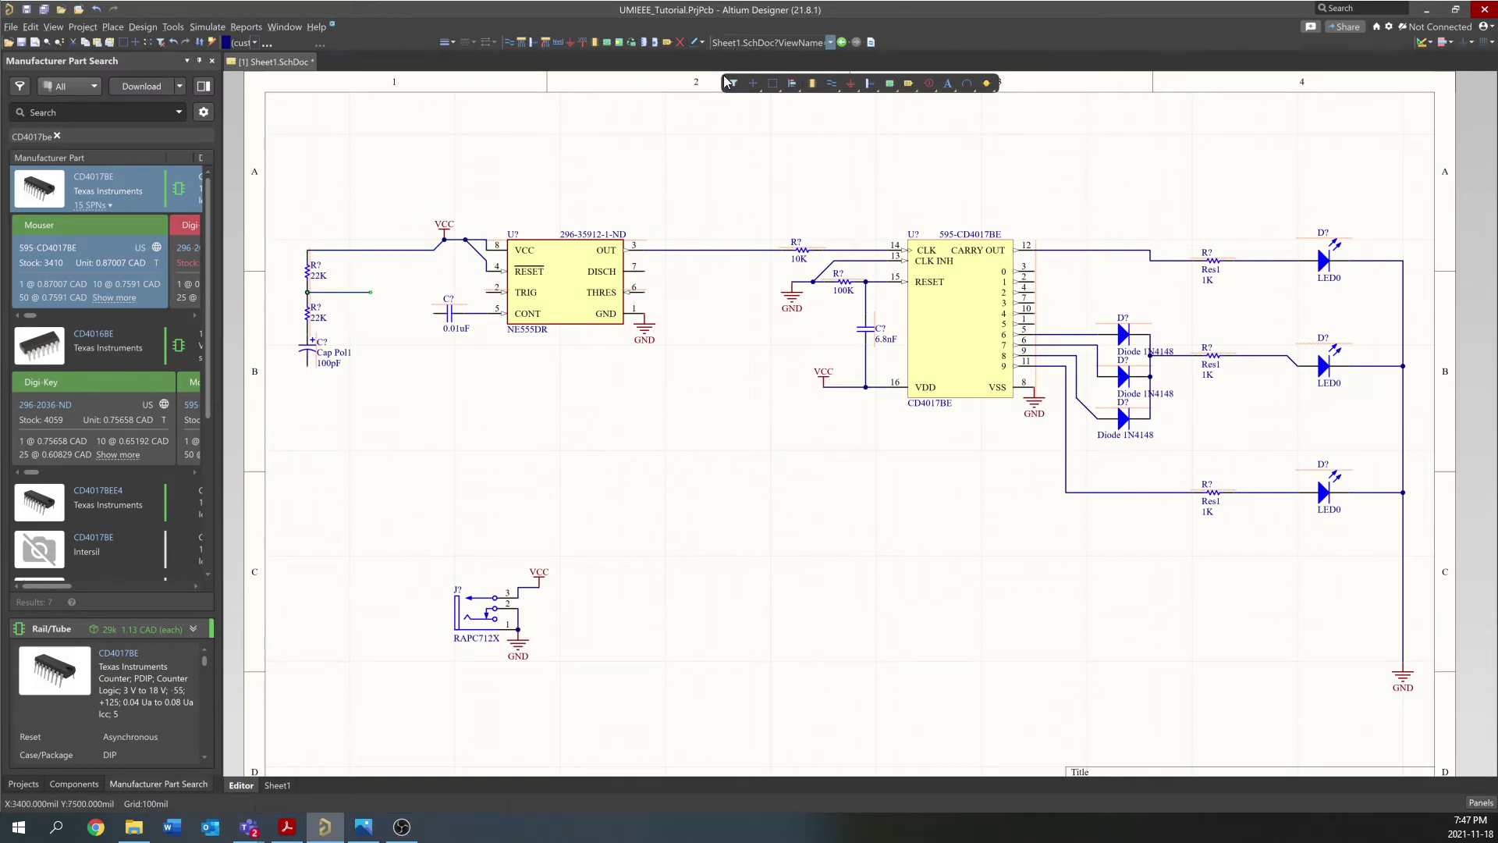
Place a net label on the stub between the 22K resistors and name it DISCH
click(558, 43)
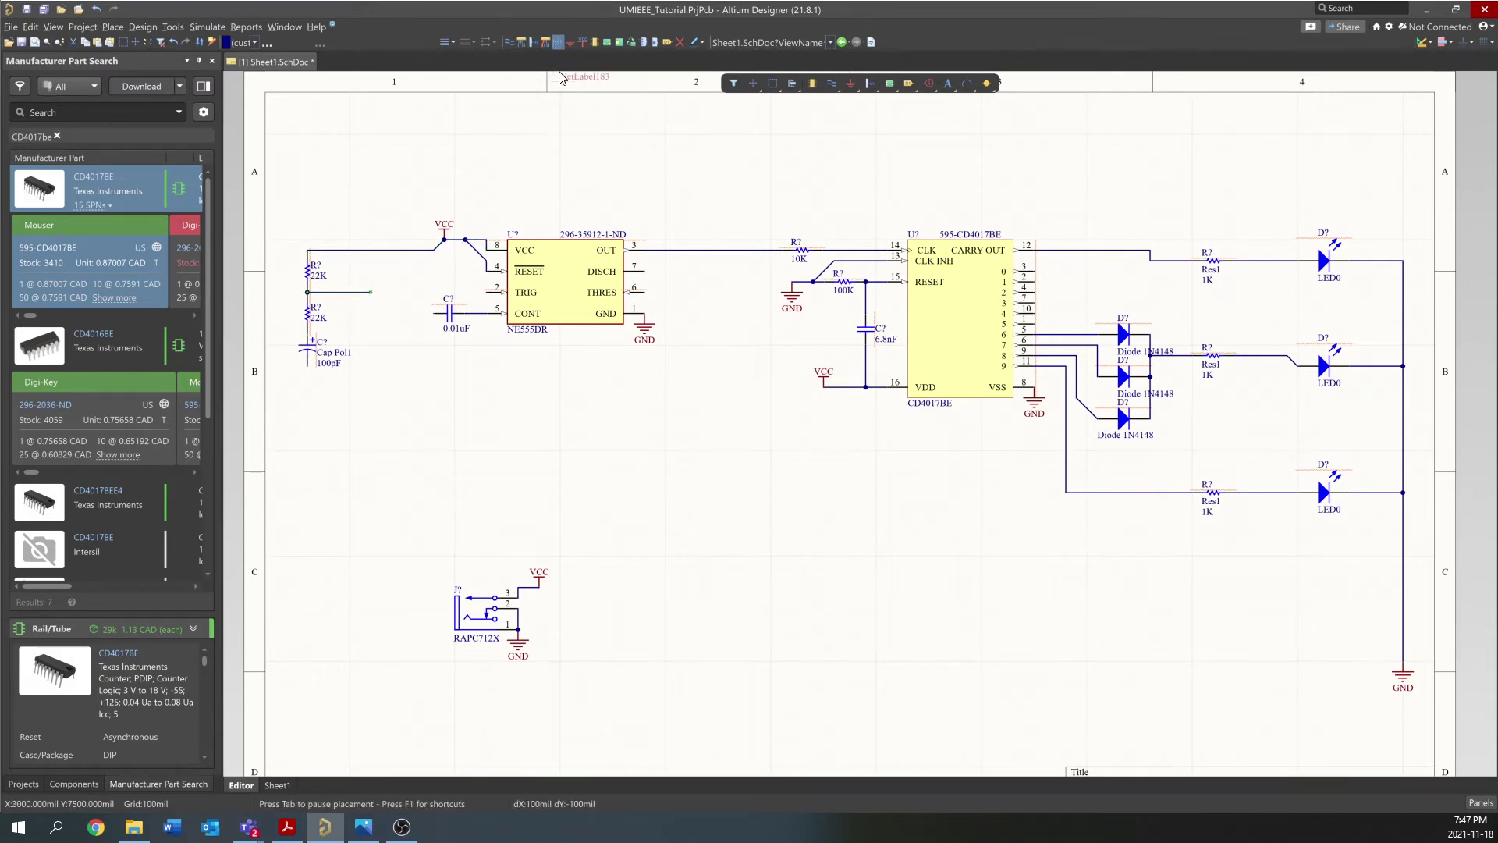
click(328, 296)
key(Escape)
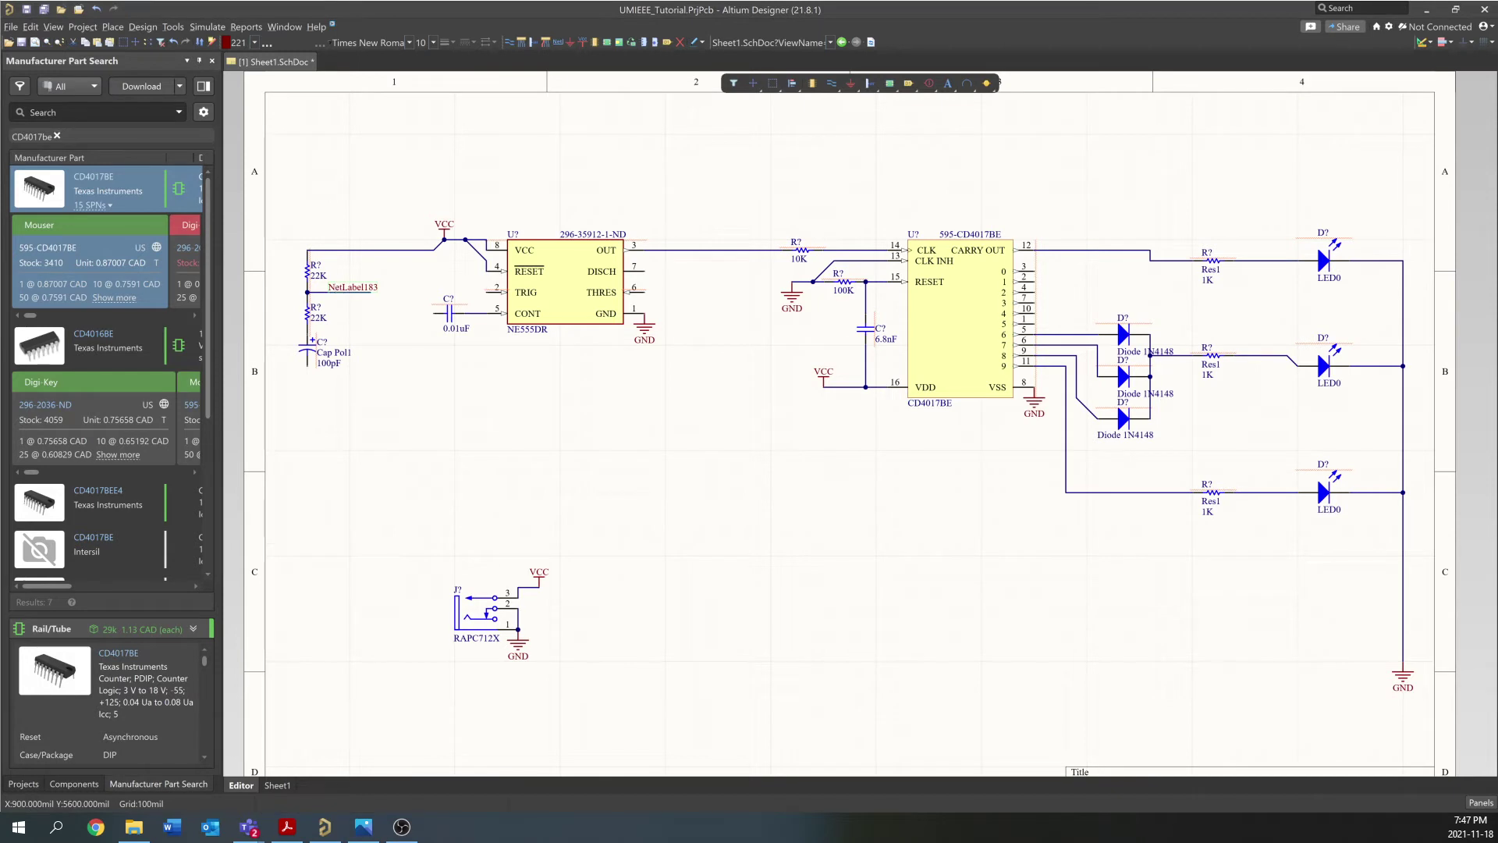
double_click(343, 287)
drag(1131, 266, 713, 134)
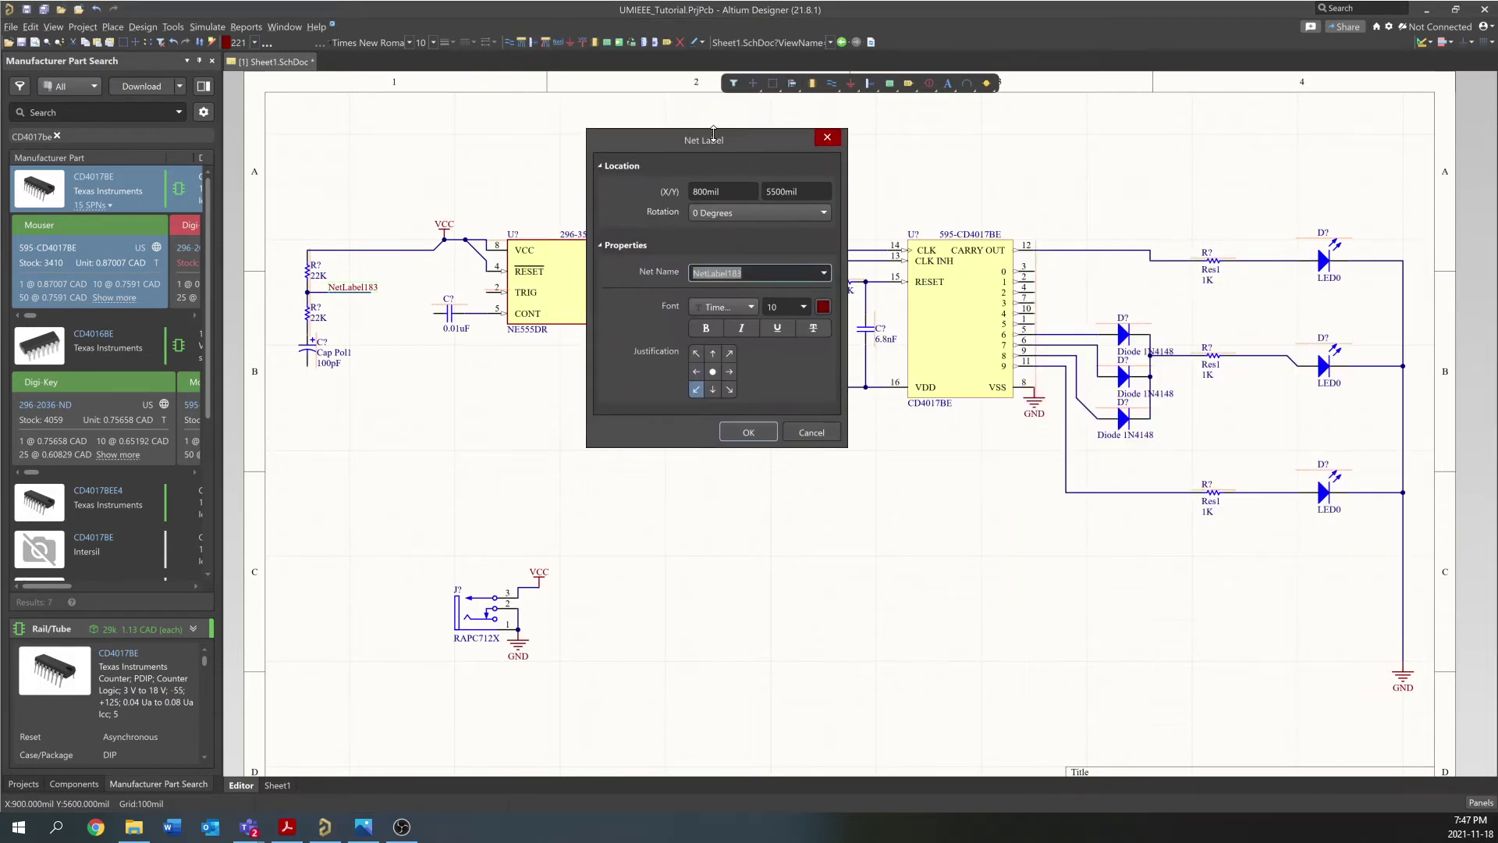
text(DISCH)
key(Return)
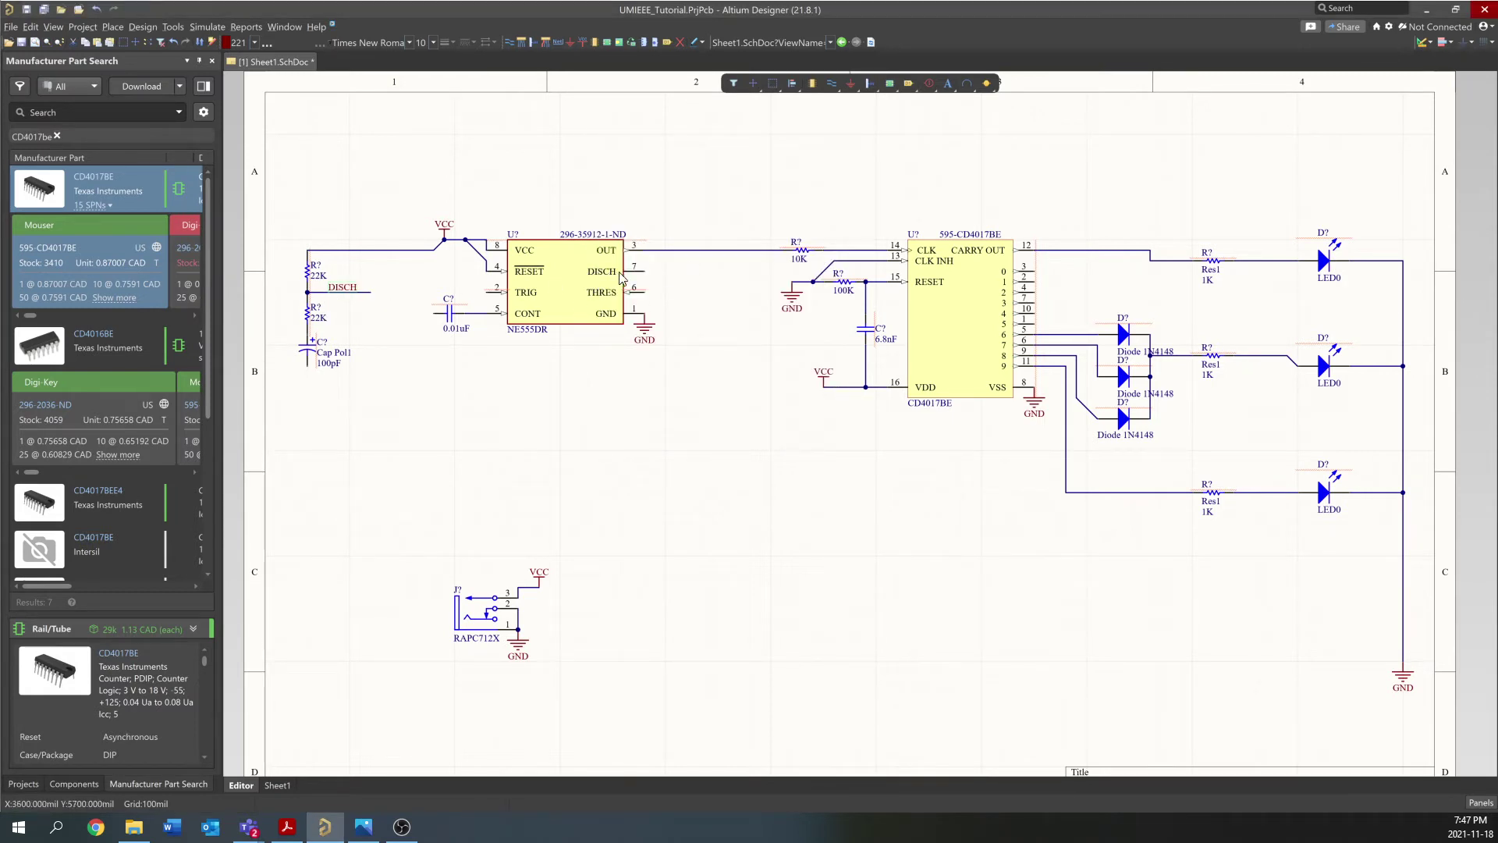
Draw a wire stub from the NE555DR's DISCH pin 7 and put a copy of the DISCH net label on it
click(831, 82)
click(644, 271)
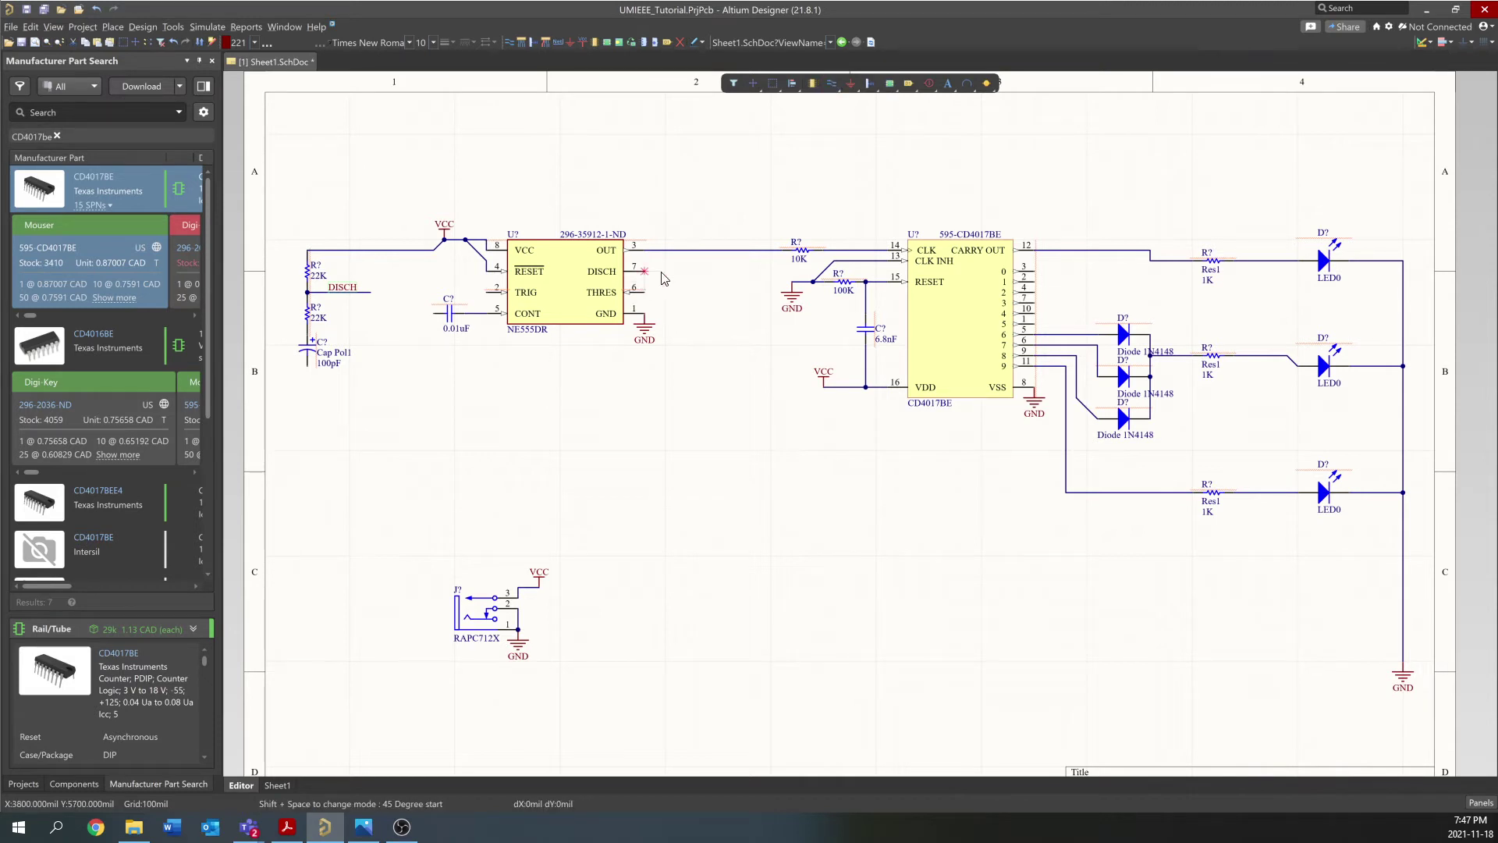
click(697, 271)
right_click(698, 273)
right_click(742, 289)
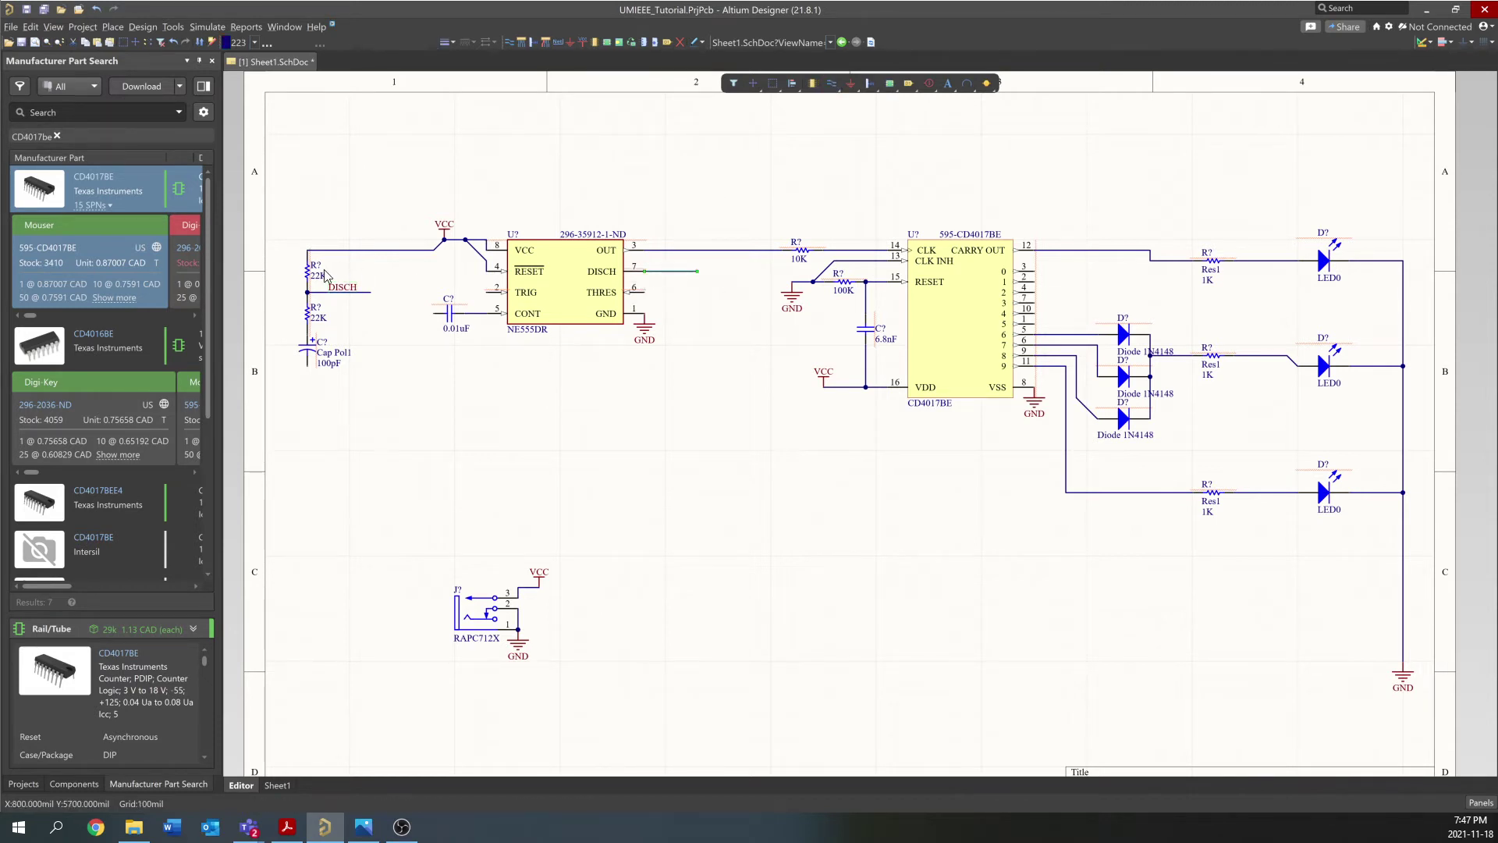
shift+drag(348, 291, 663, 280)
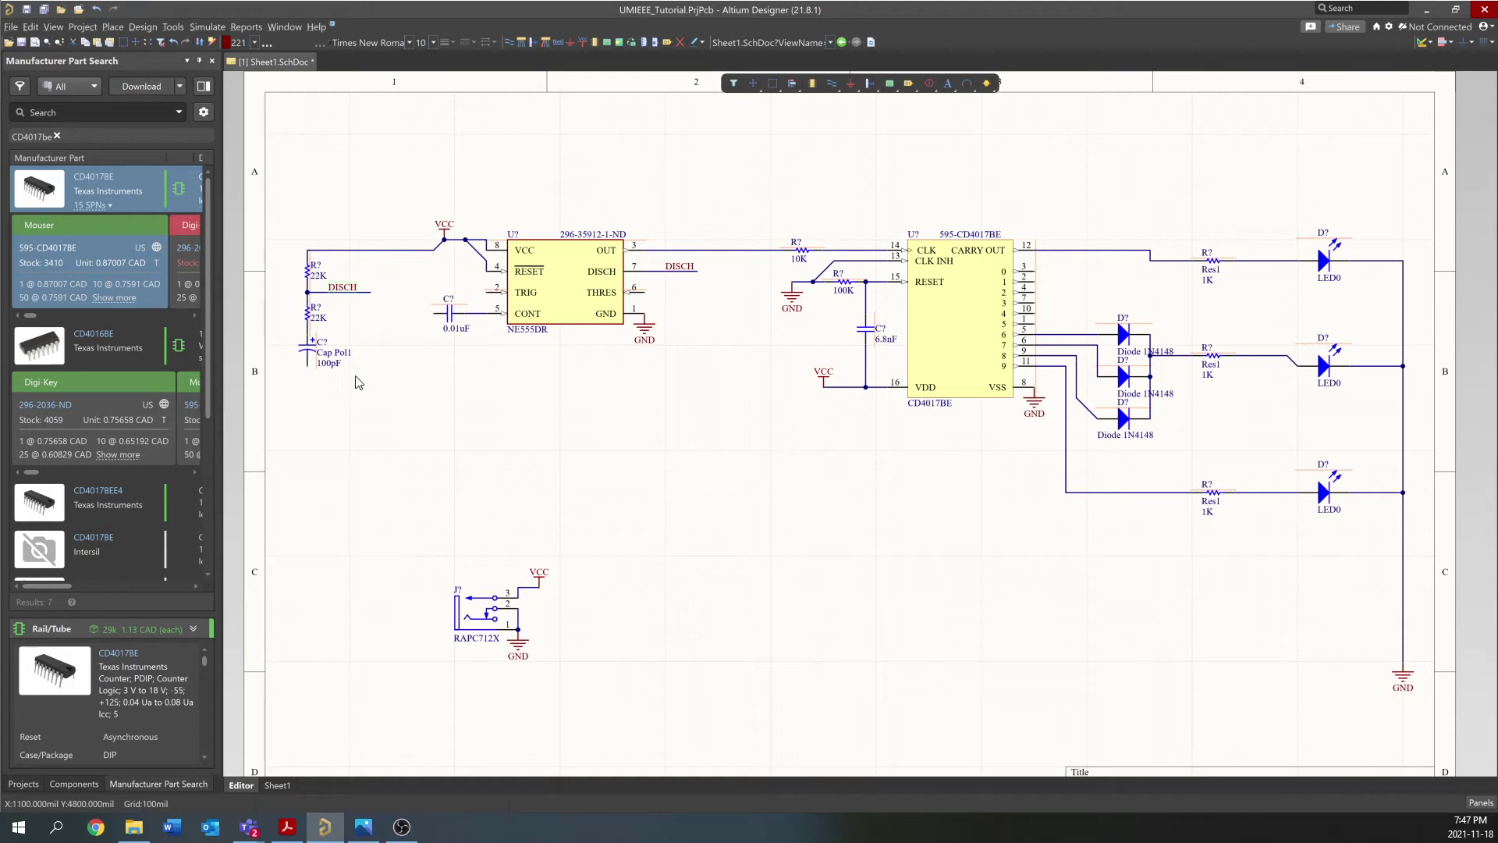
Lower the 100pF capacitor to lengthen its wire and draw a short stub from the NE555DR's THRES pin 6
drag(308, 352, 312, 376)
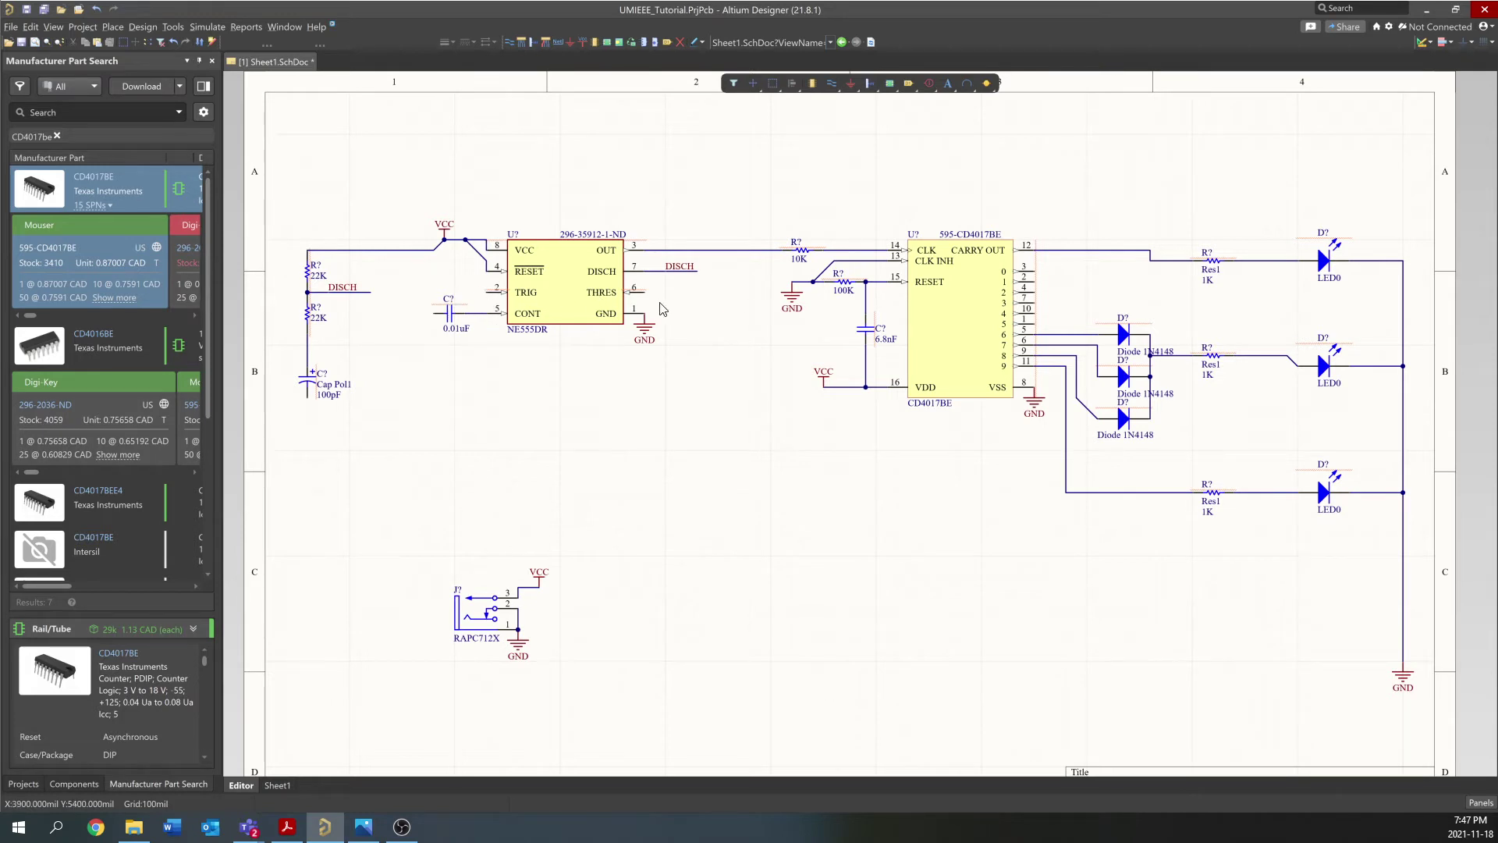
click(831, 83)
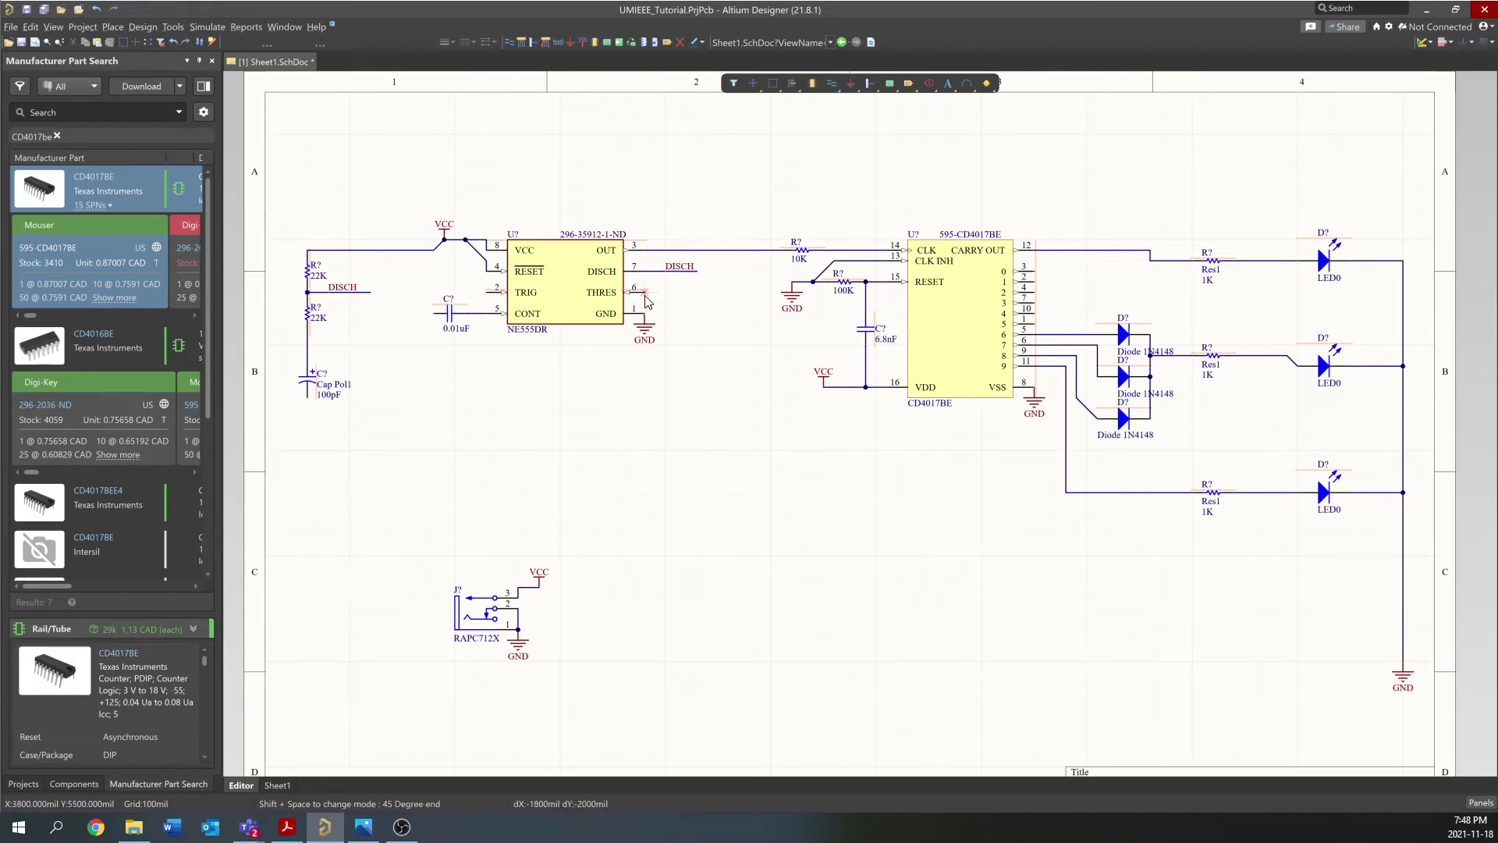
click(633, 292)
key(space)
click(696, 300)
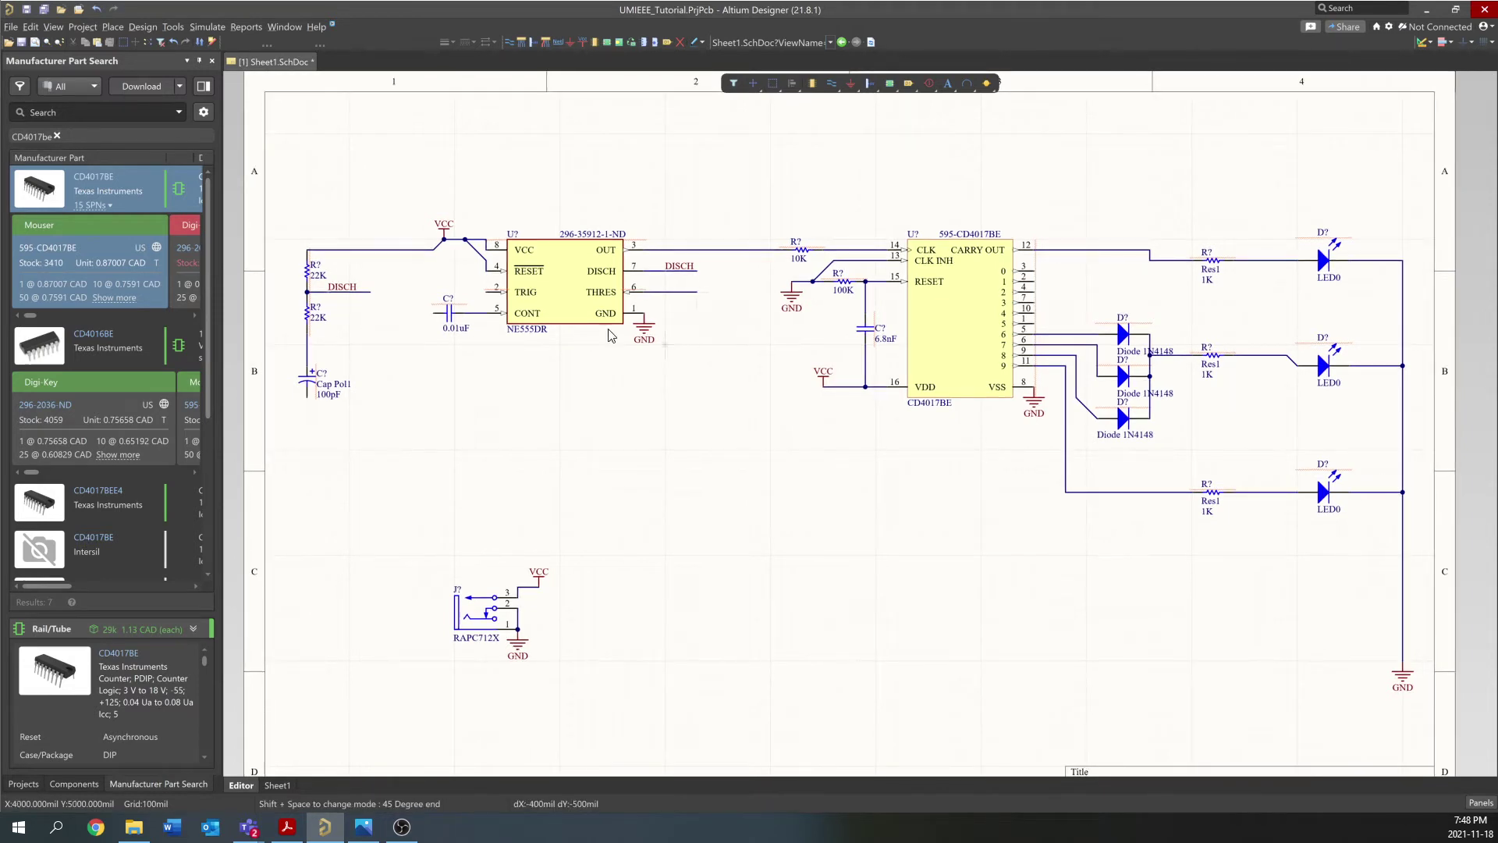
Wire the NE555DR's TRIG pin 2 to the line between the lower 22K resistor and the 100pF capacitor
click(486, 292)
click(381, 348)
click(361, 347)
click(307, 344)
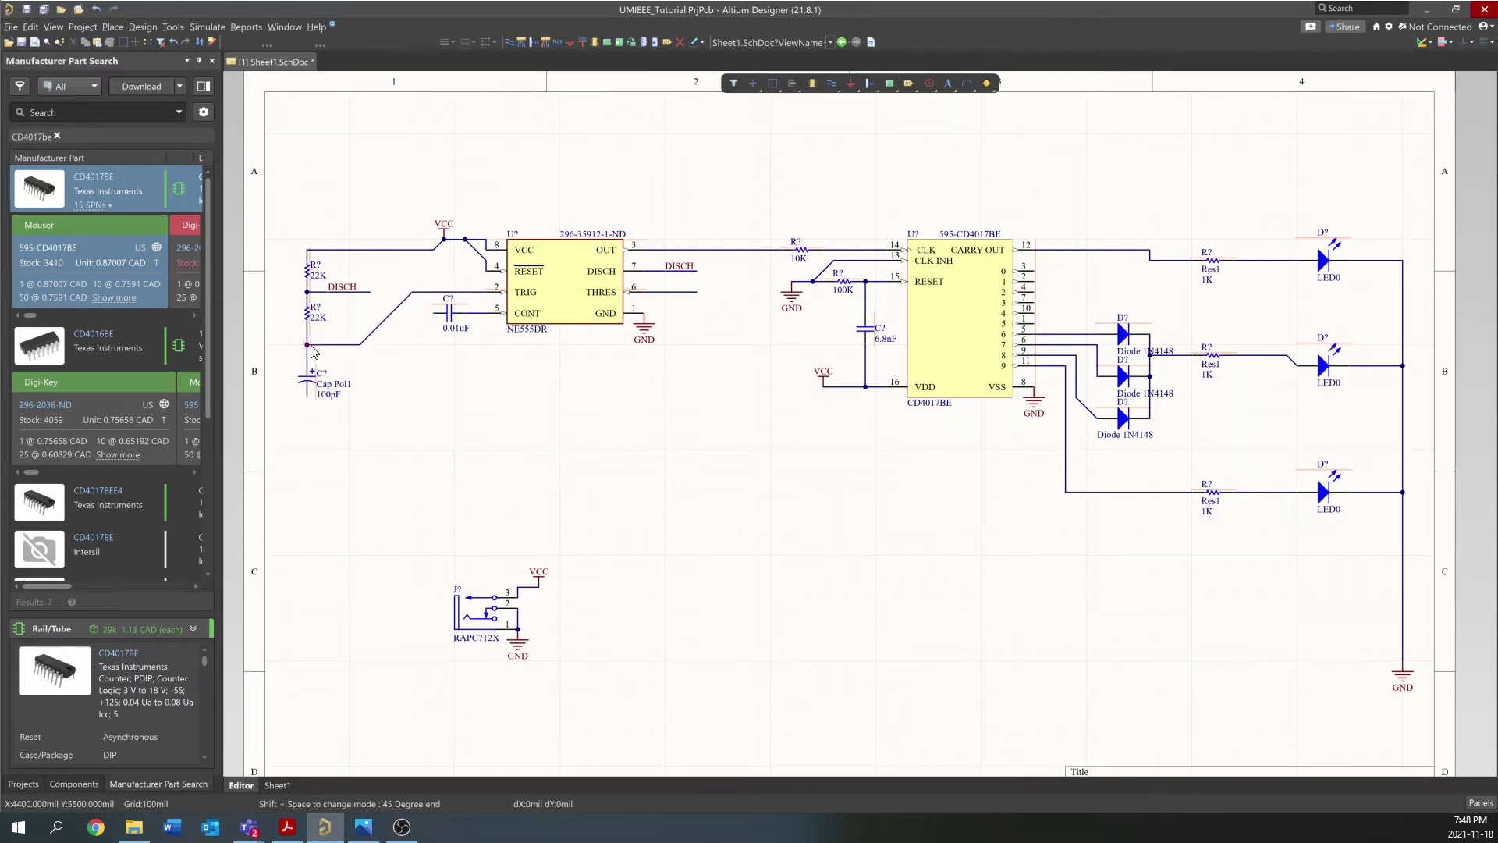
right_click(406, 374)
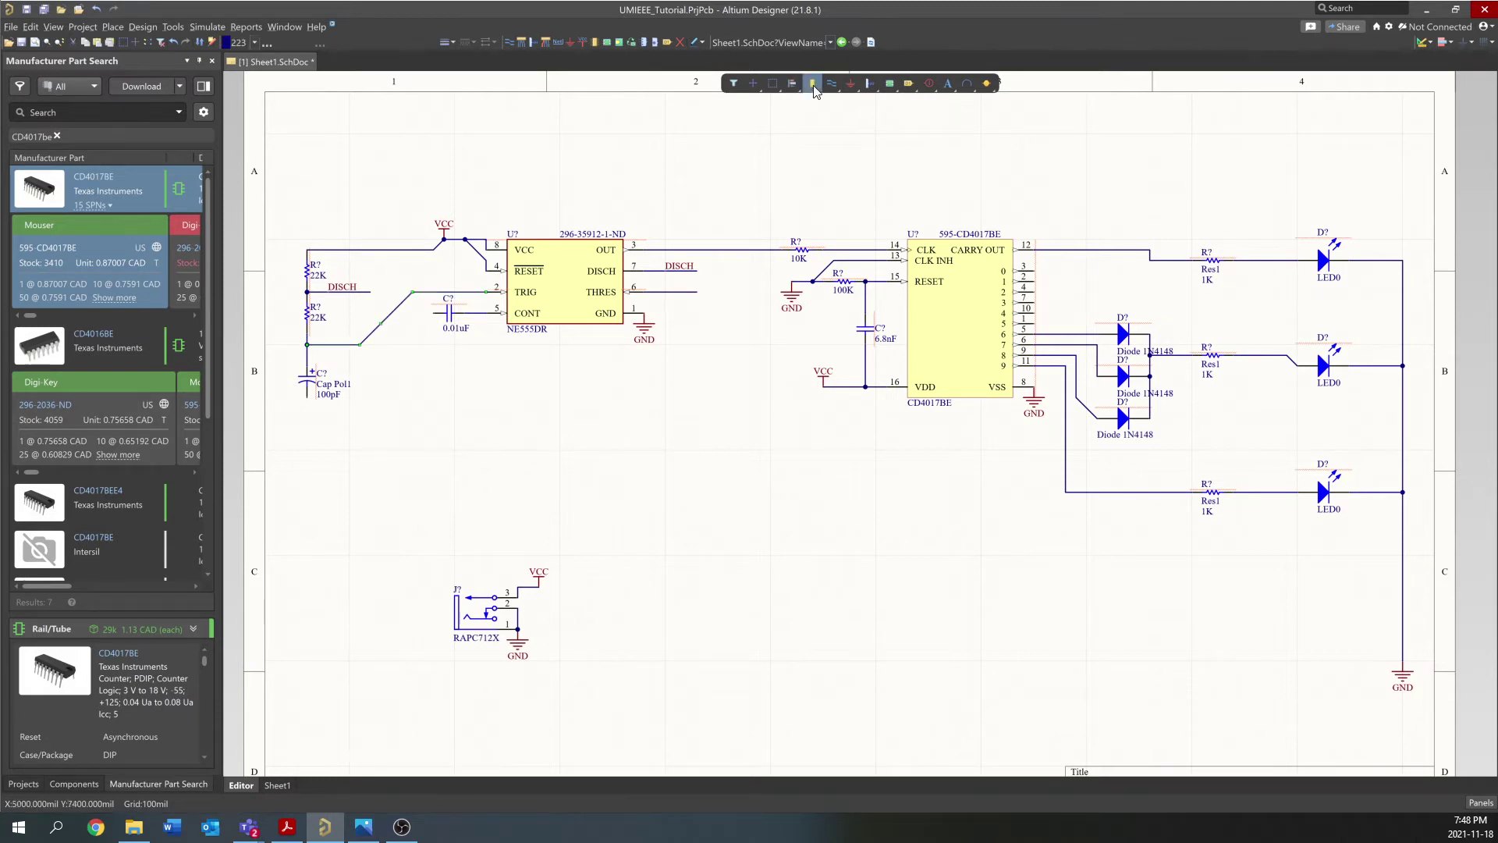
Place a net label on the NE555DR's THRES pin 6 stub and name it TRIG
click(557, 42)
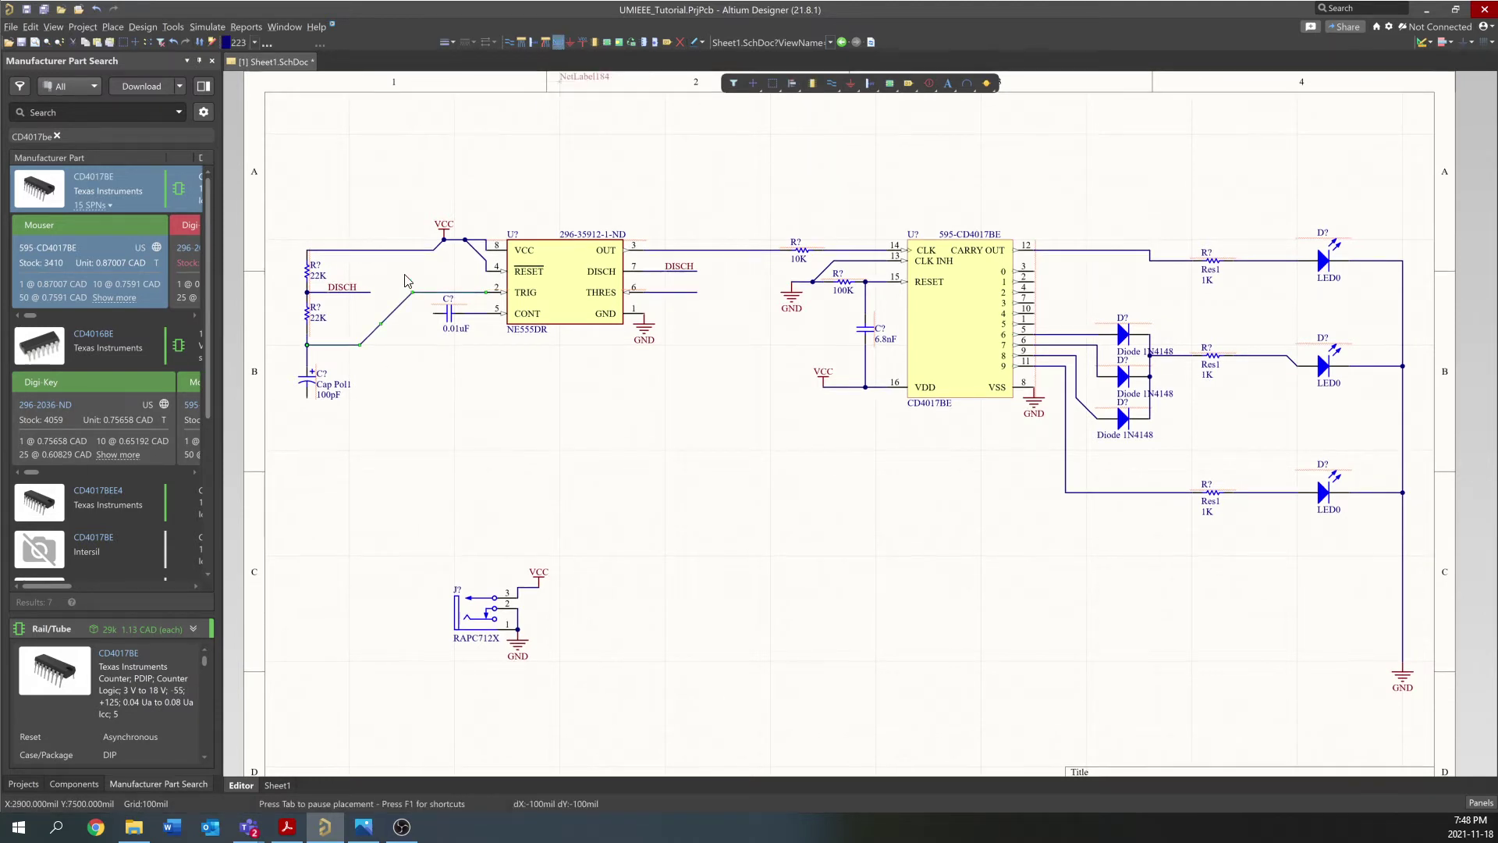
click(662, 290)
right_click(735, 343)
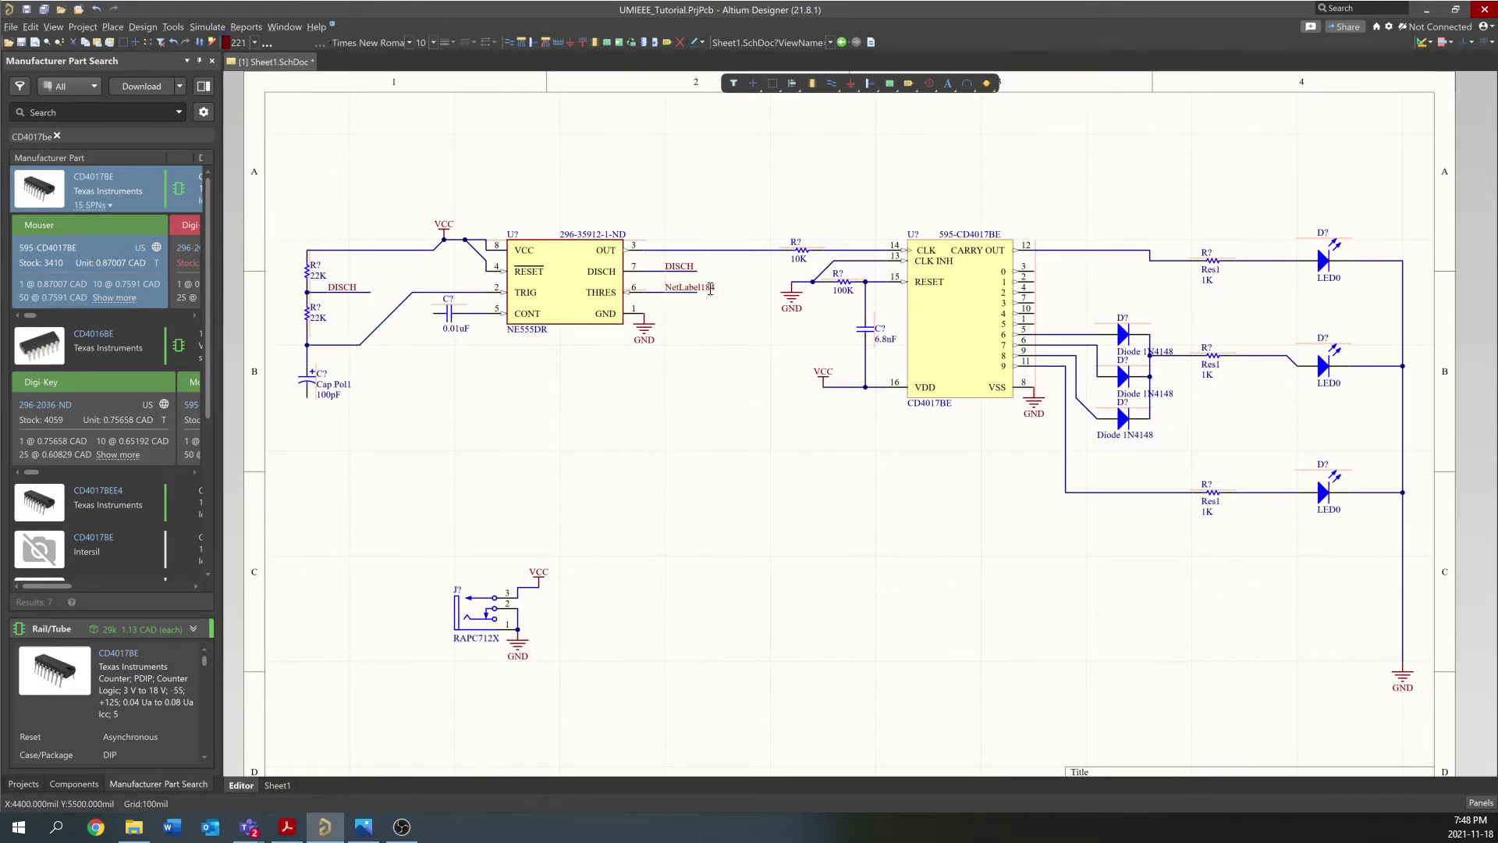
double_click(710, 289)
text(TRIG)
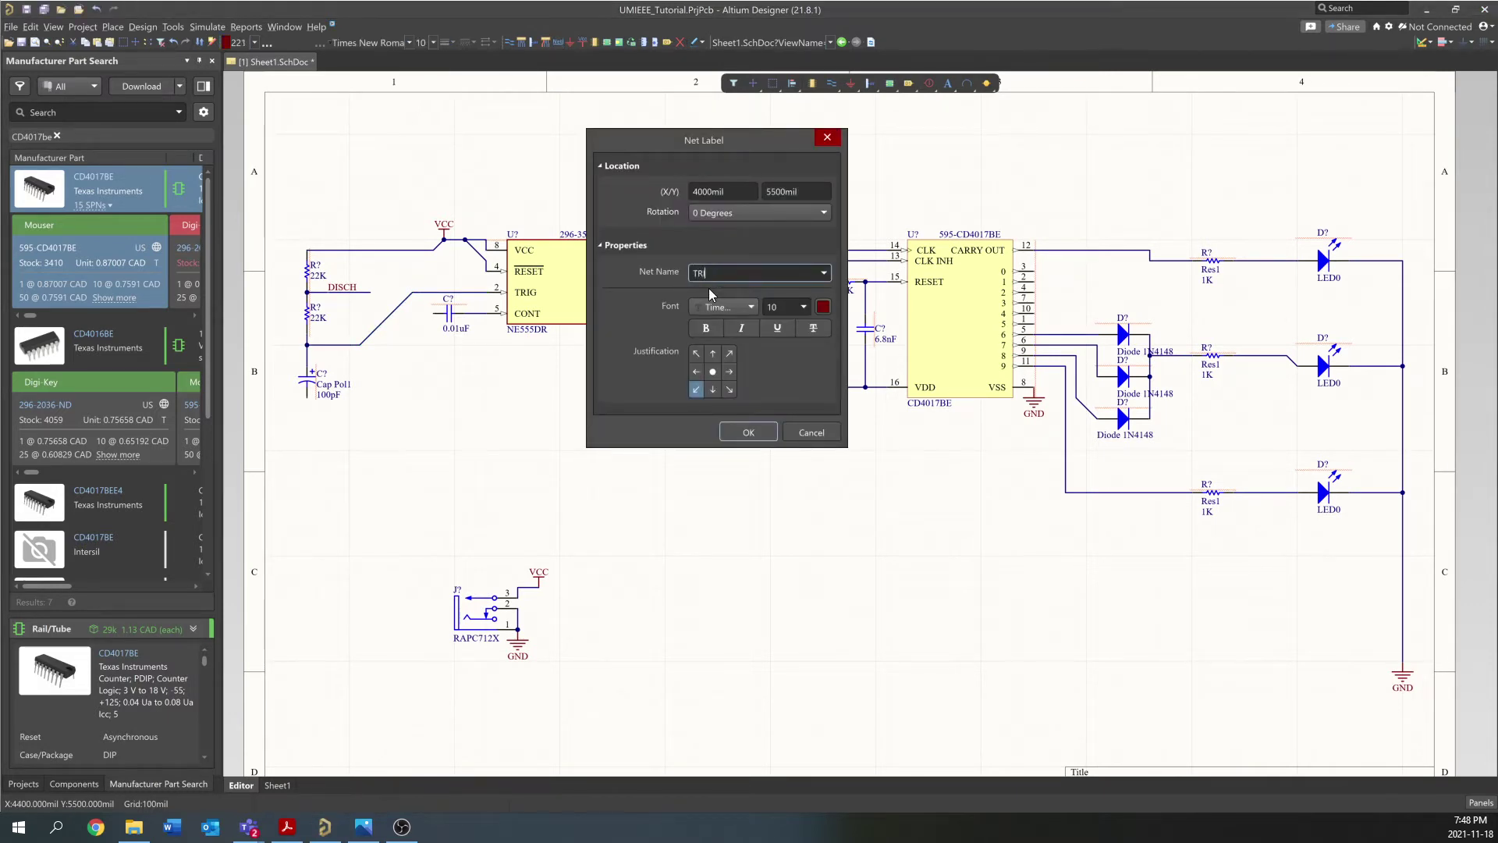
key(Return)
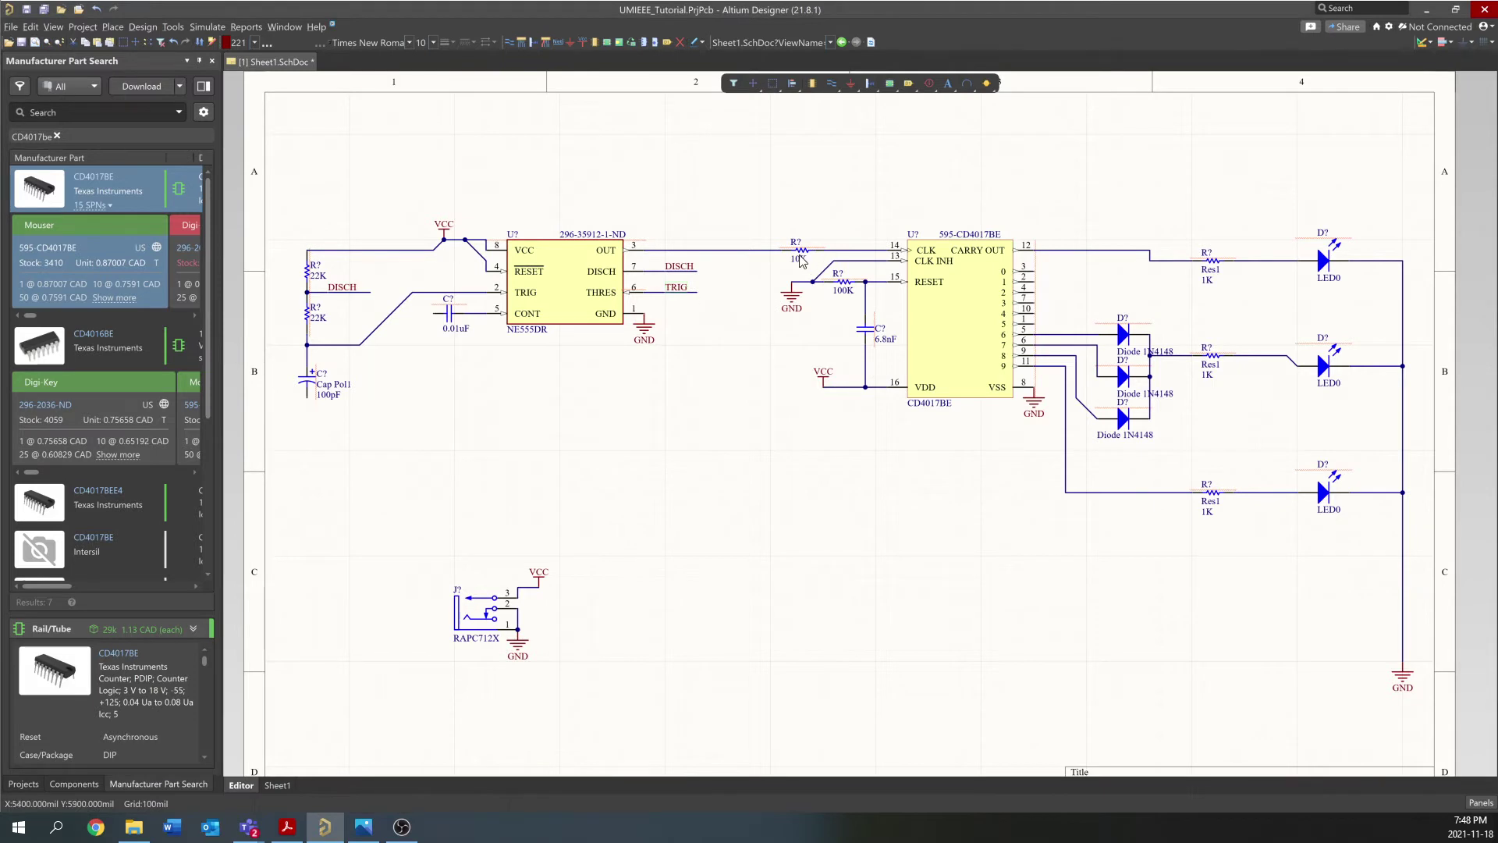
Place a matching TRIG net label on the wire leading into the NE555DR's TRIG pin 2
key(p)
key(n)
click(438, 295)
Place a GND power port on the lower pin of the 100pF capacitor
click(850, 83)
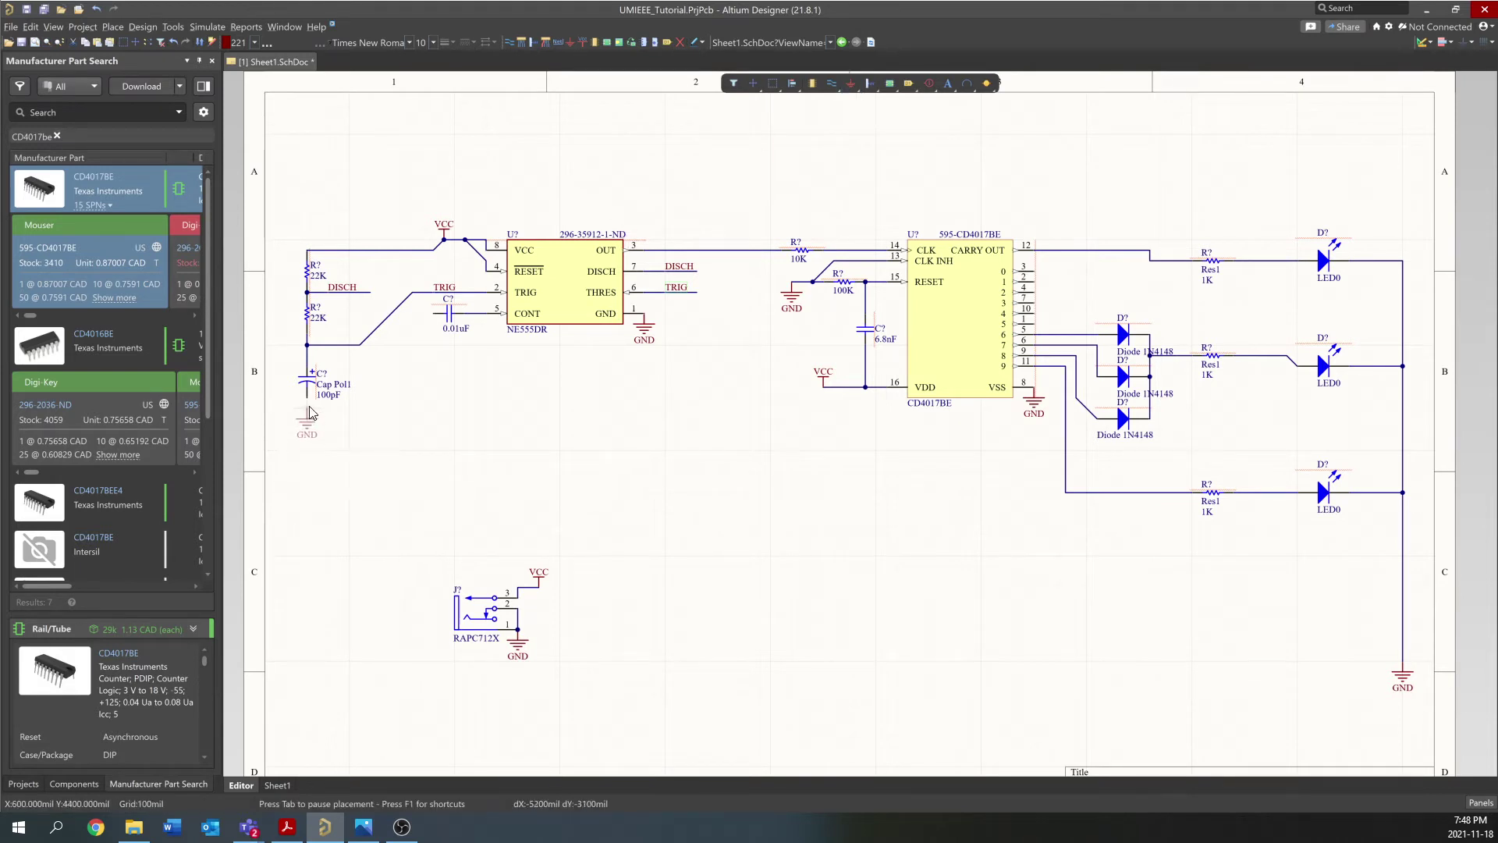
click(309, 399)
right_click(550, 408)
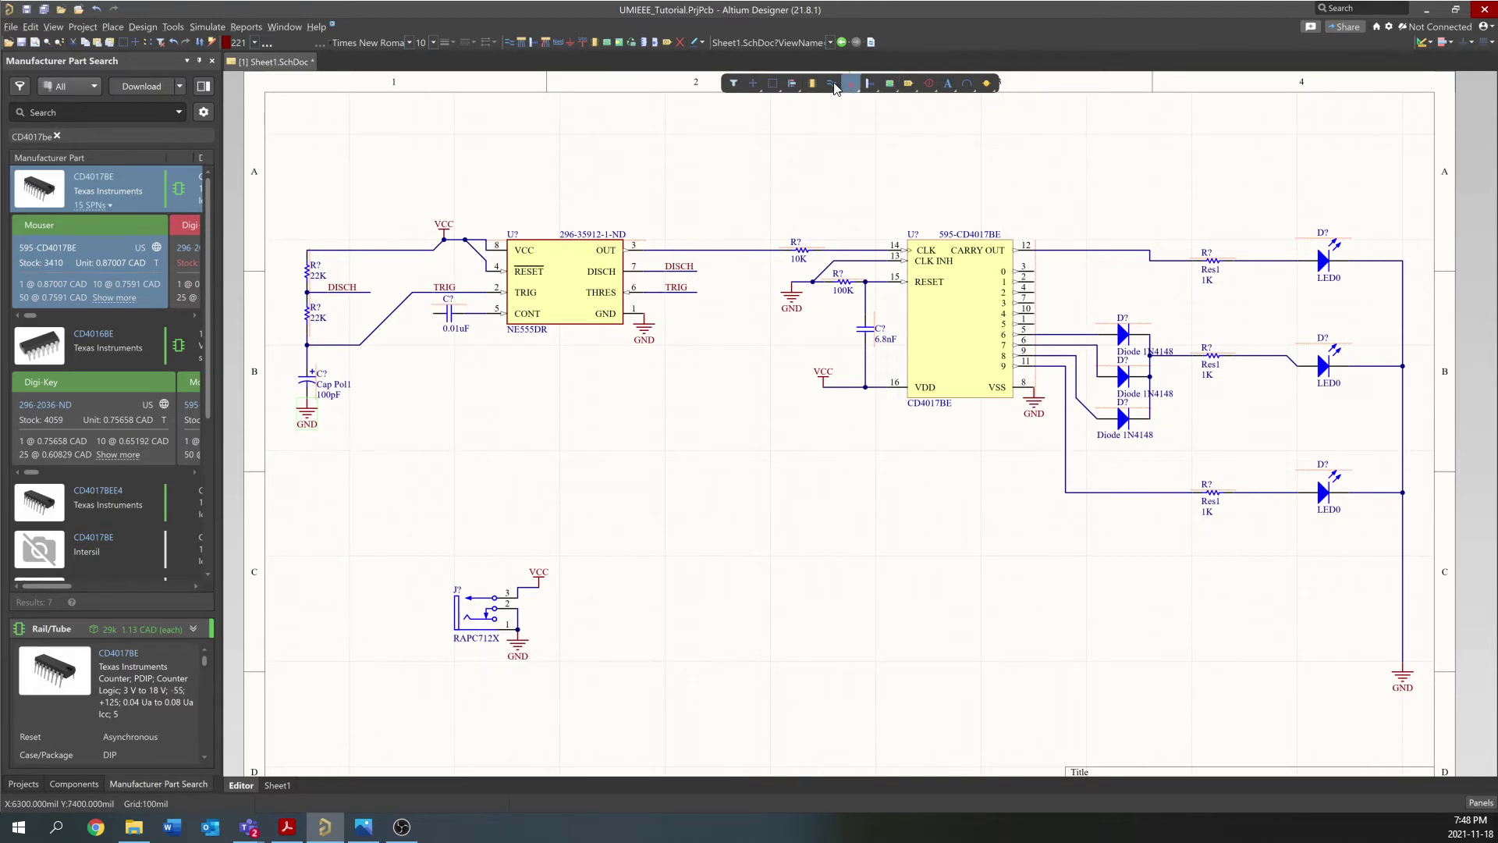
Place net labels on the NE555DR's OUT wire, the CD4017BE's CLK wire and its CARRY OUT wire
click(559, 45)
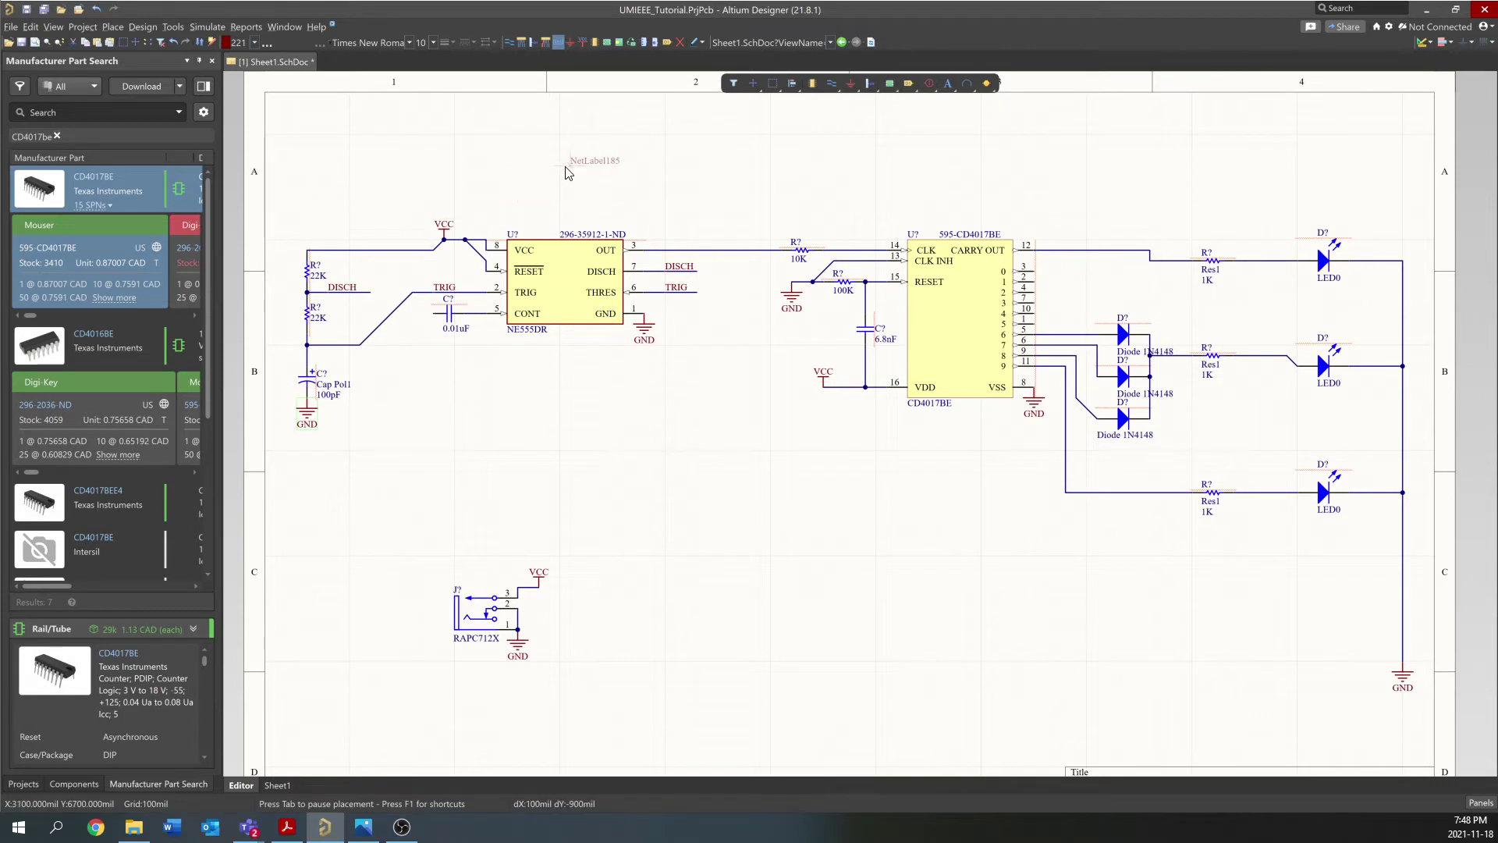
click(699, 250)
click(834, 251)
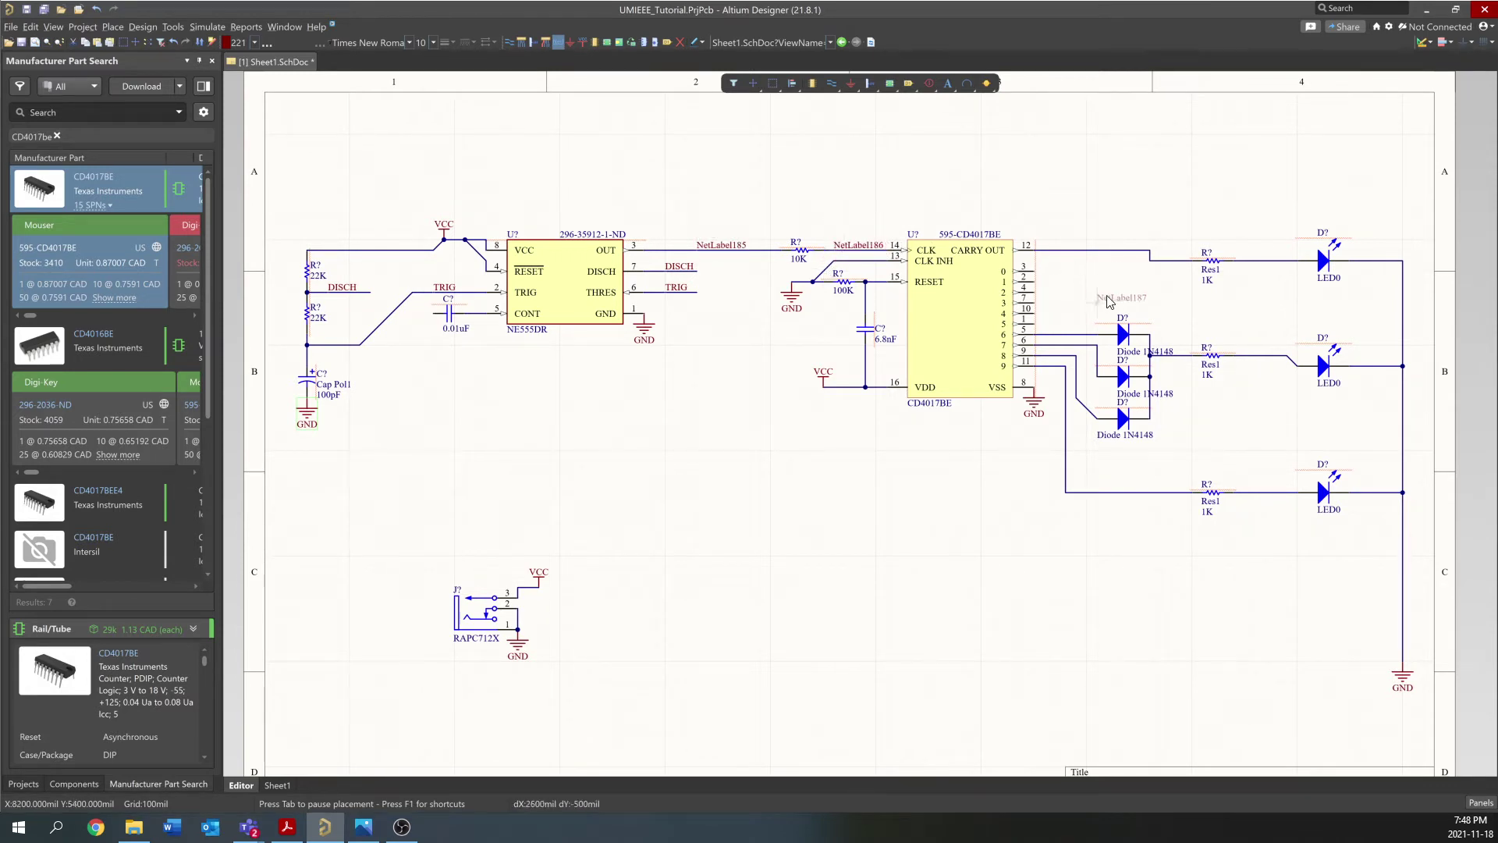
click(1083, 251)
right_click(819, 182)
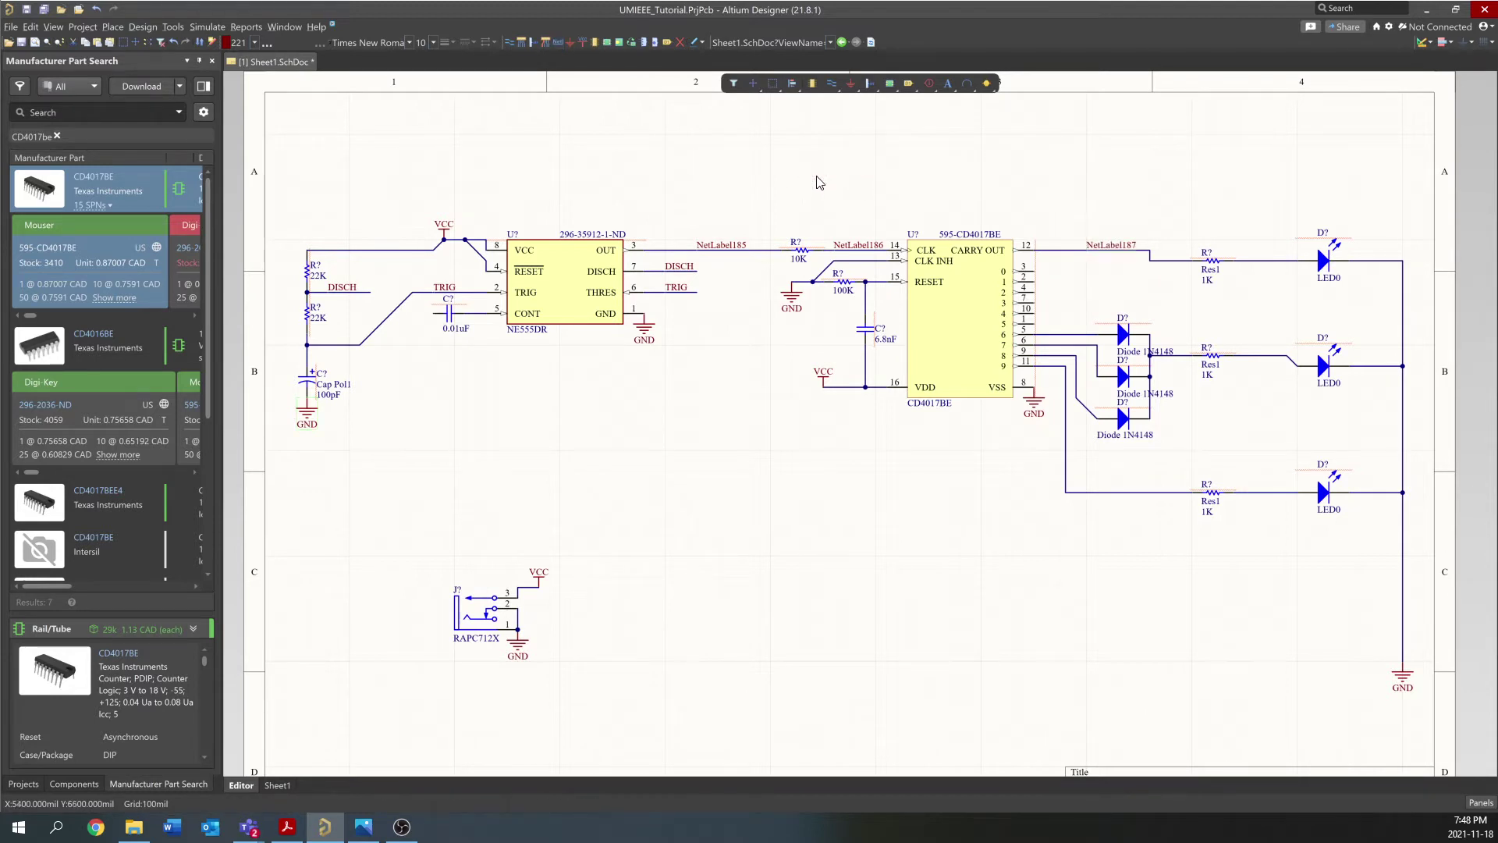
Rename the new net labels OUT on the NE555DR output, CLK on the clock input and CARRY on the carry output
double_click(724, 248)
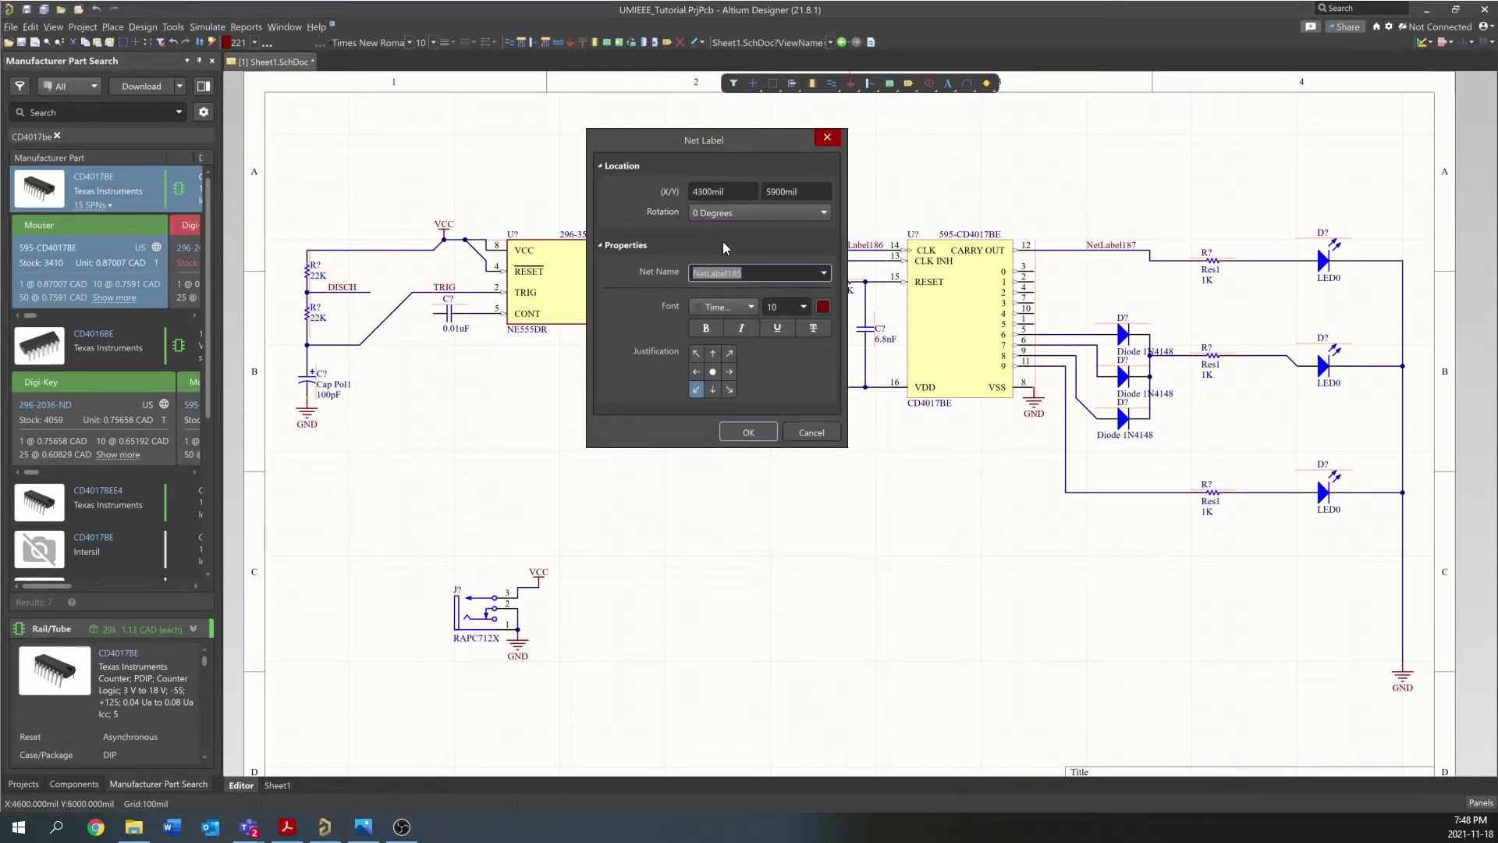
text(OUT)
key(Return)
double_click(861, 246)
text(CLK)
key(Return)
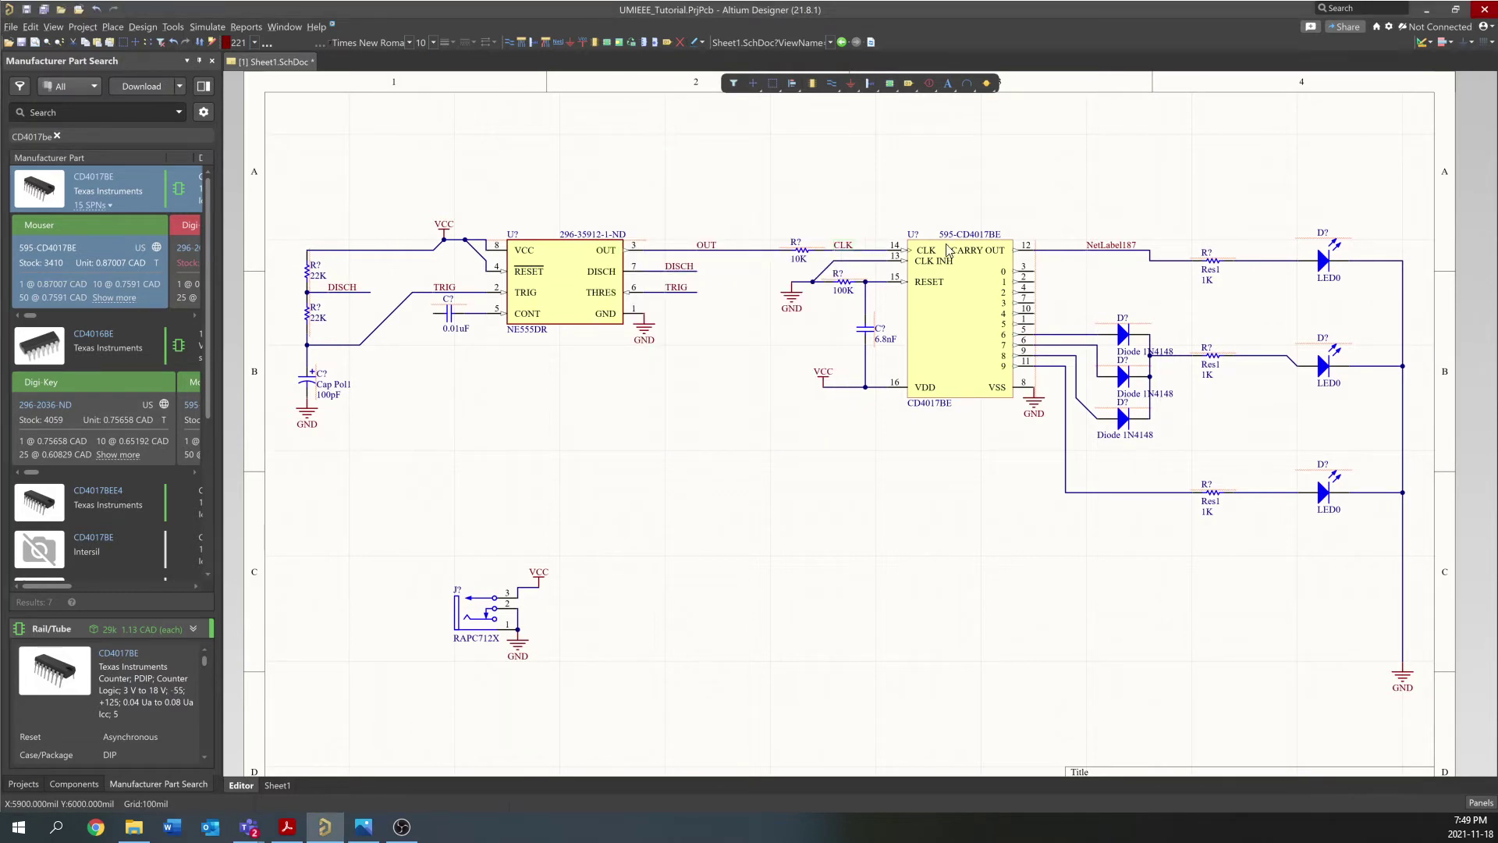
double_click(1133, 249)
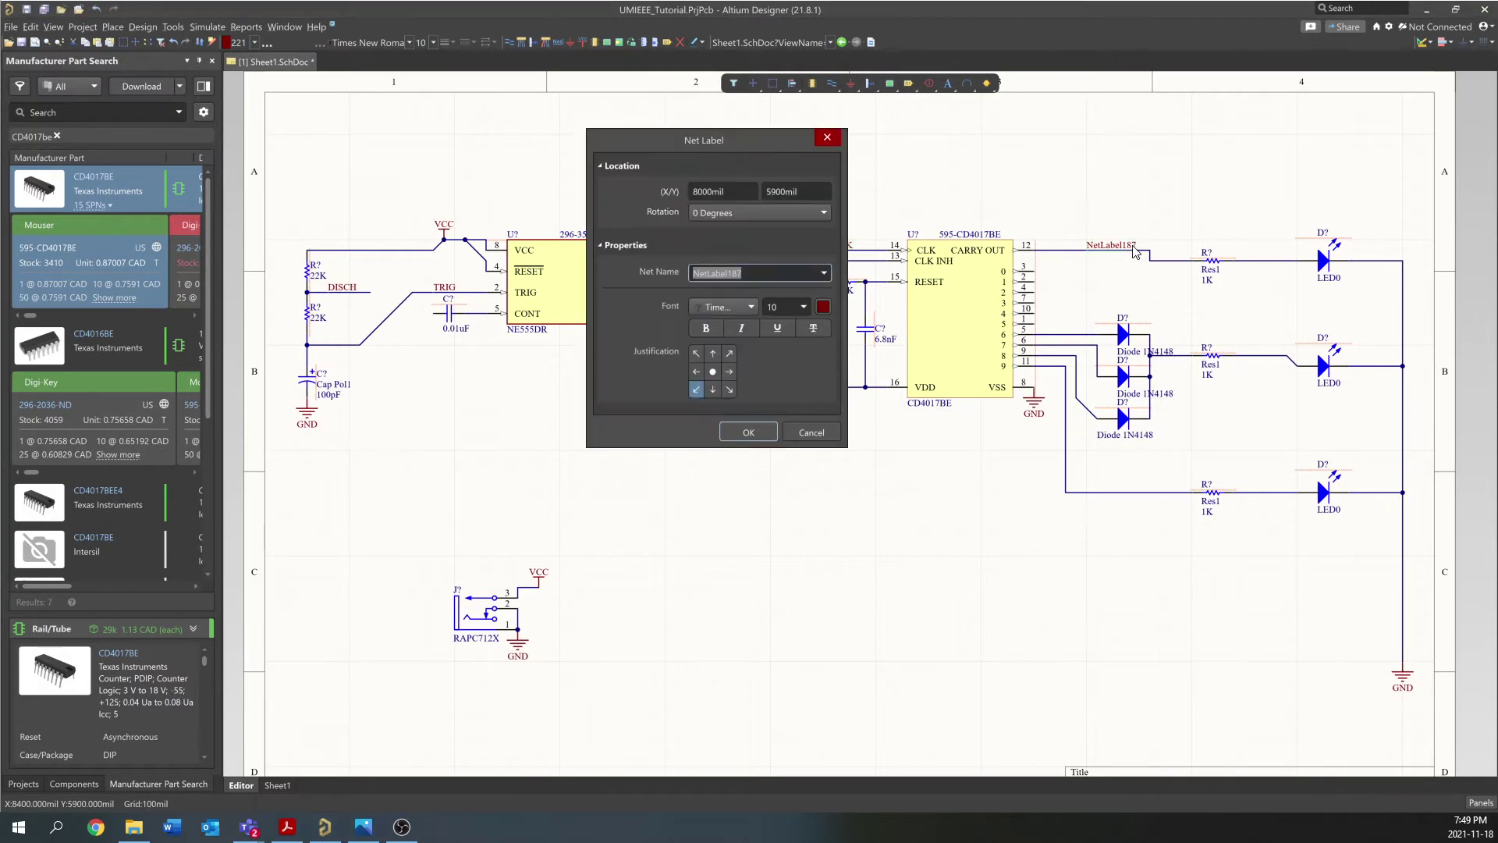
text(CARRY)
key(Return)
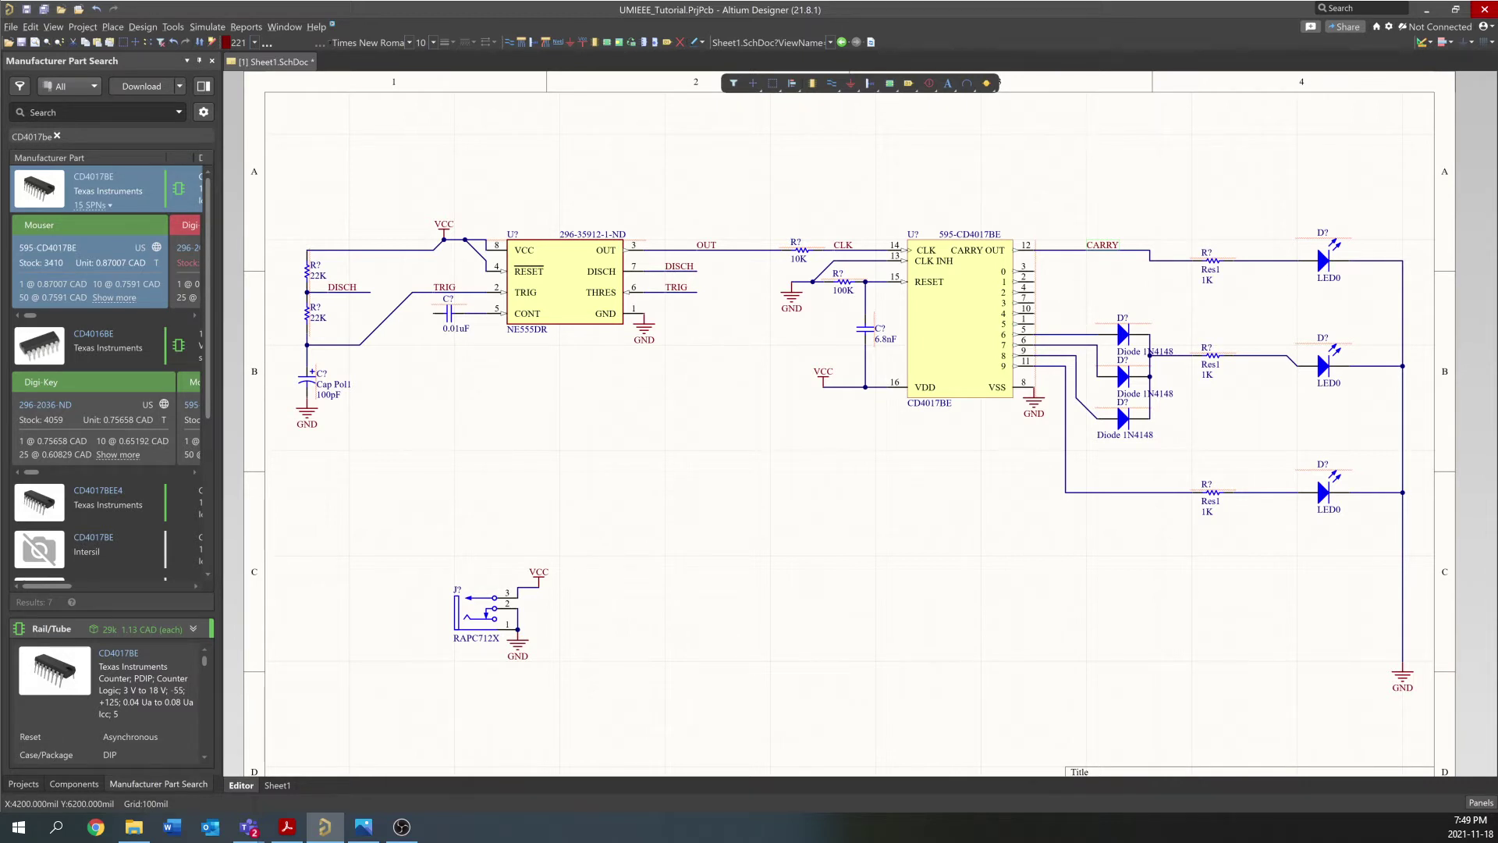
Place No ERC markers on the CD4017BE's unwired numbered output pins
click(680, 42)
click(1033, 270)
click(1033, 281)
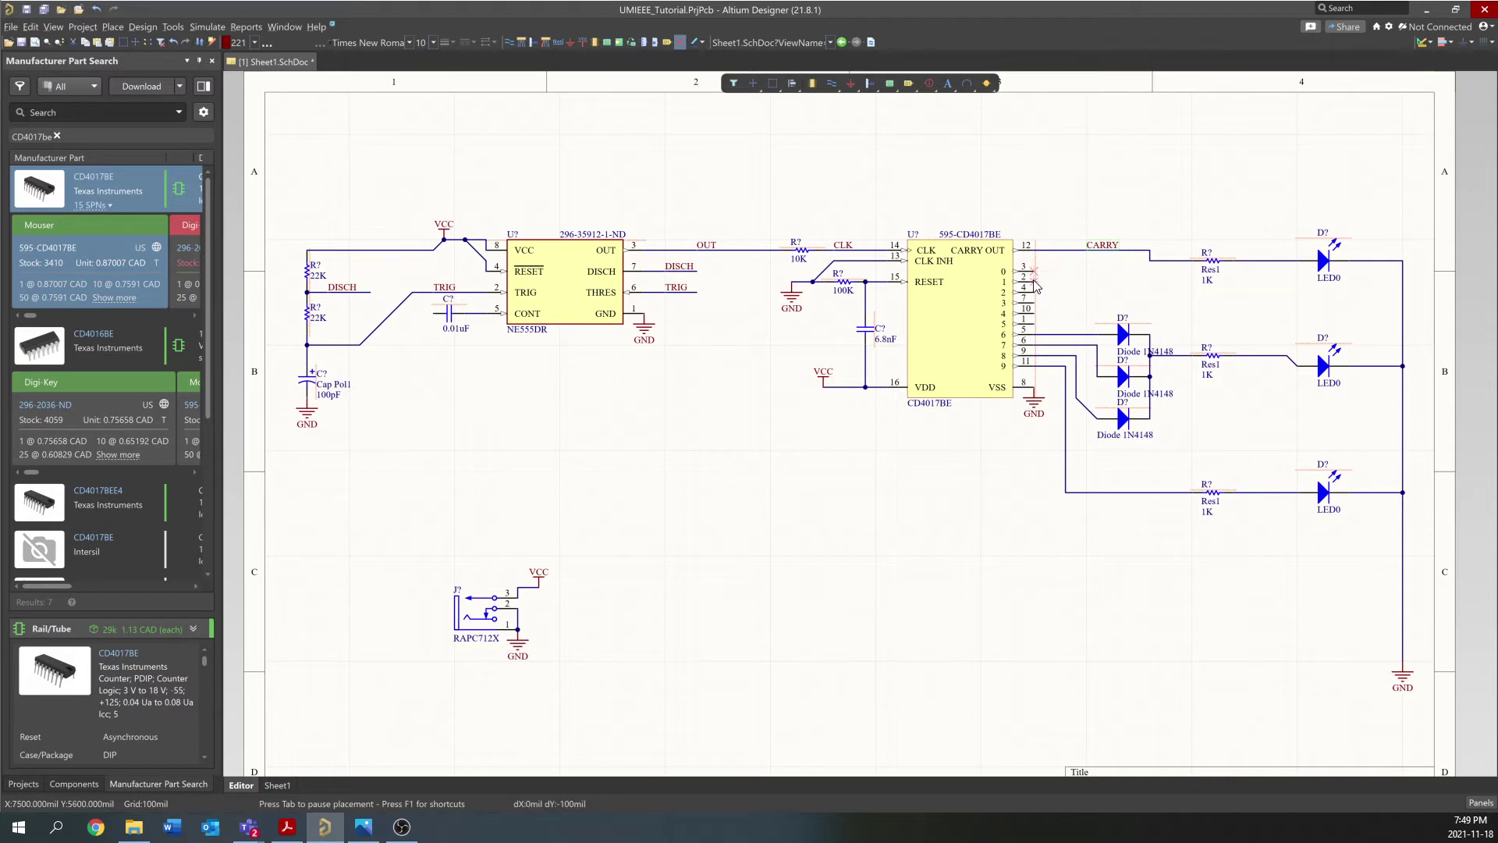
click(1033, 291)
click(1033, 303)
click(1032, 312)
right_click(1009, 284)
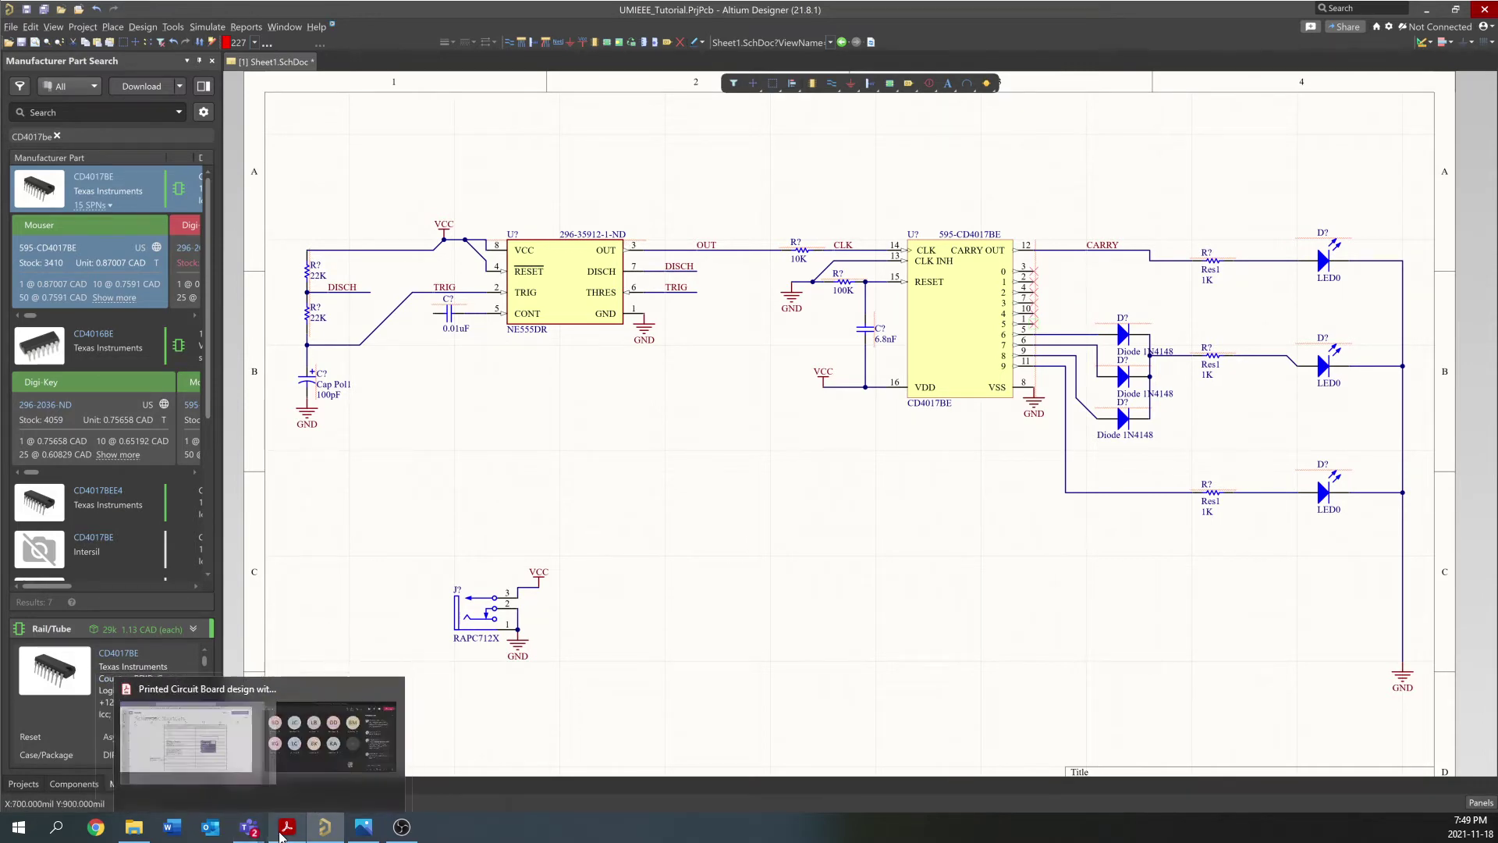
Switch to Adobe Acrobat Reader and show the Design Rules slide of the PCB design presentation
click(273, 782)
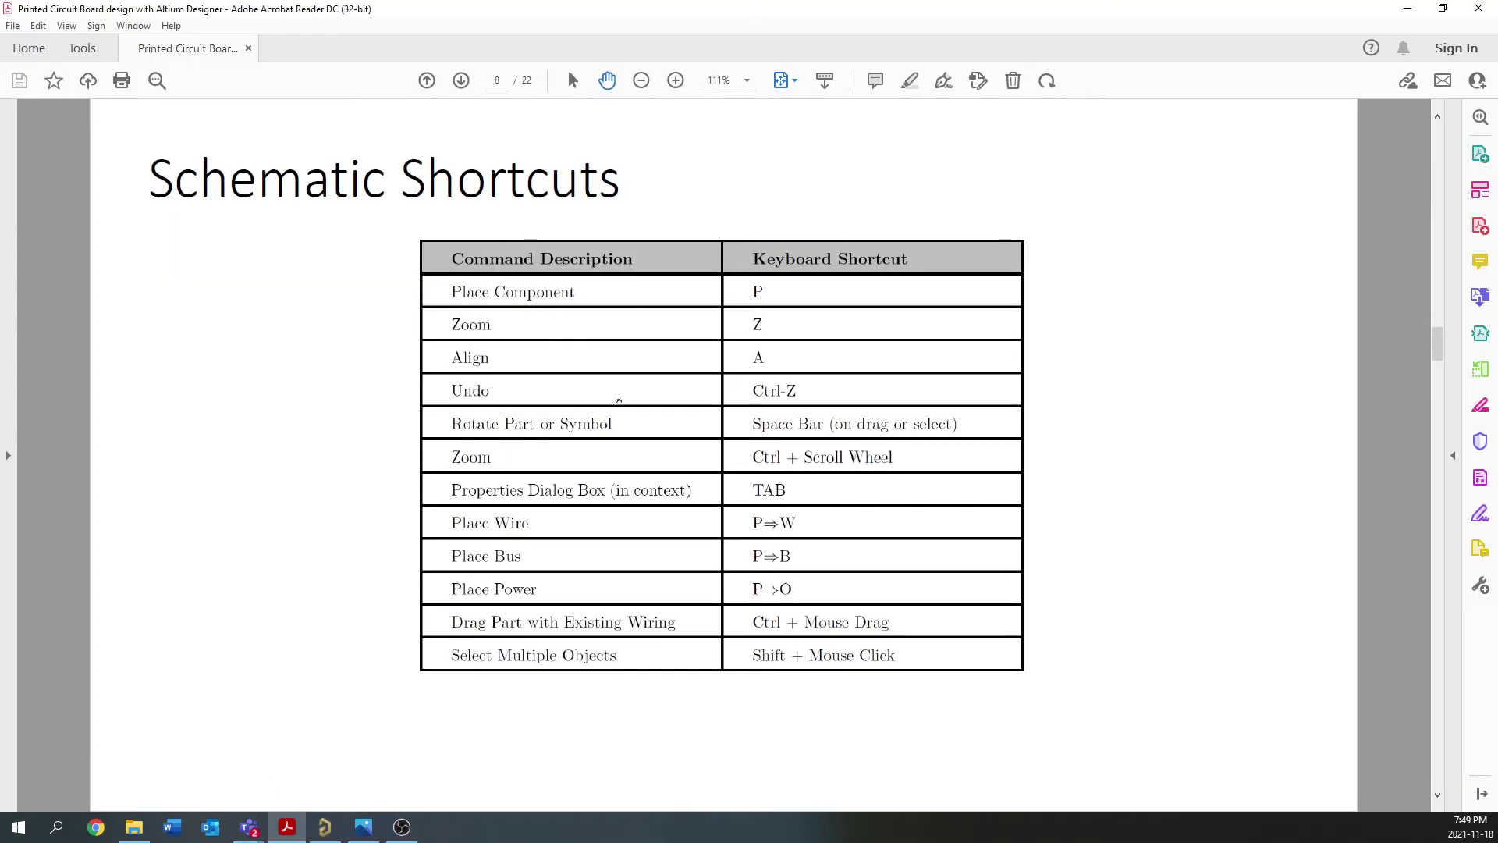
scroll(654, 348, down, 2)
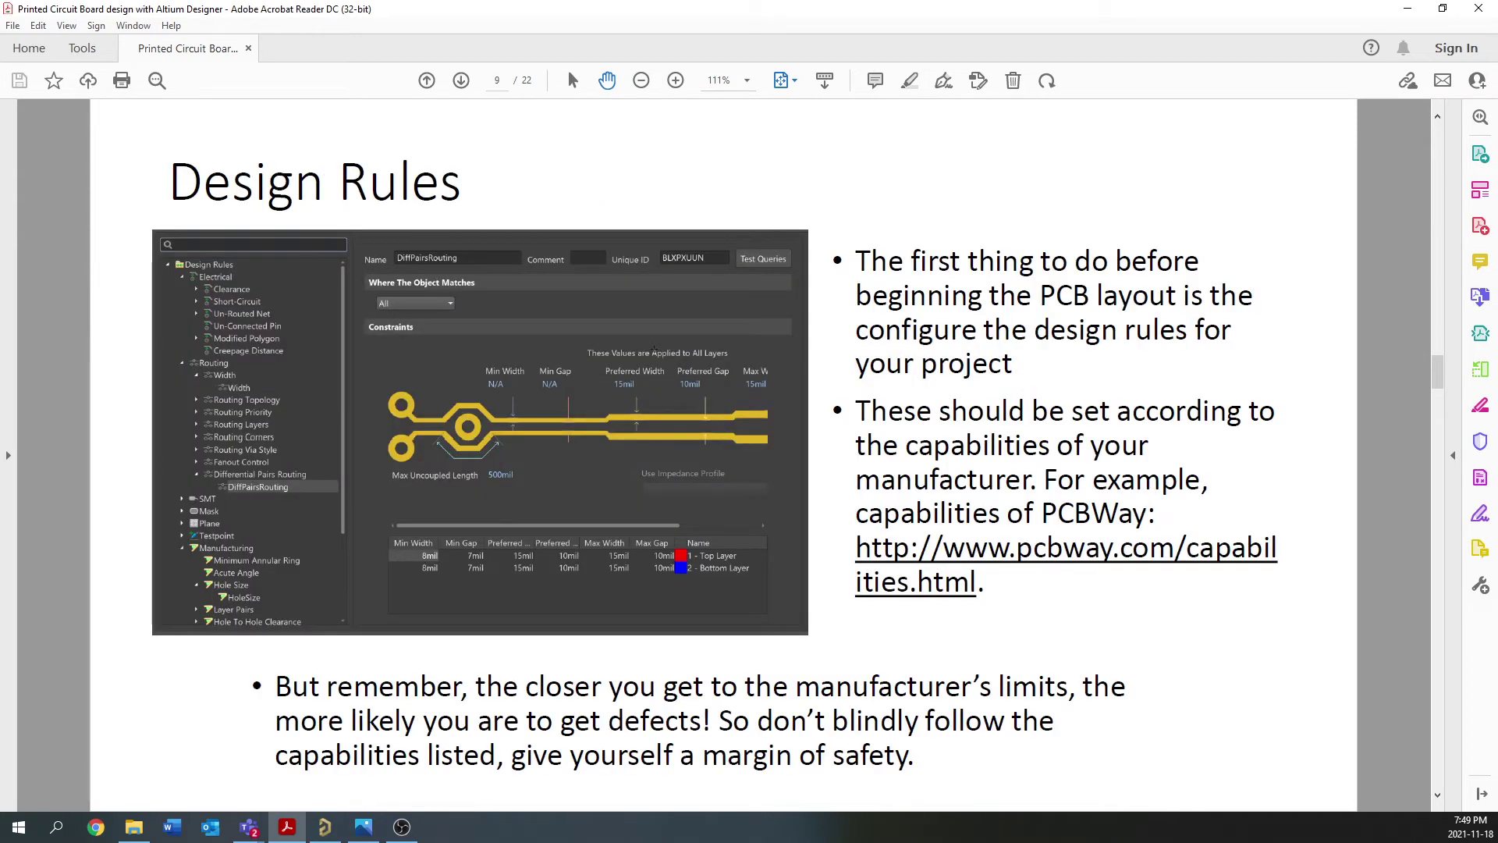
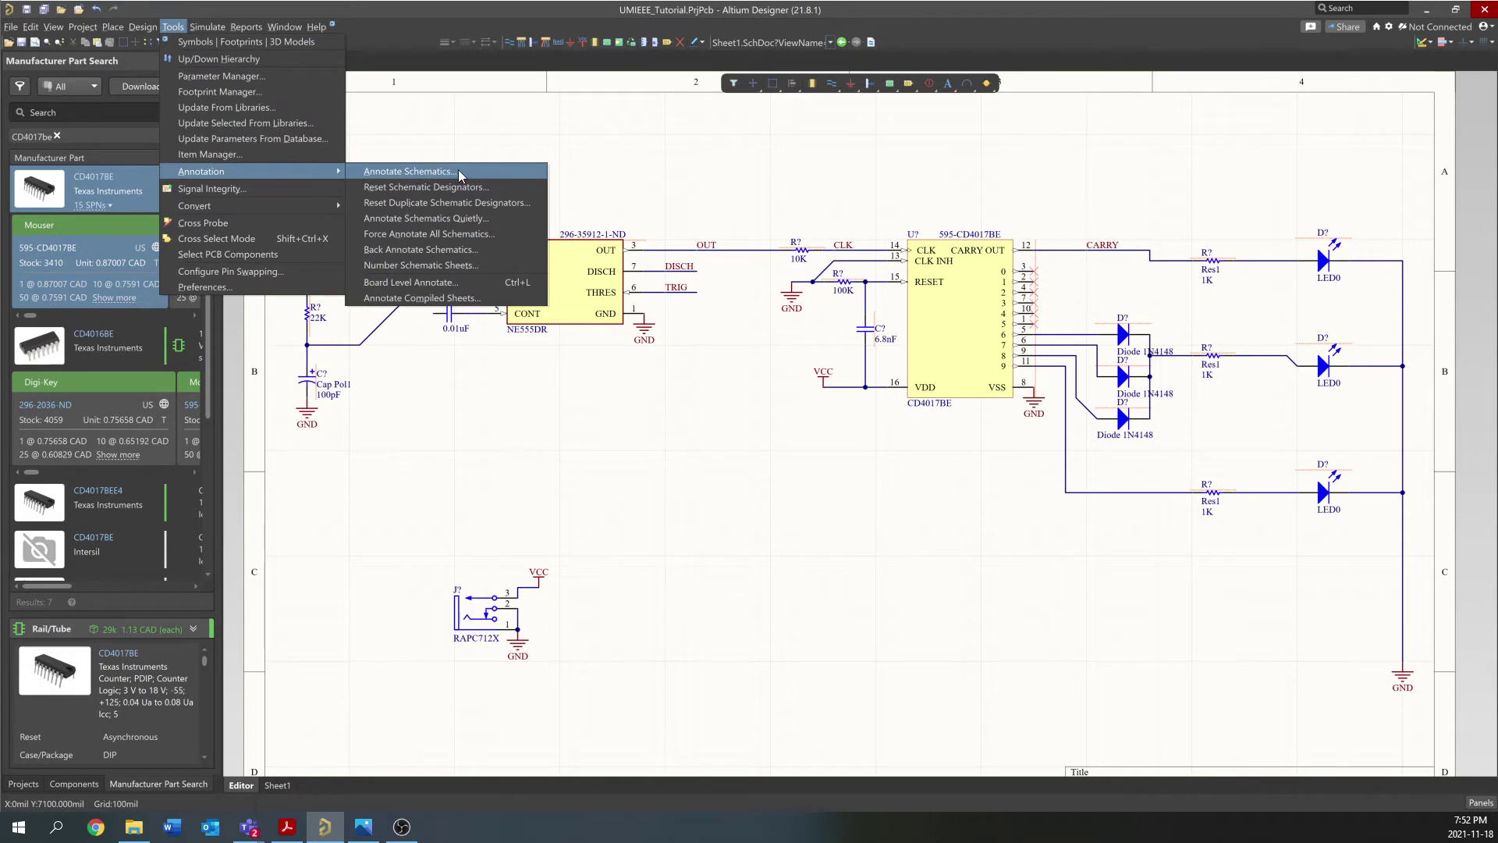
Open schematic annotation, preview the Down Then Across and Across Then Up orders, and set the order of processing to Across Then Down
click(461, 175)
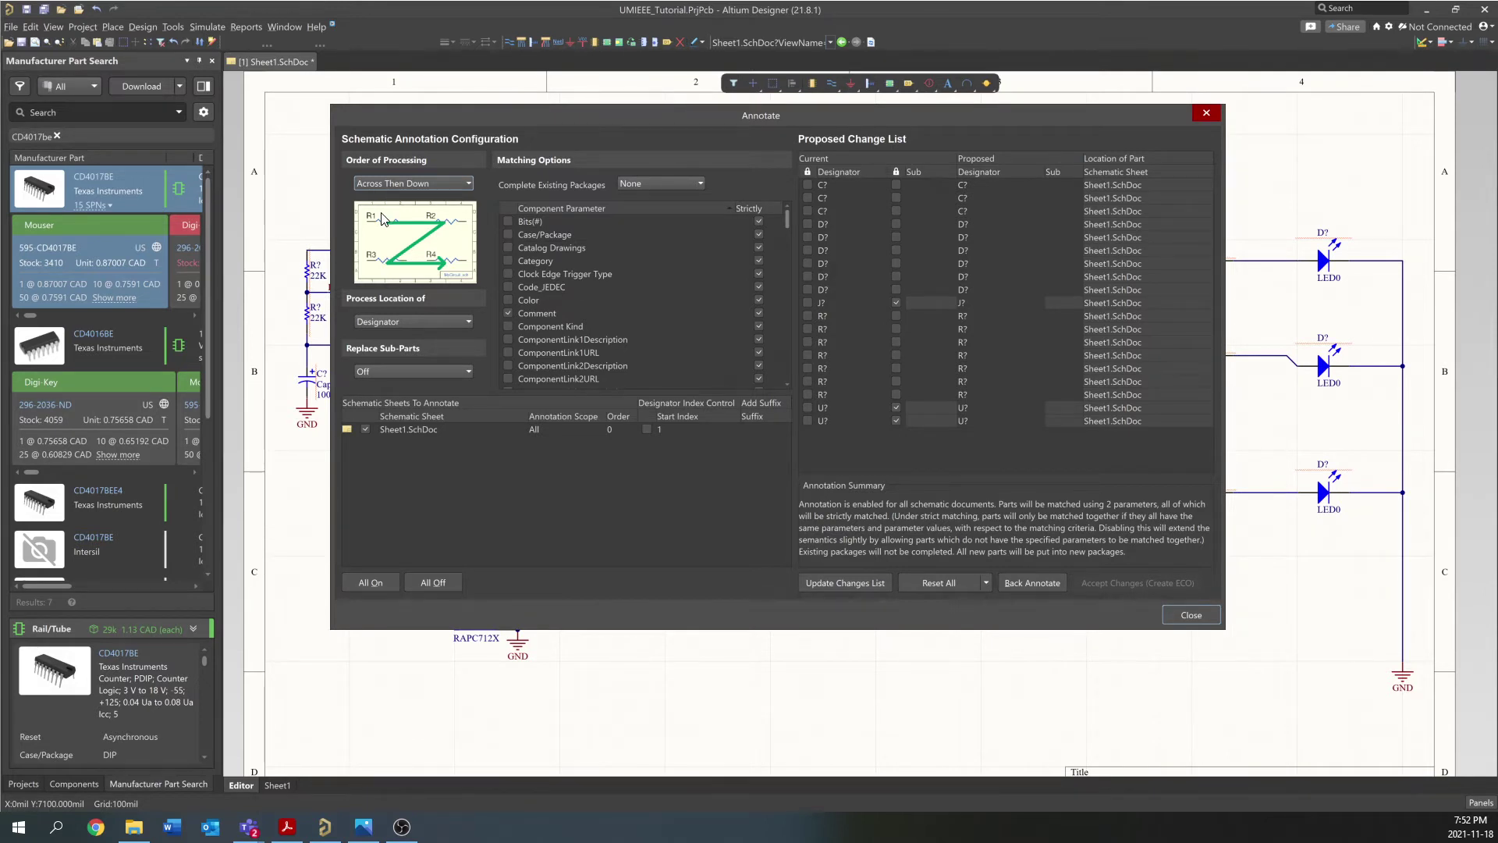
click(397, 185)
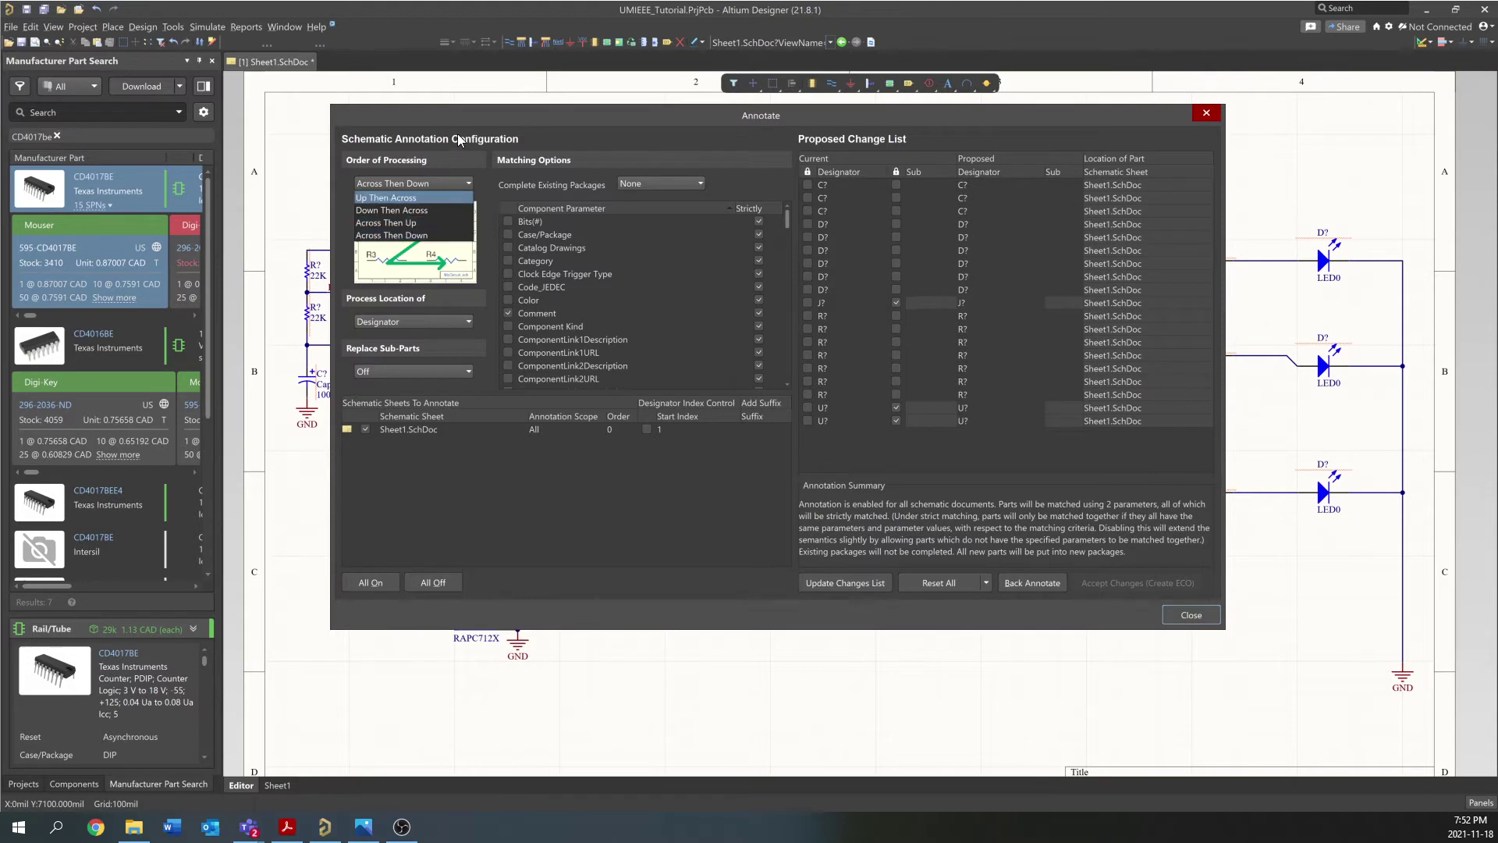
click(528, 139)
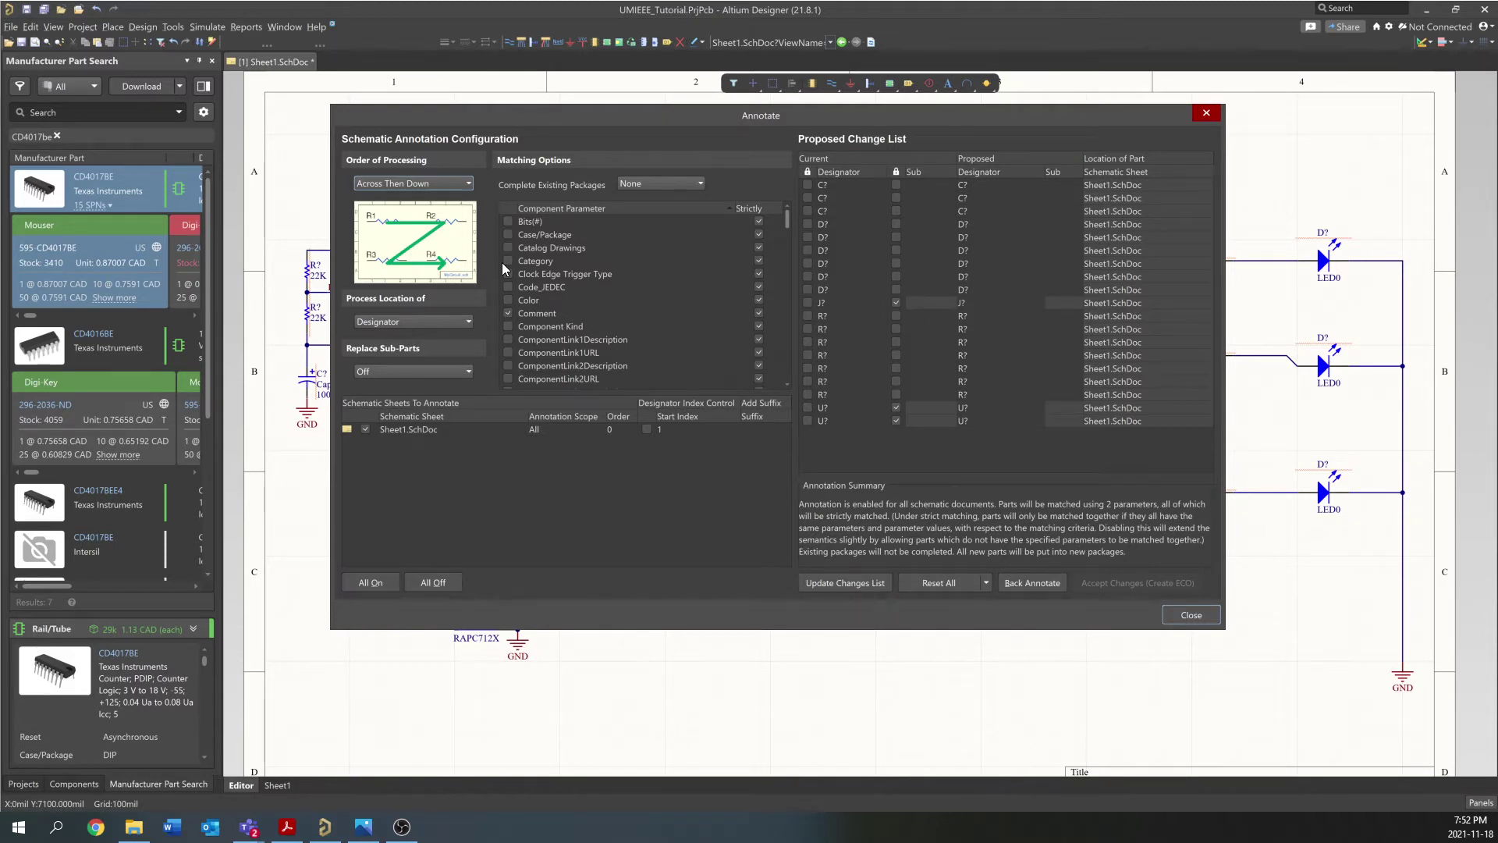
click(406, 183)
click(415, 209)
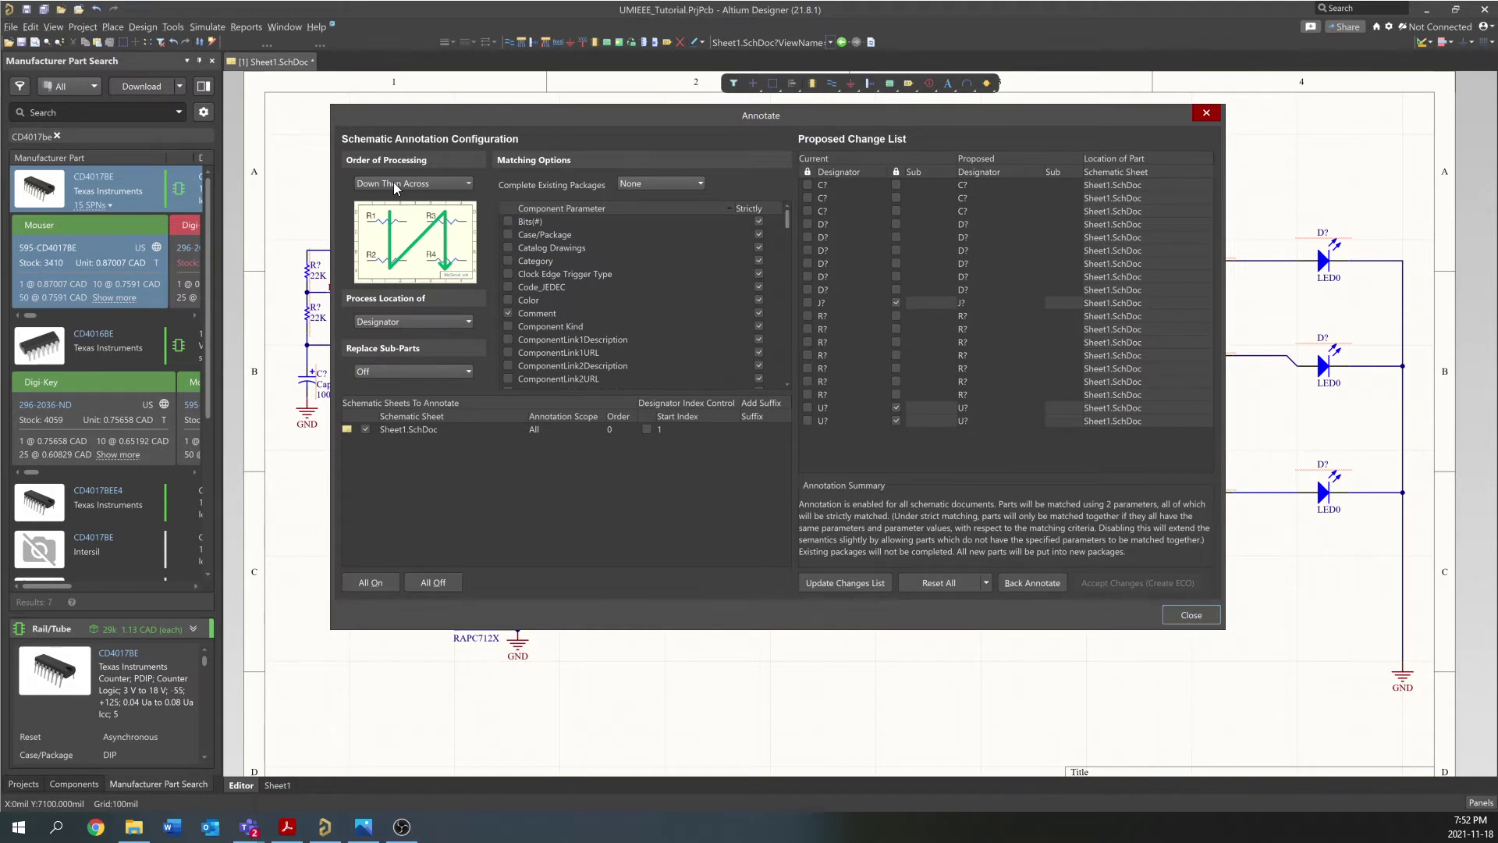
click(395, 184)
click(406, 222)
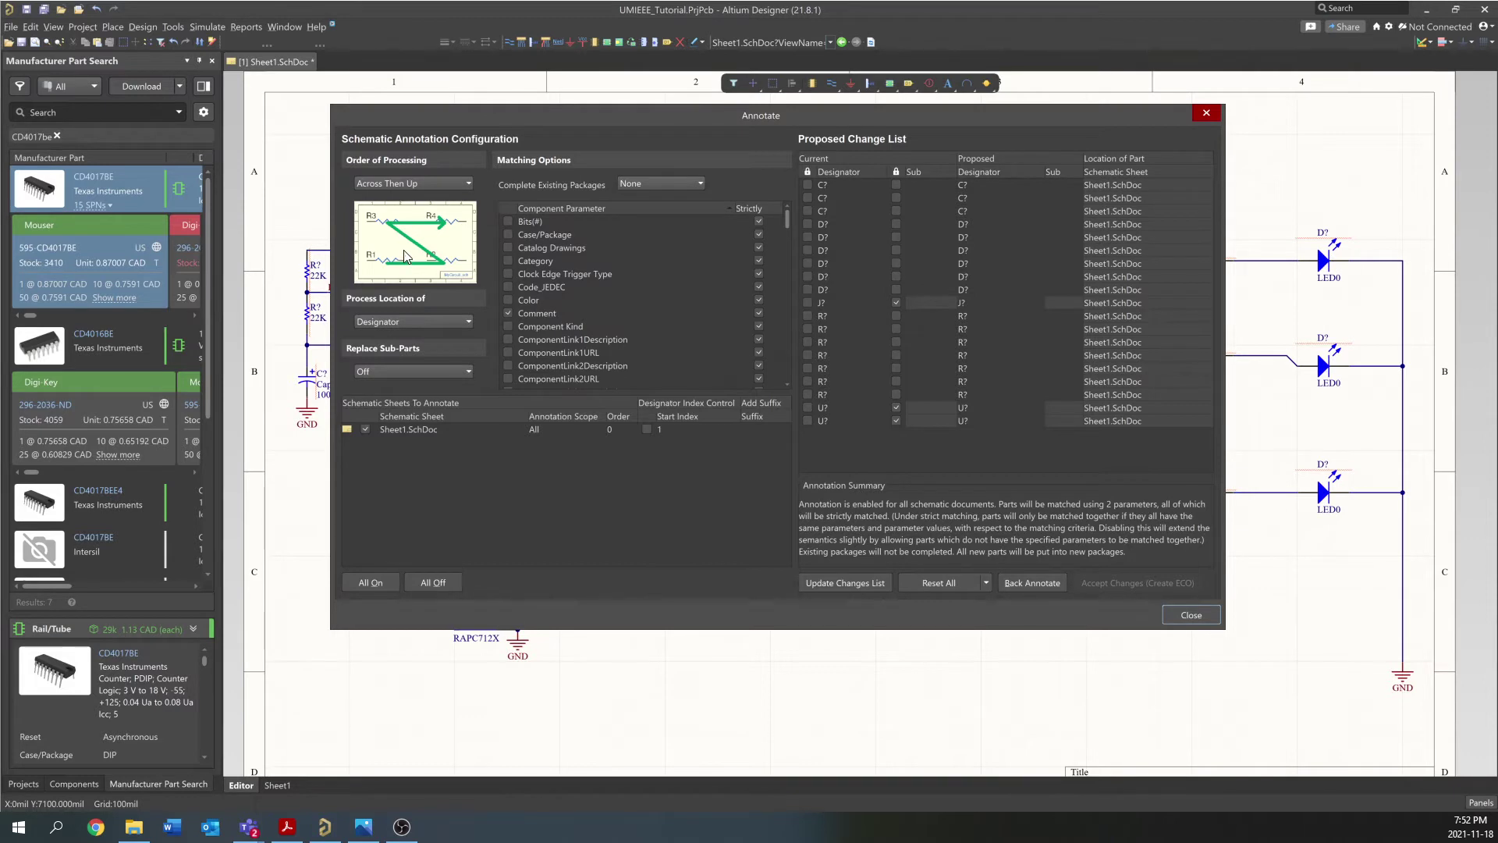
click(400, 184)
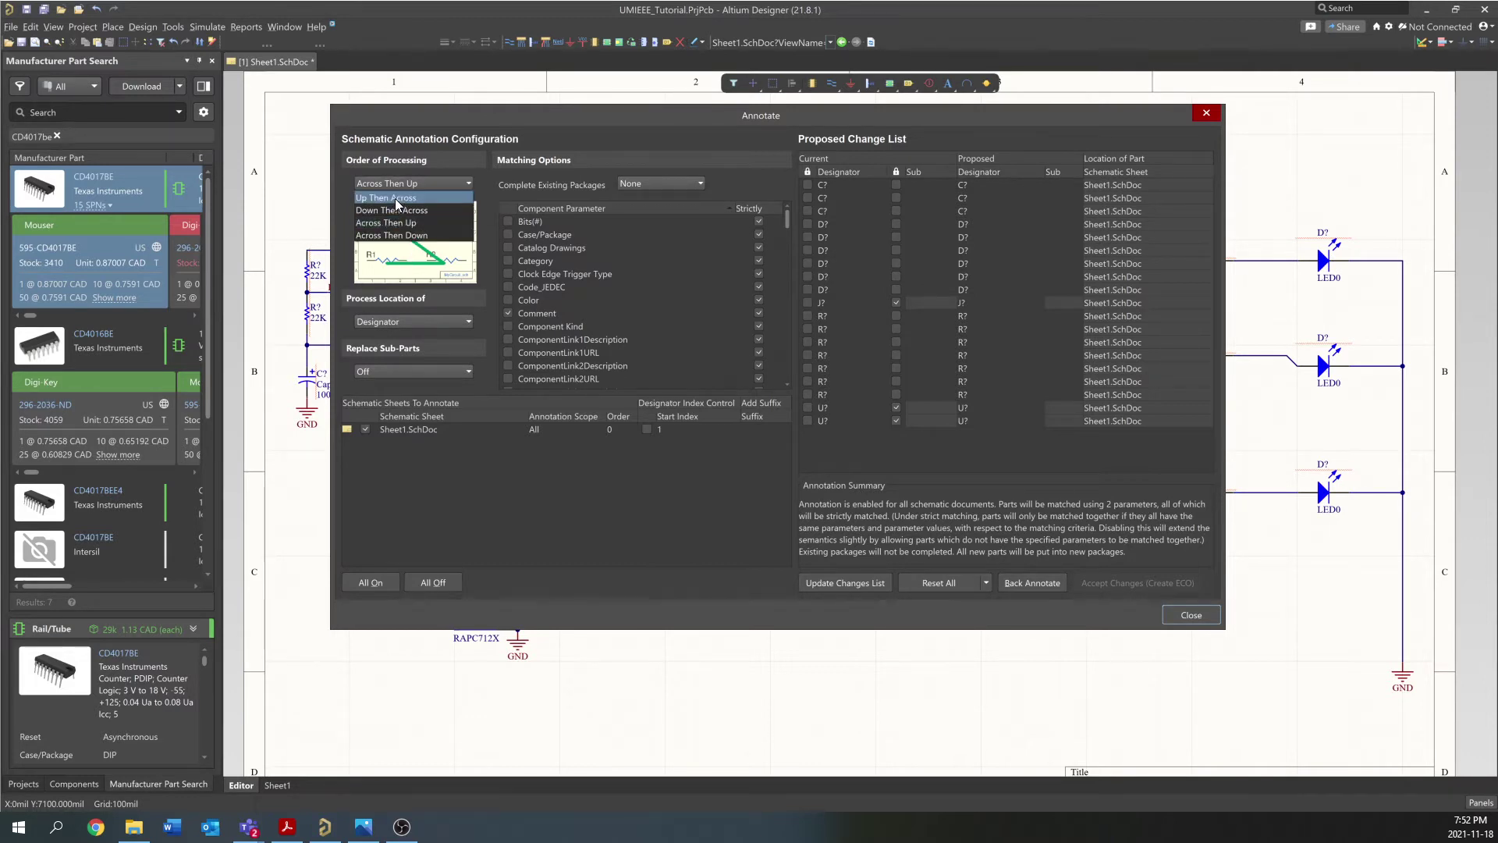
click(399, 235)
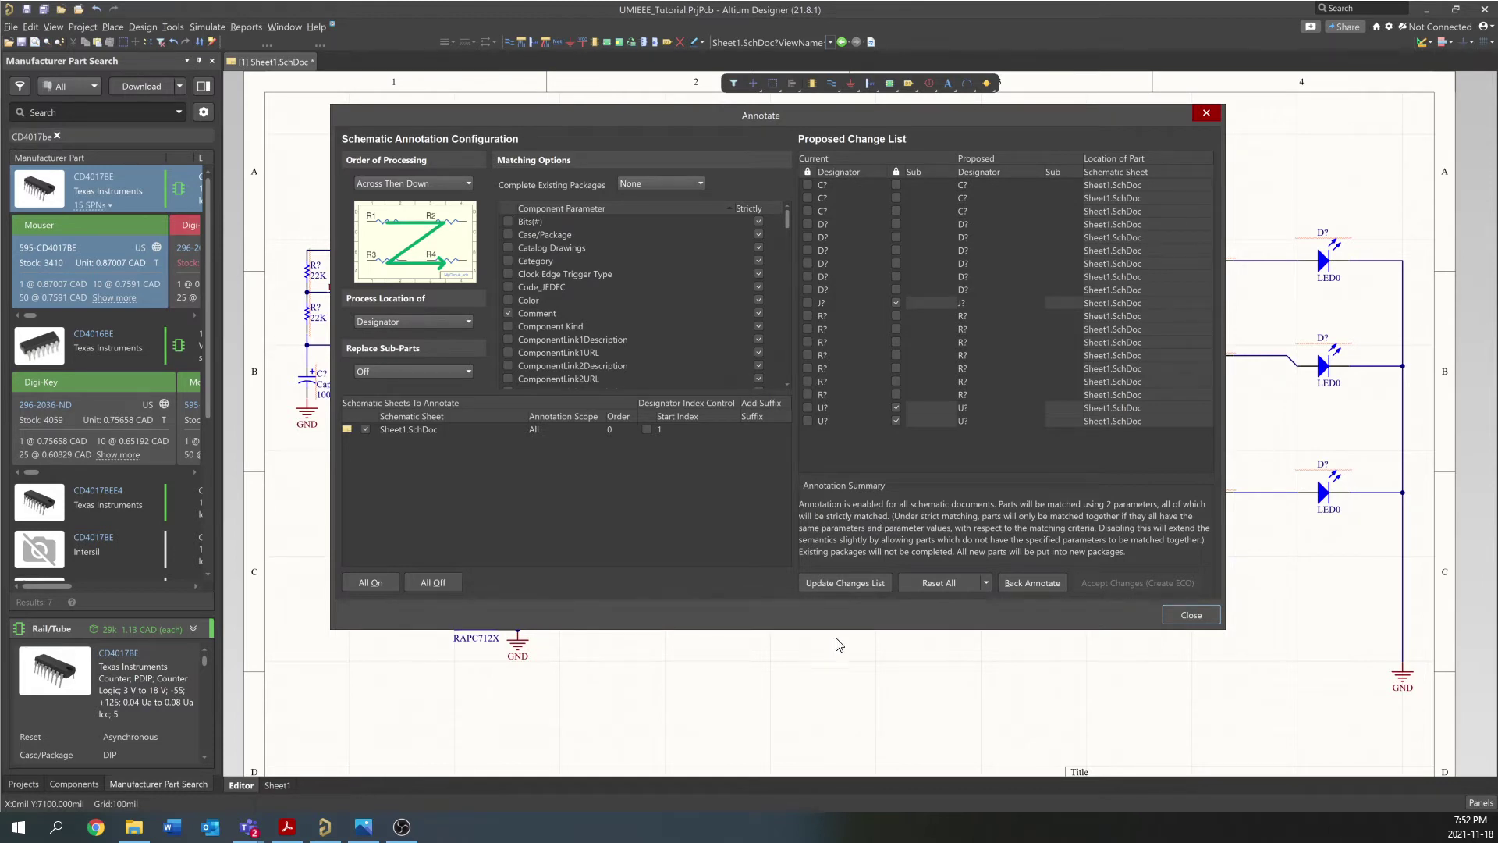
Generate the proposed designators for Sheet1 and create an engineering change order from them
click(829, 585)
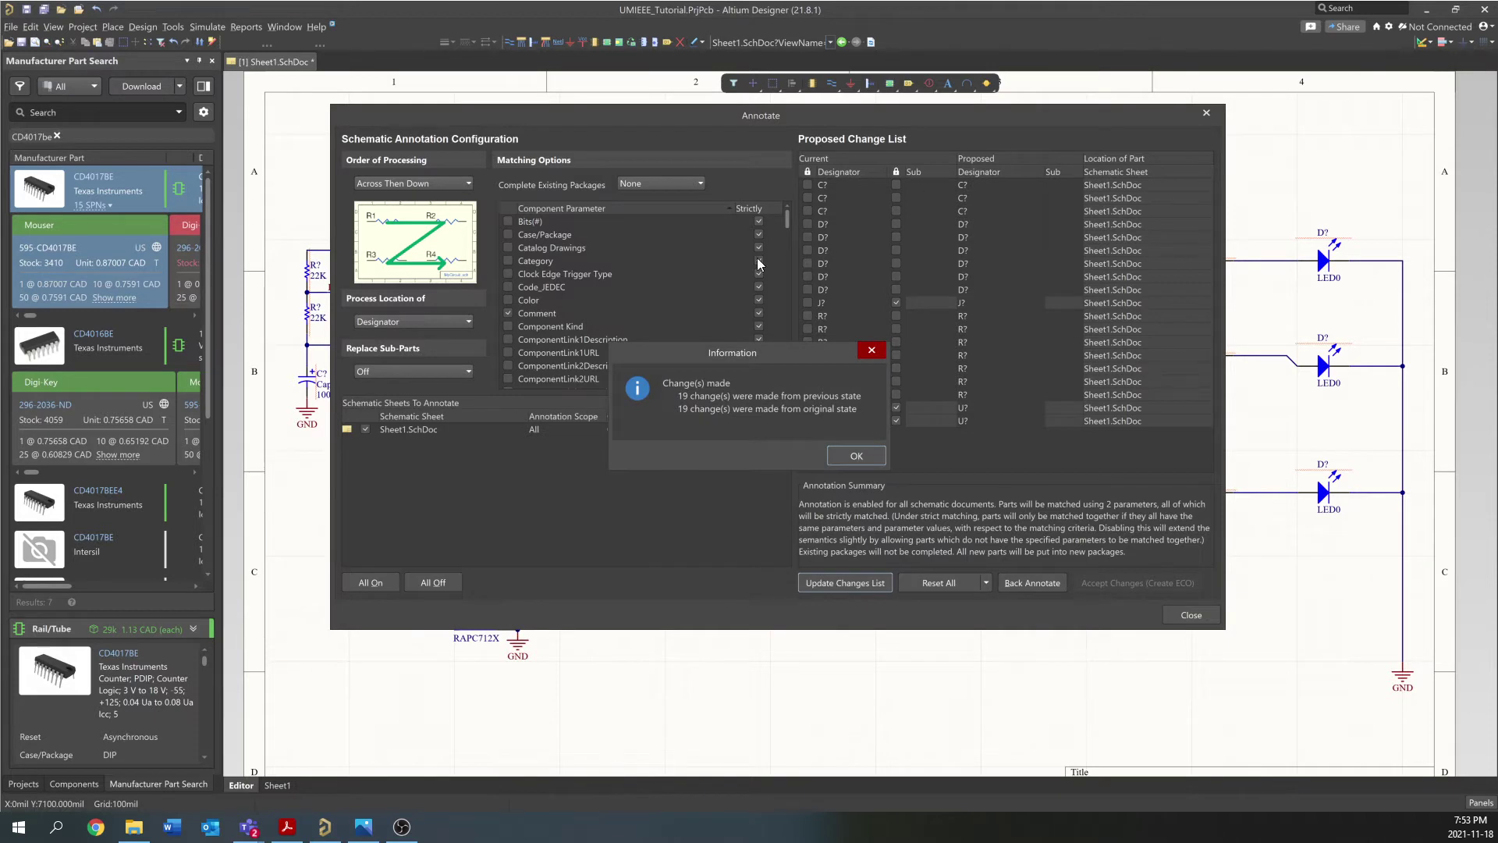
click(873, 459)
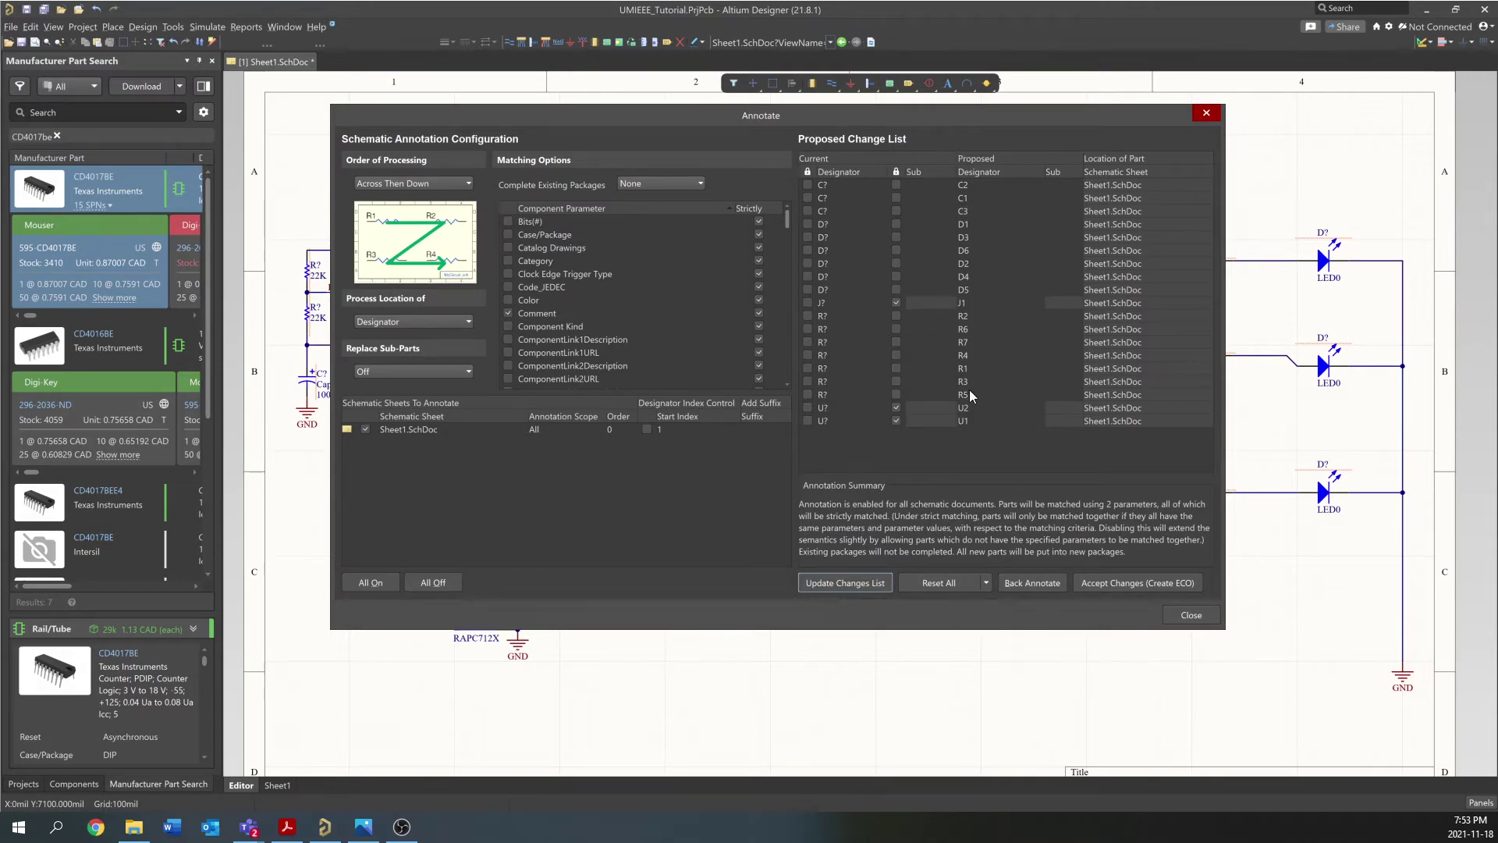
click(1129, 586)
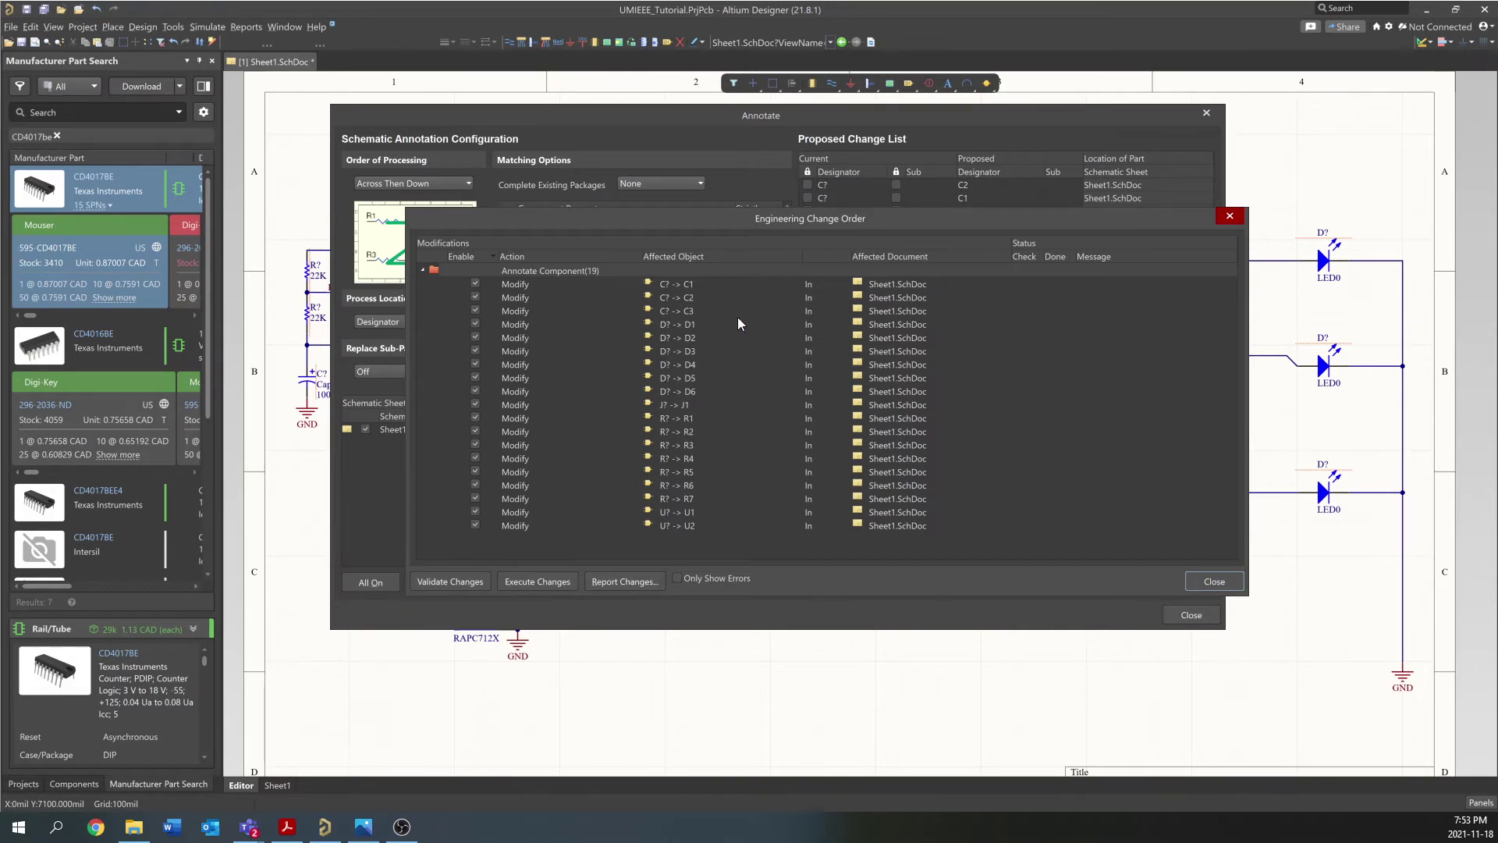
Validate and execute the designator changes, and close the change order and annotation dialogs
click(463, 582)
click(564, 582)
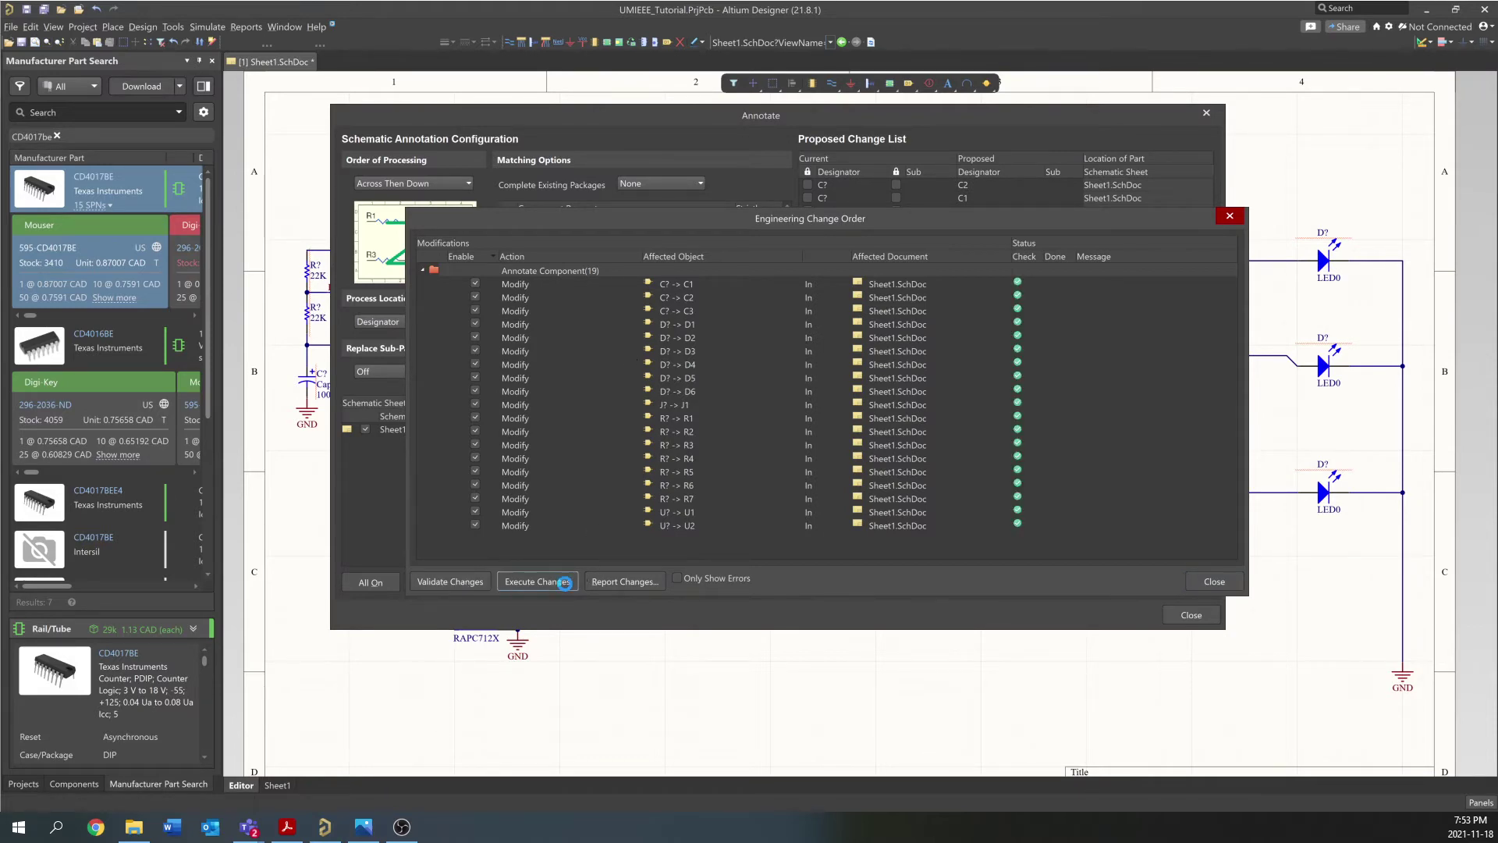
click(1209, 581)
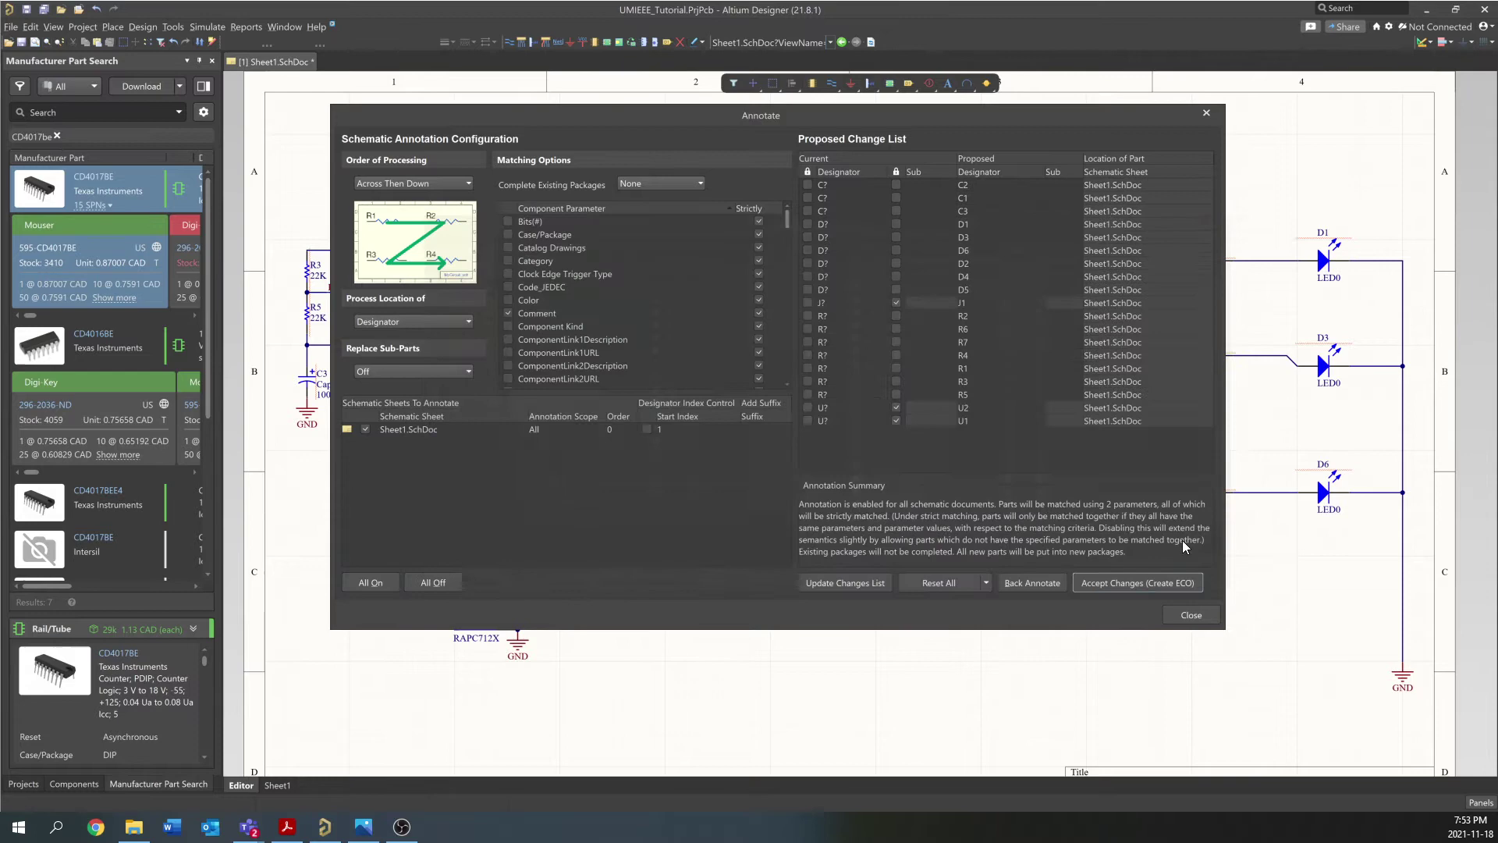
click(1192, 616)
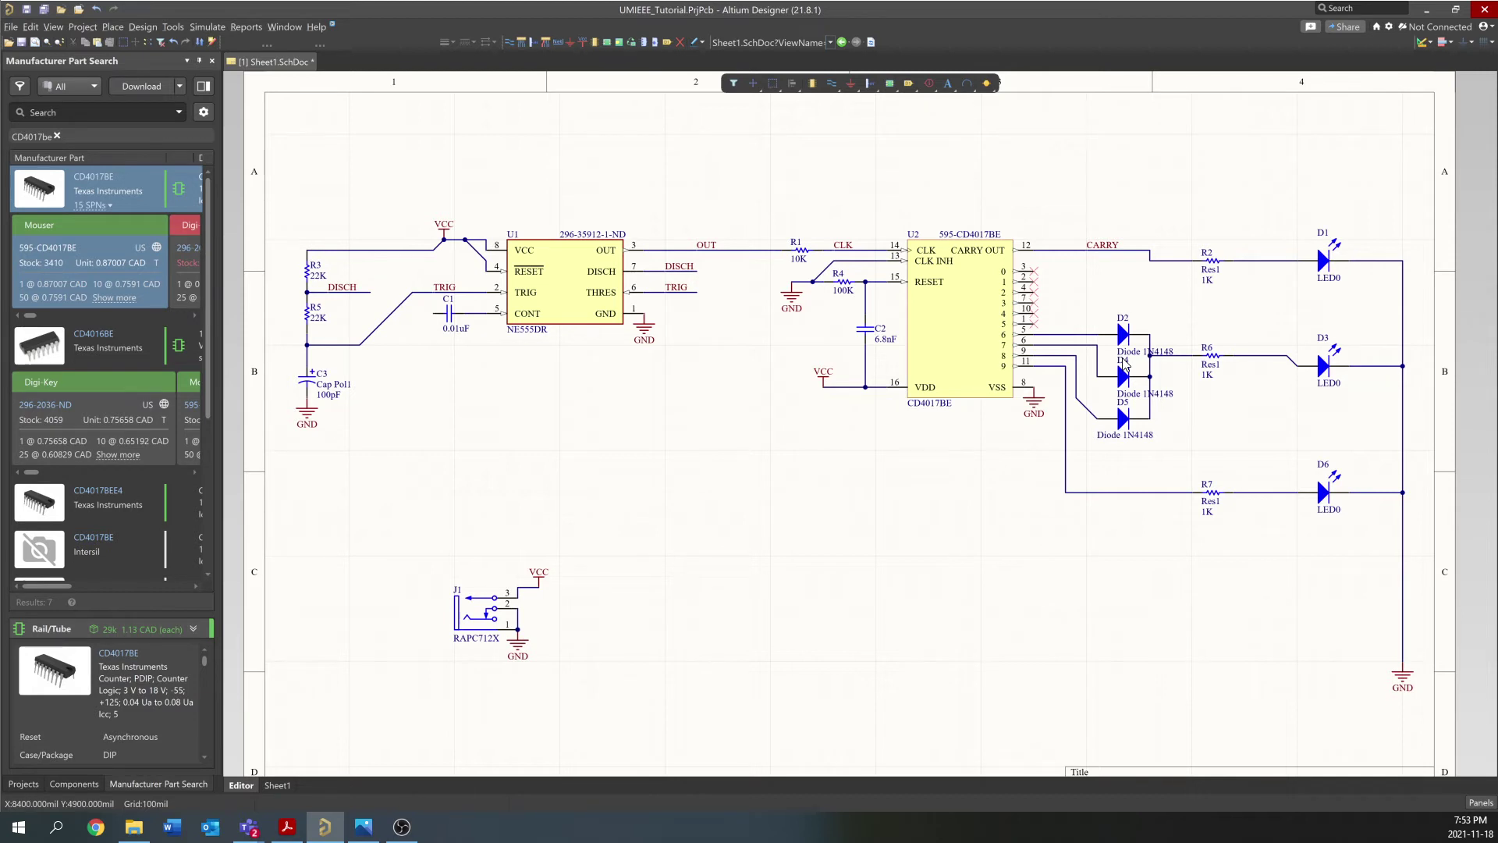
Place a GND power port on the free pin of the 0.01uF capacitor C1
click(850, 83)
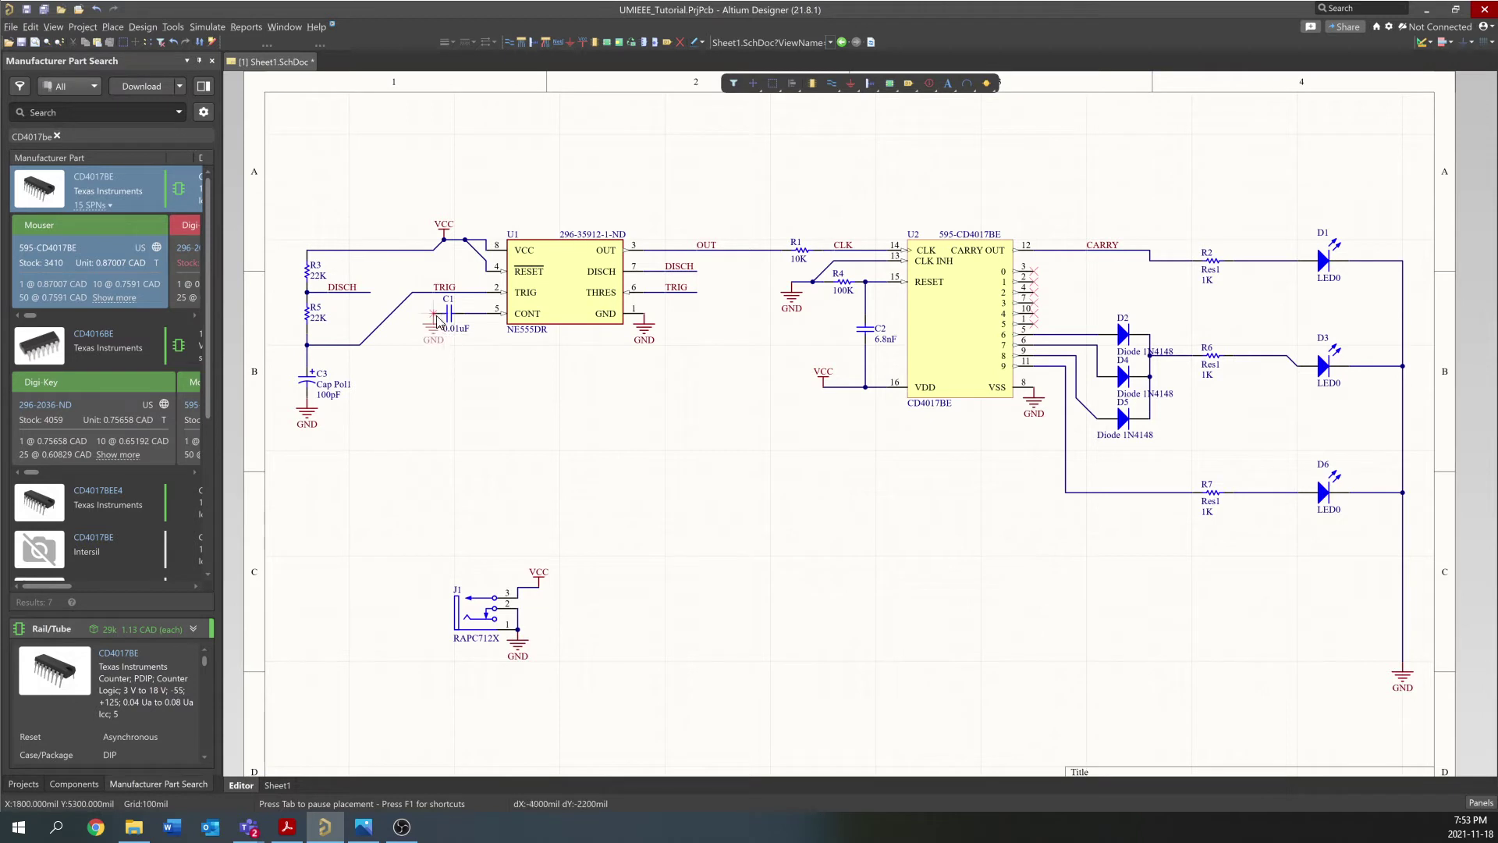
click(434, 317)
key(Escape)
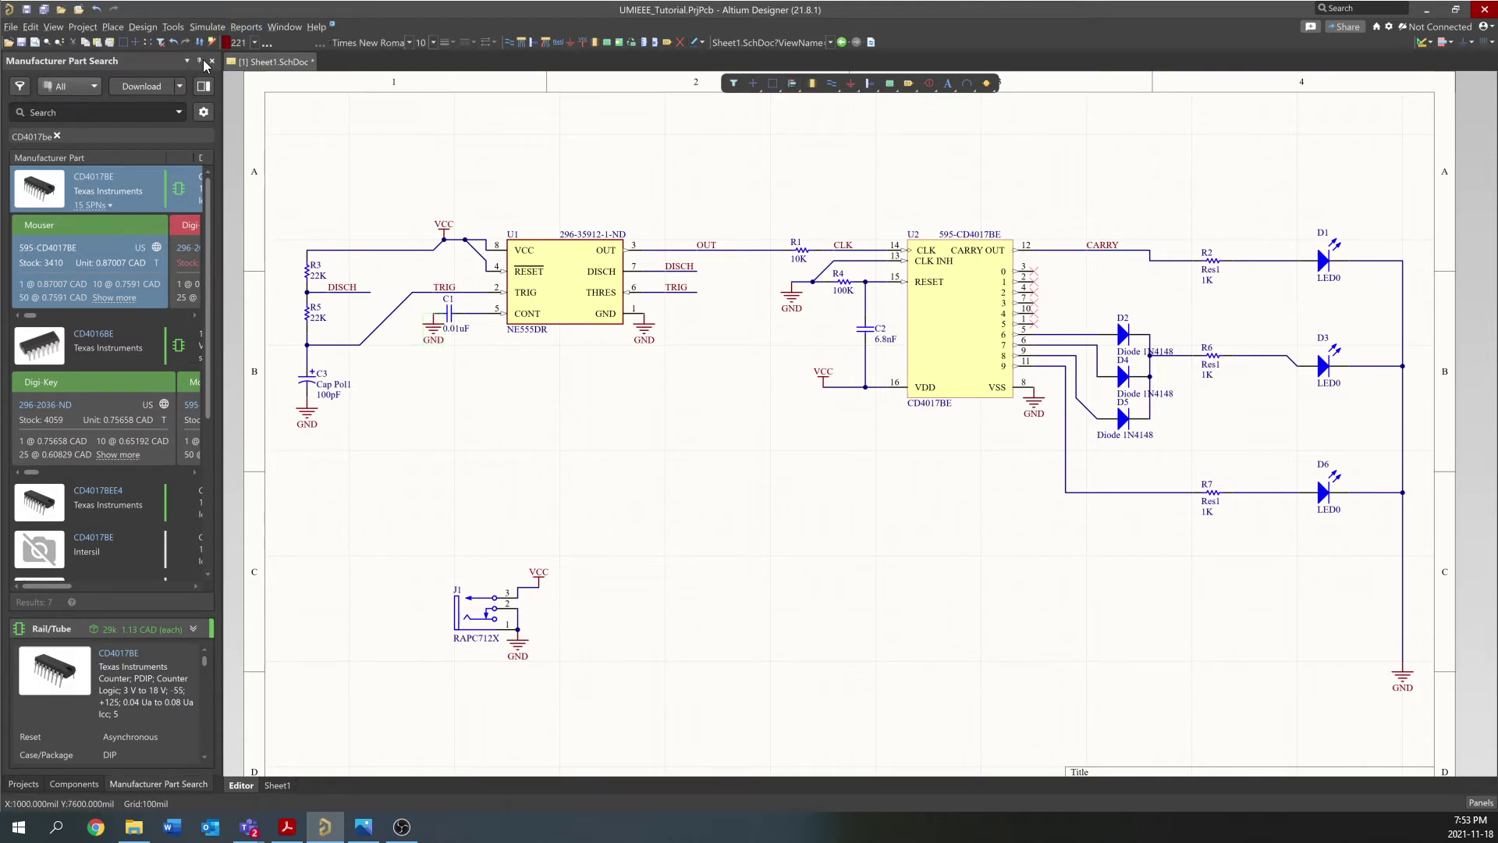
Add a new PCB document to the UMIEEE_Tutorial project
click(23, 784)
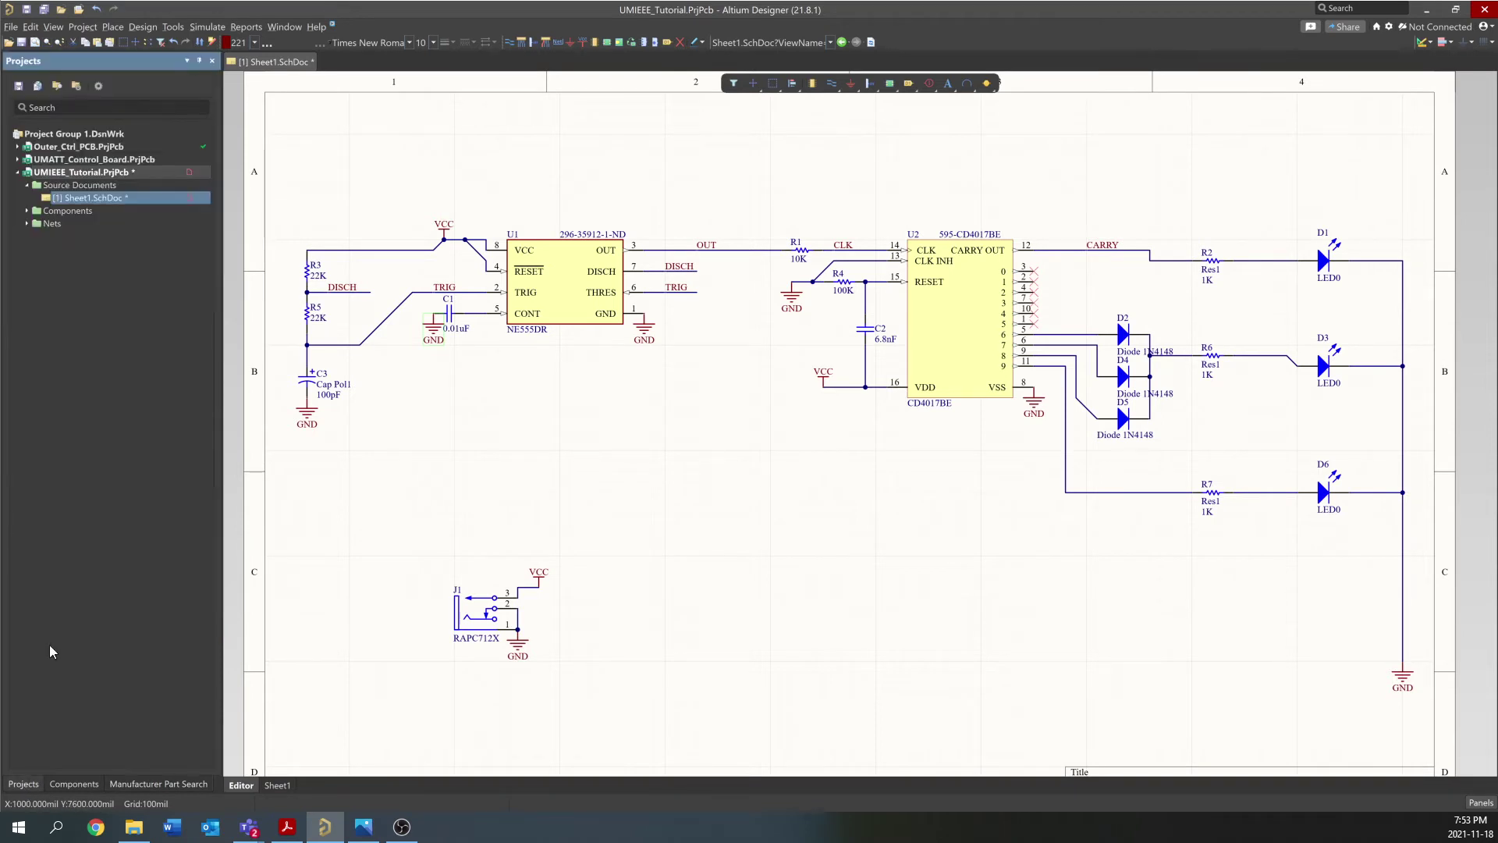
right_click(89, 176)
mouse_move(109, 197)
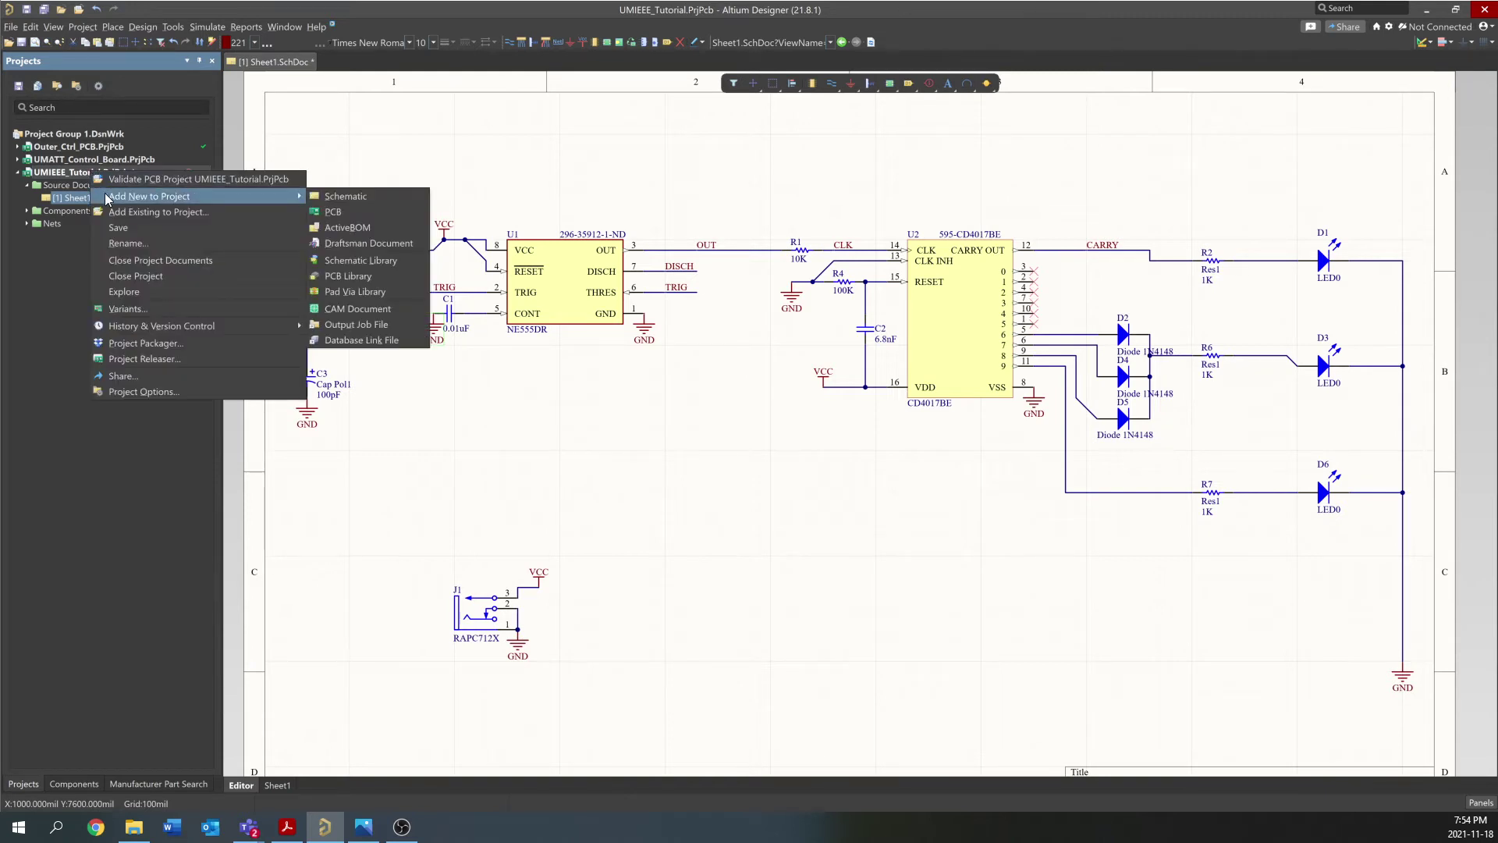
click(324, 213)
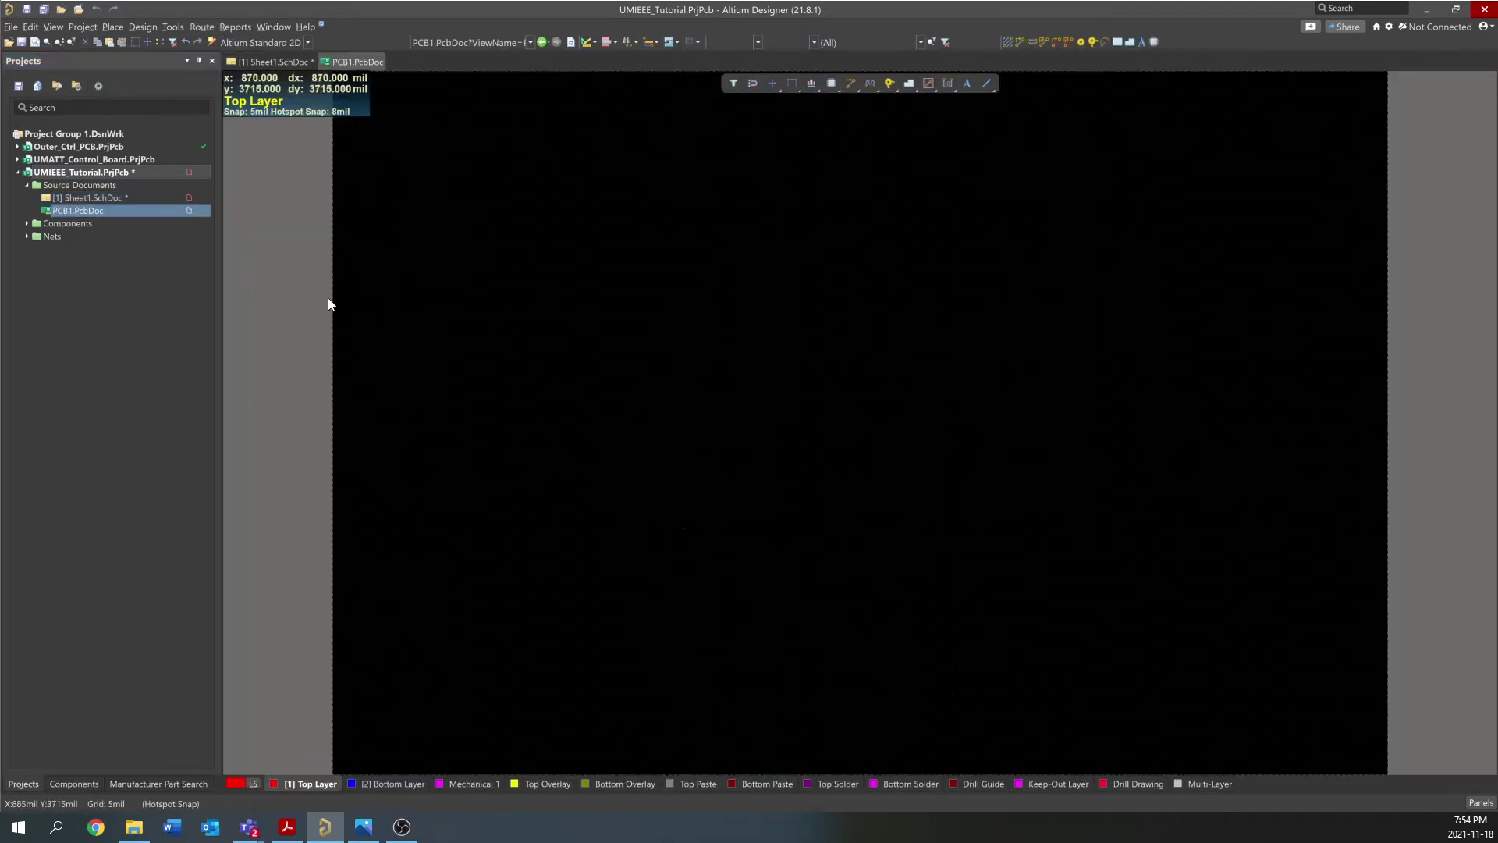
Save all project documents, keeping the names PCB1.PcbDoc and Sheet1.SchDoc in the UMIEEE_Tutorial folder
click(36, 14)
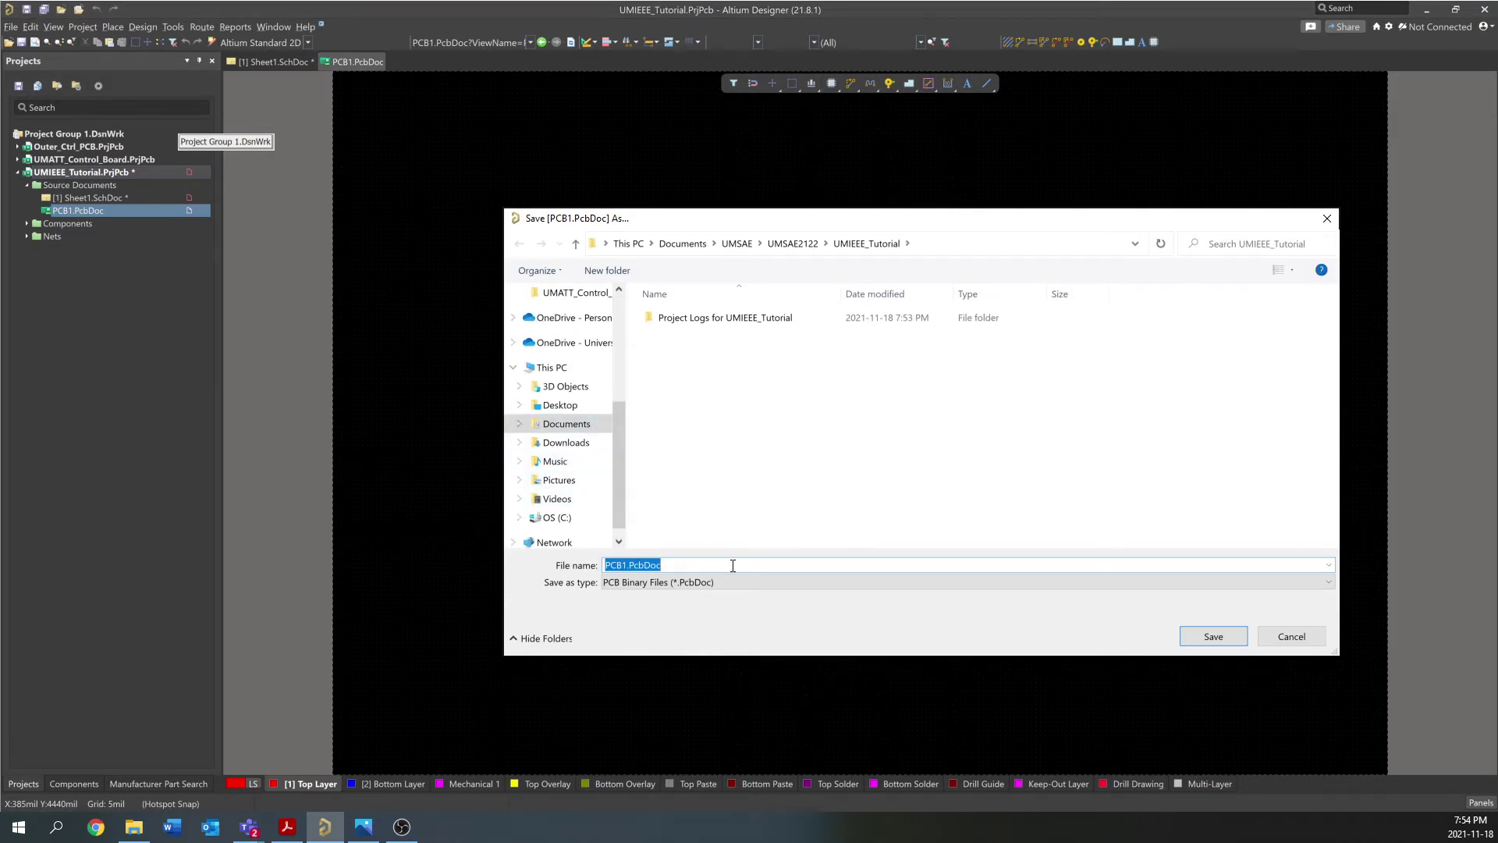
click(1213, 637)
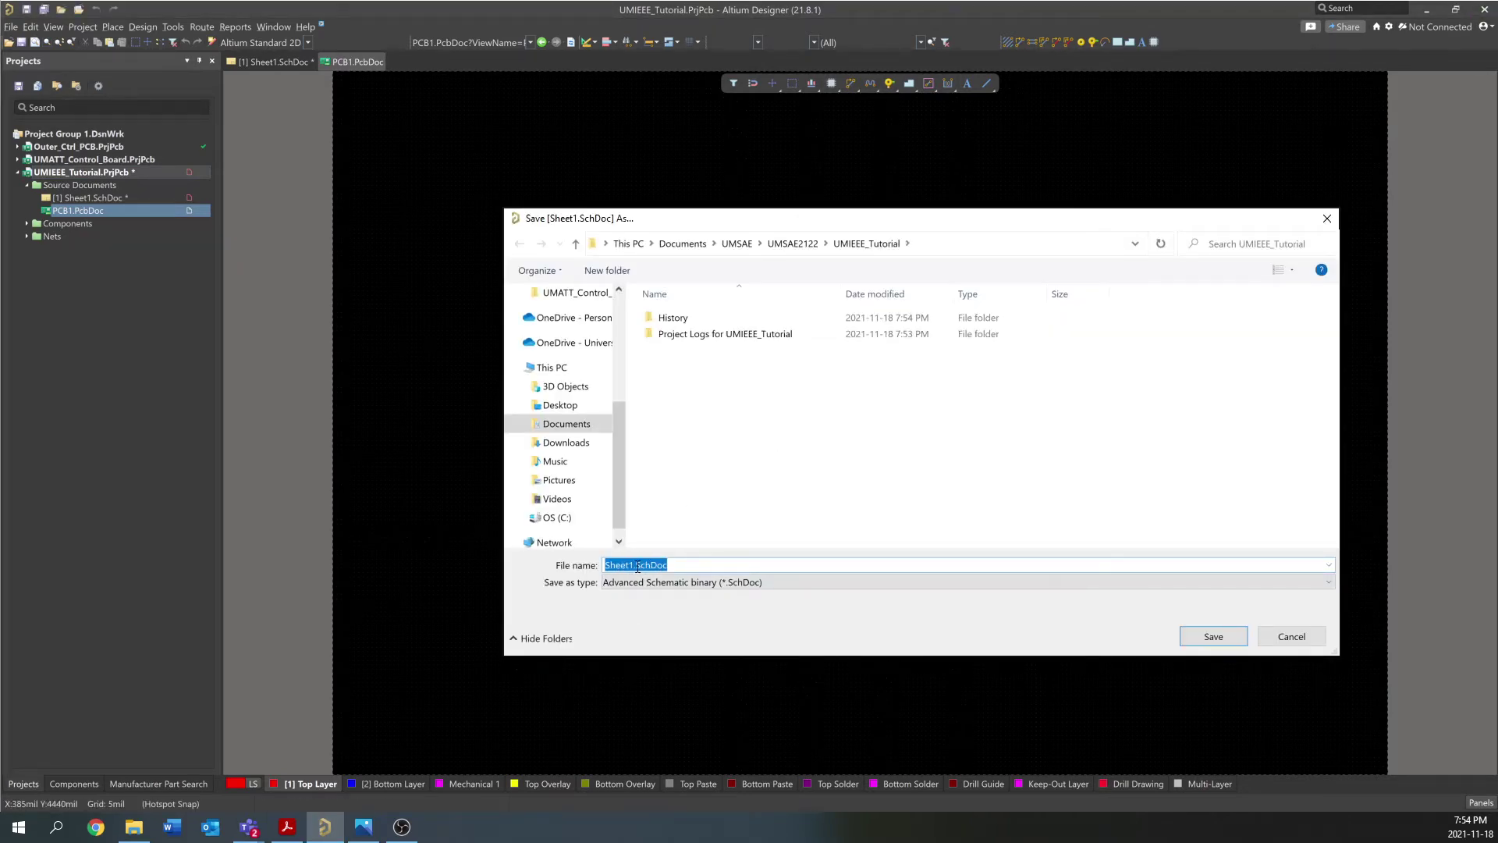
click(1211, 636)
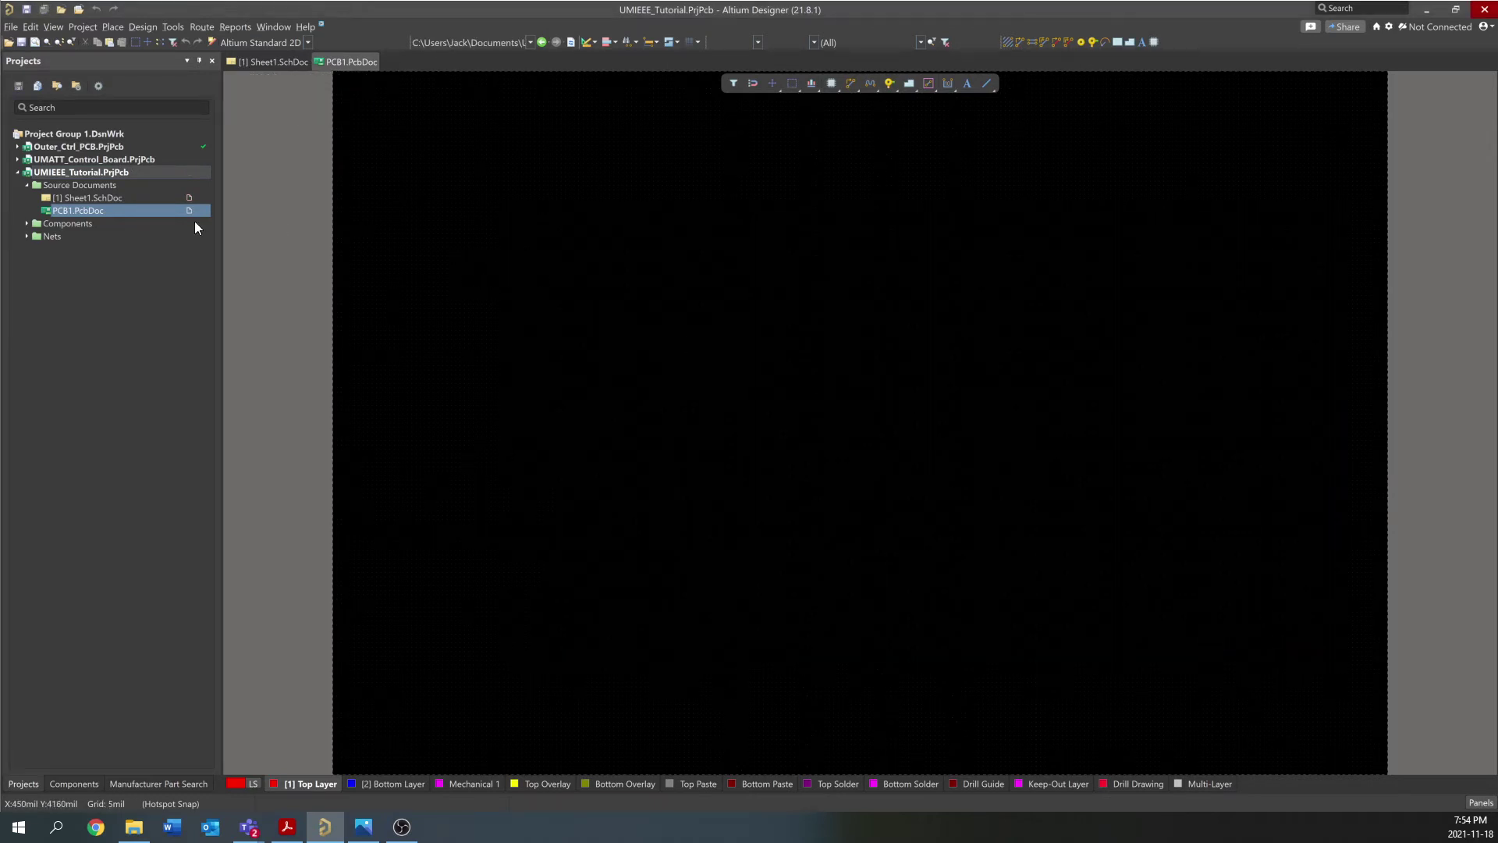
ctrl+scroll(579, 474, down, 1)
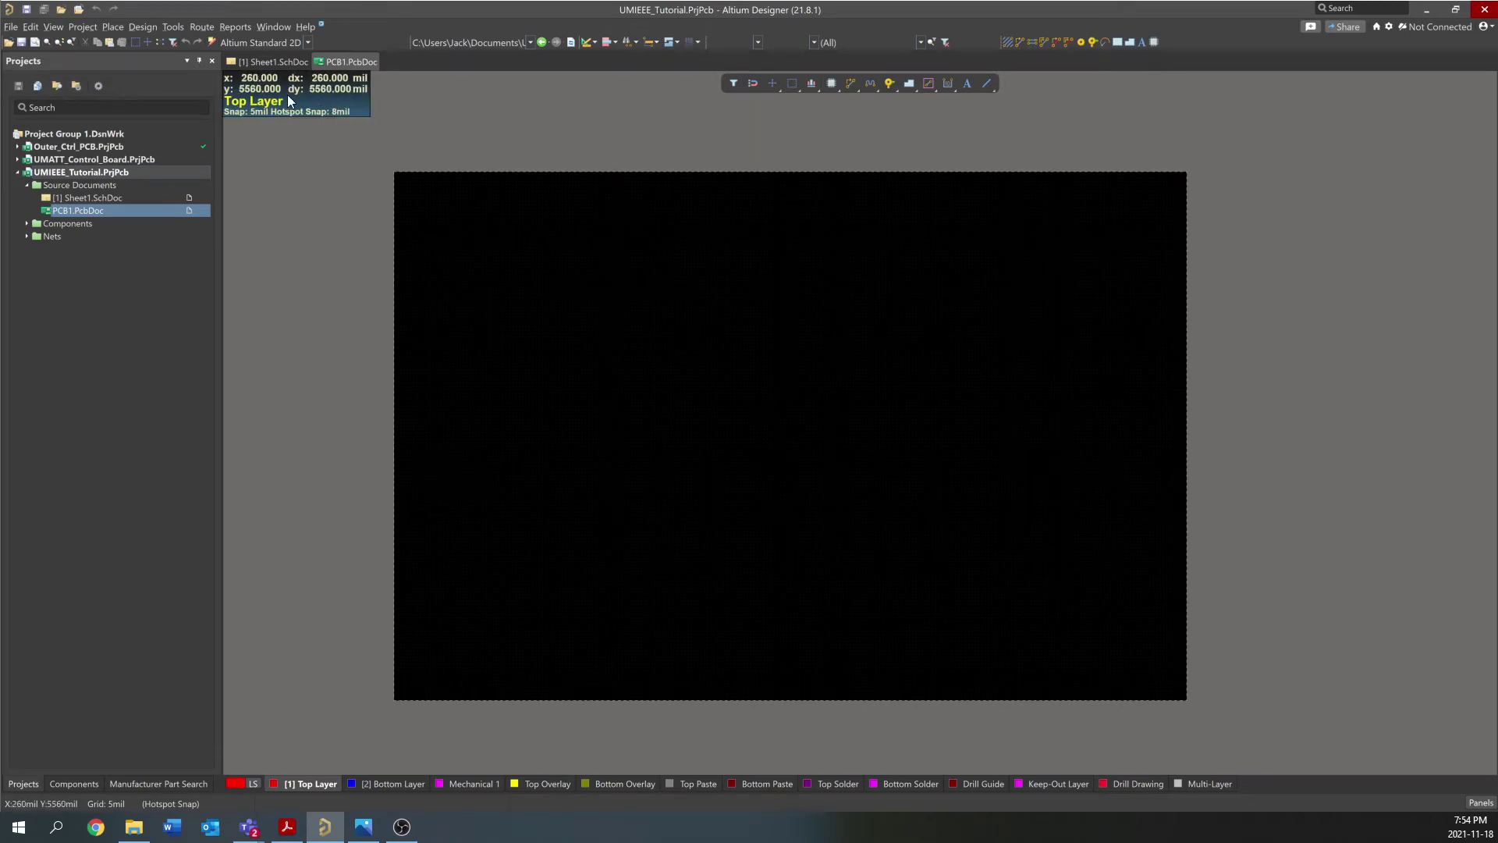
Create an engineering change order from Sheet1 to update PCB1.PcbDoc, and review its component, net, class and room additions
click(262, 64)
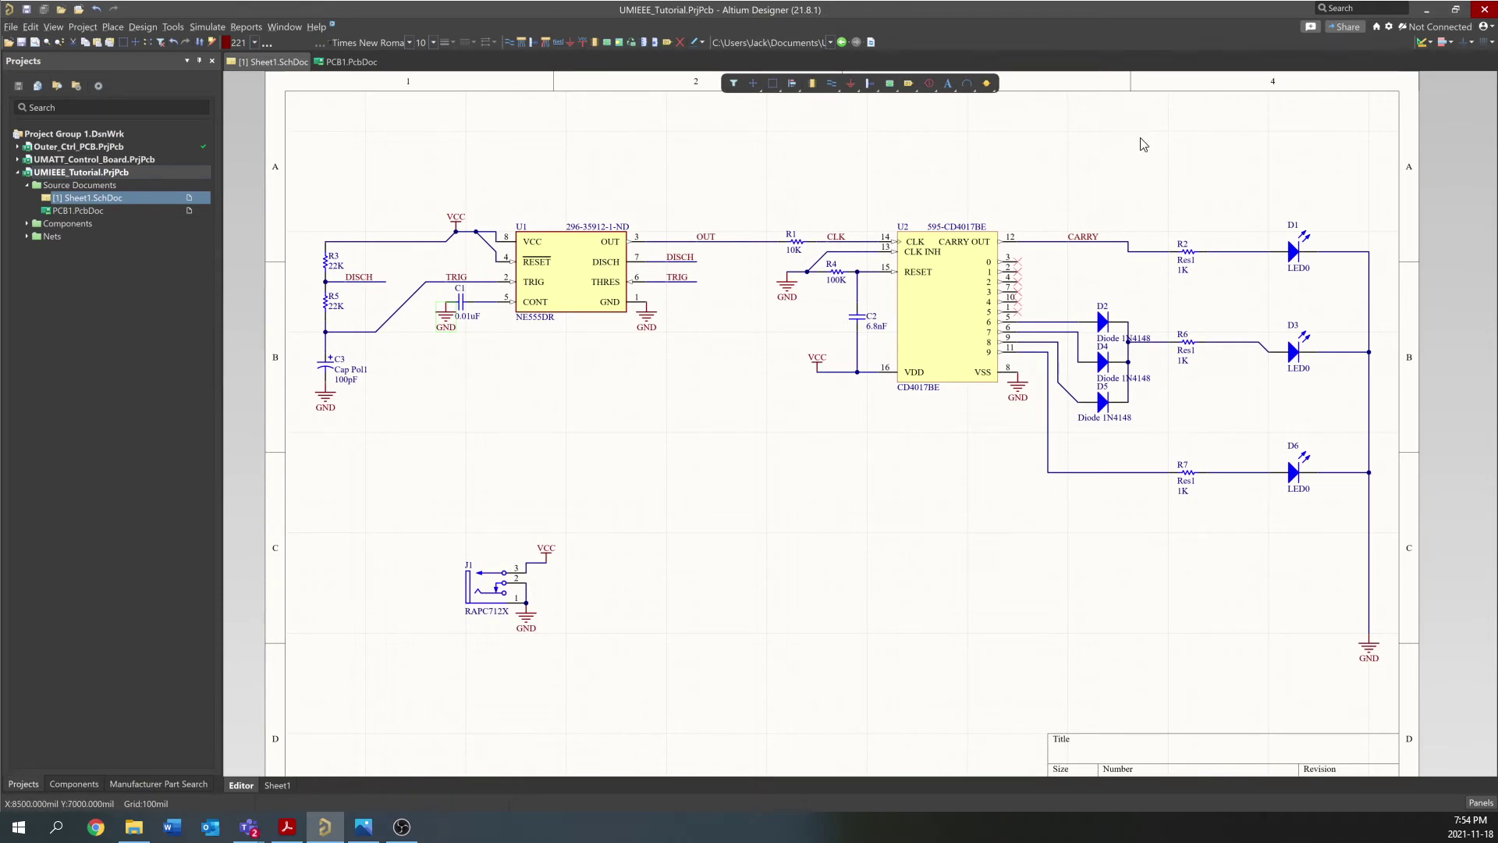
click(152, 30)
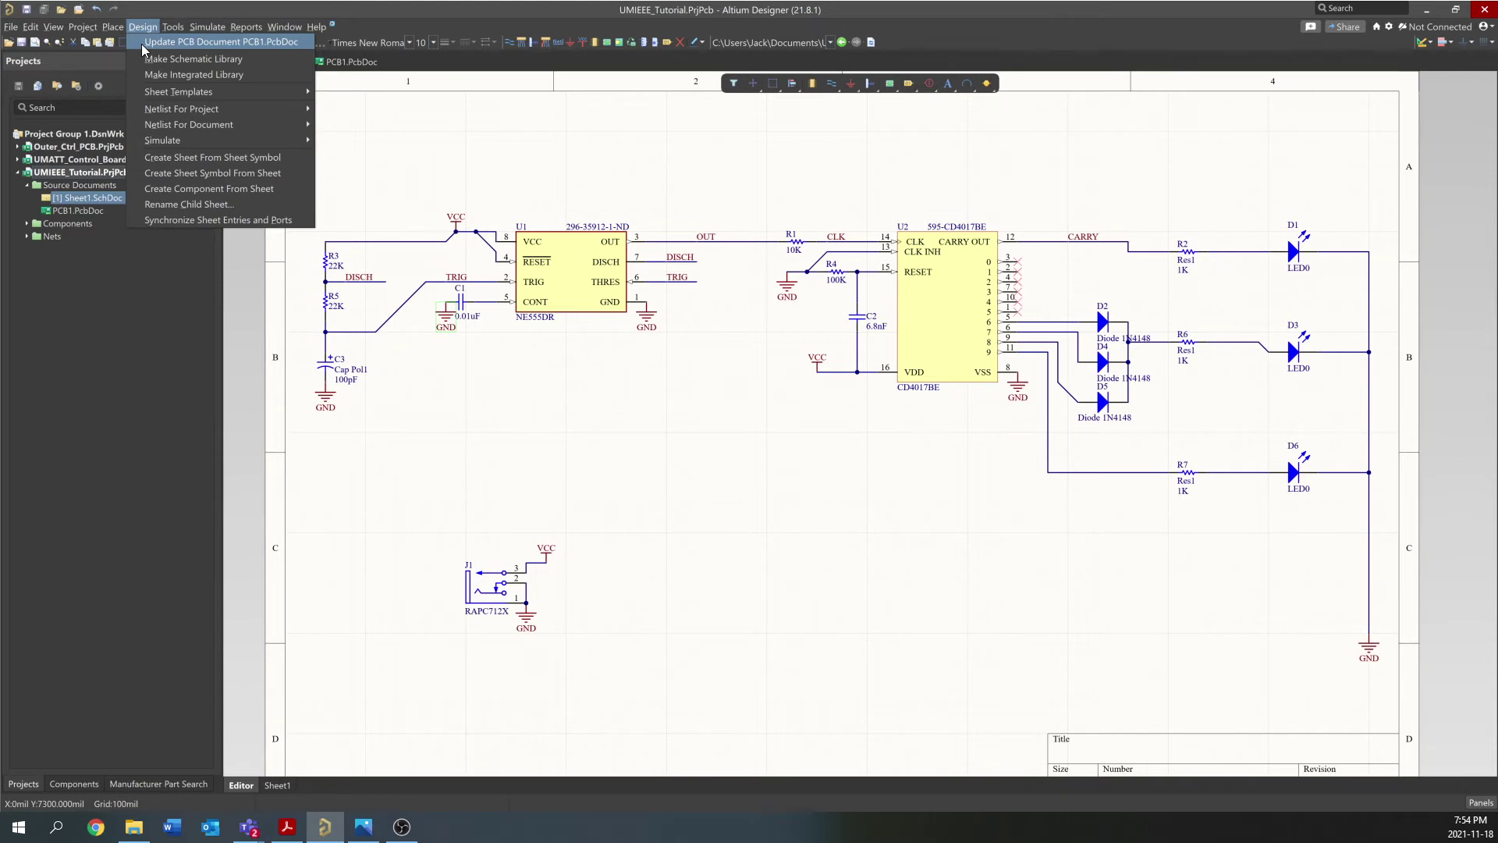
click(155, 44)
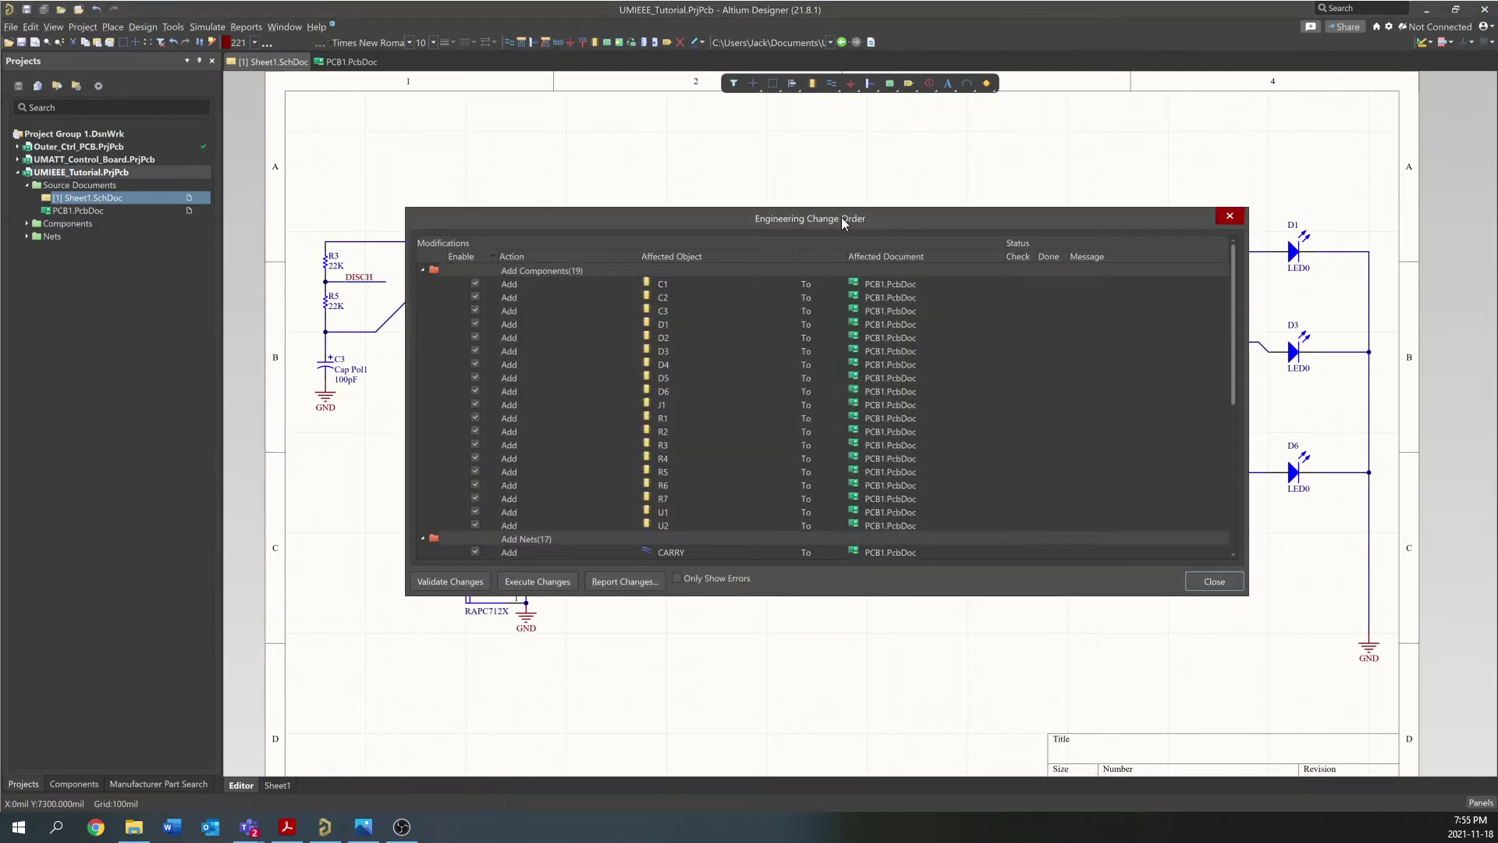
scroll(610, 401, down, 7)
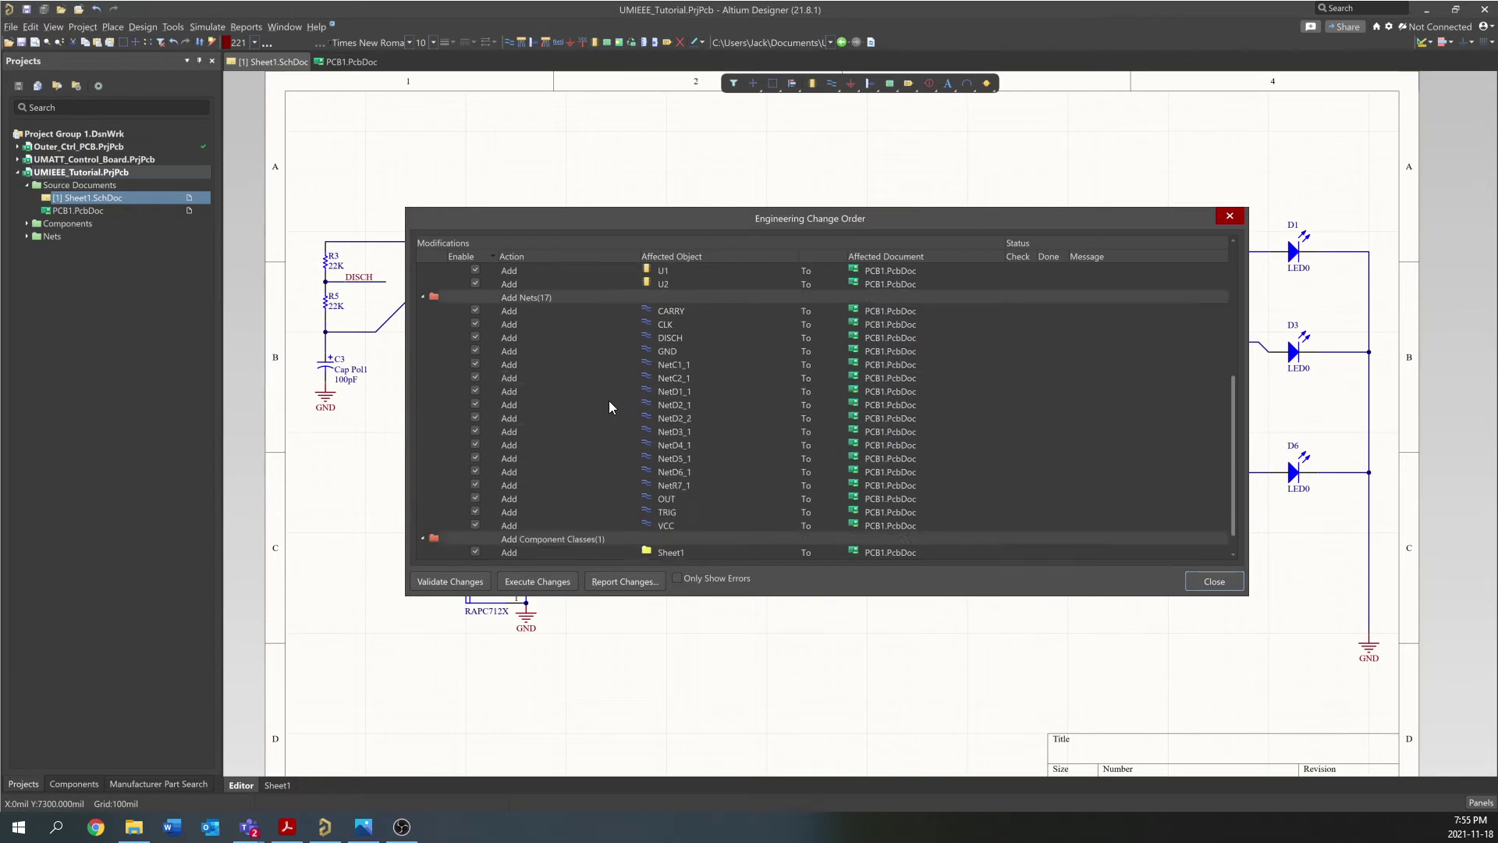
scroll(631, 487, up, 7)
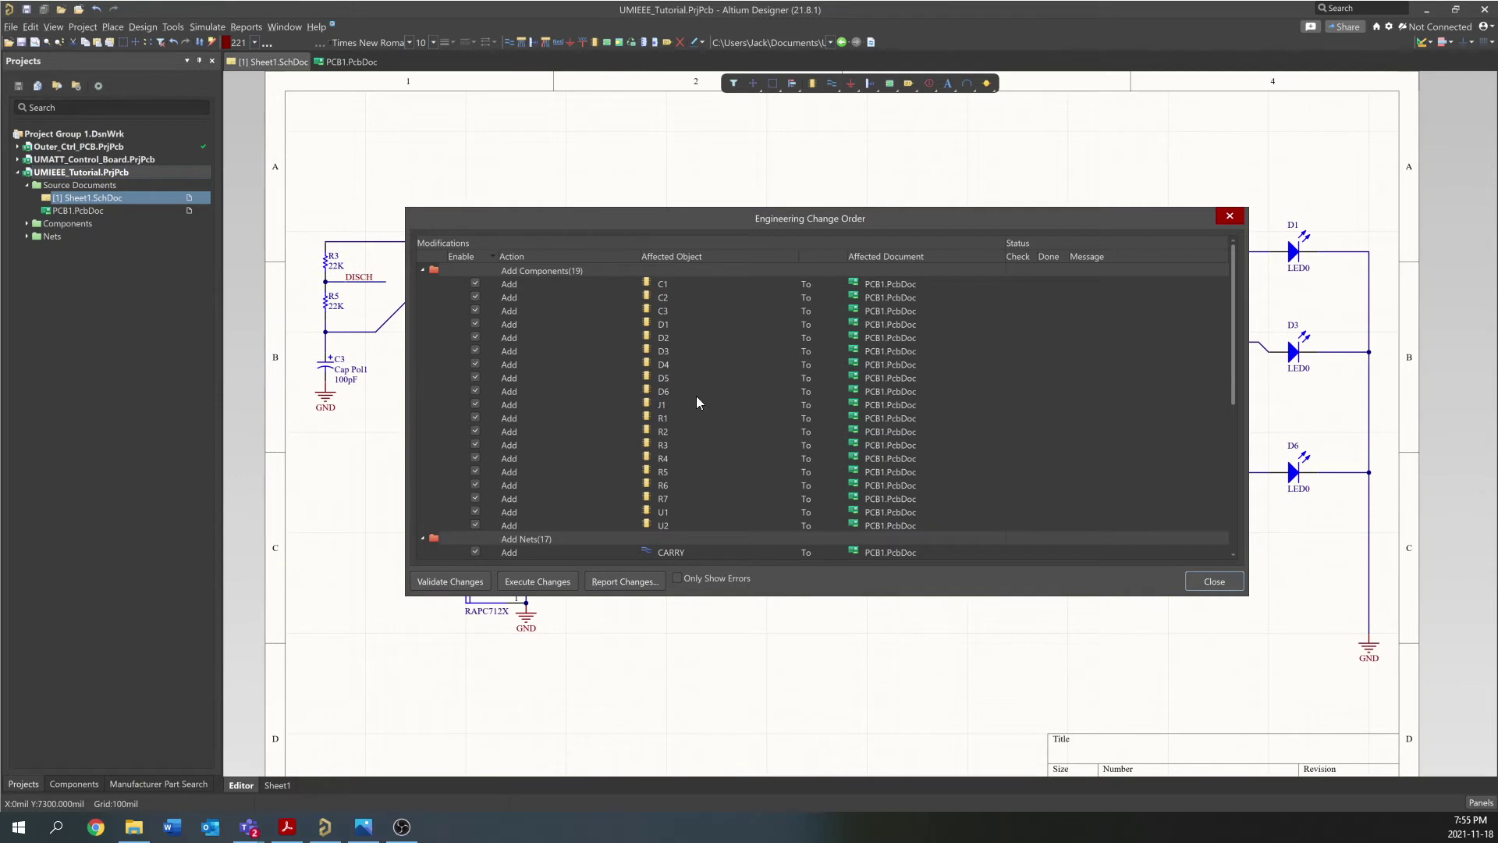
scroll(695, 402, down, 7)
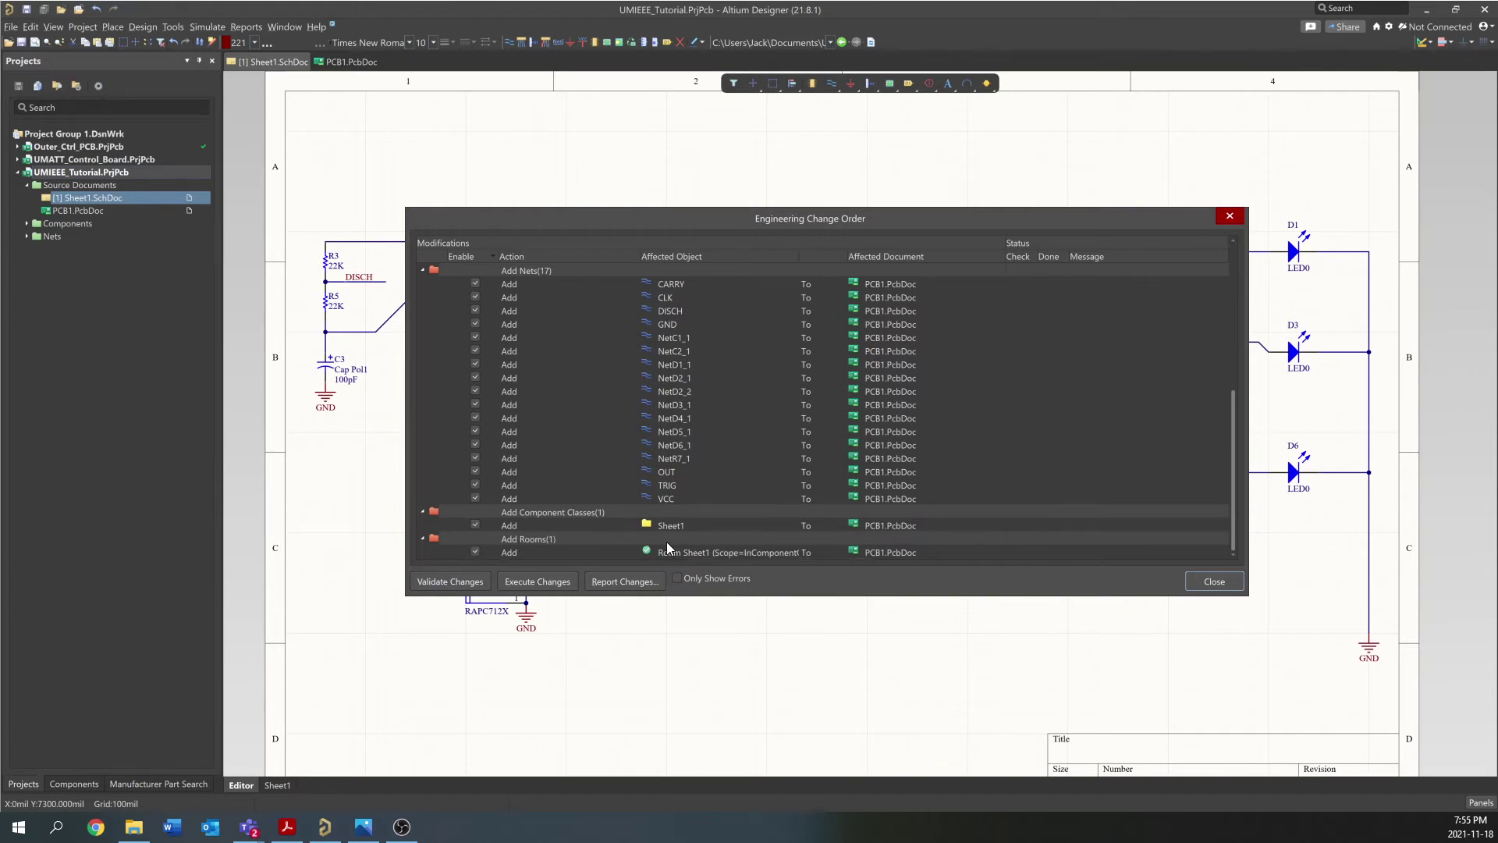
Execute the change order with the Sheet1 room addition enabled, and close it
click(476, 552)
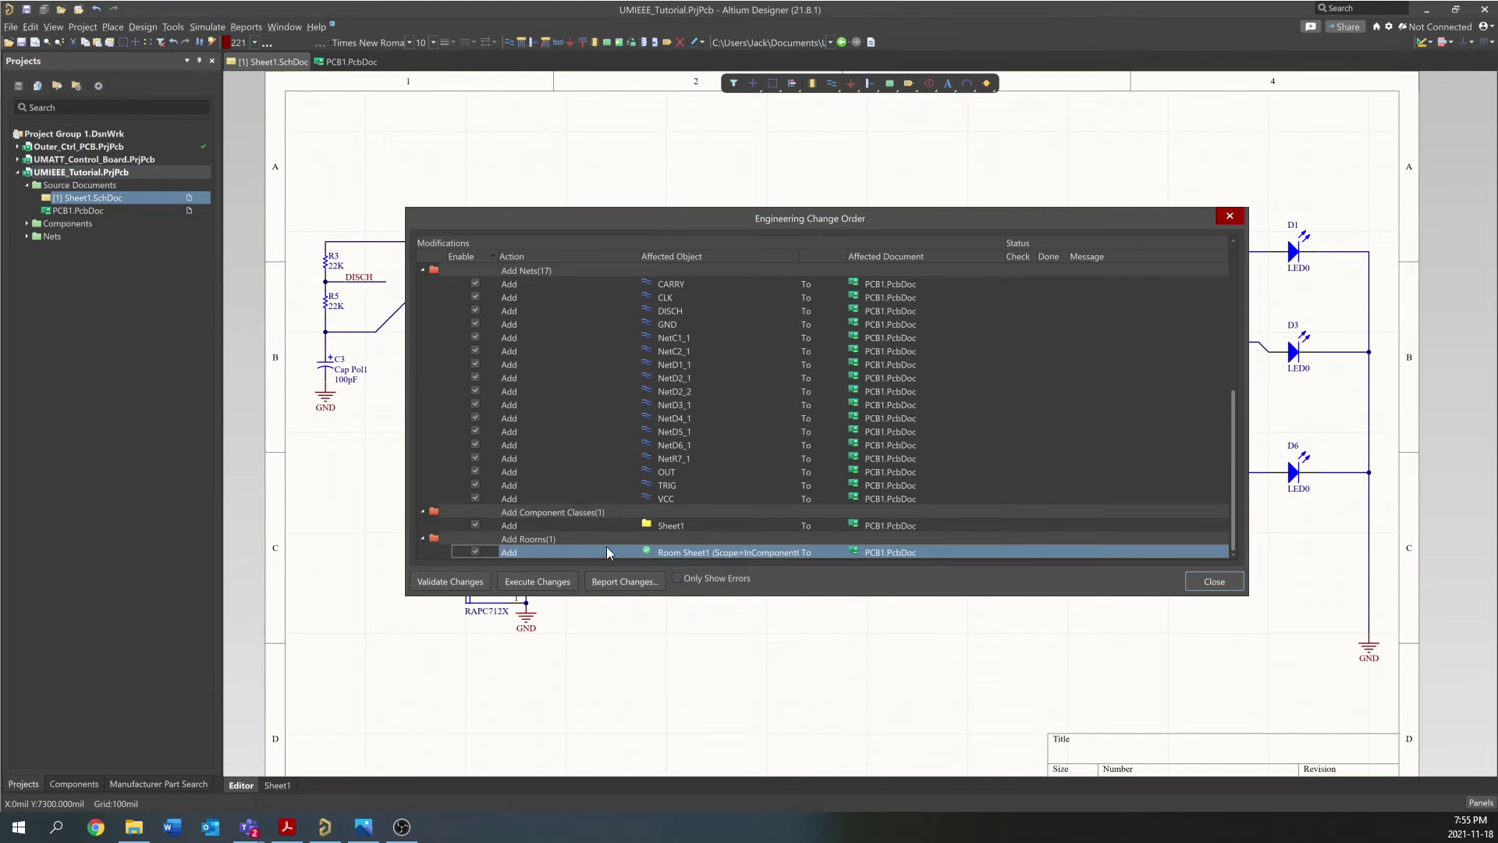
click(539, 582)
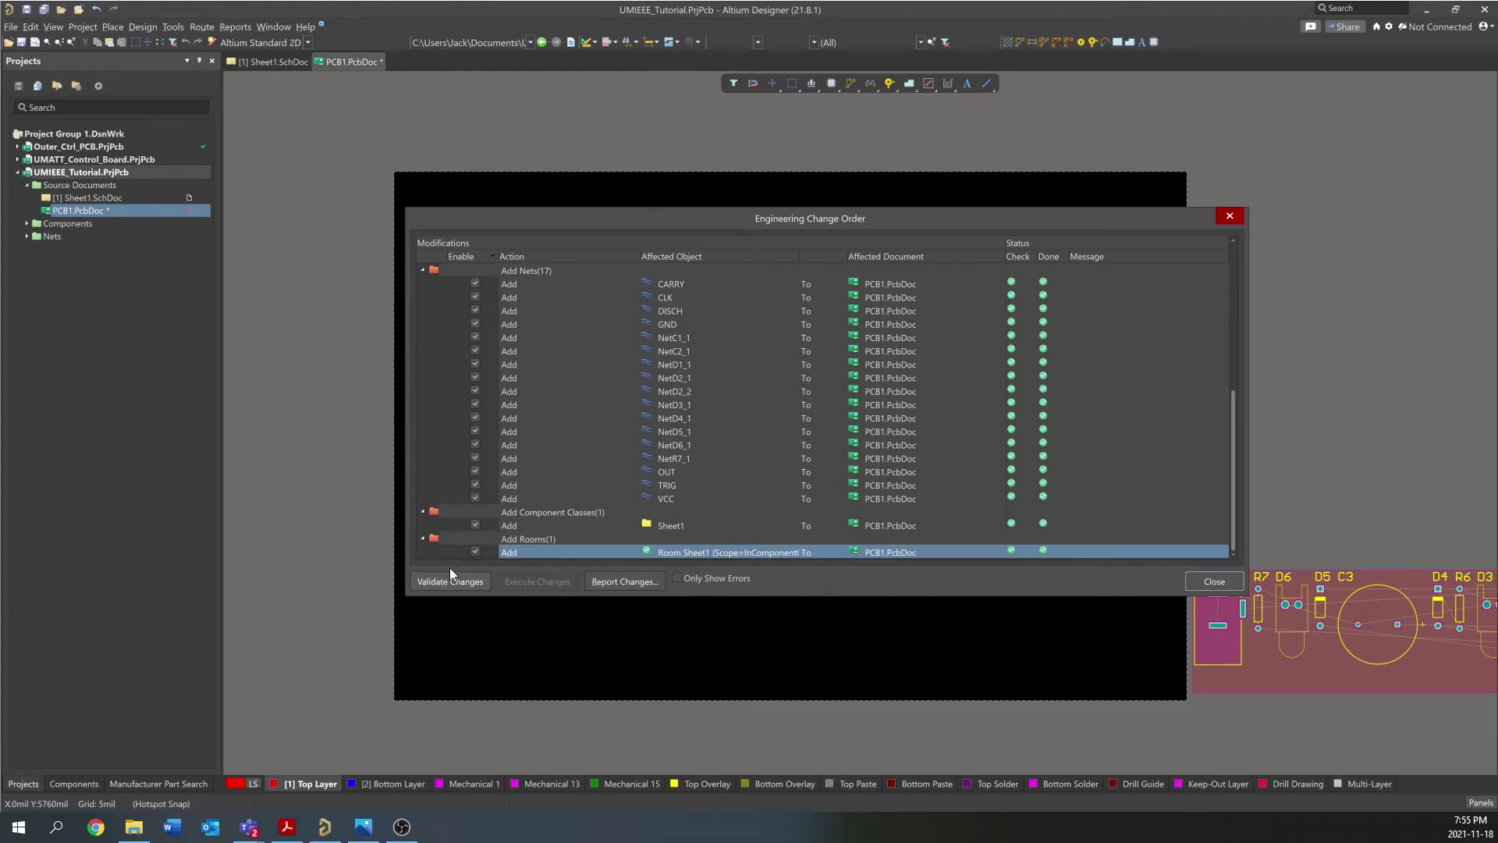
click(1227, 217)
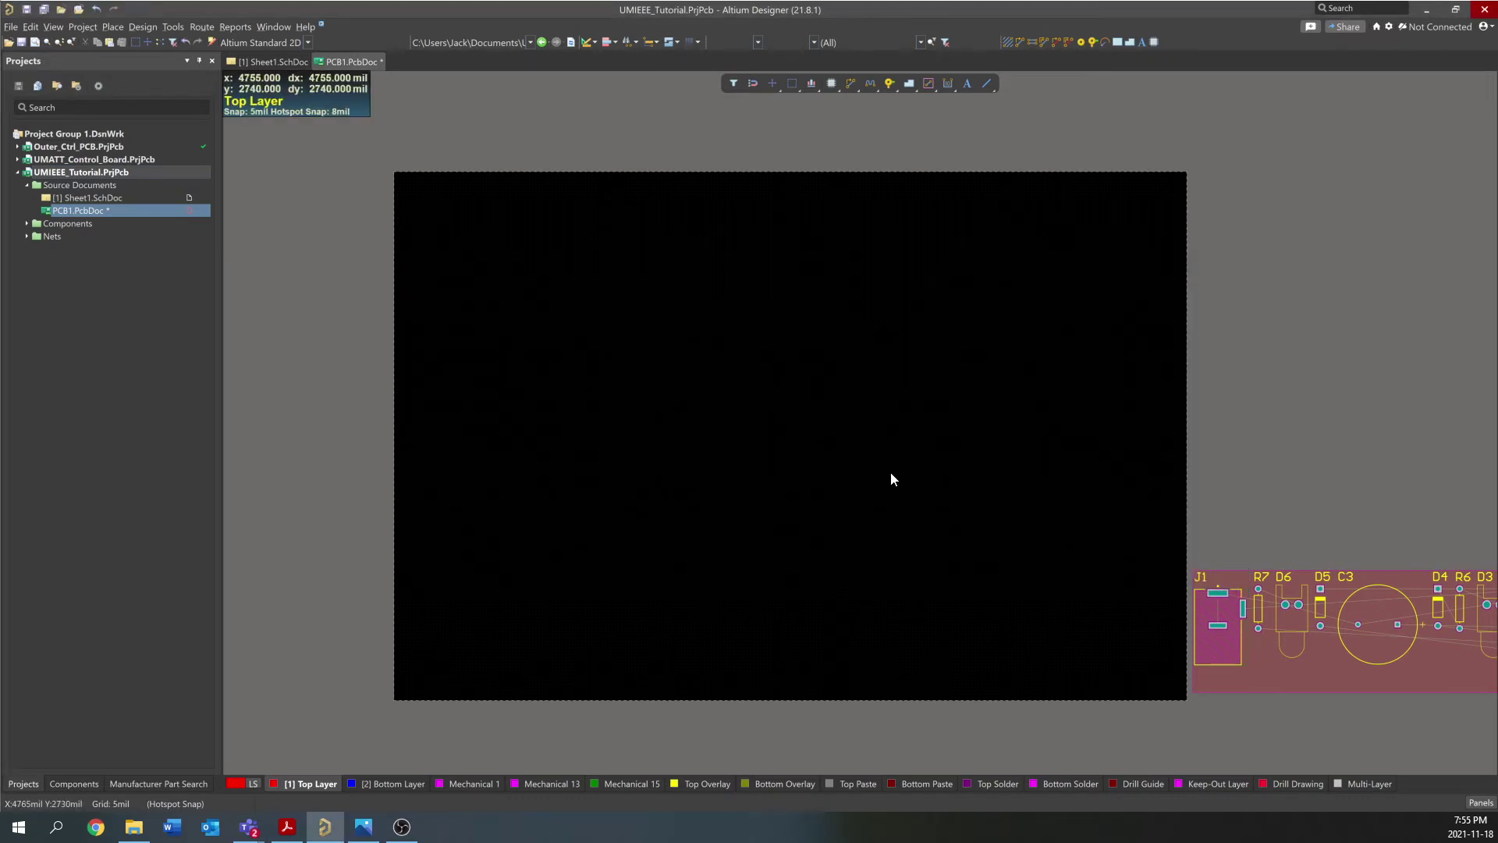
Move component U2 out of the Sheet1 room to the empty space above it, and delete the room
ctrl+scroll(777, 479, down, 3)
ctrl+scroll(1243, 558, up, 2)
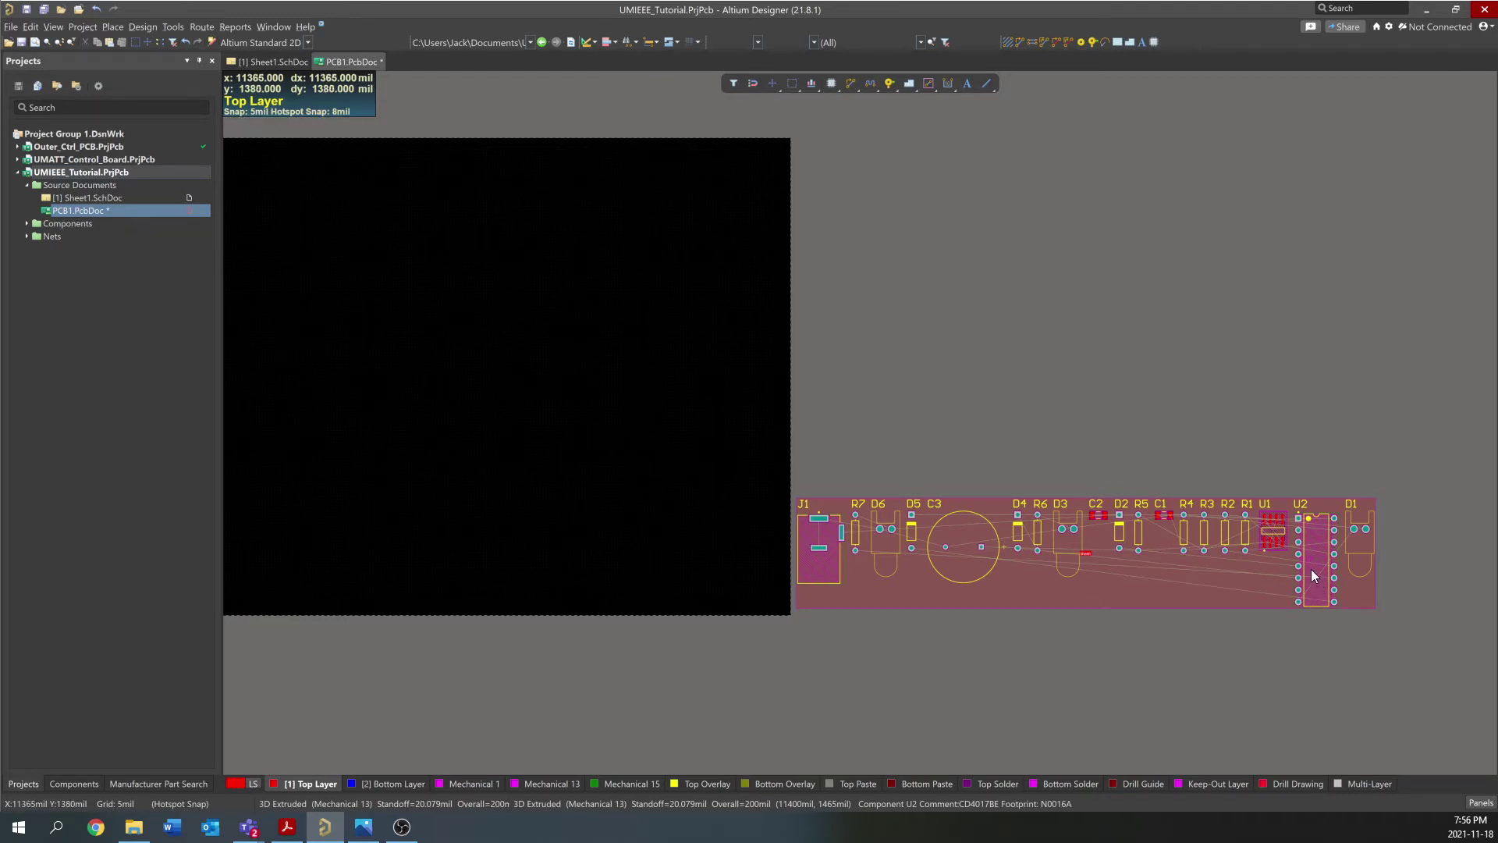
drag(1311, 568, 1086, 311)
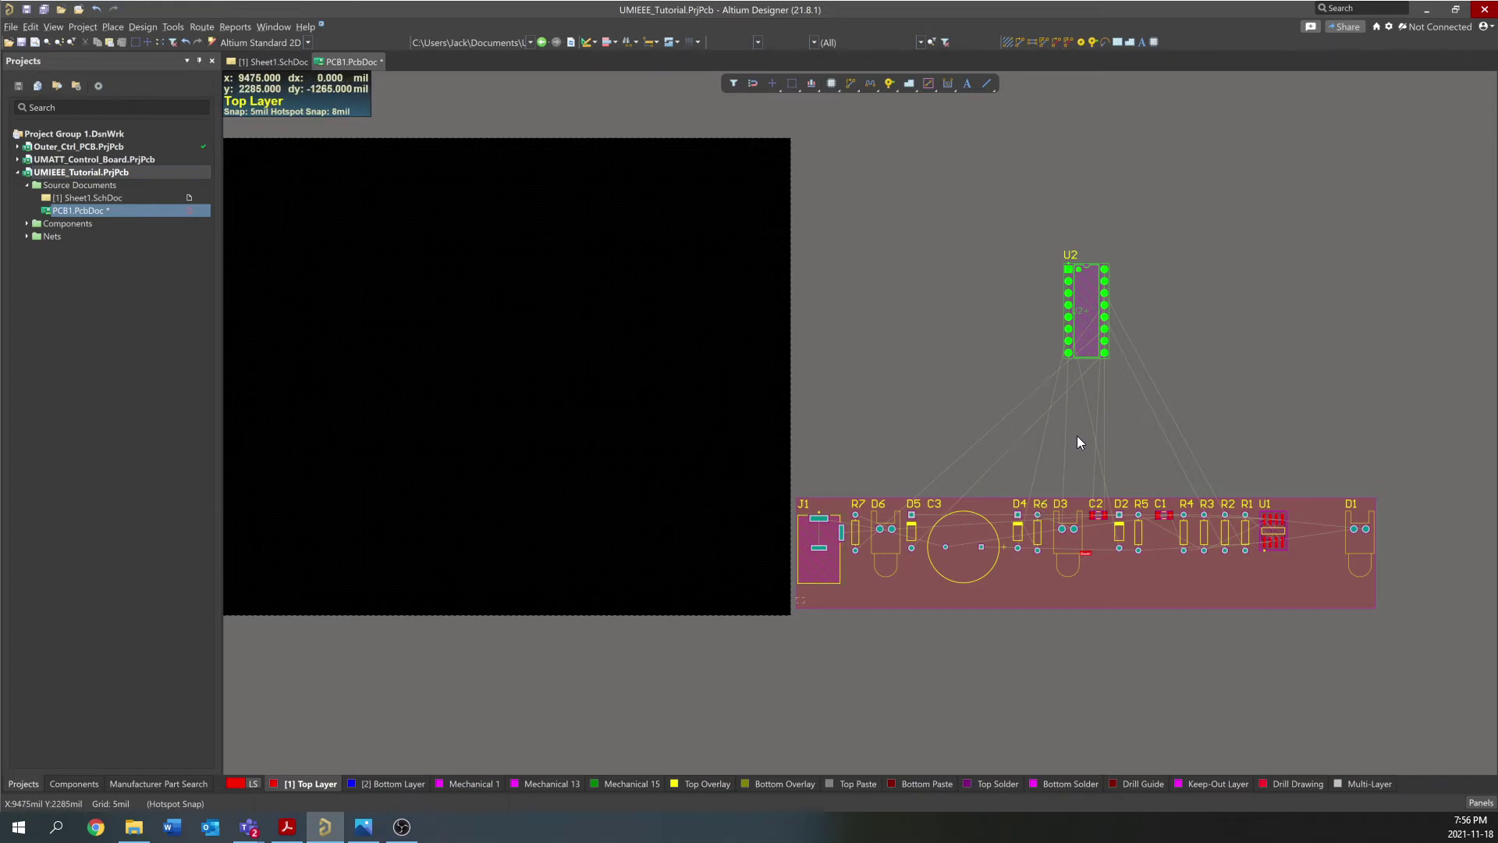
click(1163, 574)
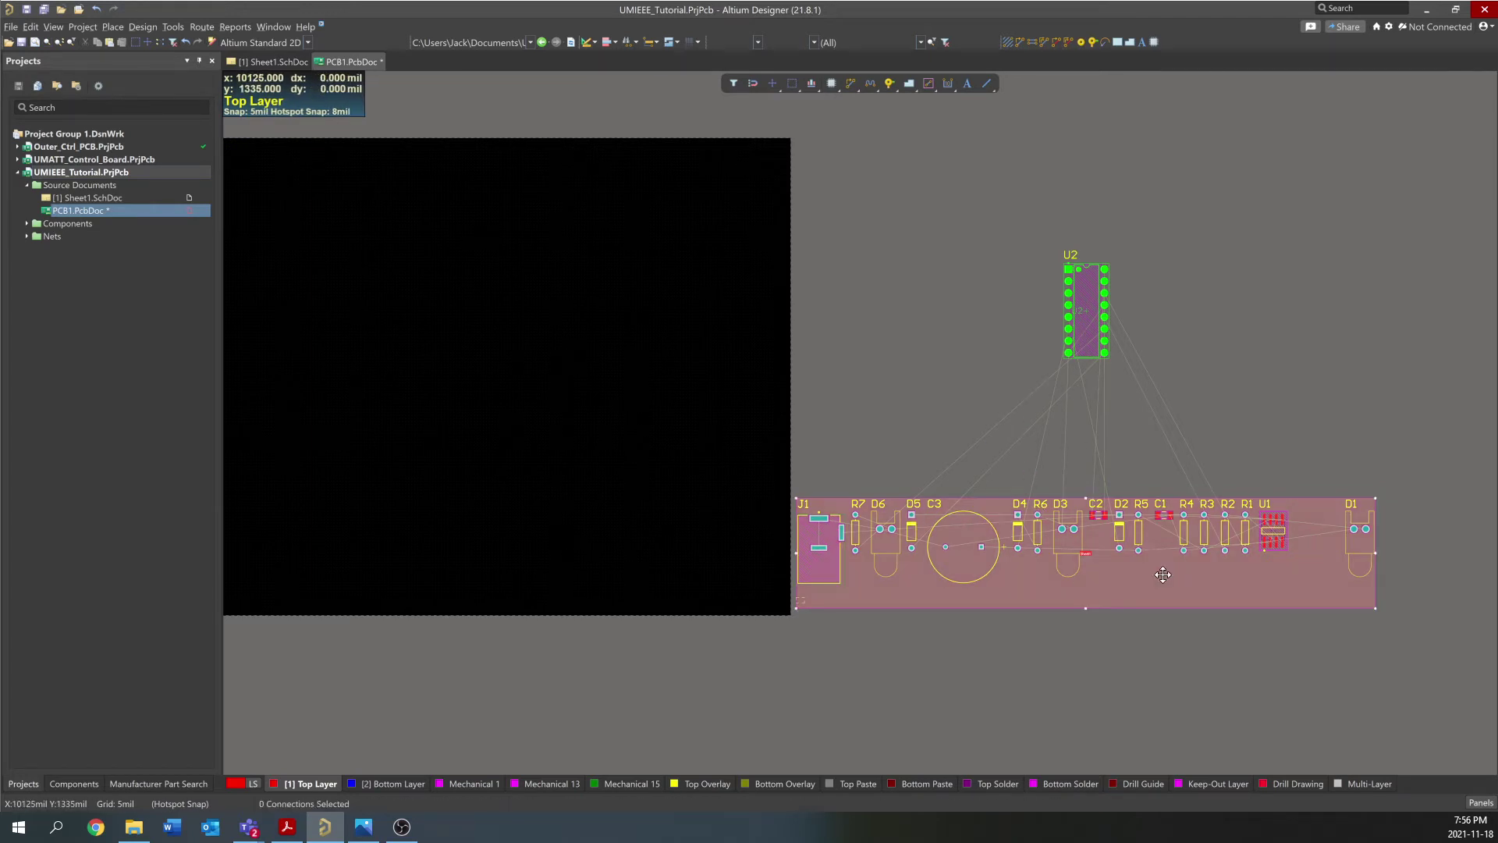
key(Delete)
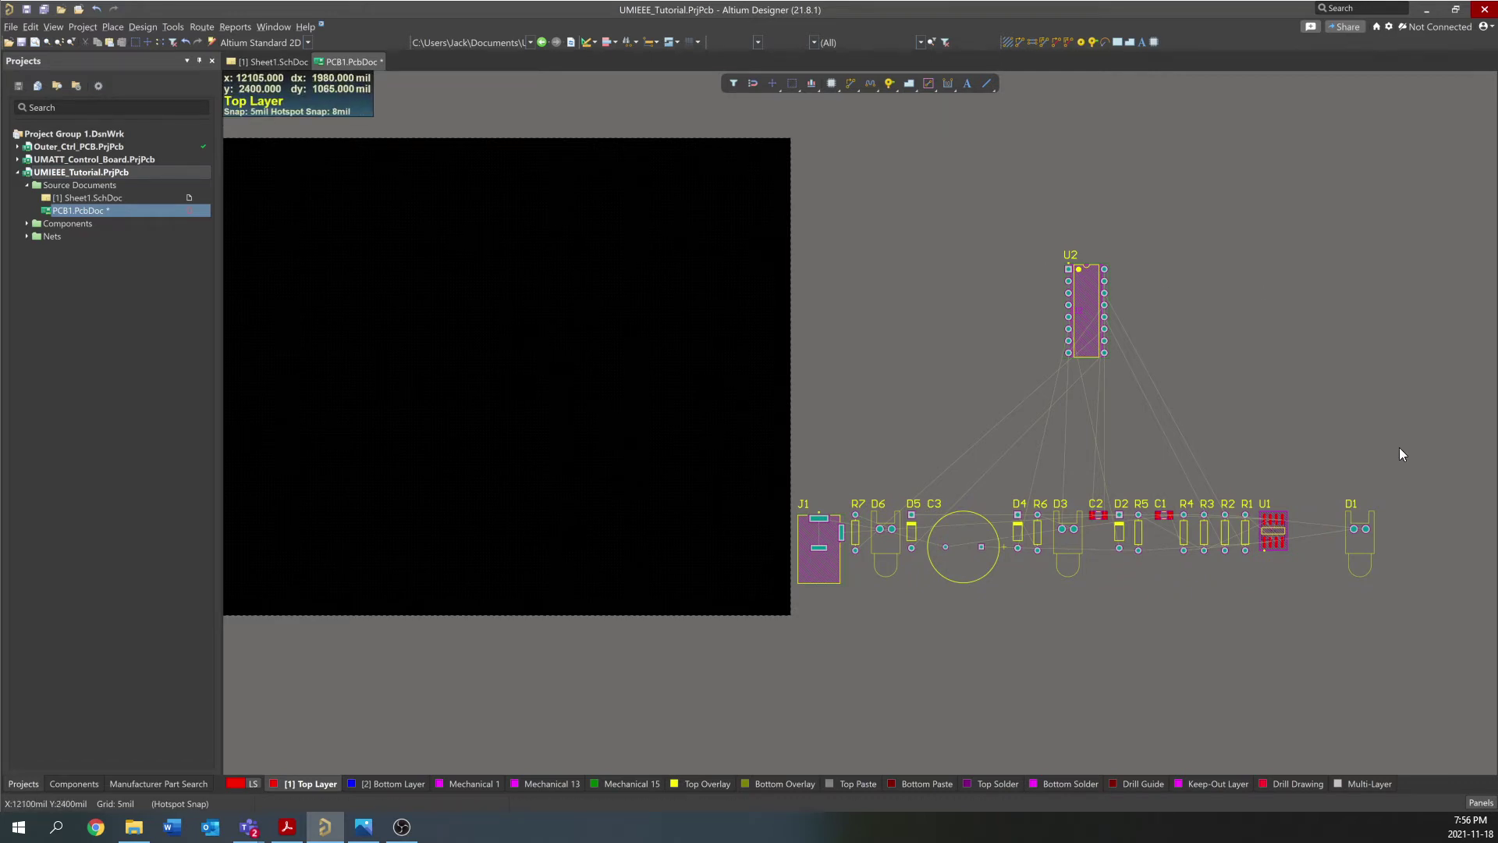
Switch to the printed circuit board design PDF in Acrobat Reader to view the PCB Fundamentals and Definitions page
ctrl+scroll(1400, 448, down, 1)
ctrl+scroll(975, 343, up, 1)
ctrl+scroll(1233, 360, down, 2)
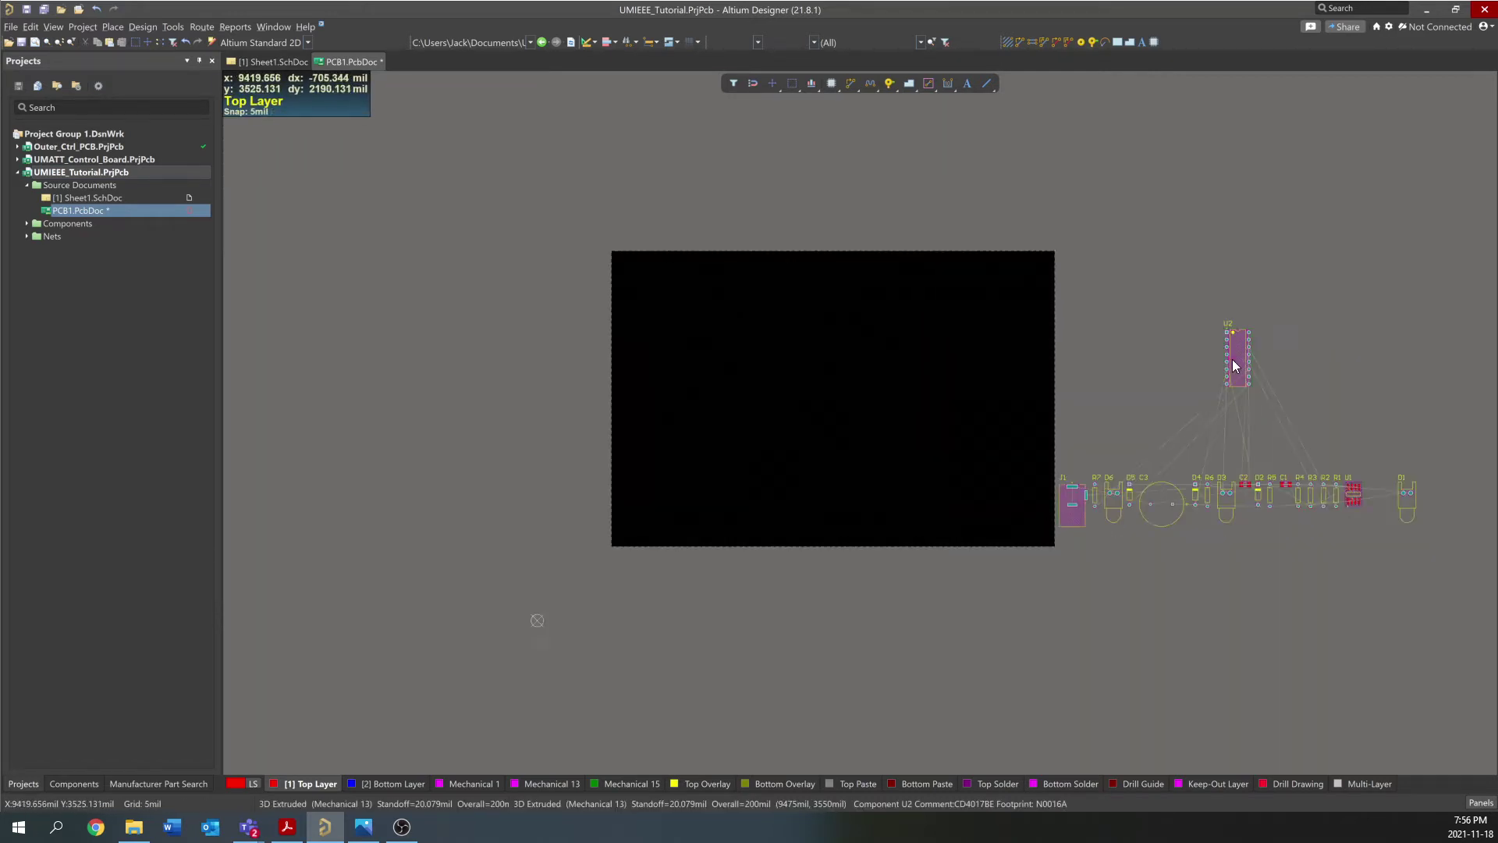
ctrl+scroll(1232, 363, down, 1)
ctrl+scroll(962, 324, up, 2)
ctrl+scroll(962, 397, down, 3)
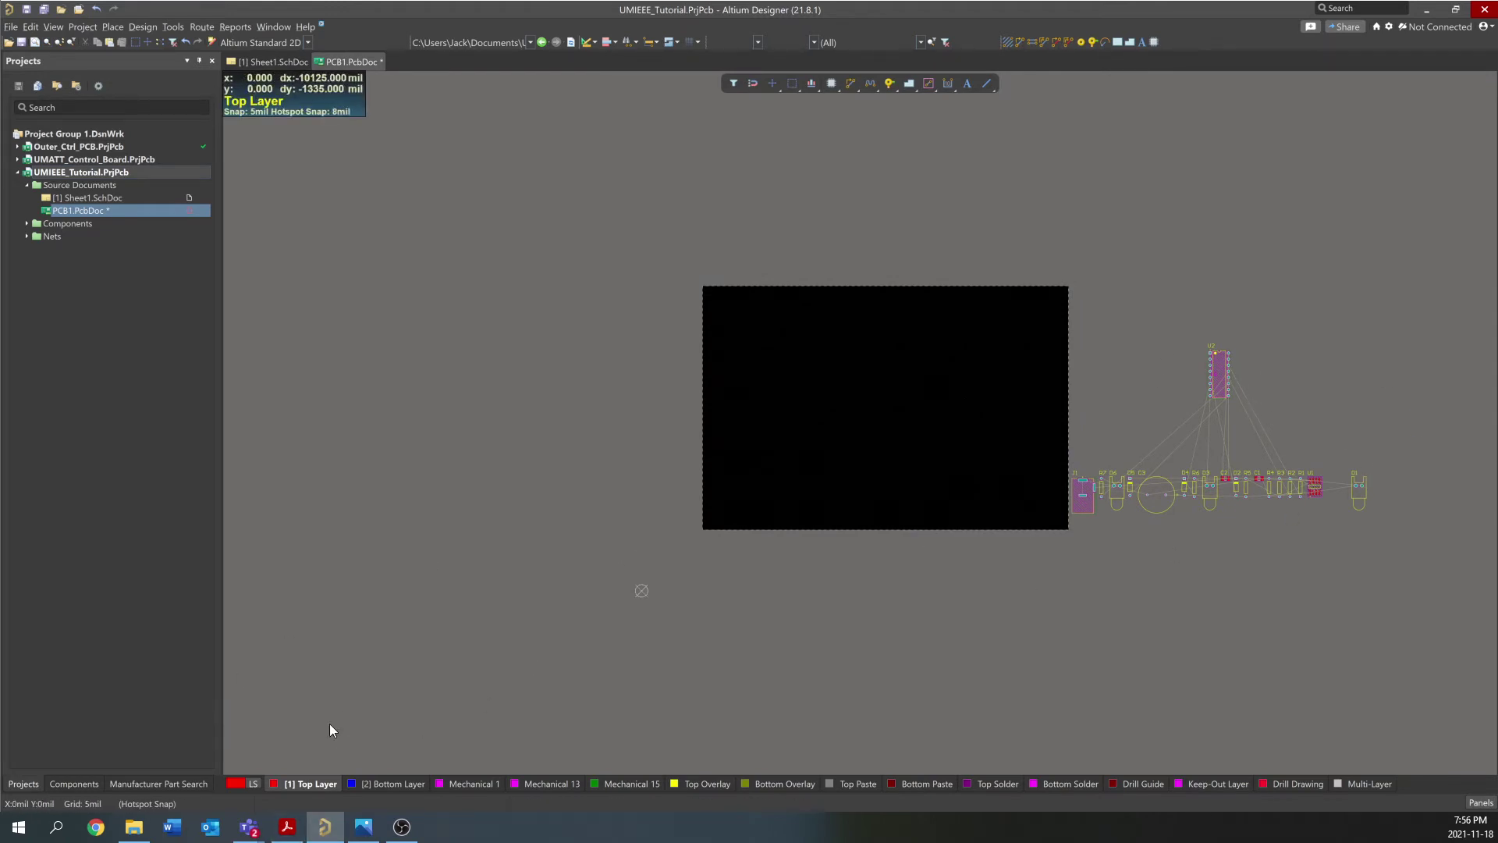
click(287, 826)
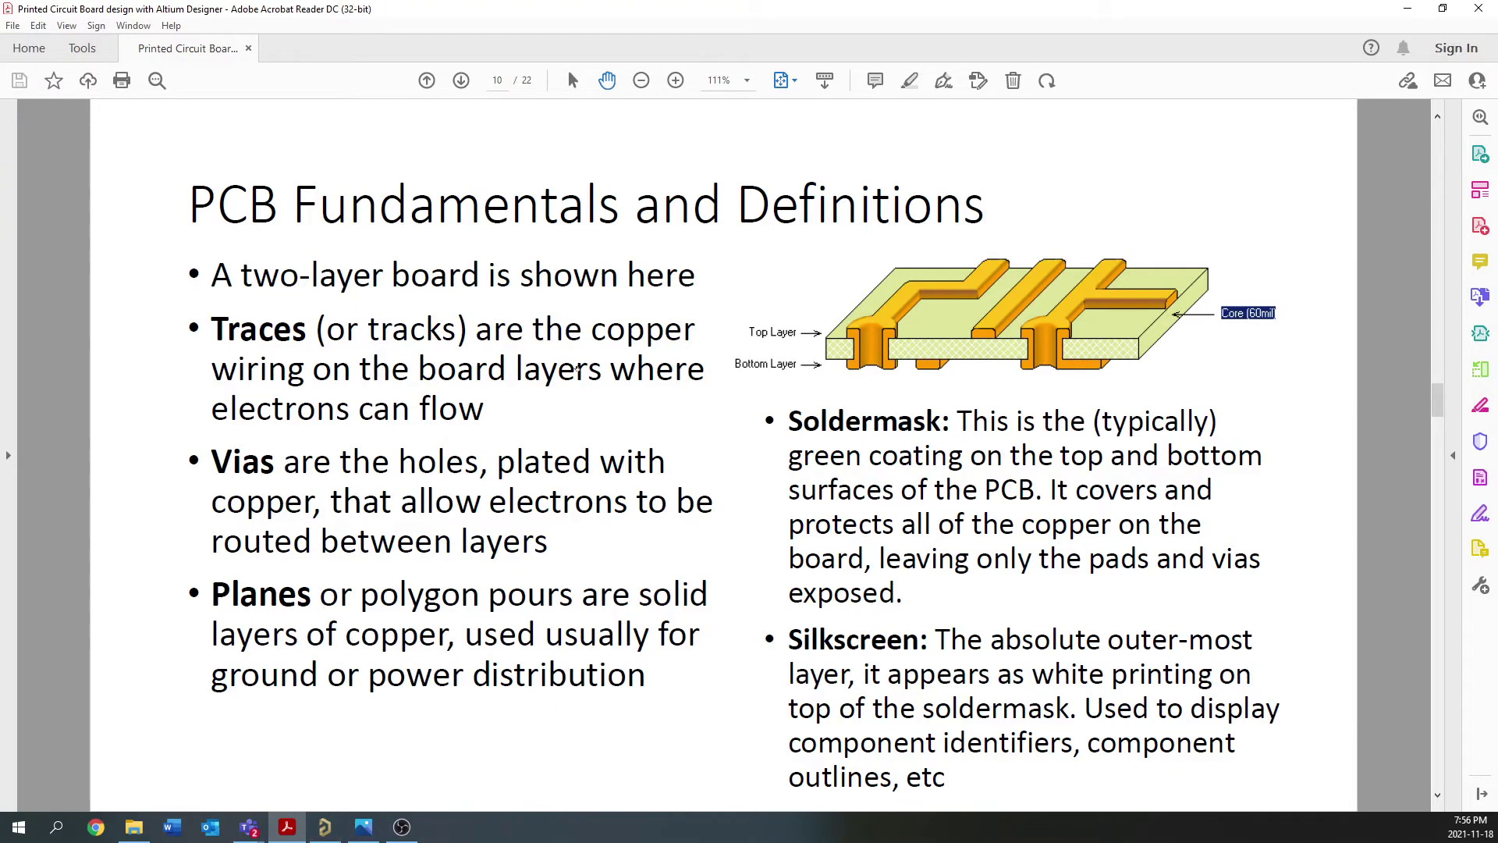
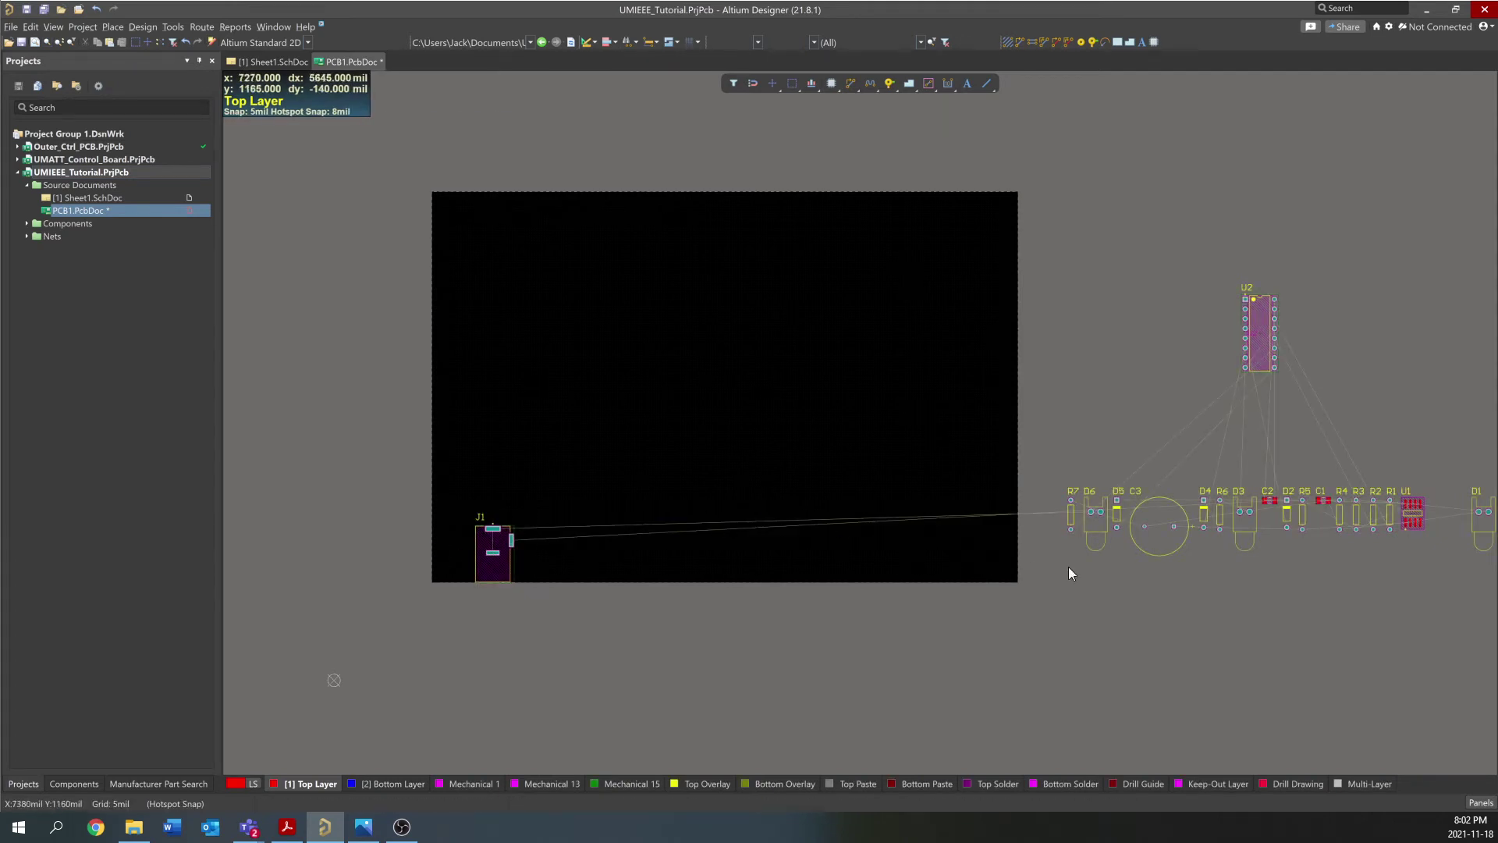
Move U2 slightly closer to the board, and display the layout in board planning, 2D and 3D modes in turn
drag(1256, 329, 1203, 316)
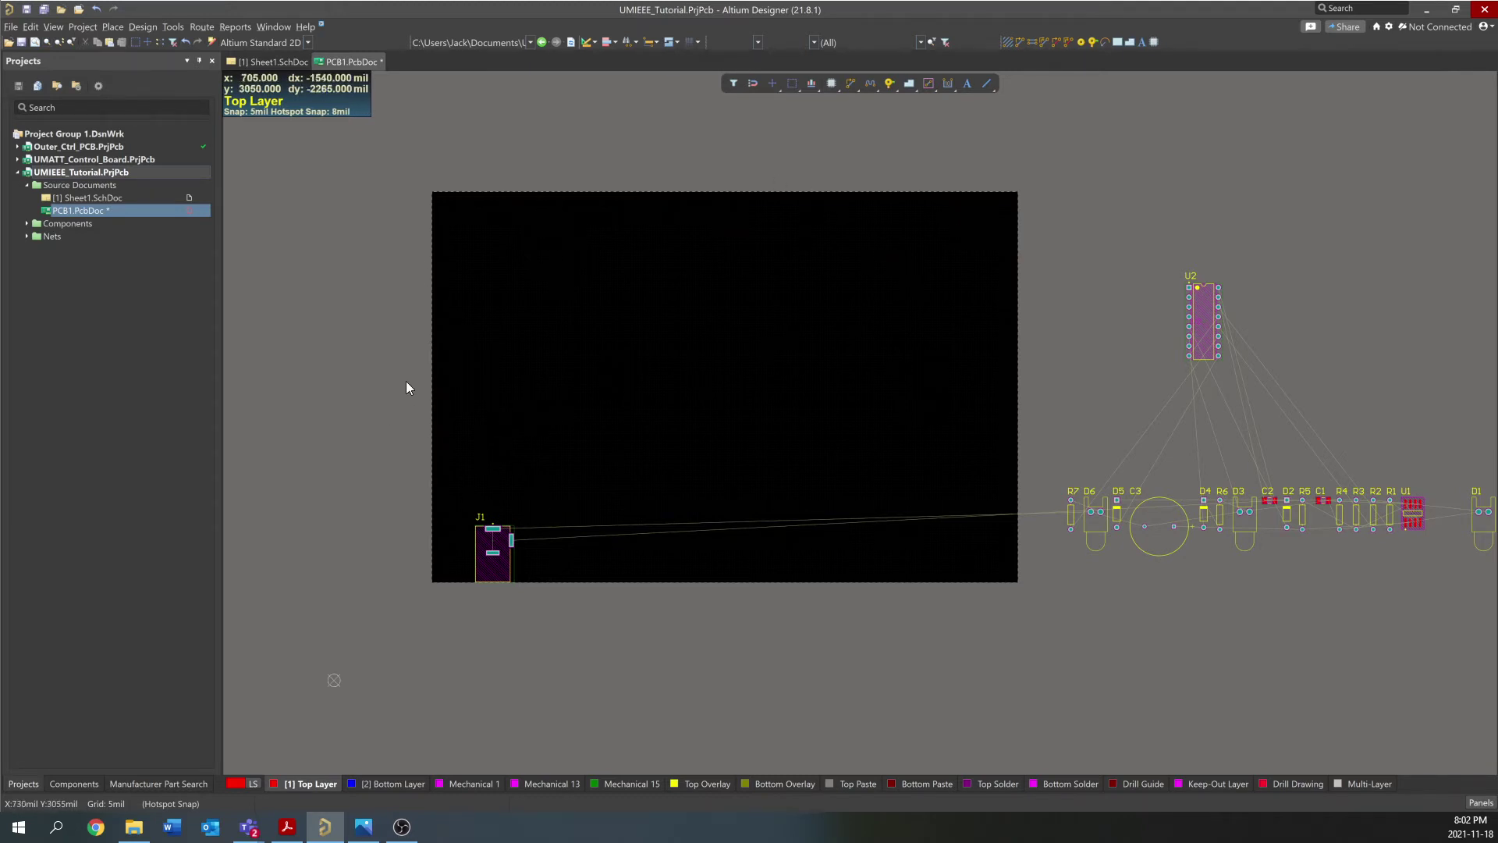
key(1)
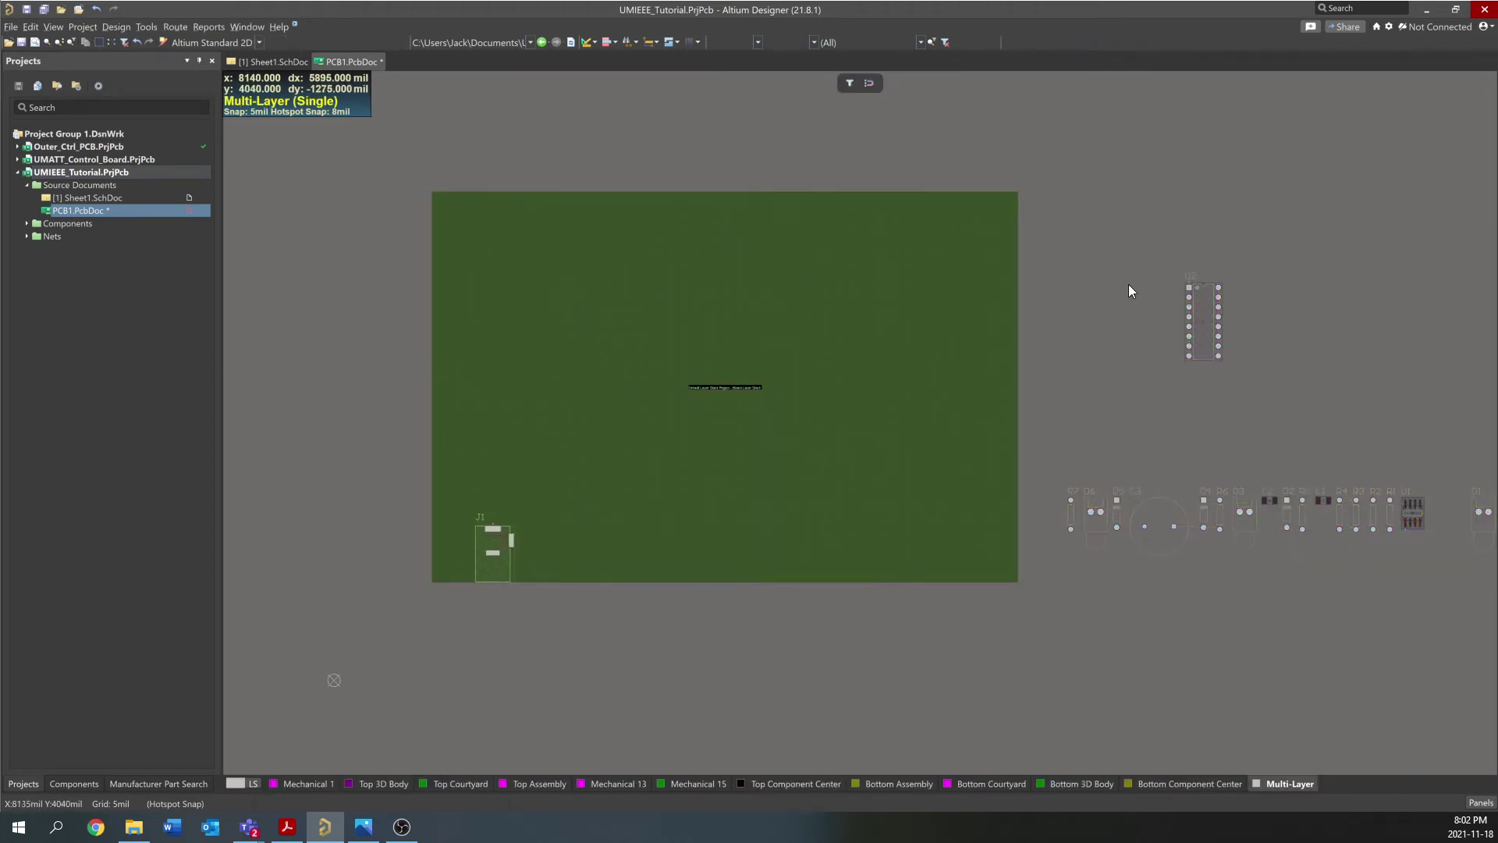
key(2)
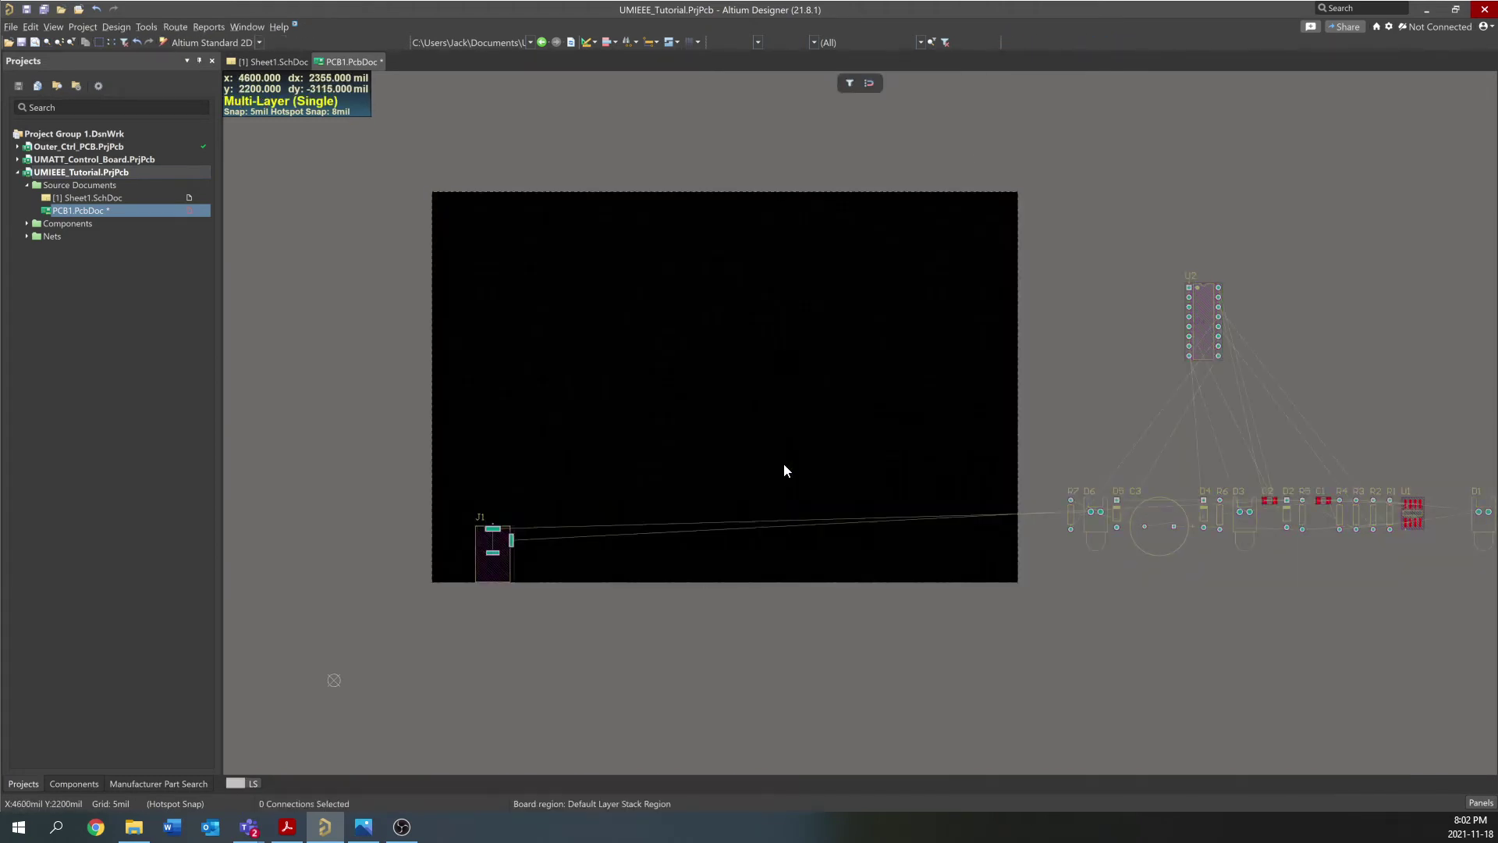
key(3)
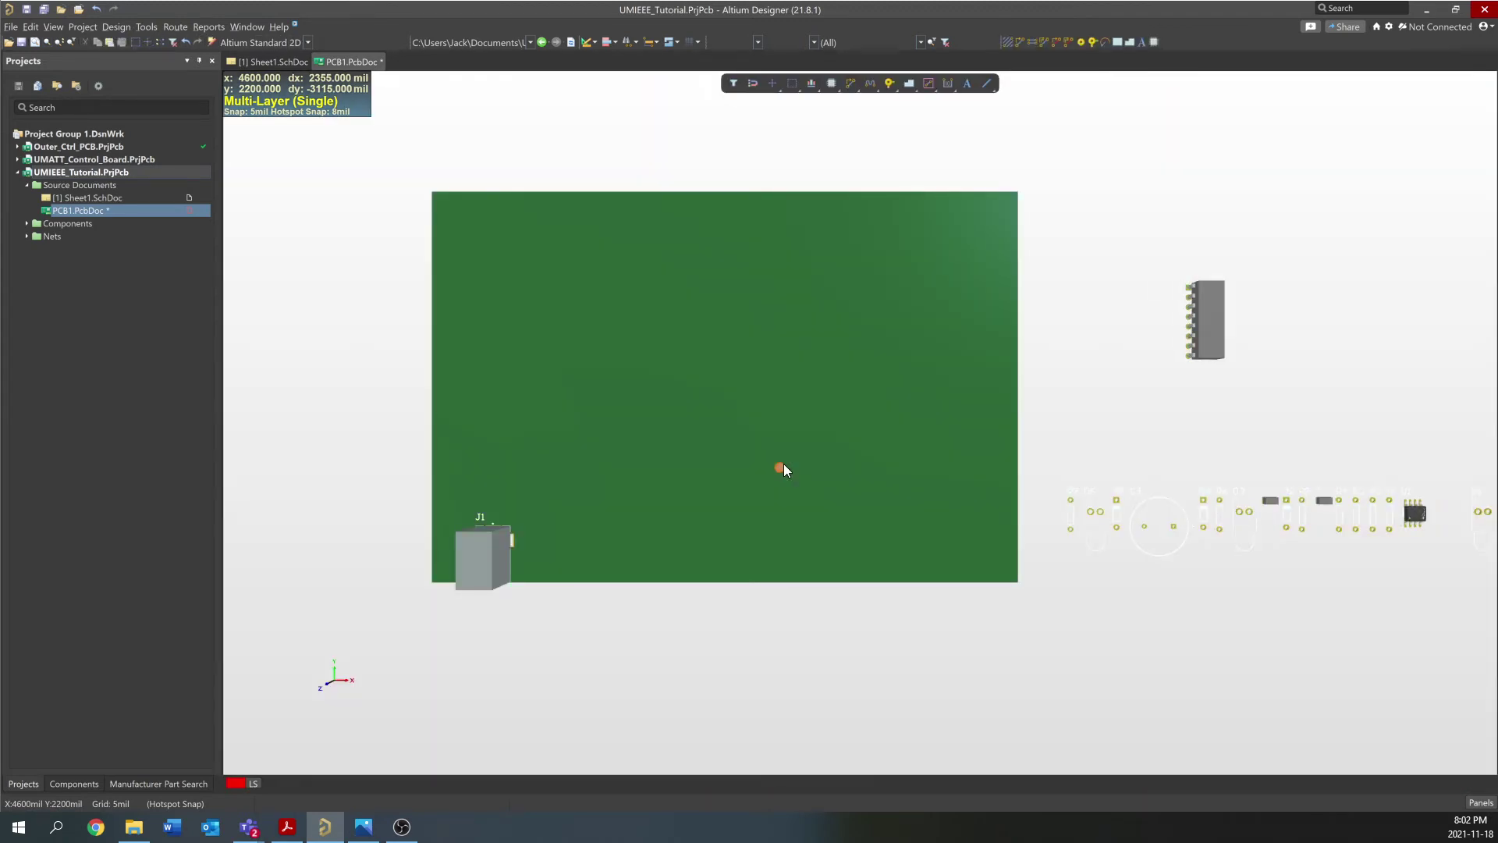
Examine the 3D models of U1, C1 and the neighbouring resistor footprints up close, and return to the whole board
drag(975, 423, 1301, 520)
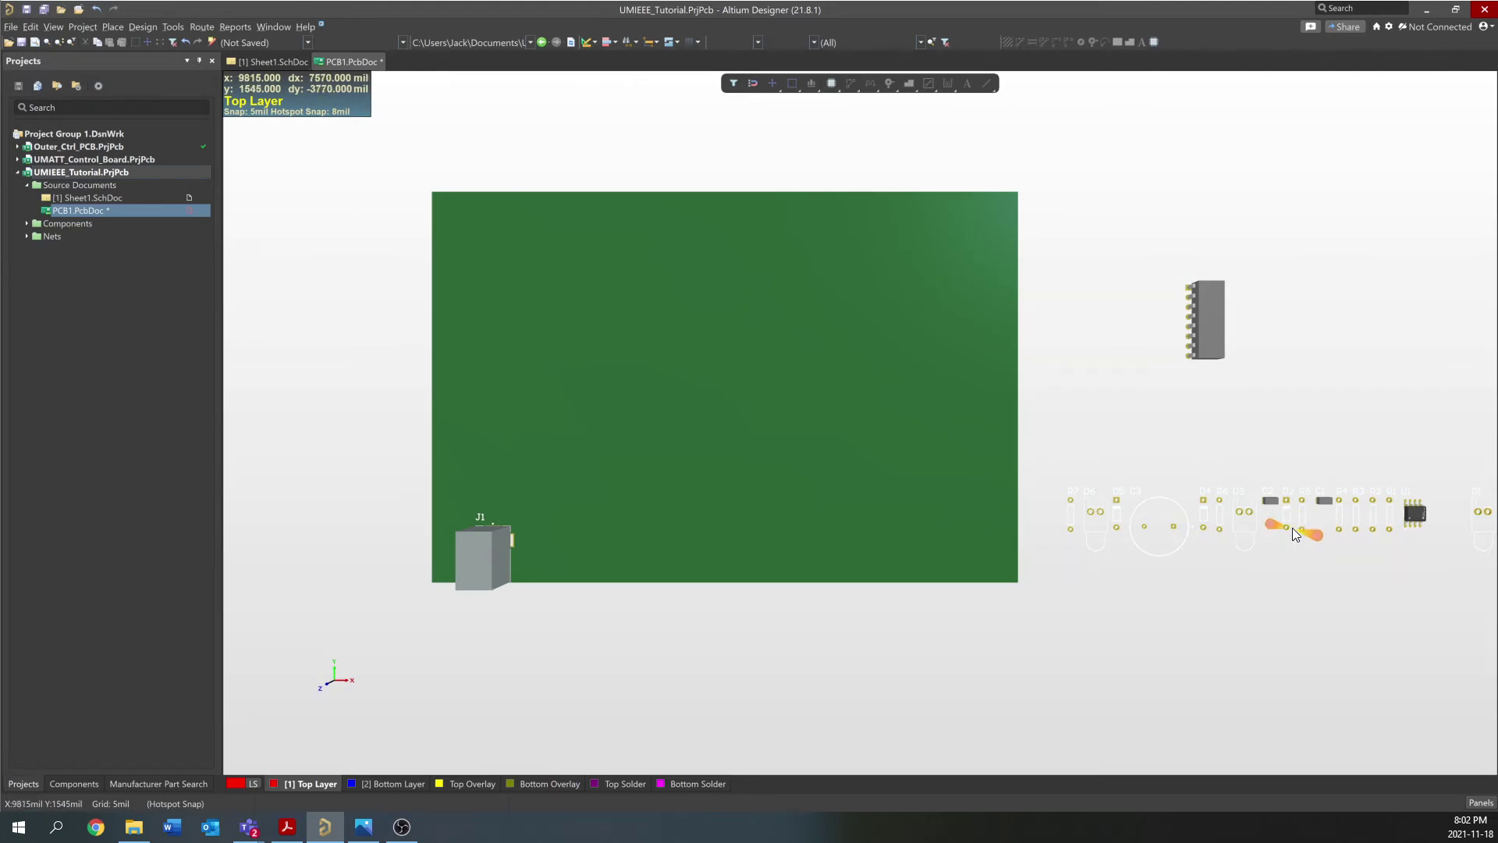
drag(1294, 532, 1121, 423)
ctrl+scroll(1463, 528, up, 5)
ctrl+scroll(1336, 513, up, 3)
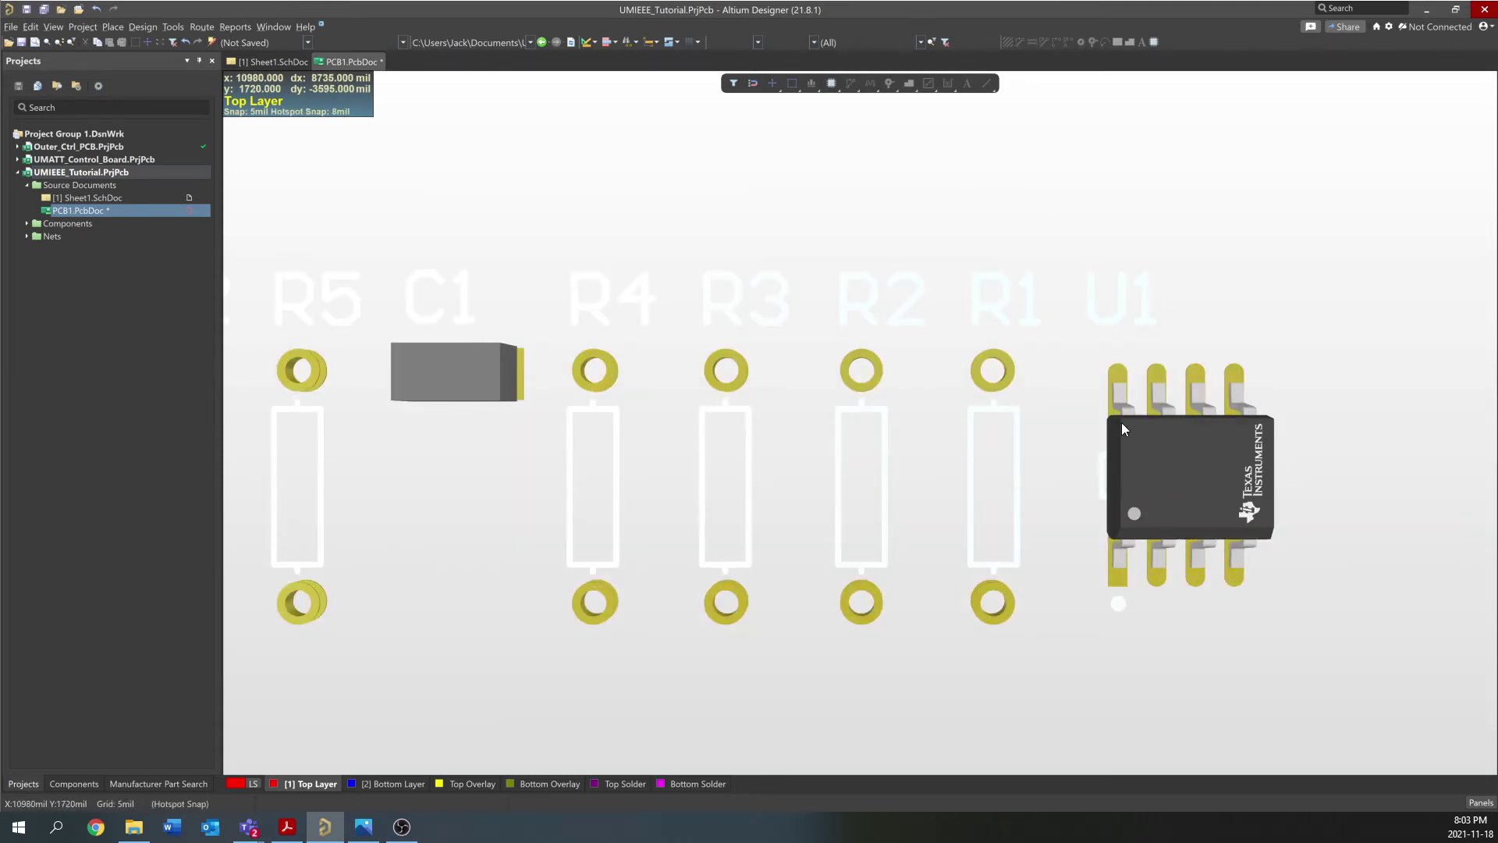
mouse_move(1122, 424)
mouse_down()
mouse_move(472, 385)
mouse_move(465, 344)
mouse_move(1217, 490)
mouse_up()
drag(1217, 491, 1396, 462)
ctrl+scroll(1396, 462, down, 1)
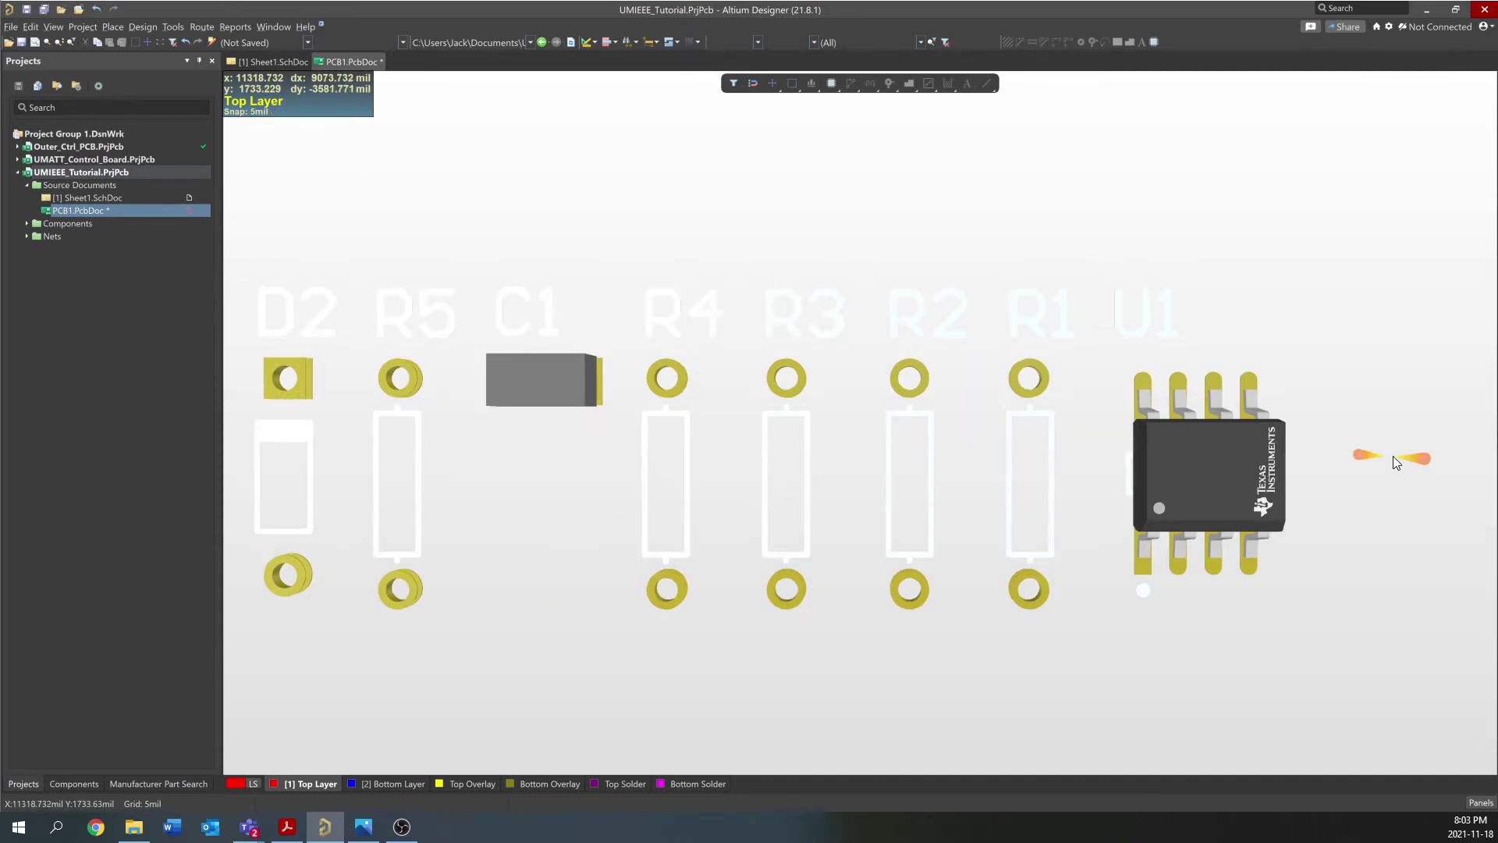
drag(1392, 456, 1086, 365)
ctrl+scroll(1392, 455, down, 4)
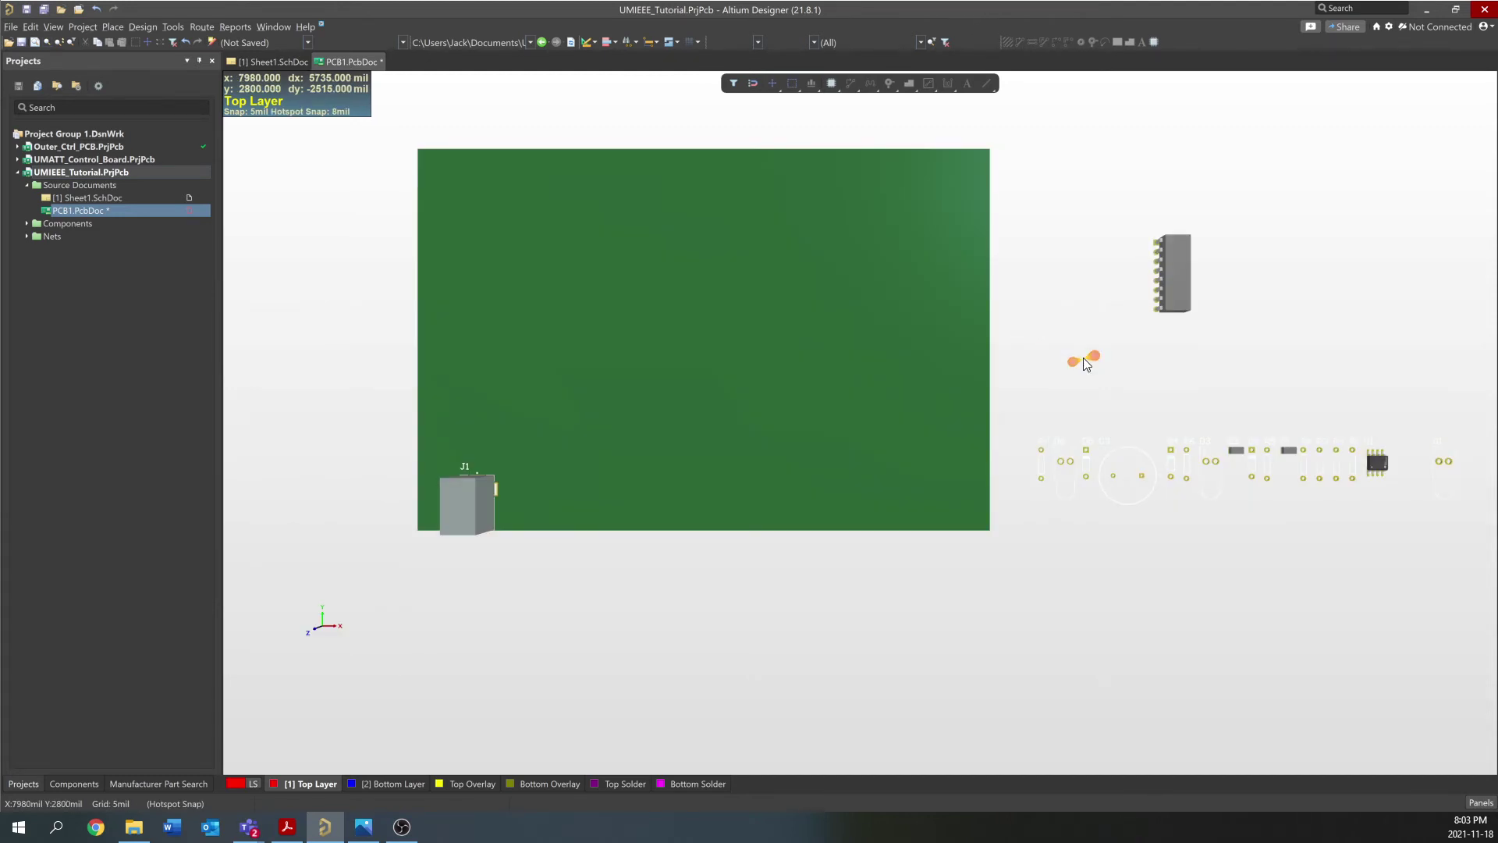
Orbit the 3D layout to examine the board, connector J1 and the unplaced components from different angles
shift+right_drag(1086, 365, 1178, 174)
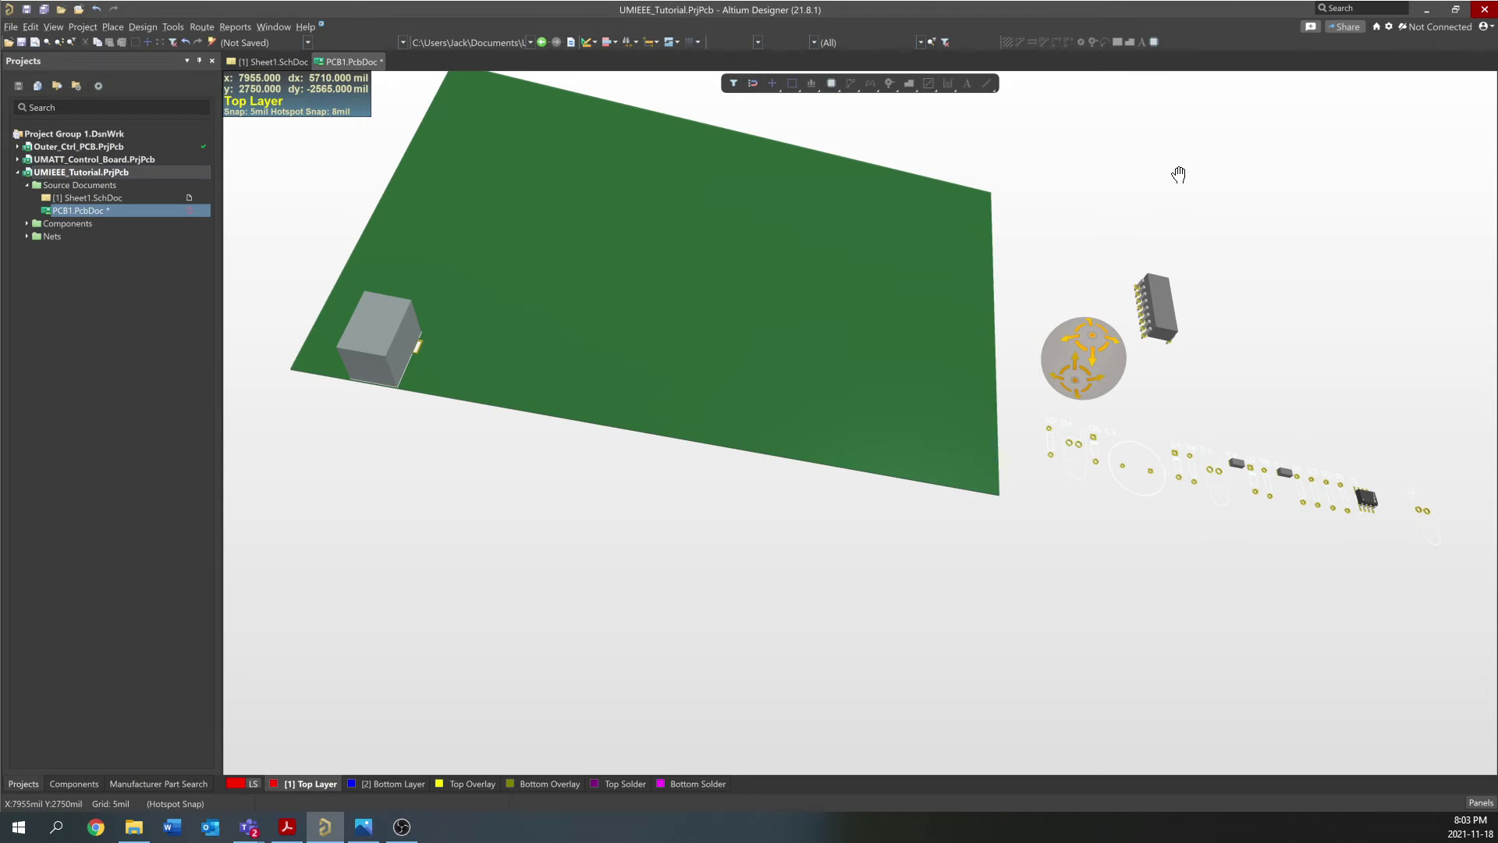
shift+right_drag(1178, 174, 1075, 380)
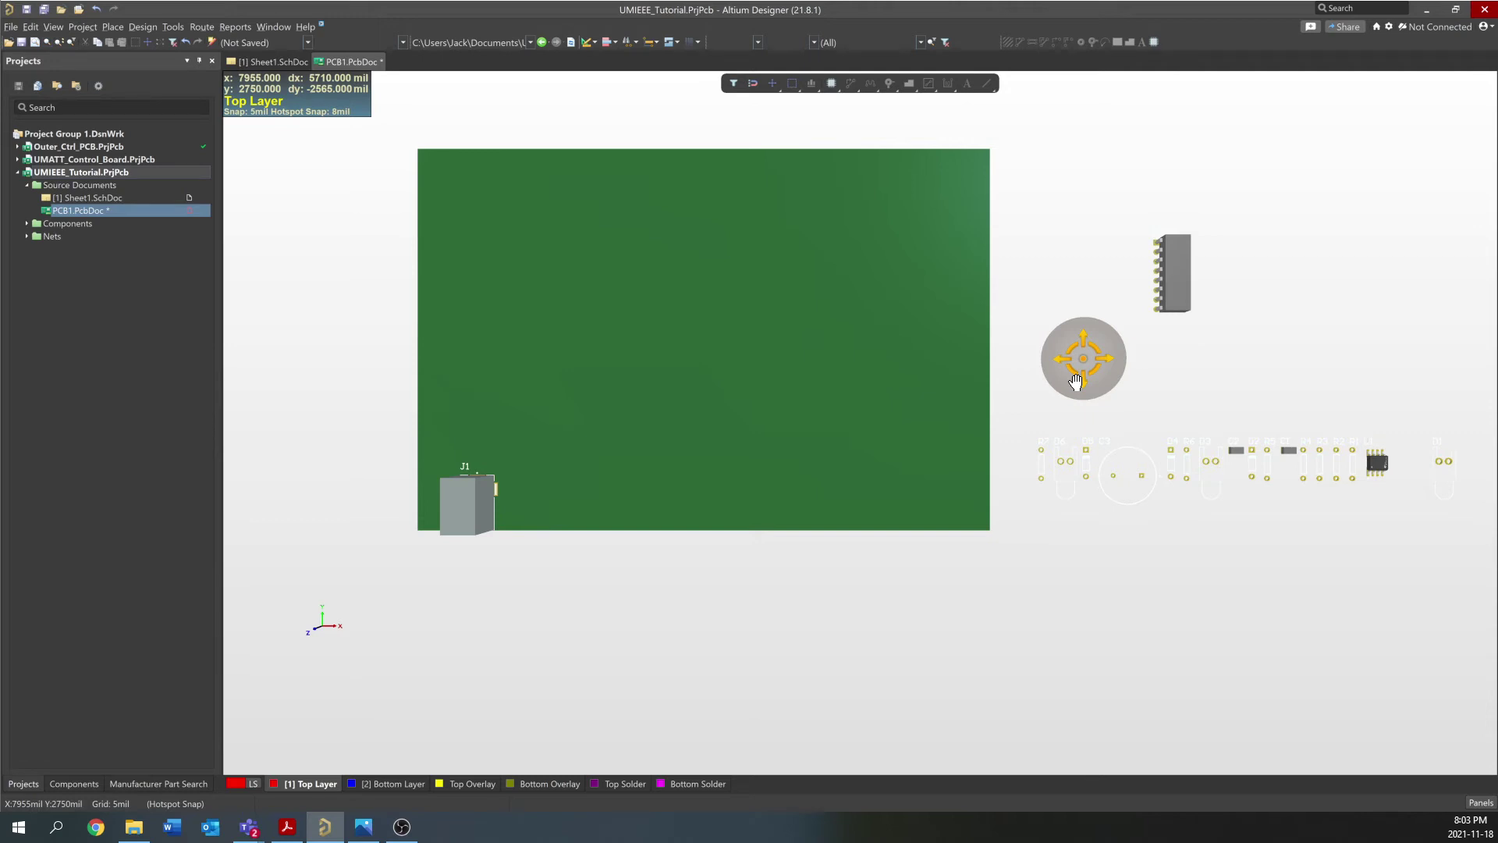
shift+right_drag(1075, 381, 1024, 466)
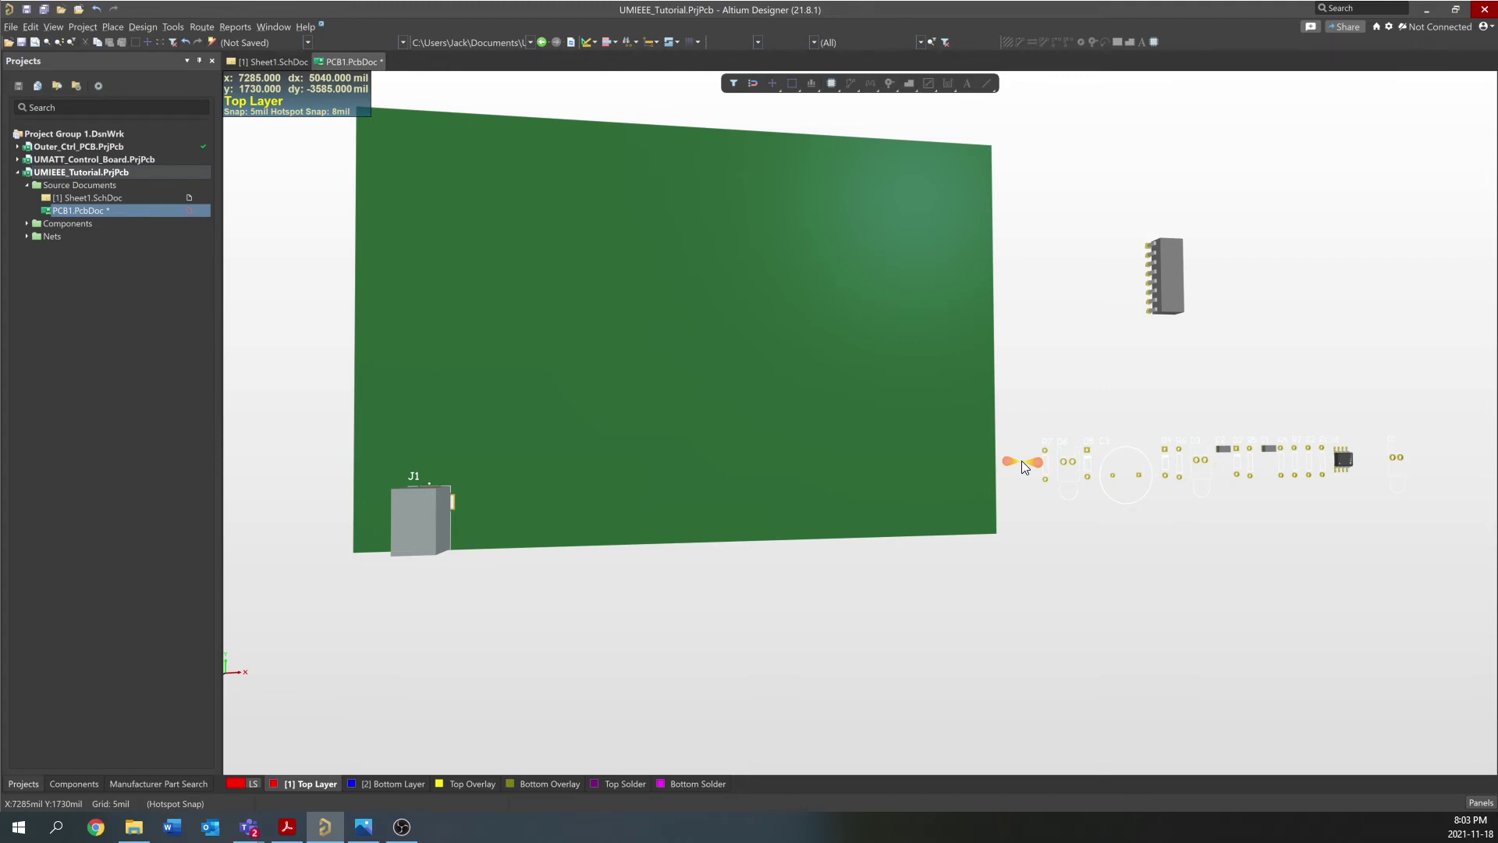
Return to the 2D layout and place U2 and U1 side by side in the upper-left area of the board
key(2)
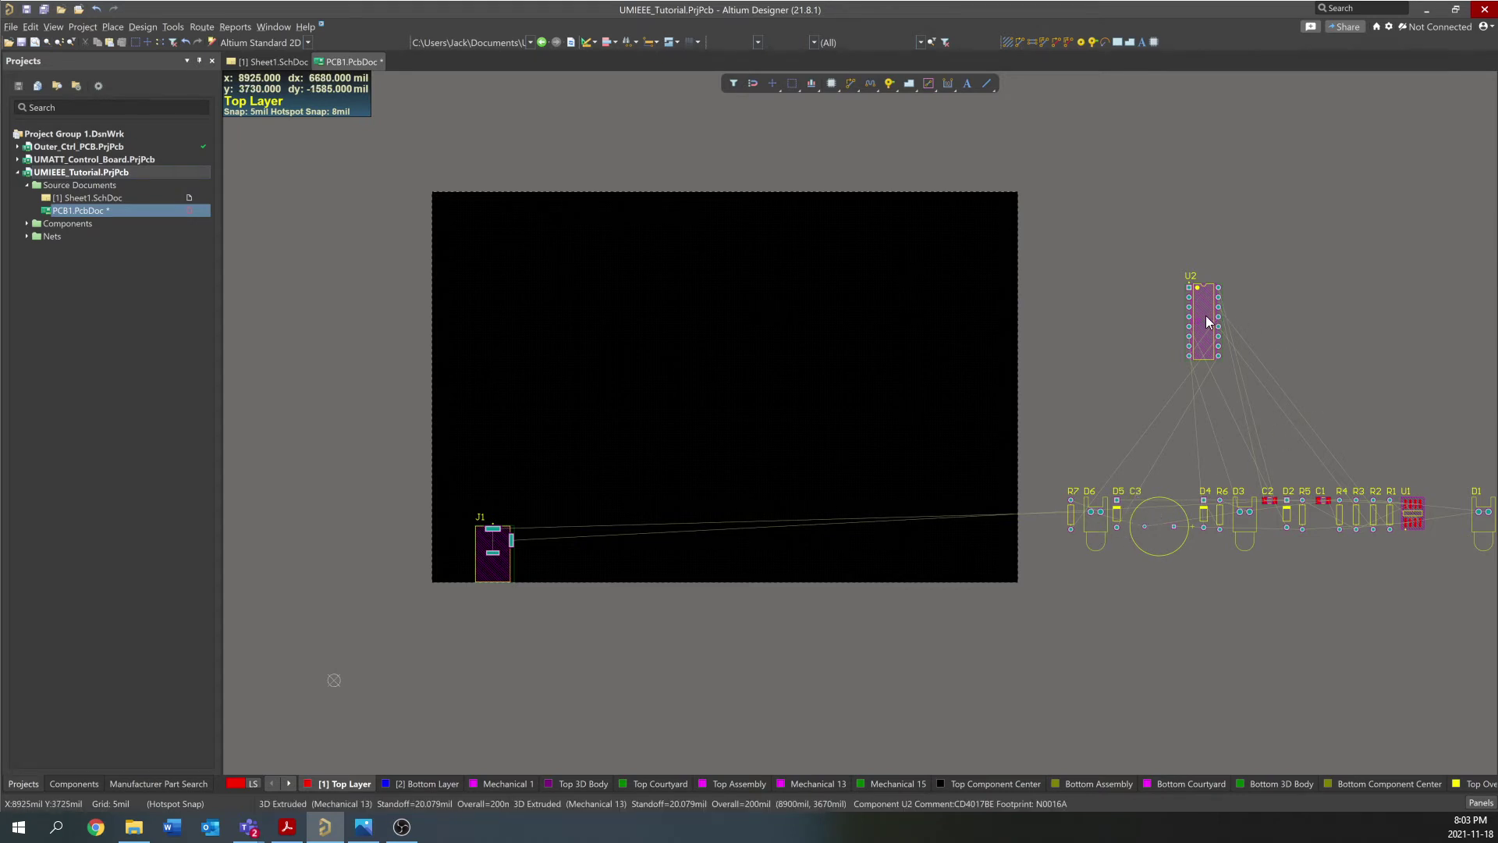
drag(1205, 322, 796, 345)
drag(1416, 517, 606, 338)
drag(800, 353, 724, 361)
drag(602, 334, 547, 306)
drag(724, 365, 706, 345)
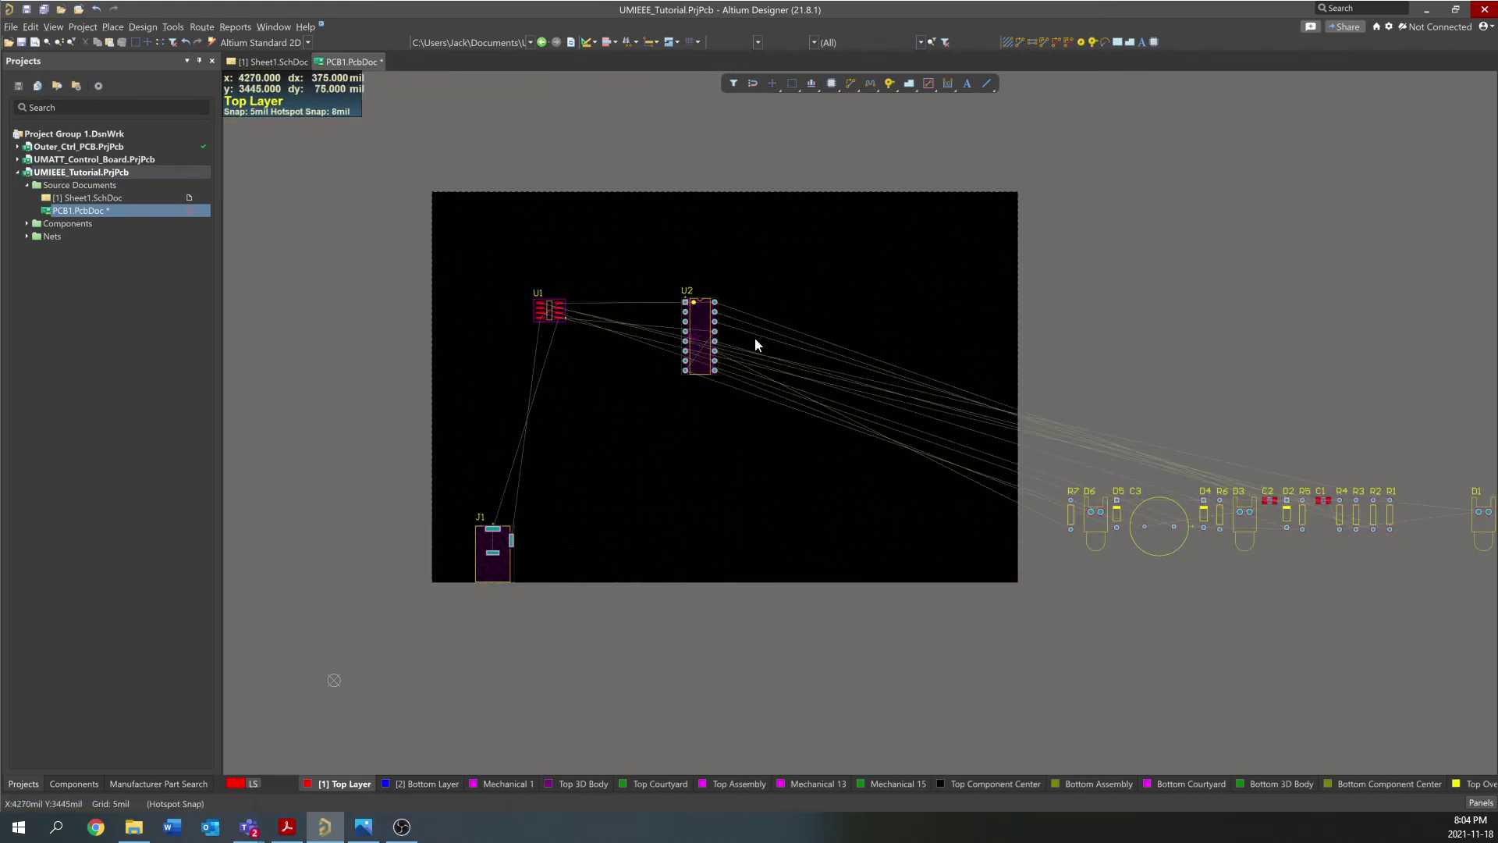
Examine the net names on U2's pads, and compare pin 15 with its connections in the Sheet1 schematic
ctrl+scroll(751, 350, up, 5)
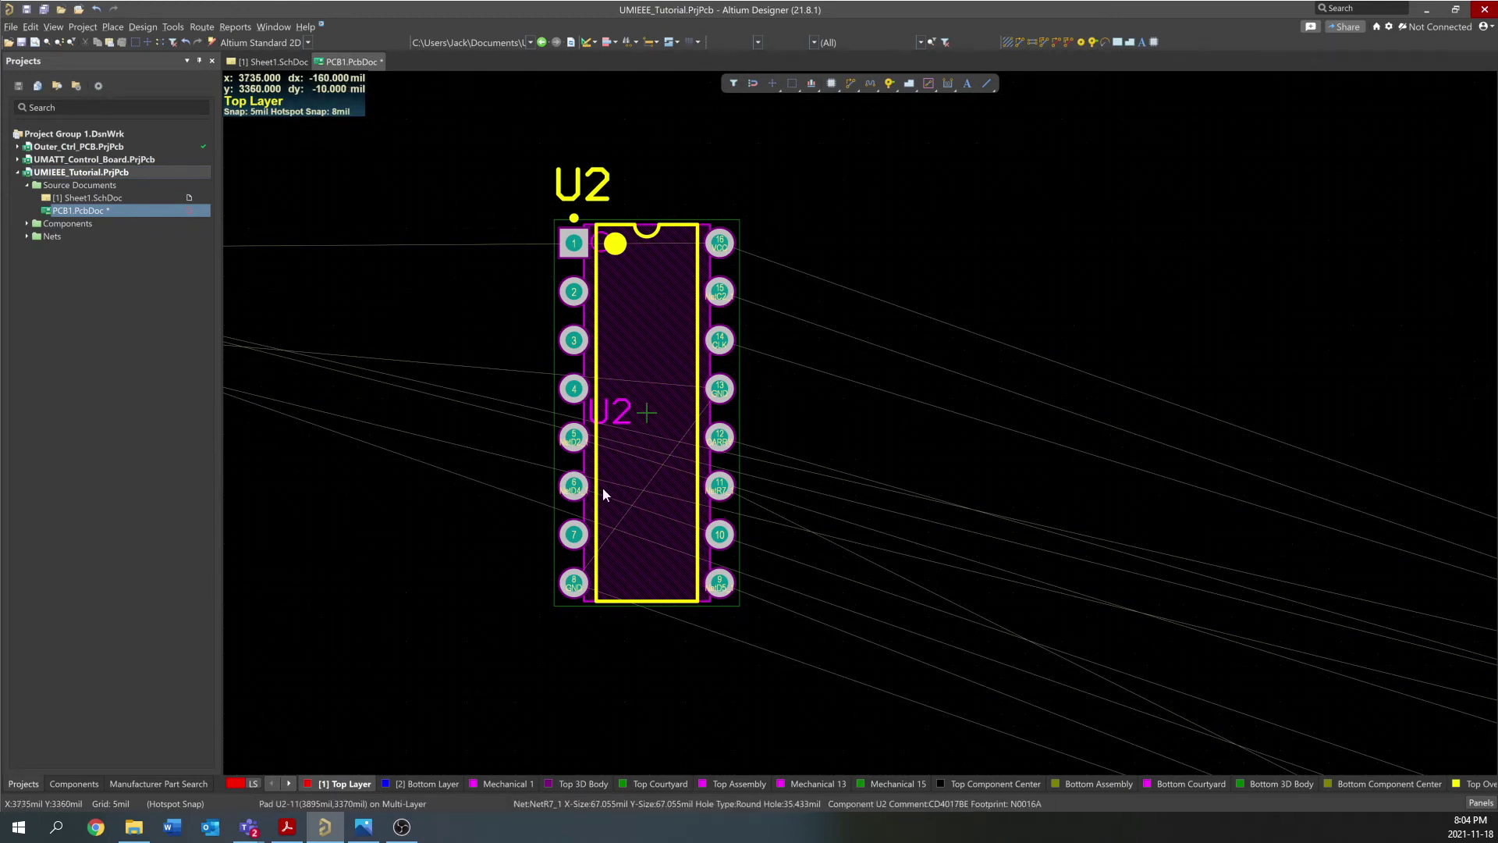
ctrl+scroll(750, 410, up, 4)
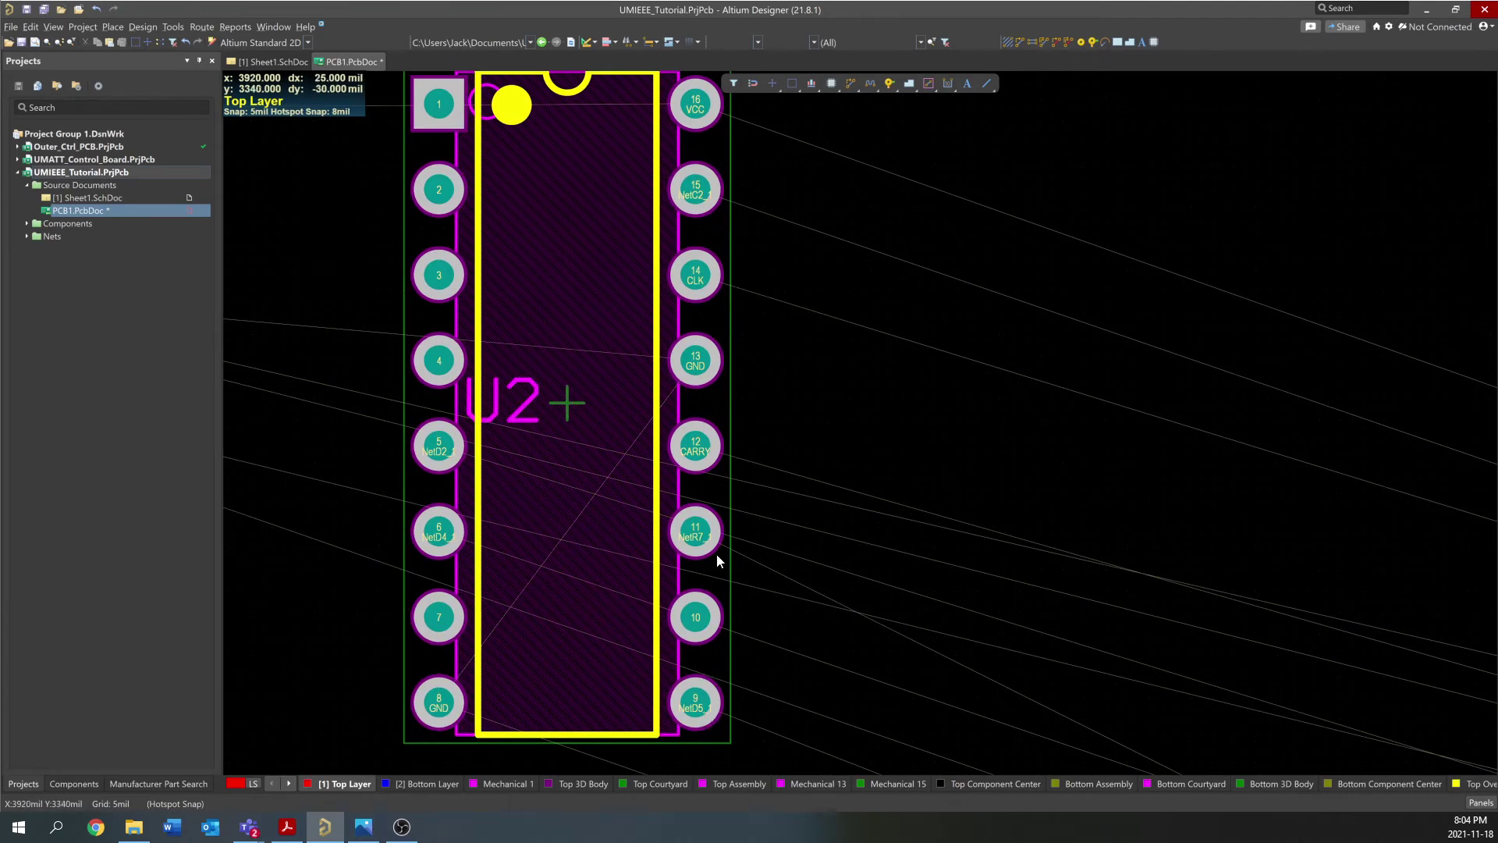
ctrl+scroll(697, 455, up, 2)
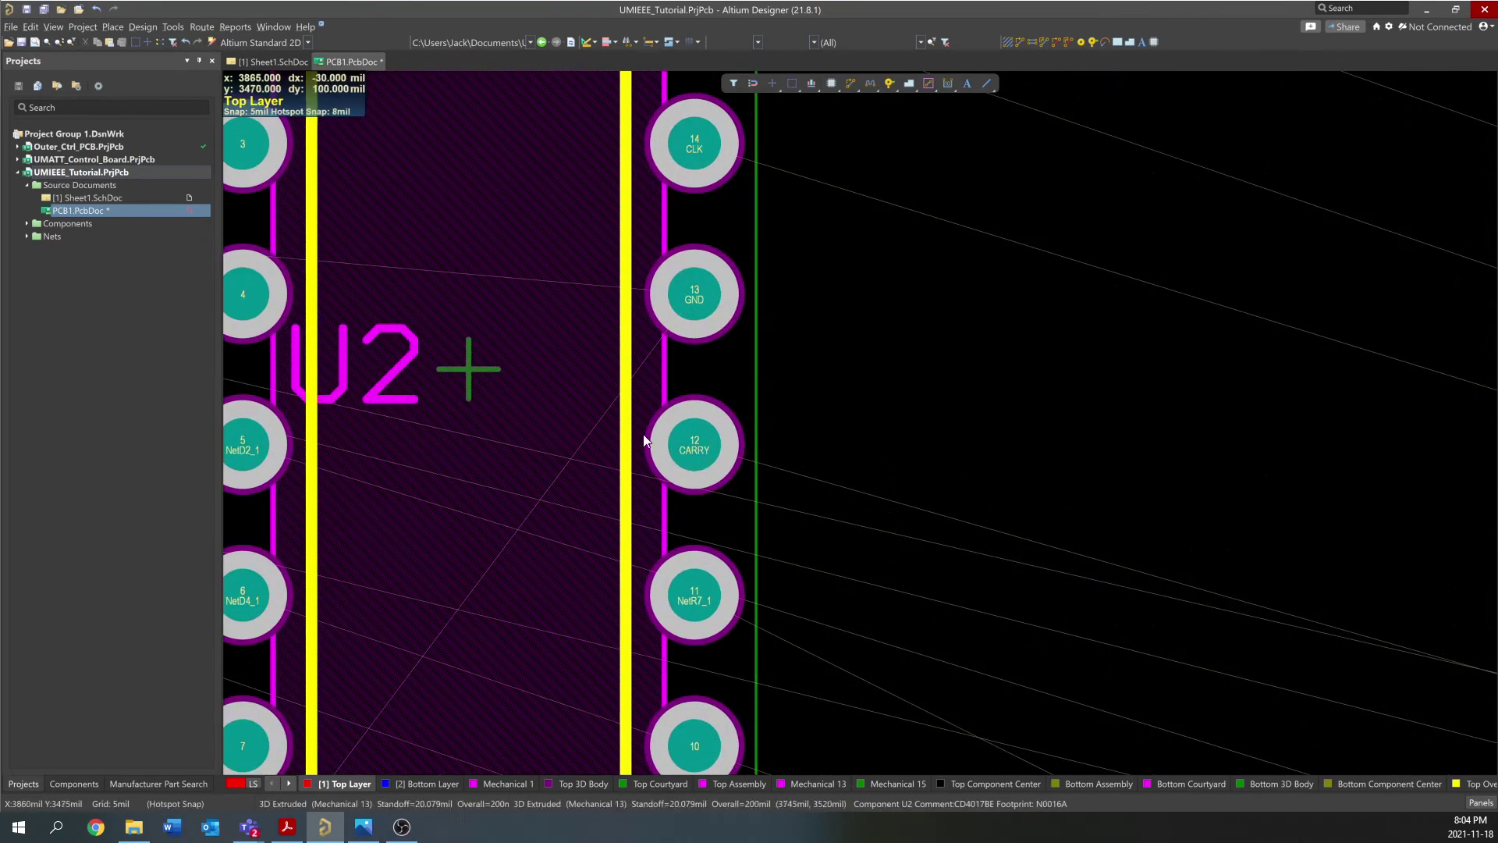
scroll(685, 336, up, 1)
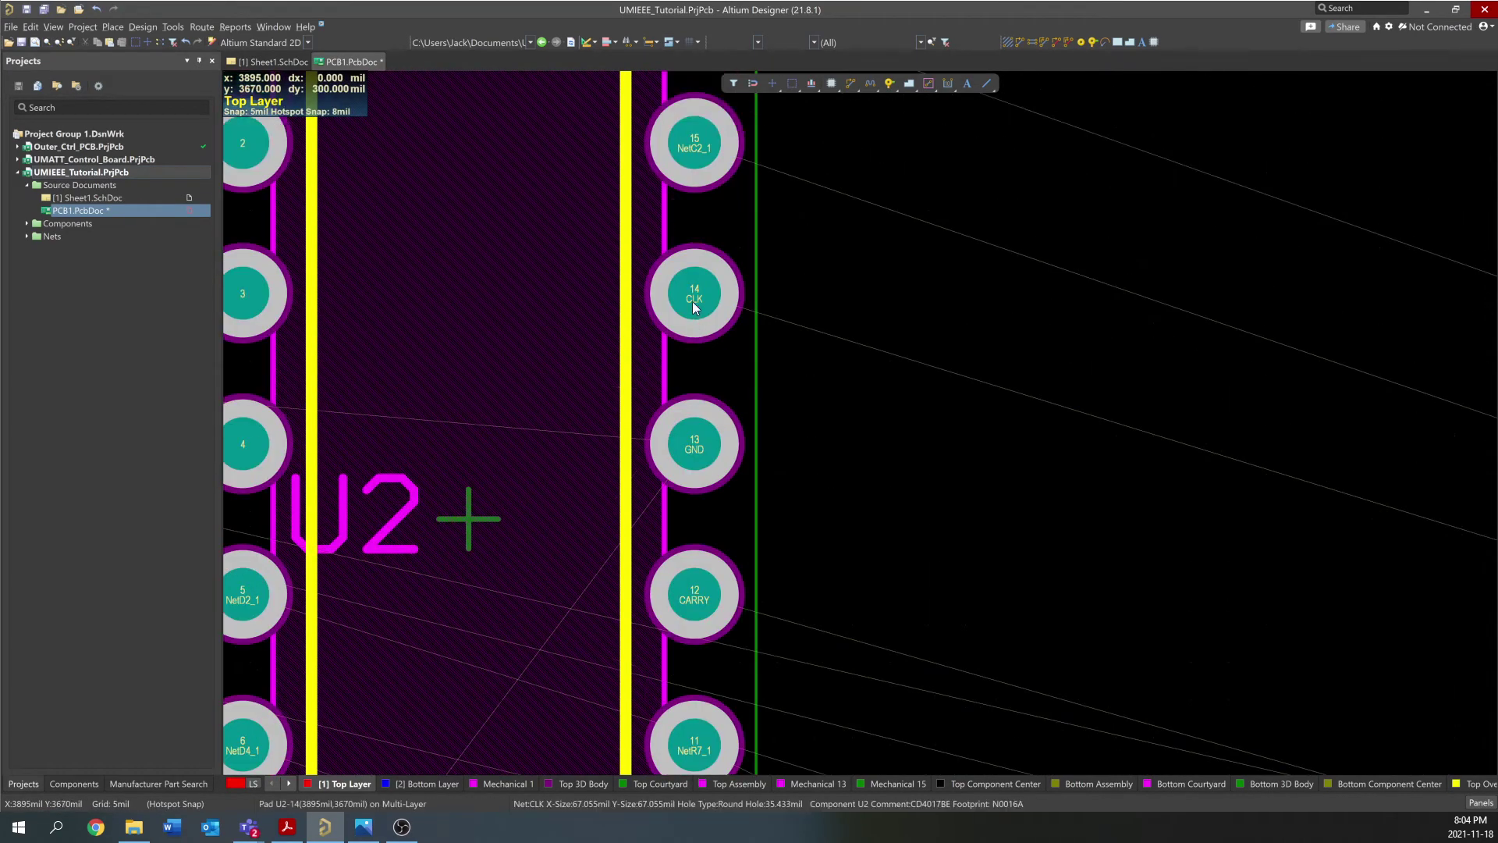
scroll(691, 301, up, 1)
scroll(707, 257, up, 1)
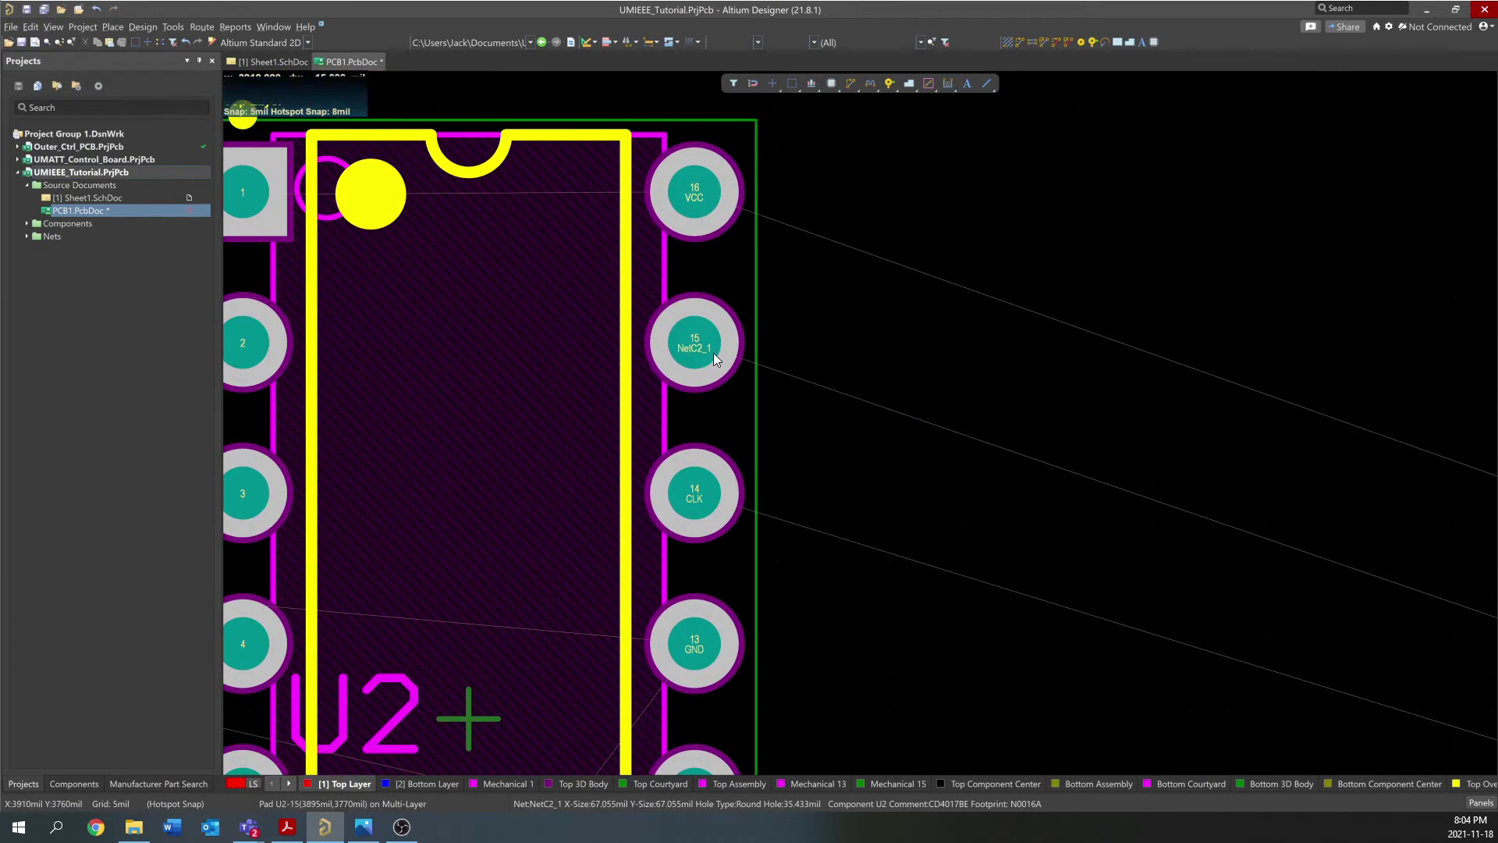
click(251, 67)
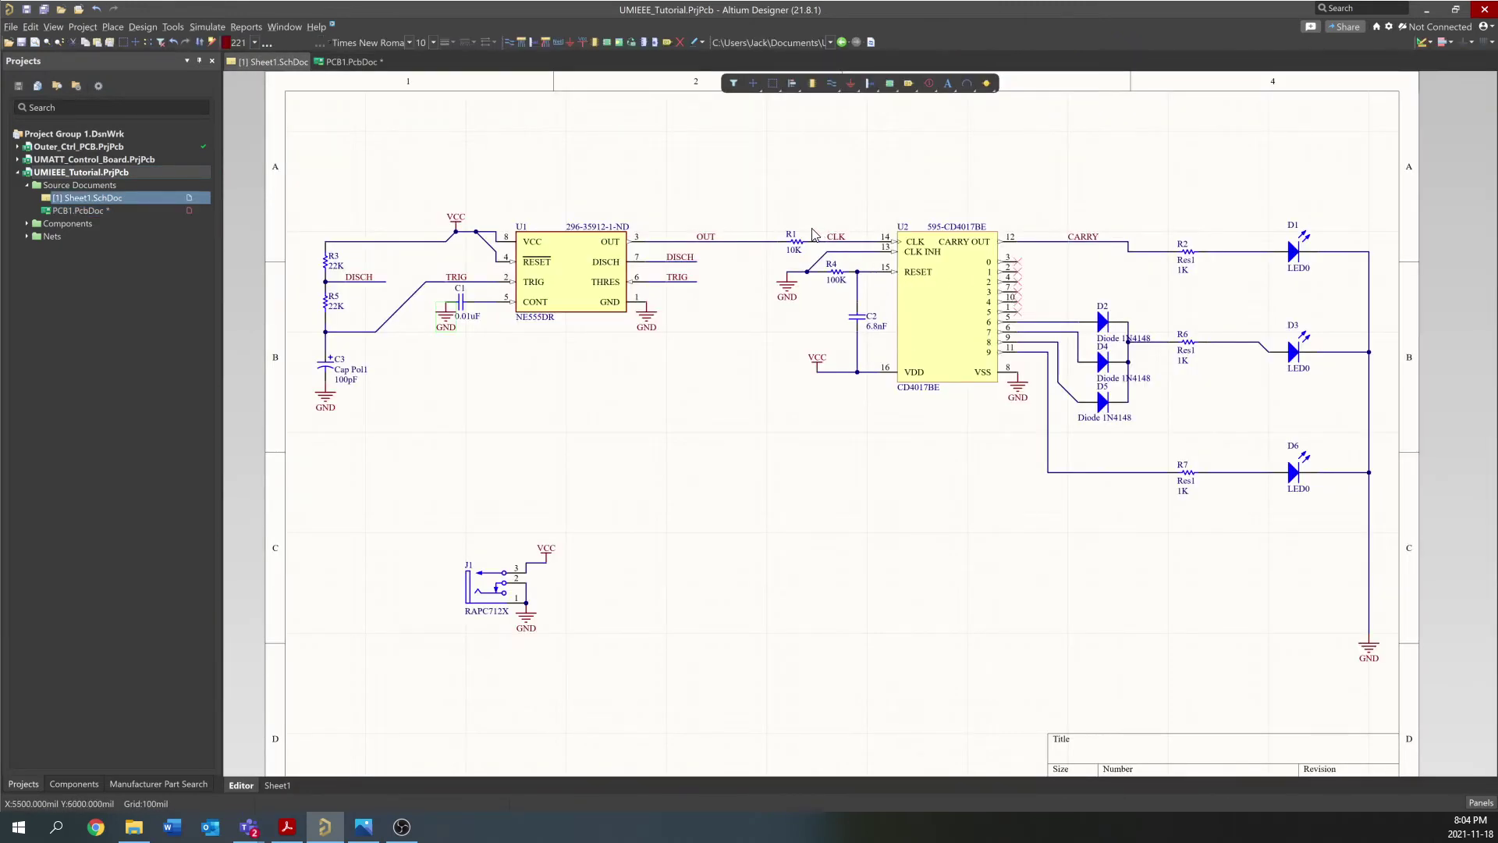
ctrl+scroll(857, 275, up, 4)
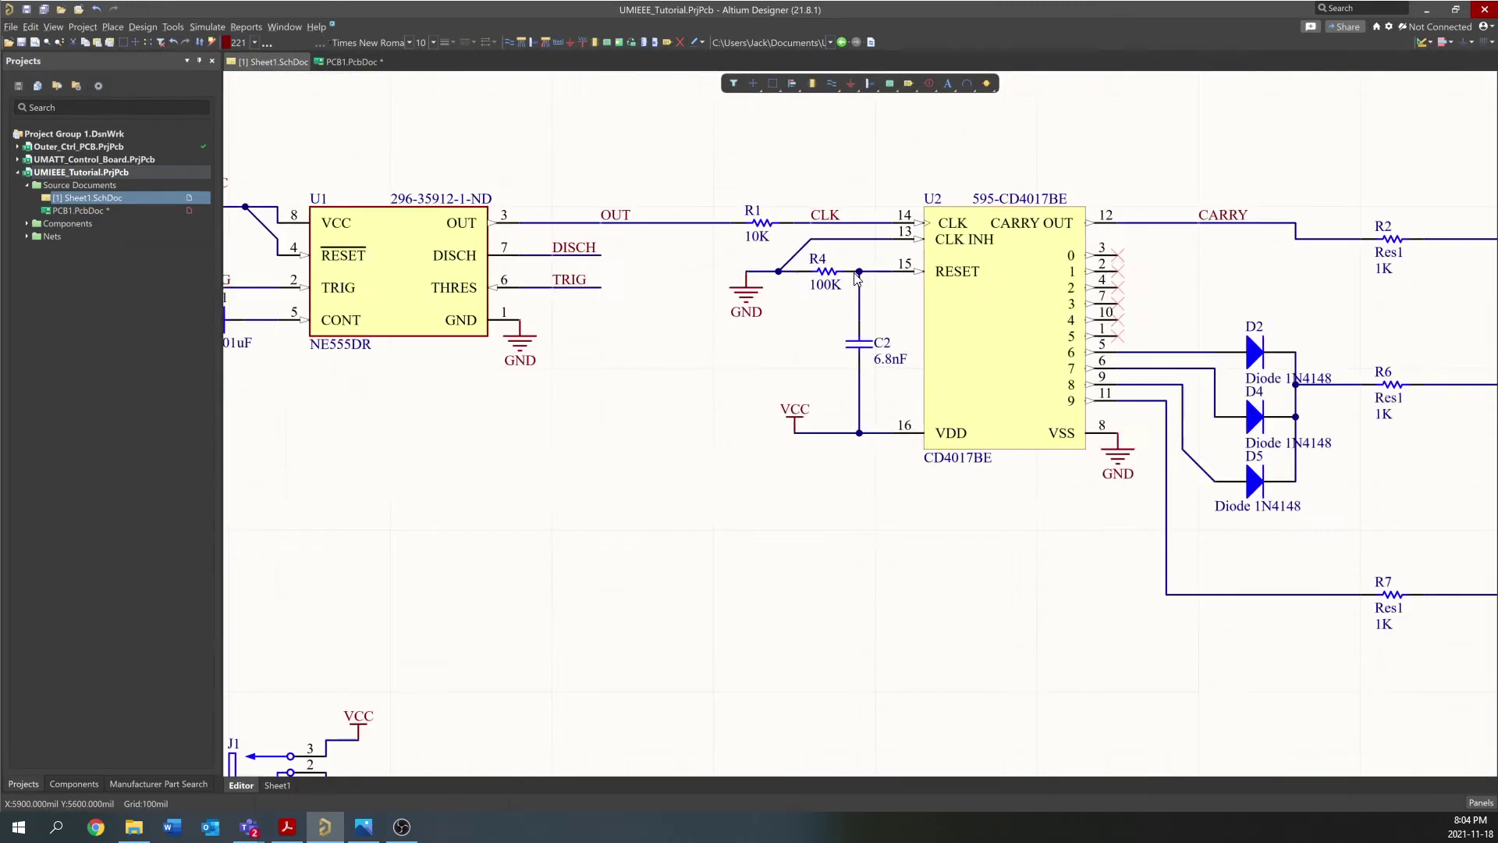
ctrl+scroll(857, 275, up, 2)
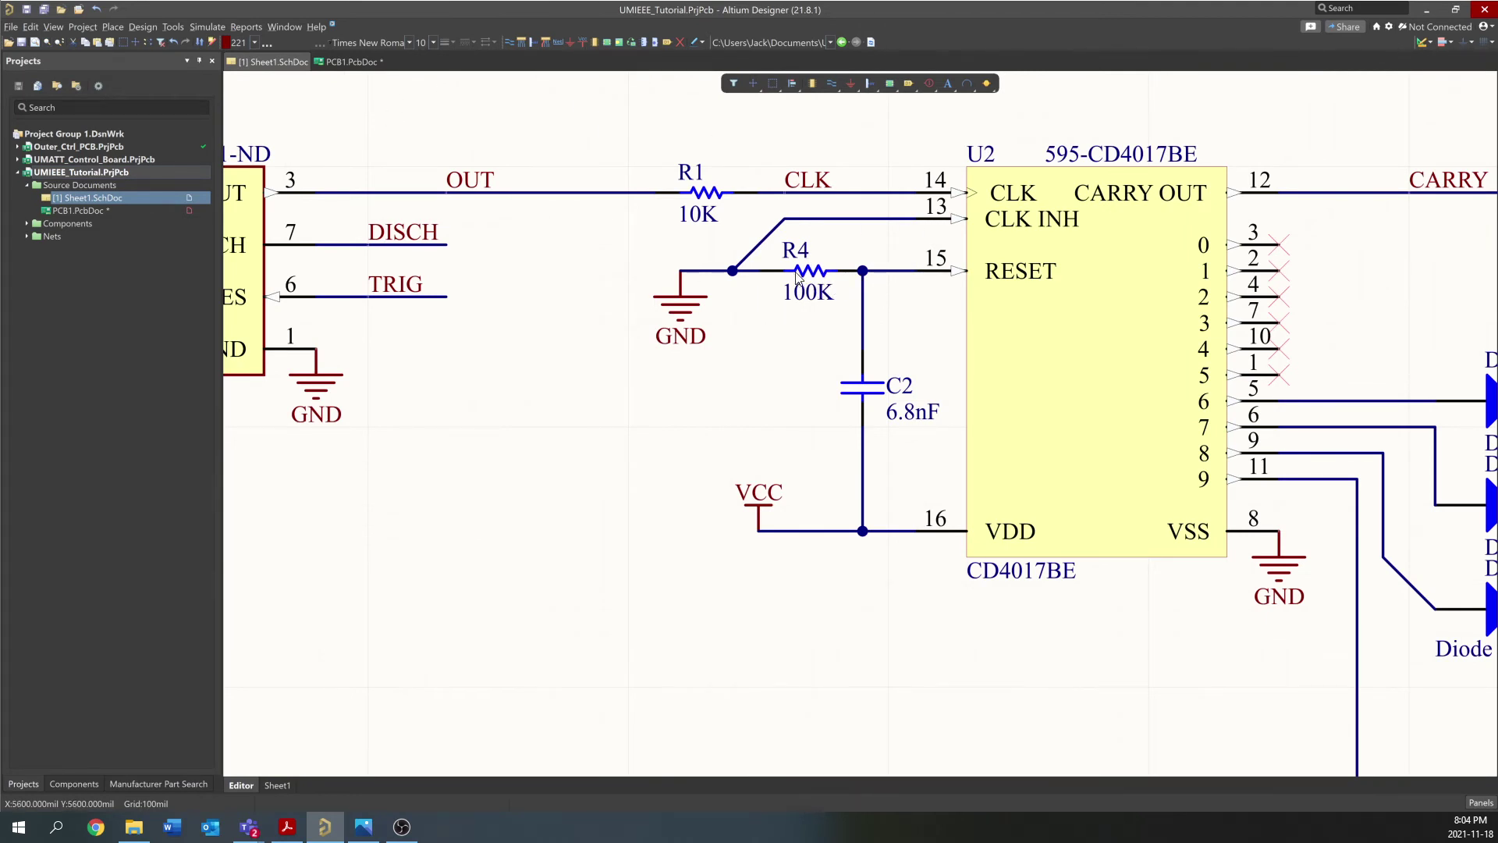
Place a net label named RESET on the wire between R4 and pin 15 of U2
drag(808, 277, 764, 275)
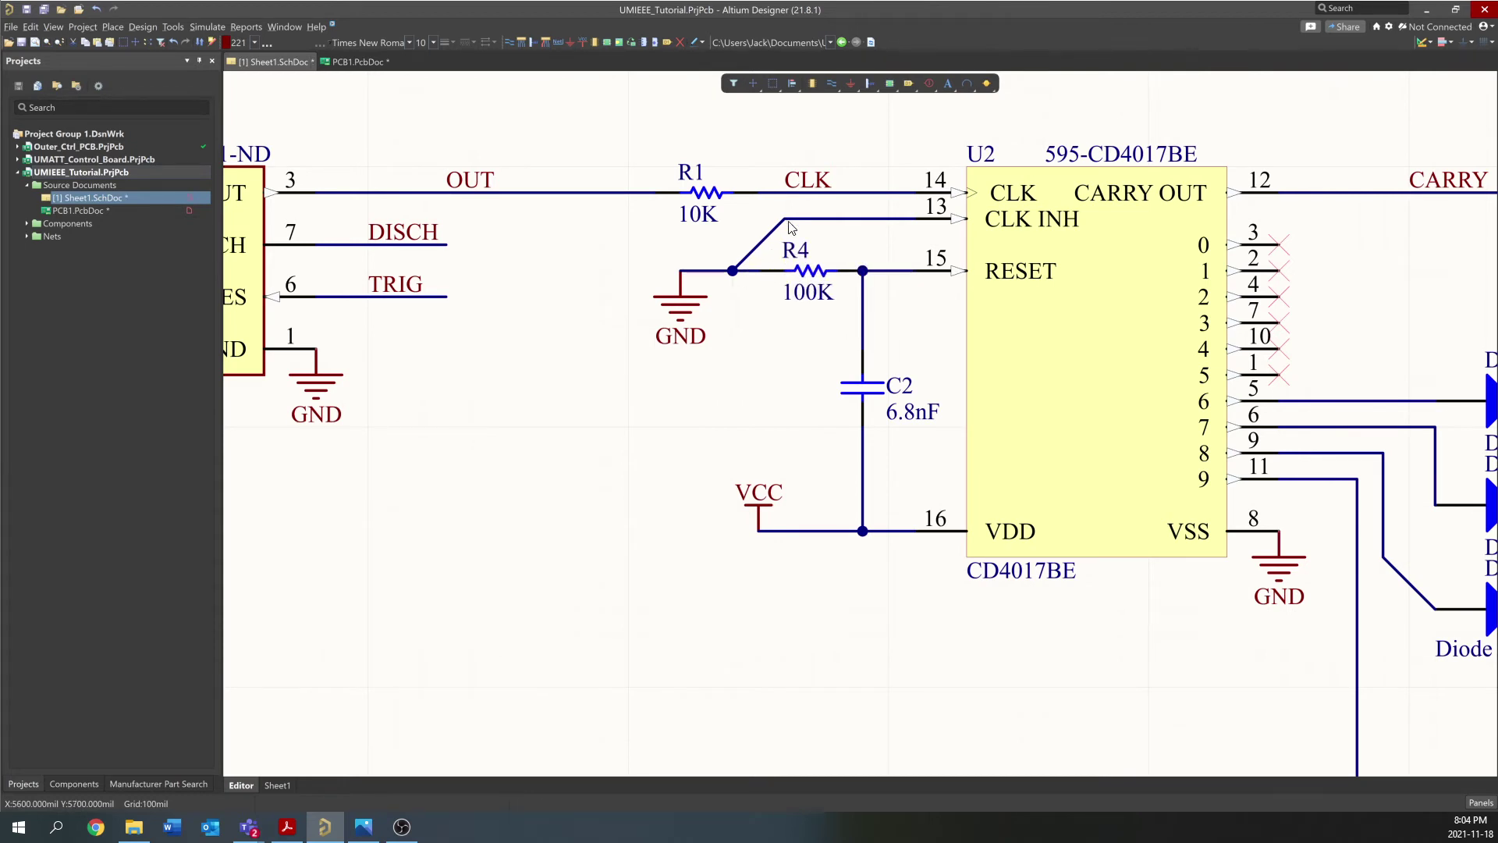
click(559, 42)
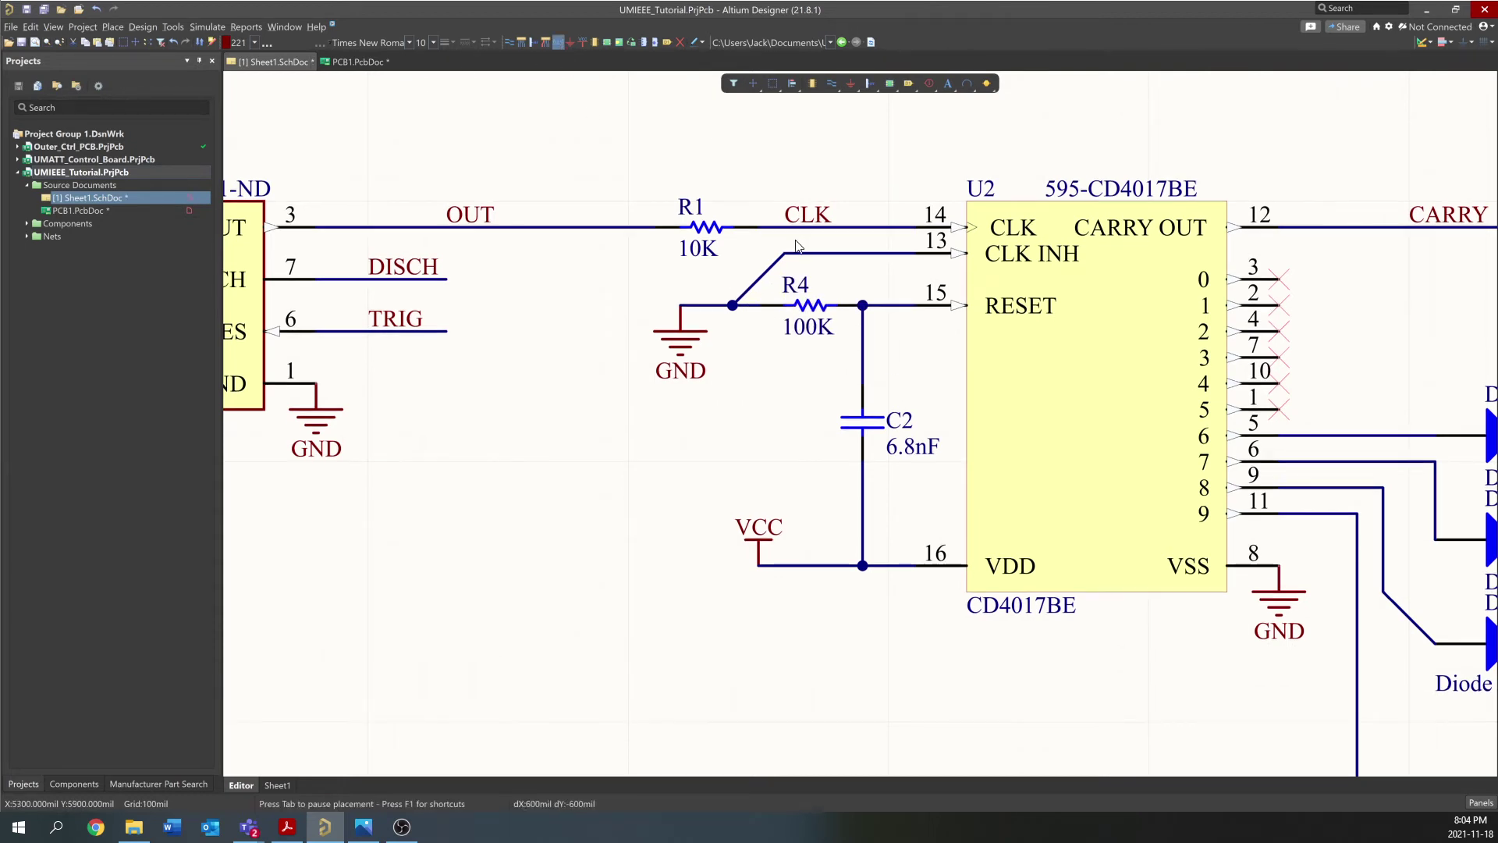
click(843, 311)
right_click(625, 334)
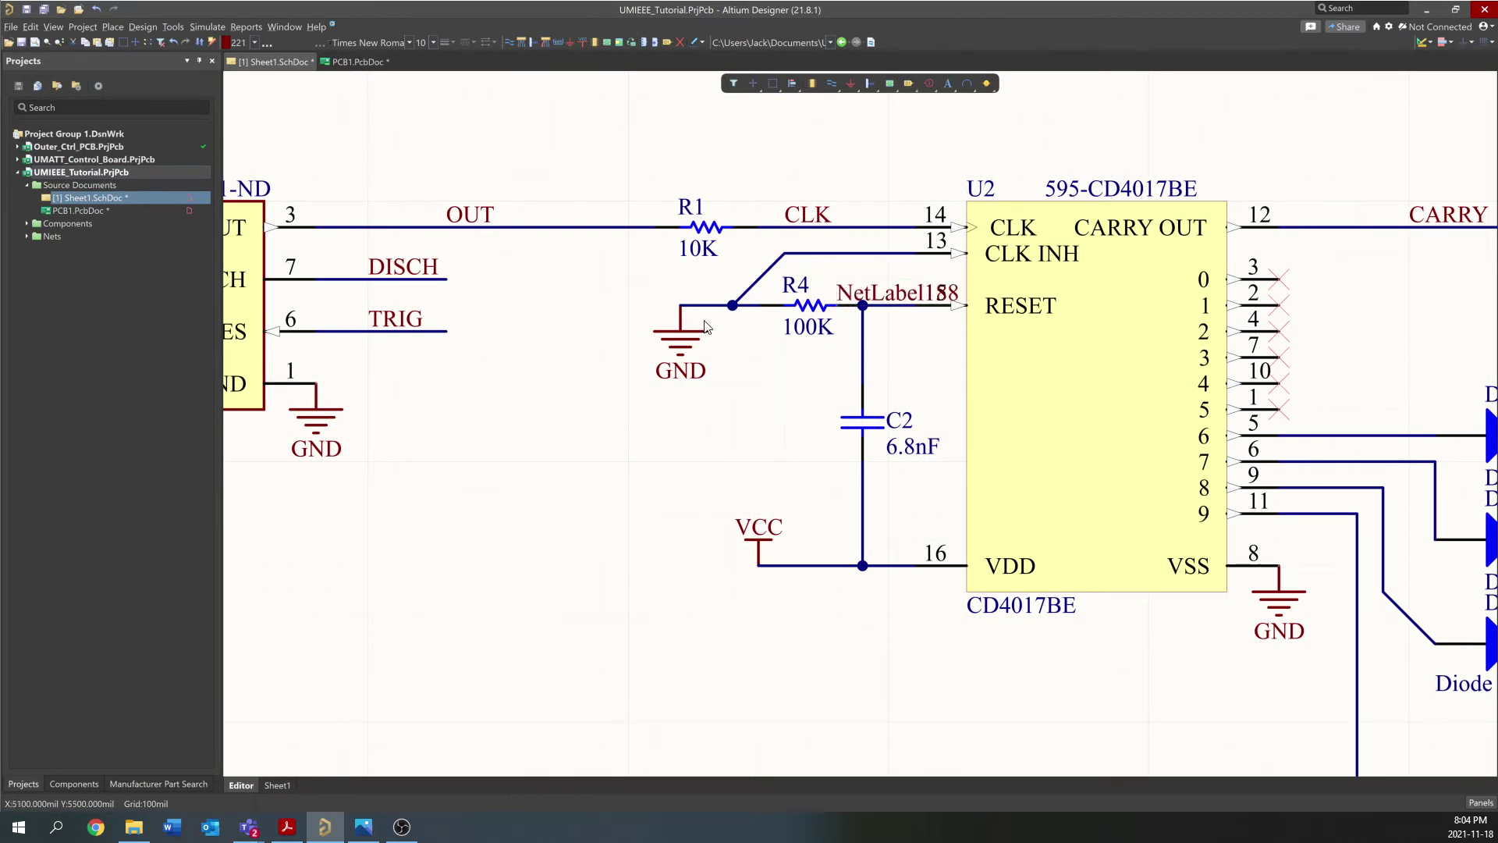
double_click(895, 293)
text(RESET)
key(Return)
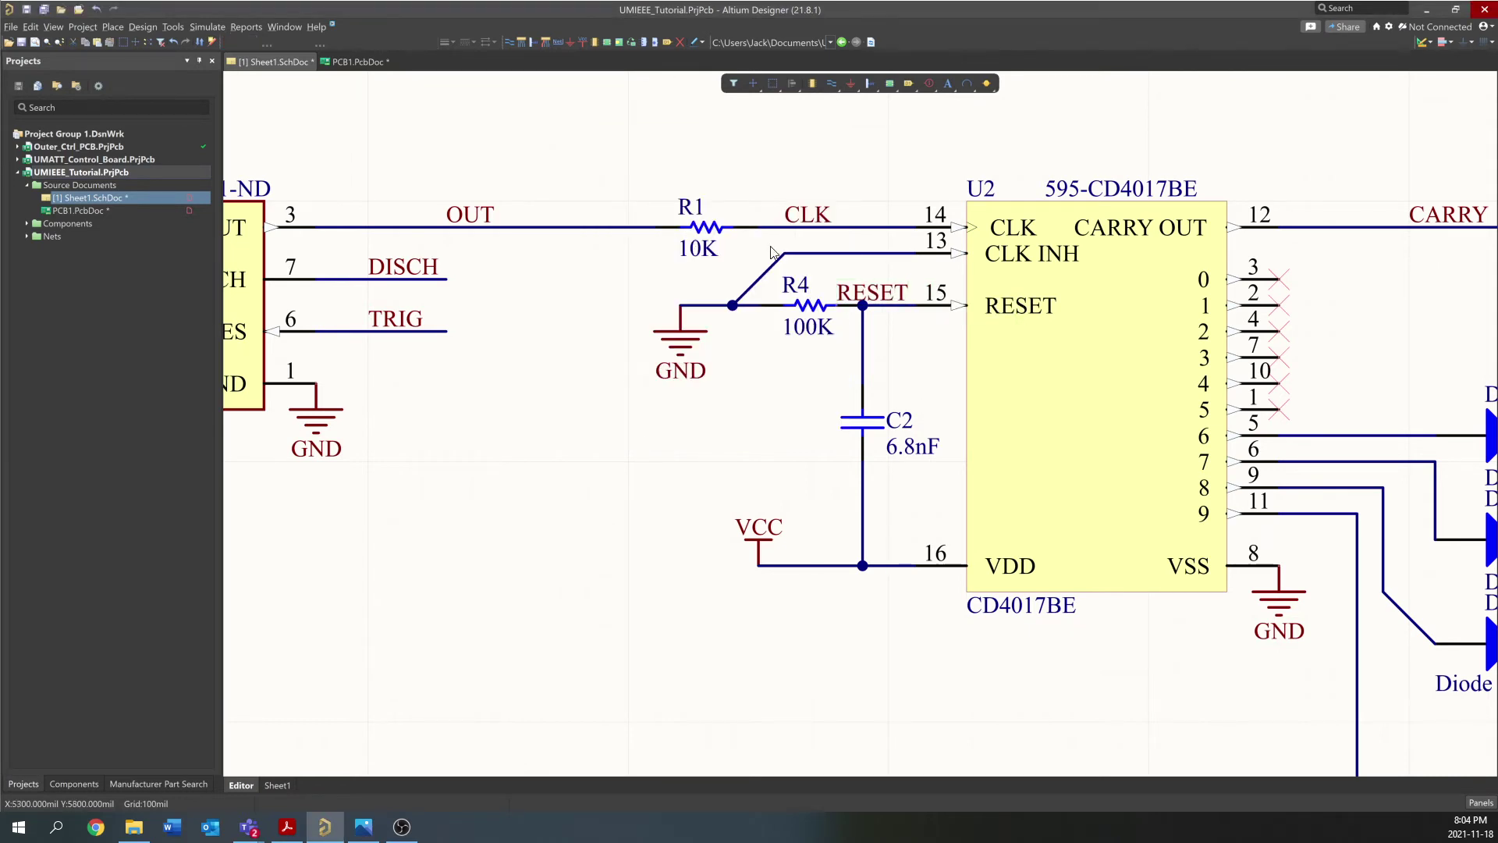
click(148, 31)
click(152, 39)
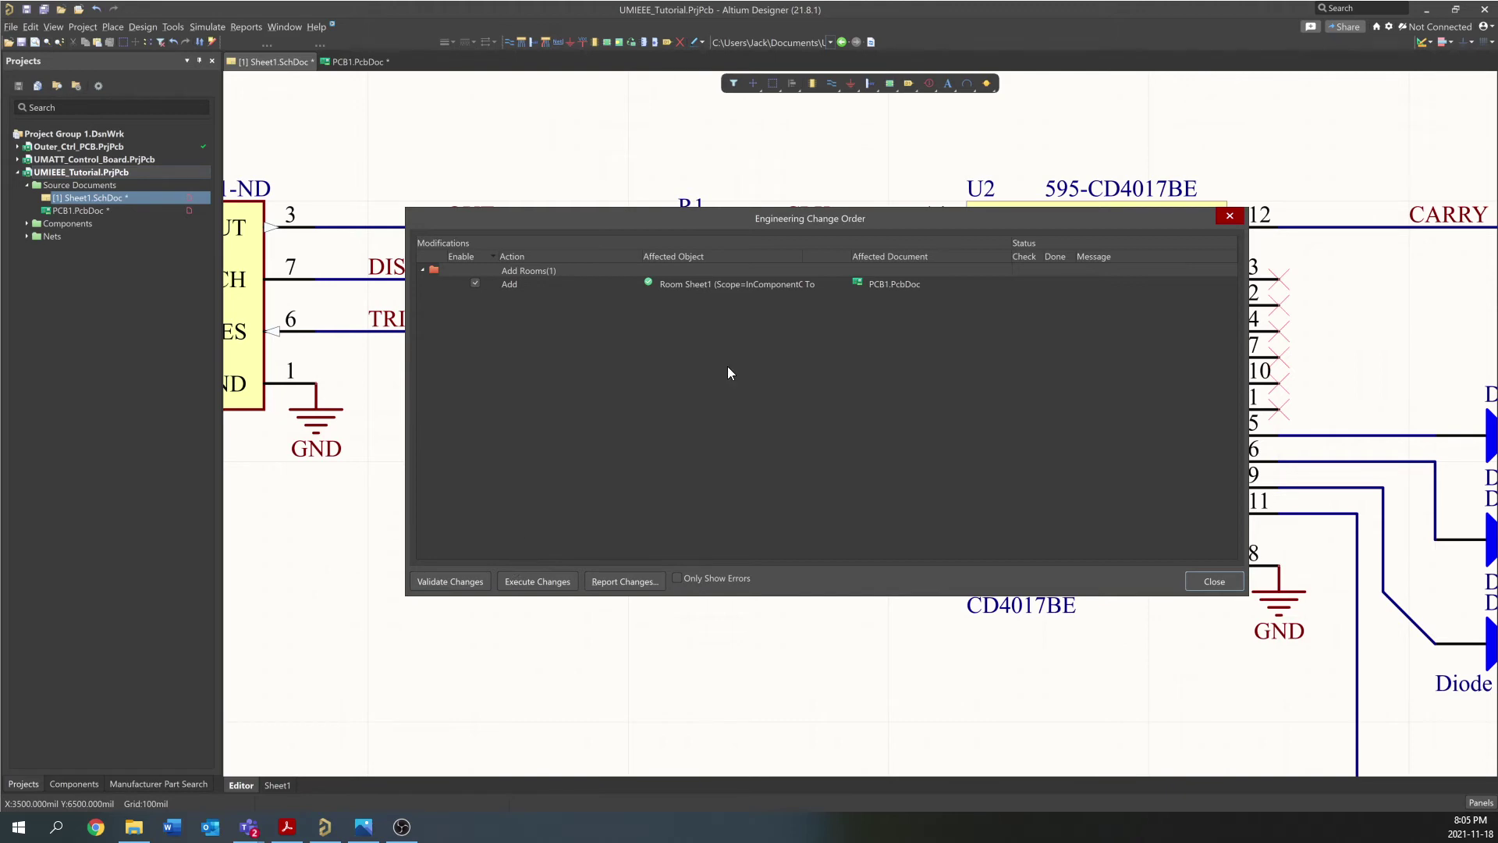
click(1215, 582)
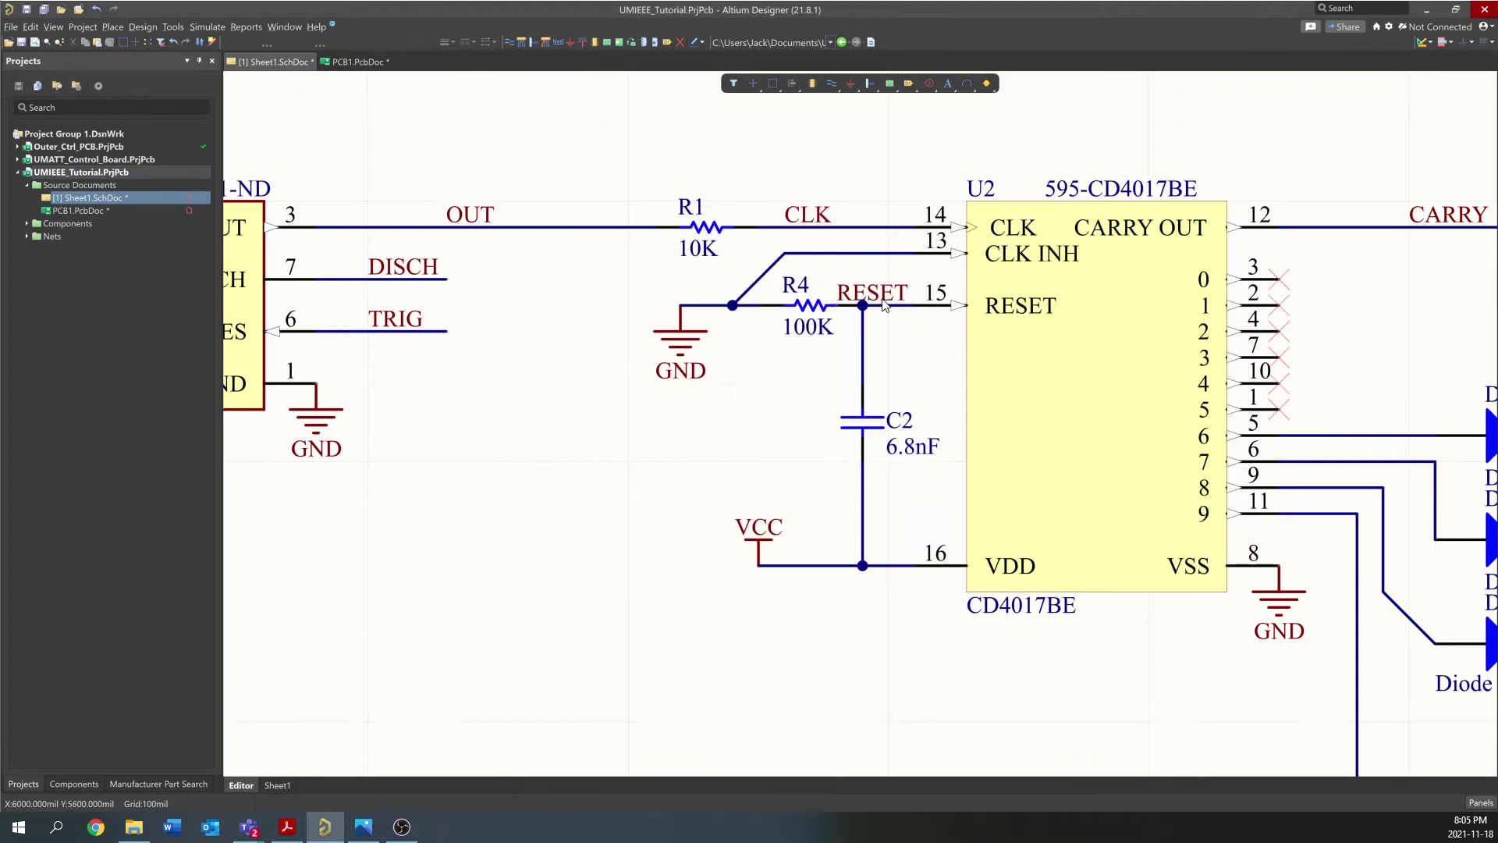
ctrl+scroll(824, 382, down, 6)
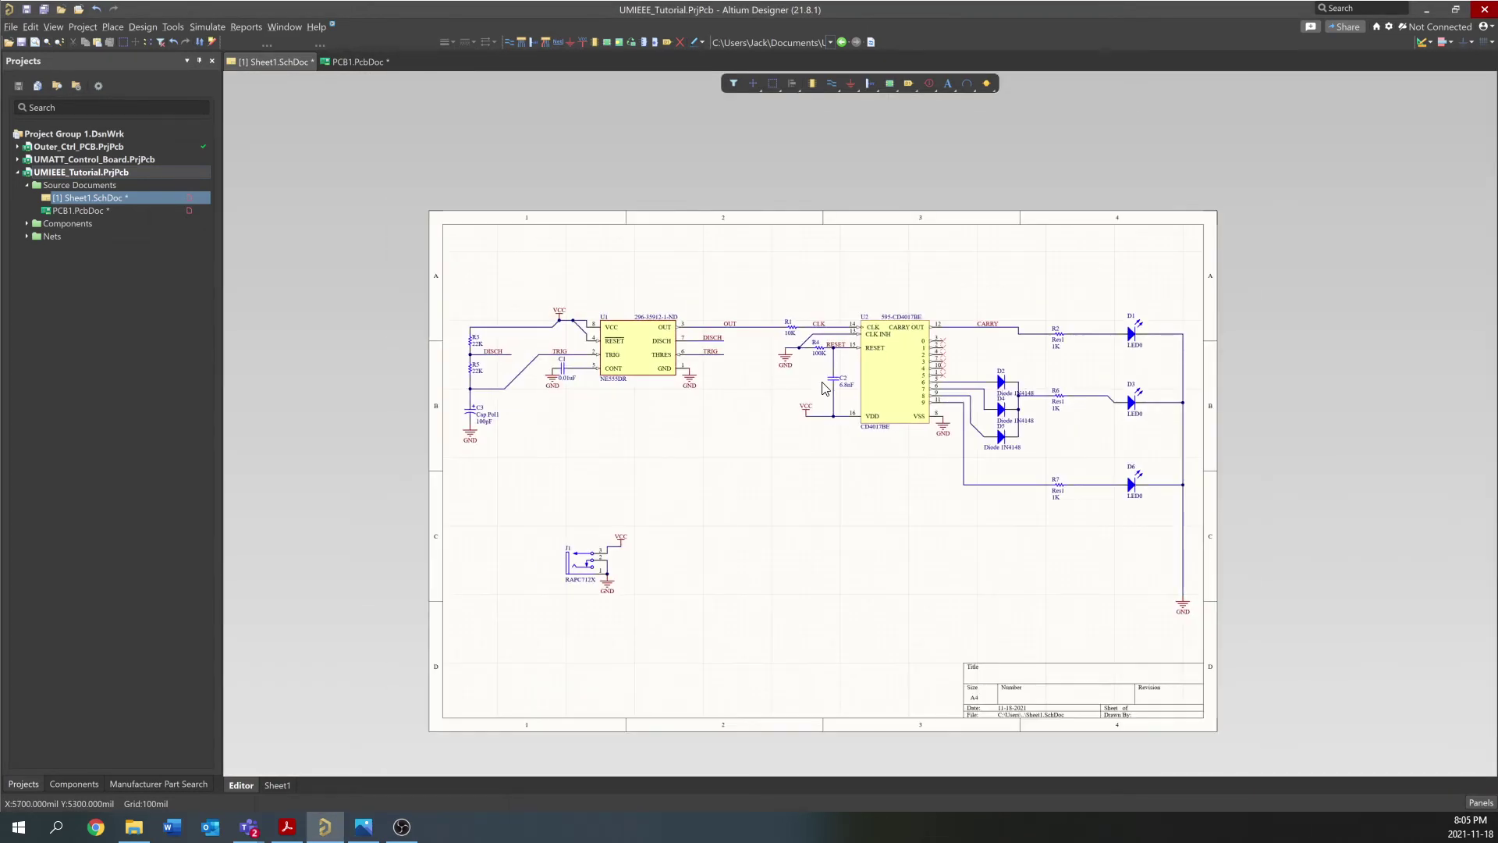
ctrl+scroll(833, 376, up, 4)
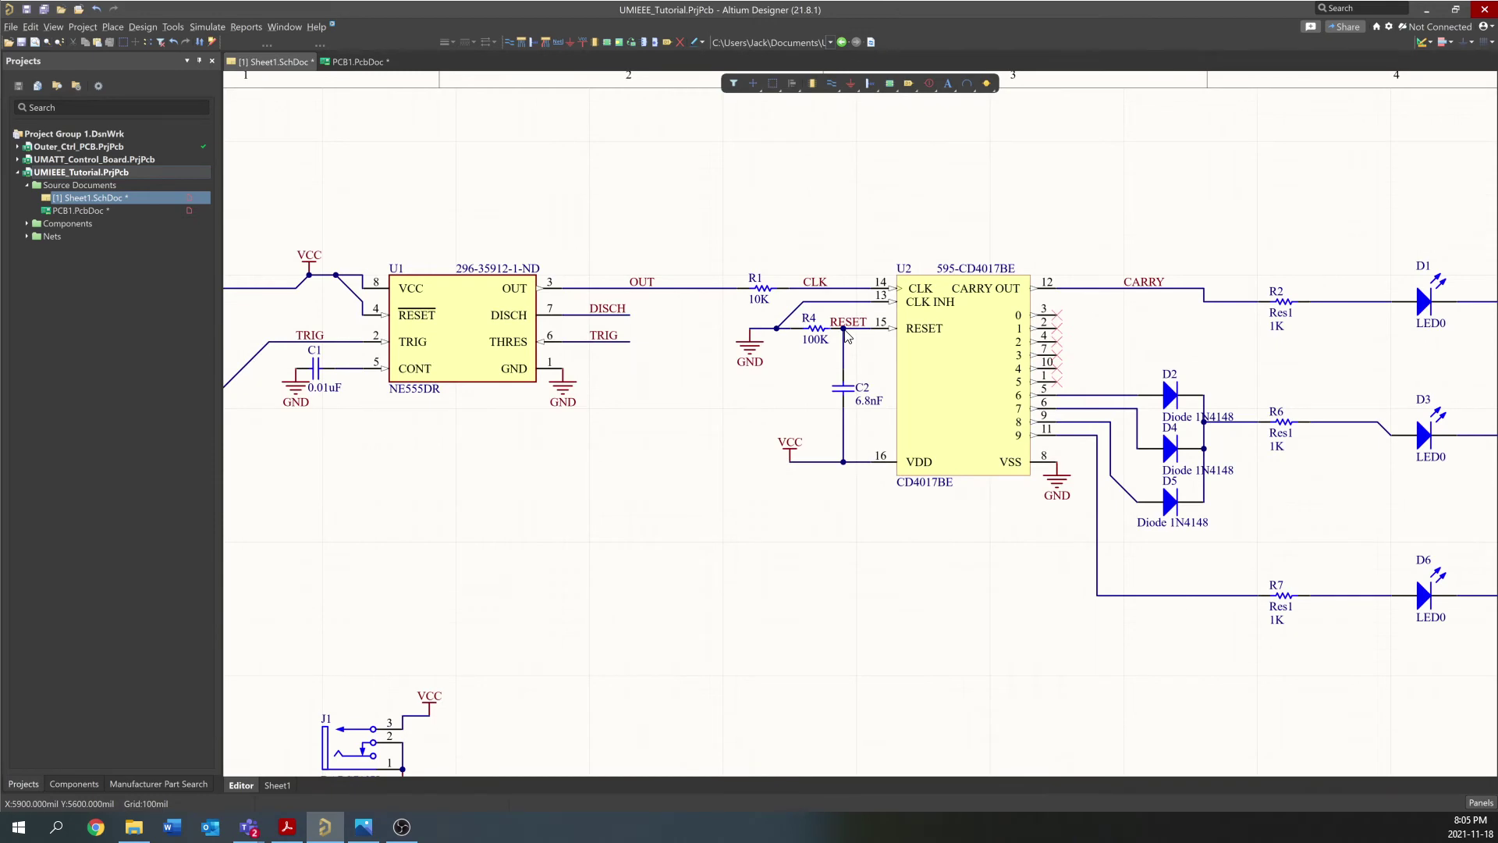
ctrl+scroll(847, 335, up, 3)
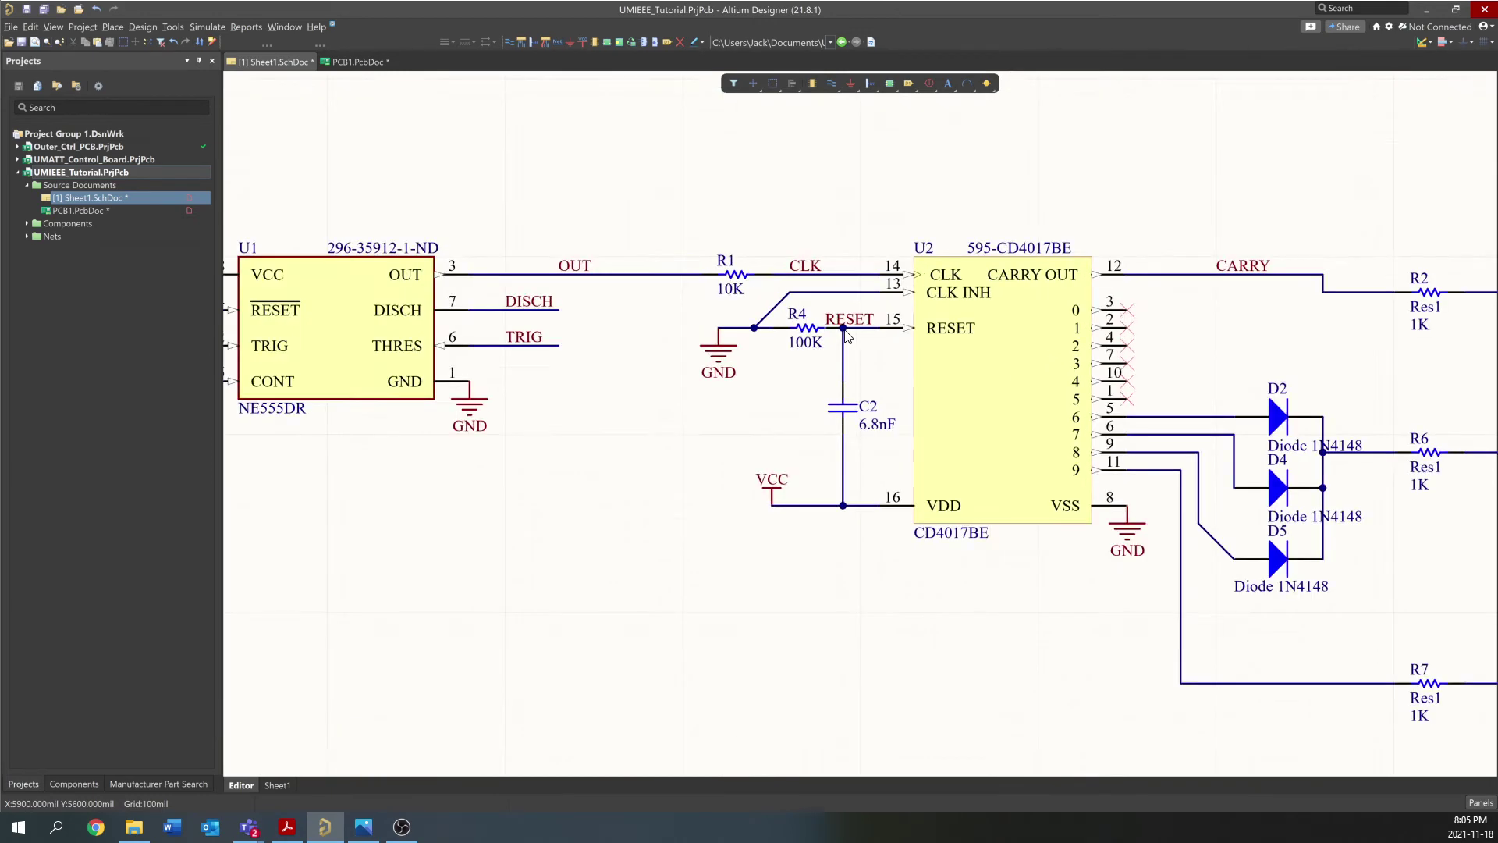
click(143, 27)
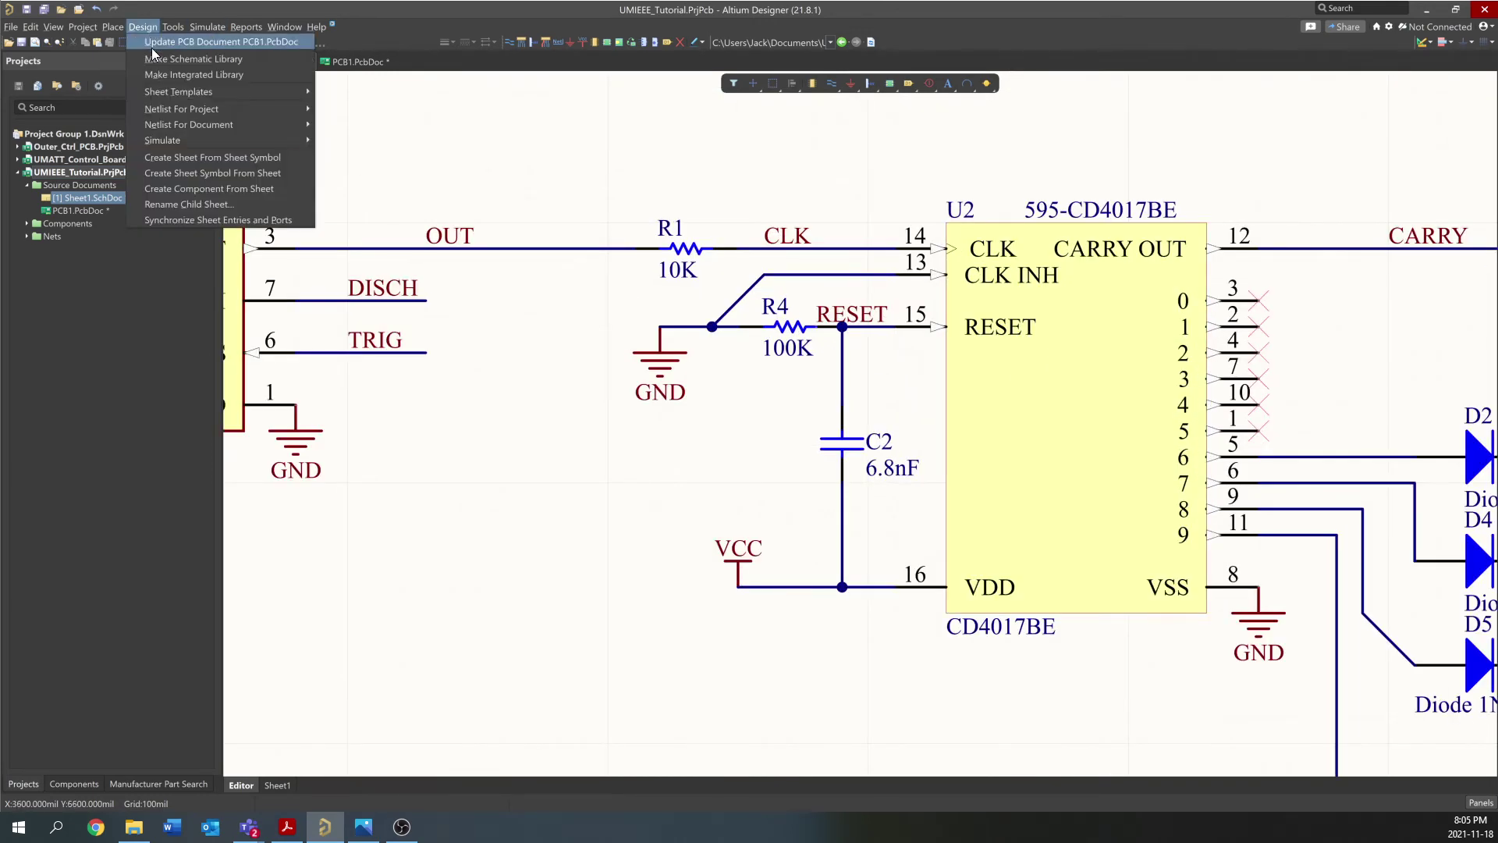
click(408, 107)
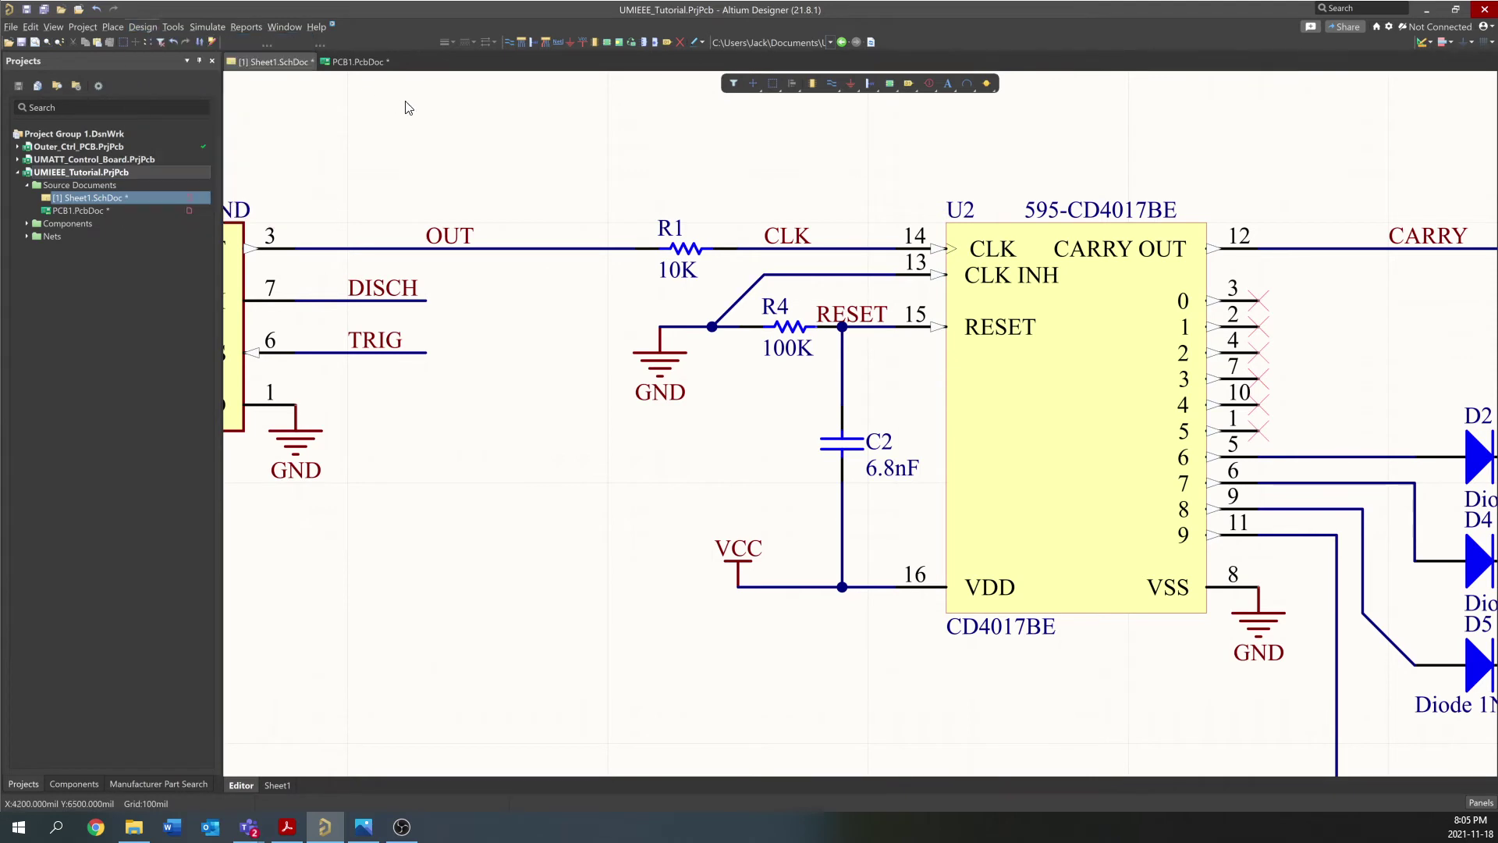
Save both documents and update PCB1.PcbDoc from the schematic, with the addition of the Sheet1 room disabled
click(45, 10)
click(144, 27)
click(176, 45)
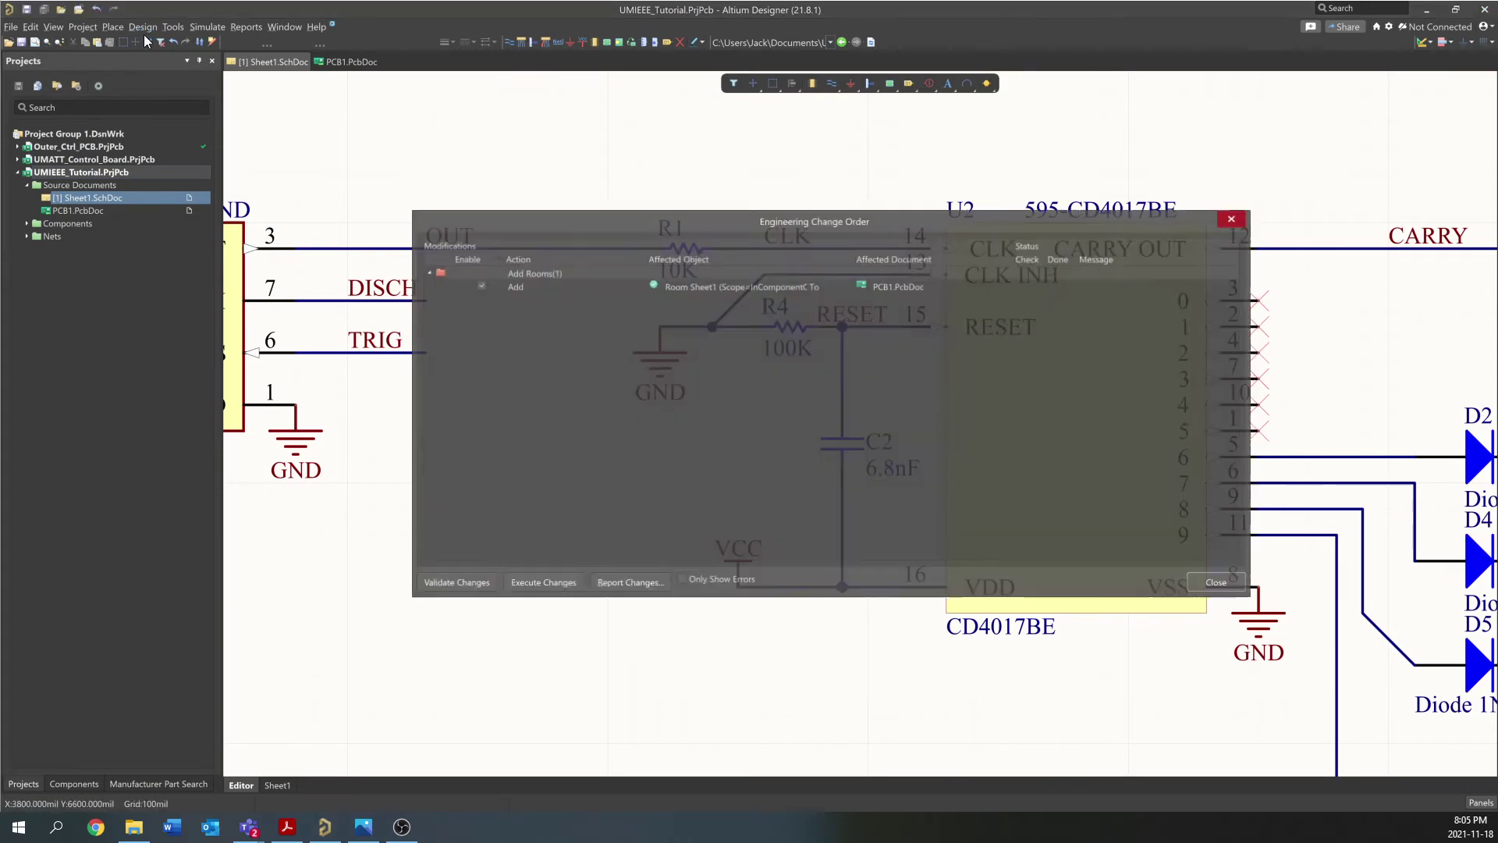
click(475, 283)
click(531, 579)
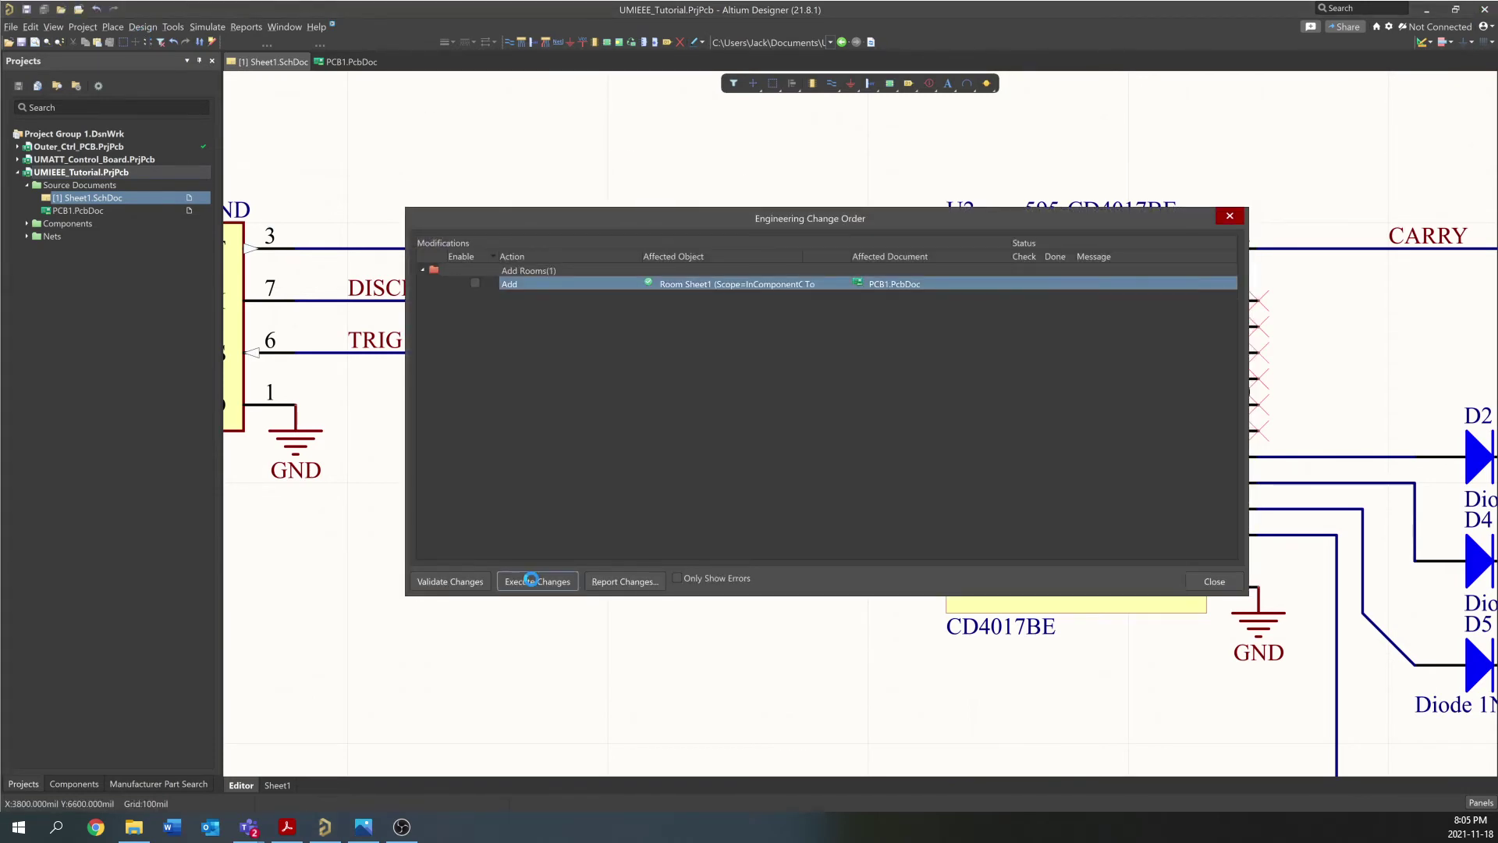
click(1239, 587)
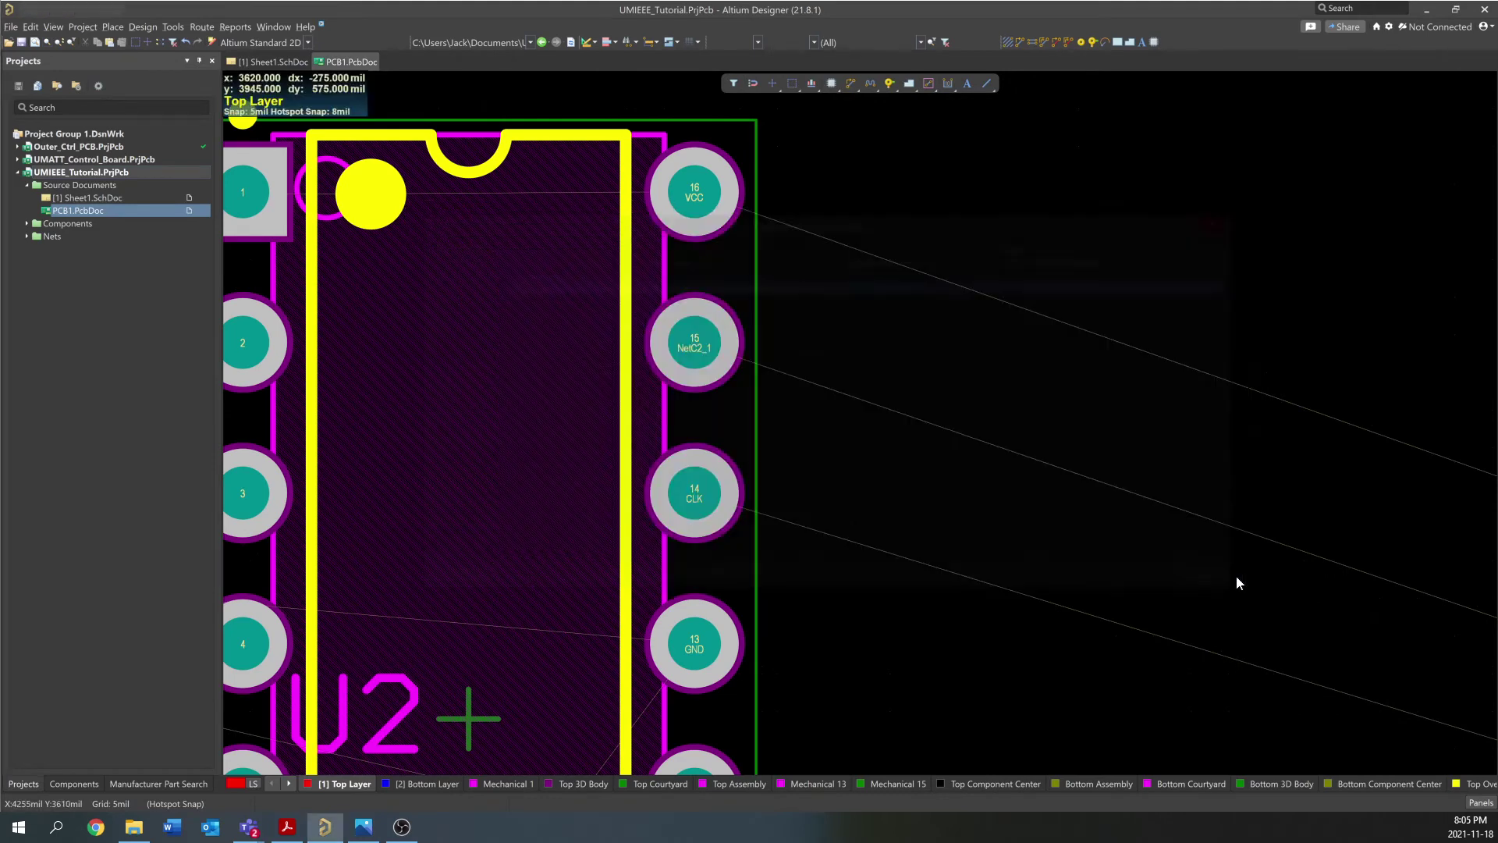
Check U2's pad 15 on the board, and shift U2 slightly up and towards U1, turning it through a full rotation
ctrl+scroll(921, 361, down, 2)
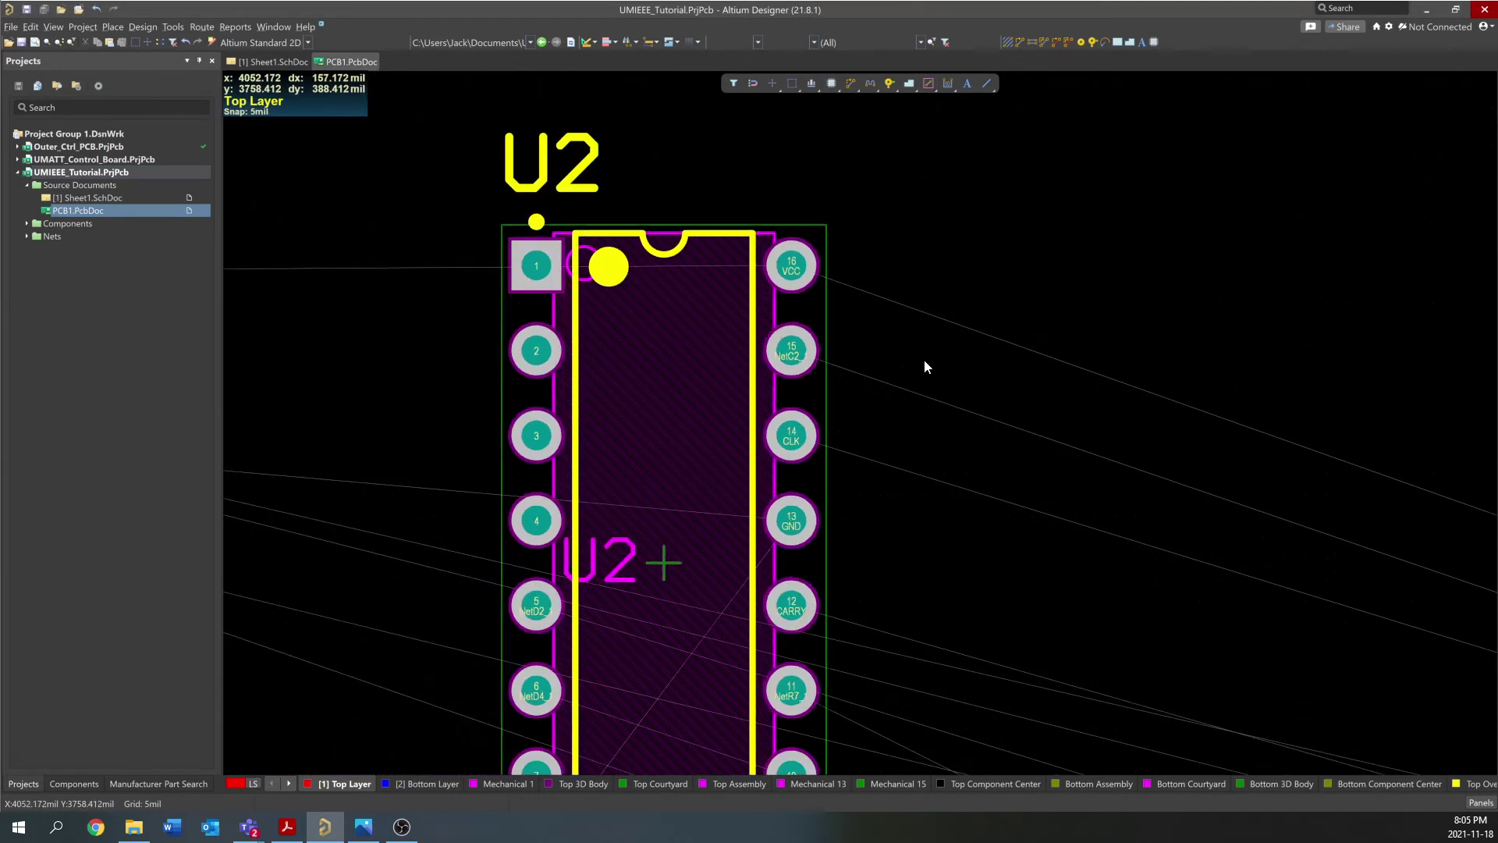
ctrl+scroll(827, 347, up, 2)
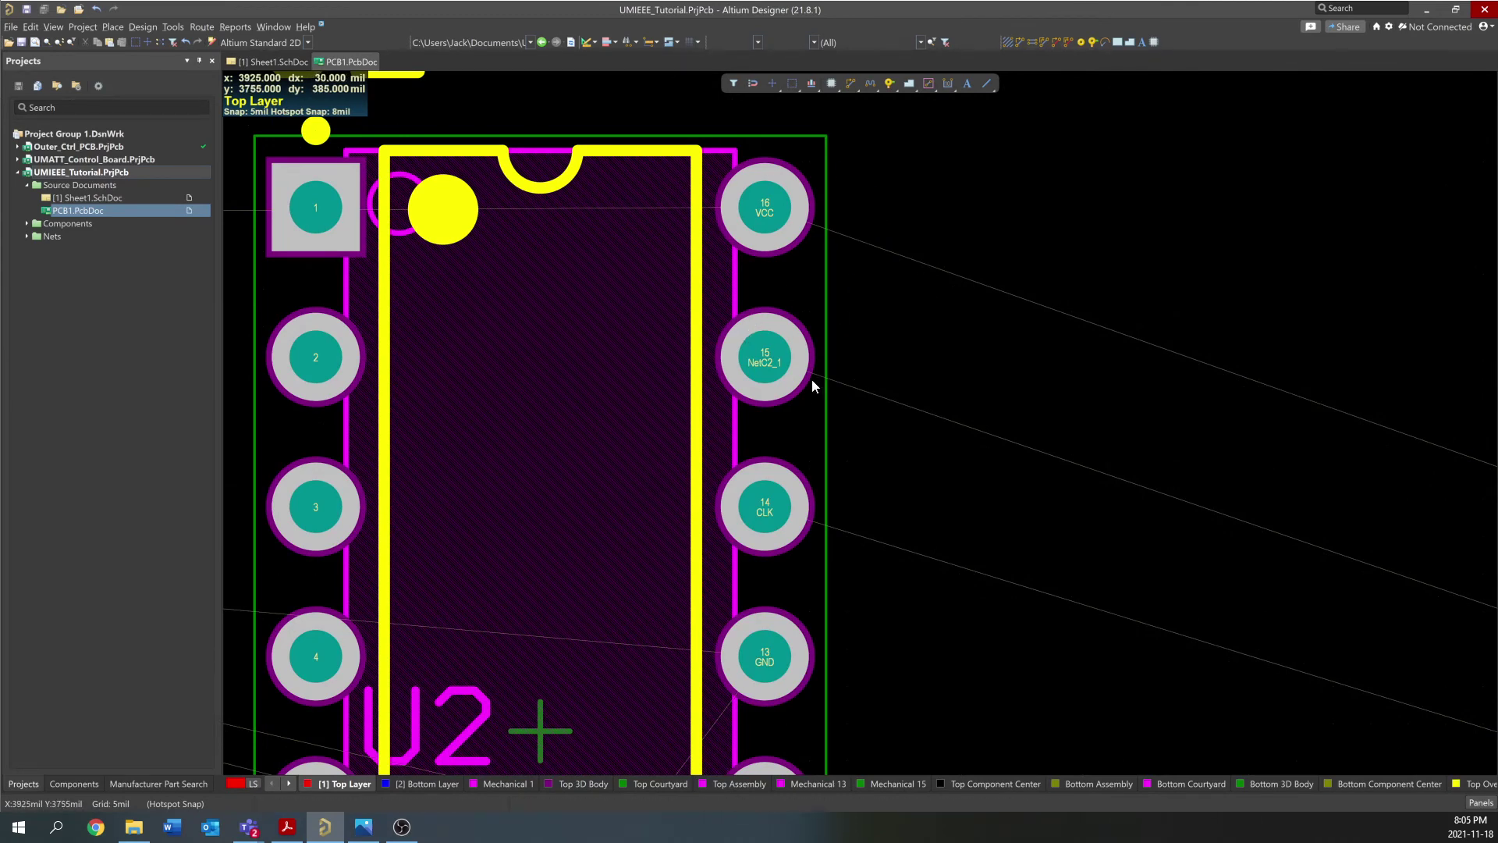
ctrl+scroll(848, 341, down, 2)
ctrl+scroll(836, 329, down, 5)
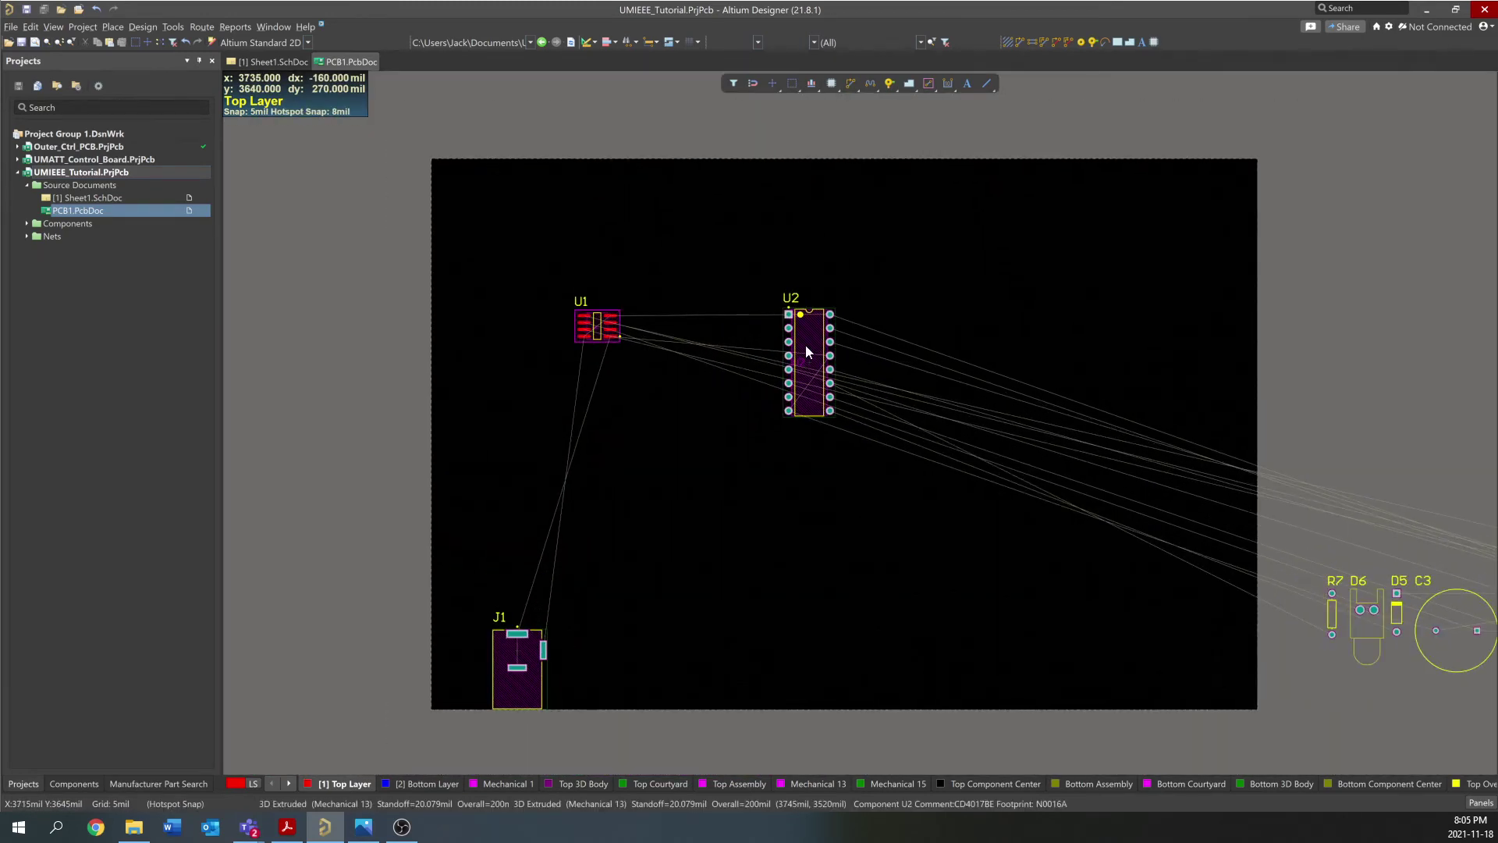
drag(807, 352, 774, 319)
key(space)
key(space)
key(space)
key(space)
Place LEDs D3, D1 and D6 one below another near the board's right edge, rotated so their lenses face that edge
ctrl+scroll(616, 381, down, 4)
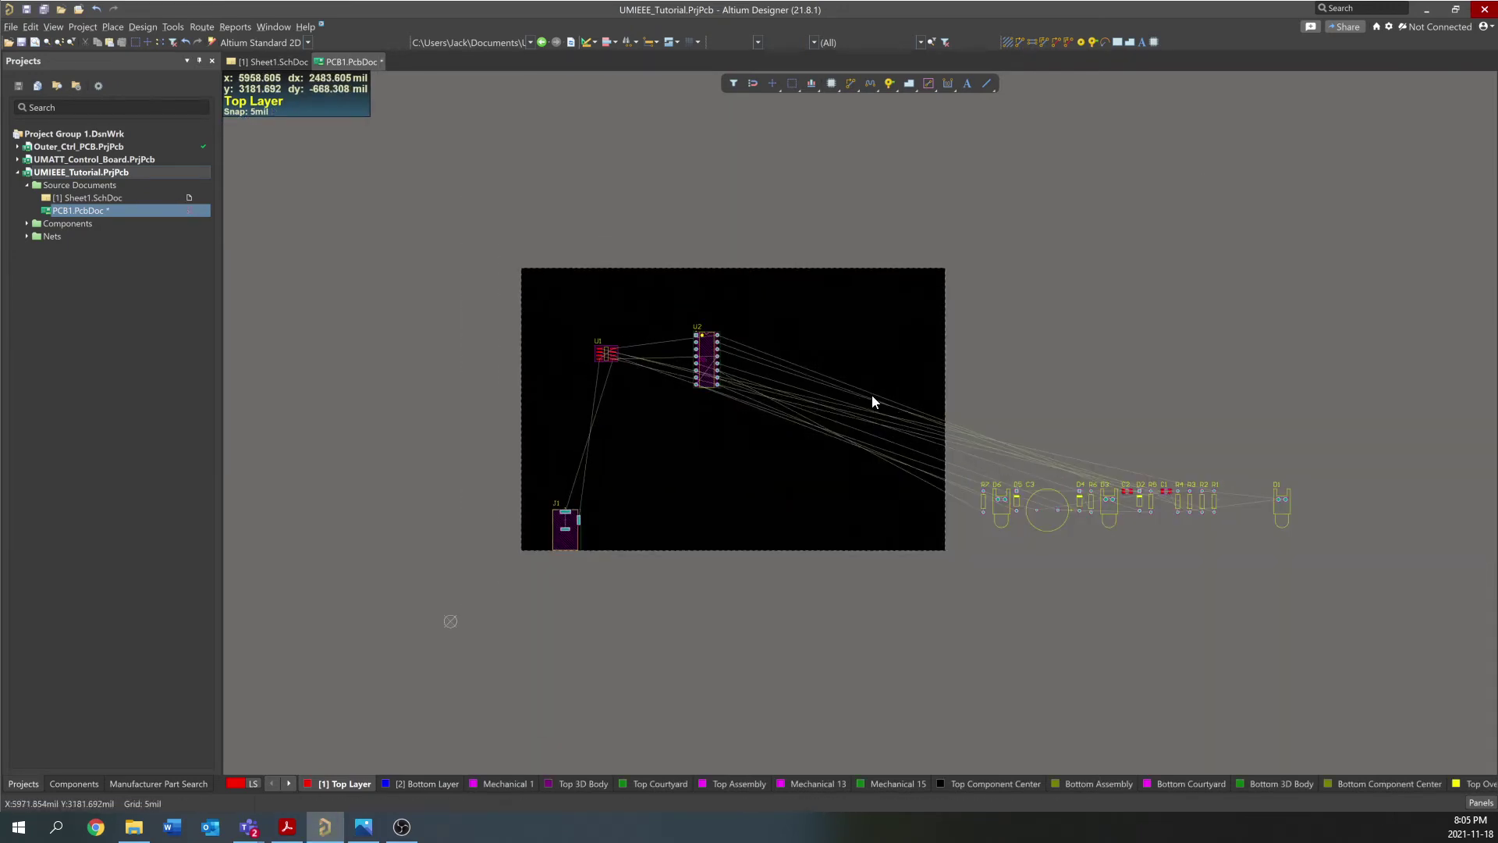
ctrl+scroll(873, 395, up, 2)
drag(1222, 557, 884, 294)
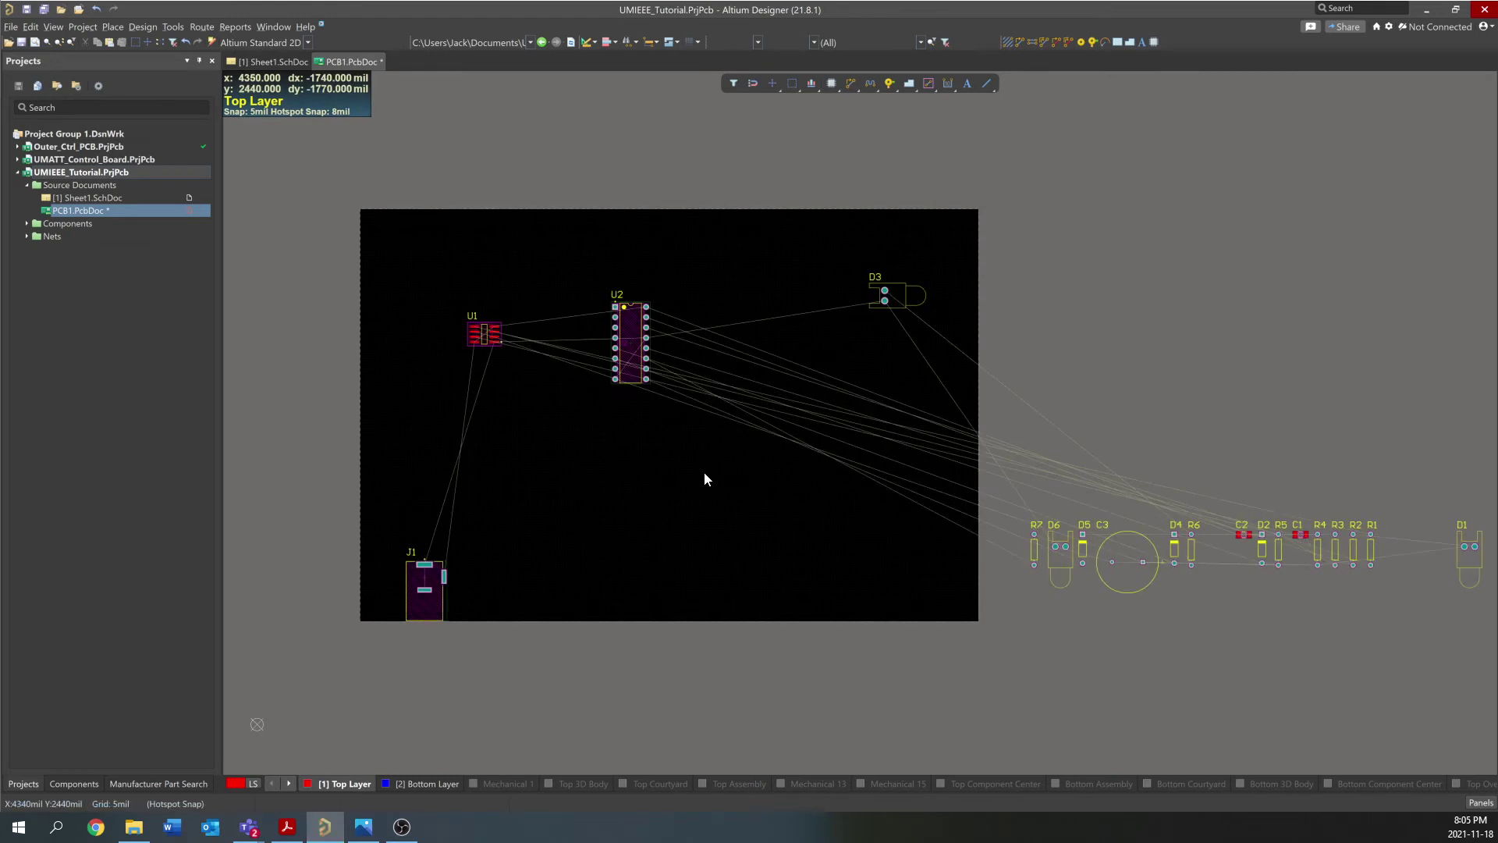
scroll(704, 489, right, 2)
drag(1316, 556, 747, 364)
drag(905, 546, 739, 435)
key(space)
Align D1, D6 and D3 so that their pads form one vertical column
drag(747, 365, 737, 371)
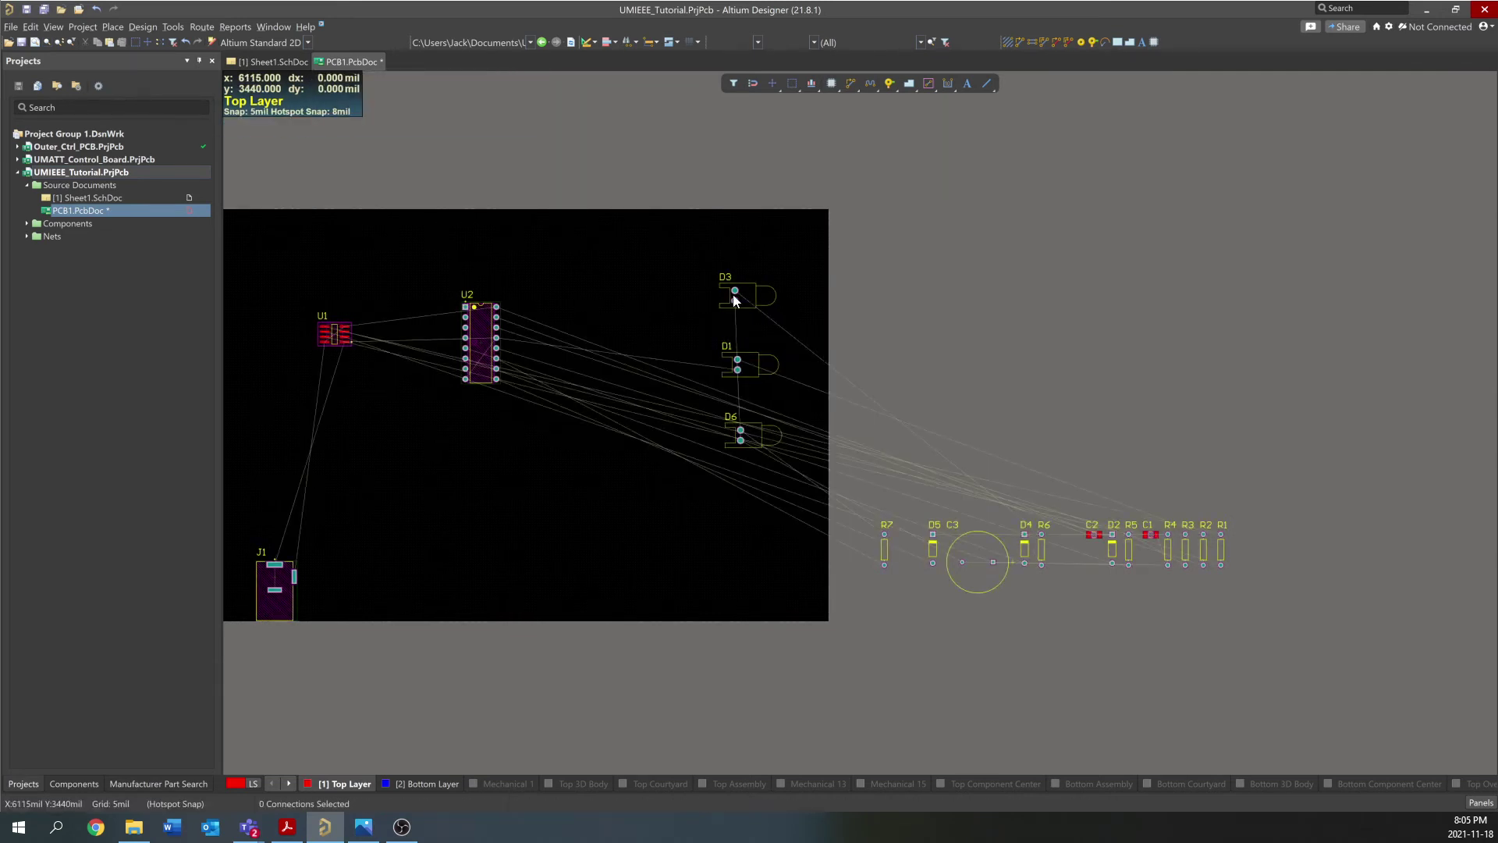
drag(758, 438, 736, 434)
drag(736, 294, 737, 295)
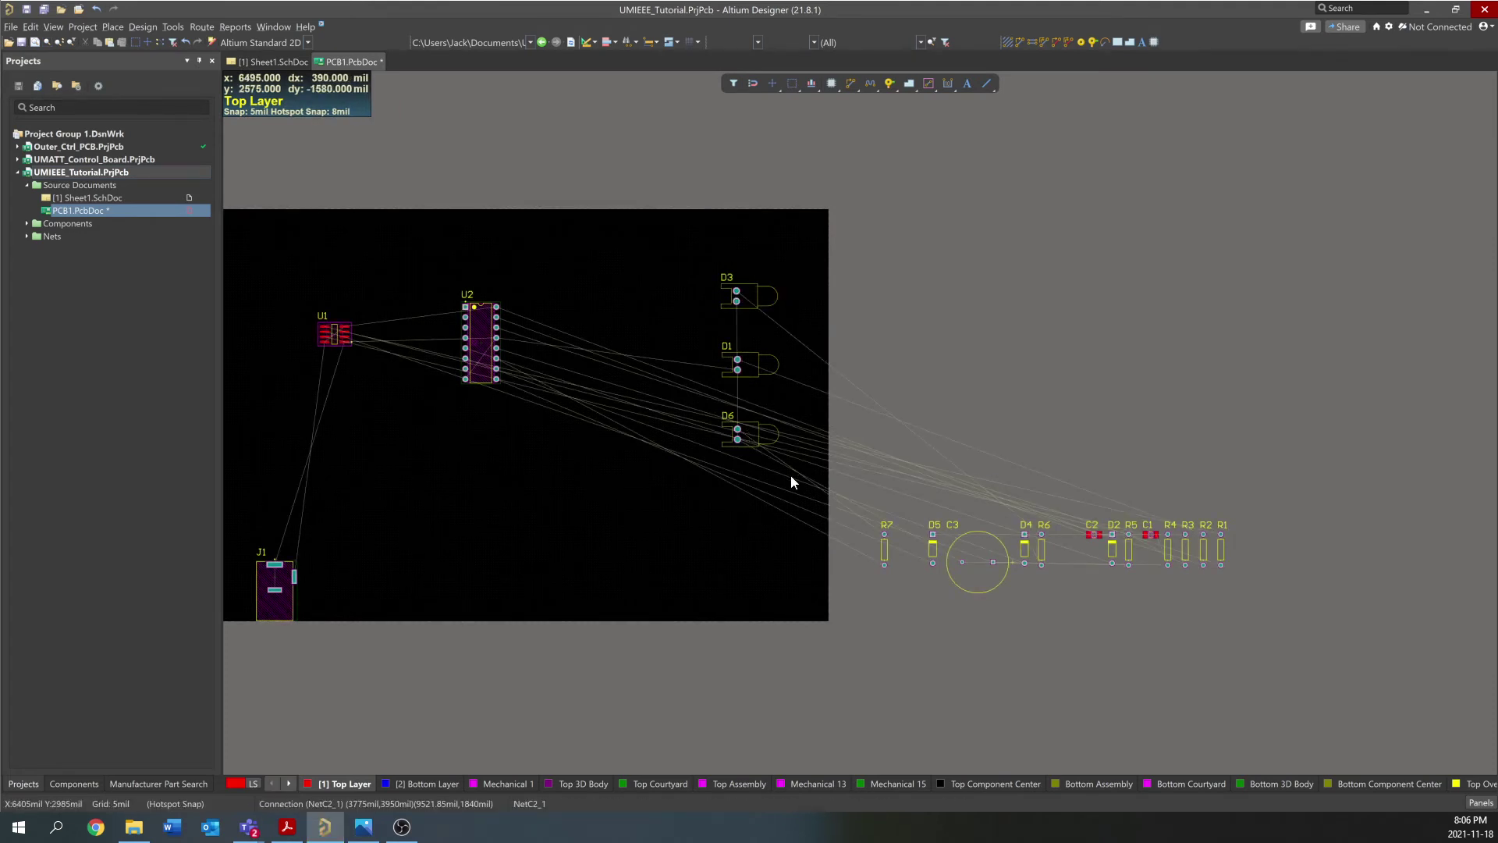
Place C3 in the board's lower-right area and move all remaining resistors, diodes and capacitors together as a row along the board's upper edge
drag(972, 567, 612, 553)
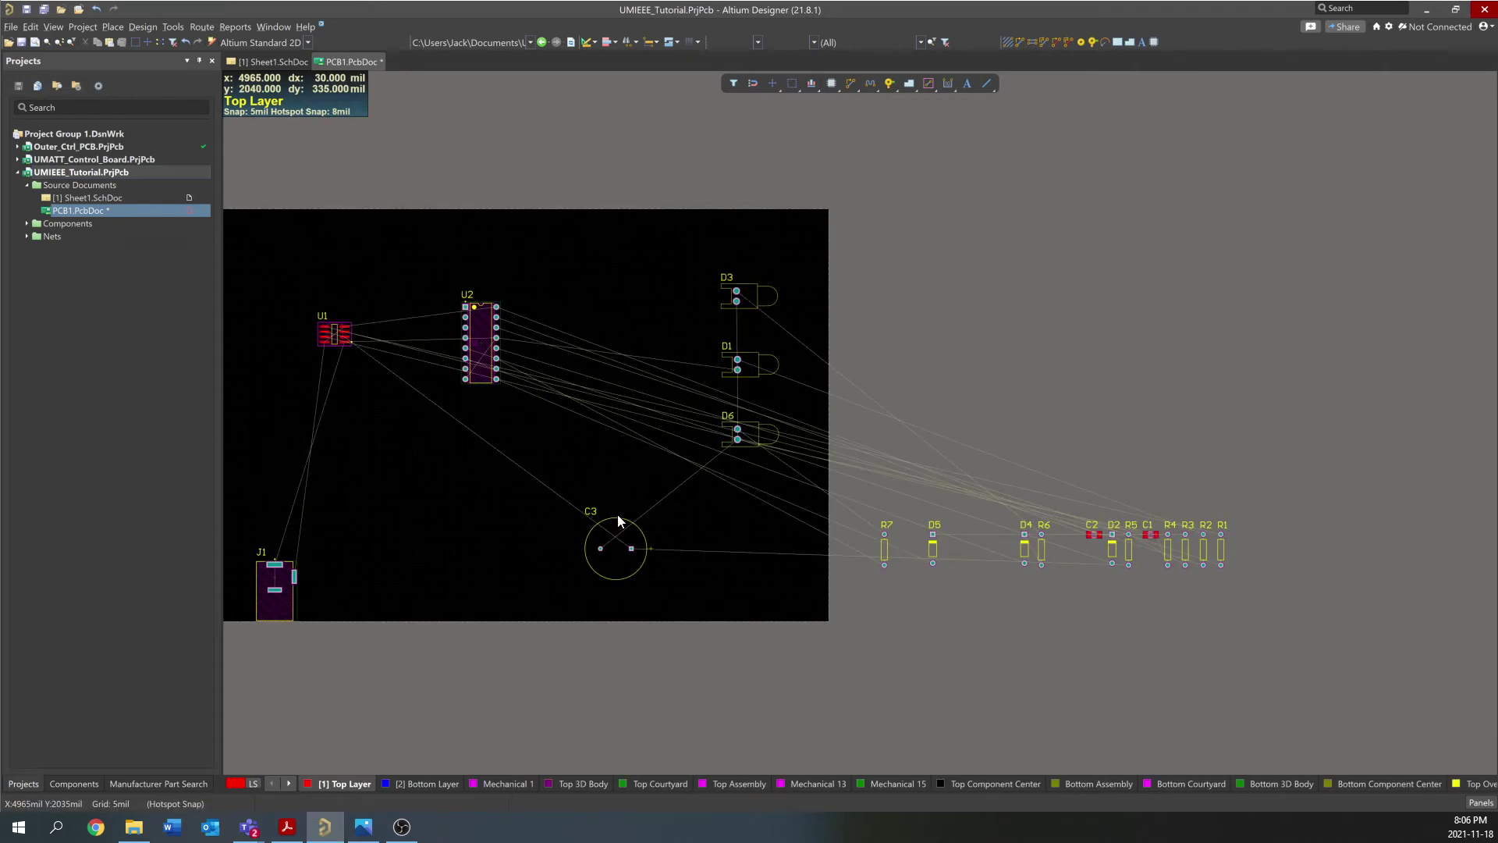
drag(868, 506, 1284, 586)
mouse_move(1217, 546)
mouse_down()
mouse_move(1034, 346)
mouse_move(876, 261)
mouse_move(645, 260)
mouse_up()
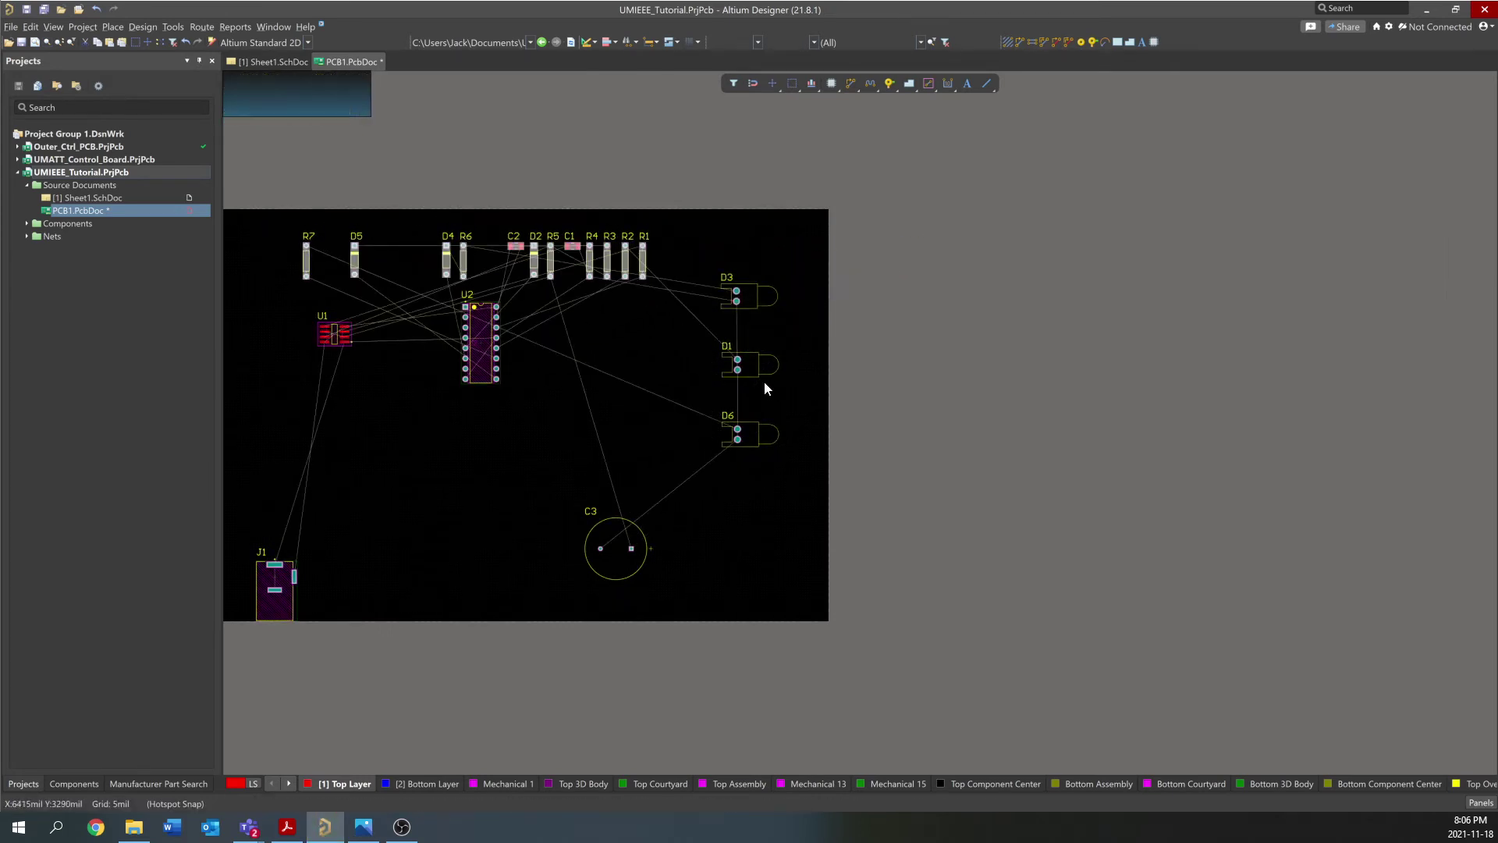
shift+scroll(652, 358, left, 4)
ctrl+scroll(604, 259, up, 4)
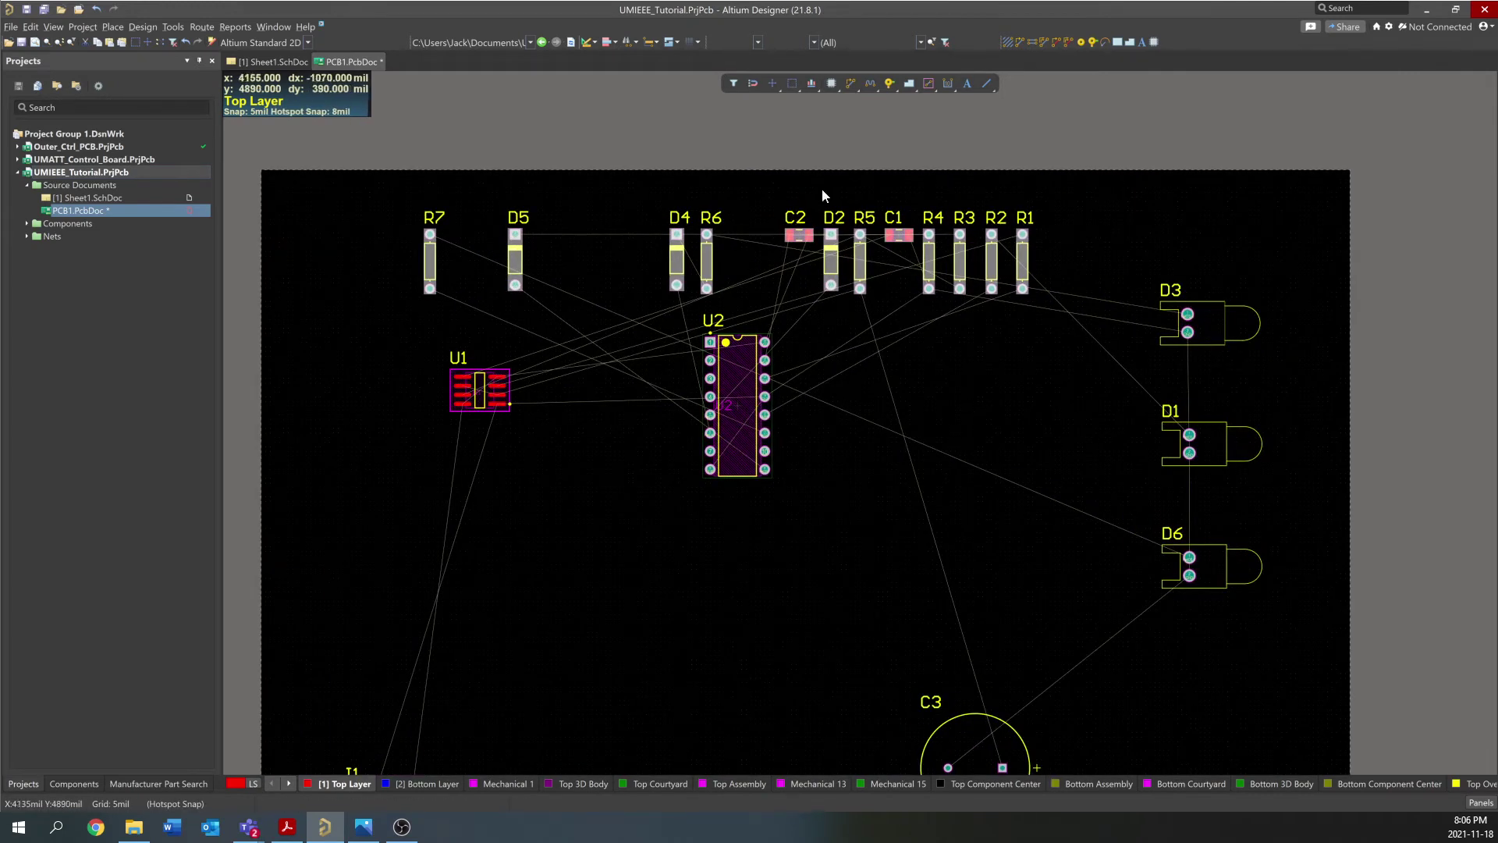
click(896, 413)
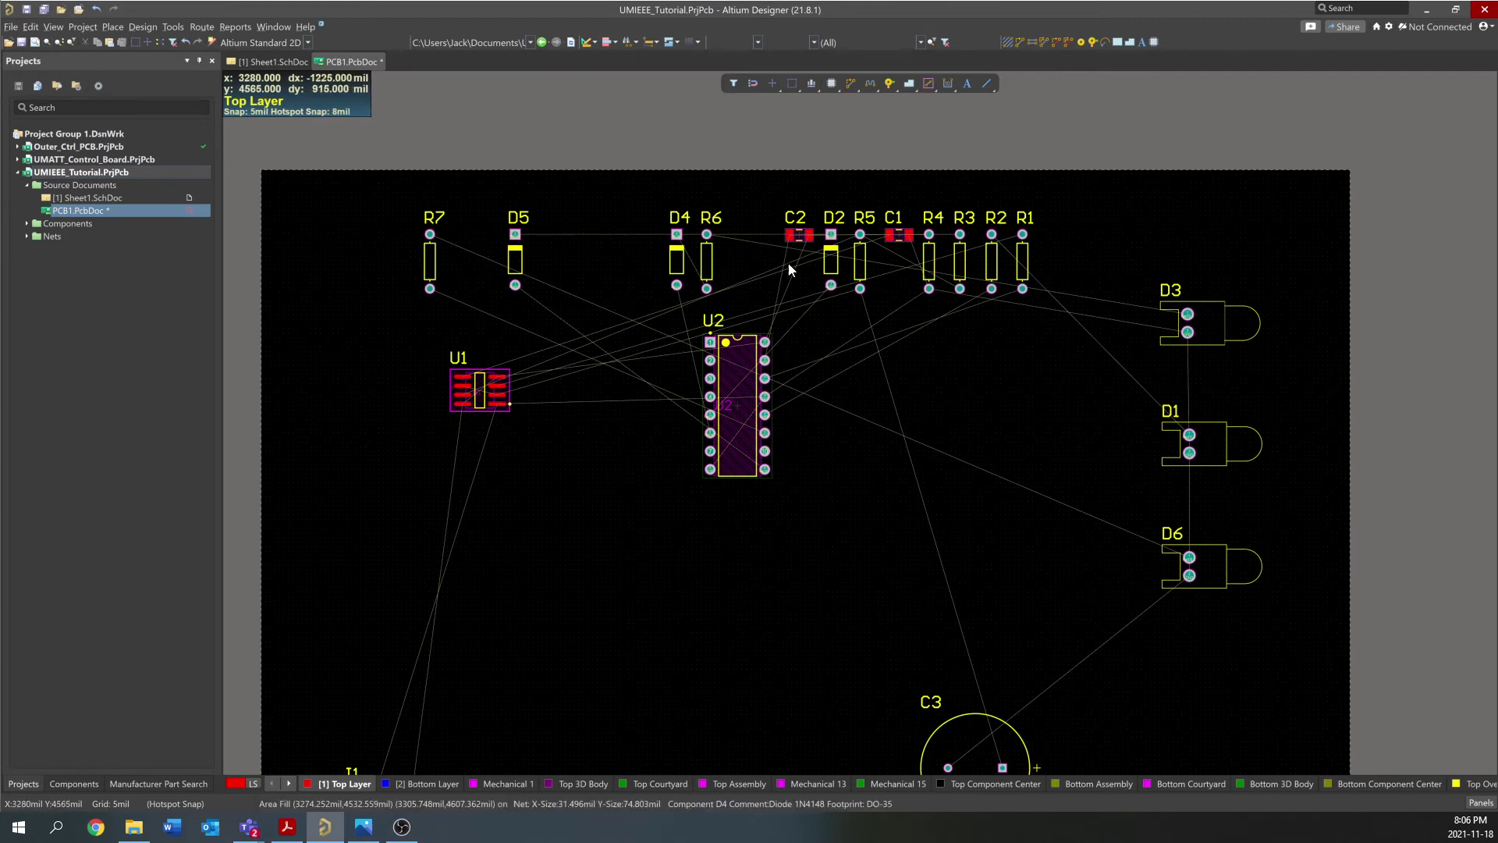
Nudge U1 slightly up and towards U2, keeping its orientation
ctrl+scroll(409, 304, up, 2)
ctrl+scroll(483, 437, up, 4)
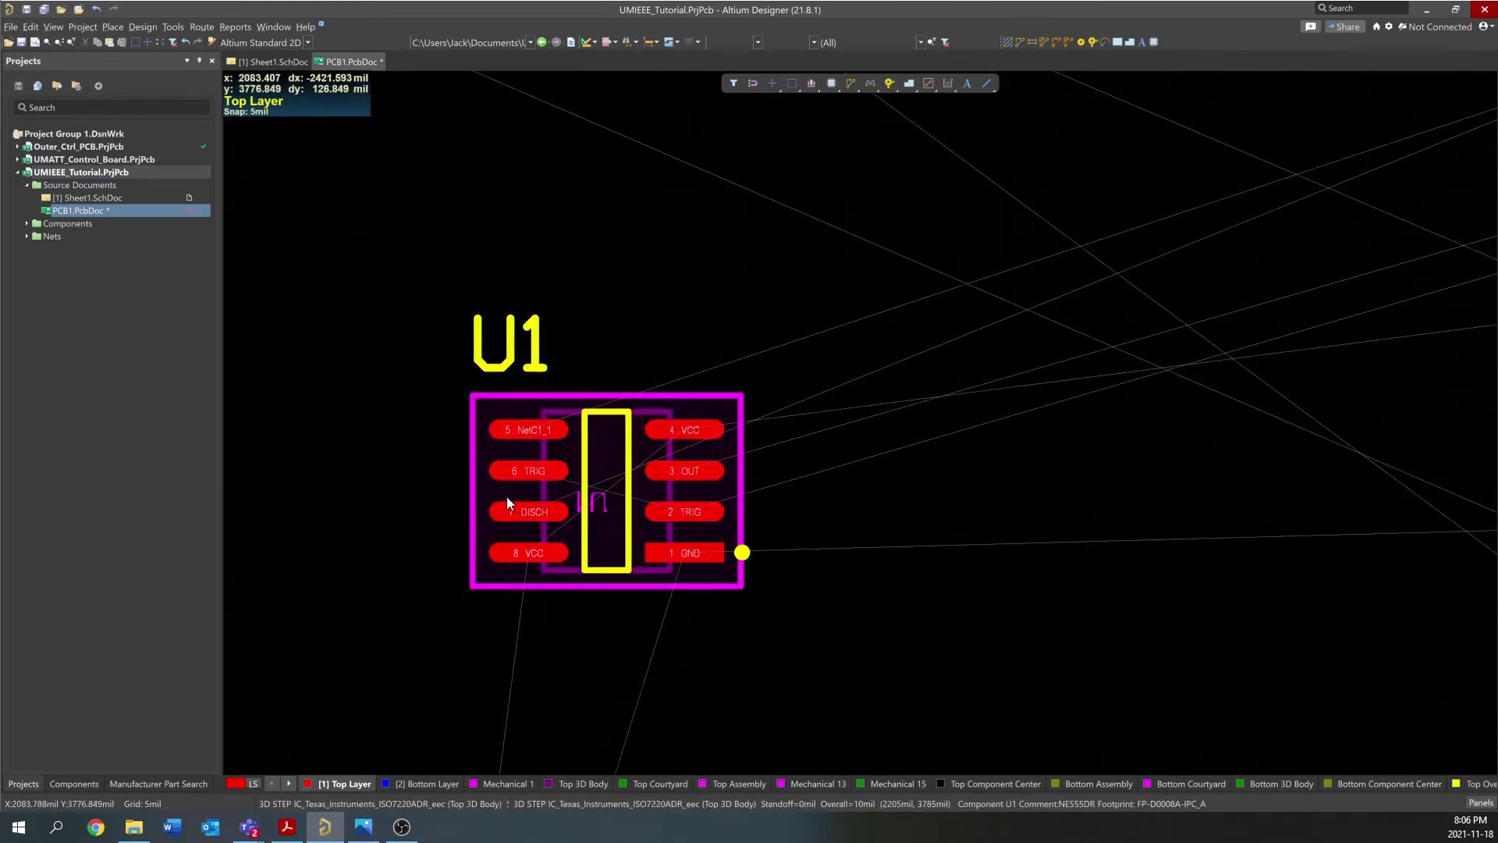
ctrl+scroll(807, 443, down, 2)
ctrl+scroll(686, 472, up, 2)
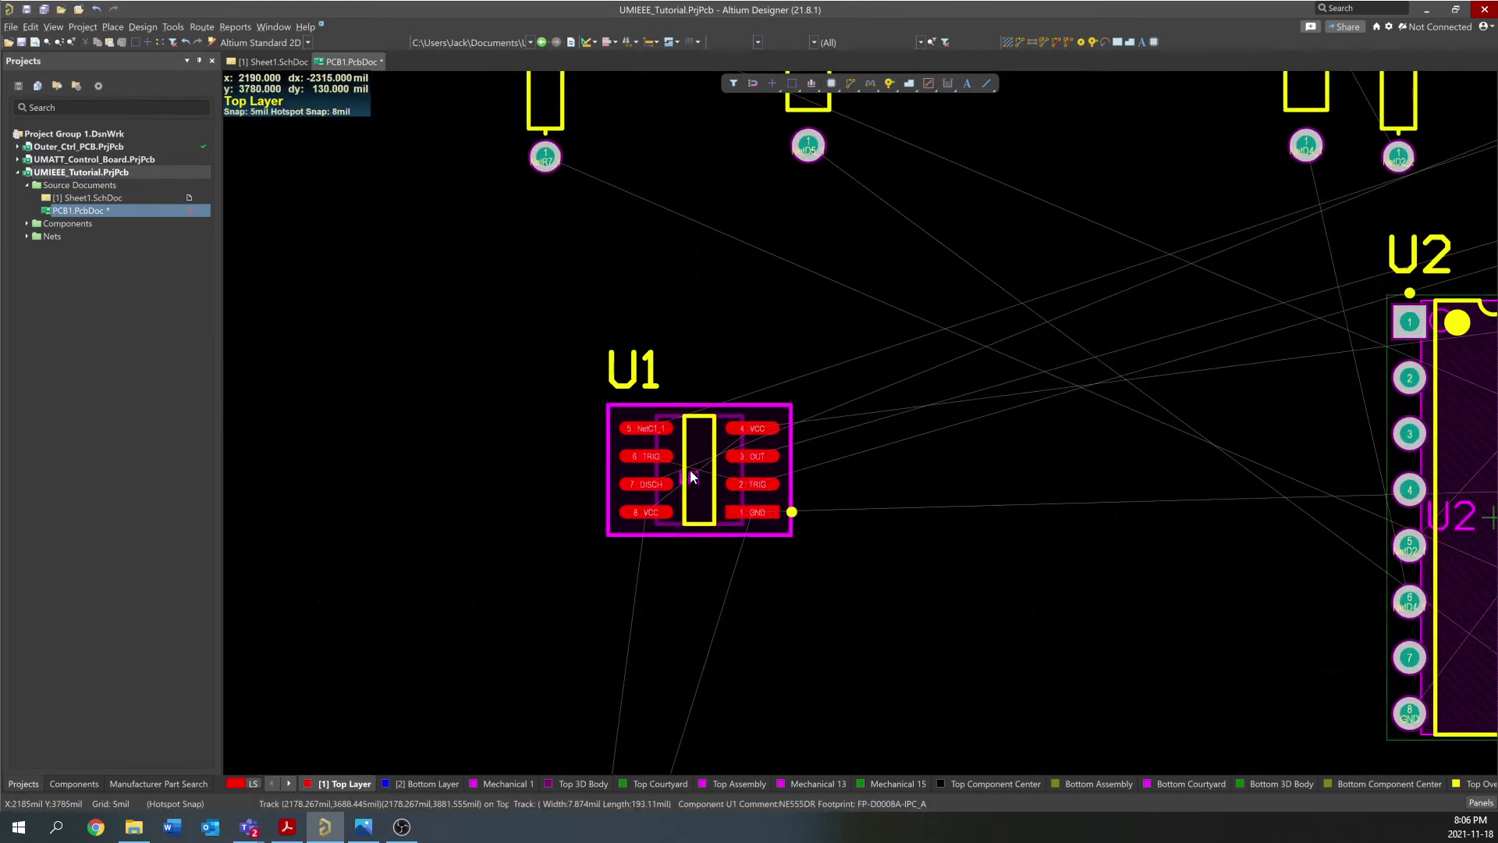
mouse_move(689, 478)
mouse_down()
mouse_move(666, 472)
mouse_move(681, 464)
mouse_up()
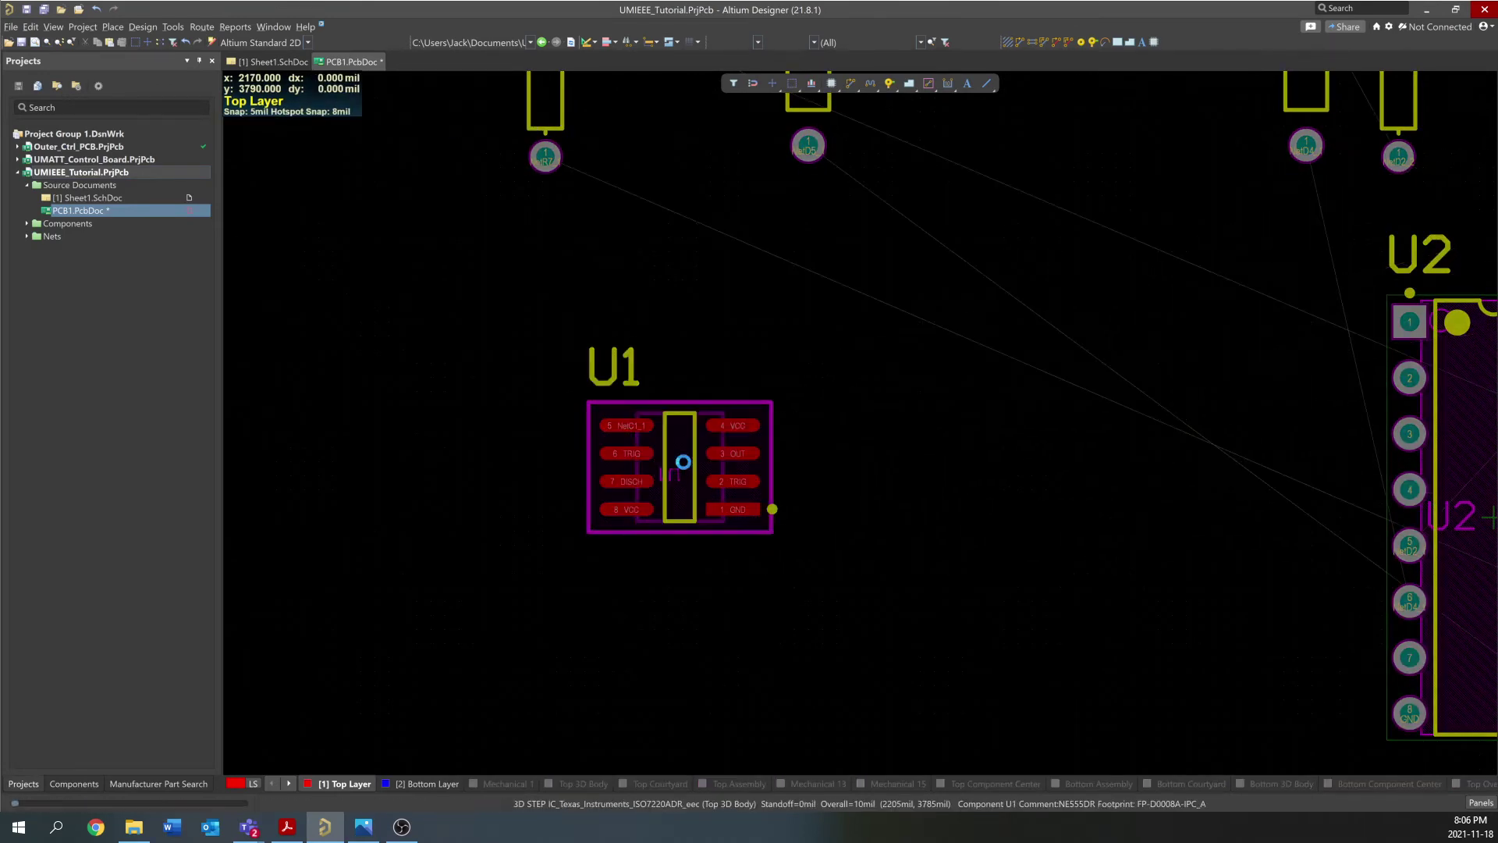
scroll(690, 468, up, 1)
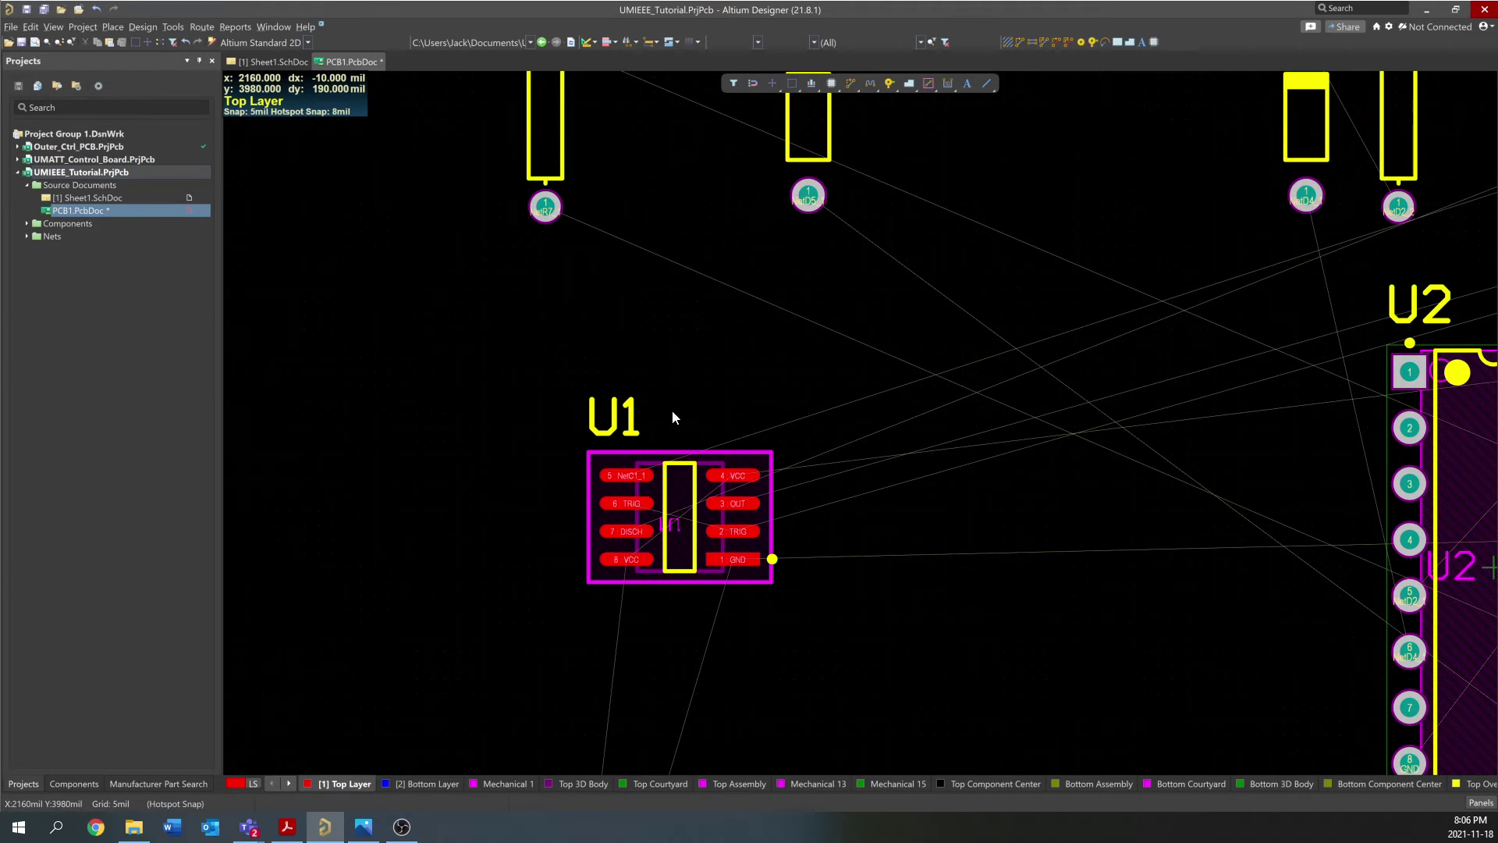
drag(682, 515, 703, 503)
ctrl+scroll(751, 404, down, 3)
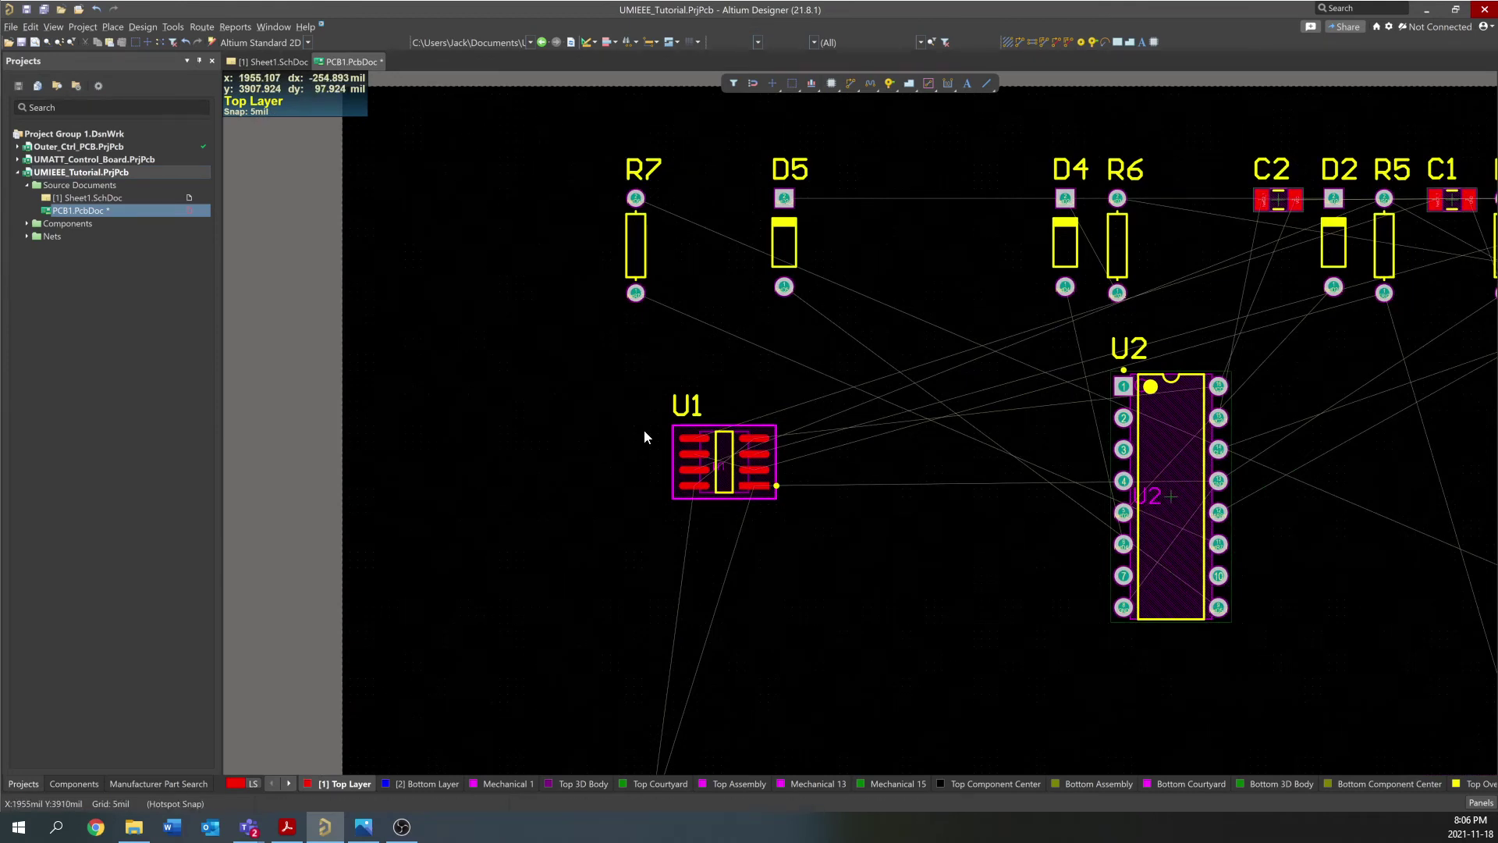
ctrl+scroll(734, 465, up, 2)
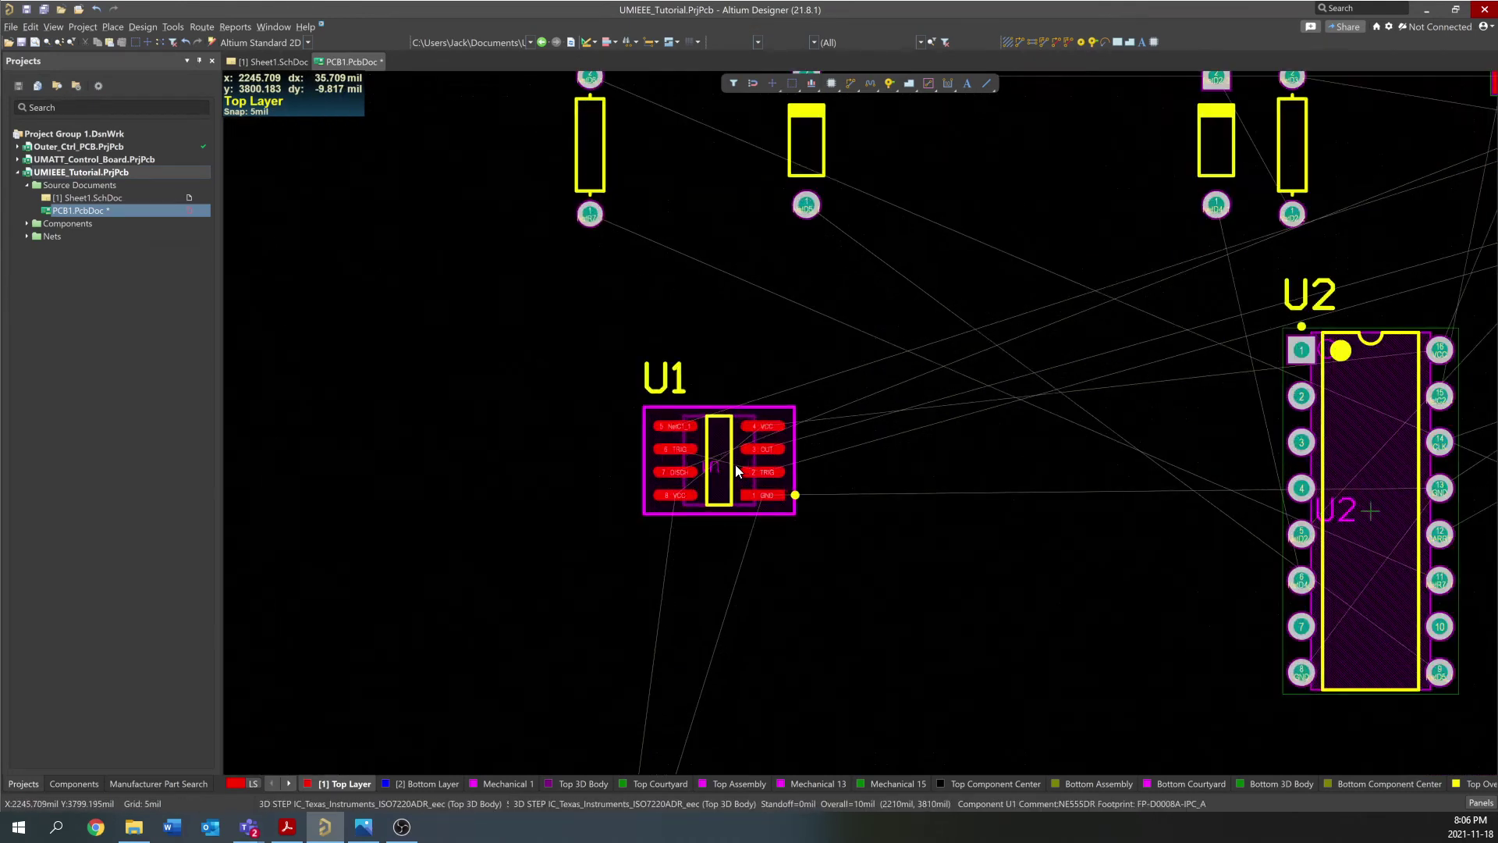
ctrl+scroll(752, 382, down, 2)
Examine U1's connections to R3, R5, C1 and C3 in the Sheet1 schematic and compare them with U1's pads on the PCB
click(259, 61)
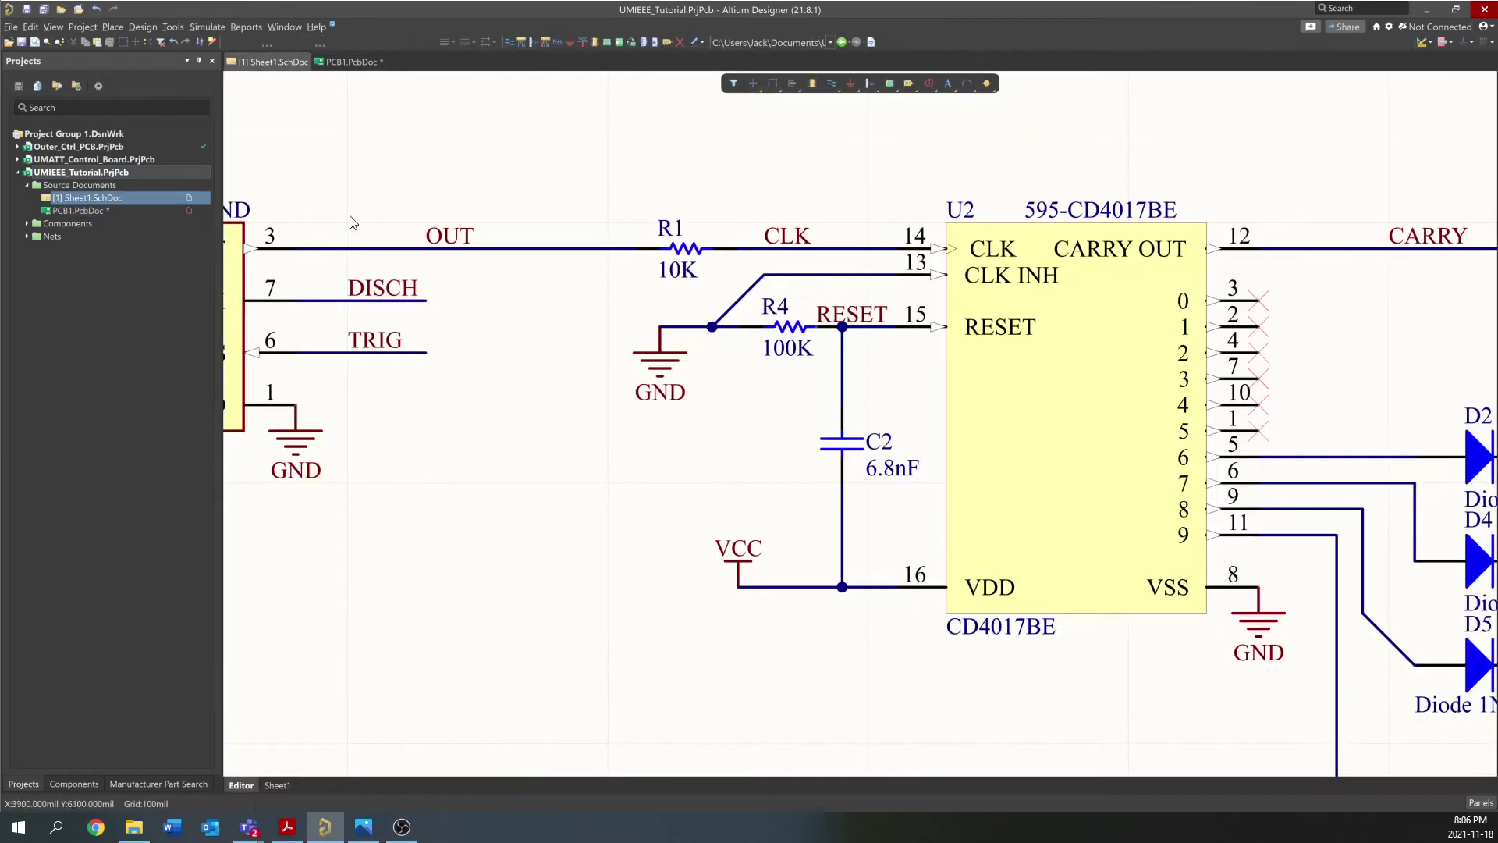
key(ctrl+Page_Down)
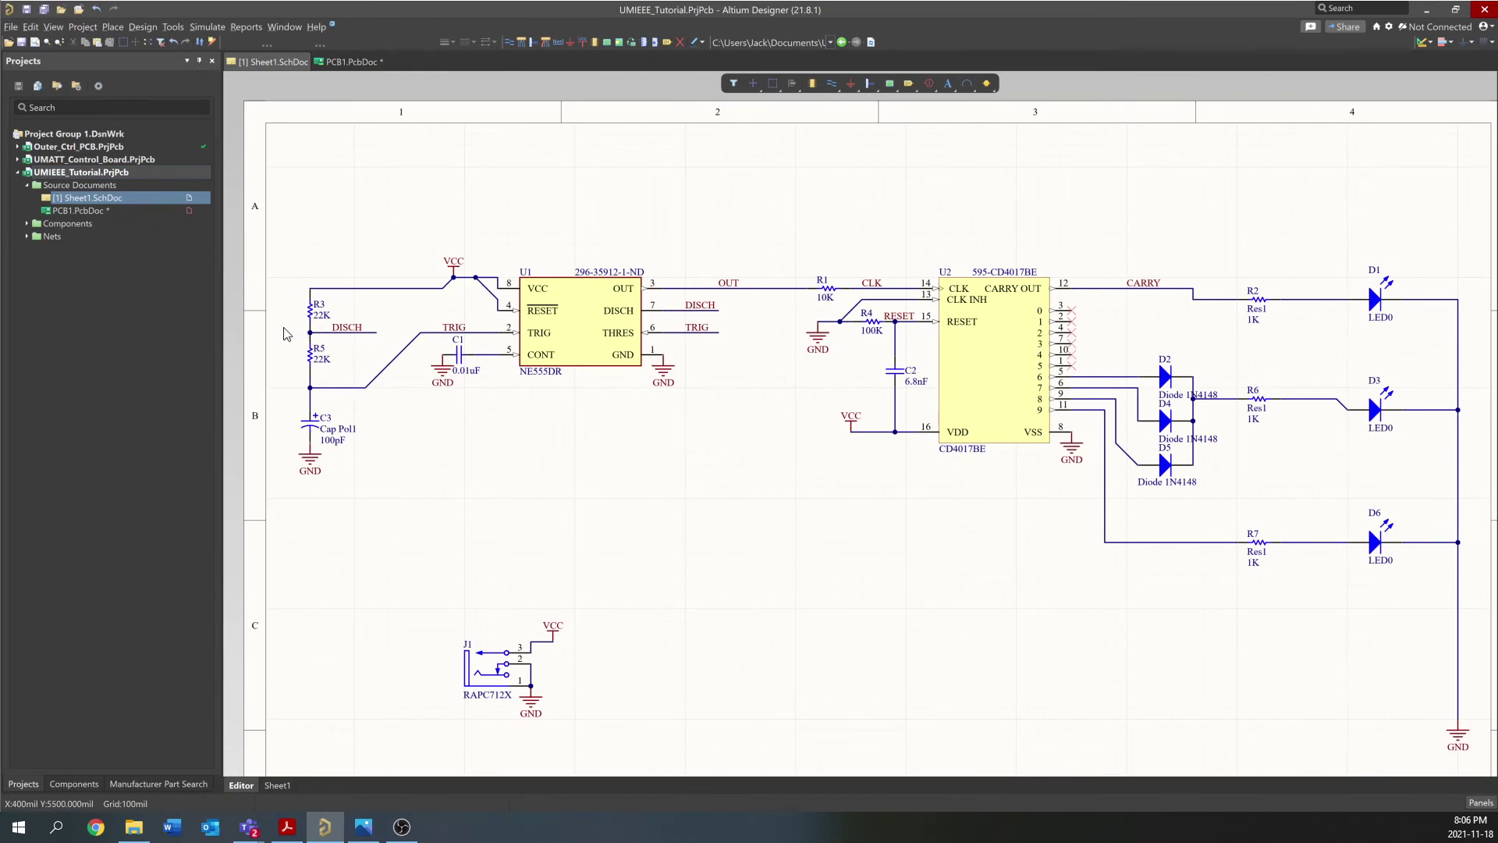
ctrl+scroll(285, 334, up, 1)
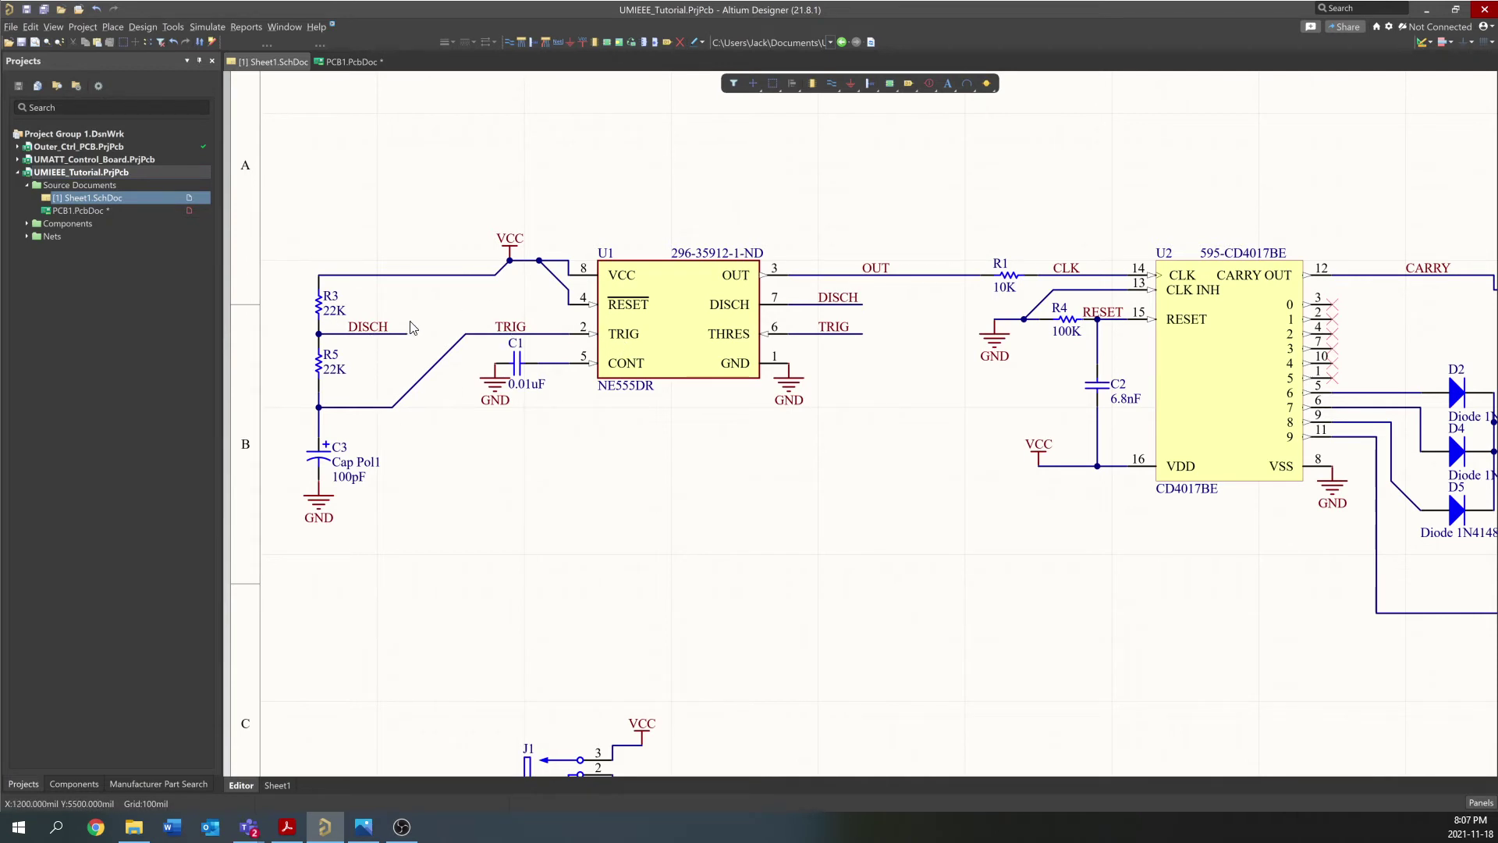
click(350, 64)
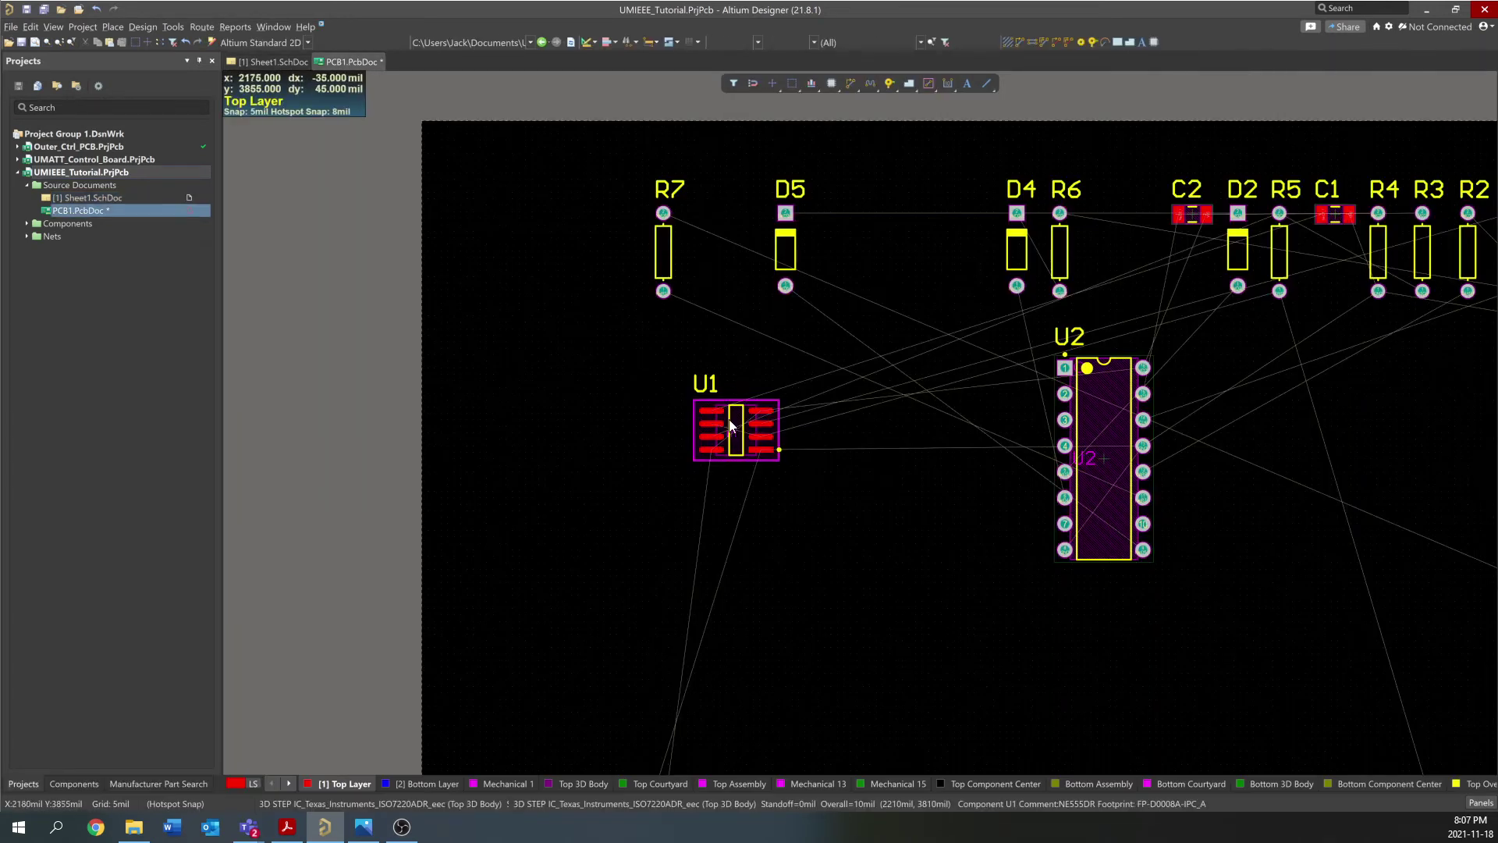
ctrl+scroll(730, 421, up, 4)
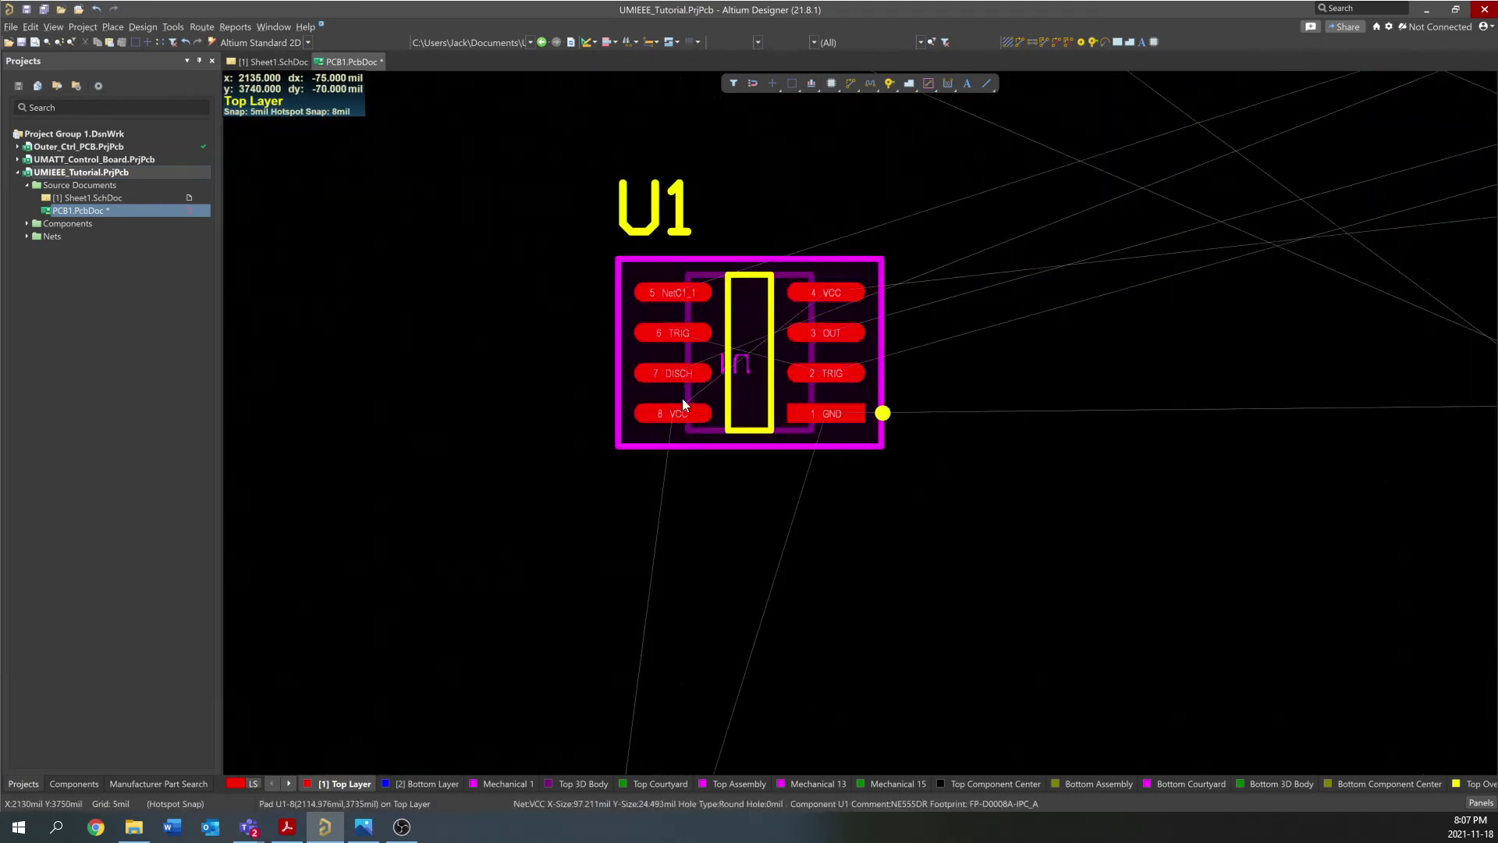
ctrl+scroll(717, 418, down, 4)
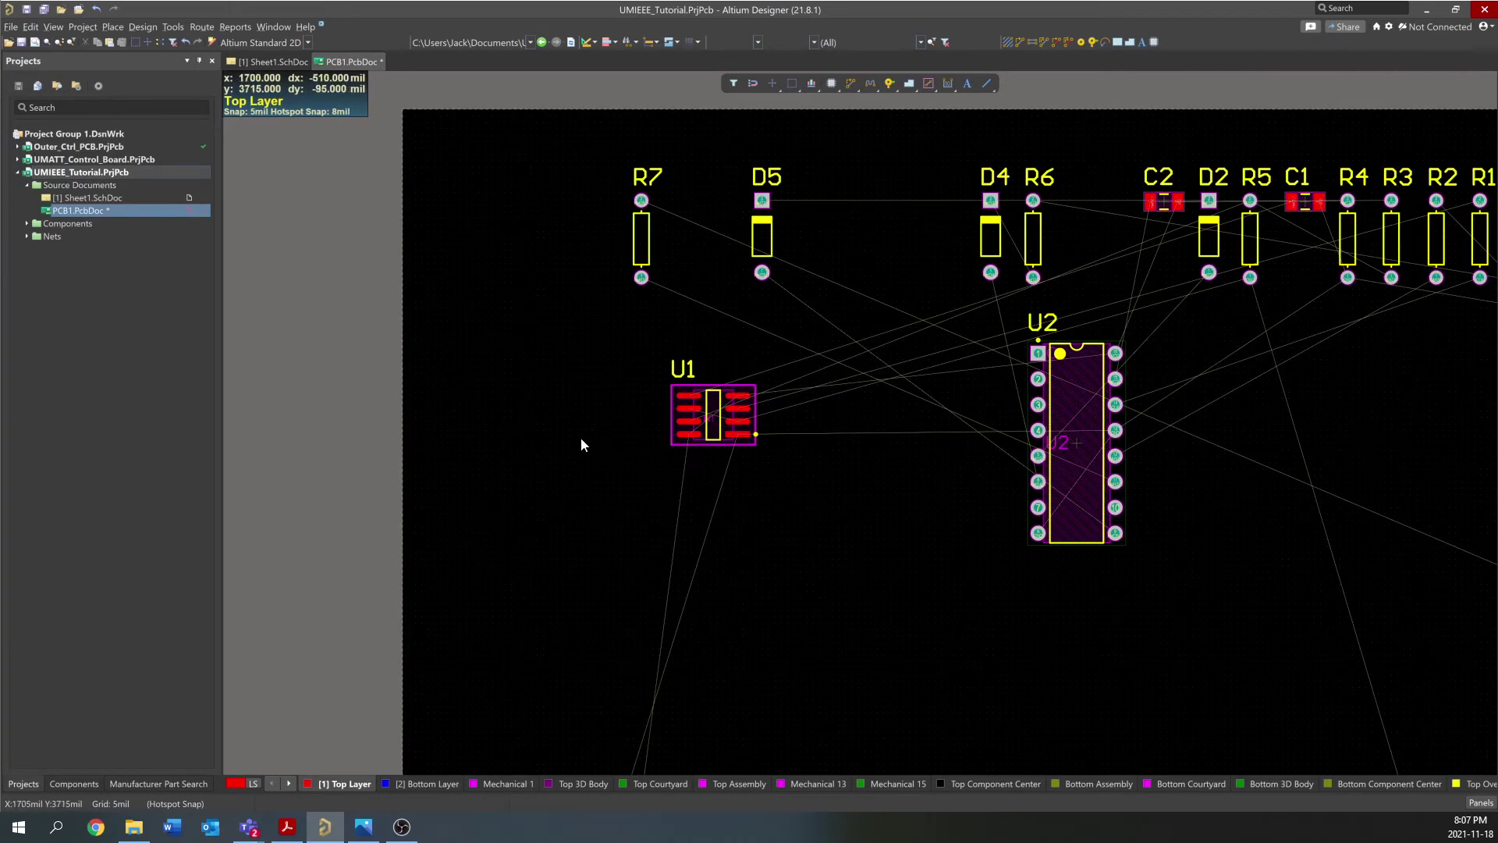
ctrl+scroll(584, 437, down, 2)
ctrl+scroll(607, 390, up, 4)
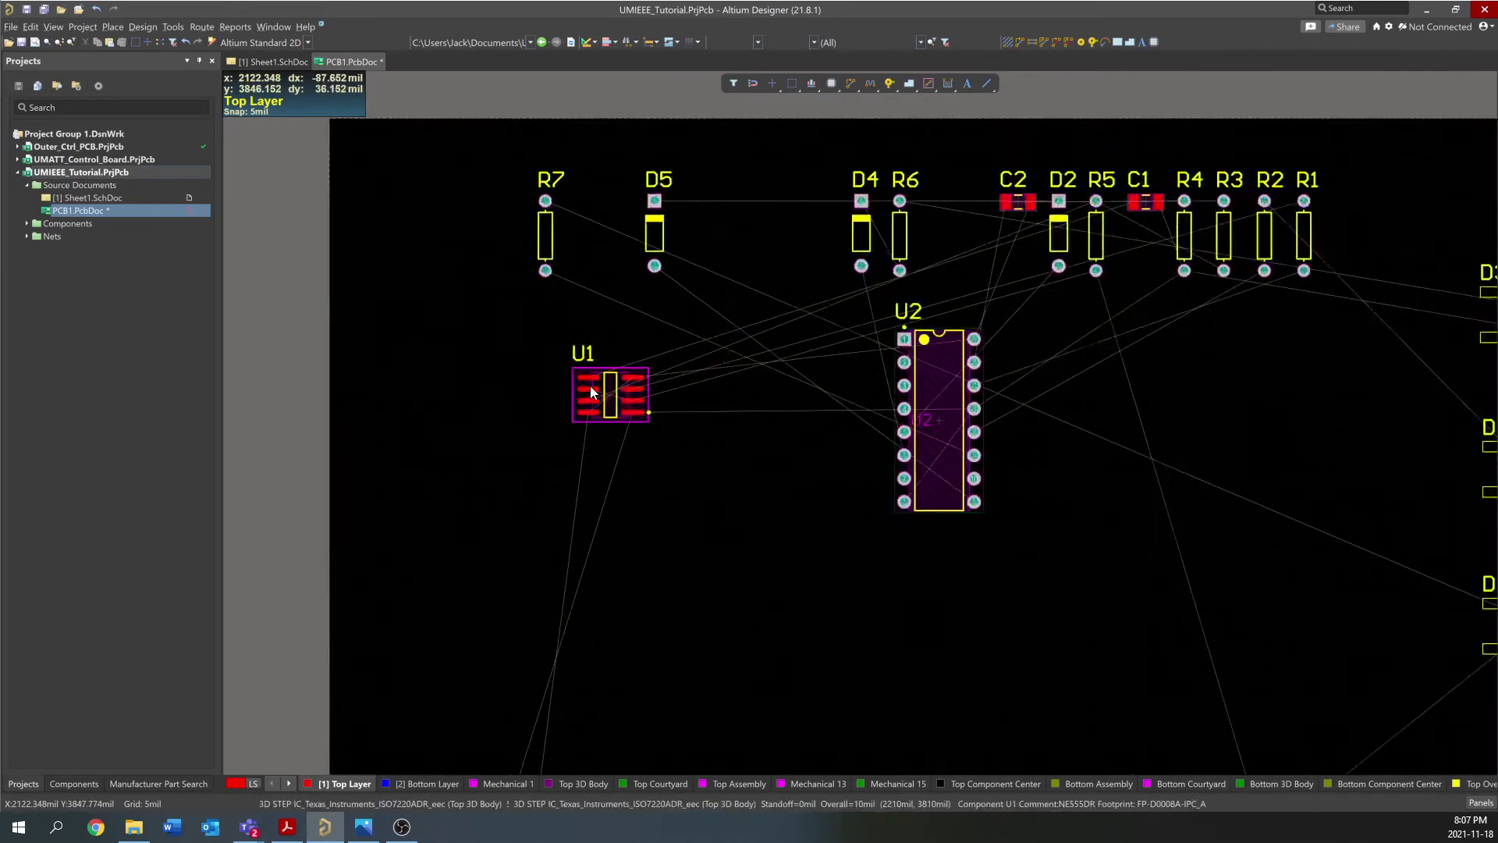
ctrl+scroll(793, 400, down, 3)
ctrl+scroll(789, 391, up, 1)
ctrl+scroll(737, 396, up, 1)
ctrl+scroll(679, 418, down, 1)
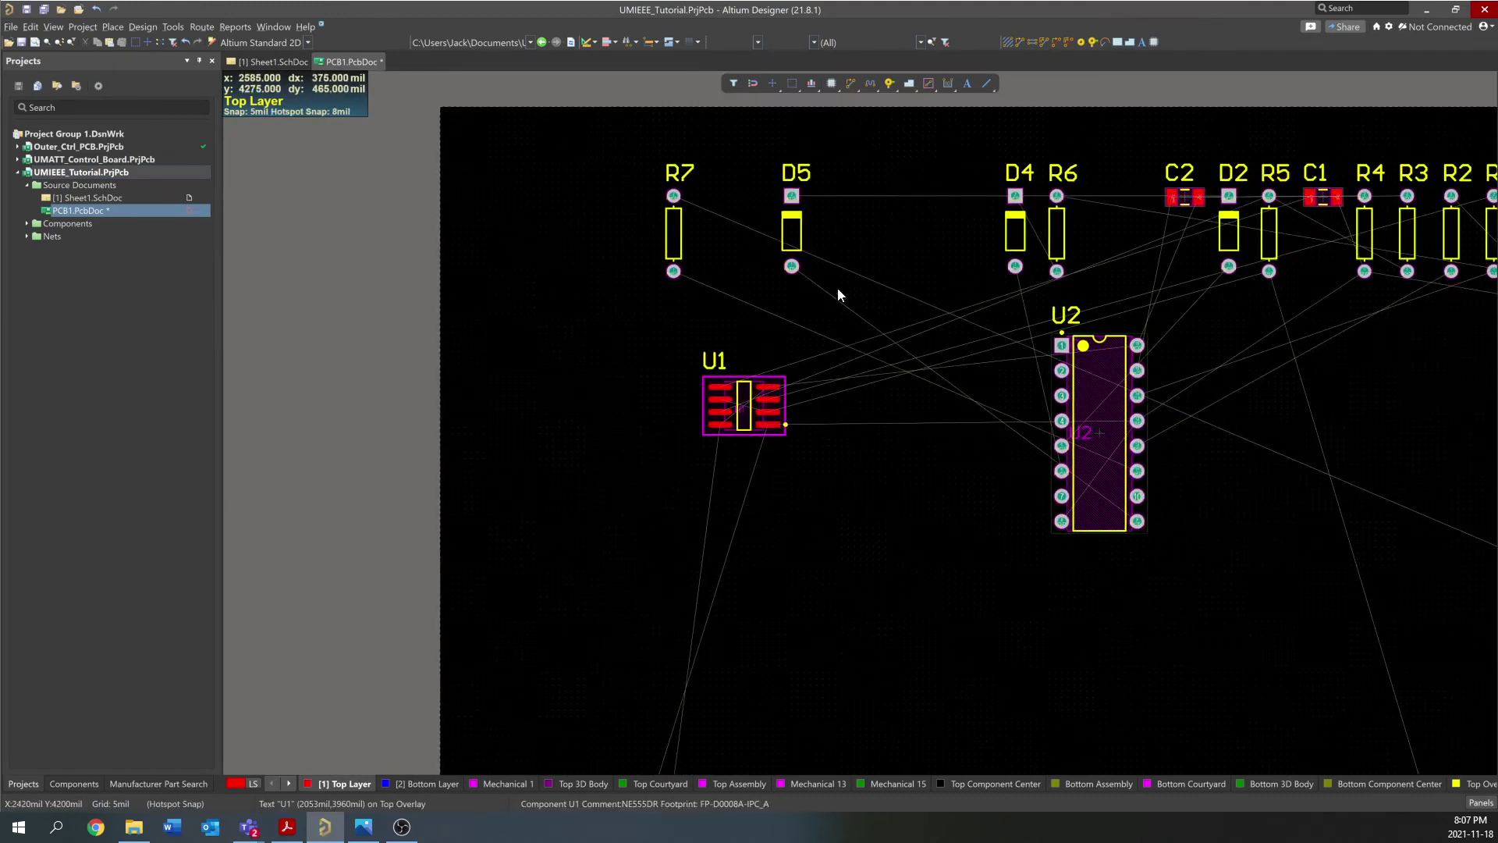
Place R3 and R5 upright one below another beside U1, near the board's left edge, and put C3, rotated, above them
drag(1408, 242, 581, 511)
key(space)
key(space)
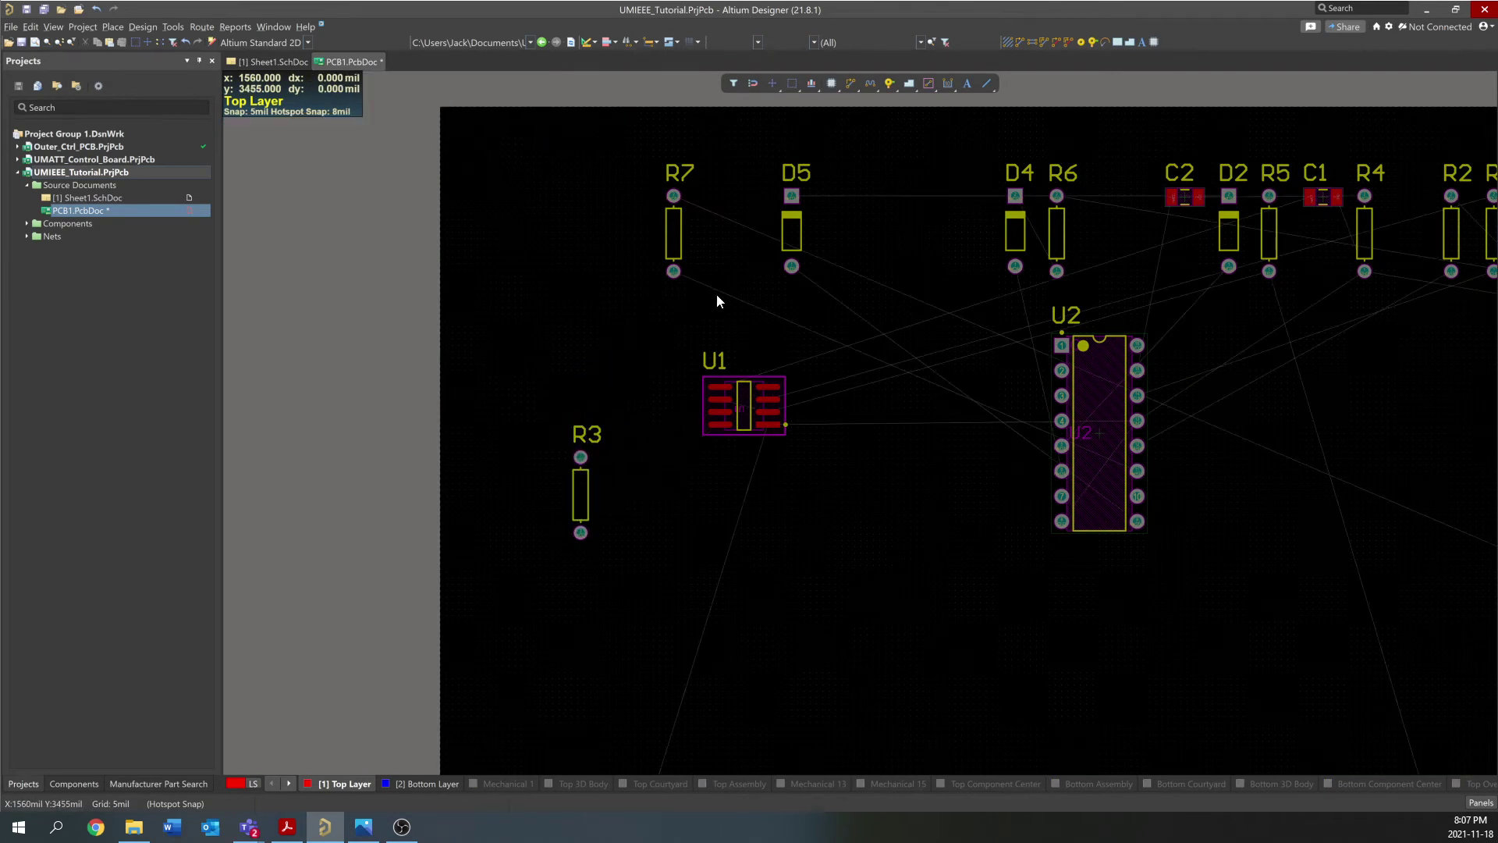
drag(1272, 234, 582, 379)
ctrl+scroll(658, 311, down, 3)
drag(1025, 591, 628, 263)
key(space)
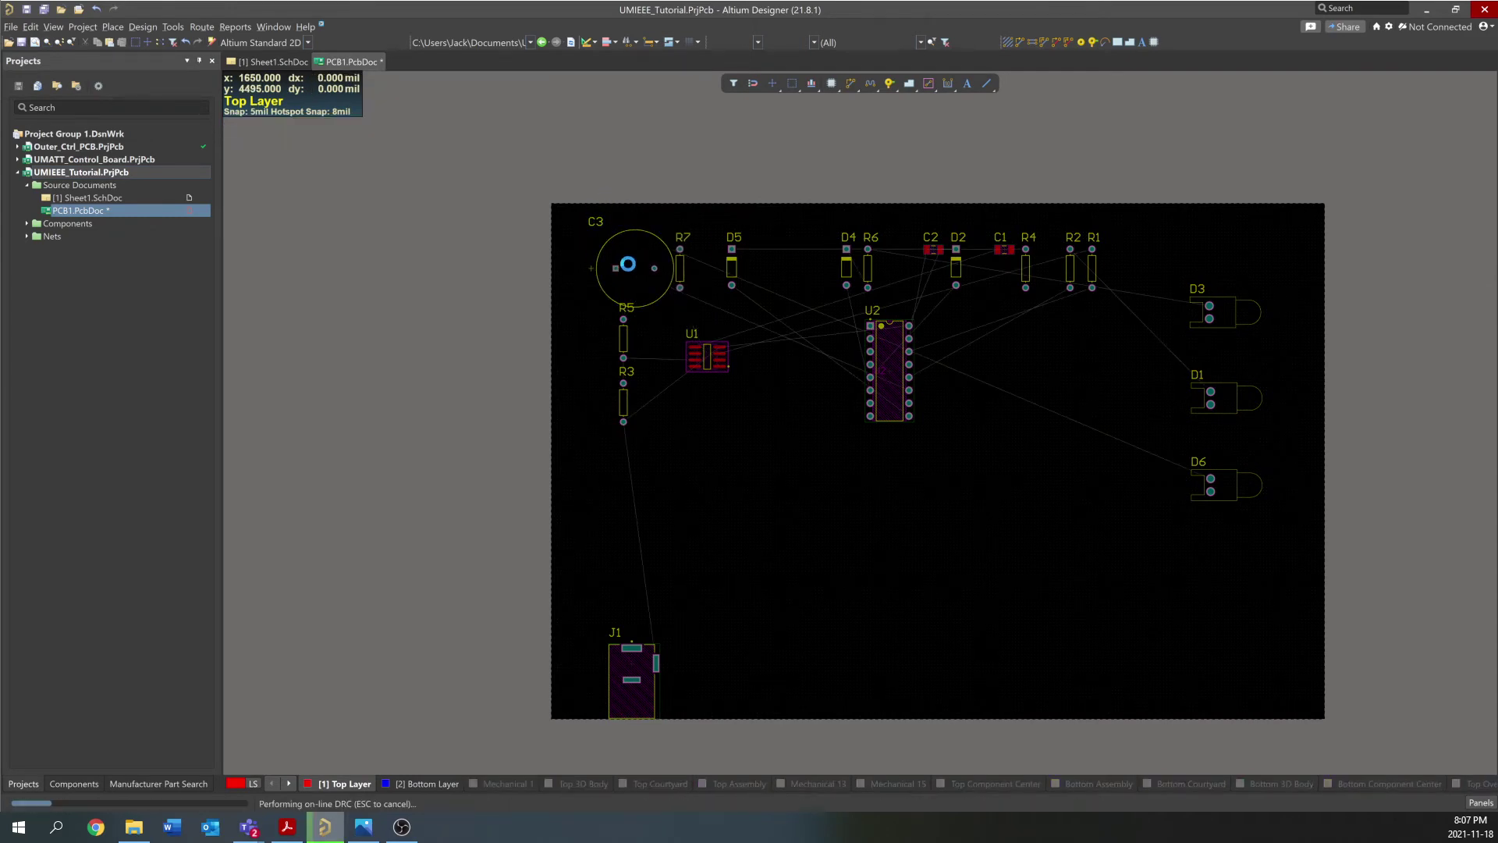
Shift R7 and D5 to the right to clear space for C3, and move C3 further towards the board's upper-left corner
ctrl+scroll(630, 274, up, 5)
drag(815, 262, 878, 252)
drag(983, 248, 1046, 257)
drag(854, 248, 939, 256)
drag(705, 252, 634, 233)
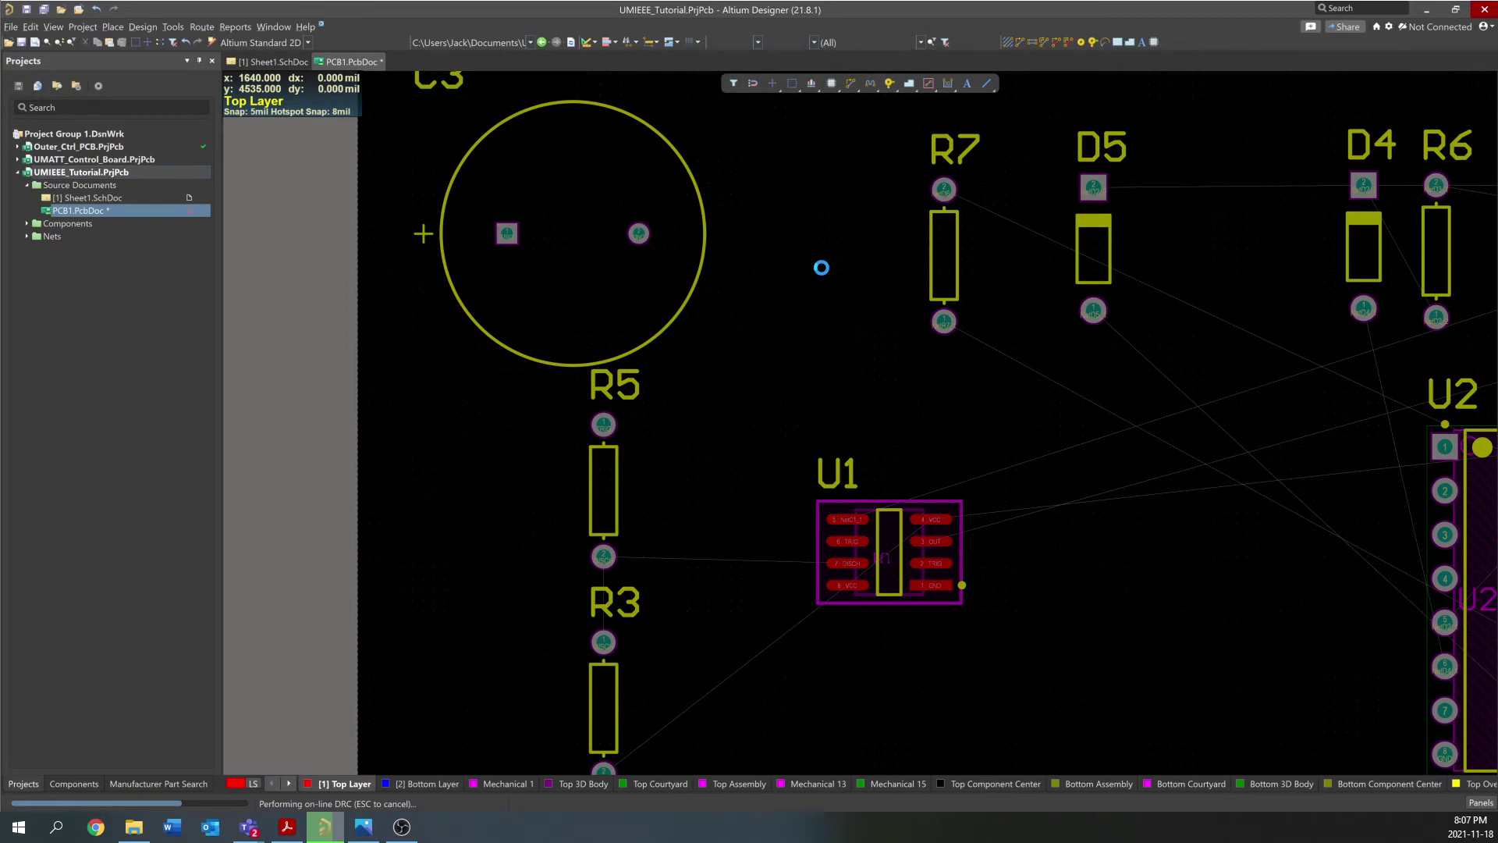
Line up R5 and R3 in one vertical column nearer the board's left edge, and shift C3 slightly to the right above them
ctrl+scroll(821, 268, down, 2)
drag(699, 373, 628, 430)
drag(686, 546, 626, 576)
drag(678, 325, 732, 322)
drag(626, 549, 629, 546)
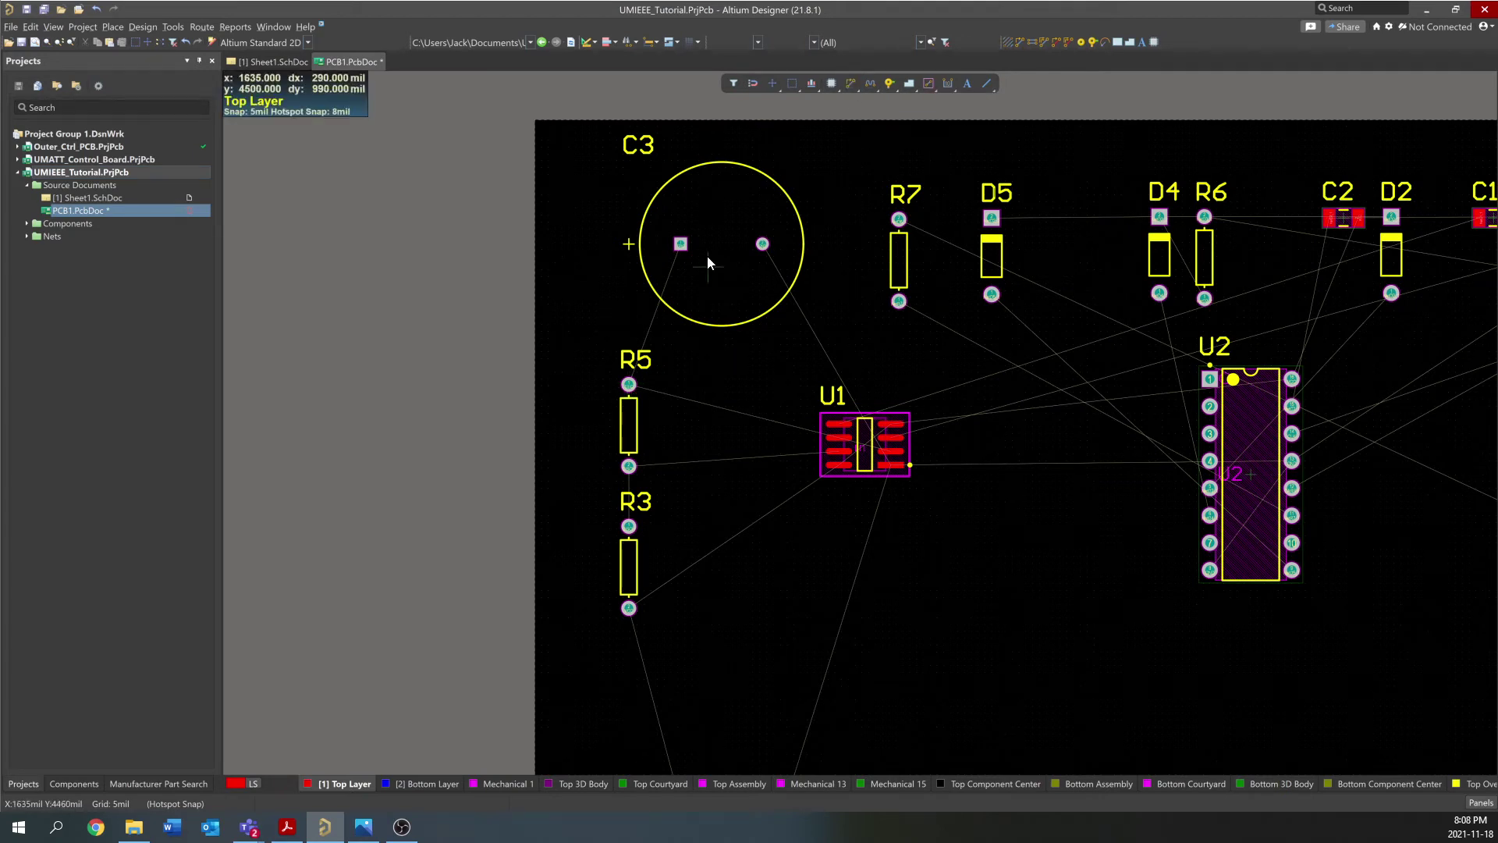
Route a 10 mil Top Layer track from C3's positive TRIG pad to R5's pad 1
click(680, 245)
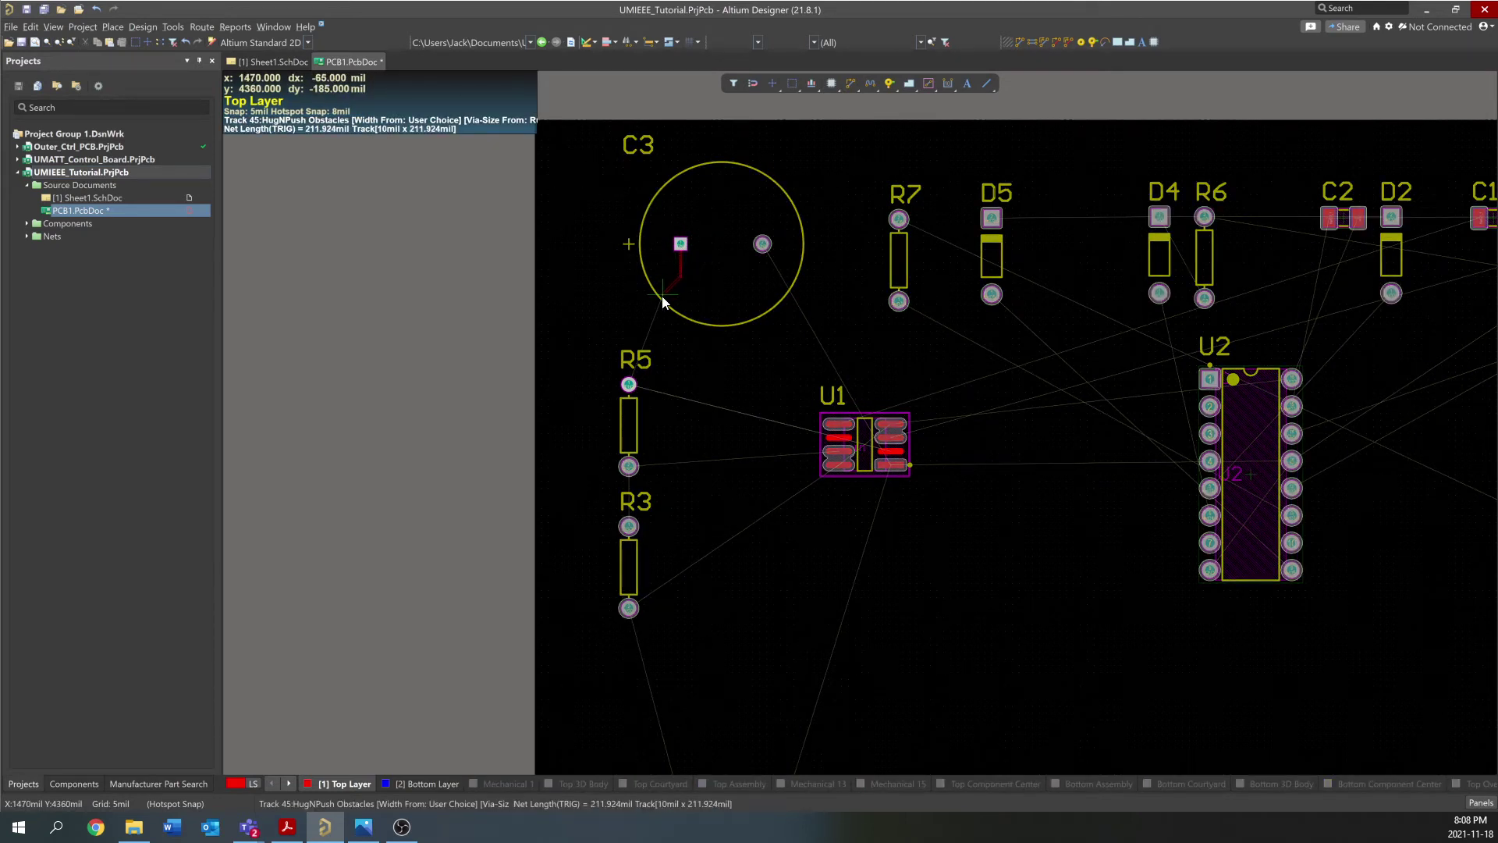
key(shift+w)
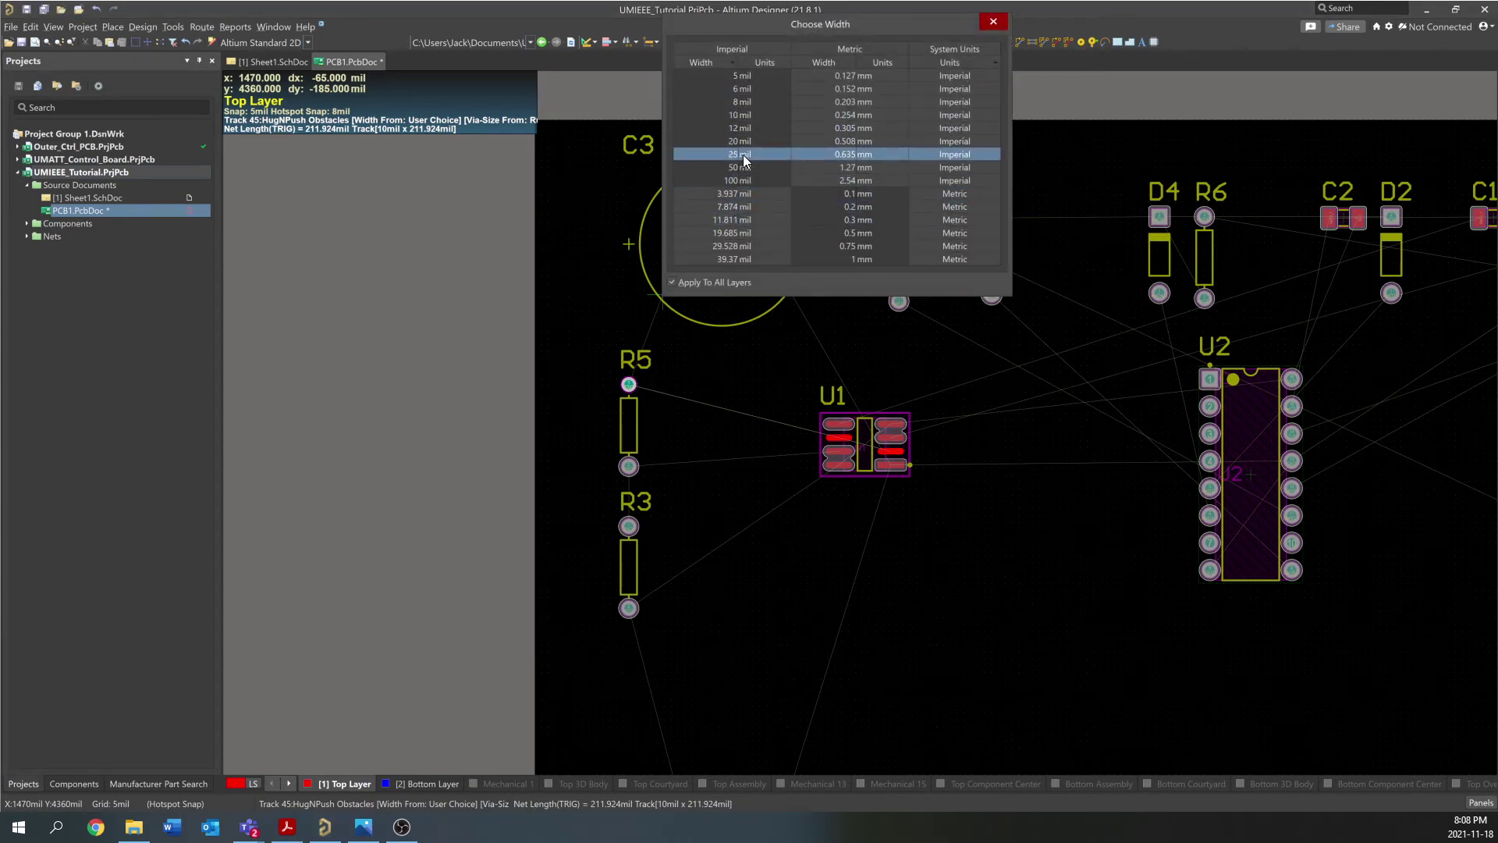
key(Return)
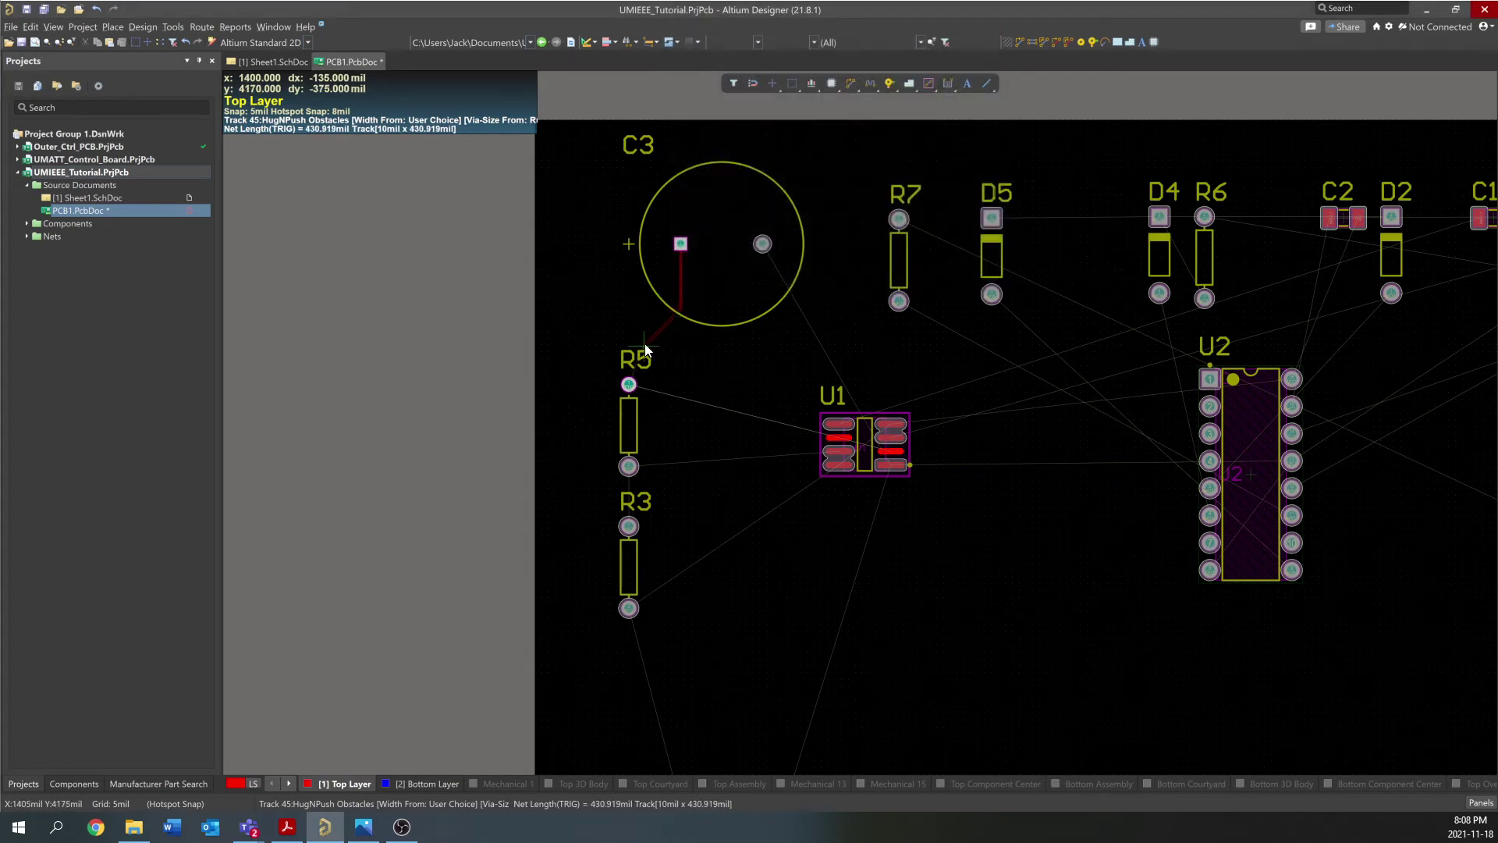
ctrl+scroll(644, 346, up, 2)
ctrl+scroll(646, 343, up, 2)
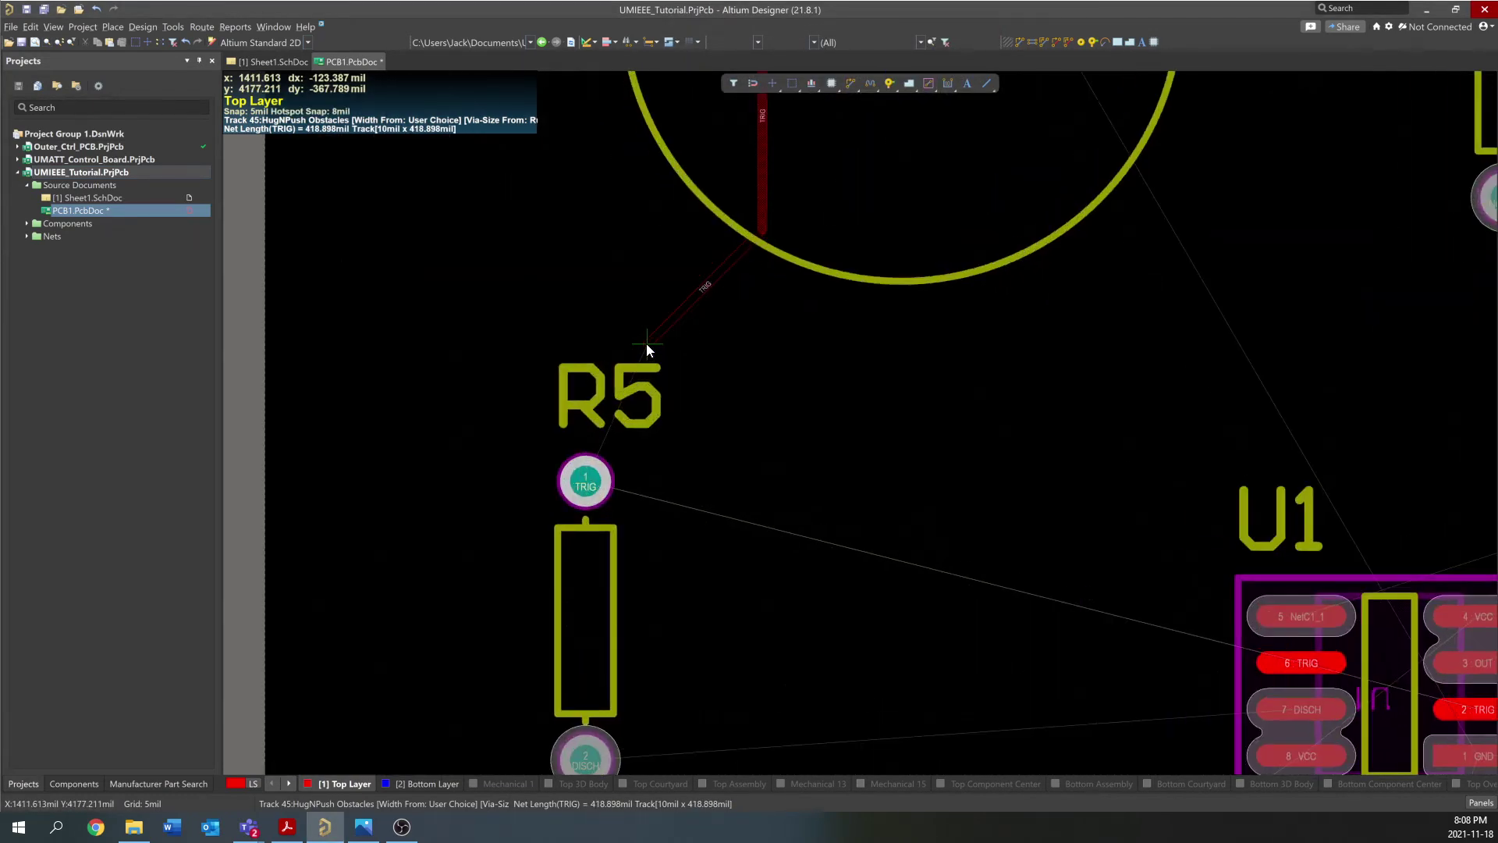
click(594, 483)
ctrl+scroll(567, 273, down, 1)
ctrl+scroll(567, 273, down, 2)
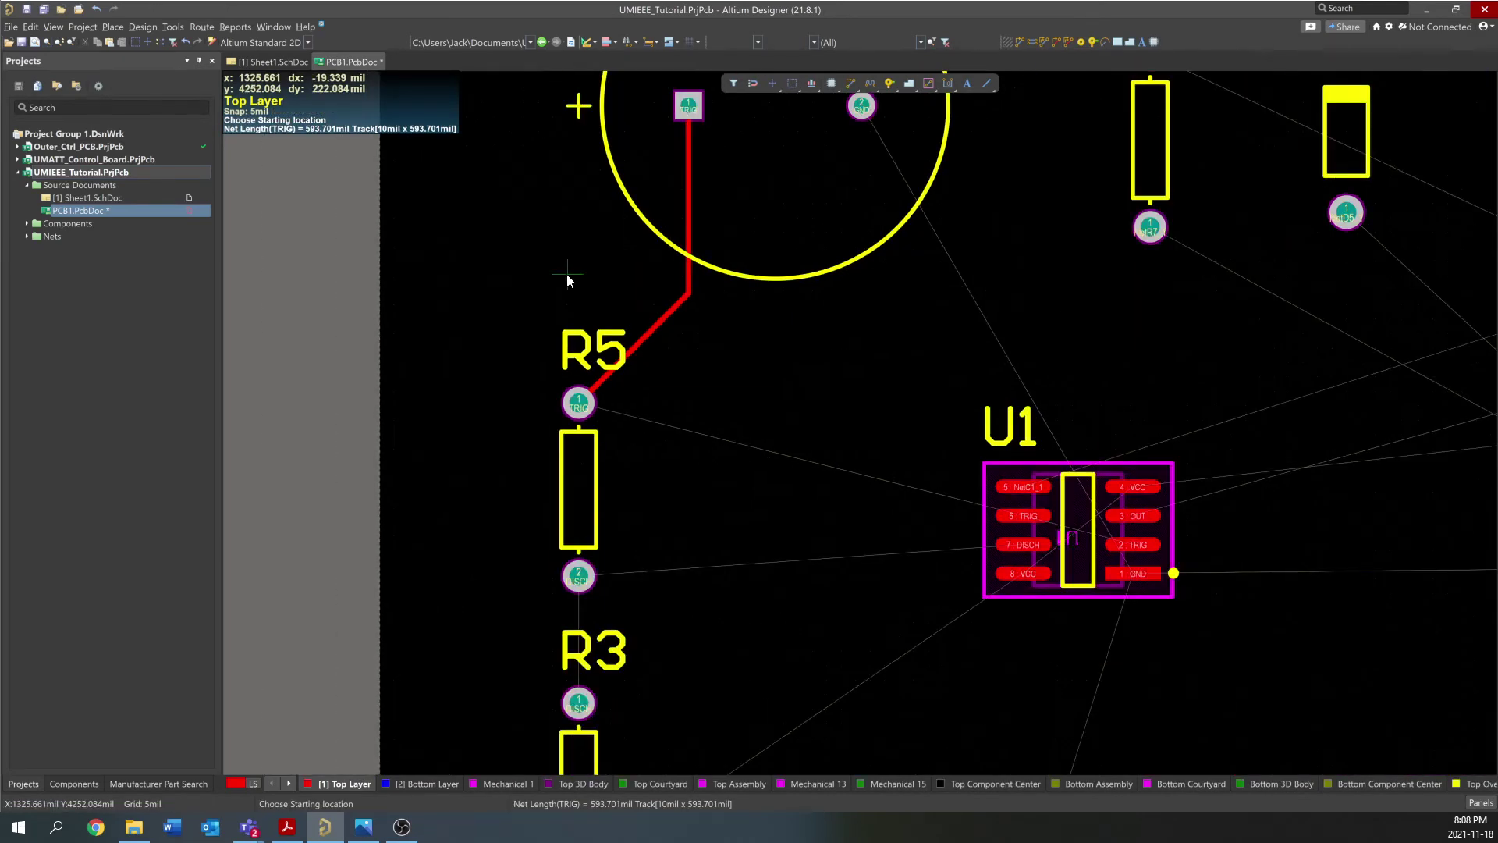
Route a straight 10 mil Top Layer track from R5's pad 2 to R3's pad 1, and end routing
ctrl+scroll(578, 502, up, 1)
click(578, 503)
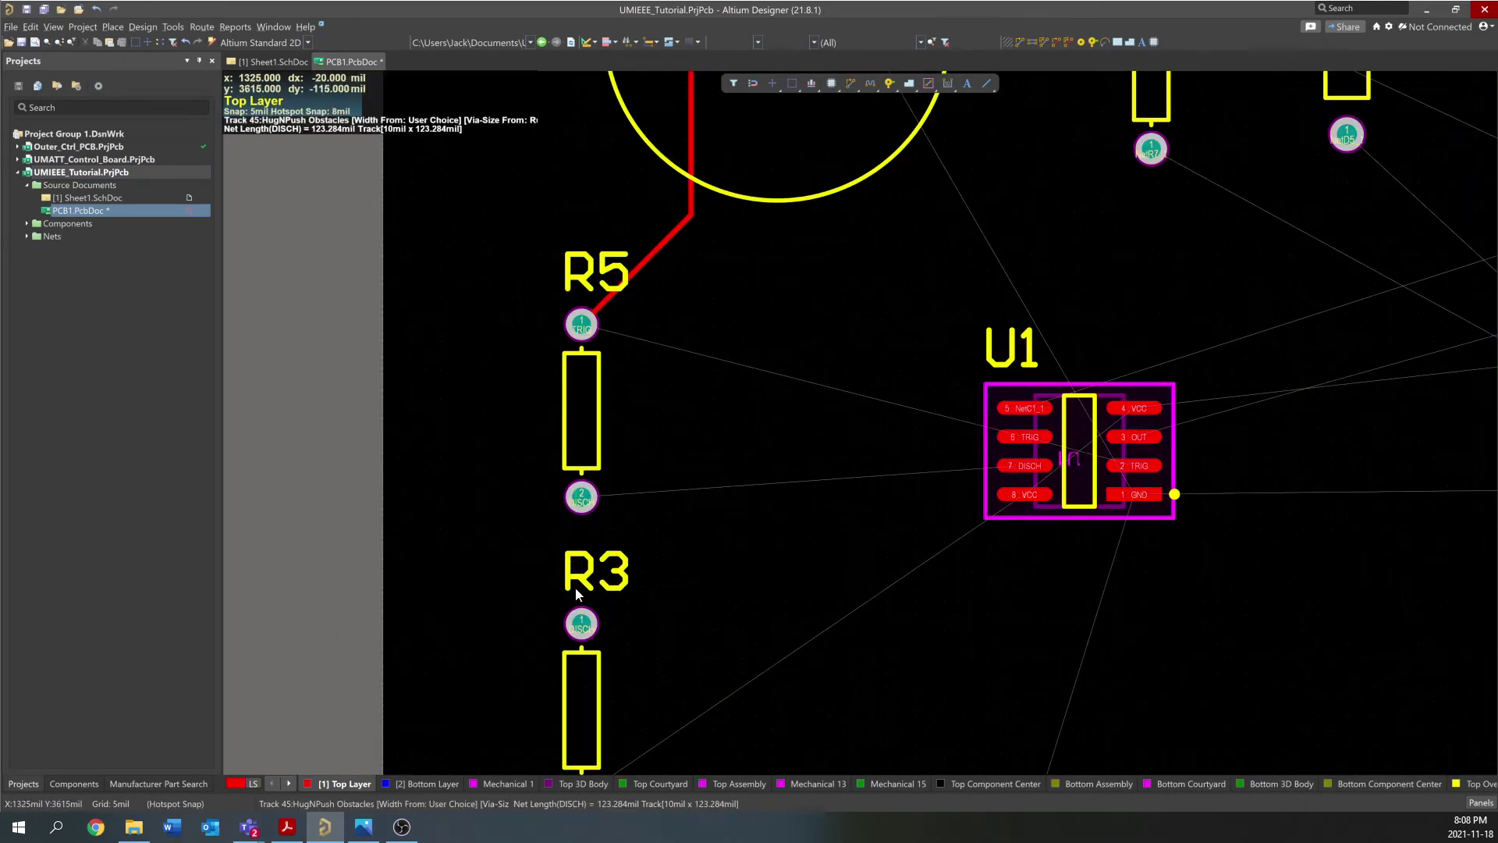
click(581, 626)
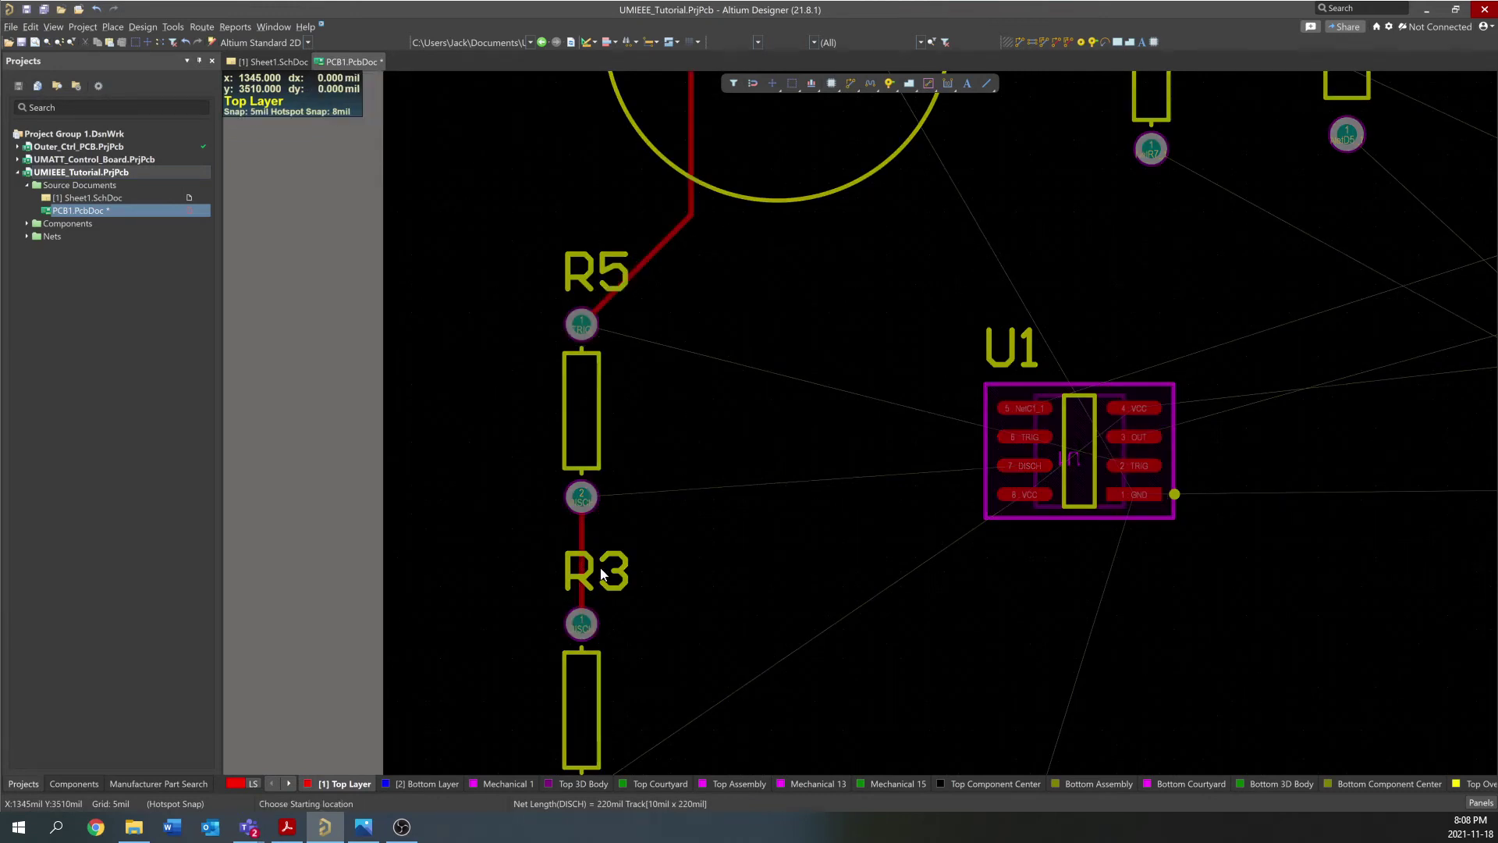
scroll(601, 531, up, 2)
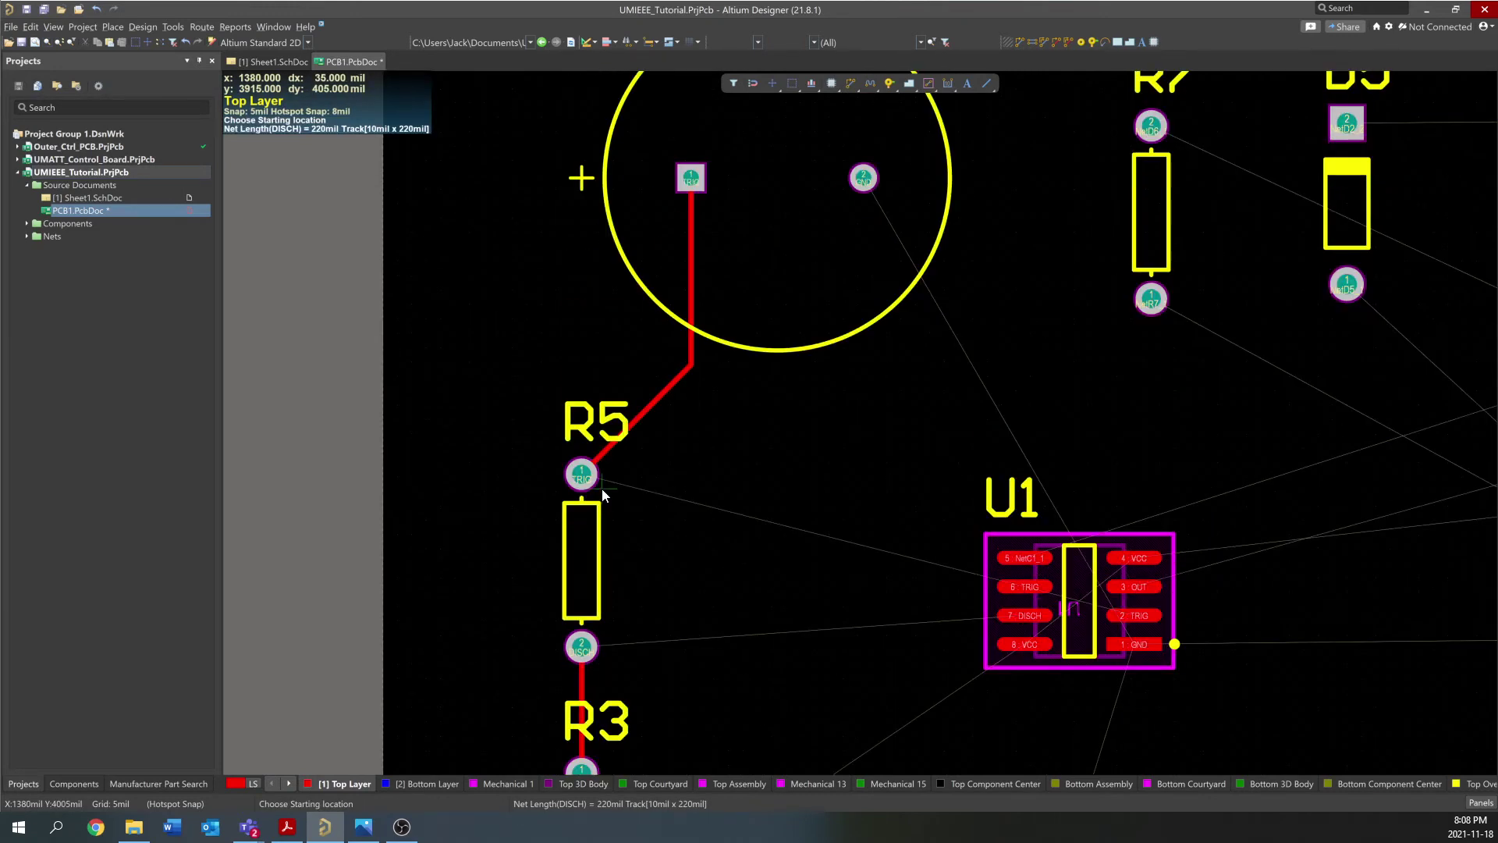
scroll(624, 476, up, 1)
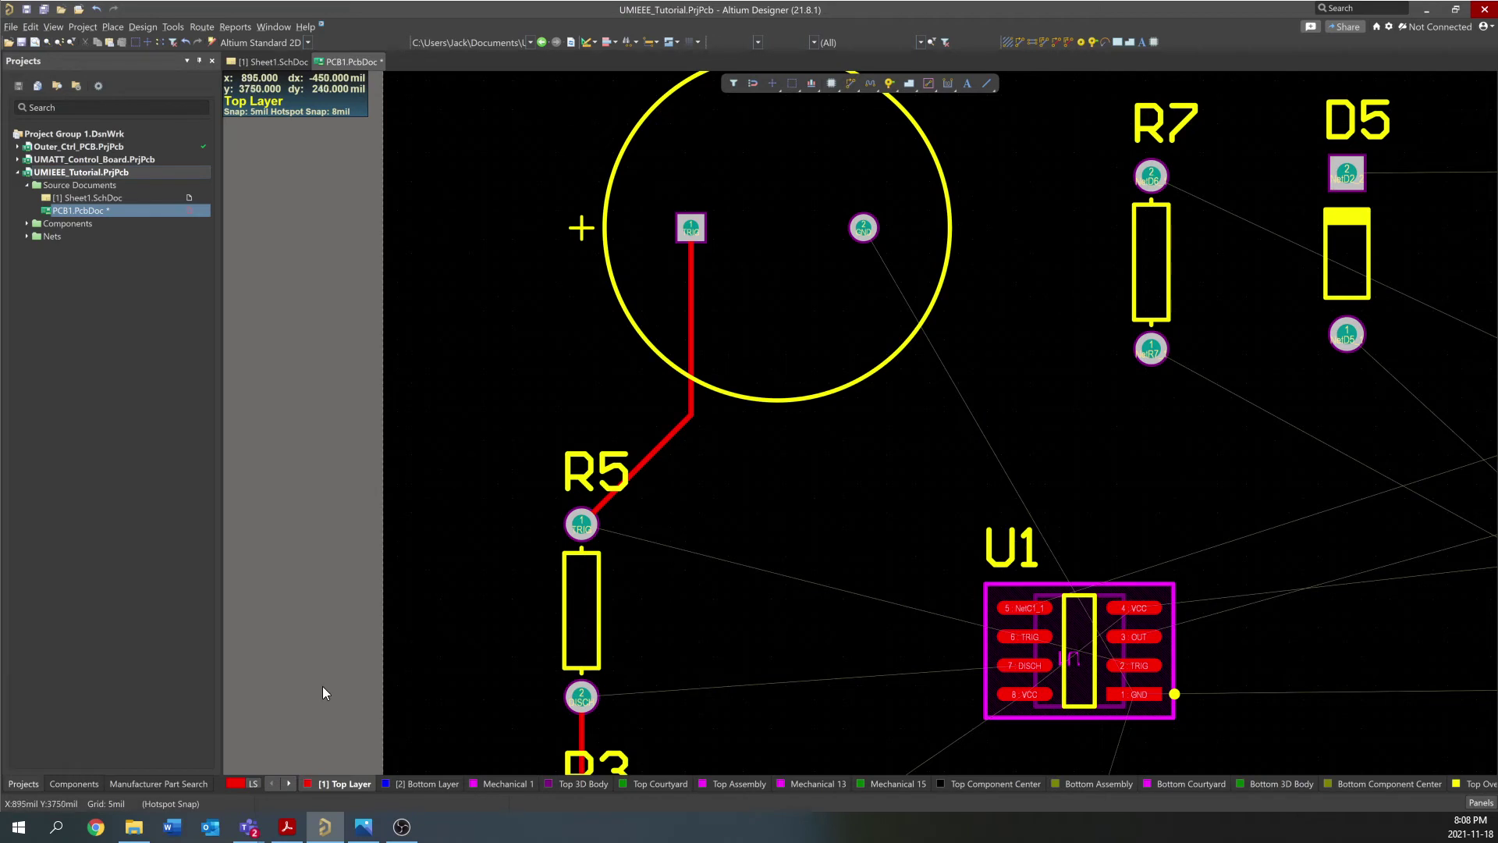
Make the Bottom Layer active and try routing a track from C3's TRIG pad towards U1
click(414, 785)
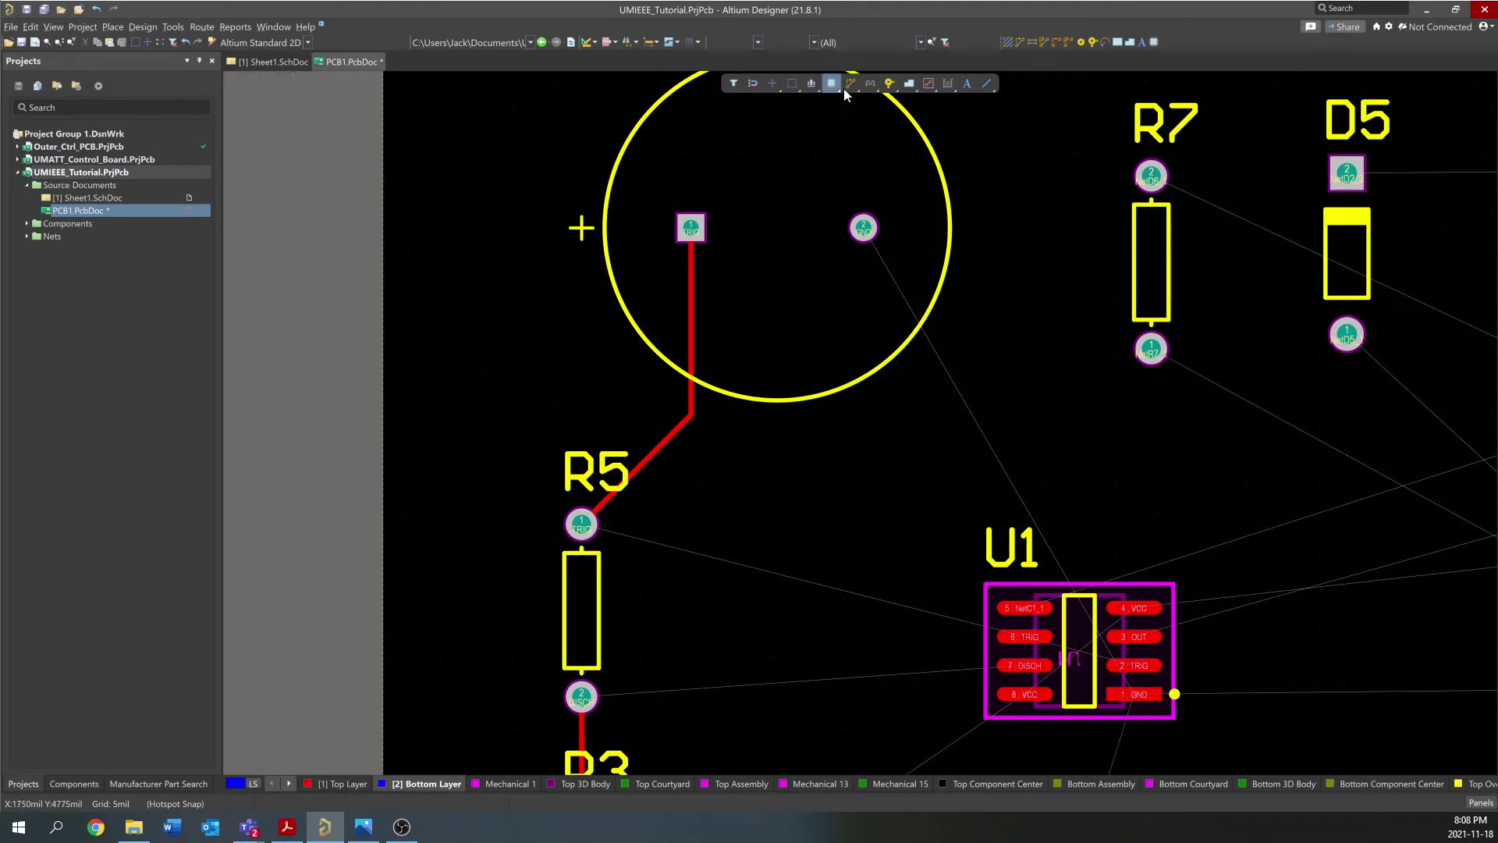
key(ctrl+w)
click(691, 232)
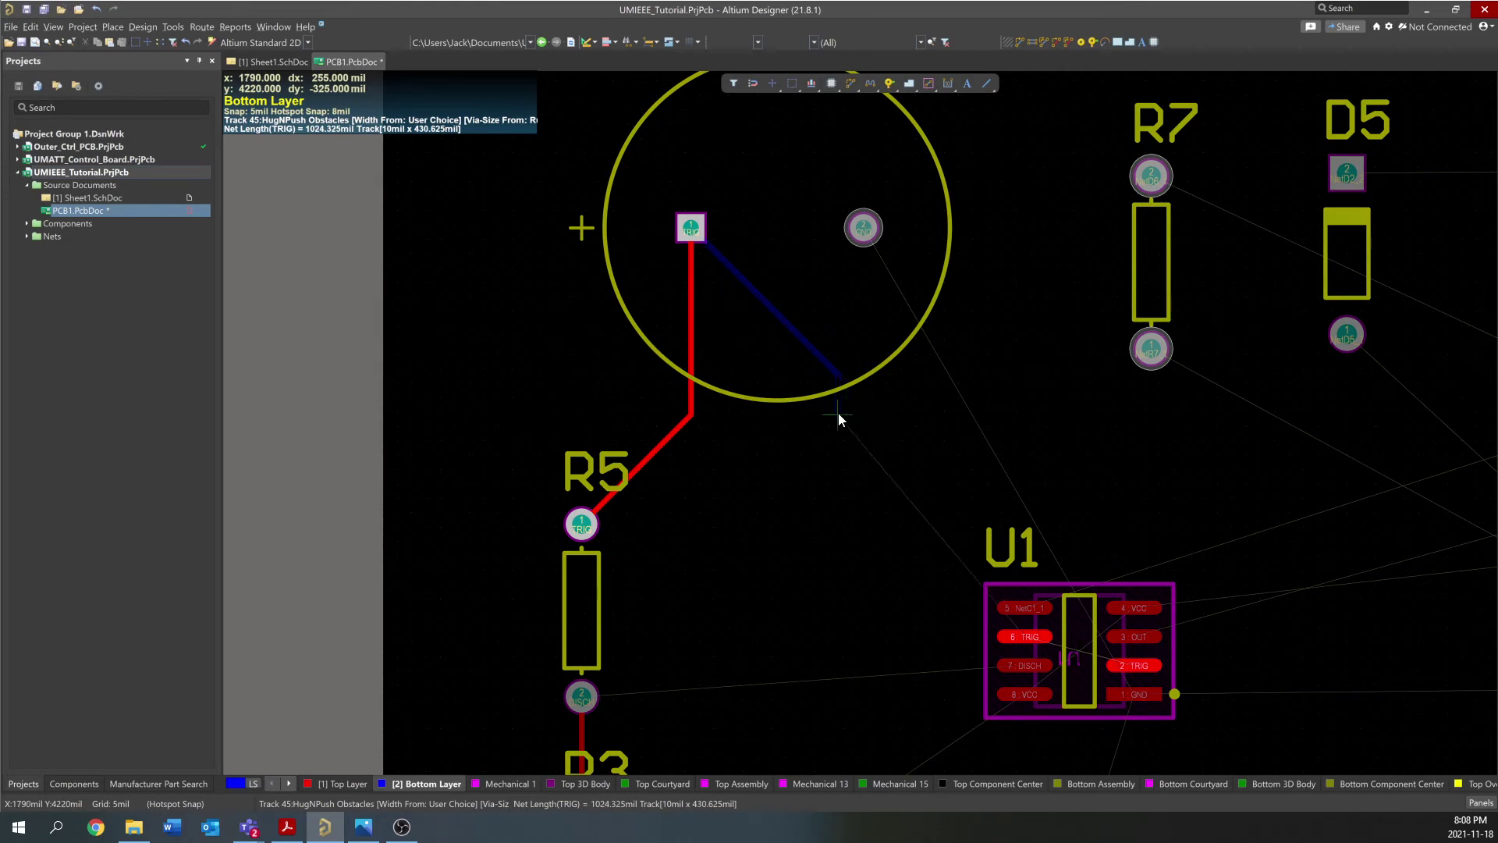
key(Escape)
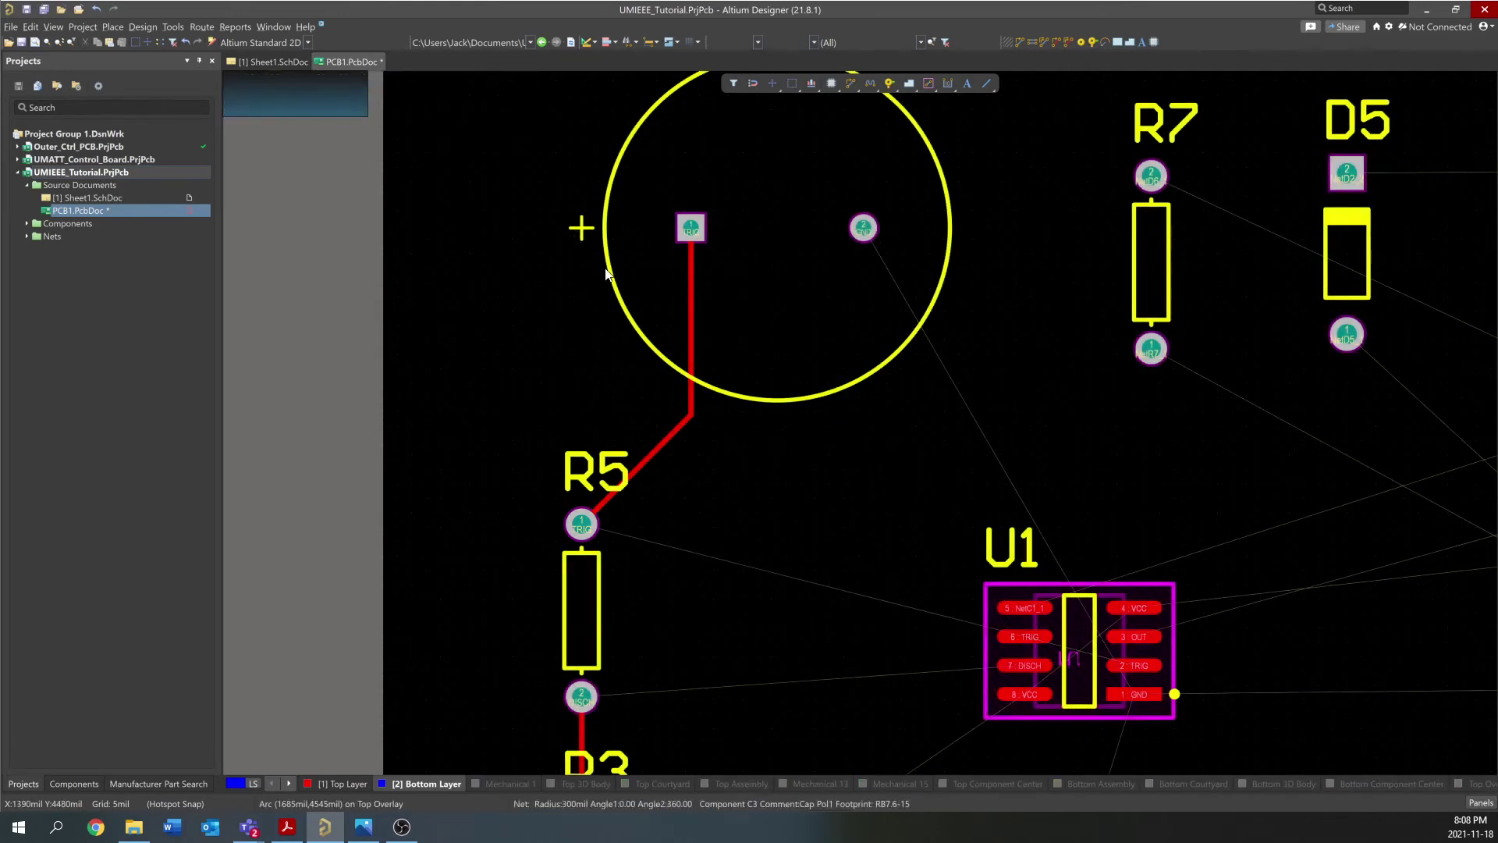
Examine the remaining unrouted connections between C3, R5, R3 and U1 on the board
ctrl+scroll(598, 268, down, 2)
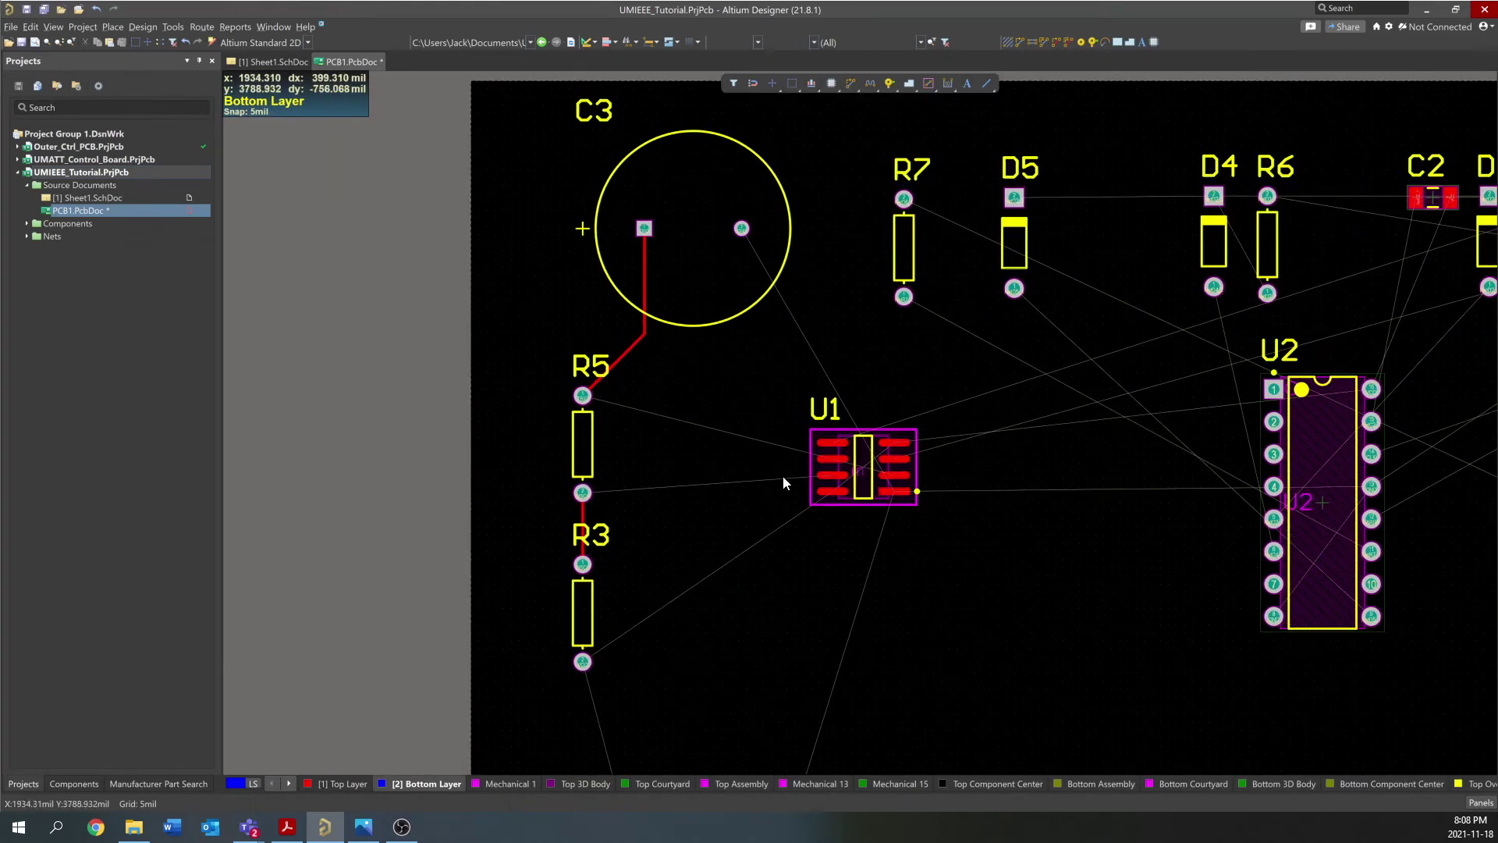
ctrl+scroll(819, 519, up, 2)
ctrl+scroll(671, 494, down, 3)
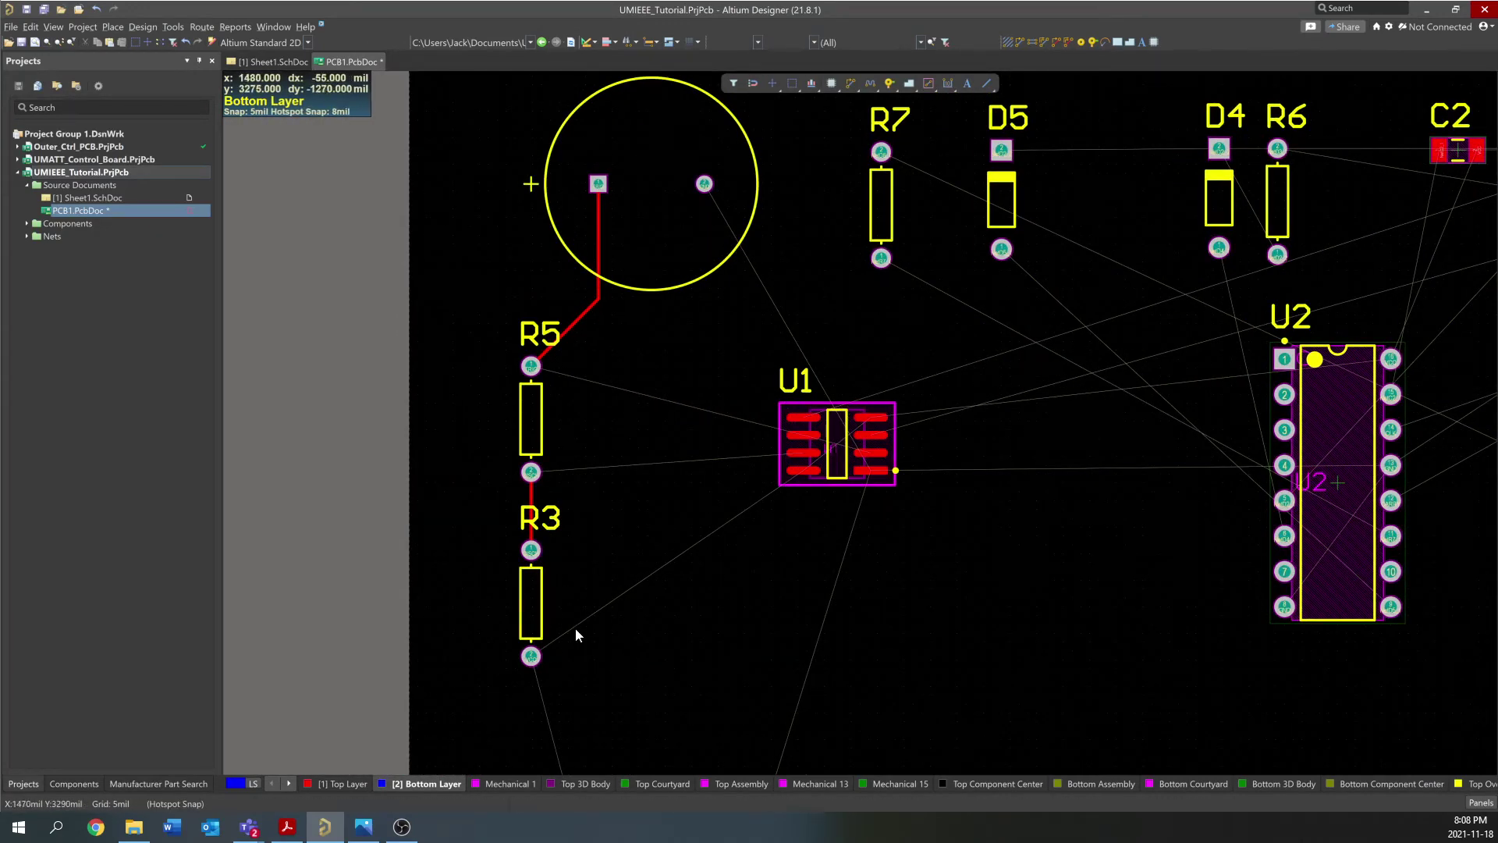
ctrl+scroll(523, 691, up, 2)
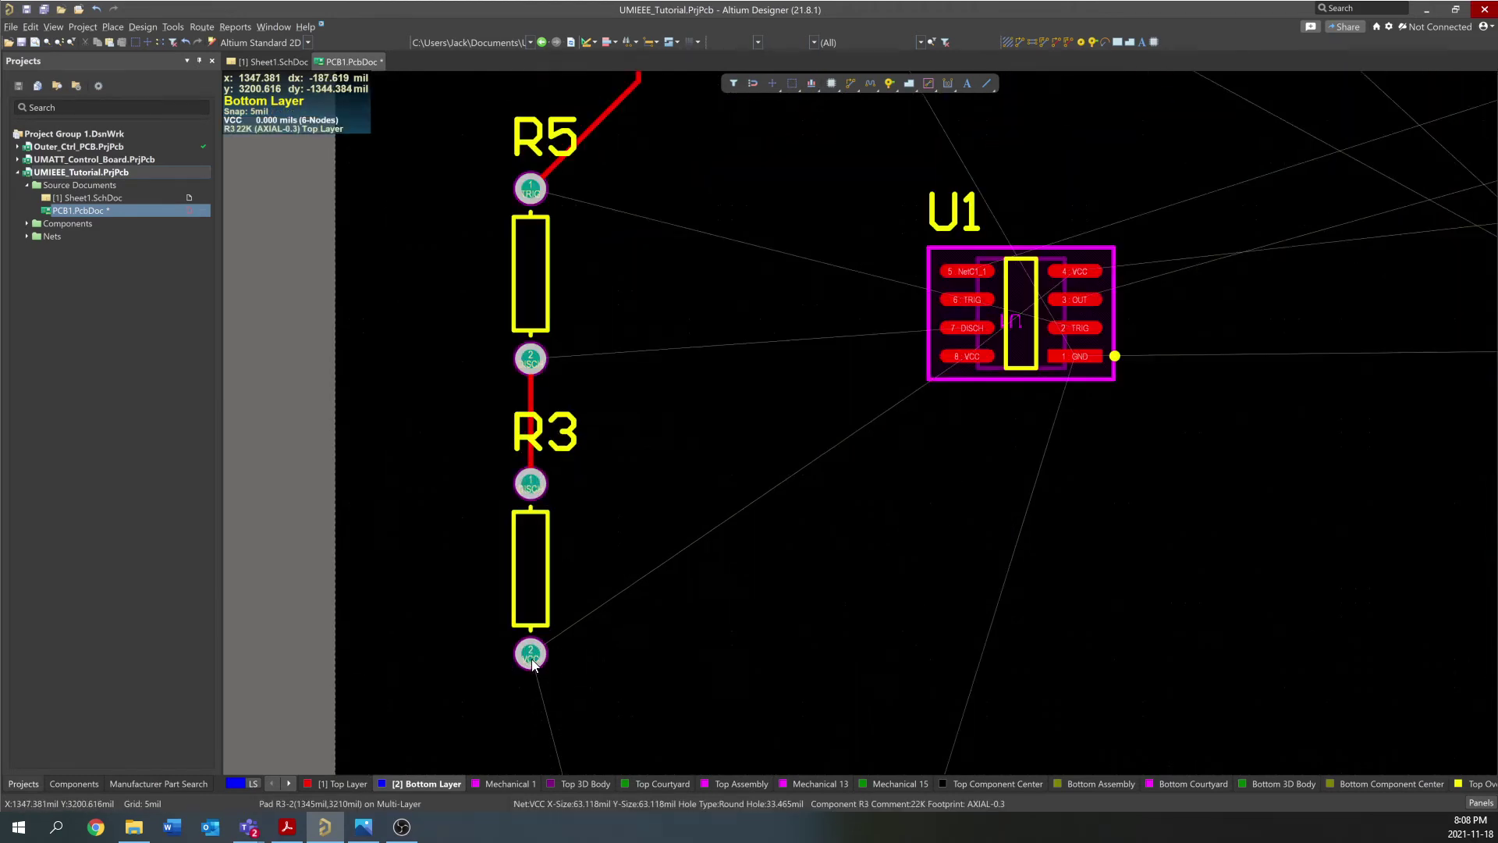
ctrl+scroll(585, 629, down, 3)
ctrl+scroll(676, 270, up, 4)
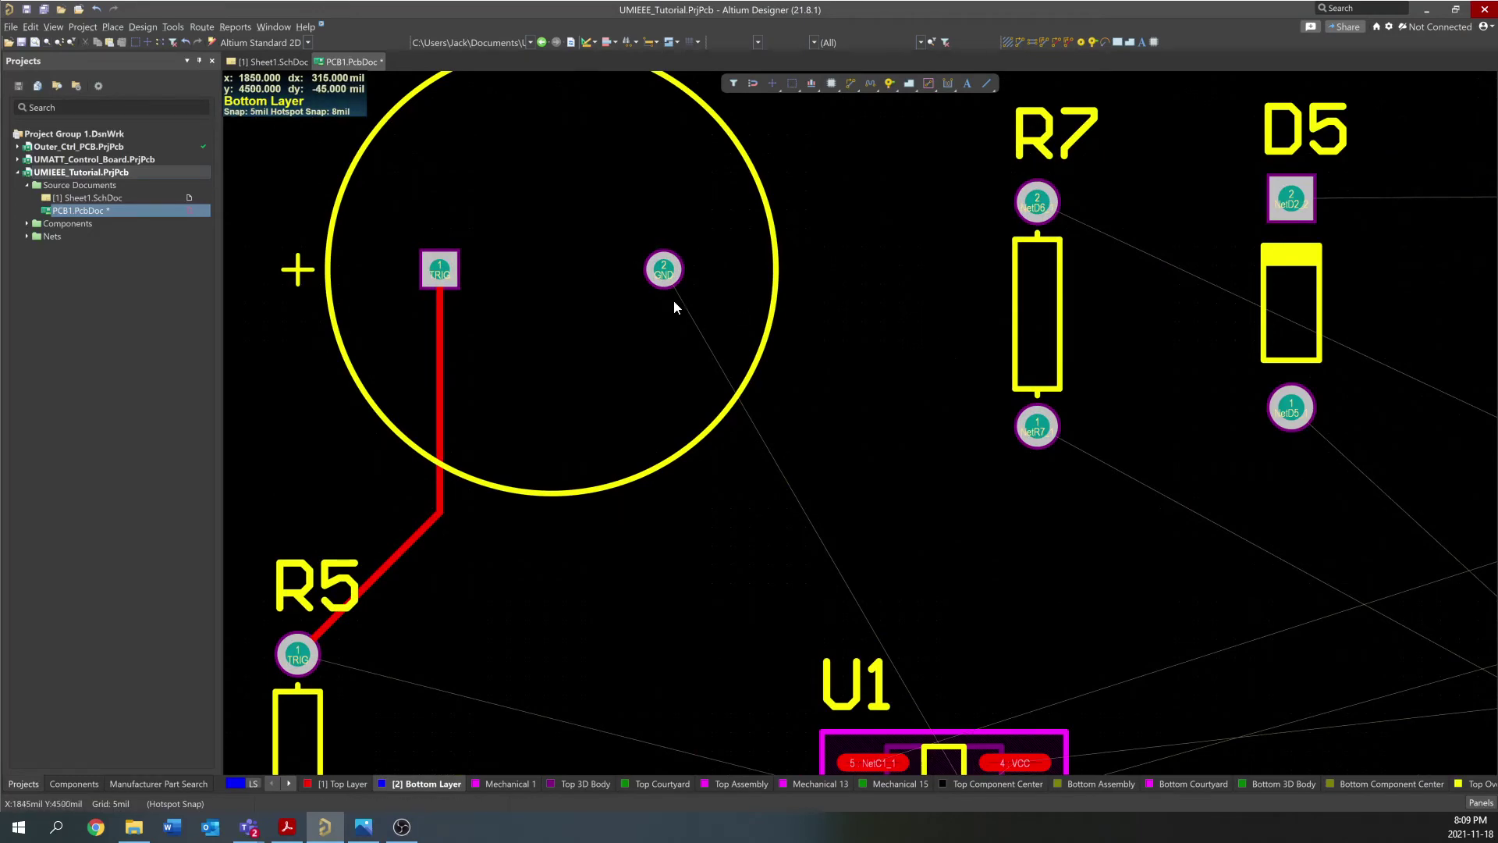
ctrl+scroll(710, 242, down, 3)
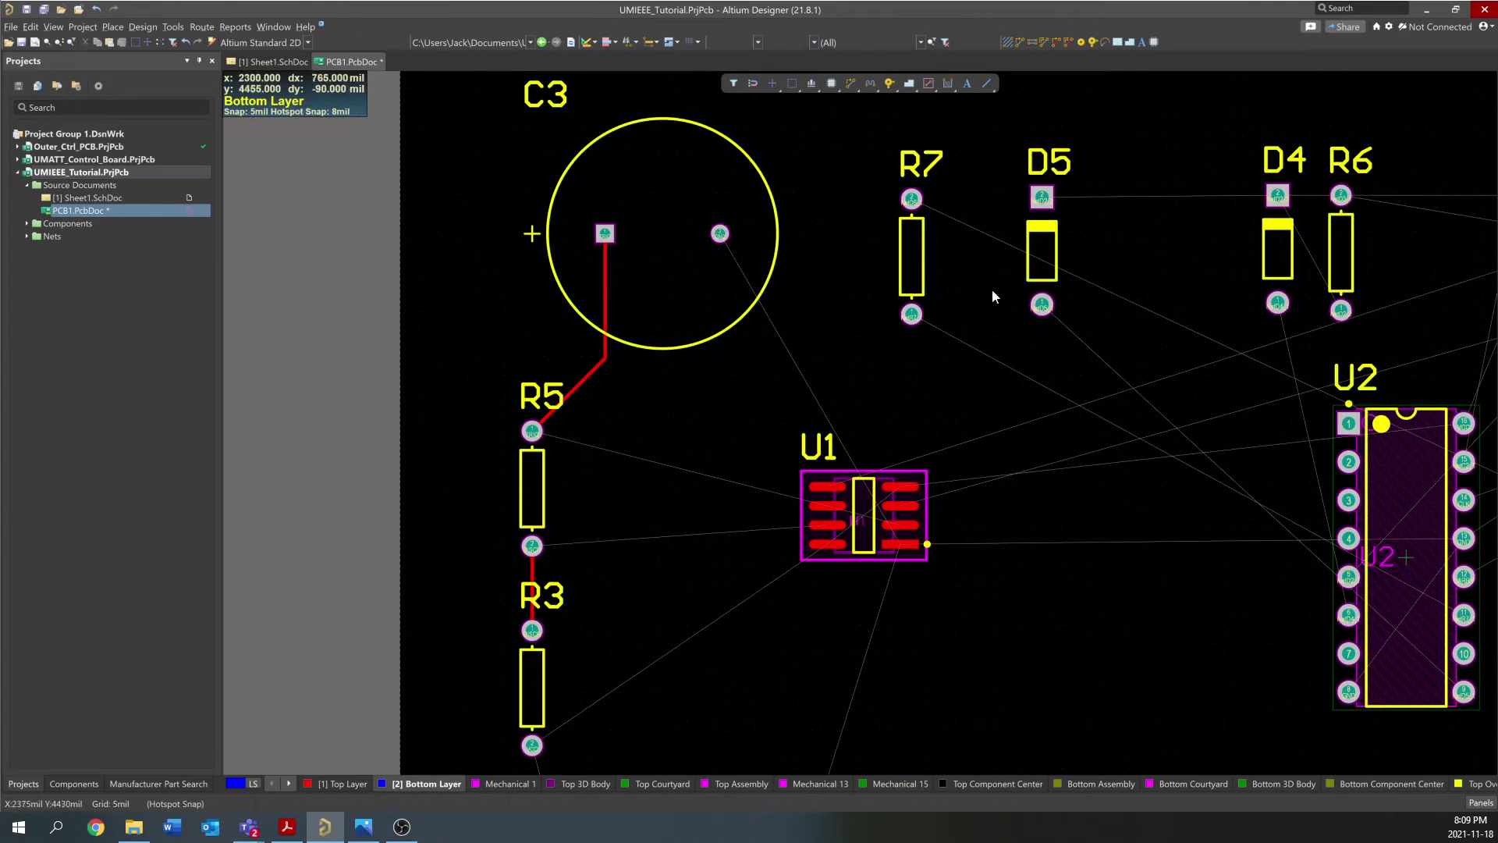
scroll(718, 449, down, 3)
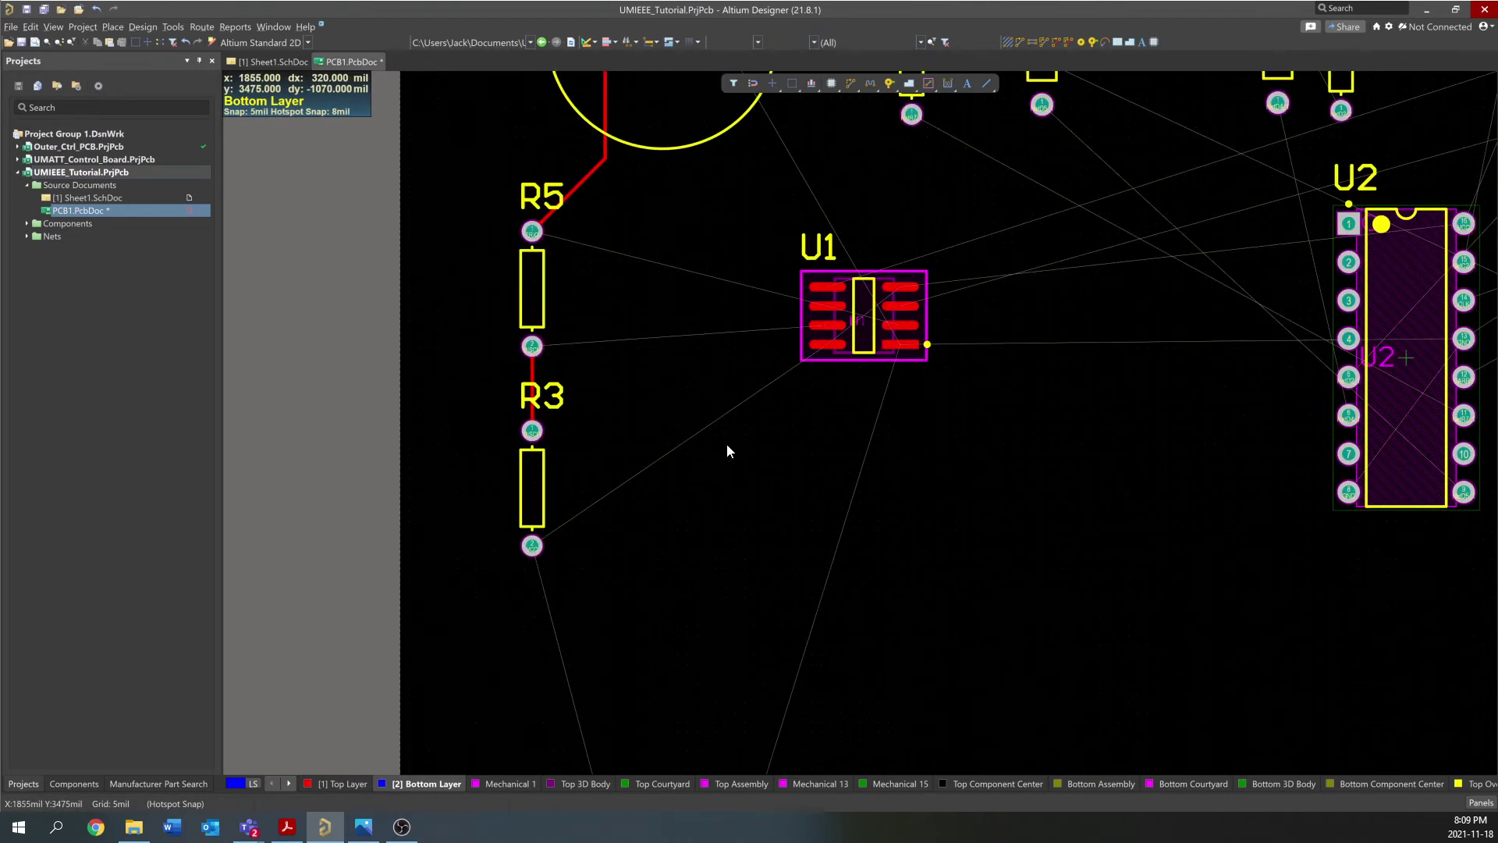
Move connector J1 about 1025 mil up the board so it sits just below resistor R3
scroll(632, 464, down, 10)
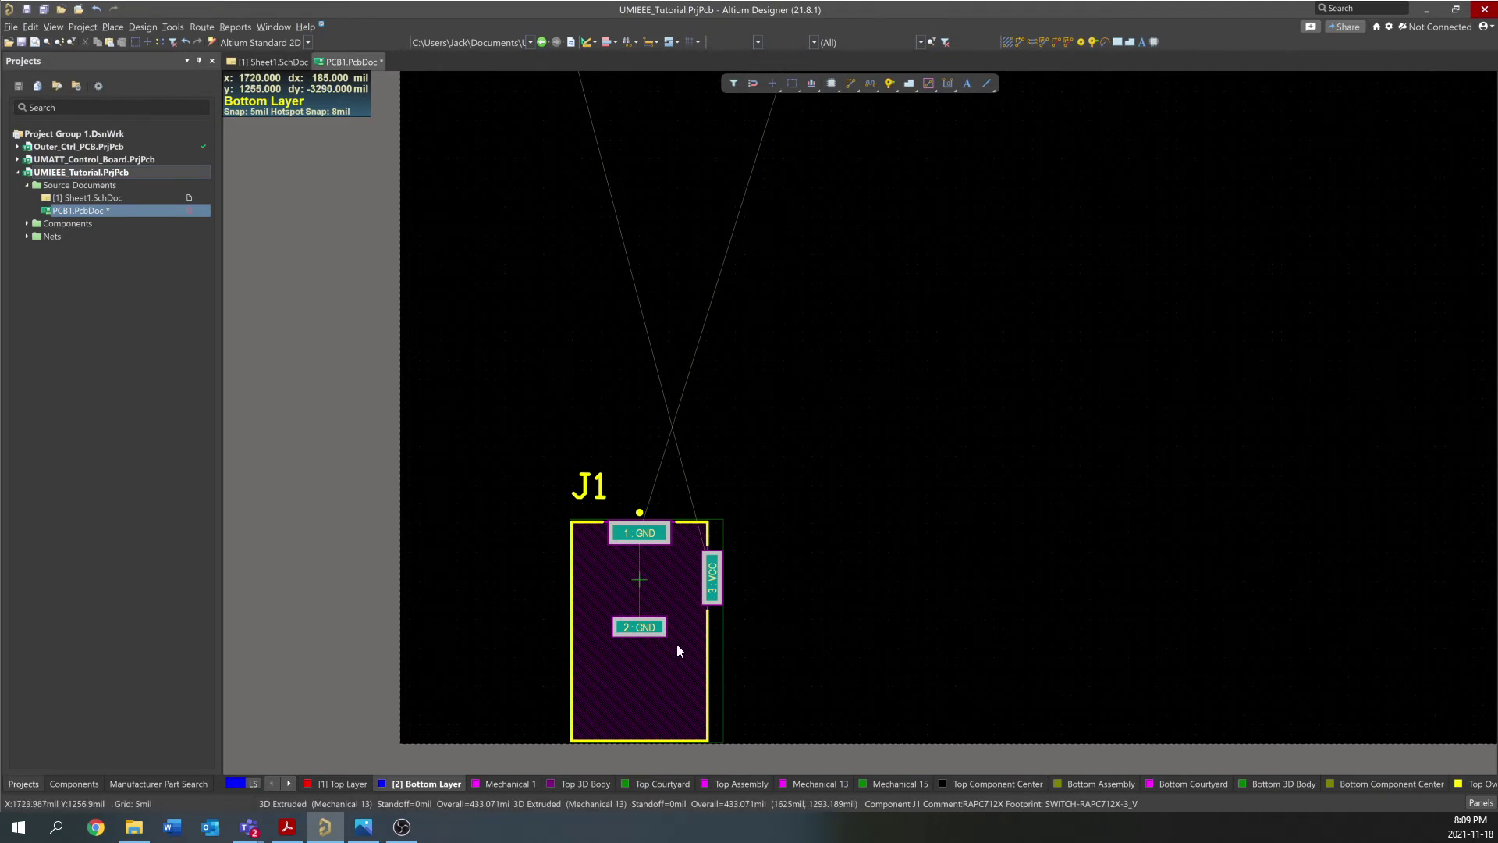
ctrl+scroll(676, 643, down, 2)
ctrl+scroll(573, 165, up, 5)
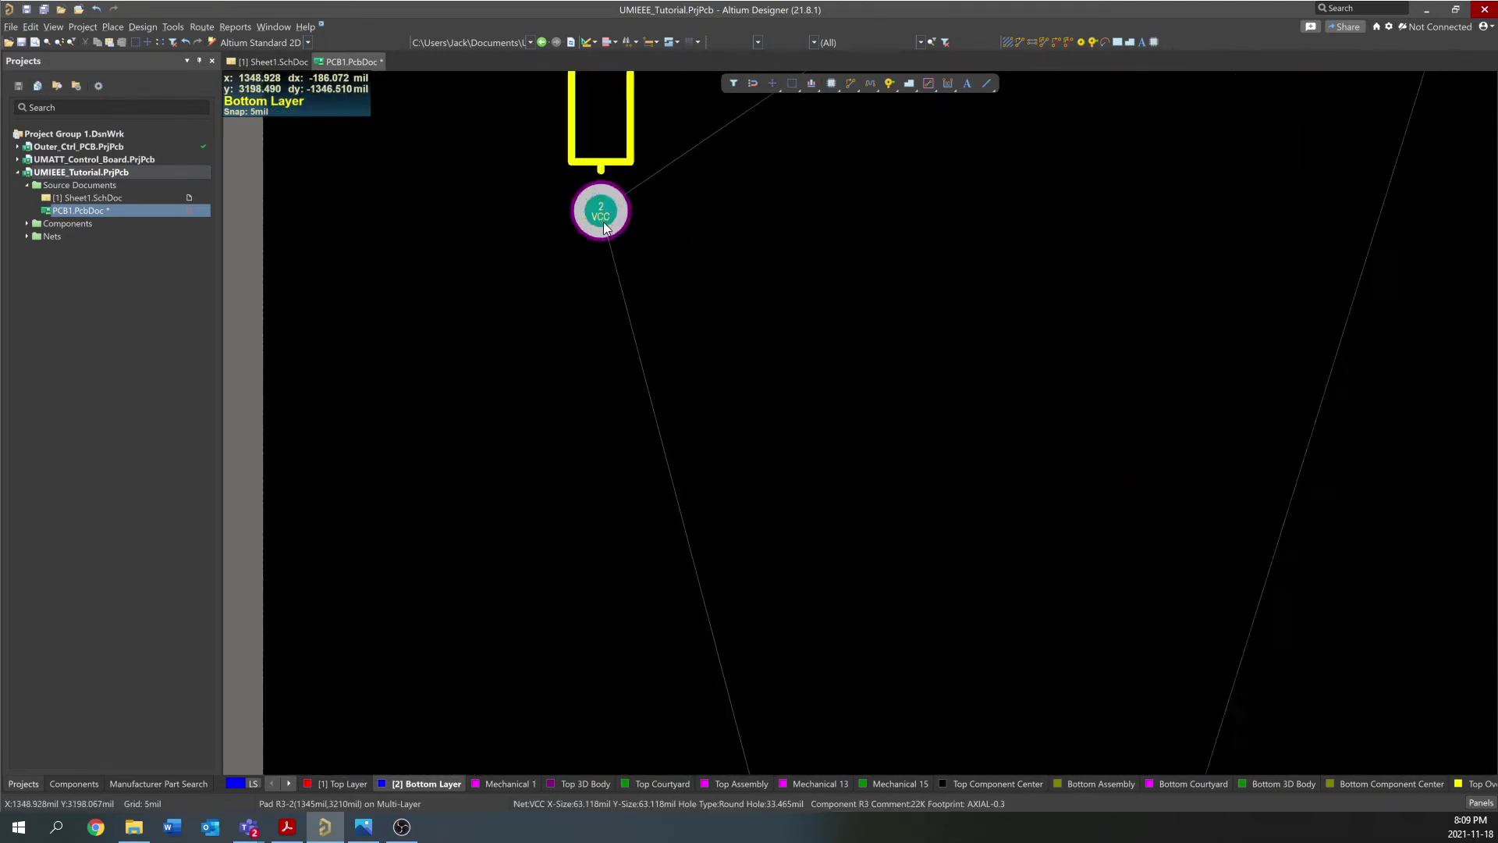
ctrl+scroll(582, 227, down, 4)
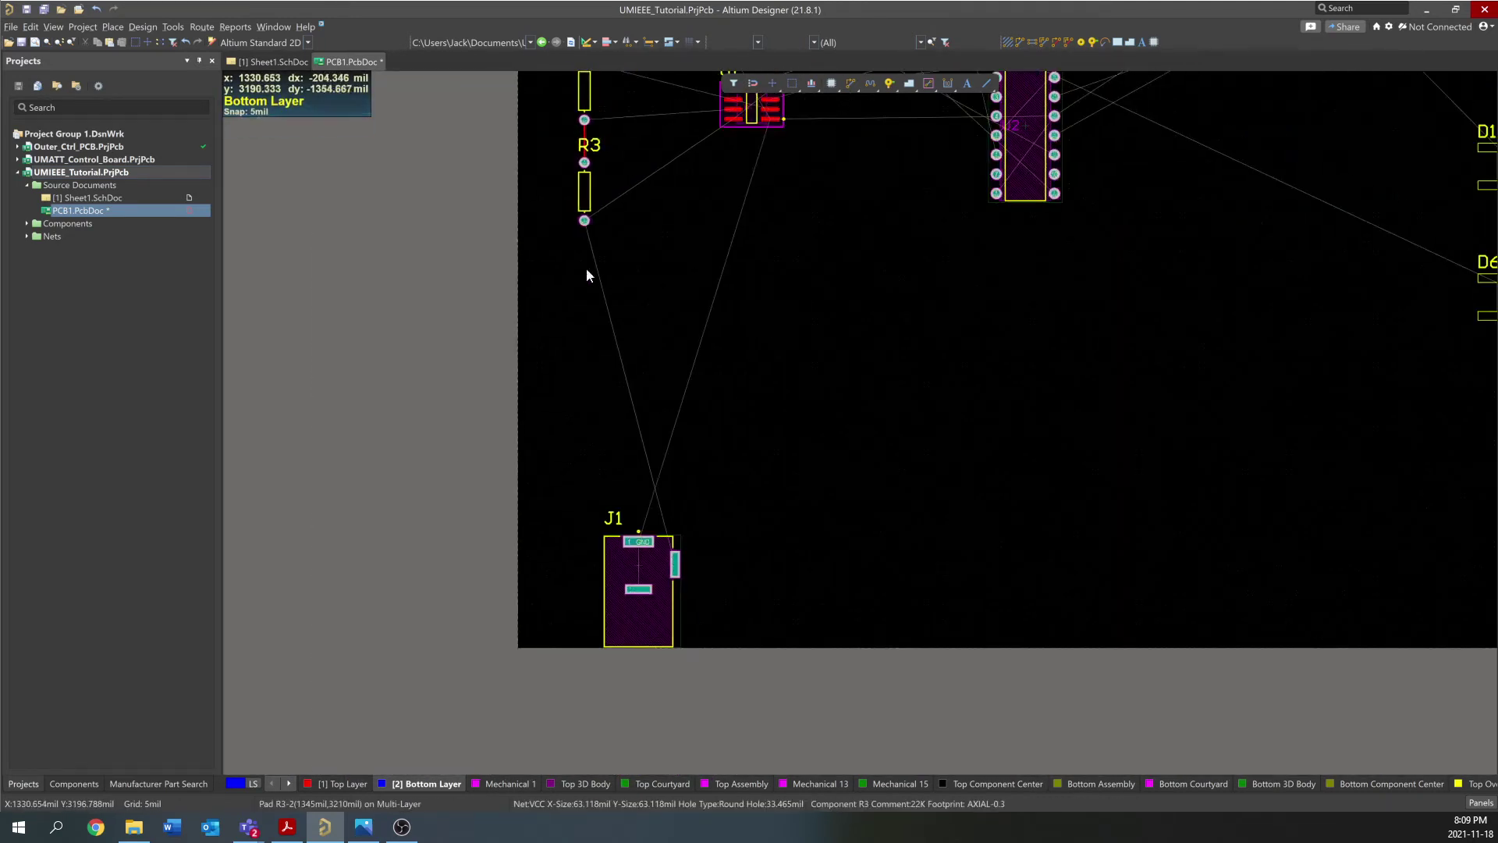
ctrl+scroll(702, 589, up, 4)
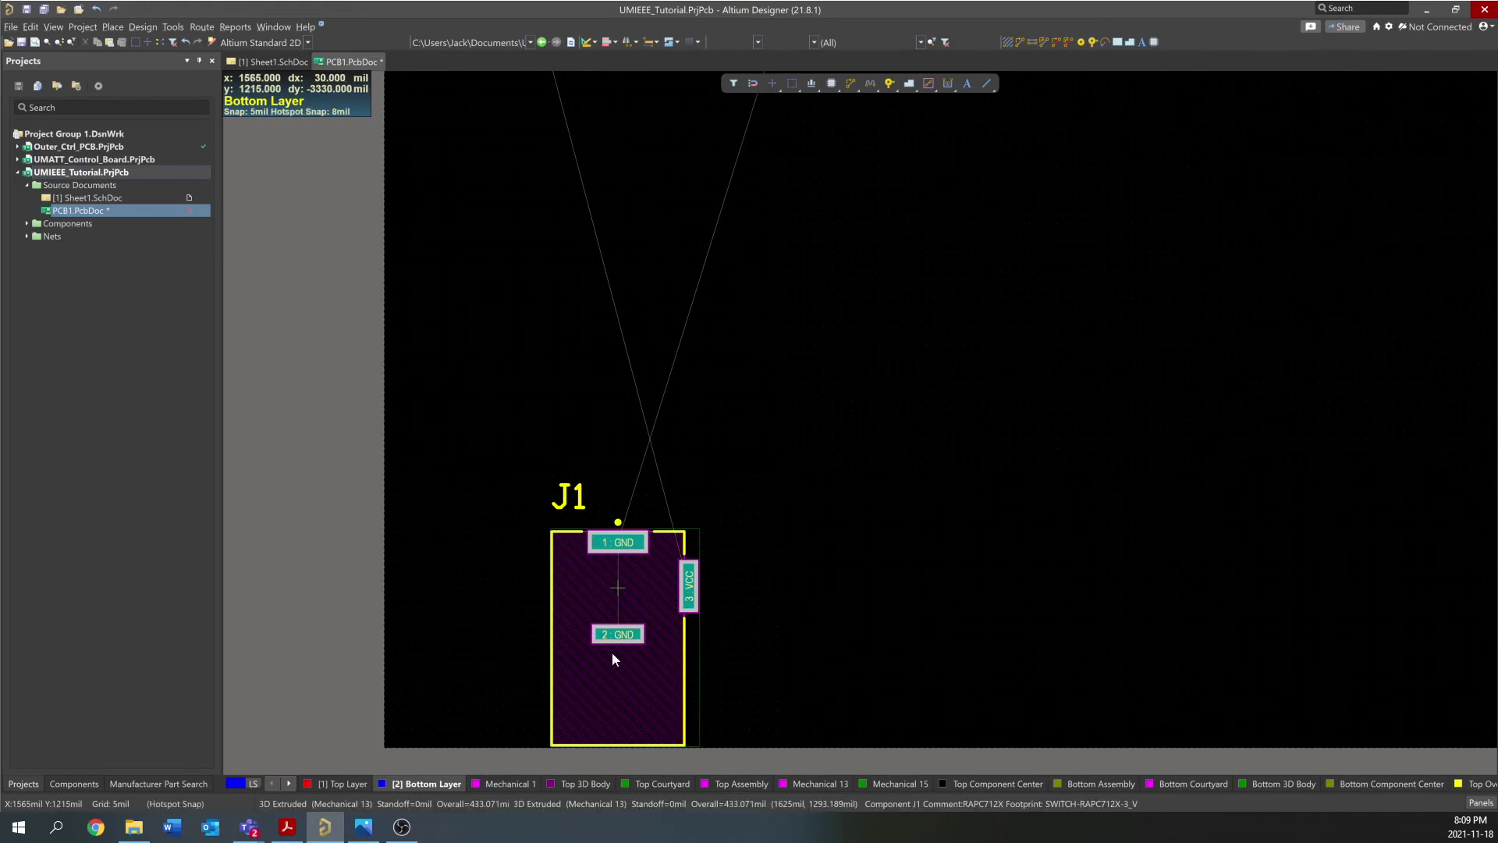
ctrl+scroll(723, 591, down, 1)
ctrl+scroll(723, 591, down, 2)
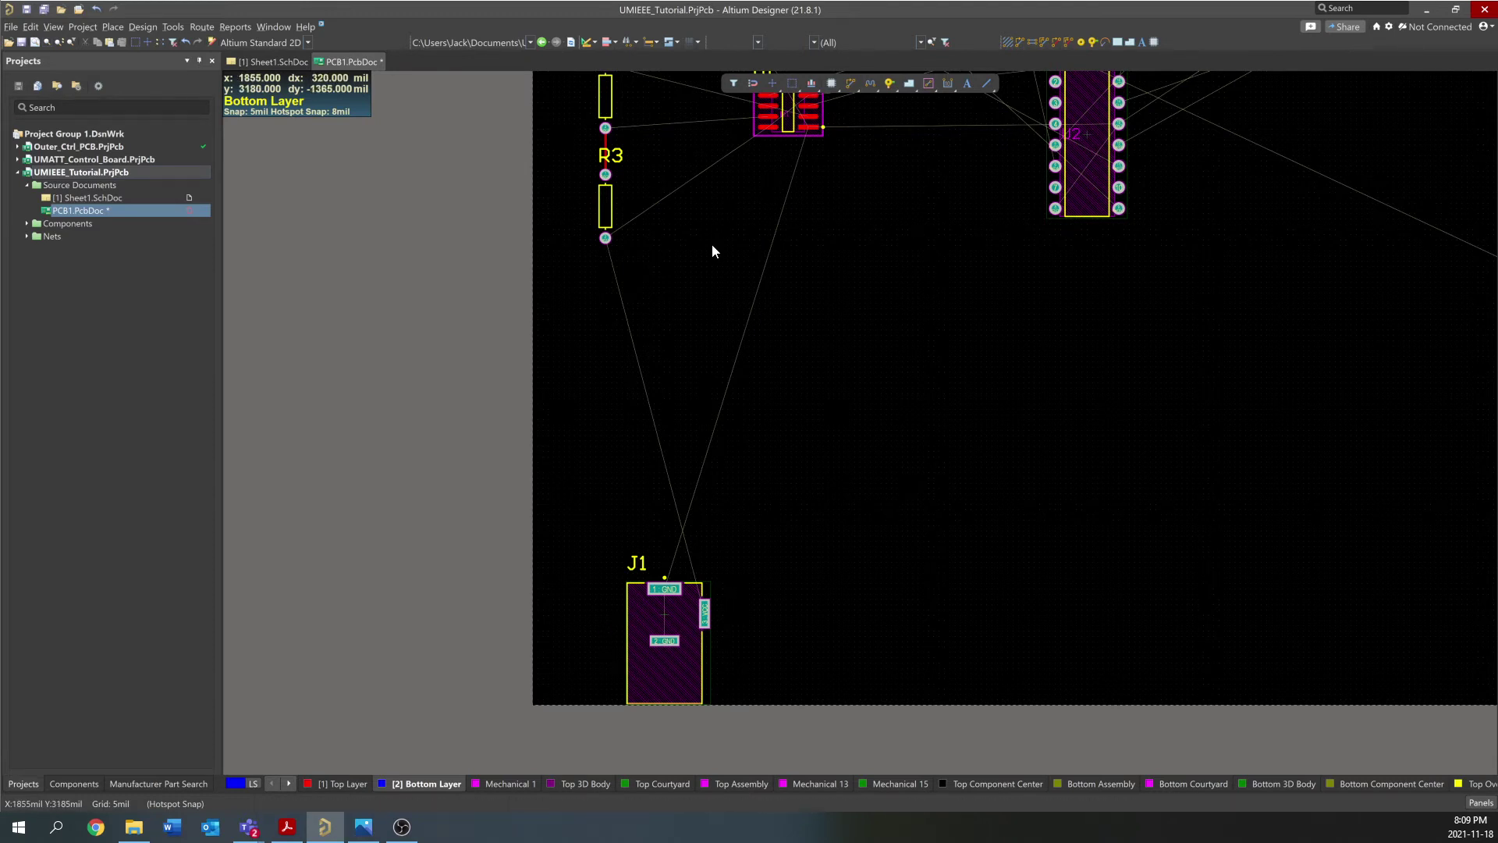
drag(645, 659, 658, 430)
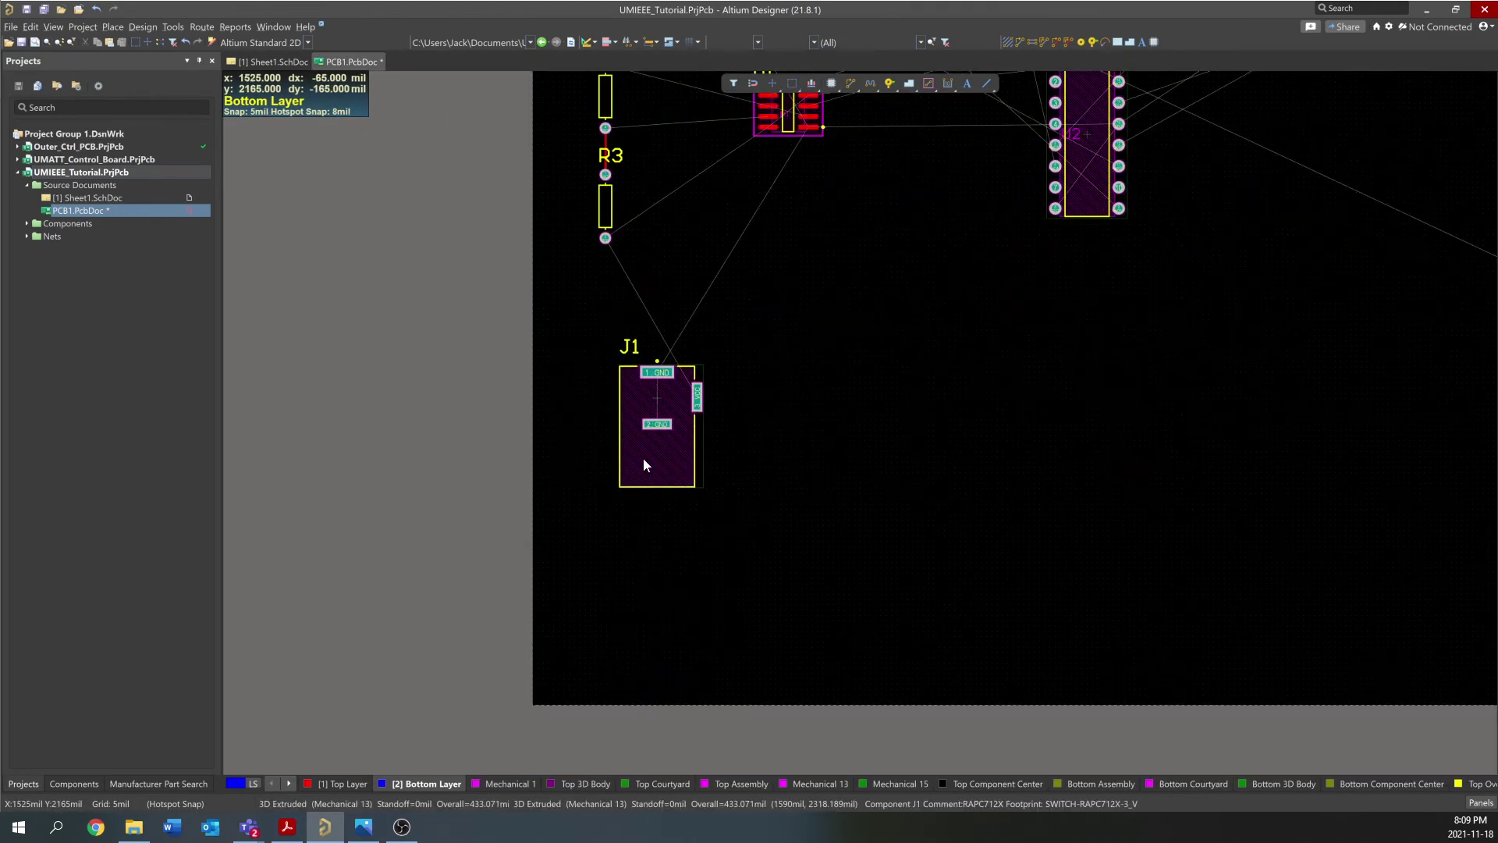
Edit the board shape in board planning mode, raising its lower edge to J1's bottom outline, and return to the 2D layout
key(shift+s)
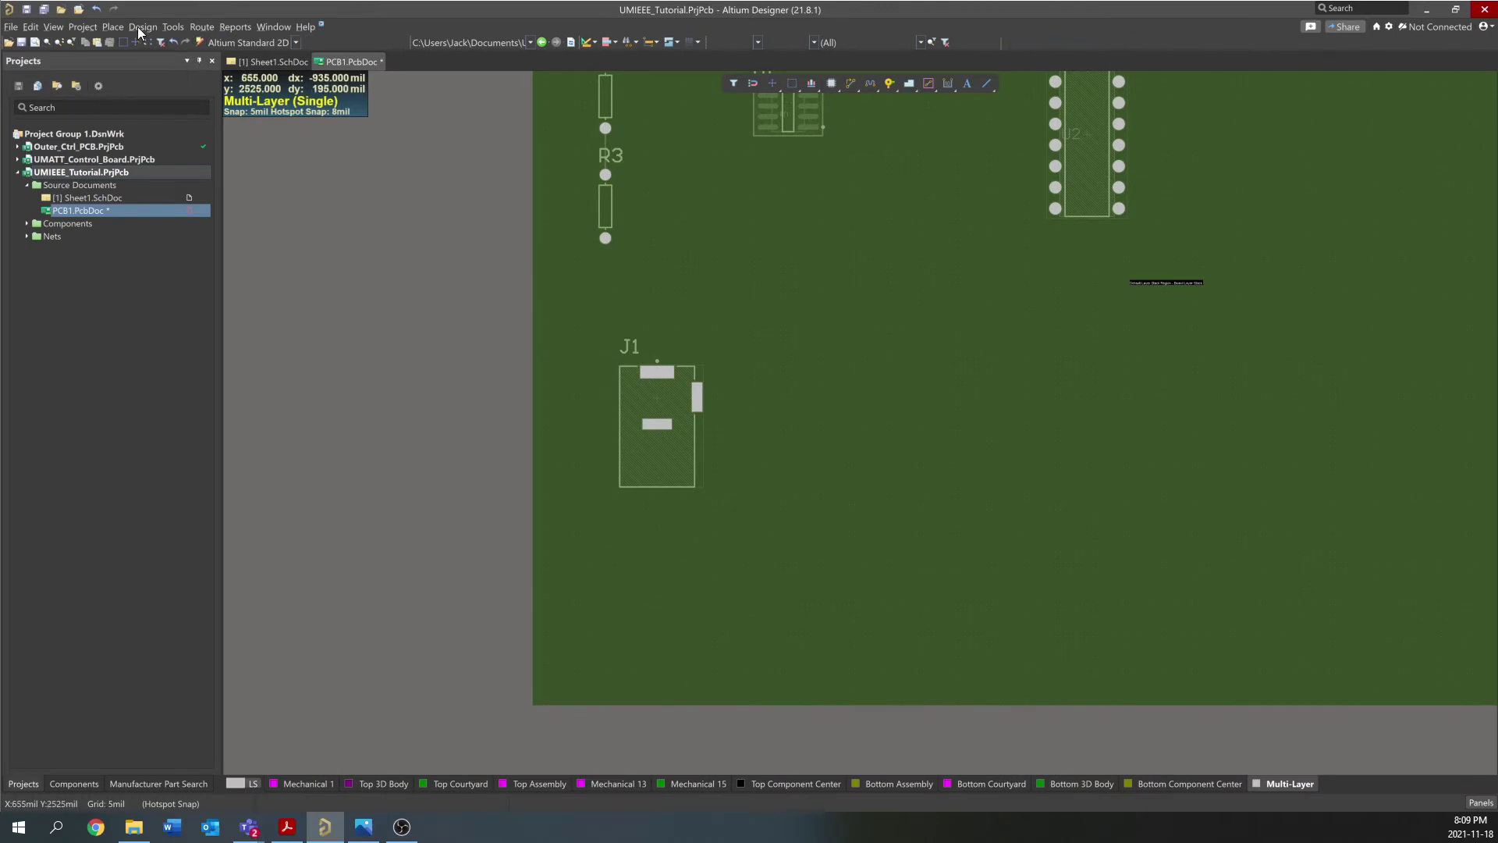
click(143, 27)
key(1)
click(117, 27)
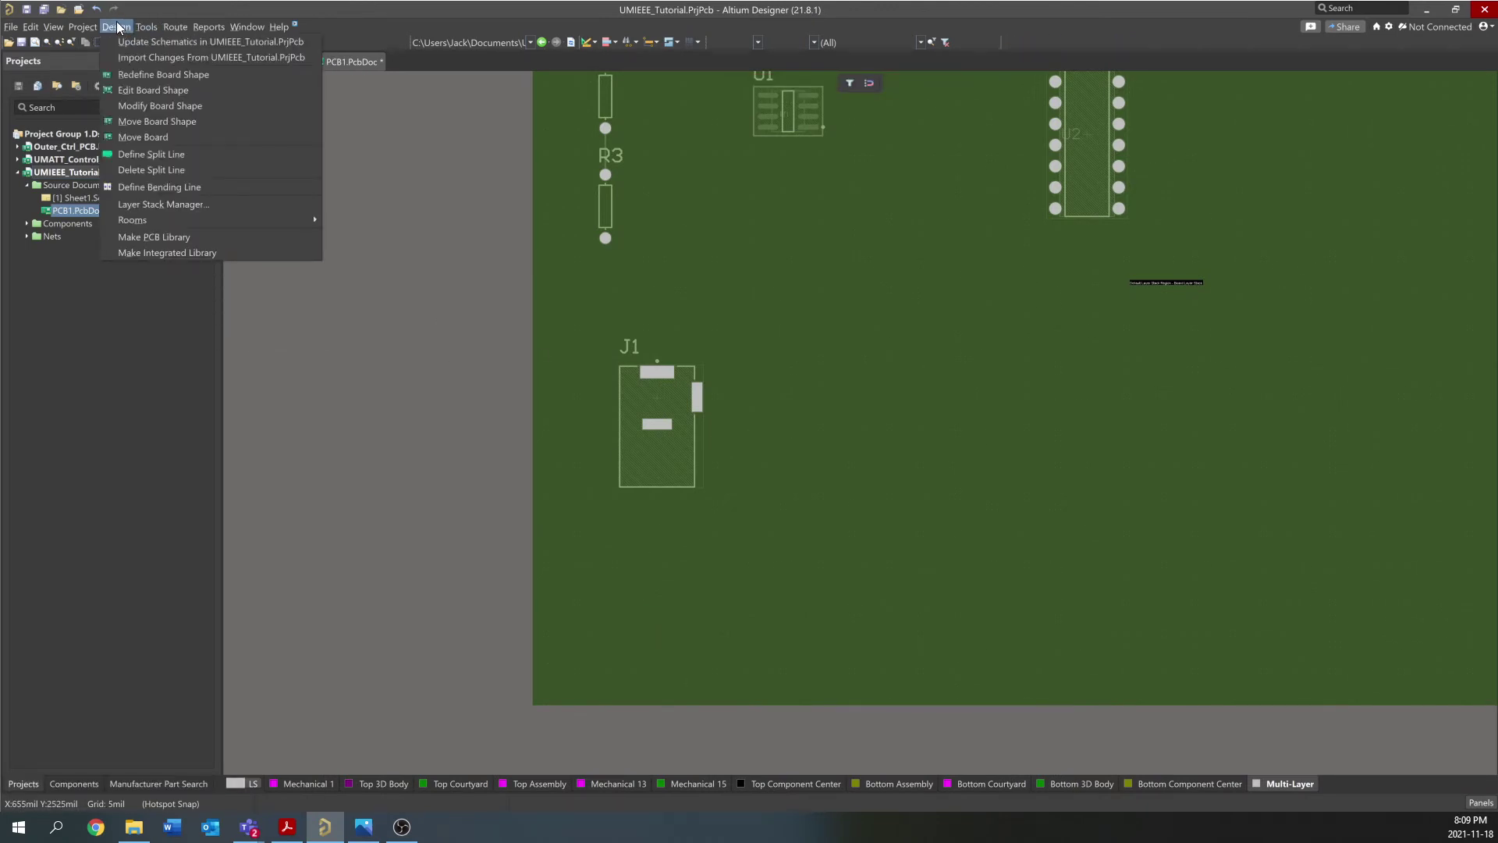
click(136, 90)
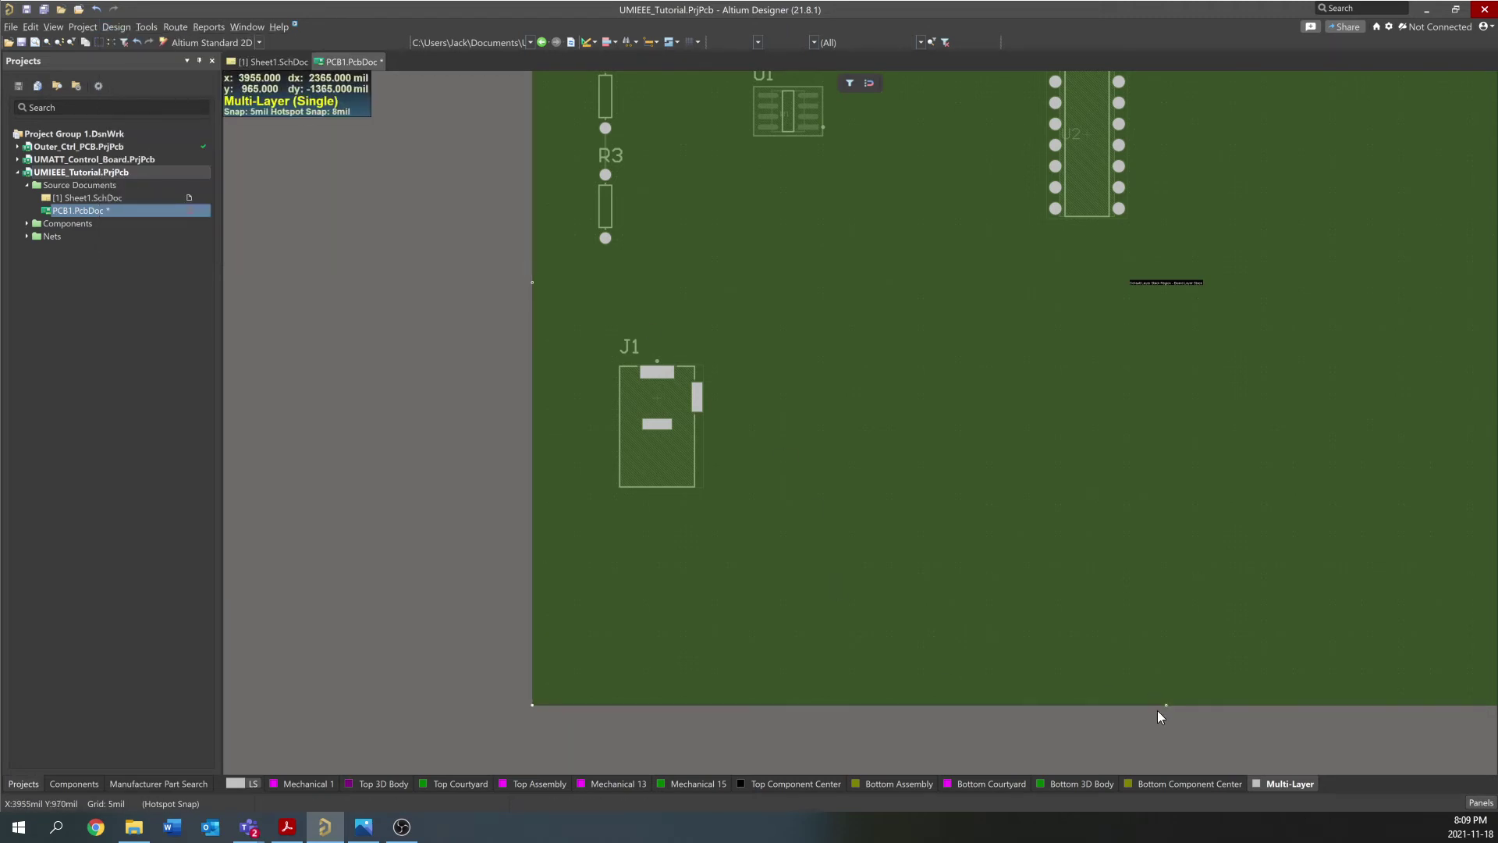
drag(1160, 702, 1137, 487)
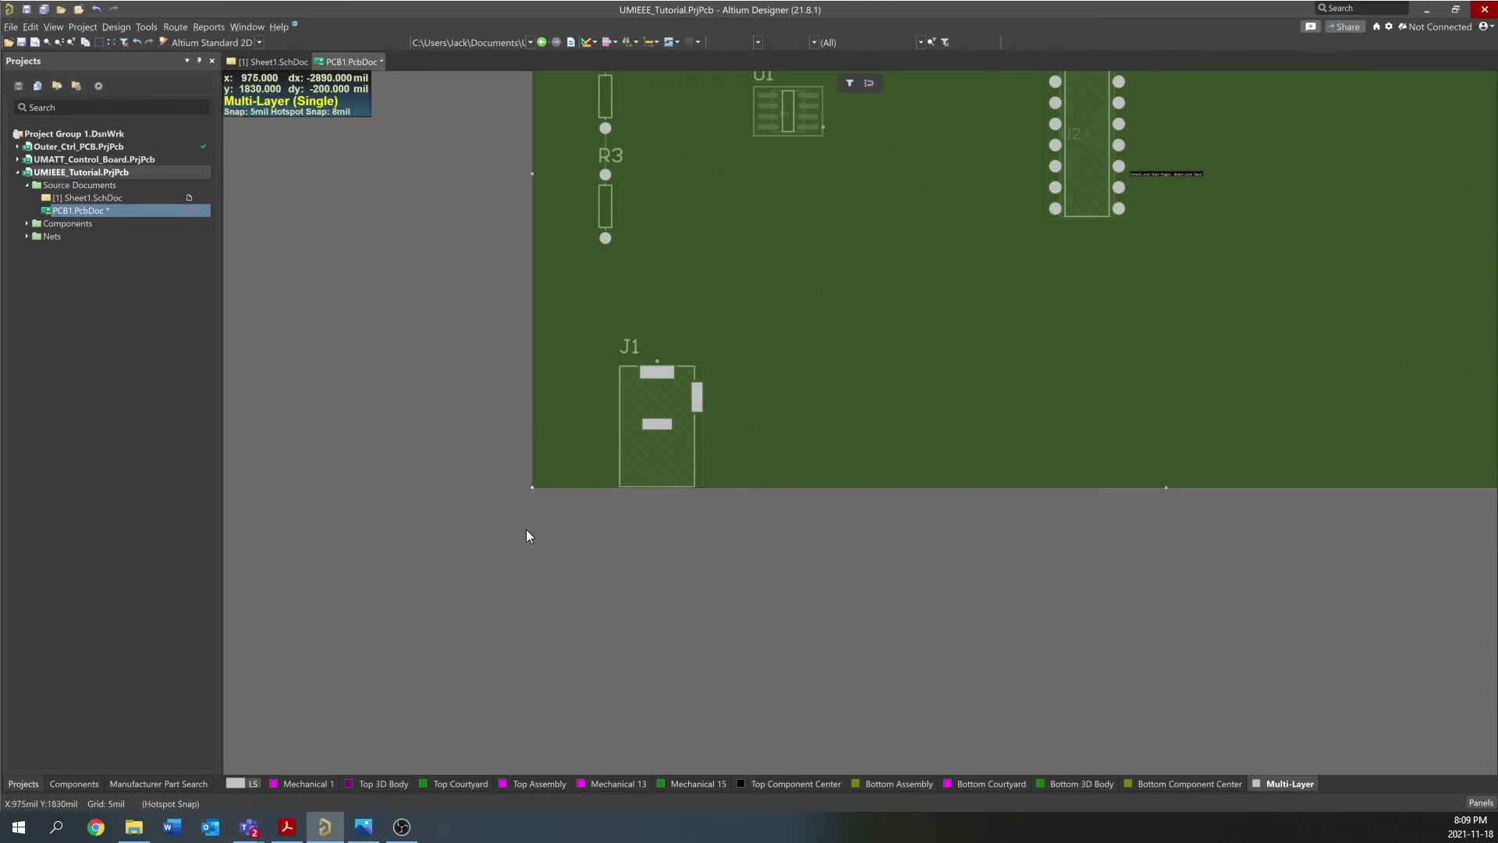
key(2)
Route the VCC track on the Top Layer from R3's lower pad to J1's VCC pad
scroll(764, 411, up, 1)
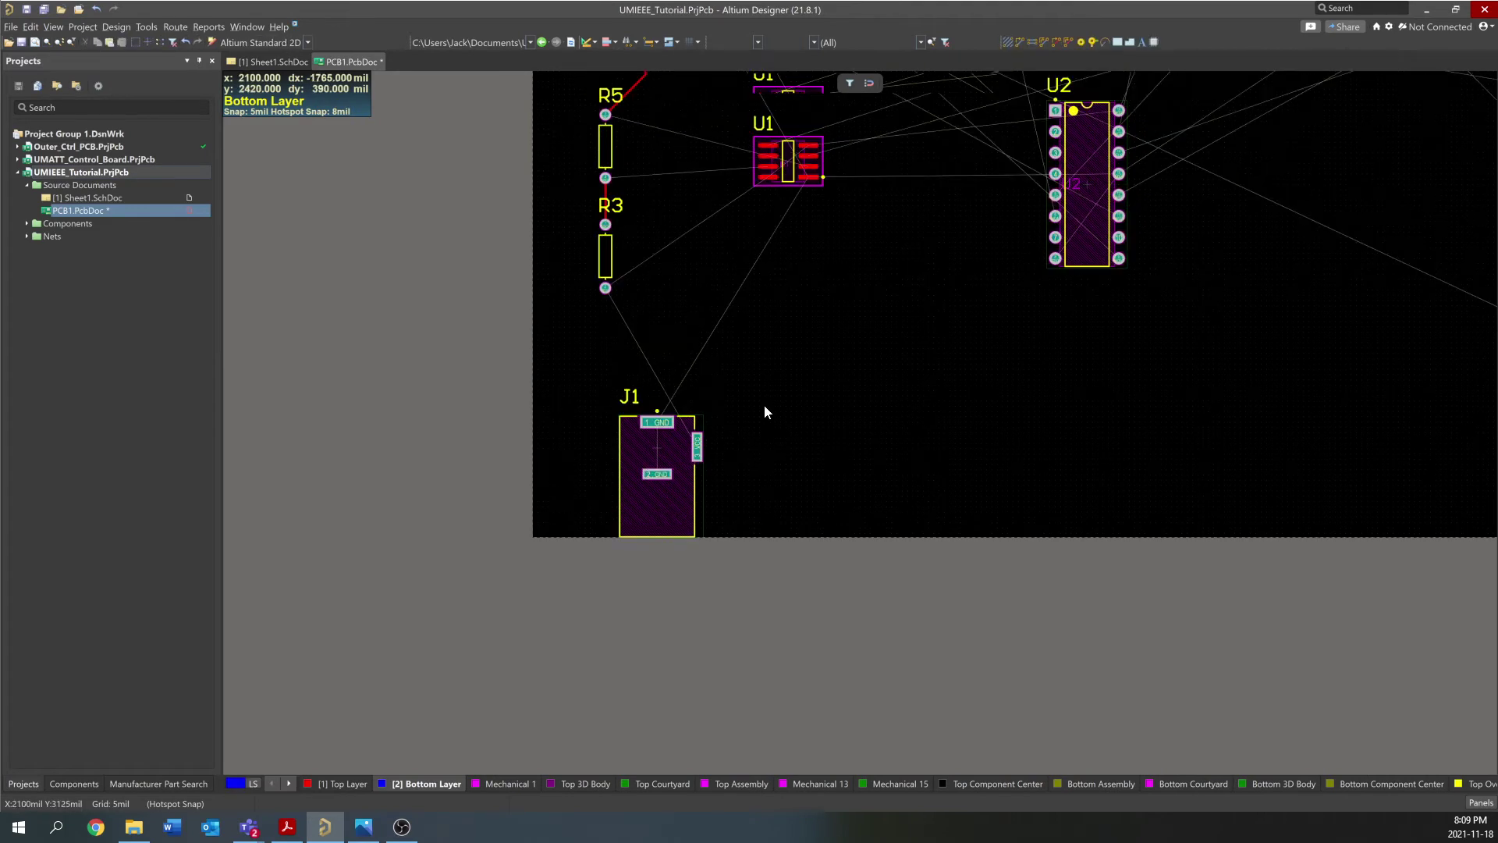
scroll(764, 412, up, 5)
scroll(756, 458, down, 2)
click(851, 83)
click(605, 437)
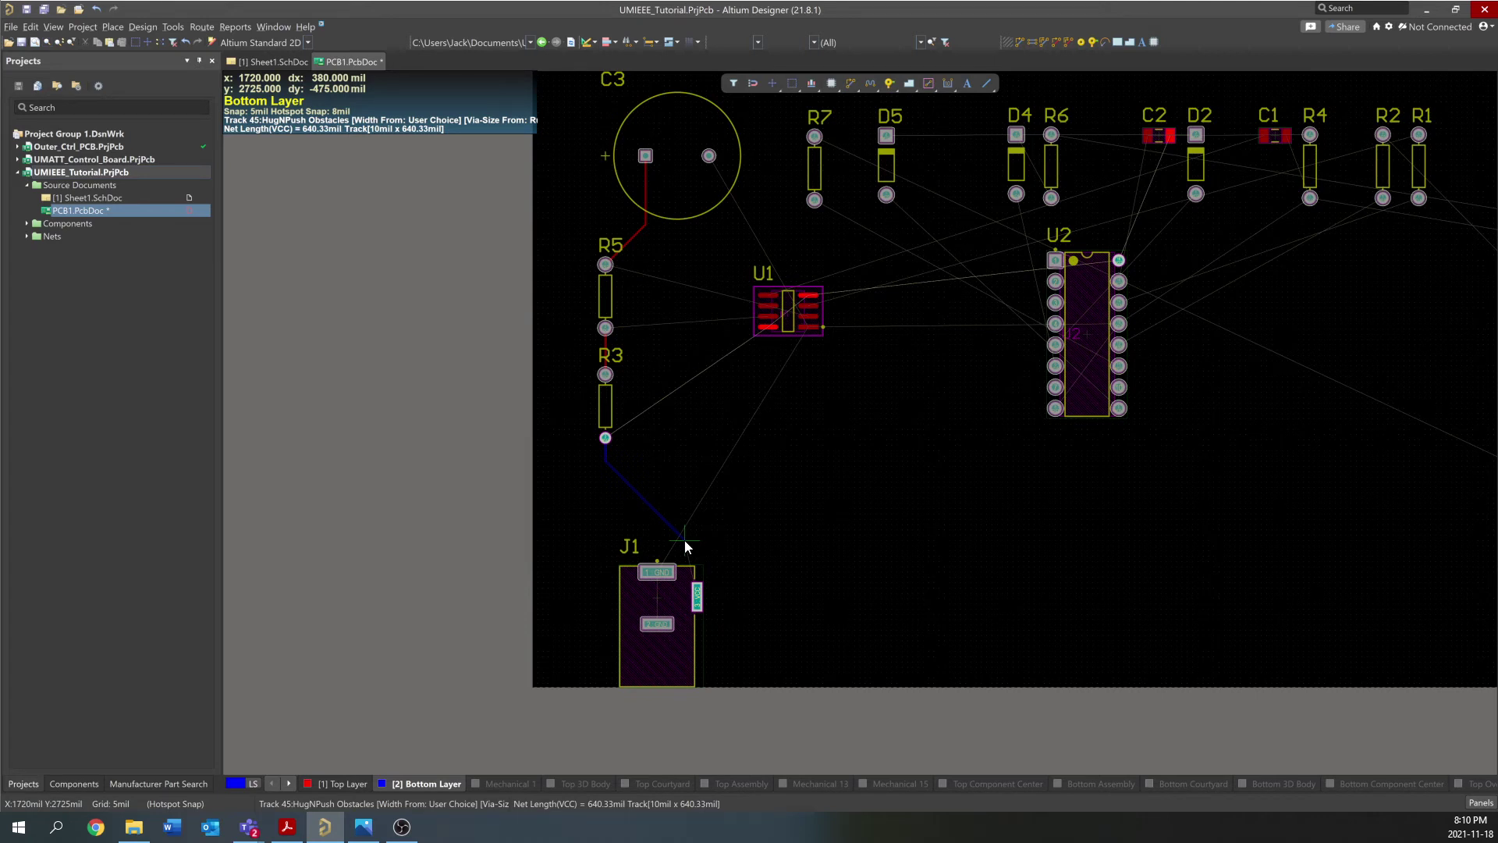
key(KP_Multiply)
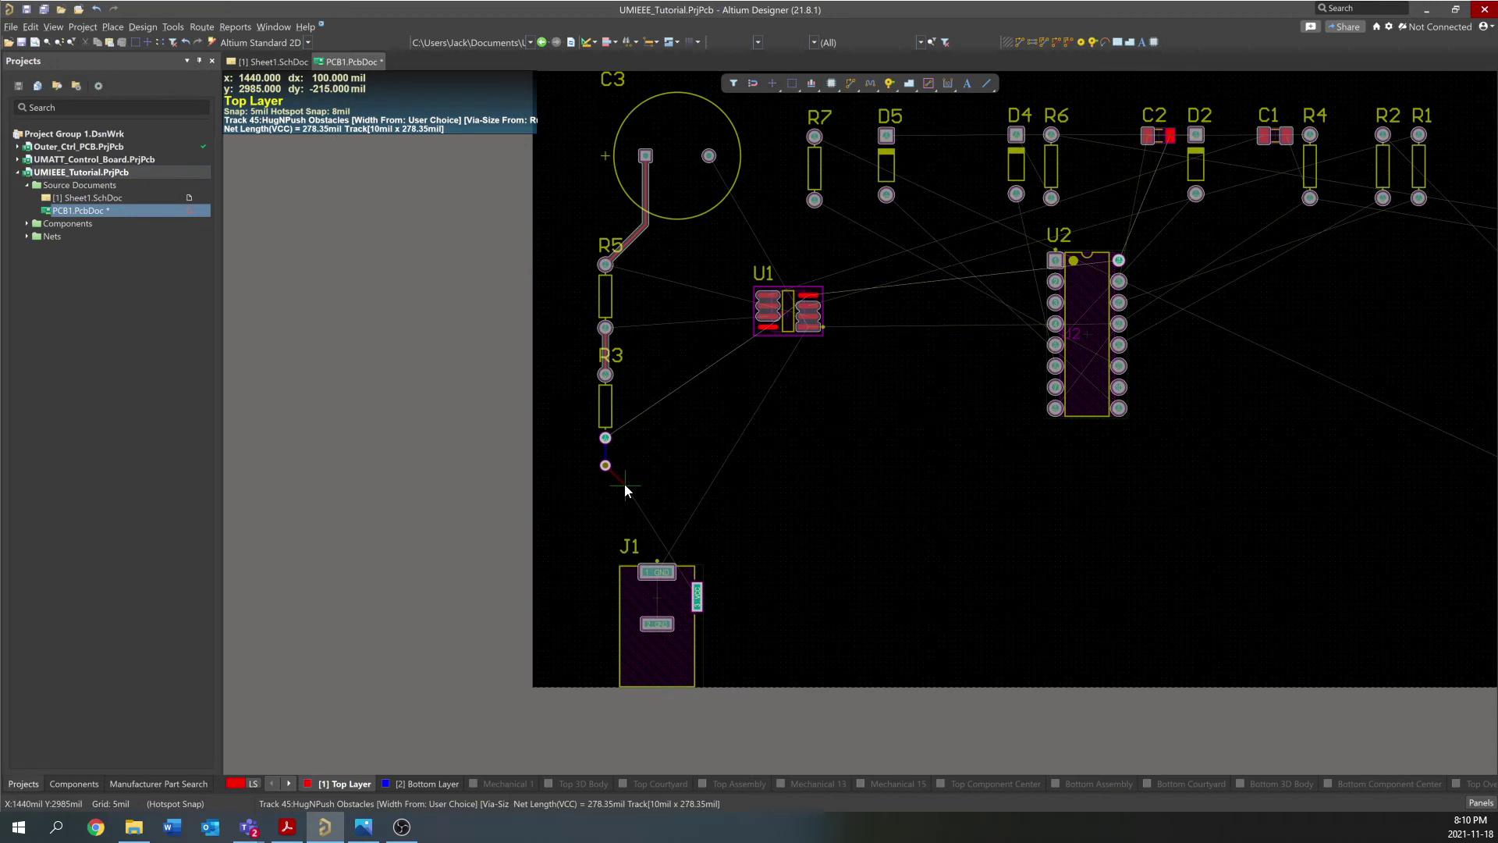
key(Escape)
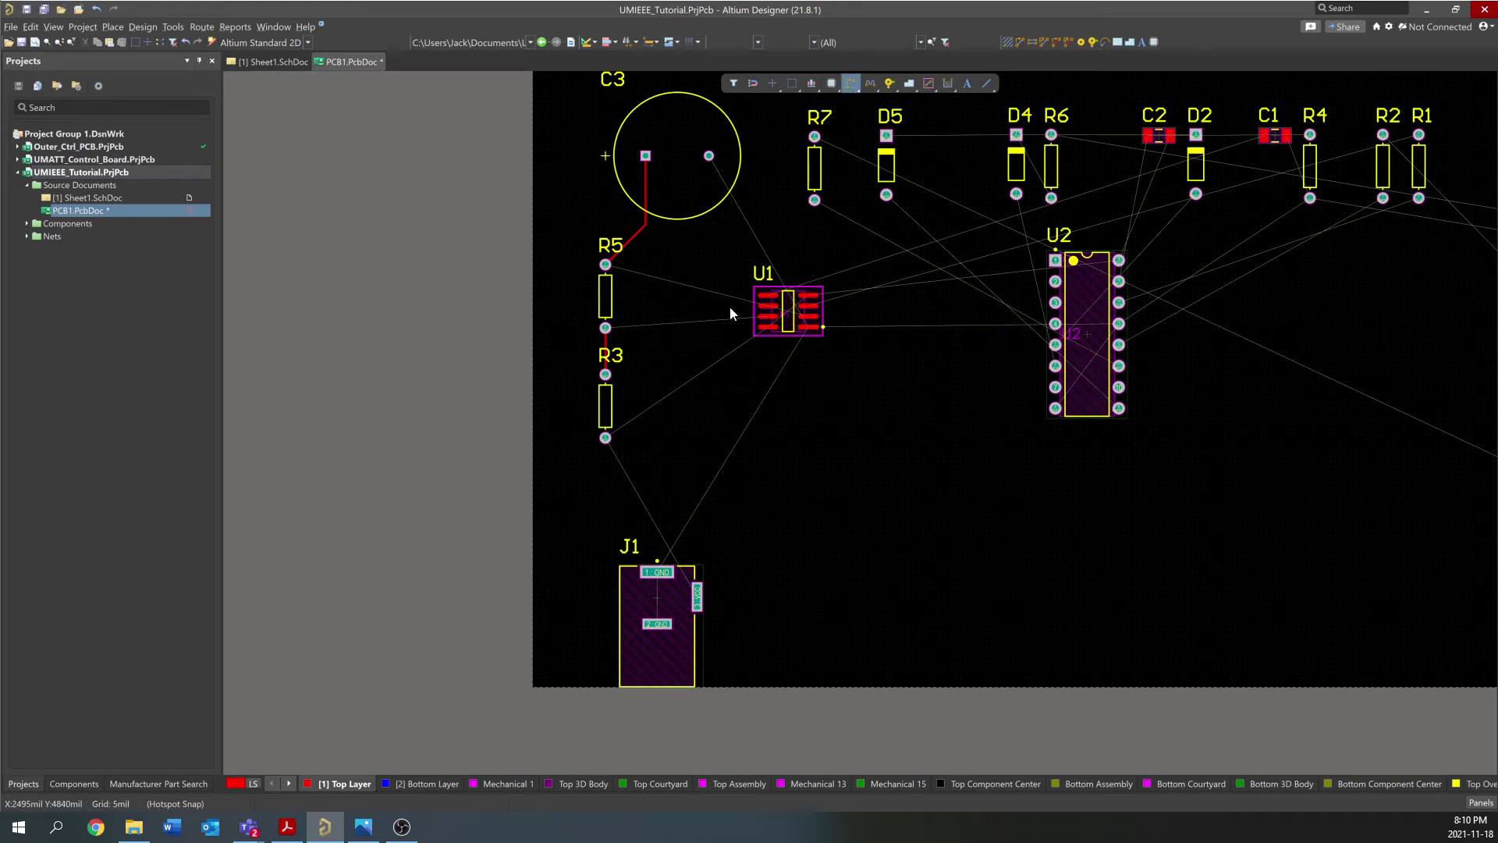
click(606, 438)
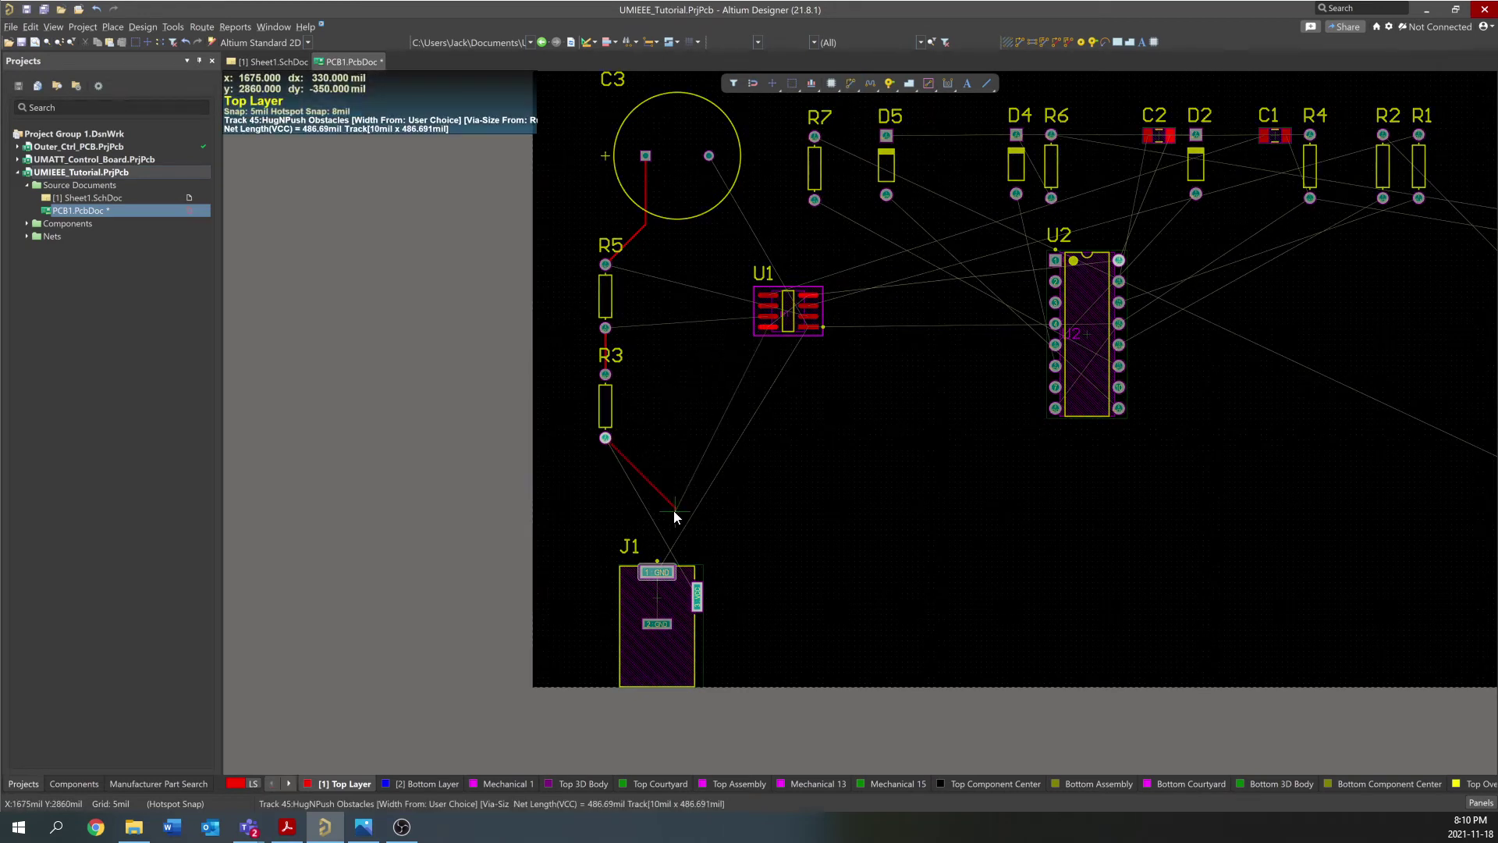
click(698, 595)
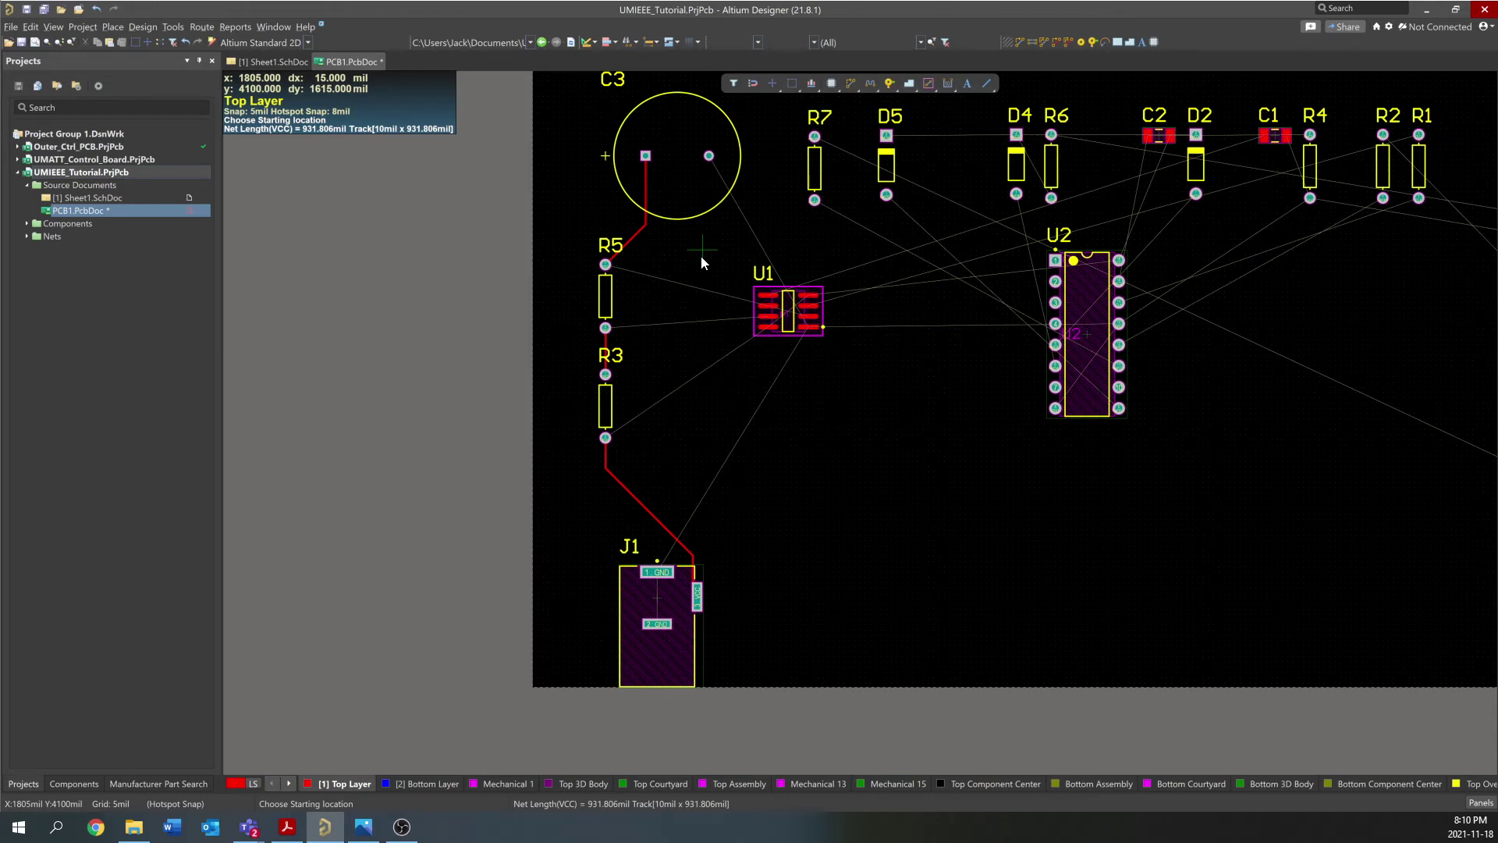
ctrl+scroll(767, 405, up, 3)
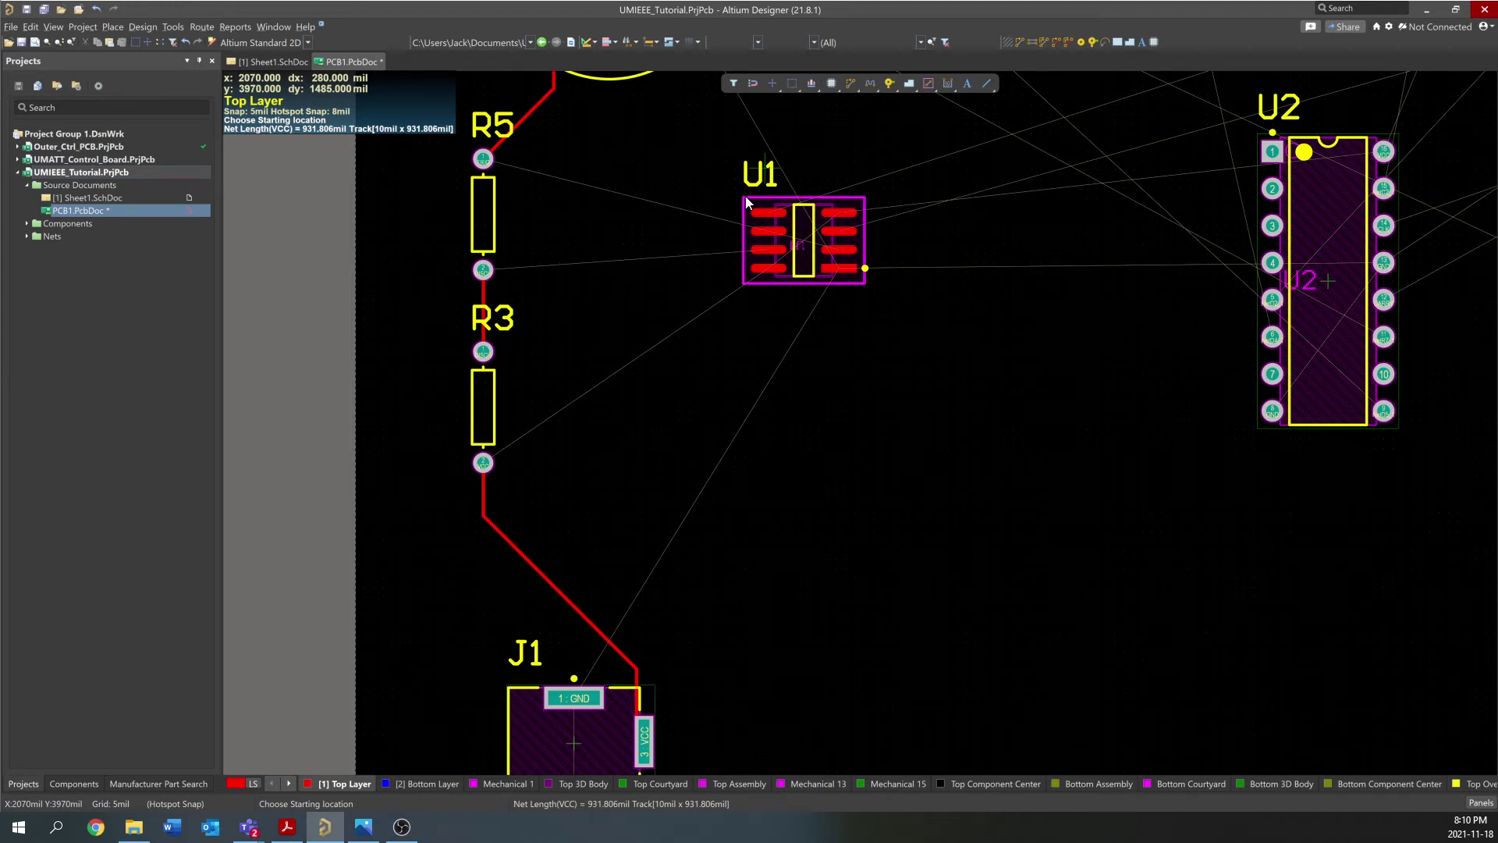
click(644, 729)
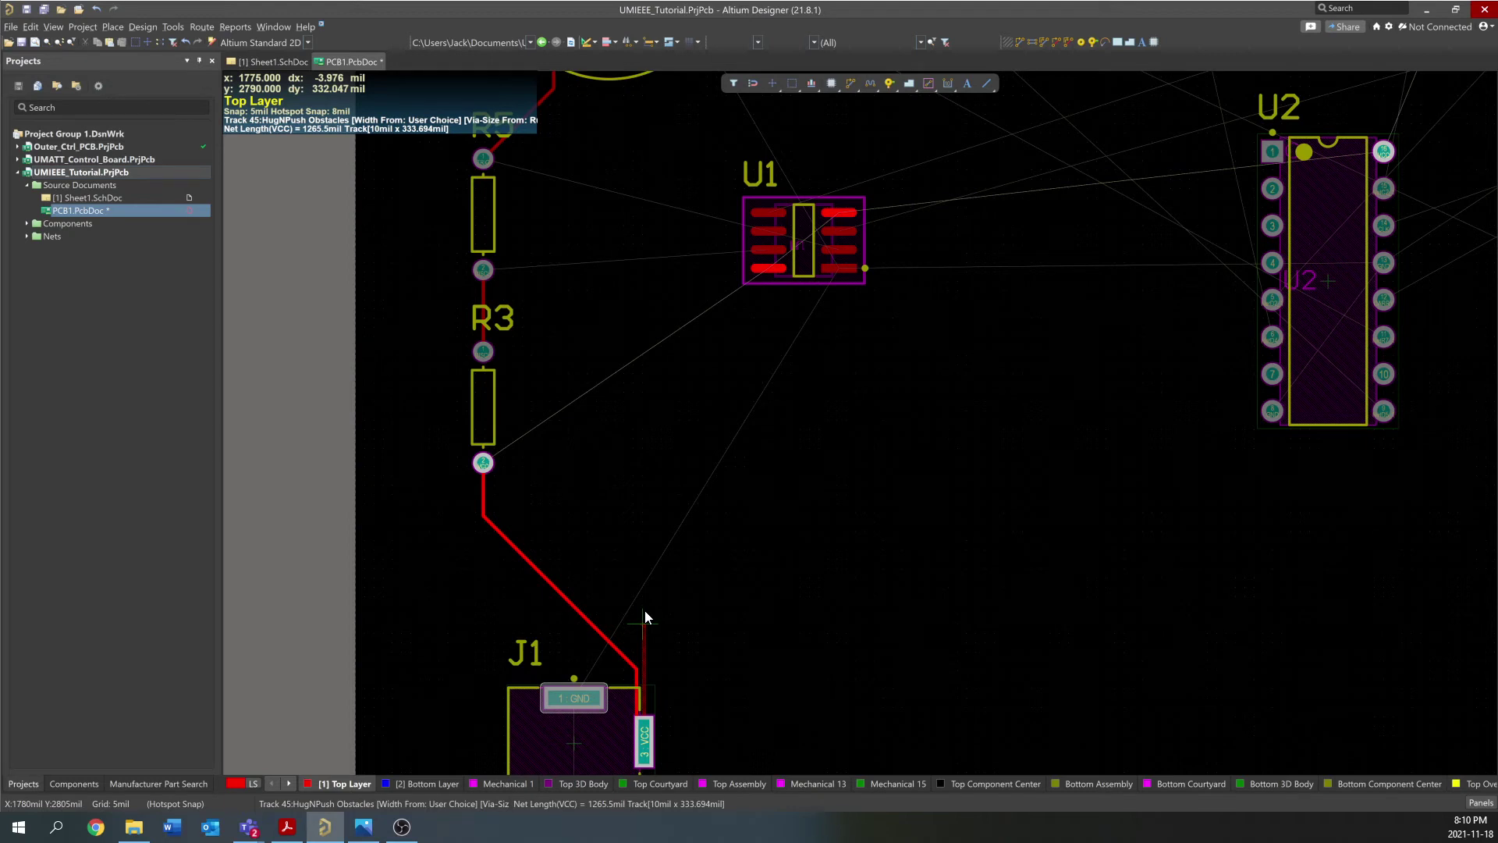
right_click(644, 612)
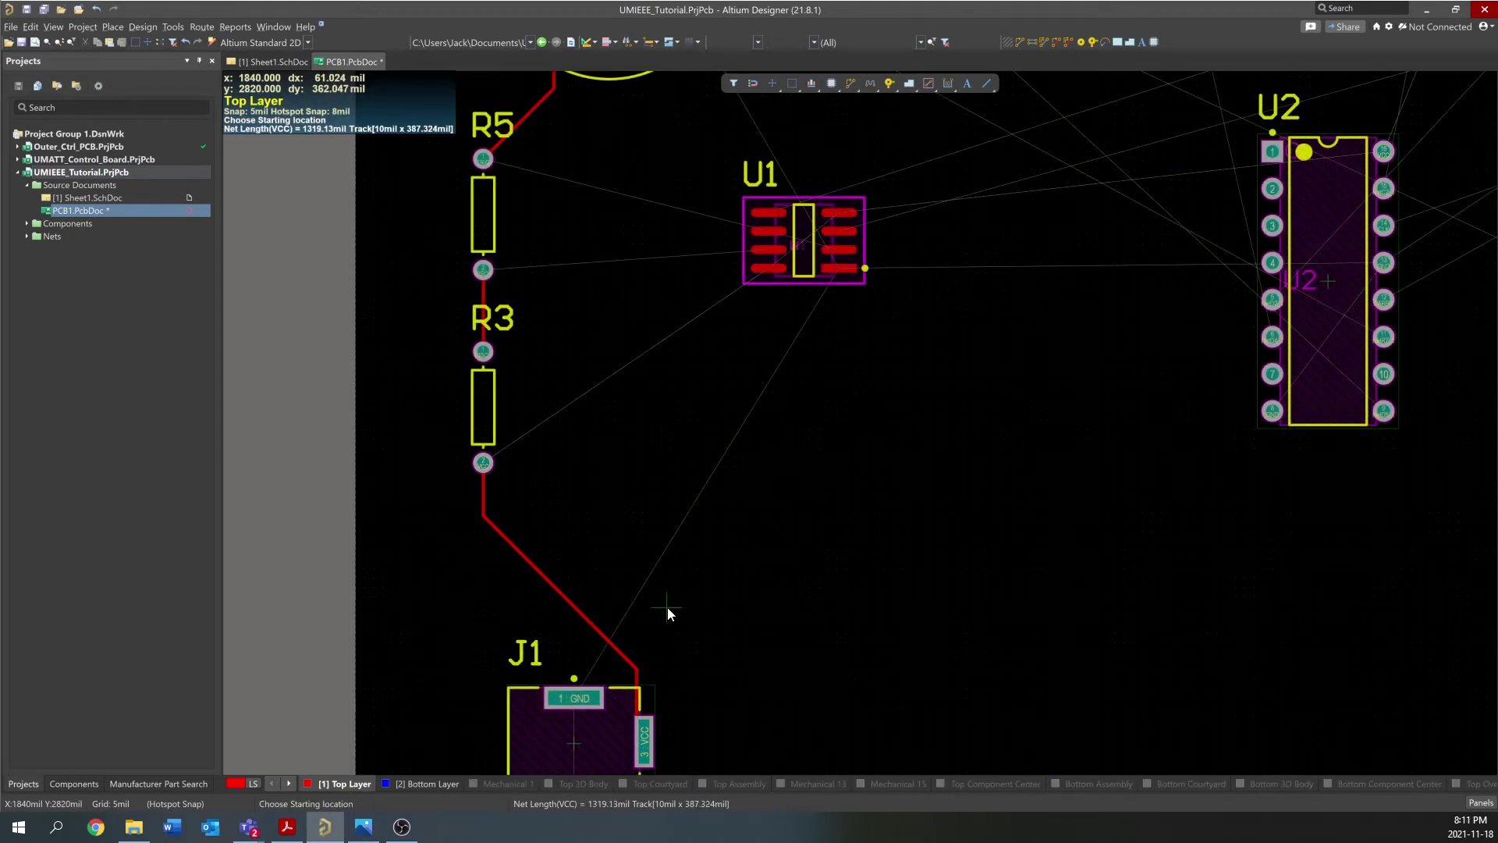
right_click(667, 606)
click(519, 550)
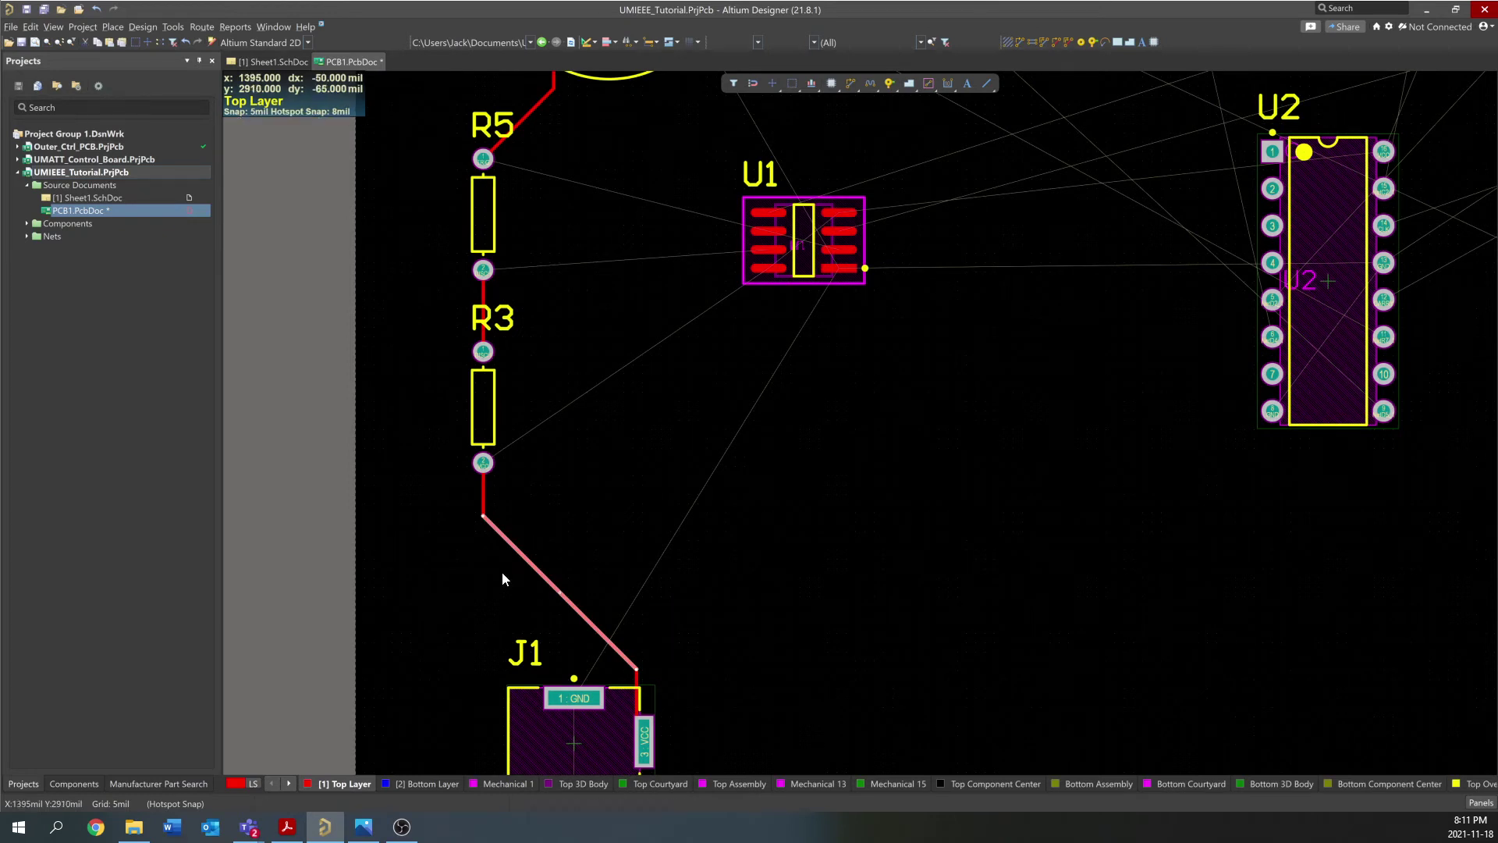
click(503, 571)
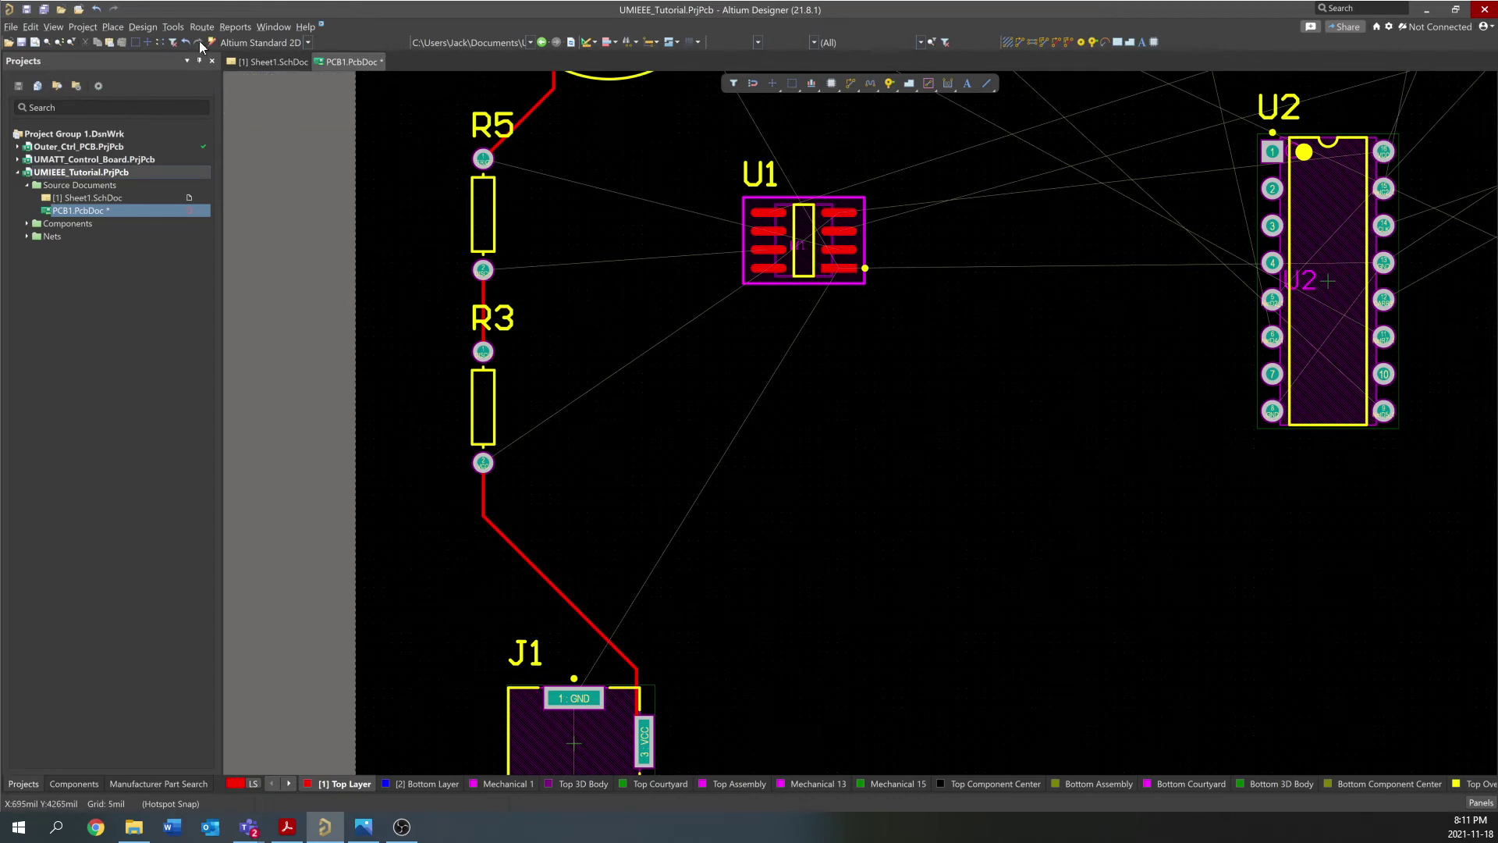
Set the routing Width design rule to a maximum of 100 mil and a preferred width of 20 mil, and apply it
click(173, 26)
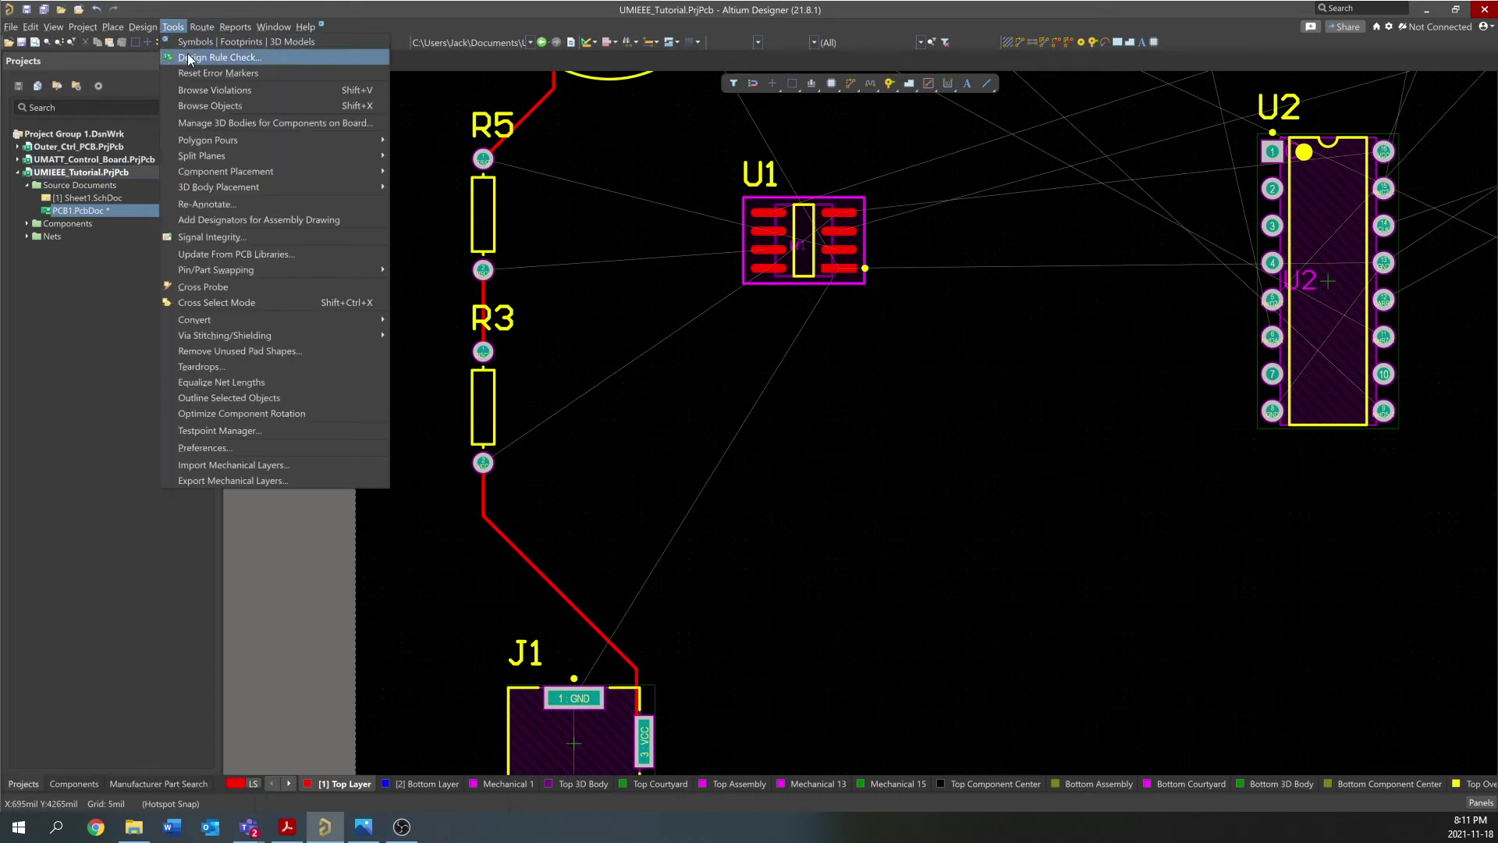
mouse_move(143, 27)
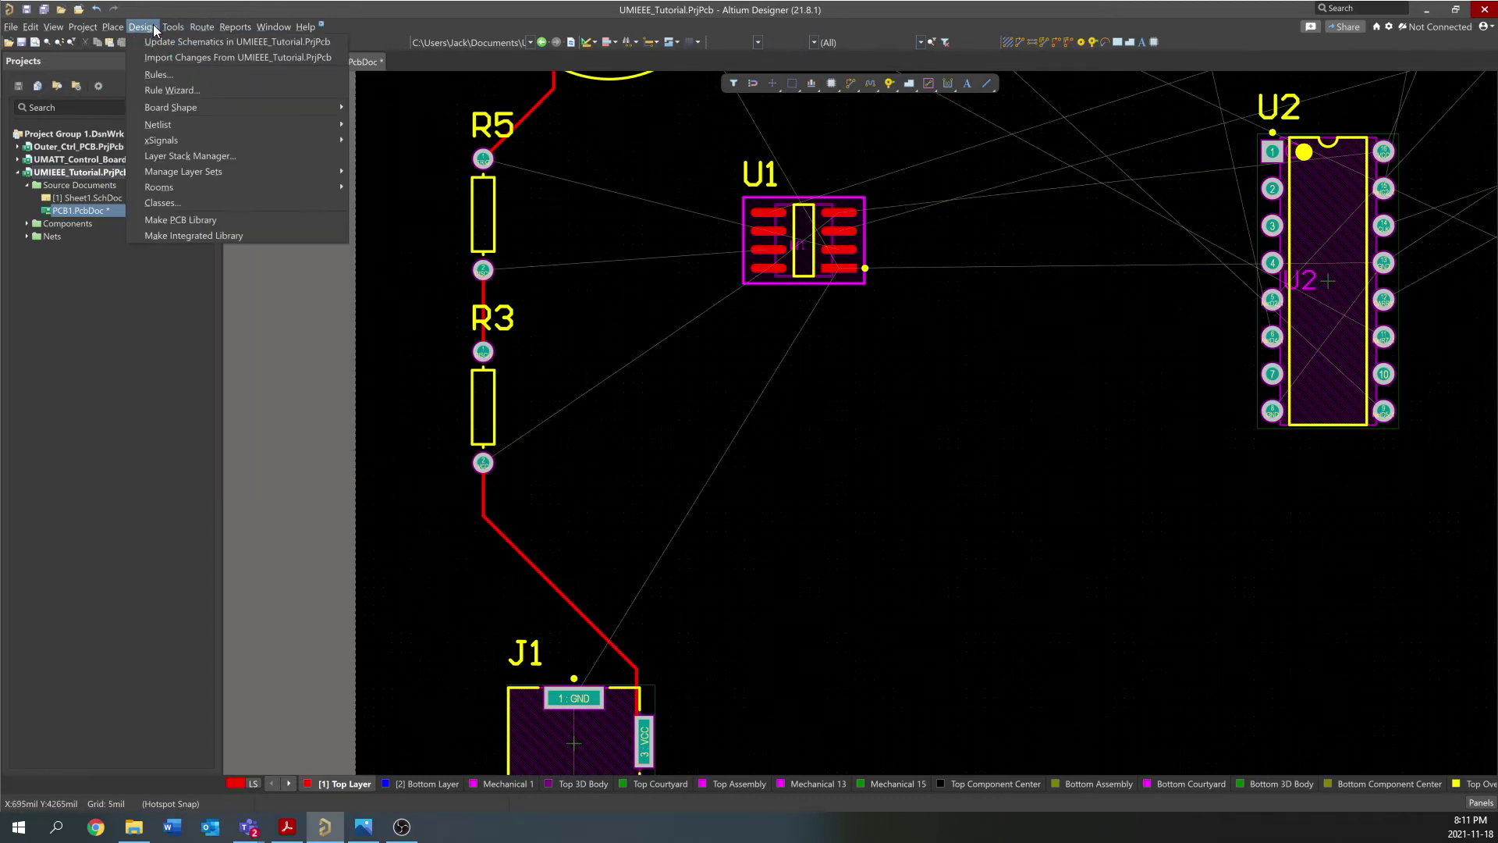
click(166, 69)
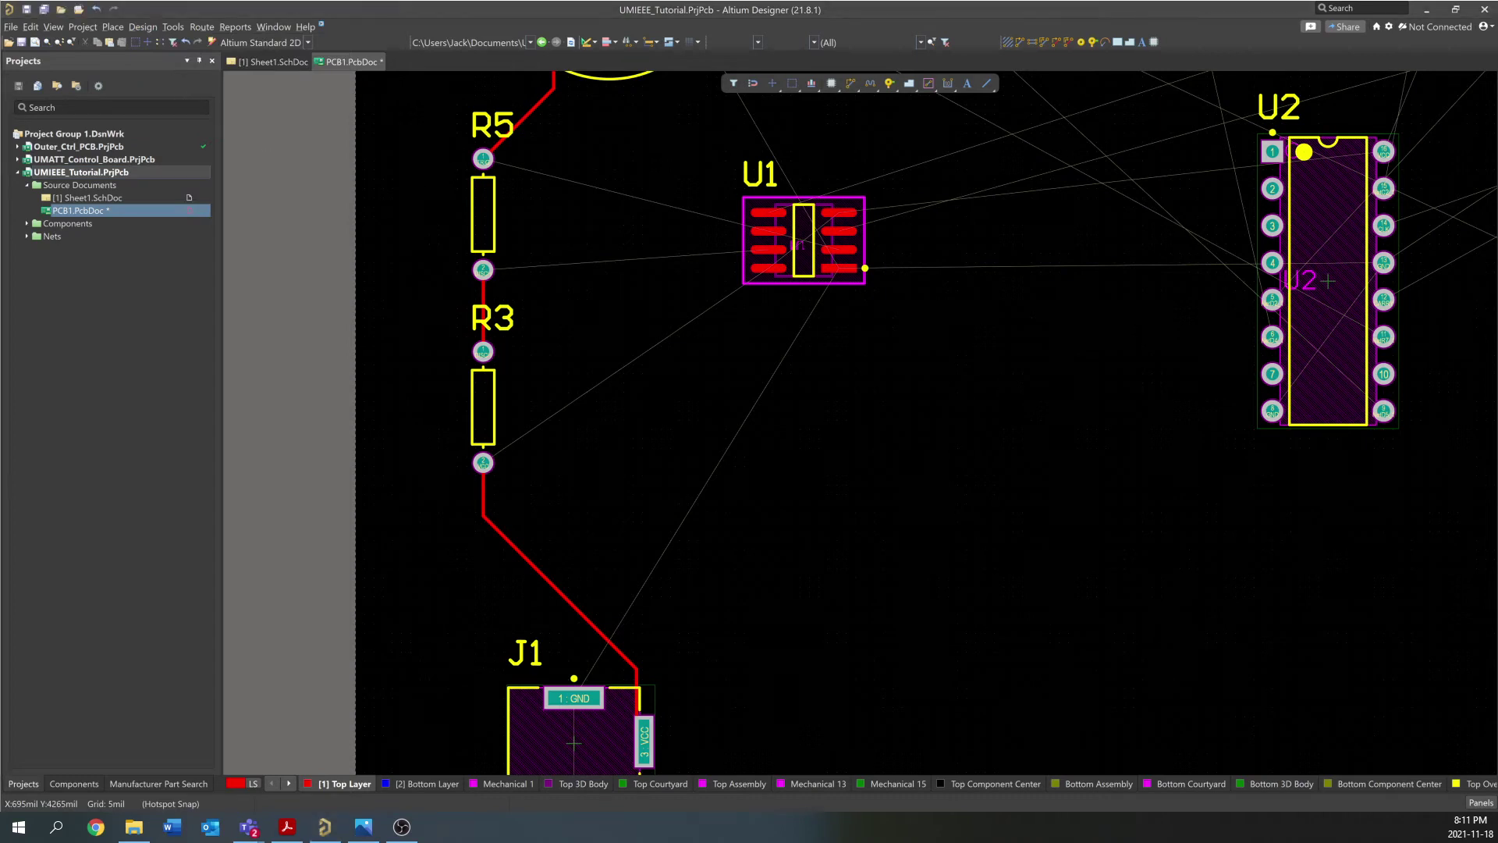
drag(759, 35, 630, 109)
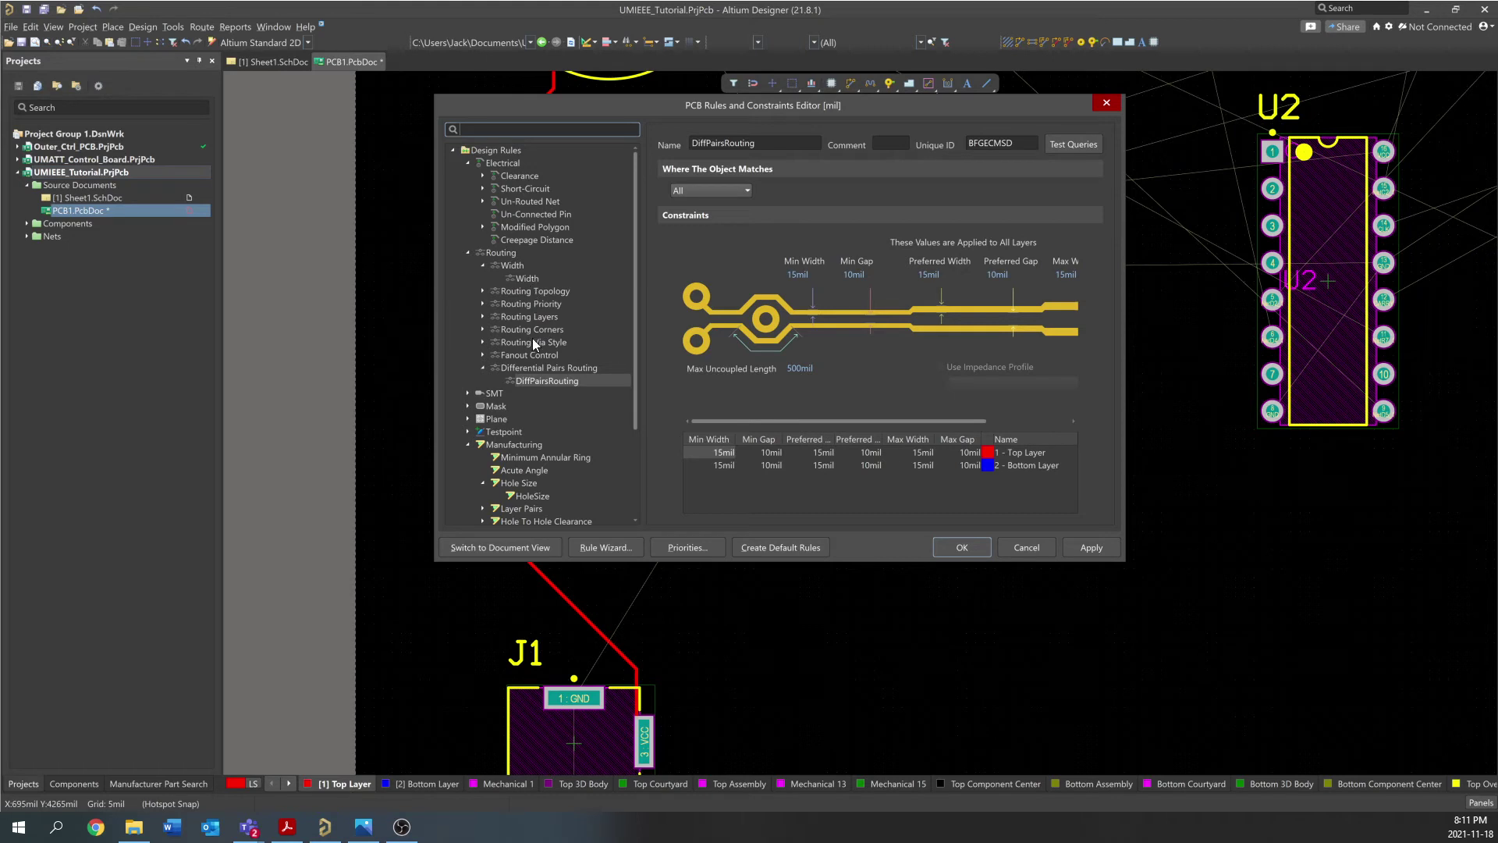
click(524, 278)
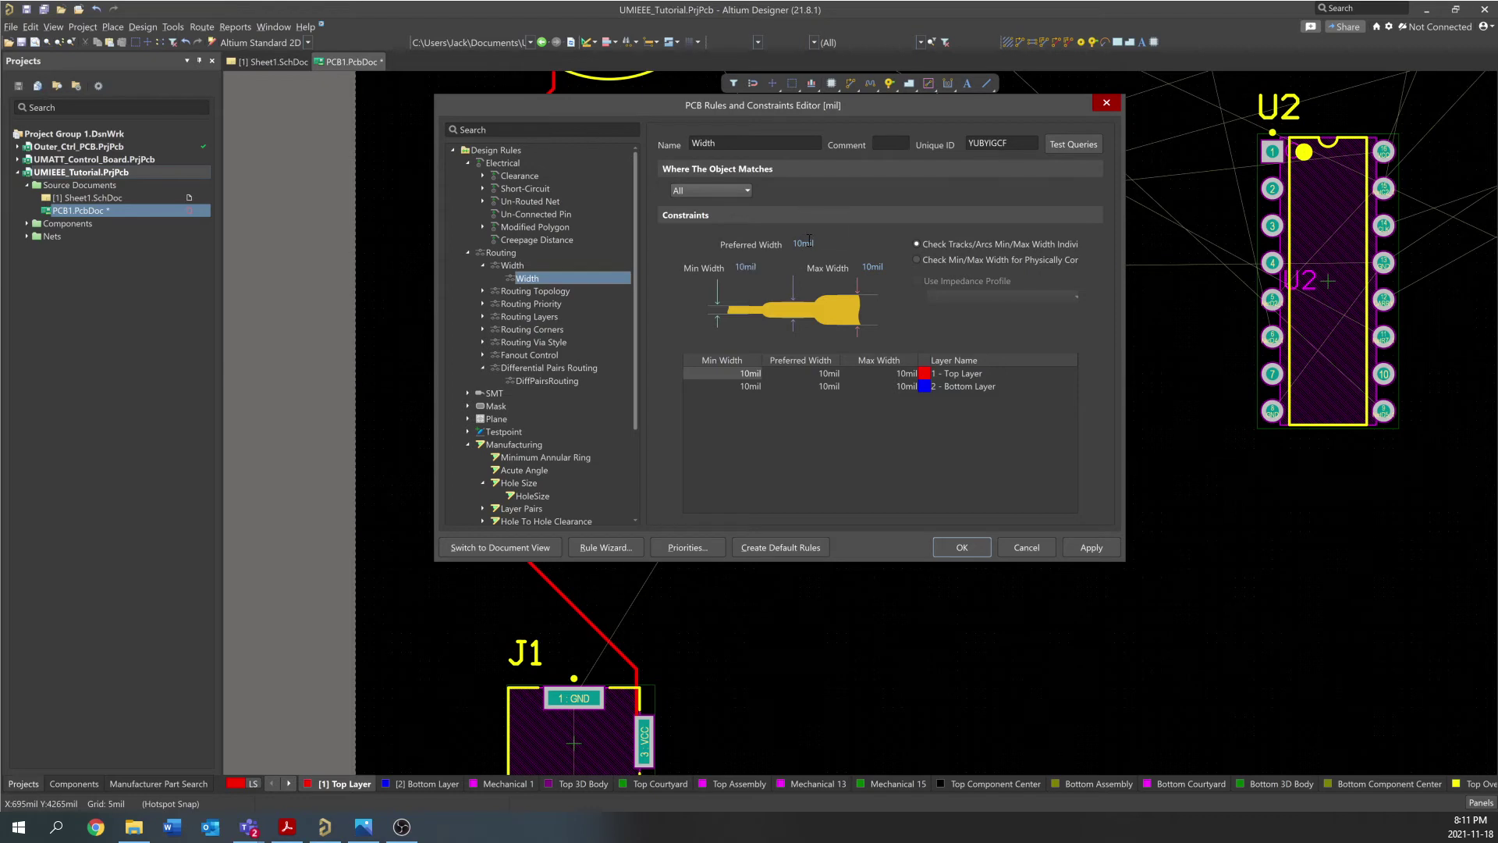
click(872, 266)
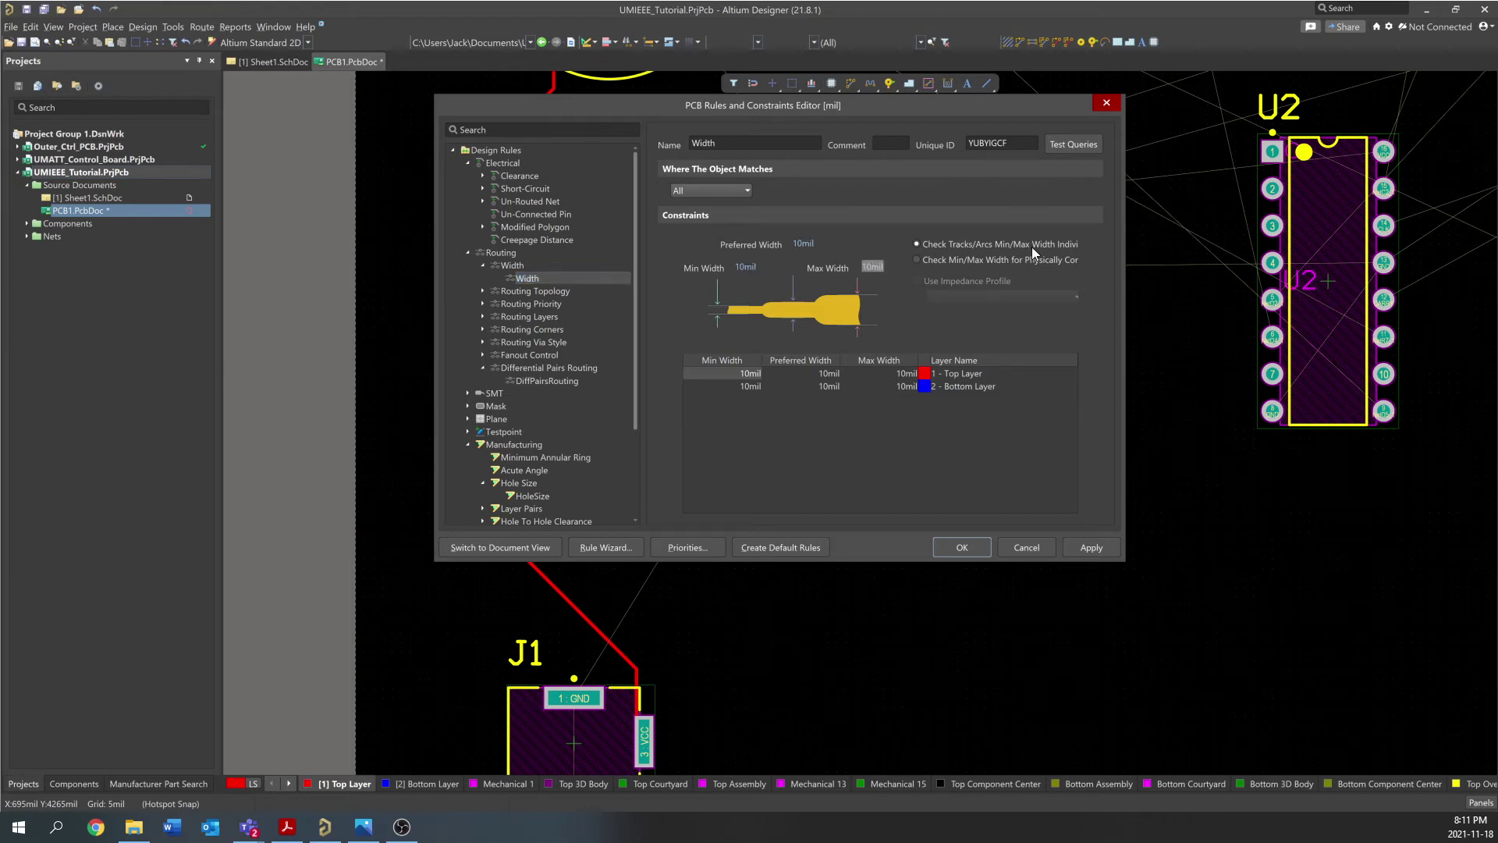
text(100mil)
click(804, 243)
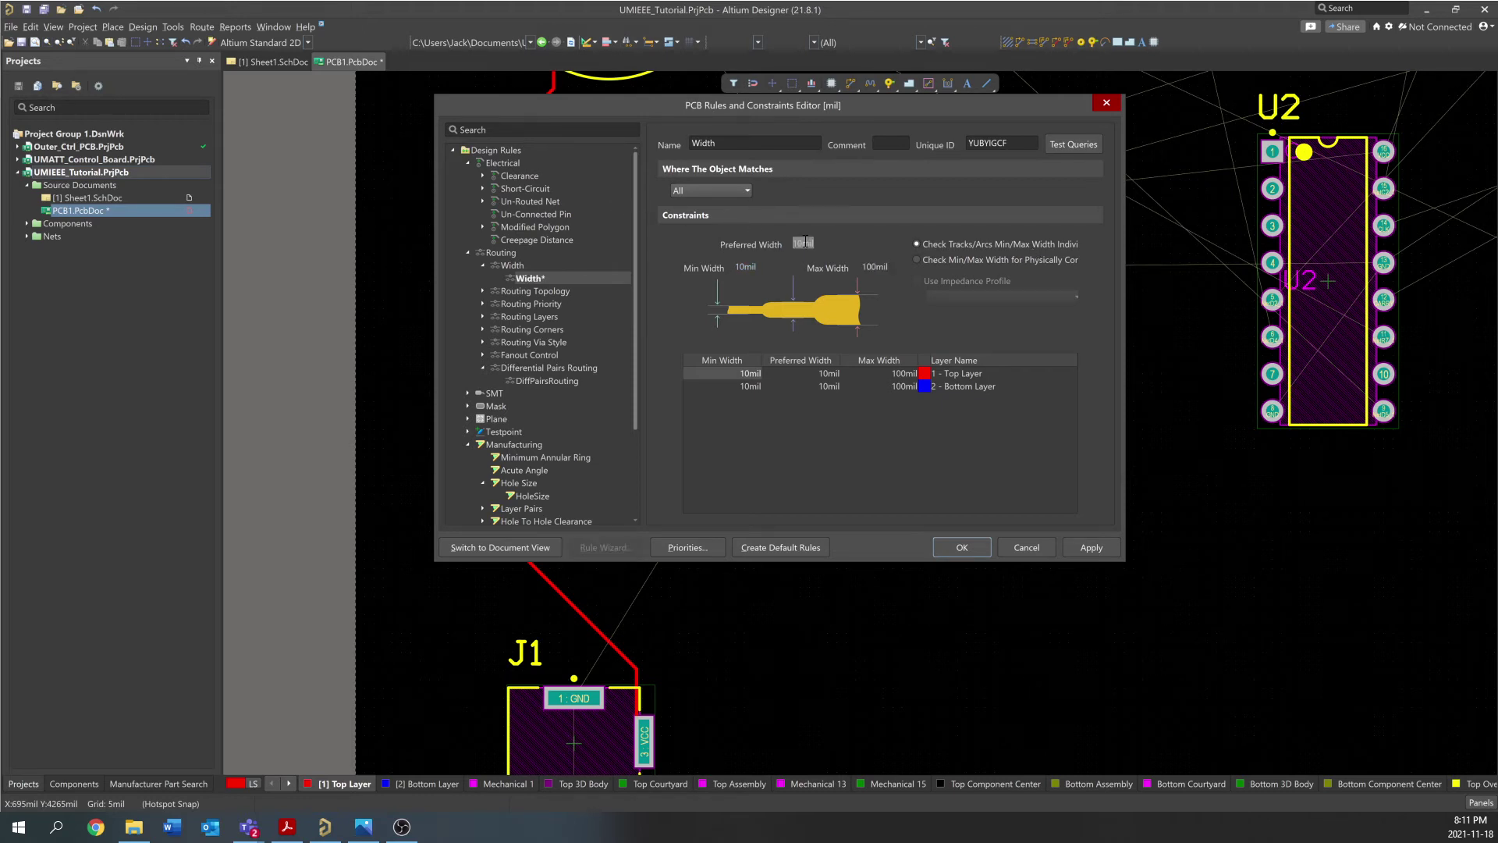
text(25)
text(20)
click(1108, 550)
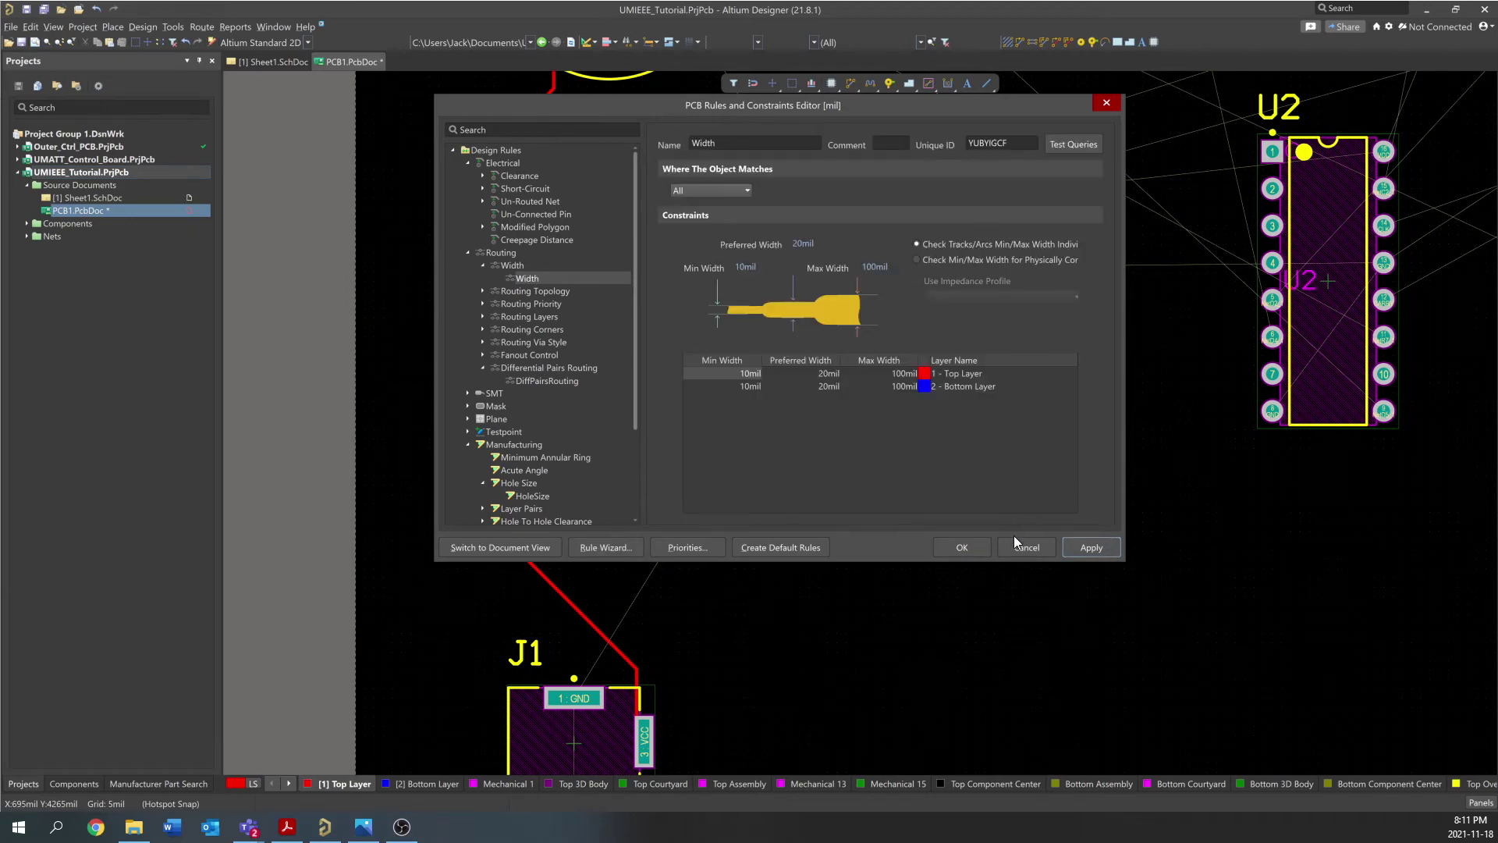
key(Return)
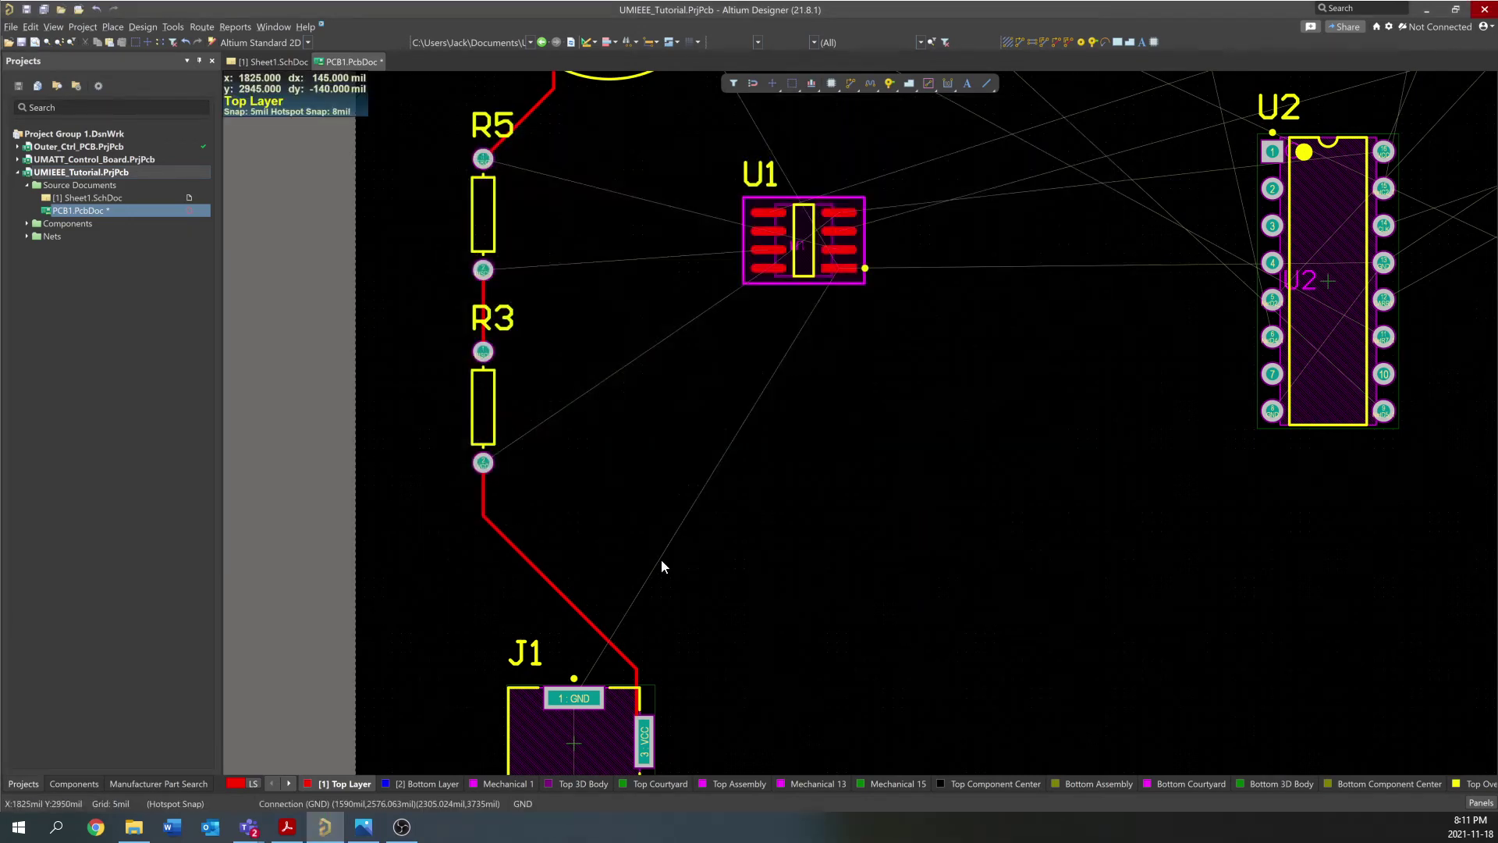
Route a 25 mil wide VCC track on the Top Layer from J1's VCC pad to U1's pin 8
click(847, 82)
click(645, 731)
key(shift+w)
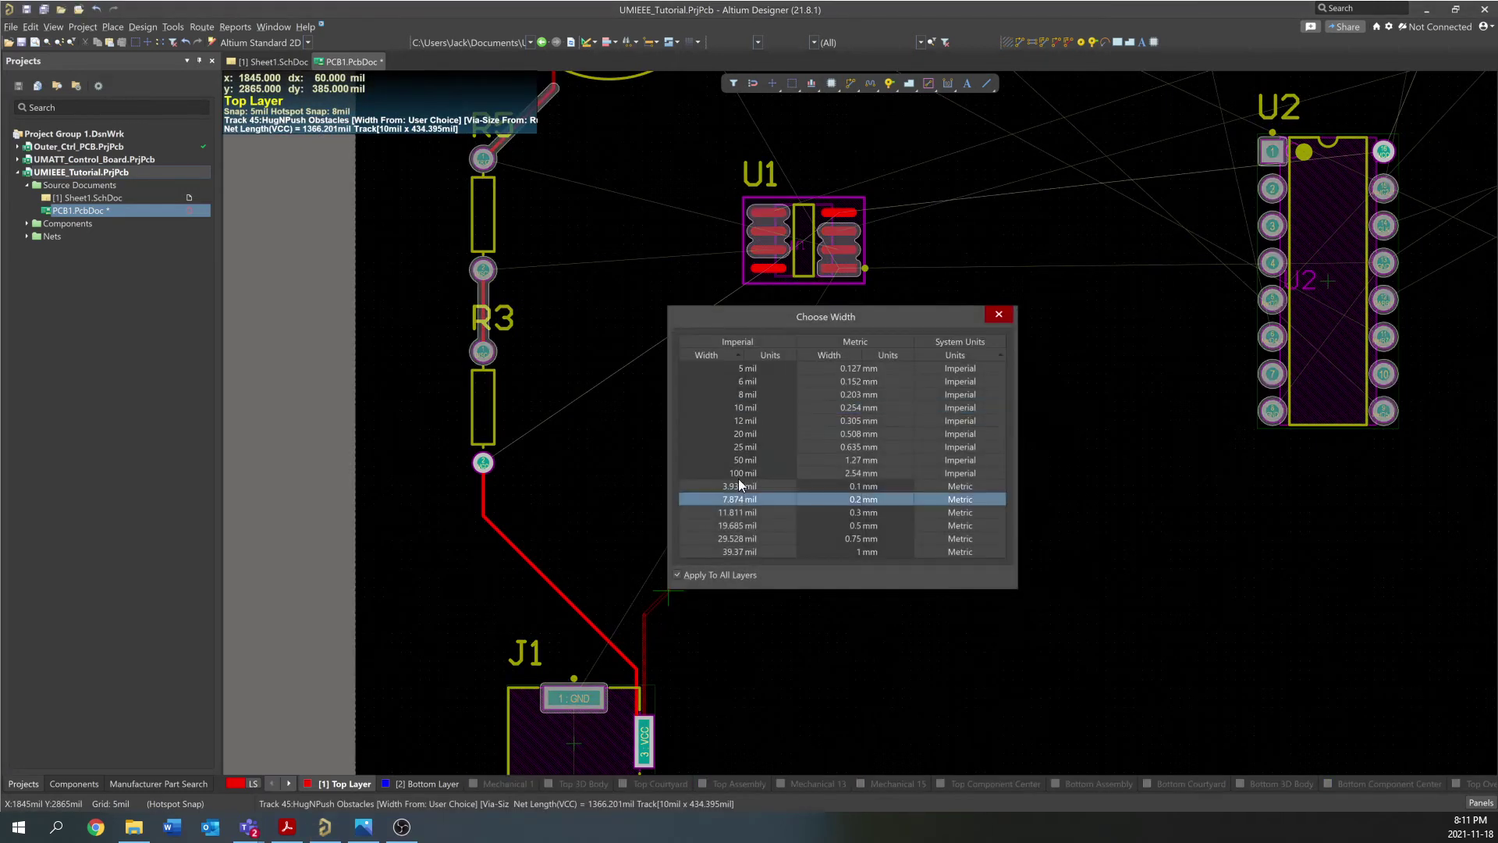
click(767, 445)
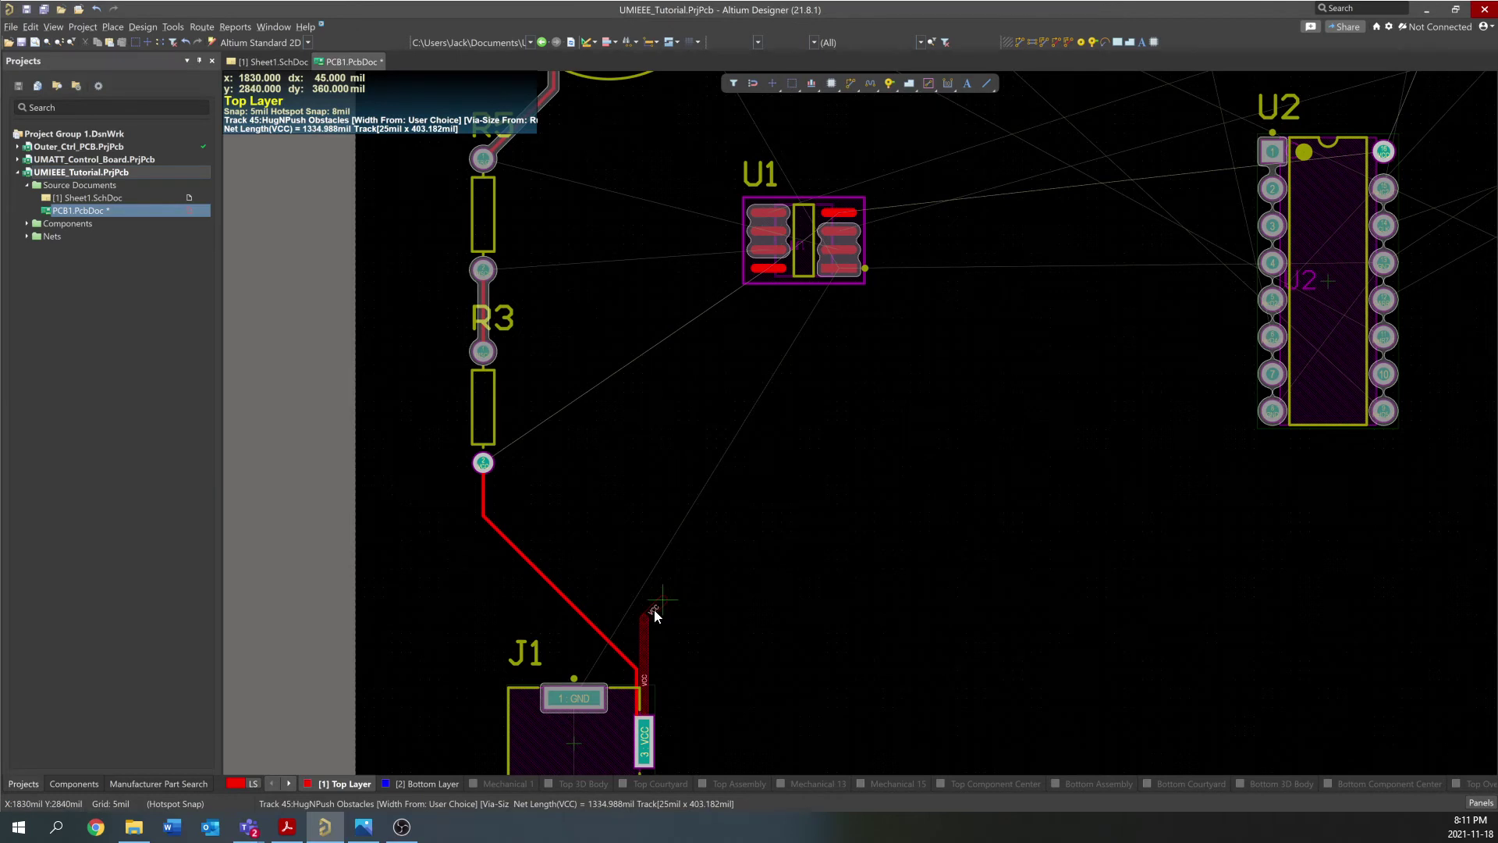
click(760, 272)
key(Escape)
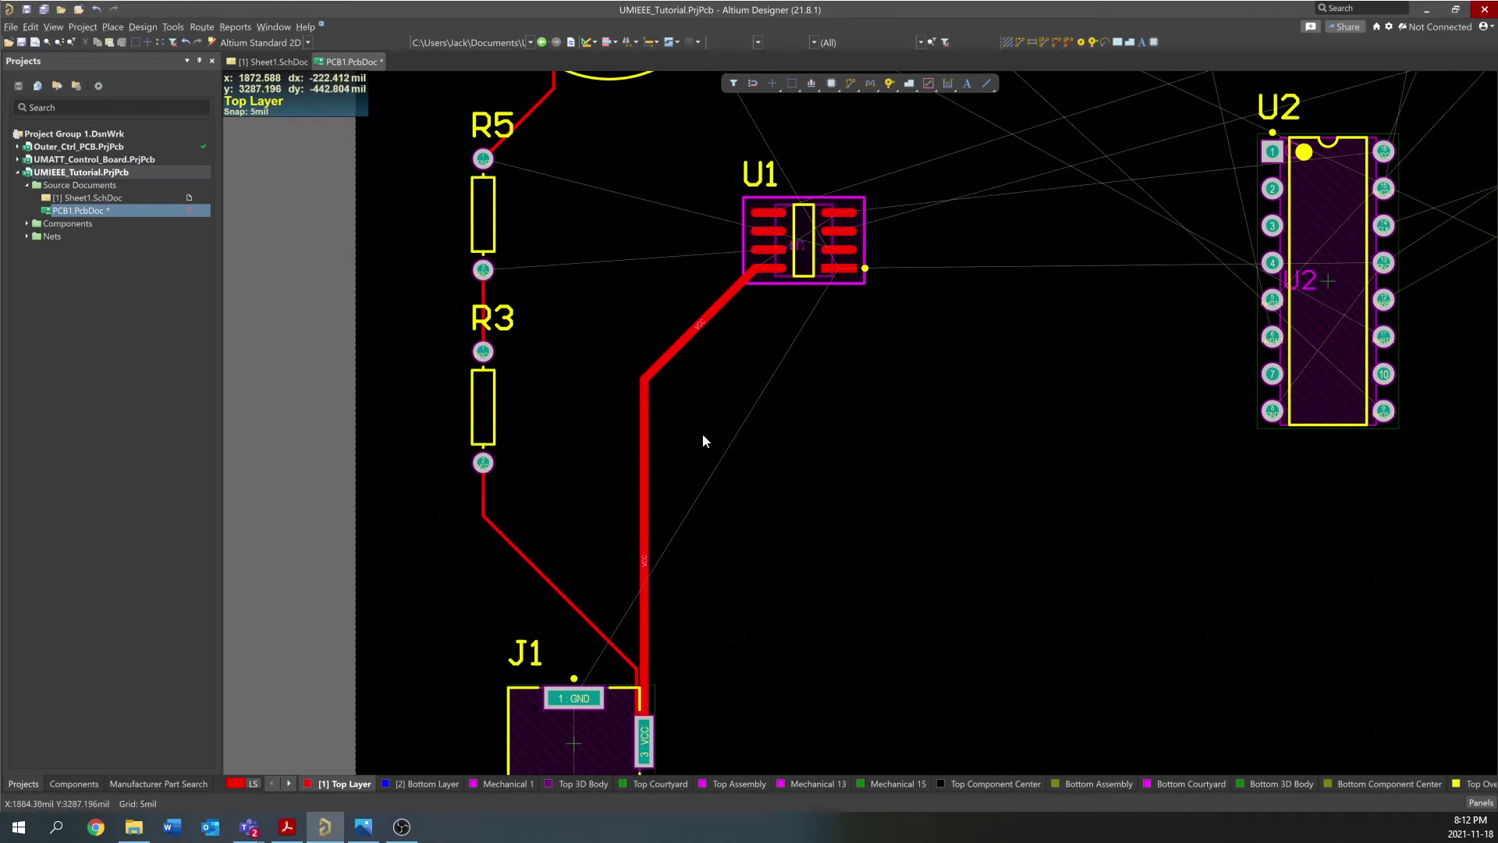
Route a 10 mil TRIG track on the Top Layer from R5's upper pad to U1's pin 6
scroll(702, 433, up, 3)
ctrl+scroll(702, 433, down, 1)
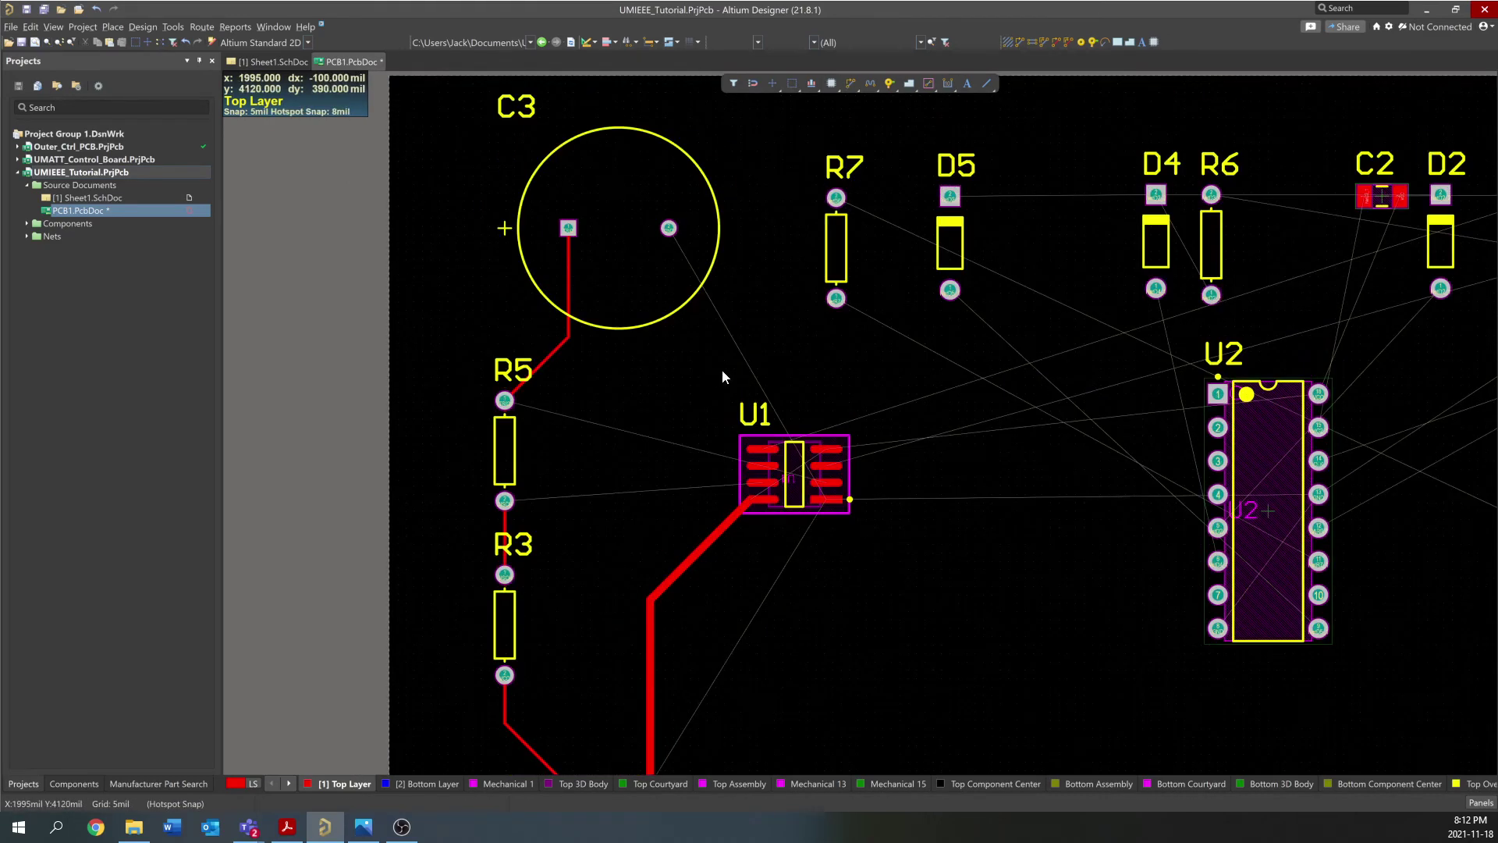
ctrl+scroll(753, 488, up, 4)
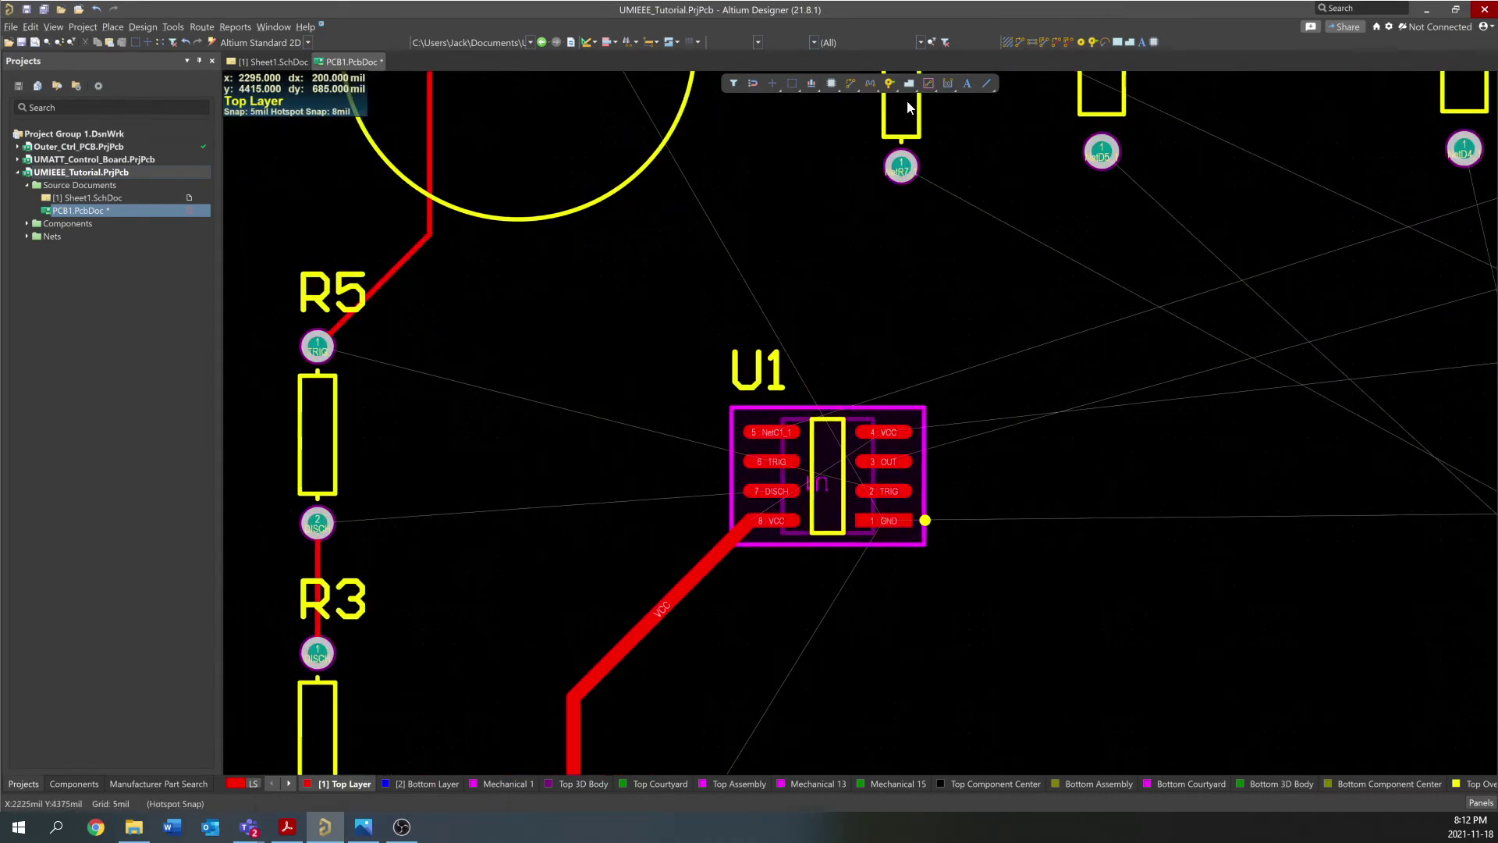
key(ctrl+w)
click(324, 353)
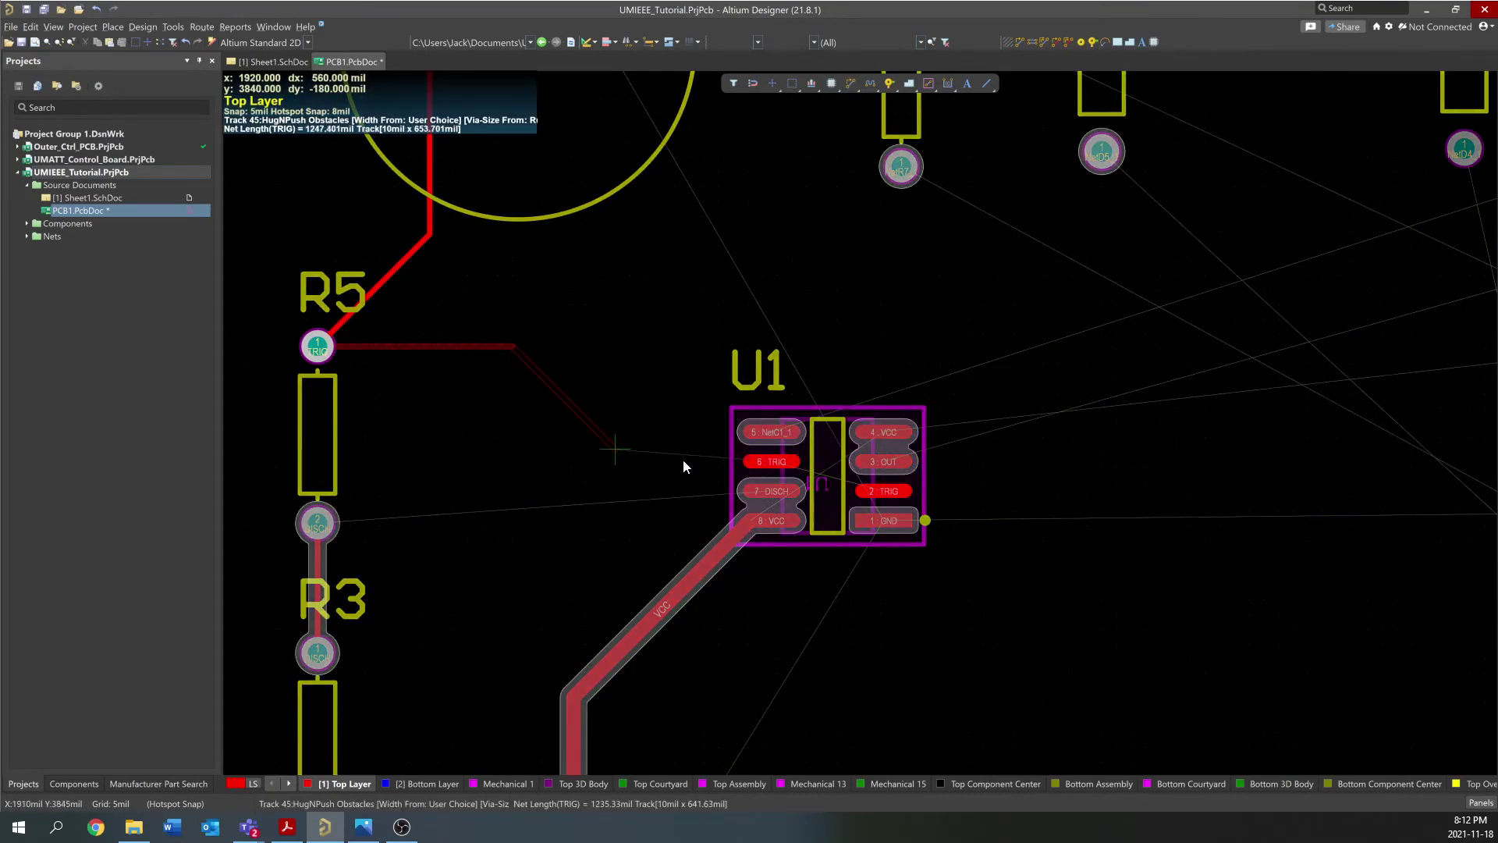
click(786, 459)
Route a 10 mil DISCH track on the Top Layer from R5's lower pad to U1's pin 7
click(318, 522)
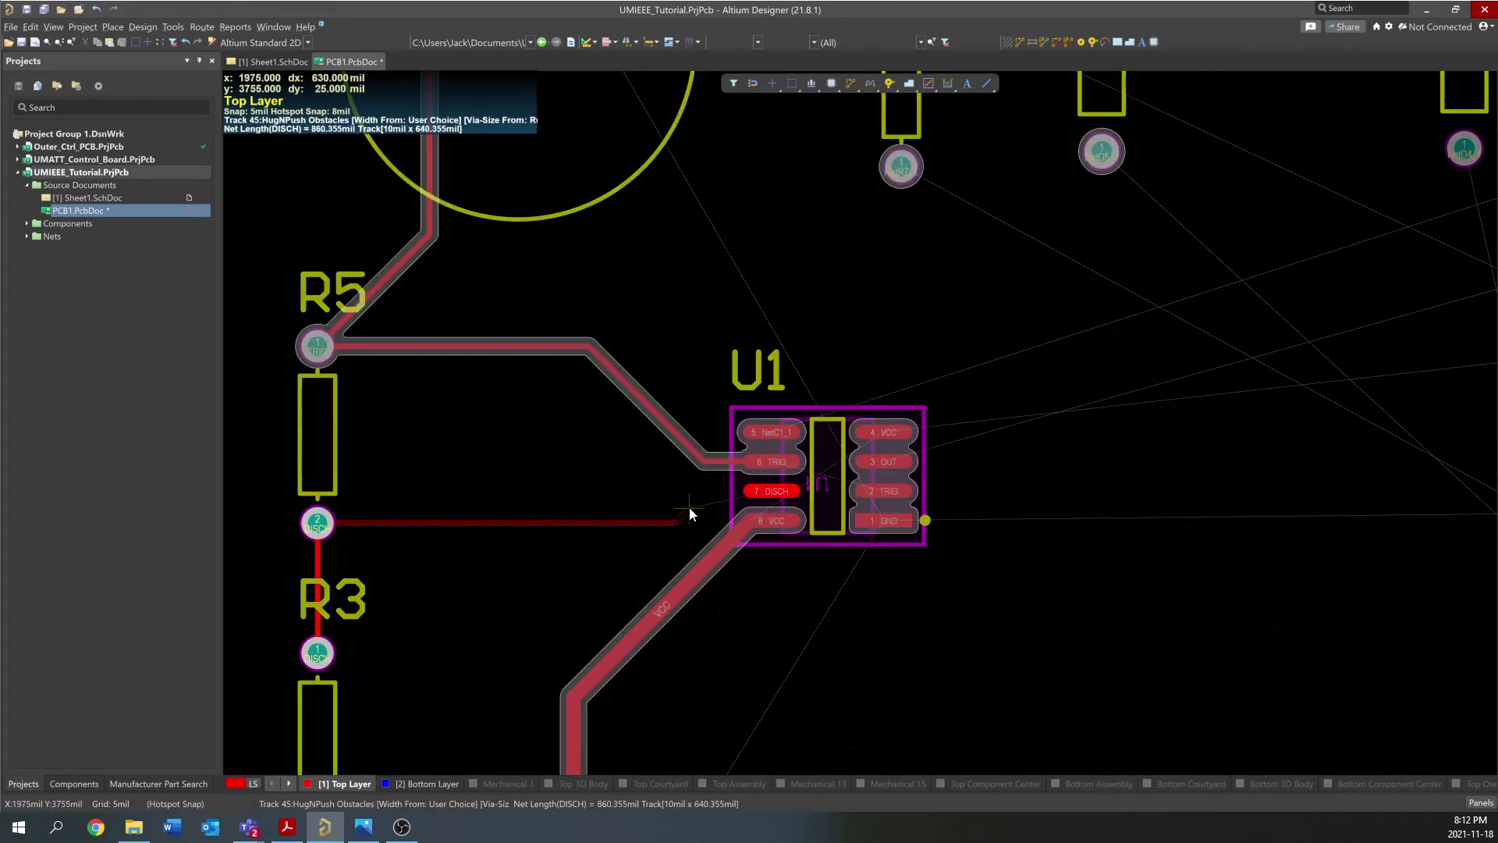
click(777, 491)
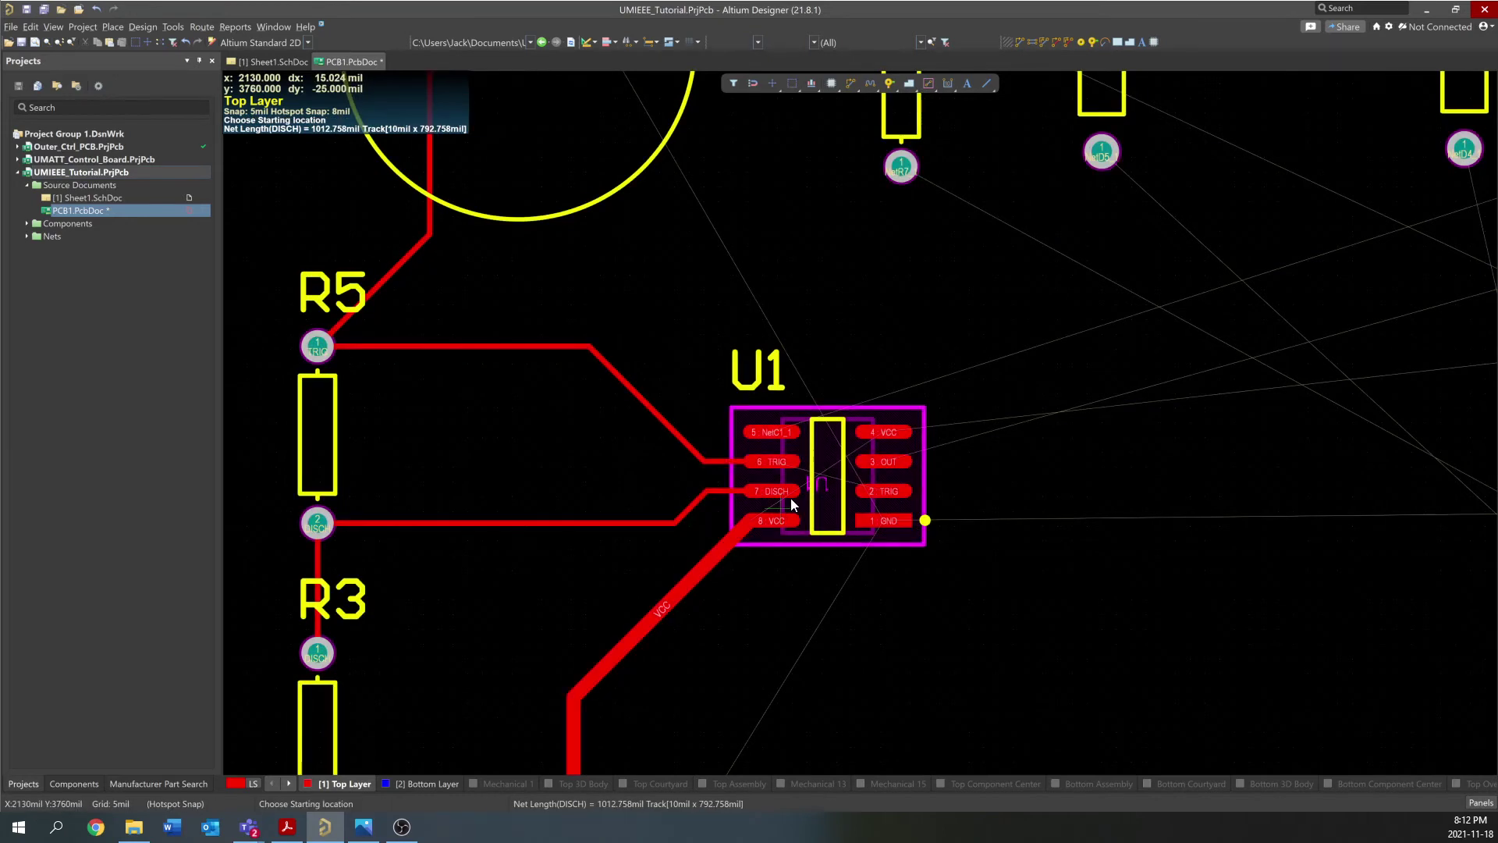
key(Escape)
Connect U1's two TRIG pads, pin 6 and pin 2, with a 10 mil Top Layer track beneath the chip
key(ctrl+w)
click(770, 457)
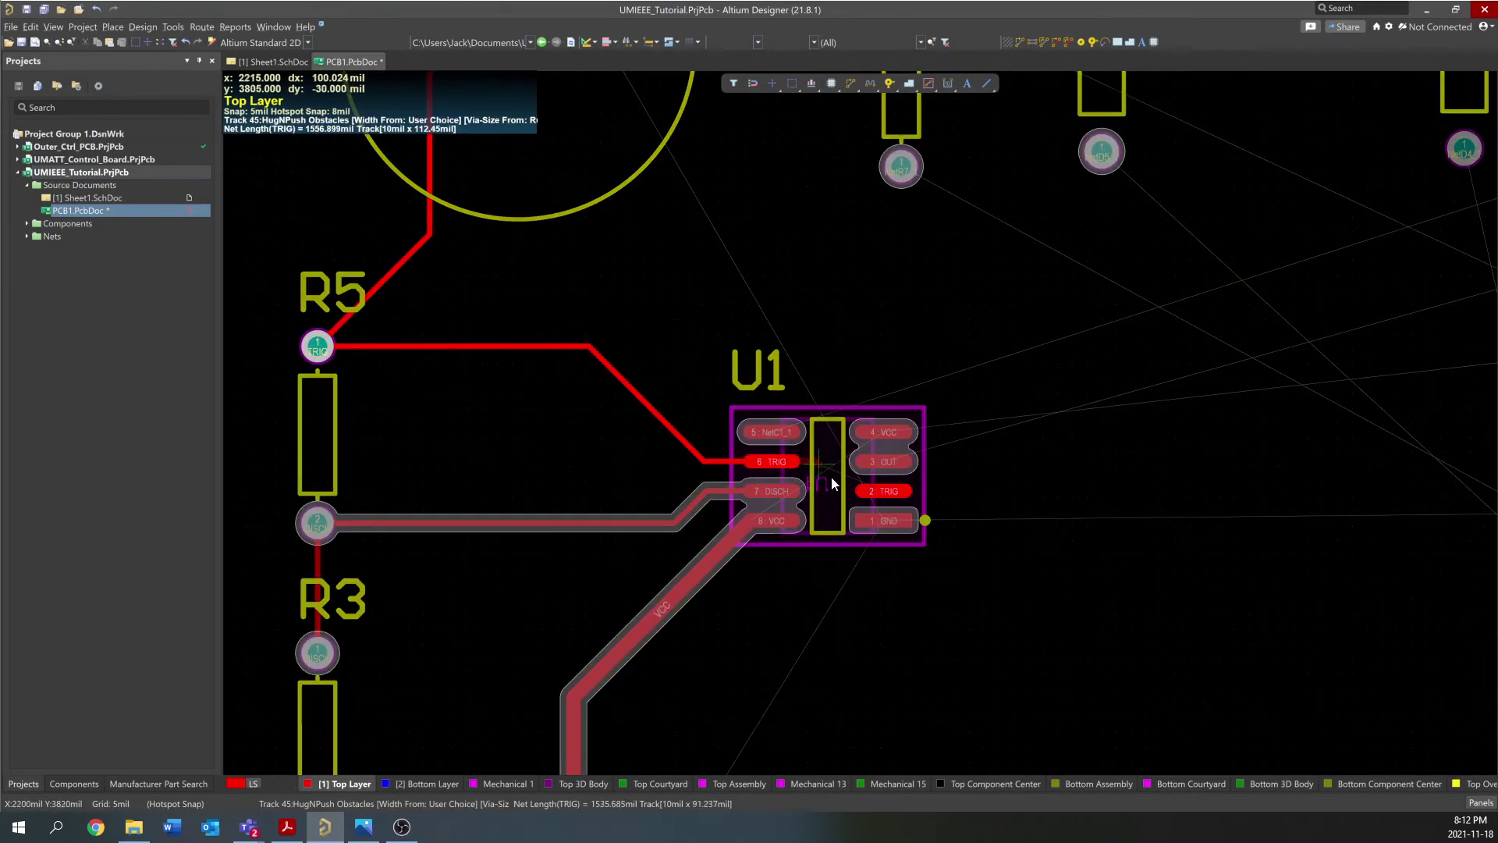
click(891, 493)
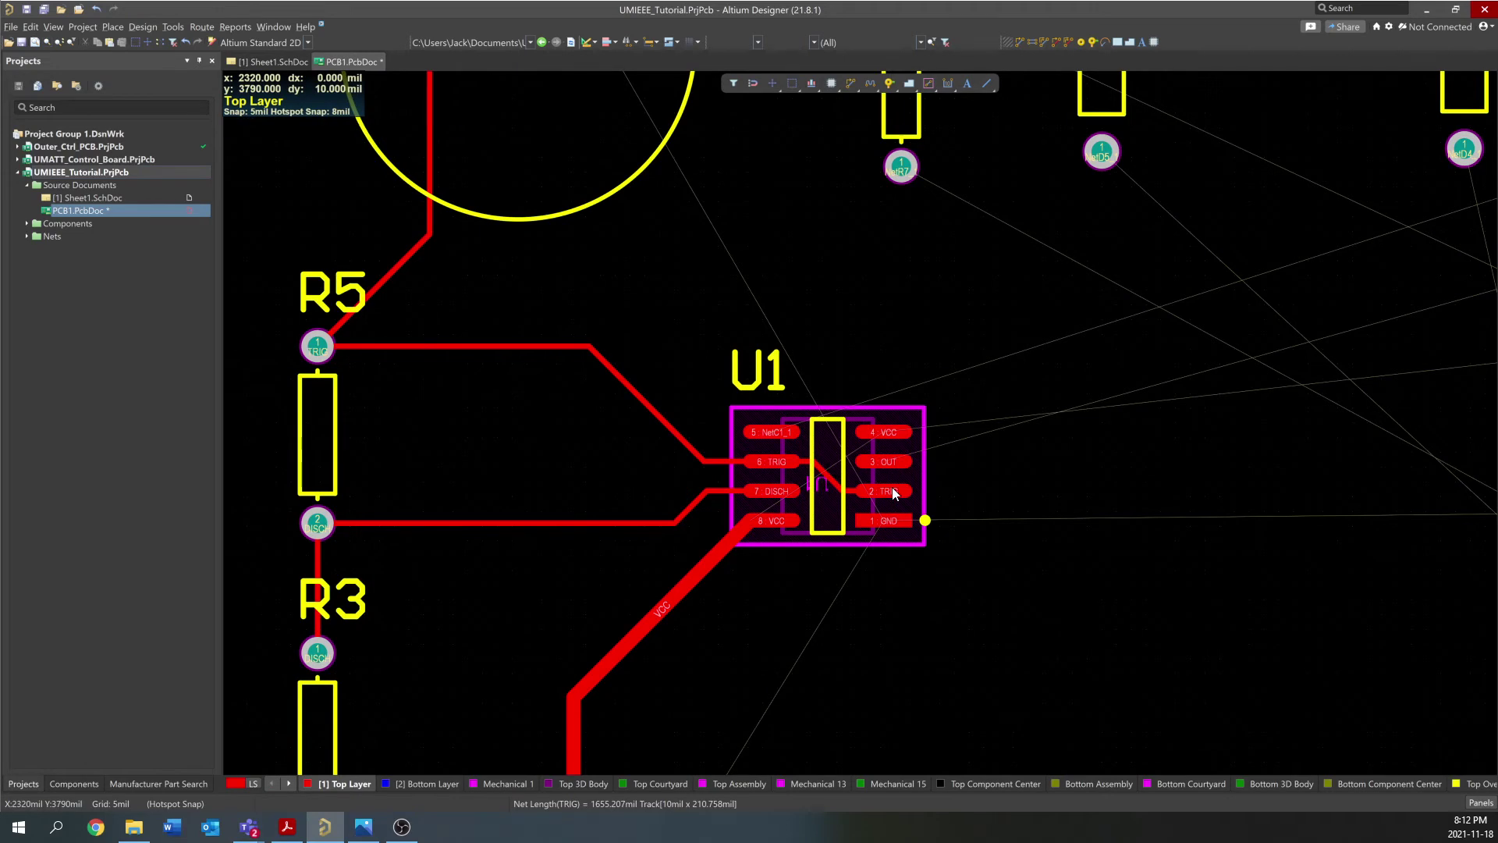
Route a short 25 mil GND track downward from U1's pin 1 and end it in a via to the Bottom Layer
scroll(920, 475, down, 1)
ctrl+scroll(922, 474, up, 2)
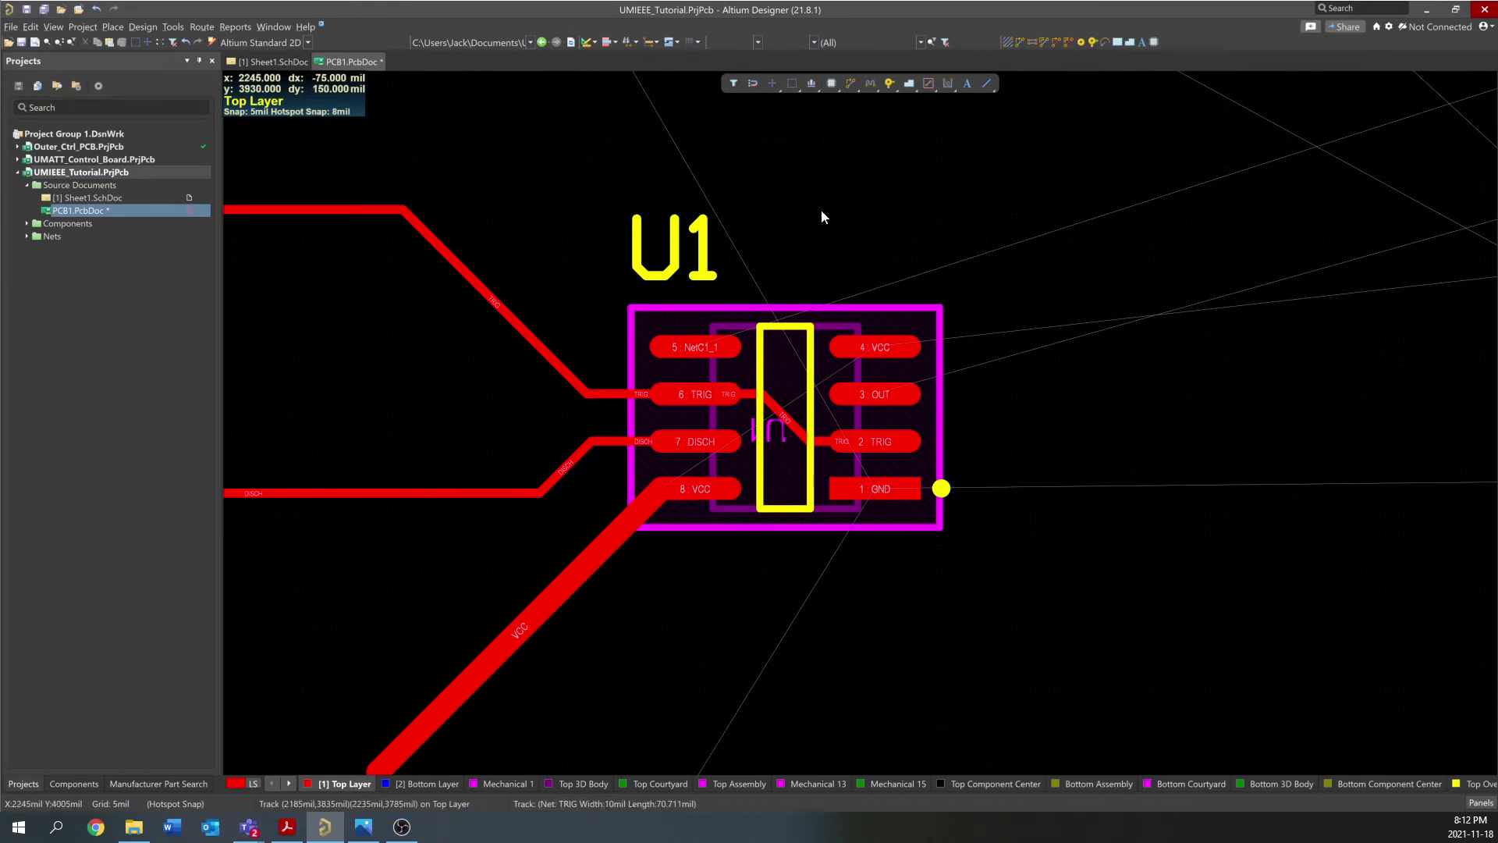
click(848, 81)
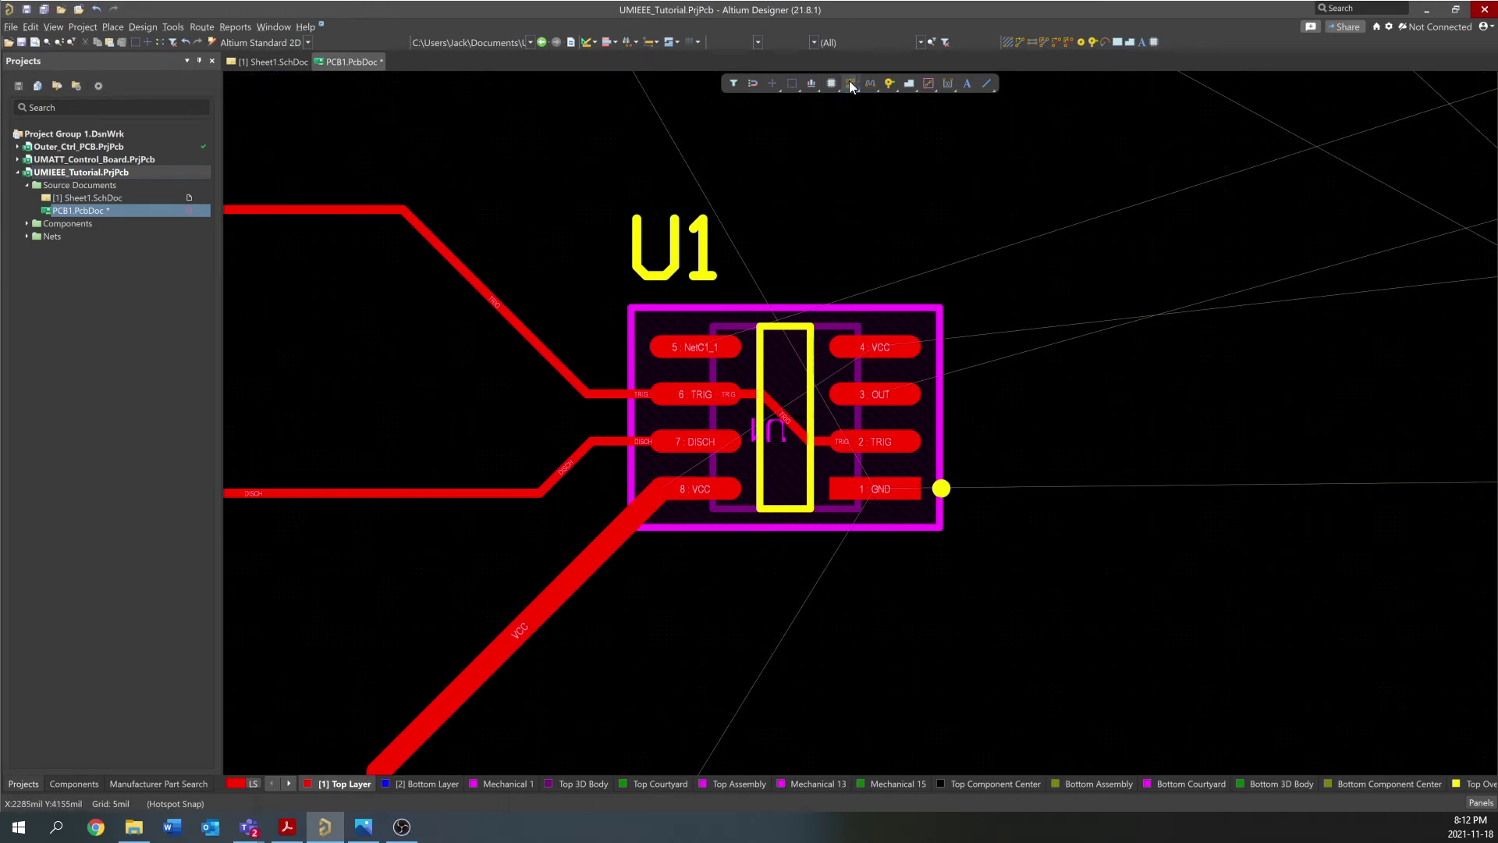
click(873, 489)
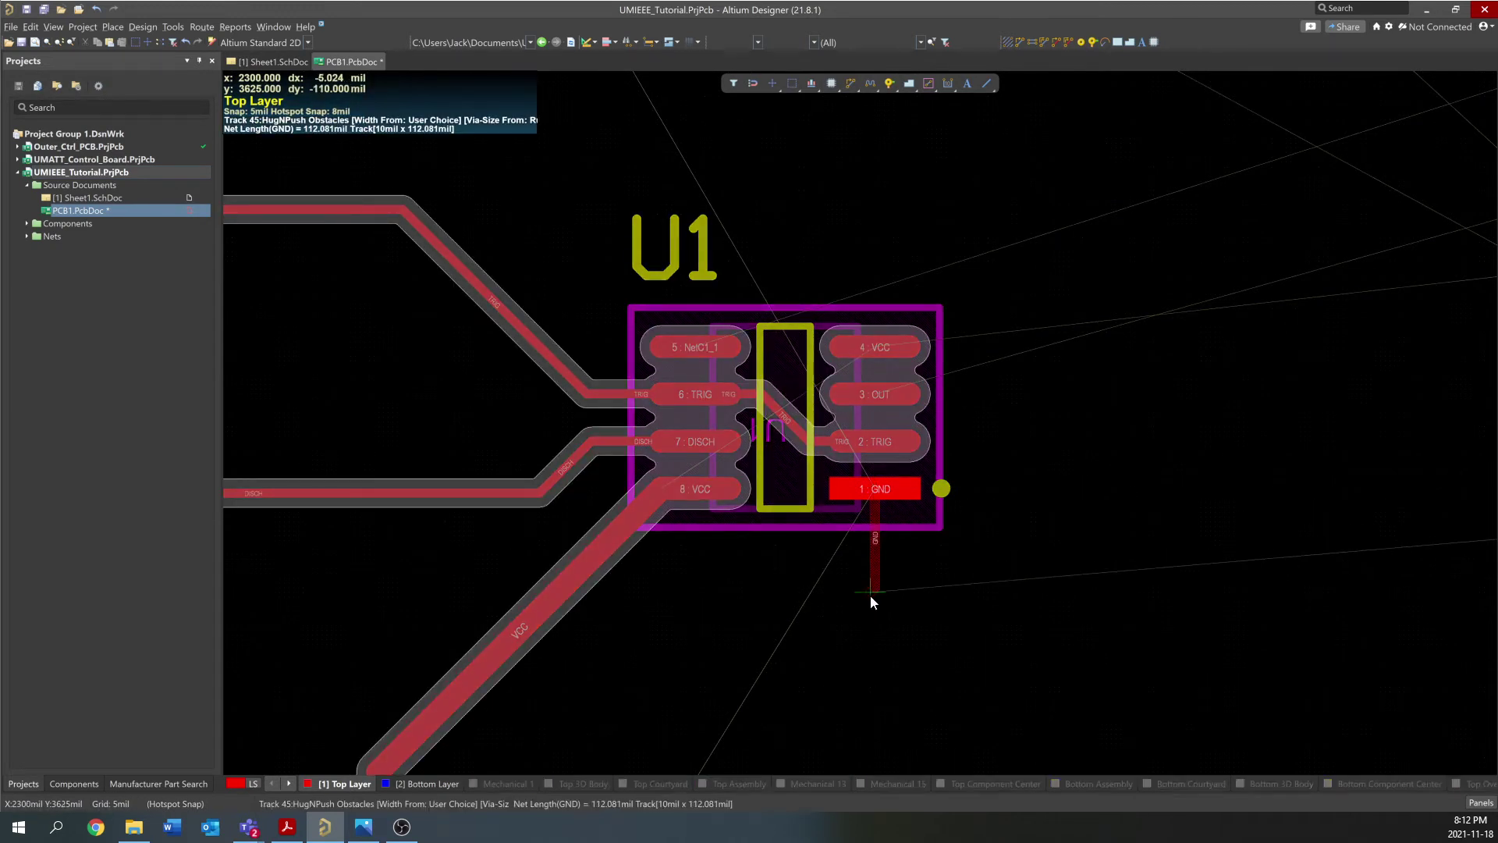
key(shift+w)
click(957, 453)
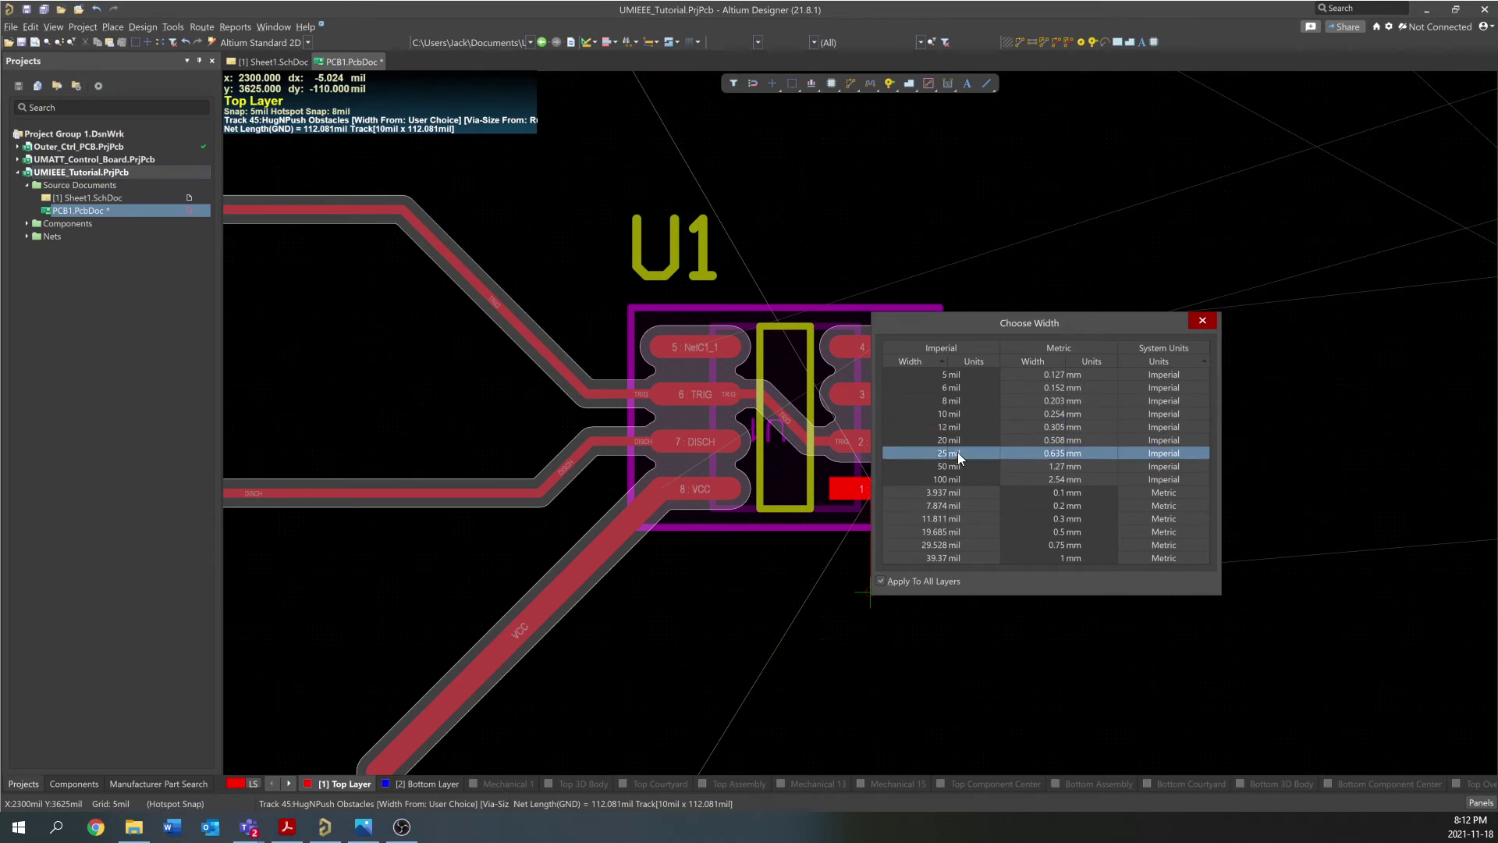
click(957, 452)
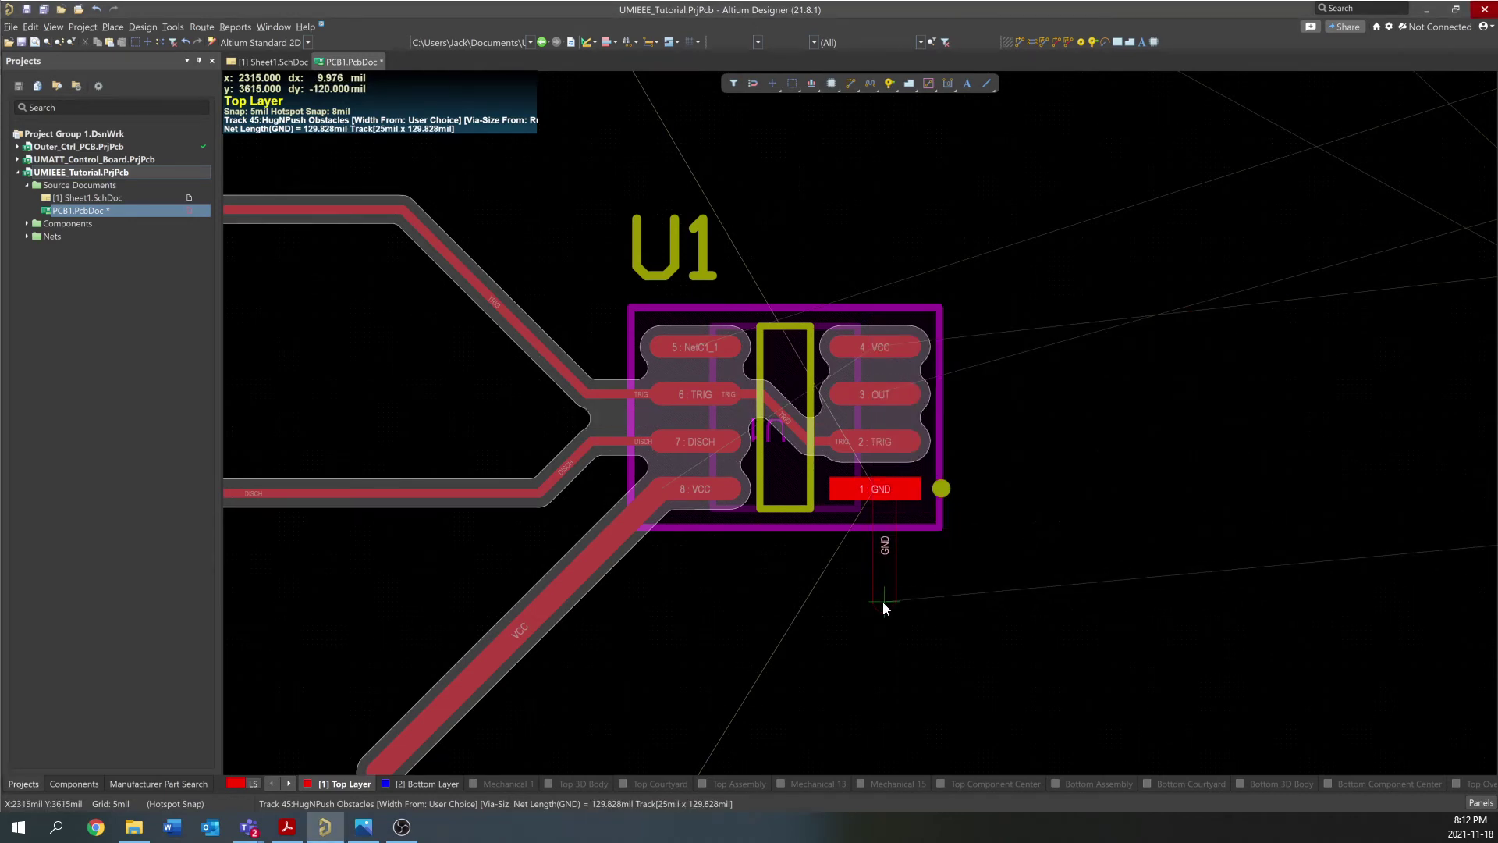
key(shift+e)
key(KP_Multiply)
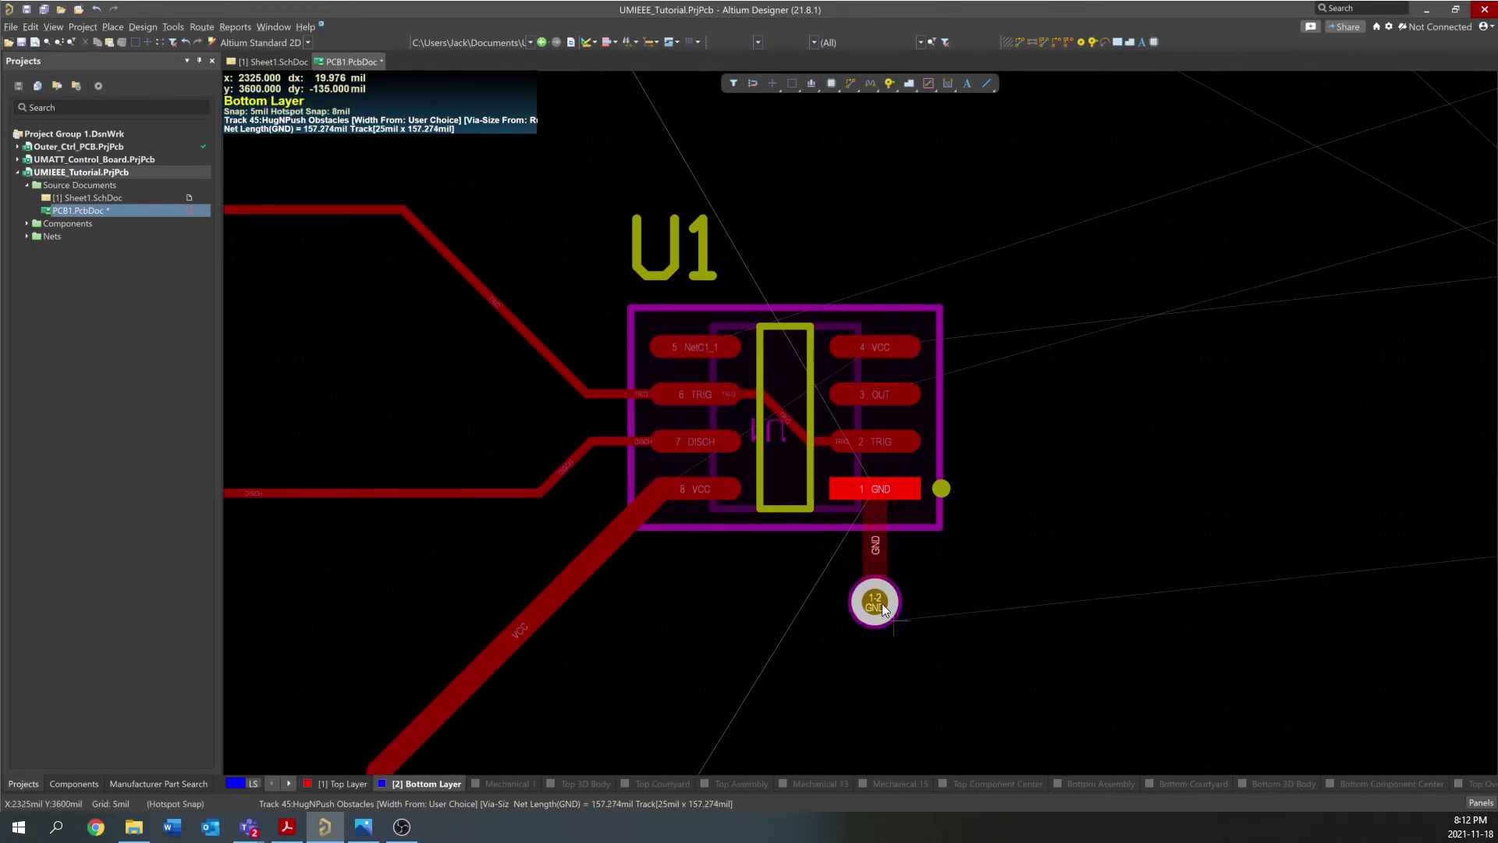
click(882, 605)
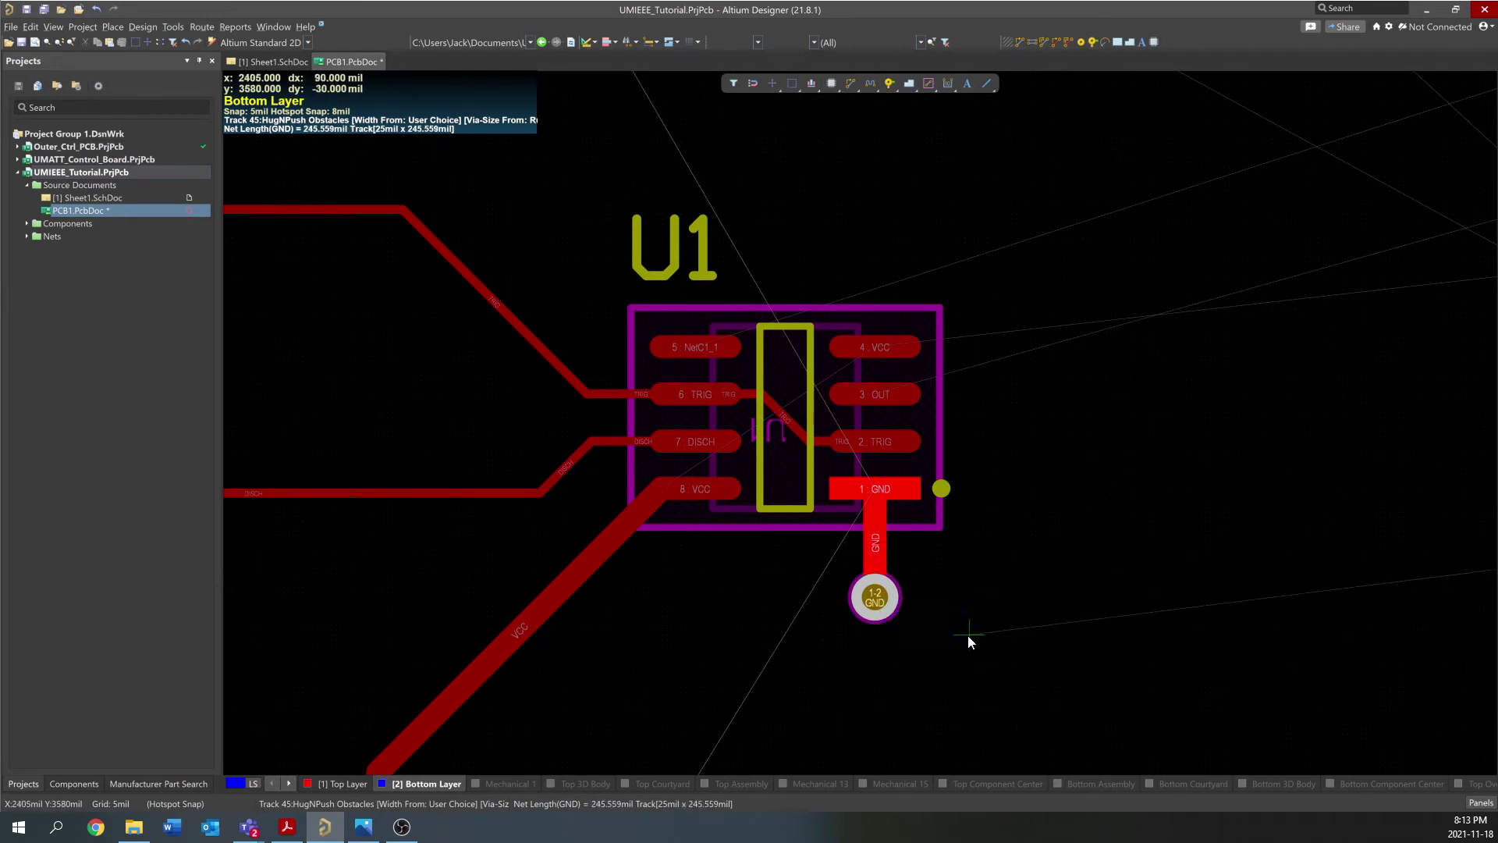
key(Escape)
key(Escape)
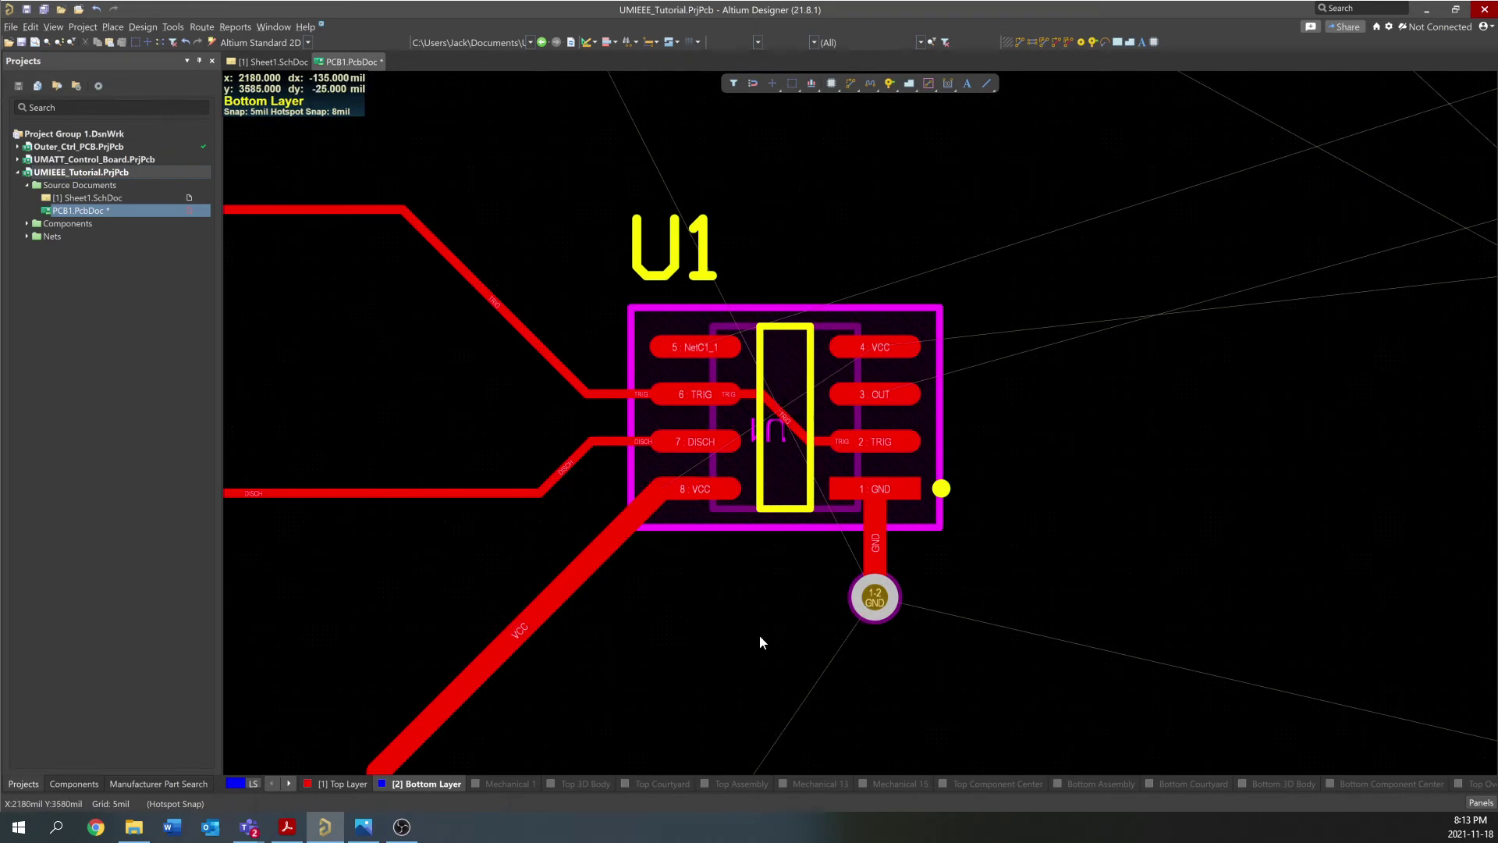
Examine the remaining unrouted connections around U1, especially those of the GND via and the VCC pin 4
ctrl+scroll(761, 612, down, 3)
ctrl+scroll(757, 613, down, 4)
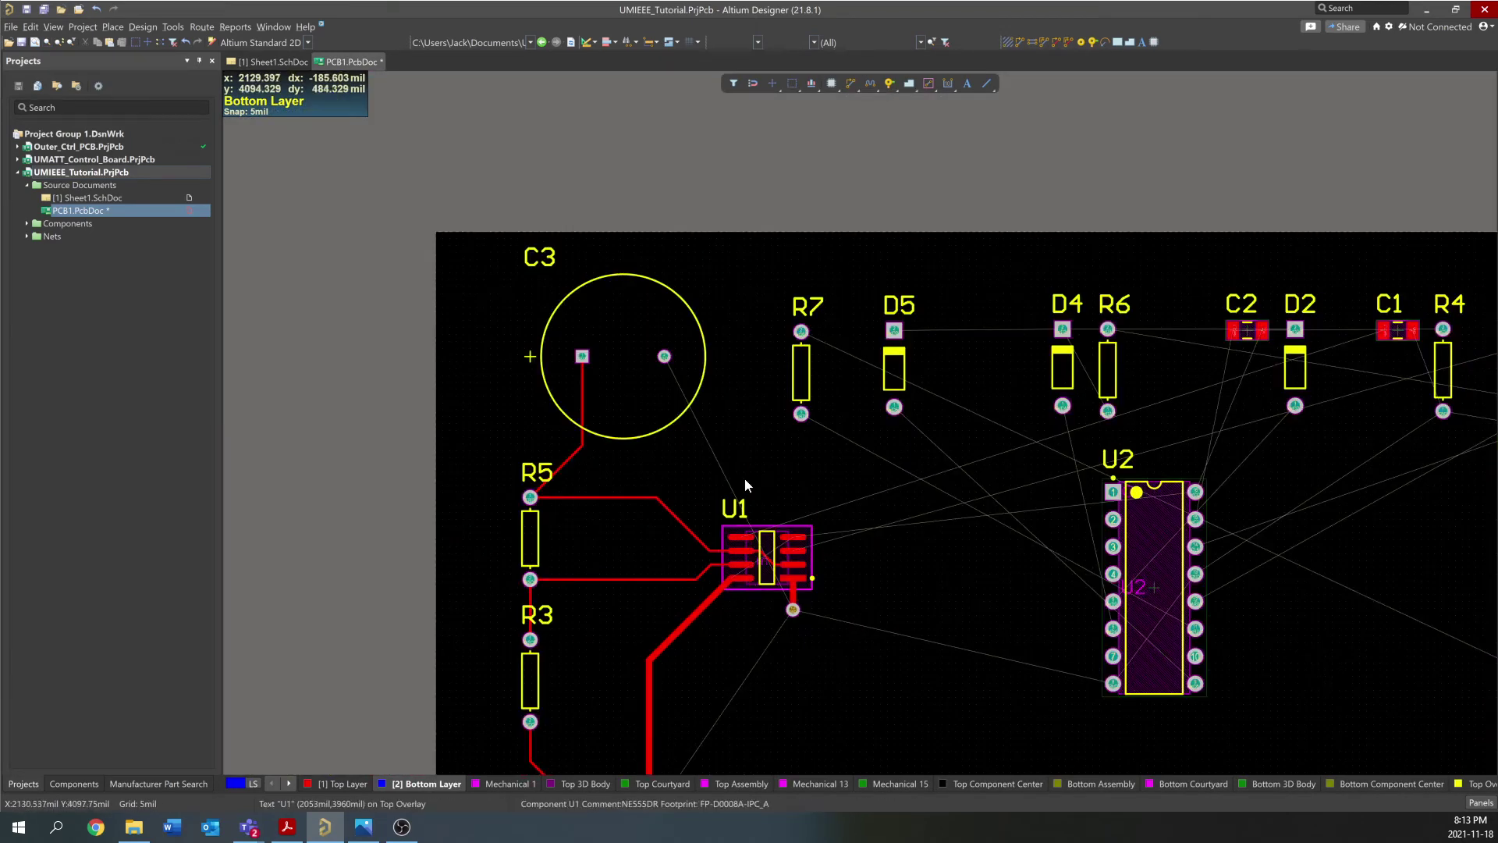
ctrl+scroll(748, 462, up, 5)
ctrl+scroll(827, 430, down, 1)
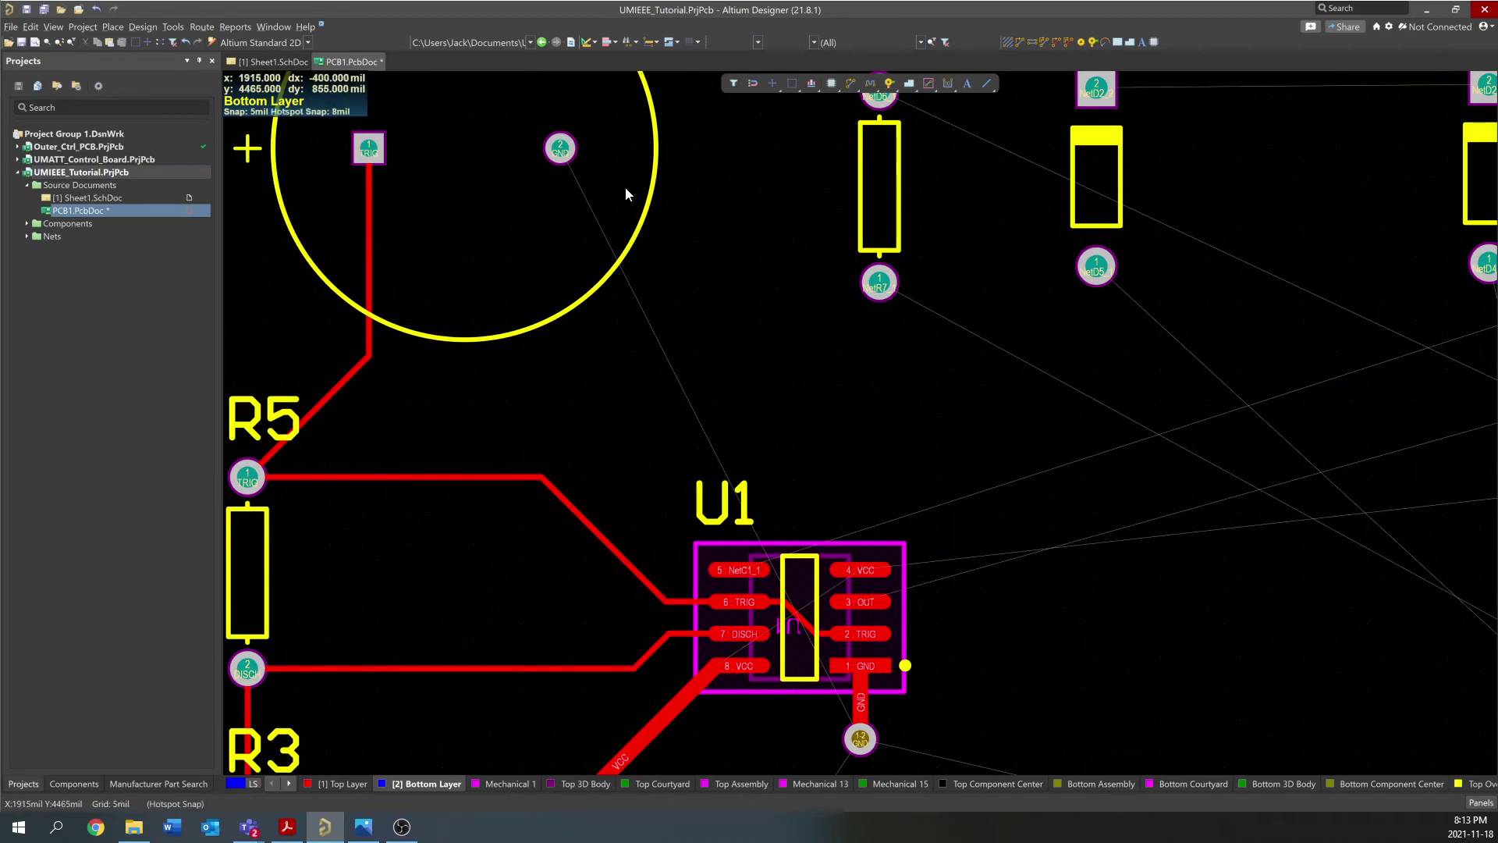
scroll(733, 412, down, 1)
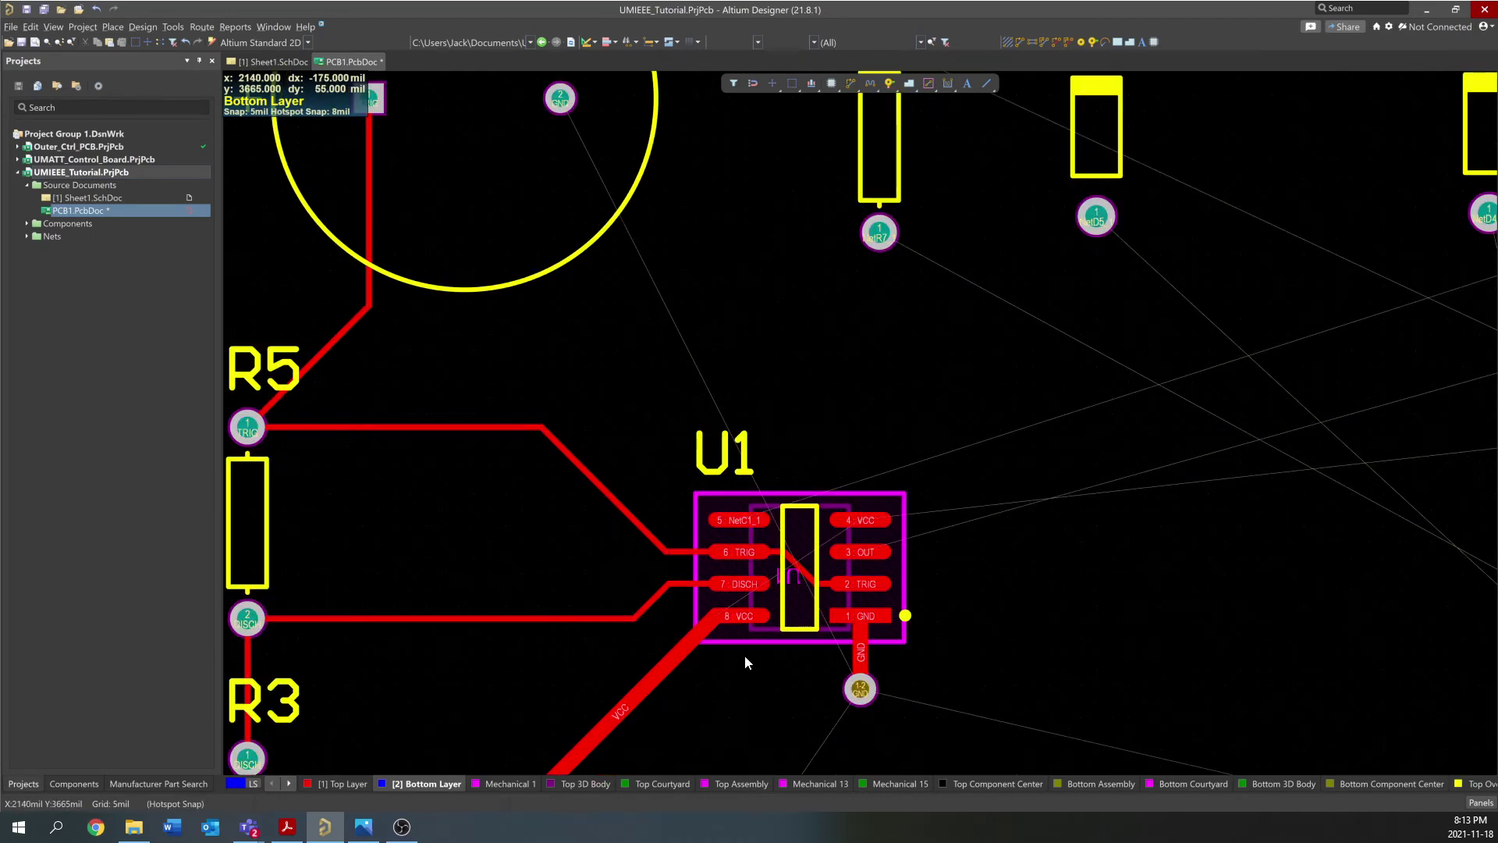
ctrl+scroll(546, 601, down, 2)
ctrl+scroll(659, 581, up, 4)
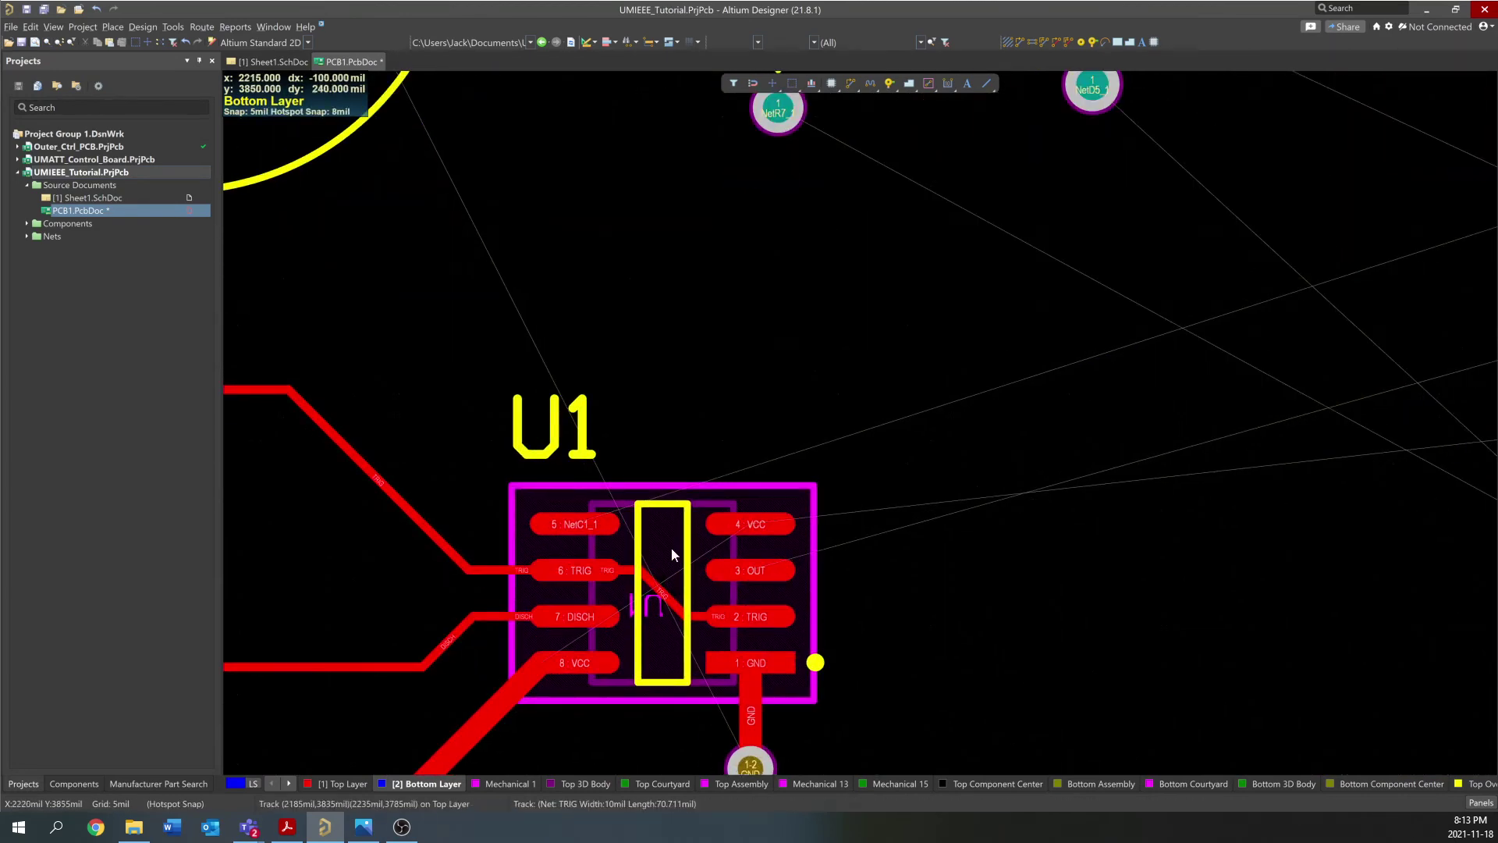
scroll(808, 419, down, 2)
ctrl+scroll(753, 453, down, 1)
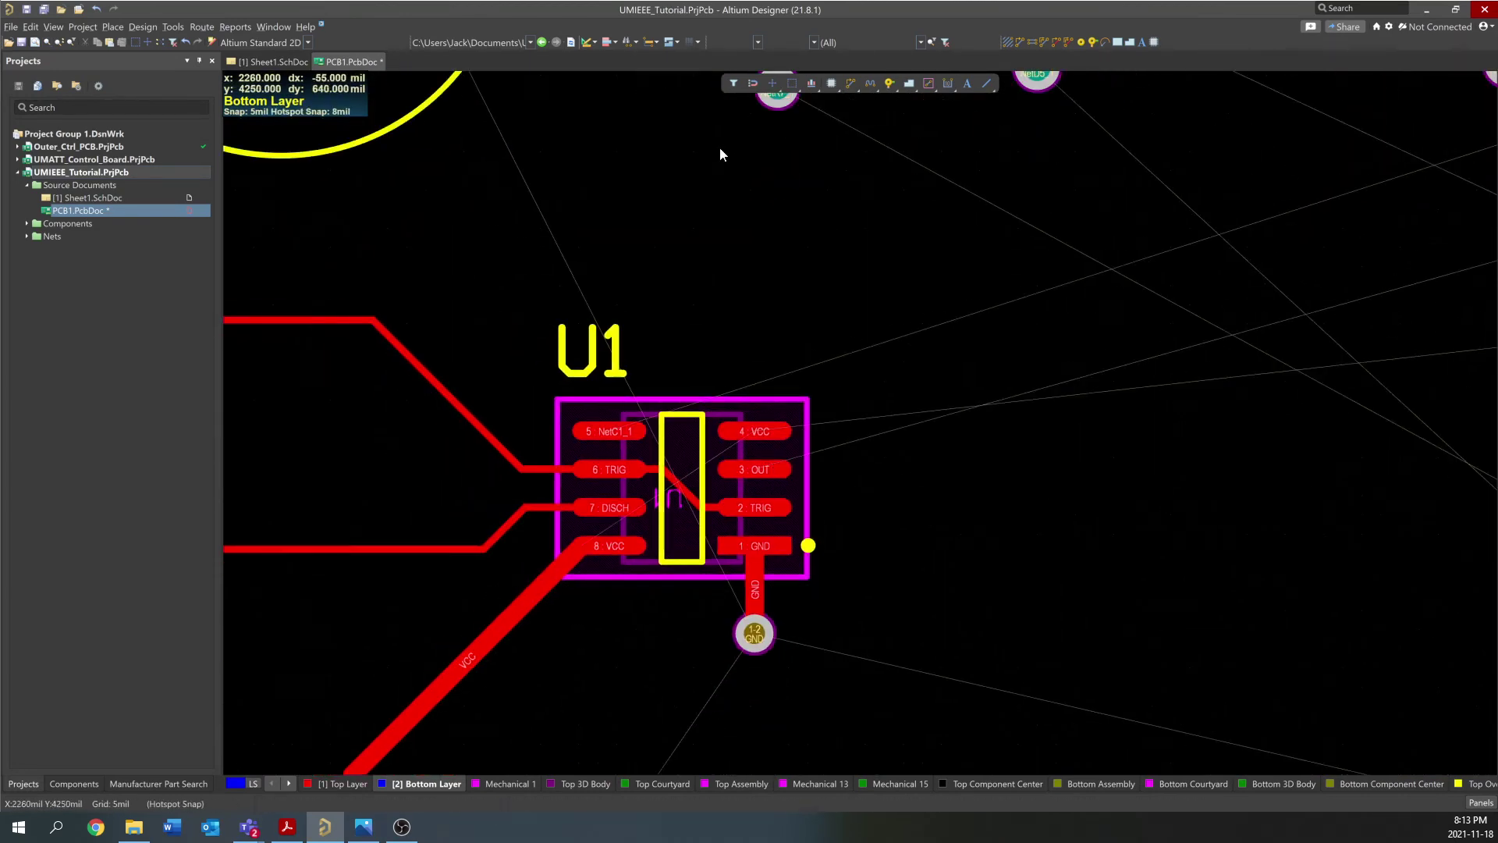
ctrl+scroll(809, 390, down, 2)
ctrl+scroll(728, 403, up, 2)
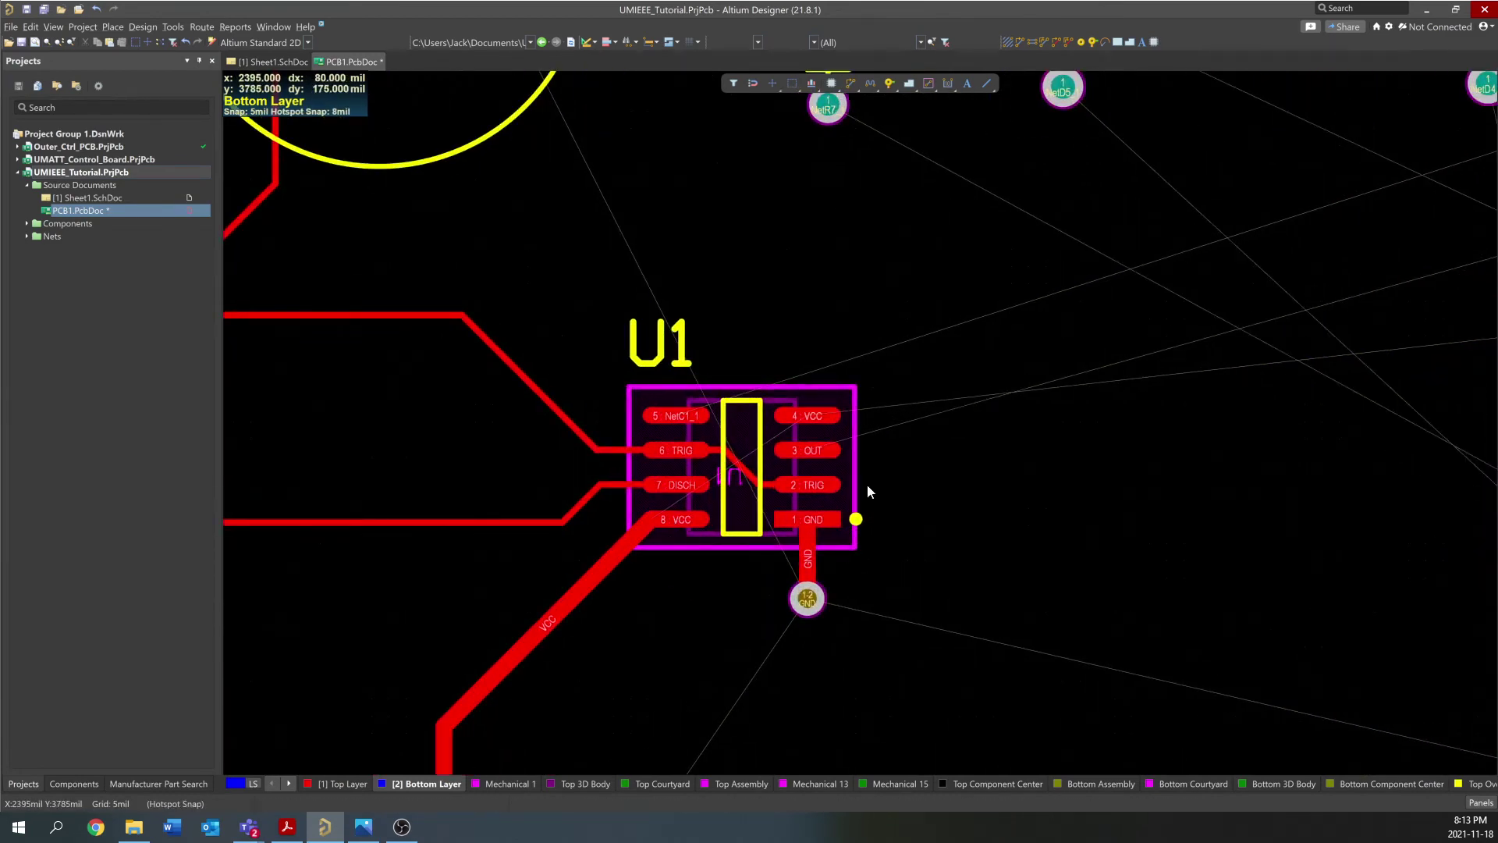
ctrl+scroll(691, 463, down, 2)
ctrl+scroll(691, 464, up, 2)
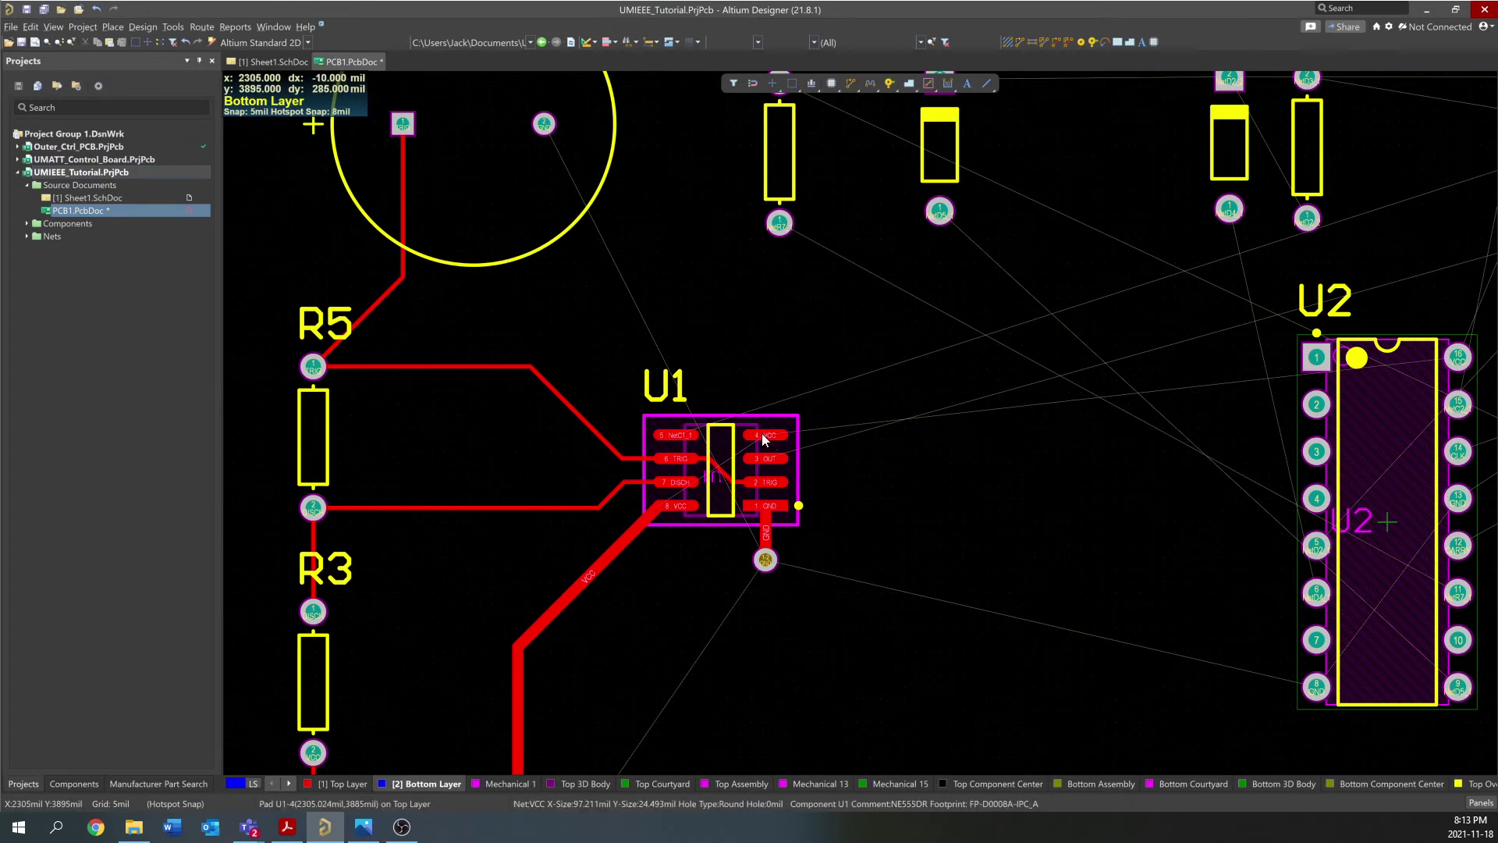
Place a via on the diagonal VCC track just before it reaches U1's pin 8
ctrl+scroll(765, 434, up, 3)
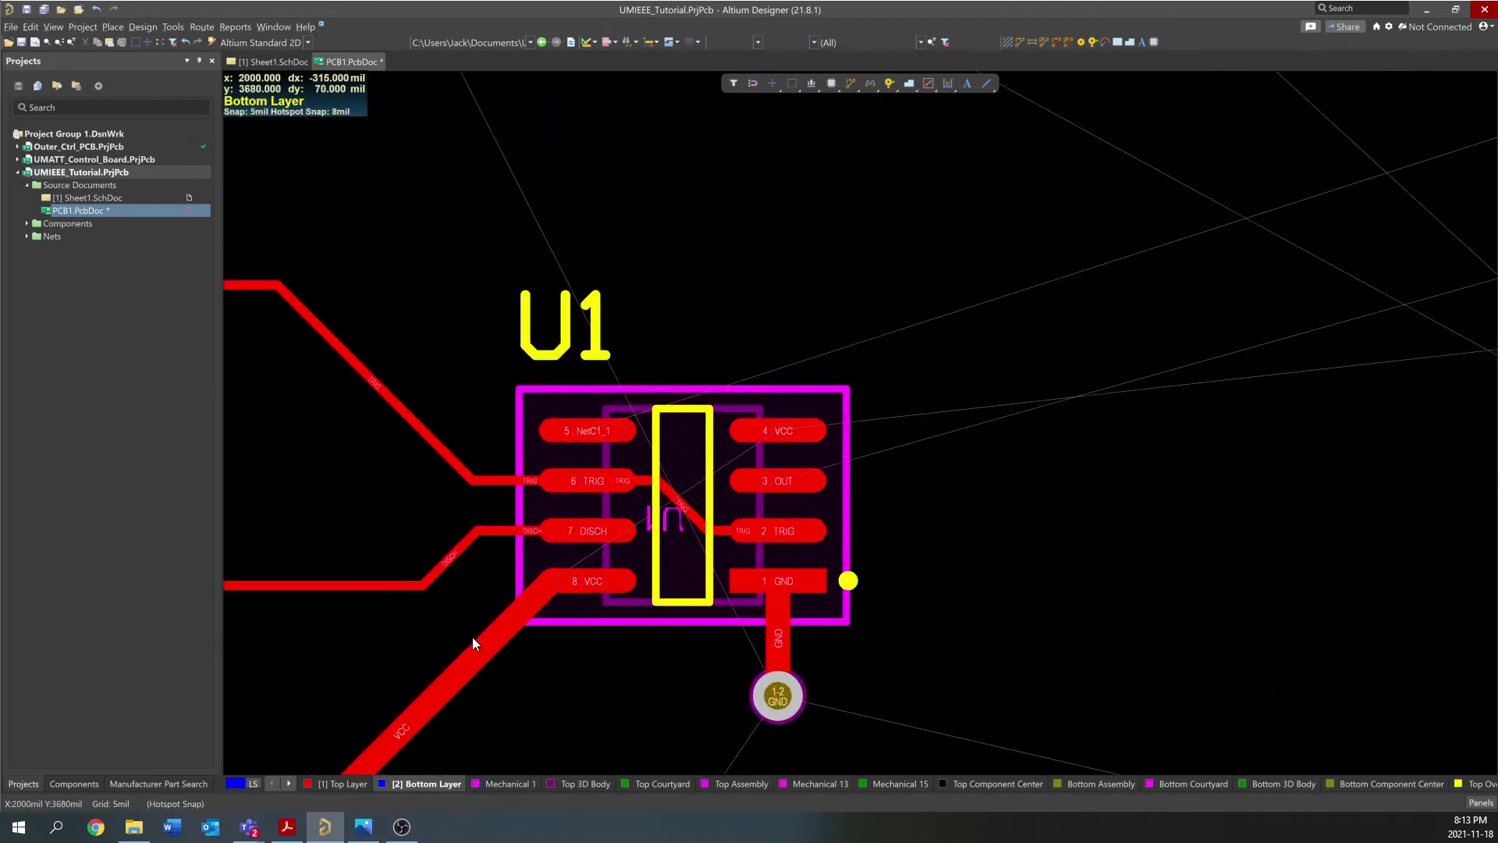
click(888, 88)
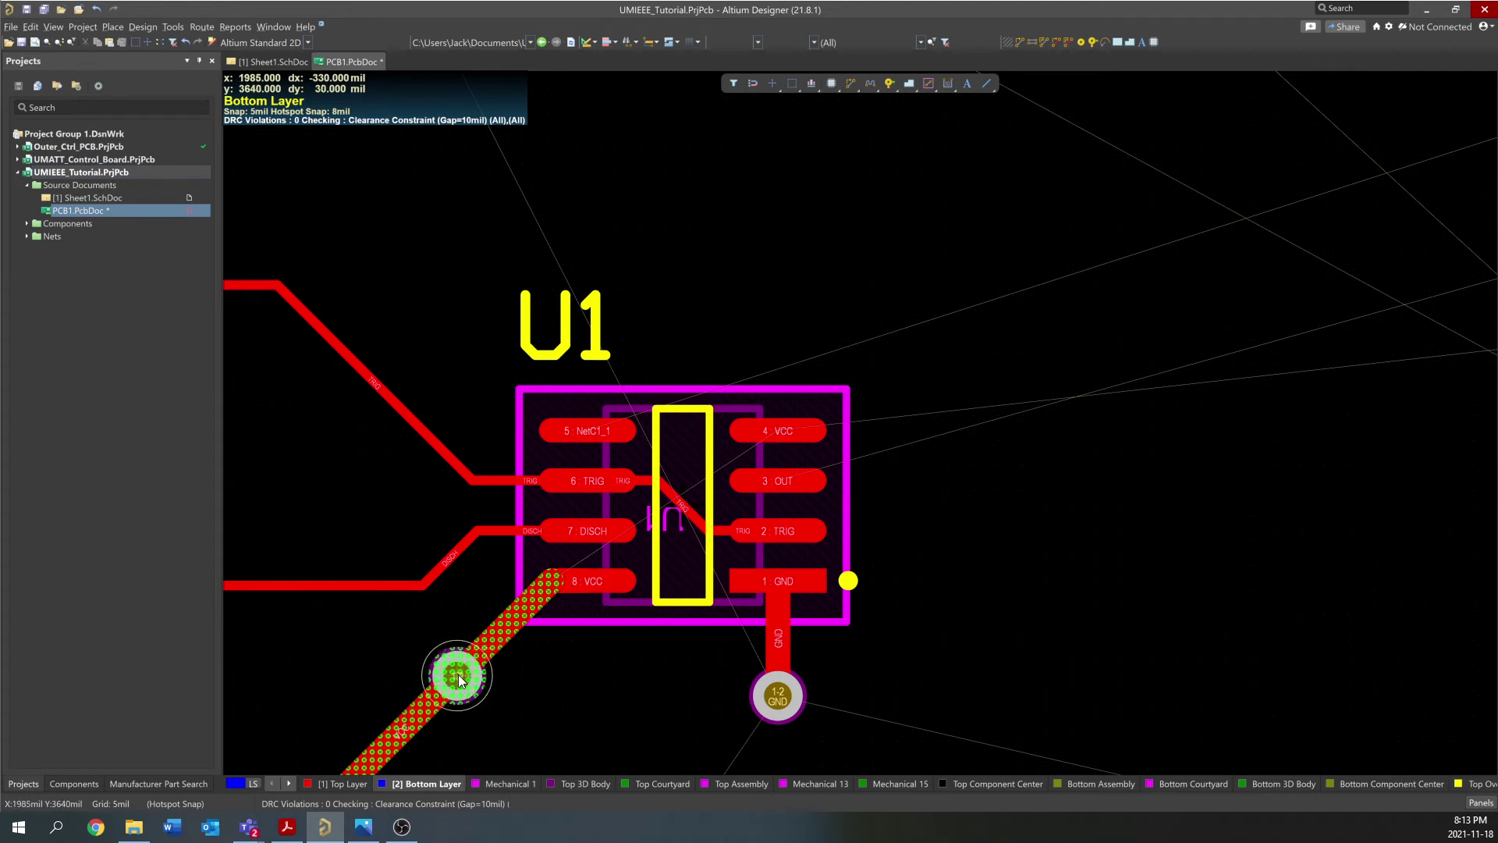
click(457, 676)
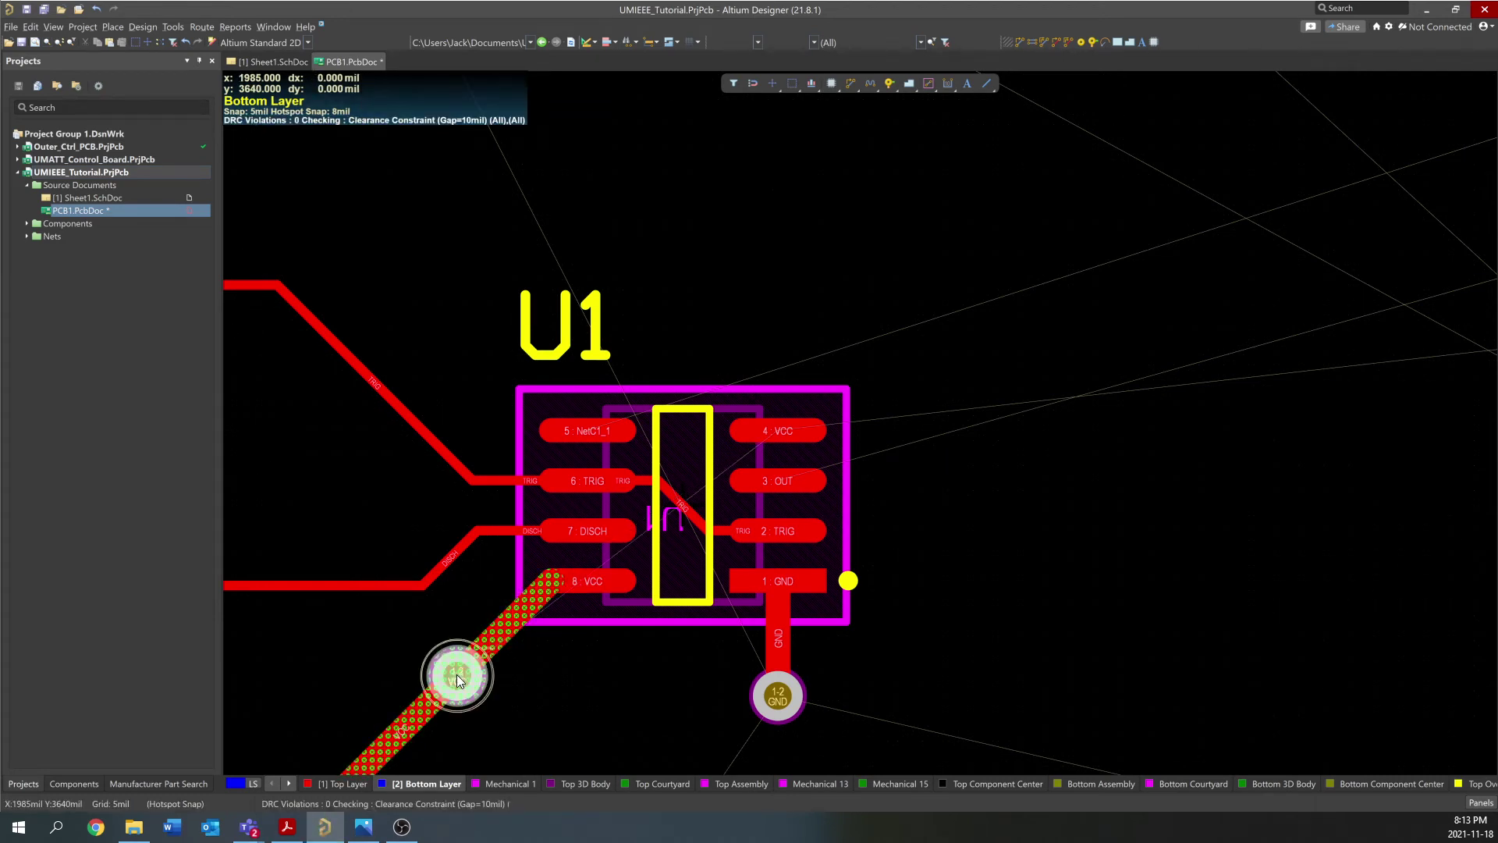
key(Escape)
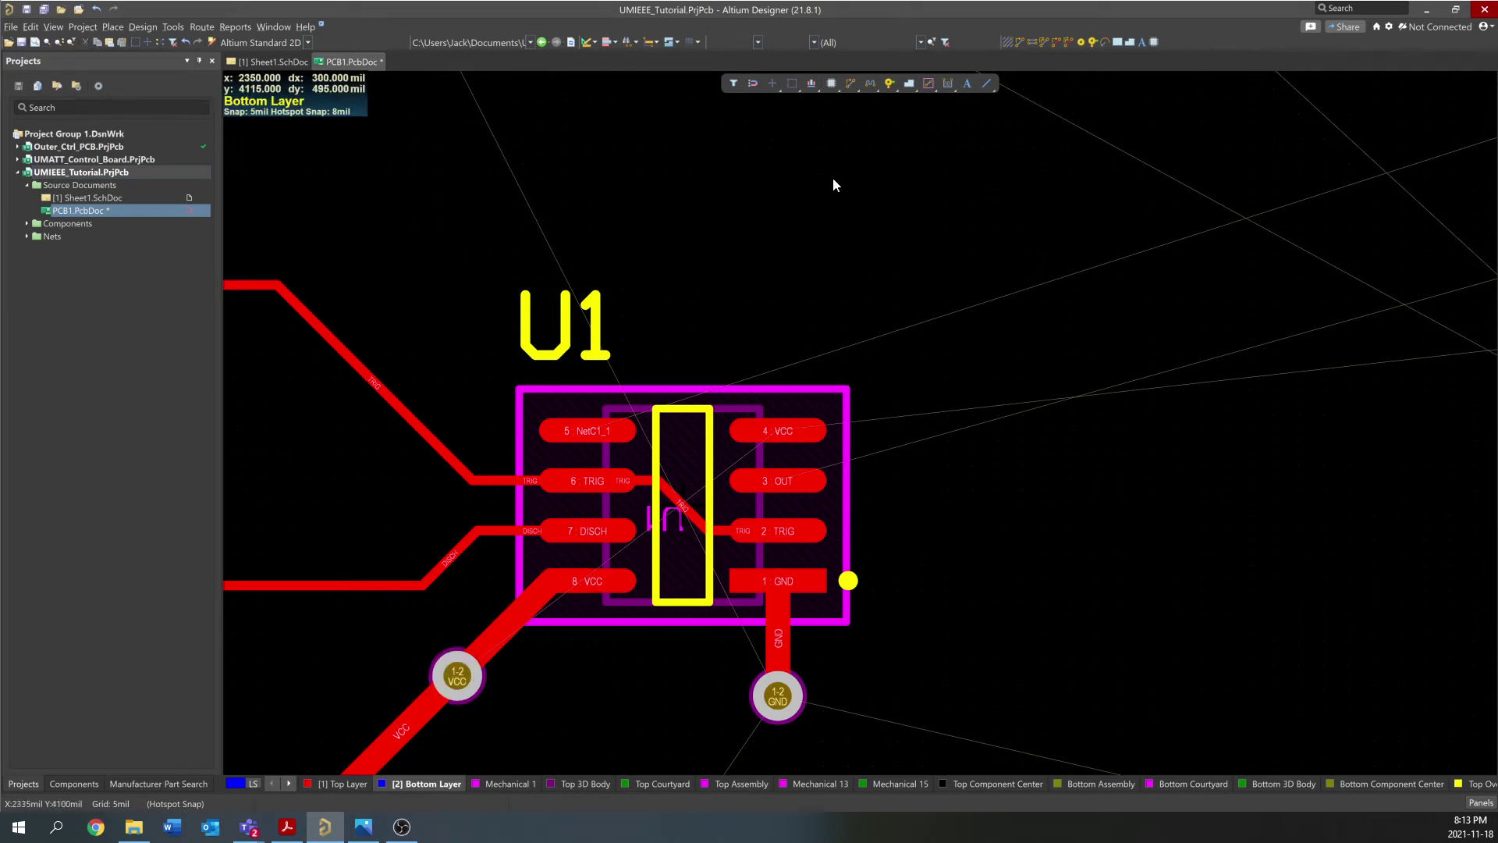
Route a 25 mil VCC track on the Bottom Layer from that via to a new via above U1, finishing on the Top Layer at pin 4
click(851, 83)
click(851, 83)
click(458, 677)
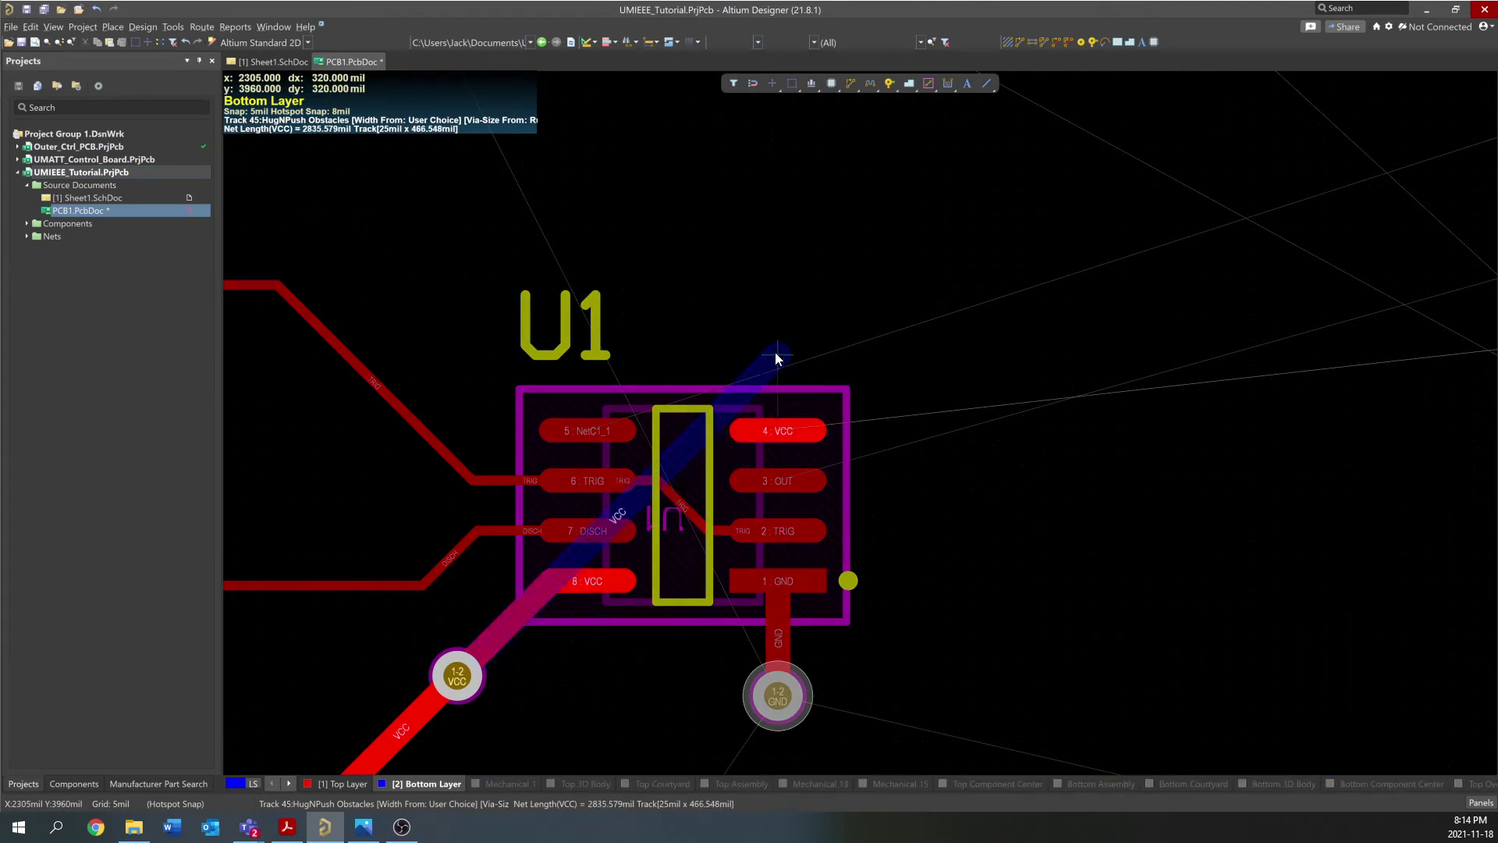
key(KP_Multiply)
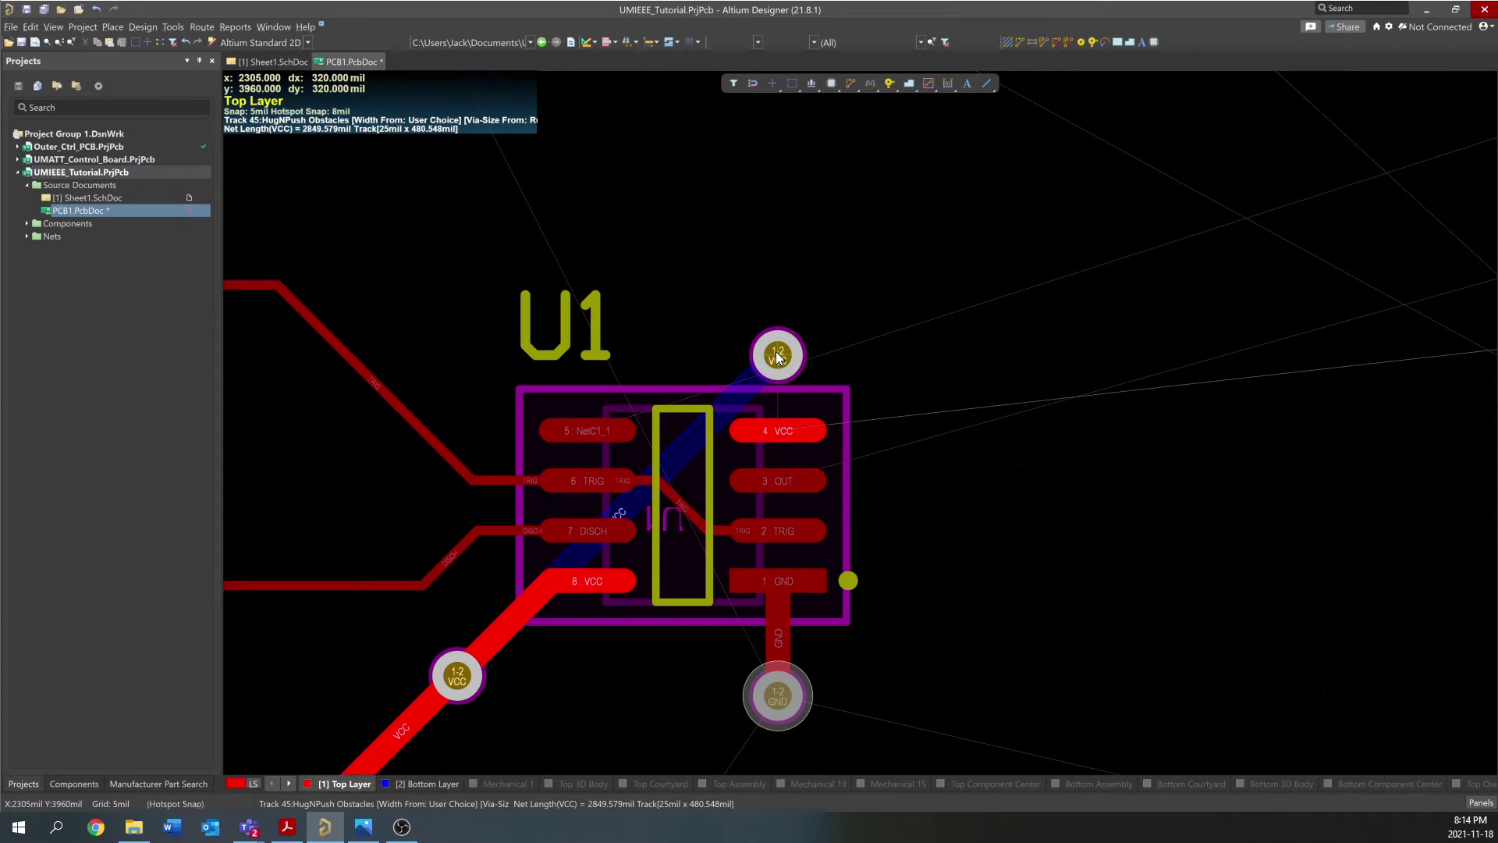
click(776, 358)
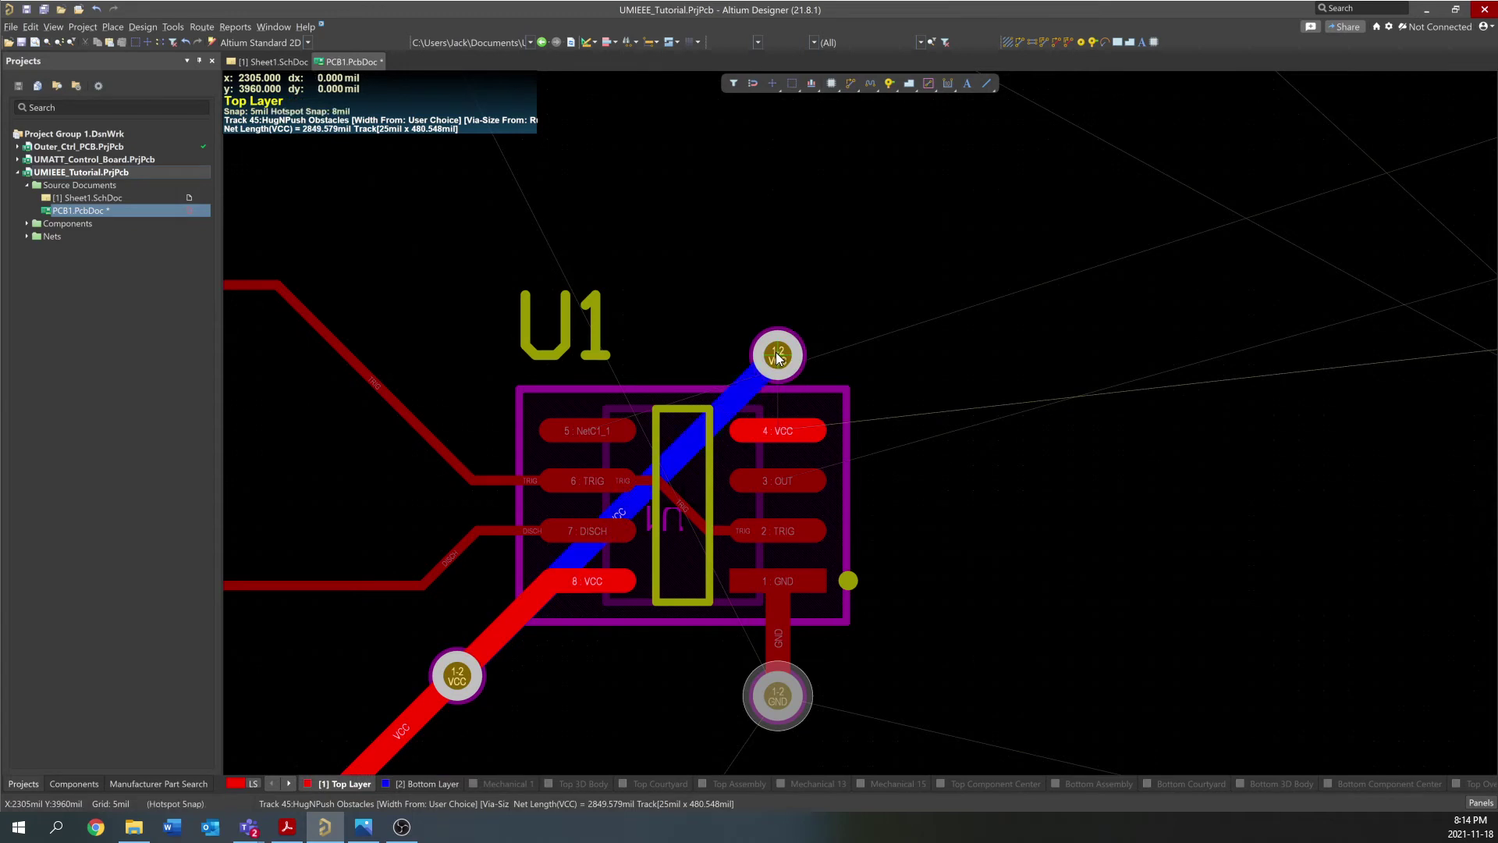
click(774, 429)
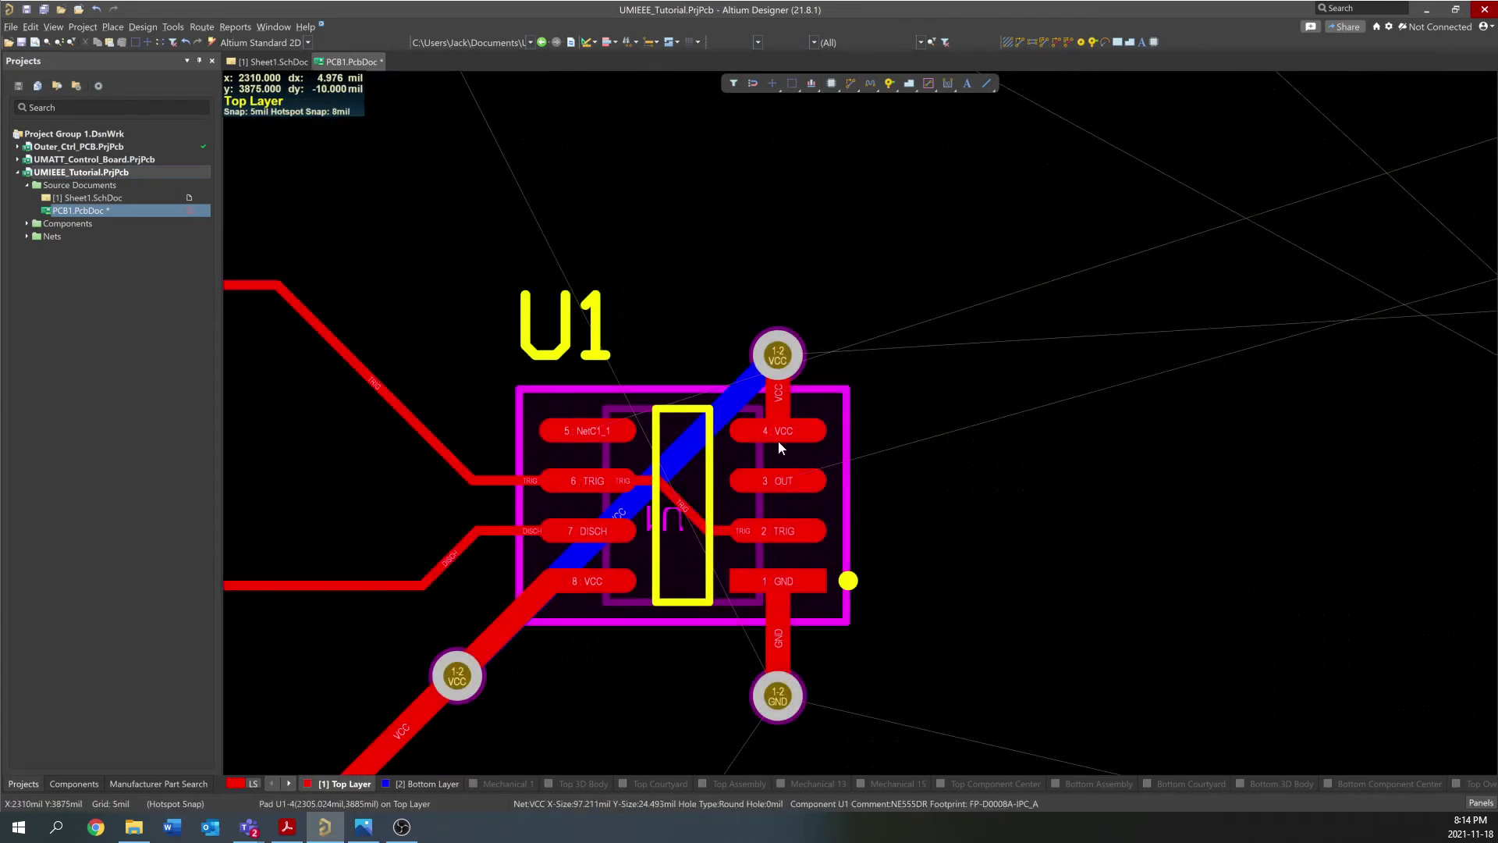
Move U2 closer to U1, with its centre at about X 3030 mil, Y 3760 mil
ctrl+scroll(691, 485, down, 2)
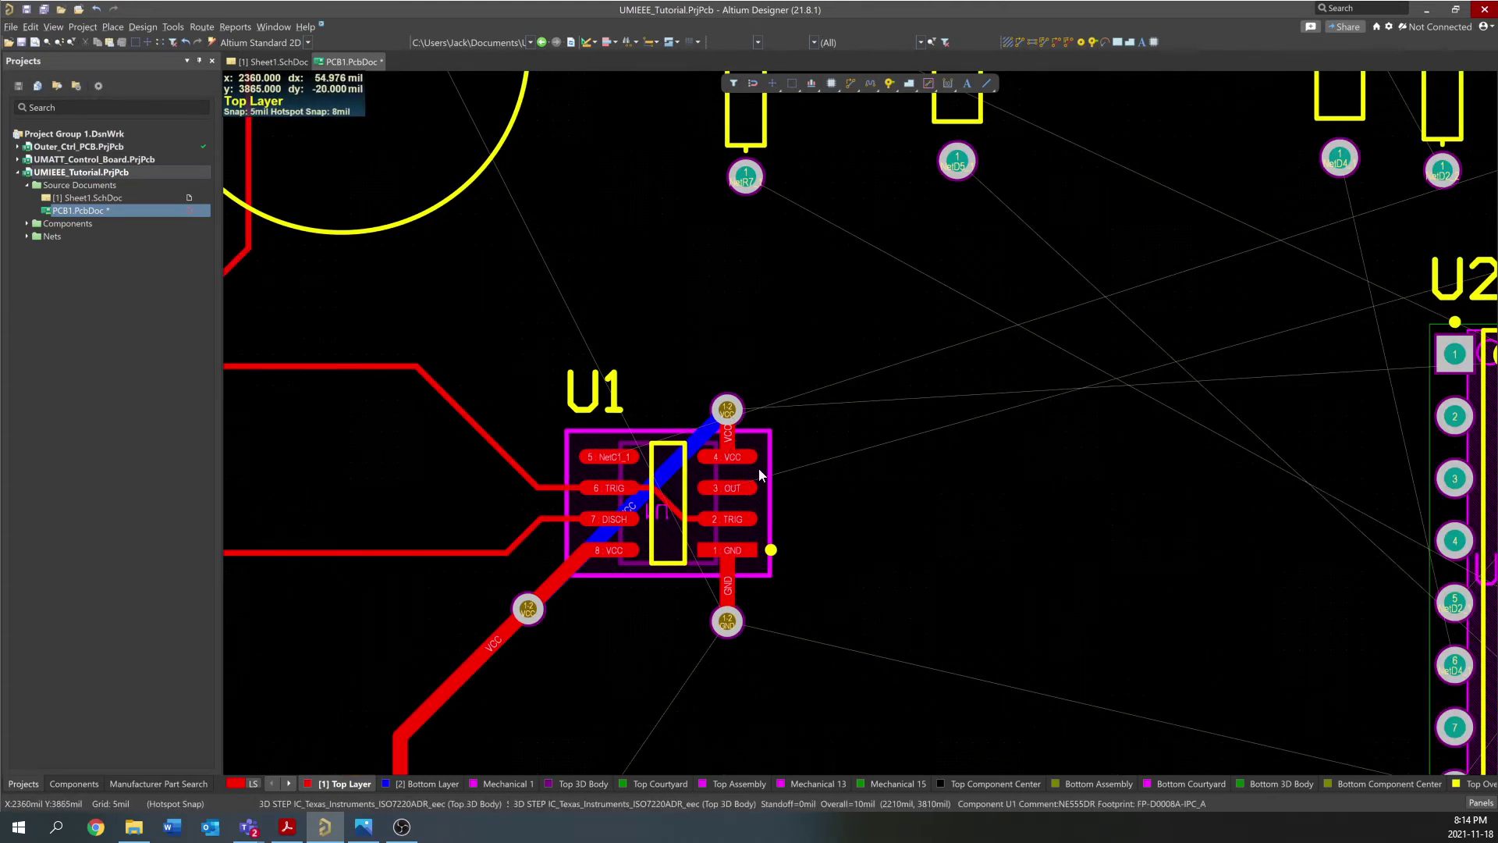
ctrl+scroll(557, 559, down, 3)
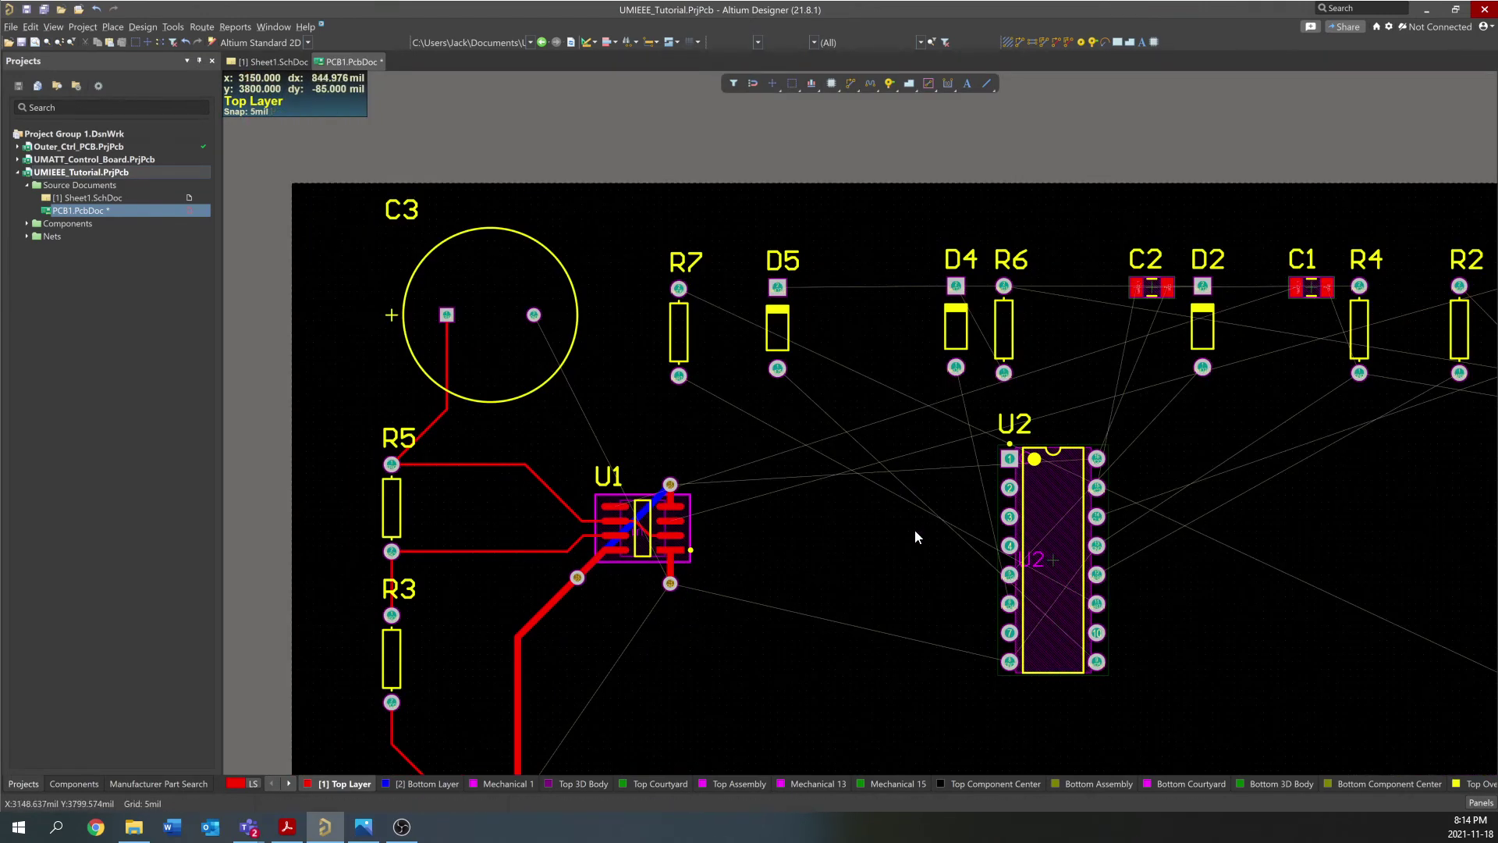
ctrl+scroll(914, 537, up, 2)
drag(1083, 537, 869, 558)
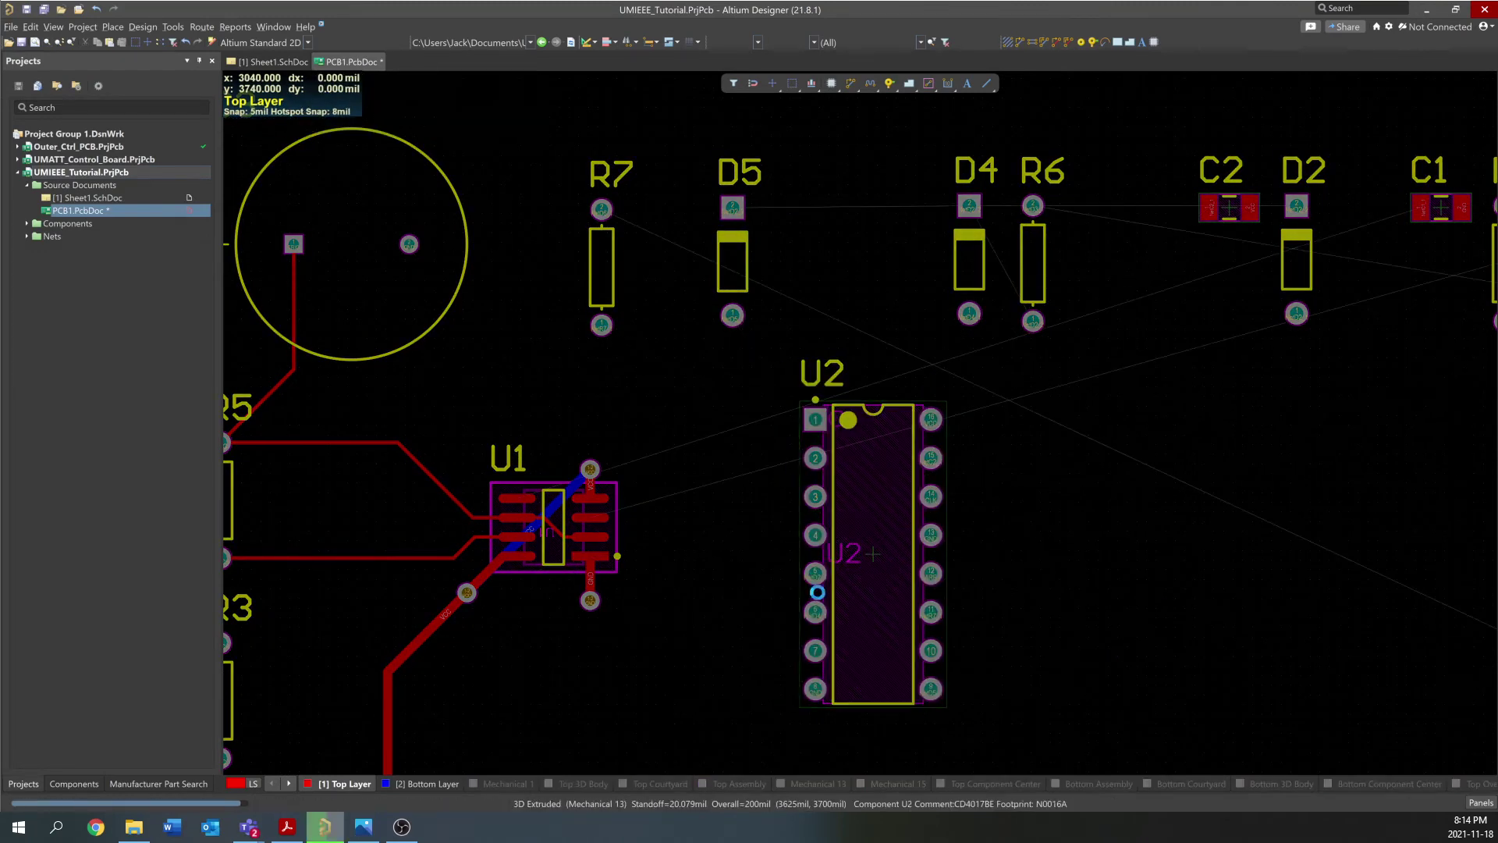
ctrl+scroll(817, 586, up, 2)
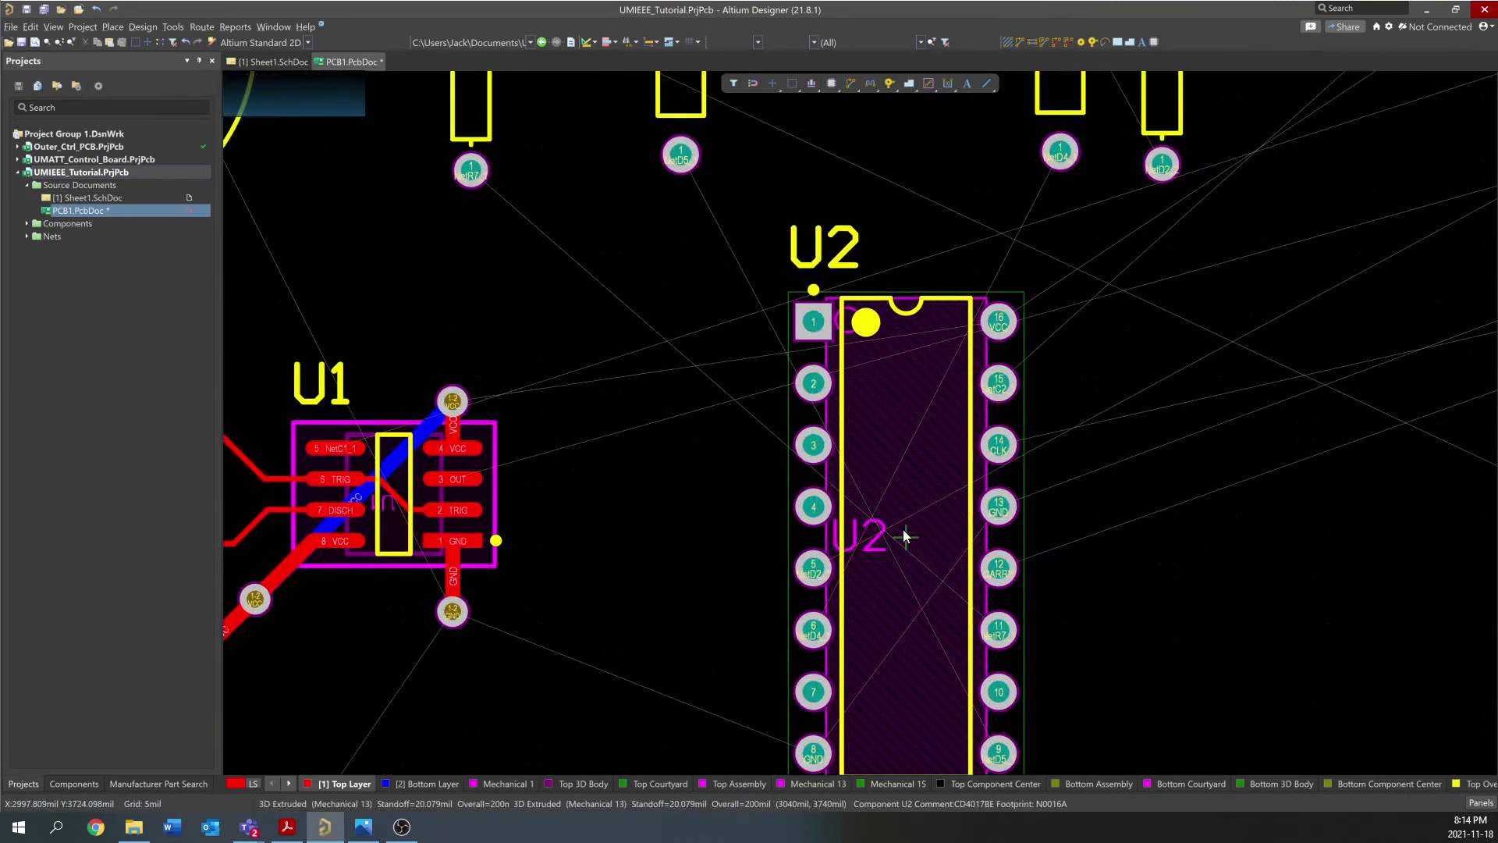
drag(905, 536, 901, 530)
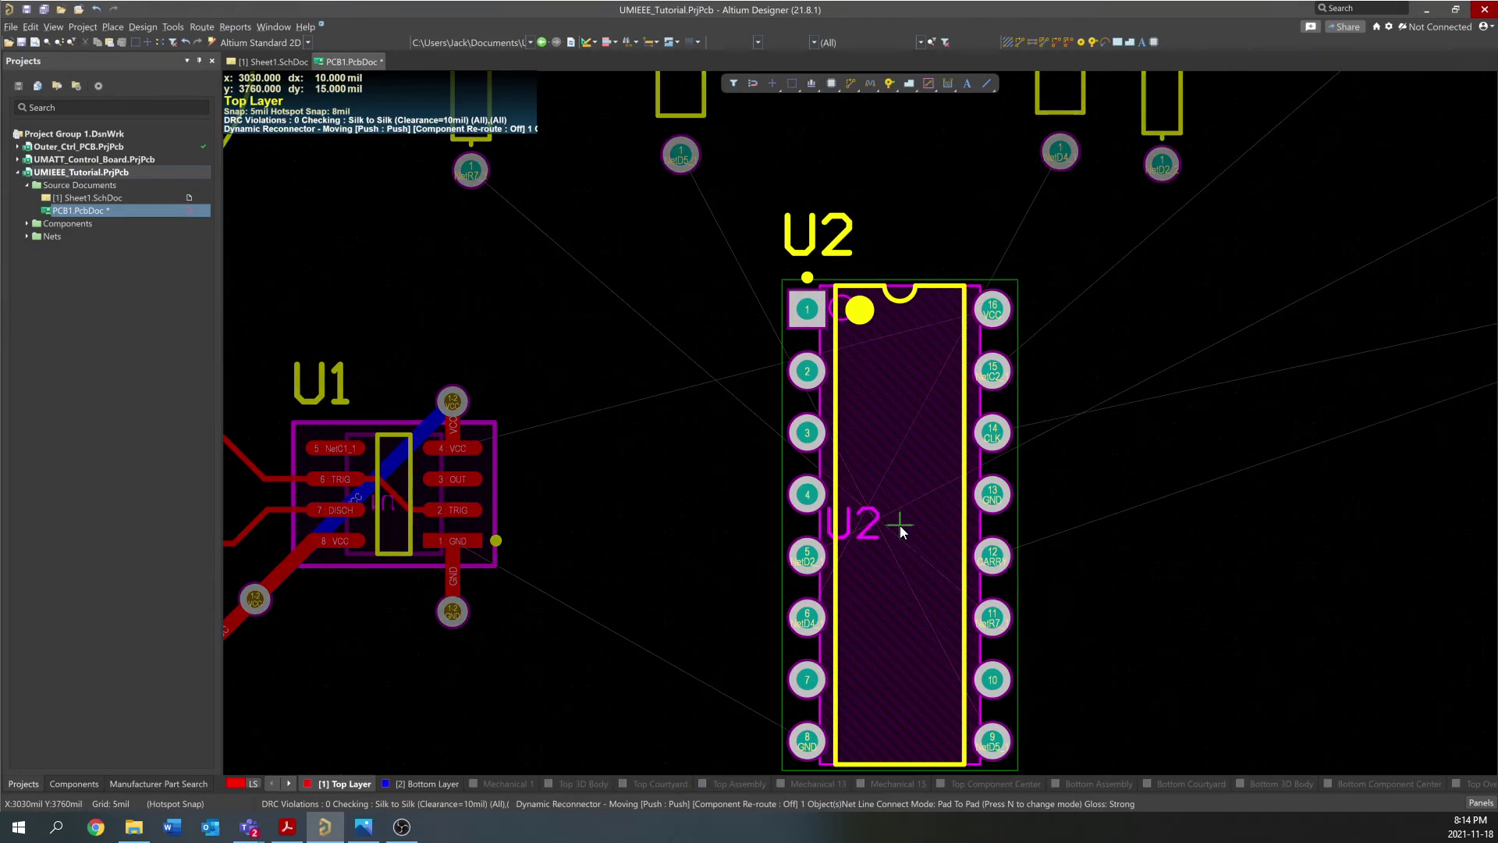
Move U2 farther away from U1, with its centre at about X 3305 mil, Y 3755 mil
drag(901, 530, 1069, 526)
ctrl+scroll(791, 503, down, 2)
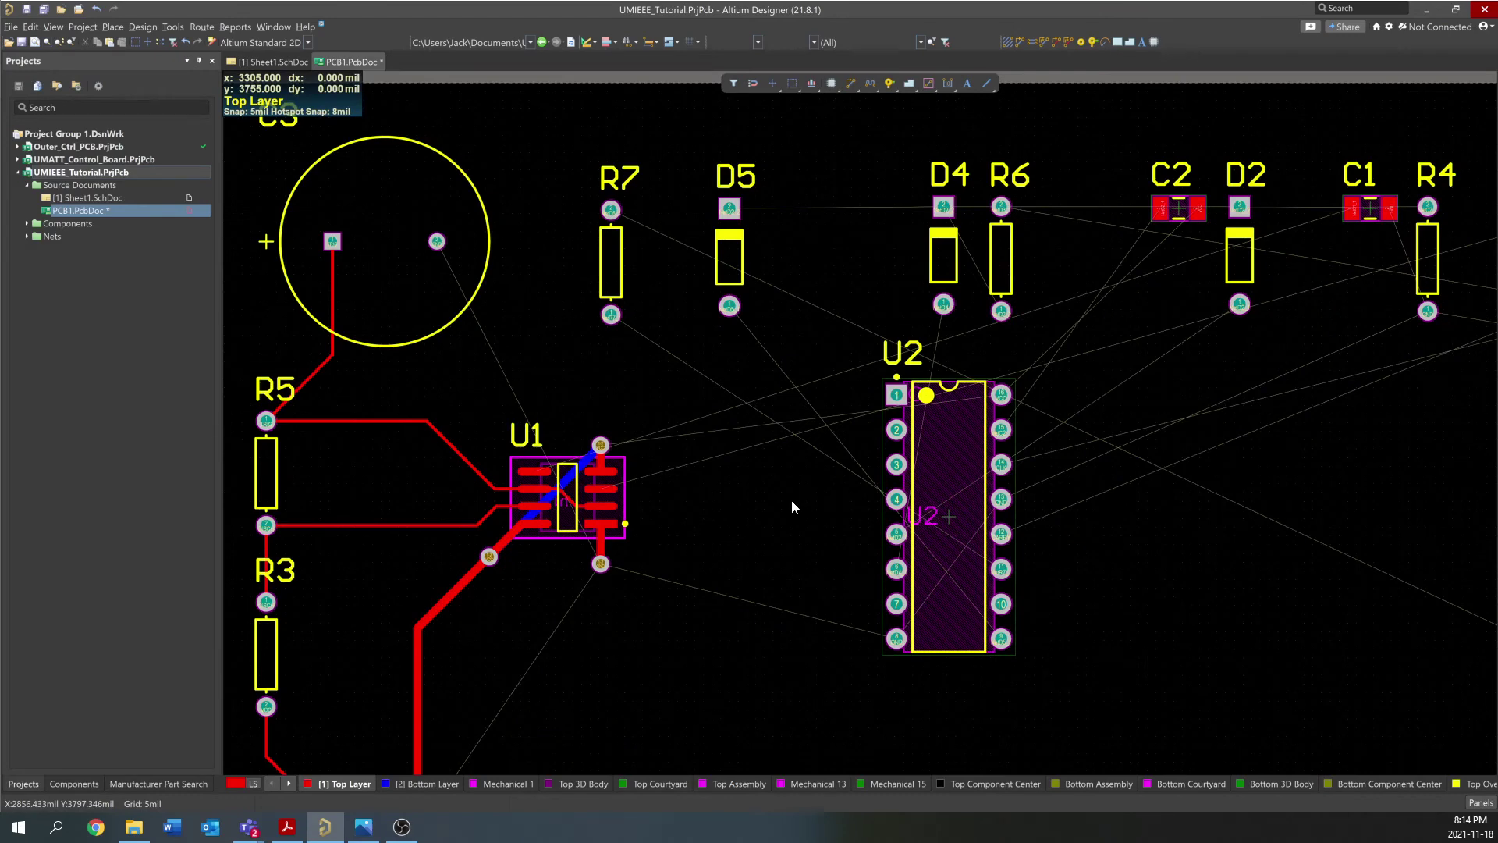
ctrl+scroll(726, 508, down, 3)
Move R1 between U1 and U2, rotated to horizontal, at about X 2630 mil, Y 3840 mil
ctrl+scroll(1385, 289, up, 4)
drag(1360, 367, 699, 436)
scroll(1368, 350, down, 4)
ctrl+scroll(1368, 350, down, 1)
ctrl+scroll(1368, 350, down, 3)
ctrl+scroll(706, 451, up, 3)
key(space)
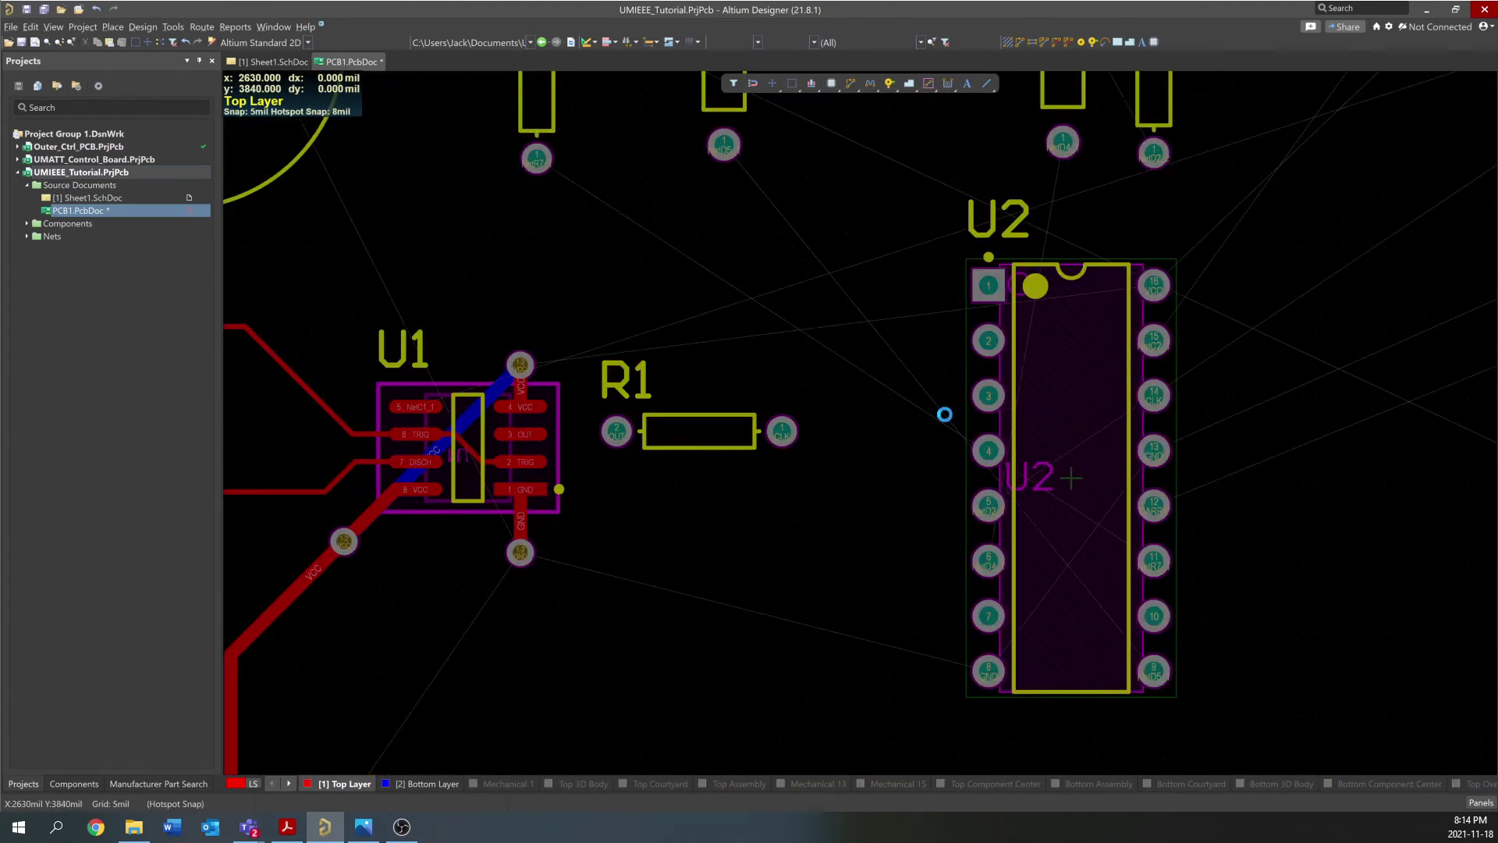
Rotate U2 by 180° and place it closer to R1, with pins 9 to 16 facing R1
drag(1116, 421, 1058, 533)
key(space)
key(space)
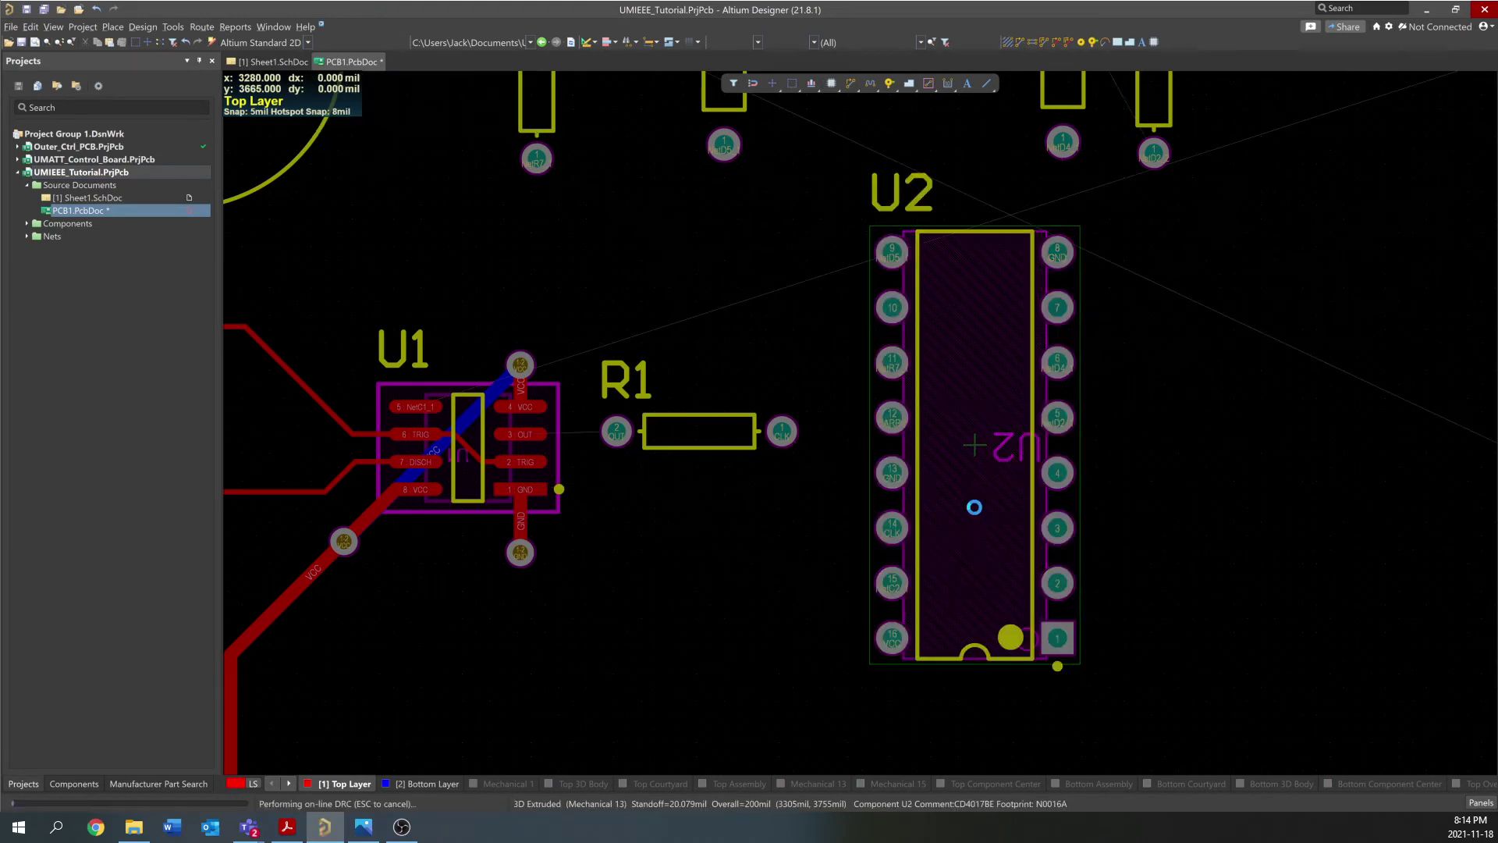
Route 25 mil Top Layer tracks from U1's OUT pin 3 to R1 pin 2 and from R1 pin 1 to U2's CLK pin 14
click(868, 85)
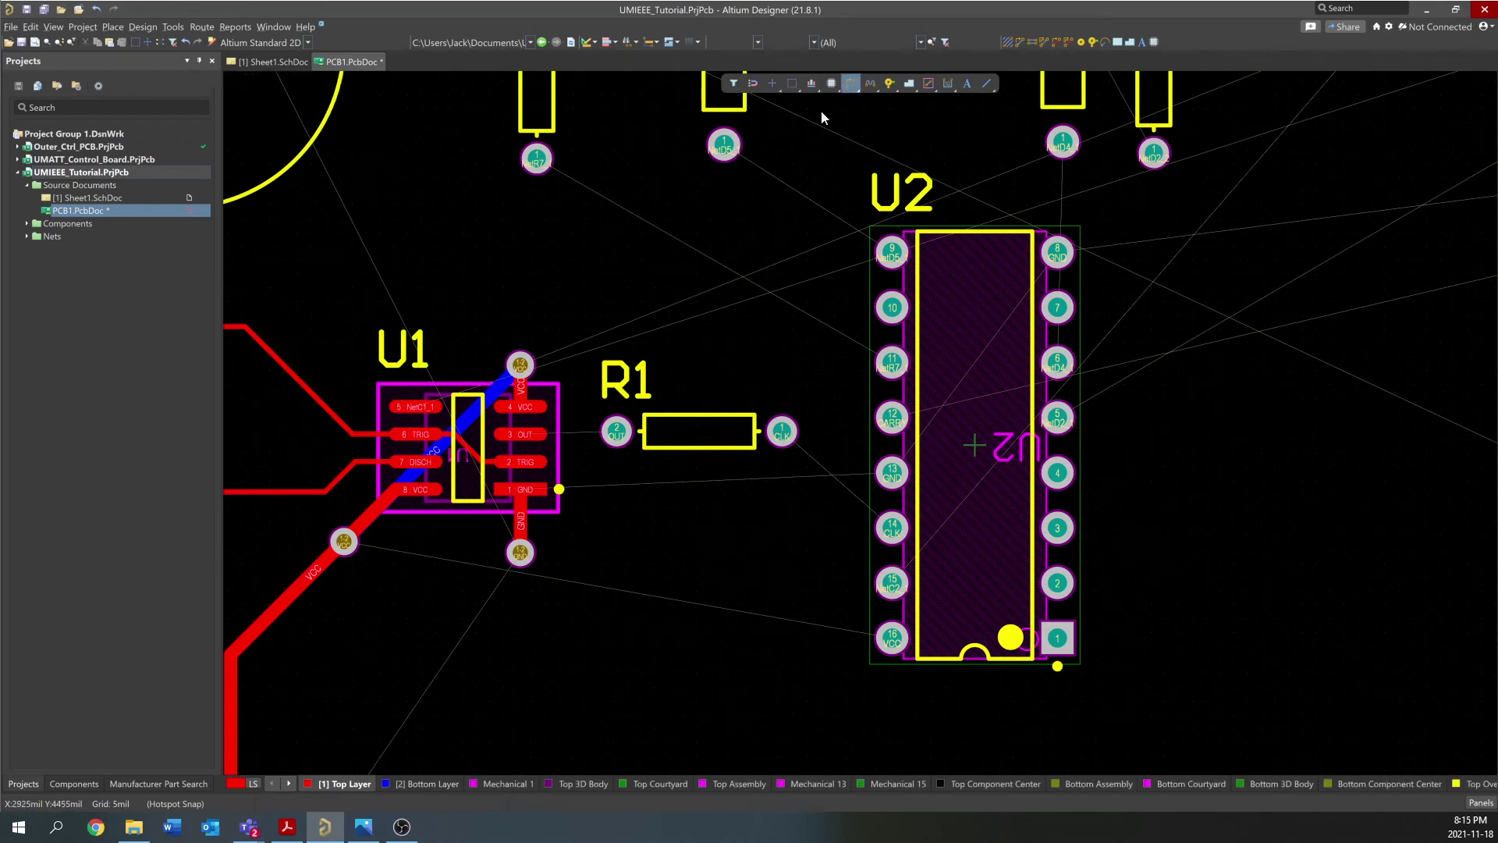
click(523, 435)
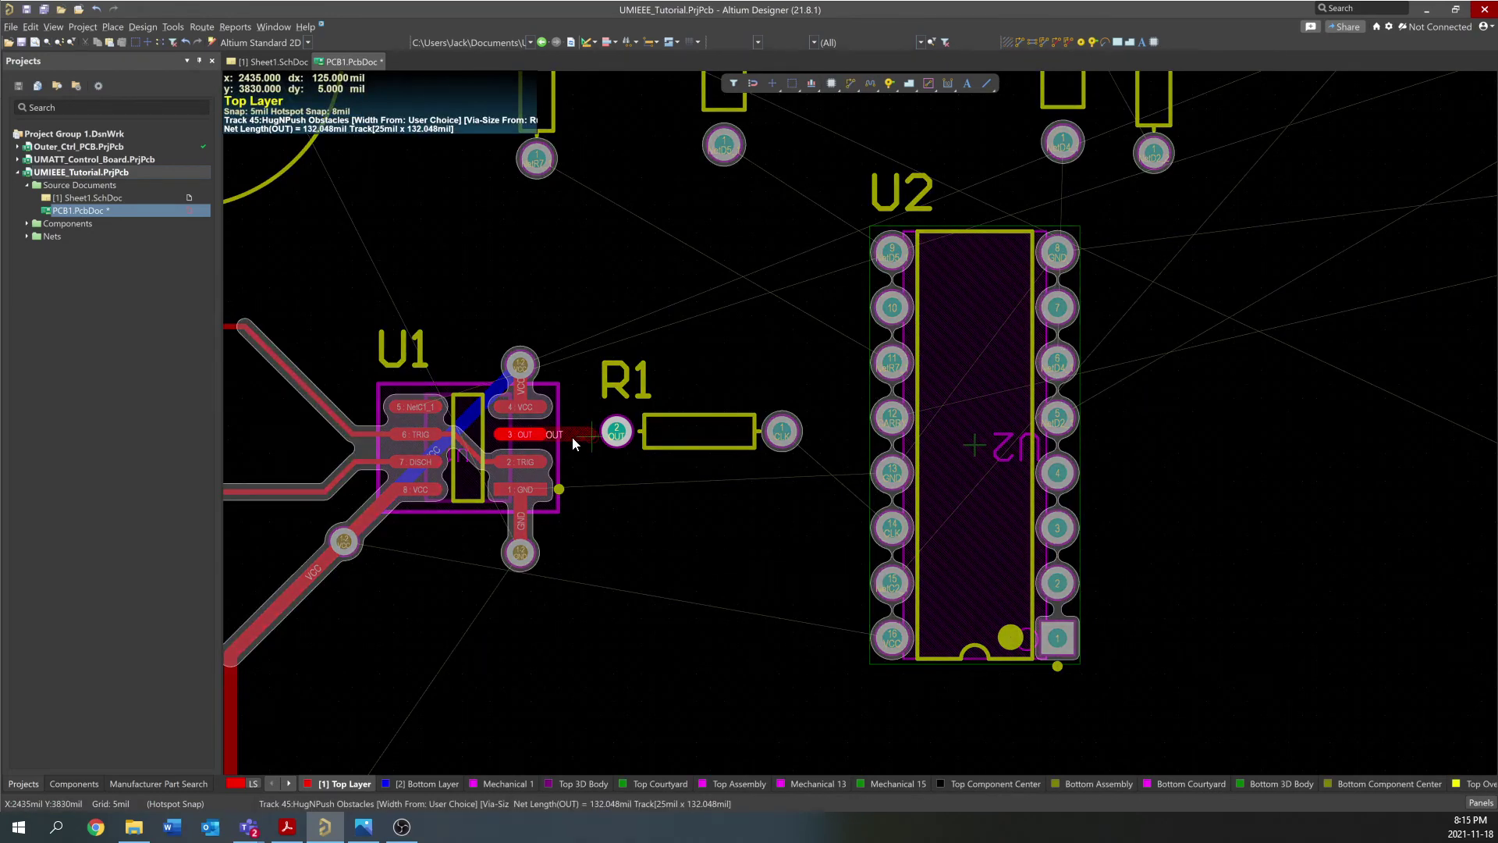
click(618, 433)
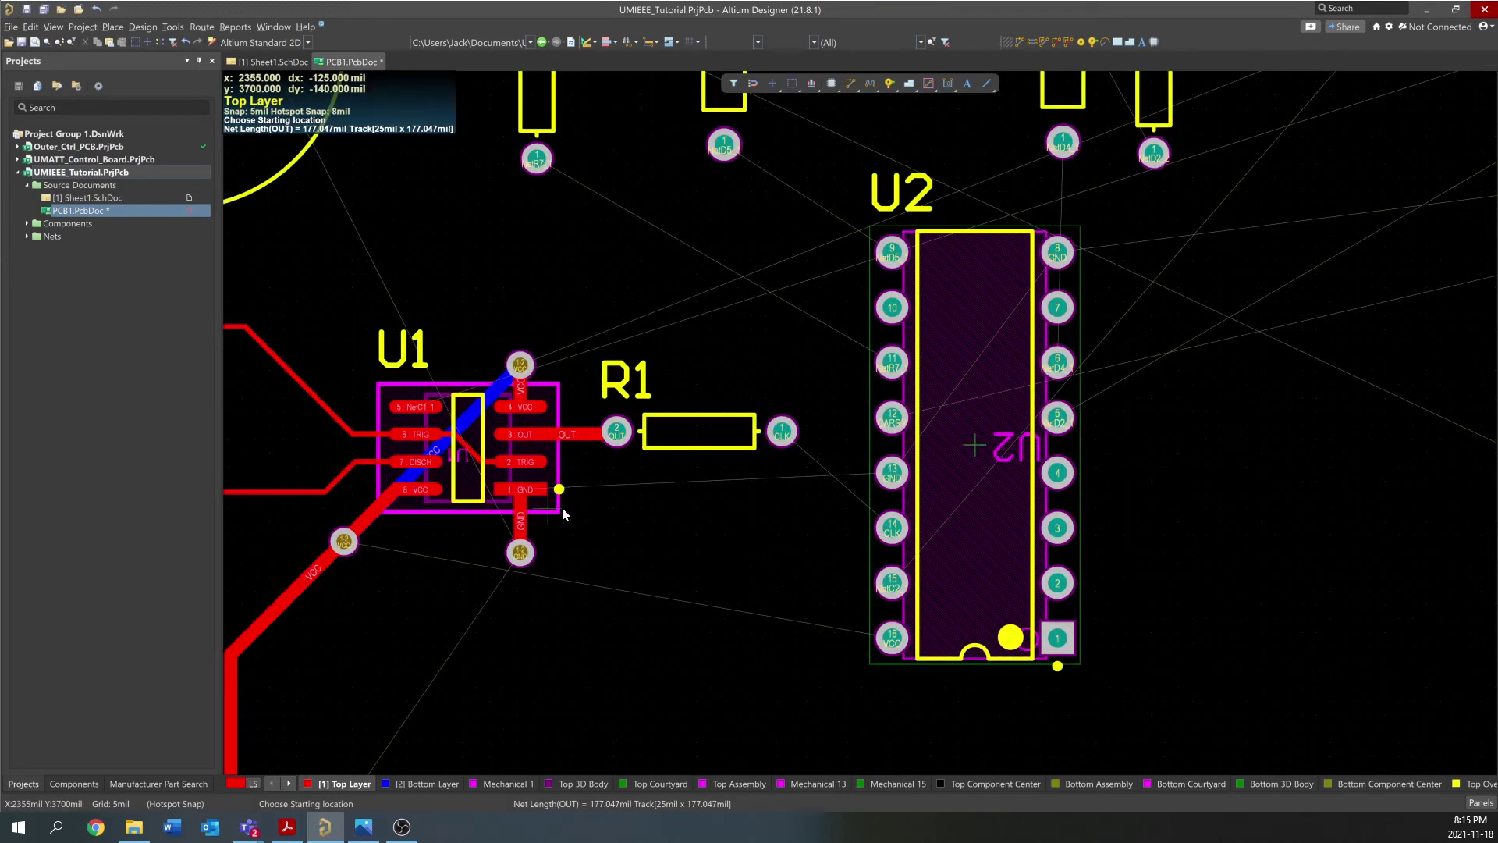
click(783, 431)
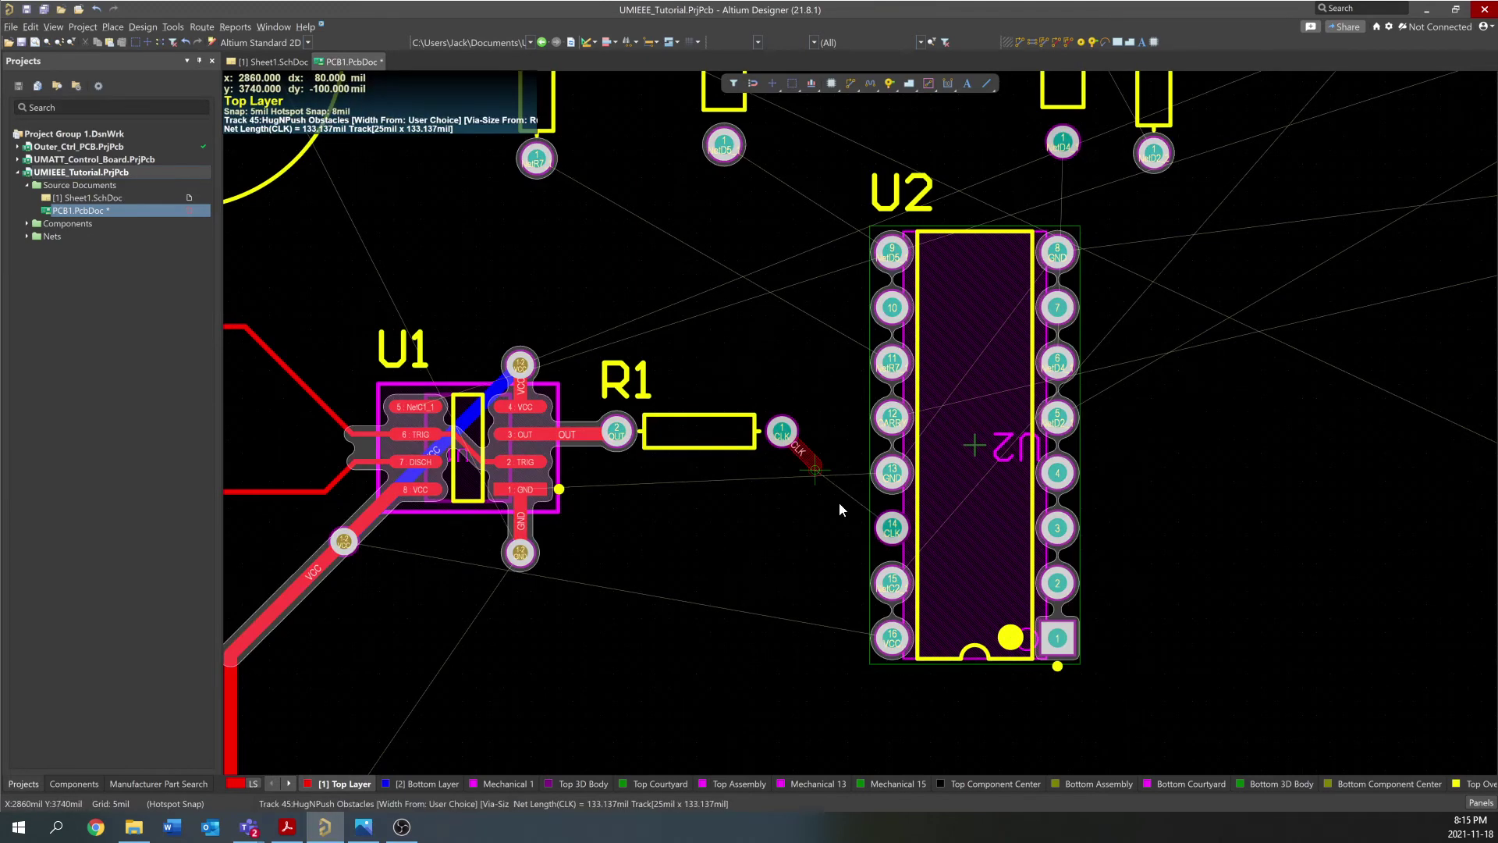
click(892, 530)
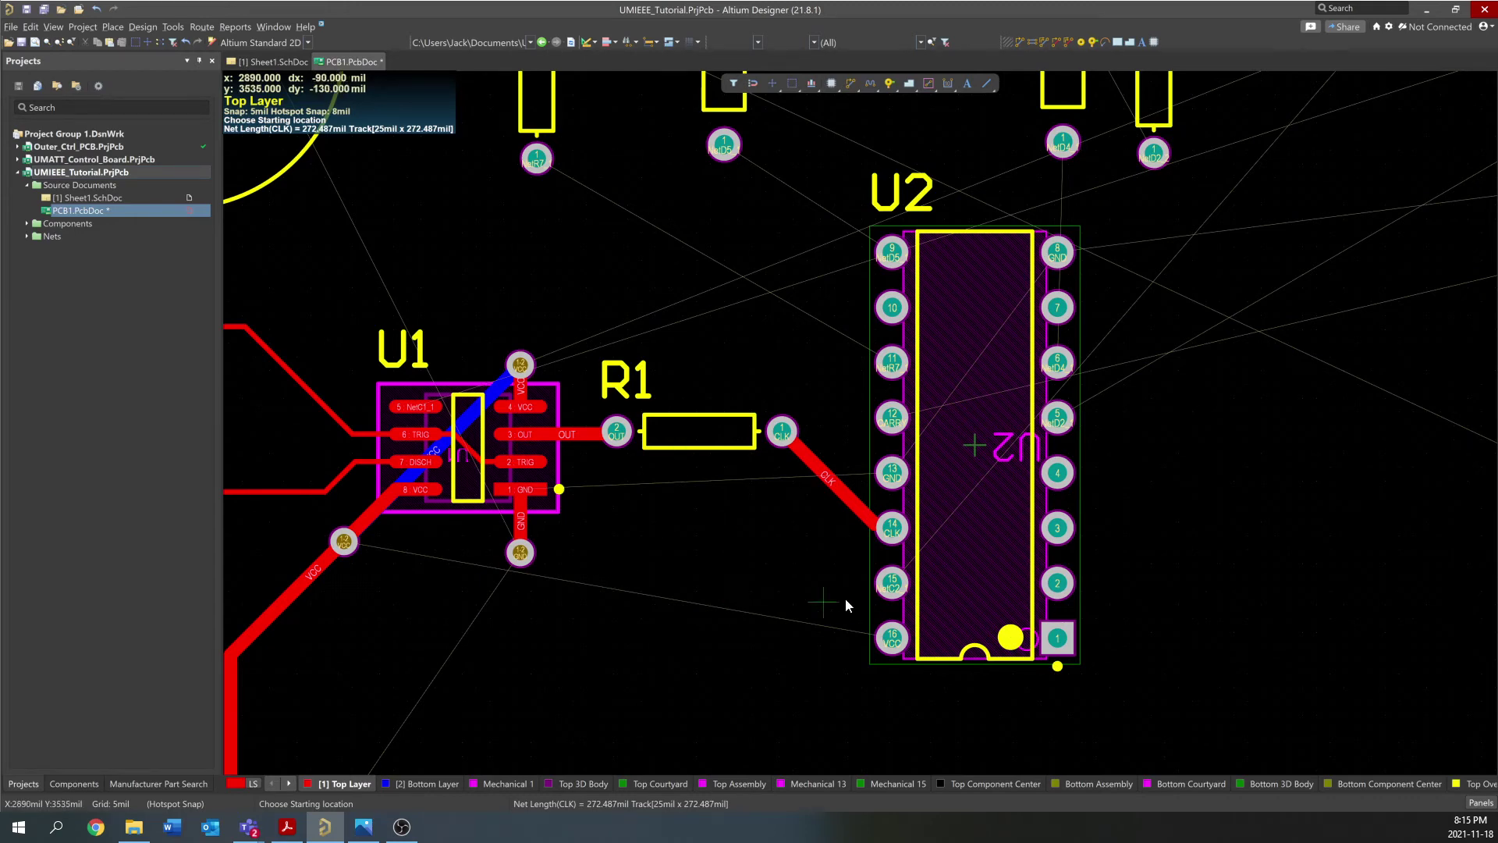
Route a 25 mil VCC track on the Top Layer from the via near U1's pin 8 to U2's pin 16
scroll(732, 649, up, 2)
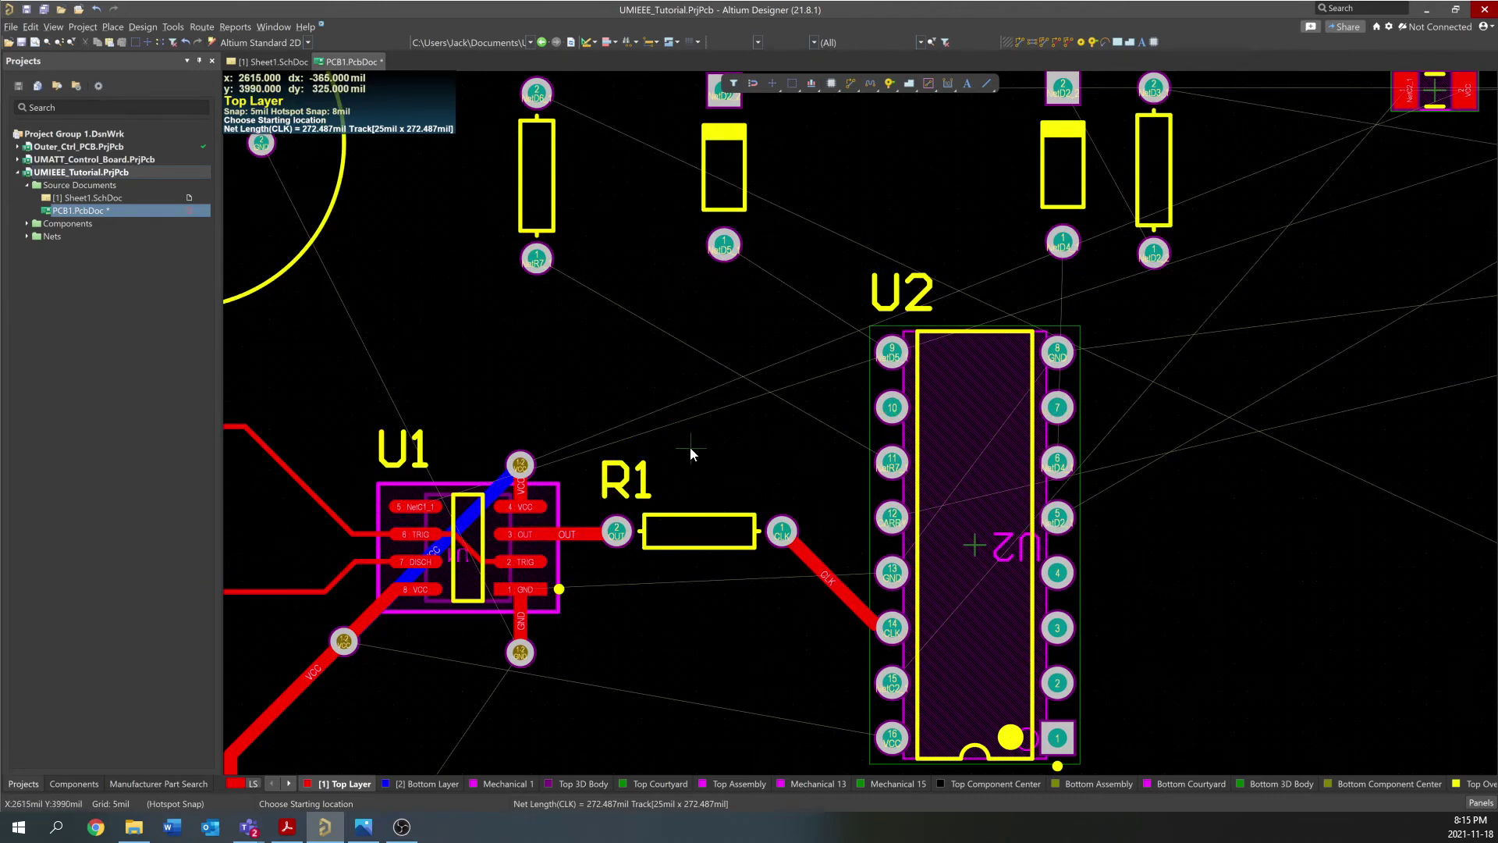
scroll(667, 527, down, 1)
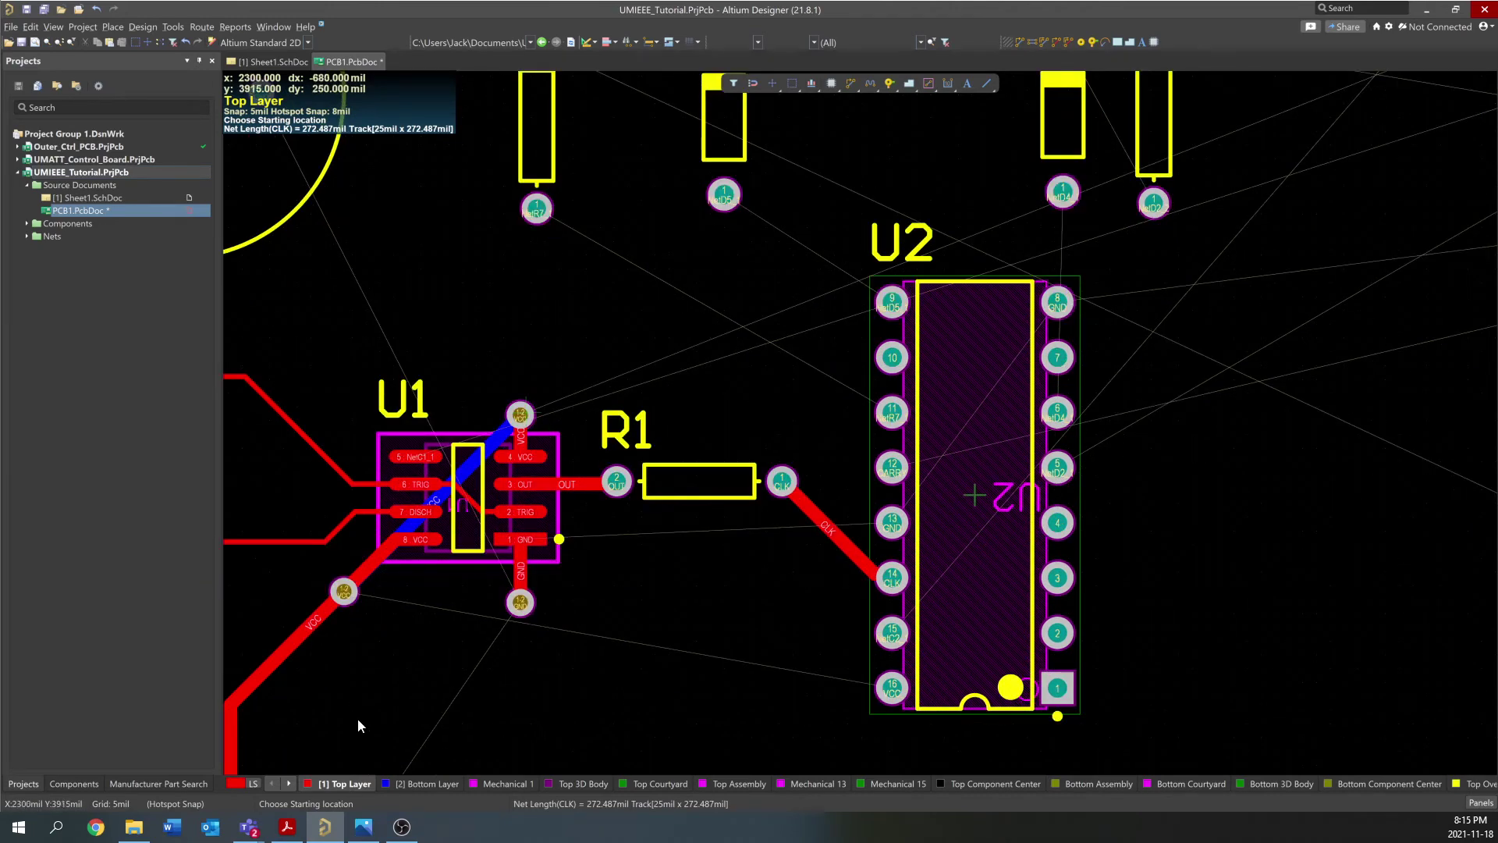
click(344, 593)
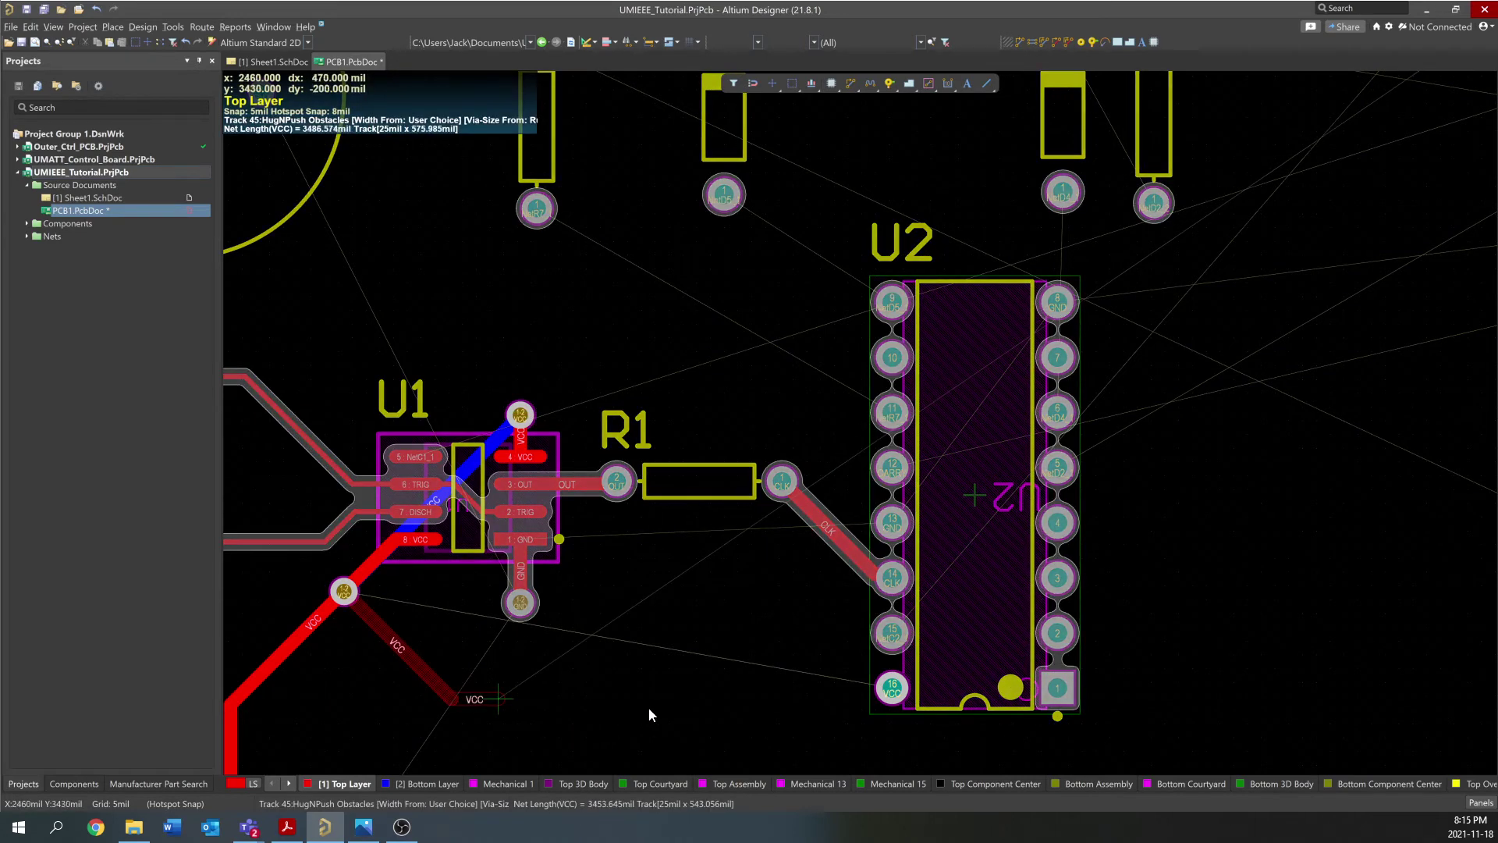
click(895, 690)
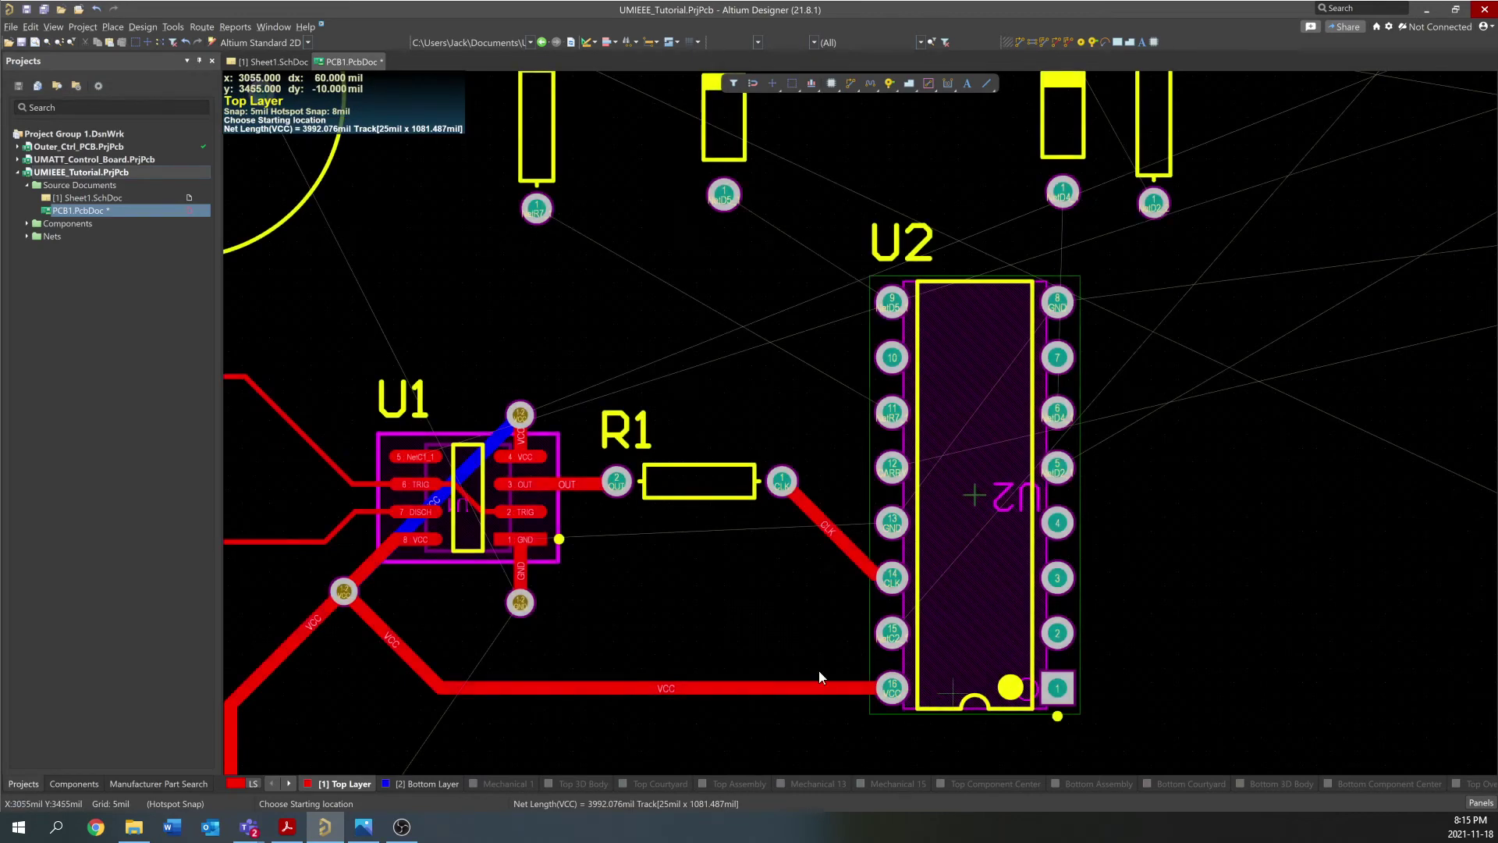
Move C2 beside U2's pins 15 and 16, rotated to vertical with its VCC pad on the VCC track
ctrl+scroll(776, 652, down, 2)
ctrl+scroll(779, 639, down, 1)
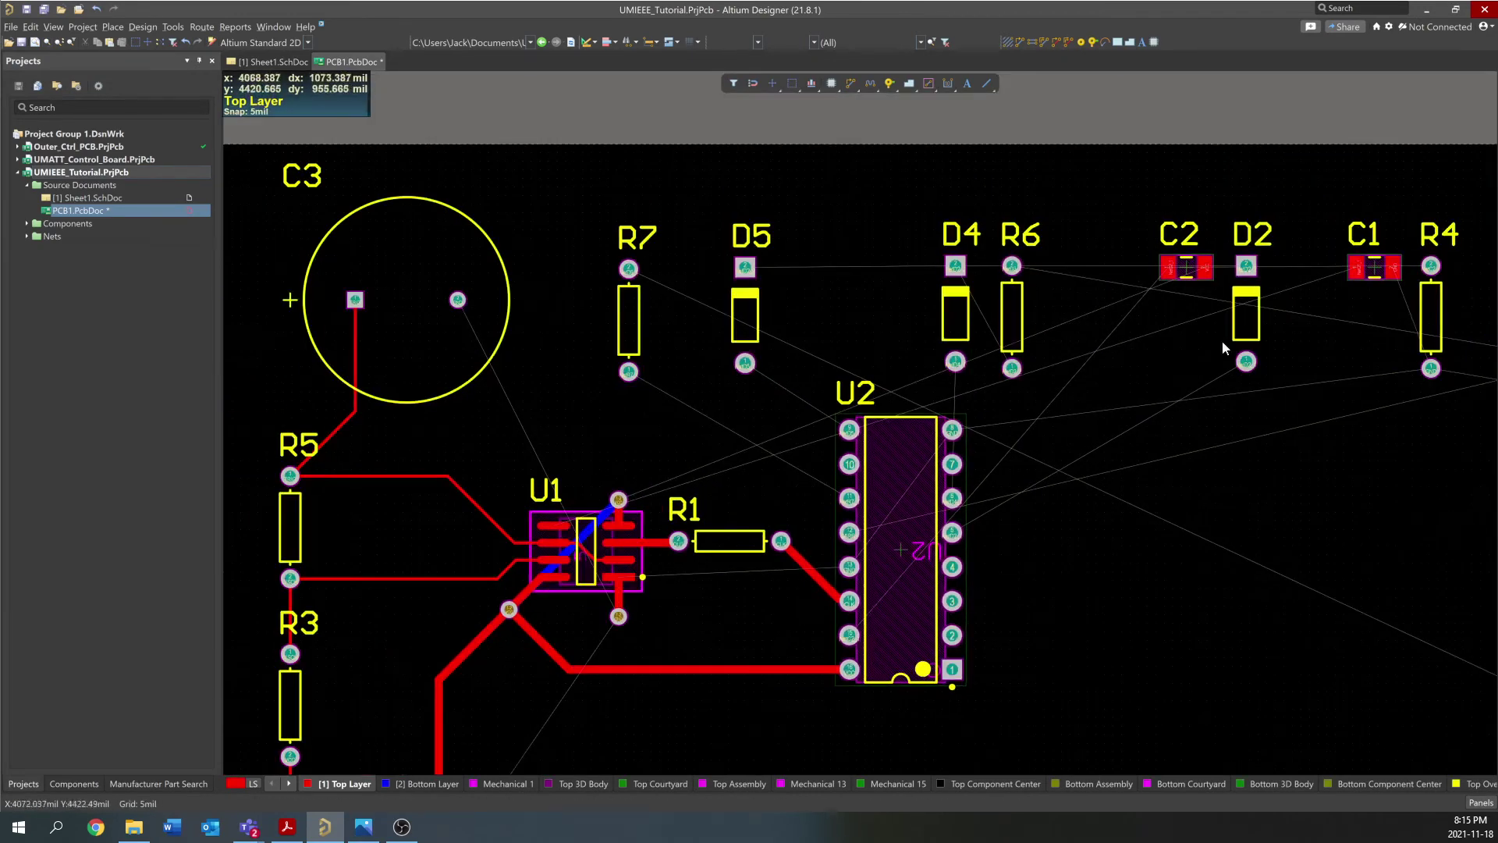
drag(1167, 238, 776, 681)
ctrl+scroll(750, 636, up, 3)
key(space)
key(space)
key(space)
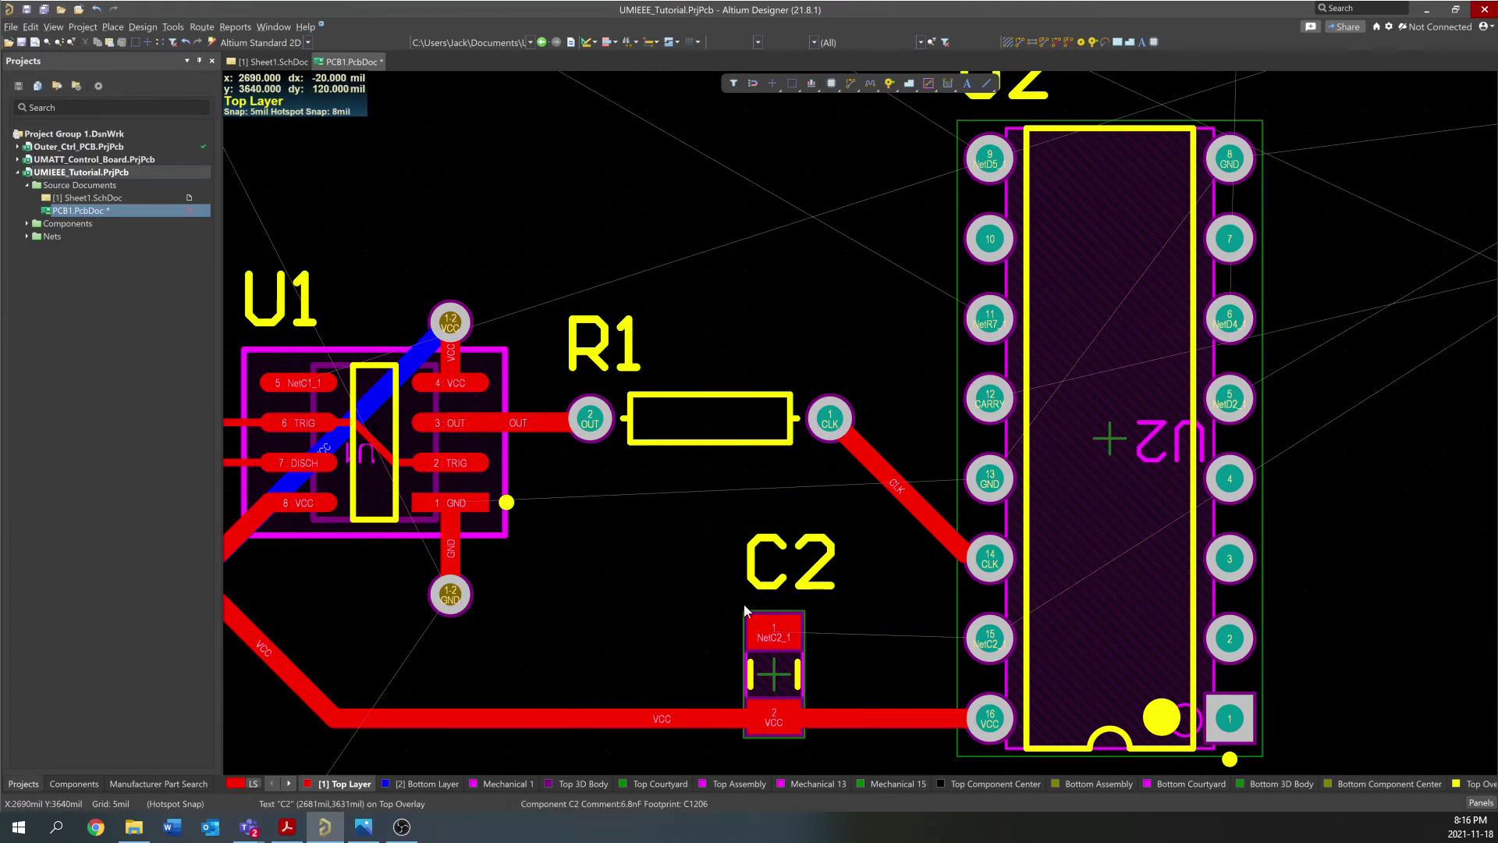
Route a 25 mil Top Layer track from C2 pad 1 to U2's pin 15
scroll(804, 546, down, 2)
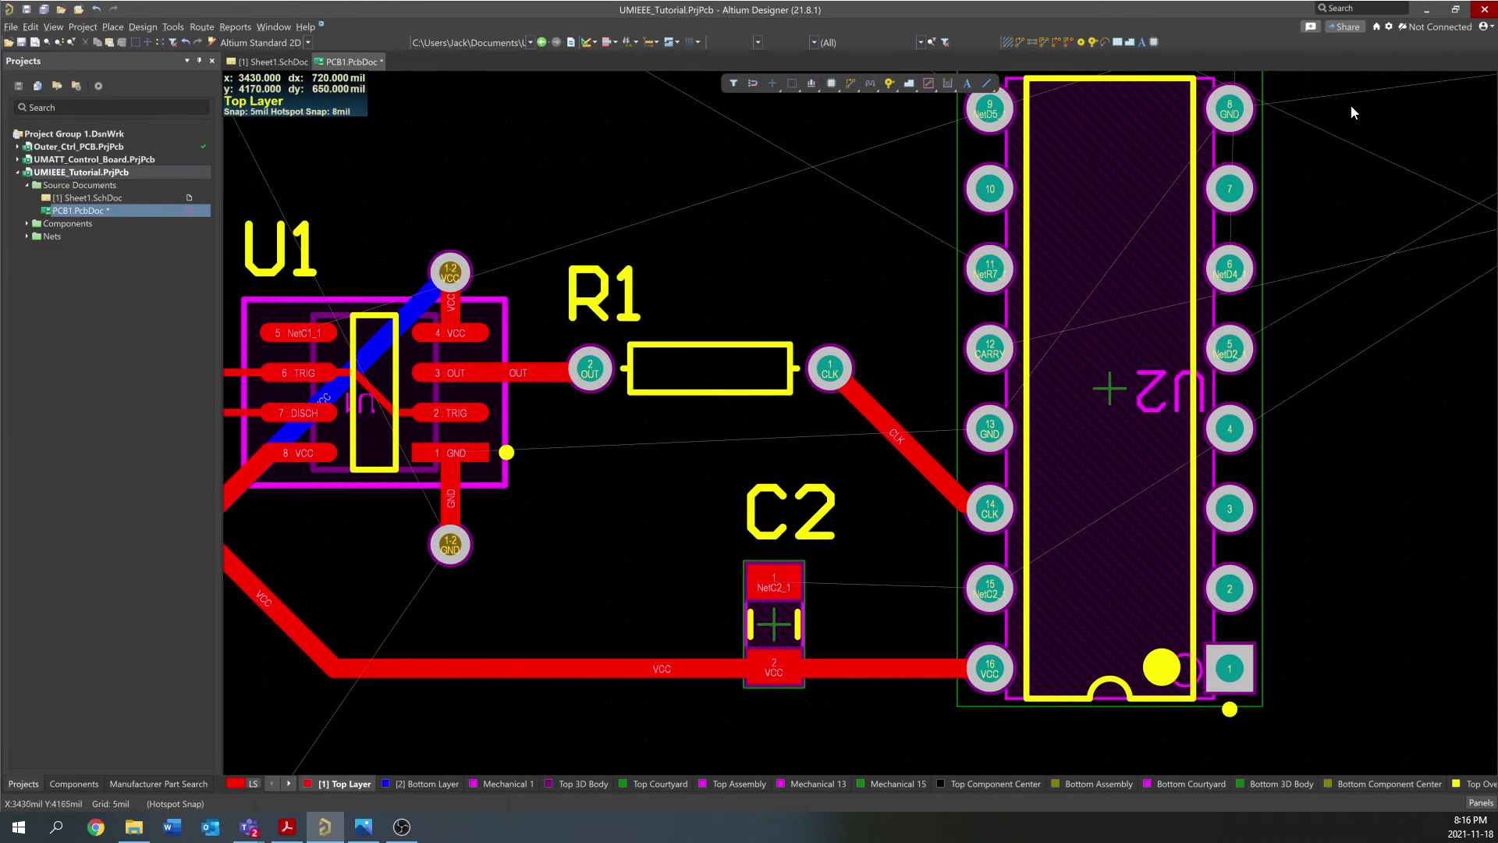
click(849, 84)
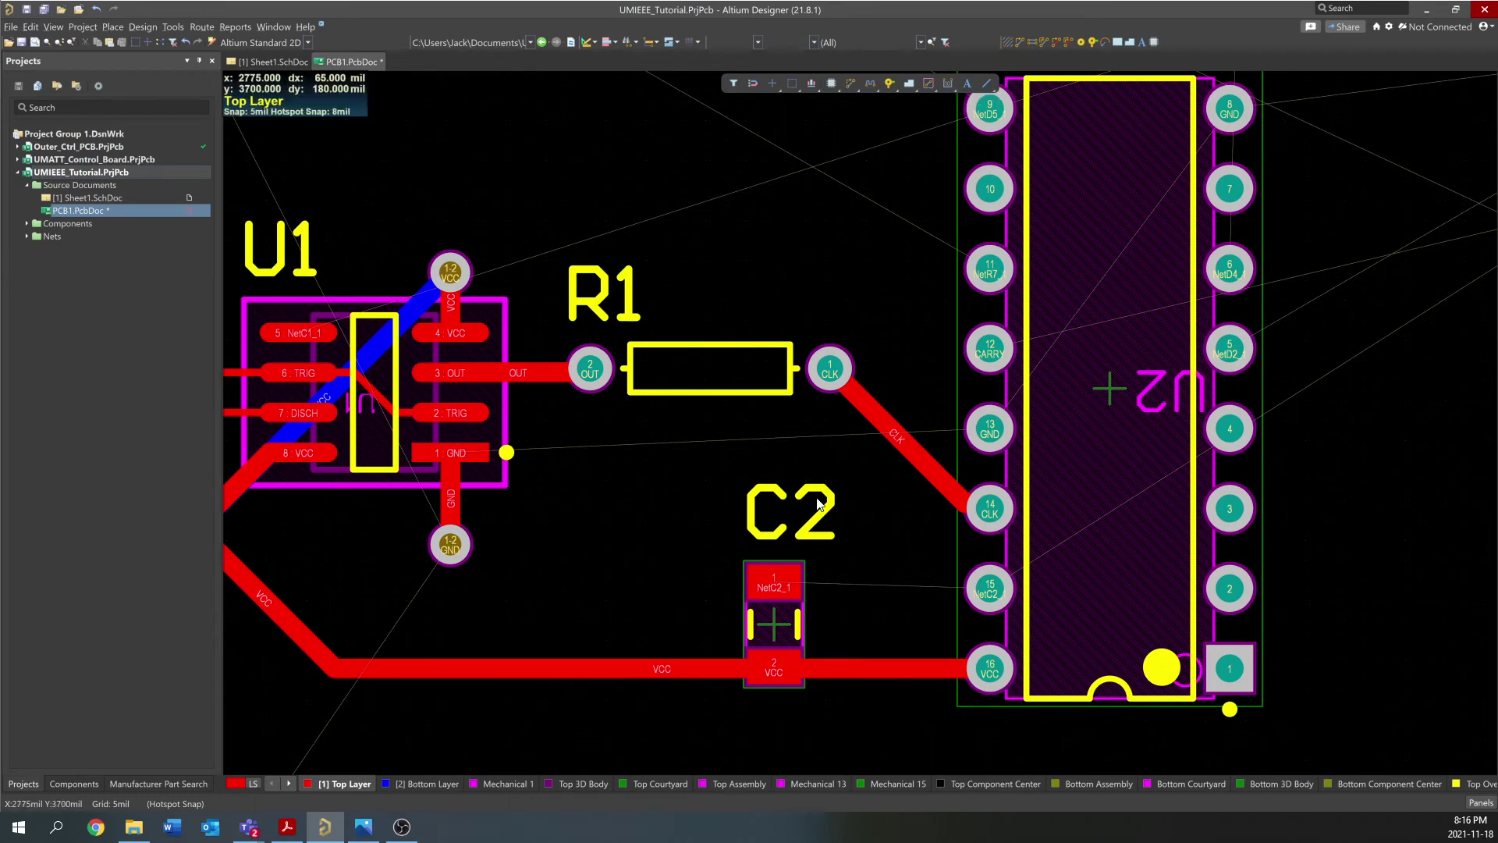
click(784, 579)
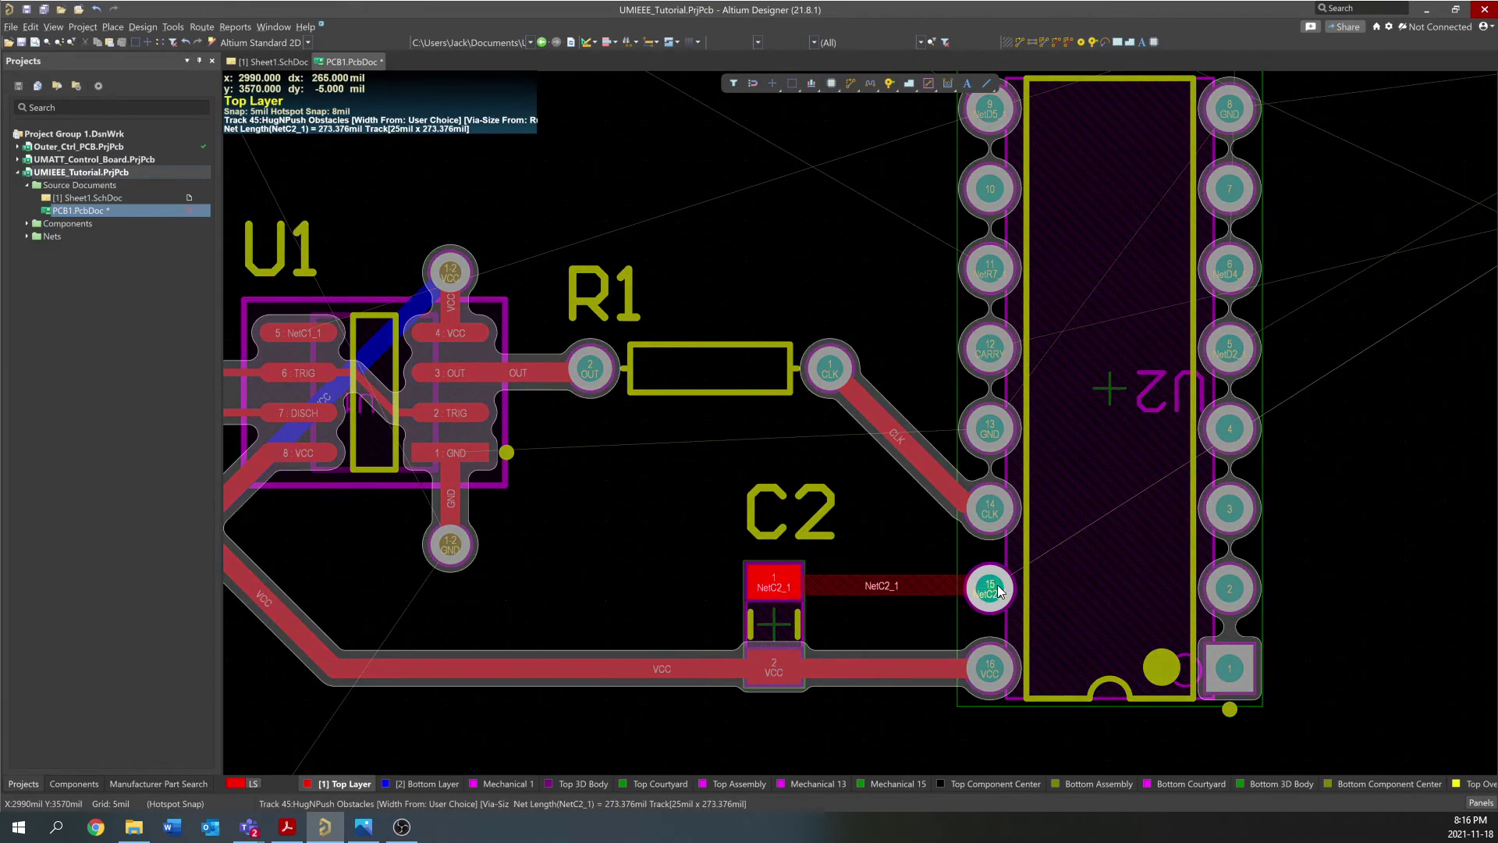
click(999, 590)
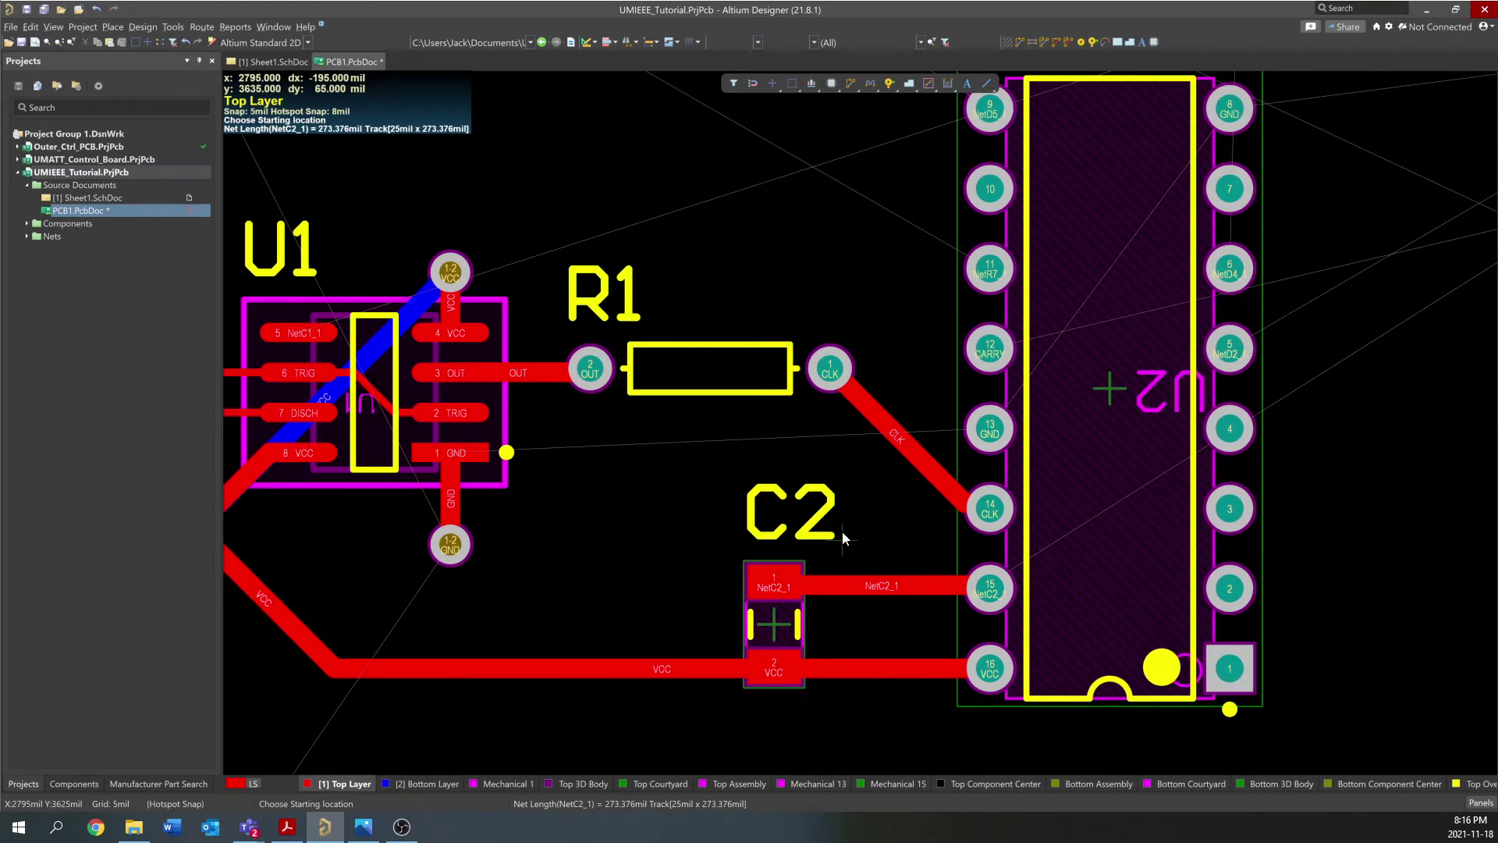
right_click(843, 538)
Rotate R7 to horizontal and place it directly above R1, next to U2
ctrl+scroll(686, 516, down, 5)
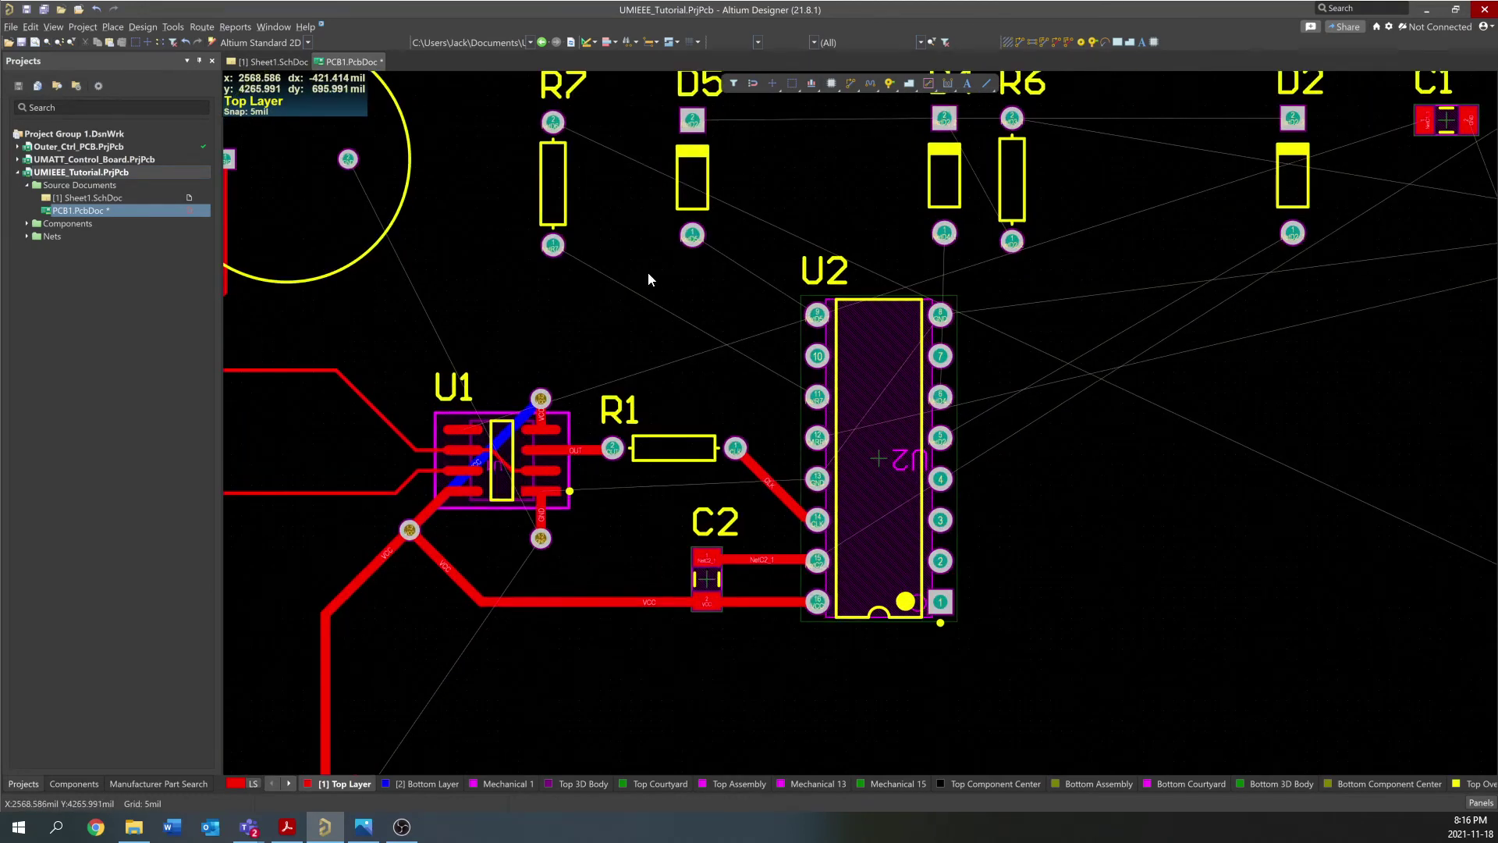
ctrl+scroll(647, 271, up, 2)
scroll(513, 161, up, 1)
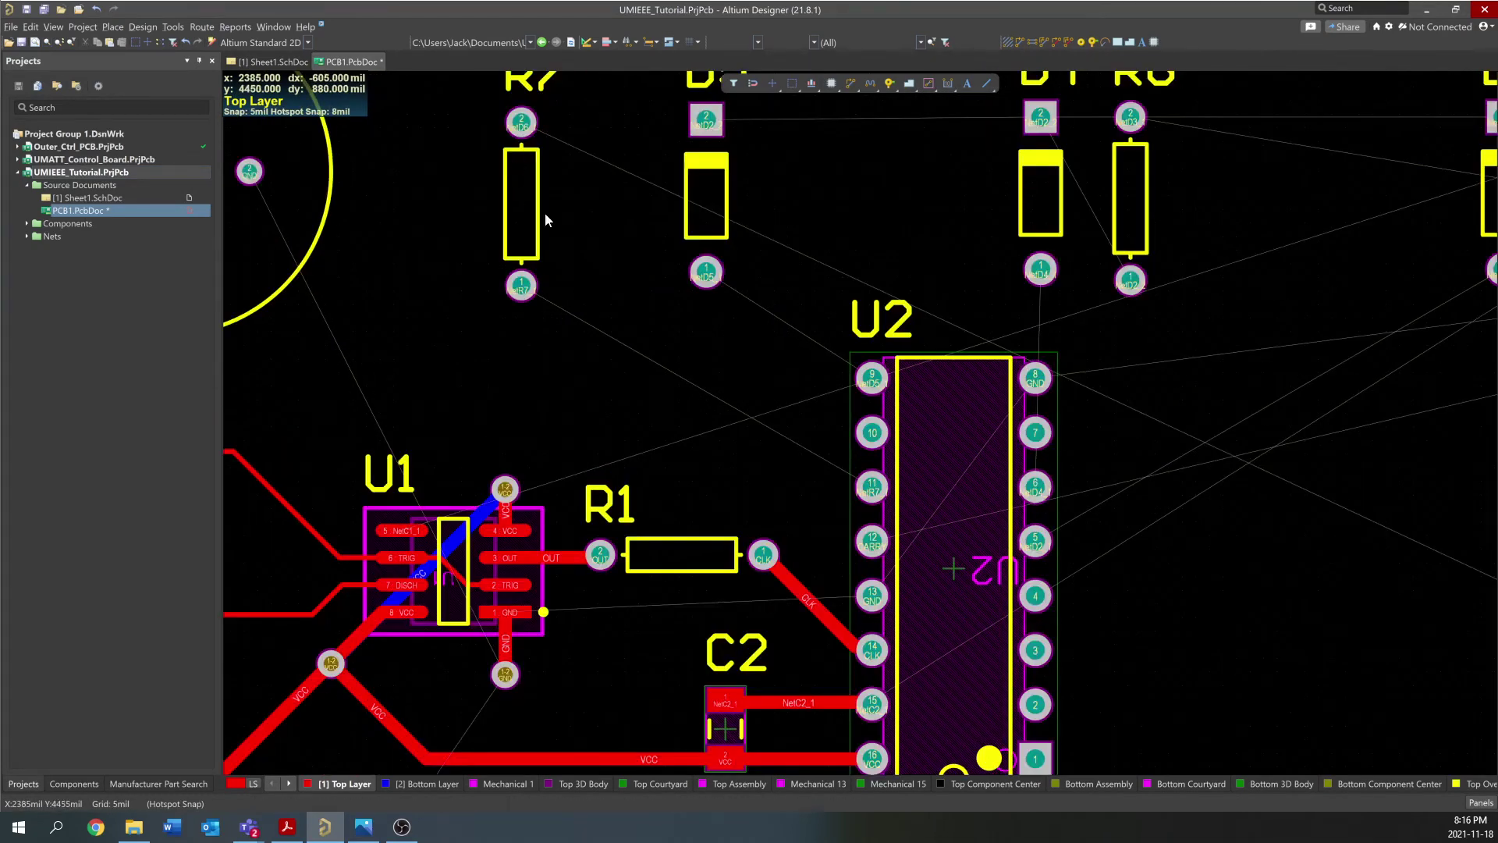
drag(518, 194, 673, 405)
key(space)
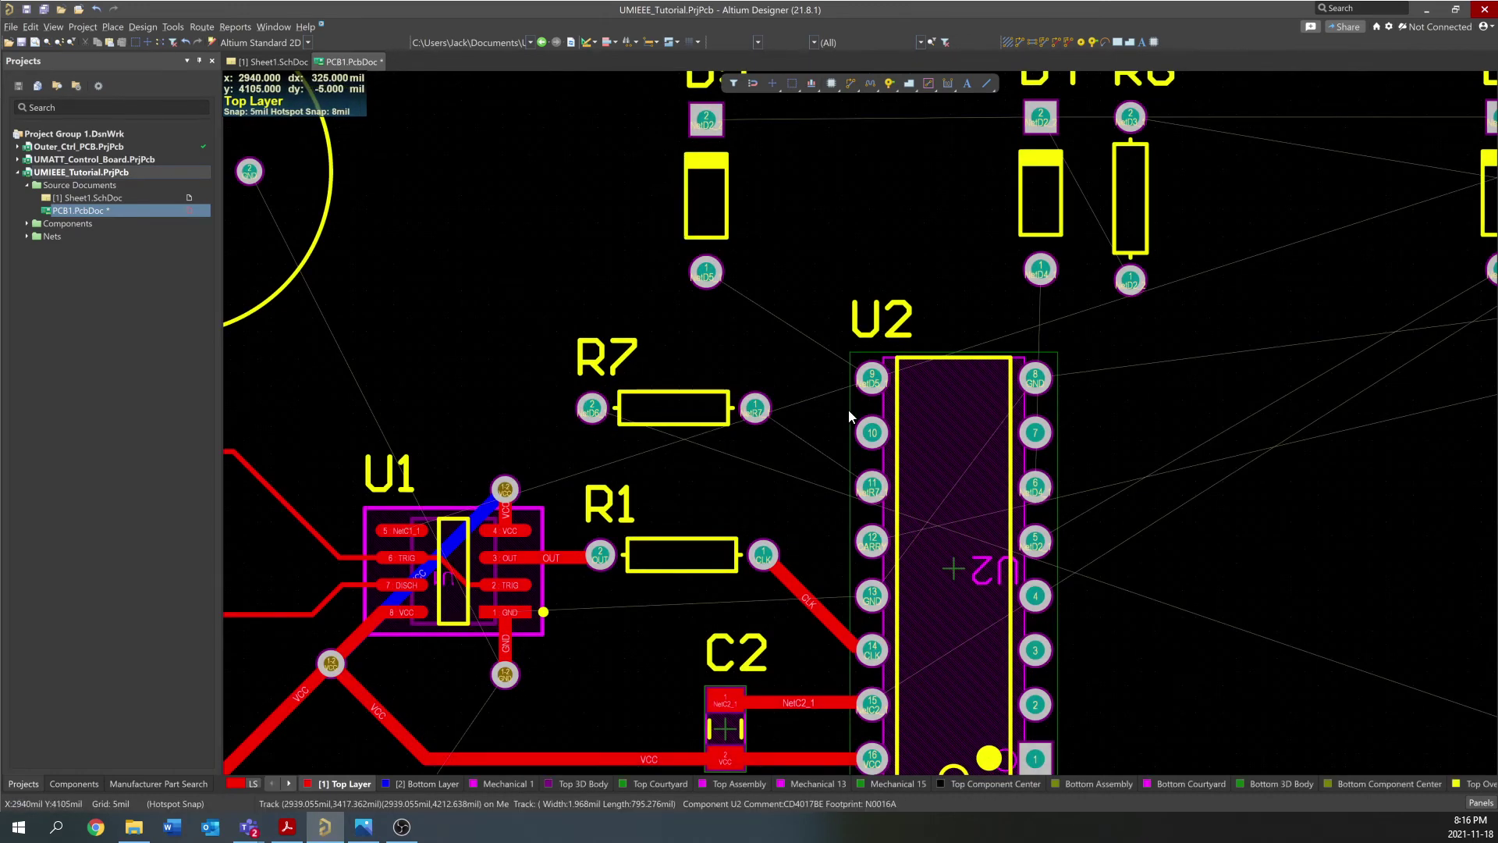
Move D6 from the board's lower area to the space between C3 and U2 above R7, rotated with its dome facing up
ctrl+scroll(848, 409, down, 3)
shift+scroll(916, 467, right, 3)
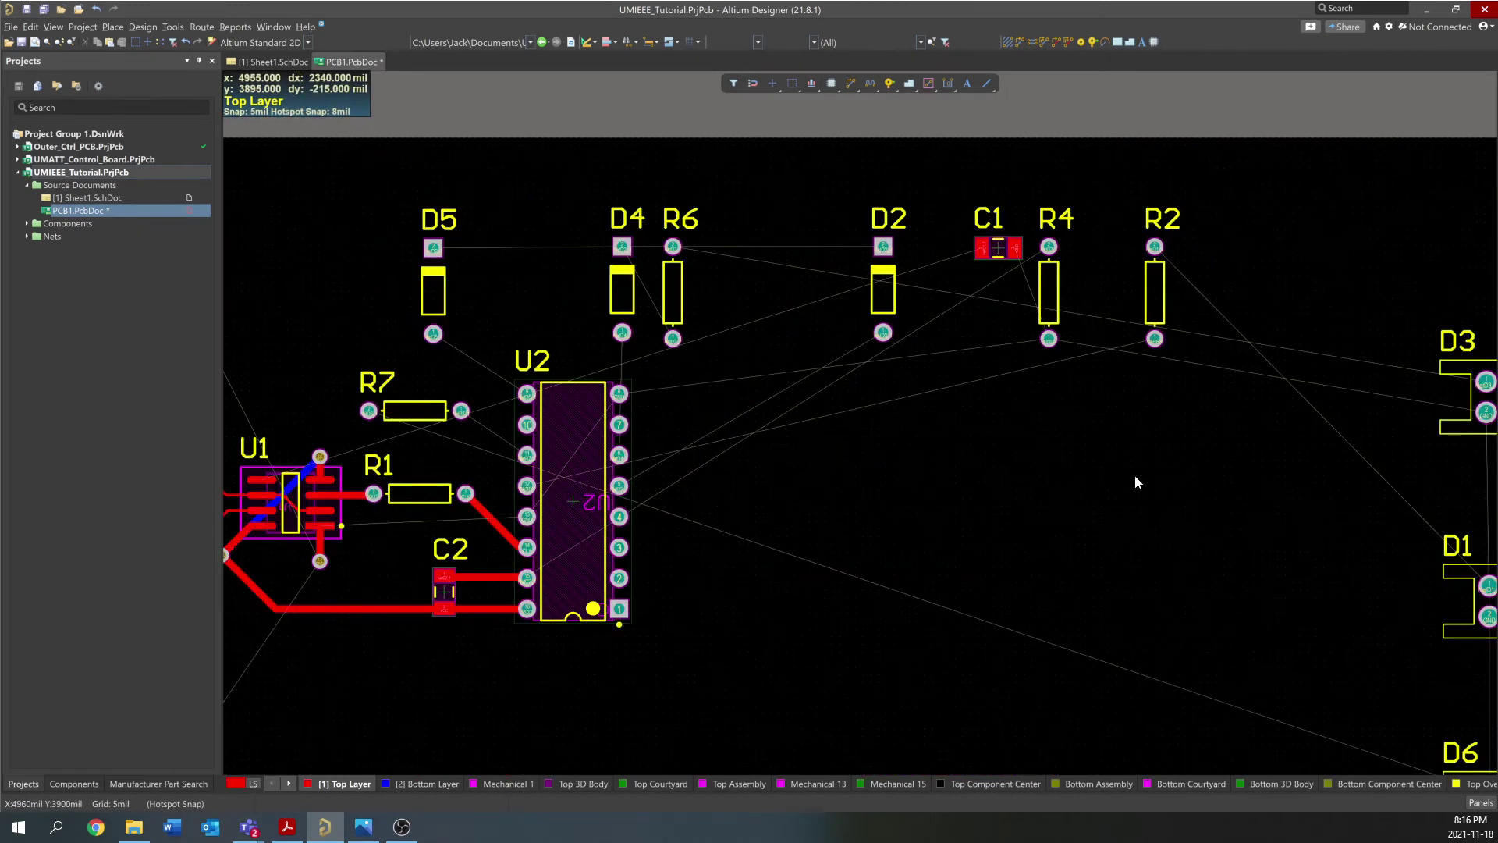
scroll(1133, 478, down, 4)
shift+scroll(1132, 483, right, 3)
drag(1228, 424, 814, 280)
ctrl+scroll(1294, 468, down, 3)
ctrl+scroll(910, 265, up, 5)
key(space)
Move D5 and D4 away from U2 into the free area between R6 and D2
drag(784, 294, 1114, 405)
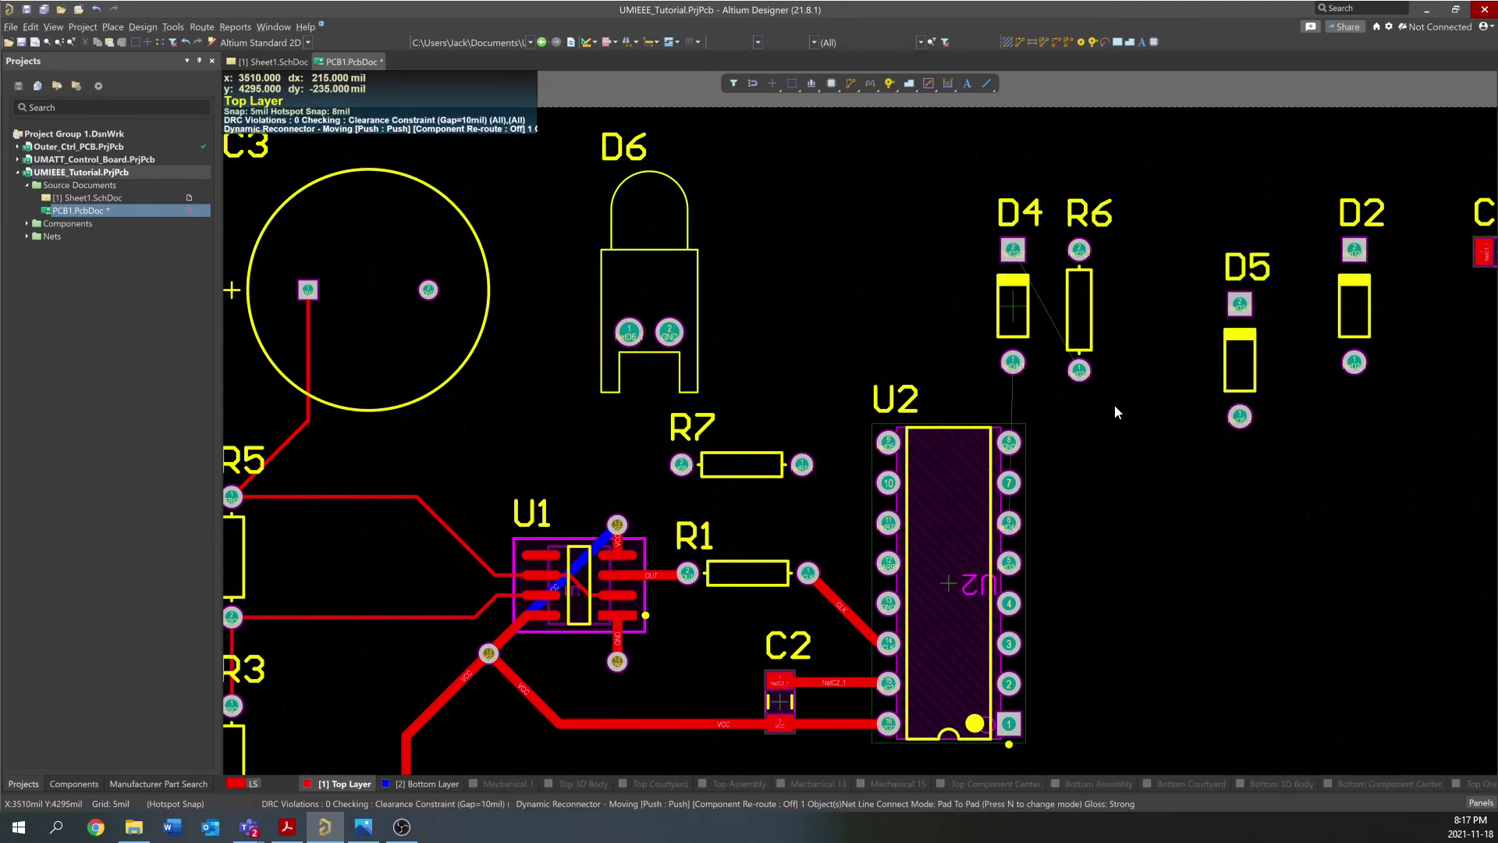
ctrl+scroll(898, 526, up, 2)
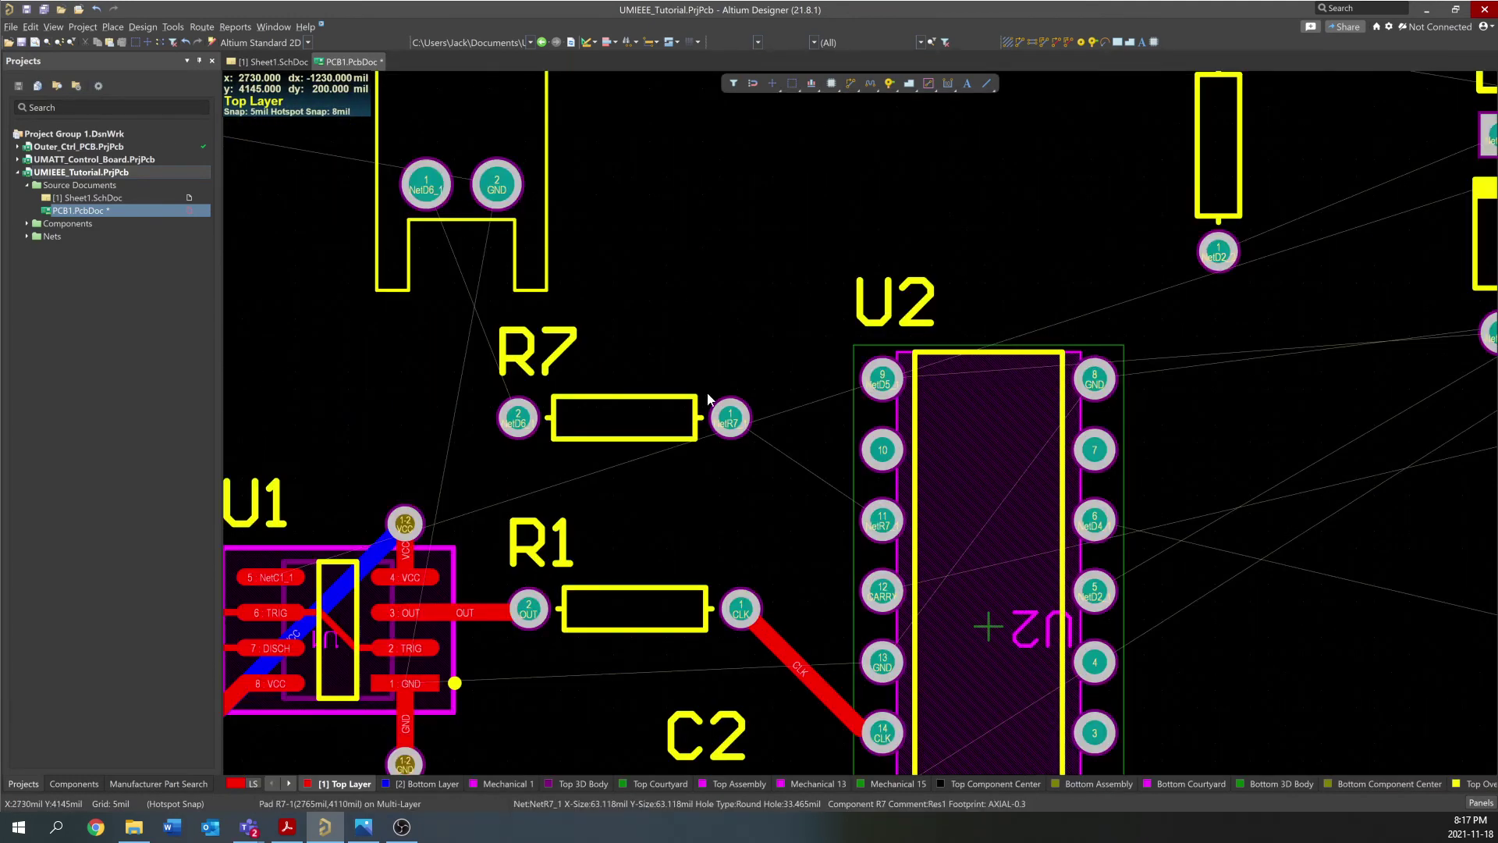
ctrl+scroll(706, 421, down, 1)
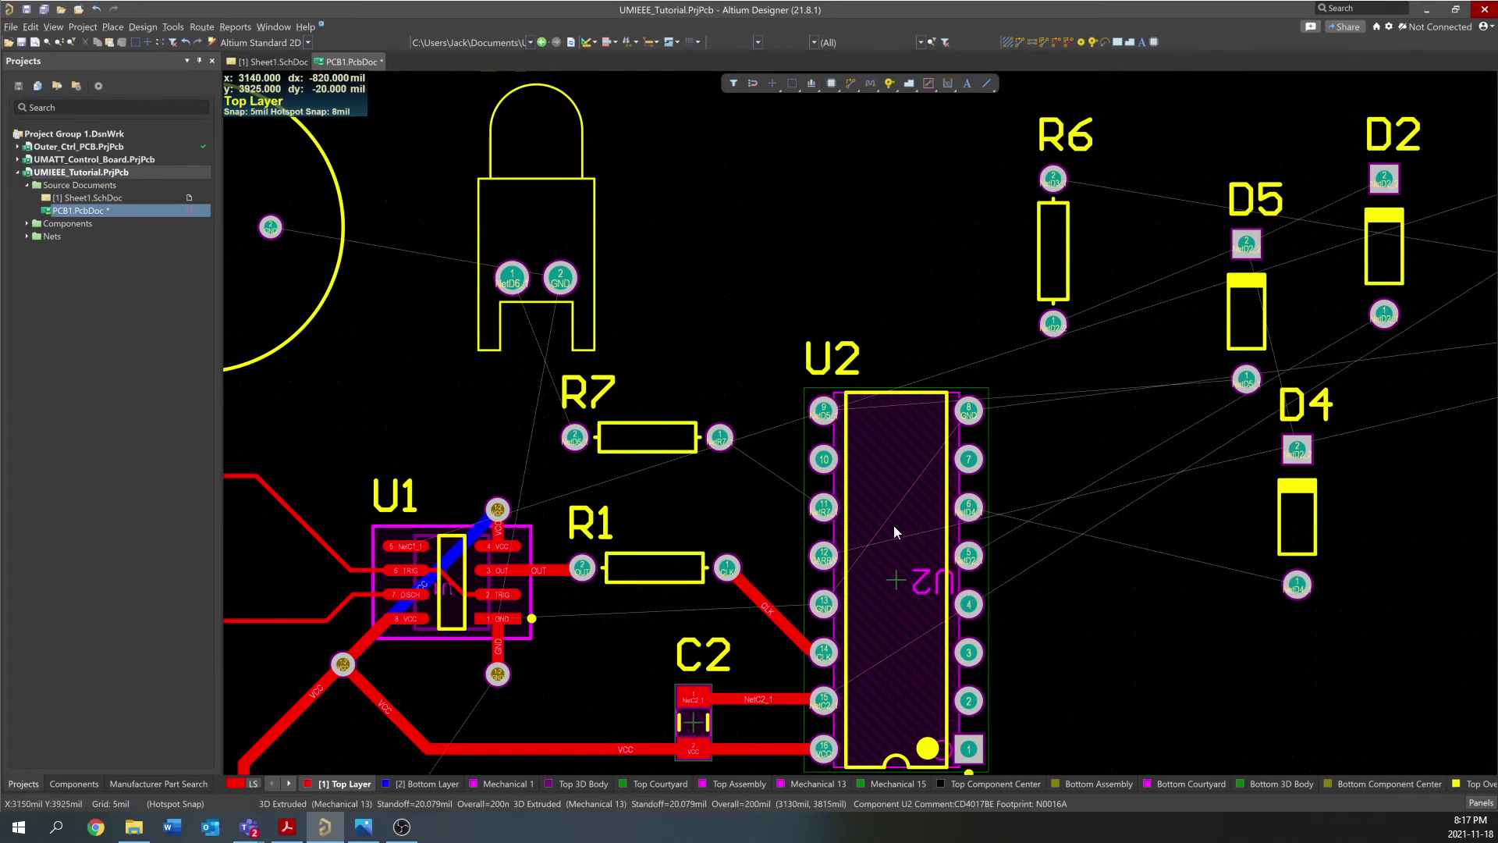
ctrl+scroll(661, 540, down, 2)
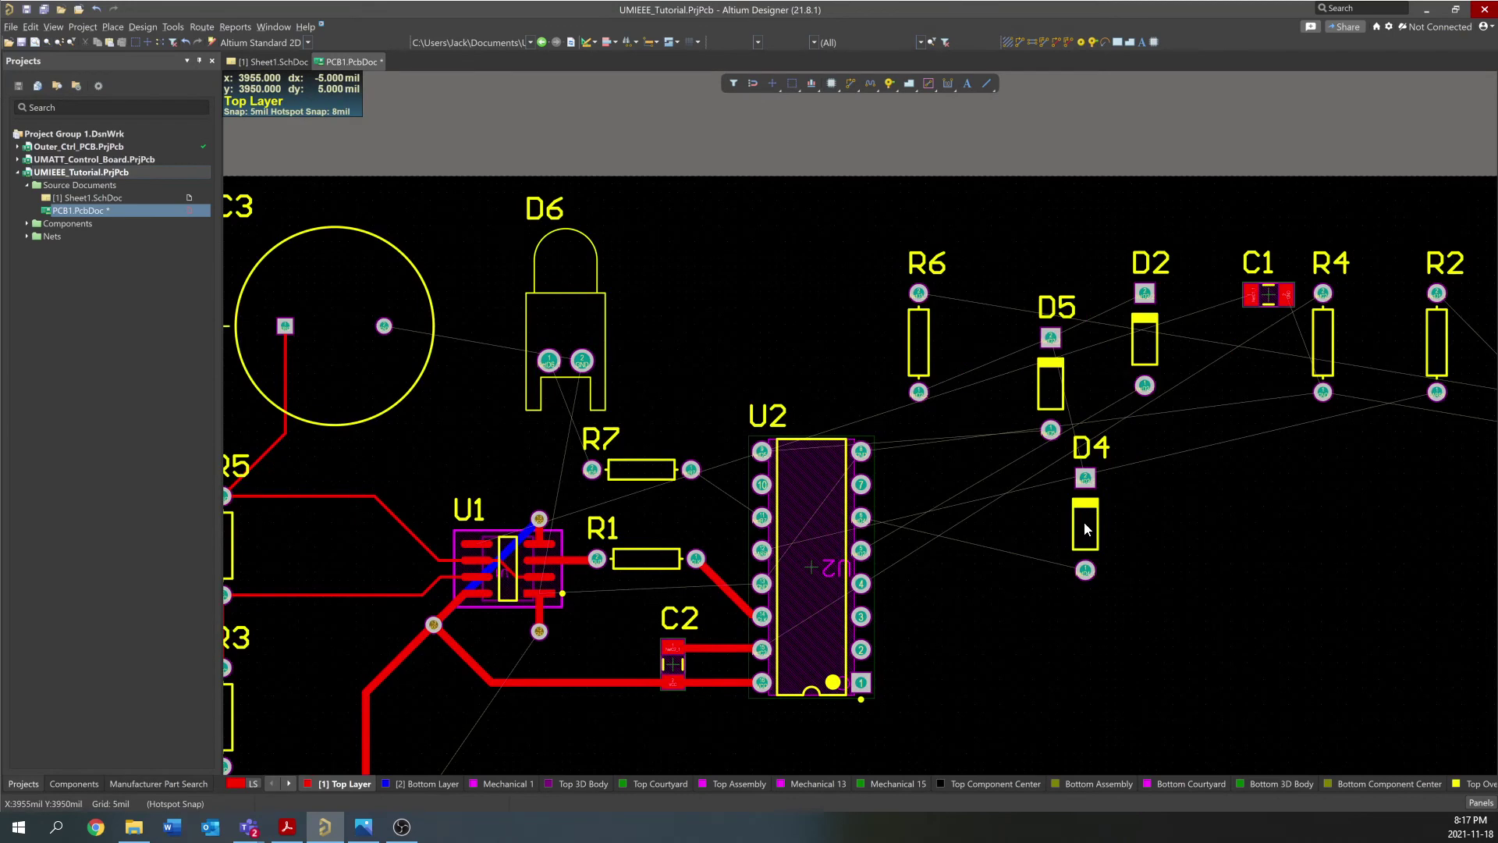
ctrl+scroll(797, 425, up, 1)
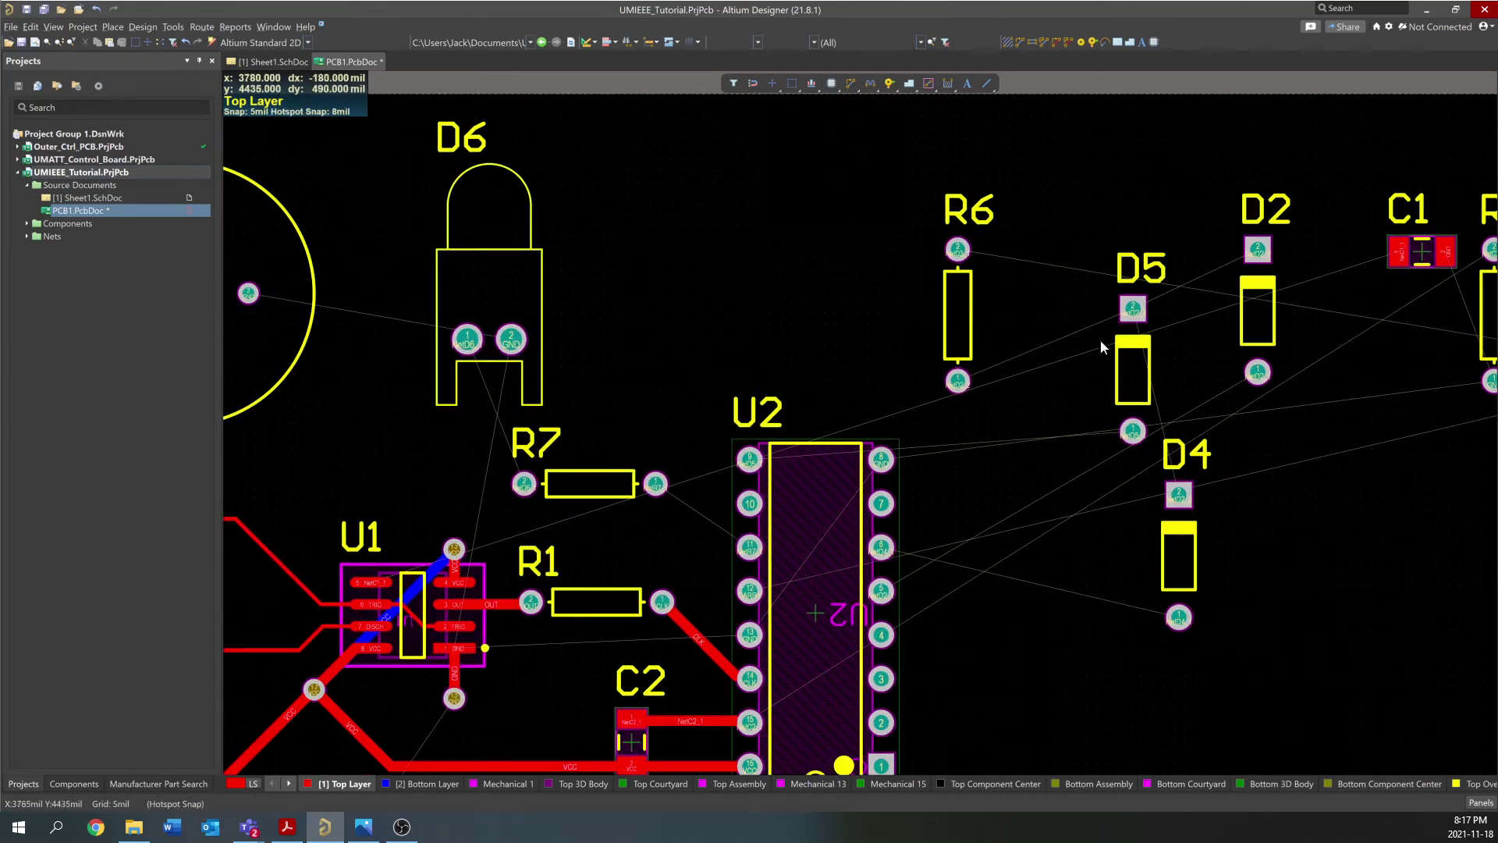
Line up D5, D2 and D4 in a row above U2, moving R6 out of the way next to C1
drag(1092, 346, 663, 372)
drag(1253, 310, 815, 355)
drag(670, 368, 667, 349)
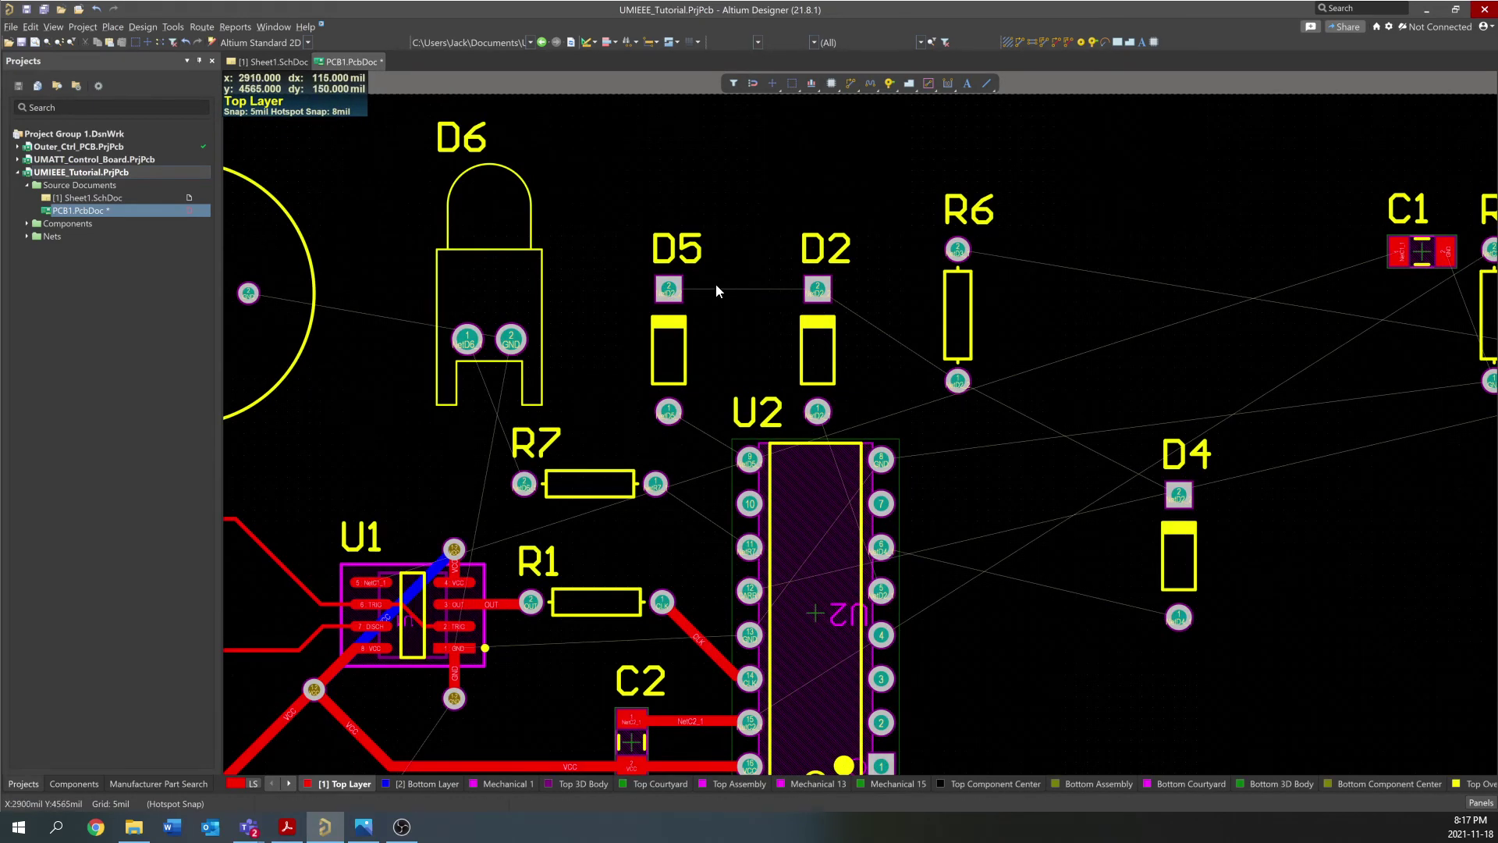
drag(957, 299, 1347, 298)
drag(1150, 519, 815, 355)
drag(671, 355, 672, 350)
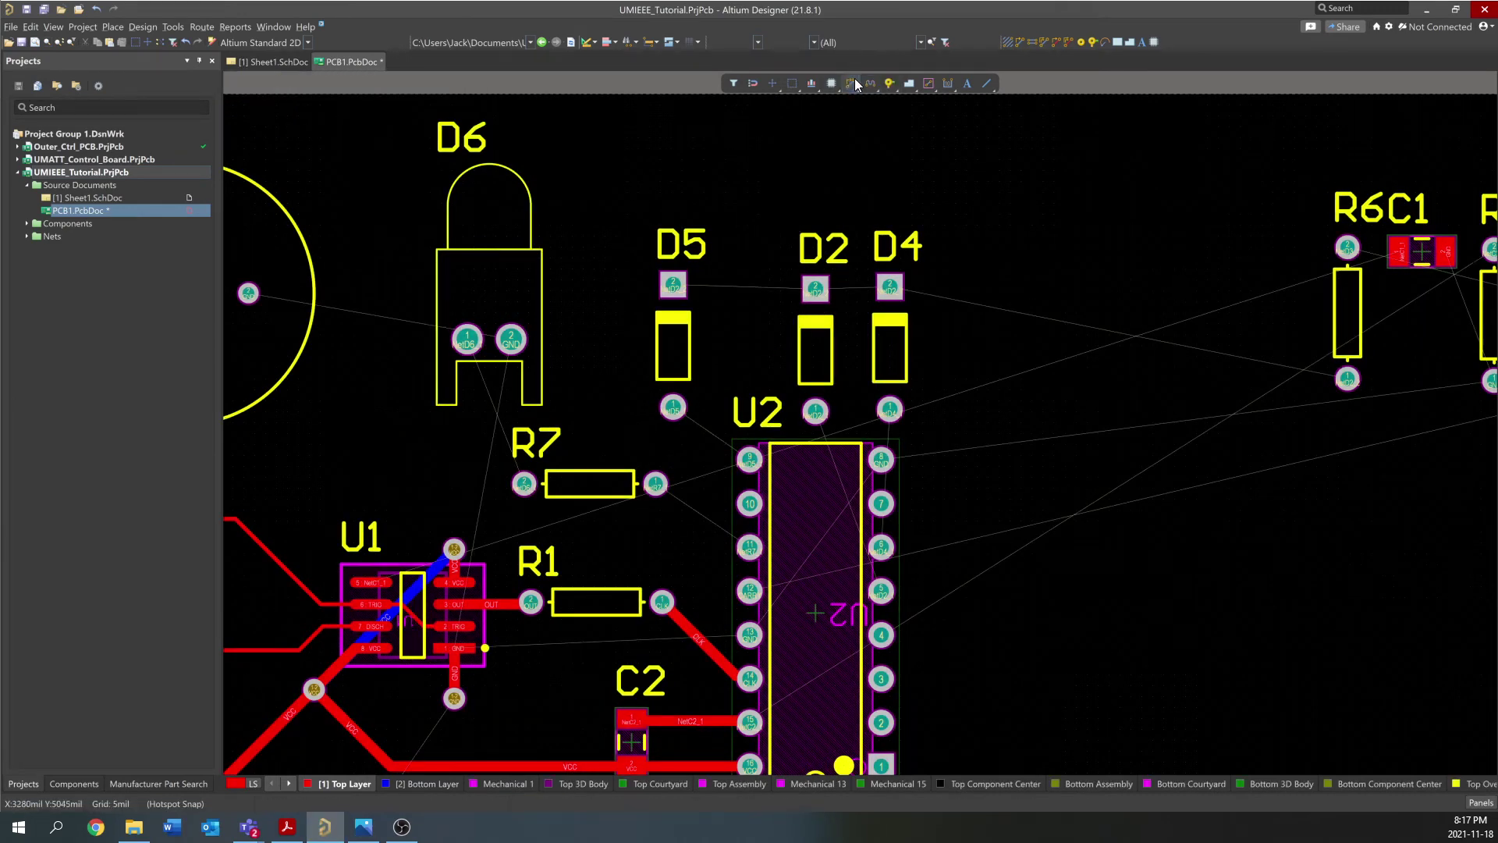
Route 25 mil Top Layer tracks from D6 pin 1 to R7 pin 2 and from R7 pin 1 to U2's pin 11
click(466, 341)
click(524, 484)
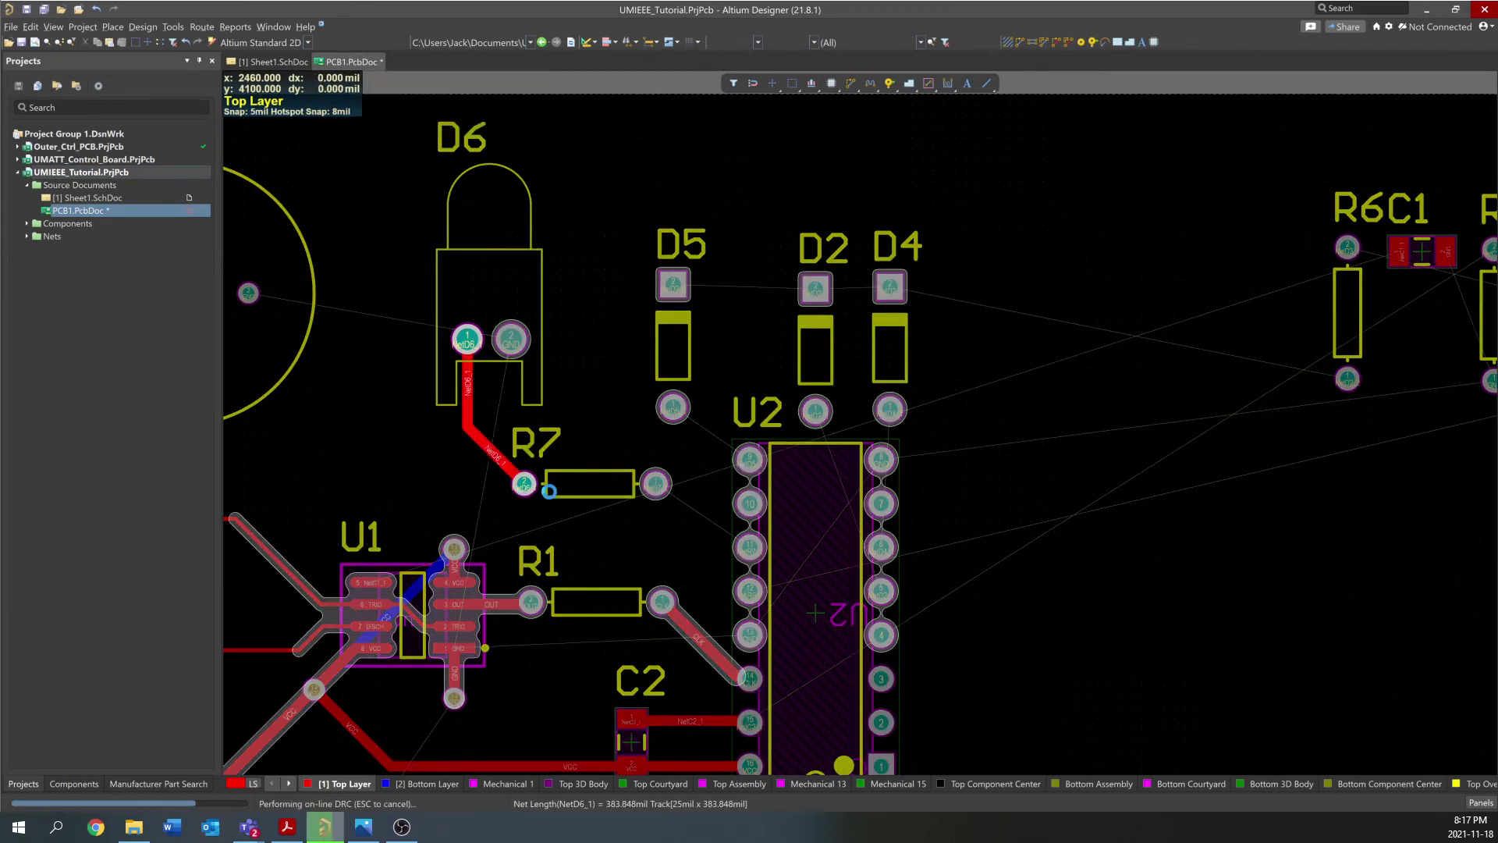
key(Escape)
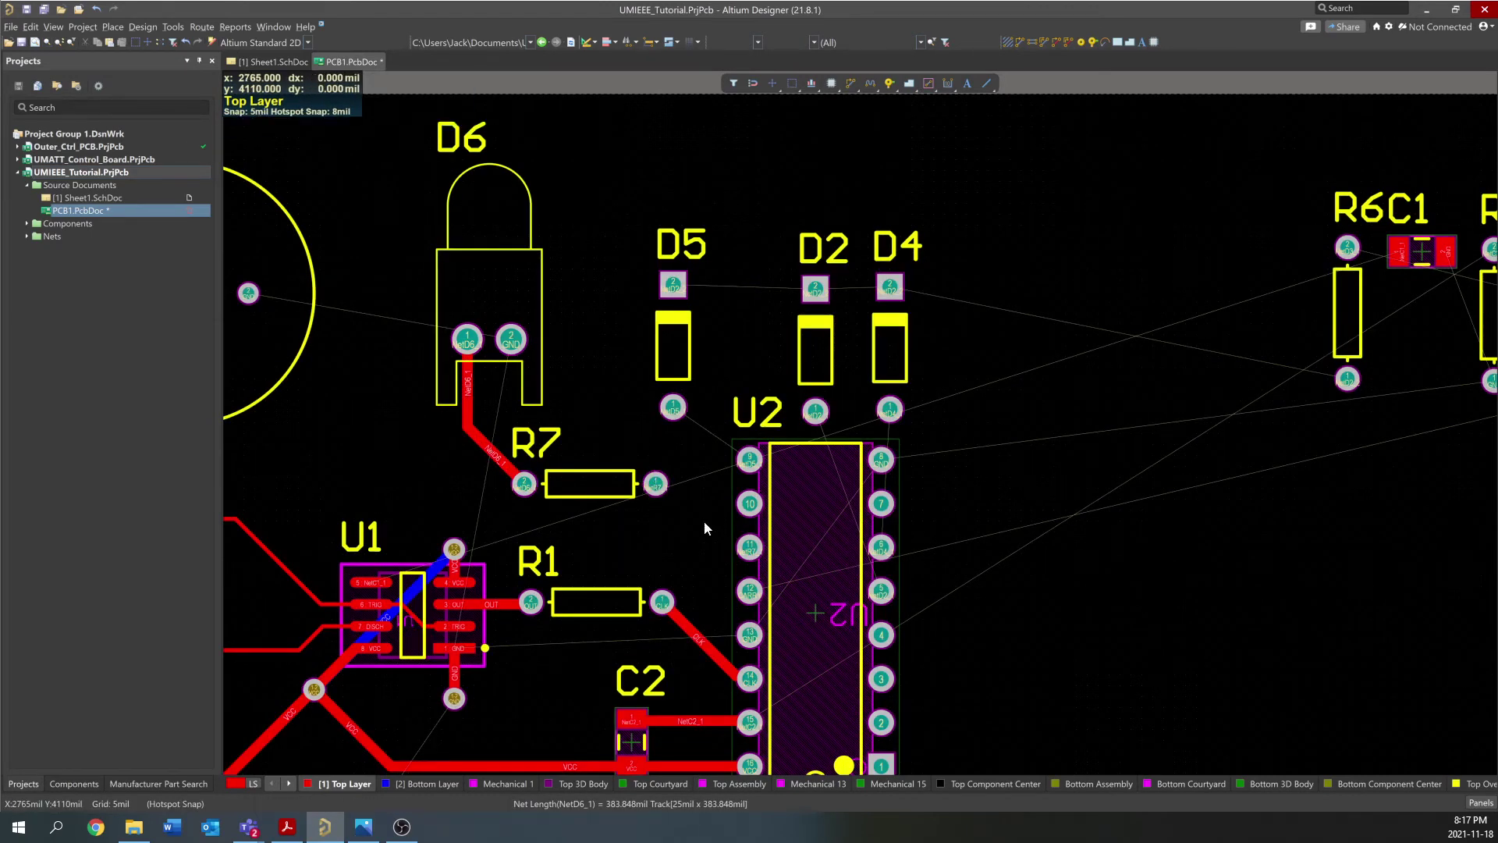
key(ctrl+w)
click(656, 483)
click(749, 547)
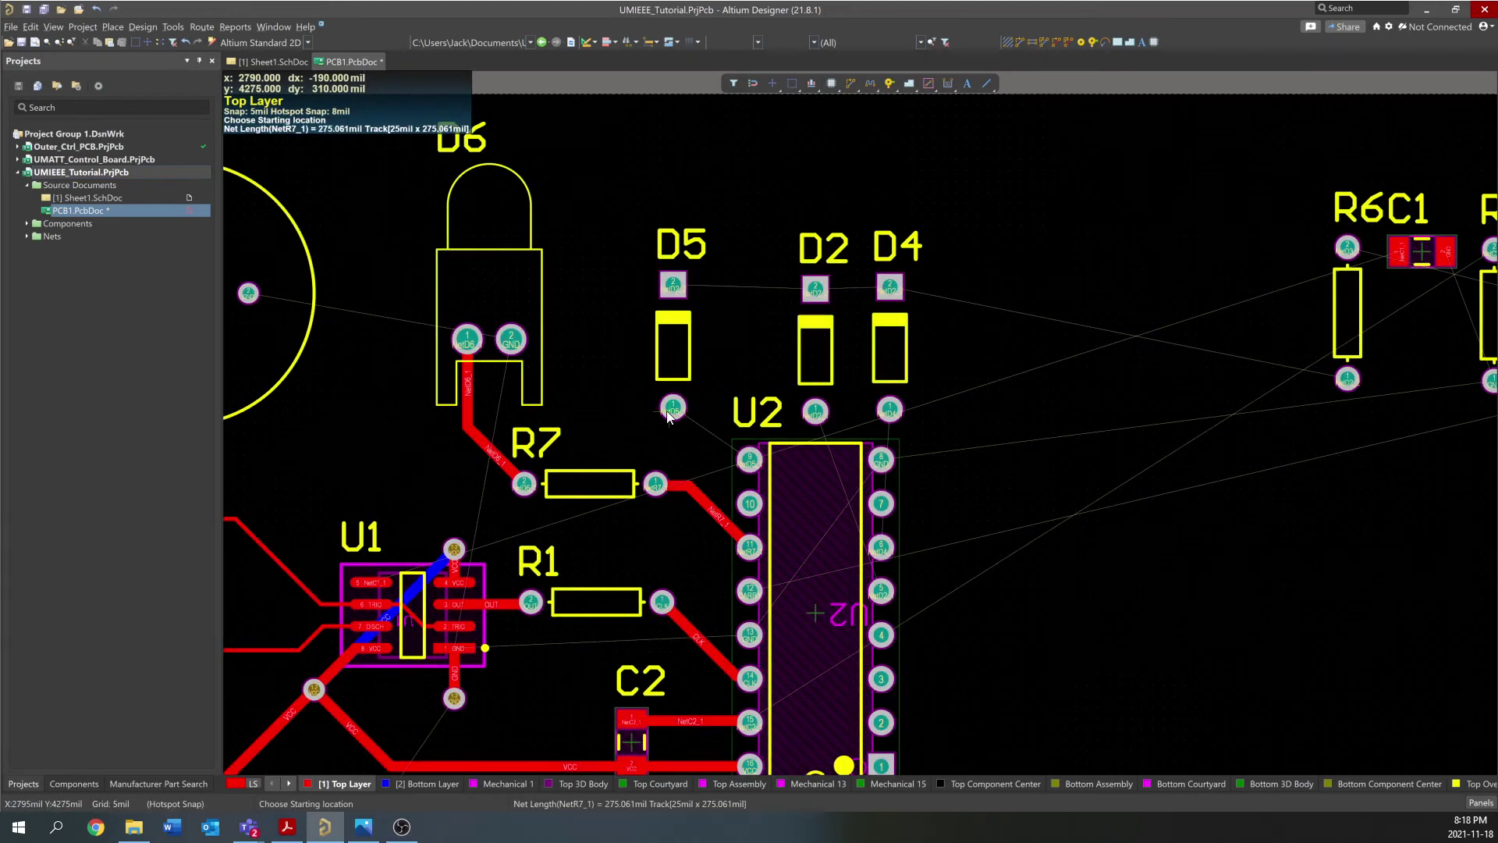
Route 25 mil Top Layer tracks from D5's round pad to U2's pin 9 and from D5's square pad to D2's square pad
click(672, 407)
click(749, 460)
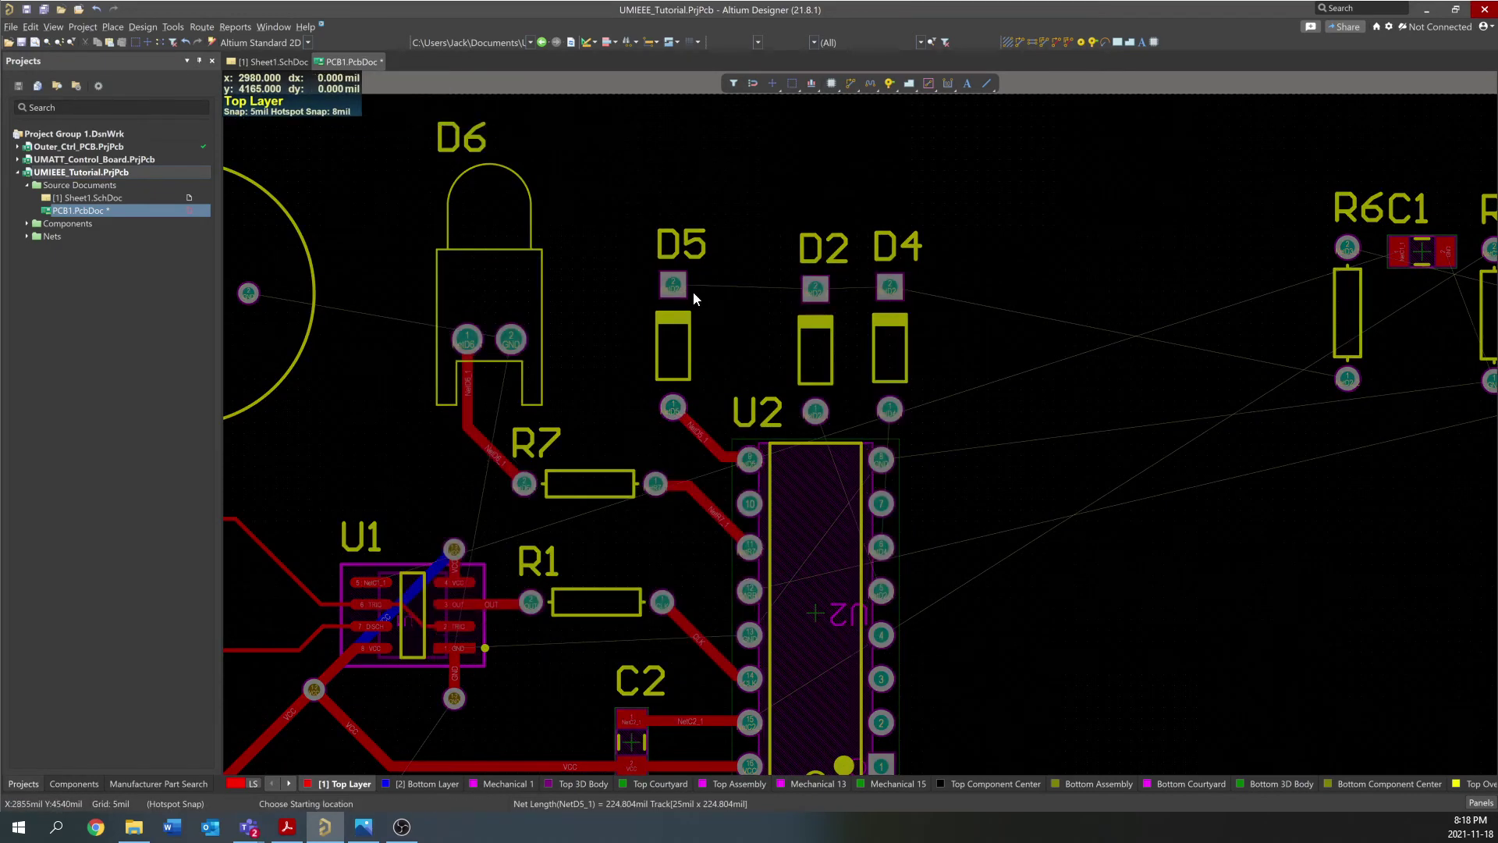
click(673, 286)
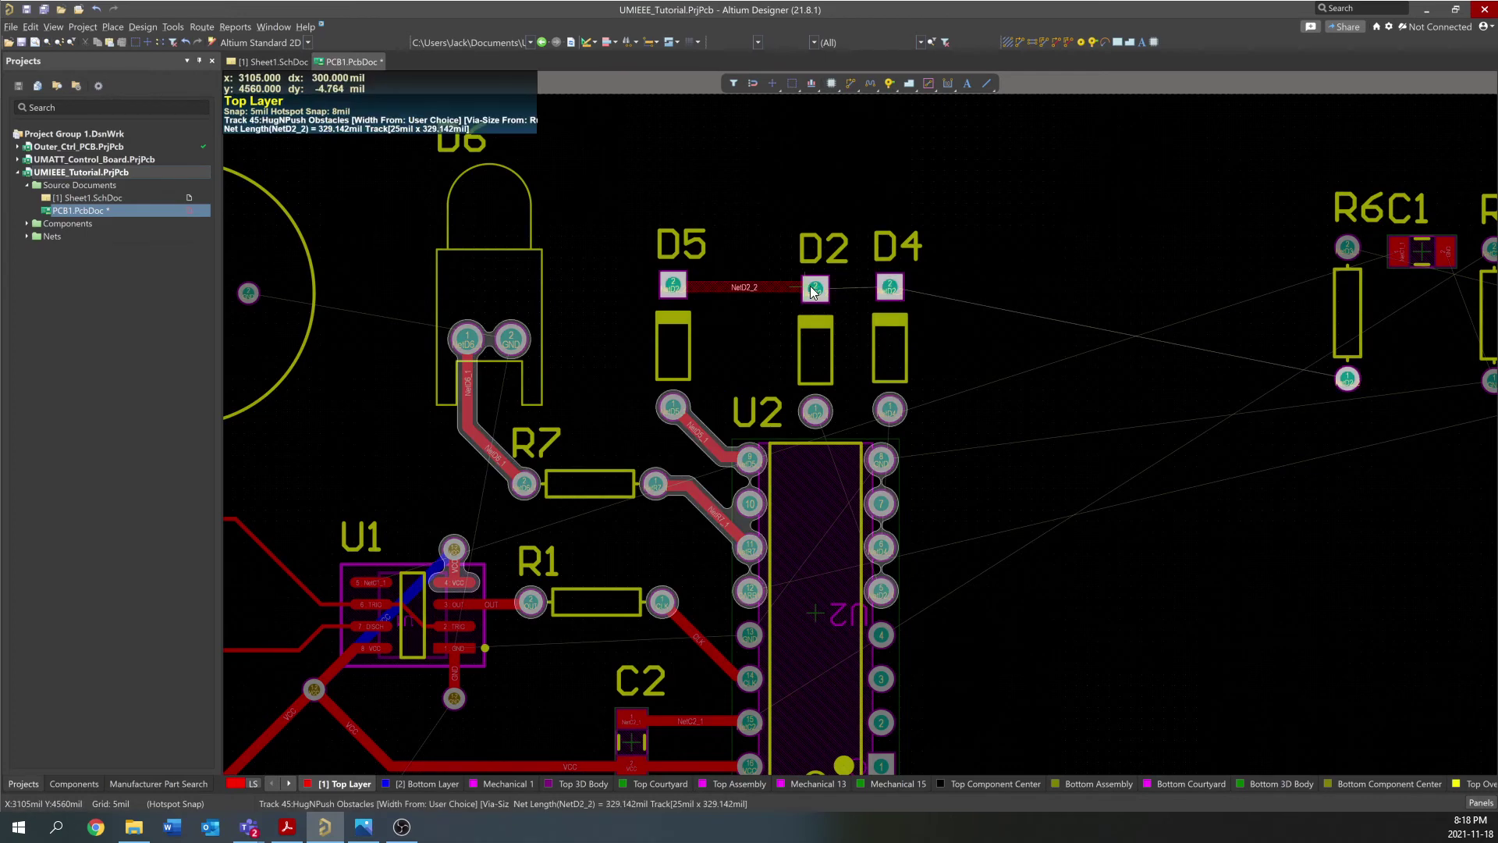
click(815, 289)
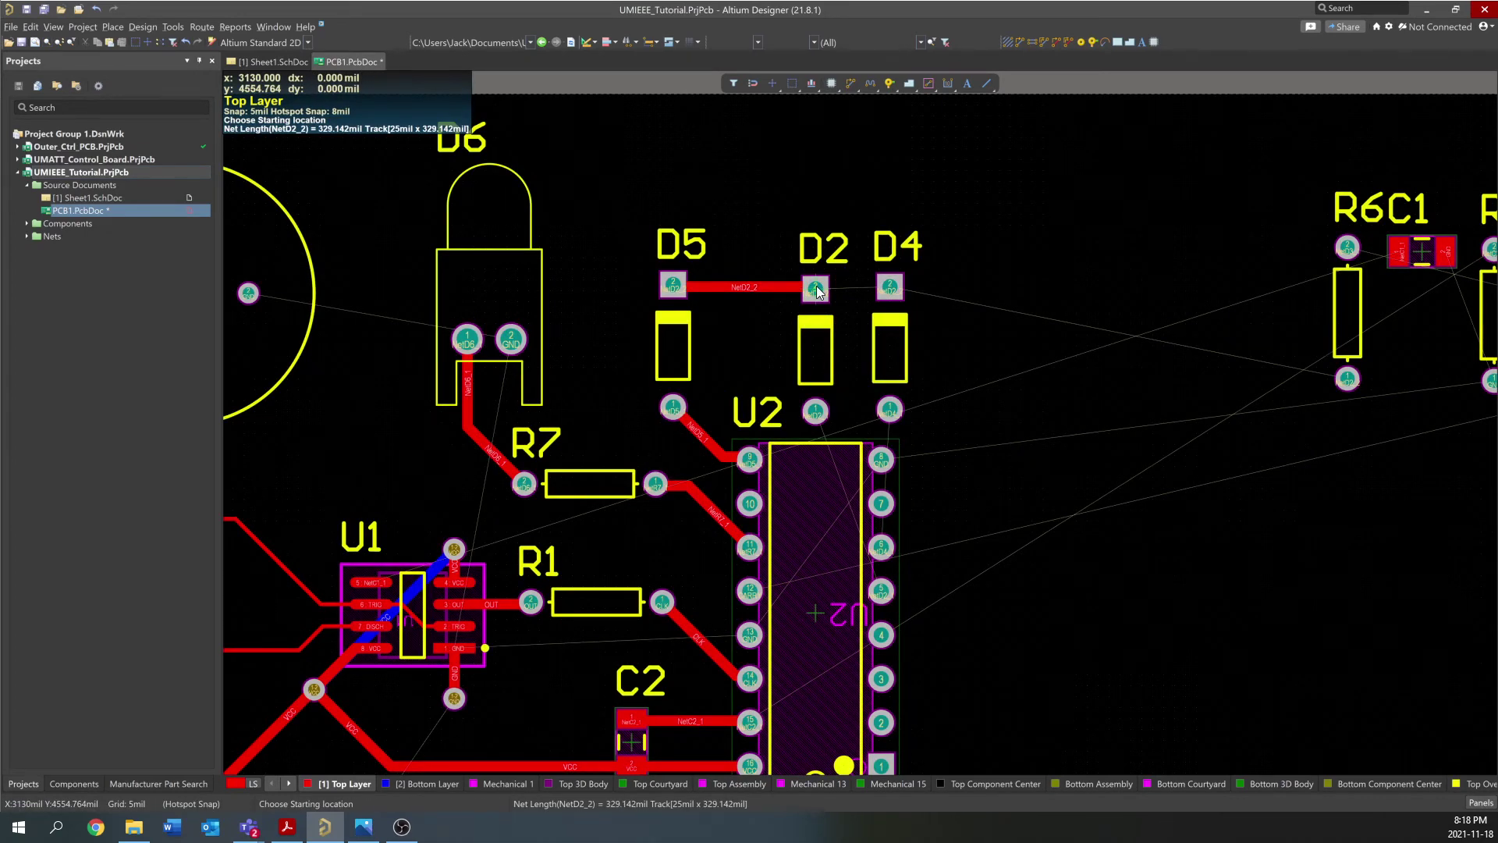
Route 25 mil Top Layer tracks from D2's square pad to D4's square pad and from D2's round pad to U2's pin 5
ctrl+click(816, 289)
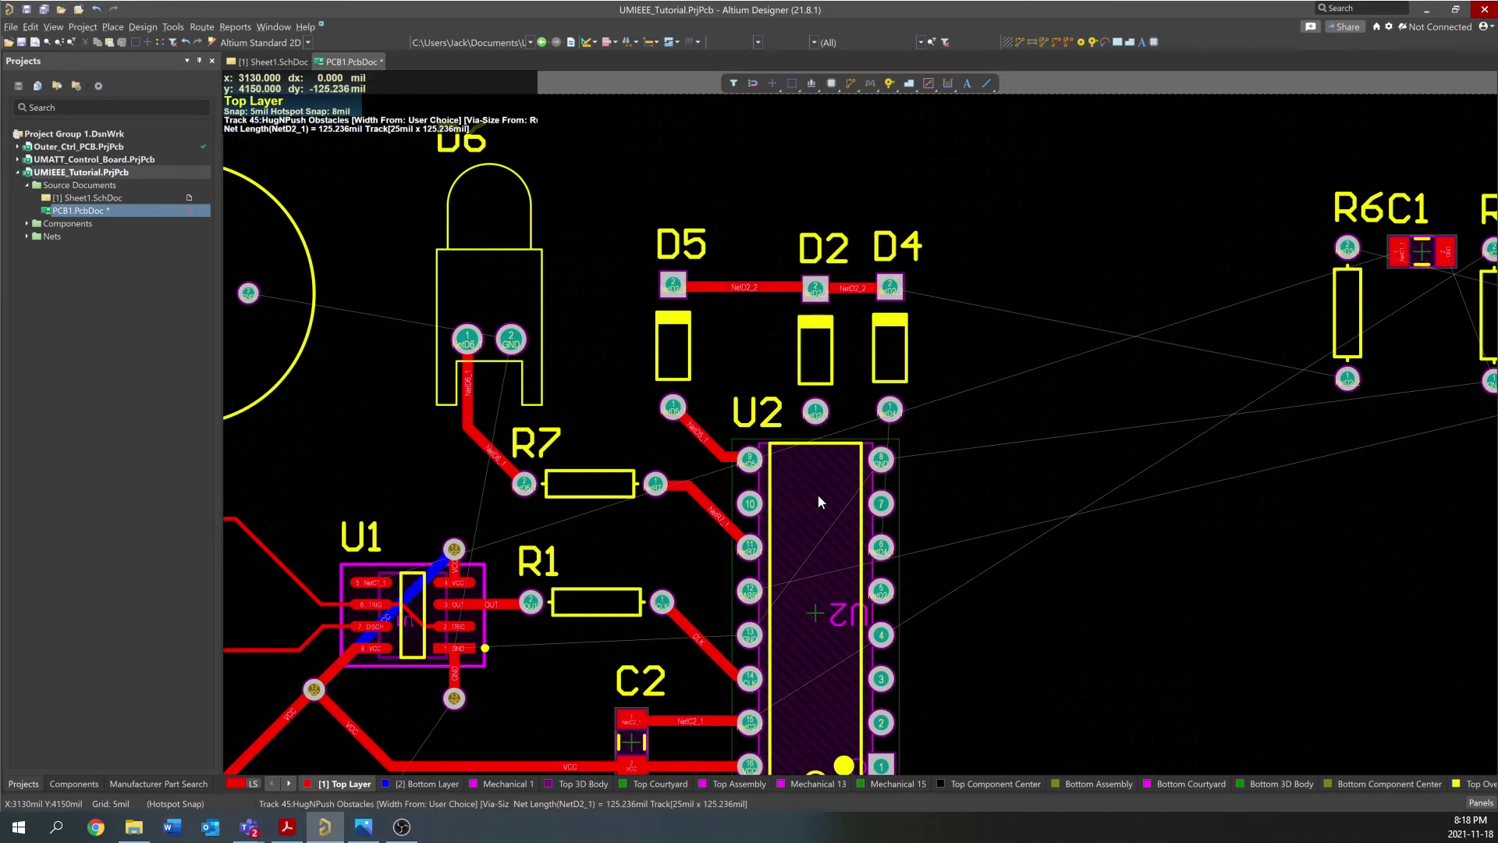
click(815, 411)
click(878, 593)
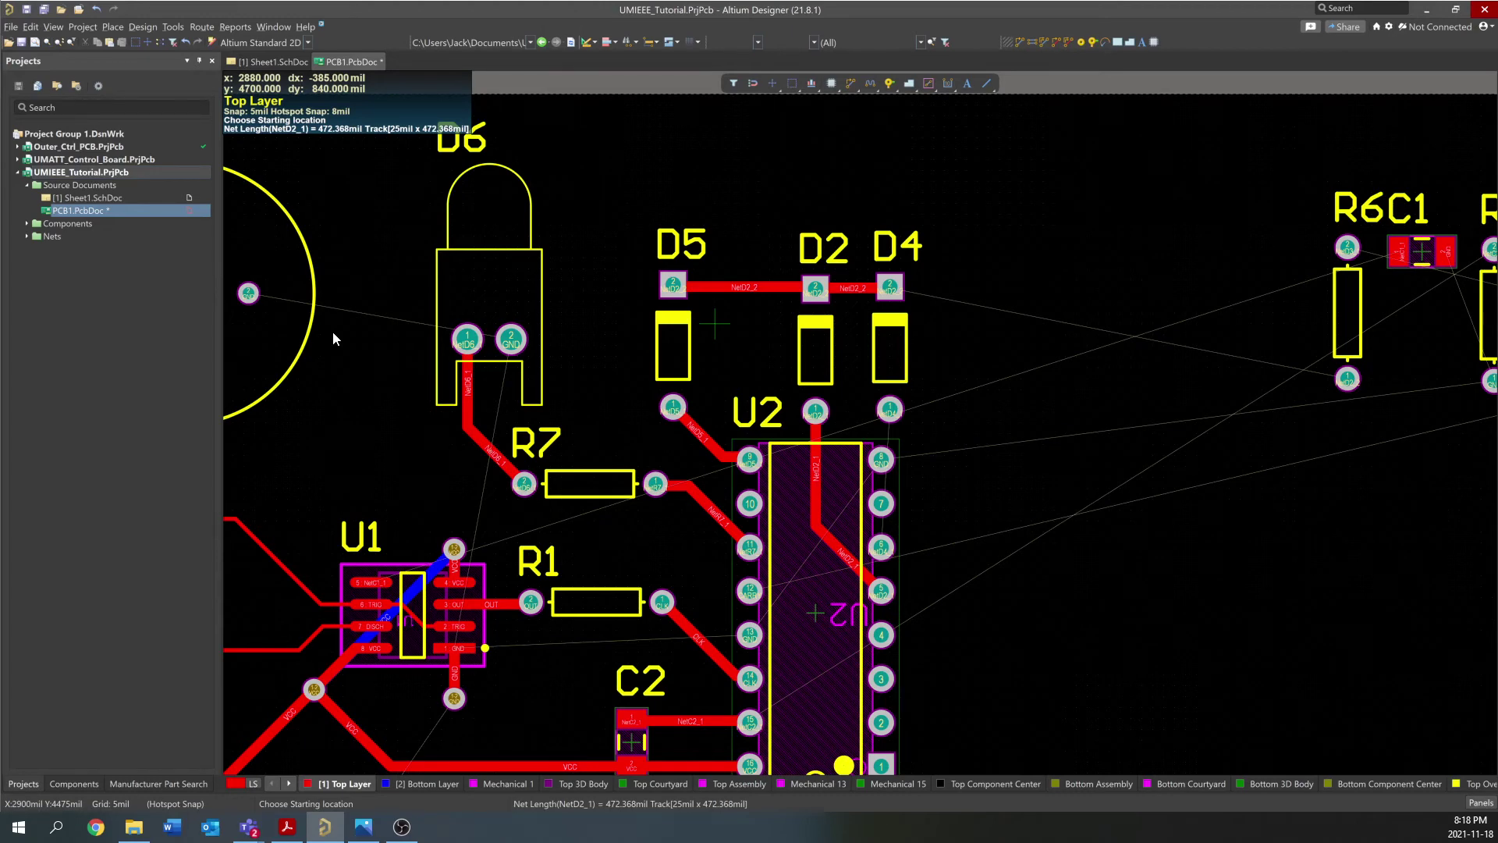
Route a 25 mil Top Layer track from D4's round pad around the outside of U2's pins to pin 6
click(889, 409)
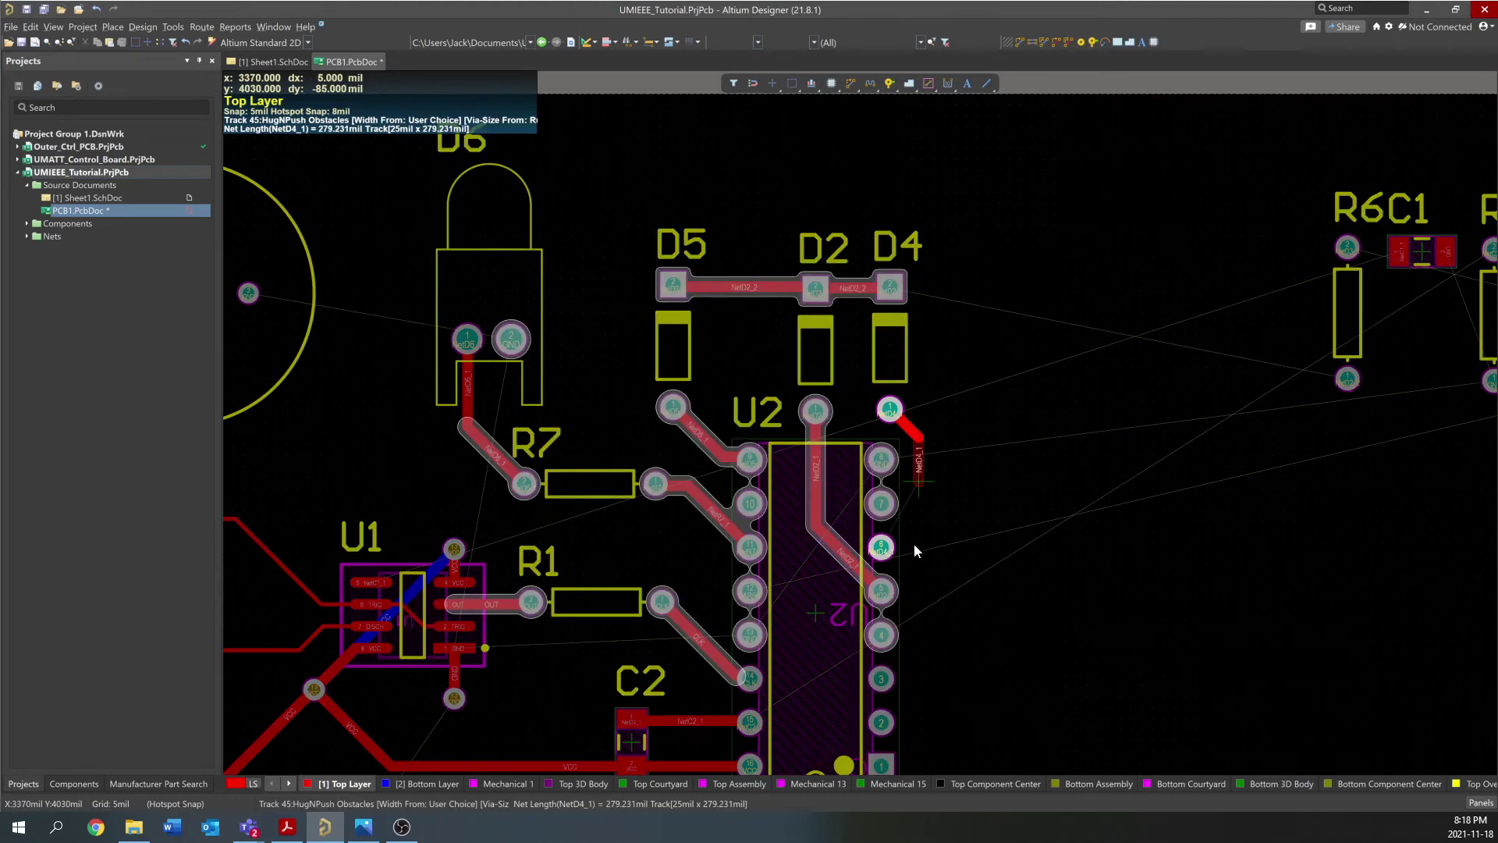
click(880, 548)
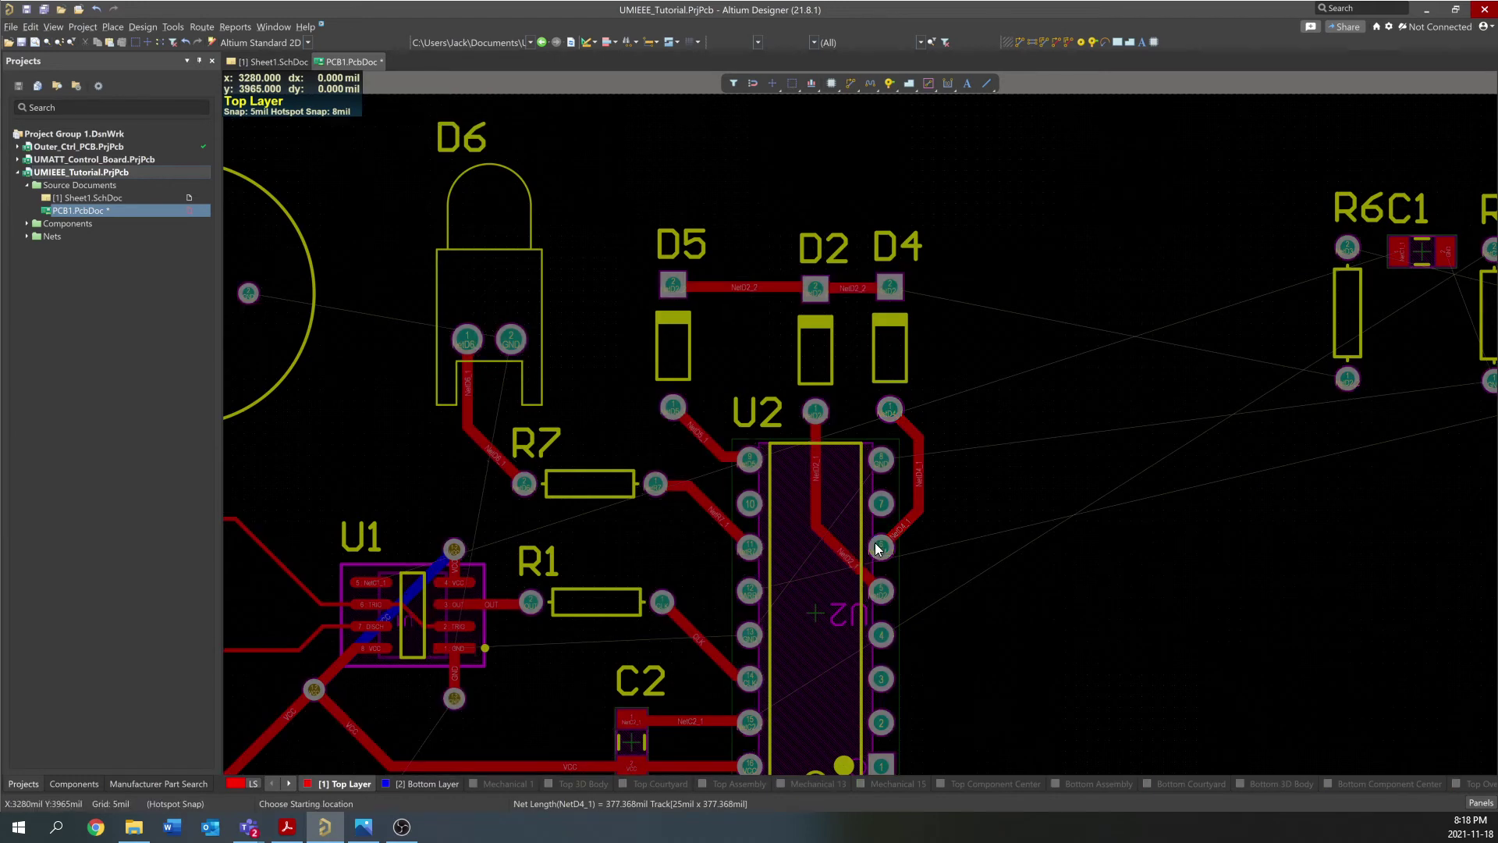
right_click(878, 548)
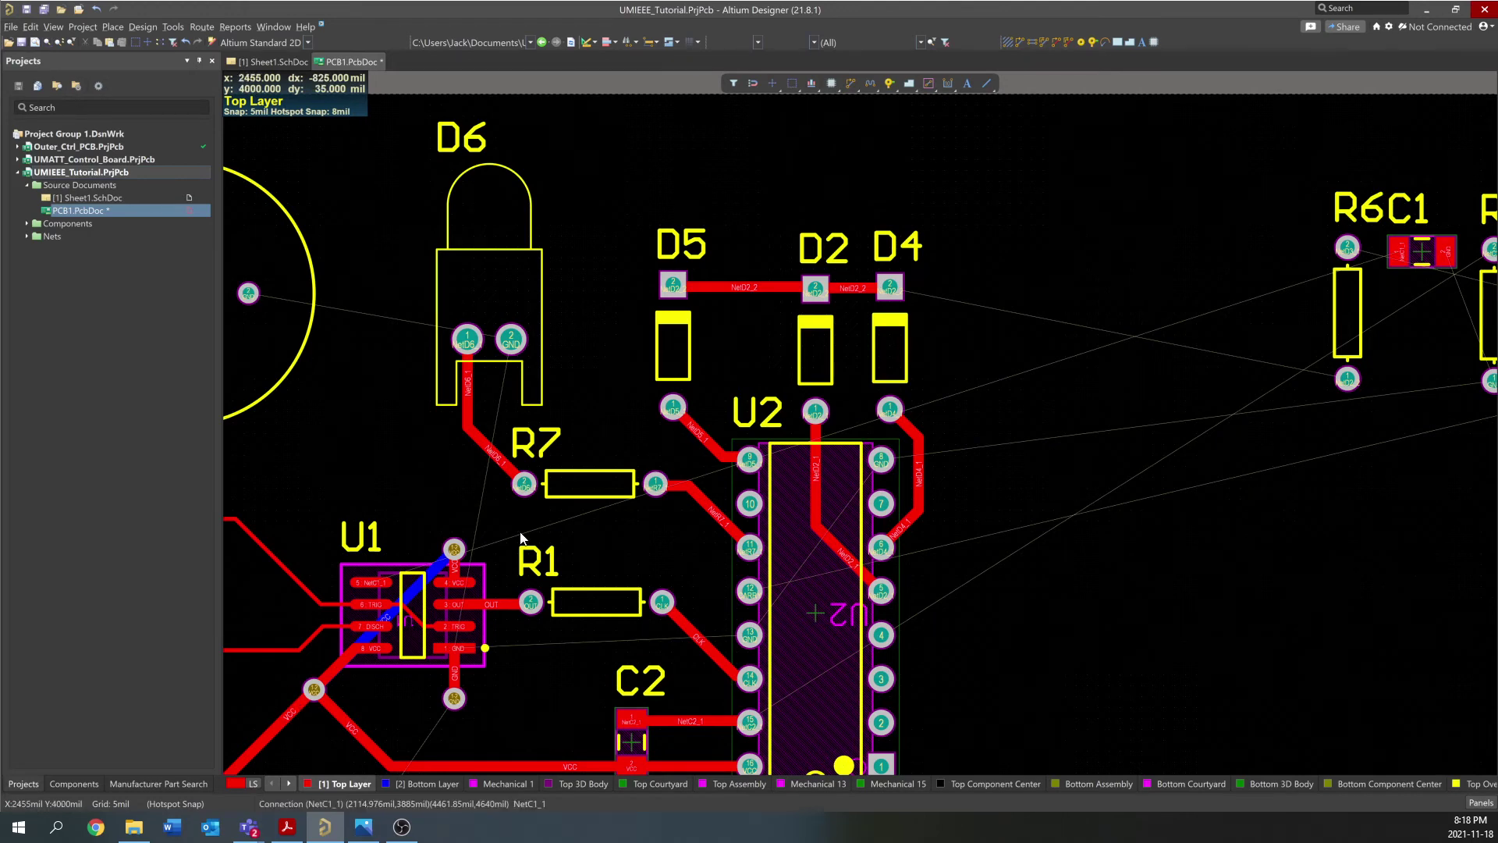
Move R6 beside D4 and rotate it horizontal, in line with the square pads of D5, D2 and D4
ctrl+scroll(525, 429, down, 2)
ctrl+scroll(663, 438, up, 2)
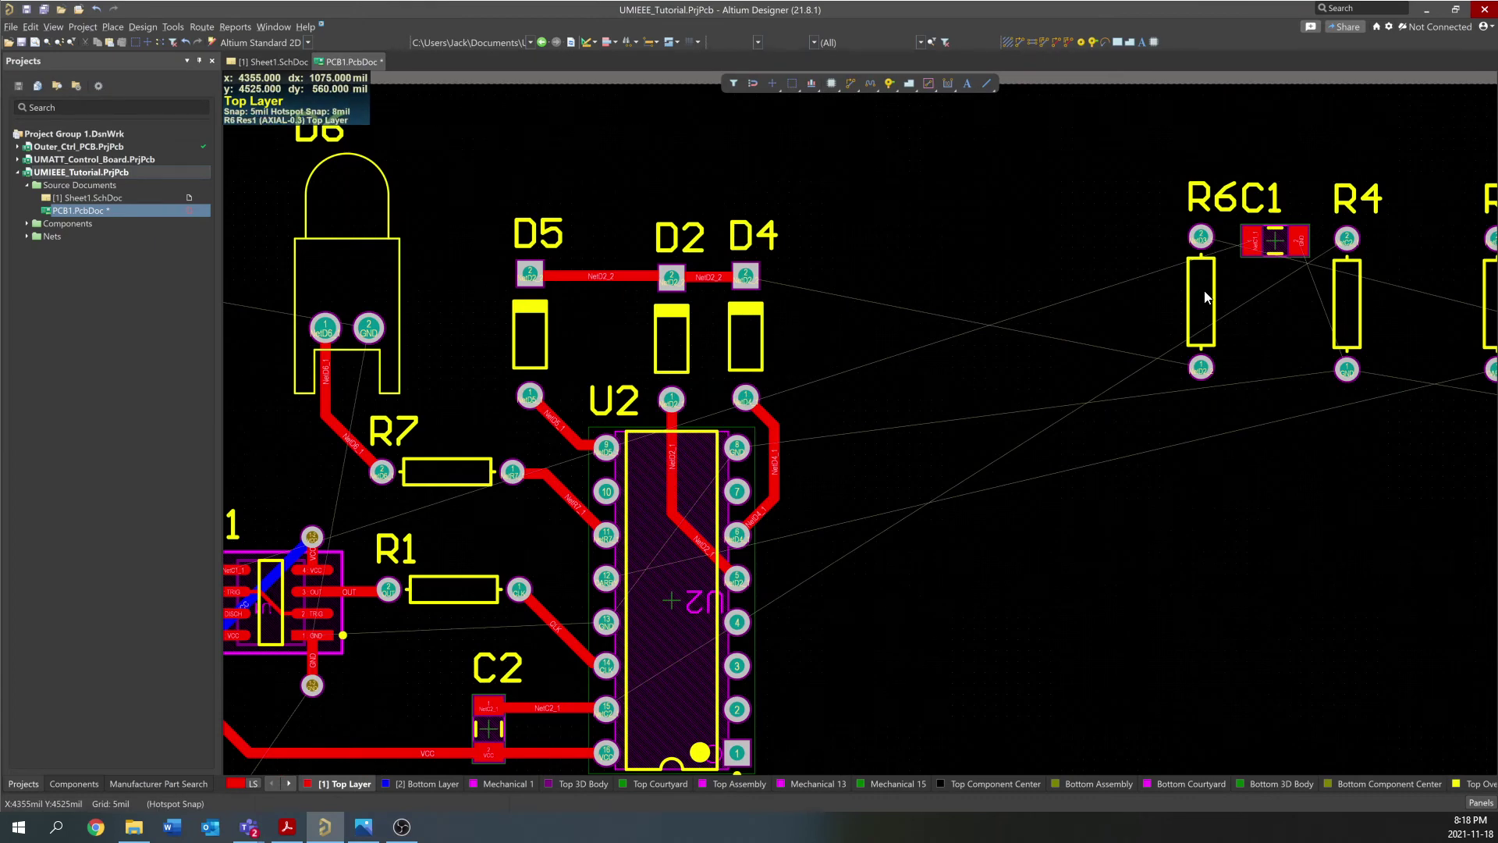
drag(1205, 296, 891, 283)
key(space)
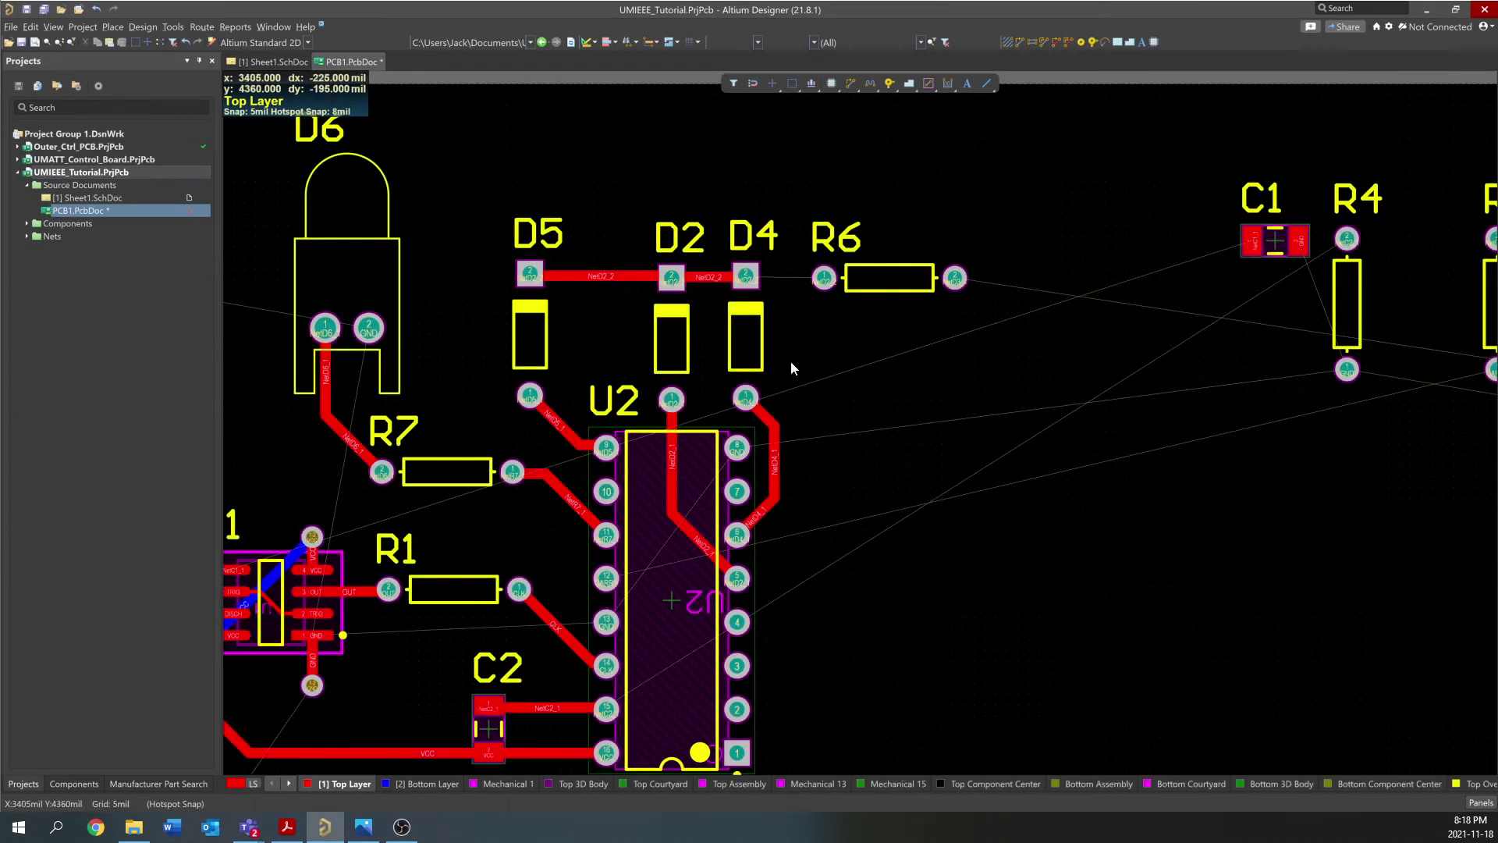
Move D3 to the right of R6 and rotate it upright with its pads facing down
scroll(789, 360, right, 3)
ctrl+scroll(1126, 343, down, 2)
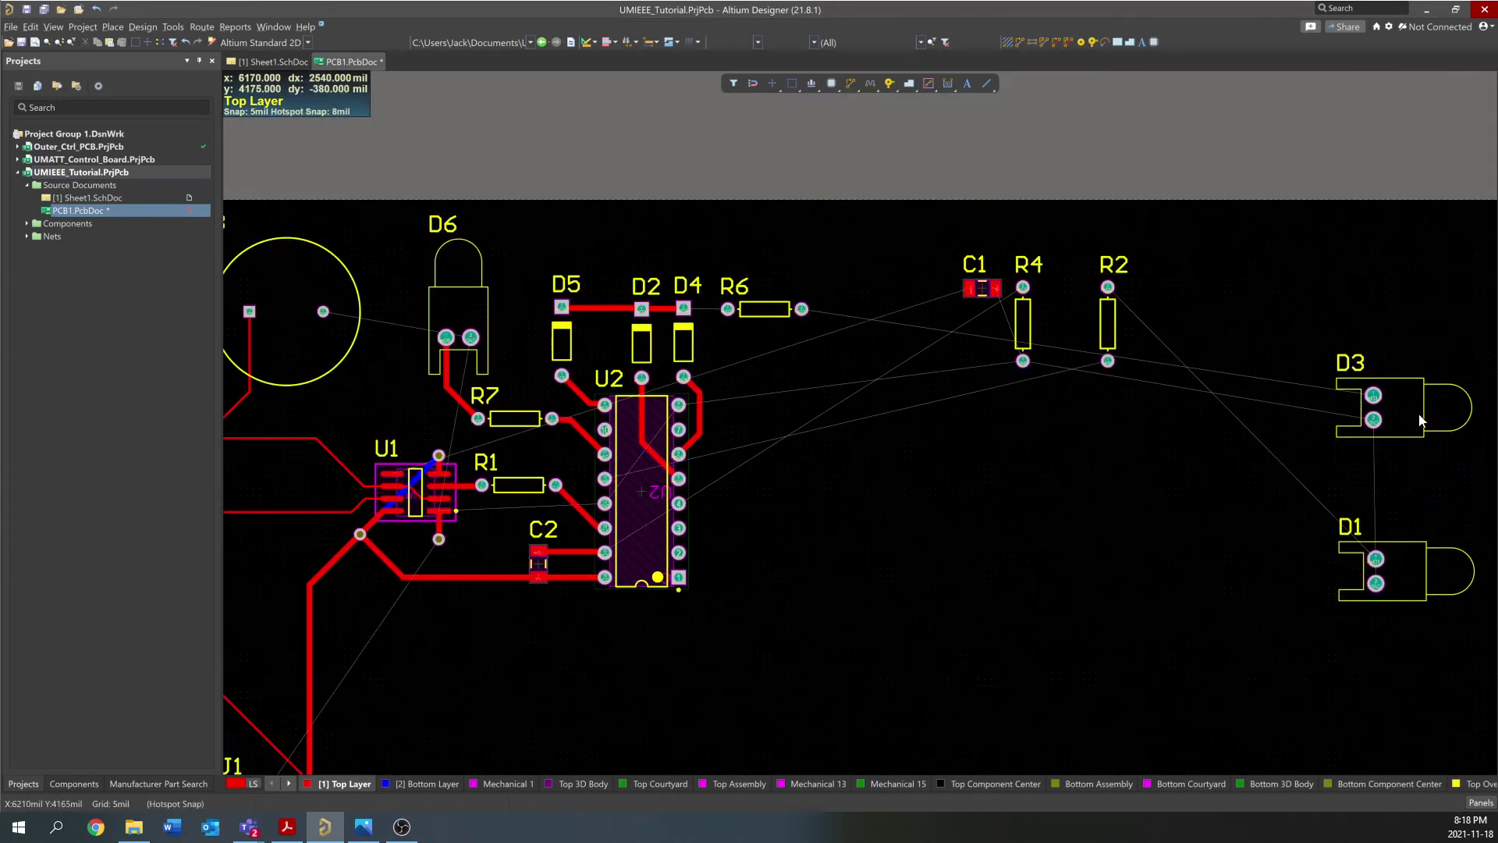
drag(1420, 420, 867, 334)
key(space)
ctrl+scroll(803, 304, up, 3)
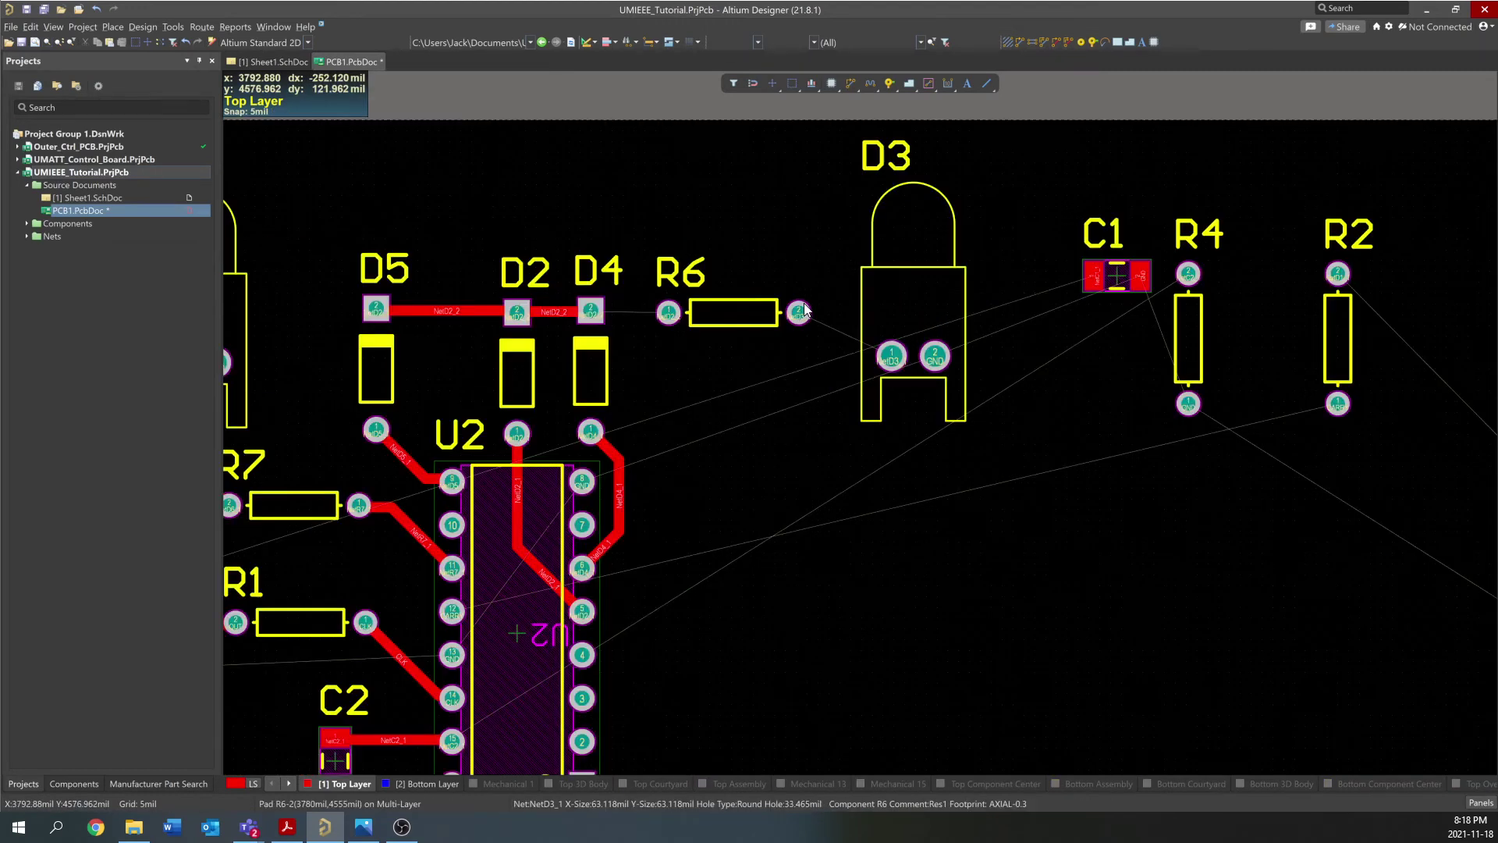
Route 25 mil Top Layer tracks from D4's square pad to R6 and from R6's other pad to D3's pin 1
click(851, 82)
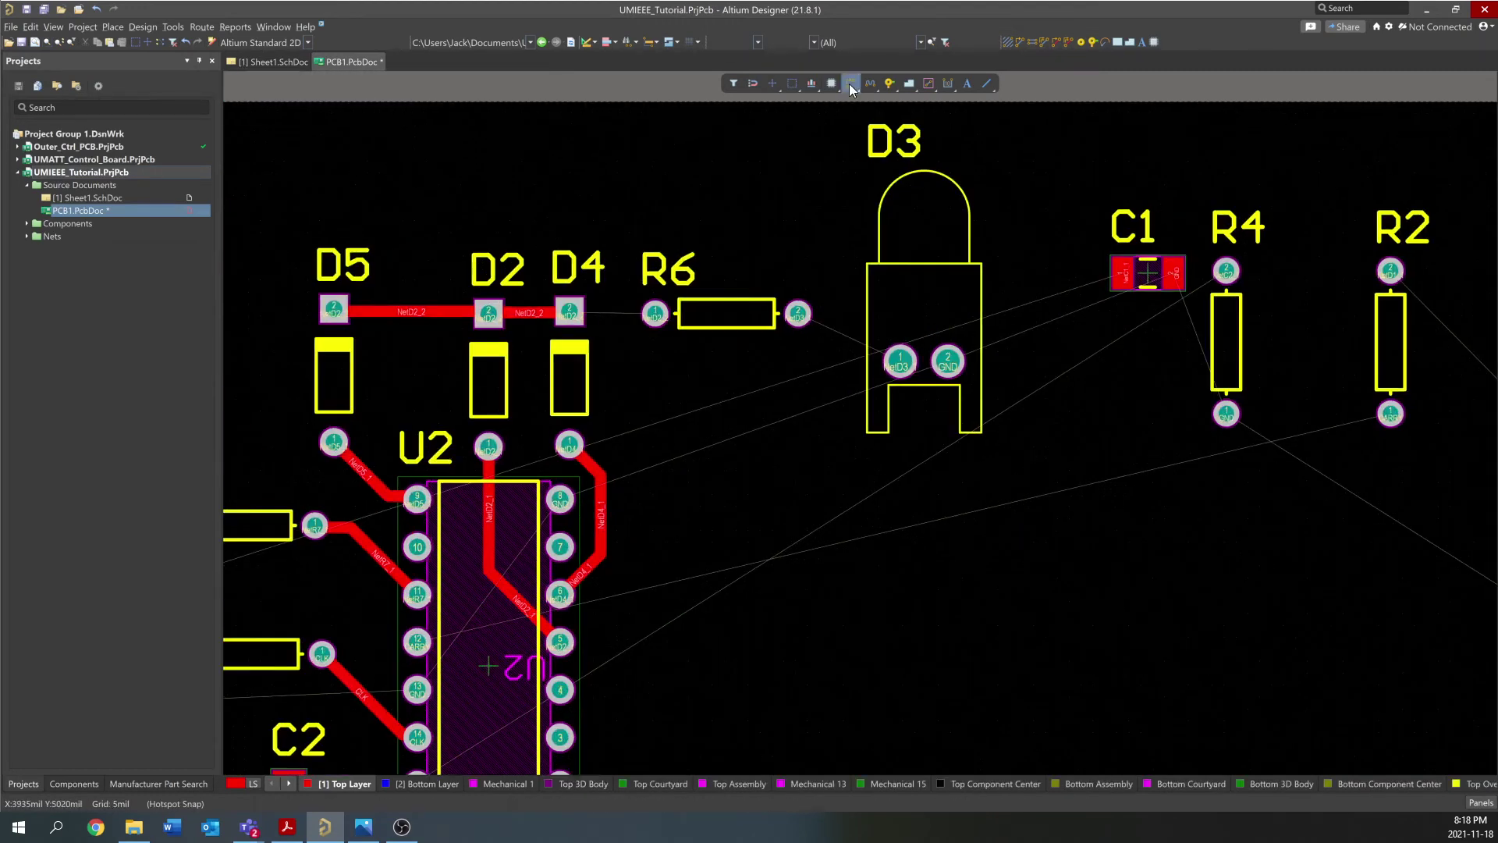
click(607, 308)
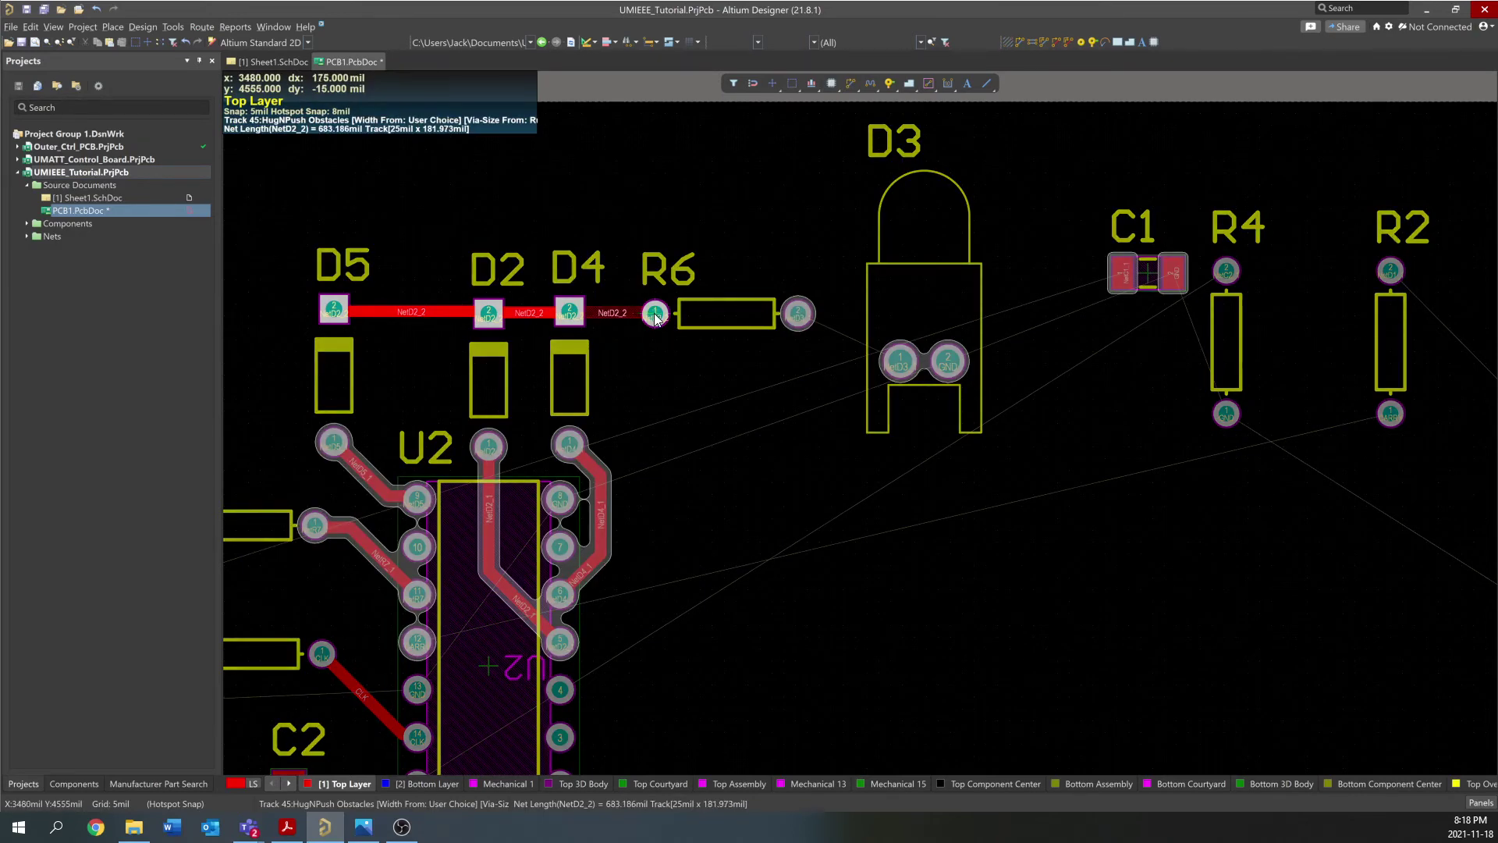
click(655, 314)
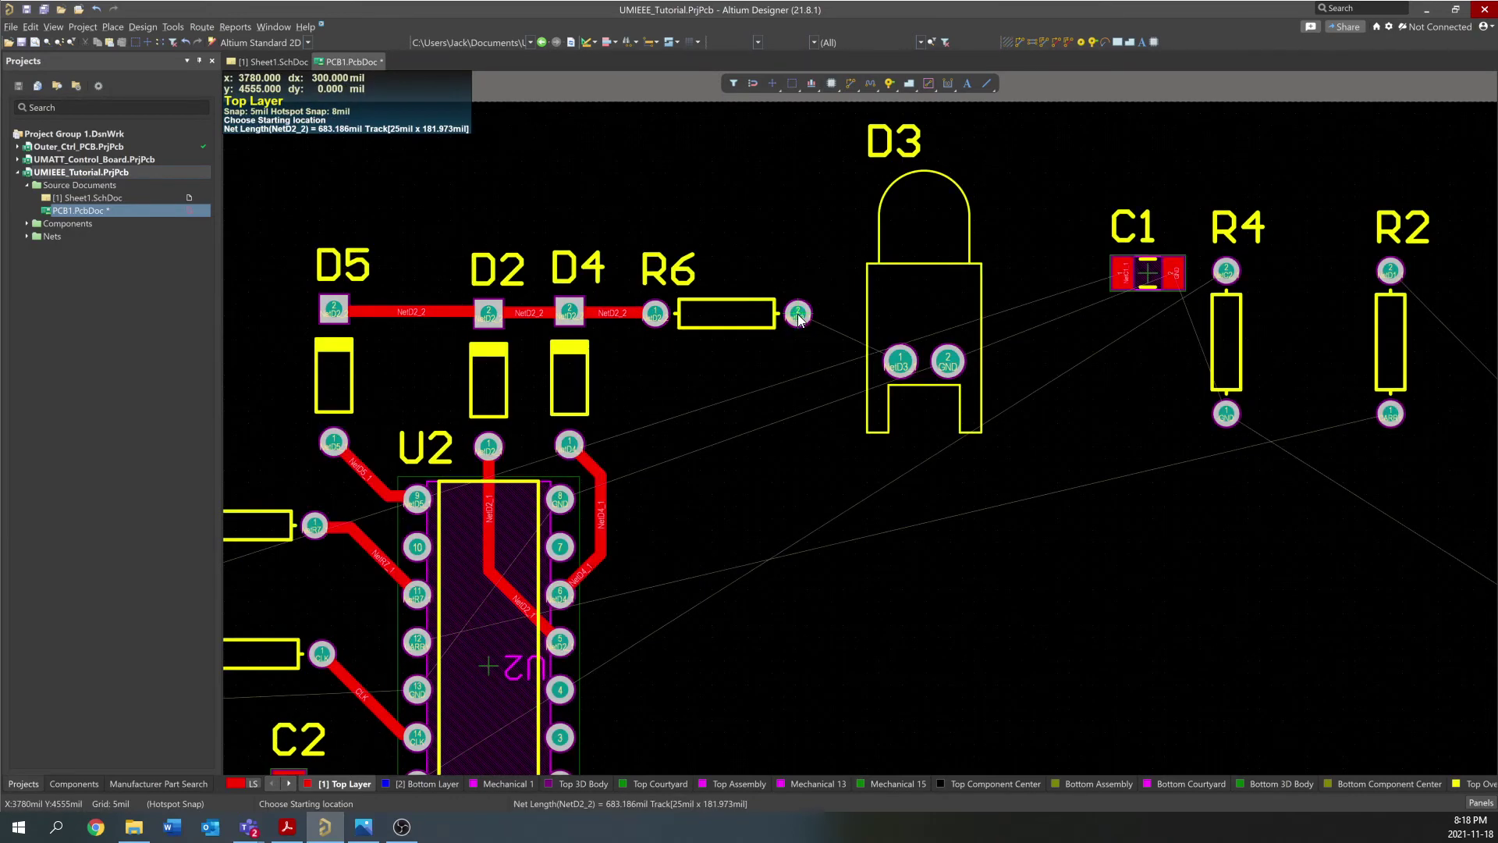
click(901, 359)
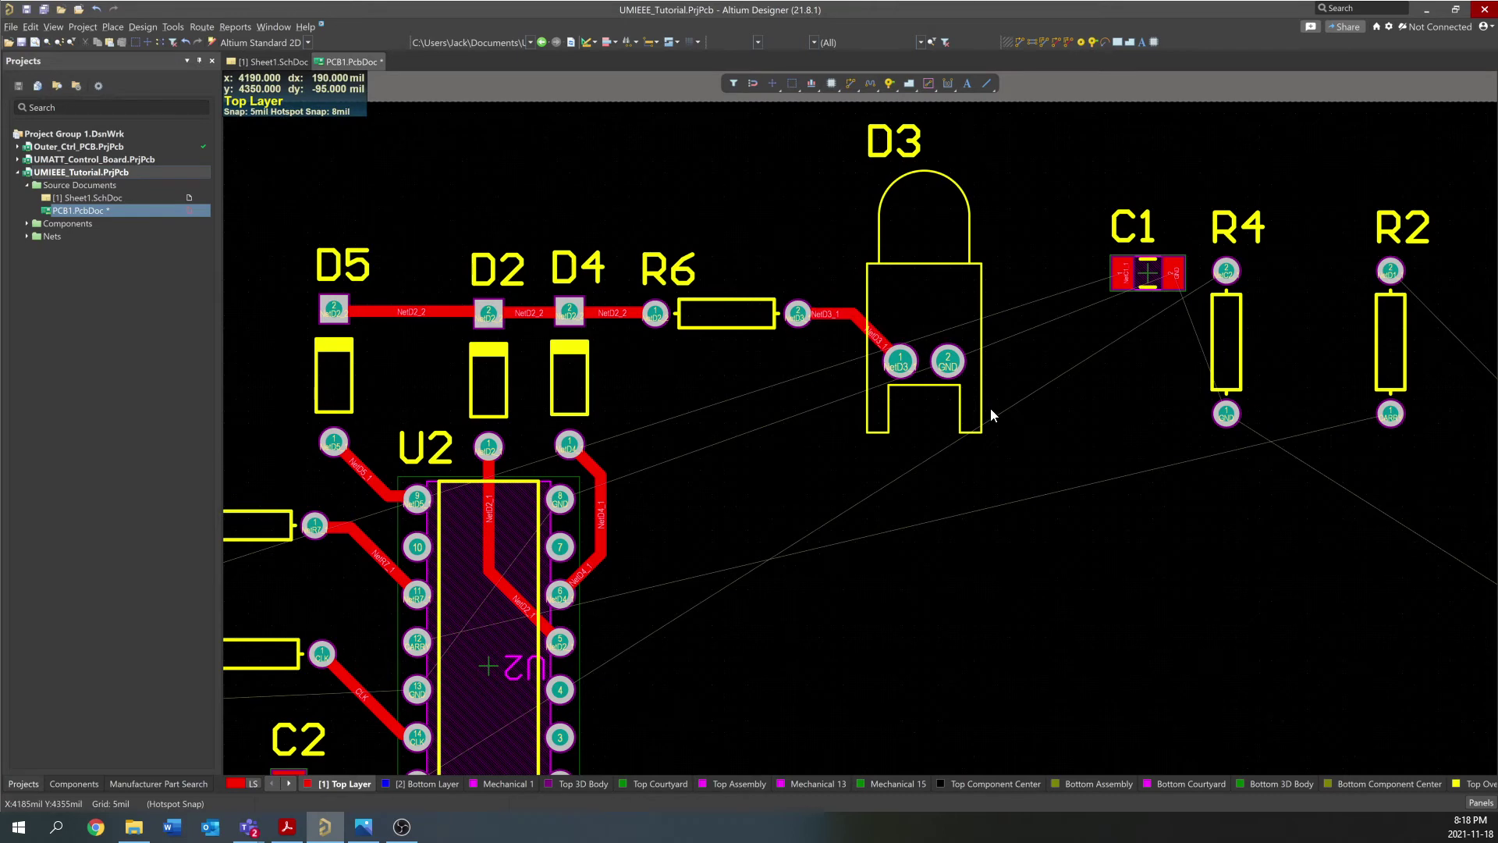
Examine the layout around U1 and U2 and the remaining unrouted connections to C1, R4, R2 and D1
ctrl+scroll(990, 407, down, 3)
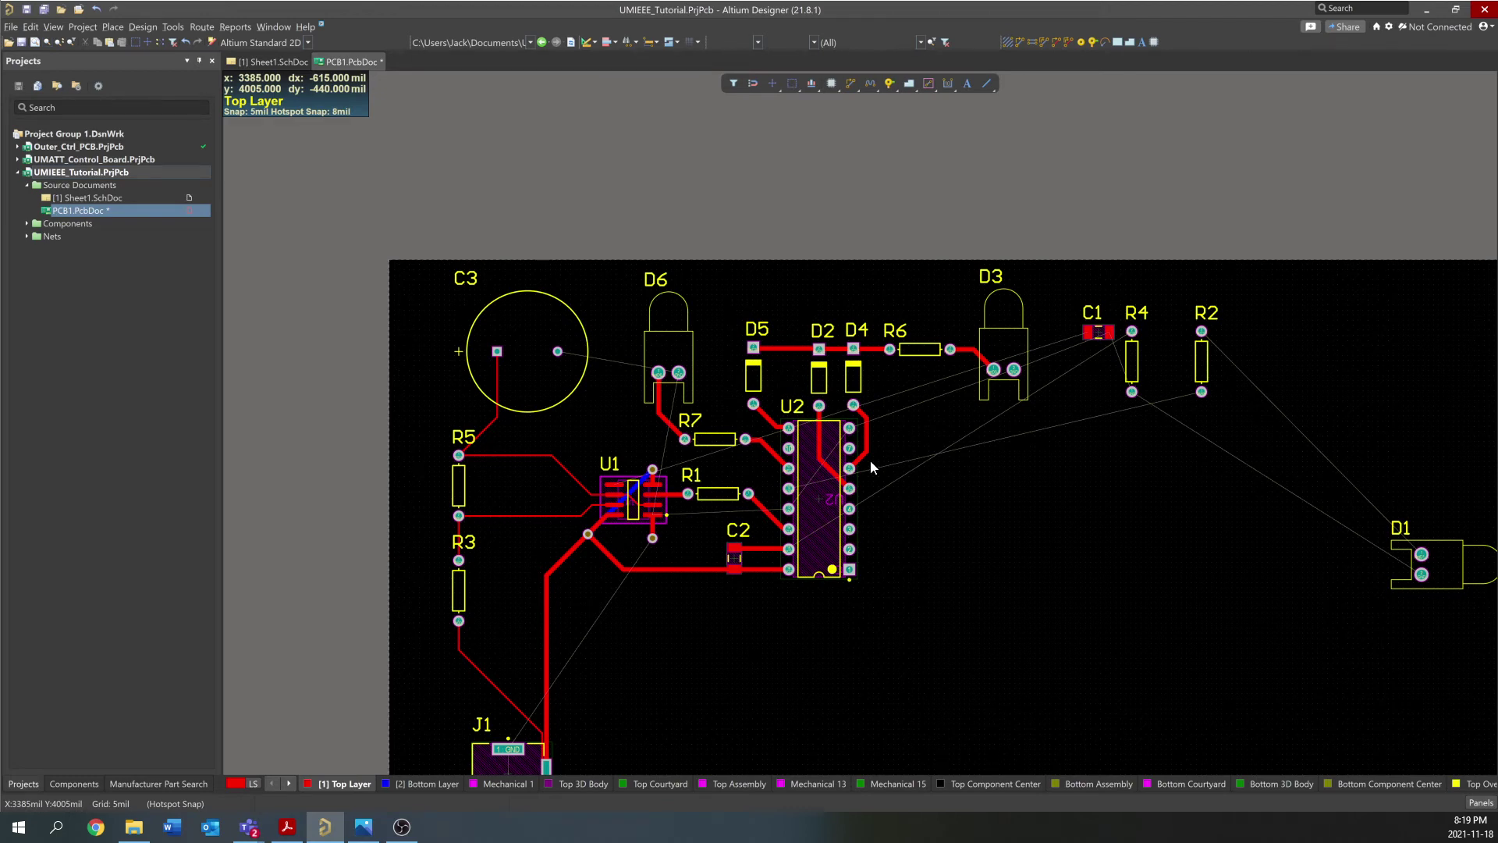
ctrl+scroll(822, 471, up, 4)
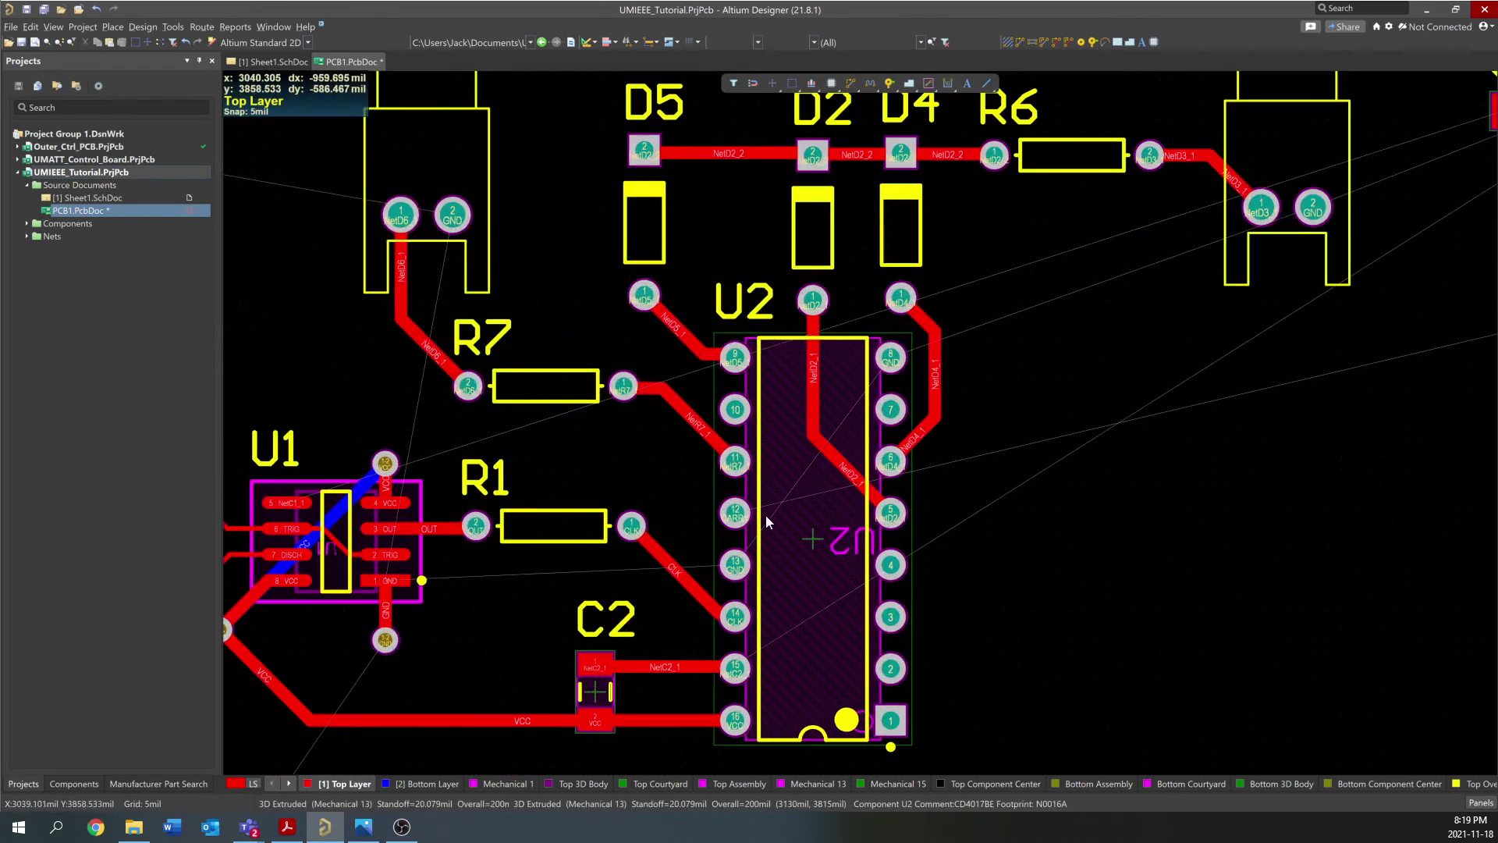
ctrl+scroll(722, 531, down, 2)
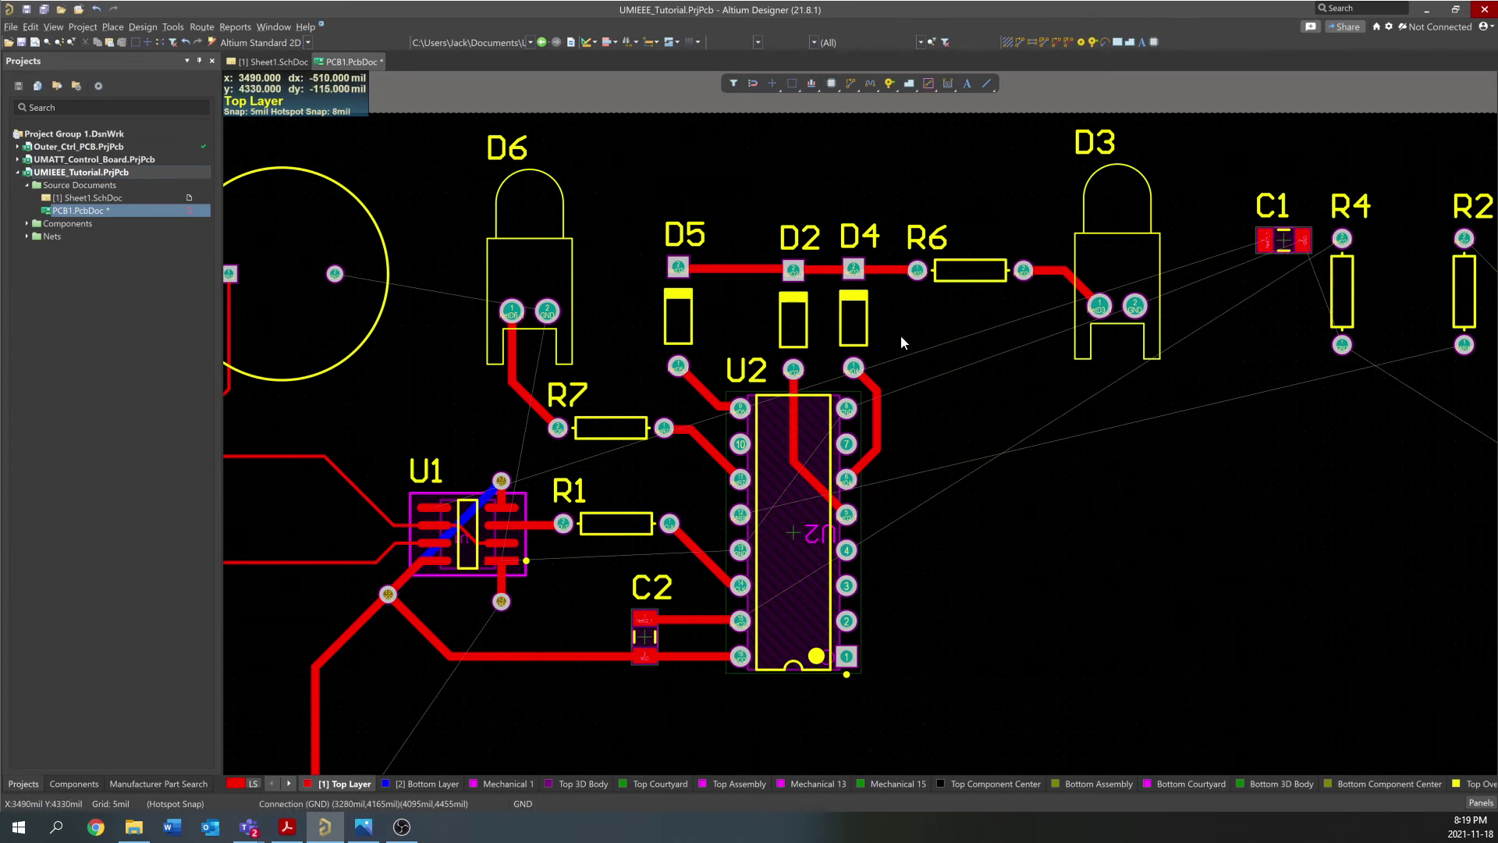
ctrl+scroll(799, 396, down, 2)
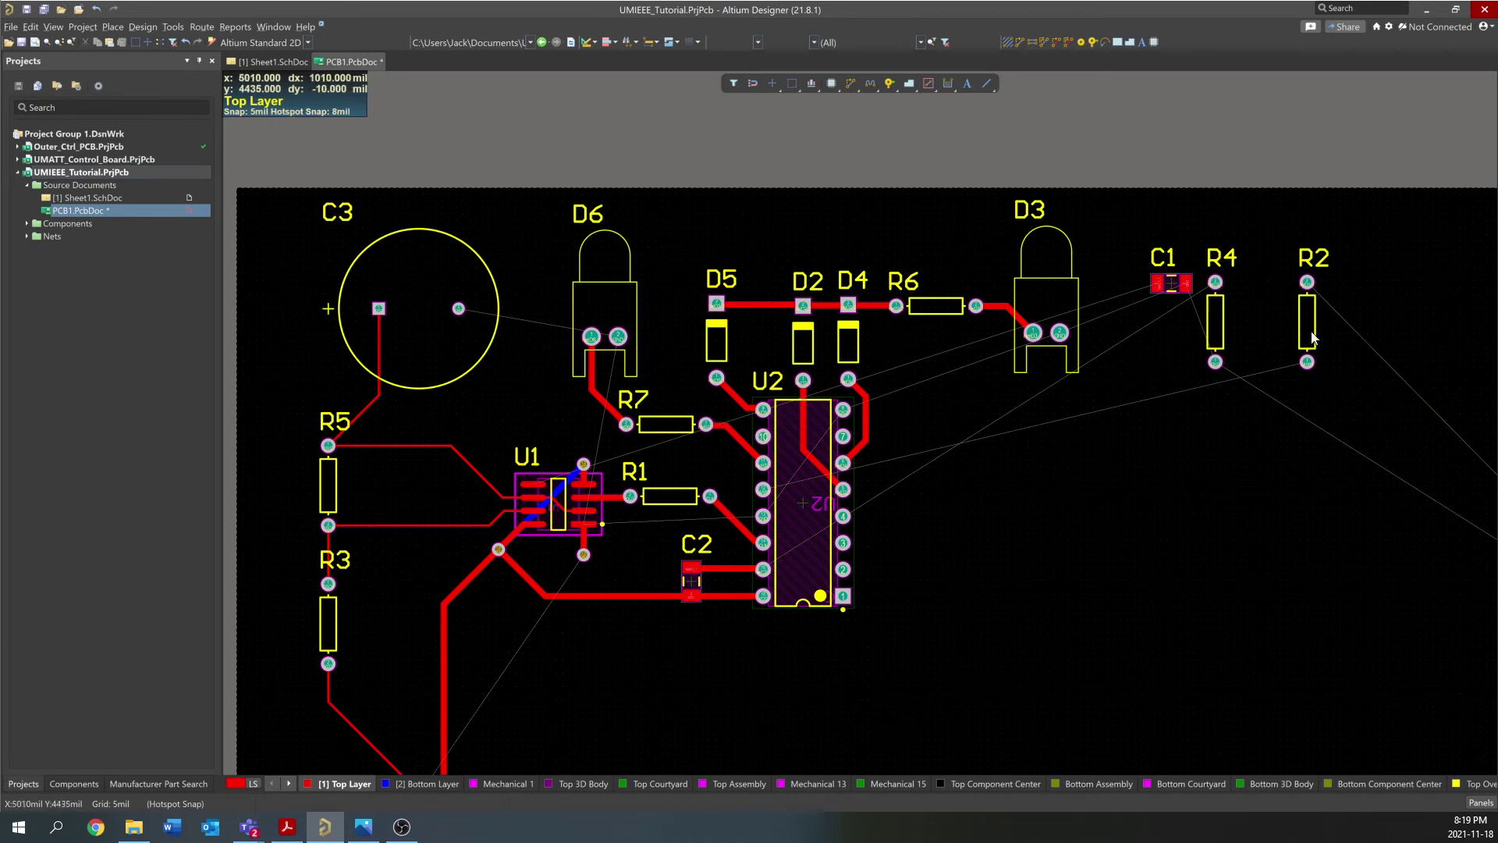
right_drag(1030, 445, 930, 441)
ctrl+scroll(930, 434, down, 1)
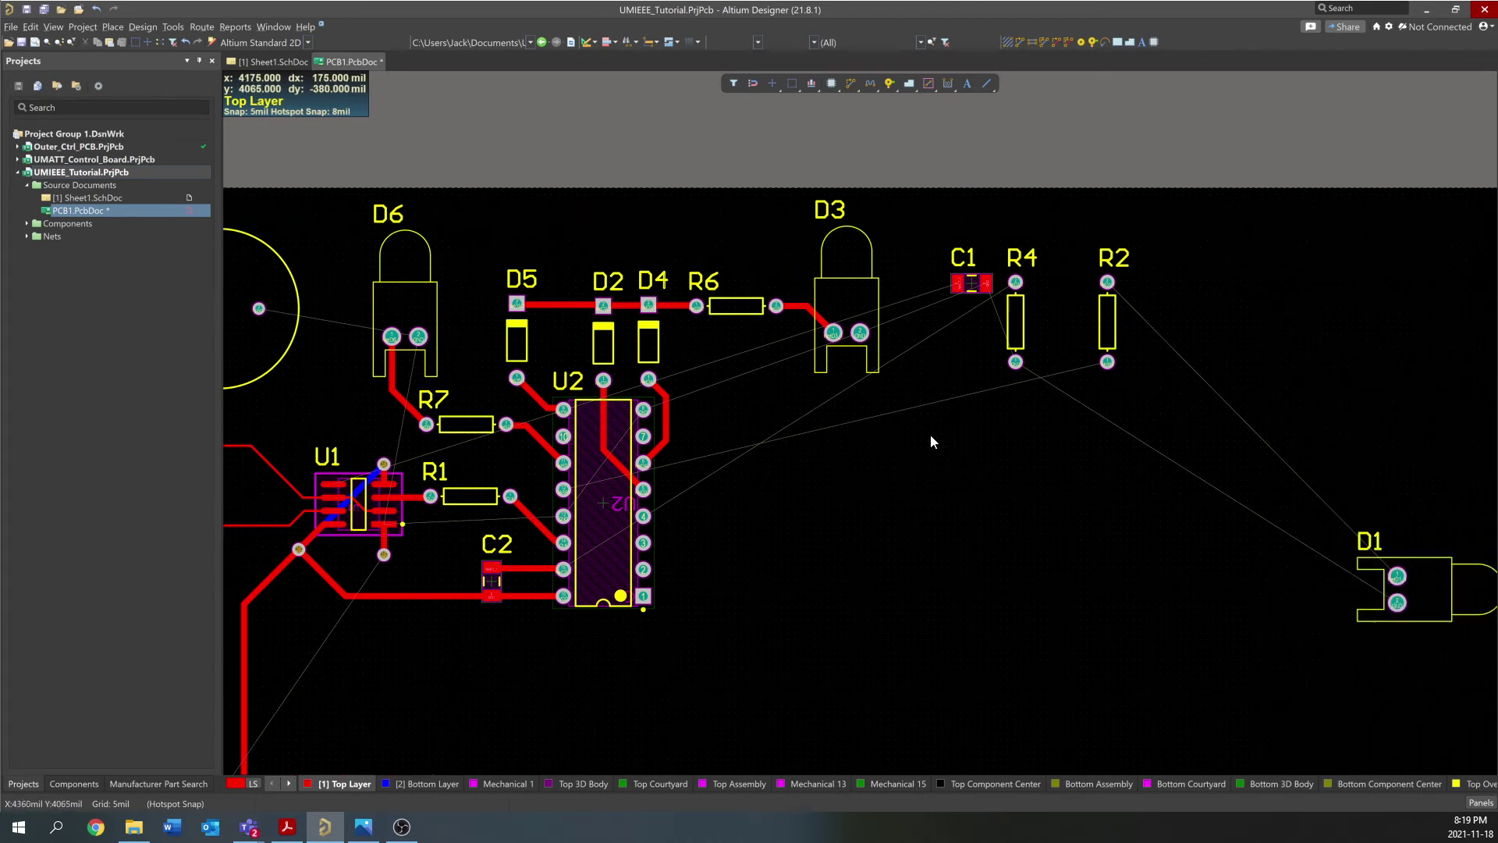
ctrl+scroll(929, 434, up, 1)
ctrl+scroll(790, 585, up, 3)
ctrl+scroll(789, 585, down, 3)
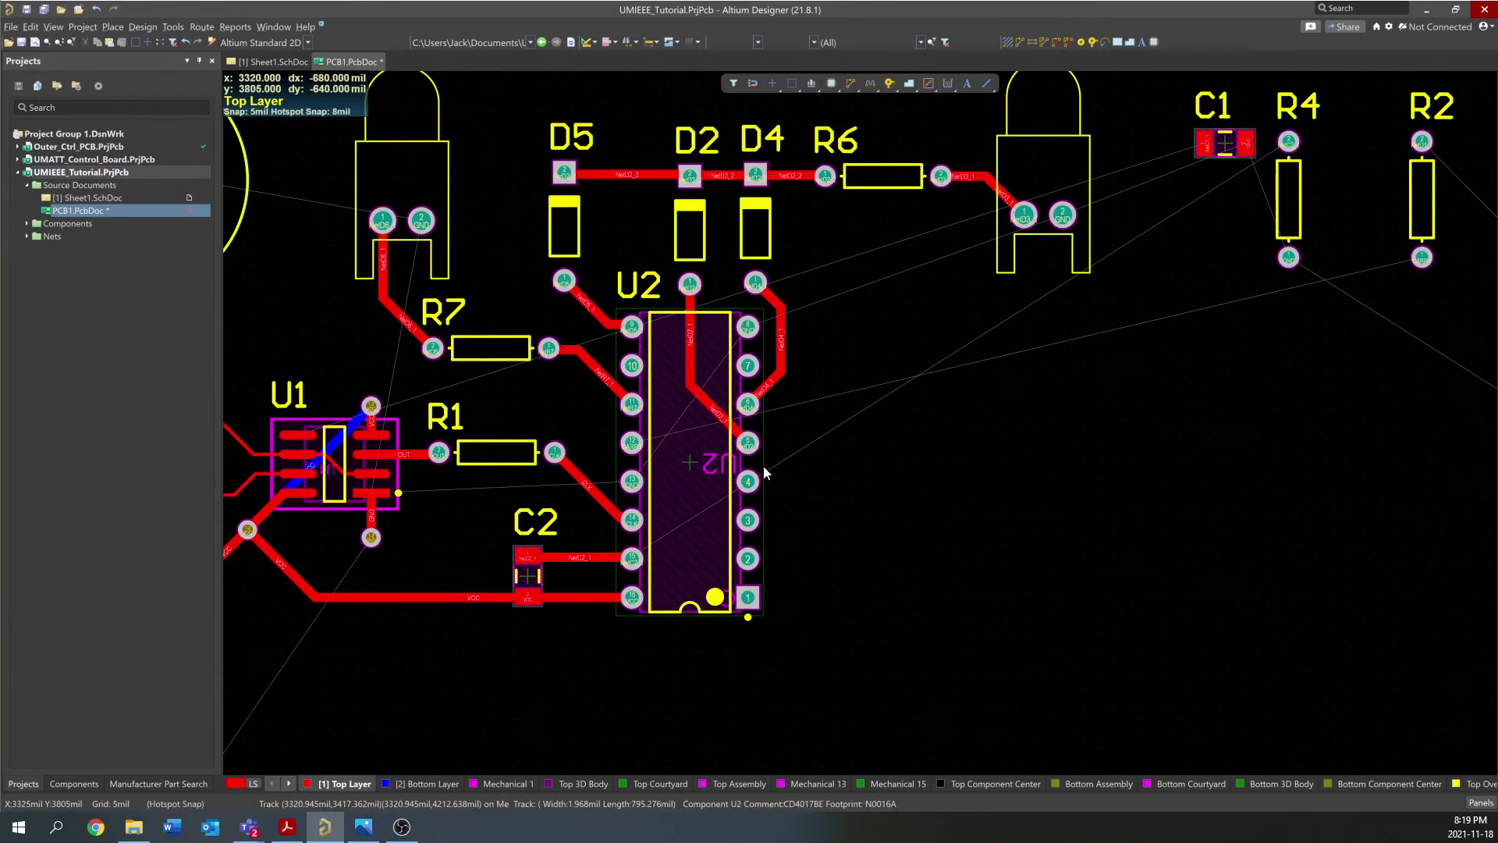
Move C1 directly above U1 and rotate it vertical with its NetC1_1 pad facing U1's pin 5
drag(1225, 147, 566, 368)
ctrl+scroll(1061, 413, down, 1)
key(space)
ctrl+scroll(566, 368, up, 2)
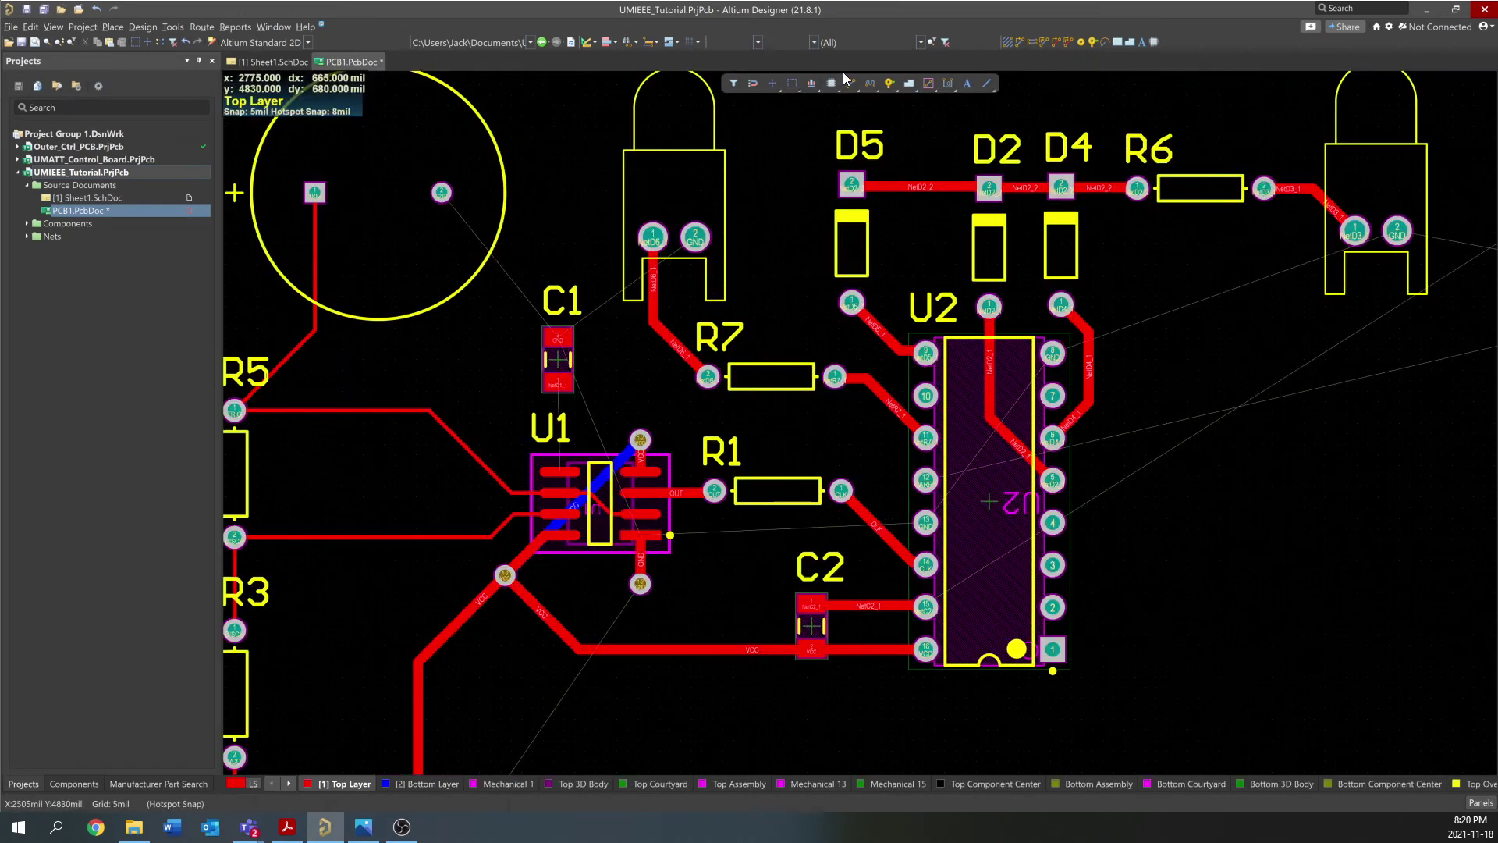
Route 25 mil Top Layer tracks from U1's pin 5 to C1's pin 1 and from C1's GND pad to C3's round pad
key(ctrl+w)
click(559, 471)
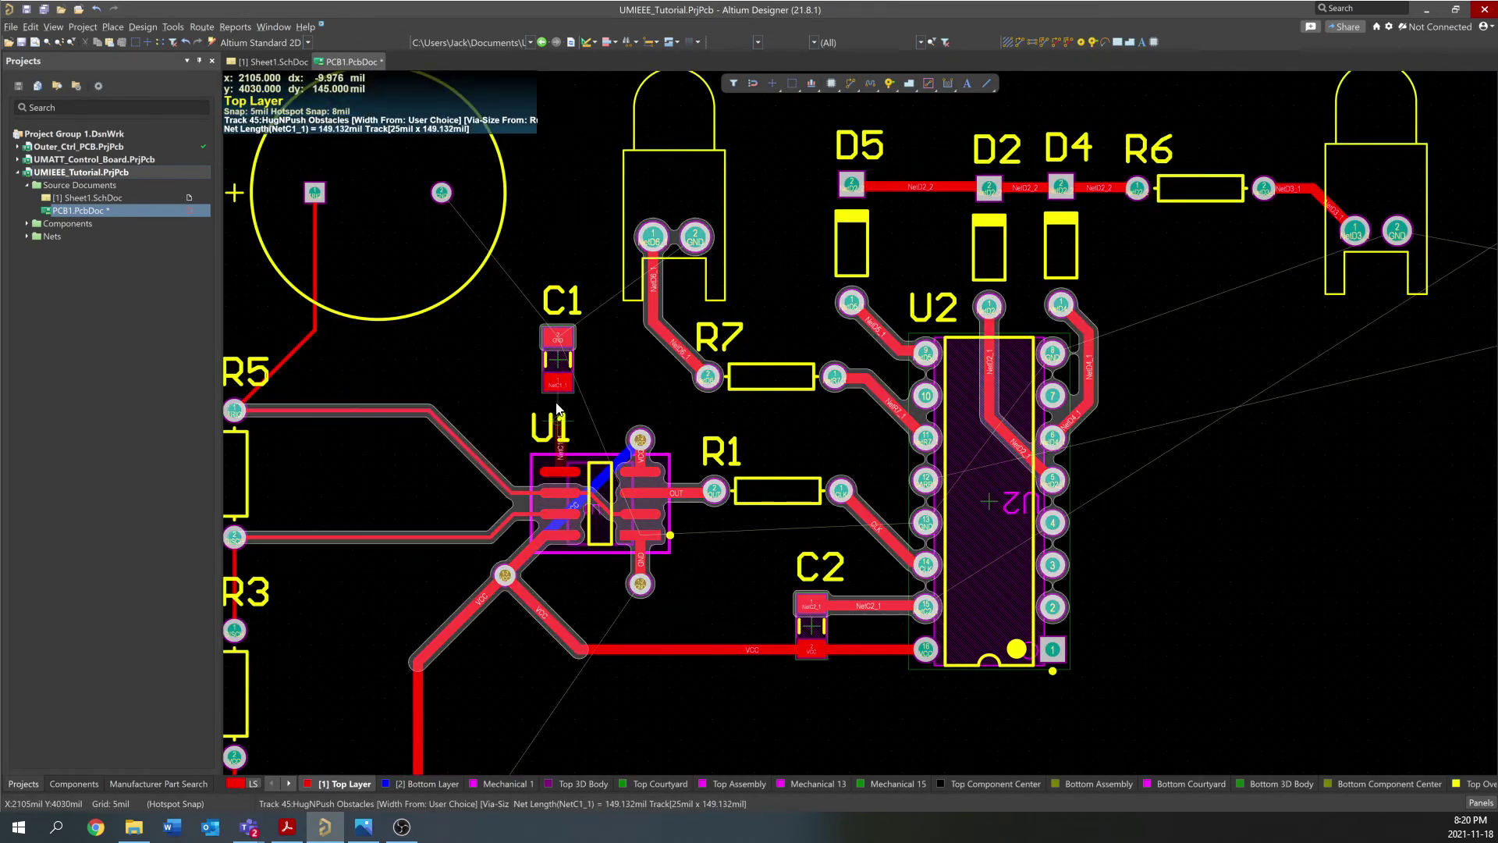
click(559, 384)
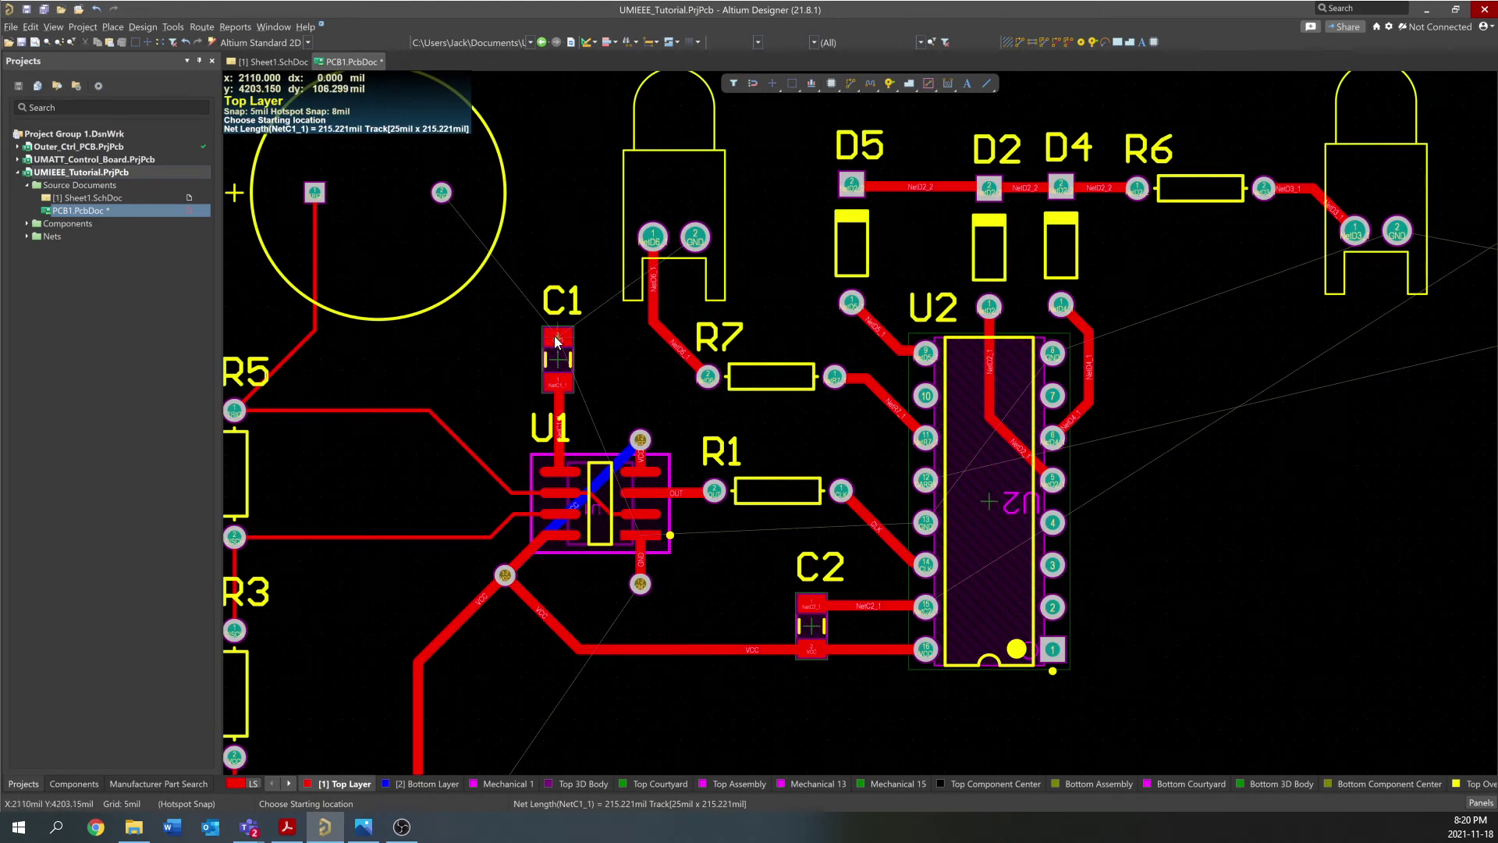
click(554, 339)
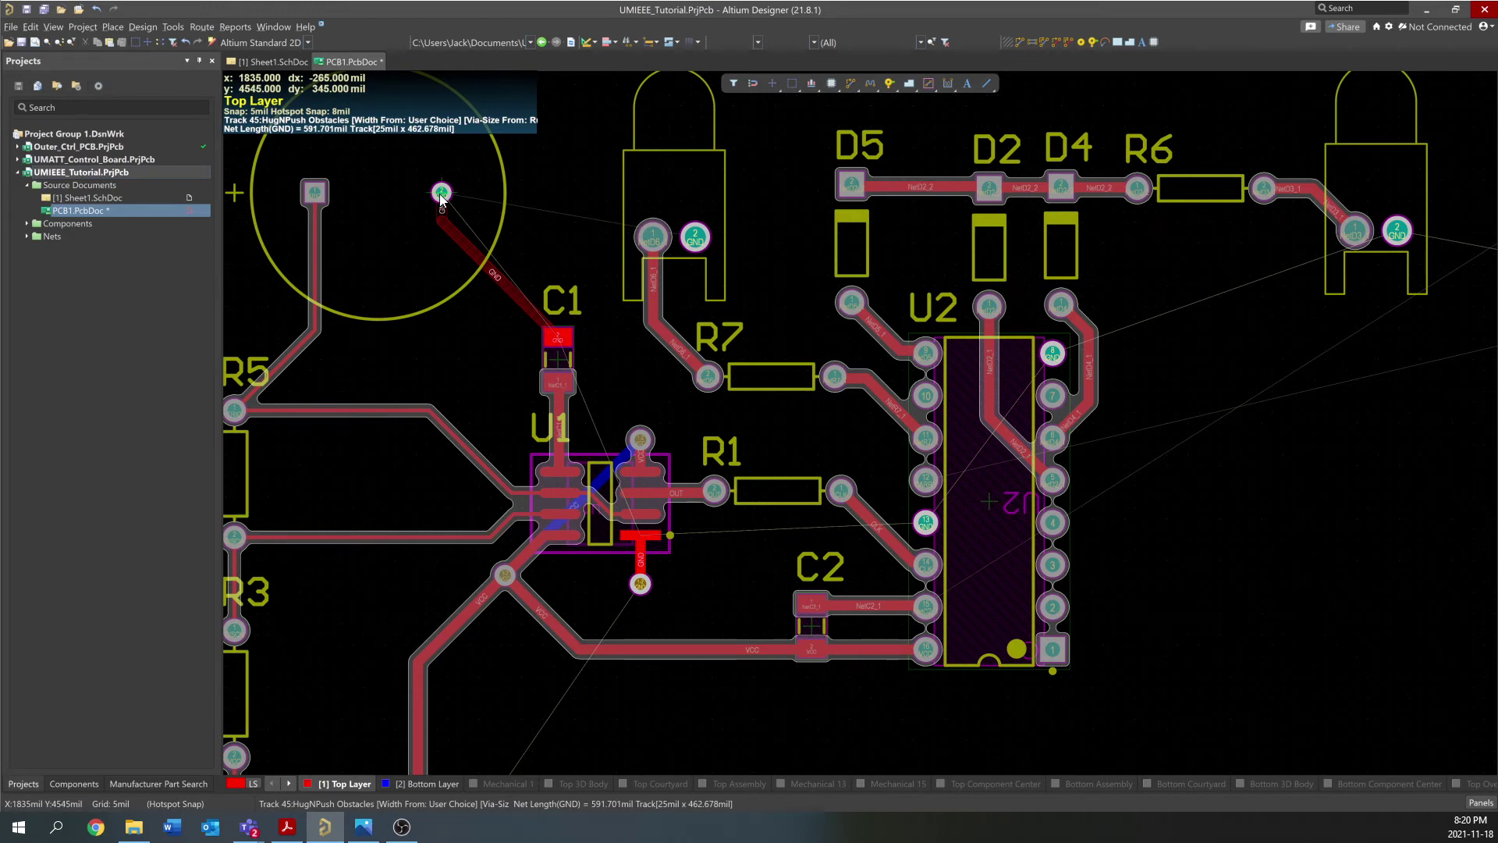
click(441, 195)
right_click(441, 195)
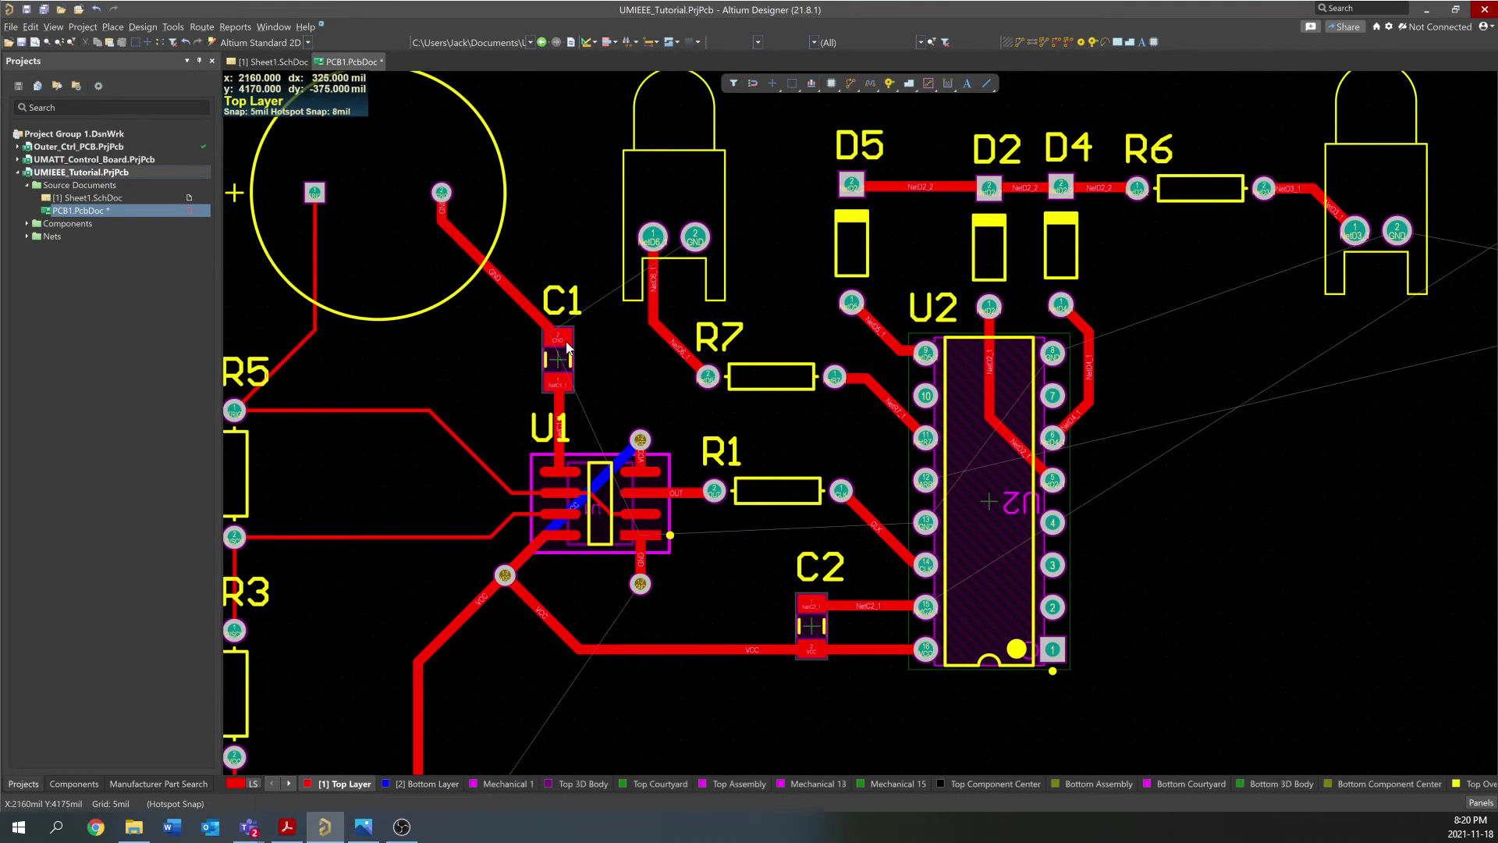
Place R4 horizontally just below R1 and move its designator underneath the resistor, beside C2's label
ctrl+scroll(394, 370, down, 3)
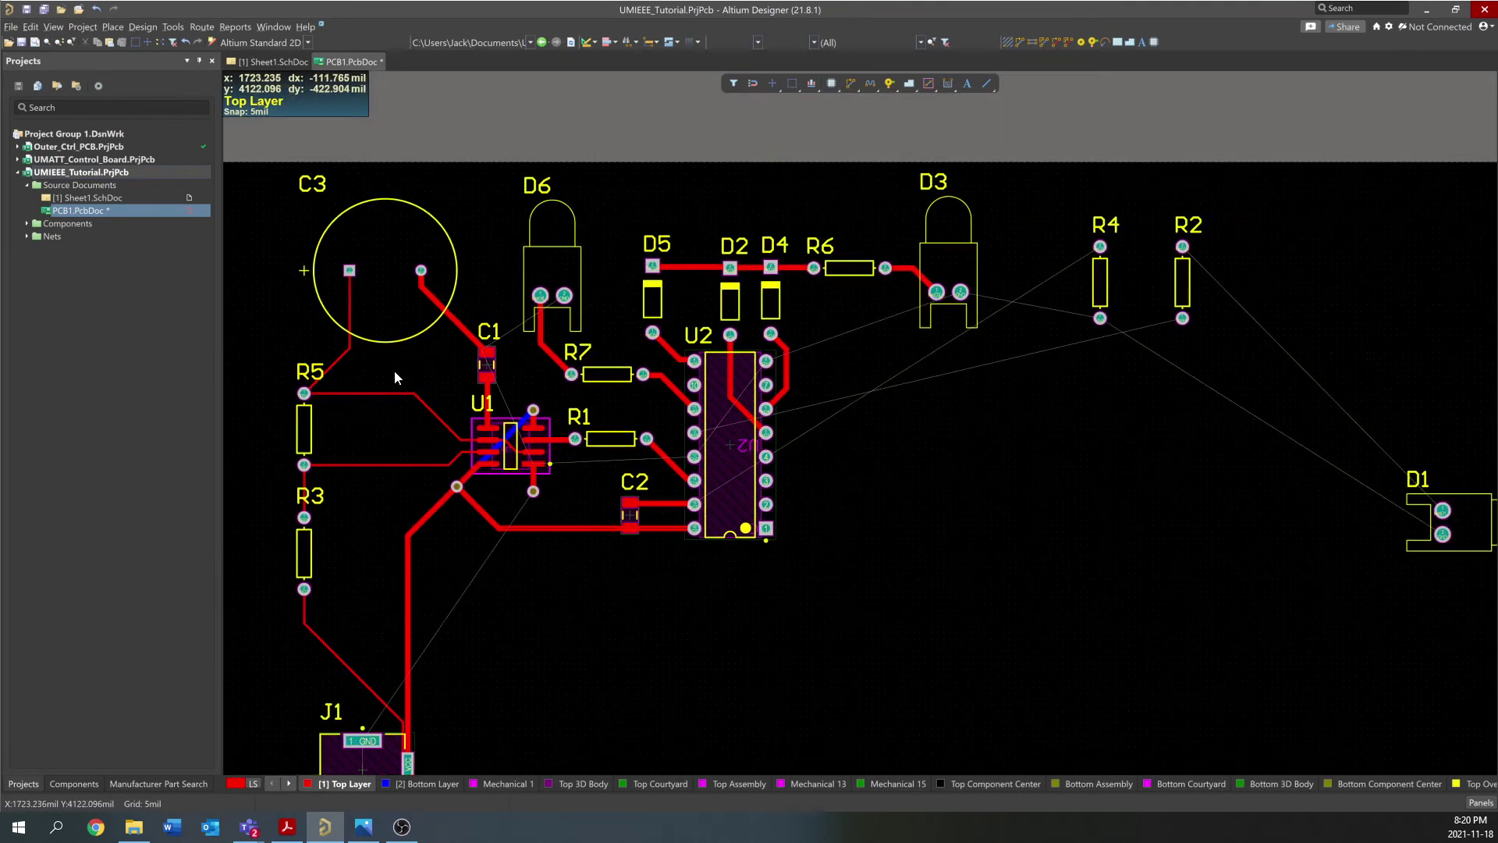
ctrl+scroll(1022, 323, up, 2)
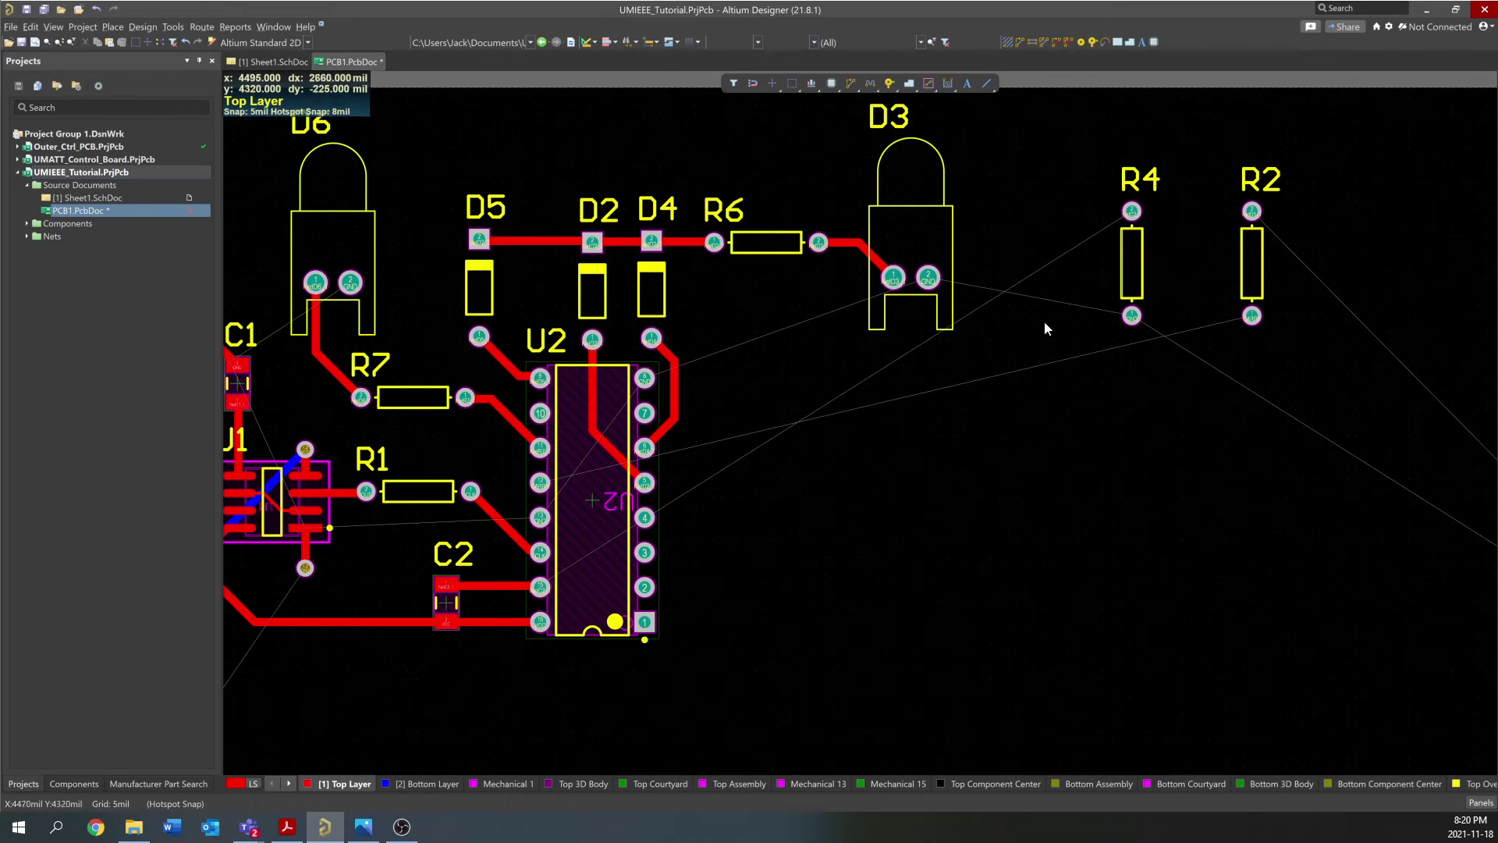
ctrl+scroll(1097, 269, down, 3)
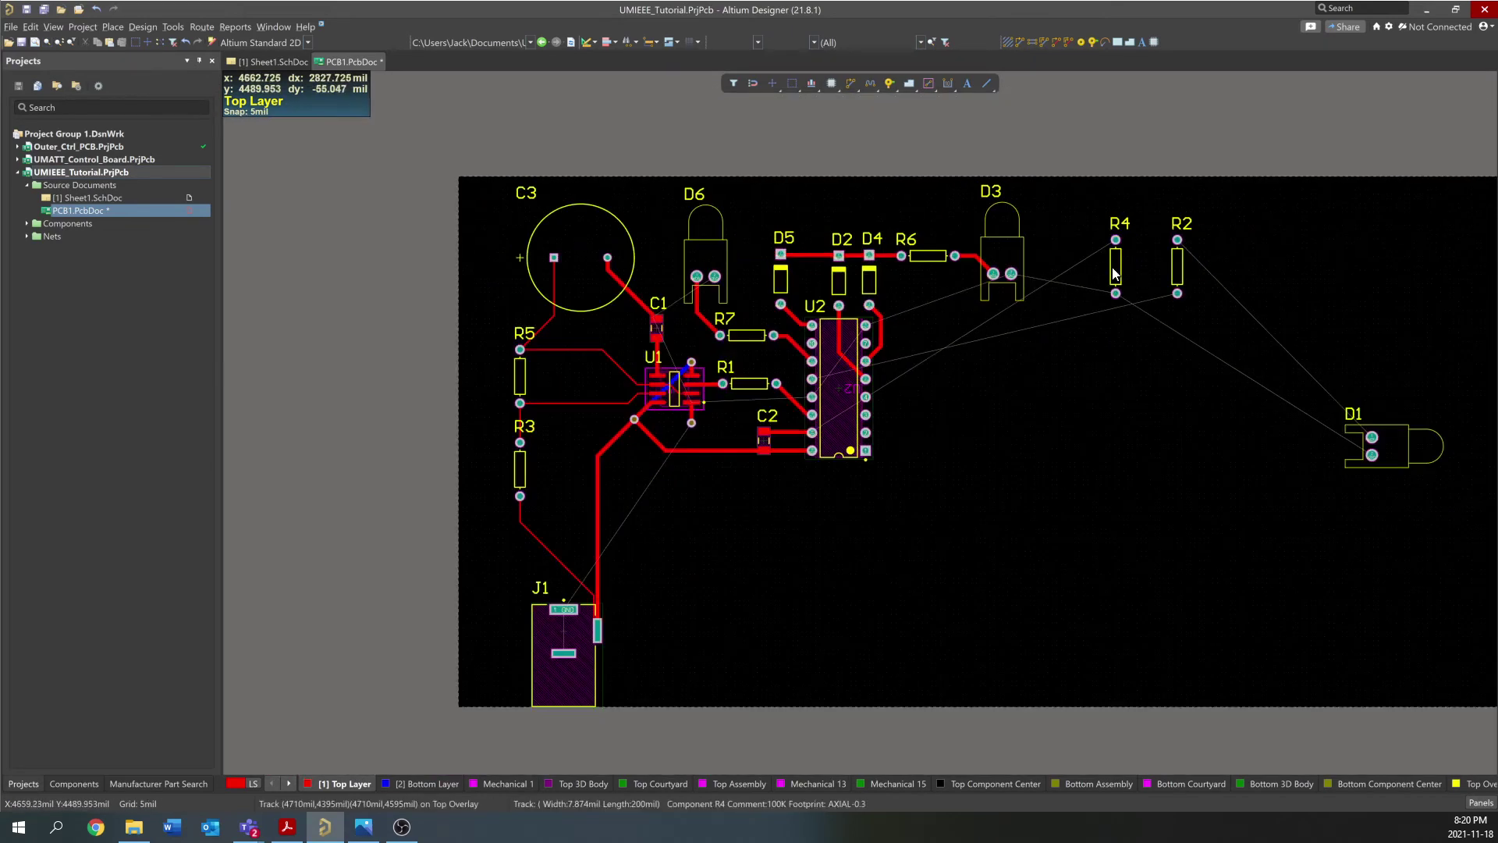
ctrl+scroll(1115, 263, up, 3)
ctrl+scroll(1115, 261, up, 1)
drag(1120, 250, 654, 454)
ctrl+scroll(1088, 371, down, 1)
key(space)
ctrl+scroll(690, 687, up, 2)
ctrl+scroll(907, 685, down, 3)
ctrl+scroll(649, 501, up, 3)
ctrl+scroll(651, 501, up, 1)
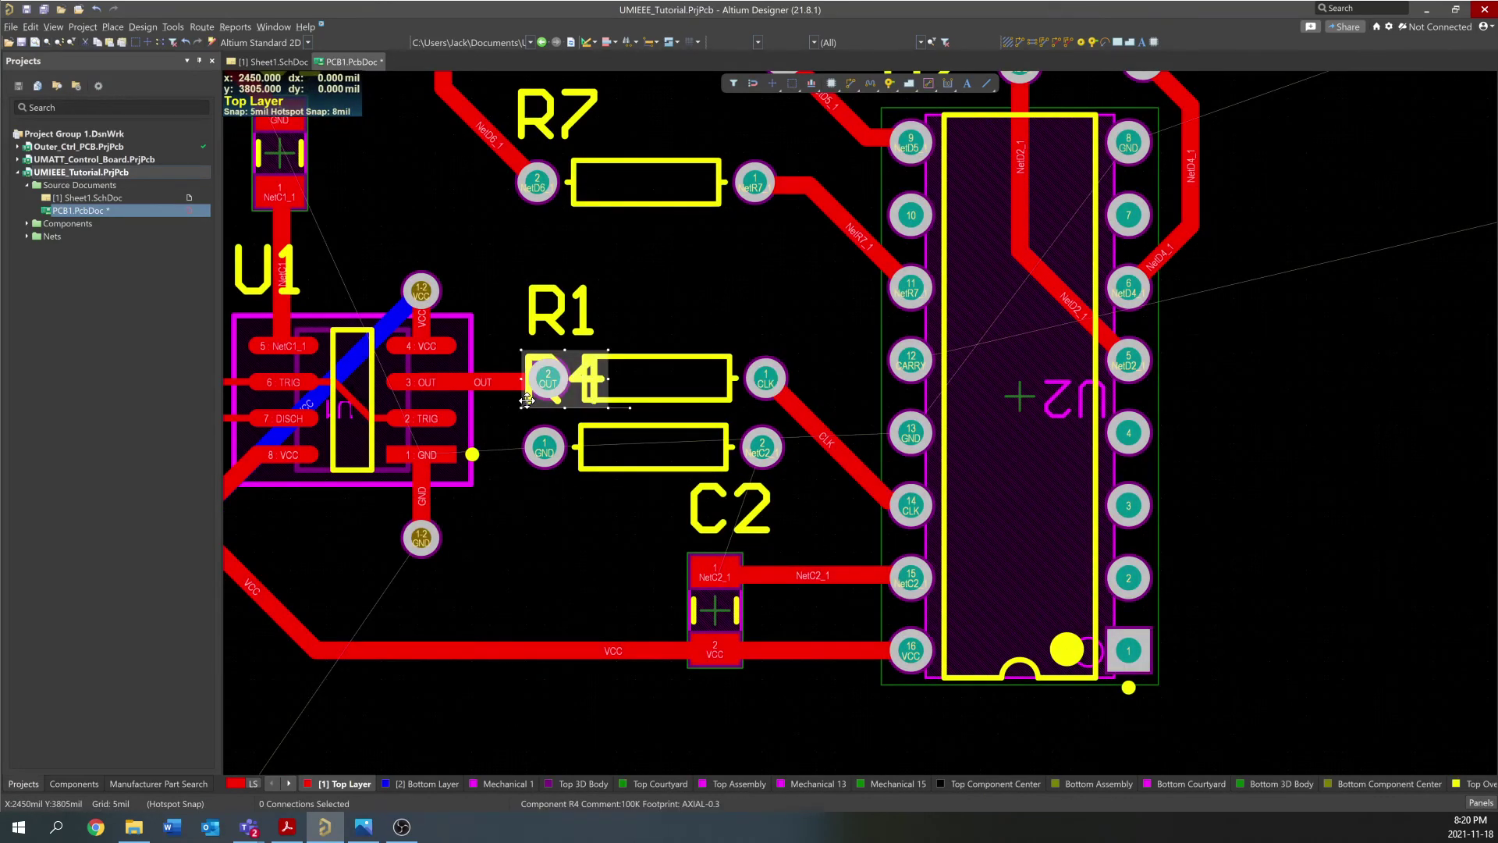
drag(527, 367, 591, 507)
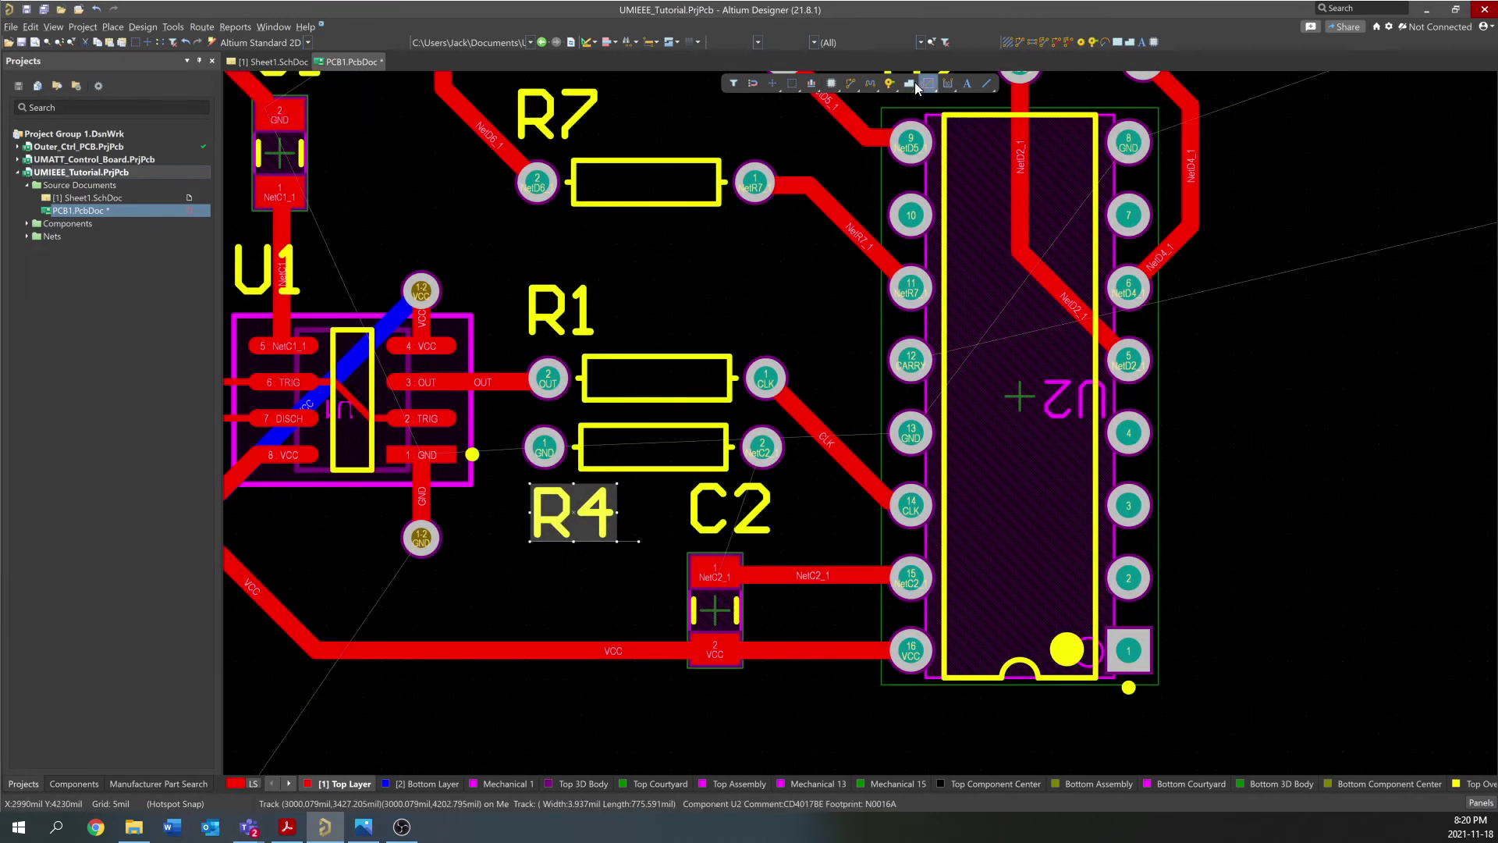
Route a 25 mil Top Layer track from R4's pin 2 down to C2's pin 1
click(850, 83)
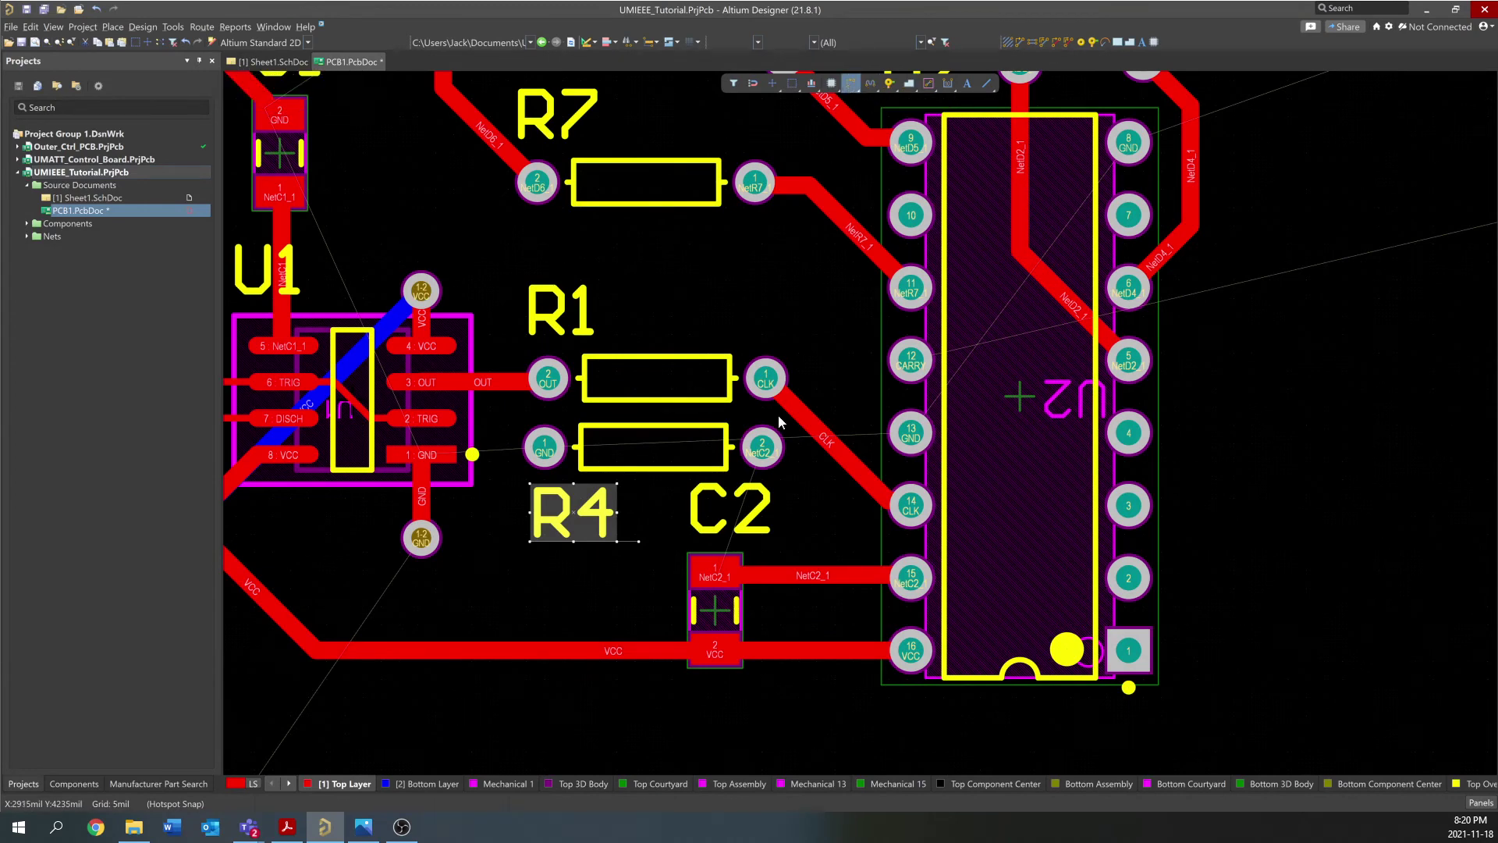
click(743, 557)
click(762, 449)
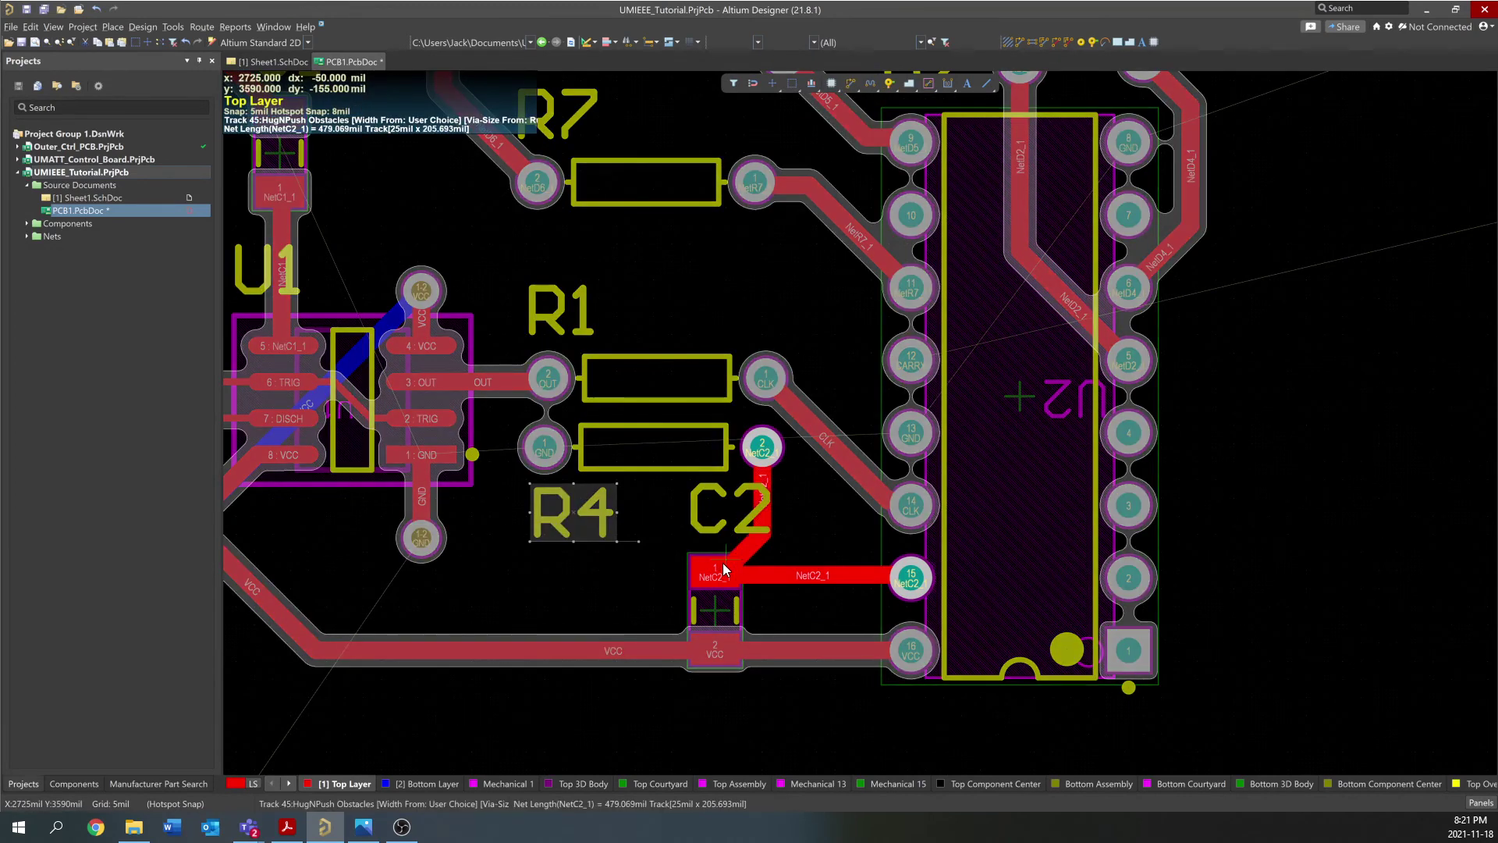
key(Escape)
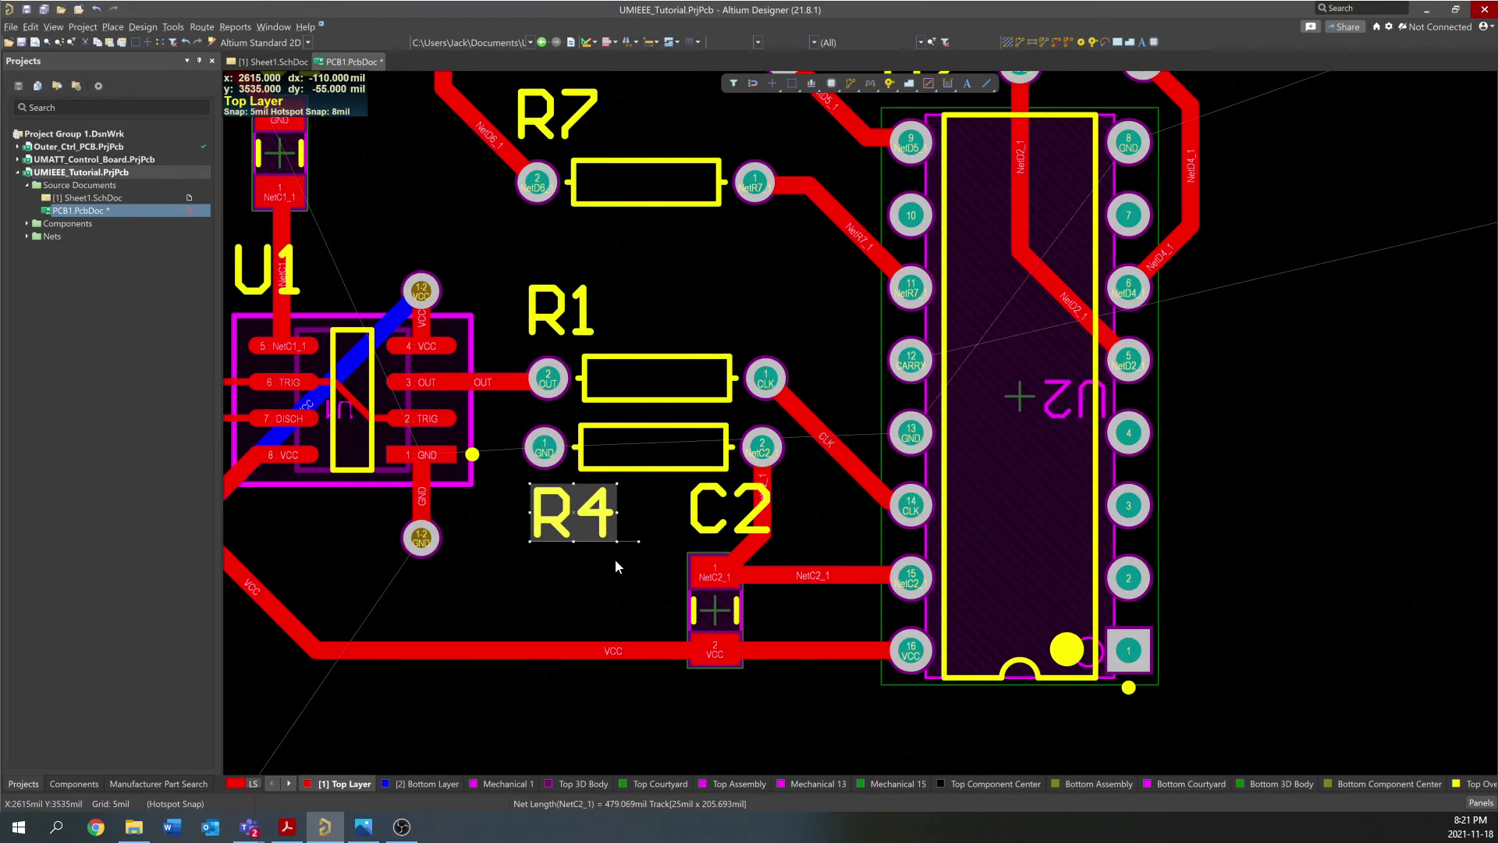
Move R2 to the free area just below U2 and rotate it horizontal
ctrl+scroll(571, 567, down, 5)
ctrl+scroll(659, 555, up, 2)
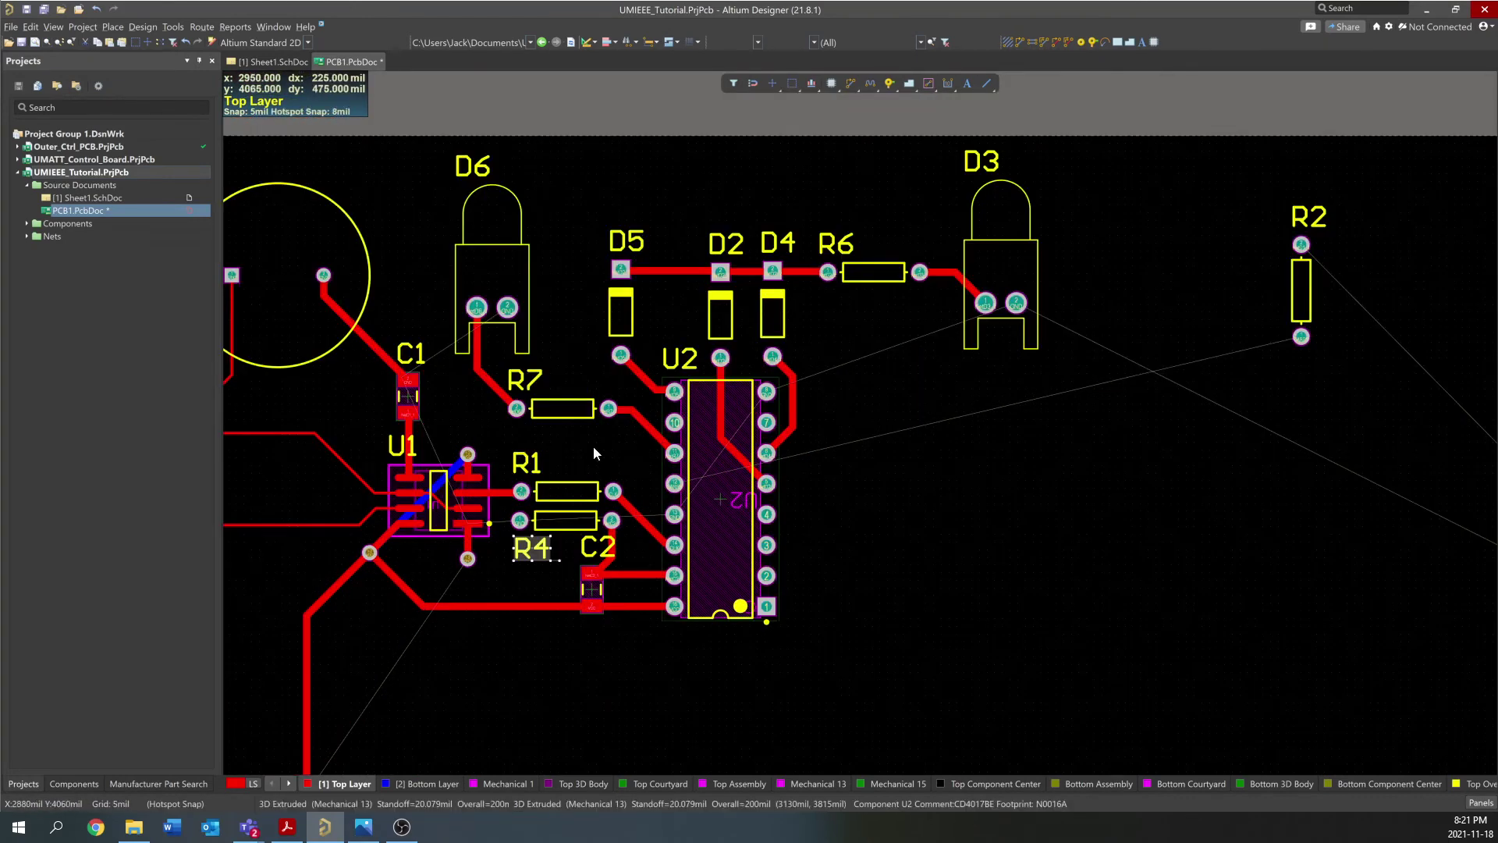
ctrl+scroll(764, 405, down, 1)
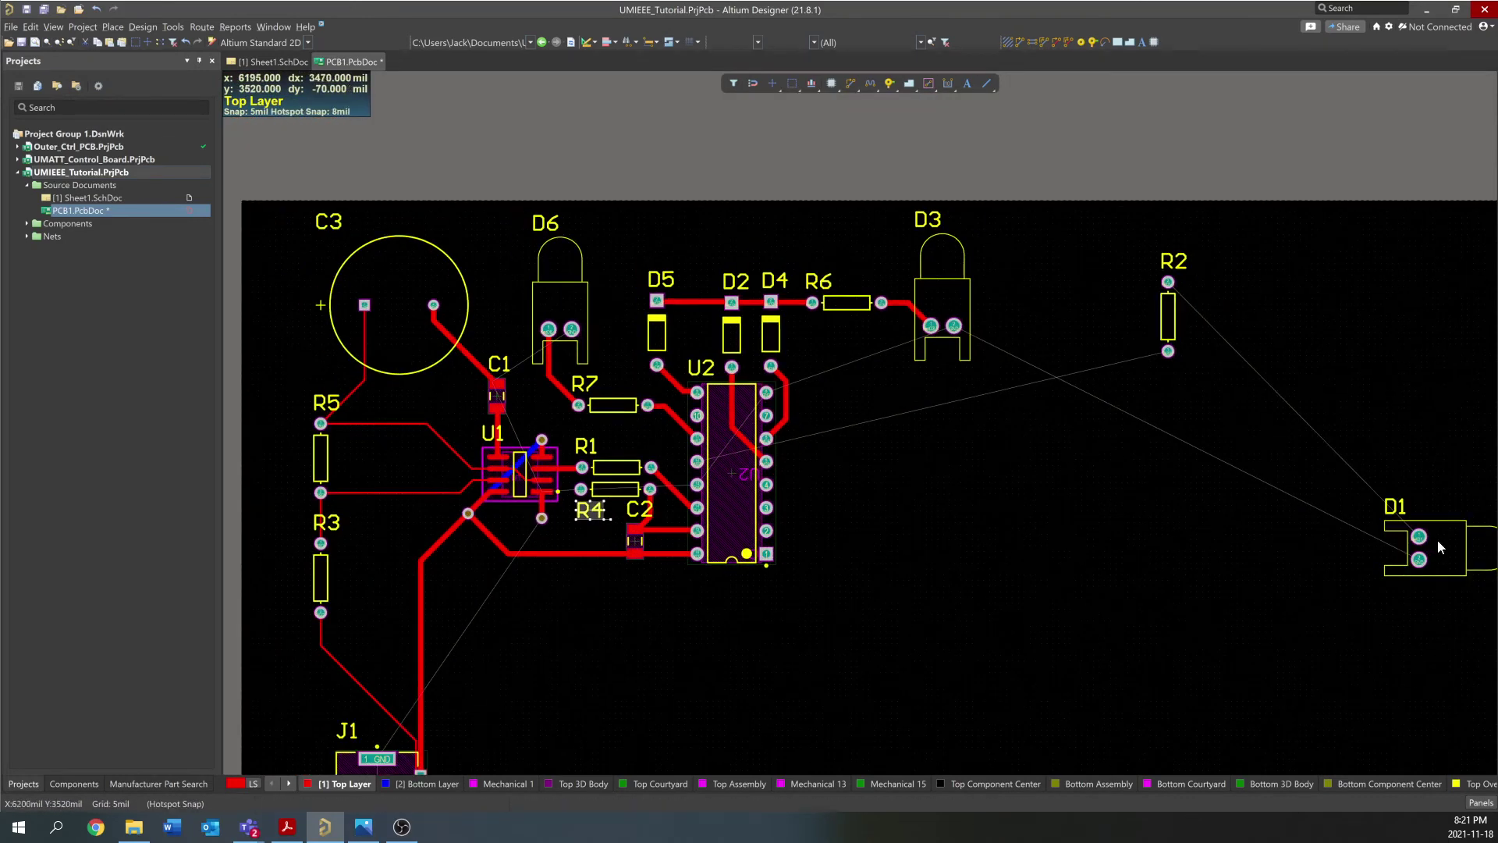
drag(1163, 327, 761, 611)
key(space)
Move D1 to the free area right of U2, below D3, with its rounded end facing right
drag(1435, 535, 879, 494)
key(space)
key(space)
key(space)
key(space)
ctrl+scroll(782, 560, up, 1)
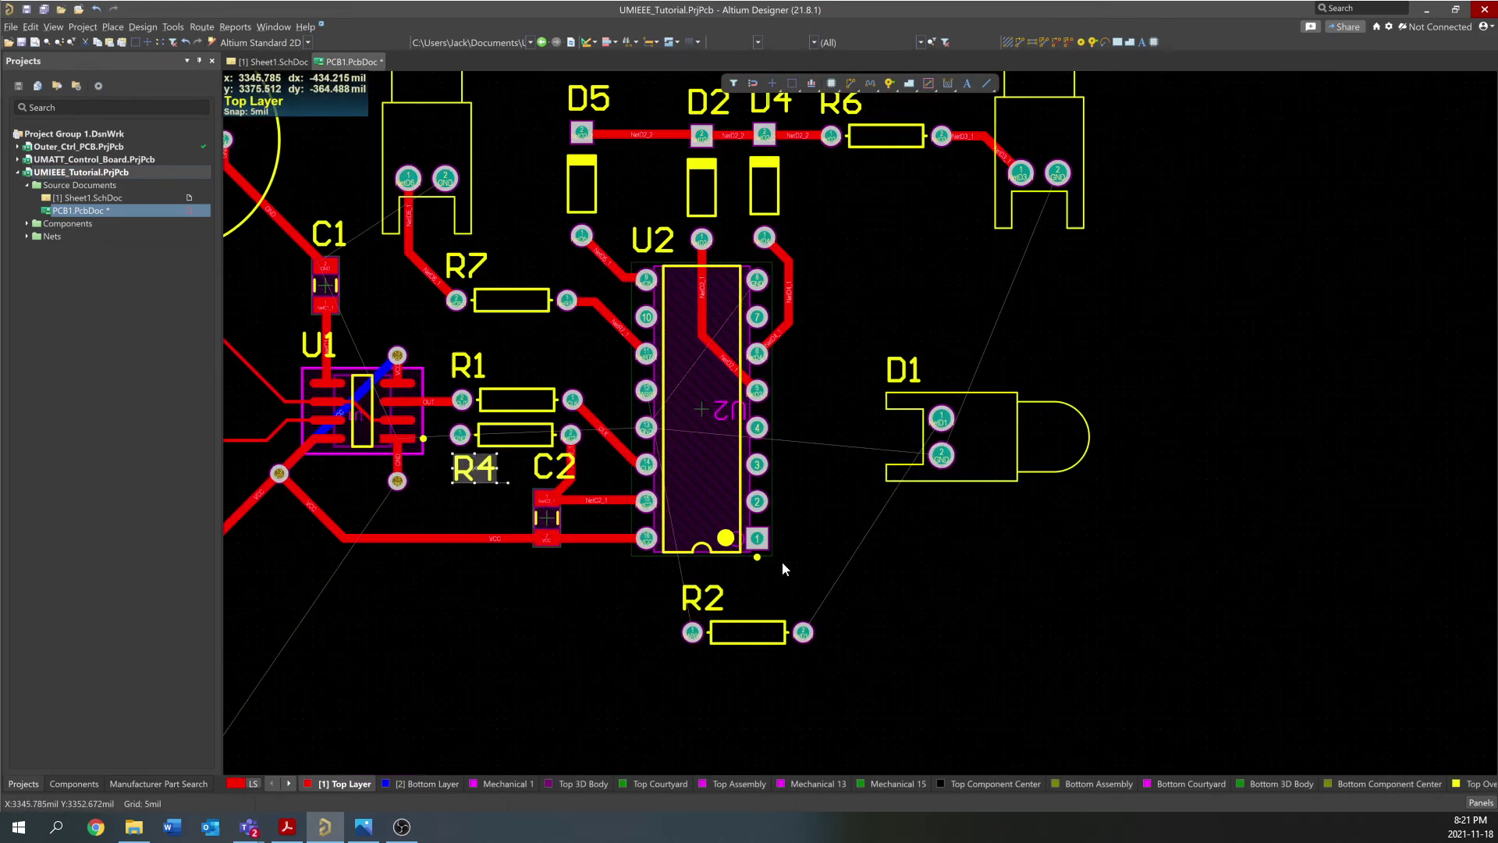
Route 25 mil Top Layer tracks from U2's CARRY pin down to R2's near pin and from R2's other pin to D1's upper pin
key(ctrl+w)
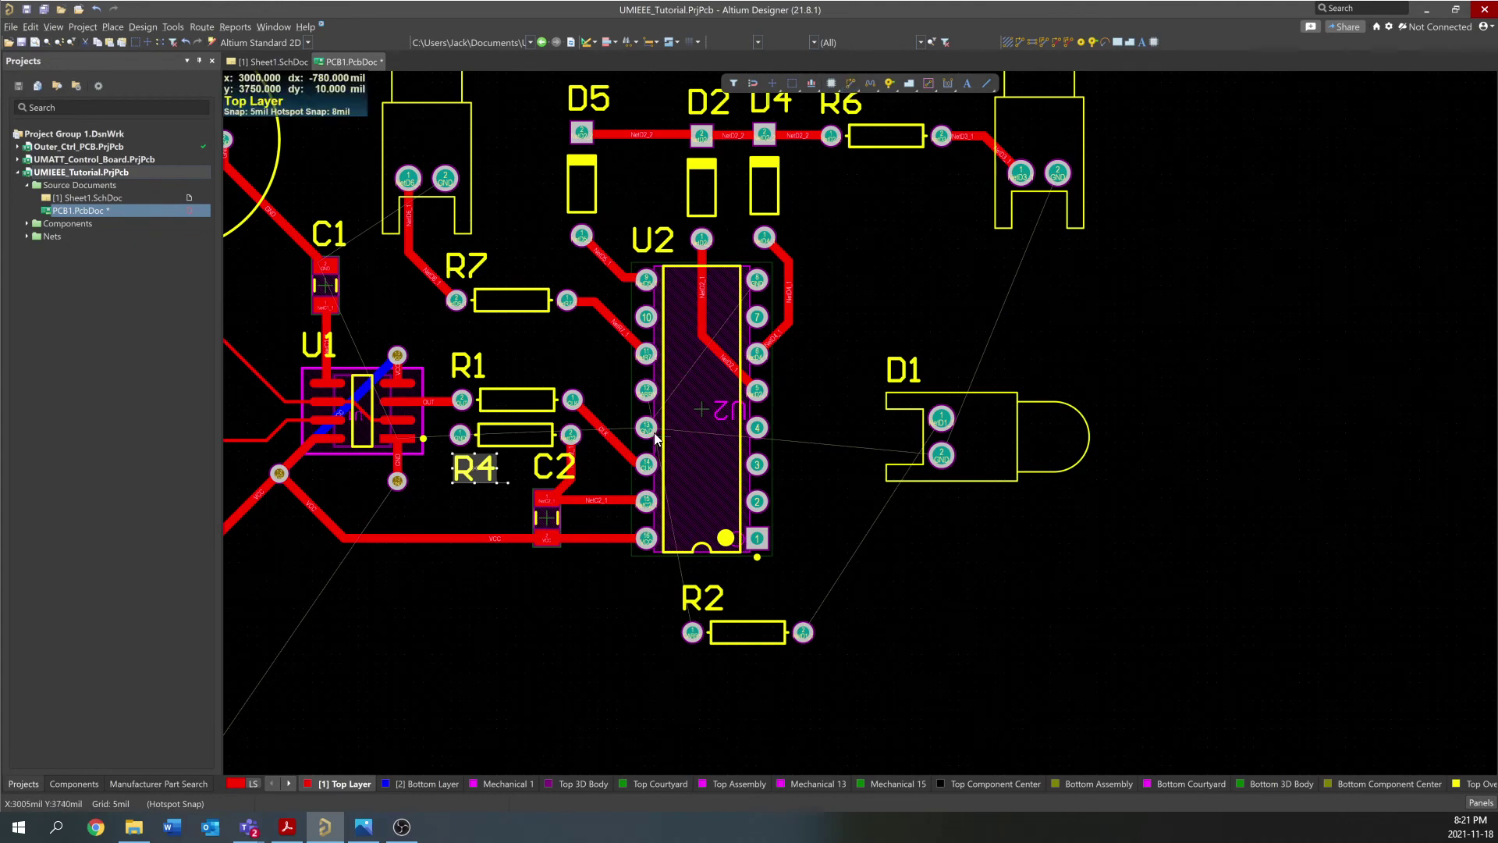
click(675, 402)
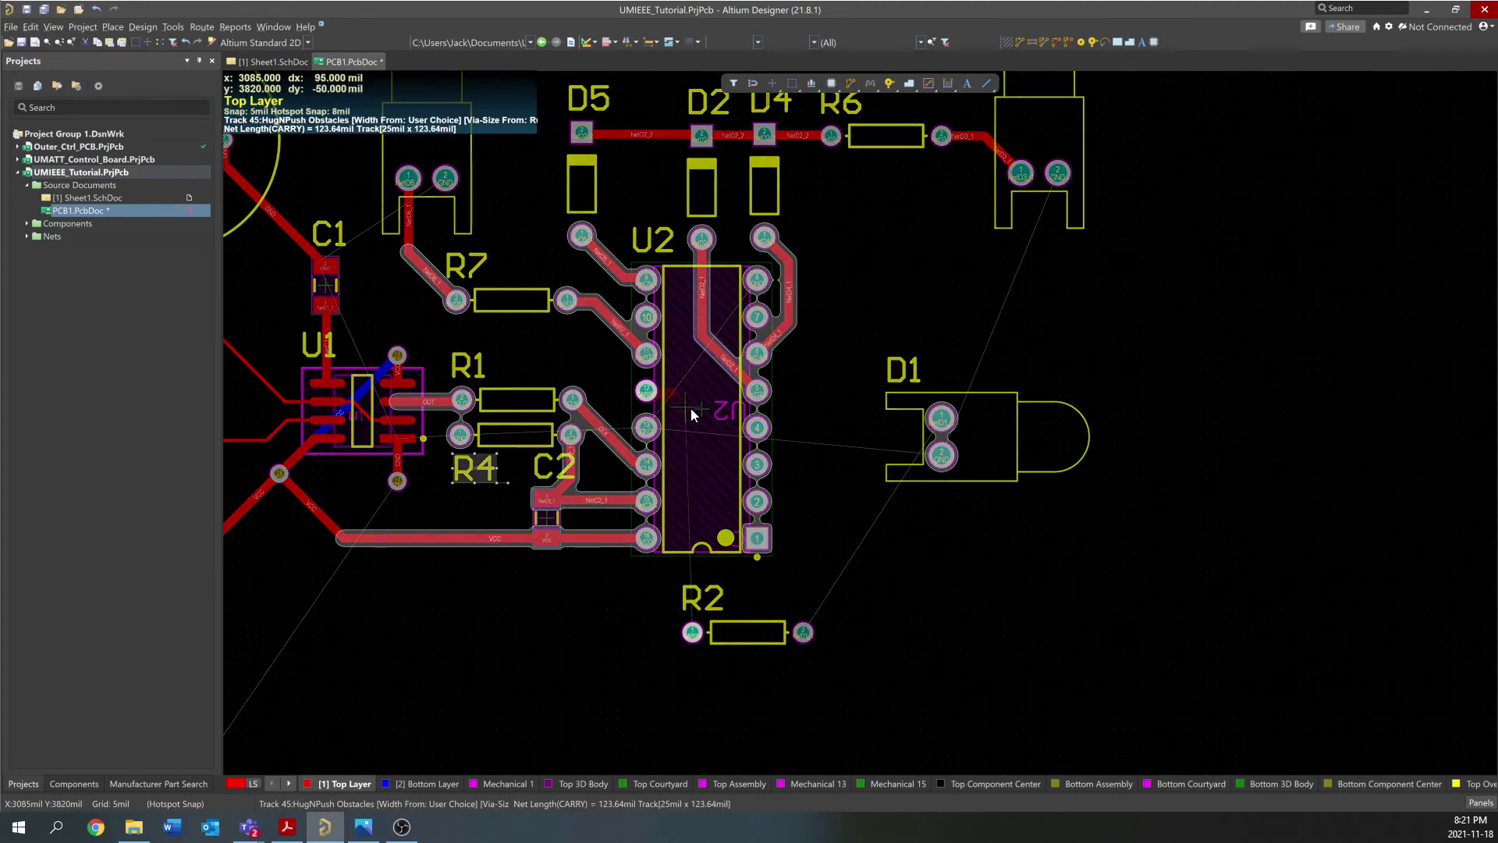
click(692, 632)
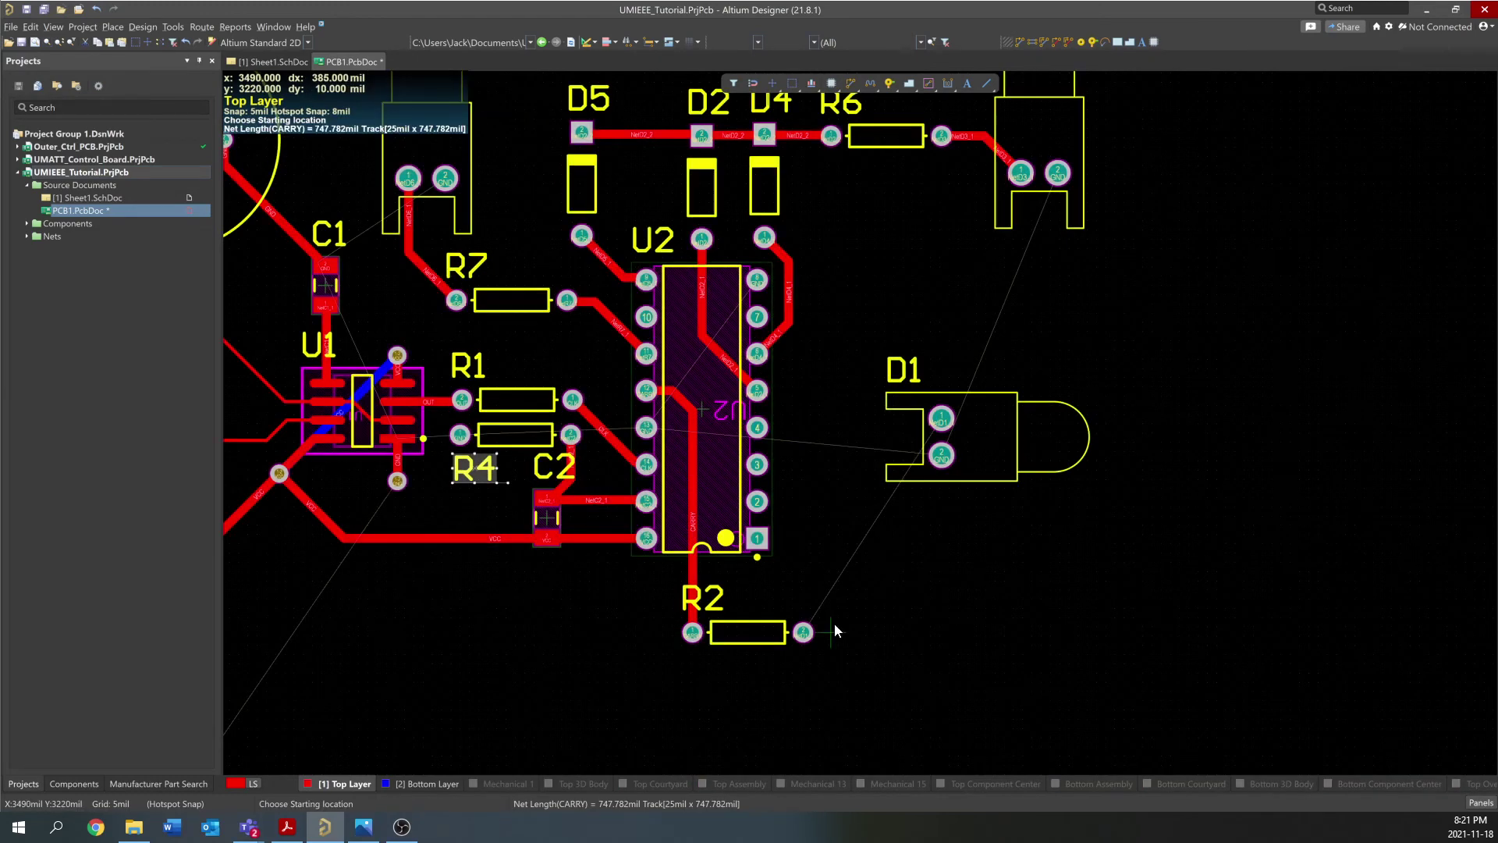
click(804, 633)
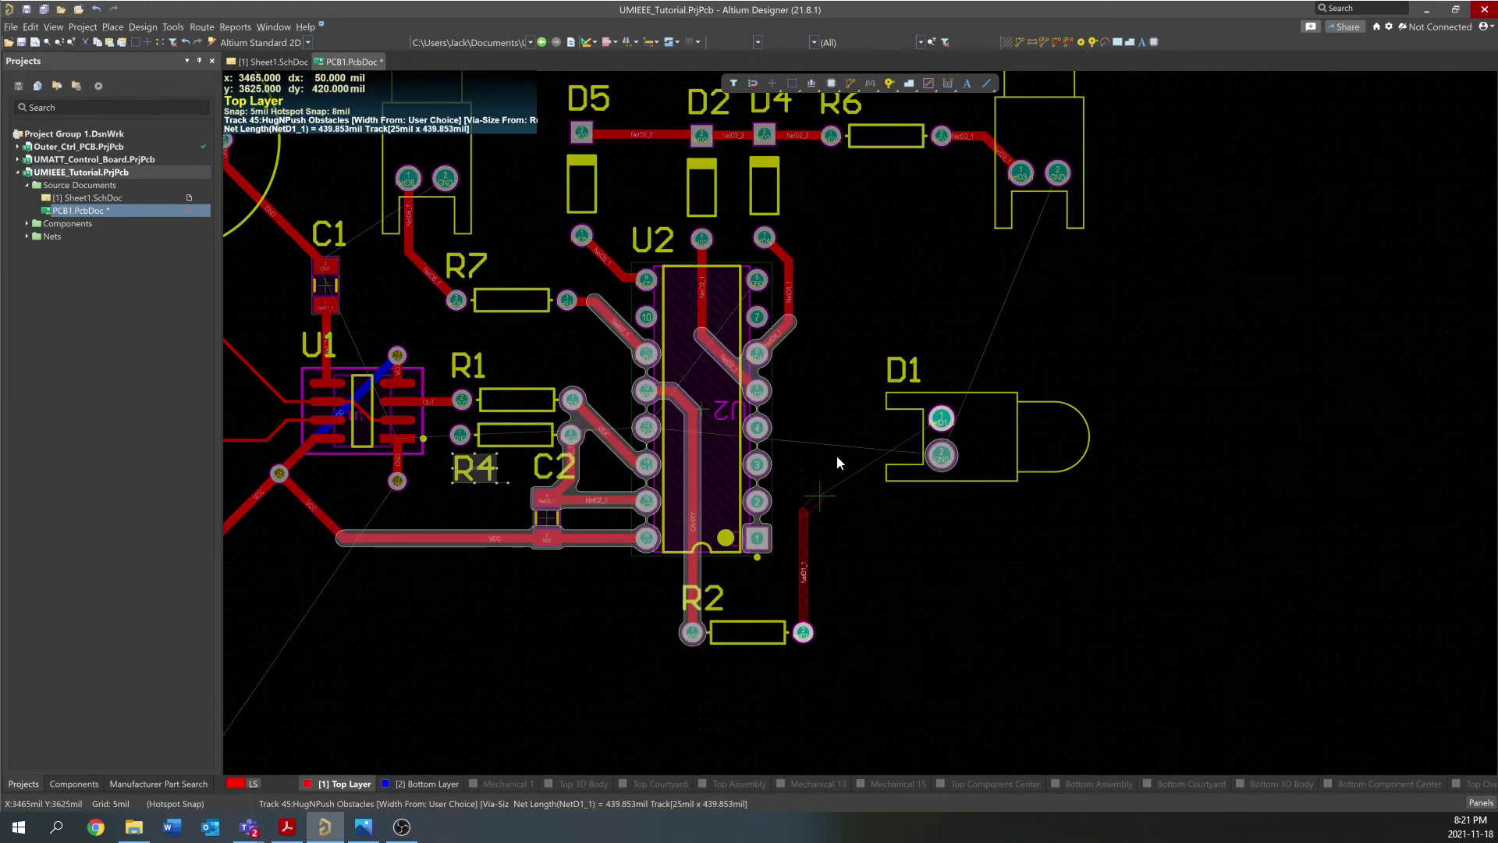
click(946, 416)
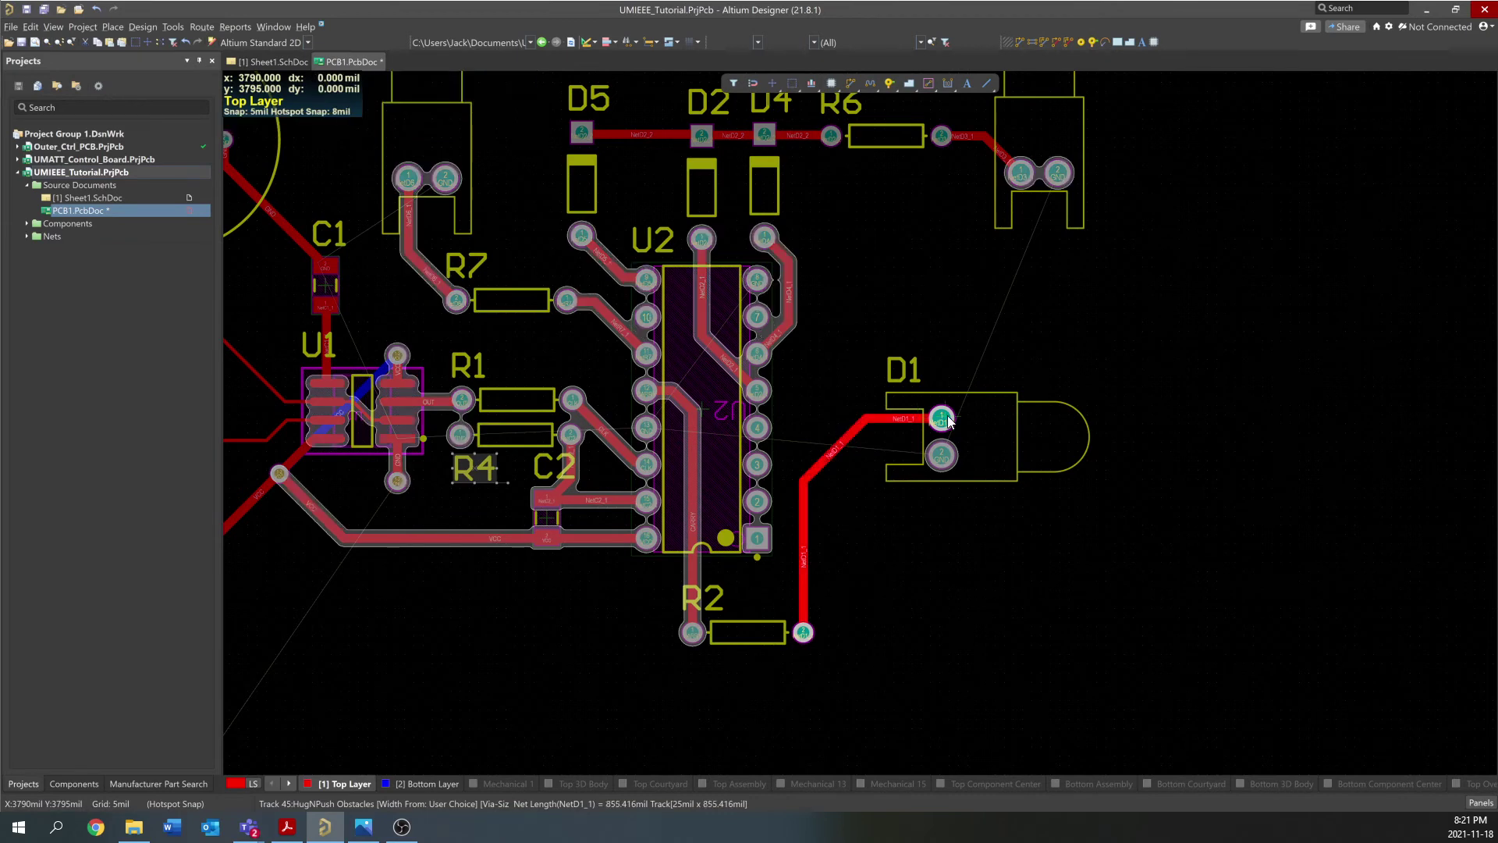
key(Escape)
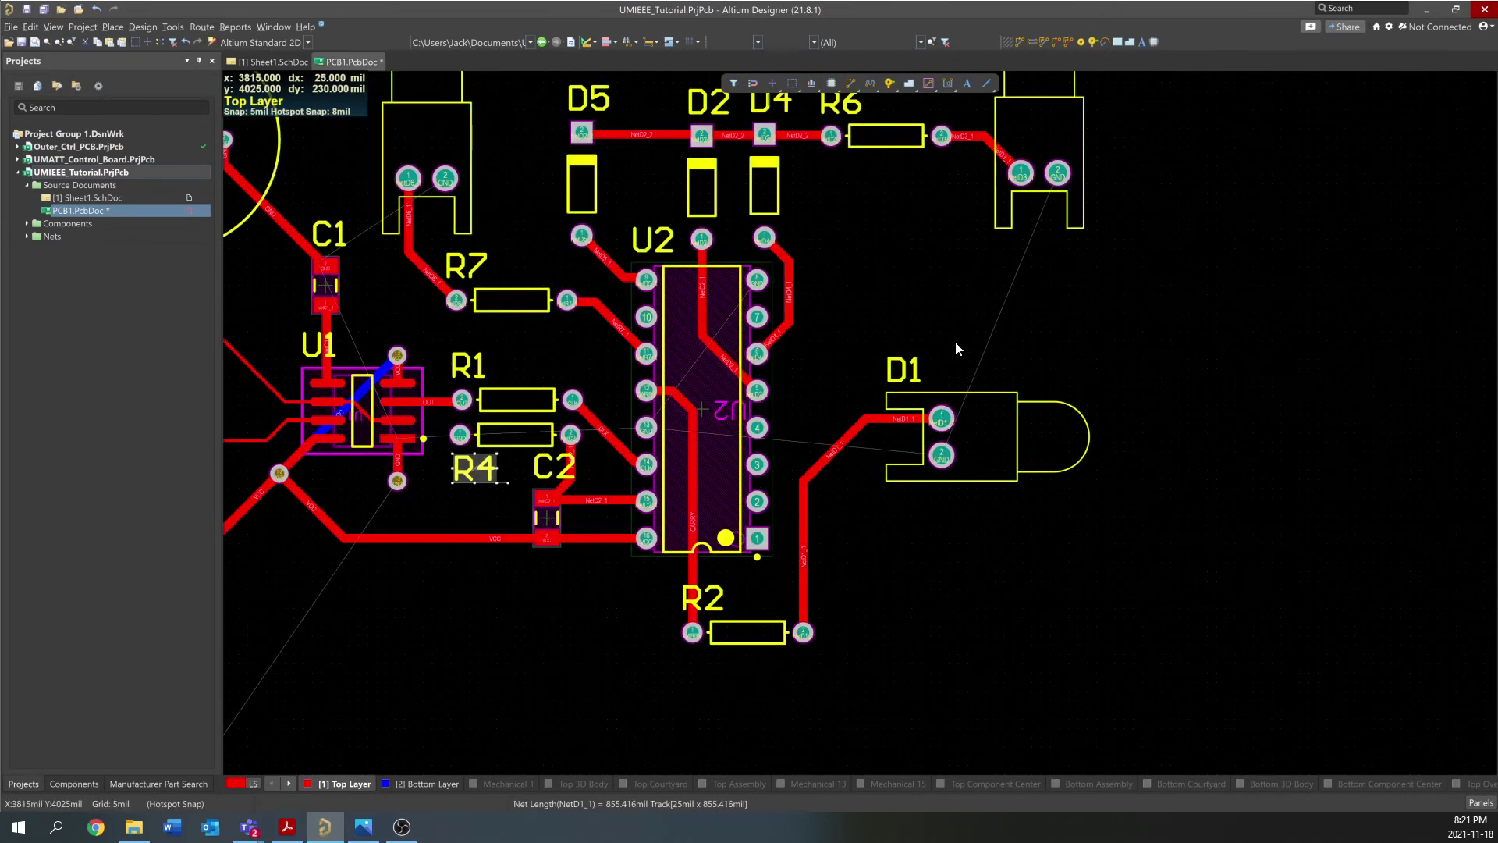
ctrl+scroll(1085, 448, down, 3)
ctrl+scroll(983, 404, down, 2)
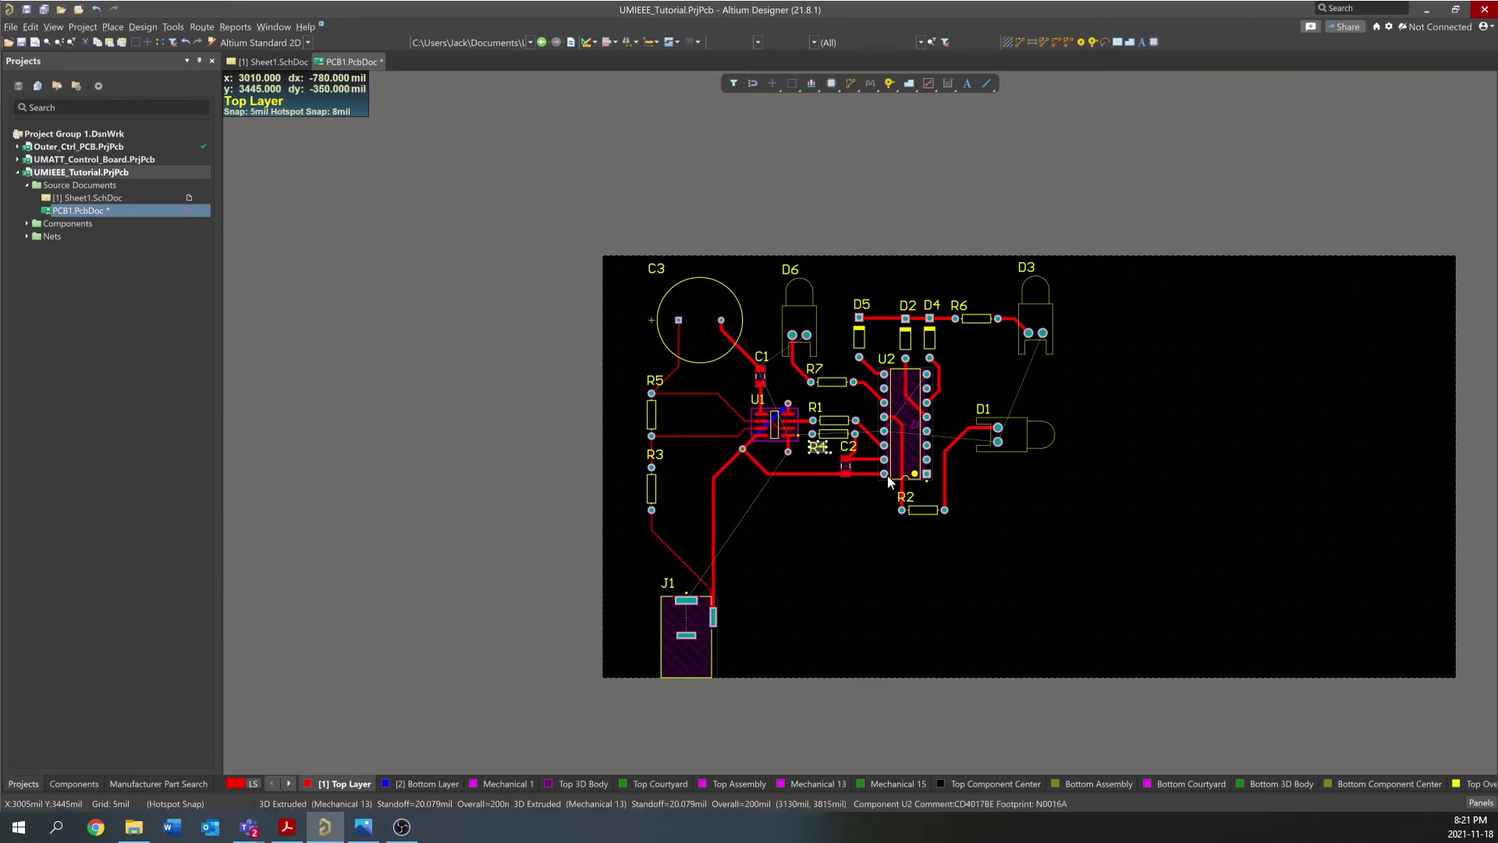
click(889, 83)
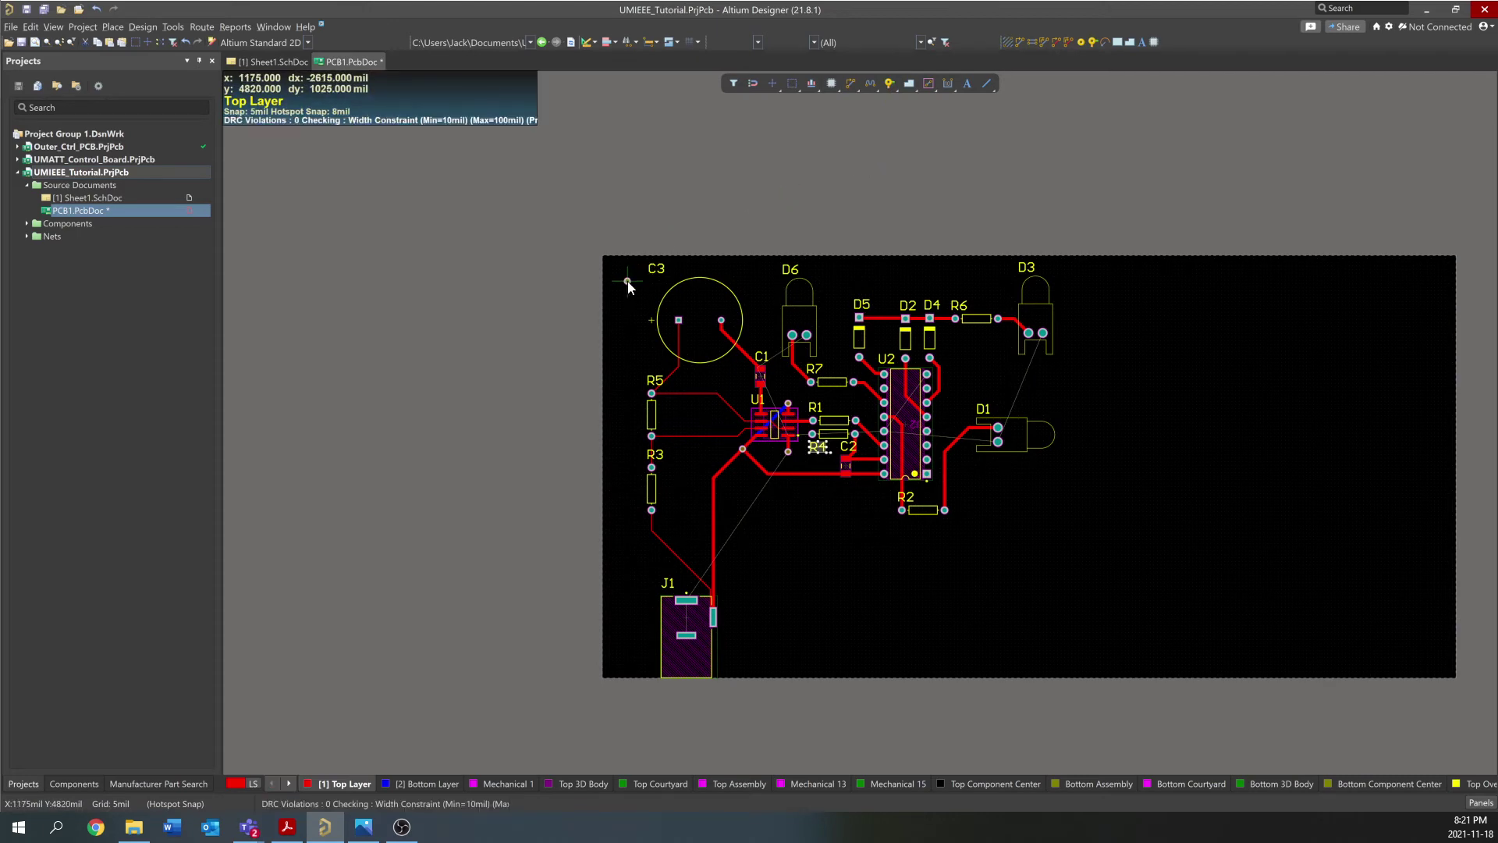
ctrl+scroll(631, 279, up, 2)
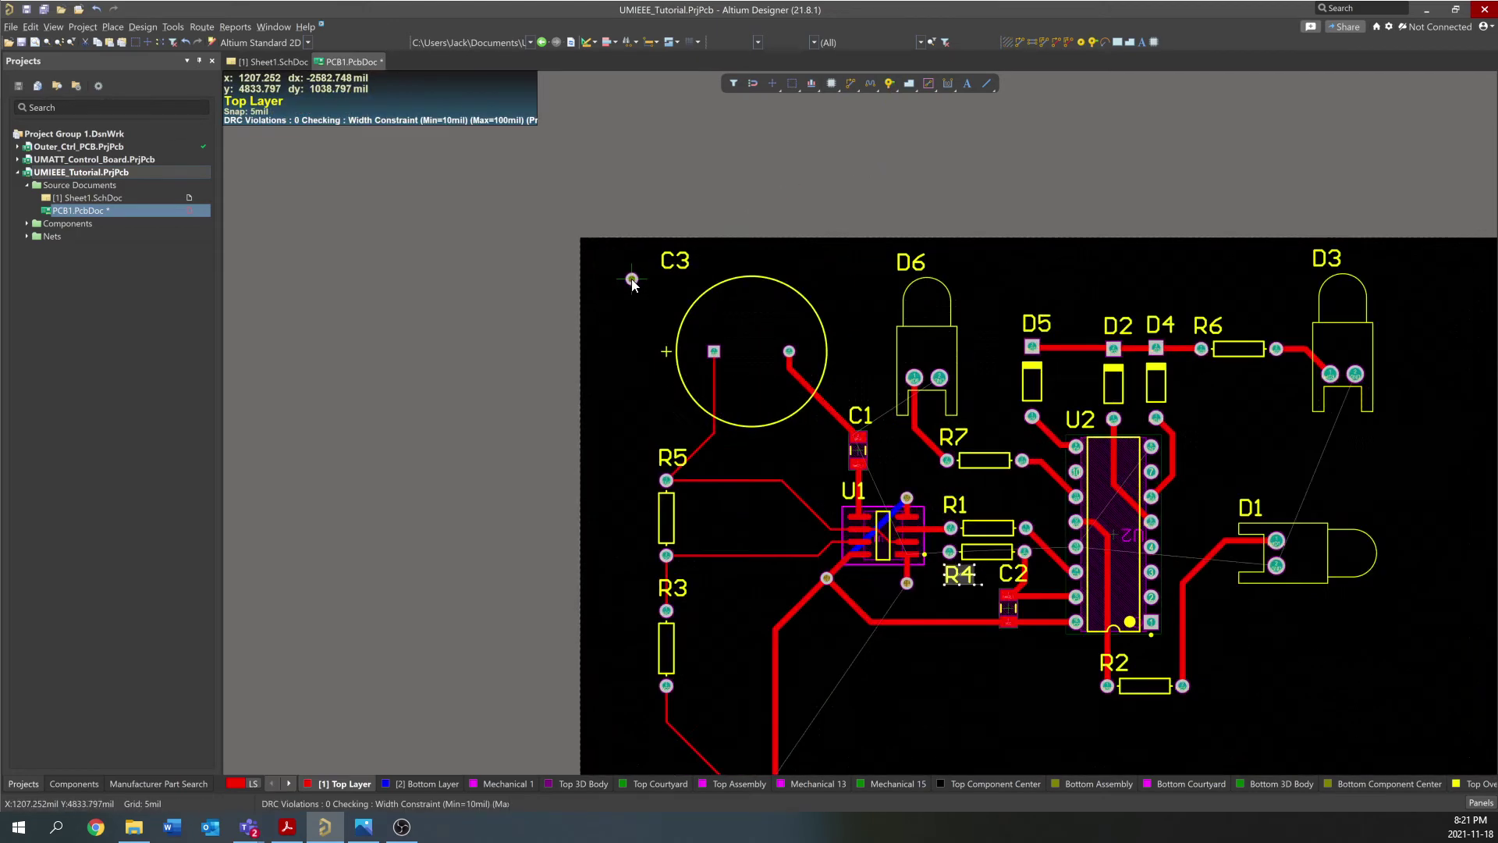
ctrl+scroll(631, 281, up, 2)
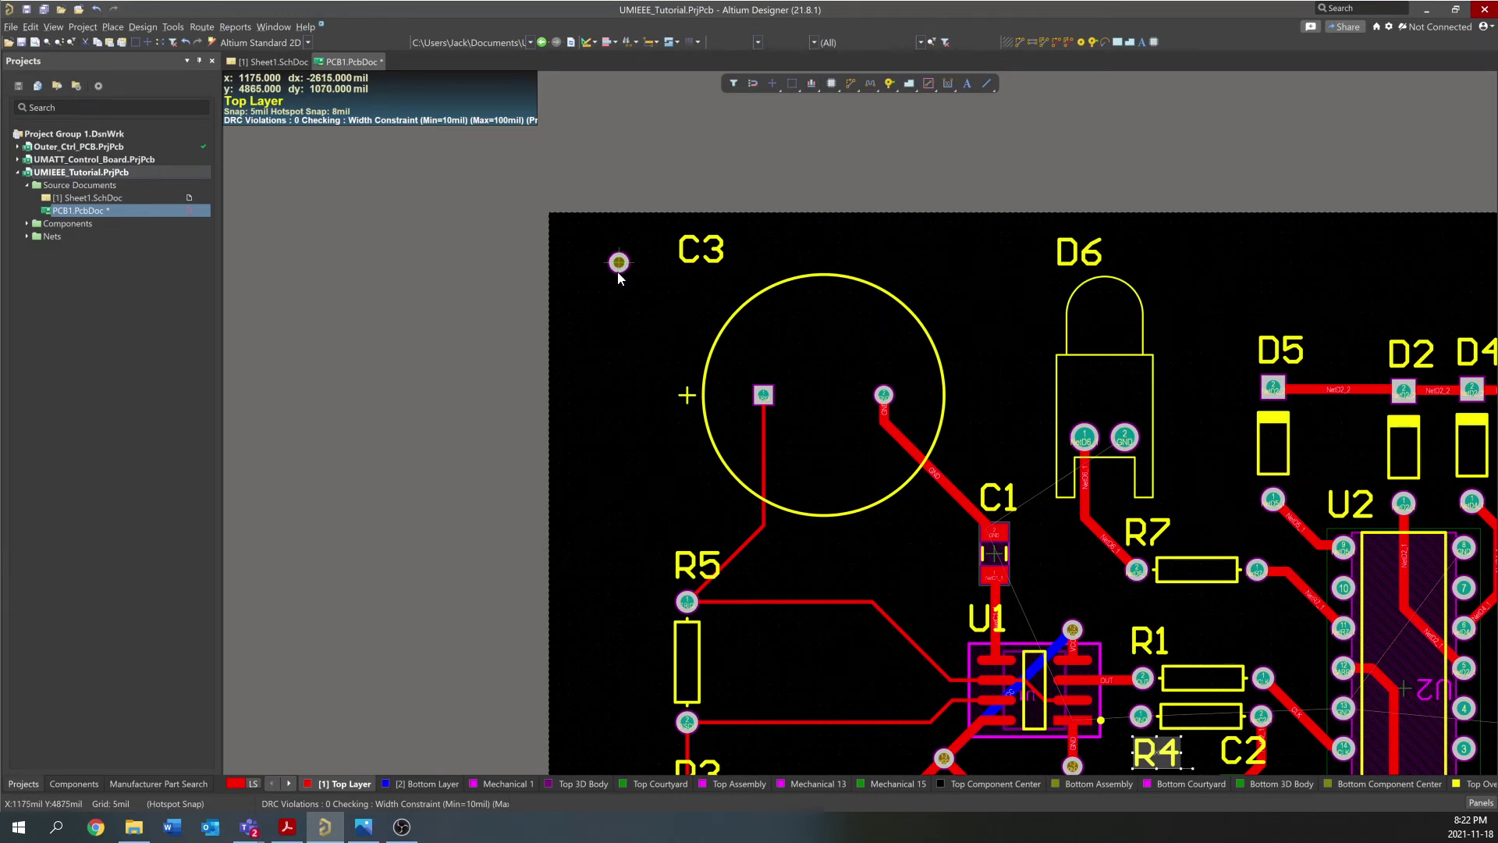
click(1097, 442)
right_click(1096, 442)
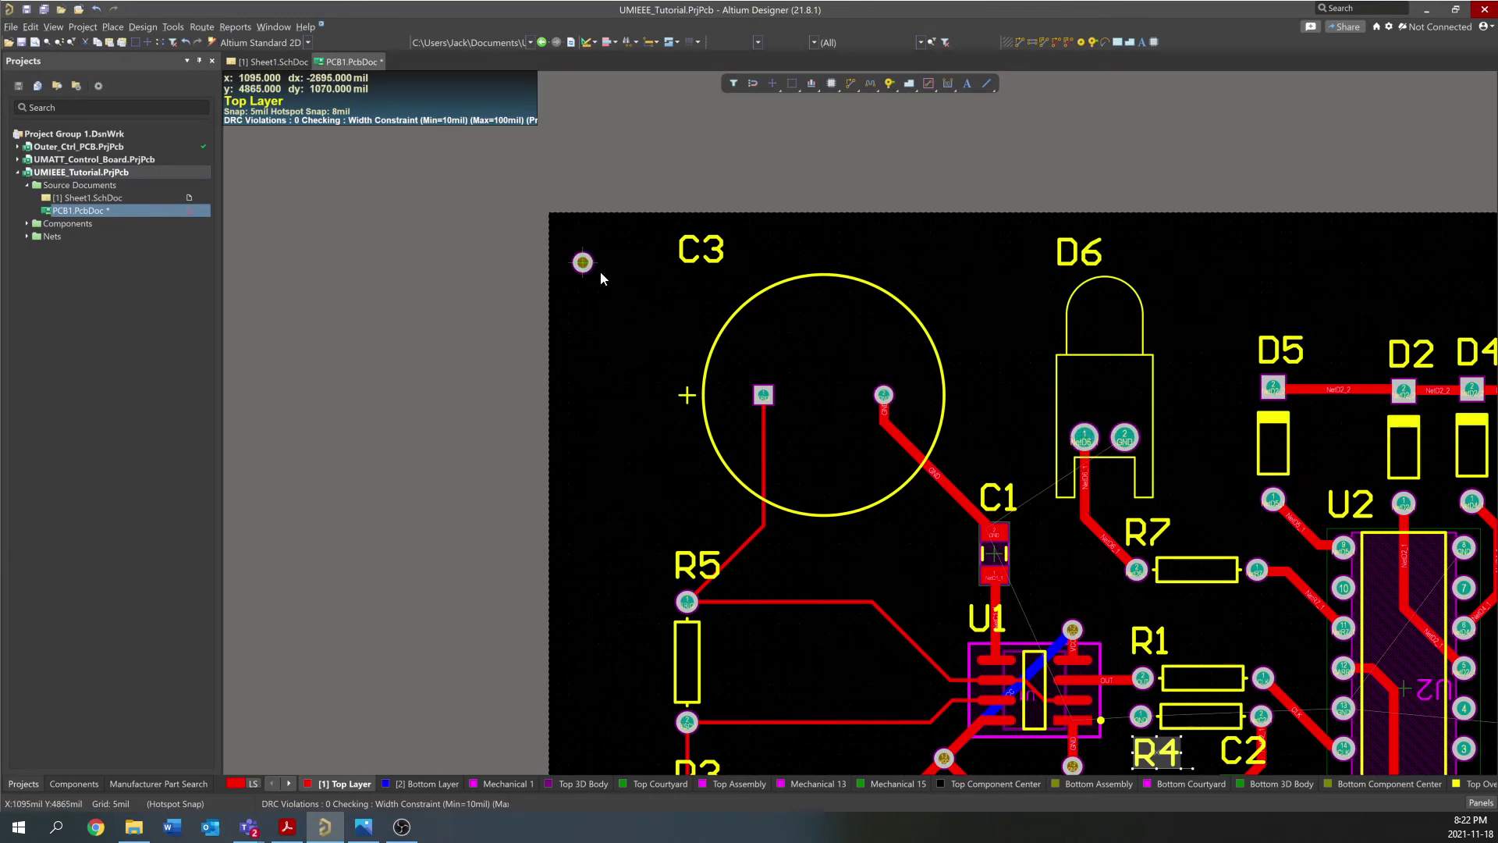
Place a free pad in the board's upper-left corner, beside C3
click(113, 26)
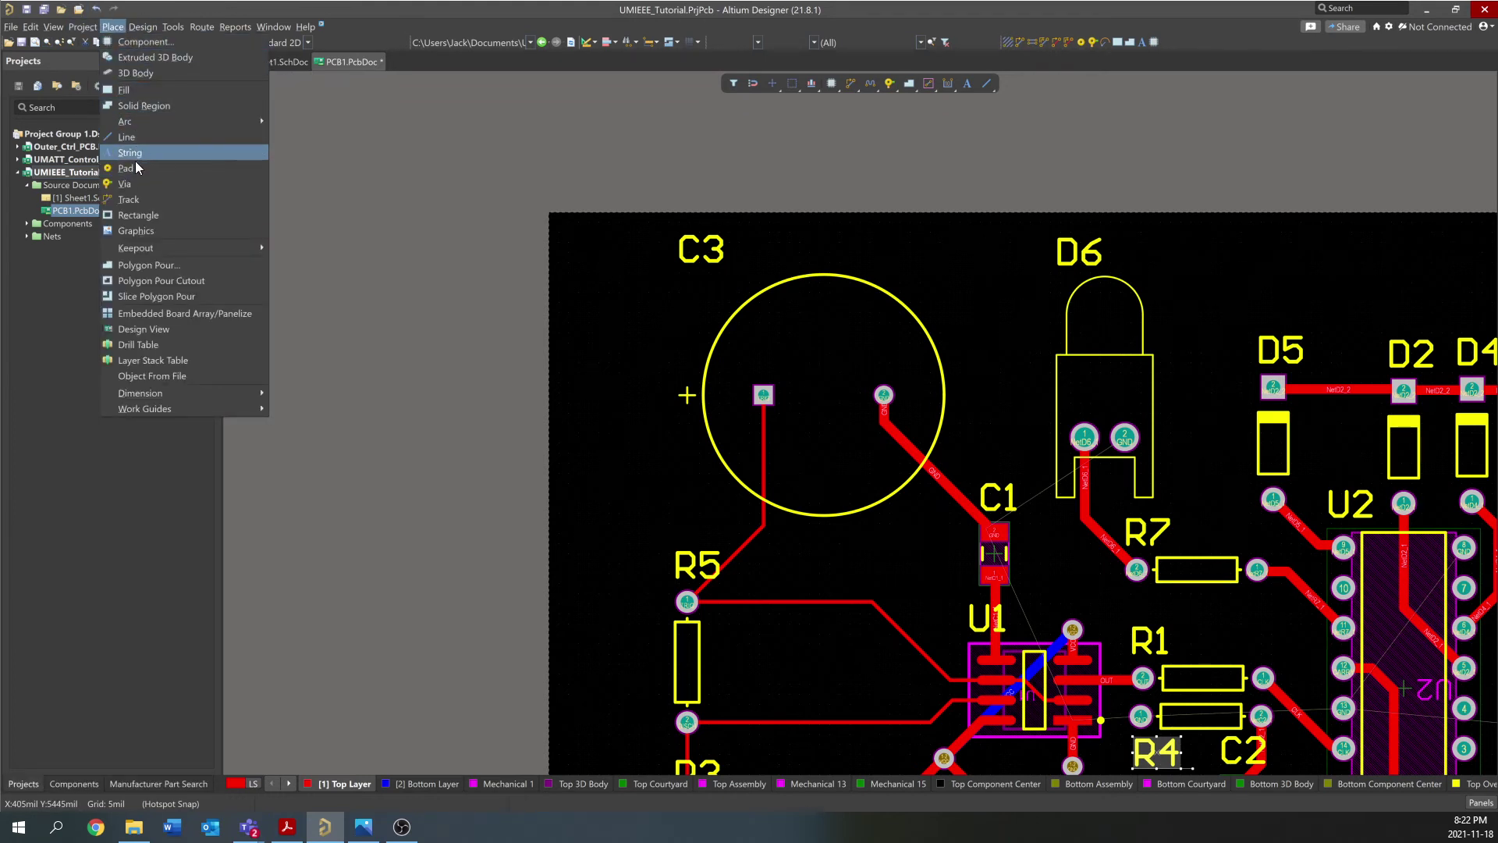
click(452, 225)
key(p)
key(p)
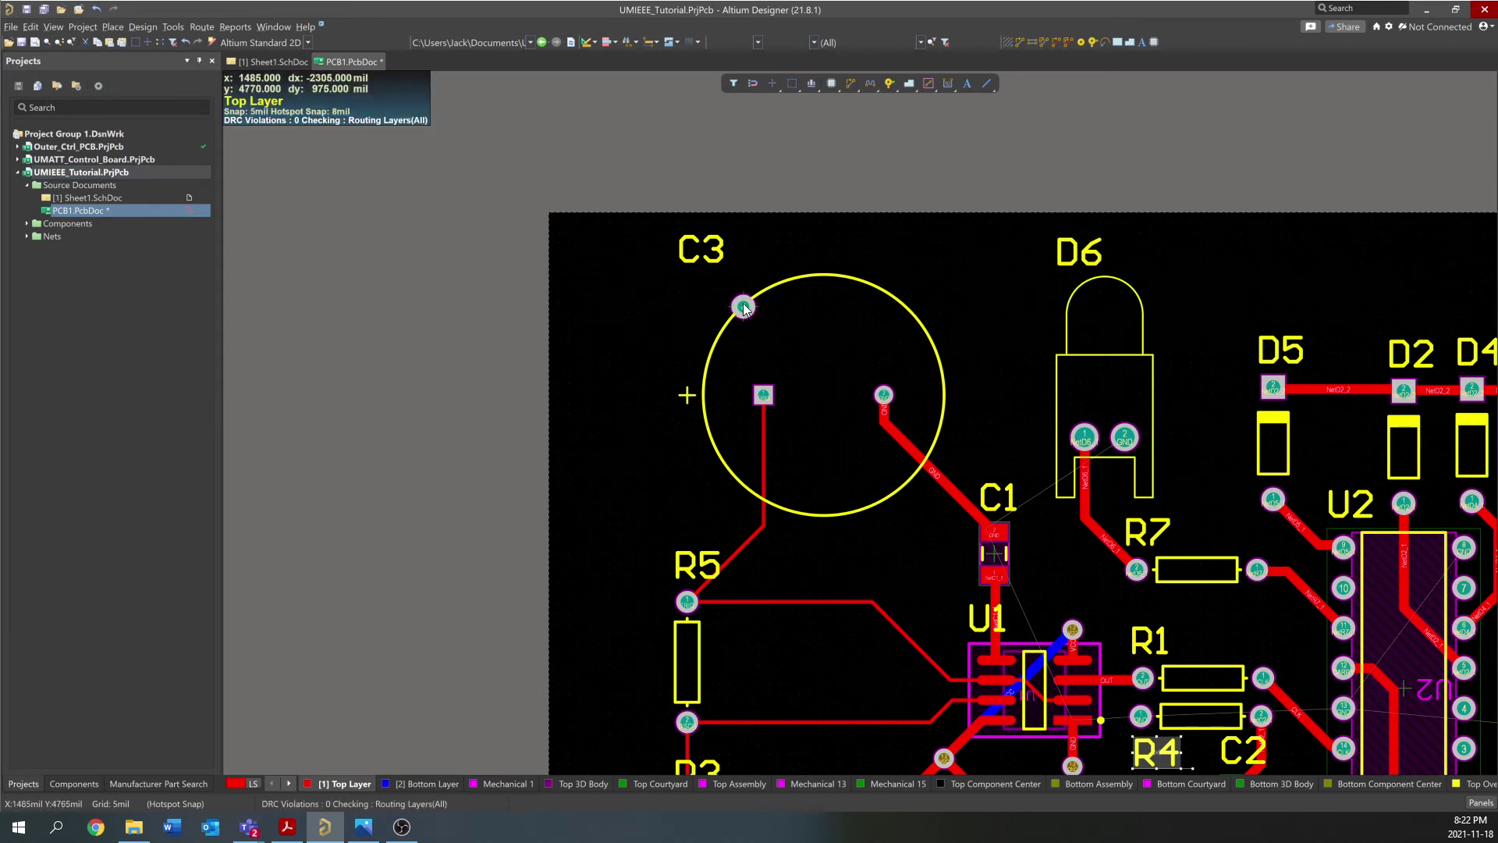
click(604, 279)
right_click(620, 326)
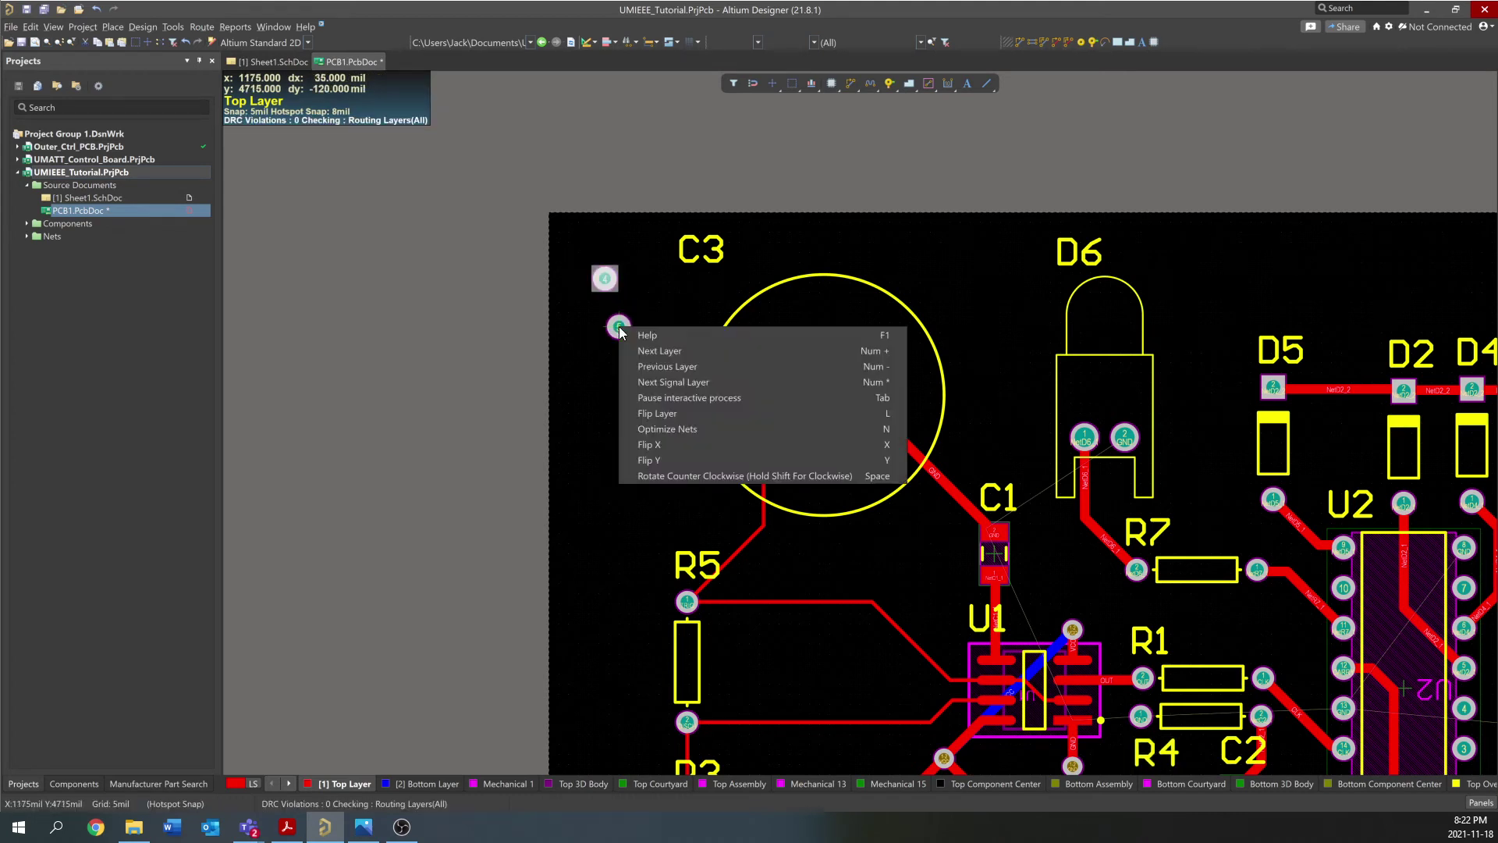
key(Escape)
key(Escape)
Open the properties of the pad beside C3 and assign it to the GND net
double_click(606, 278)
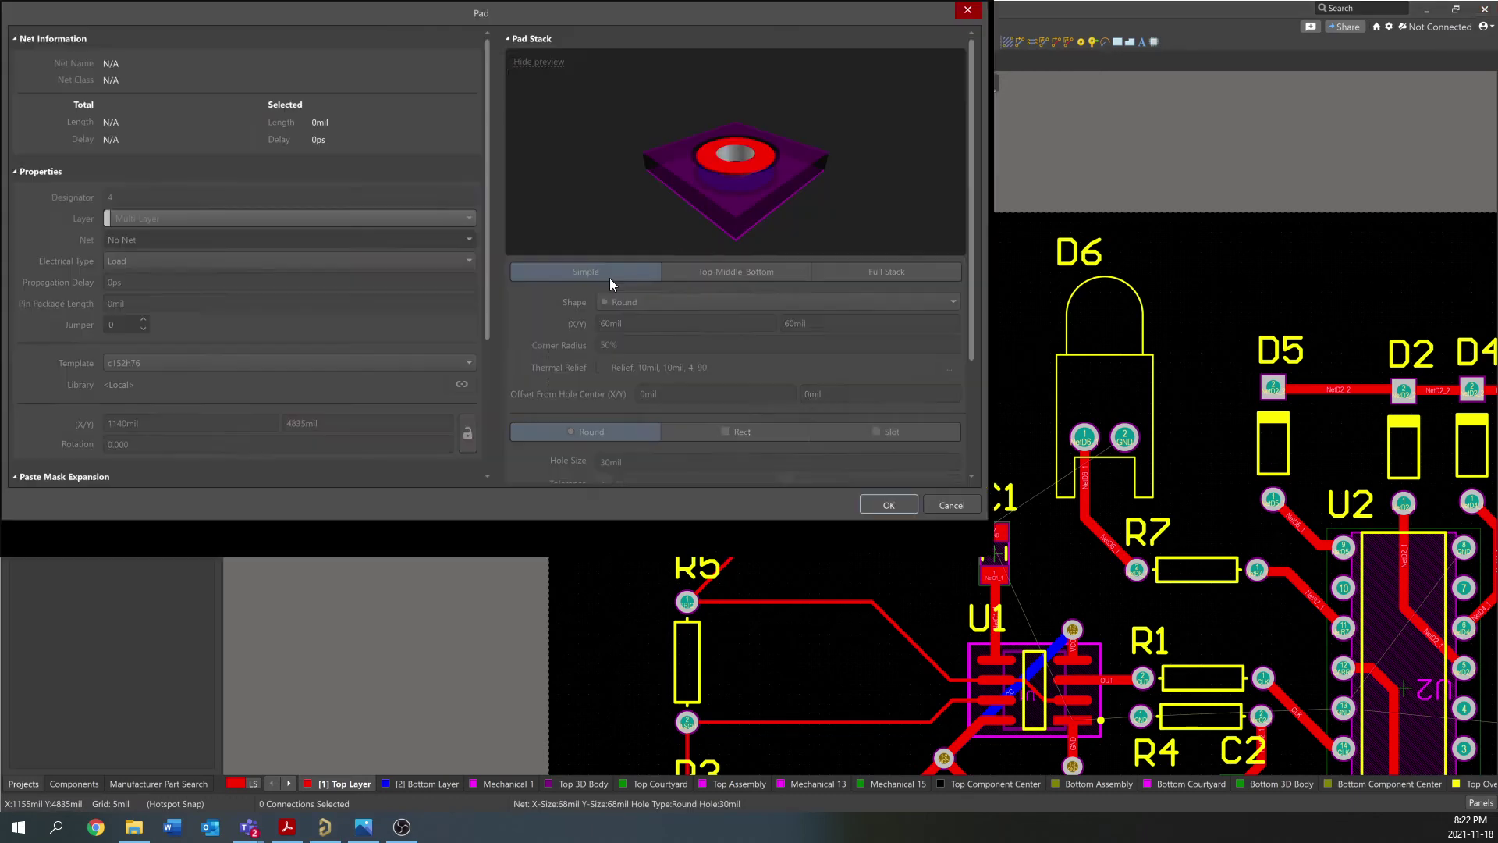
drag(410, 16, 685, 105)
drag(886, 229, 1168, 236)
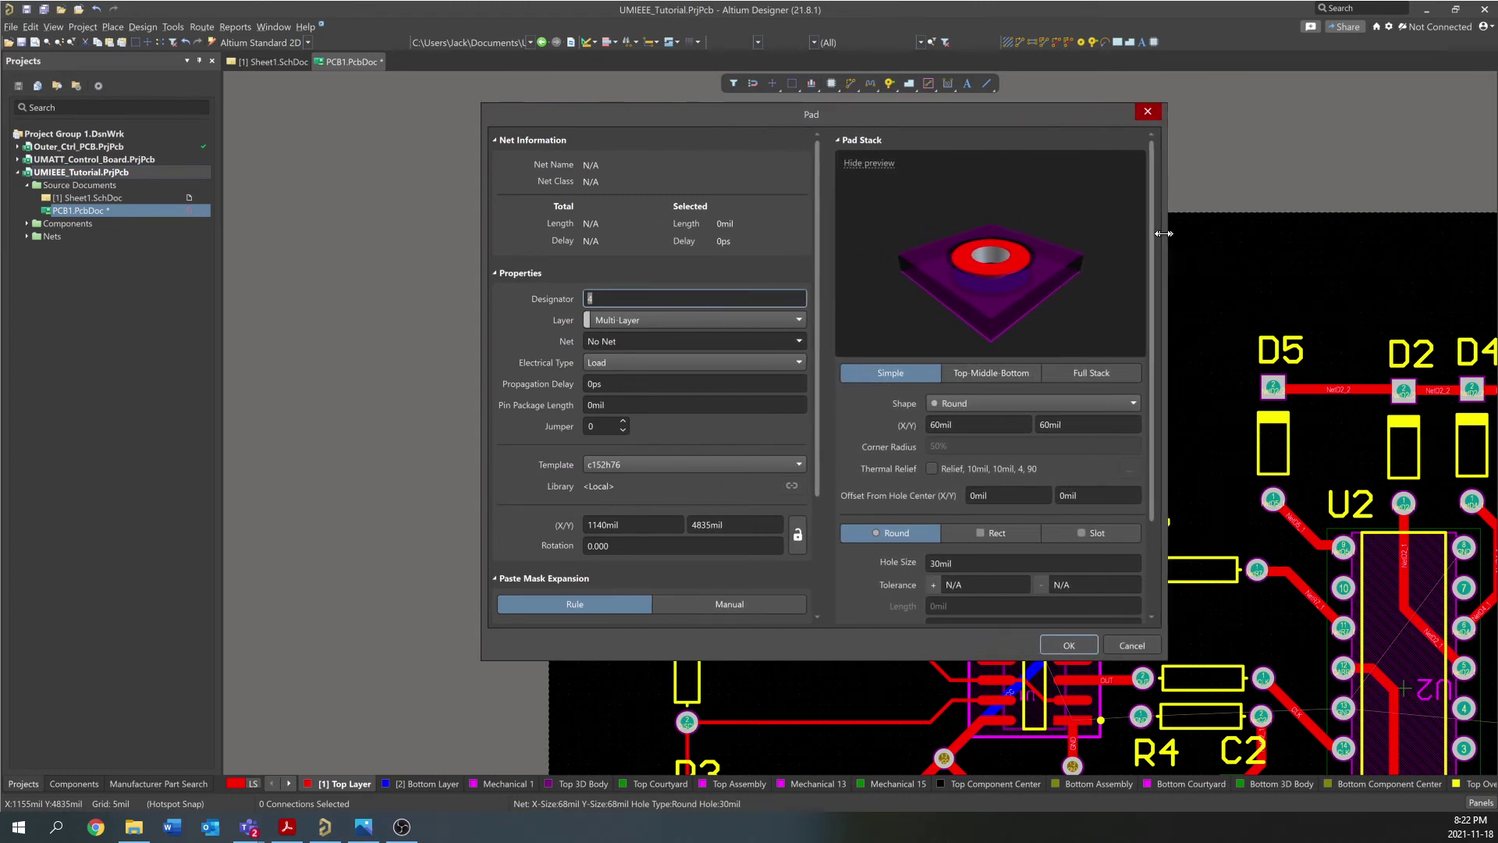
drag(758, 111, 708, 112)
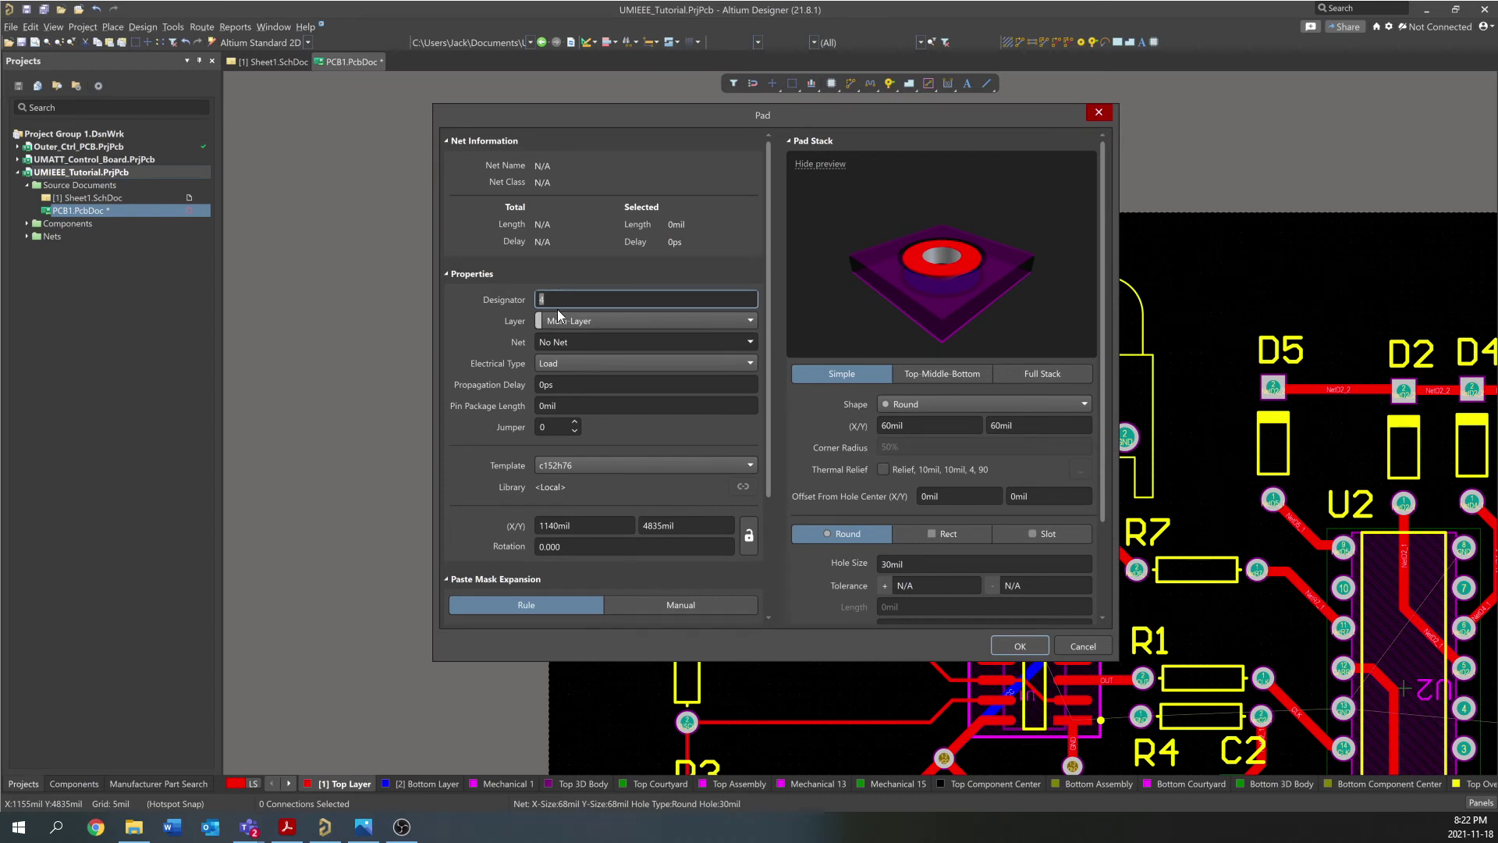
click(750, 341)
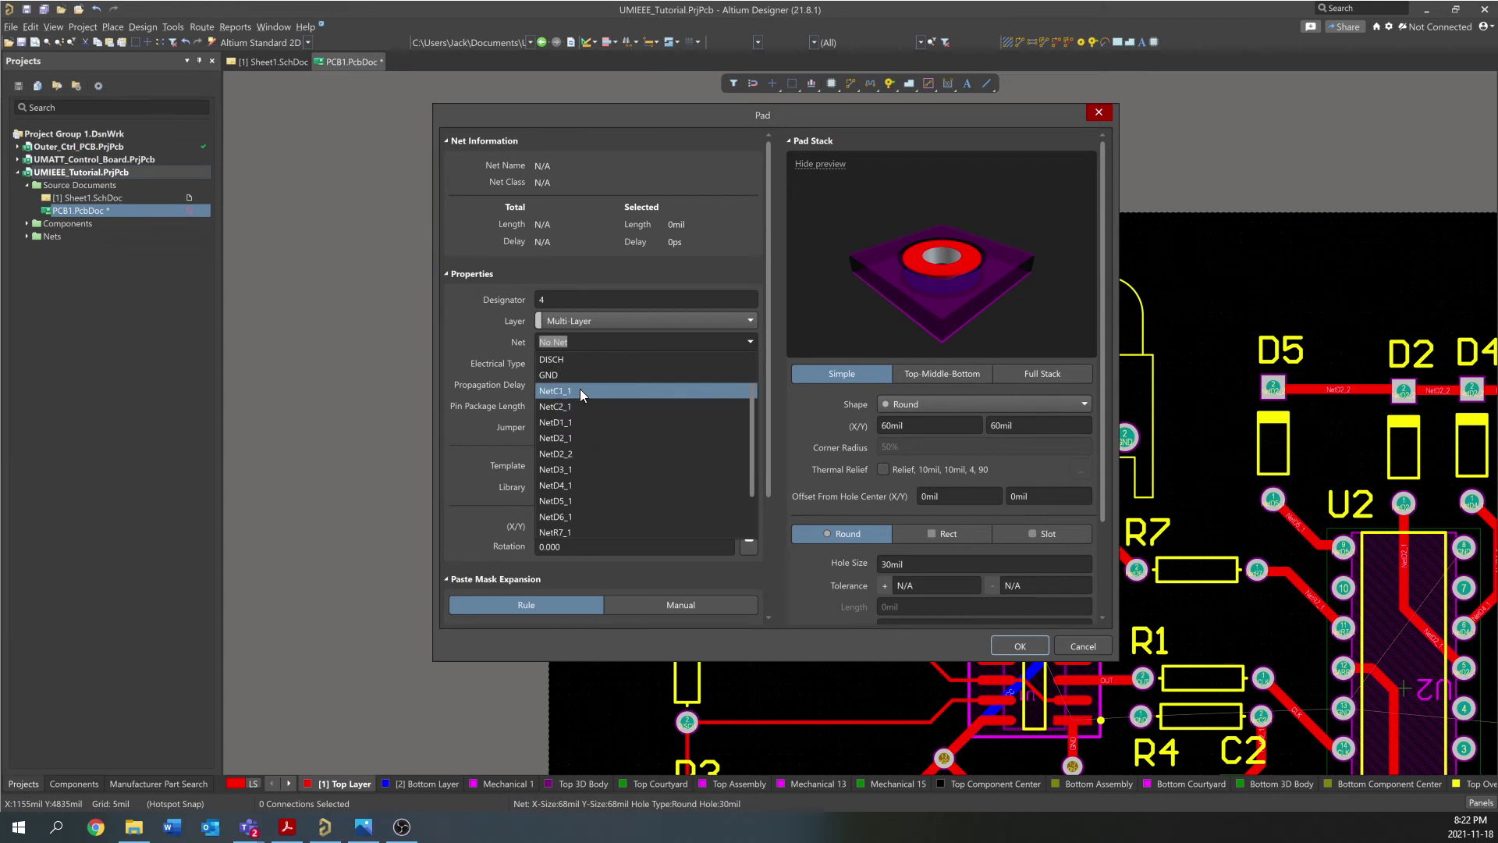
click(571, 376)
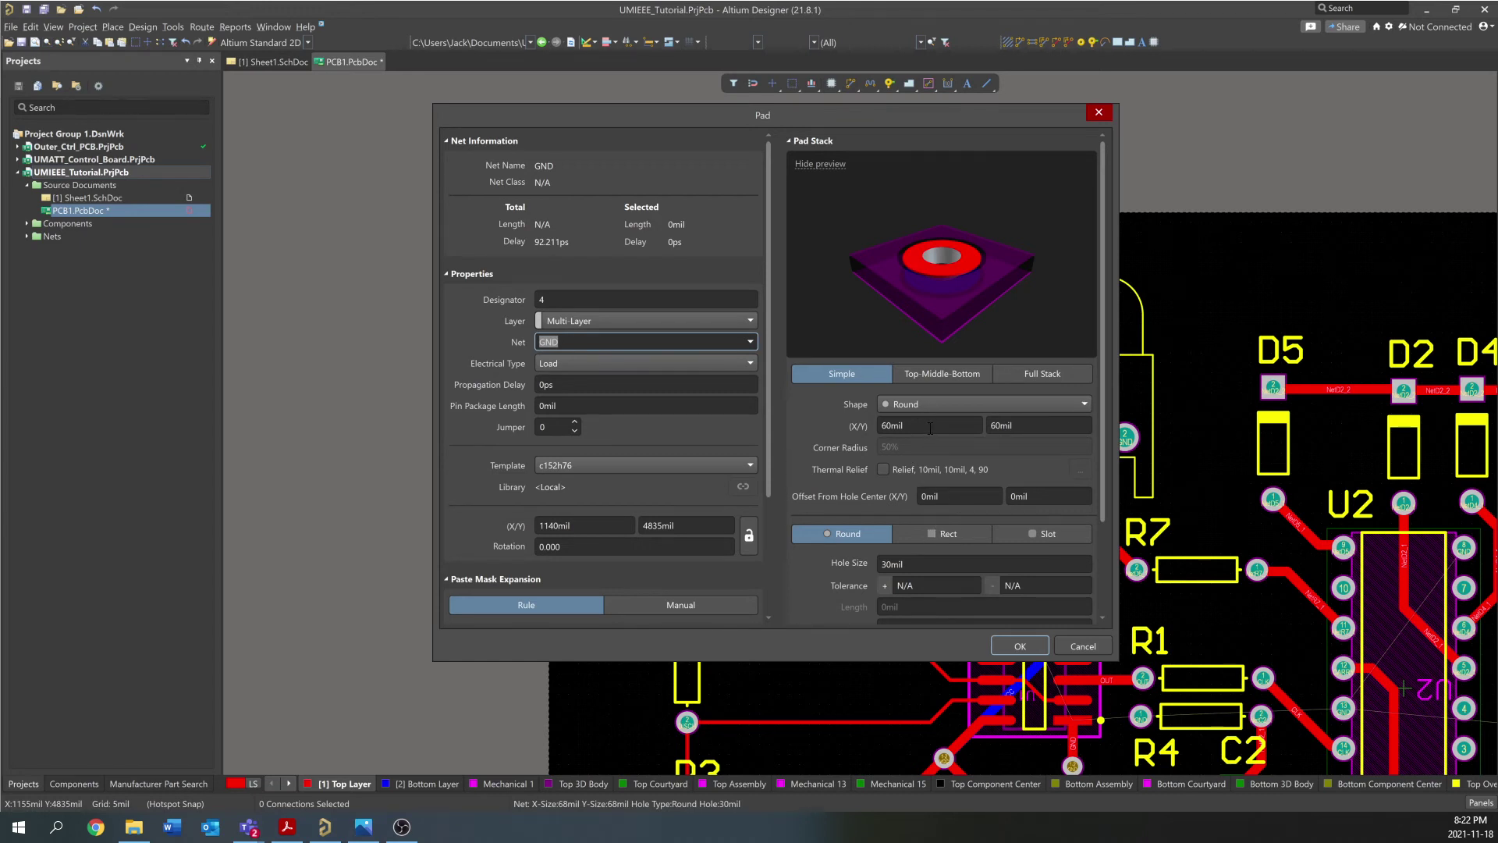
Set the corner pad's hole size to 150 mil and its X and Y size to 200 mil each
click(925, 563)
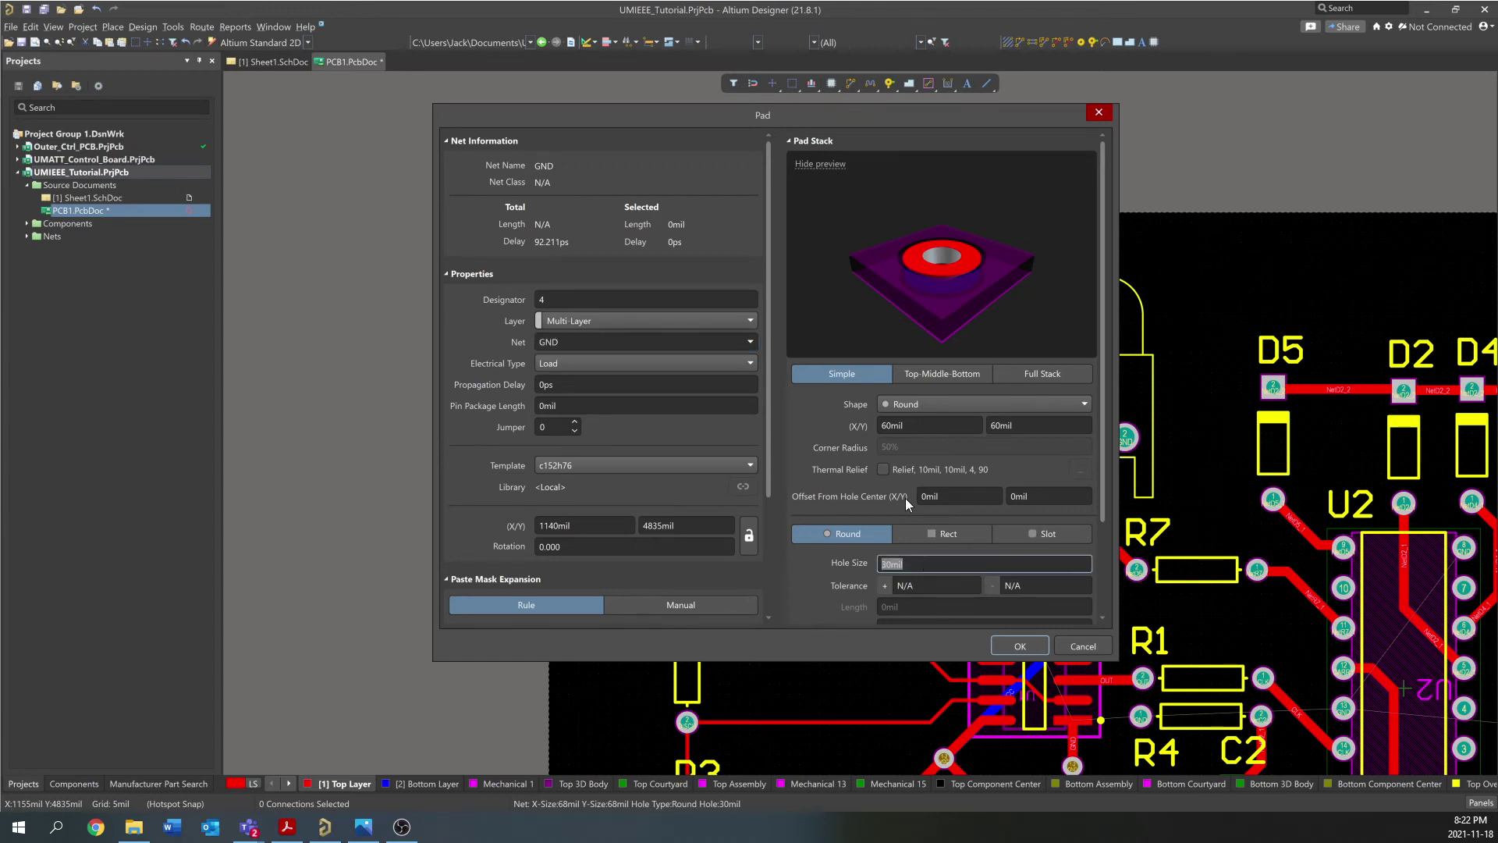
text(150)
click(919, 424)
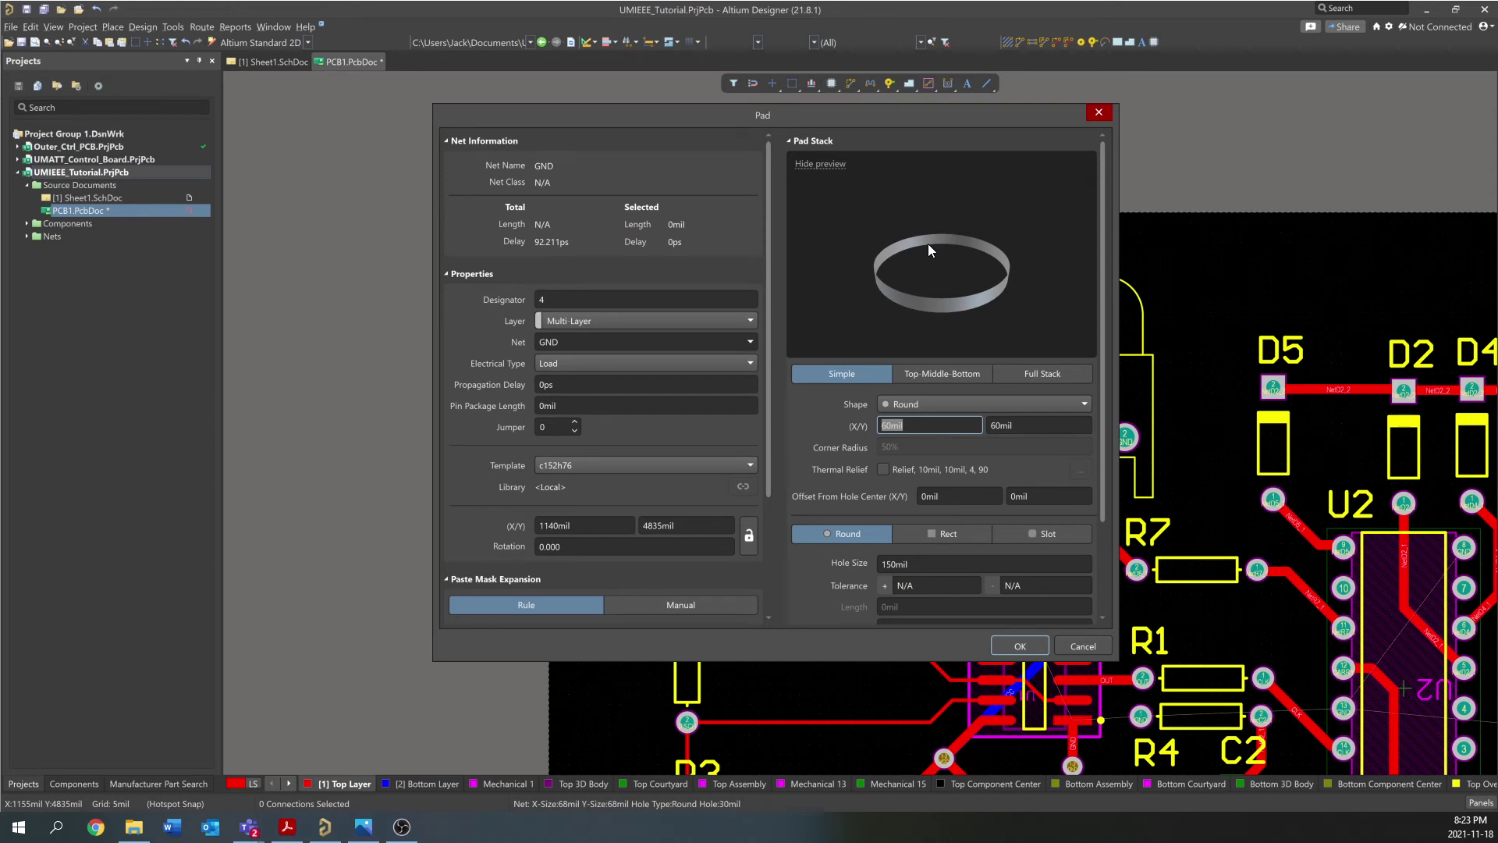
text(200)
click(1063, 446)
click(1053, 425)
text(200)
click(848, 419)
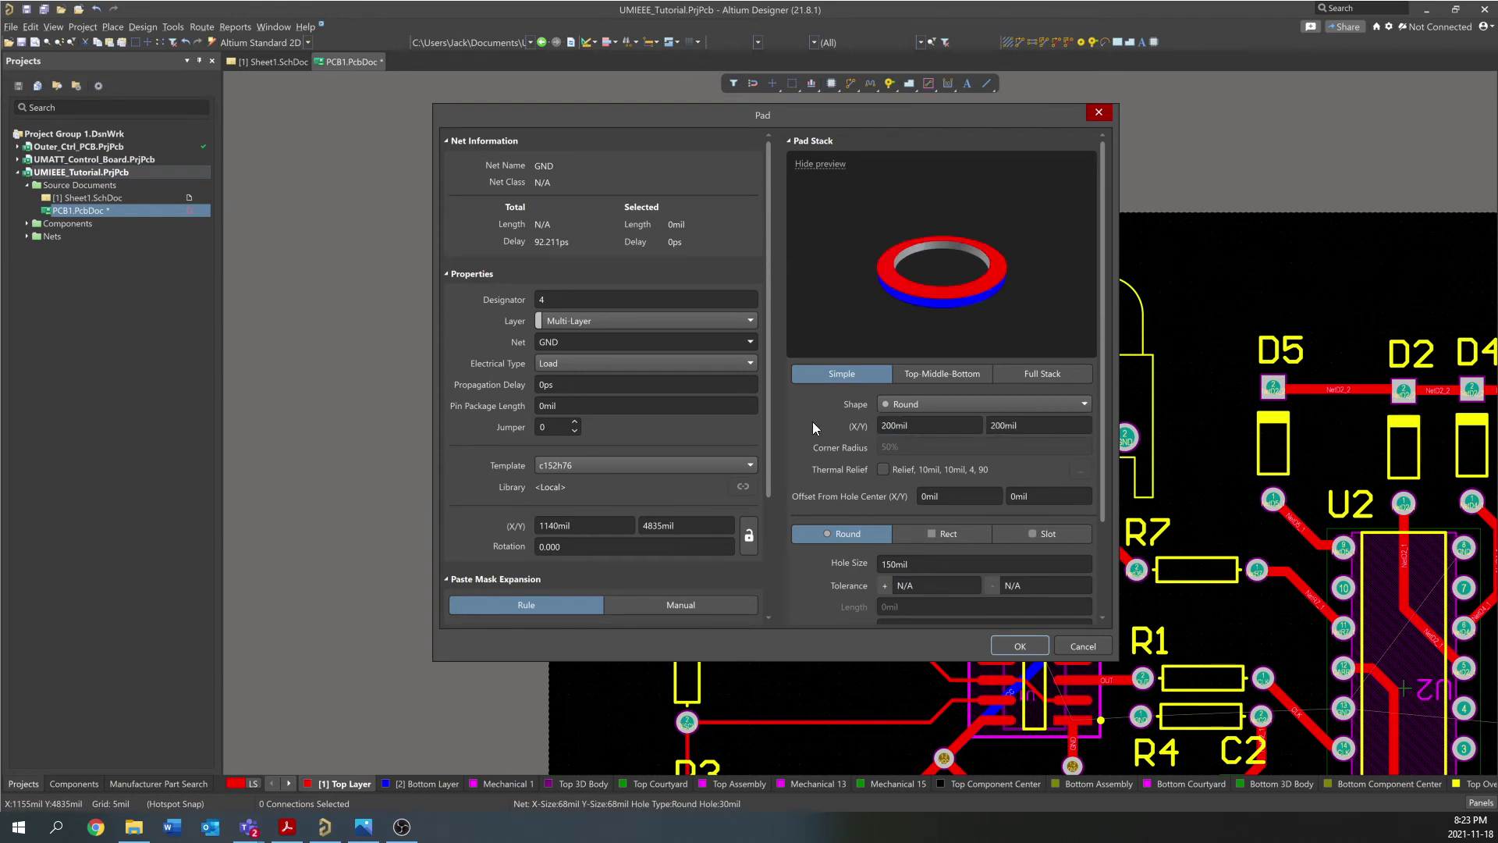
click(1022, 647)
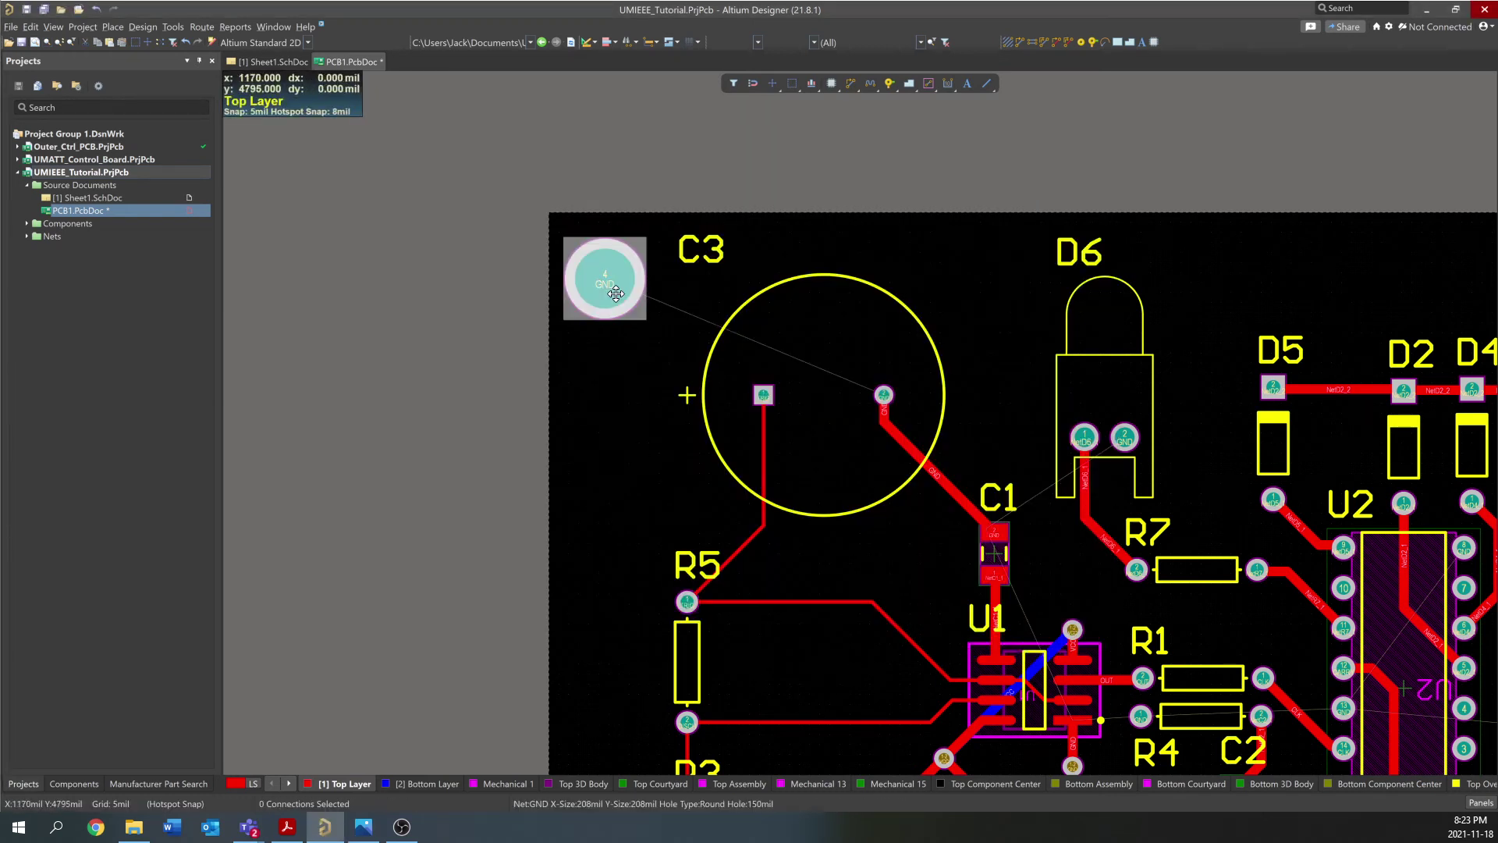
Copy the pad beside C3 and place the copy in the board's lower-left corner, beside J1
click(625, 382)
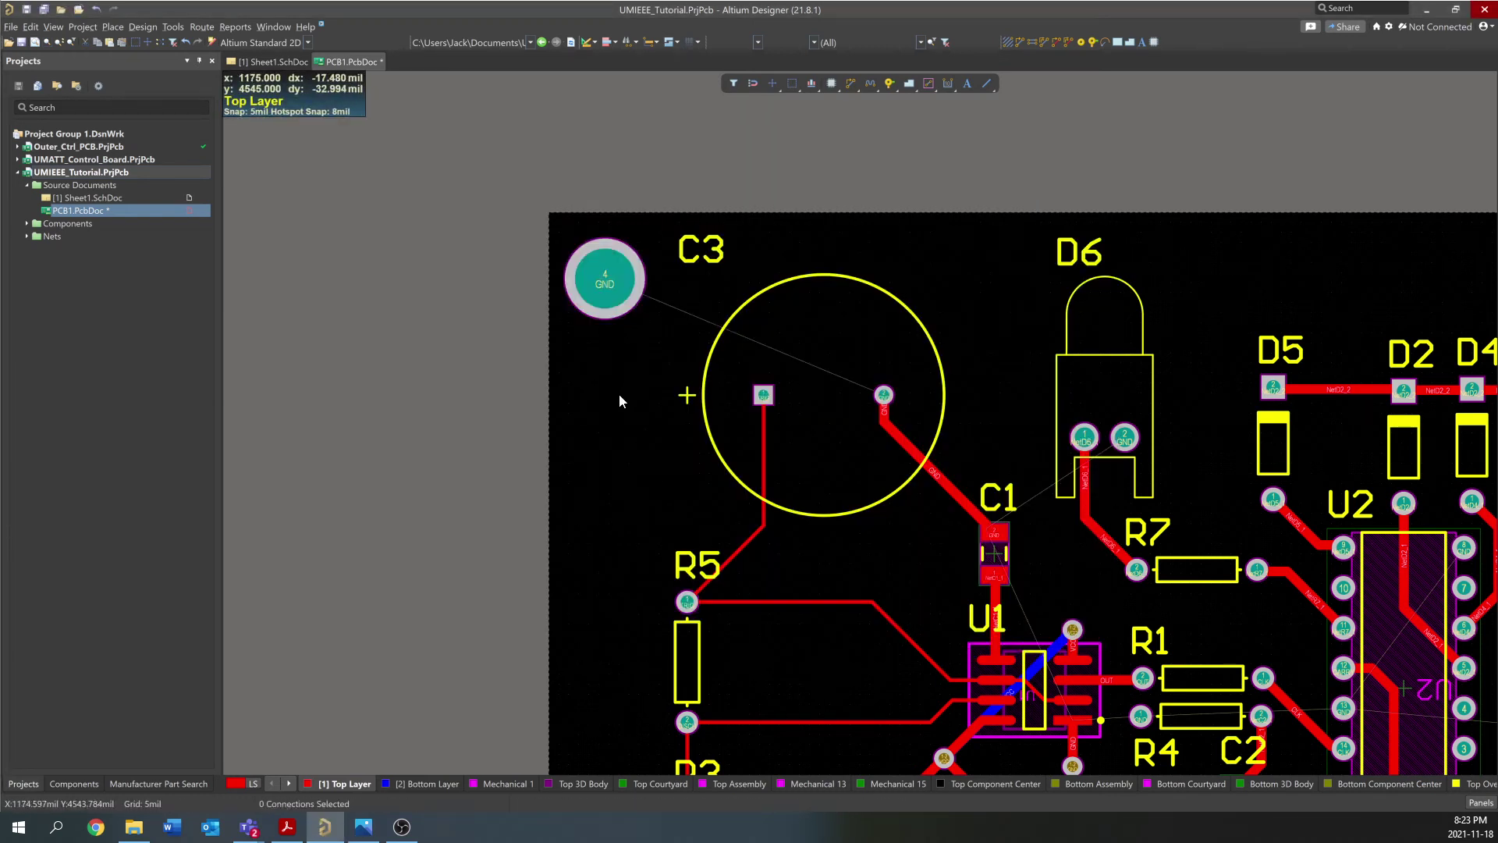
click(595, 286)
click(606, 276)
drag(605, 279, 725, 260)
scroll(756, 221, down, 10)
drag(602, 464, 615, 436)
Place two more pad copies, one right of J1 near the lower board edge and one above D2 near the upper edge
ctrl+scroll(578, 533, down, 2)
ctrl+scroll(577, 526, down, 3)
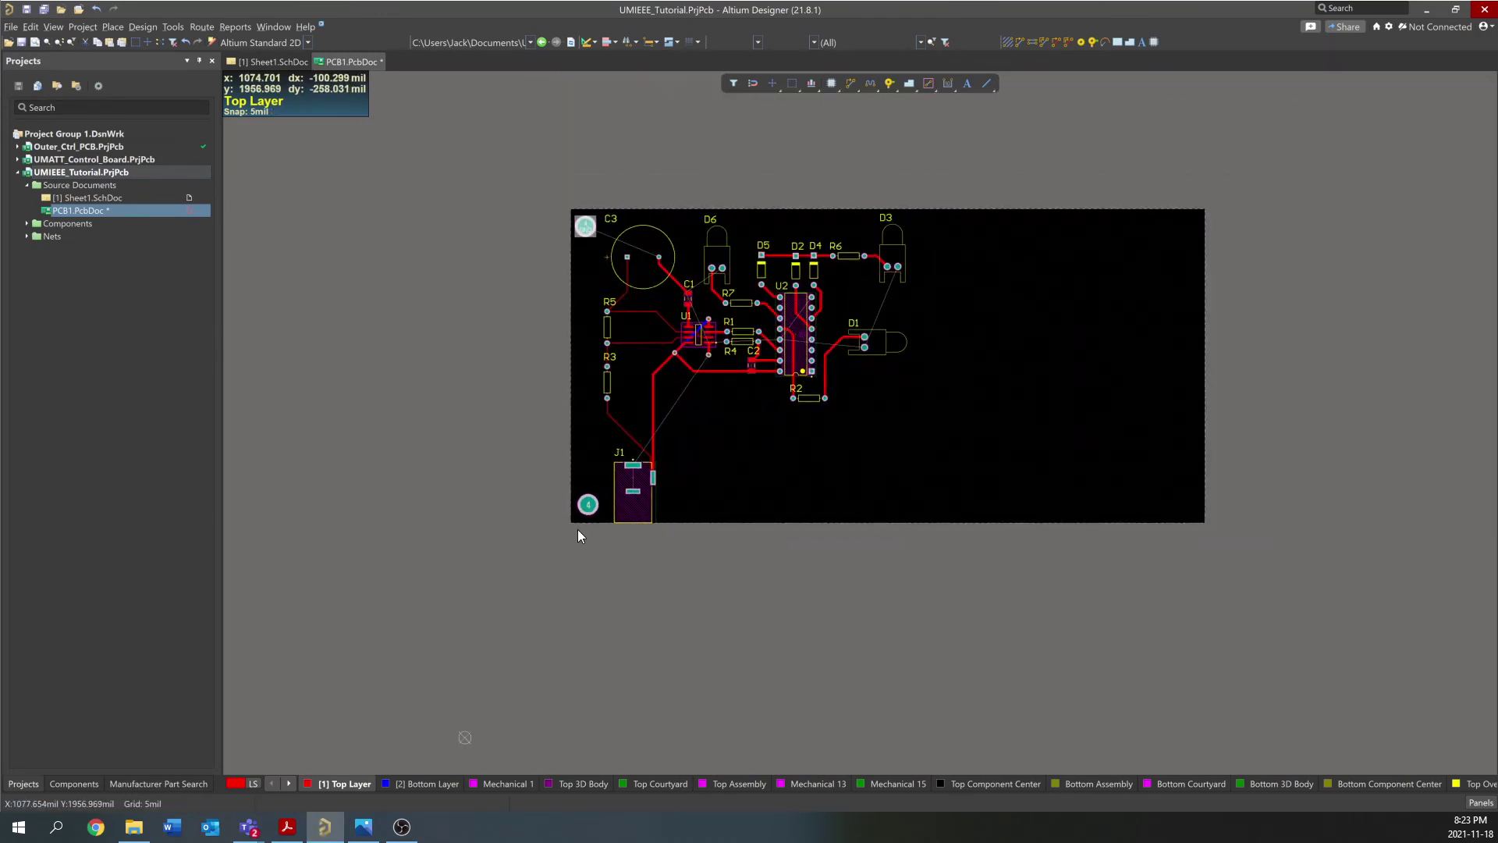
drag(832, 487, 745, 461)
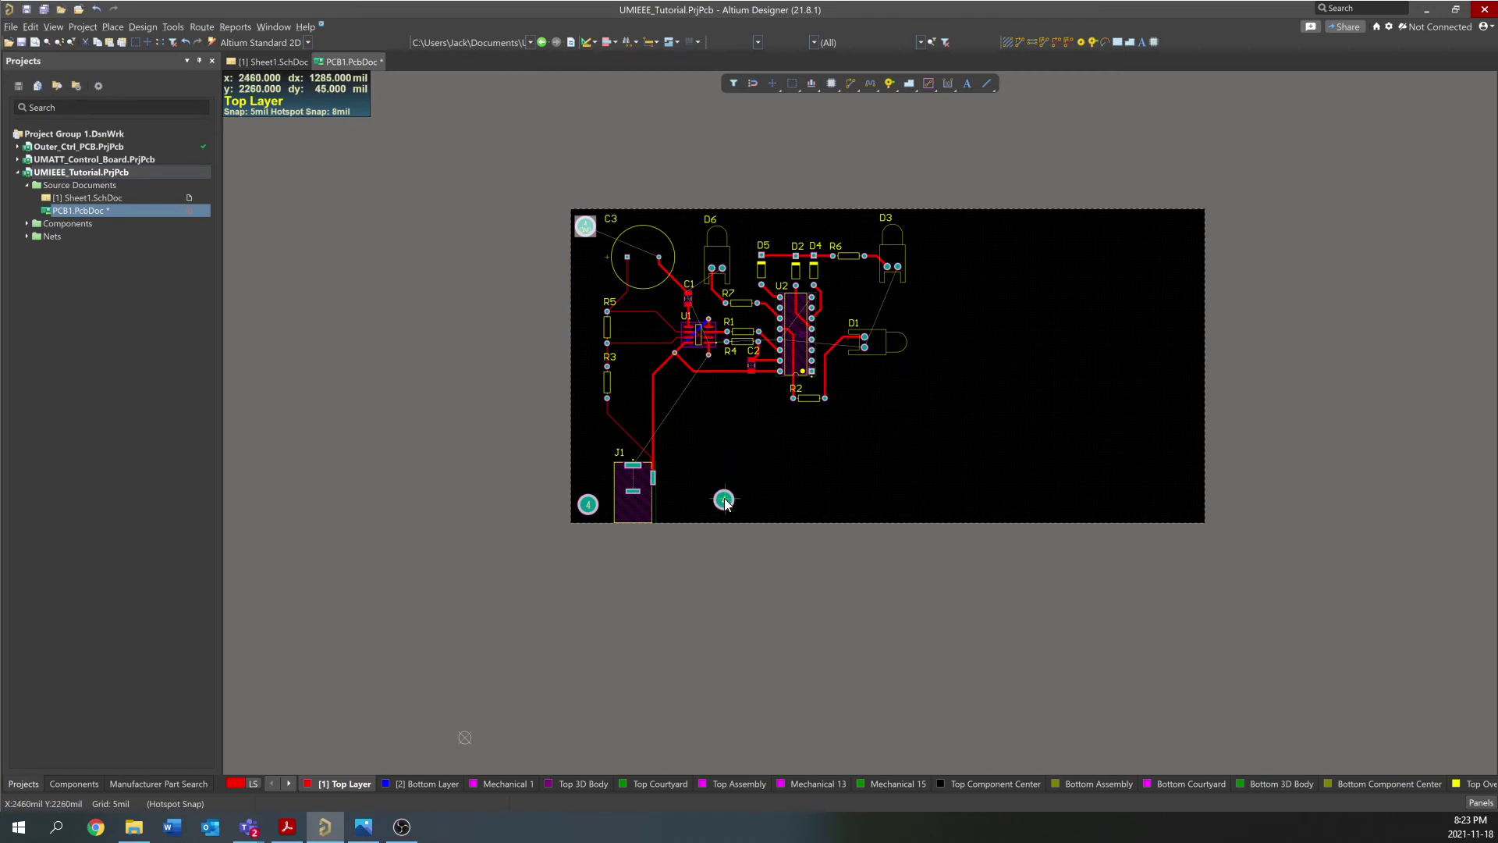
right_click(703, 510)
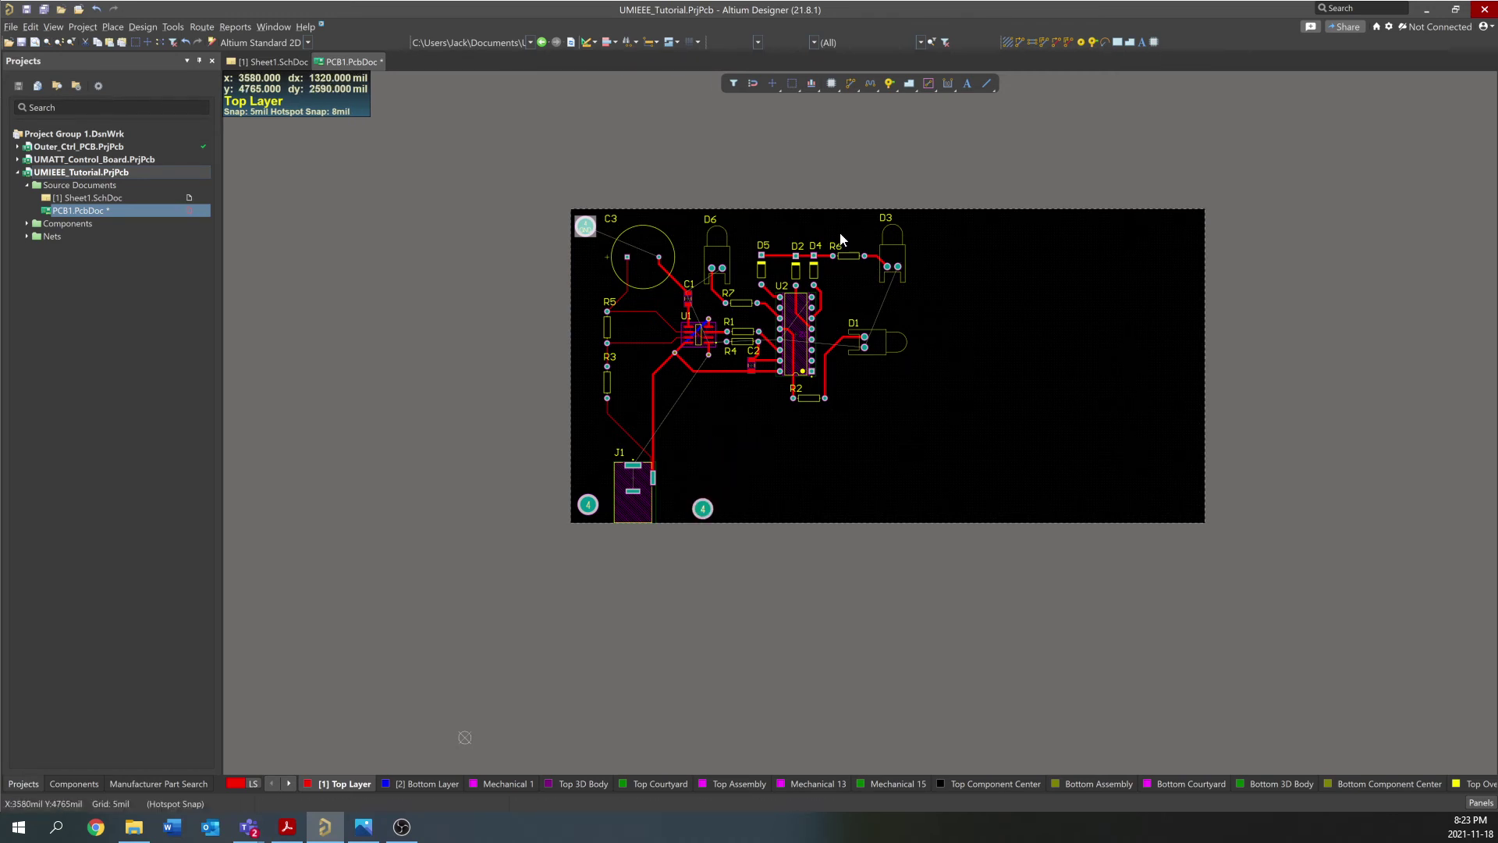
click(788, 226)
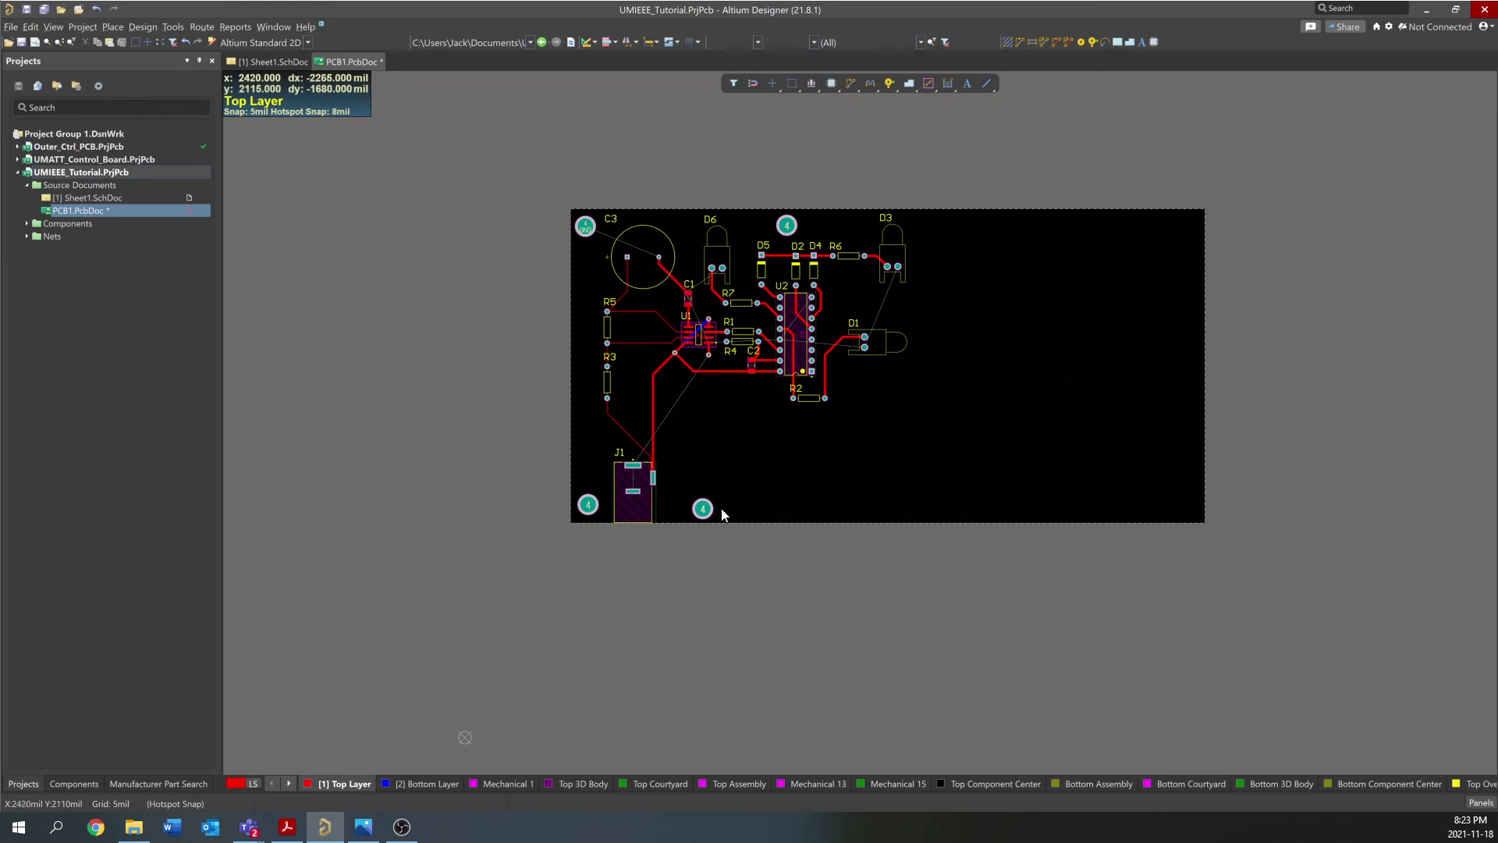
drag(703, 510, 703, 503)
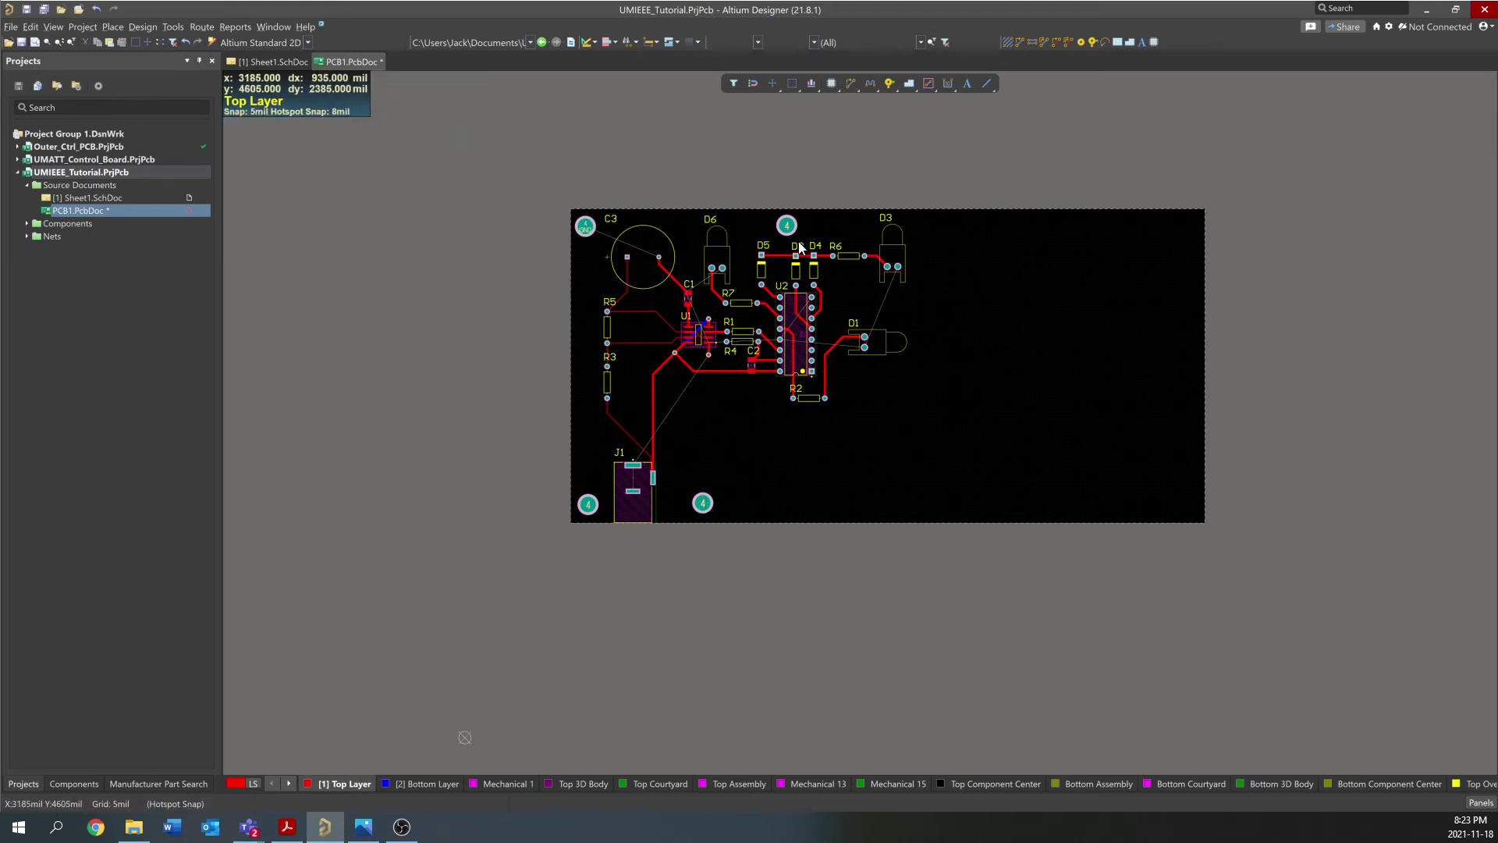
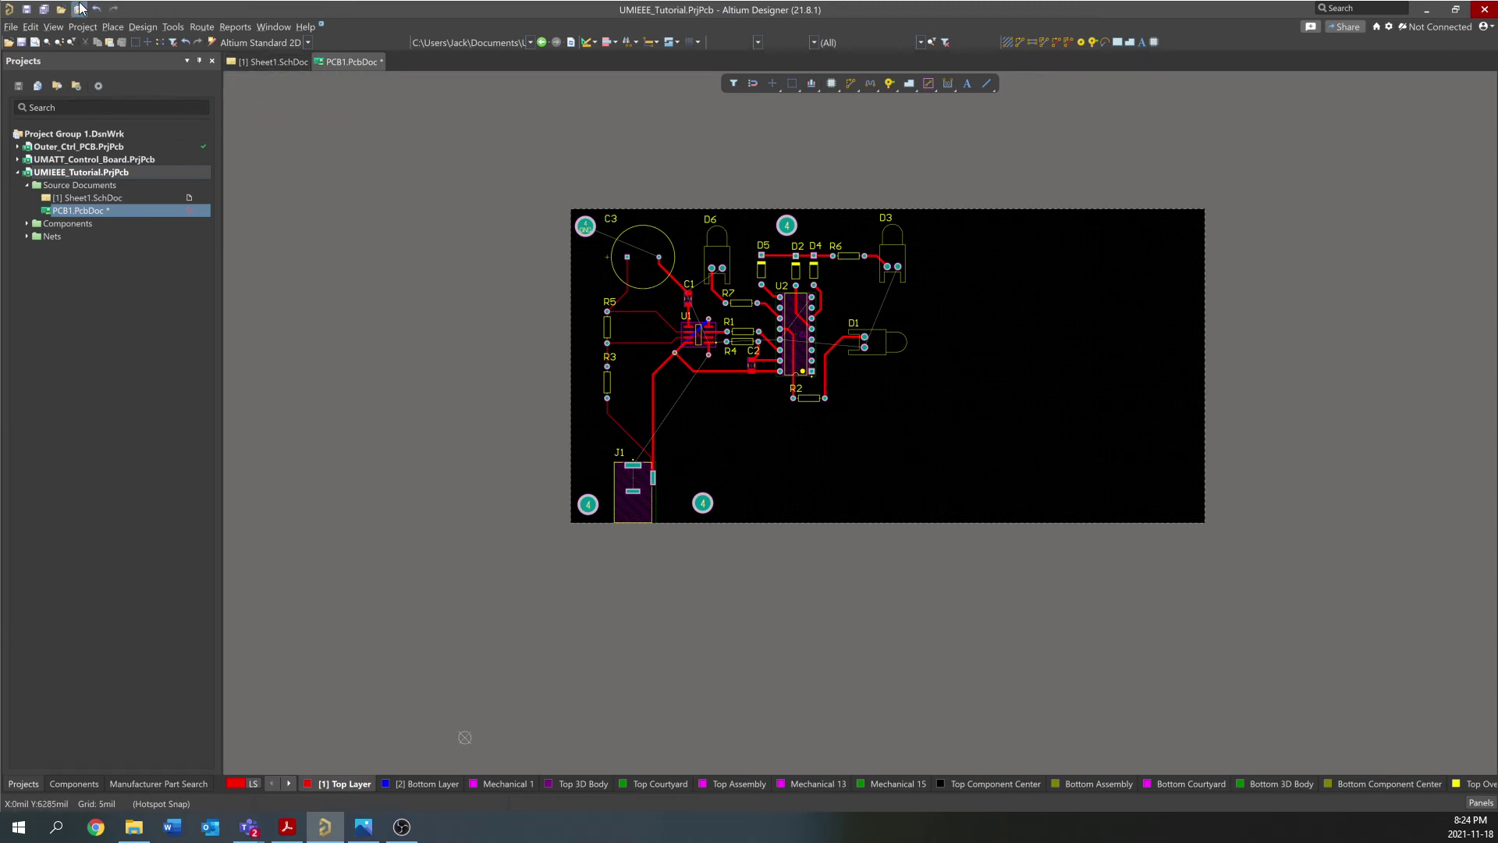
Modify the board shape to remove the empty area right of D3 and D1, with a vertical edge and a 45-degree diagonal to the lower edge
click(114, 27)
click(527, 268)
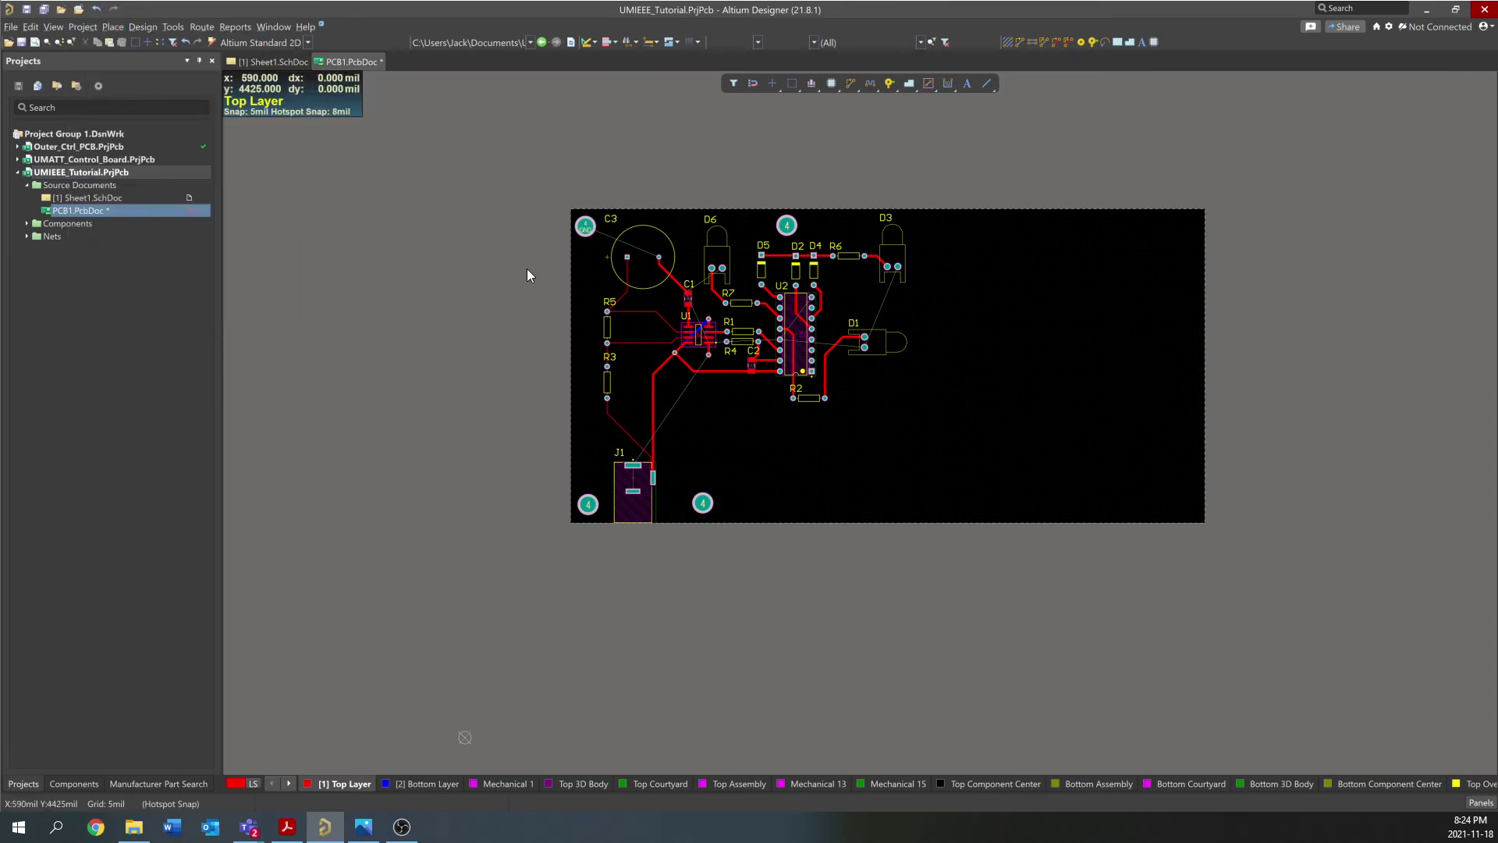
key(1)
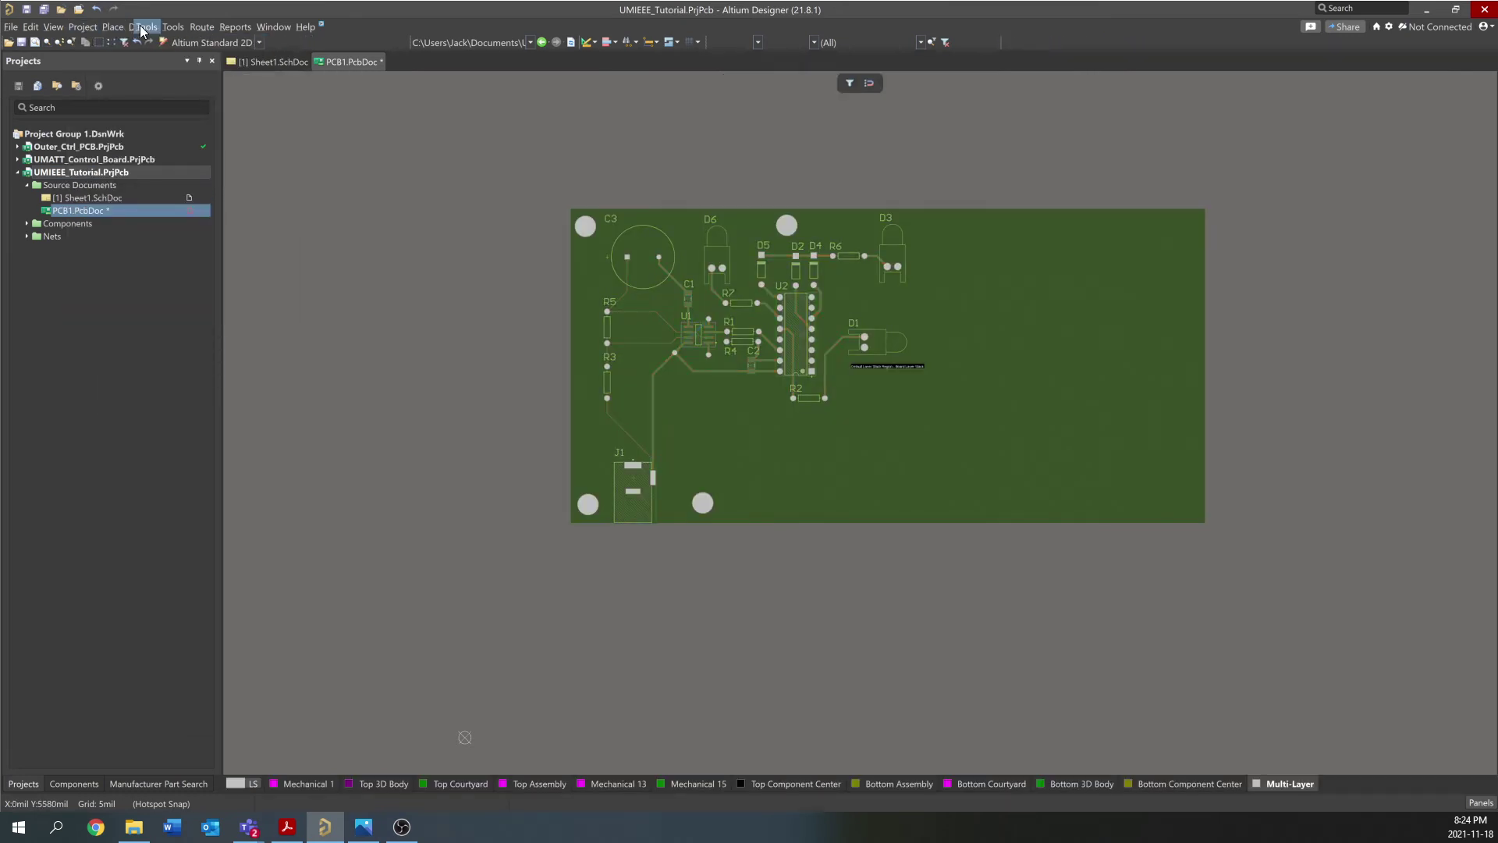
click(117, 26)
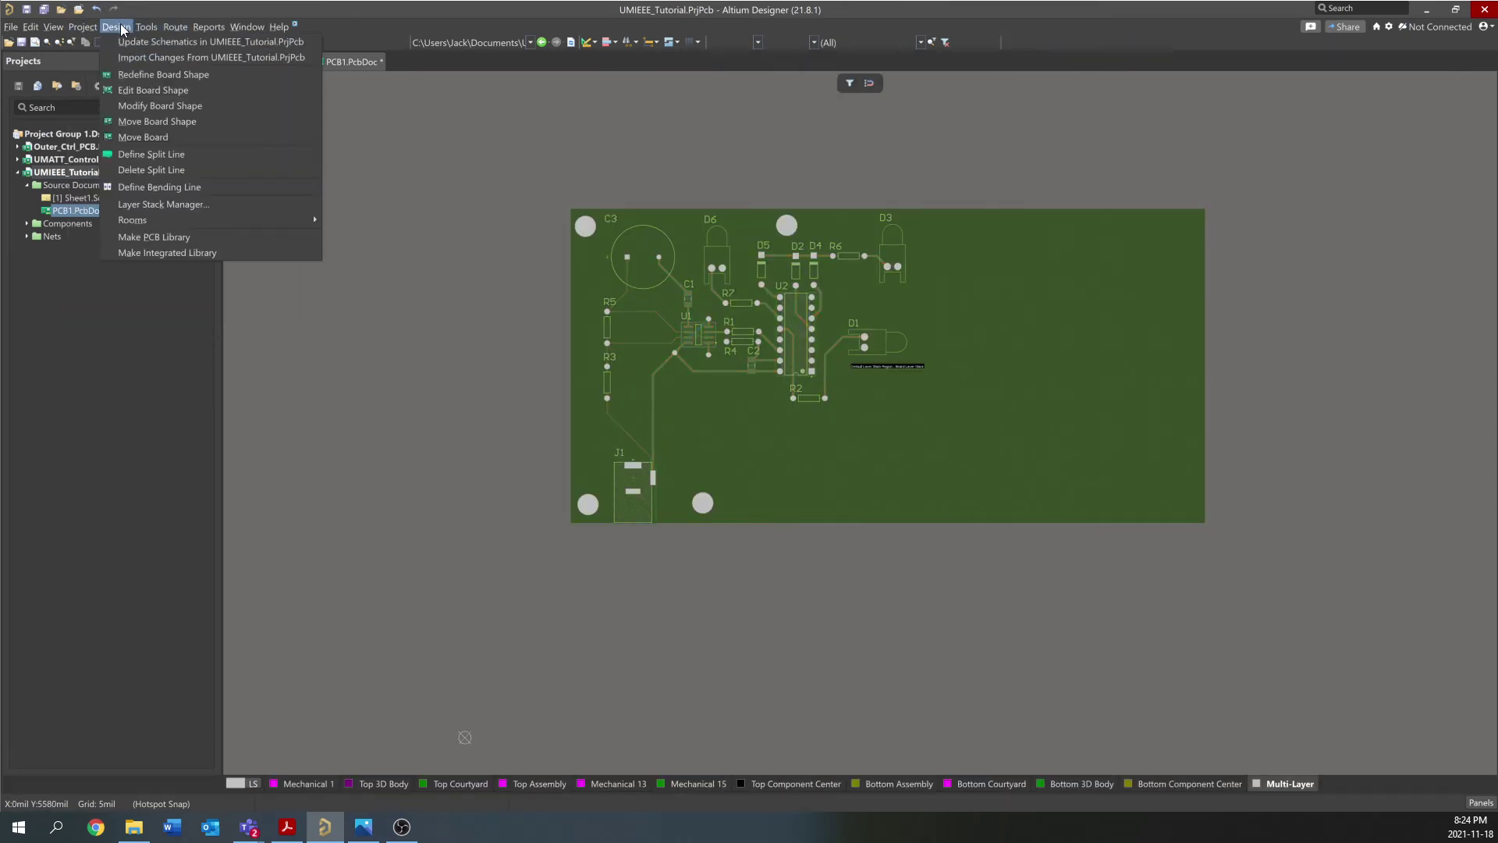
click(137, 105)
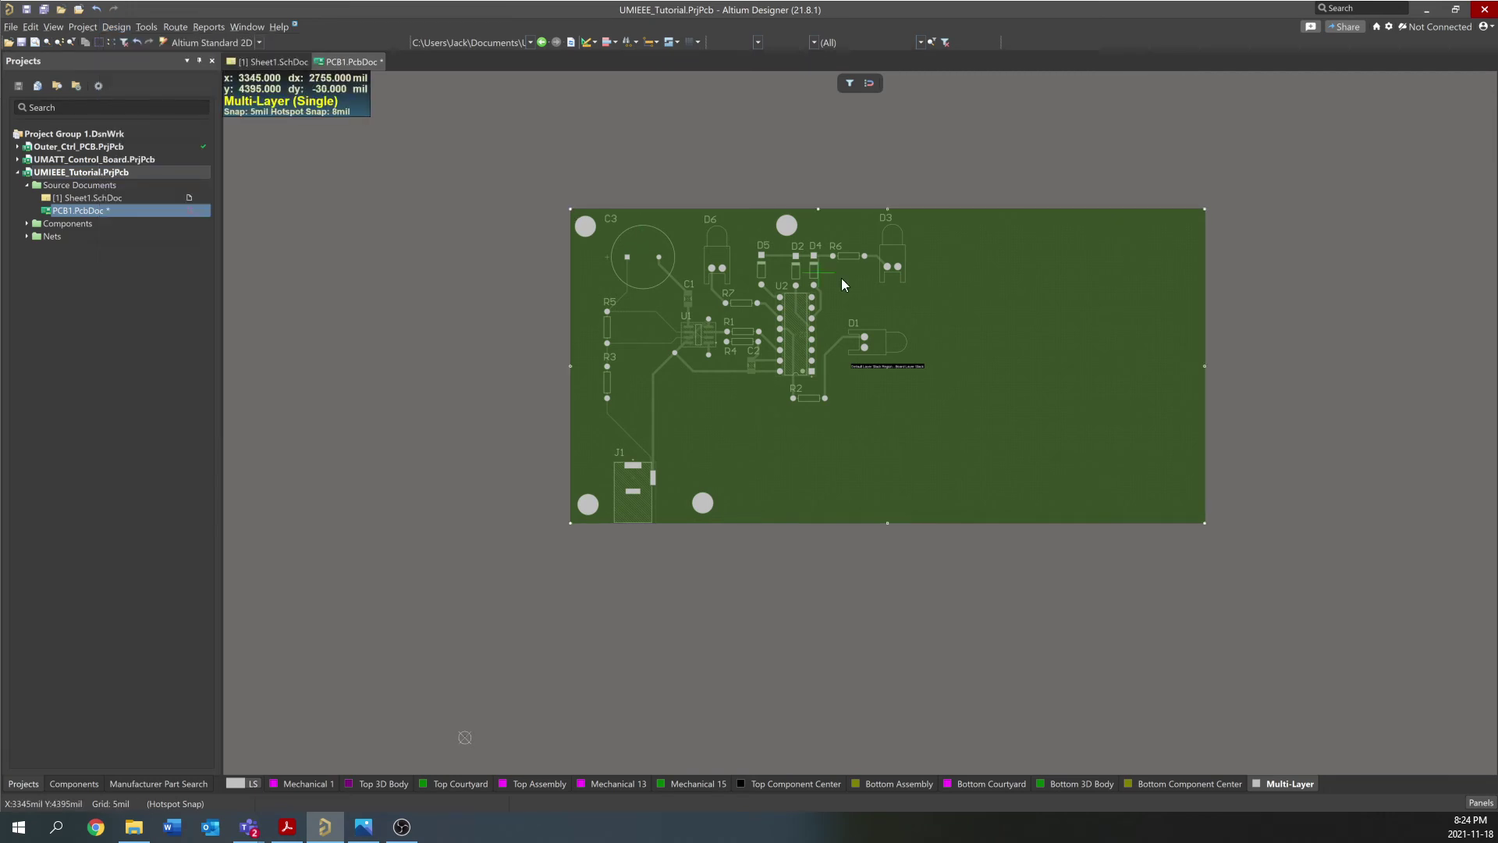
click(930, 208)
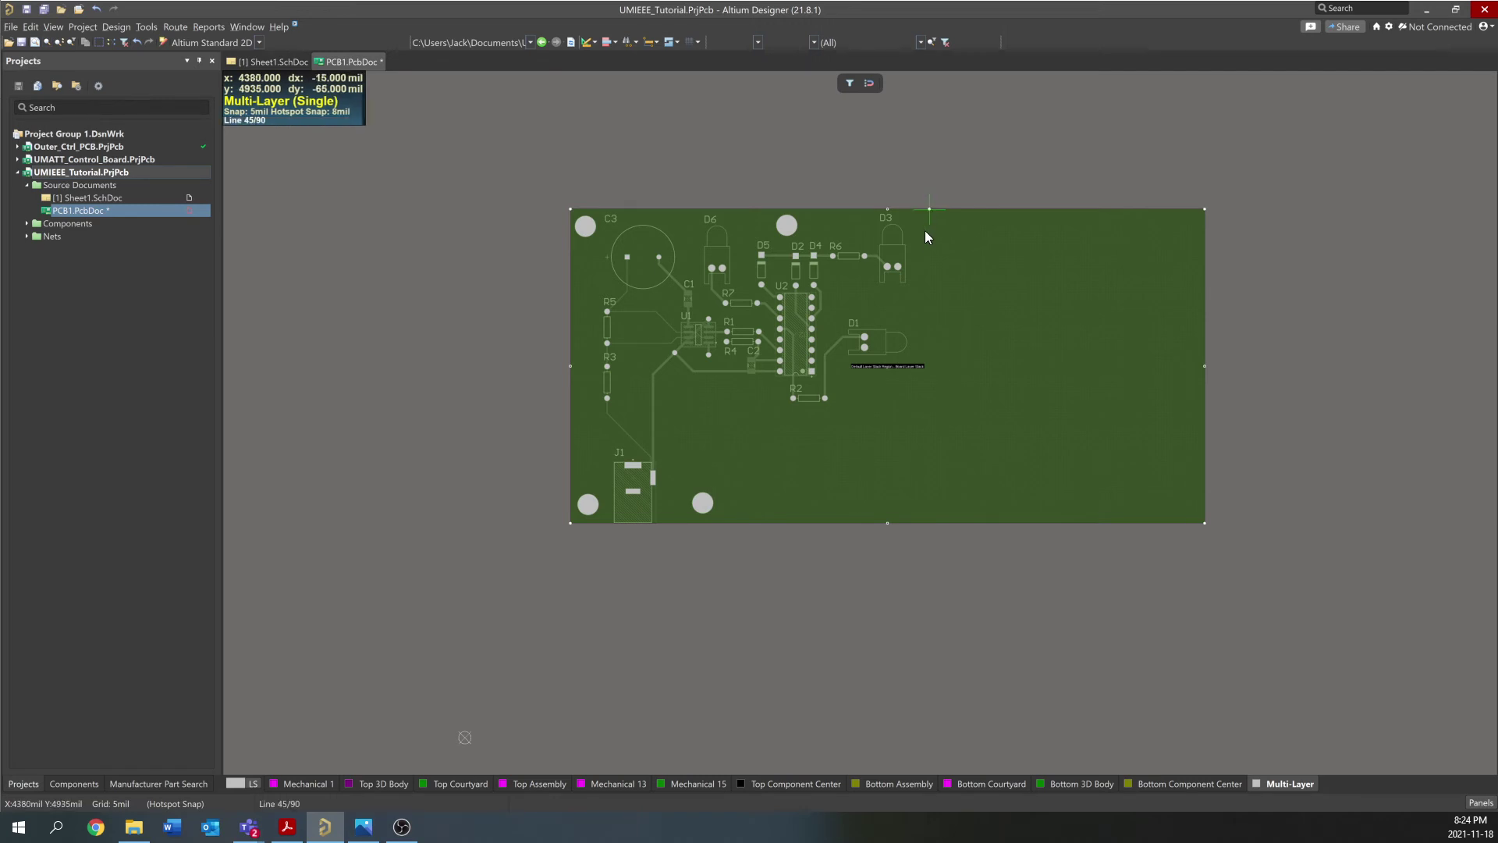
click(929, 367)
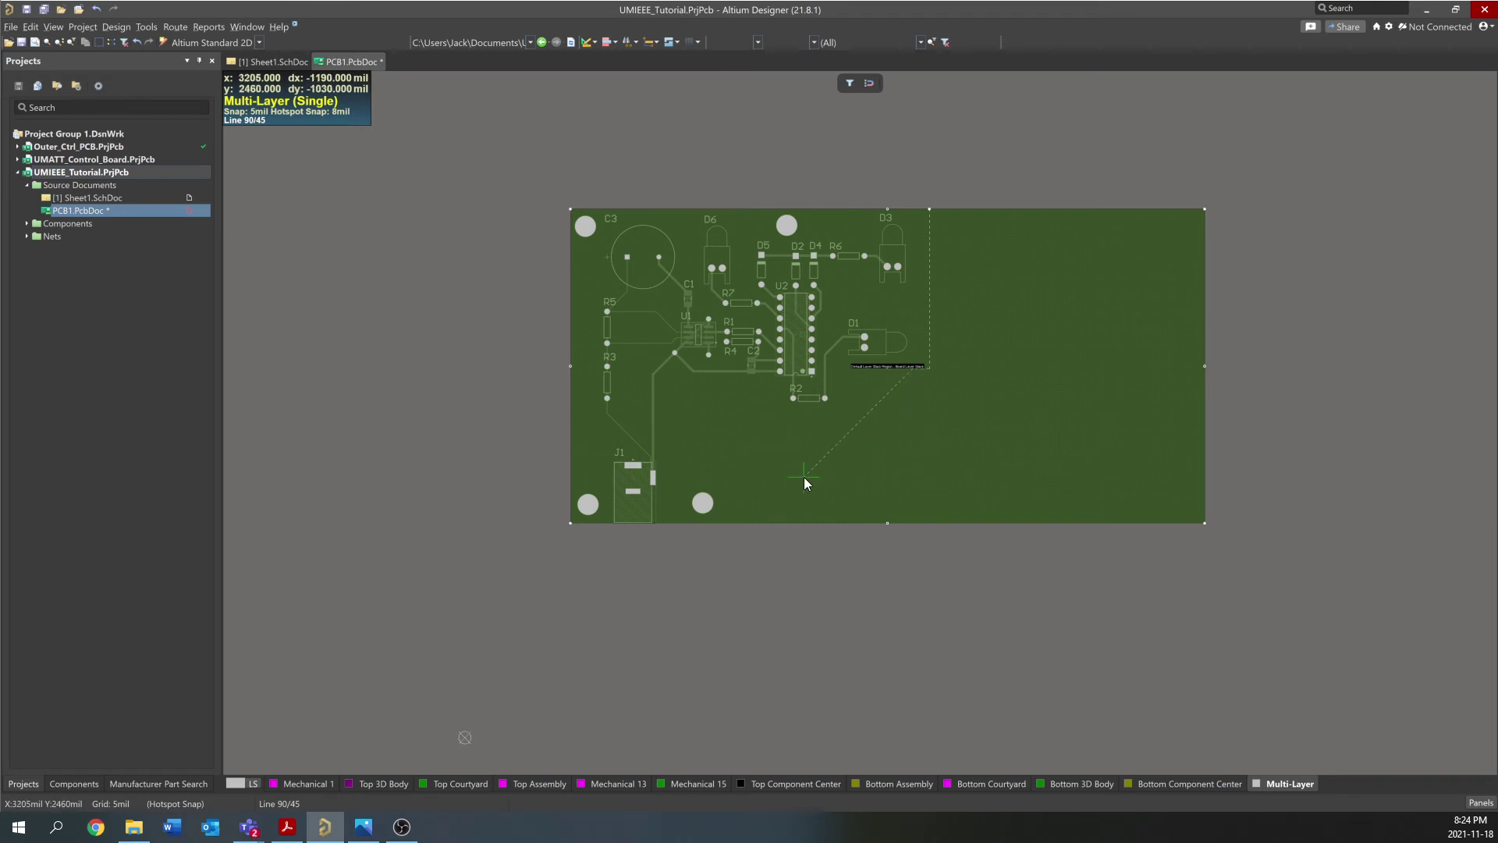
click(780, 523)
right_click(779, 523)
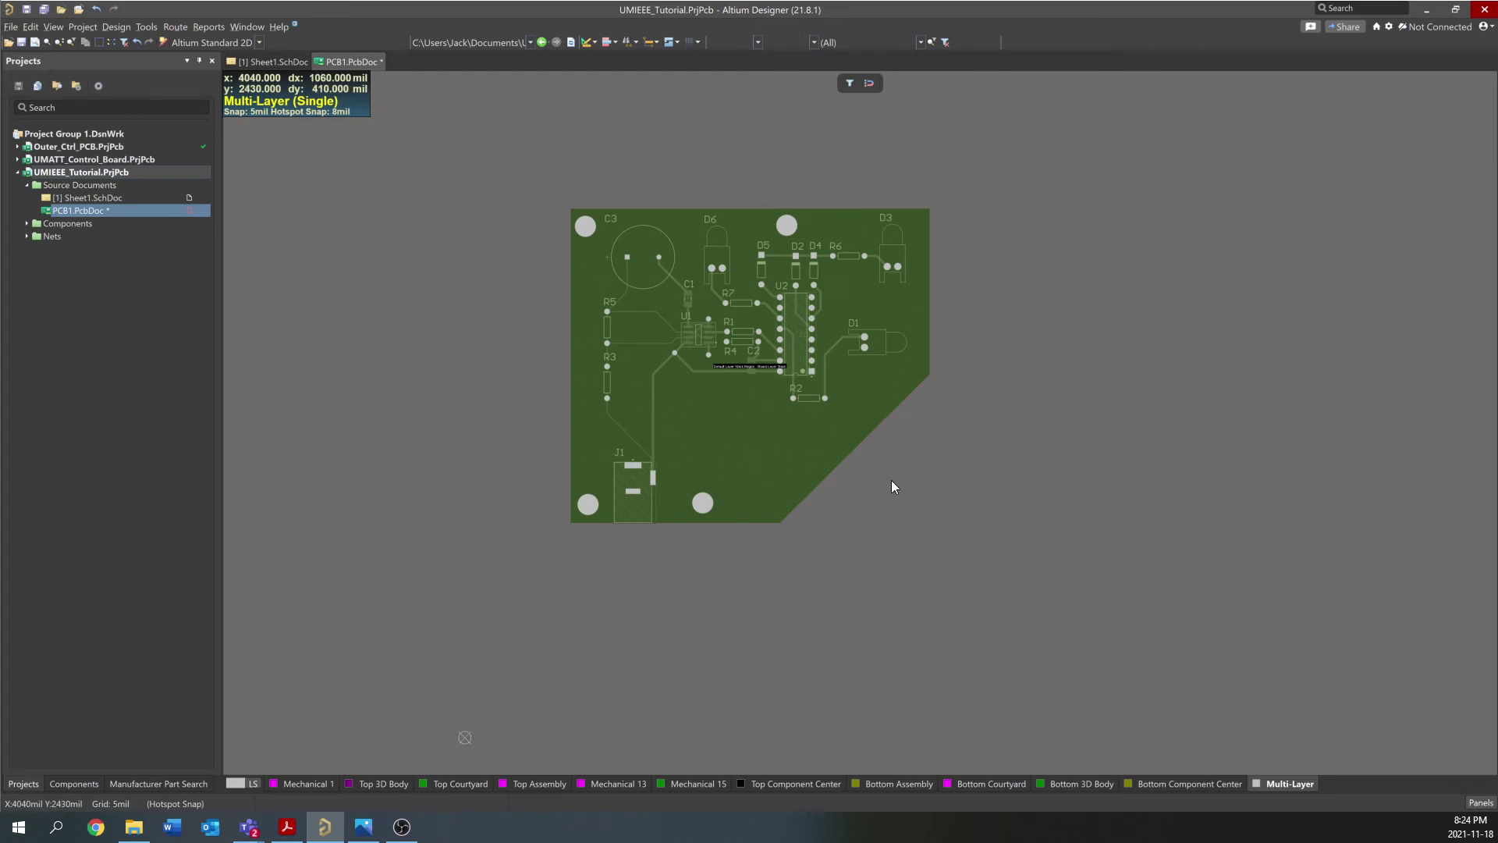
key(2)
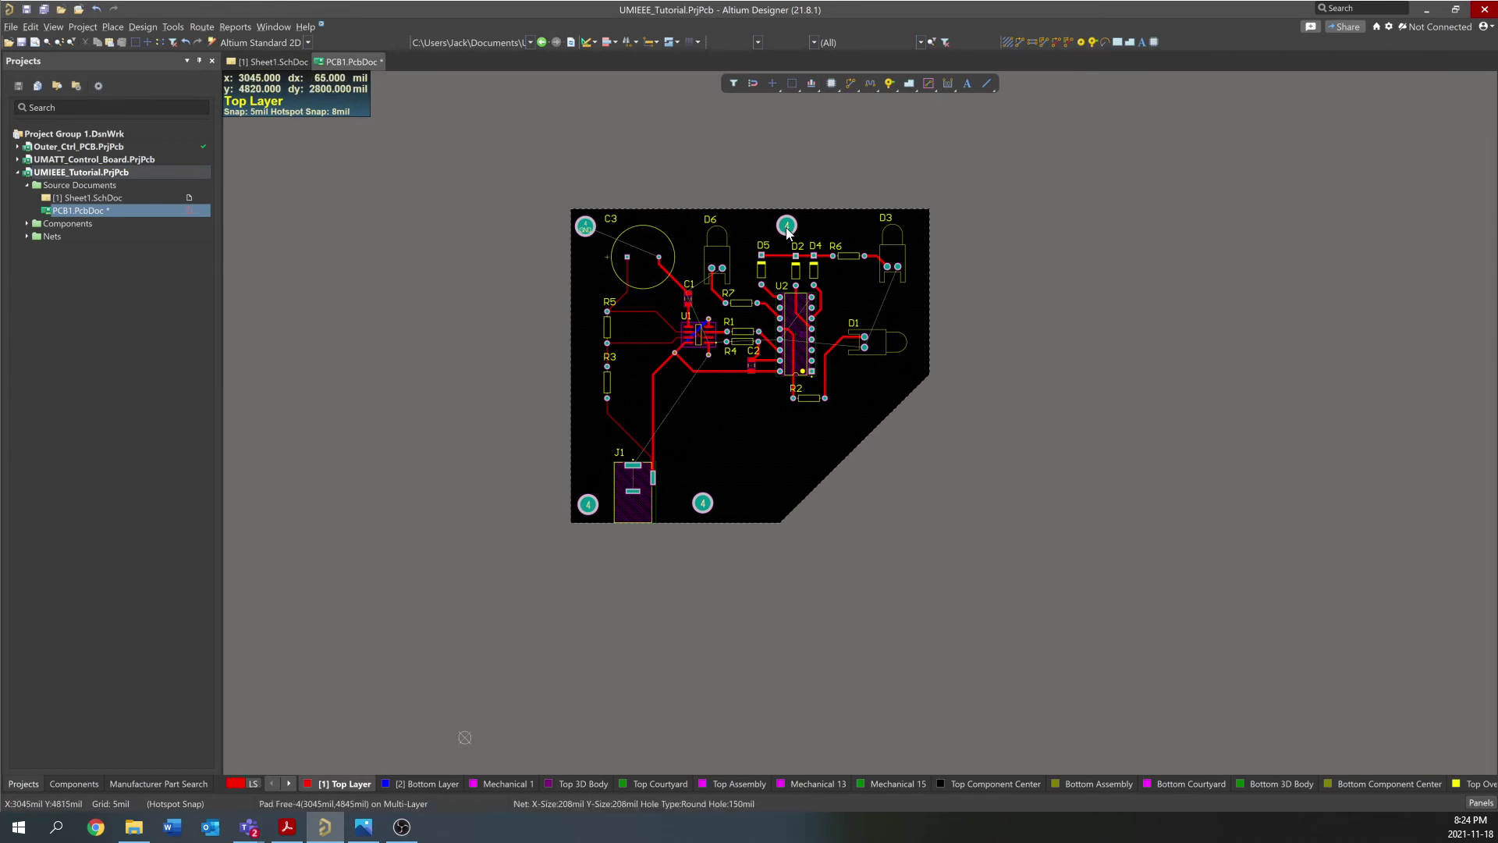
Assign the mounting-hole pad above D2 to the GND net
double_click(786, 227)
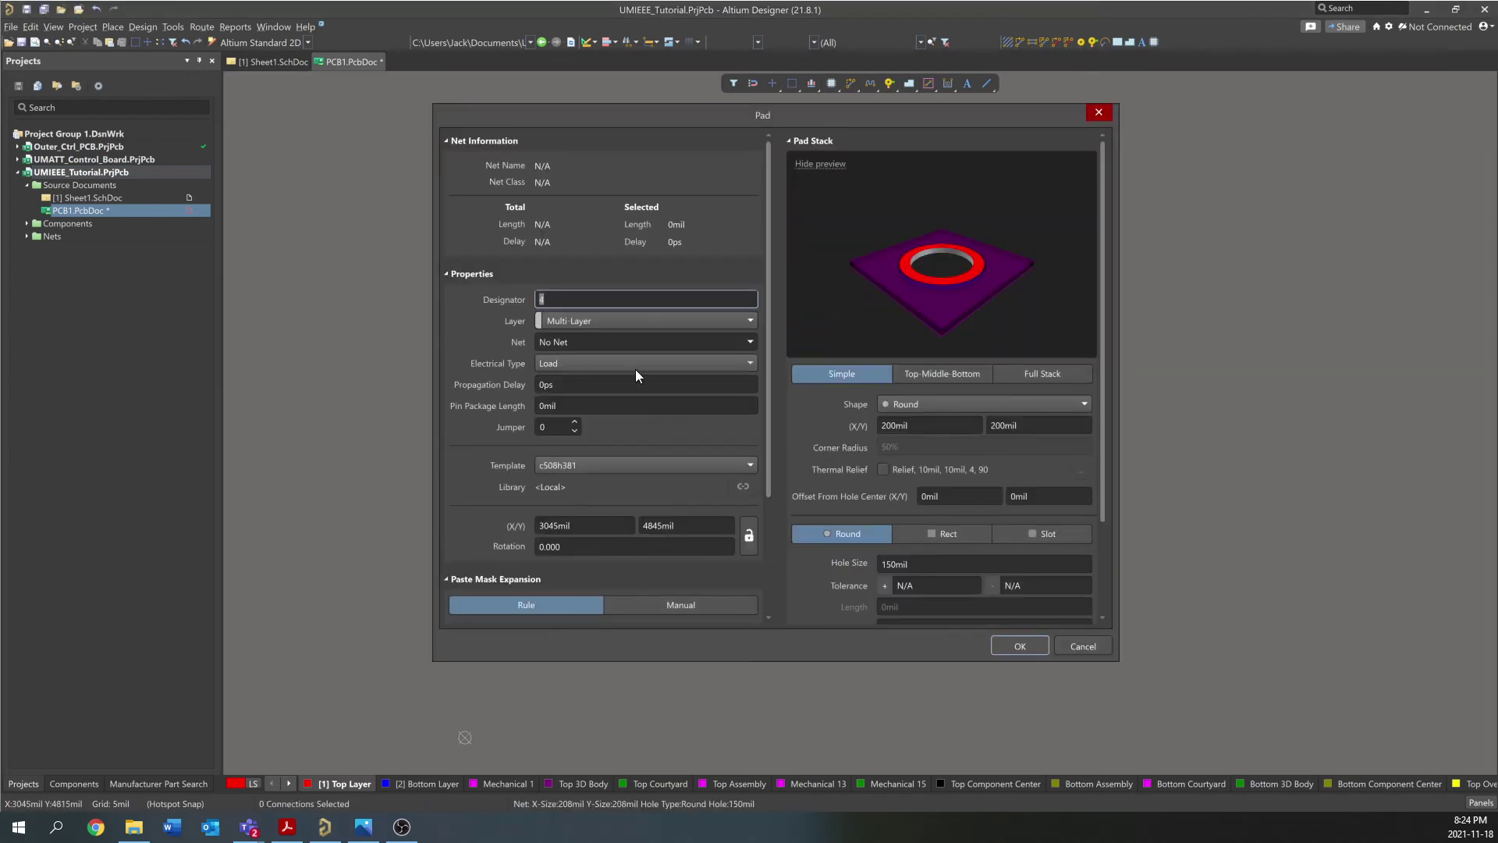
click(740, 344)
click(645, 407)
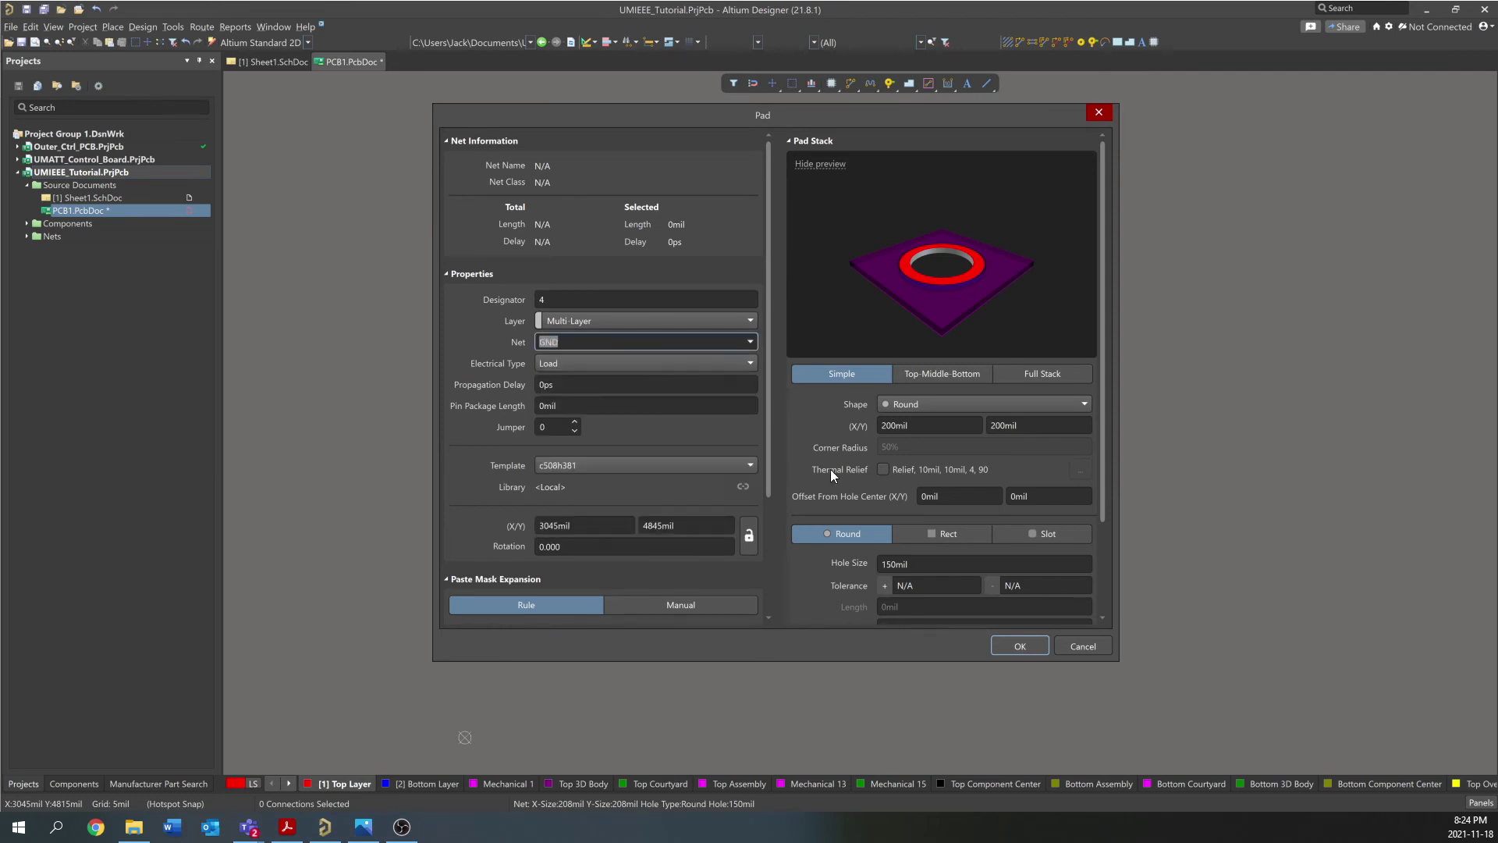
click(1019, 646)
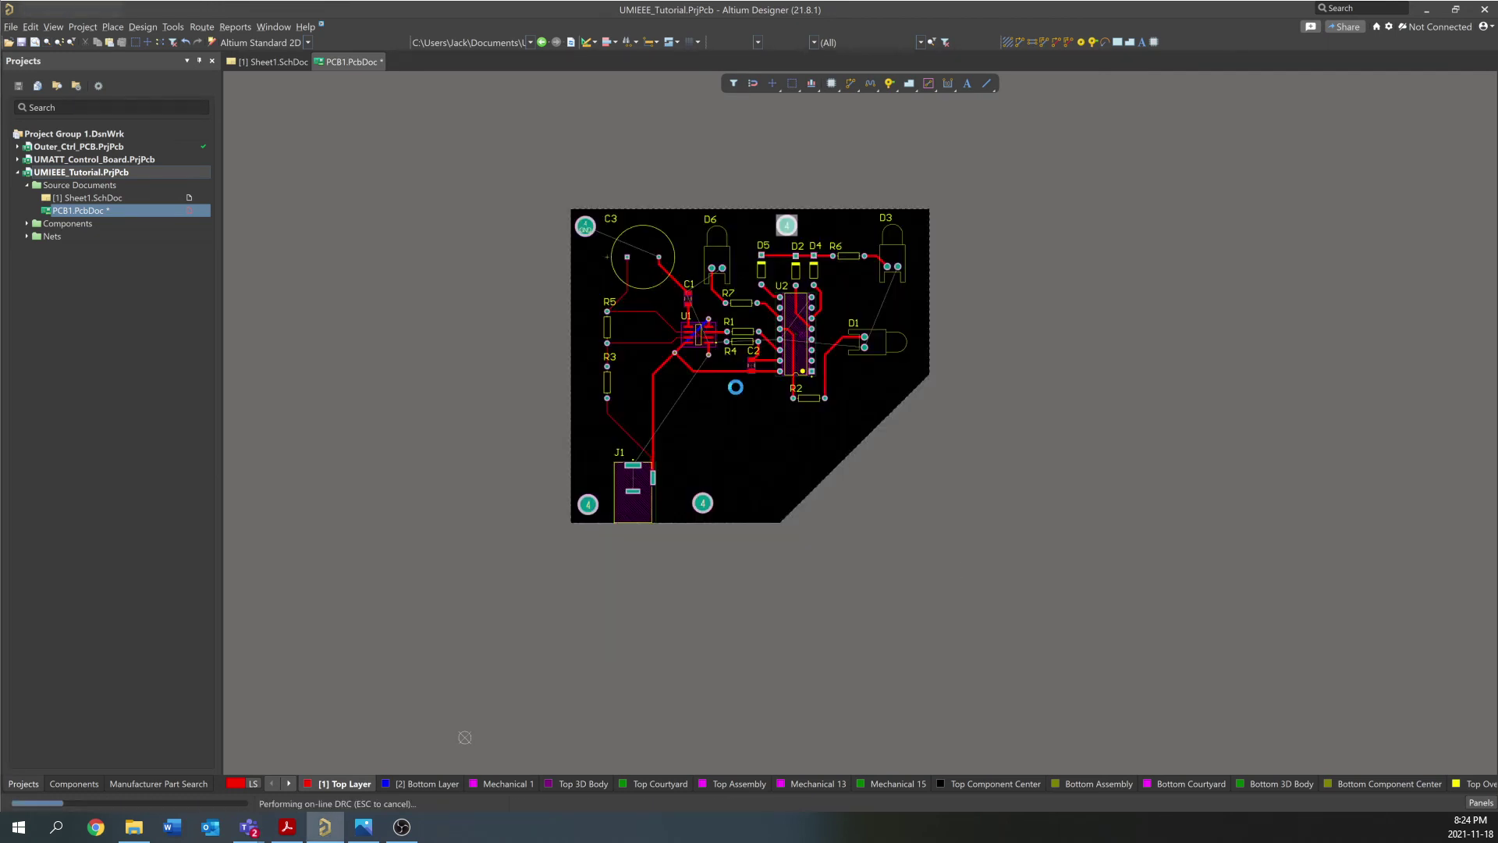
Assign the mounting-hole pad right of J1 to the GND net
double_click(702, 503)
click(751, 343)
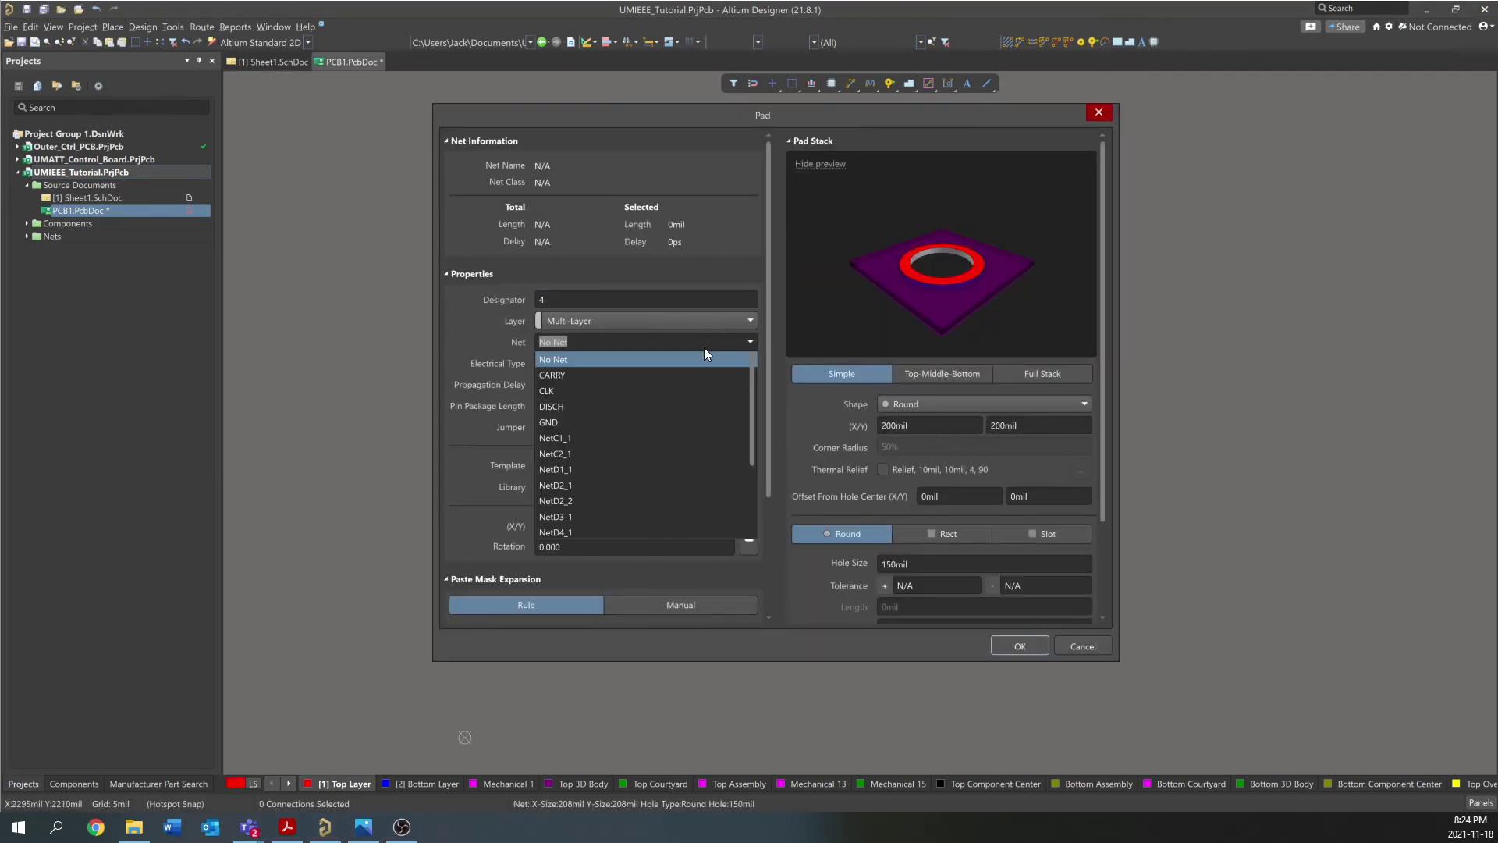
click(648, 424)
click(1018, 647)
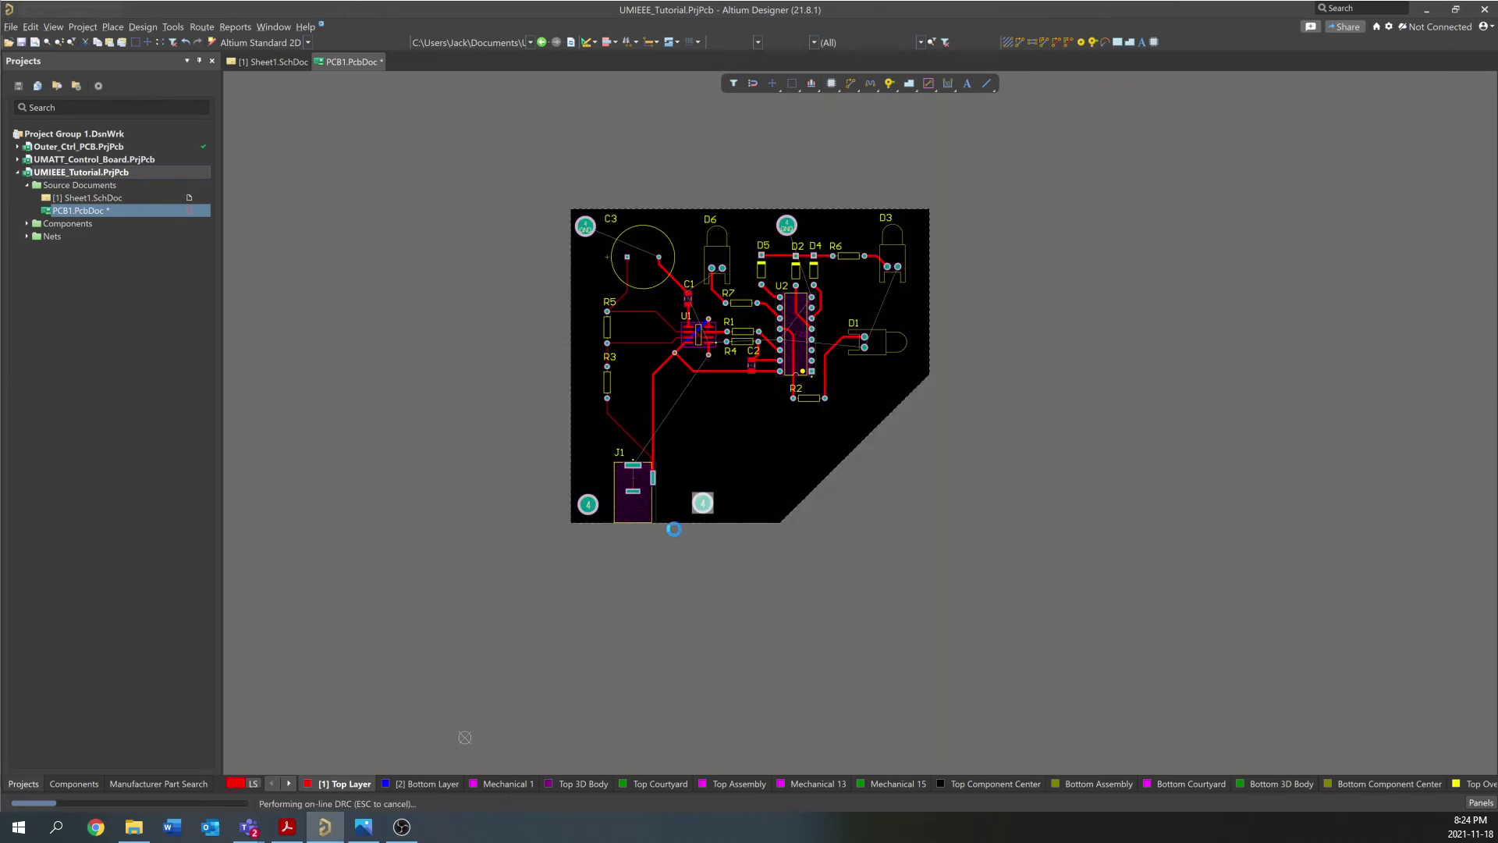
Assign the mounting-hole pad in the lower-left board corner, beside J1, to the GND net
double_click(642, 450)
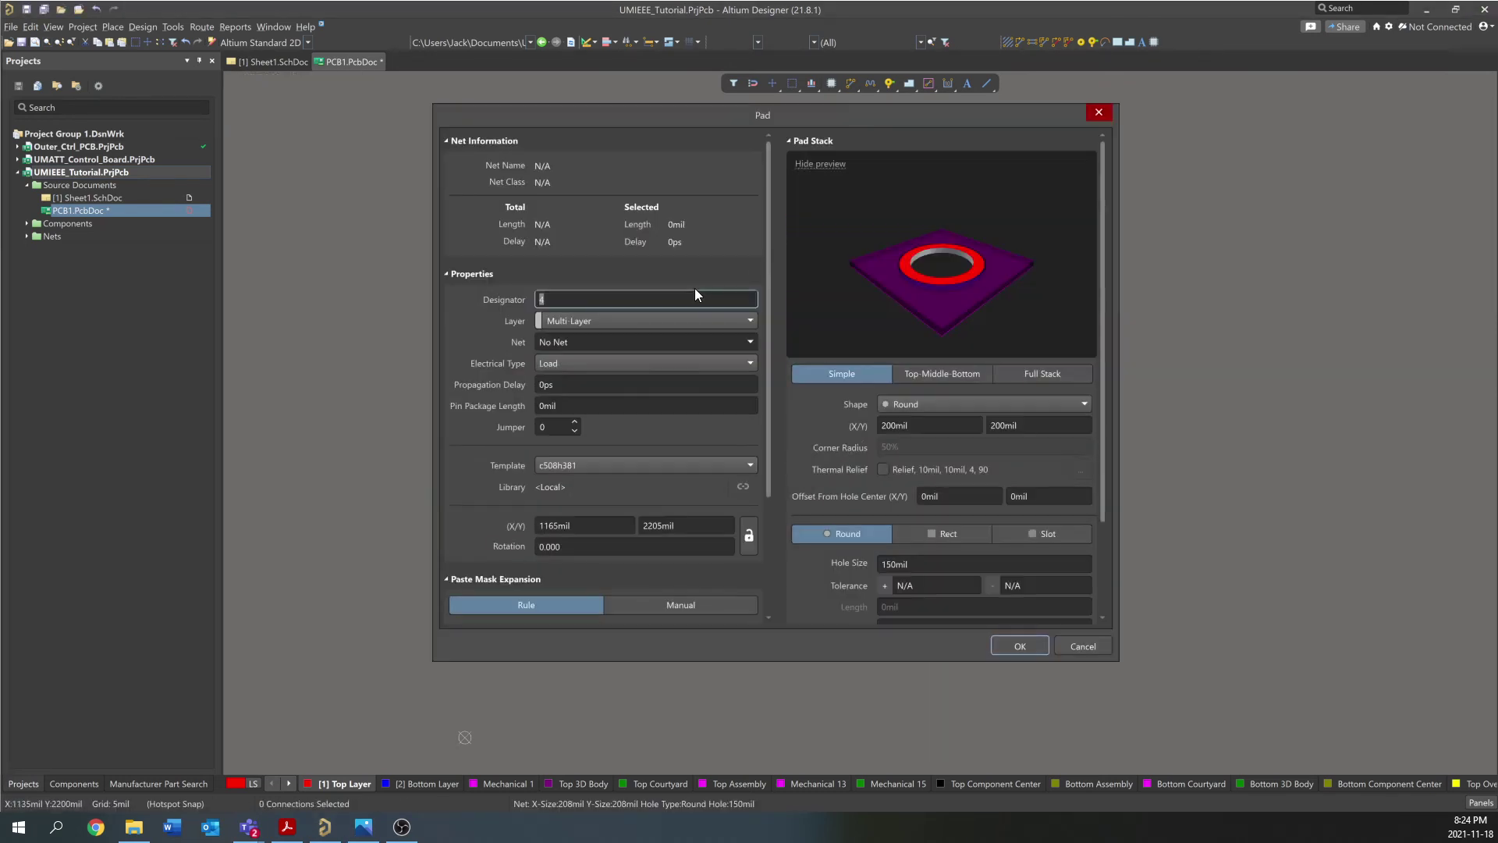
click(751, 345)
click(616, 423)
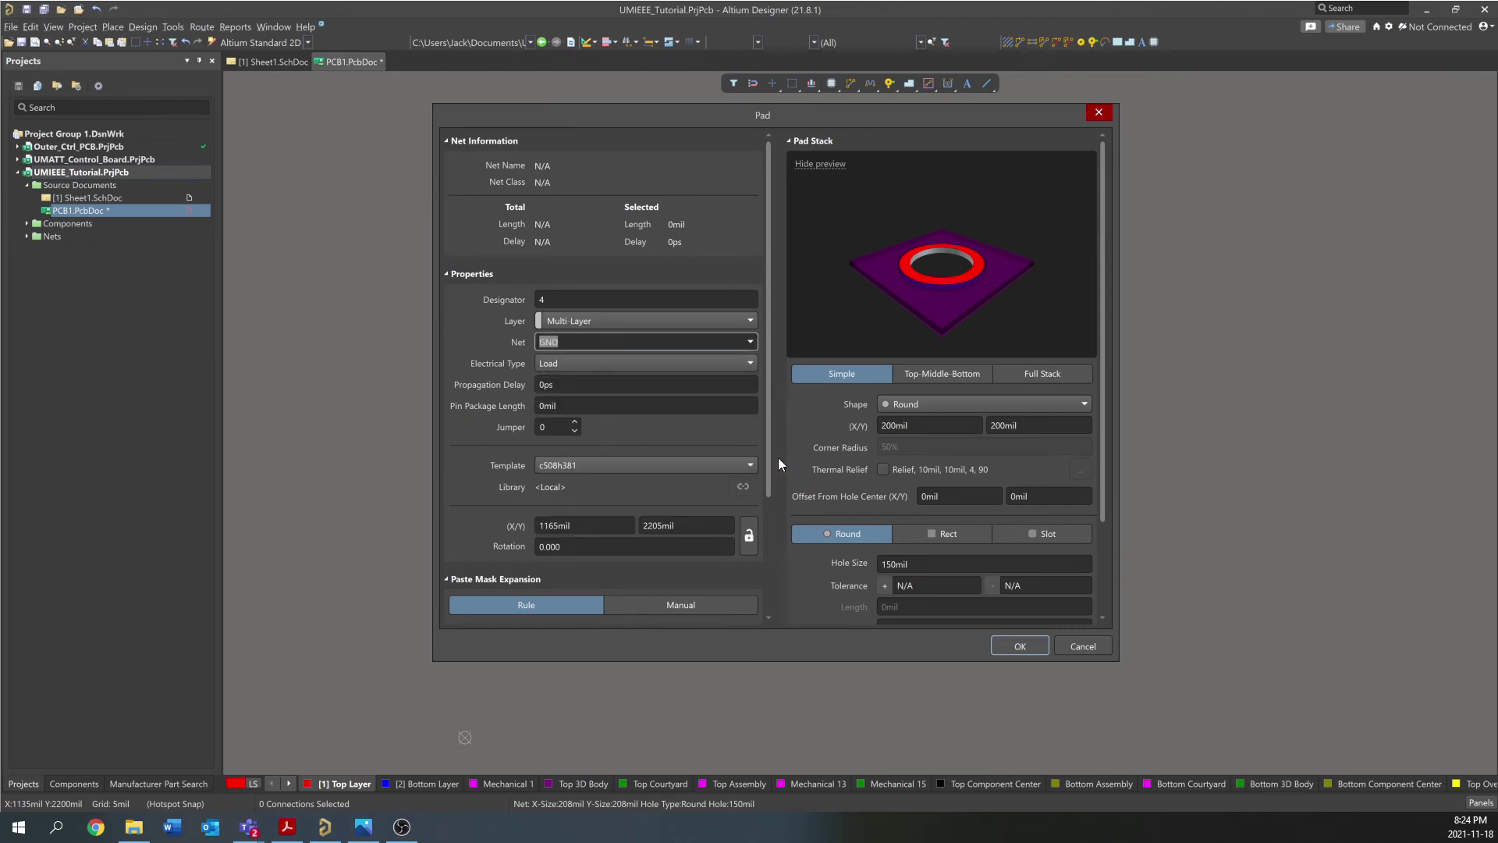
click(1011, 646)
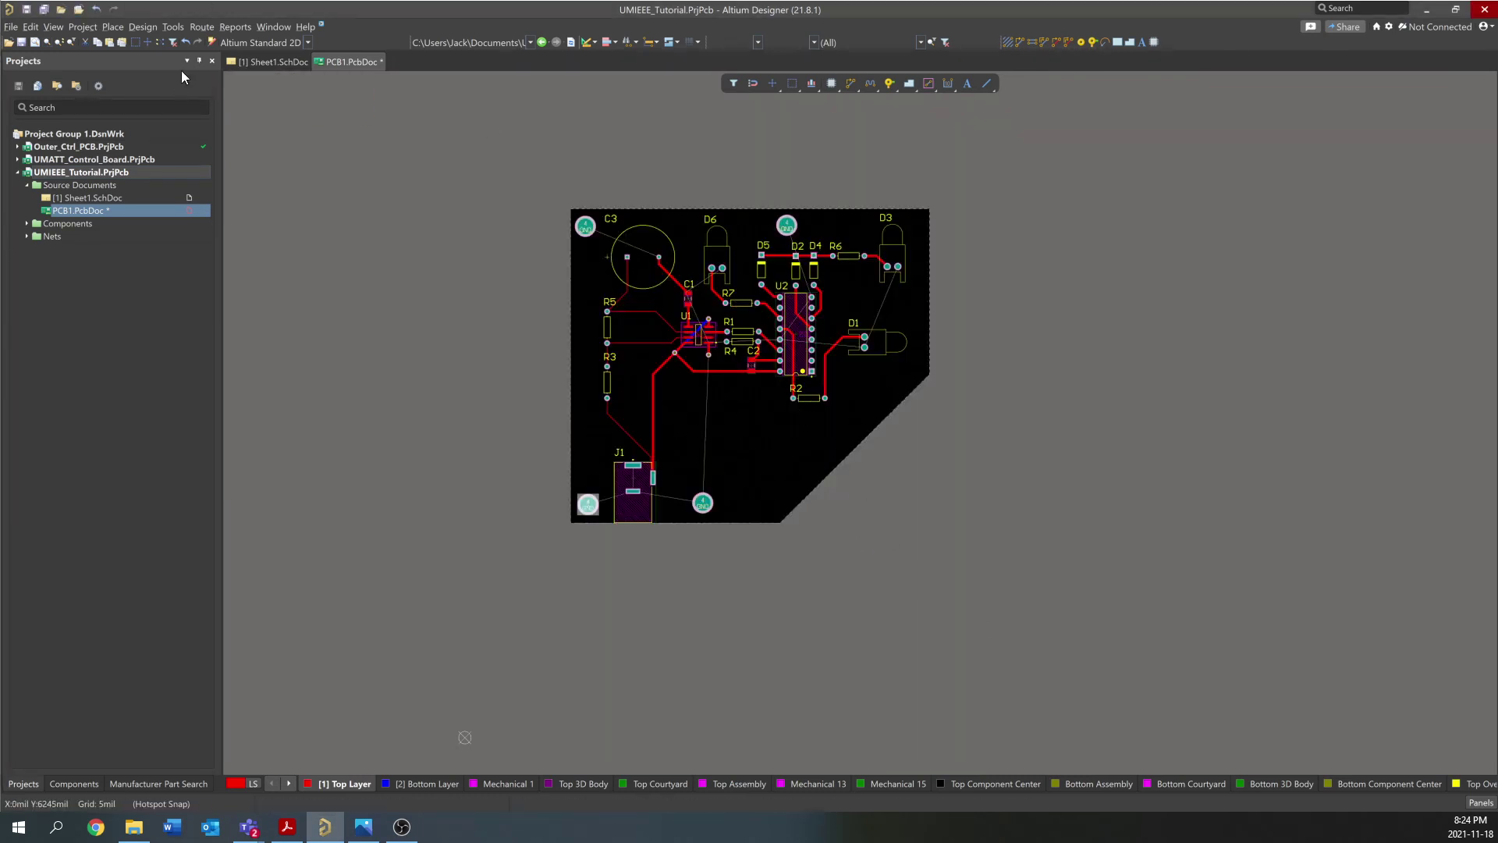
click(113, 27)
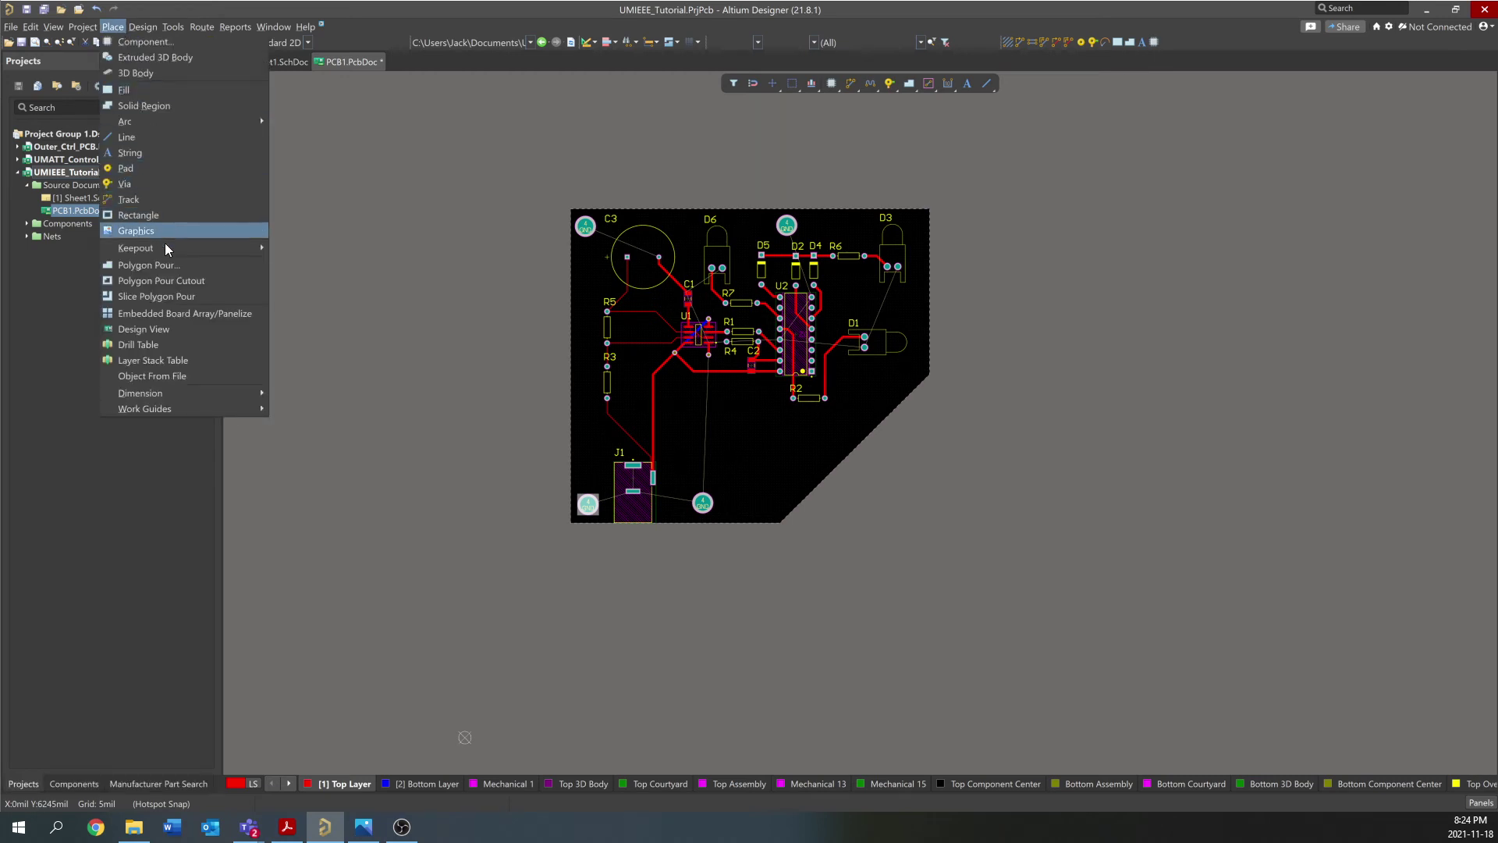
click(163, 266)
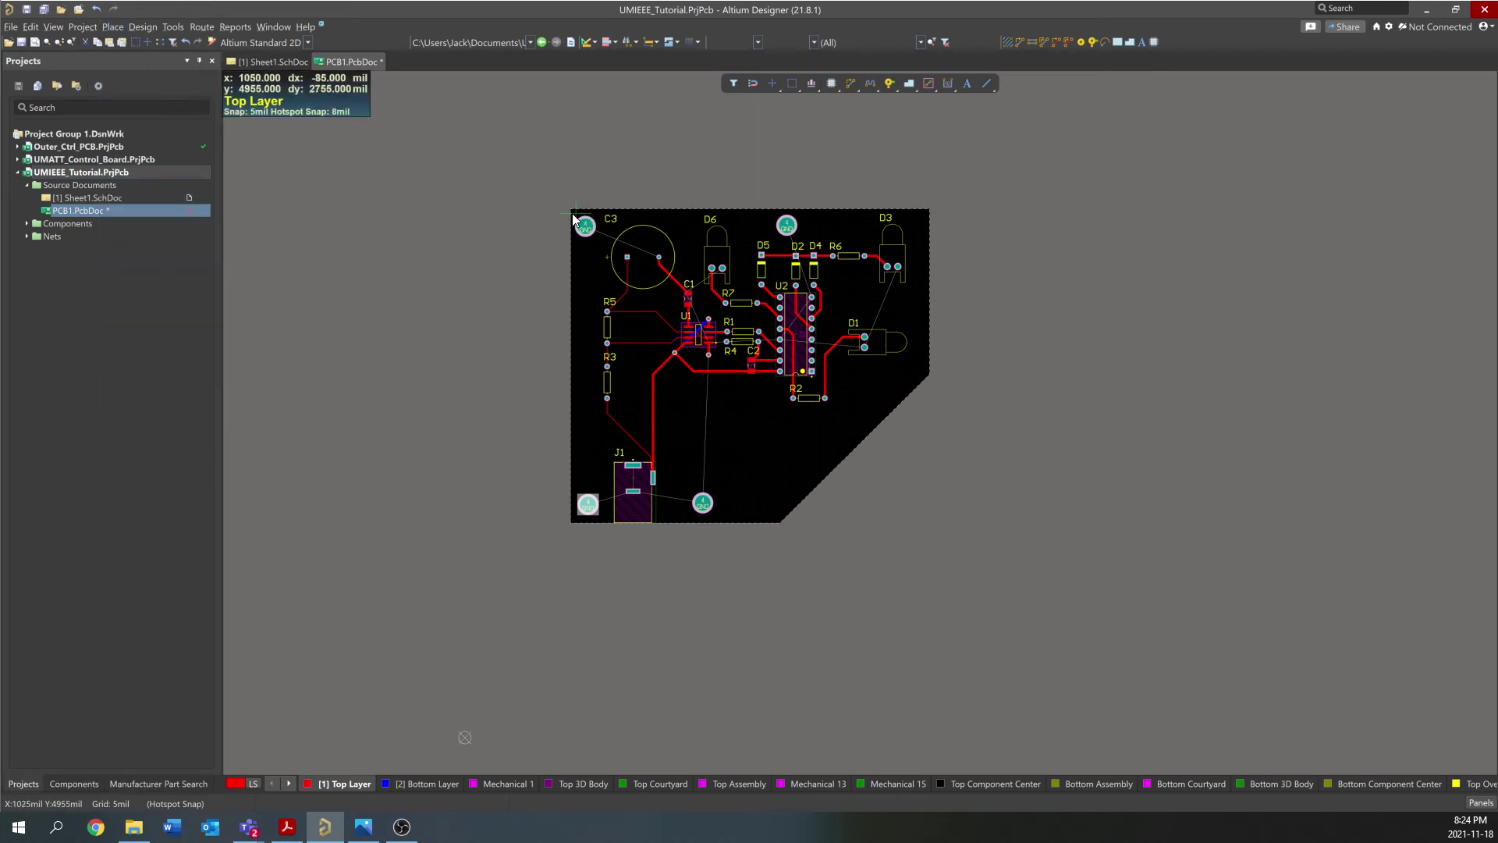
ctrl+scroll(635, 244, up, 2)
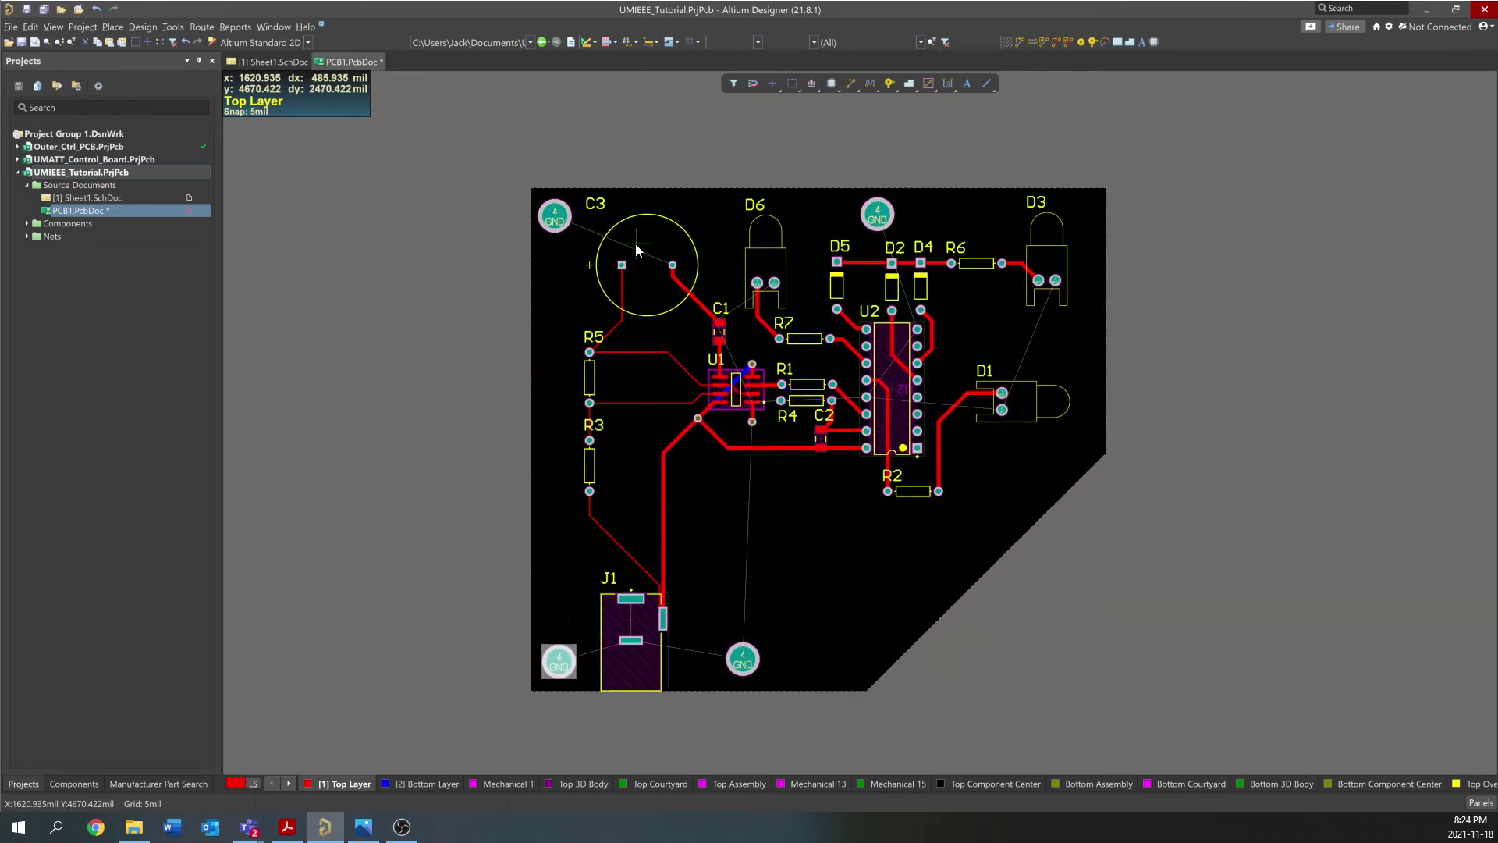
click(535, 197)
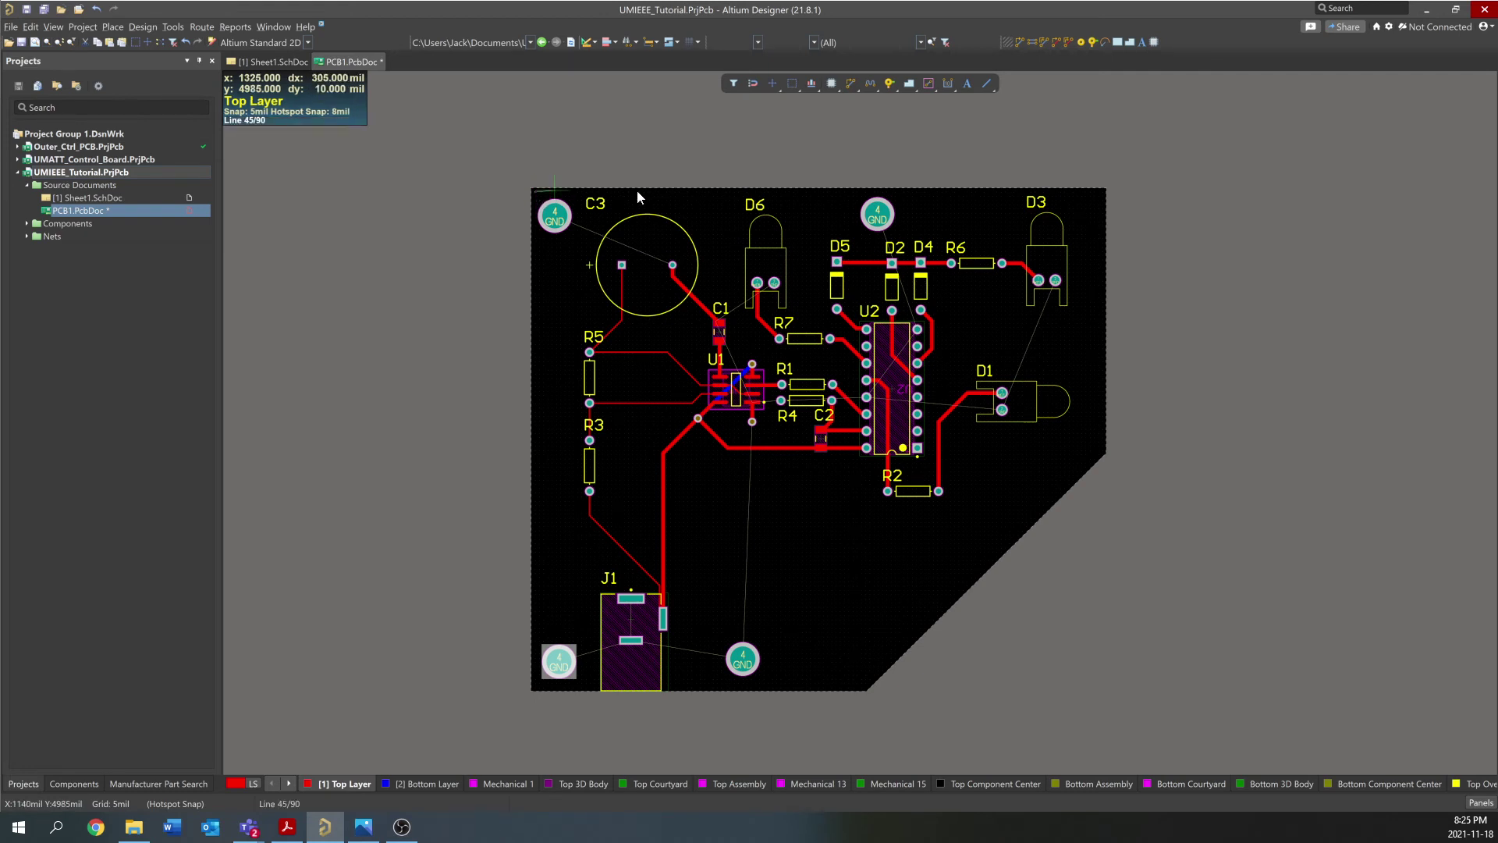
click(1101, 198)
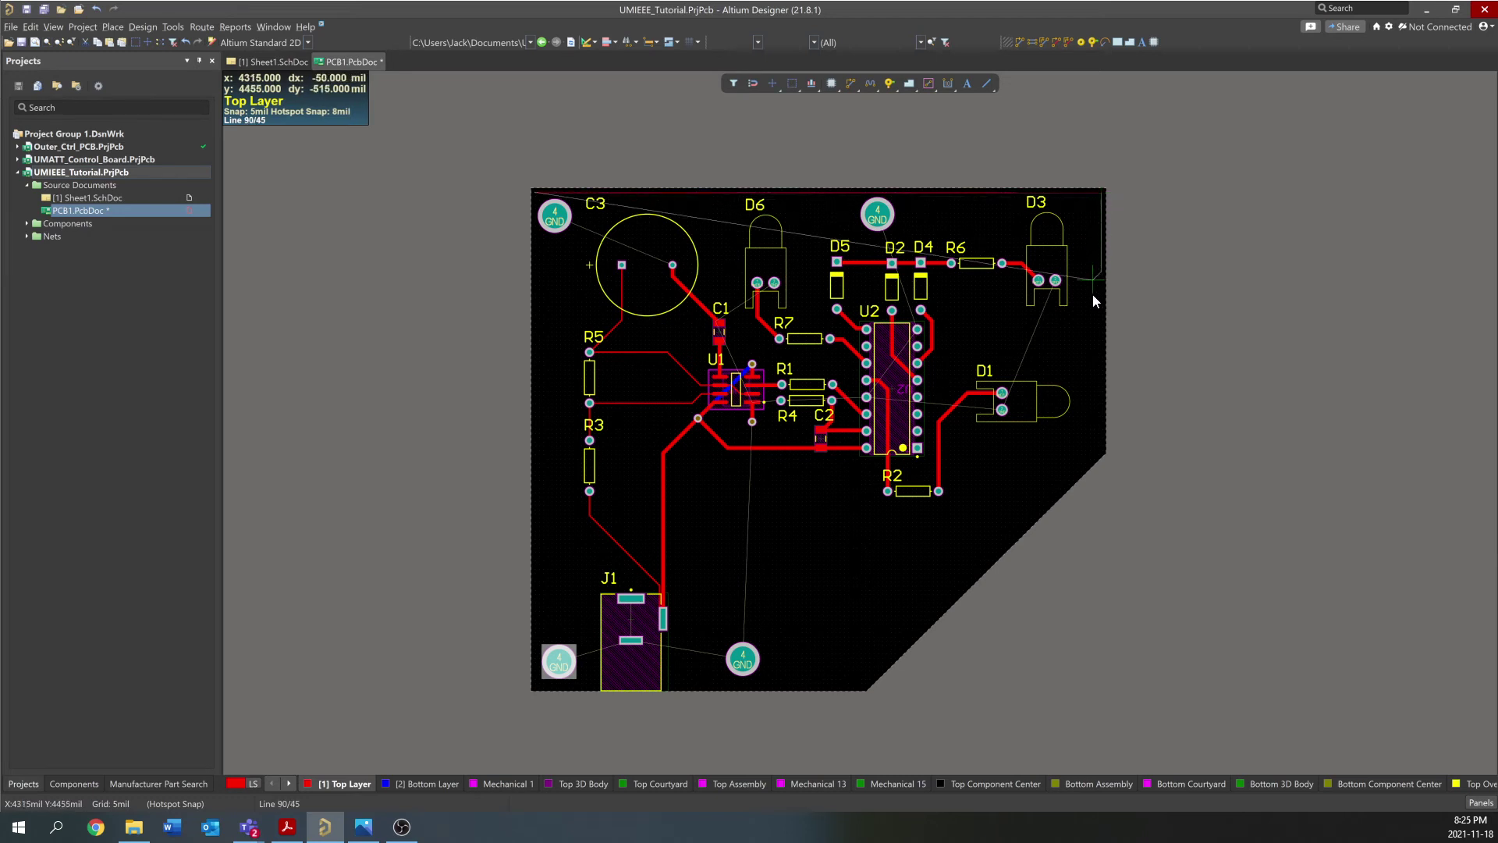
right_click(1093, 455)
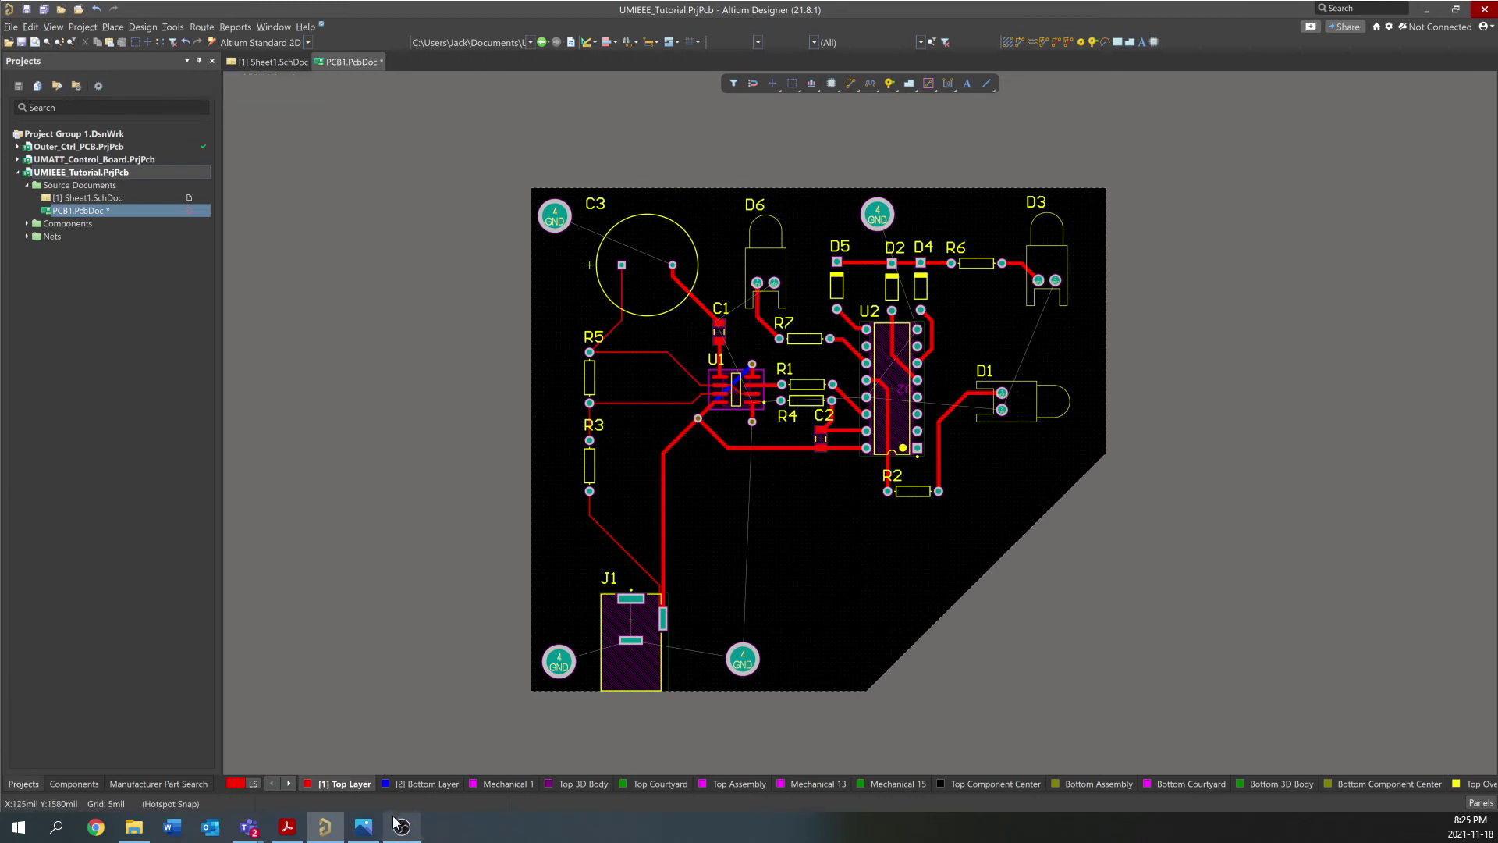
Place a polygon pour on the Bottom Layer, tracing just inside the board outline through all five corners, including the diagonal edge
click(400, 787)
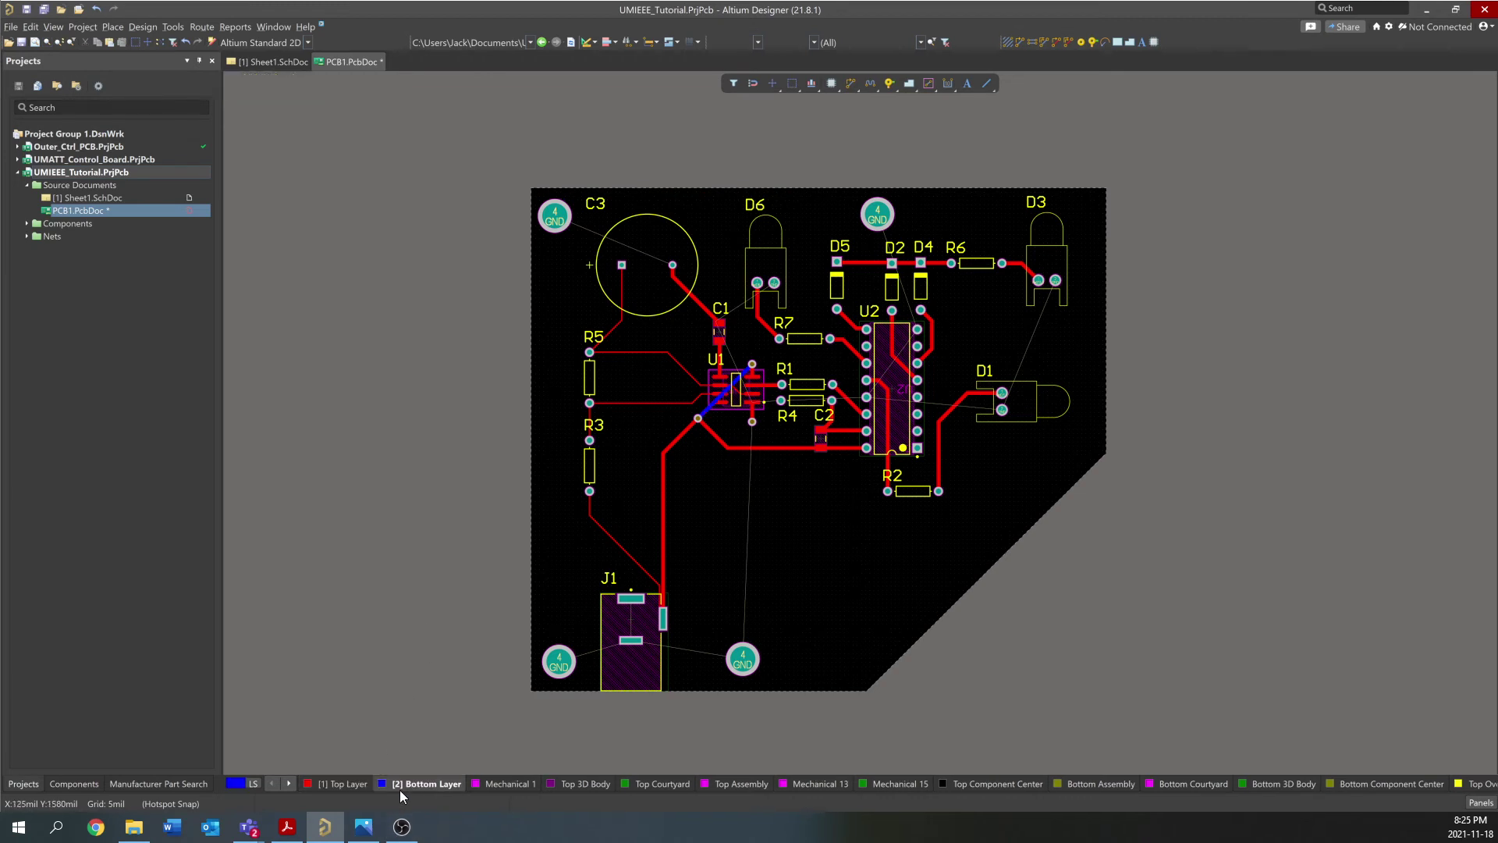
click(134, 28)
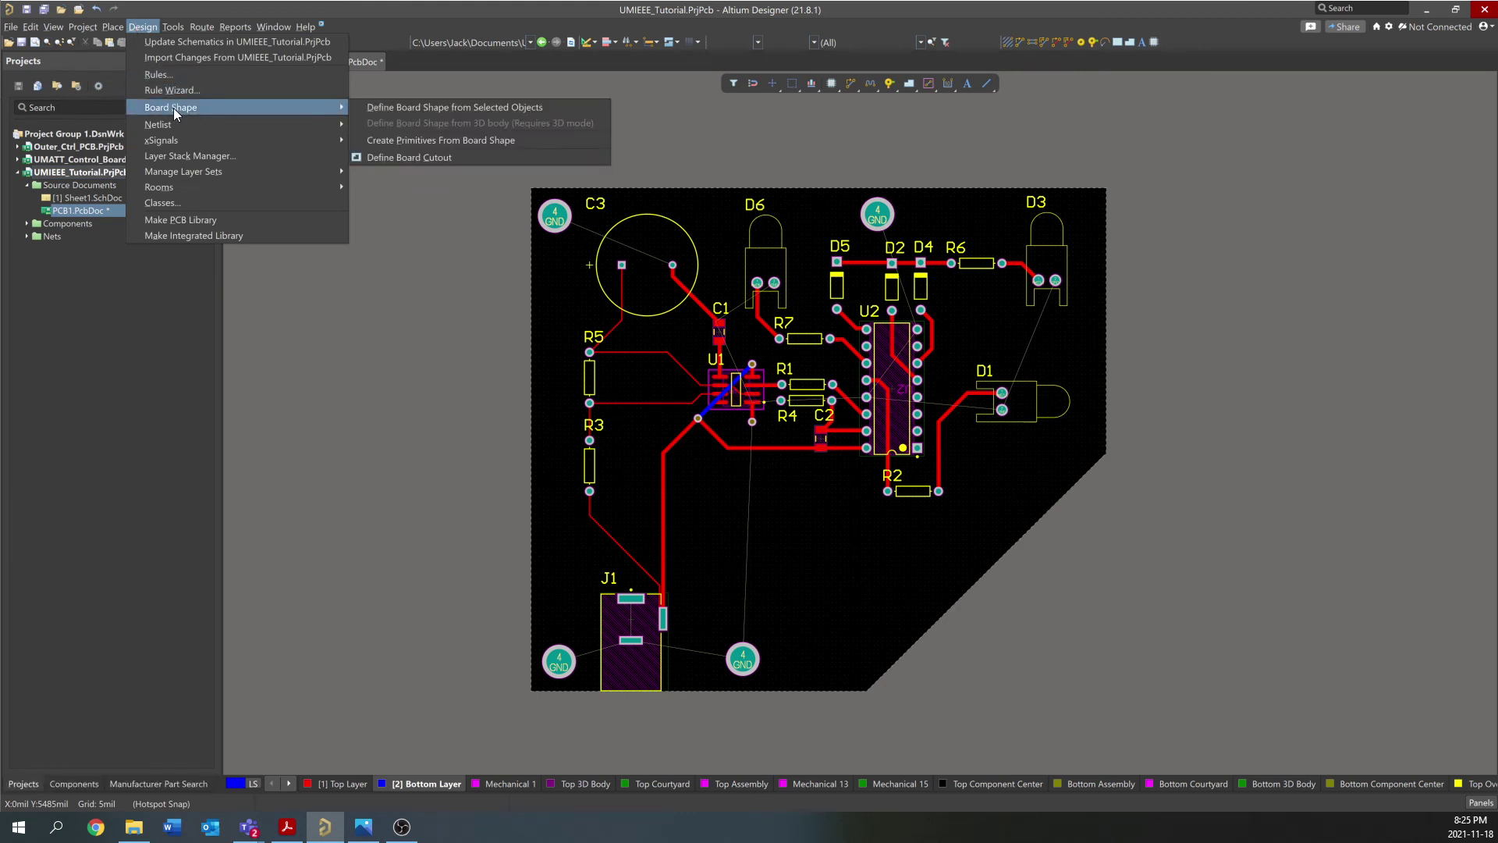
mouse_move(119, 30)
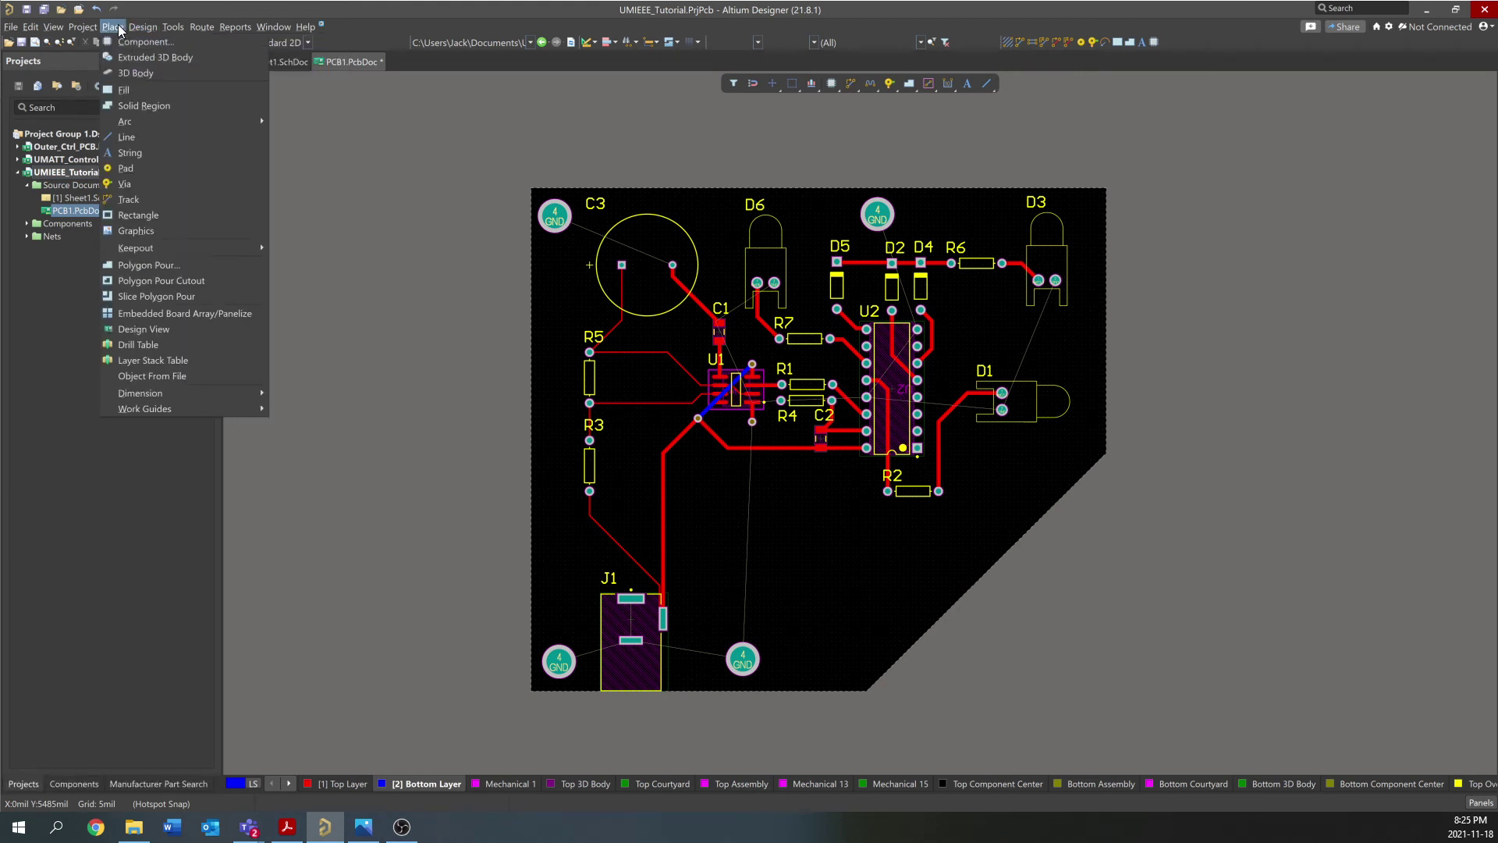
click(209, 266)
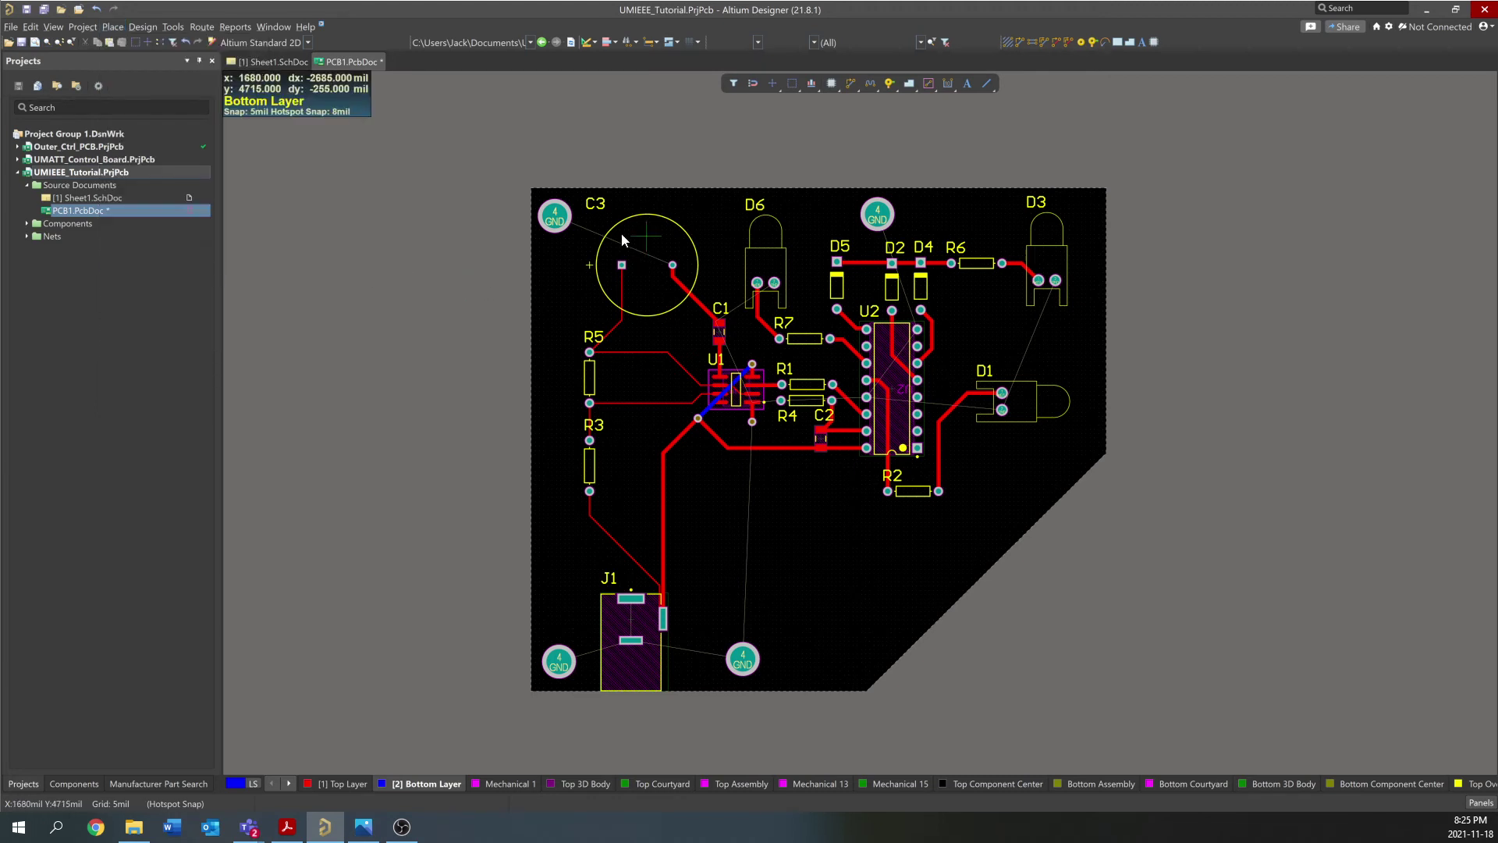
click(535, 192)
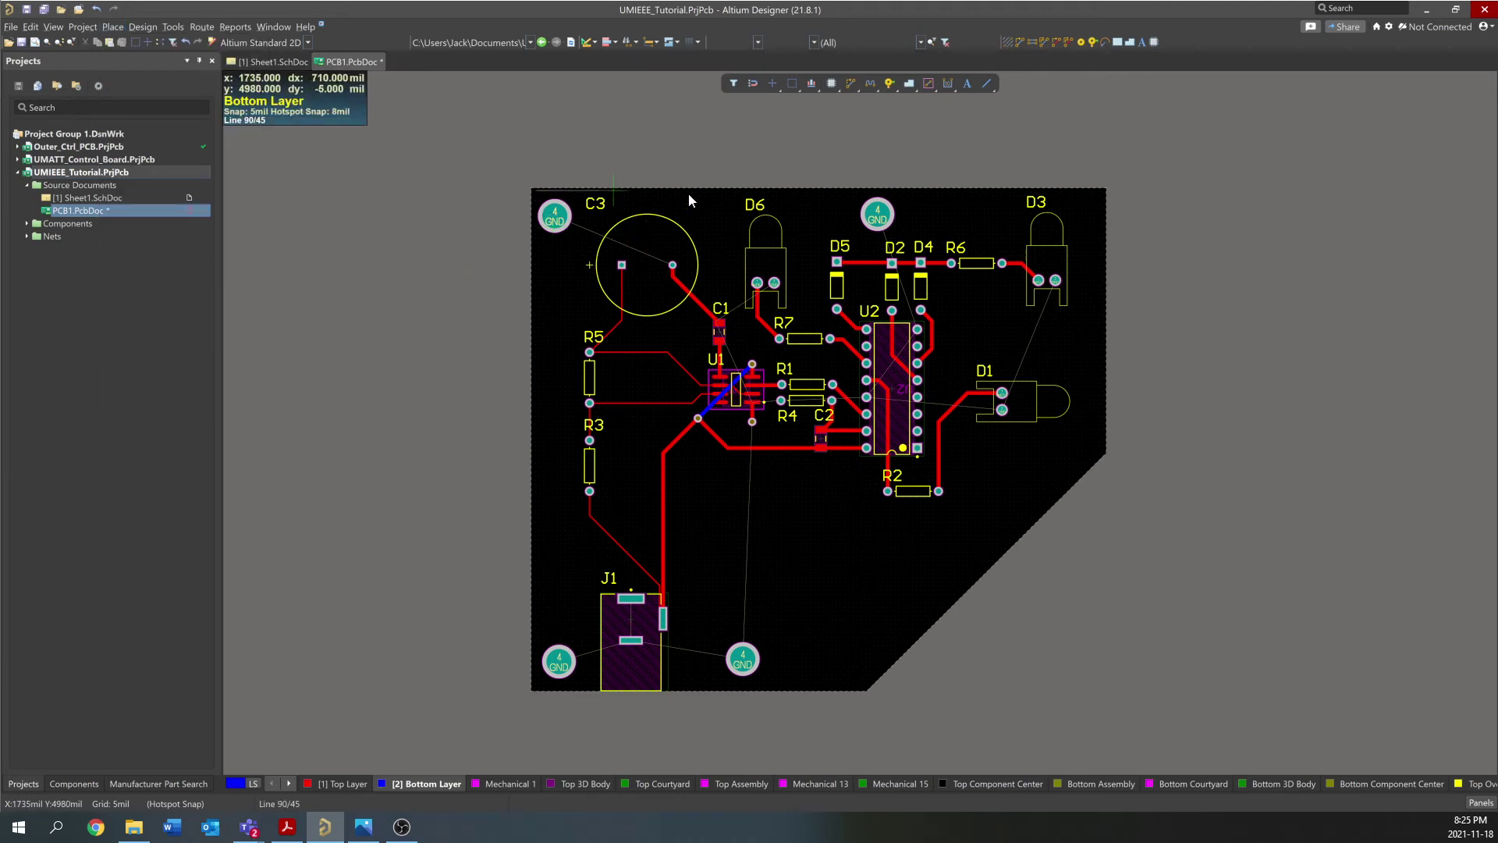
click(1101, 190)
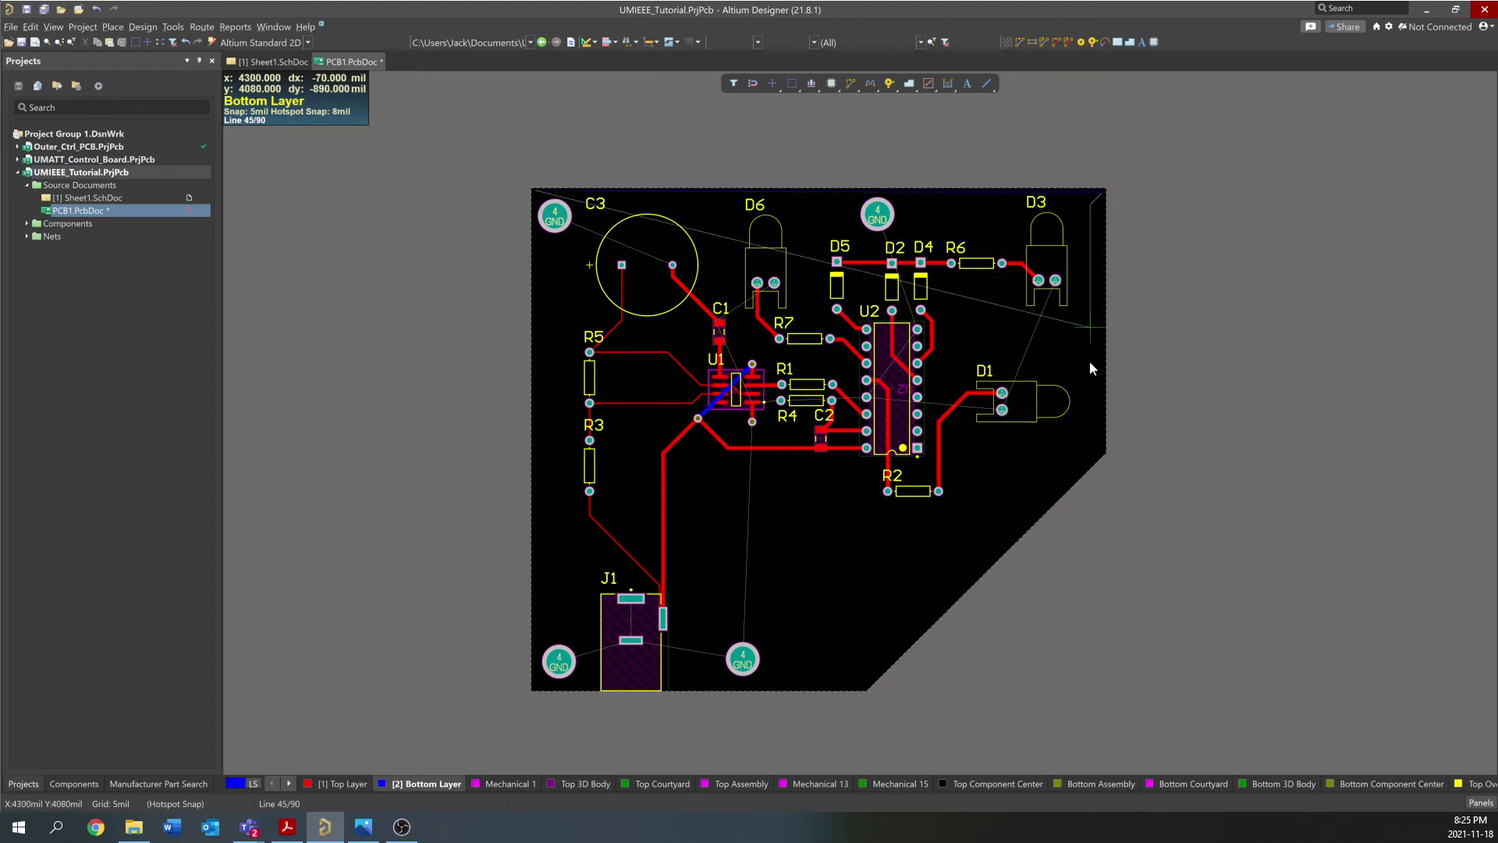
click(1101, 449)
key(space)
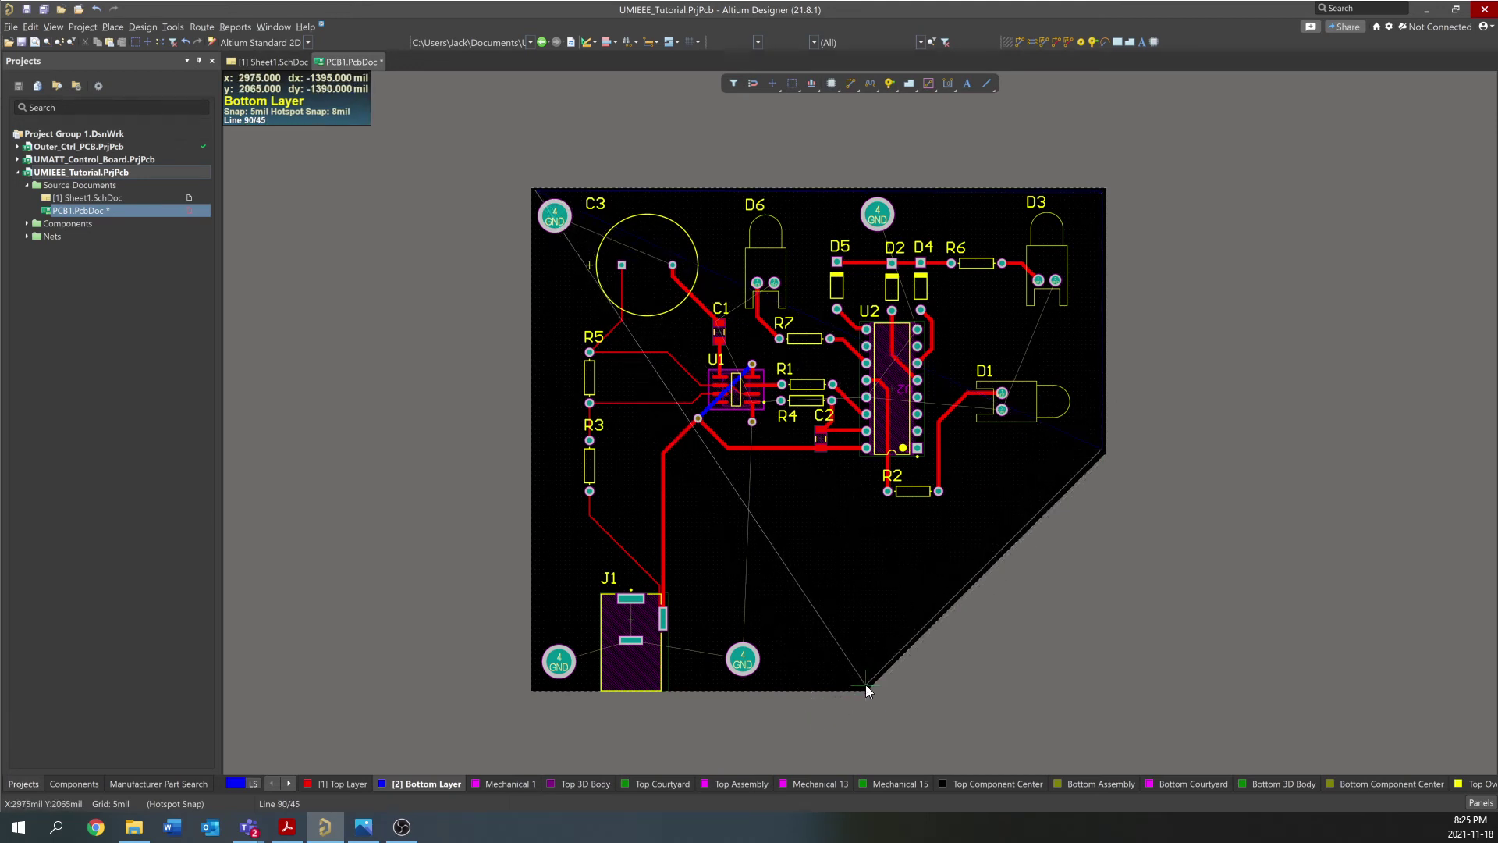
click(864, 685)
key(space)
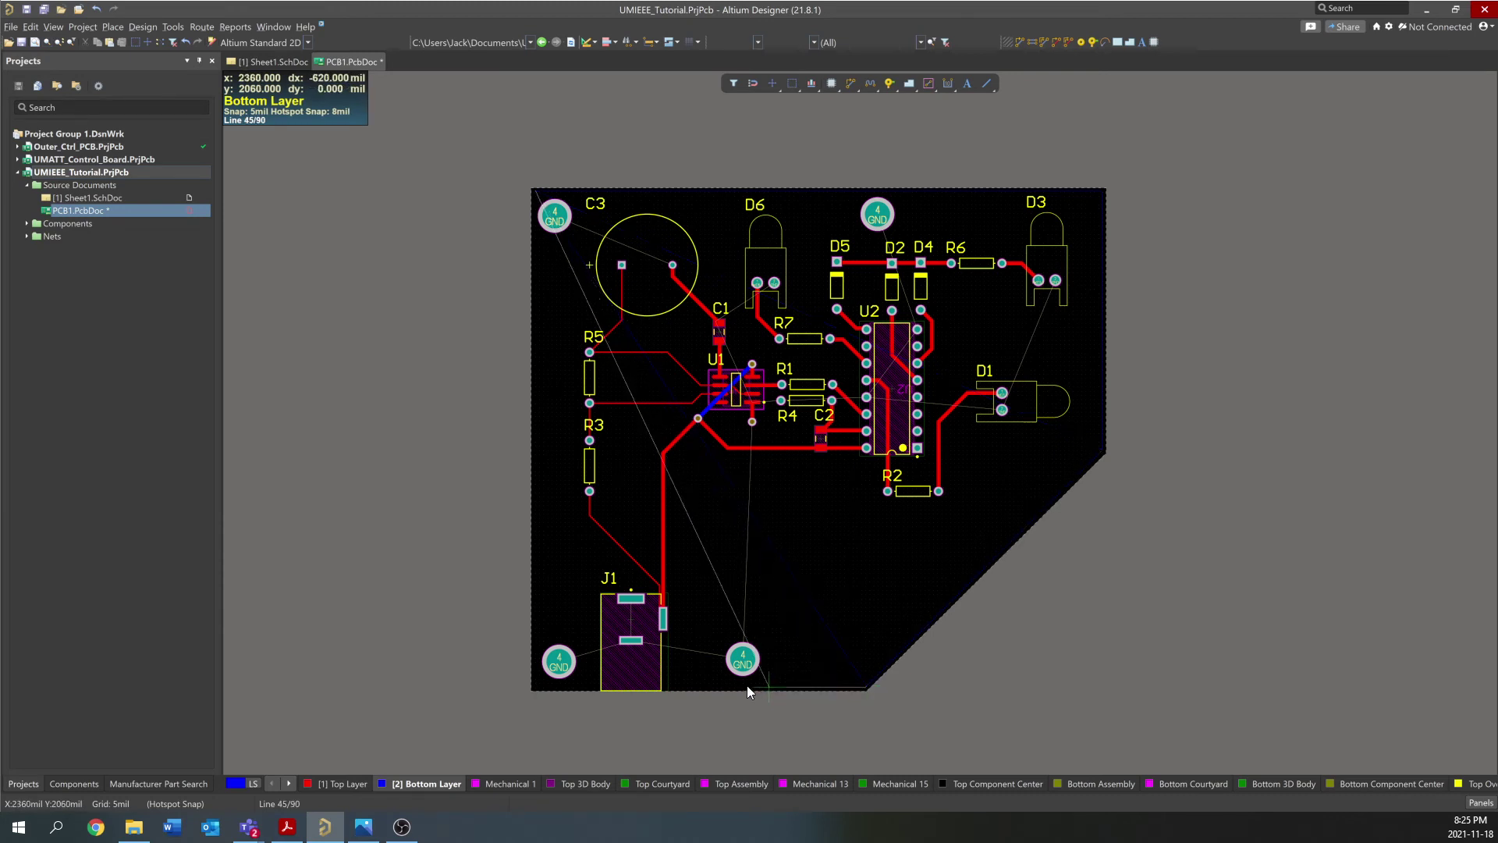
click(535, 685)
key(space)
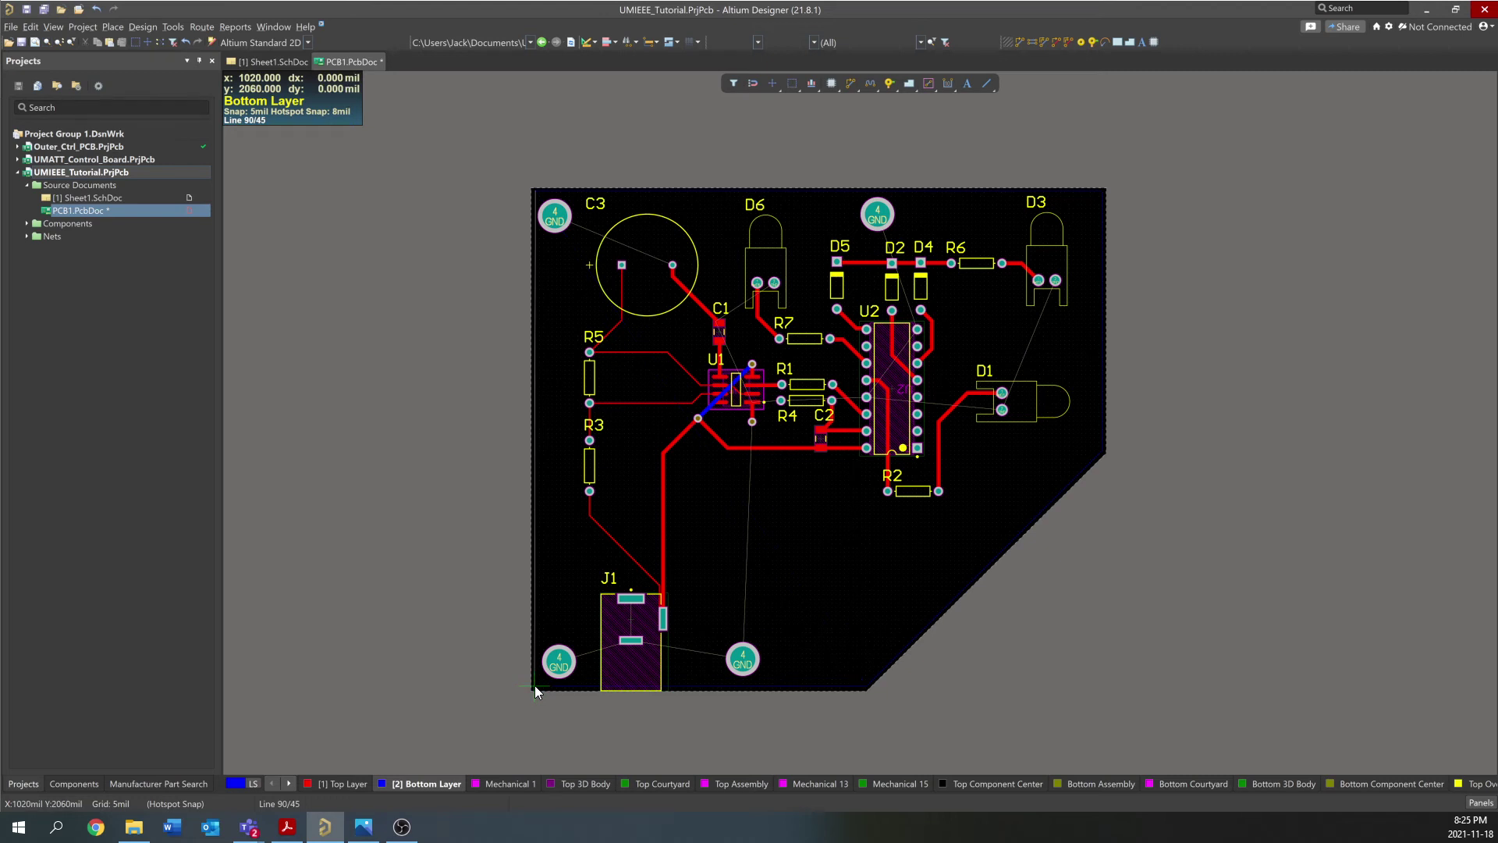
key(space)
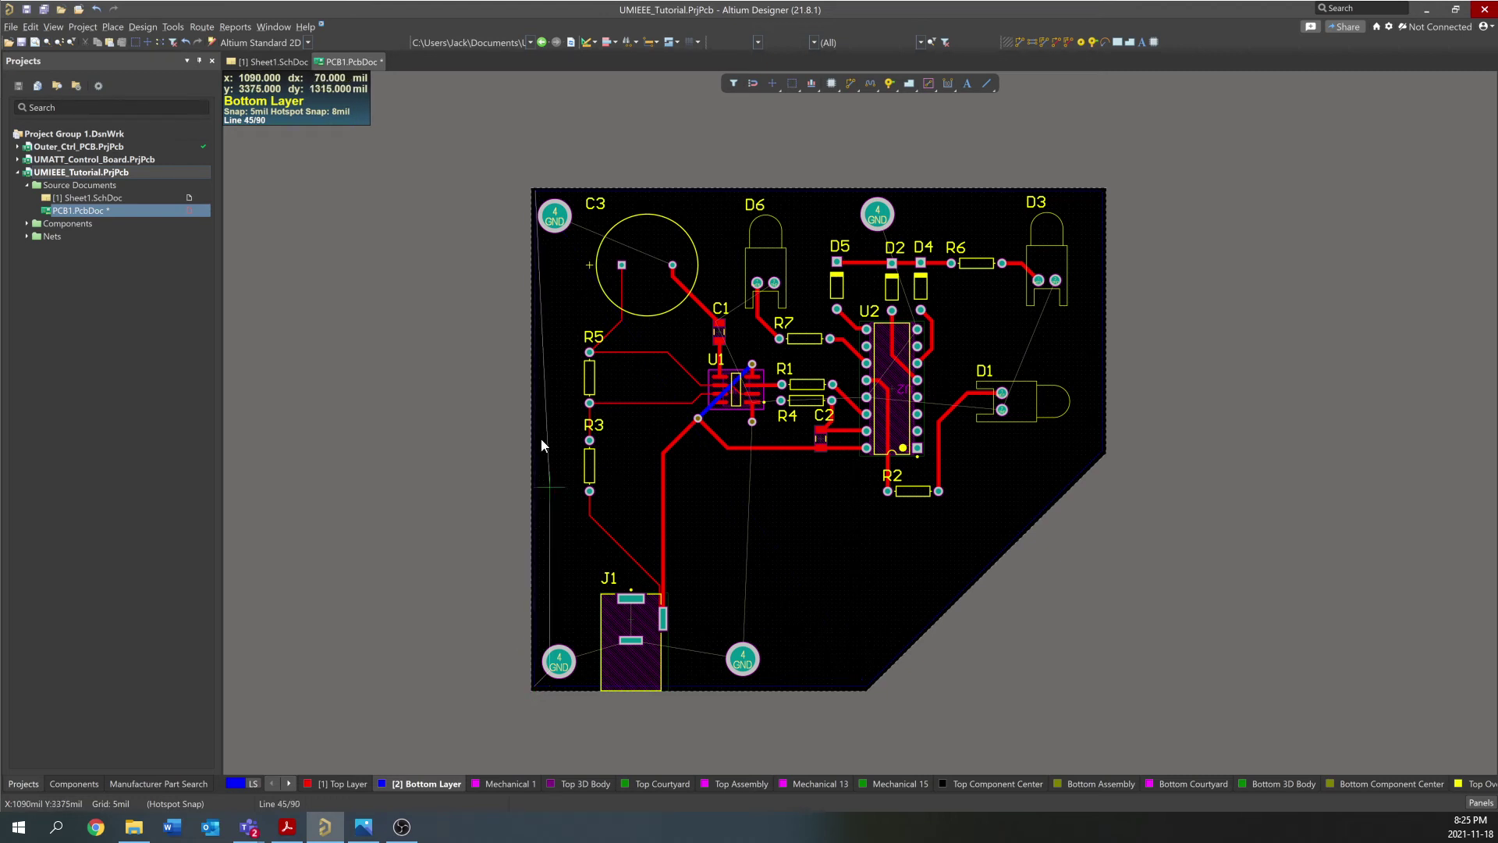
click(534, 190)
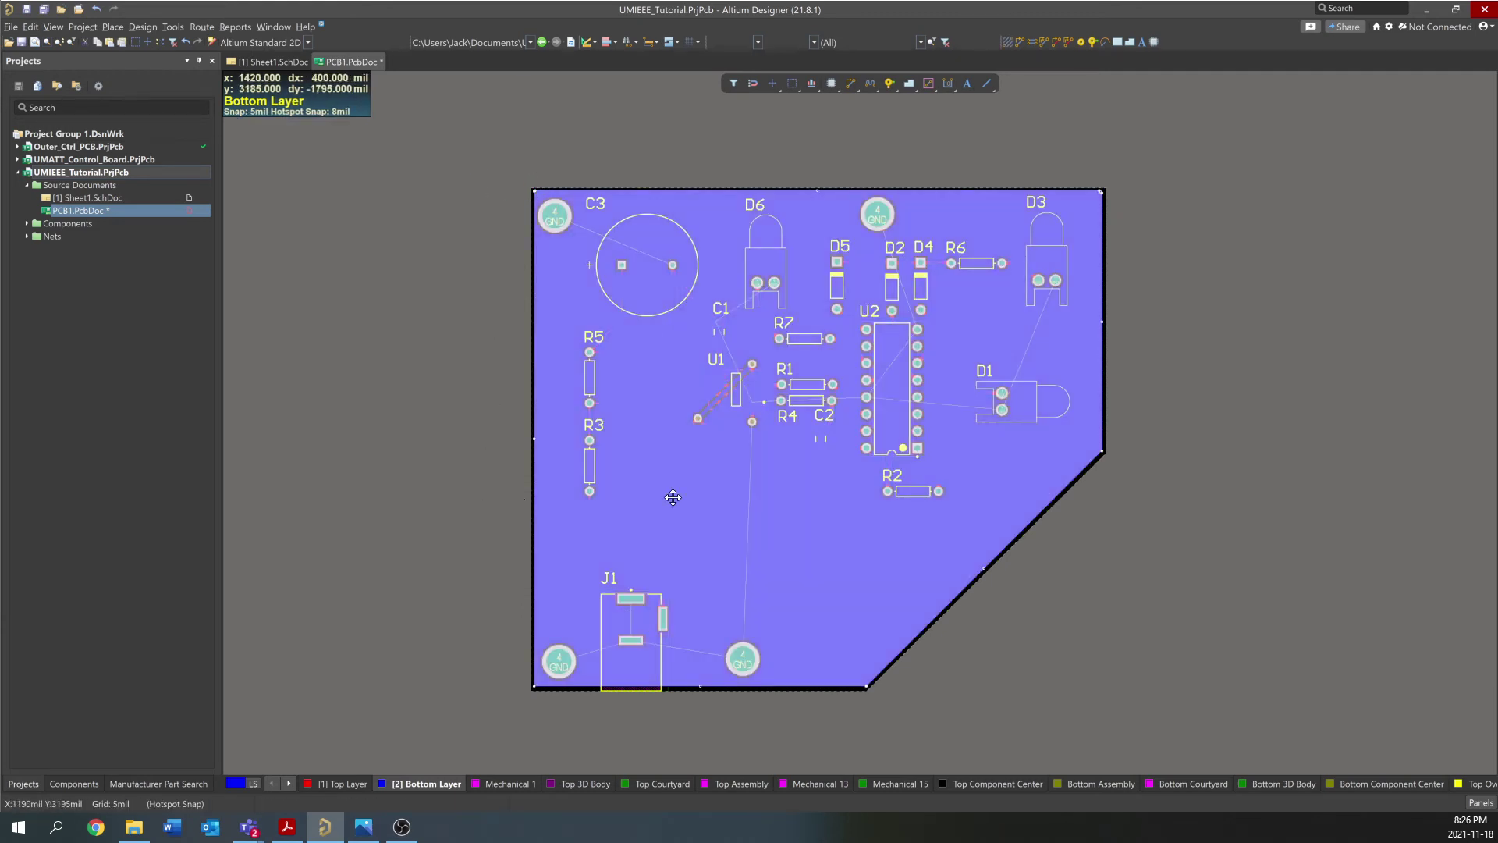
Assign the bottom-layer polygon pour to the GND net
click(1094, 585)
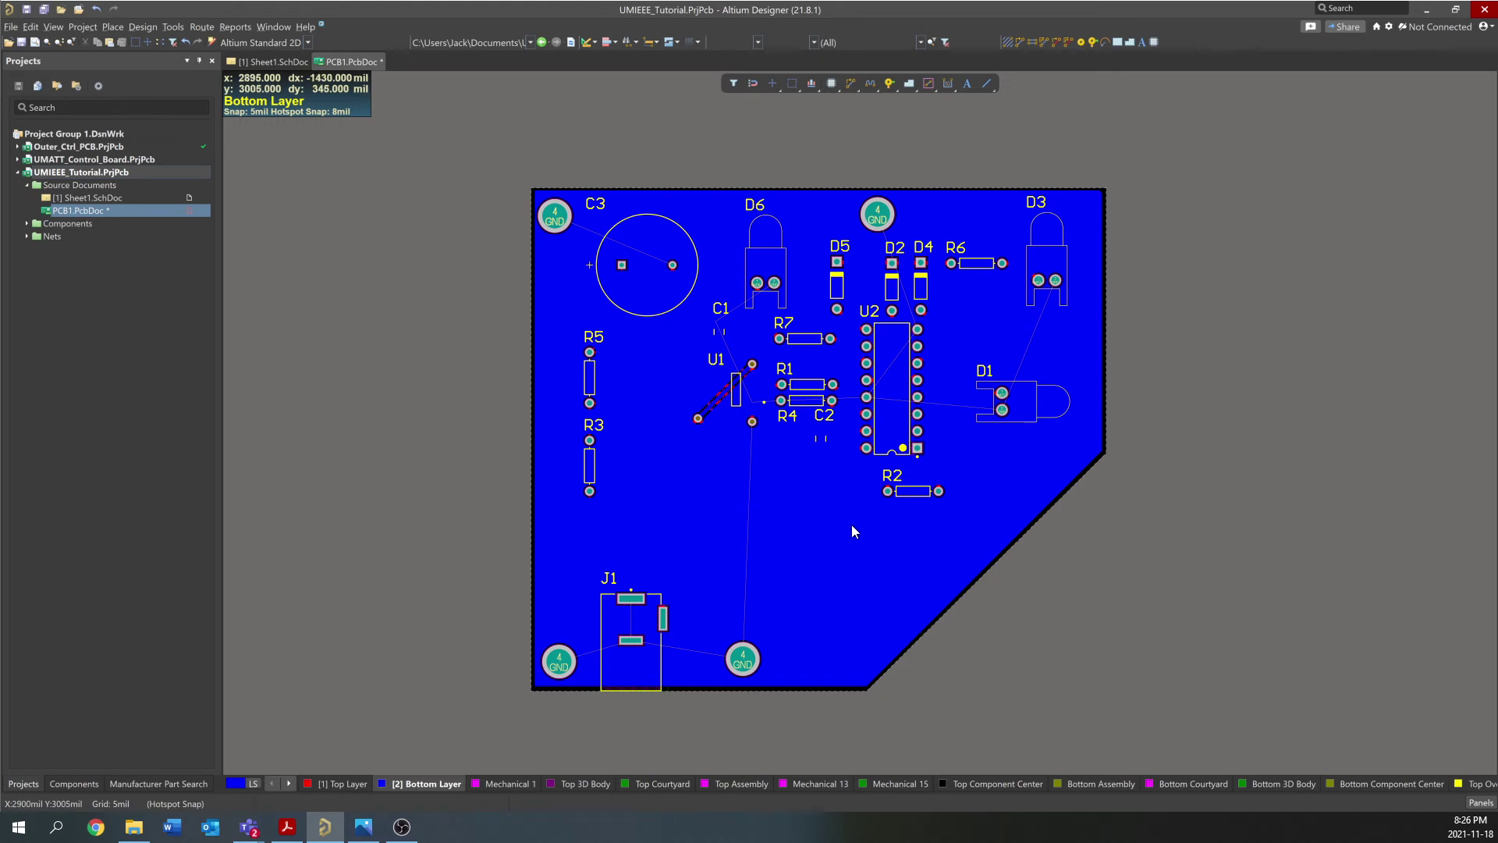
click(822, 543)
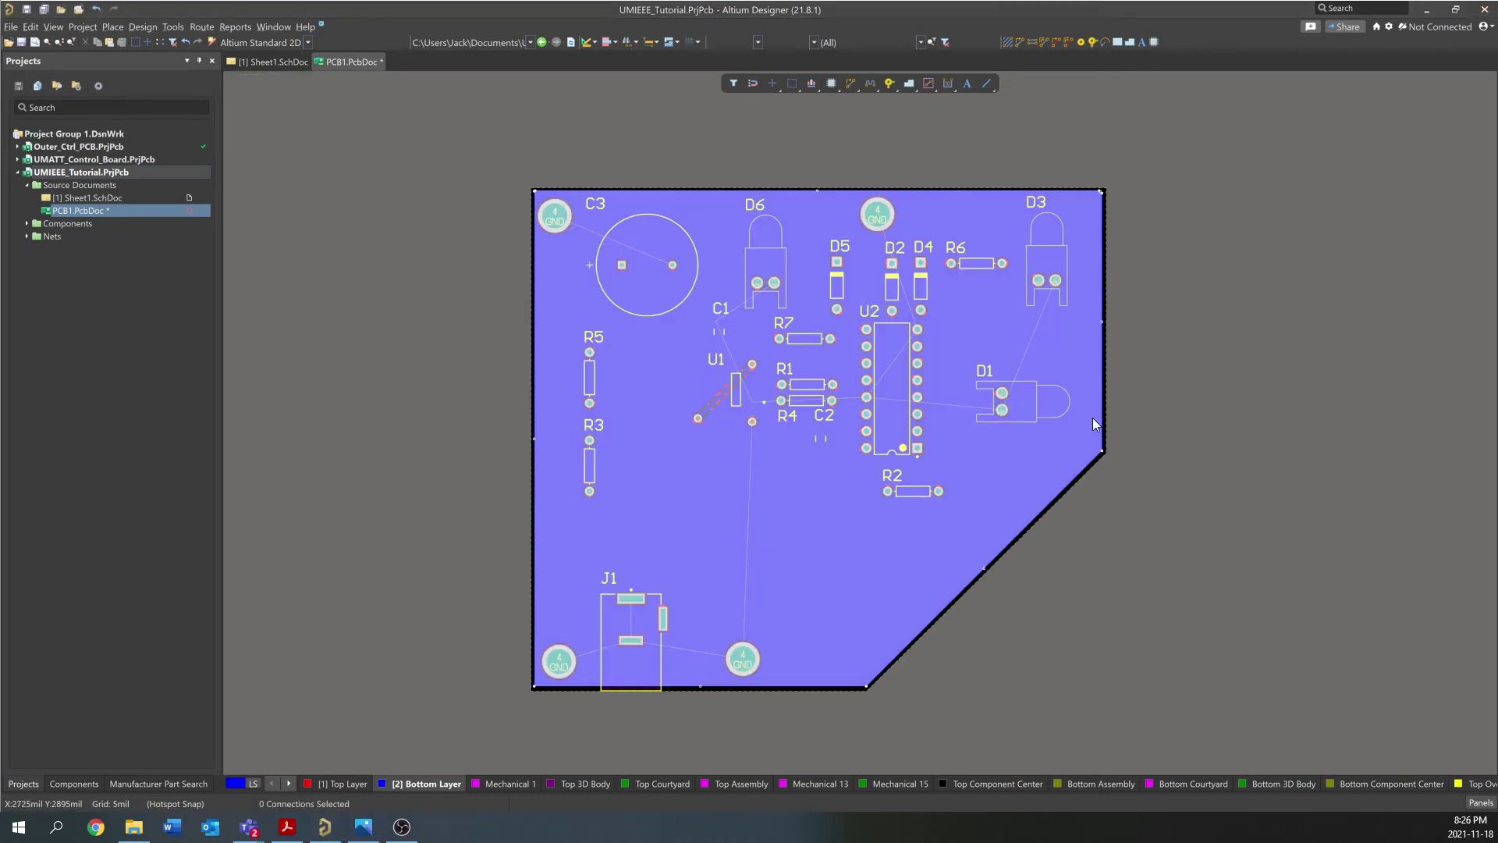
double_click(823, 545)
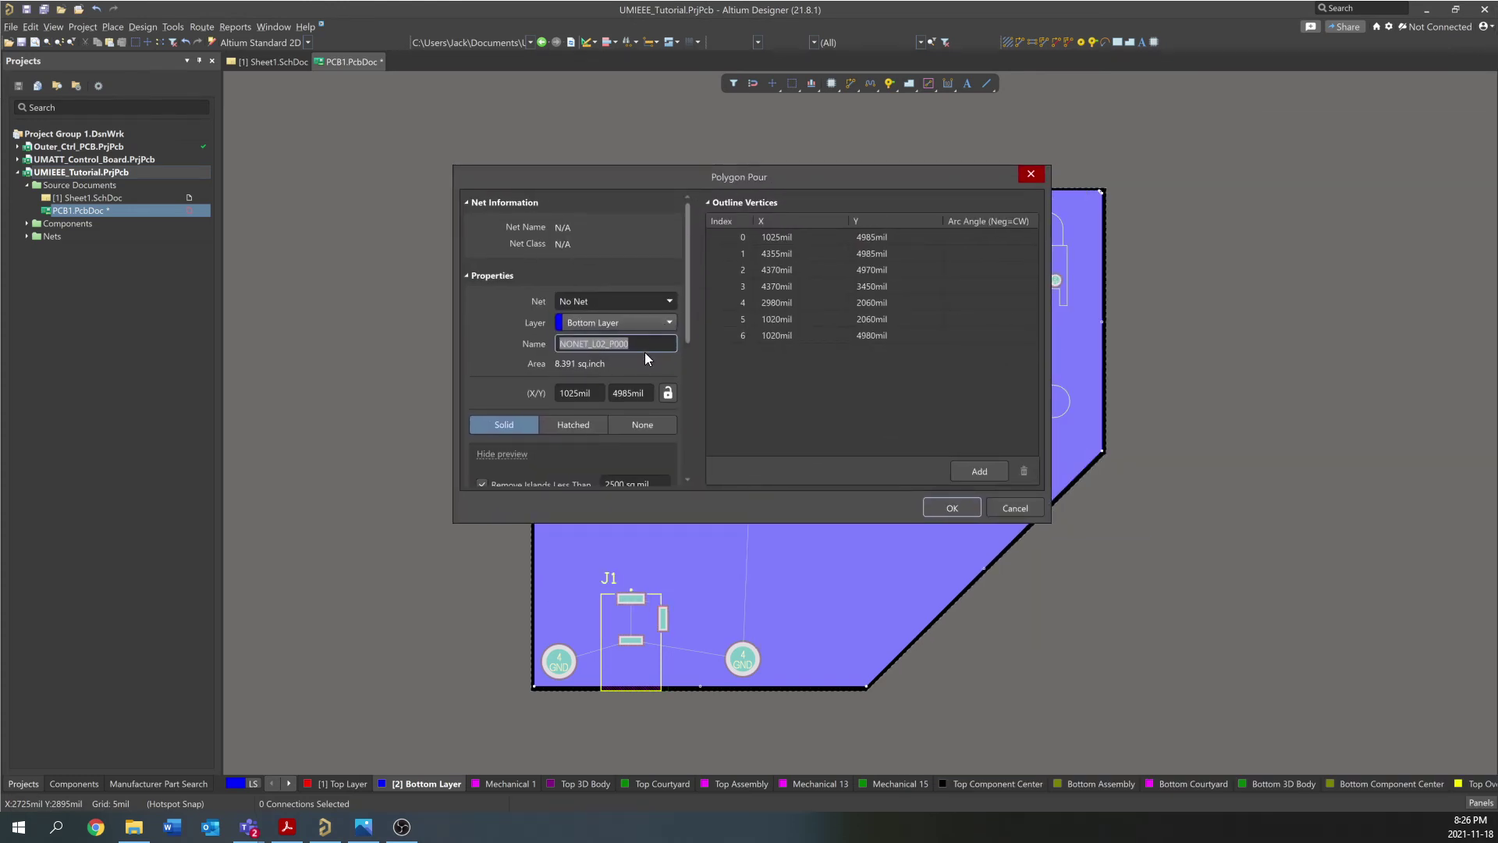
click(669, 301)
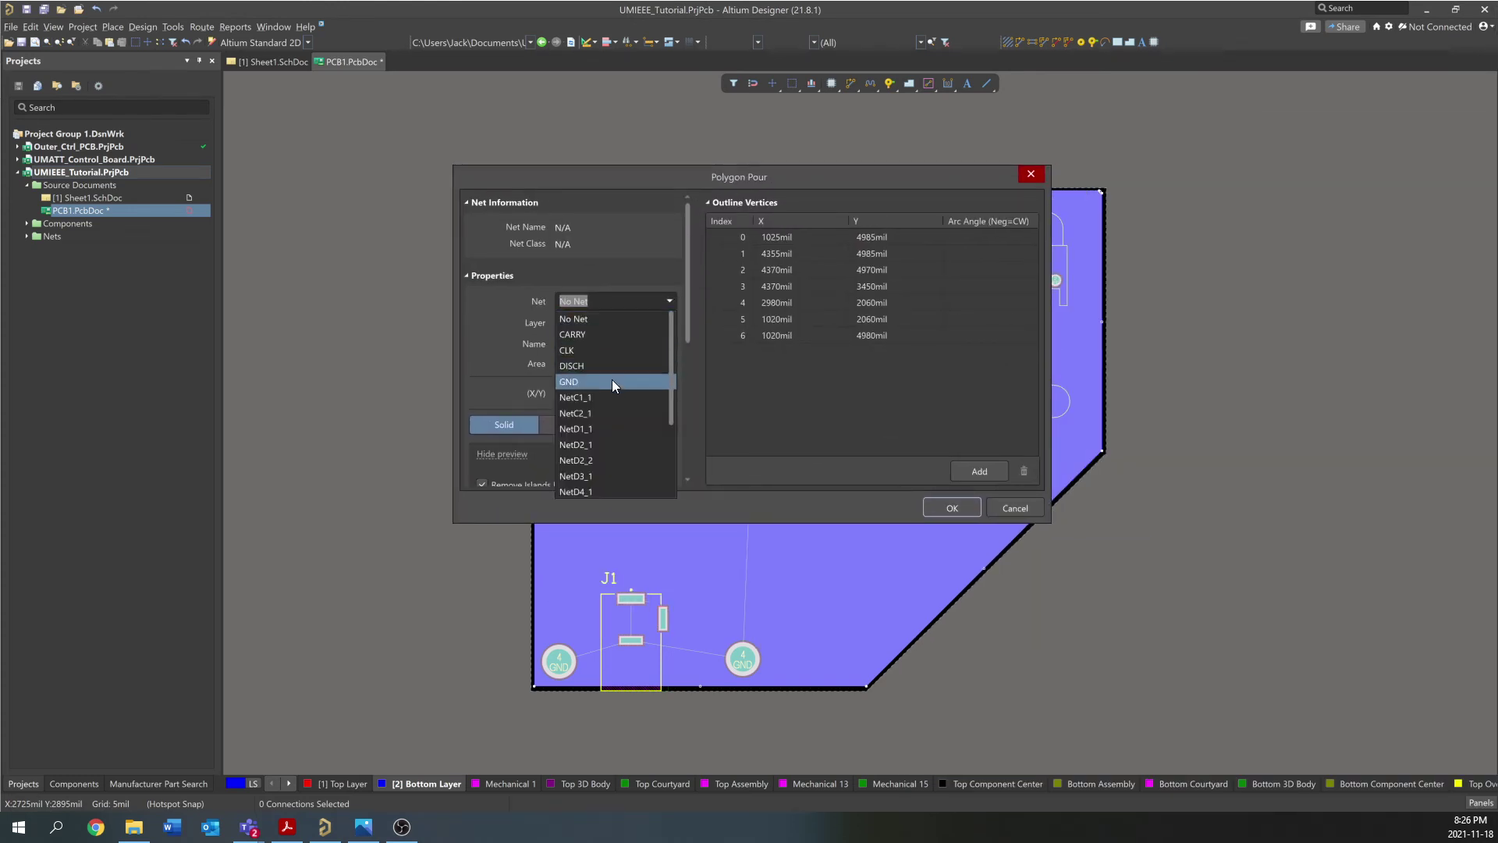
key(Escape)
click(966, 507)
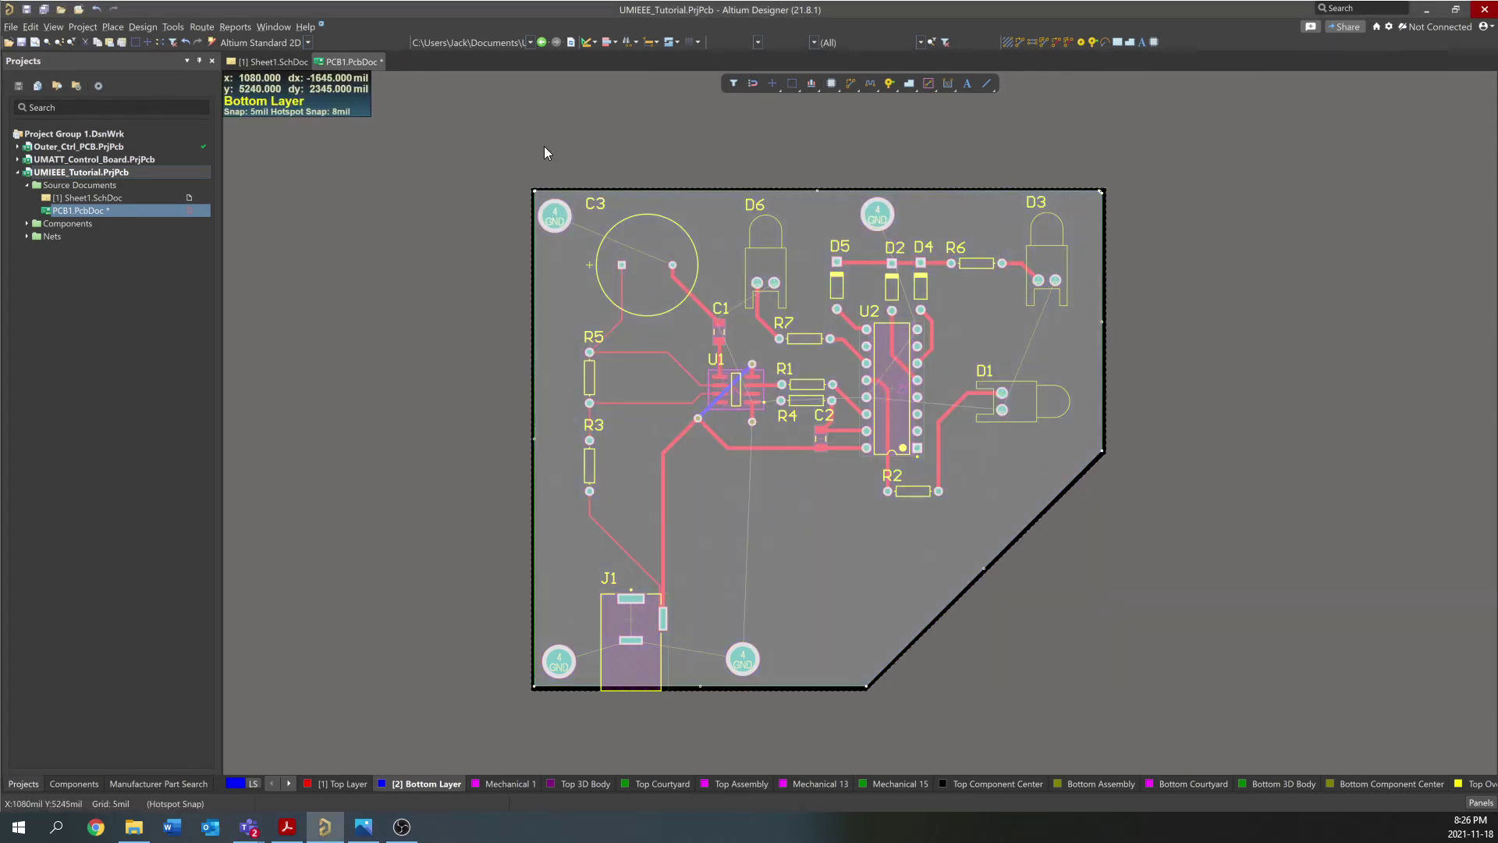
Repour all polygons on the board
click(171, 27)
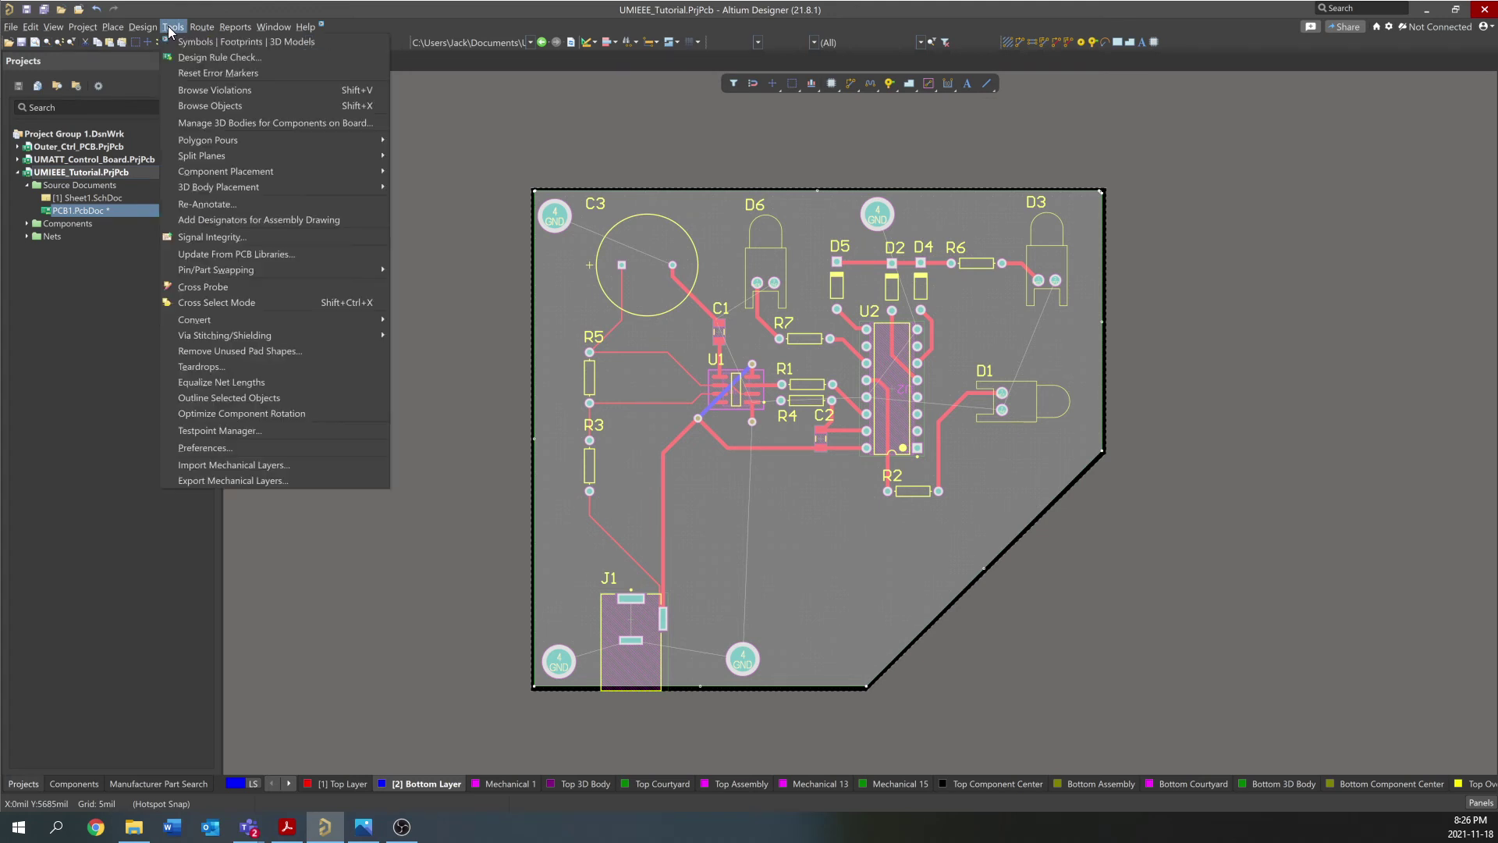
mouse_move(323, 142)
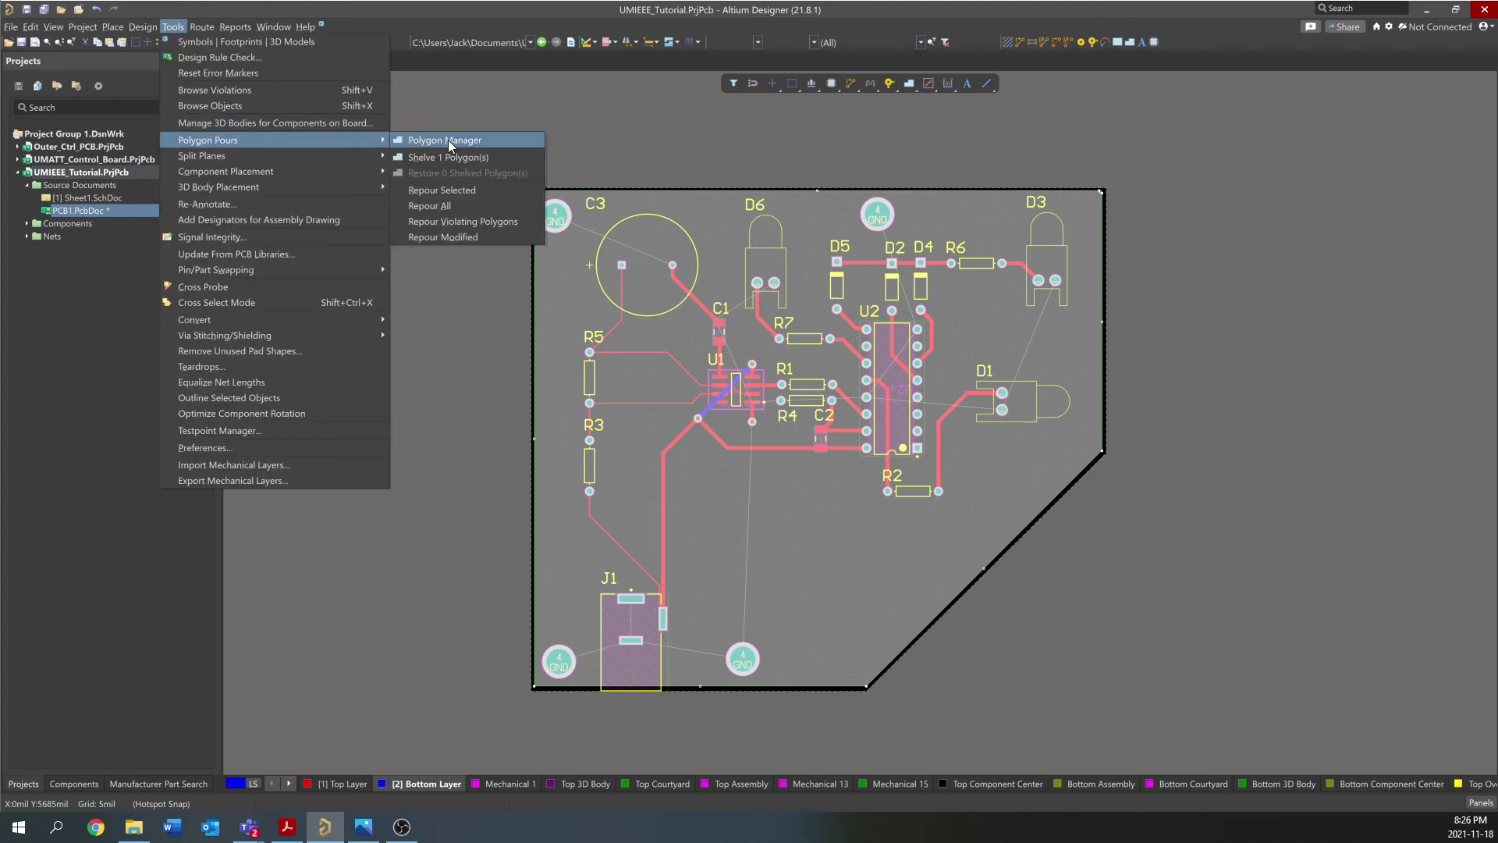
click(455, 207)
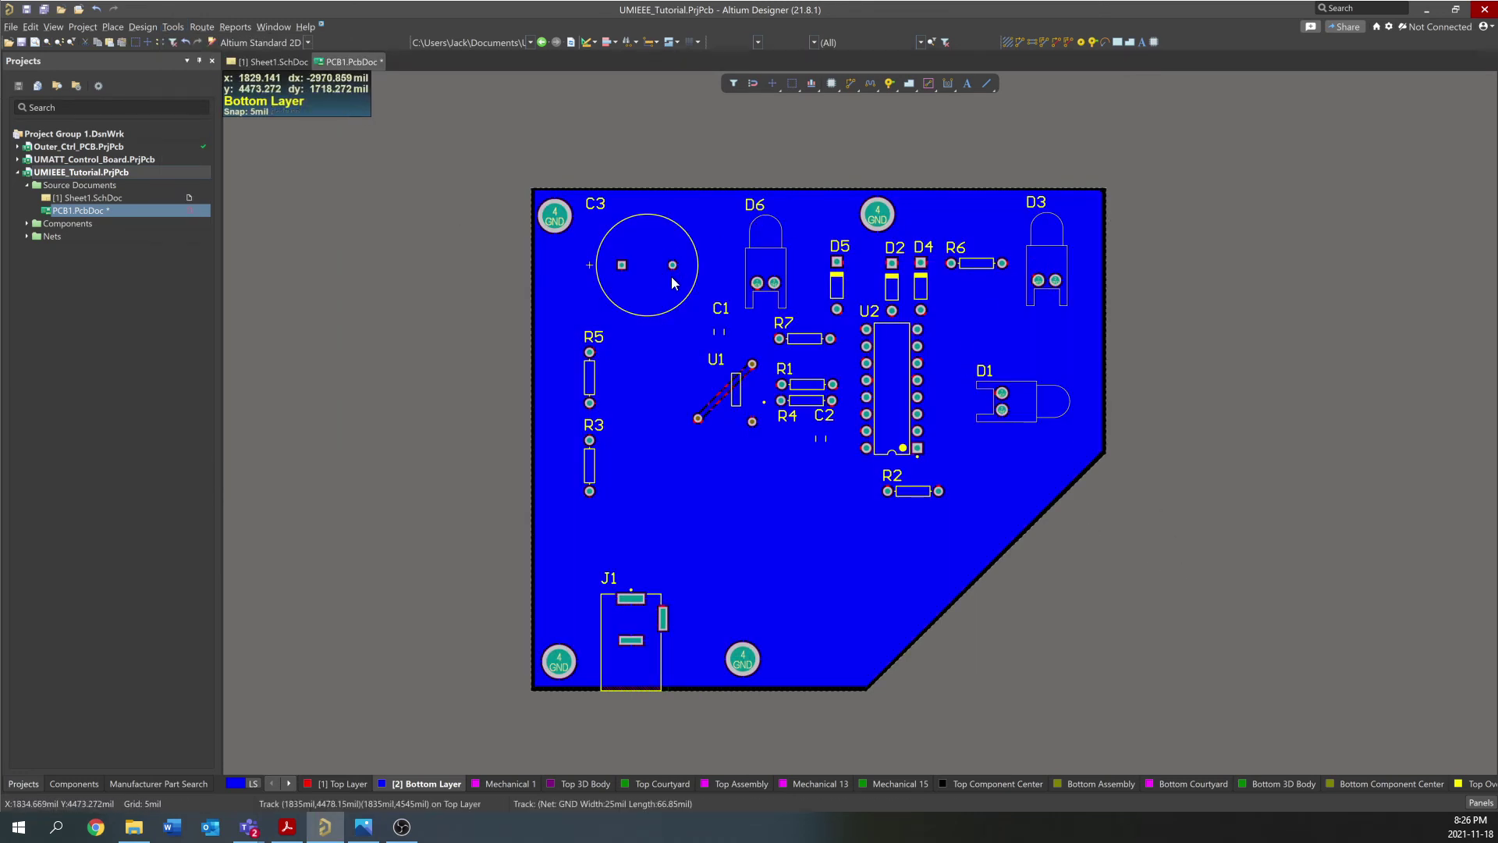
Examine how the Bottom Layer pour connects to C3's GND pad, and make Top Layer the active layer
ctrl+scroll(664, 261, up, 8)
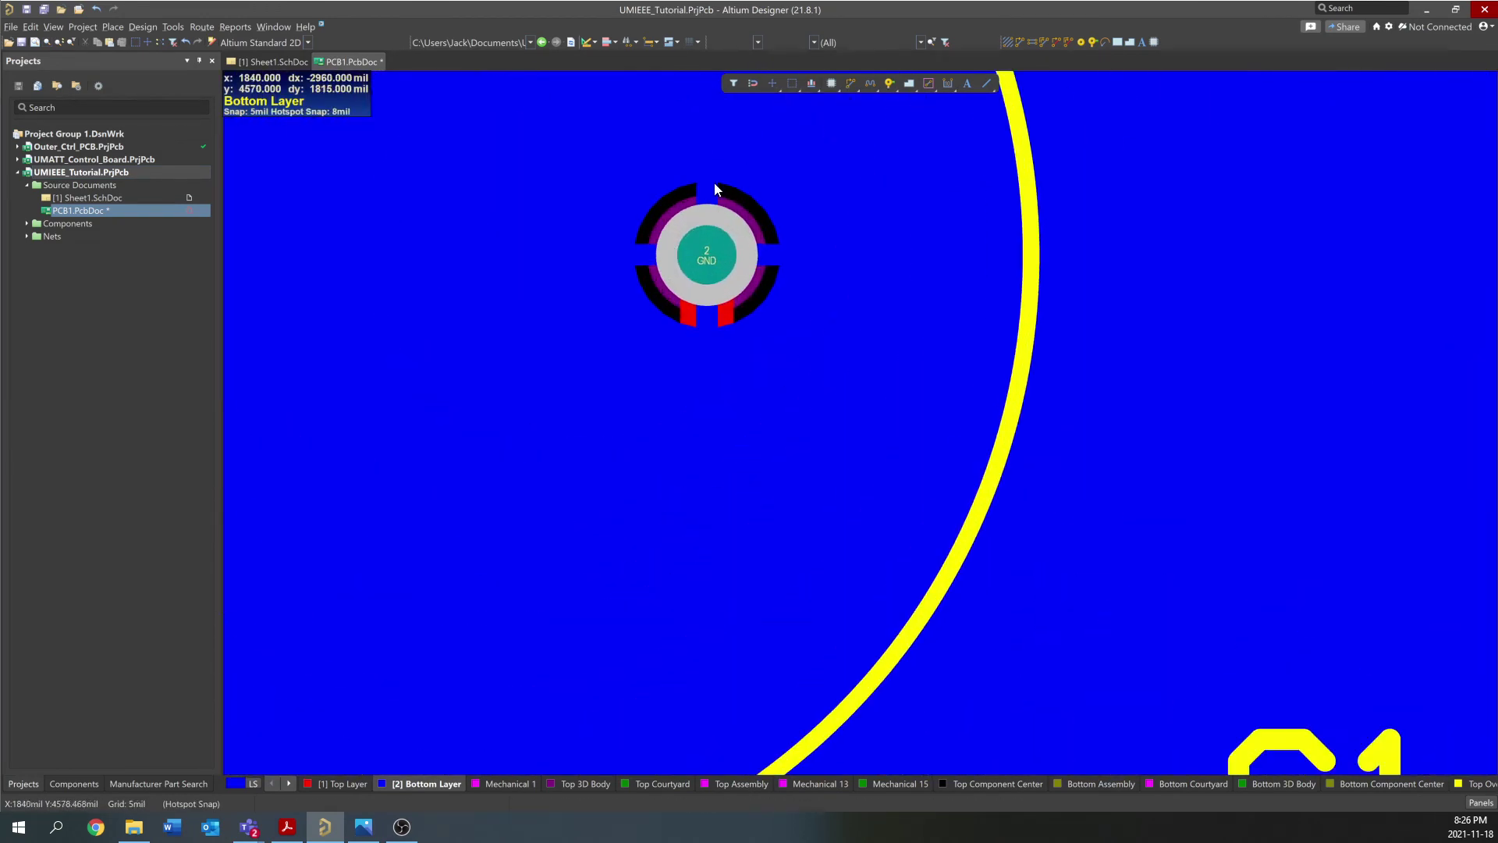
ctrl+scroll(733, 268, down, 6)
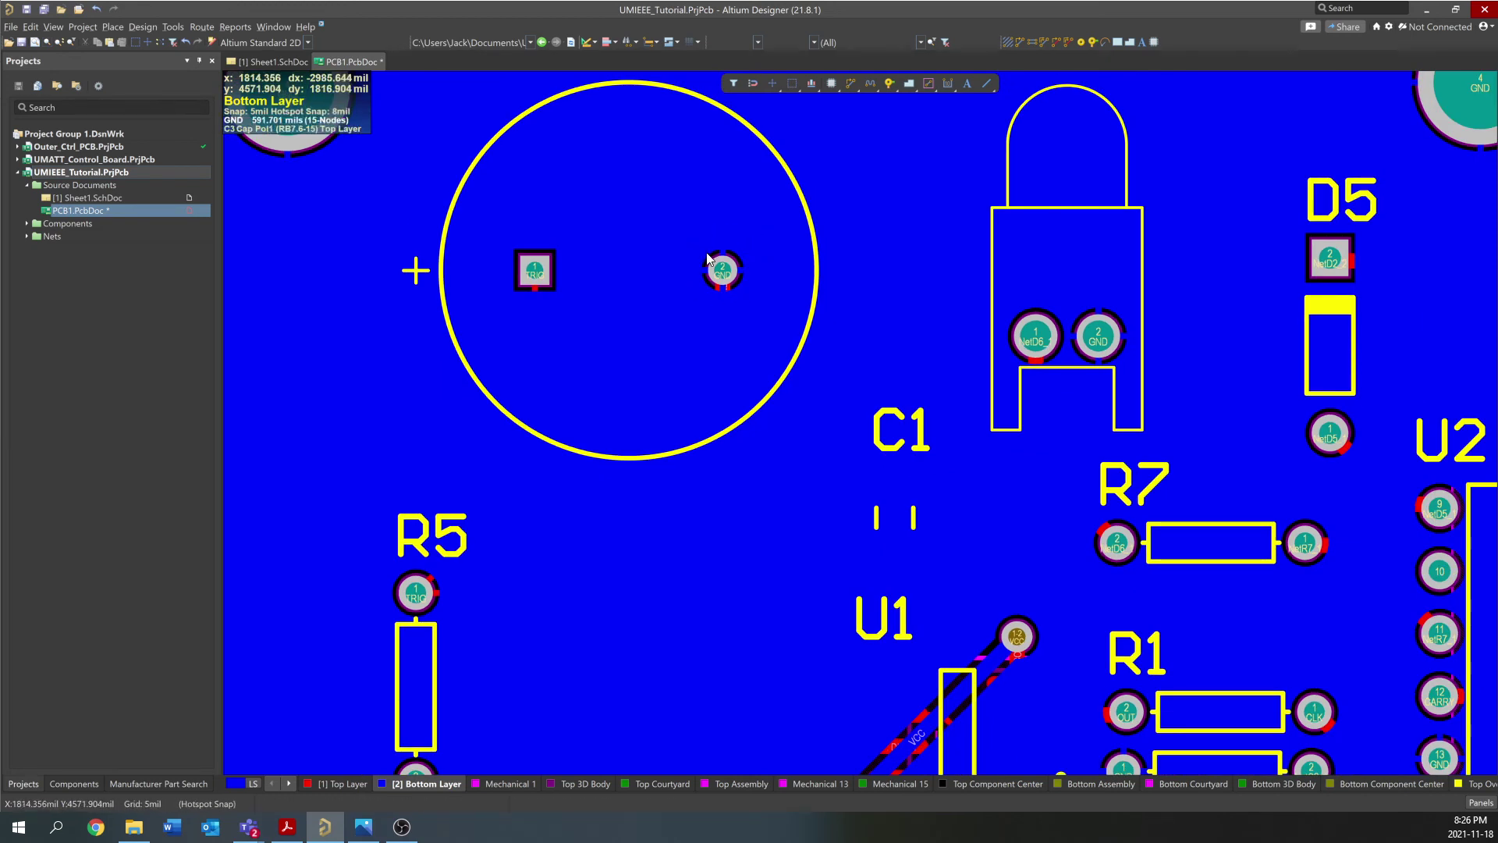
ctrl+scroll(746, 259, up, 6)
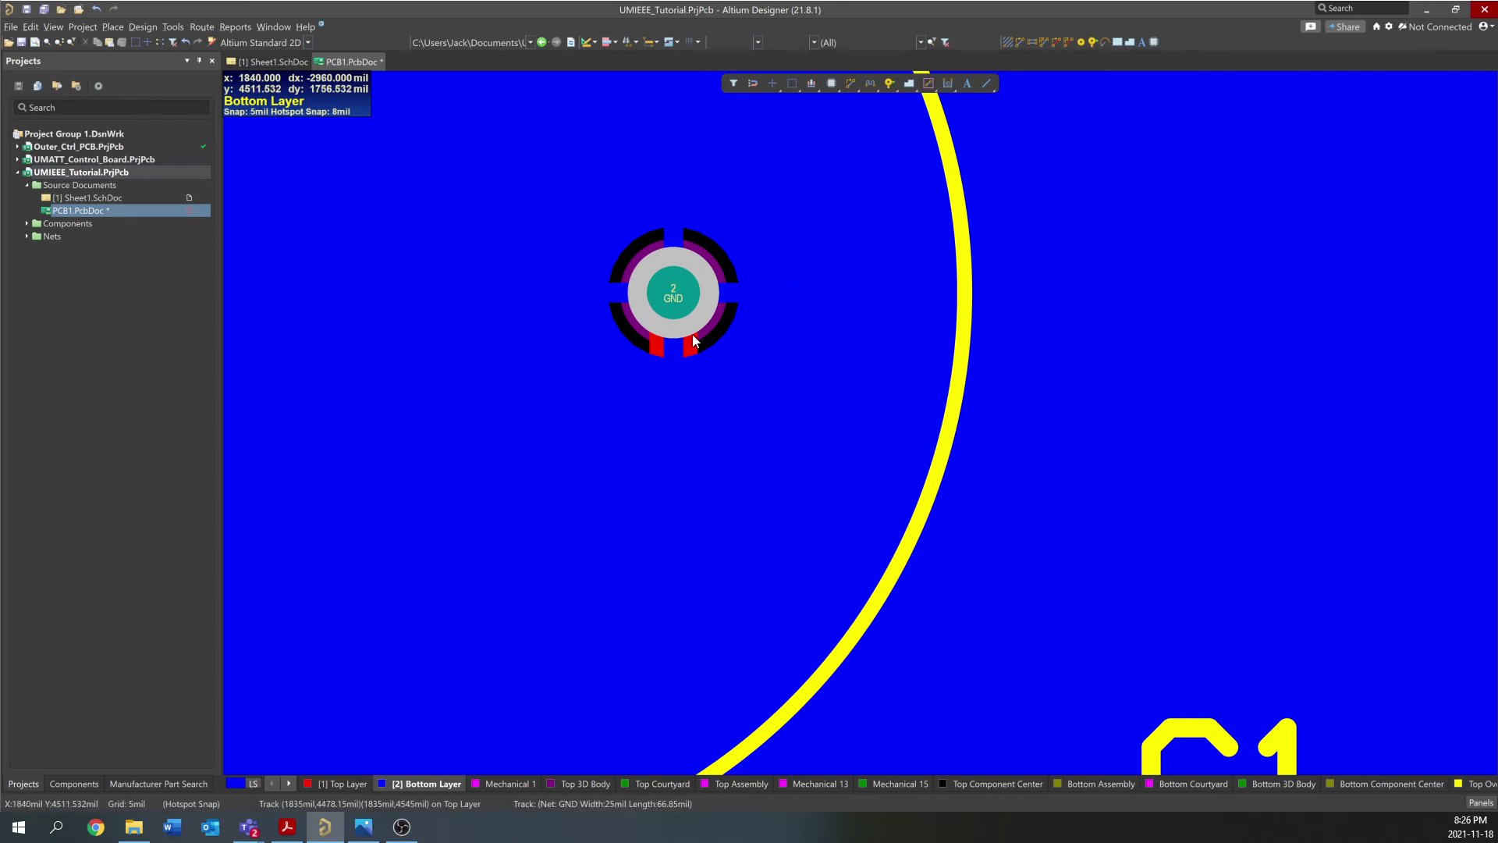
ctrl+scroll(742, 256, down, 5)
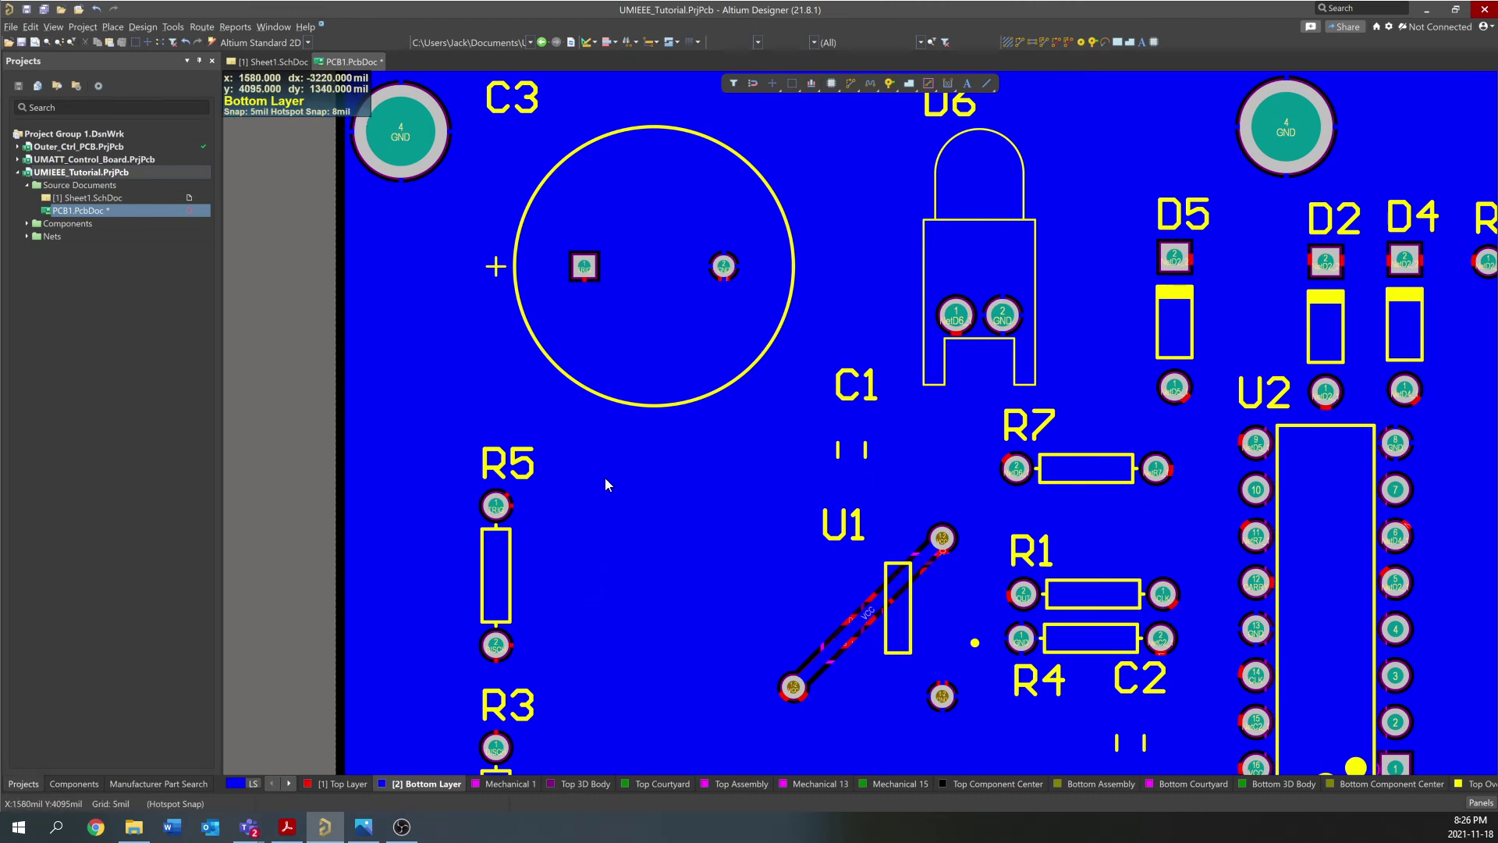
ctrl+scroll(606, 474, down, 2)
ctrl+scroll(602, 389, down, 3)
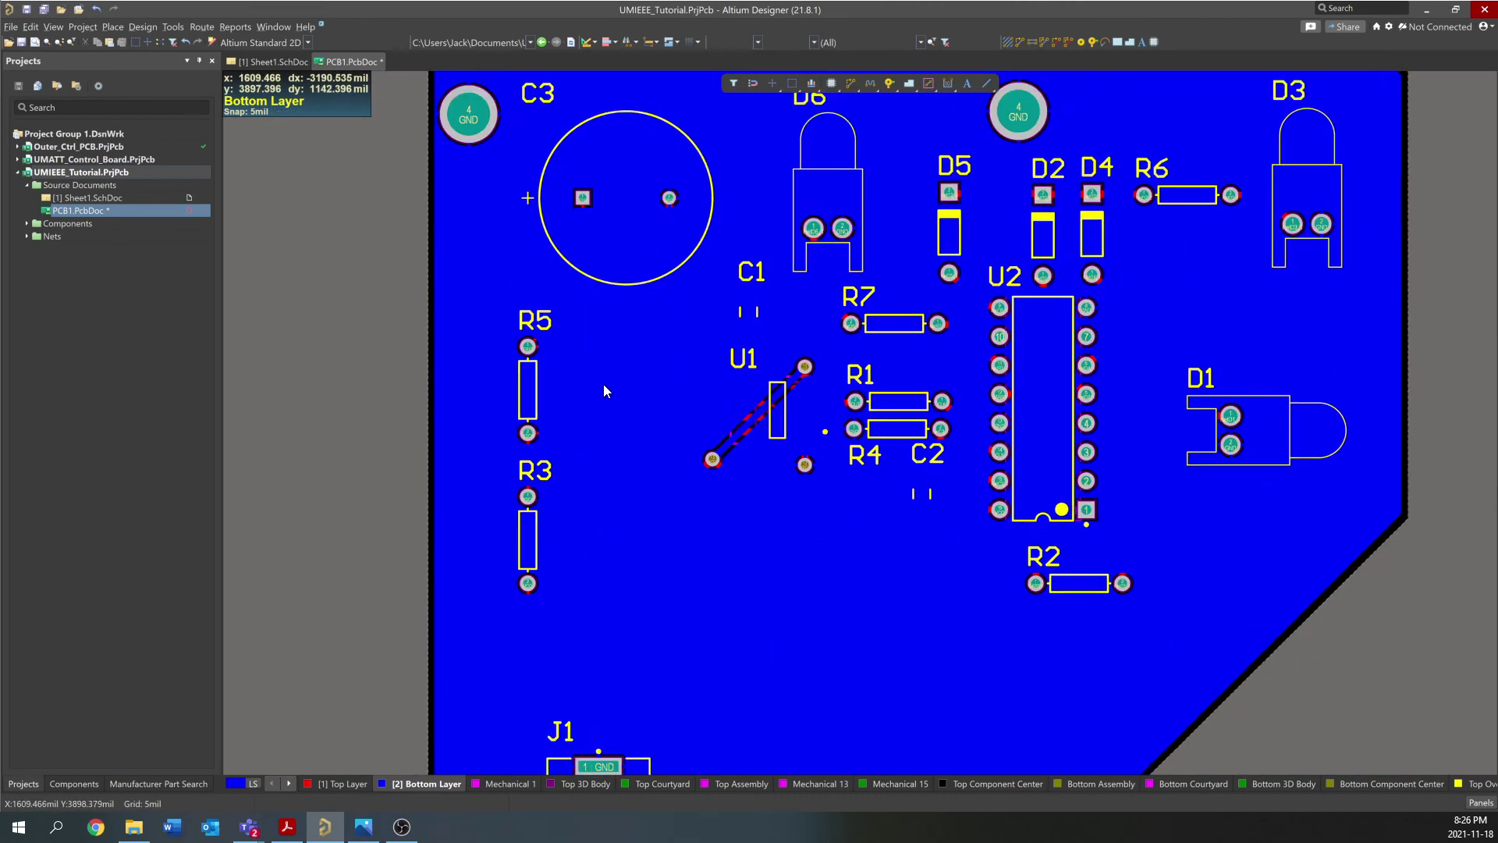
click(353, 781)
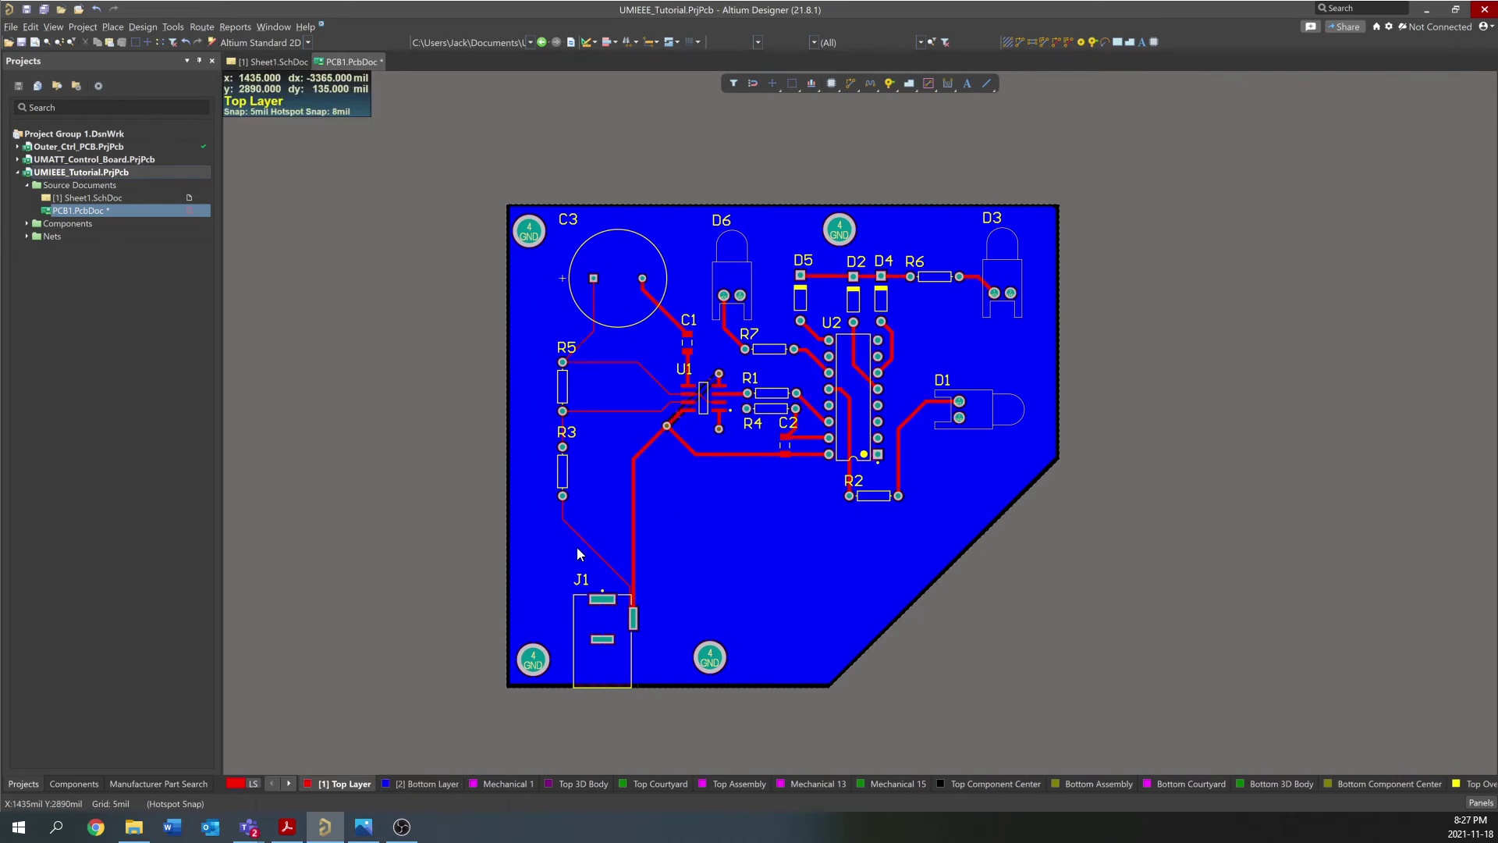
View the board in 3D from several angles, including flipped, and return to the 2D view
key(3)
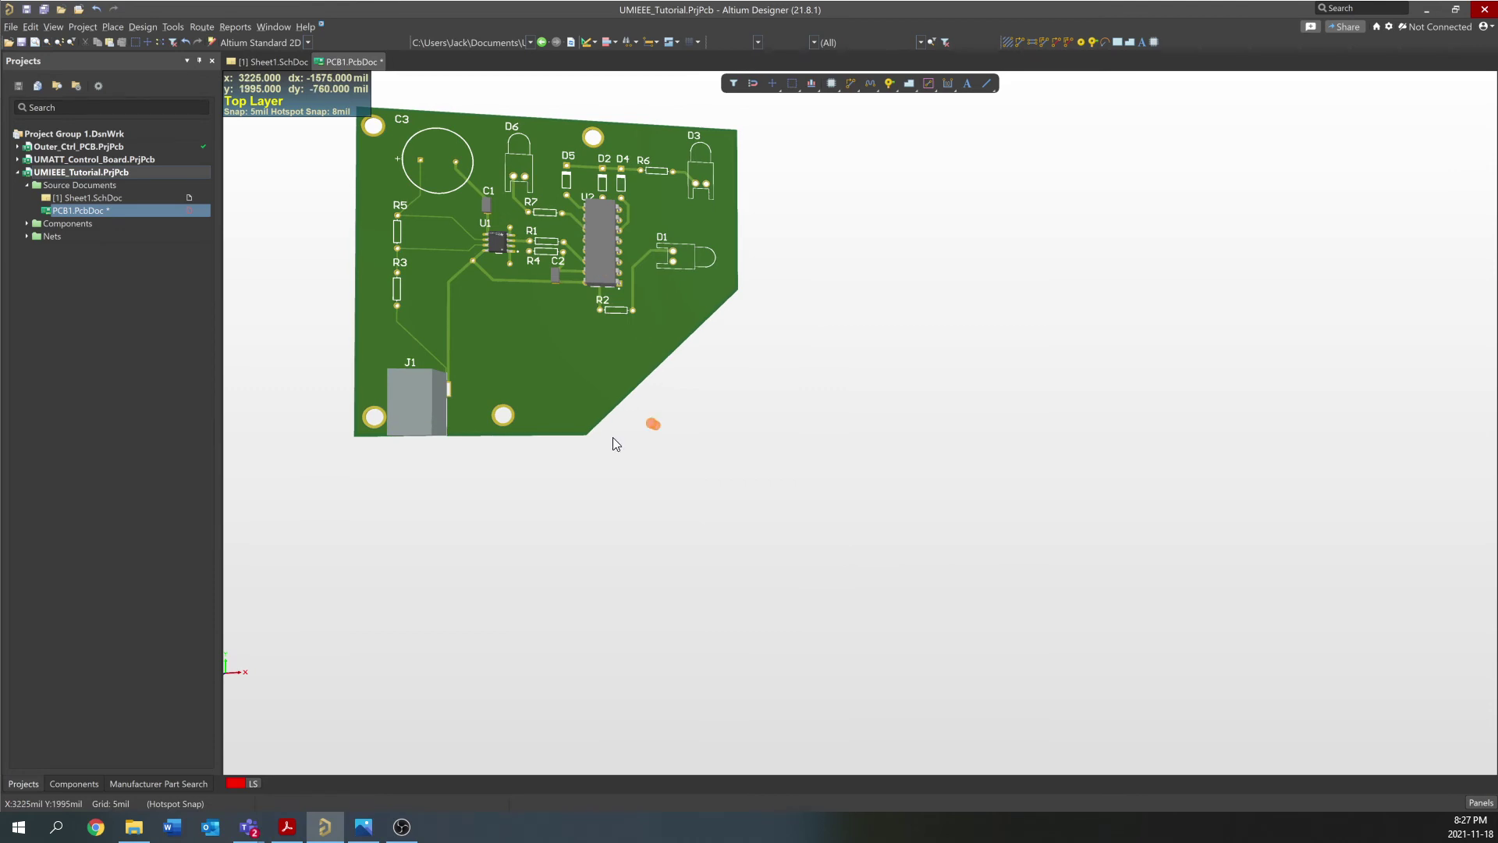
shift+right_drag(612, 443, 423, 386)
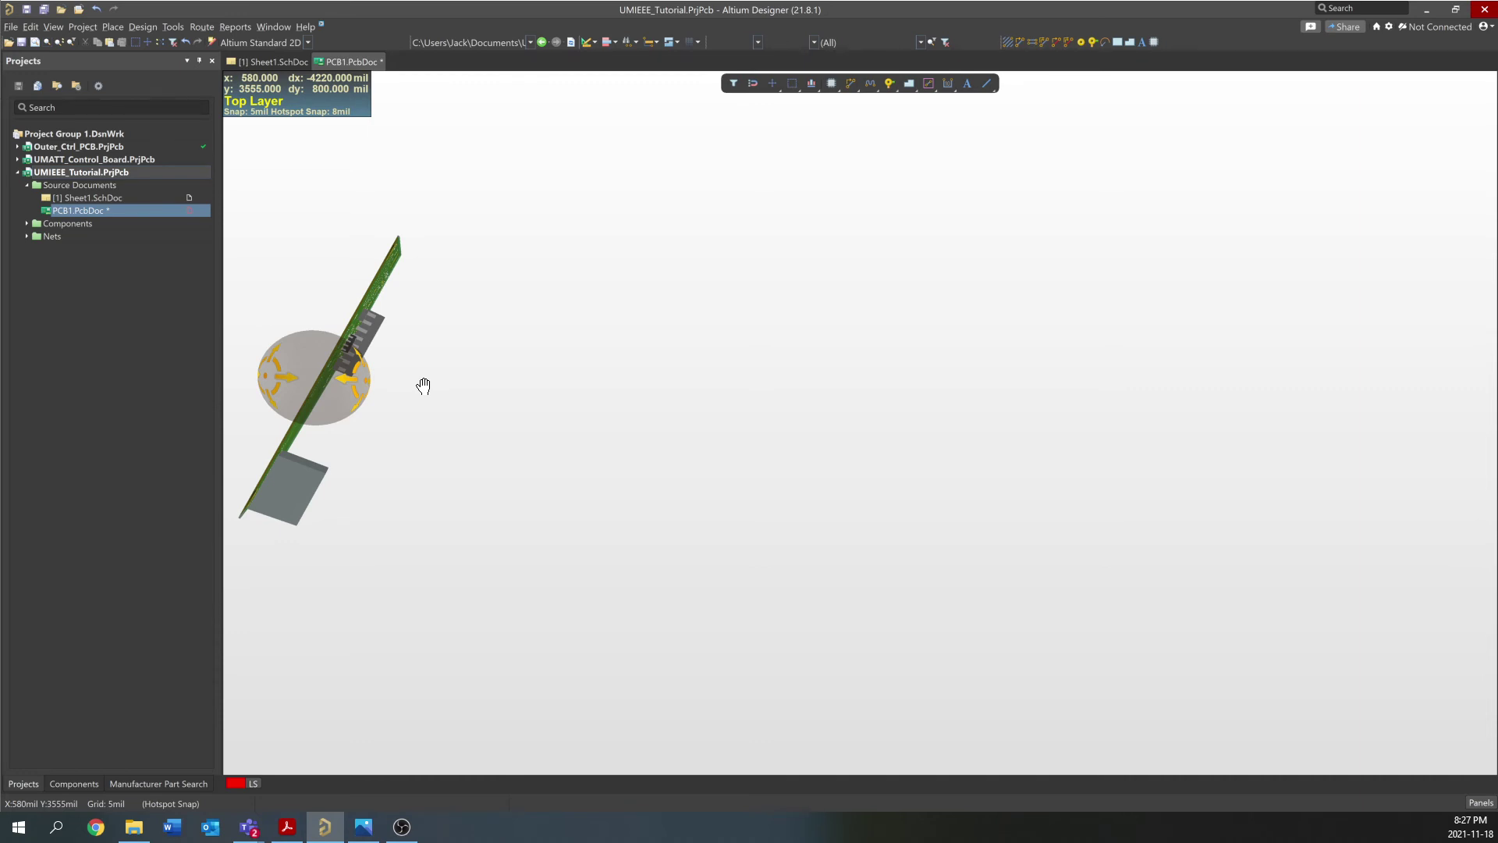
key(v)
key(b)
shift+right_drag(926, 440, 269, 369)
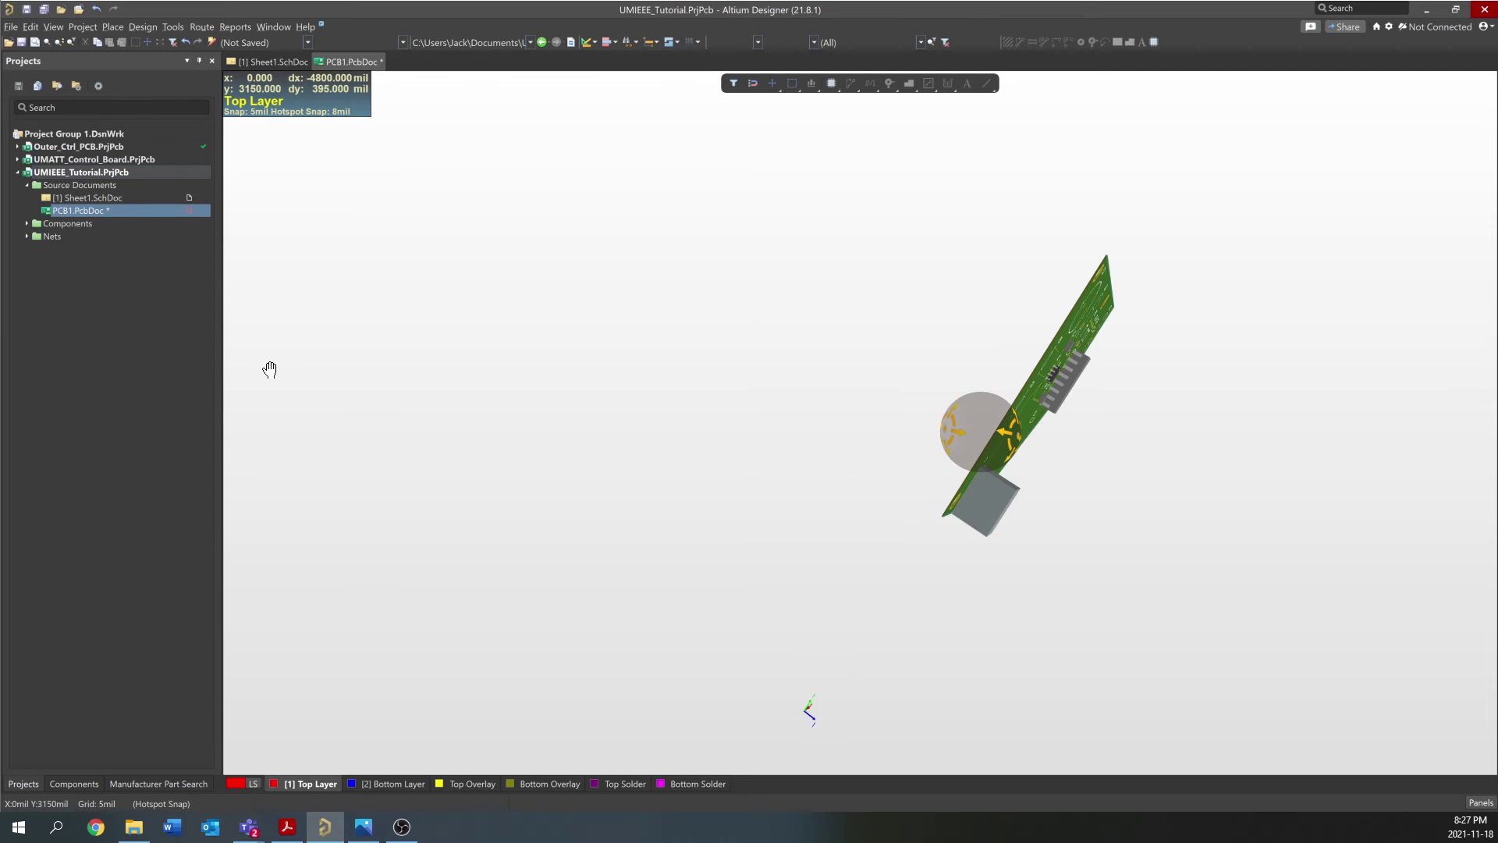
shift+right_drag(269, 369, 871, 278)
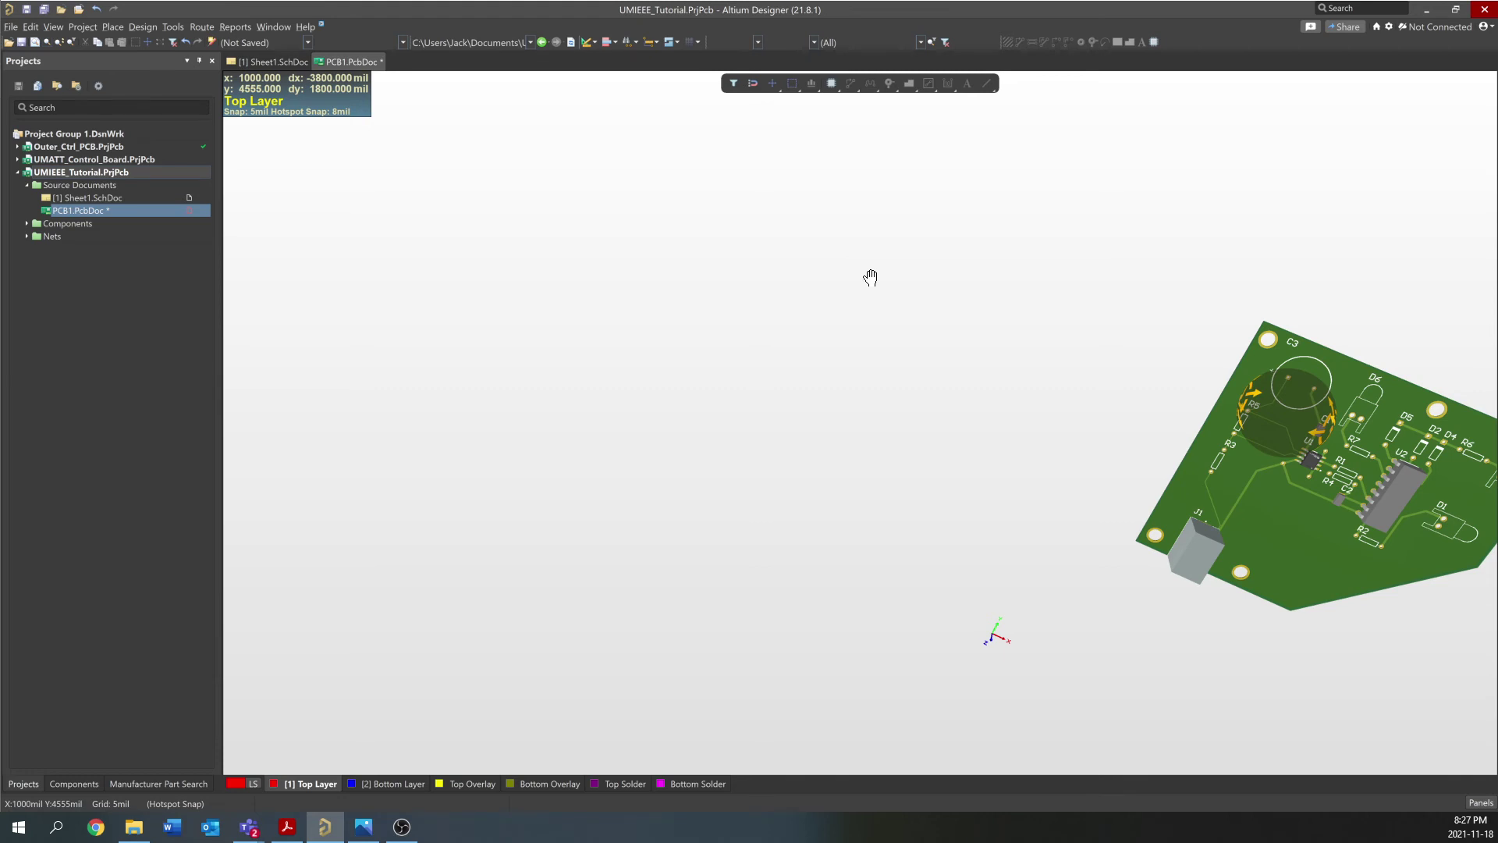
key(2)
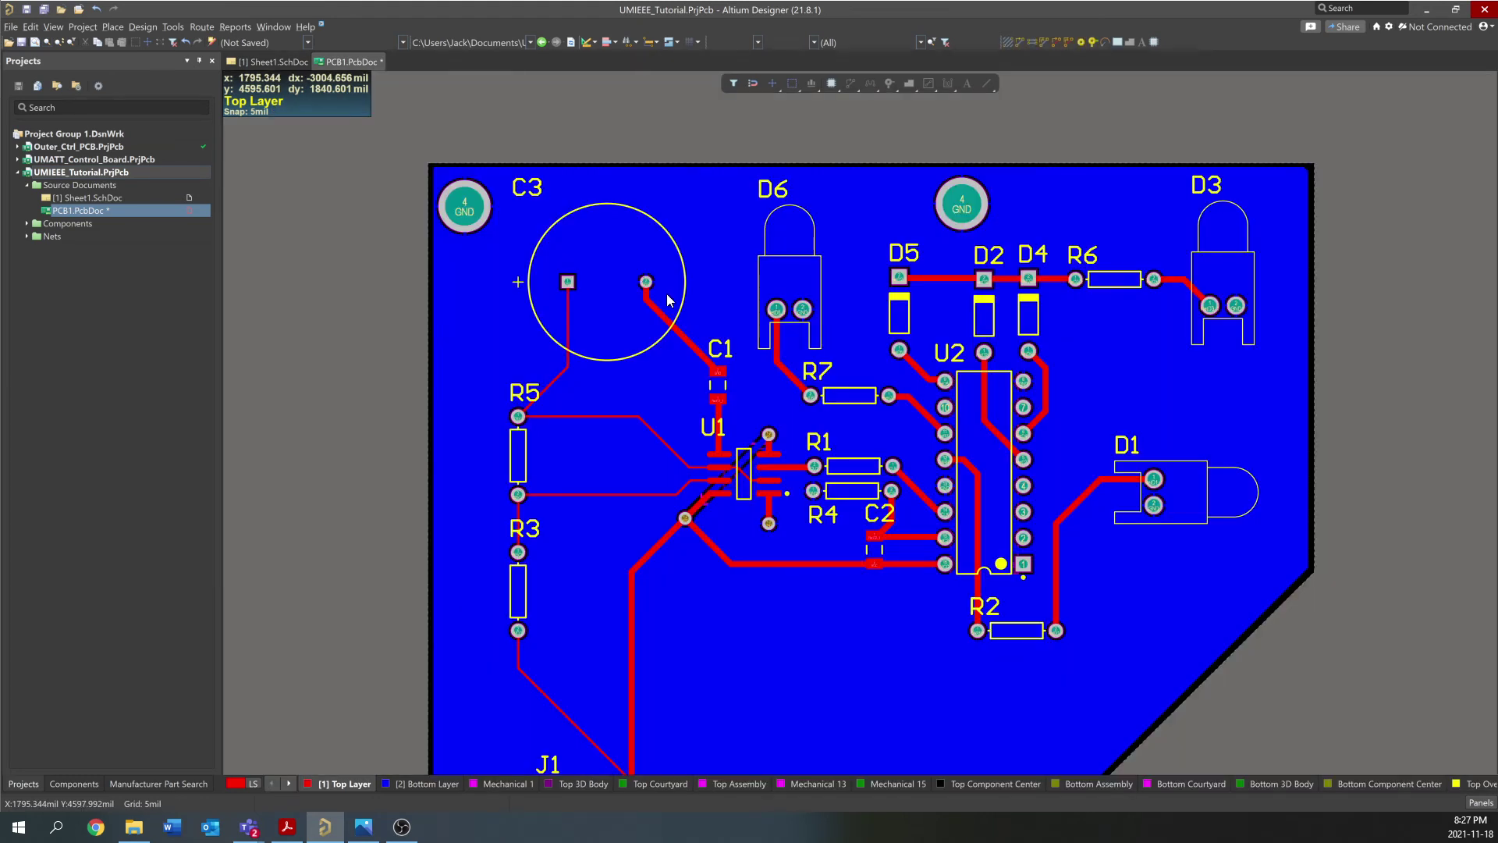
Compare C3's GND and TRIG pad connections to the pour with Top Layer active
ctrl+scroll(669, 301, up, 10)
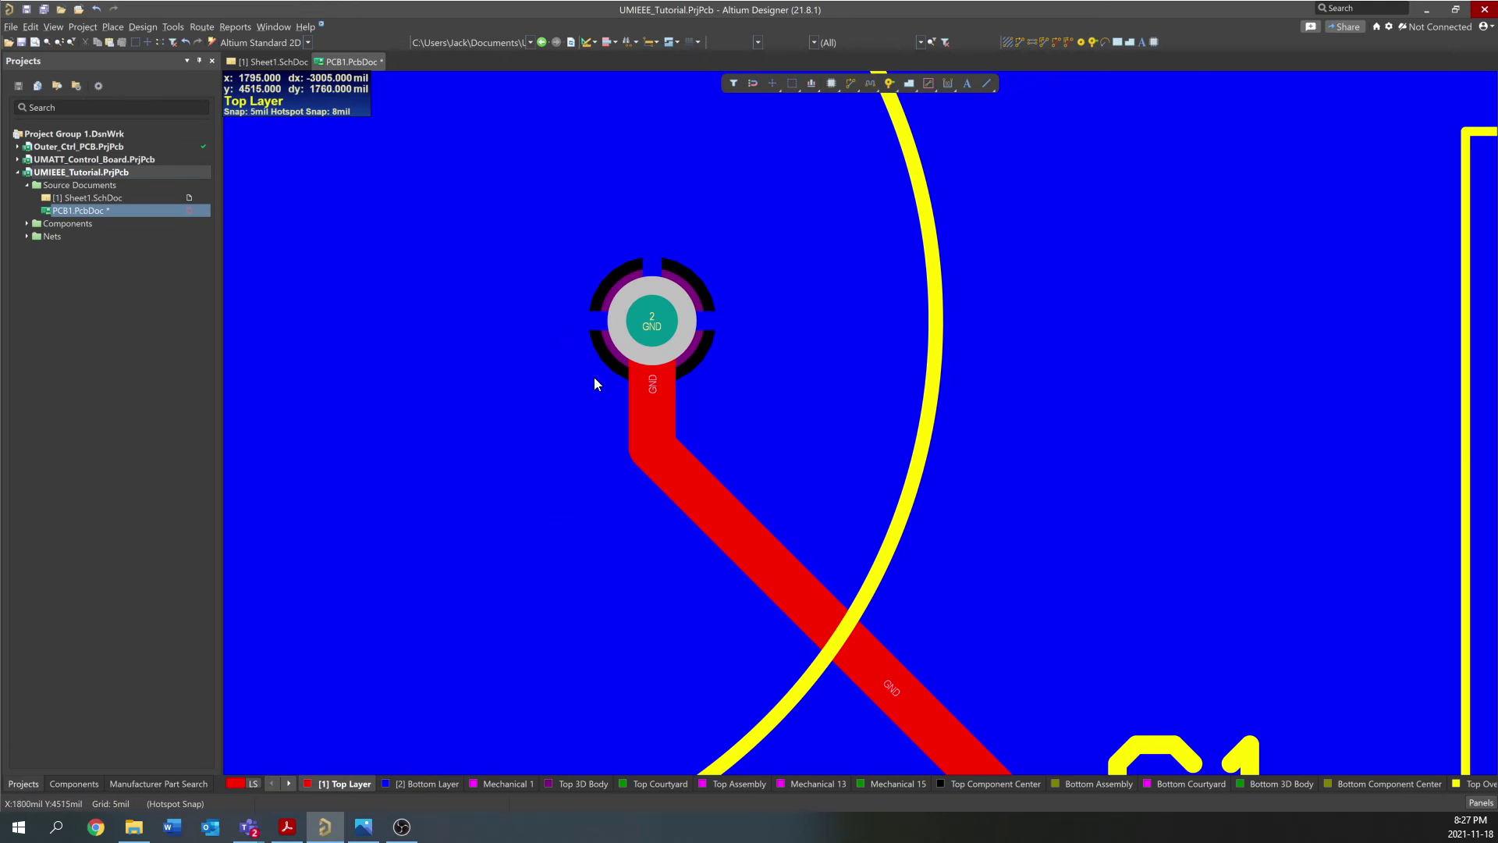
ctrl+scroll(797, 331, down, 2)
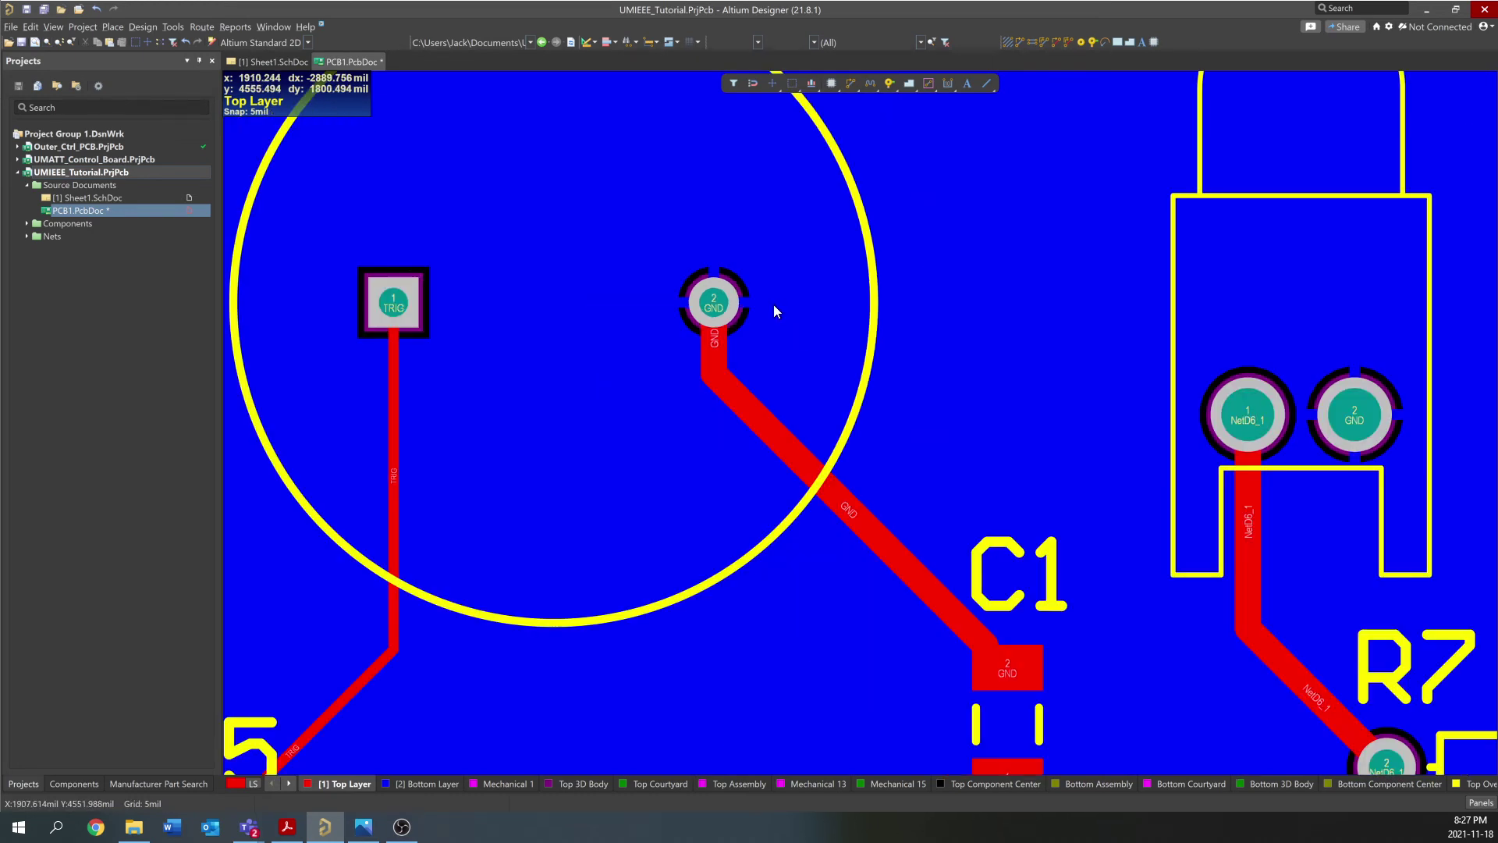
ctrl+scroll(711, 292, down, 4)
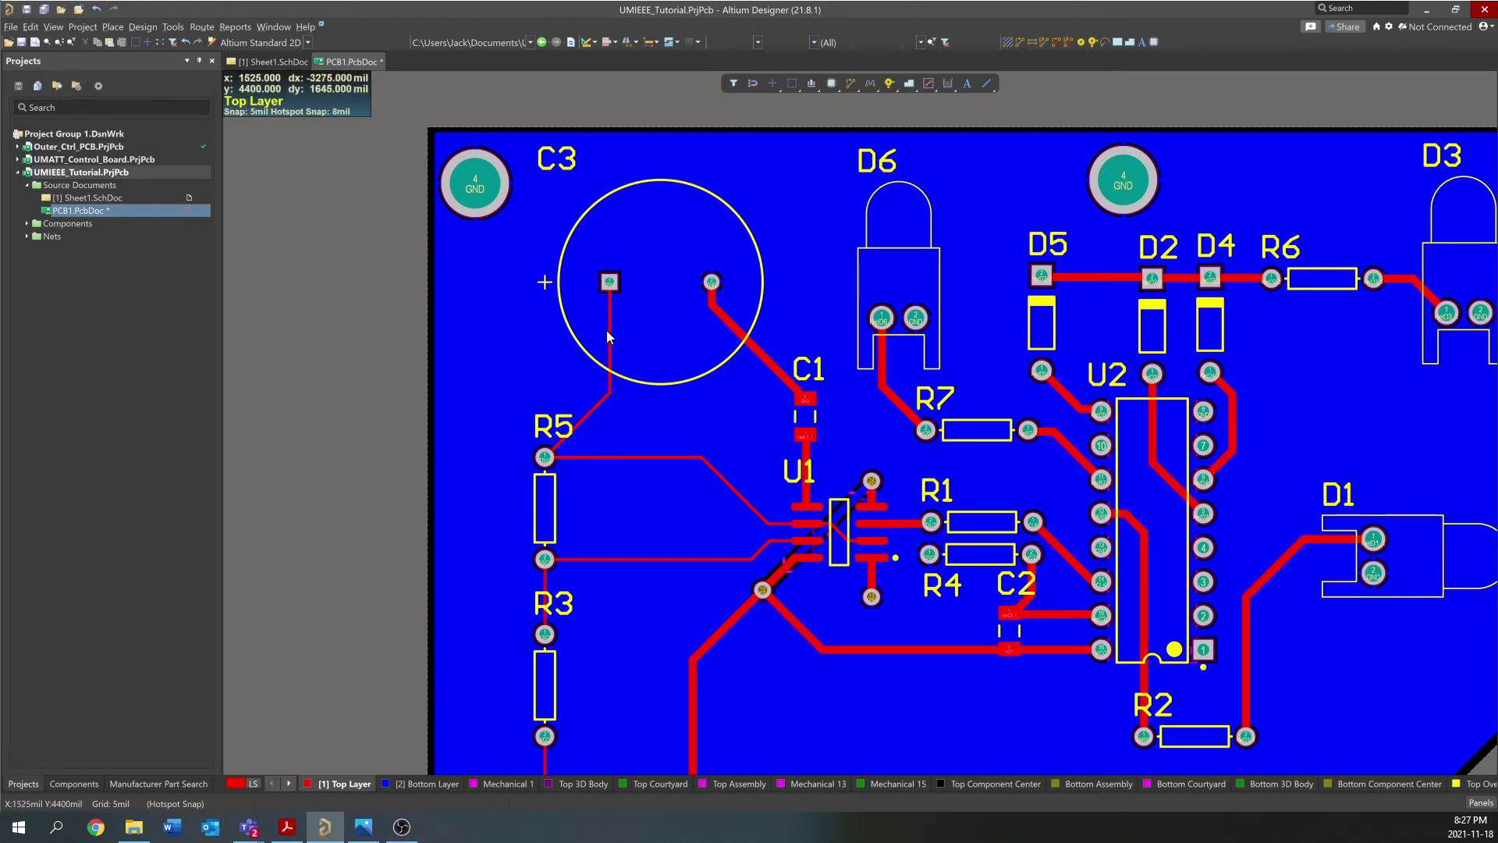
ctrl+scroll(535, 237, down, 5)
ctrl+scroll(597, 315, up, 2)
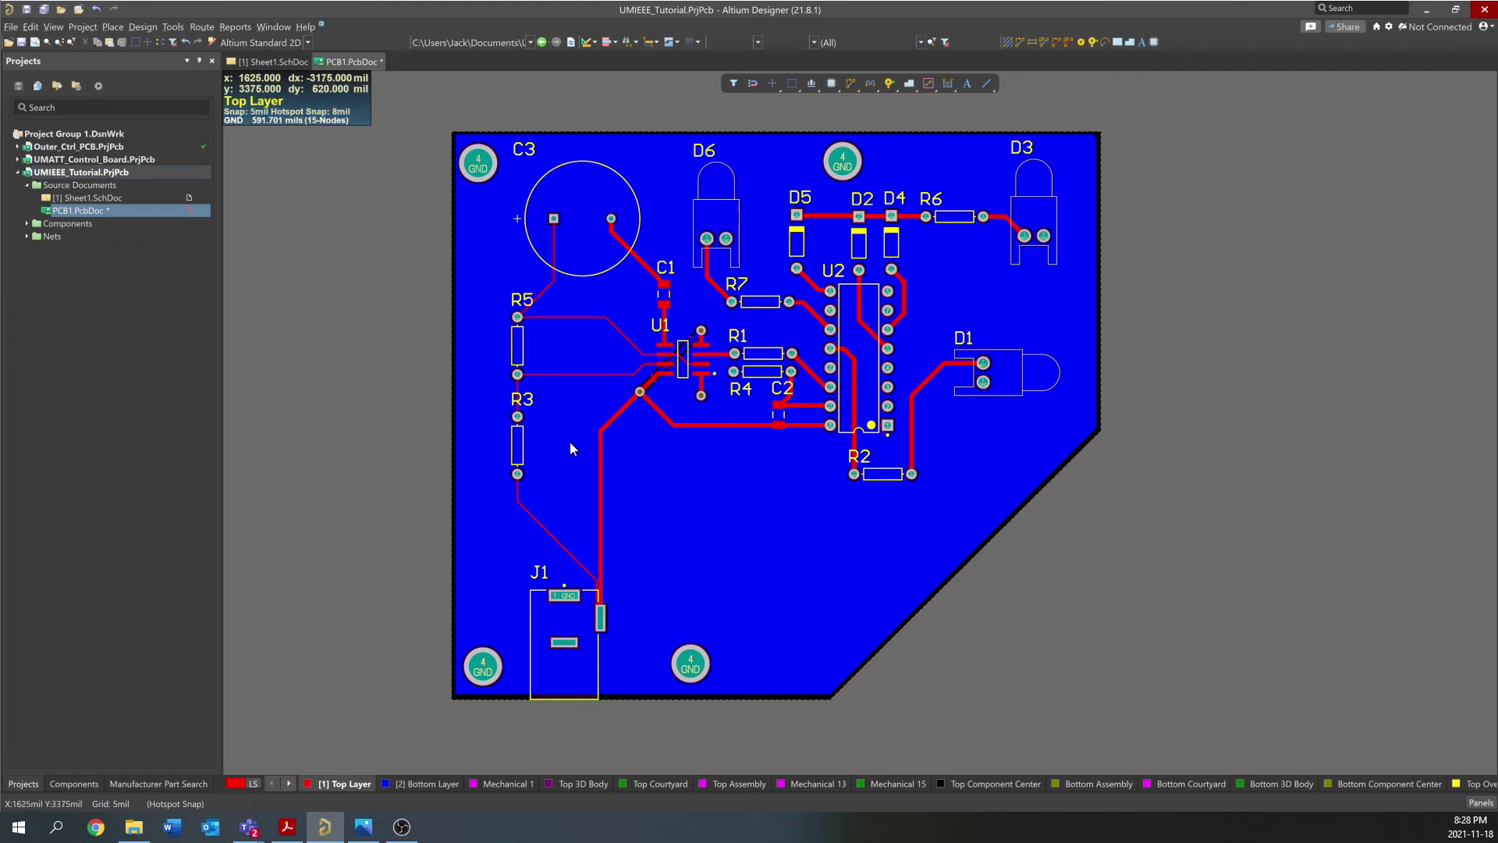
Open Outer_Ctrl_PCB_V1.PcbDoc from the Outer_Ctrl_PCB project as a ground-plane example
click(17, 147)
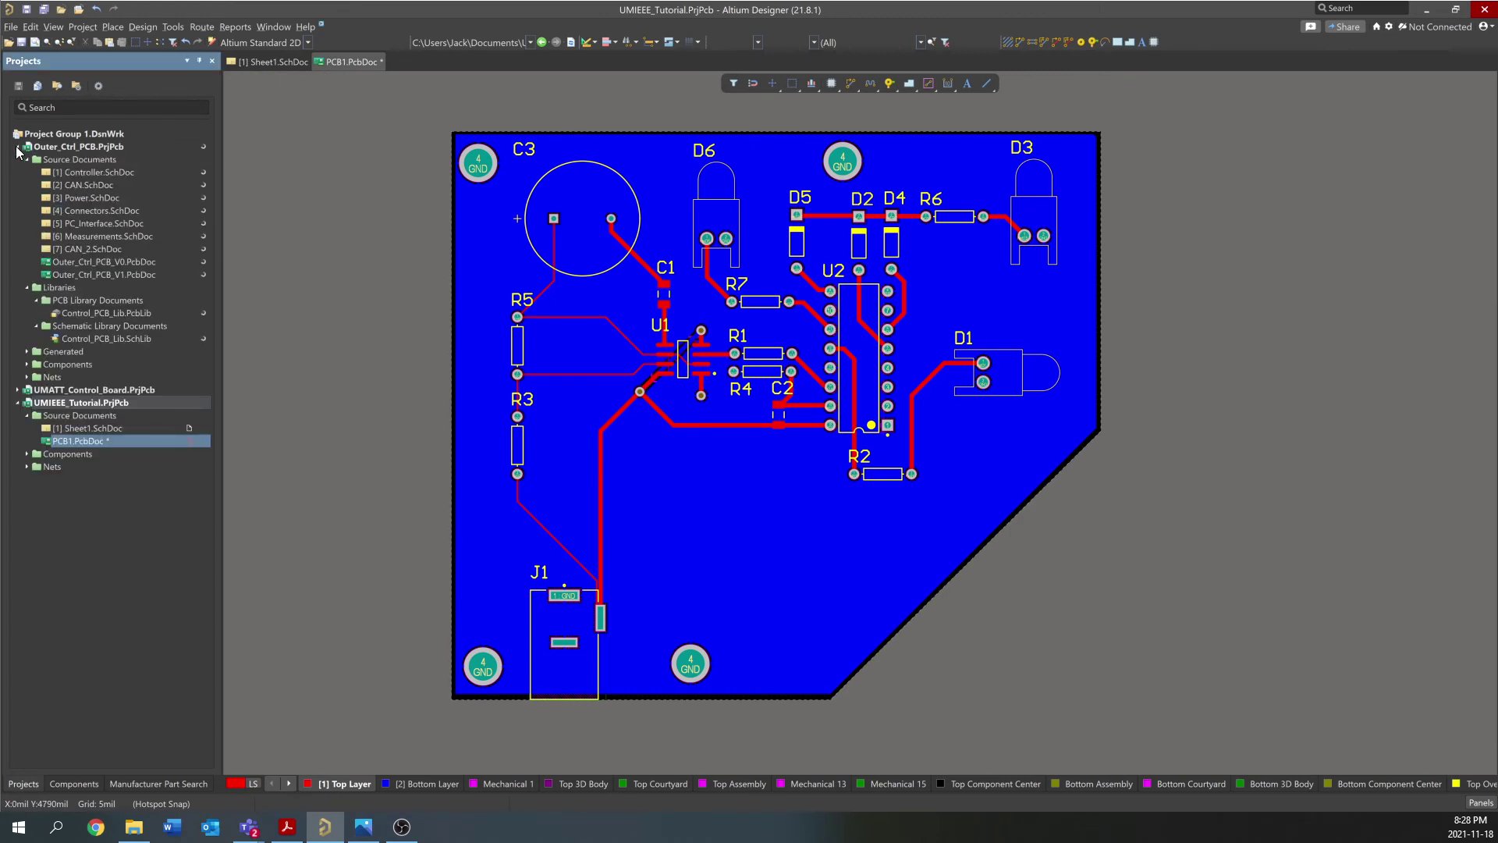
double_click(103, 275)
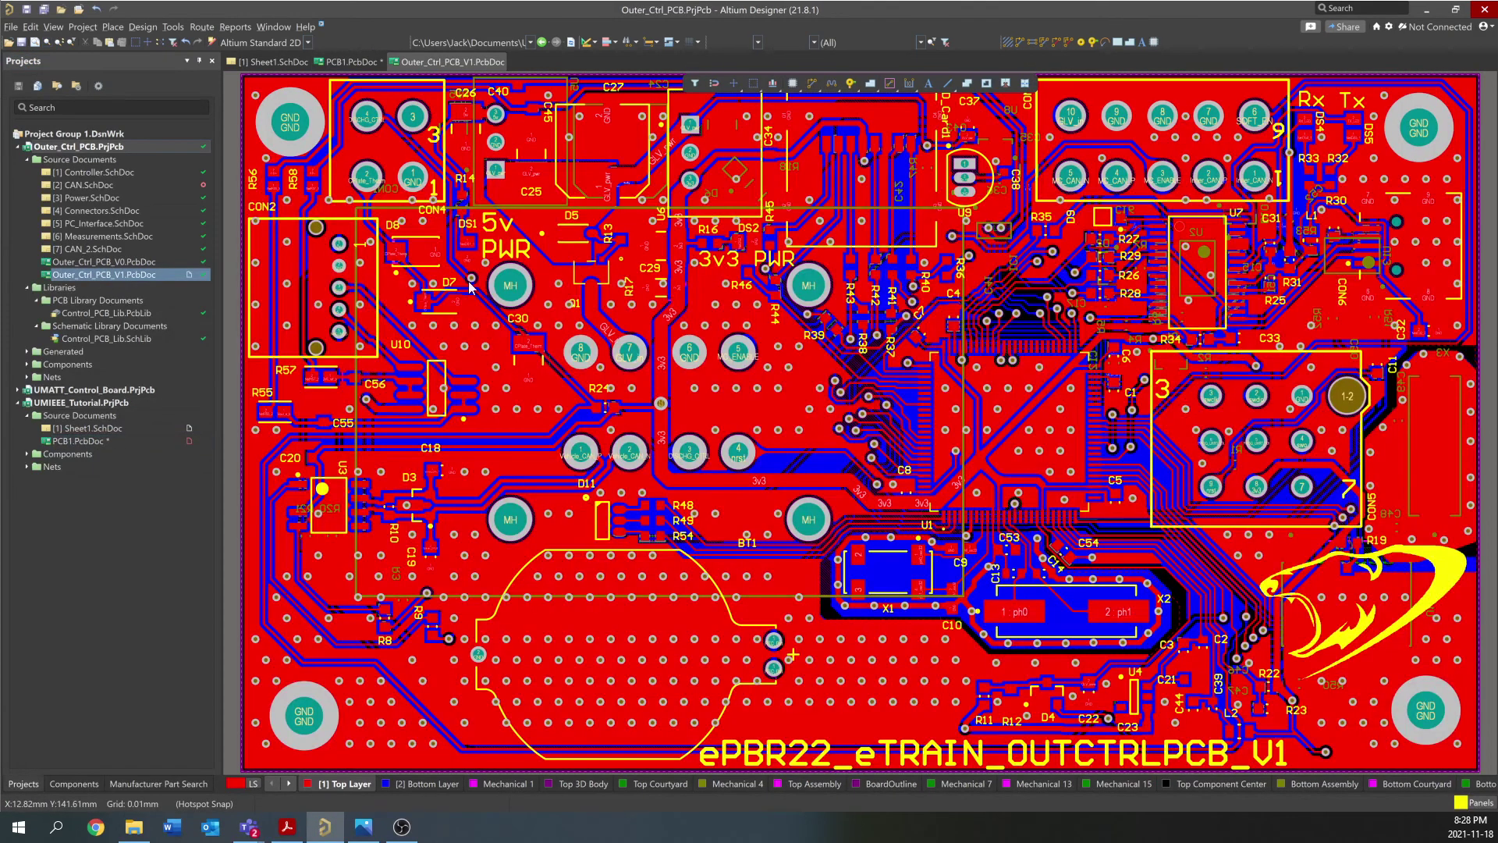
ctrl+scroll(675, 351, down, 1)
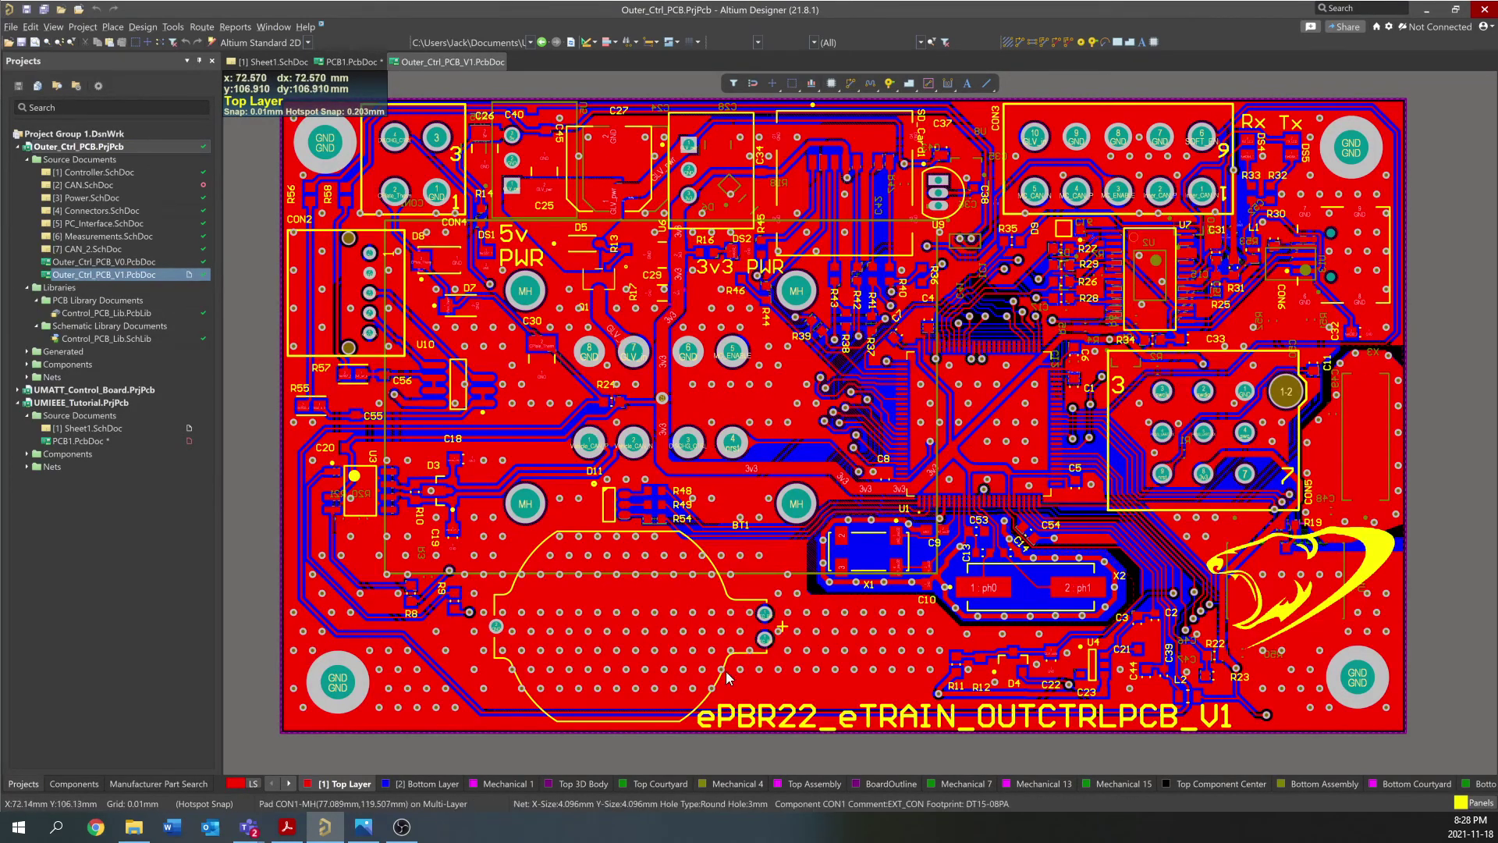
Examine the ground pours and vias of the example board on Bottom Layer and Top Layer
click(414, 784)
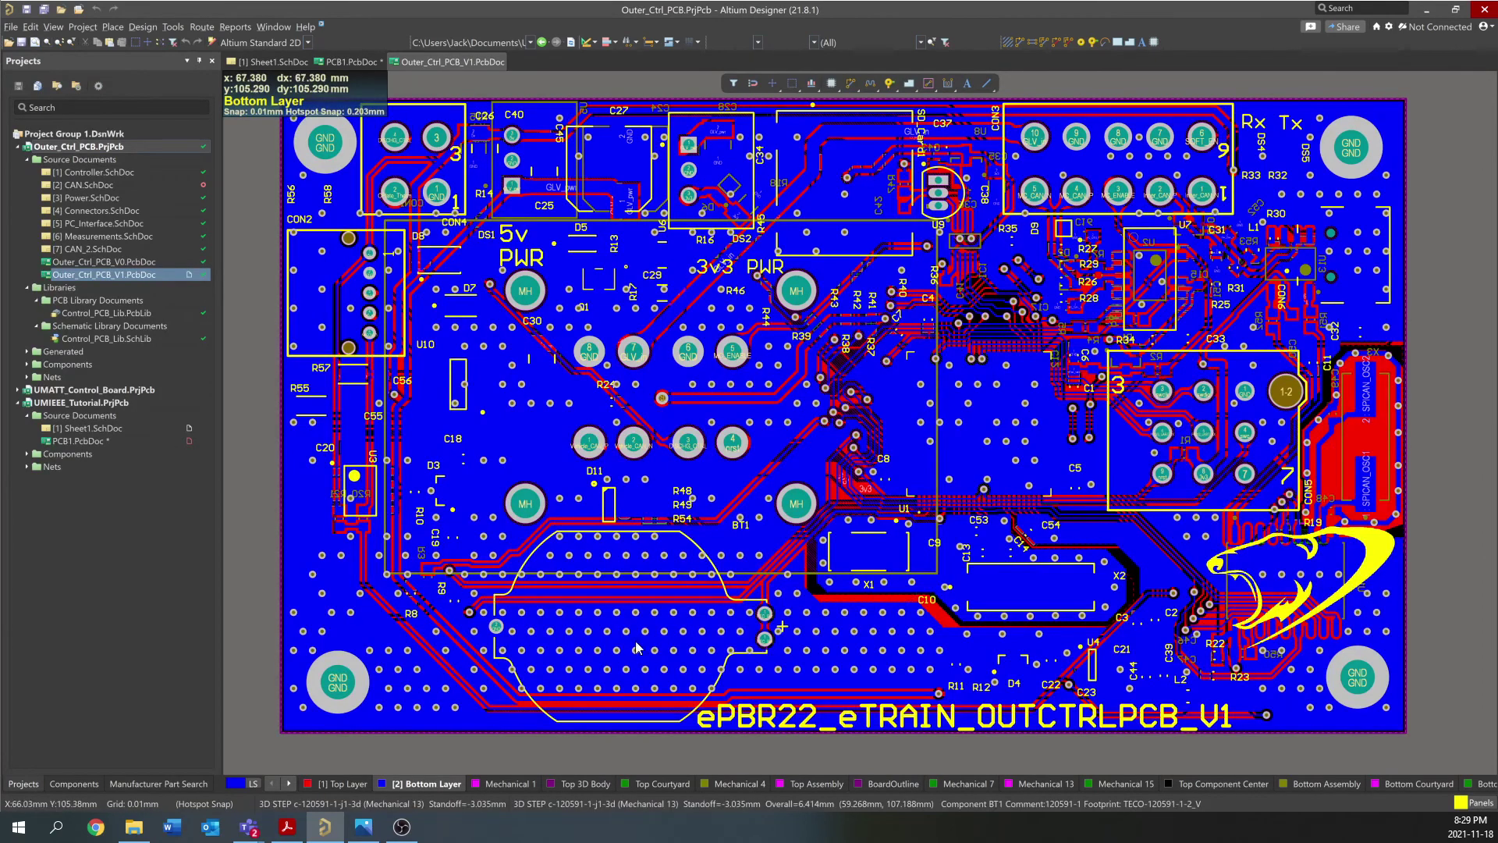
ctrl+scroll(999, 388, up, 4)
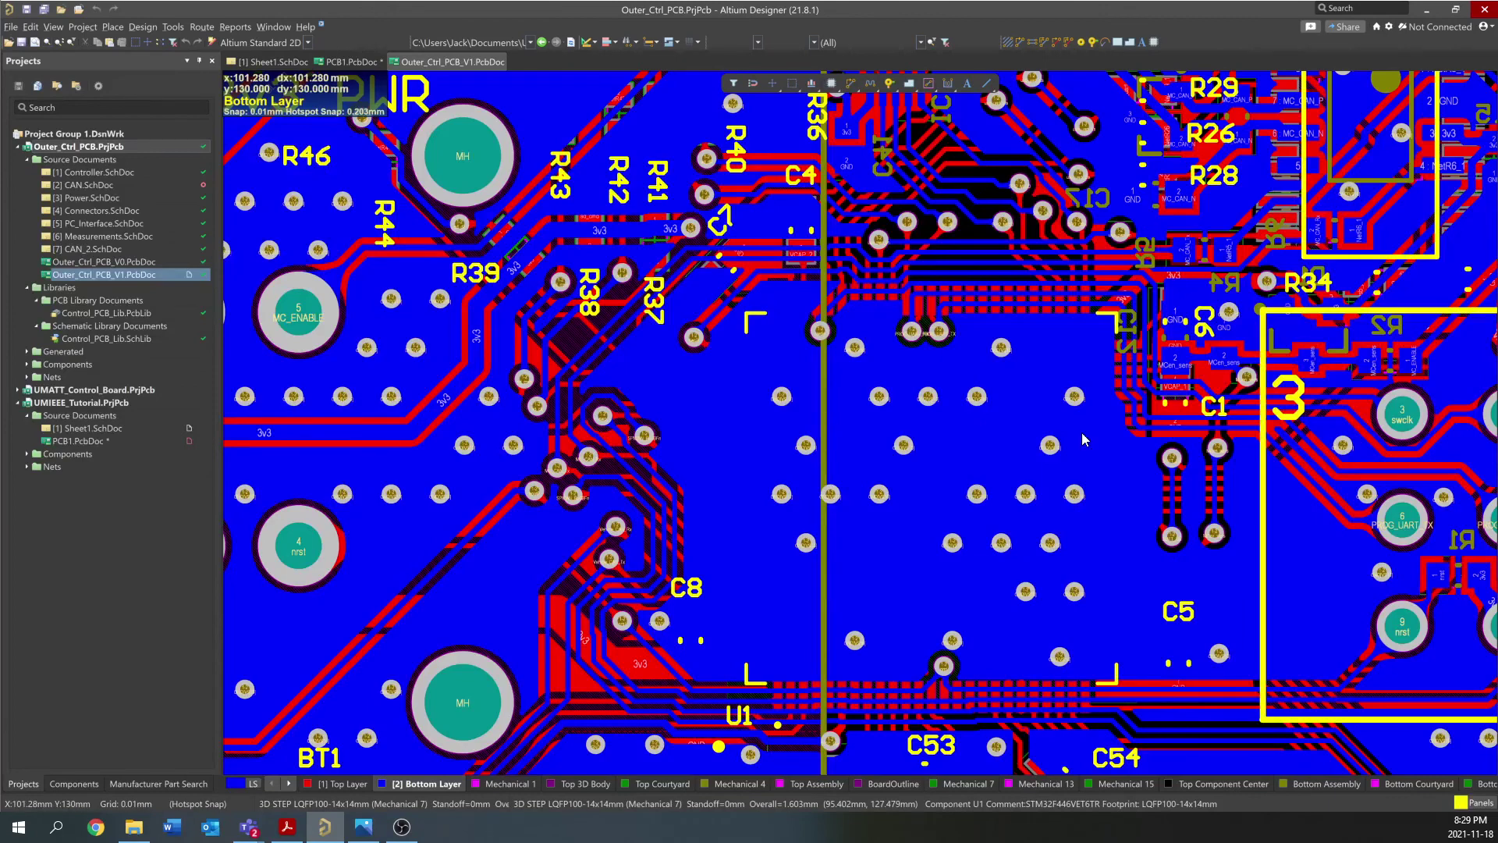
scroll(1081, 433, down, 3)
scroll(1082, 429, down, 5)
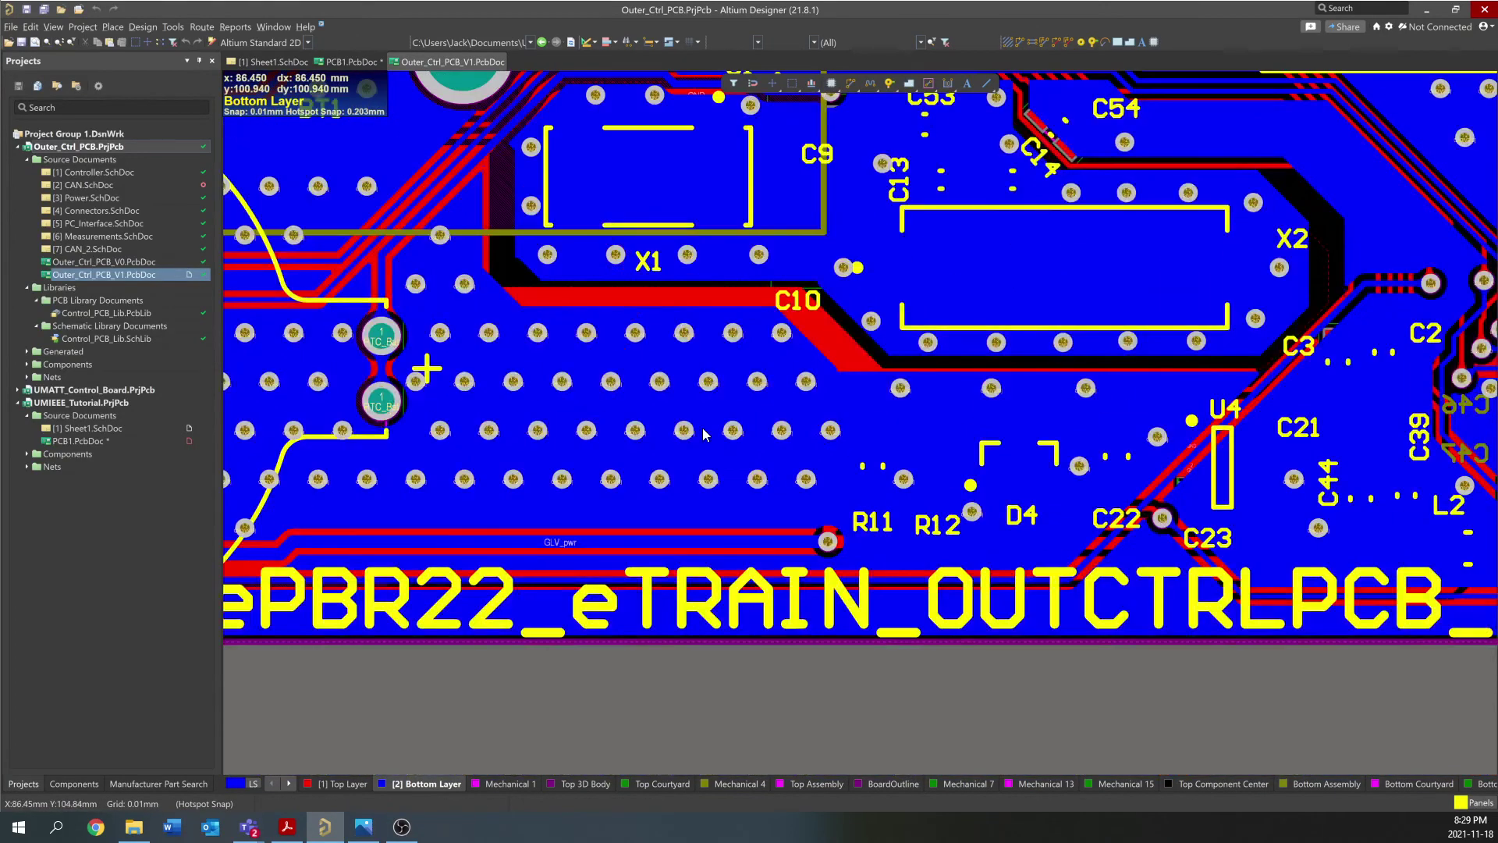
ctrl+scroll(1060, 427, down, 2)
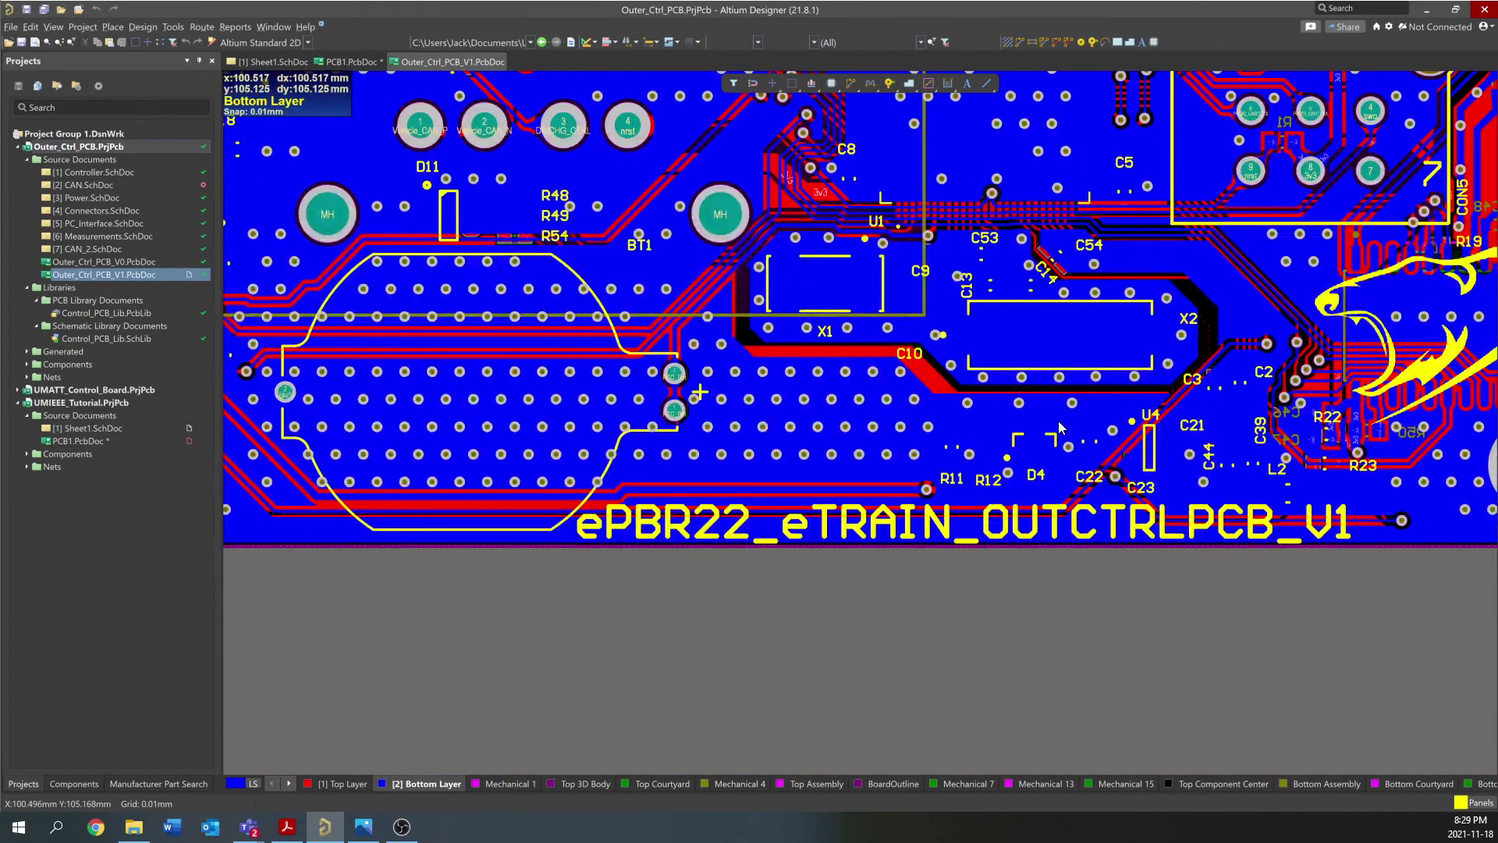
ctrl+scroll(1059, 428, down, 3)
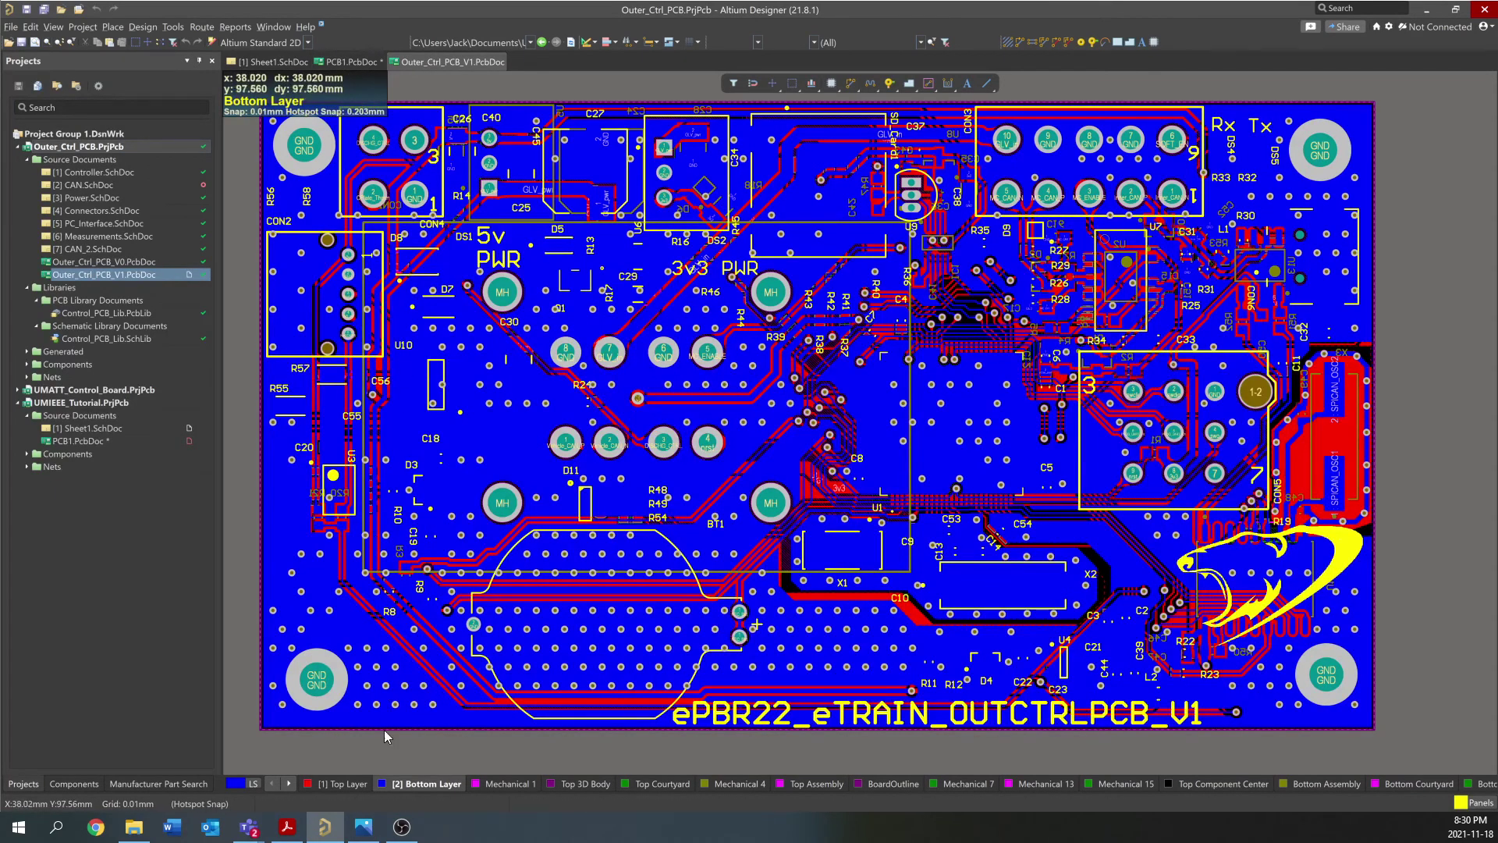
click(341, 783)
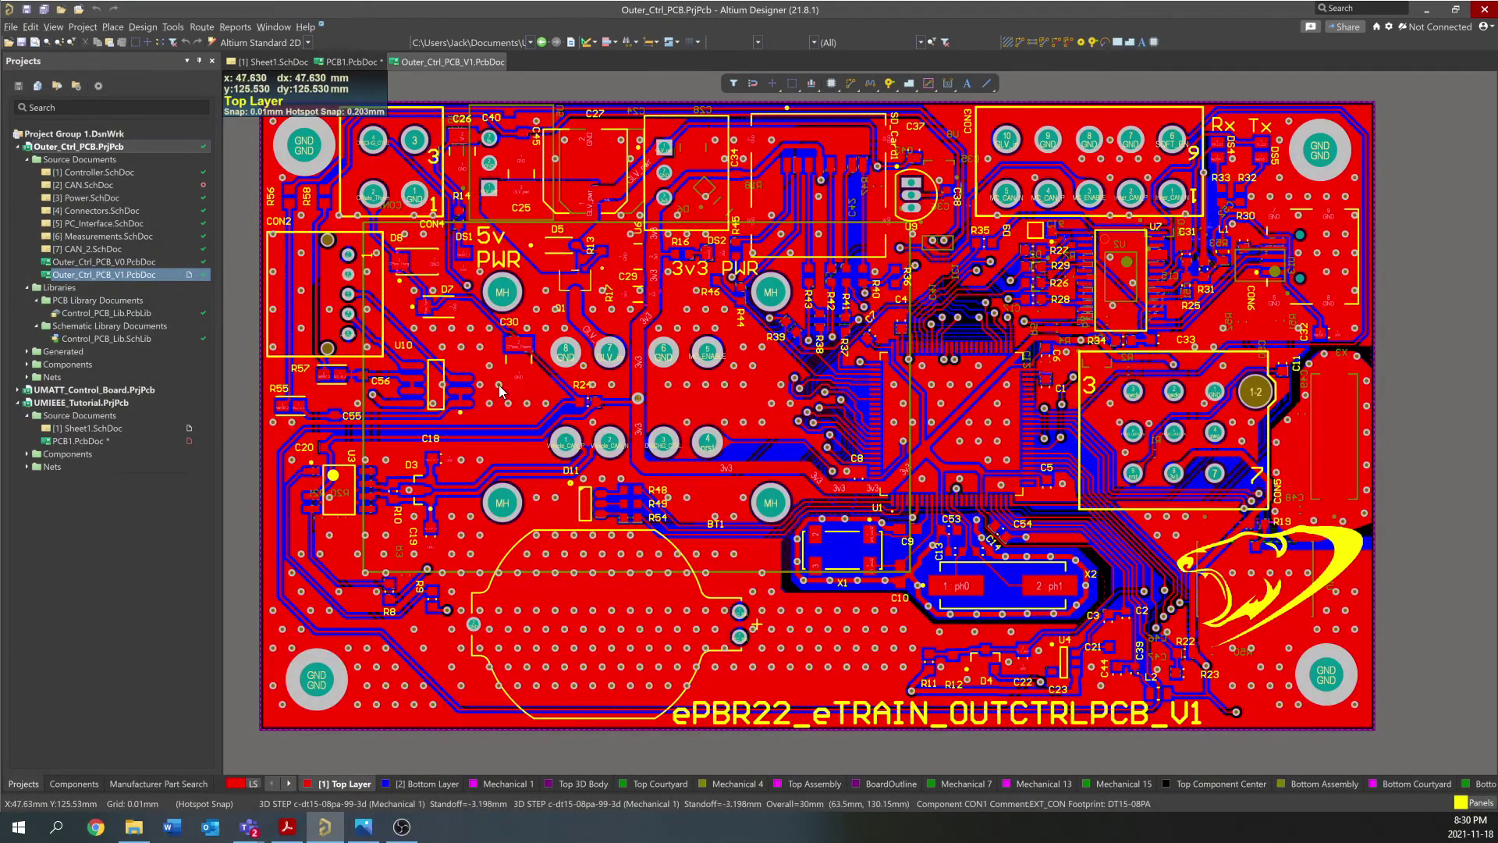
Save the tutorial board PCB1.PcbDoc and switch to the PDF slides in Adobe Acrobat Reader
click(343, 63)
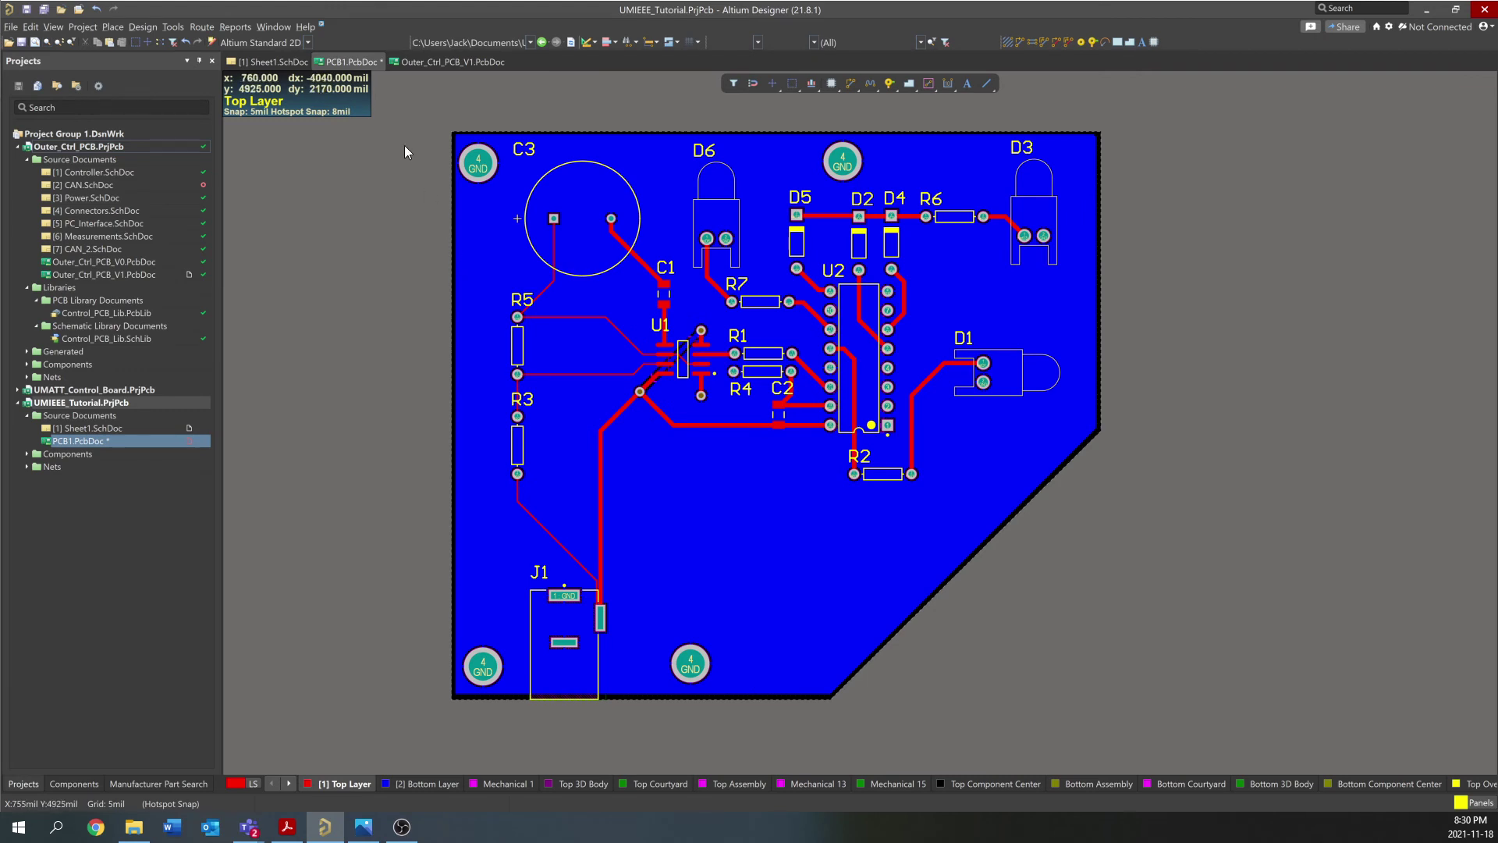
click(27, 9)
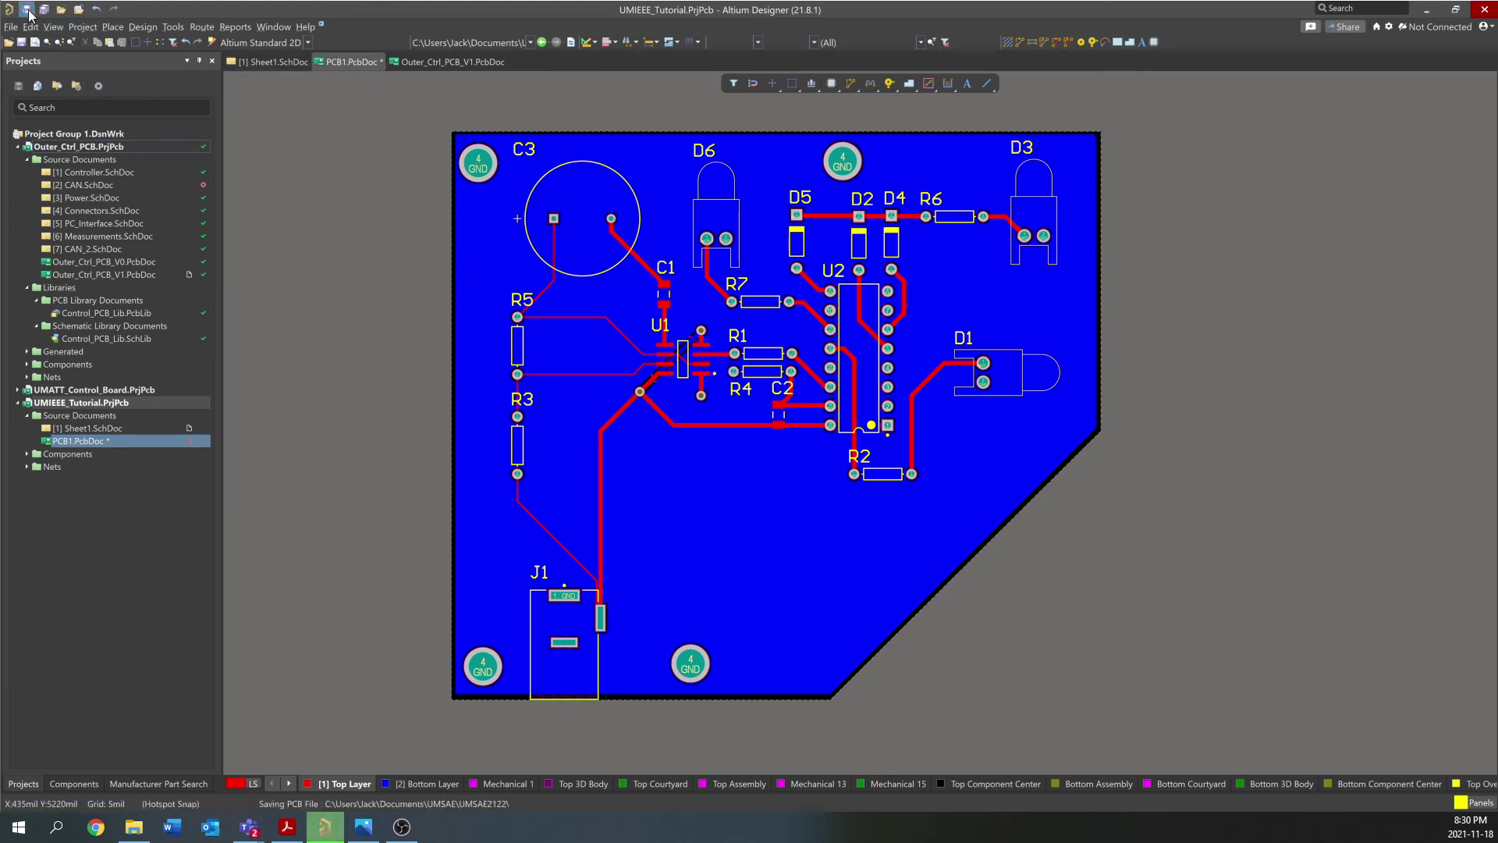
click(284, 831)
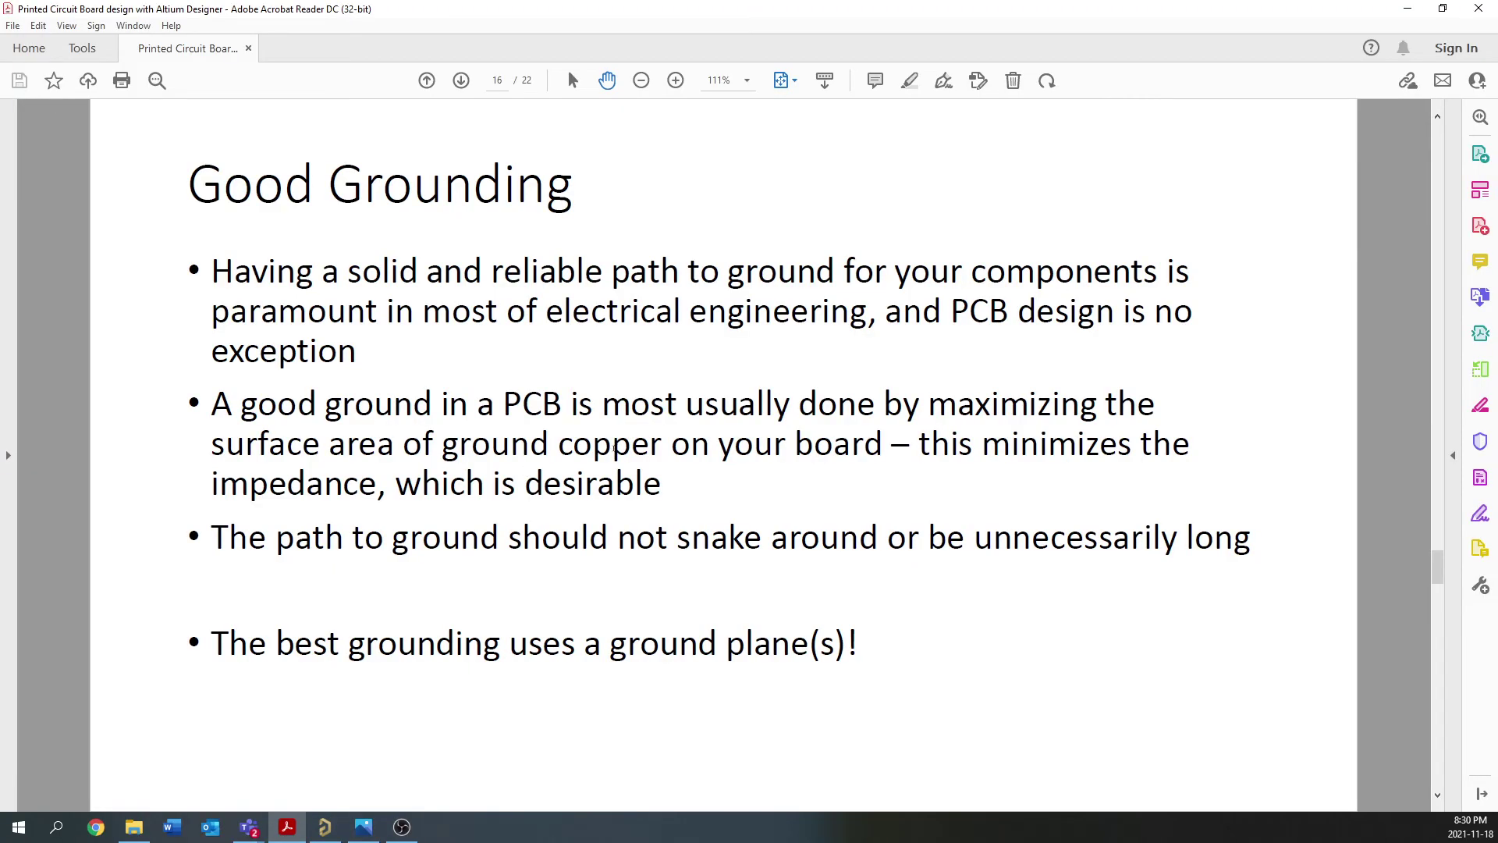
Read the slides on grounding comparison, polygon pours and planes, PCB layout shortcuts, and finishing up
key(Page_Down)
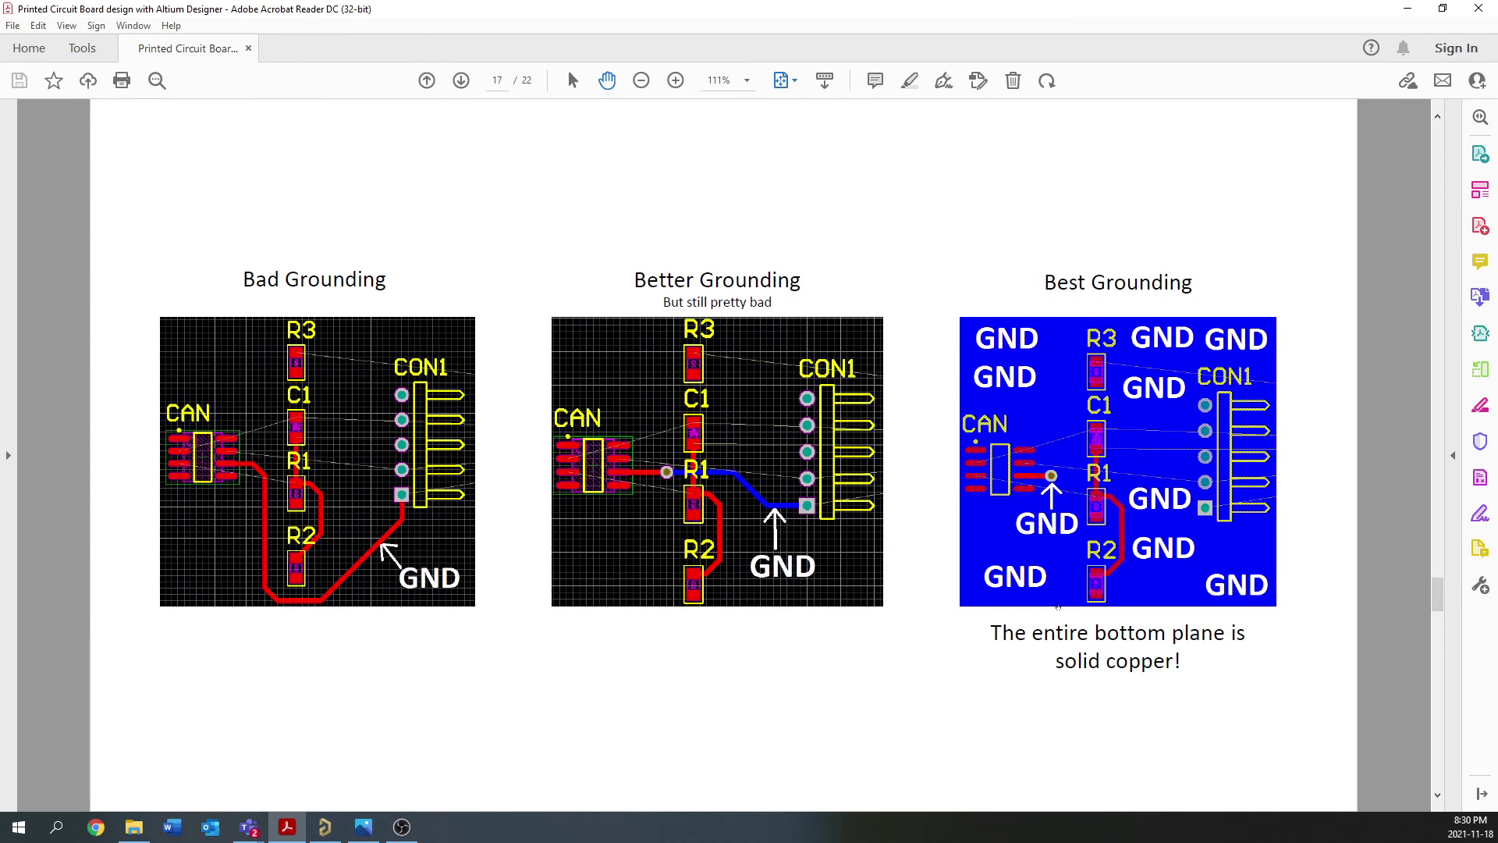
key(Page_Down)
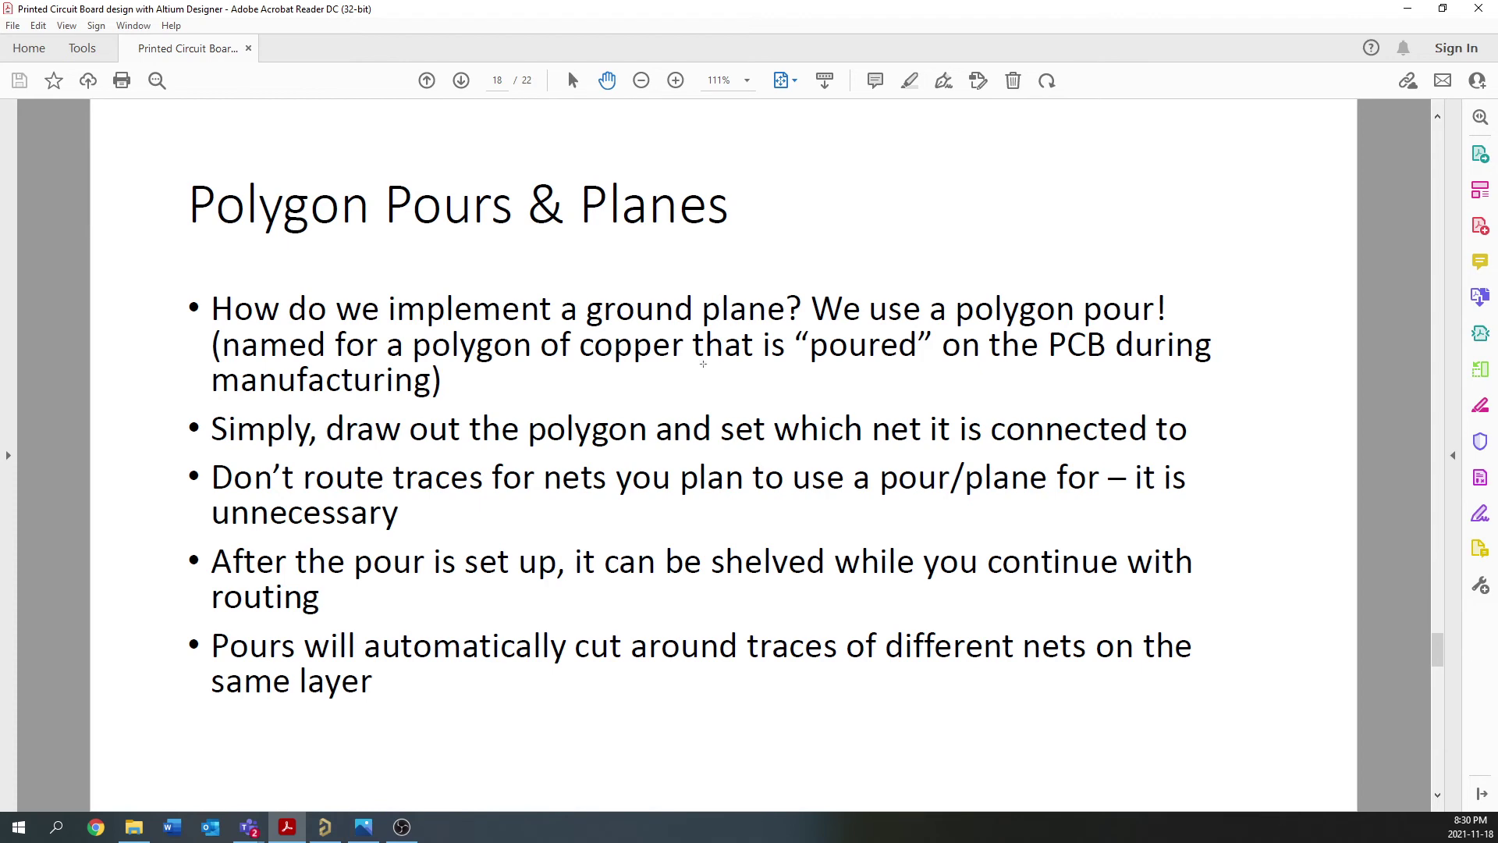
key(Page_Down)
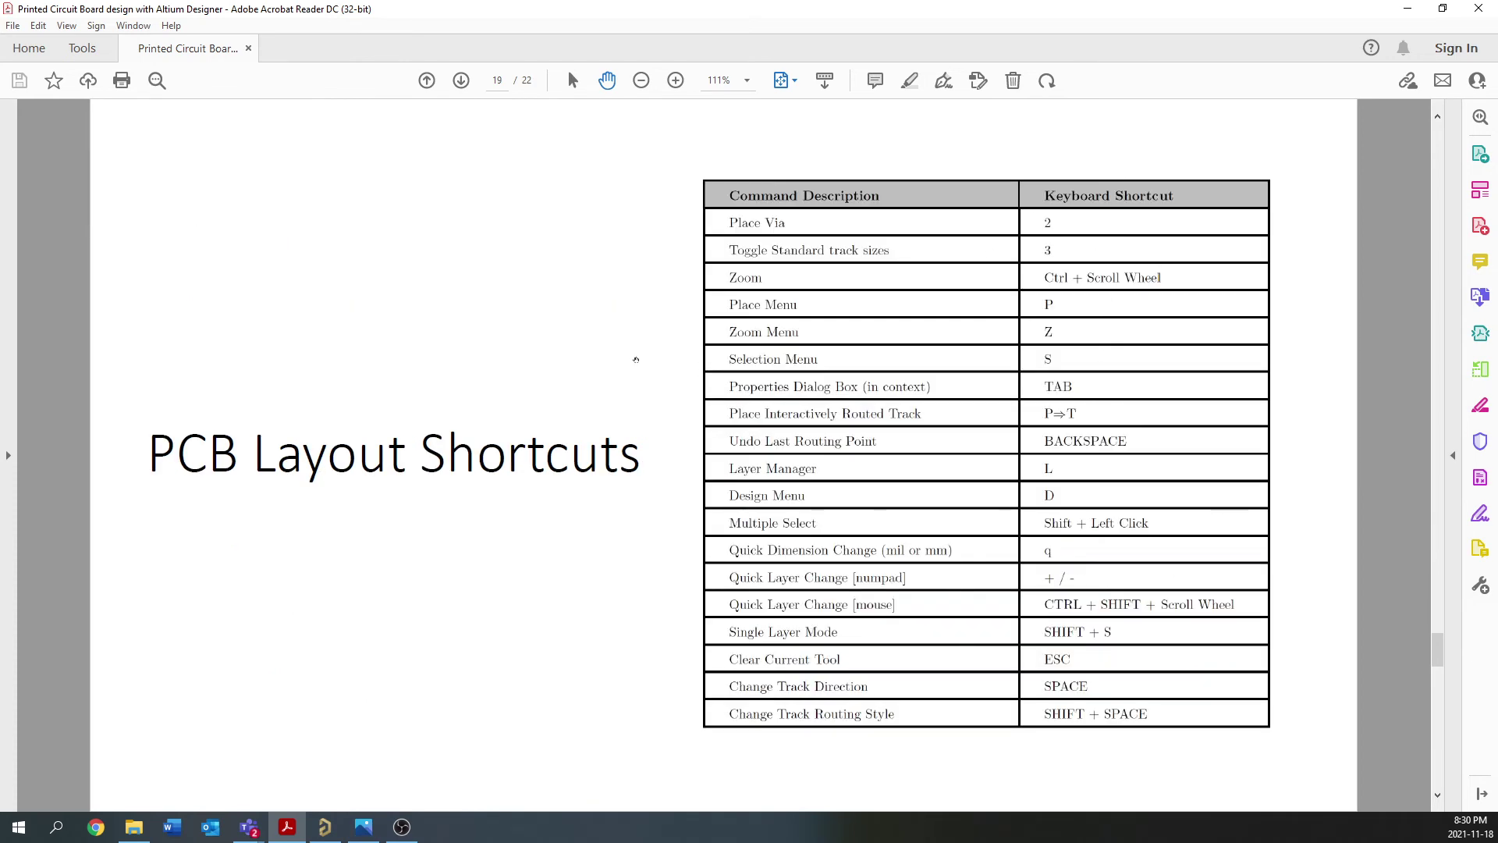
key(Page_Down)
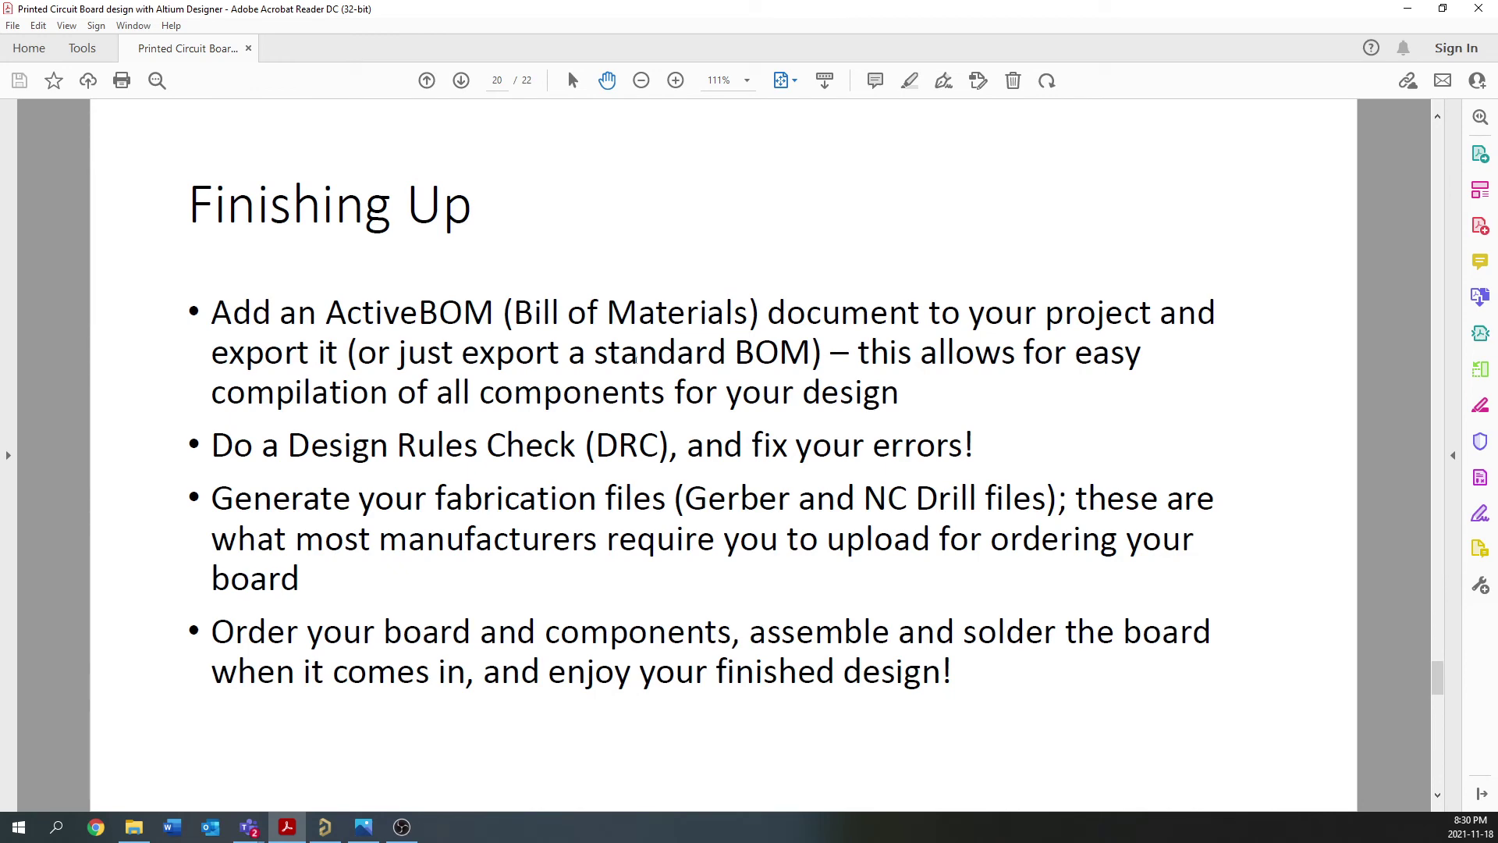
key(Page_Up)
key(Page_Down)
Switch to Altium Designer and add a new ActiveBOM document to the UMIEEE_Tutorial project
click(324, 826)
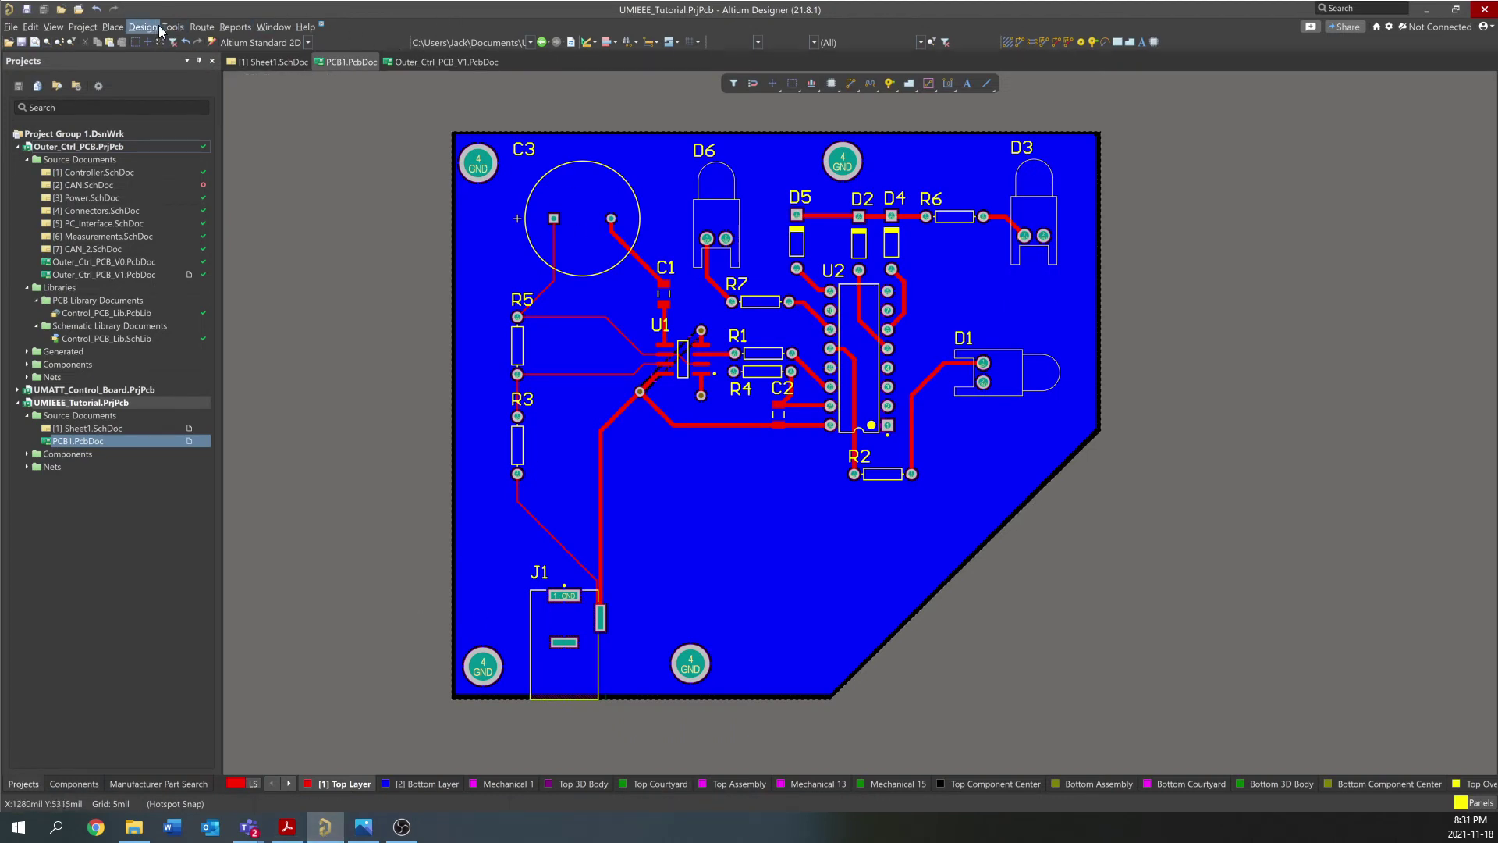
right_click(81, 404)
mouse_move(125, 426)
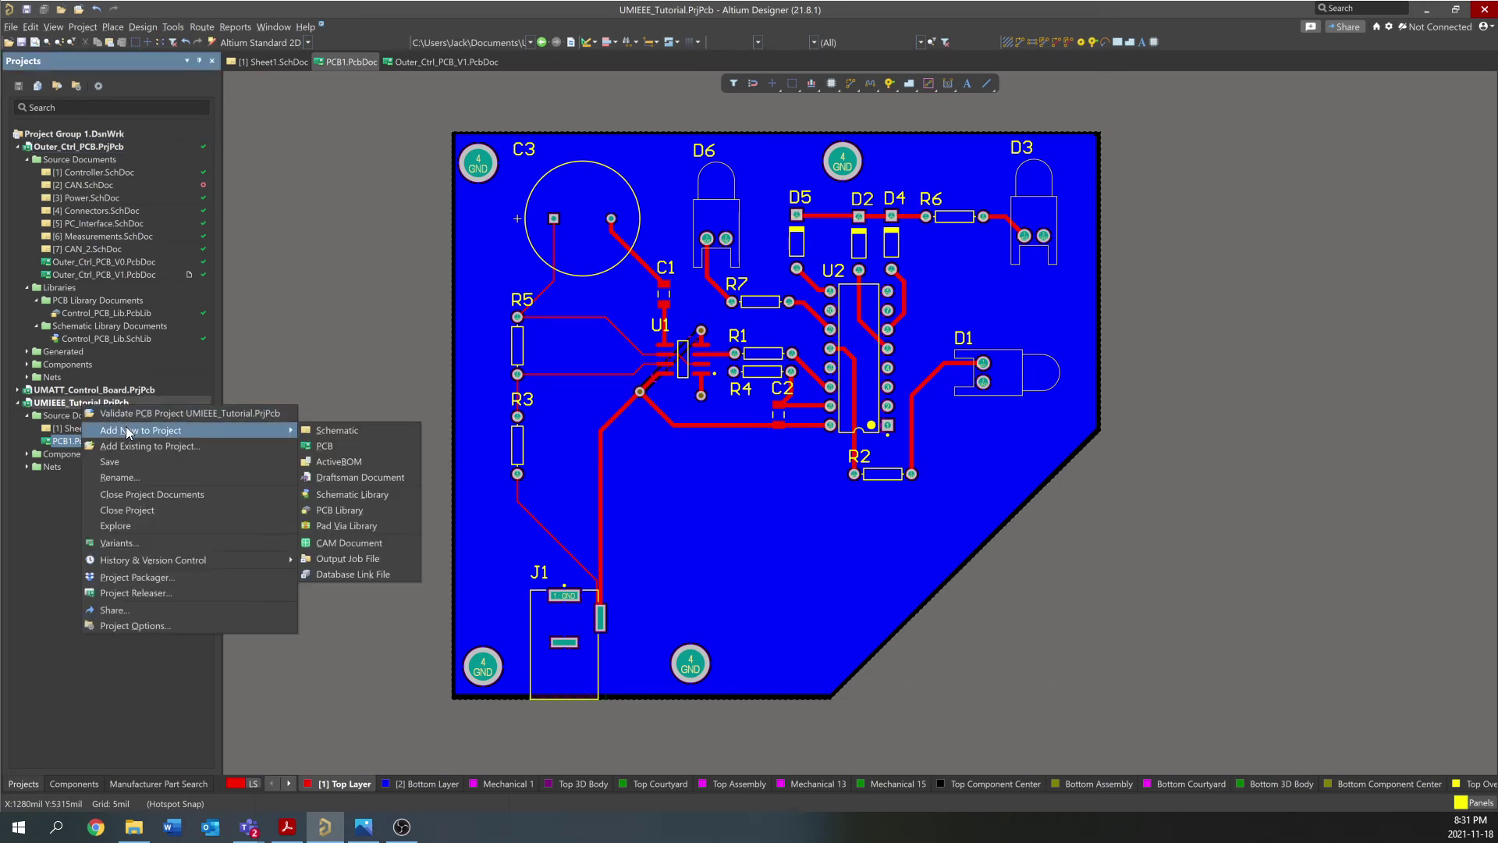
click(358, 461)
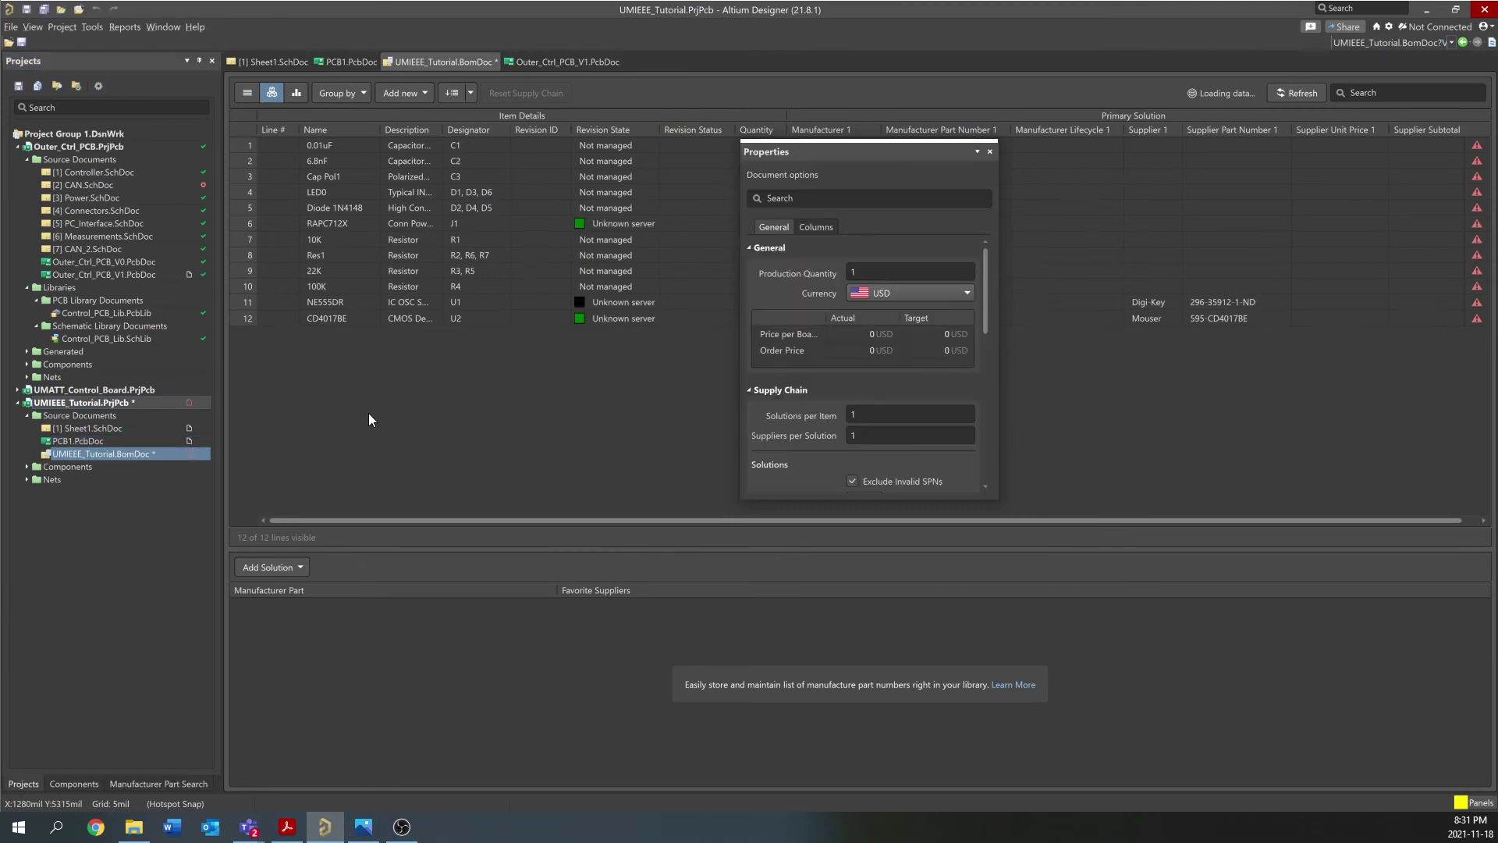
Set the BOM's currency to CAD and close its document properties
click(913, 292)
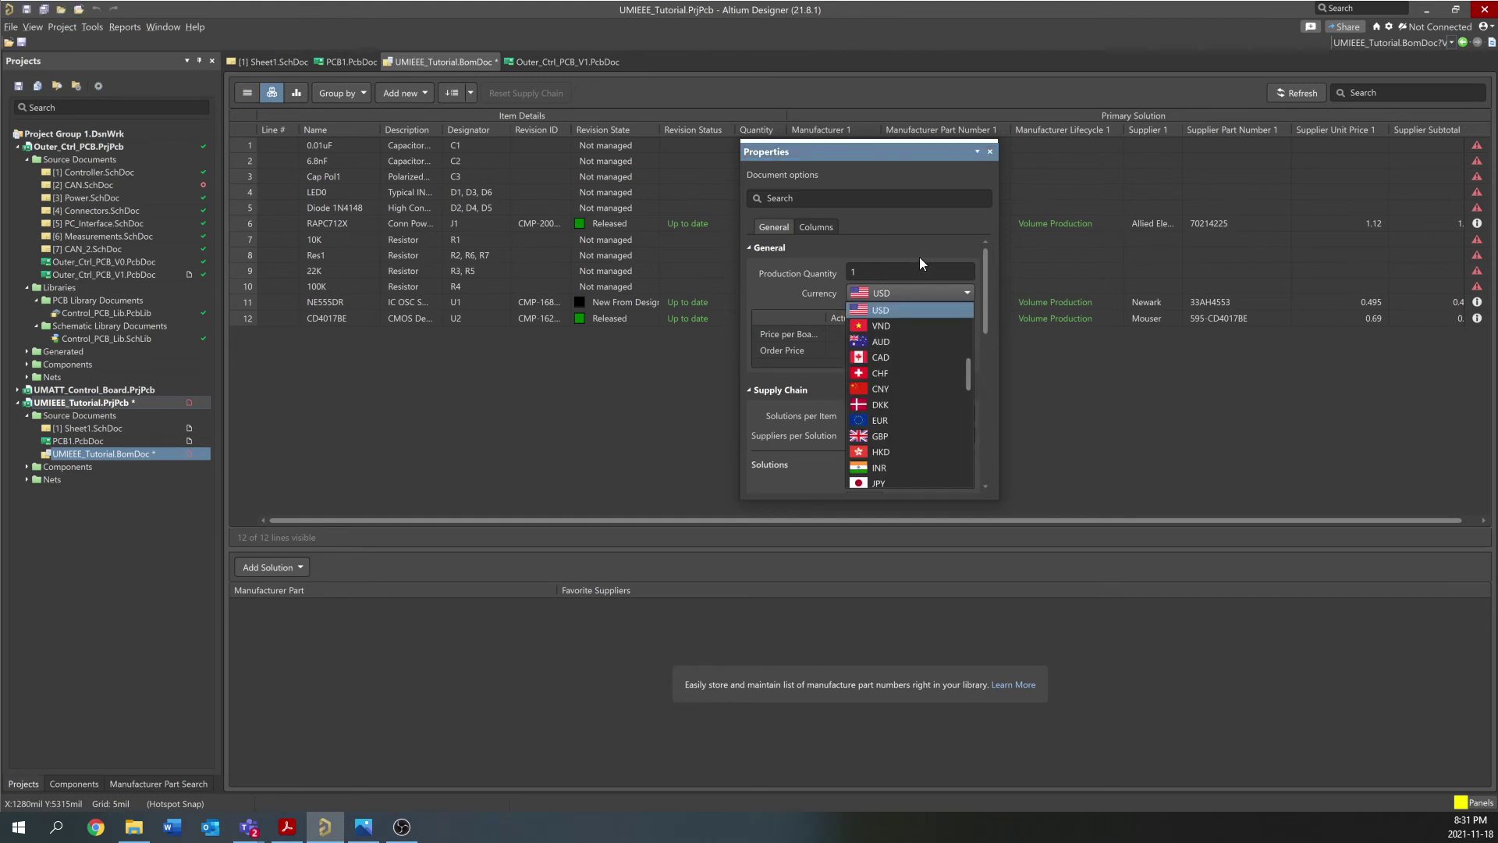
click(887, 357)
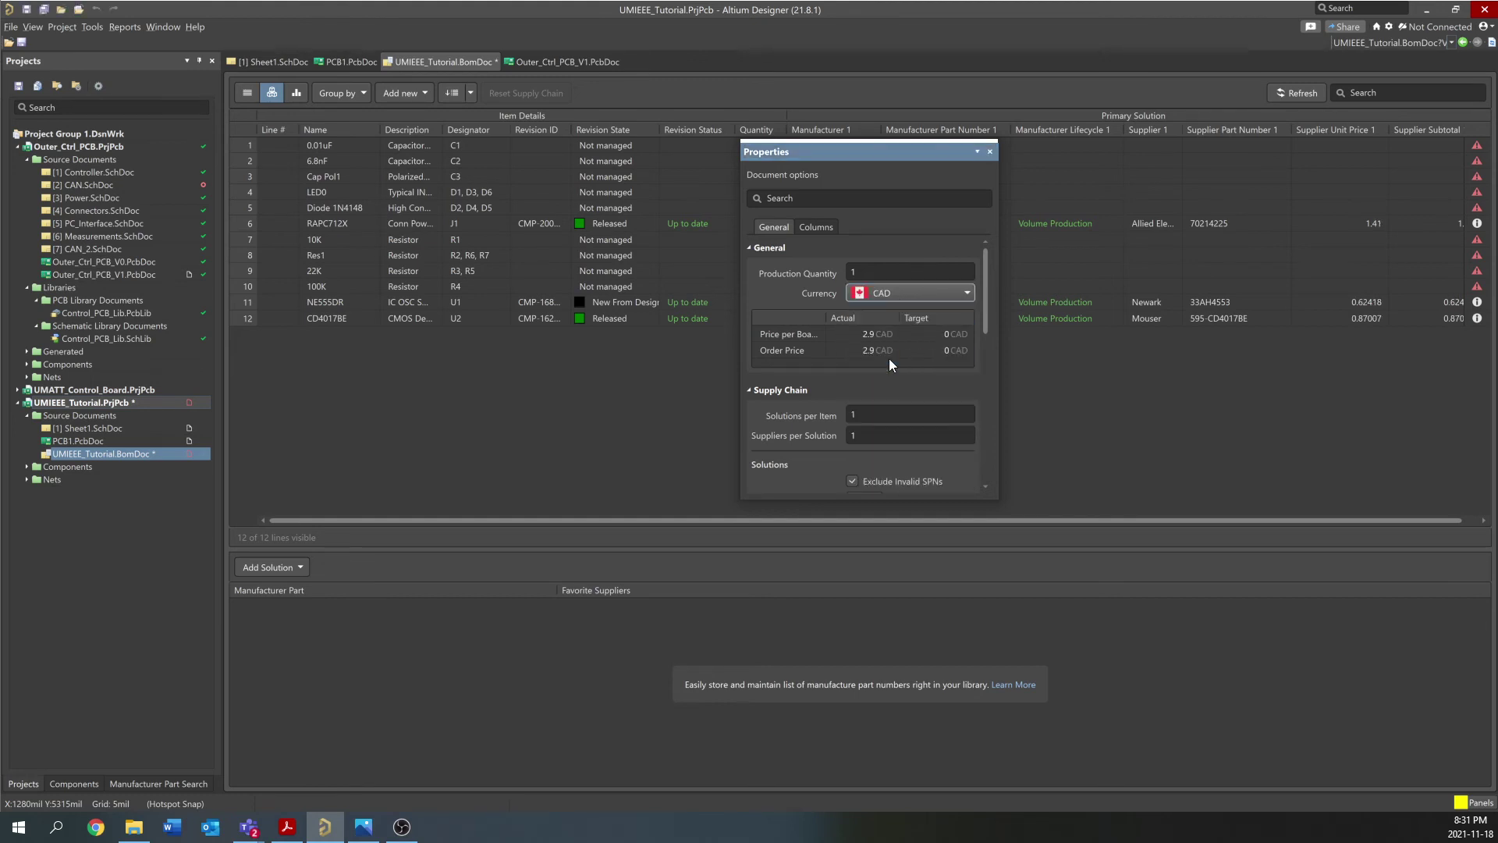
click(990, 152)
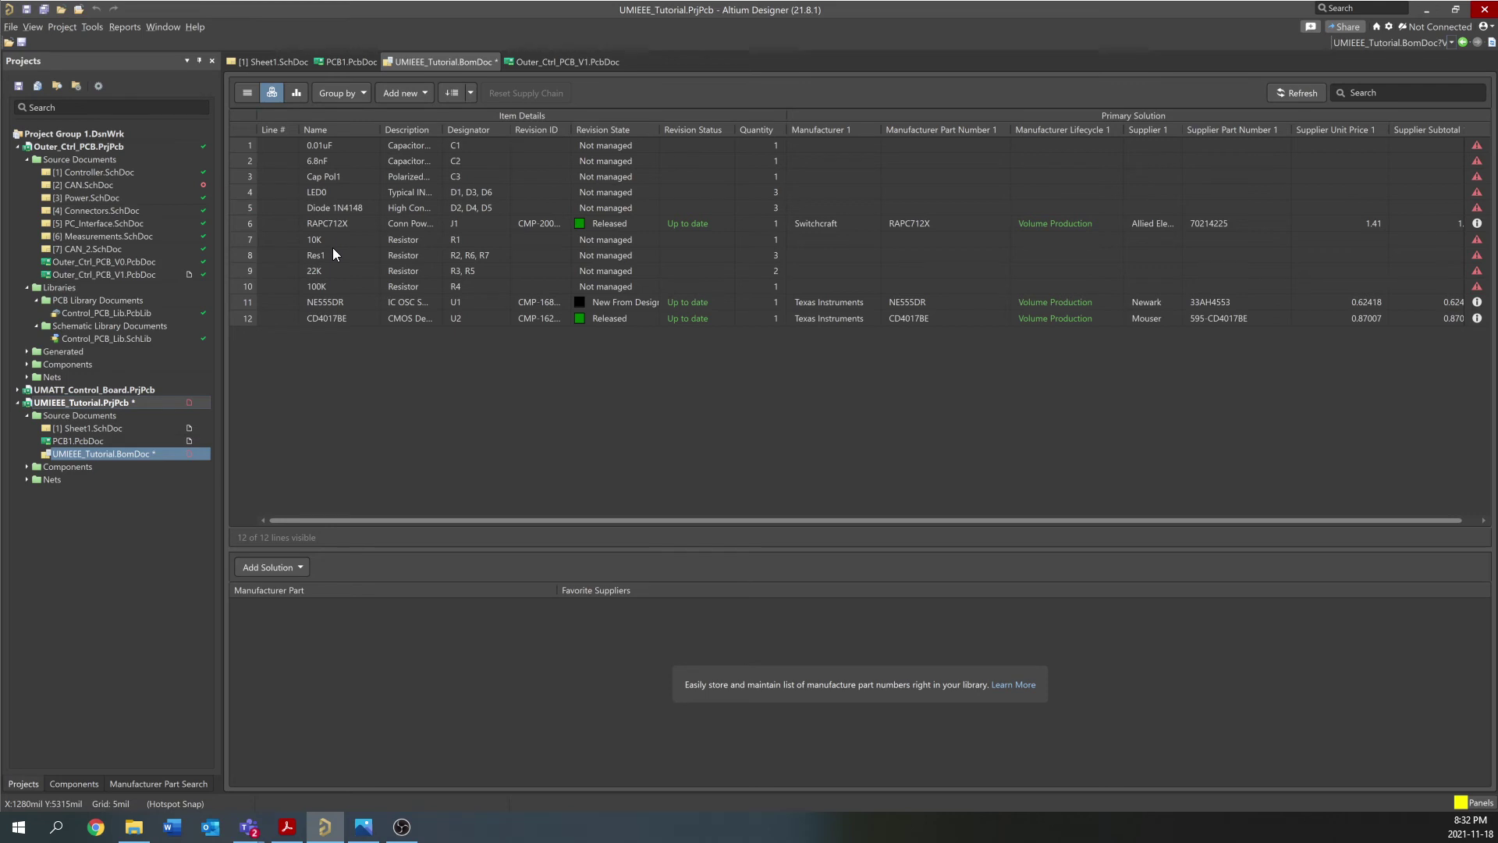
Save and close UMIEEE_Tutorial.BomDoc in the UMIEEE_Tutorial folder, and save the UMIEEE_Tutorial project
right_click(440, 55)
key(Escape)
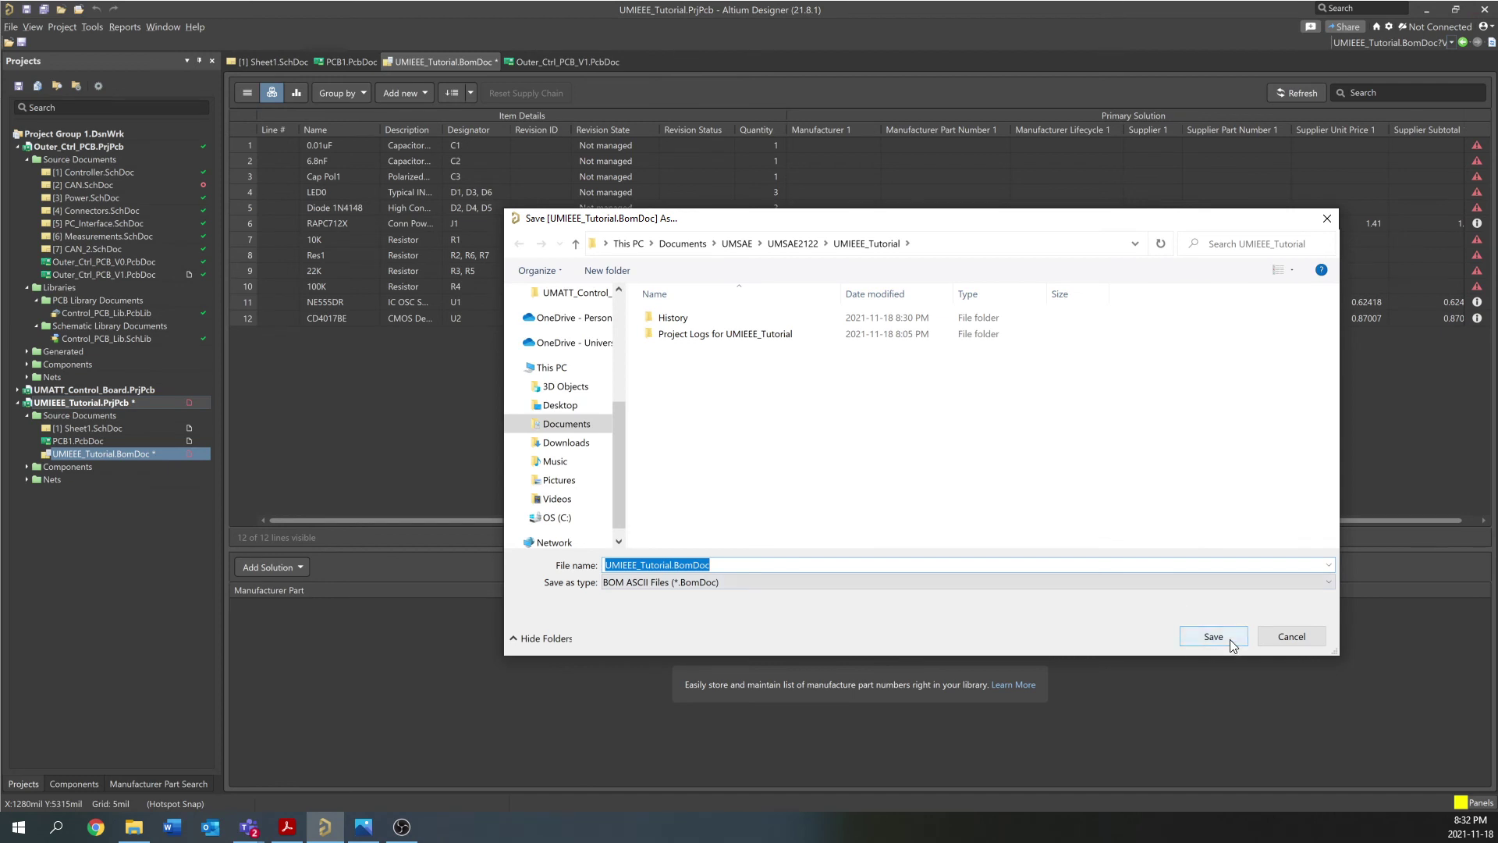
click(1230, 639)
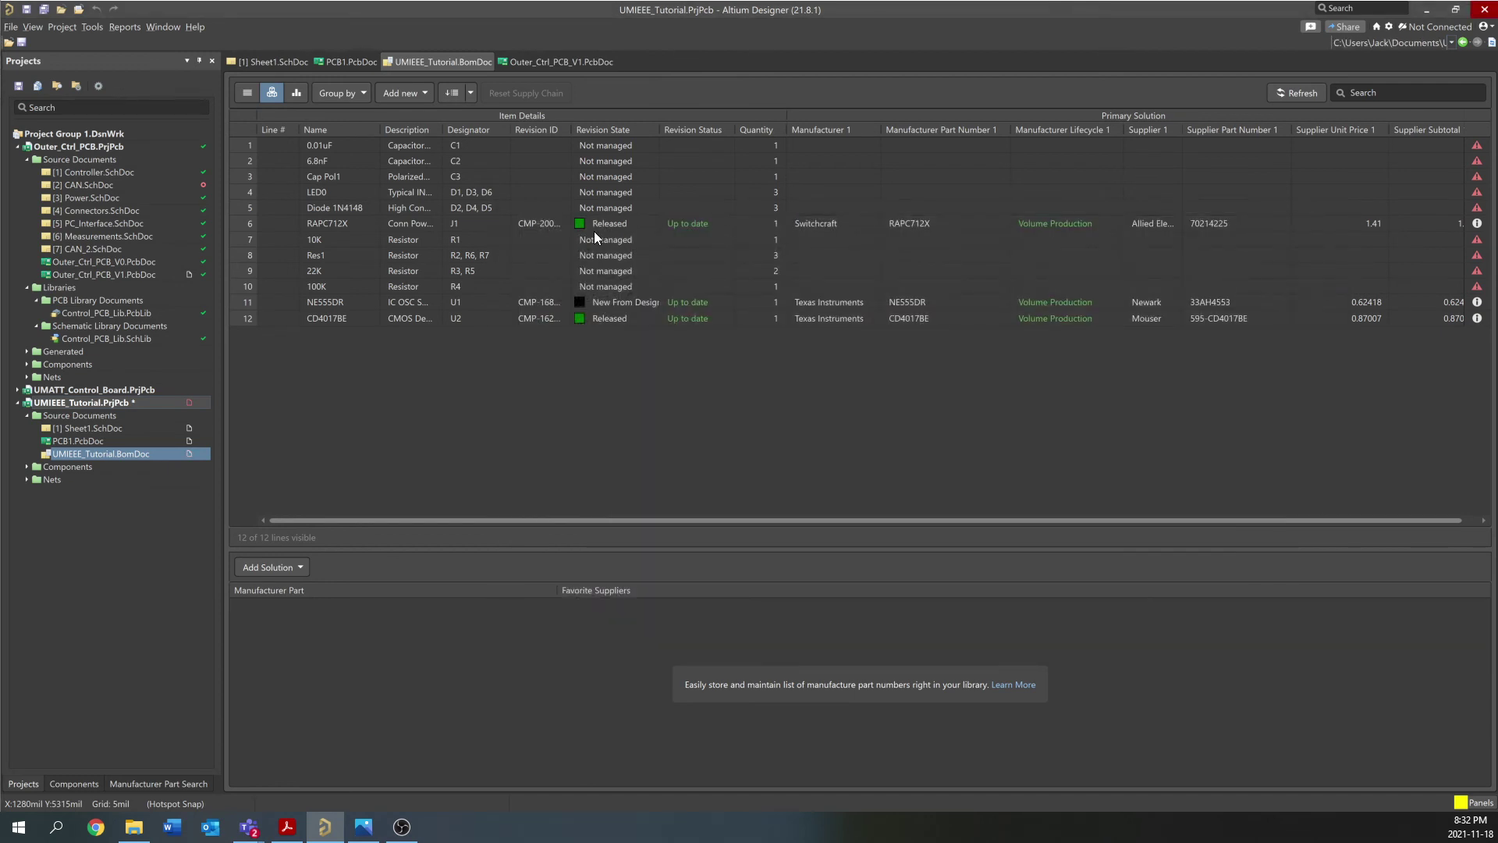
right_click(423, 58)
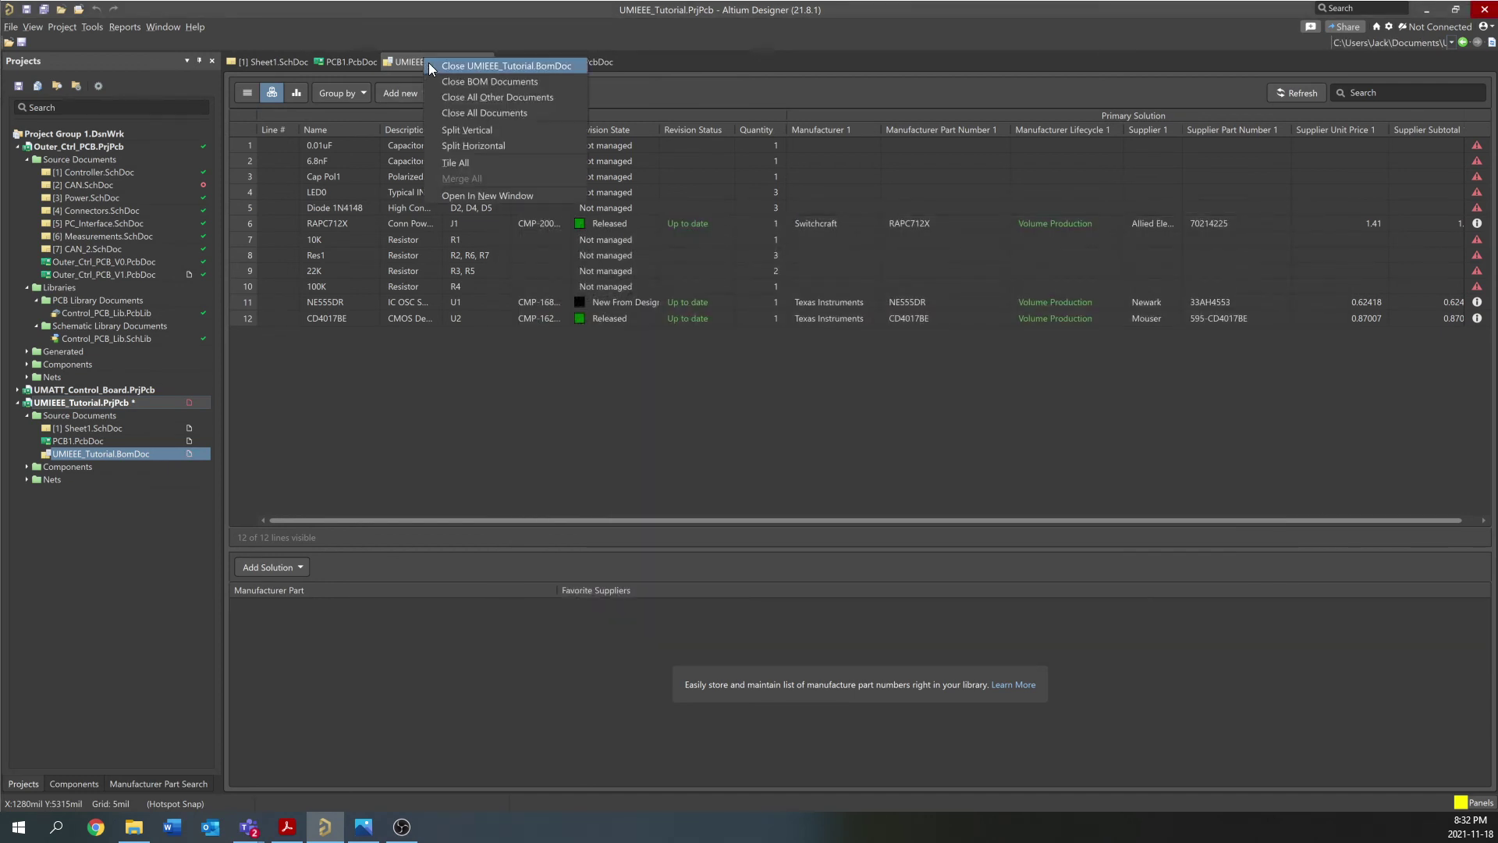
click(429, 62)
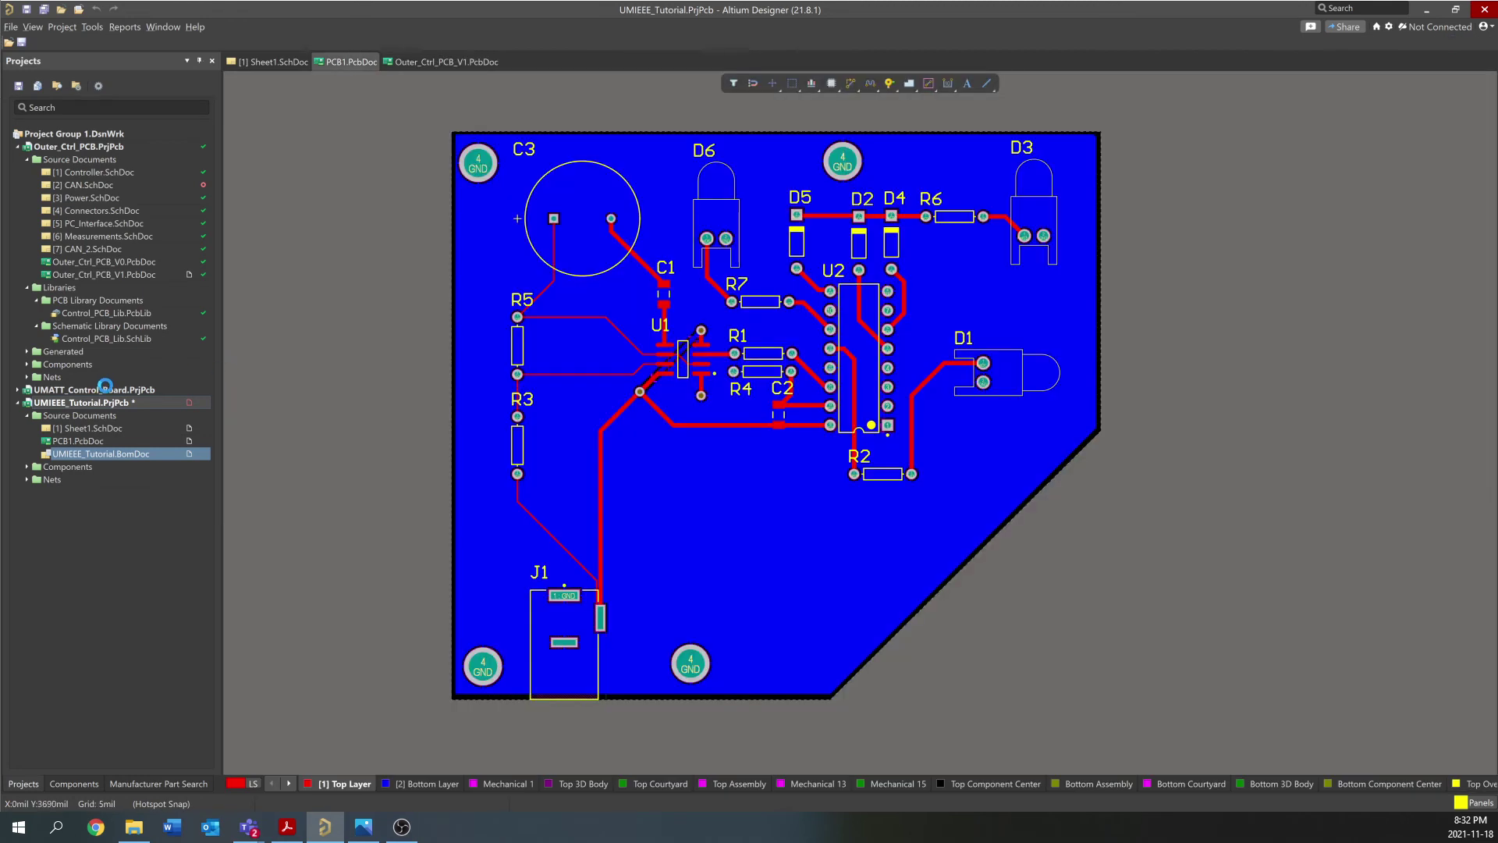
right_click(115, 403)
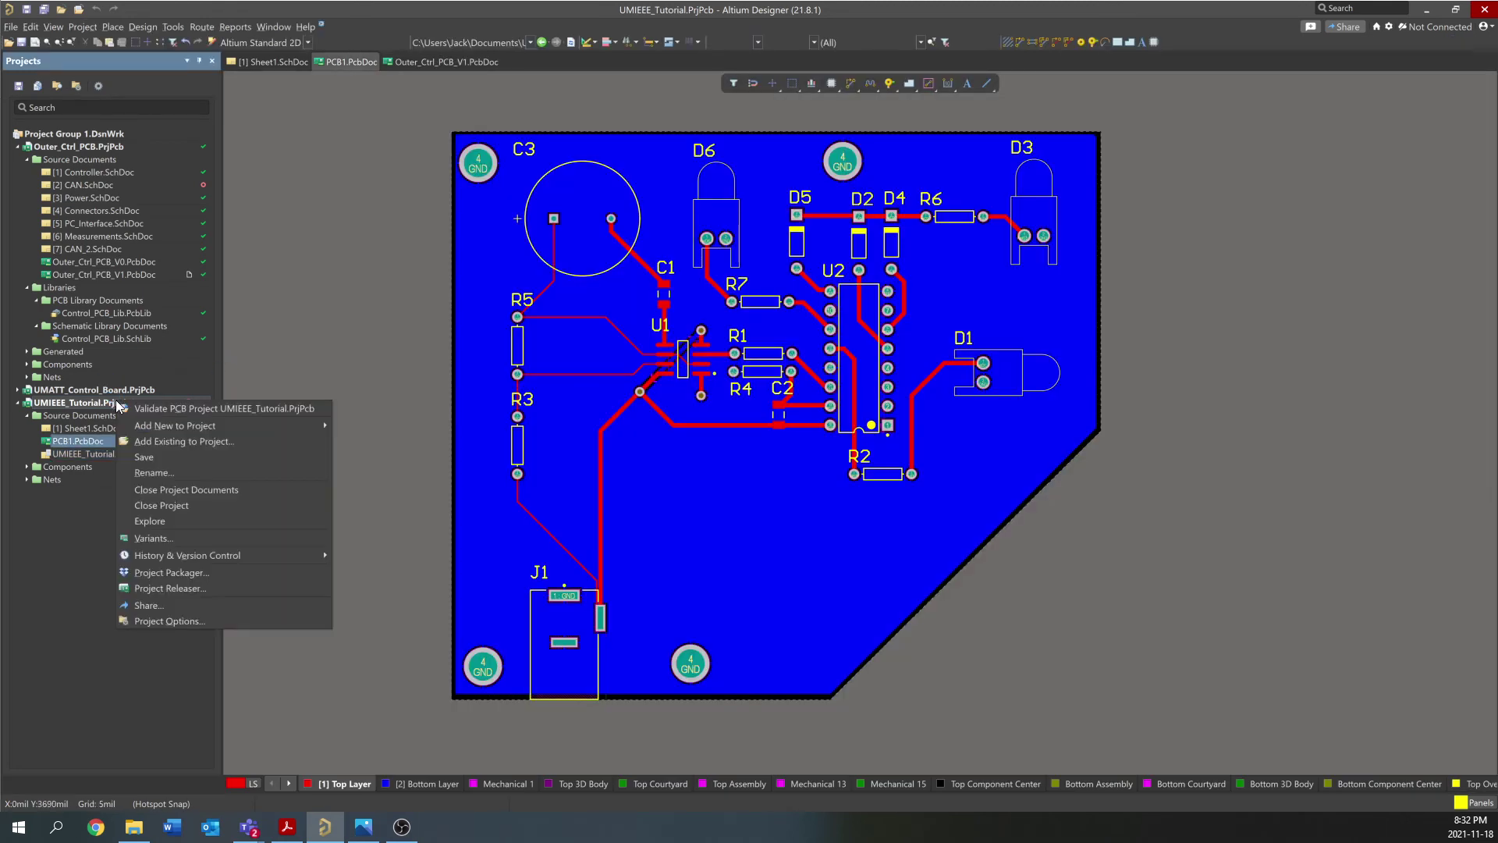
click(144, 457)
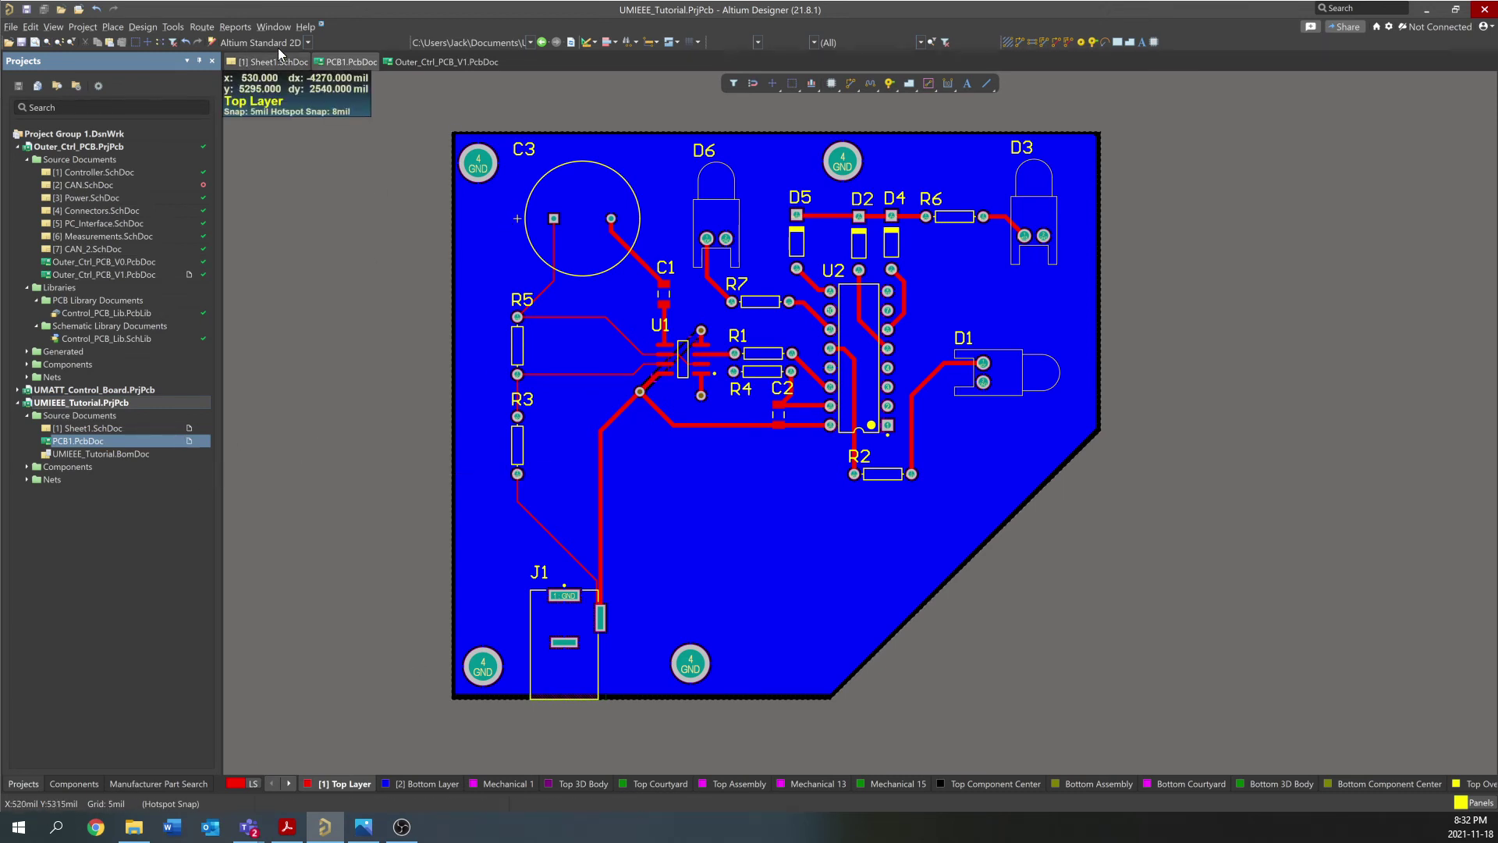
Run a Design Rule Check on PCB1.PcbDoc with the existing report options
click(235, 26)
mouse_move(205, 30)
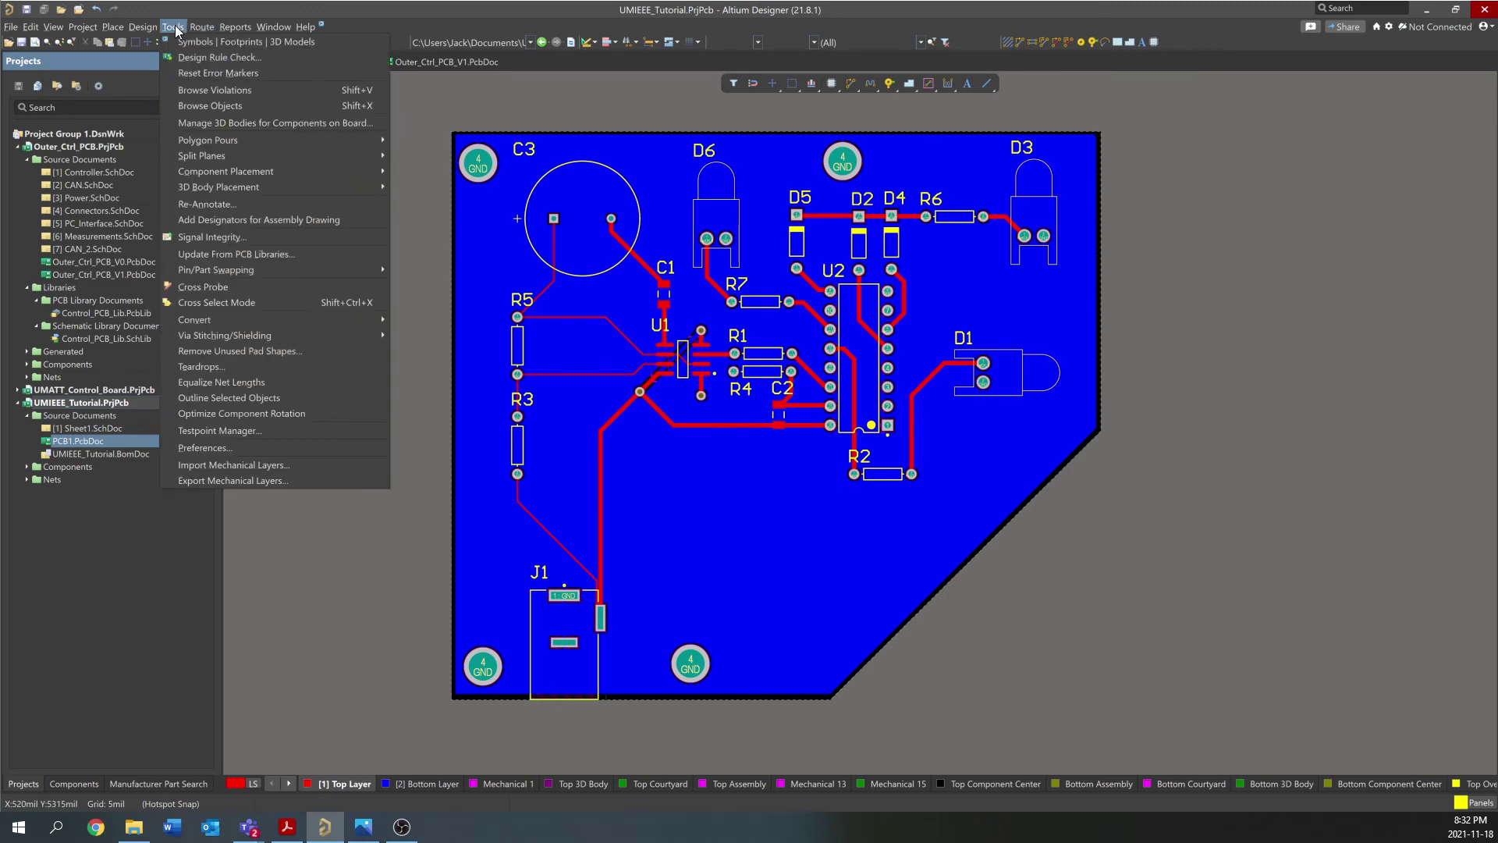
click(206, 53)
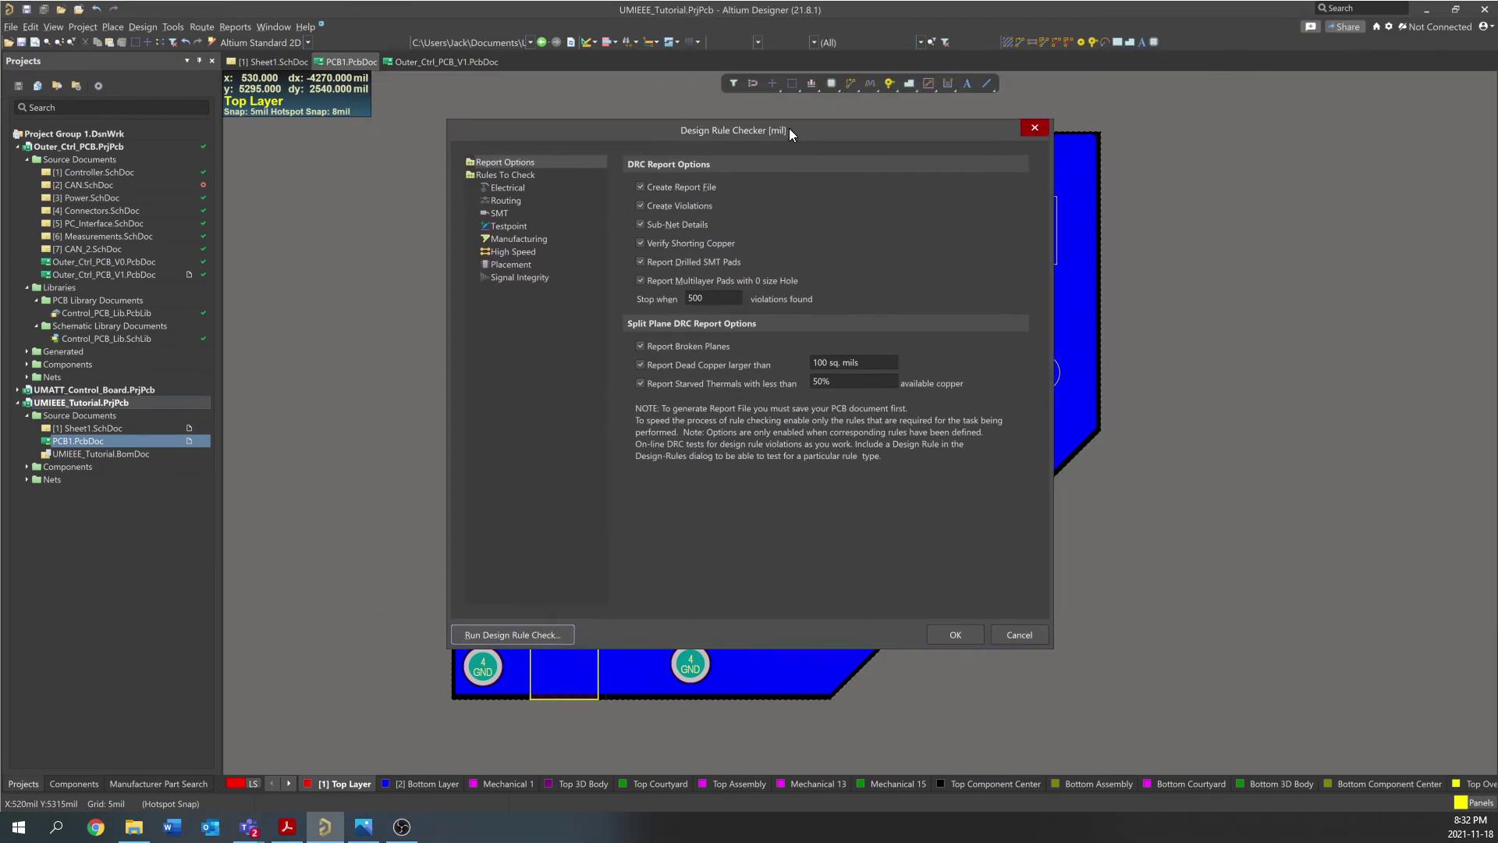
mouse_move(788, 128)
mouse_down()
mouse_move(841, 120)
mouse_move(788, 112)
mouse_up()
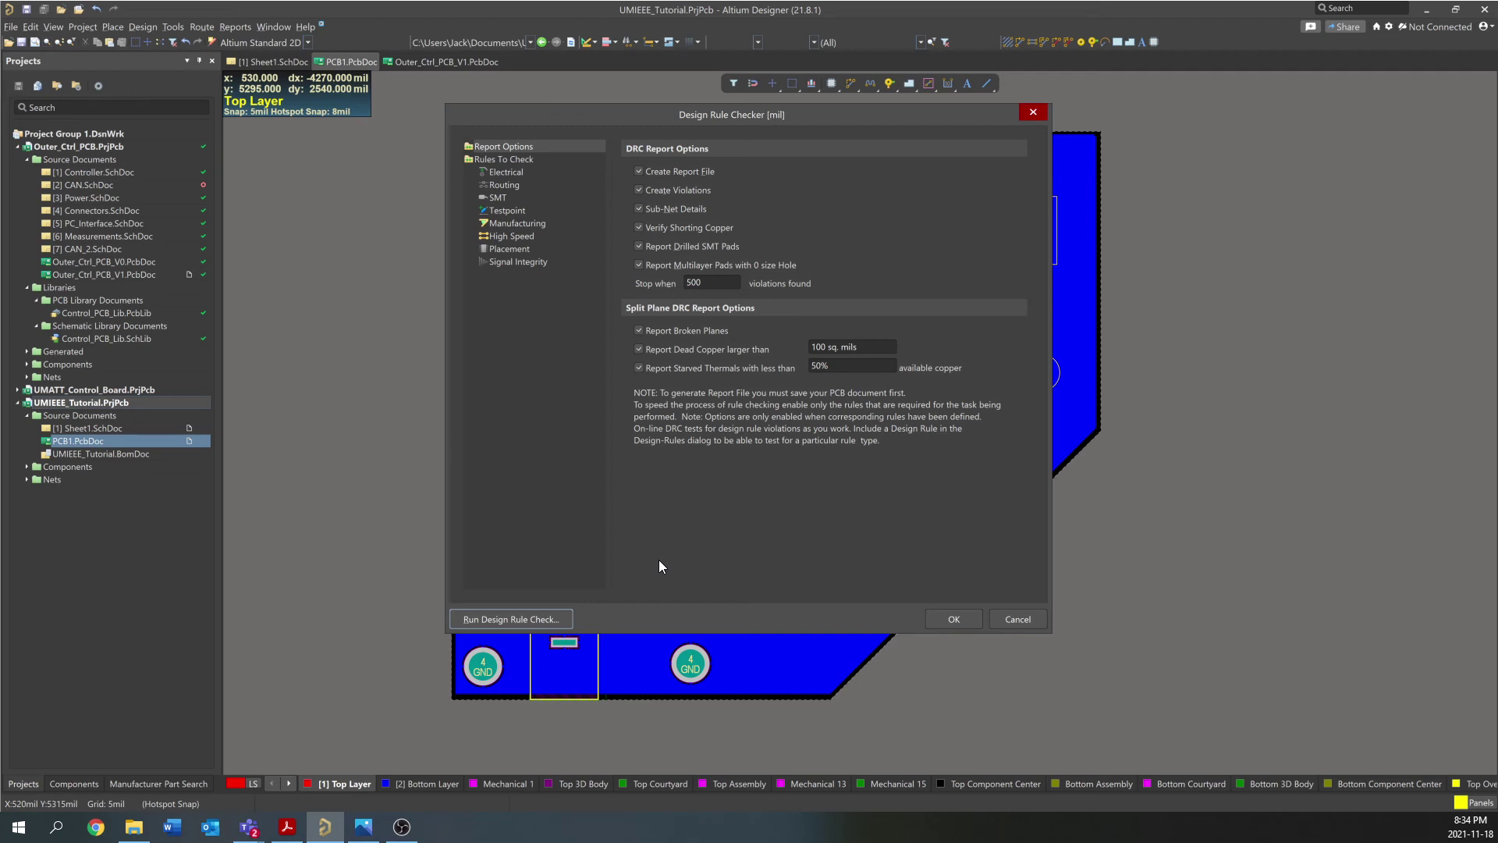
click(498, 625)
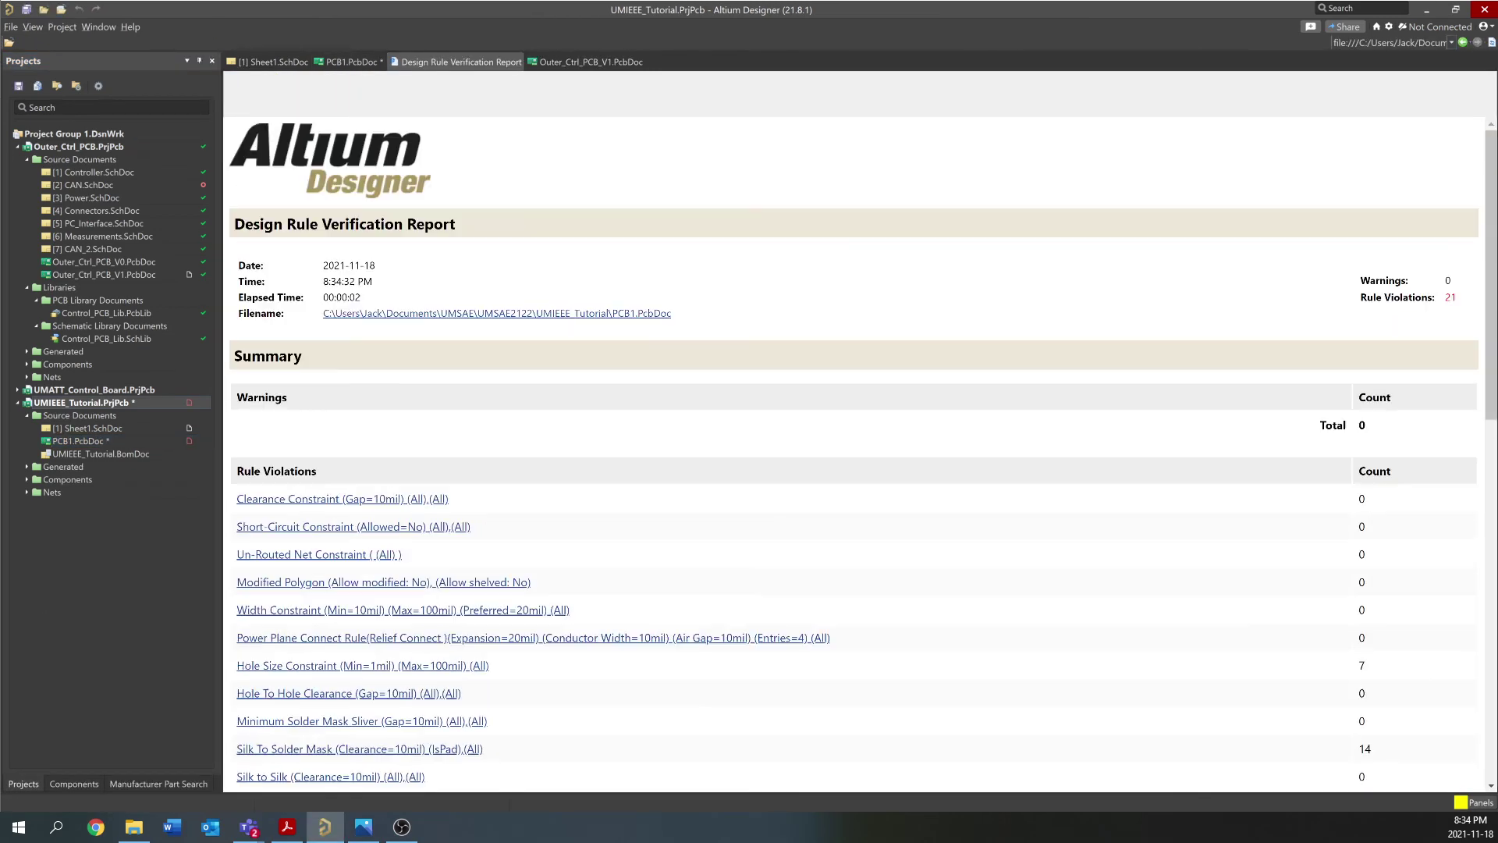
Review the rule violation summary and the Hole Size Constraint entries in the Design Rule Verification Report
scroll(575, 432, down, 1)
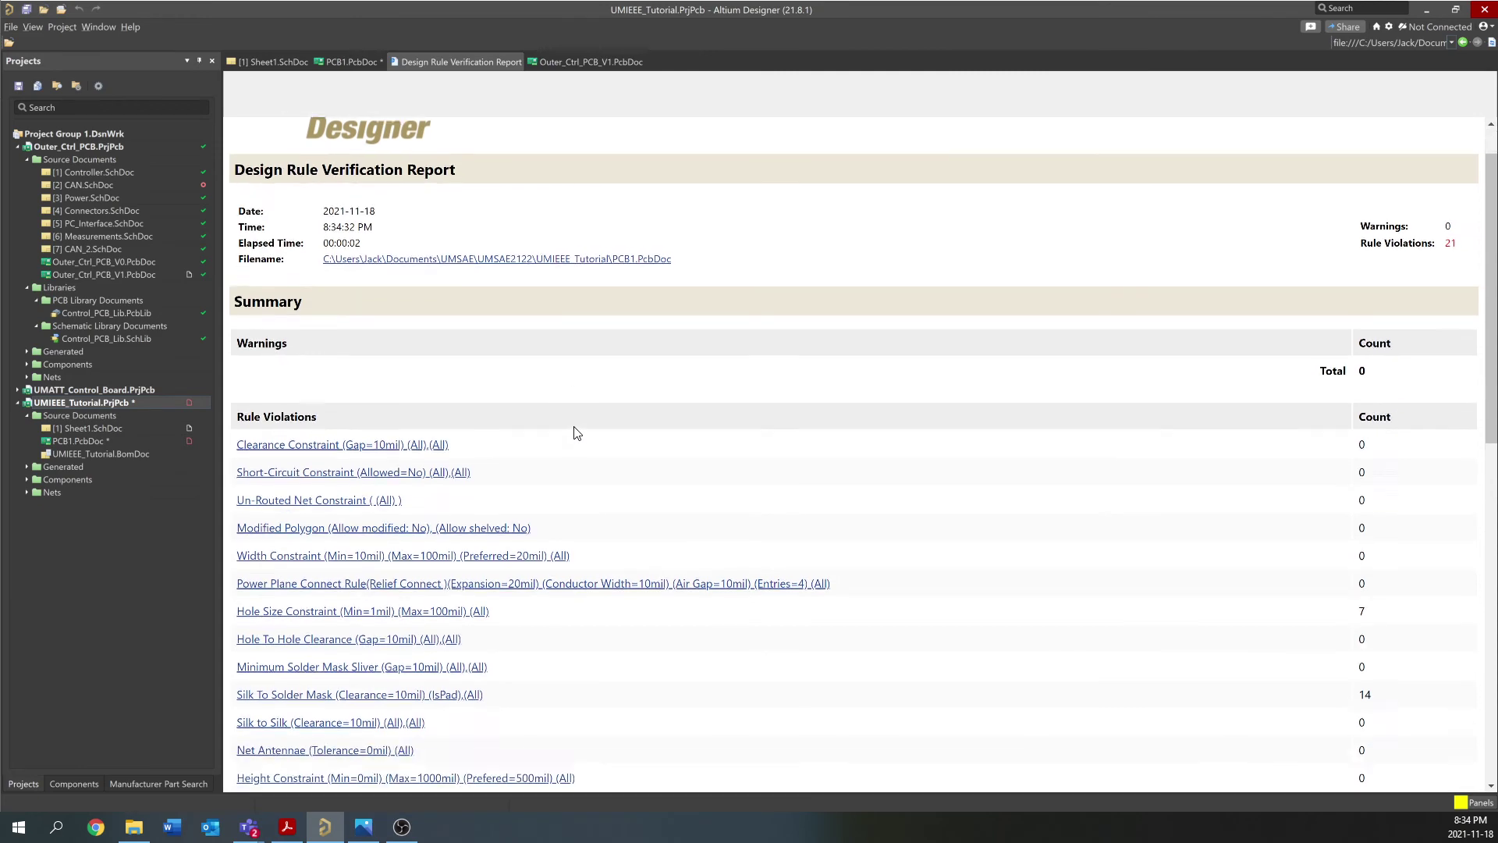
scroll(1013, 230, up, 1)
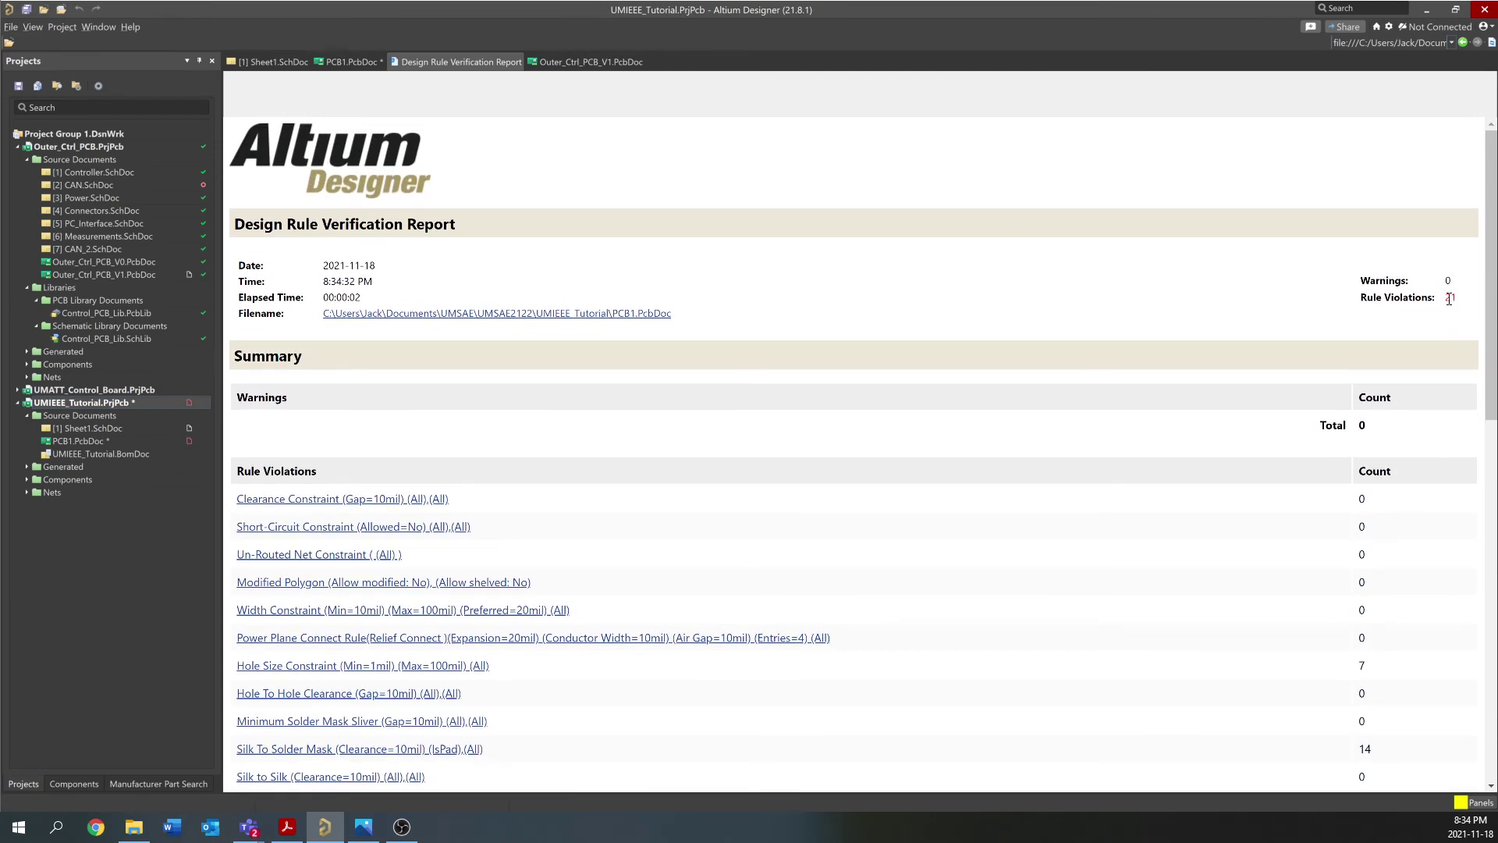
scroll(1025, 476, down, 1)
scroll(1026, 476, down, 5)
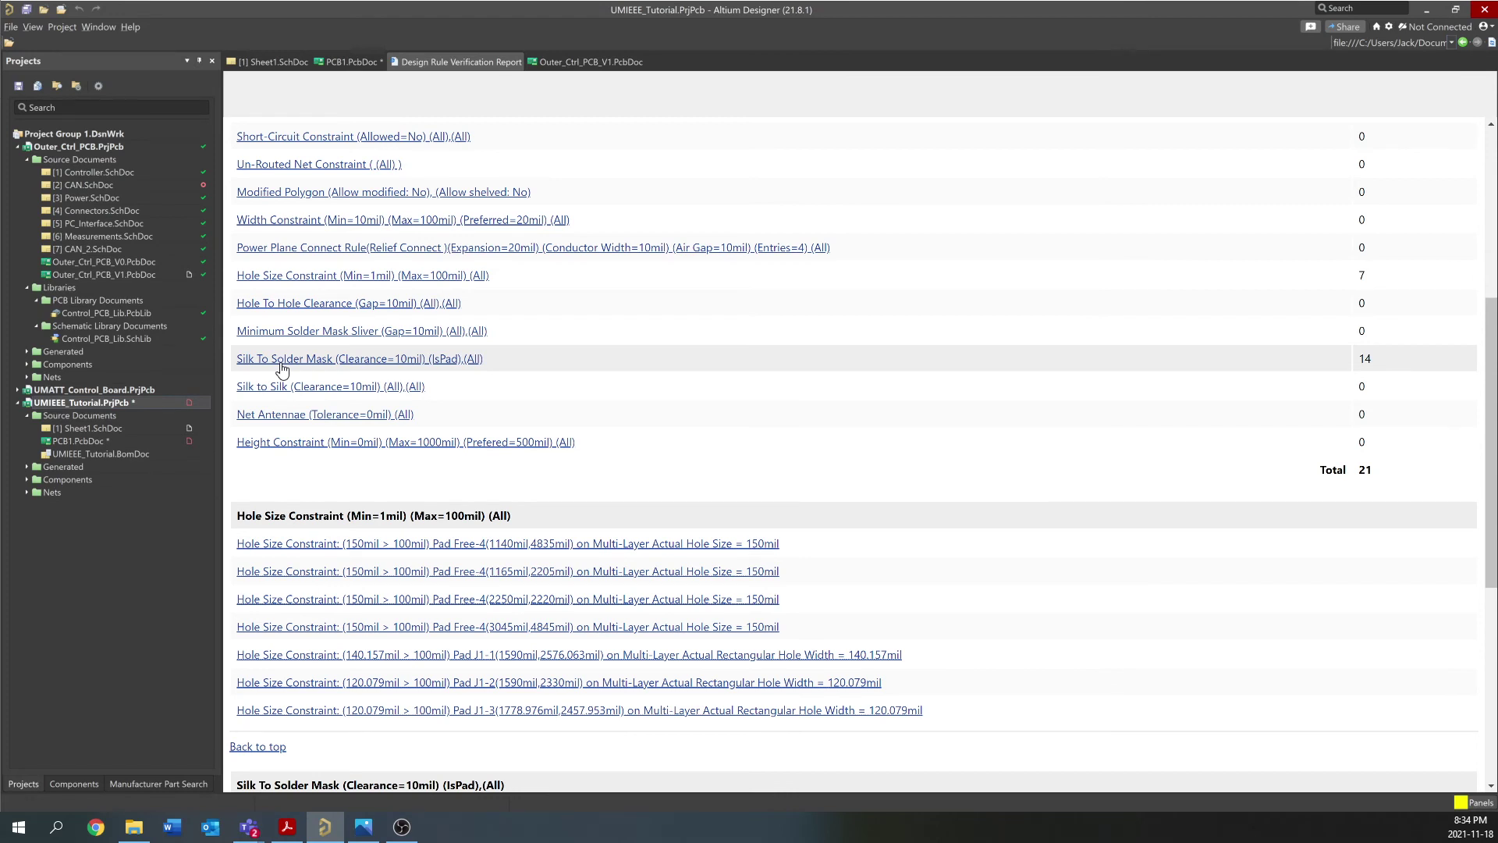
click(287, 277)
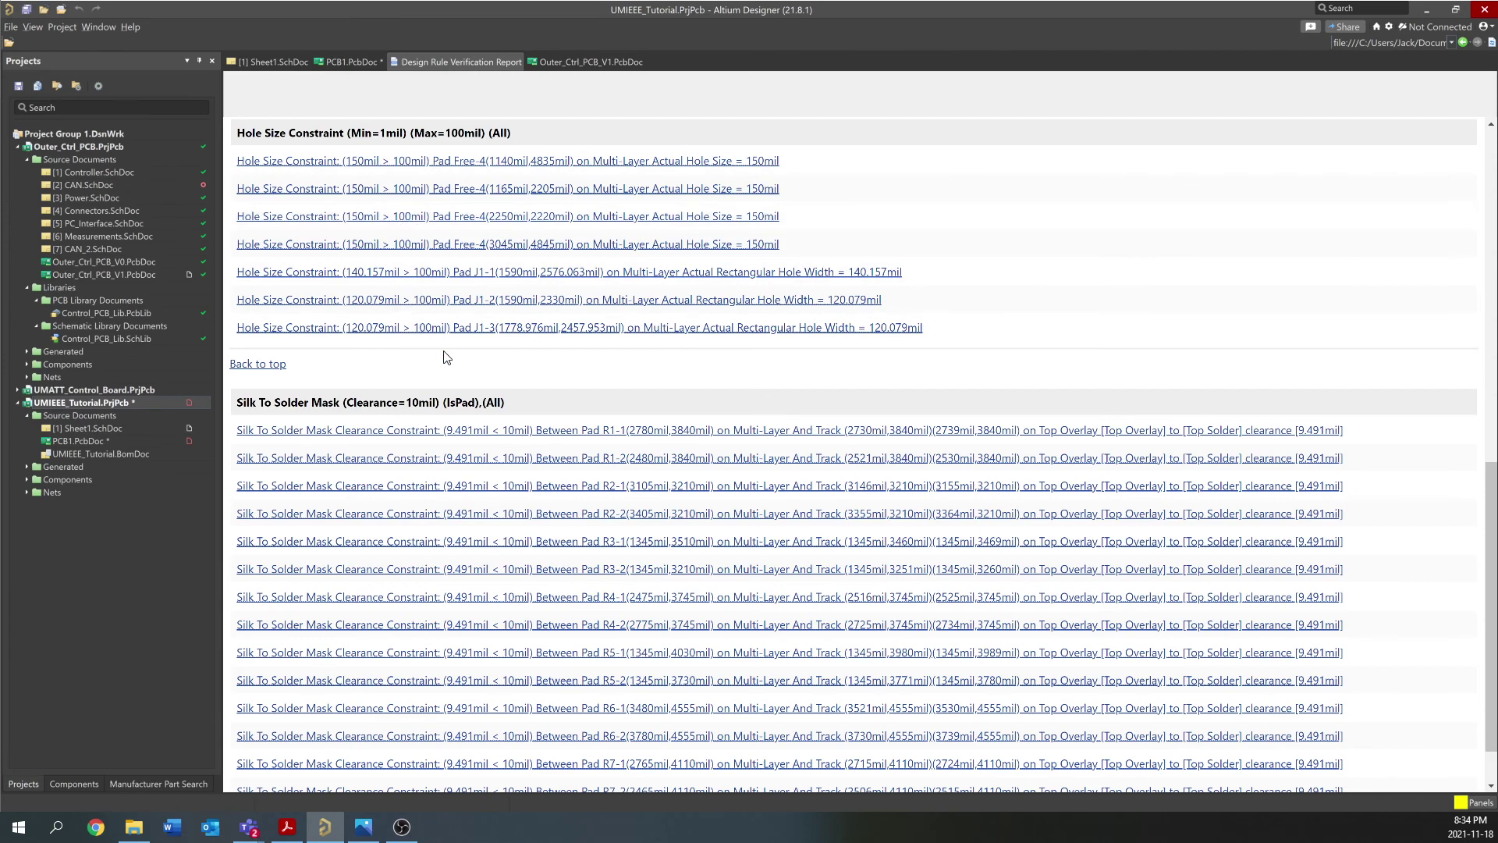
scroll(447, 355, up, 5)
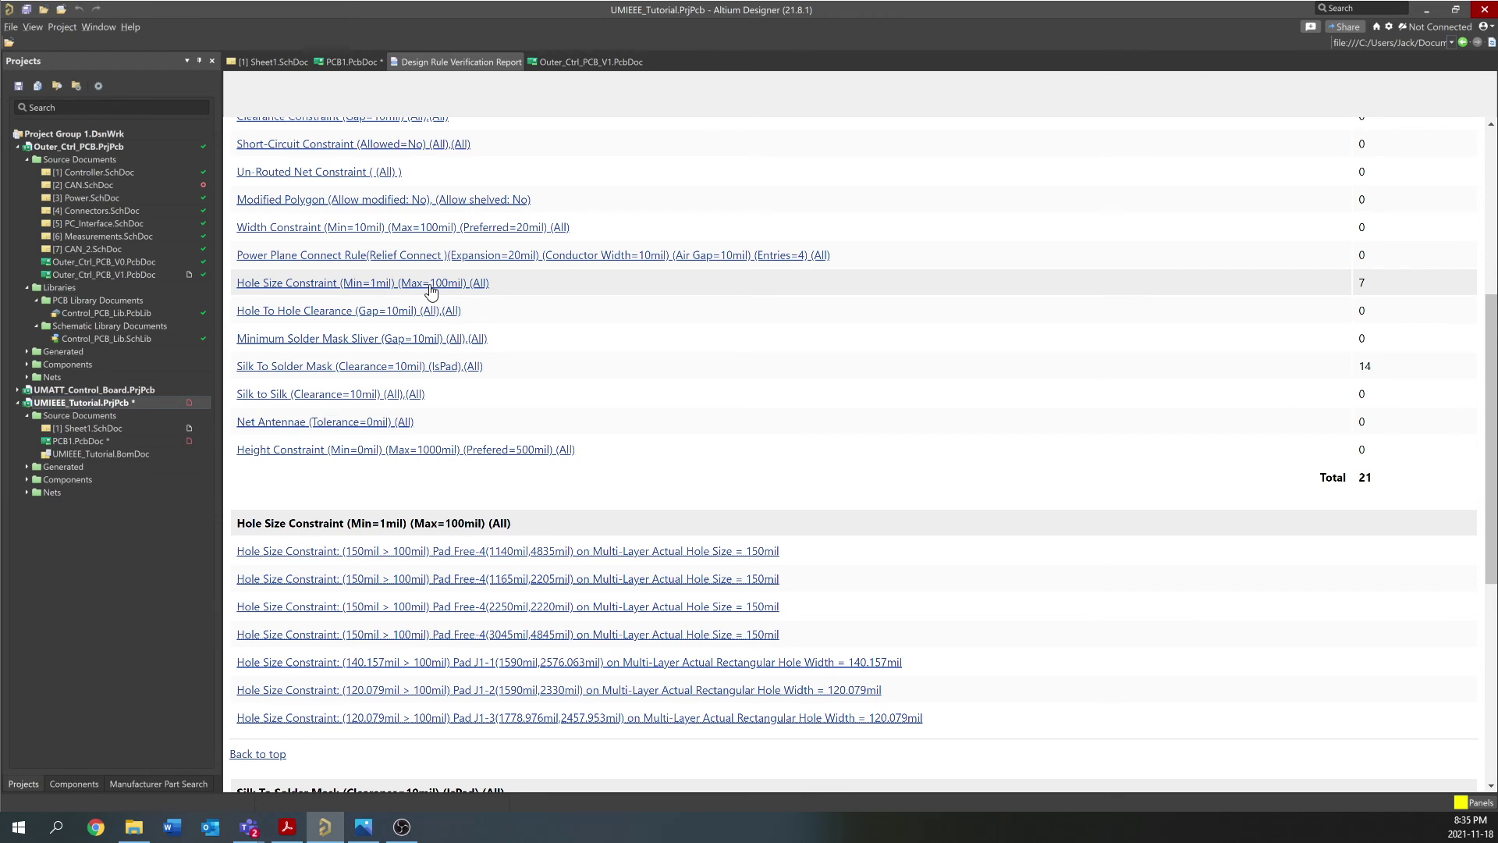
Inspect the Silk To Solder Mask violation at pad R1-1 on the board and save PCB1.PcbDoc
click(339, 374)
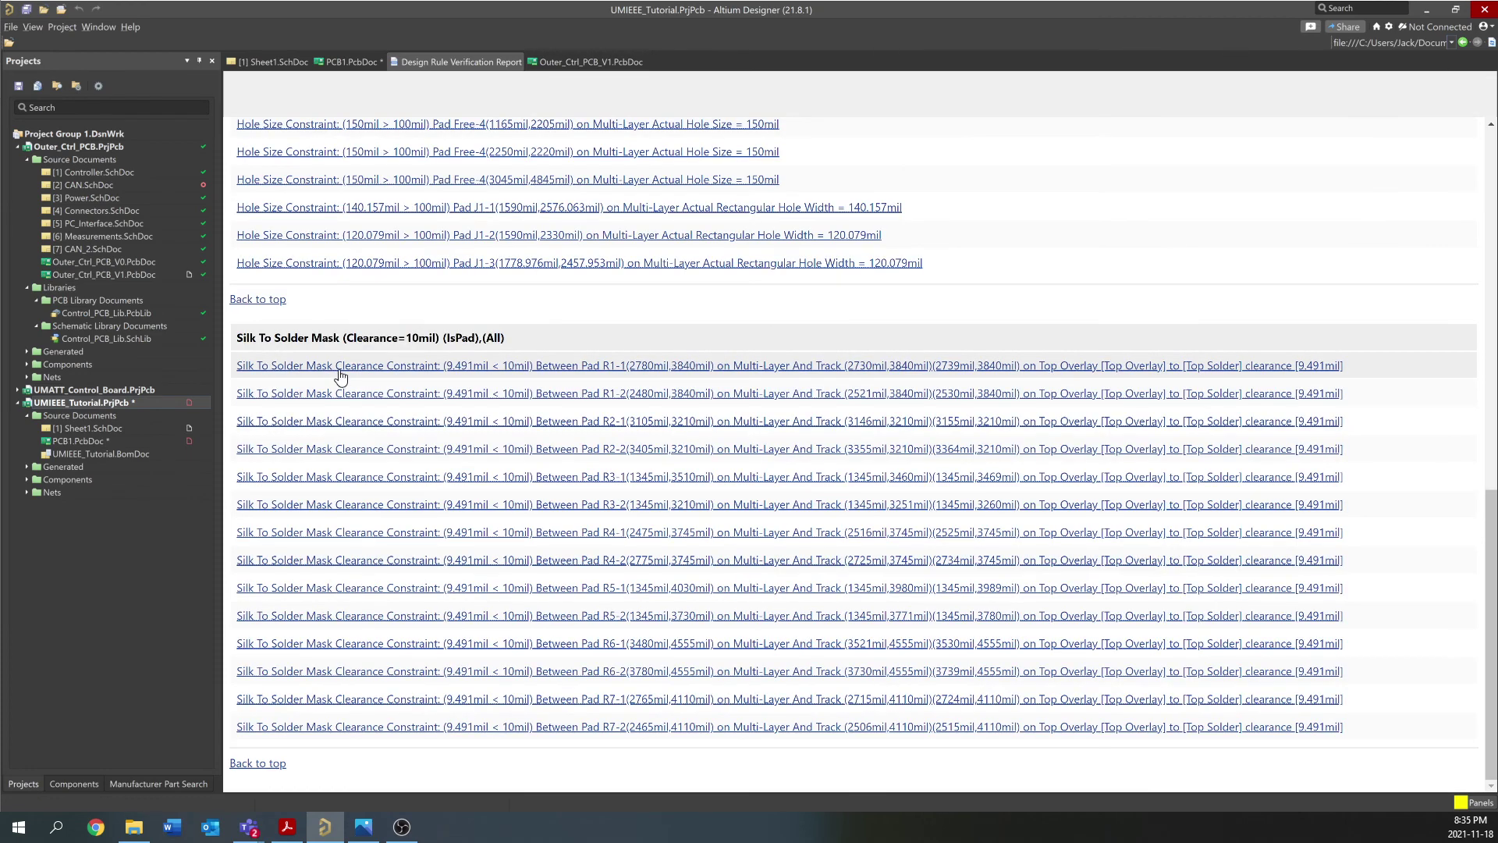
click(340, 367)
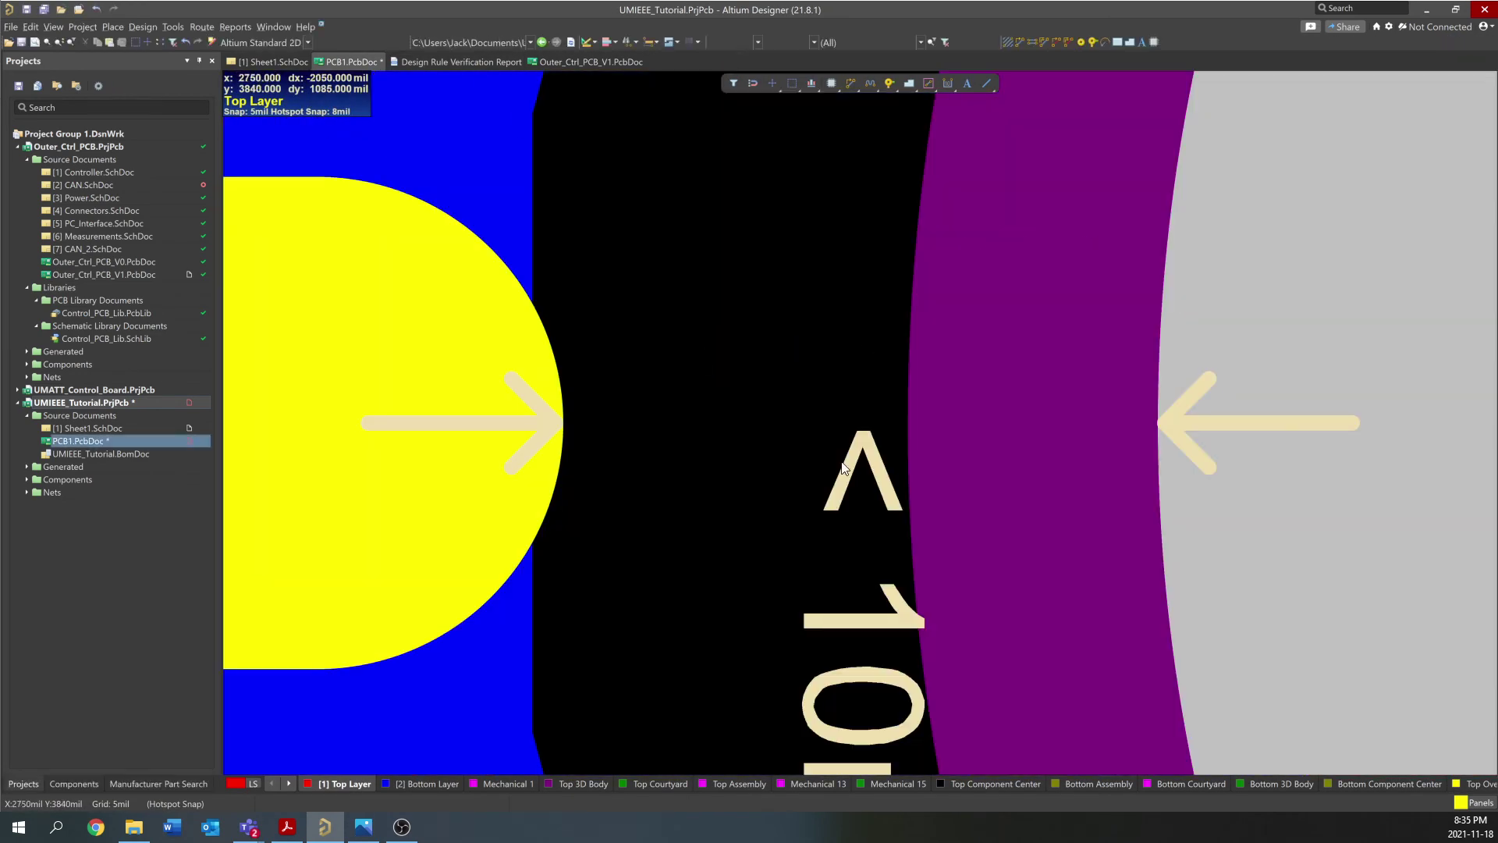
ctrl+scroll(836, 425, down, 4)
ctrl+scroll(835, 431, down, 2)
ctrl+scroll(836, 432, up, 4)
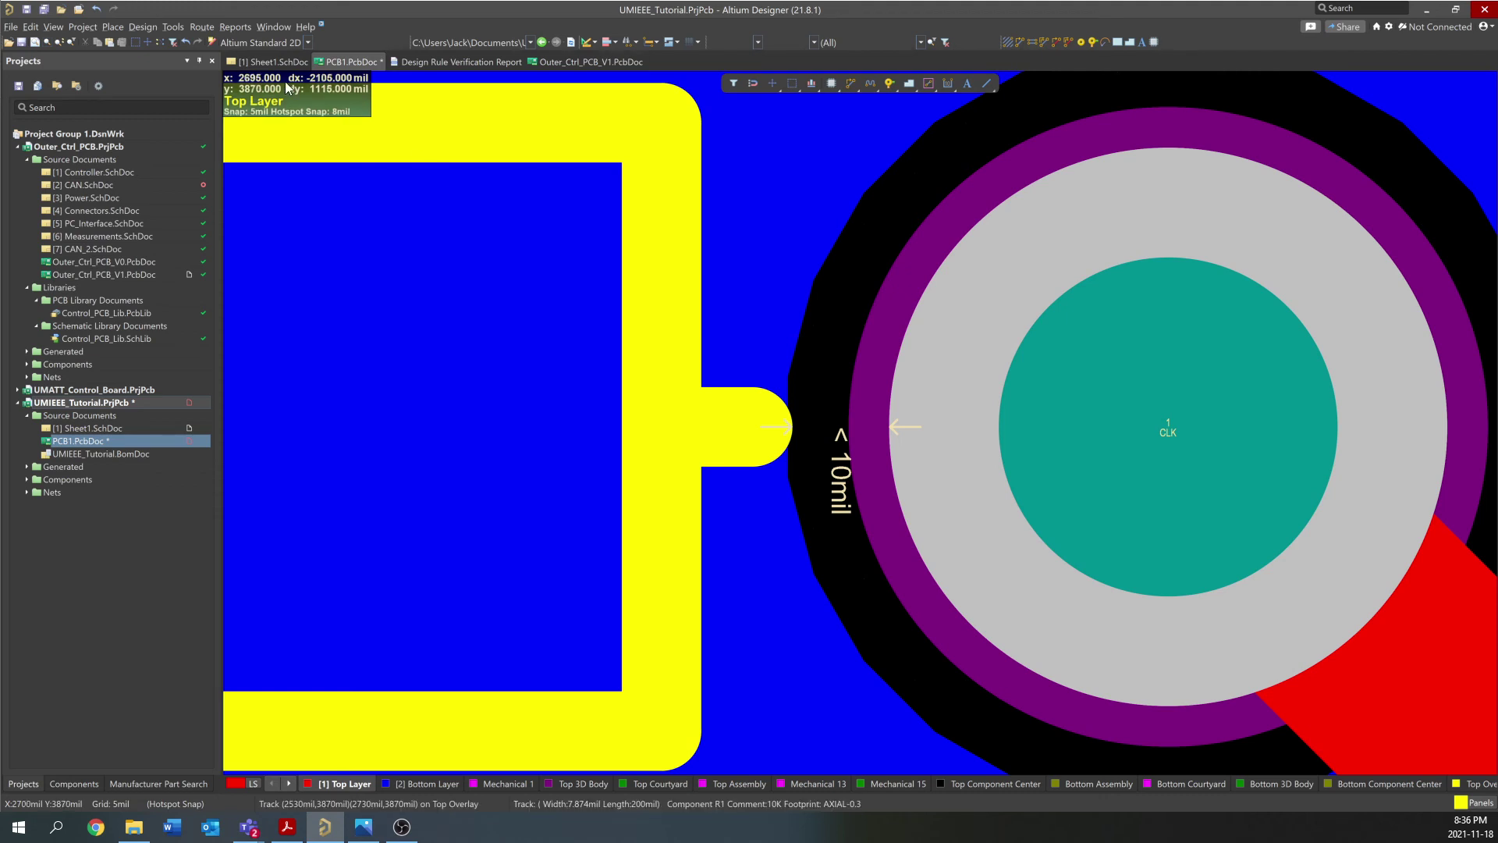
click(28, 10)
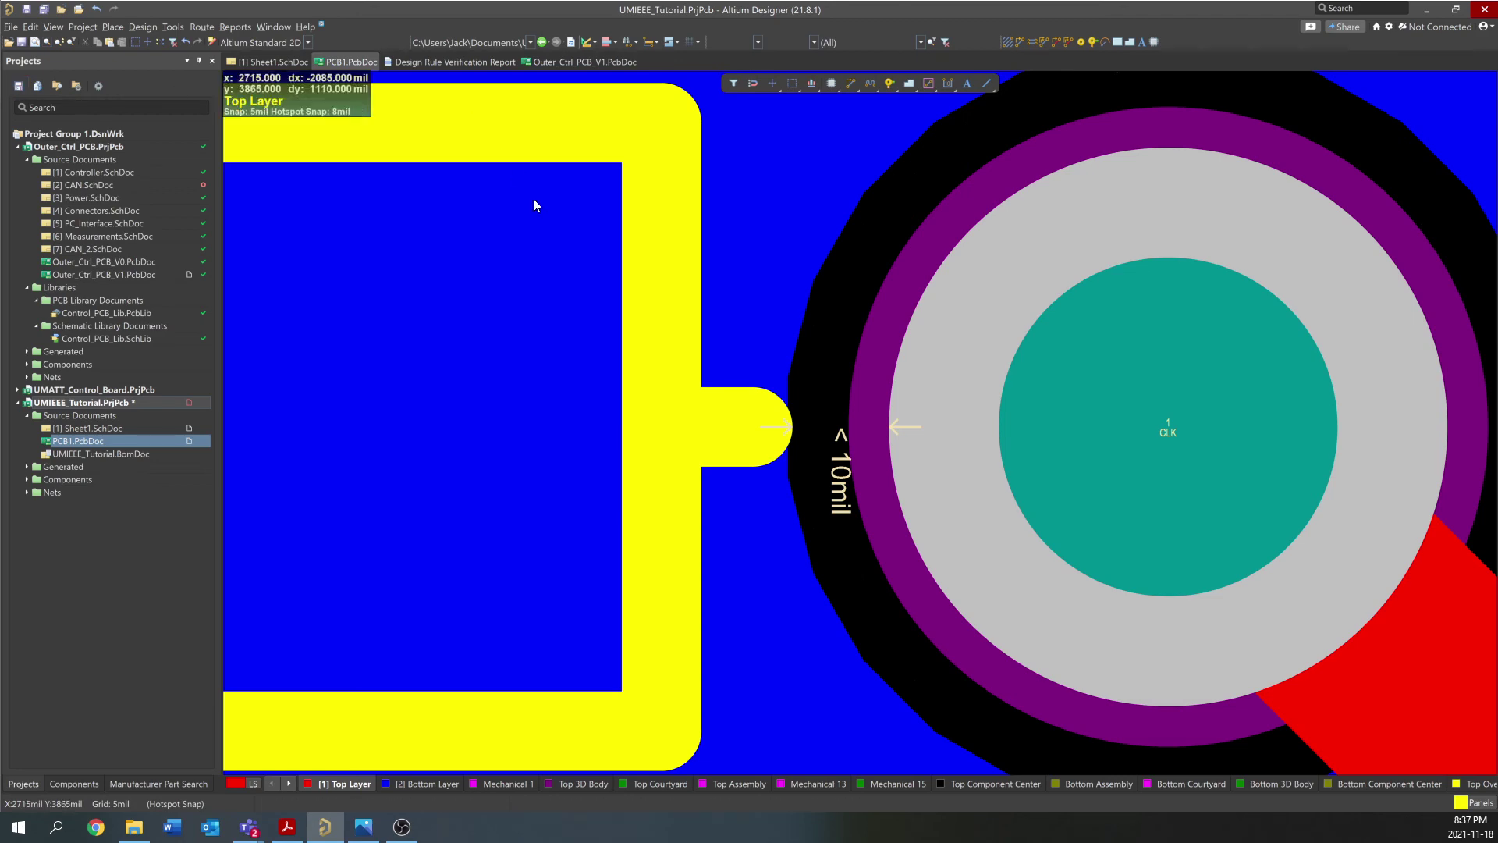
Place one text string on the Top Layer in the empty board area between J1 and R2
ctrl+scroll(854, 376, down, 6)
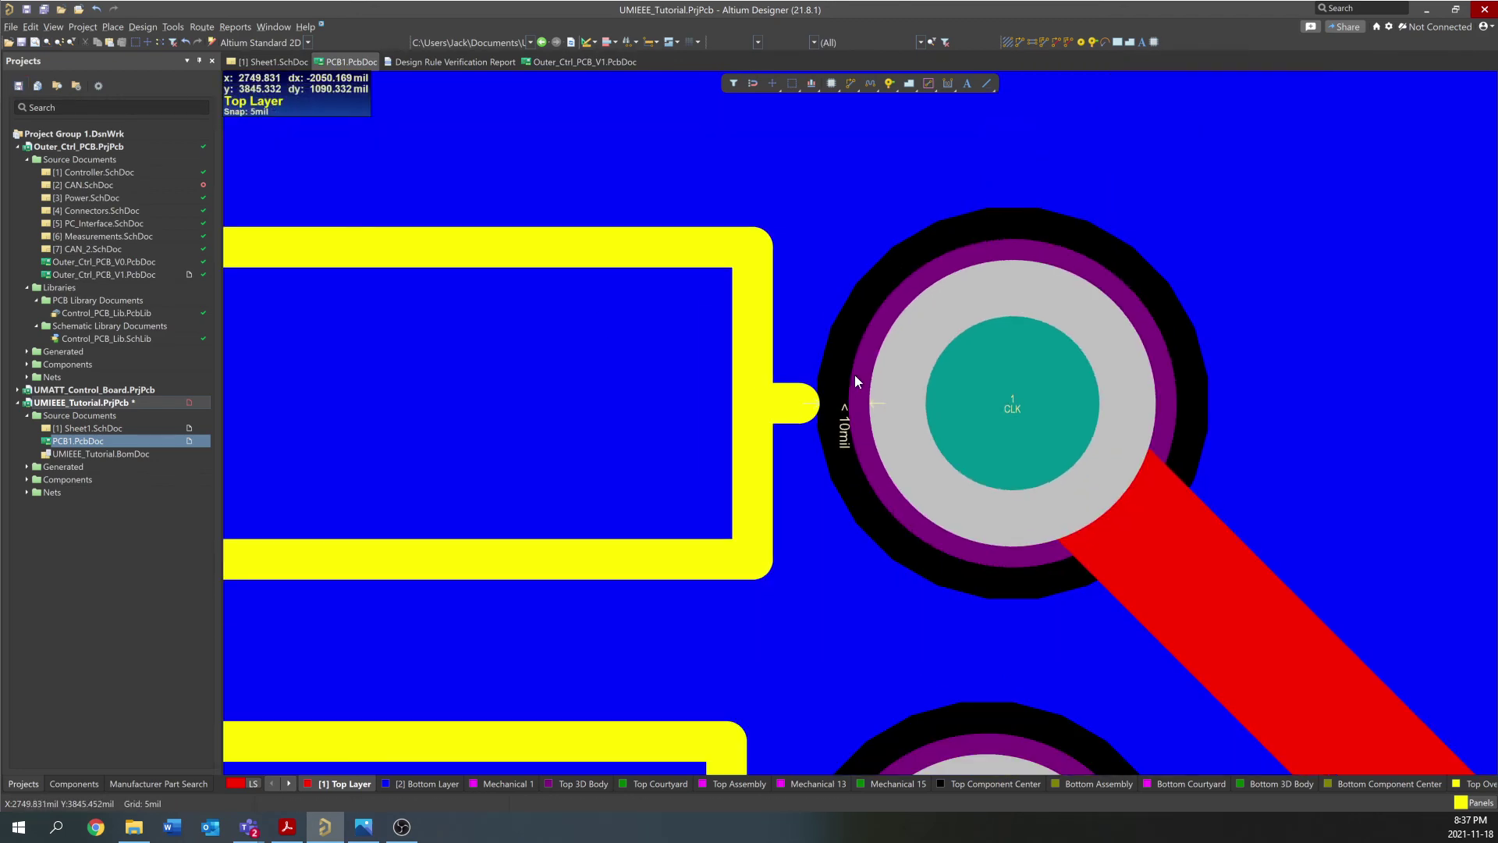
ctrl+scroll(855, 375, down, 5)
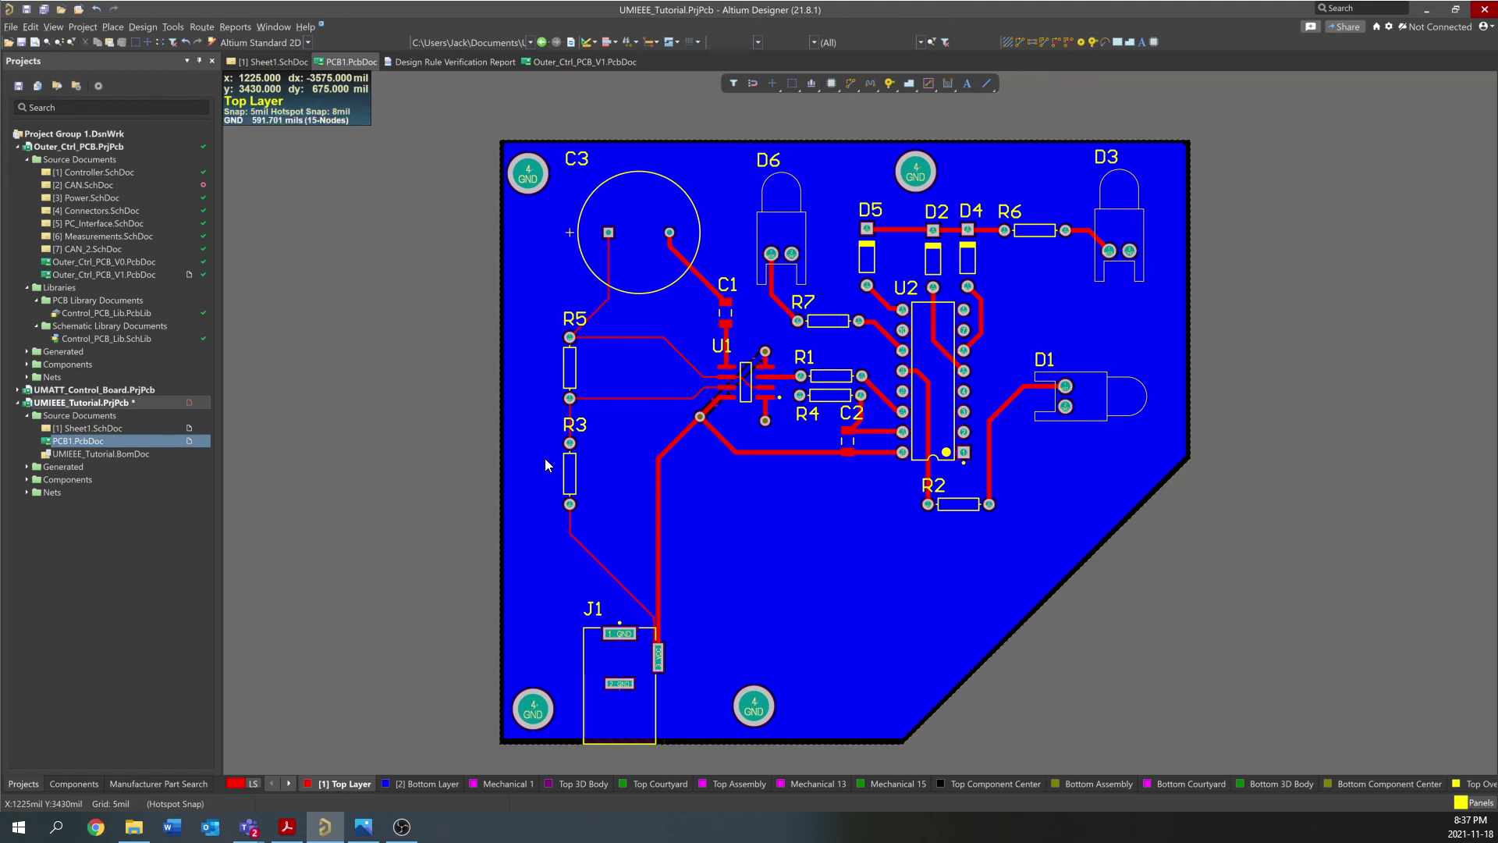
click(966, 86)
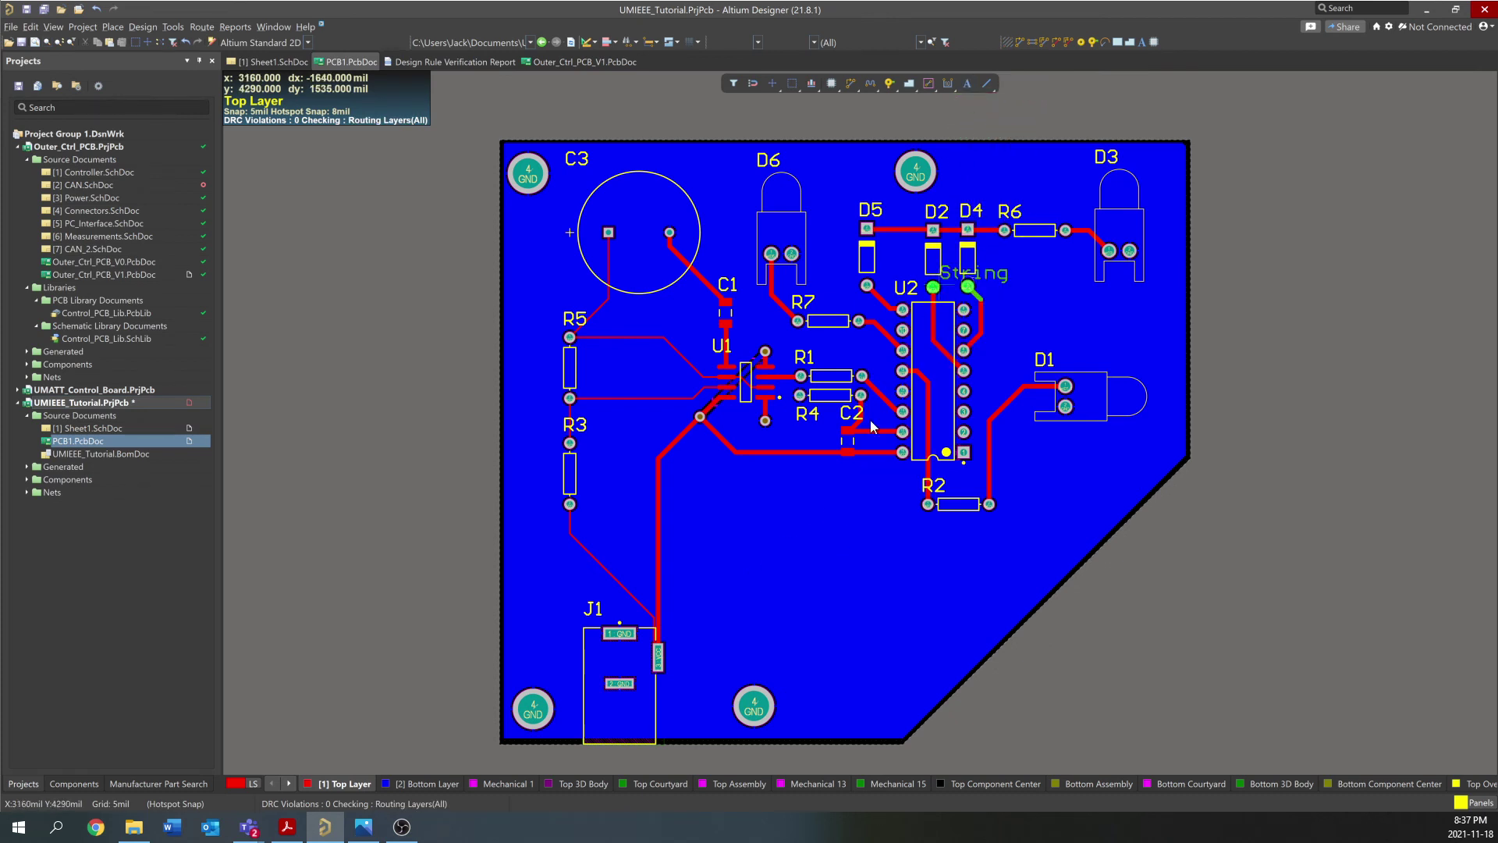
click(755, 586)
key(Escape)
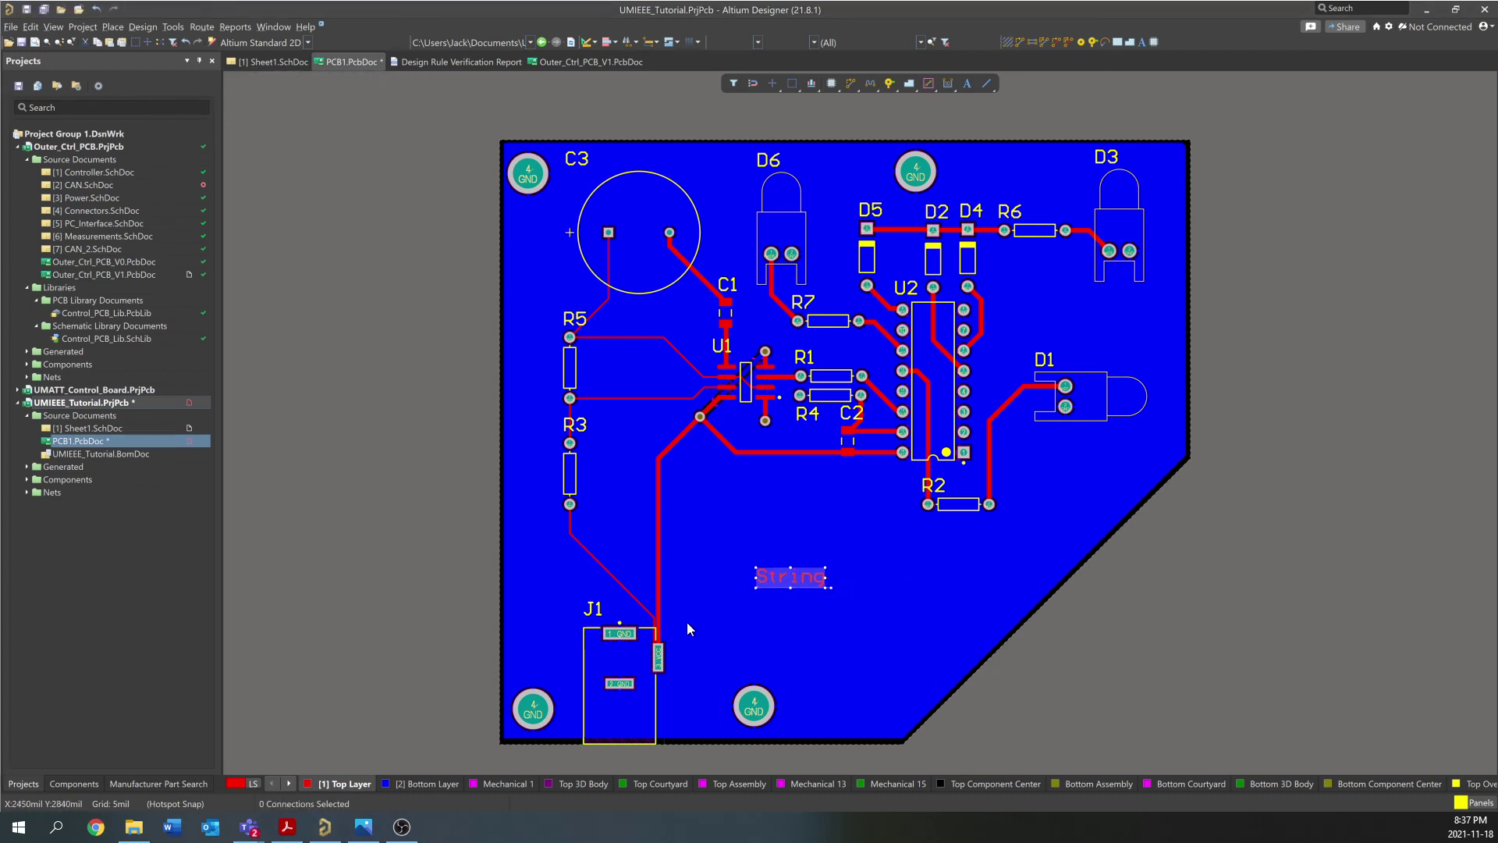
Change the placed text string's layer to Top Overlay
double_click(790, 576)
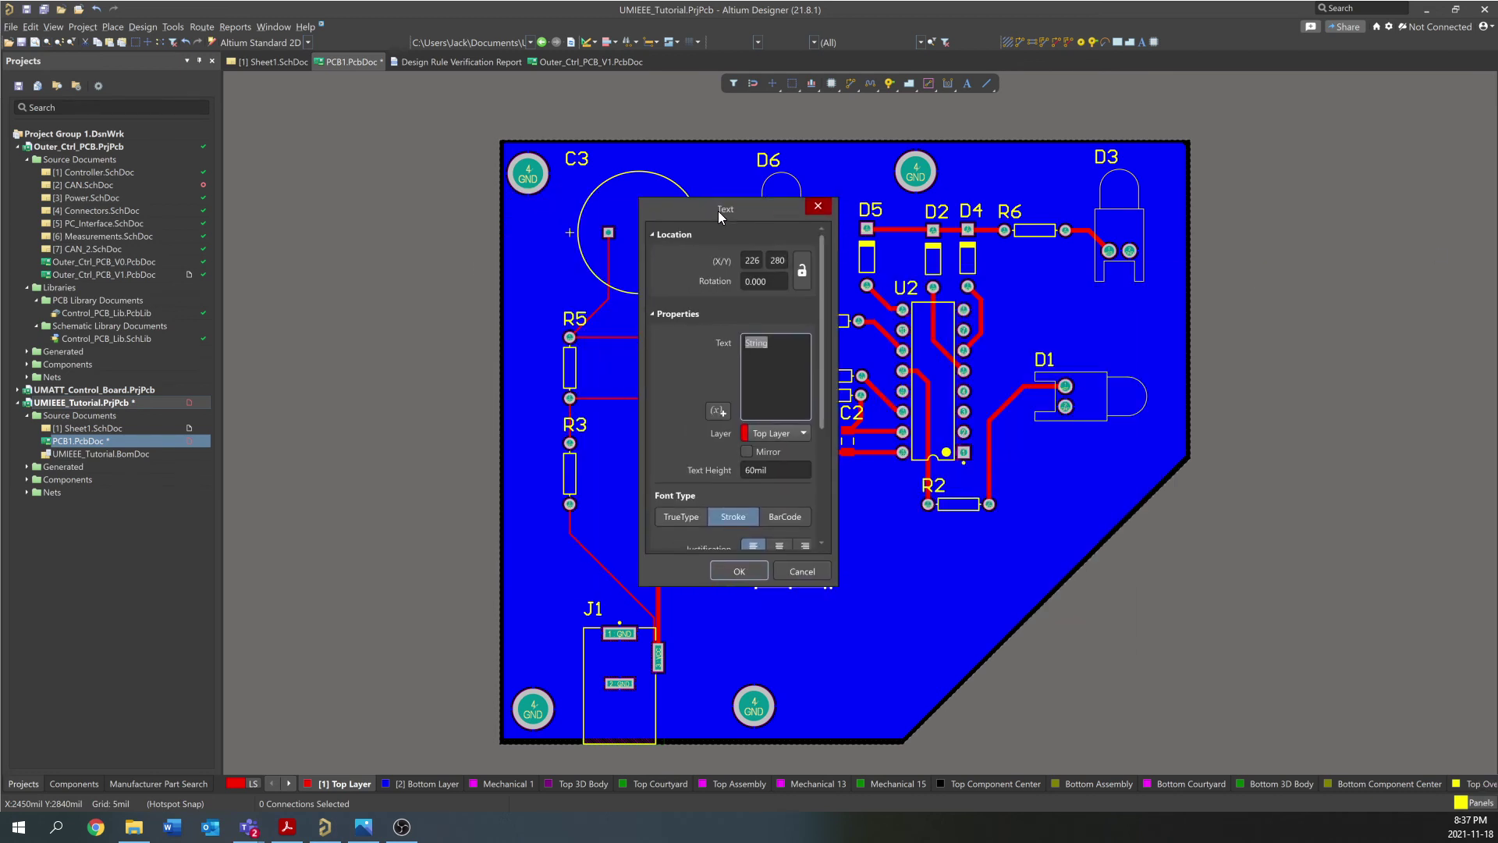
click(803, 434)
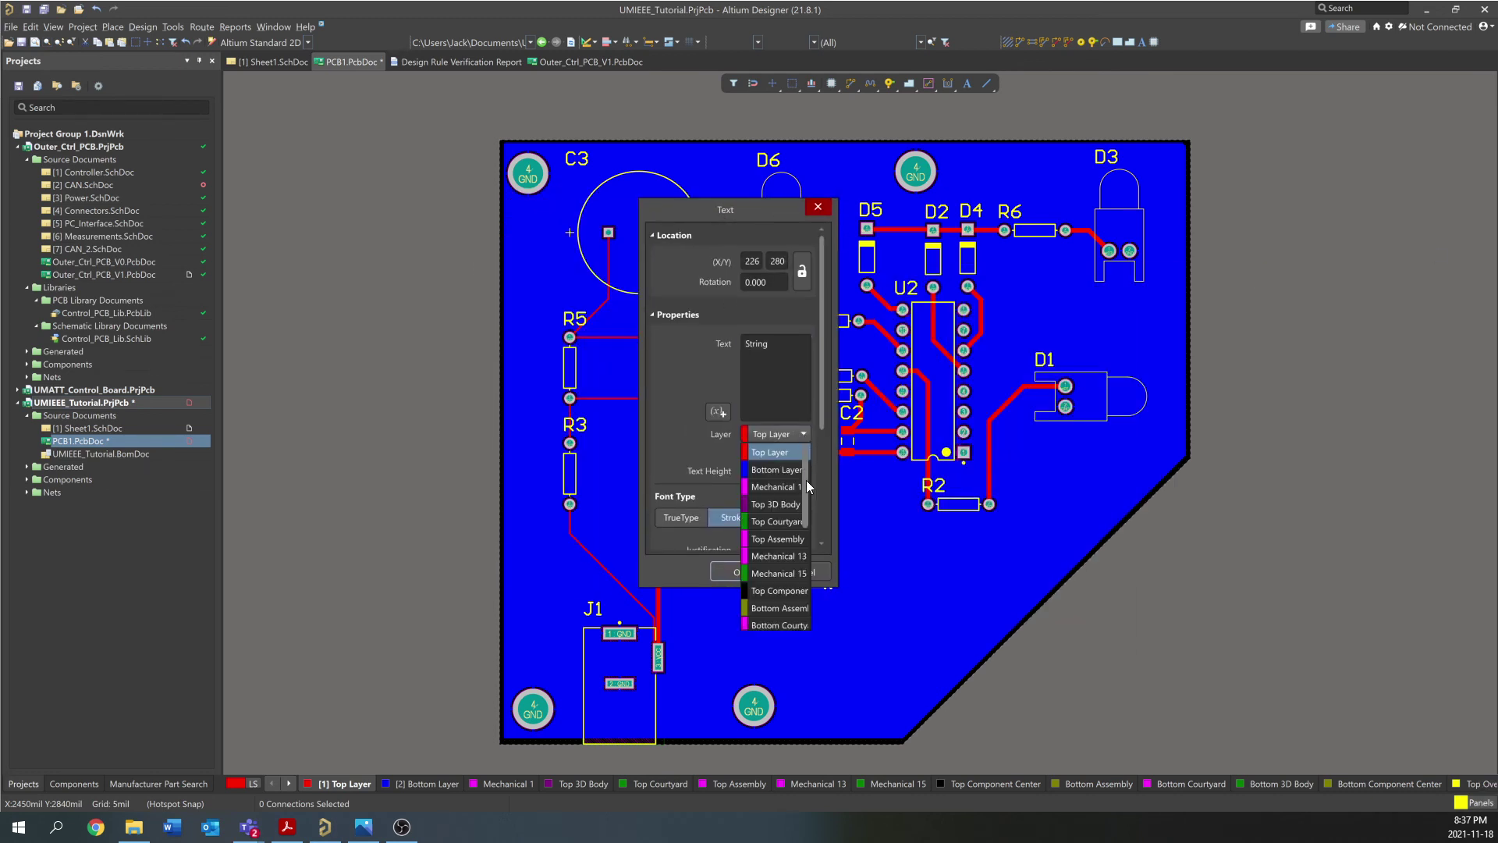
drag(803, 475, 811, 559)
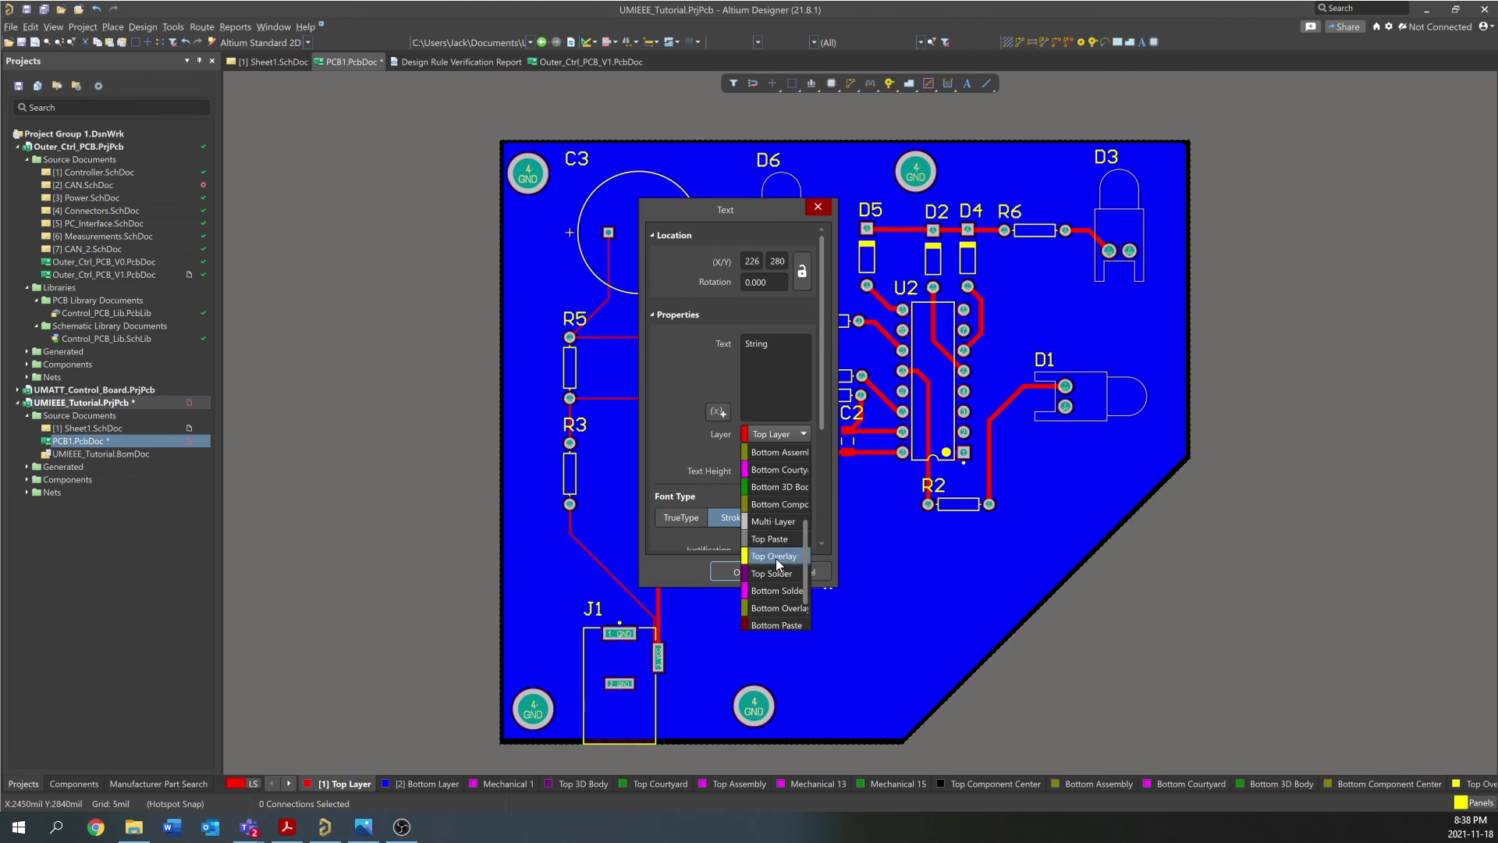
click(775, 557)
Set the string's wording to "UMIEEE Counter and Timer" and position it in the empty board area below C2 and R2
click(778, 355)
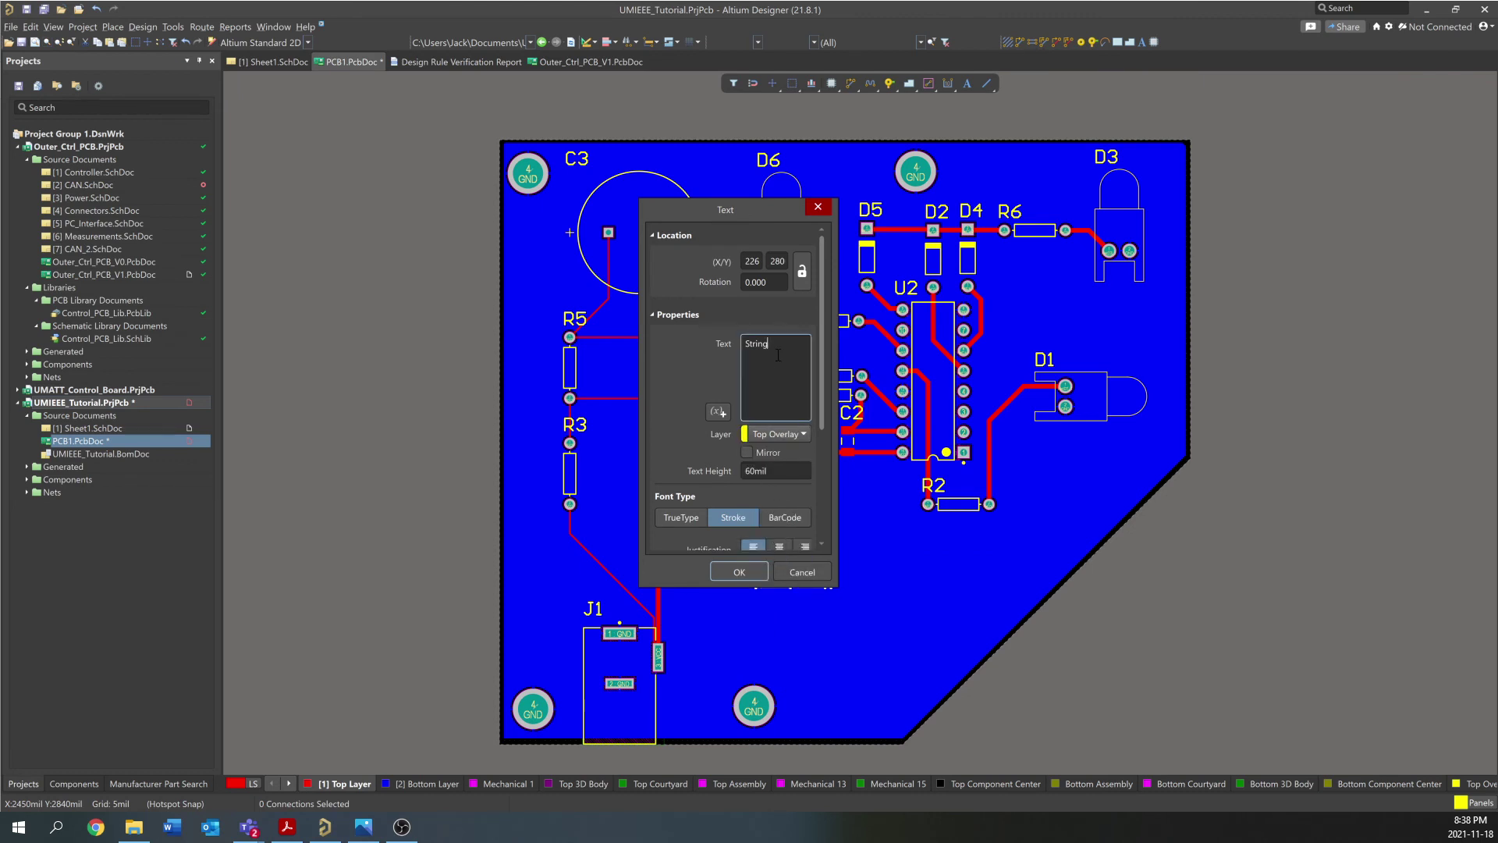
key(BackSpace)
key(BackSpace)
key(BackSpace)
key(BackSpace)
key(BackSpace)
text(UMIEEE Con)
key(BackSpace)
text(unter and Timer)
drag(837, 414, 1108, 413)
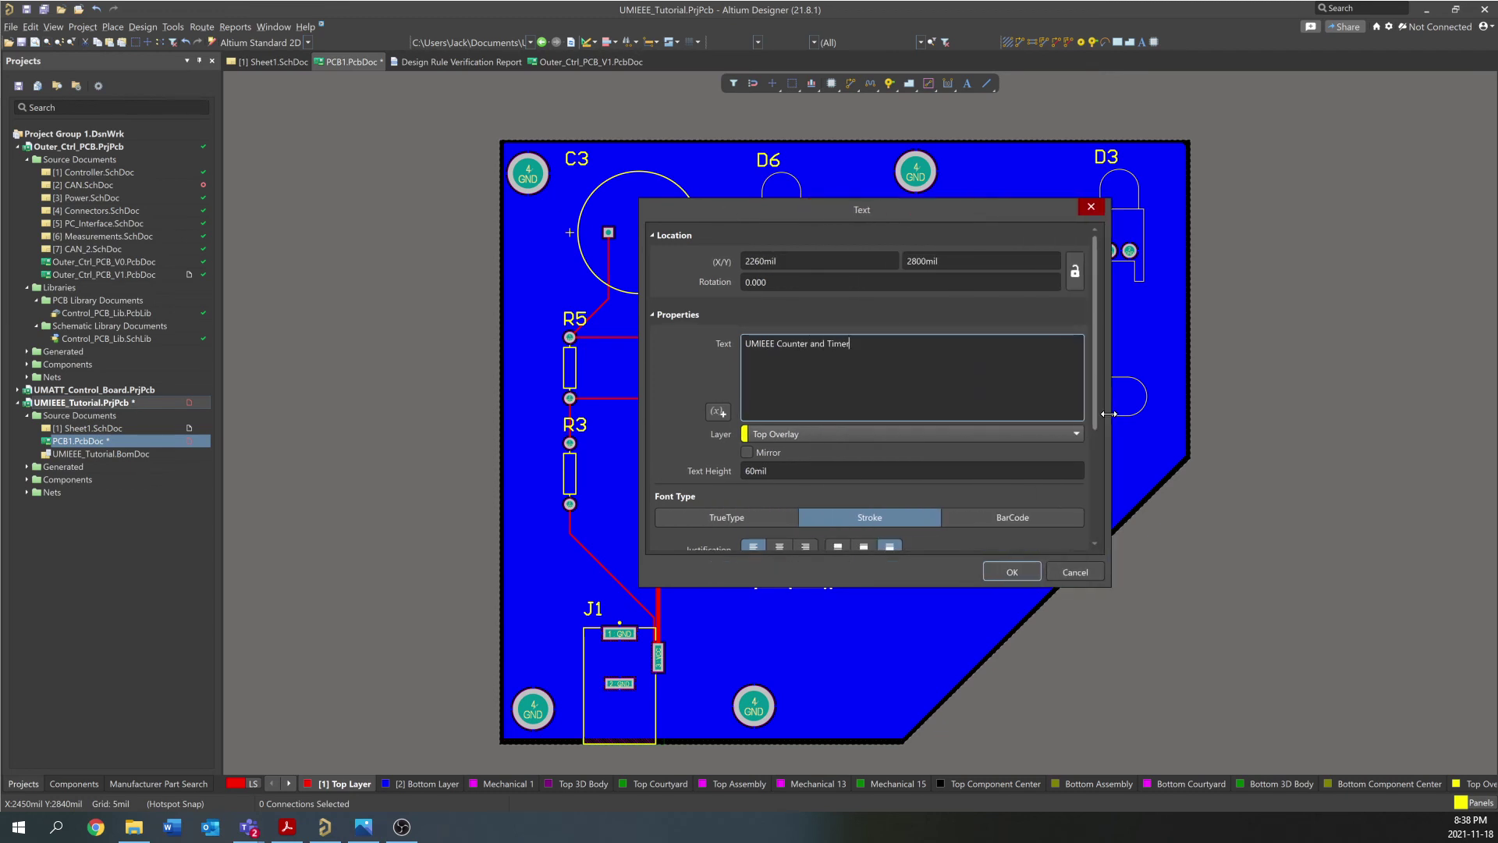
click(1011, 572)
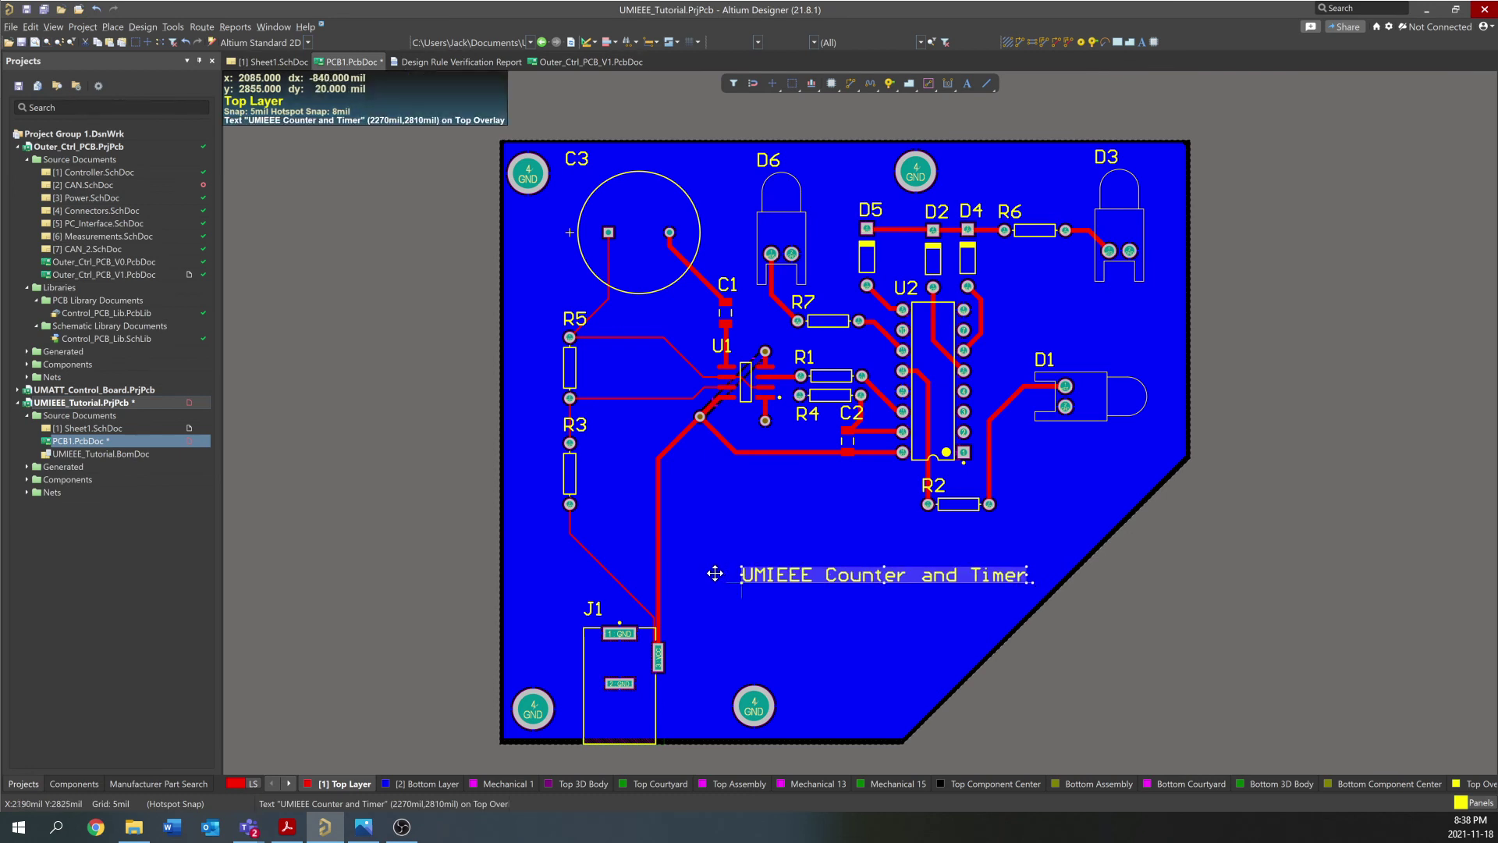
click(840, 551)
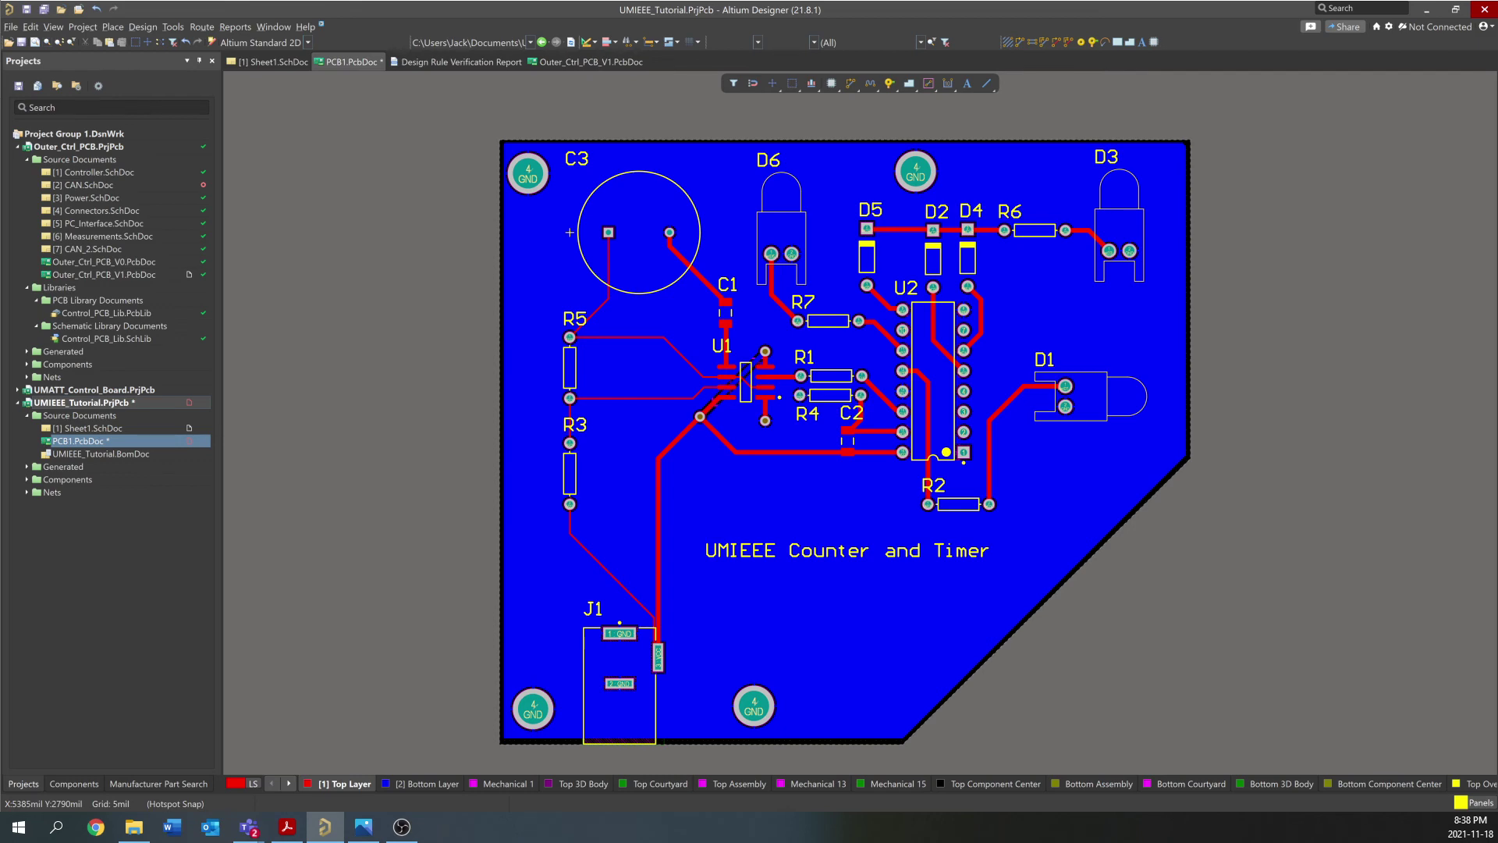
Open Outer_Ctrl_PCB_V1.PcbDoc and examine the silkscreen text and component designators around U7
click(616, 62)
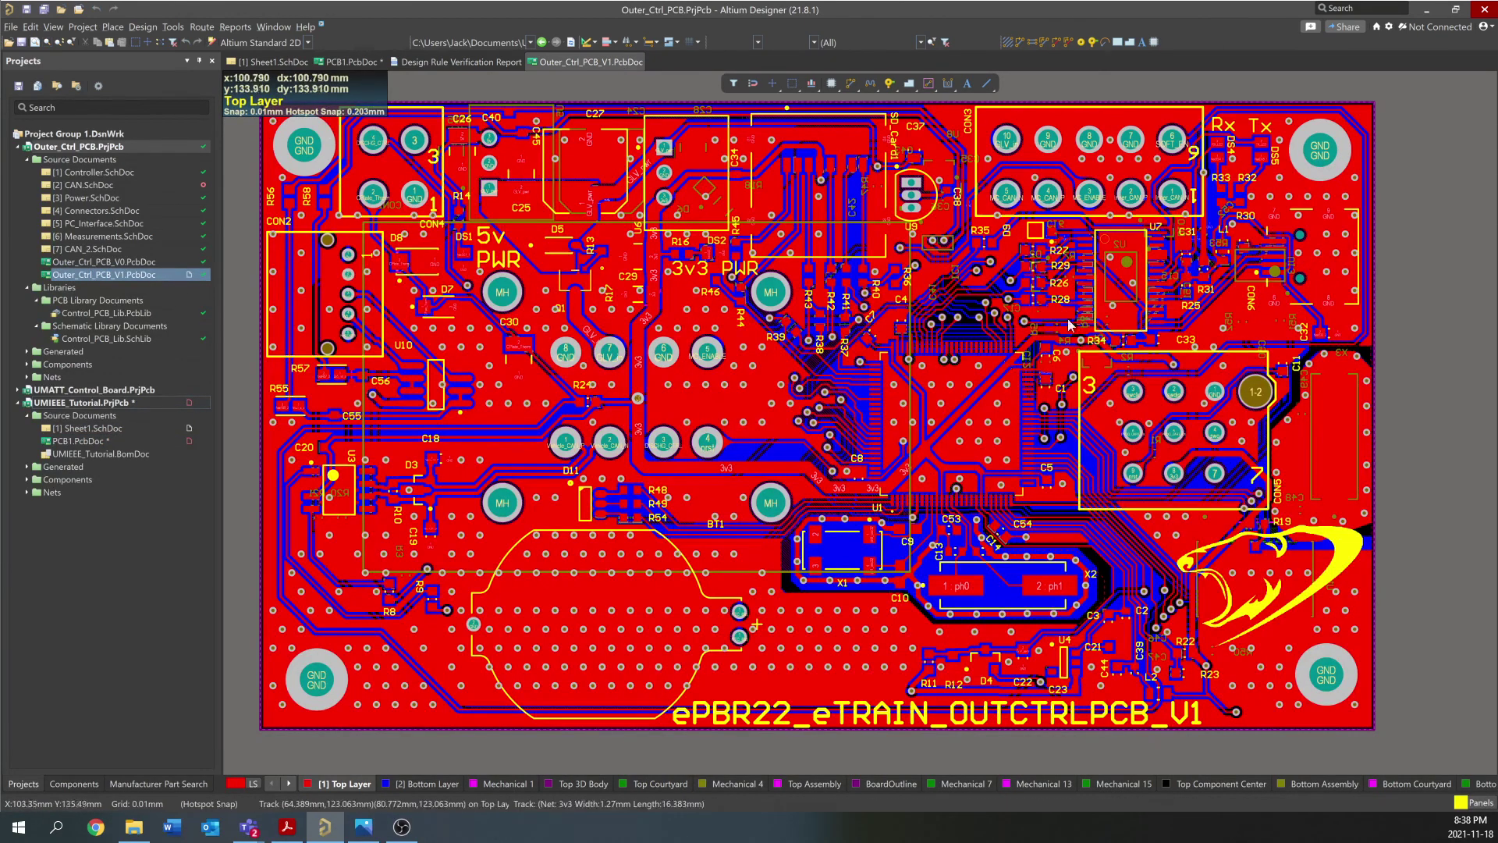
shift+scroll(1093, 253, left, 3)
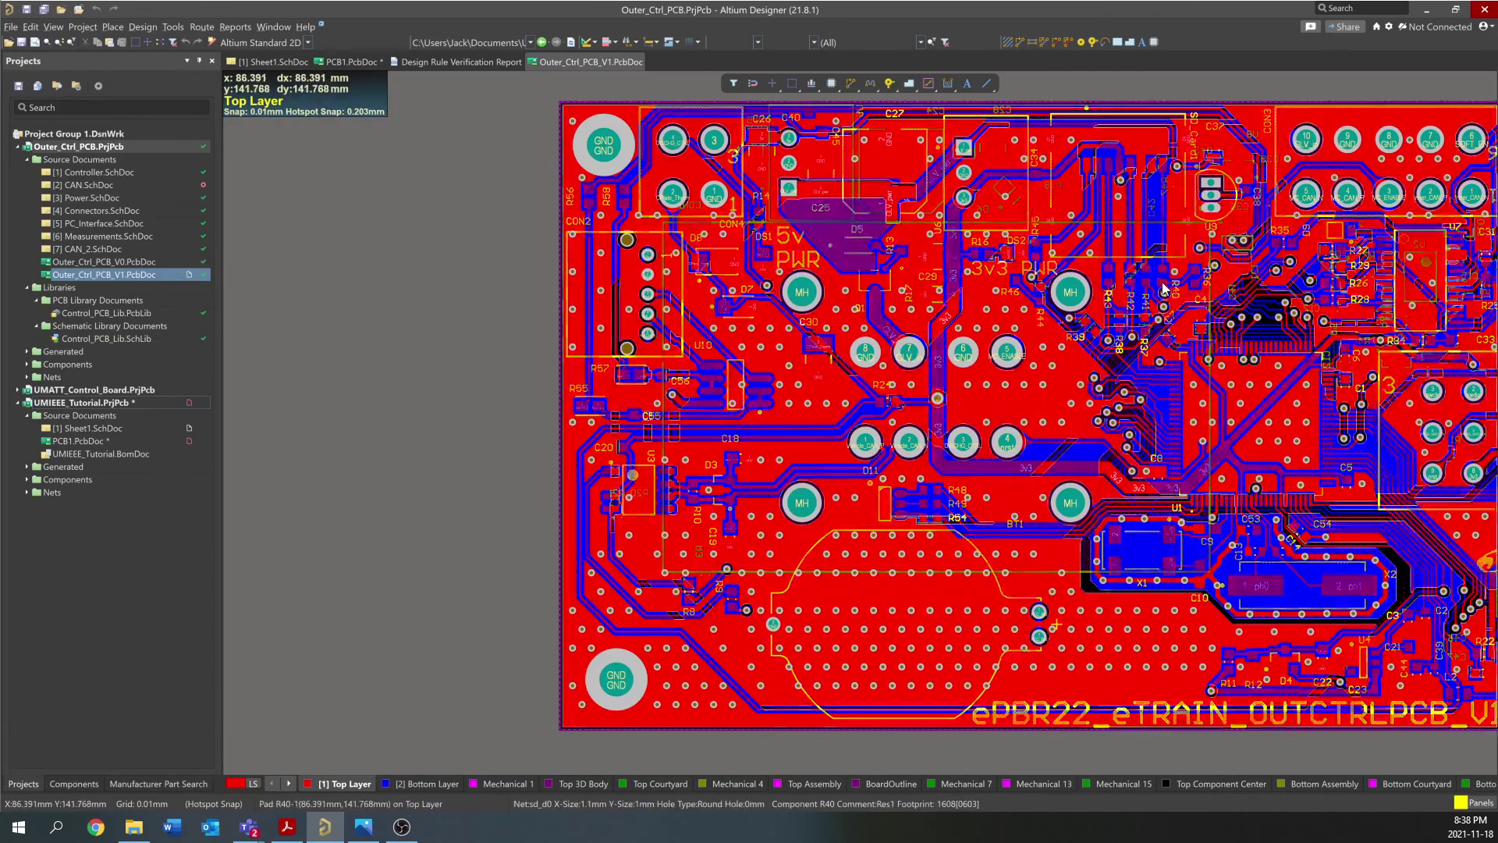
shift+scroll(1162, 289, right, 2)
ctrl+scroll(1275, 252, up, 1)
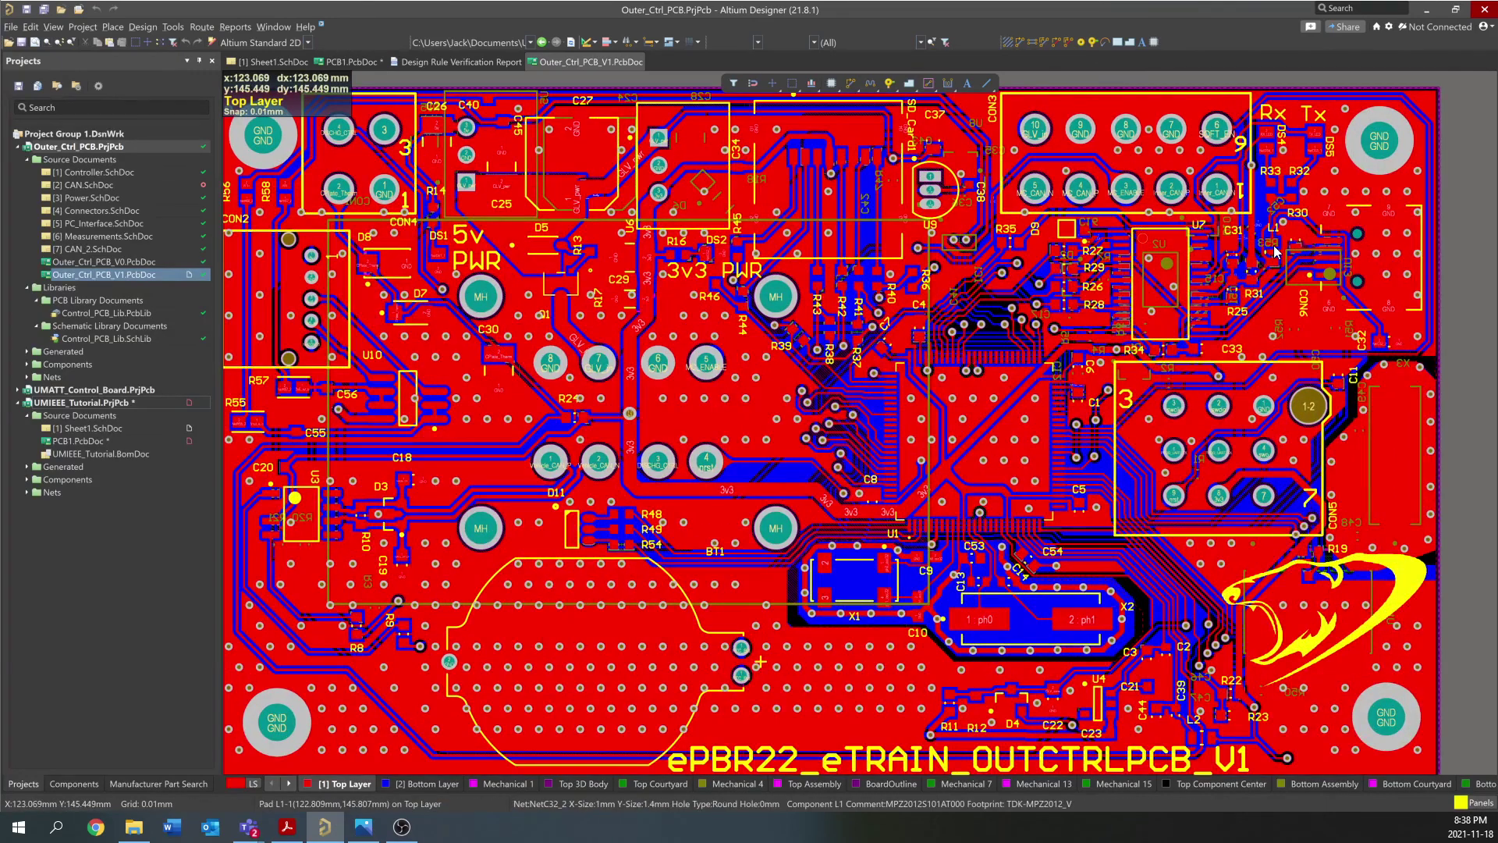
ctrl+scroll(1275, 251, up, 5)
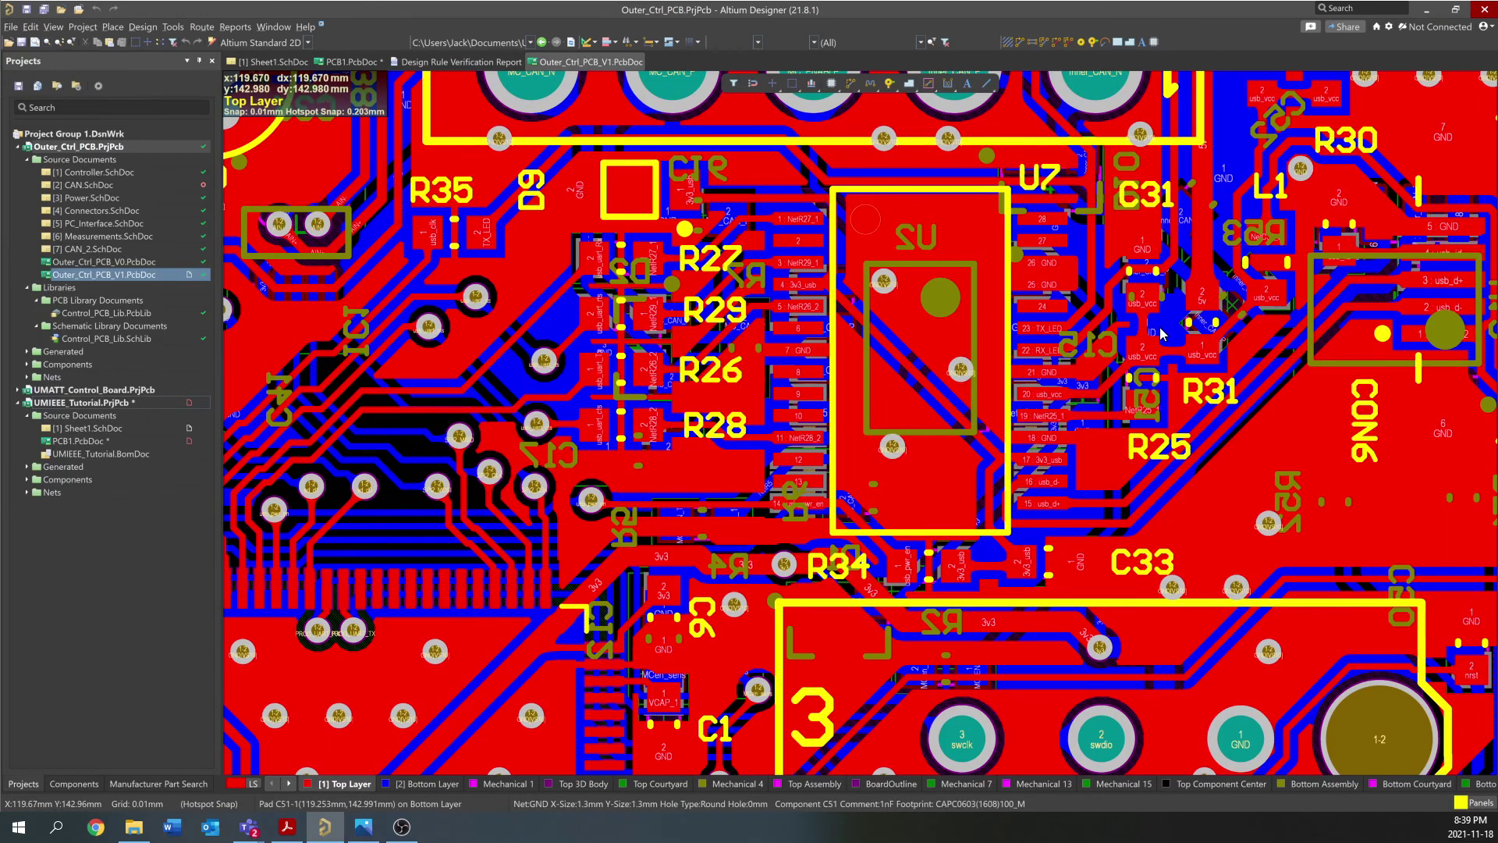
Examine the silkscreen labels, designators, board title and logo across Outer_Ctrl_PCB_V1.PcbDoc in 3D
key(3)
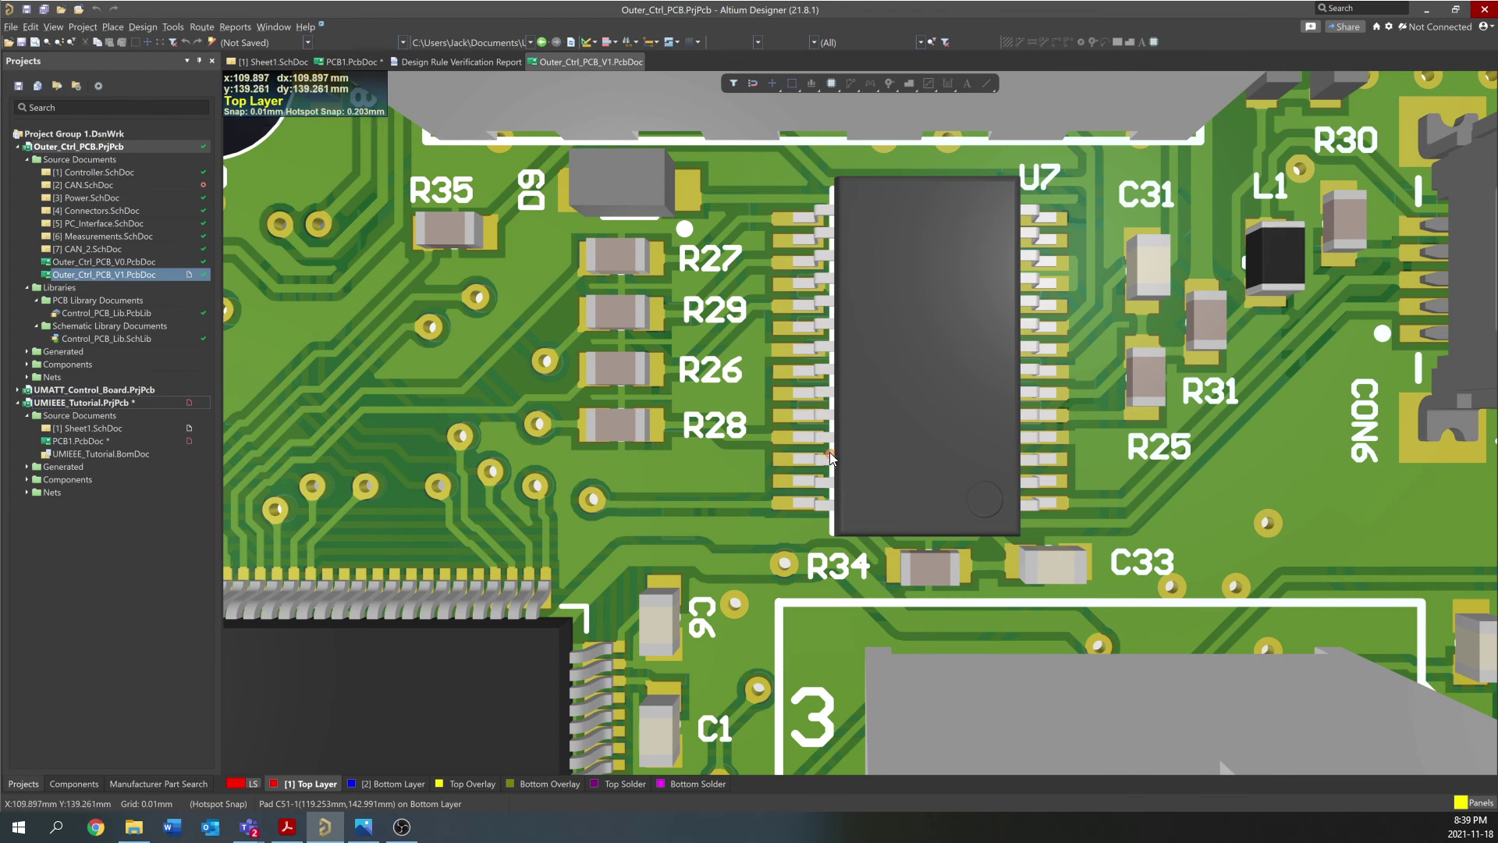
ctrl+scroll(1115, 426, down, 1)
ctrl+scroll(1116, 426, down, 2)
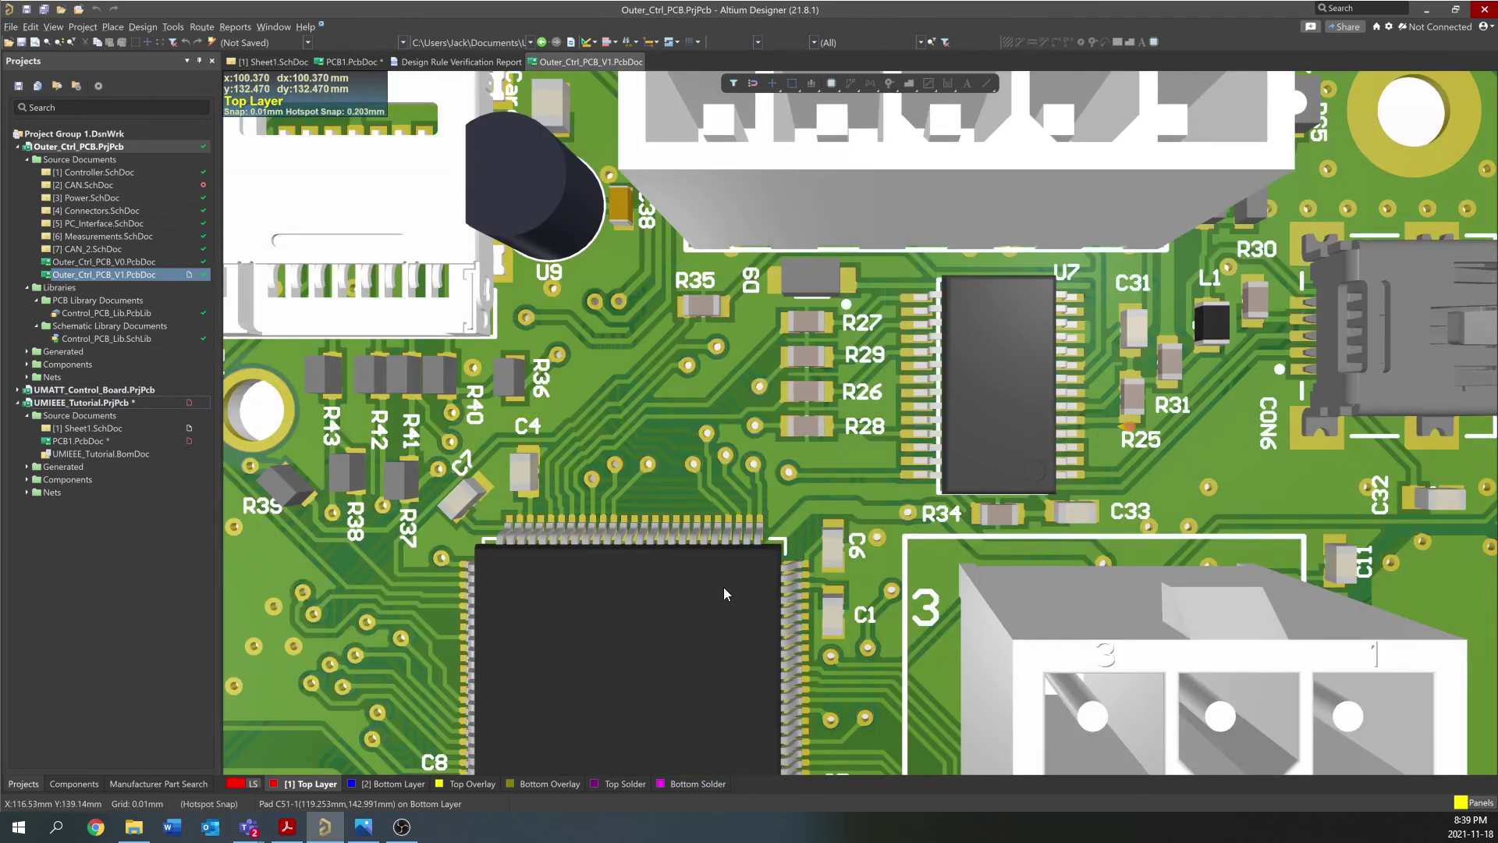
ctrl+scroll(883, 505, up, 1)
shift+scroll(884, 505, left, 8)
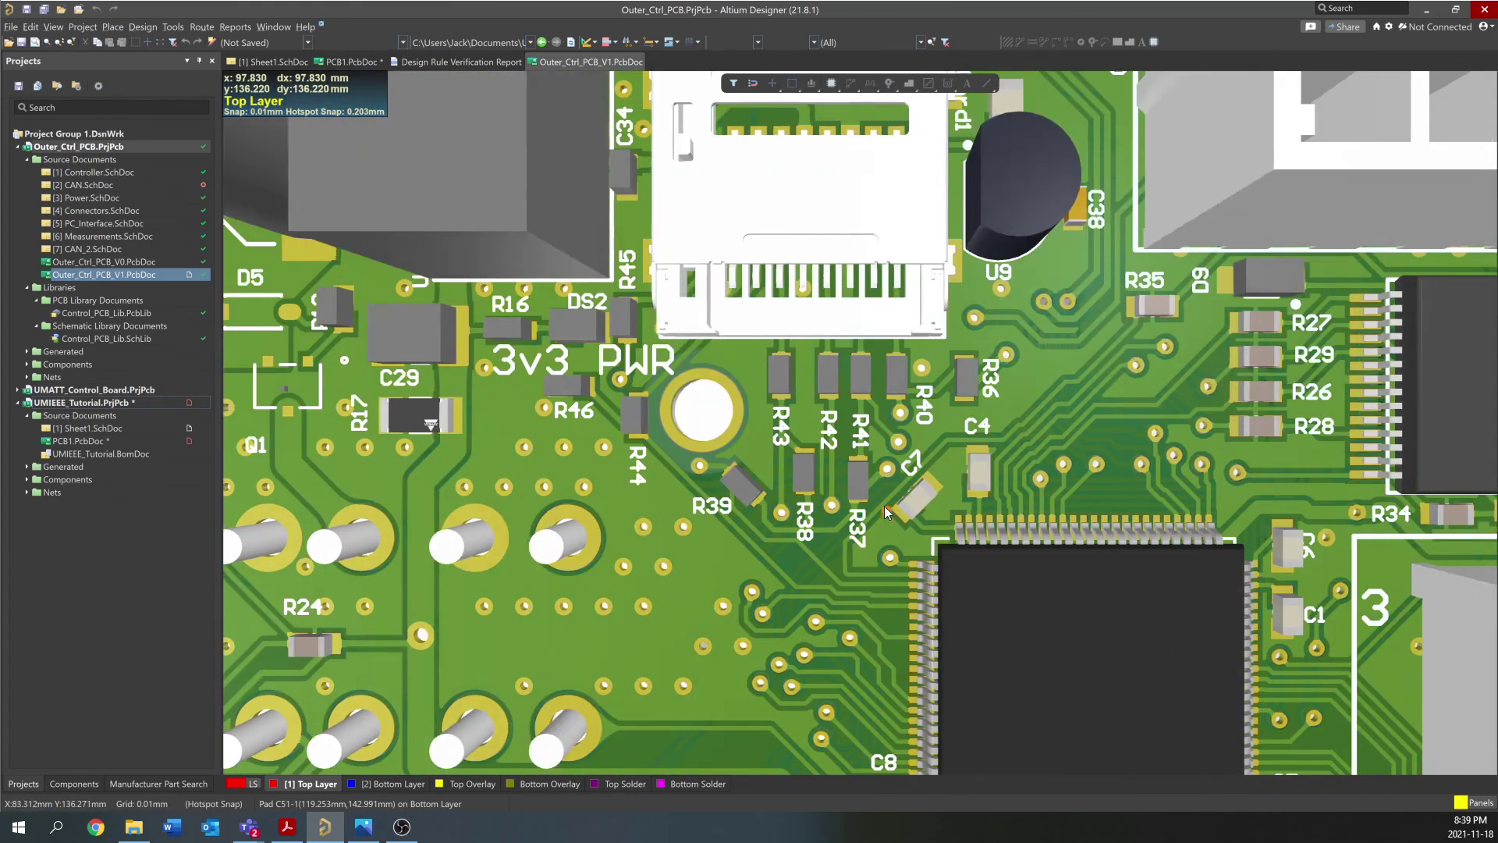
shift+scroll(883, 505, left, 6)
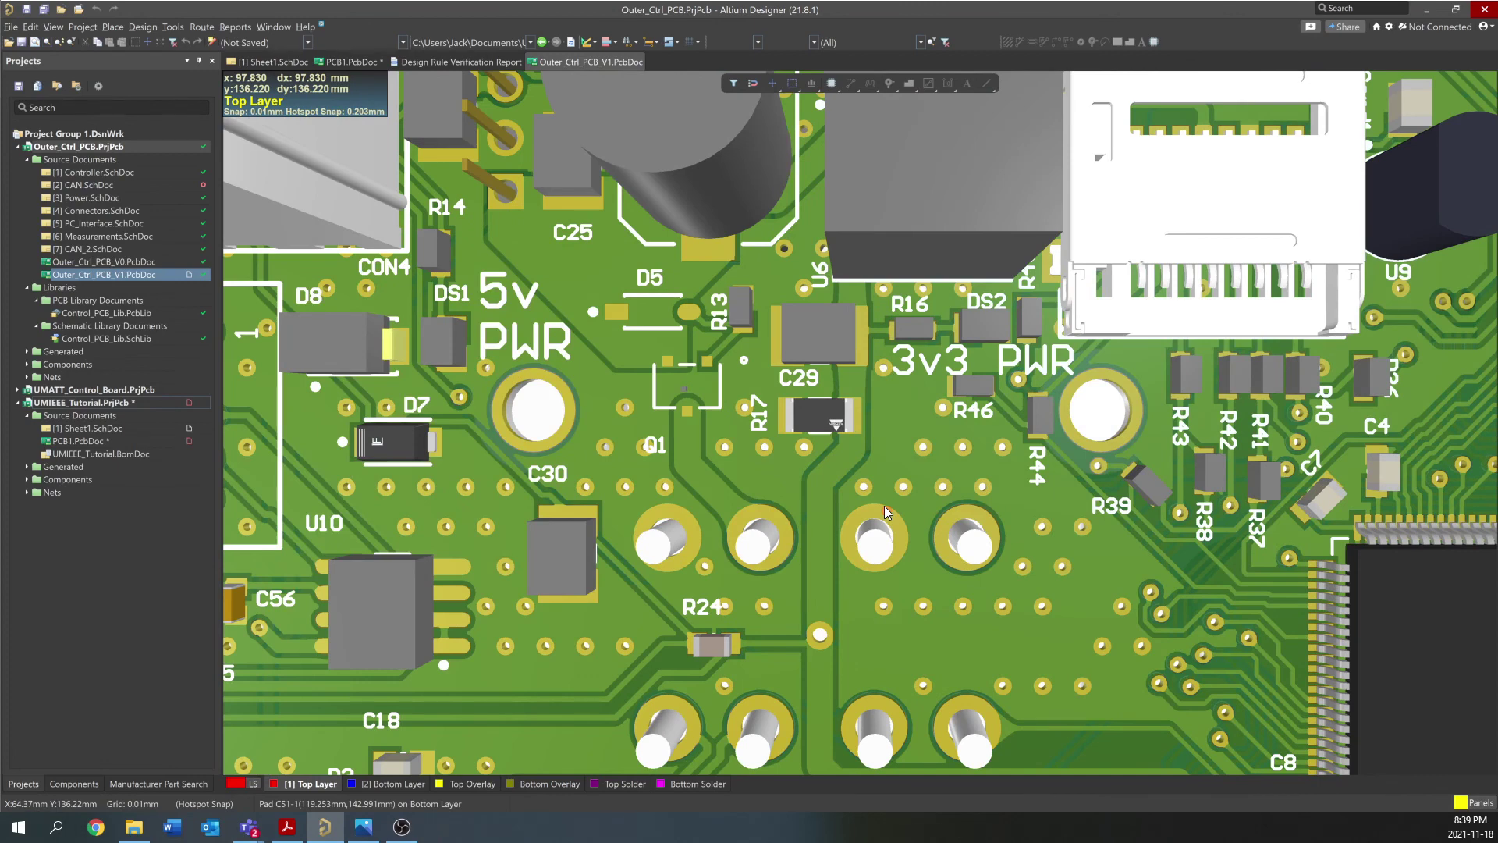
shift+scroll(883, 505, left, 13)
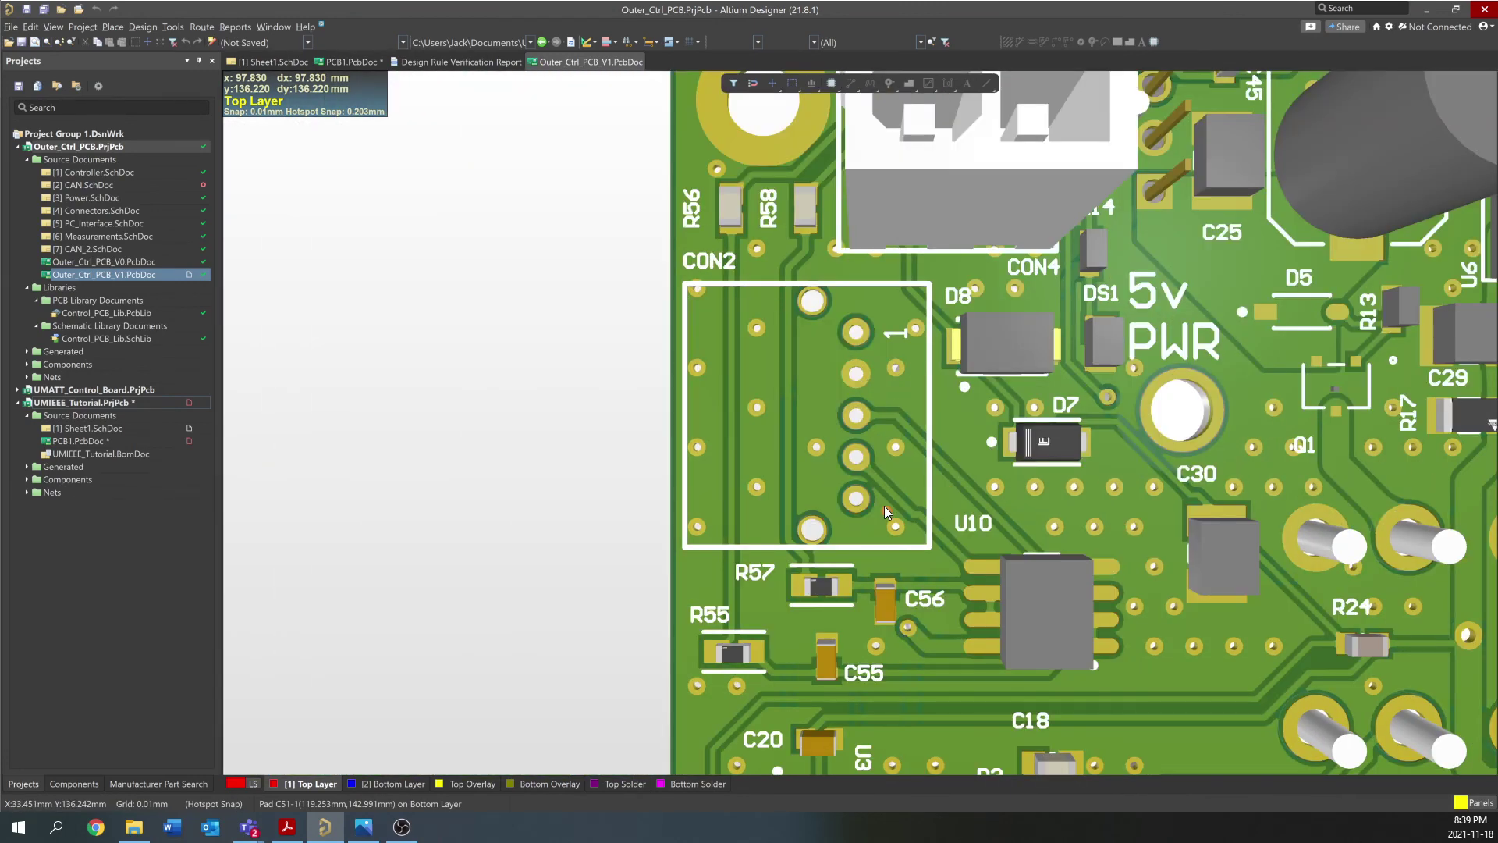
ctrl+scroll(883, 505, down, 1)
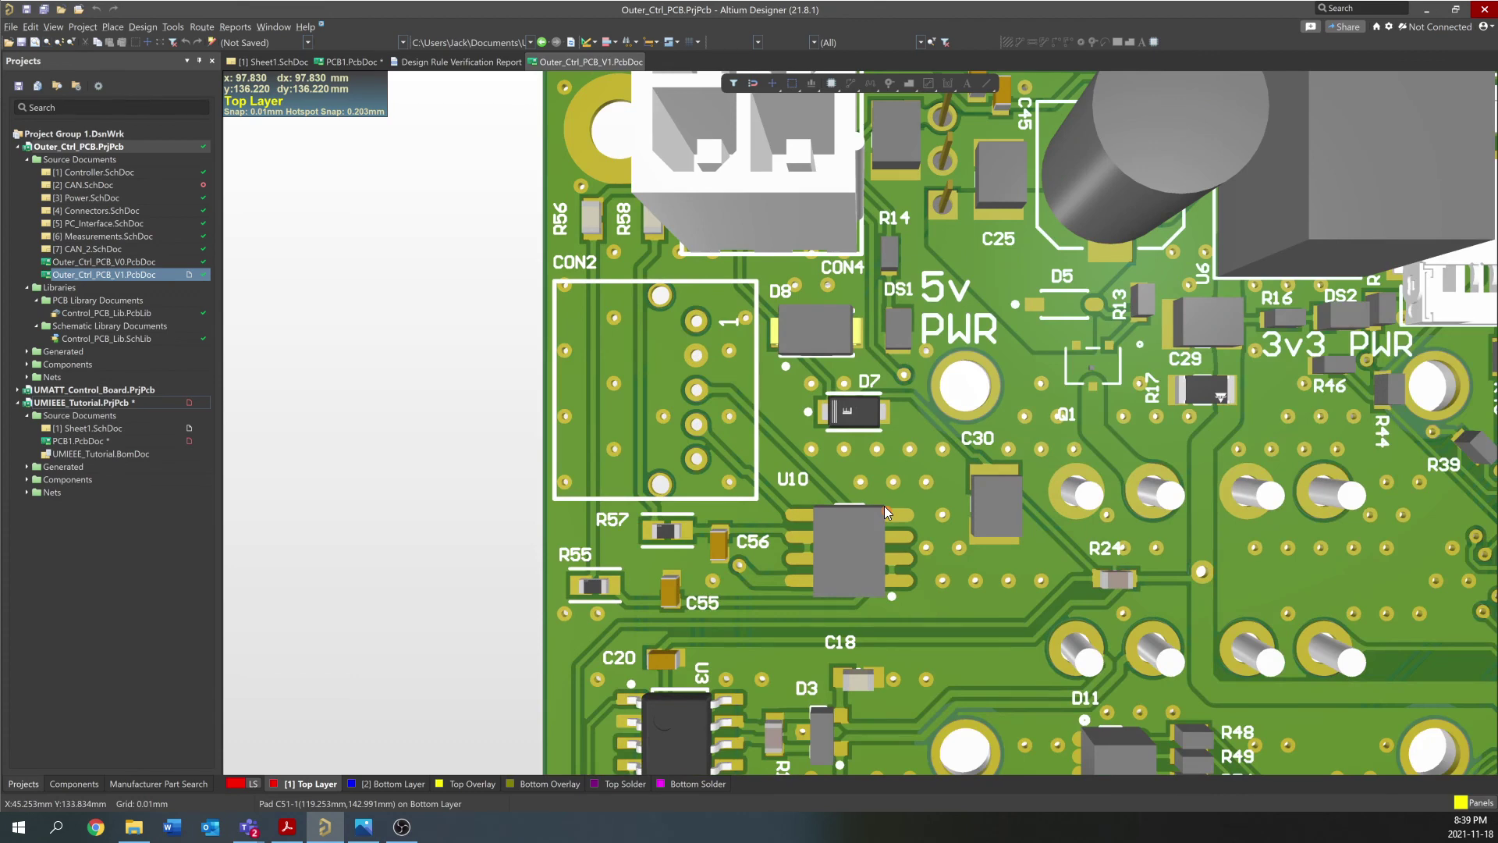
ctrl+scroll(883, 506, down, 2)
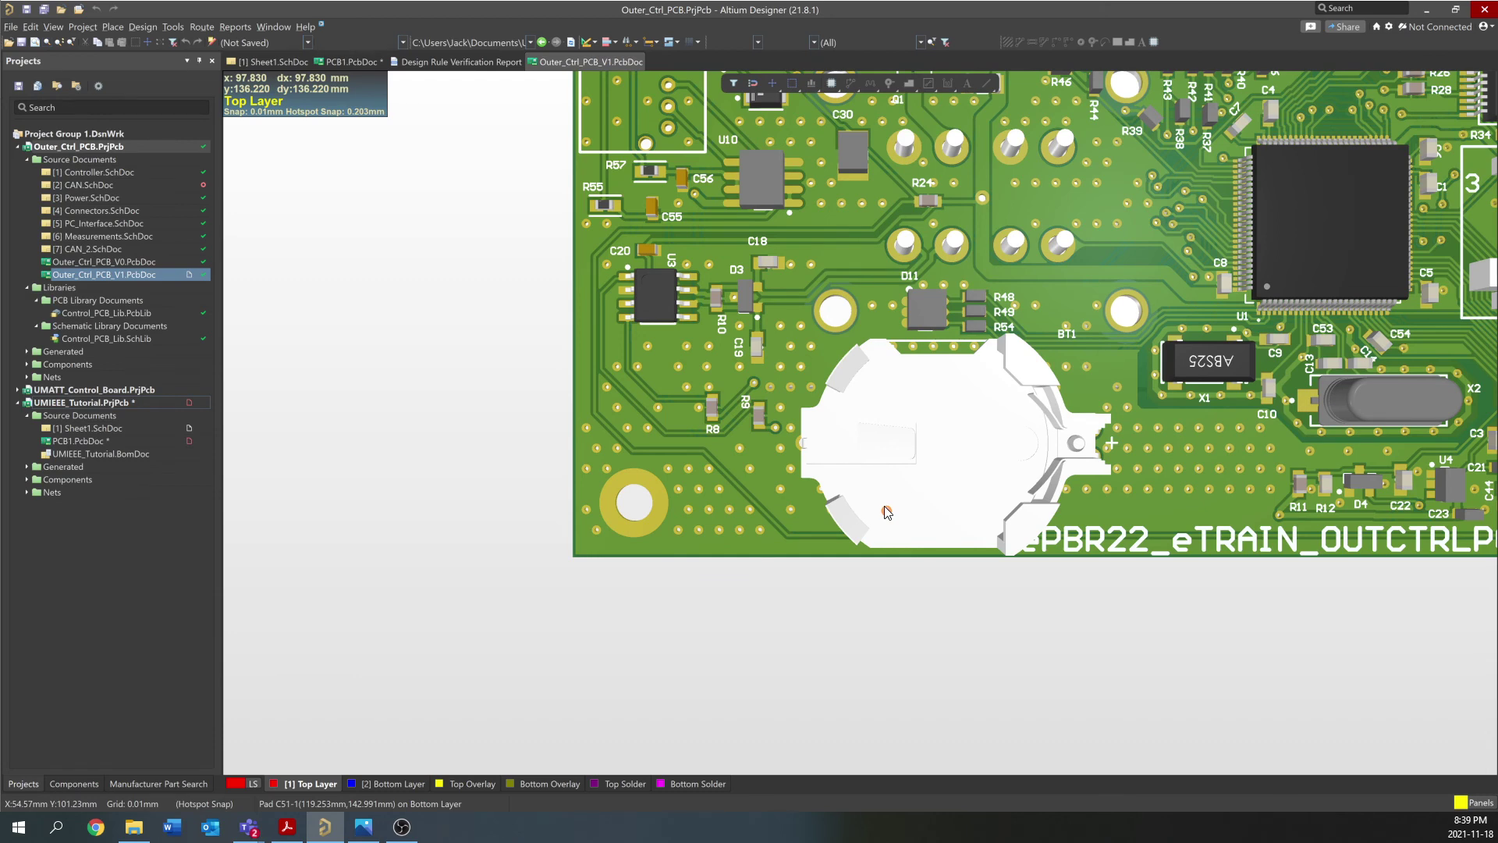
shift+scroll(826, 493, right, 5)
scroll(827, 493, up, 1)
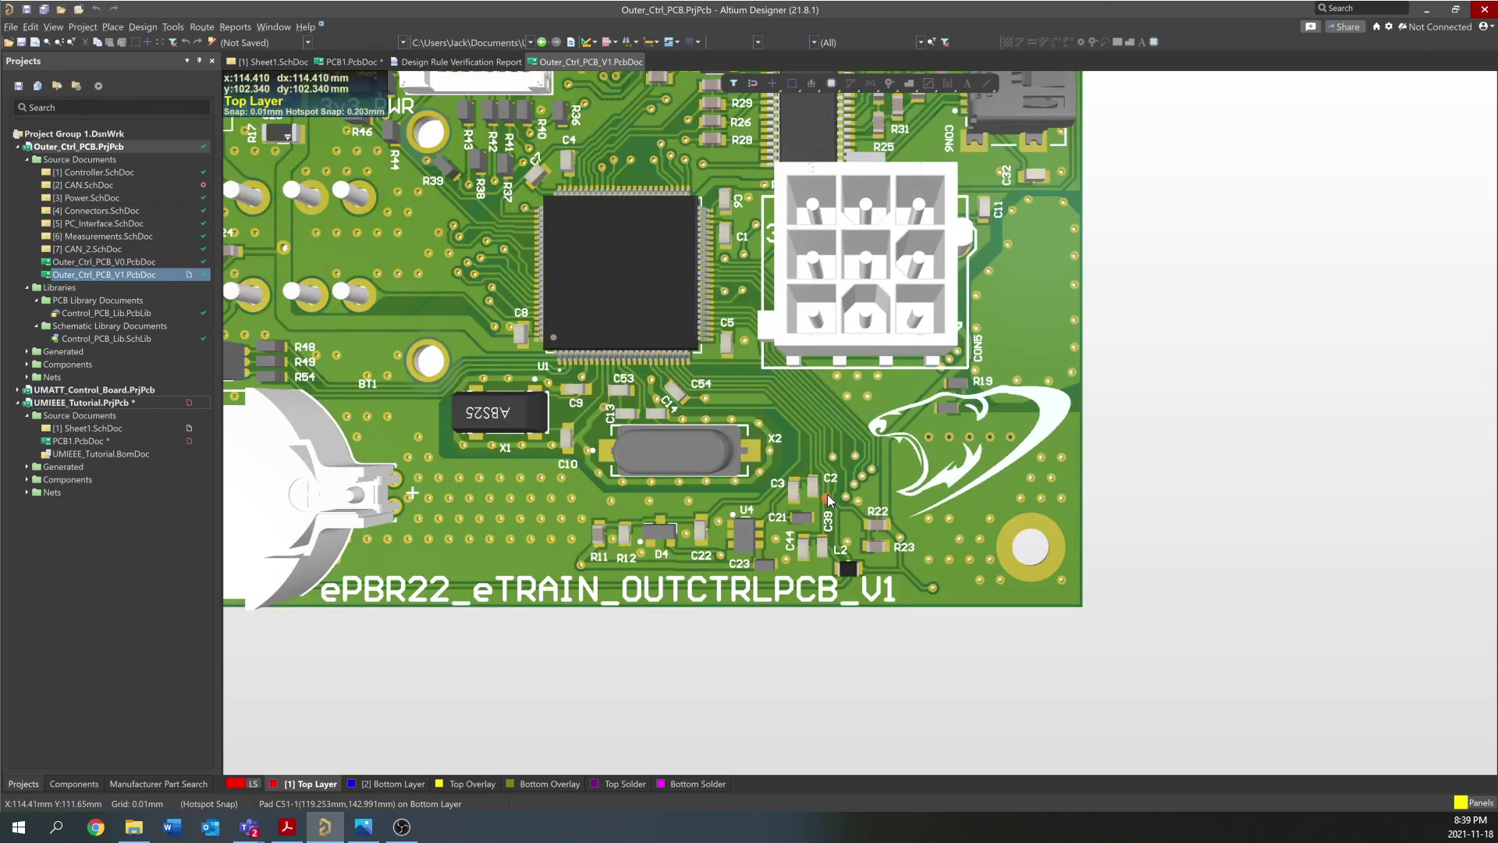
scroll(827, 494, up, 4)
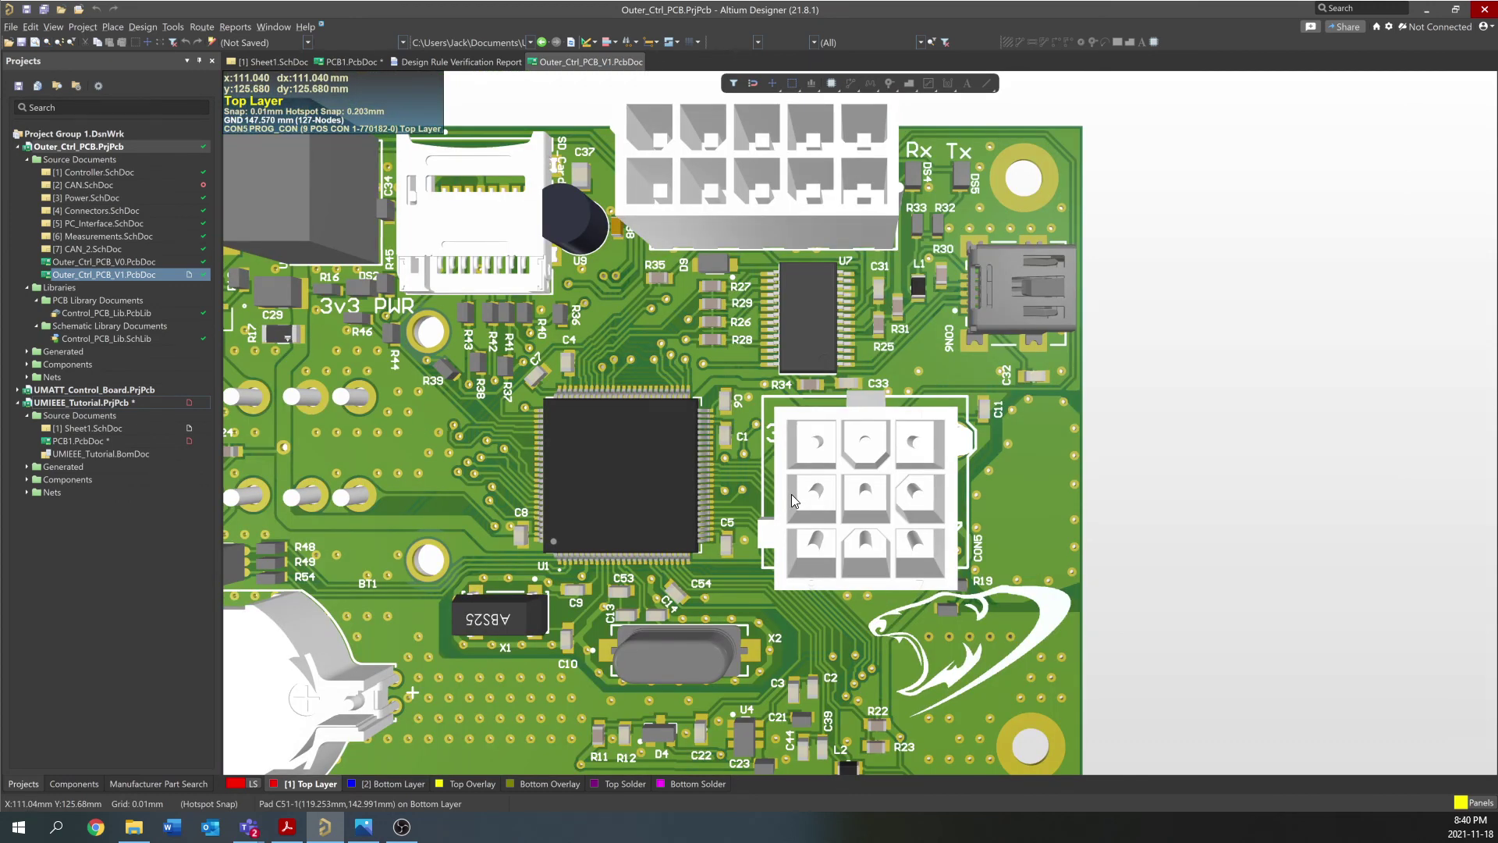
Restore the 2D view of Outer_Ctrl_PCB_V1.PcbDoc, return to PCB1.PcbDoc and save it
key(2)
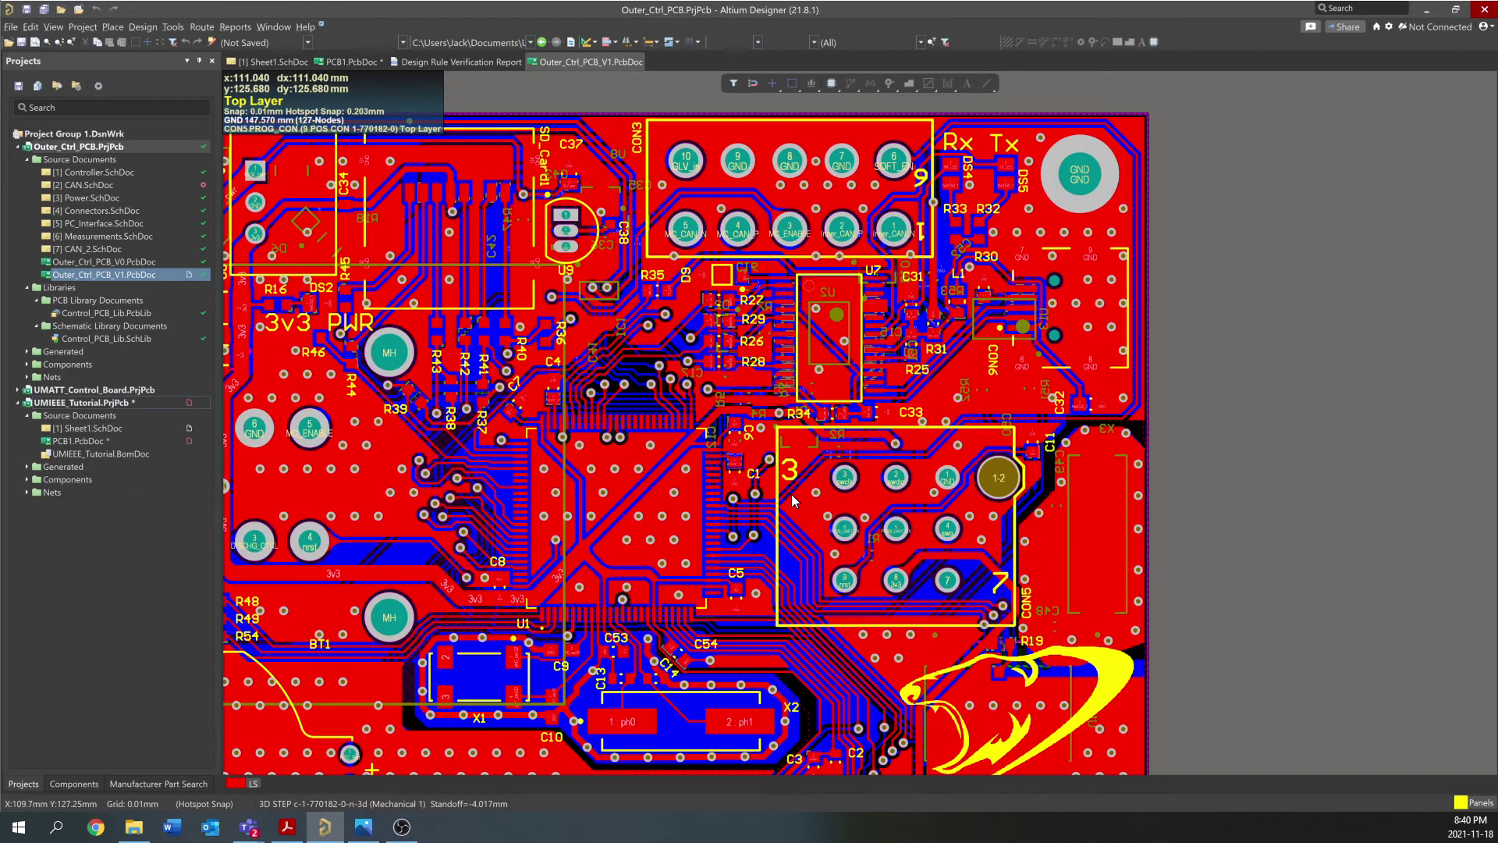
key(ctrl+Tab)
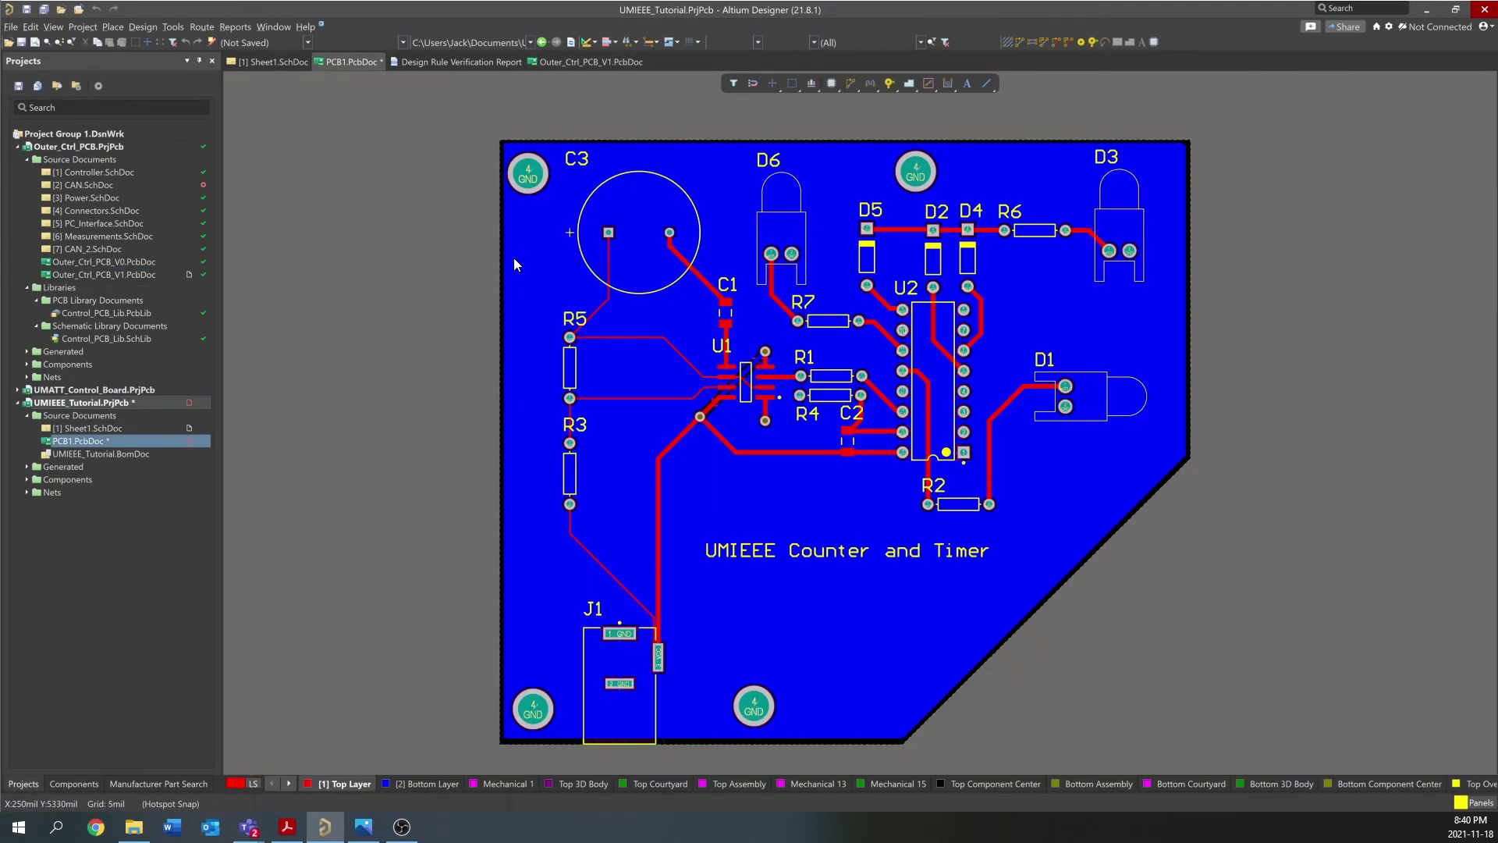
click(27, 9)
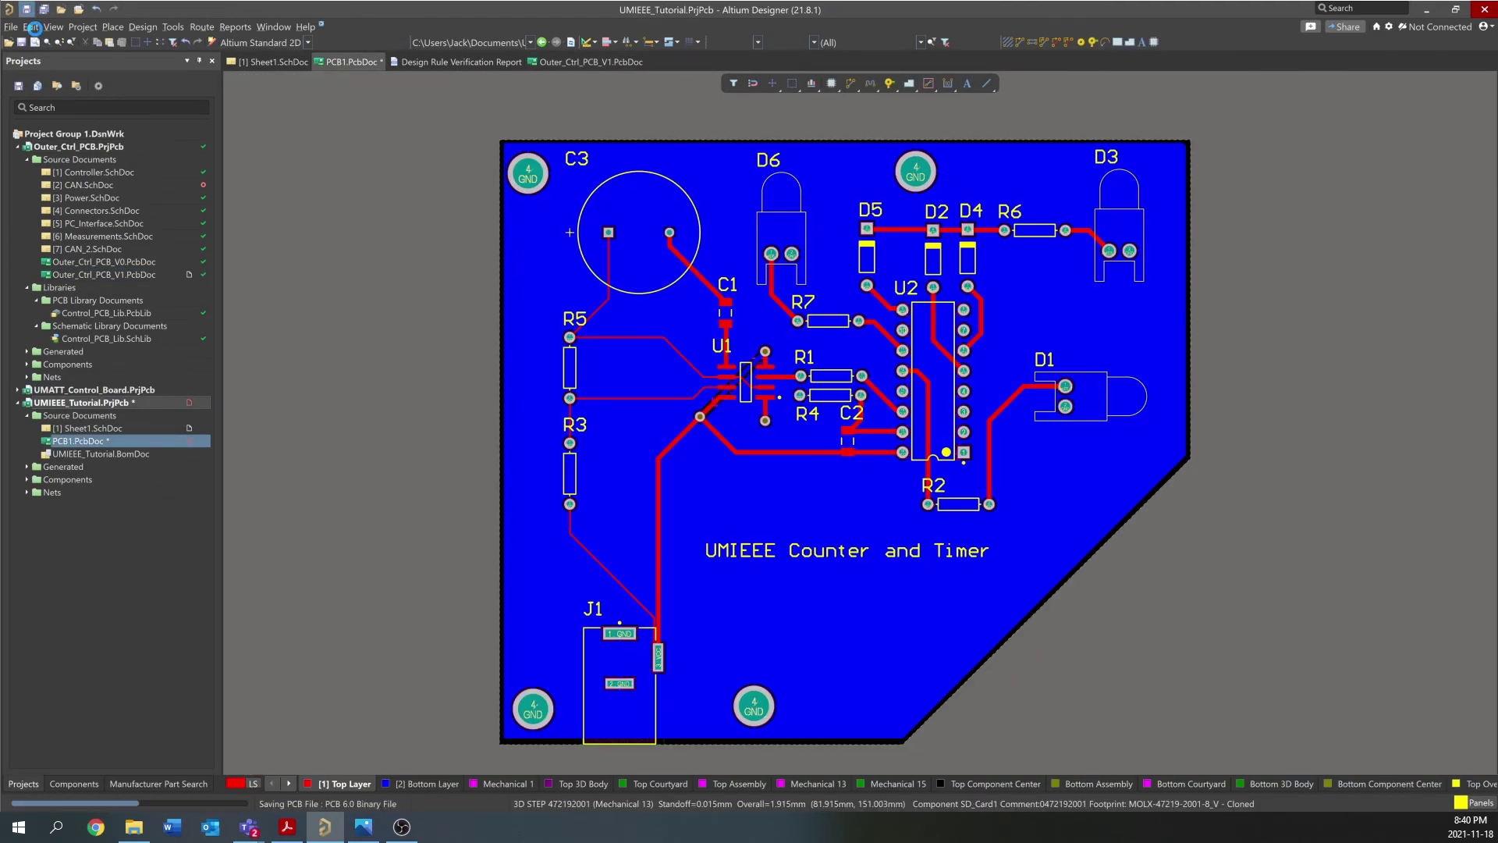
click(11, 27)
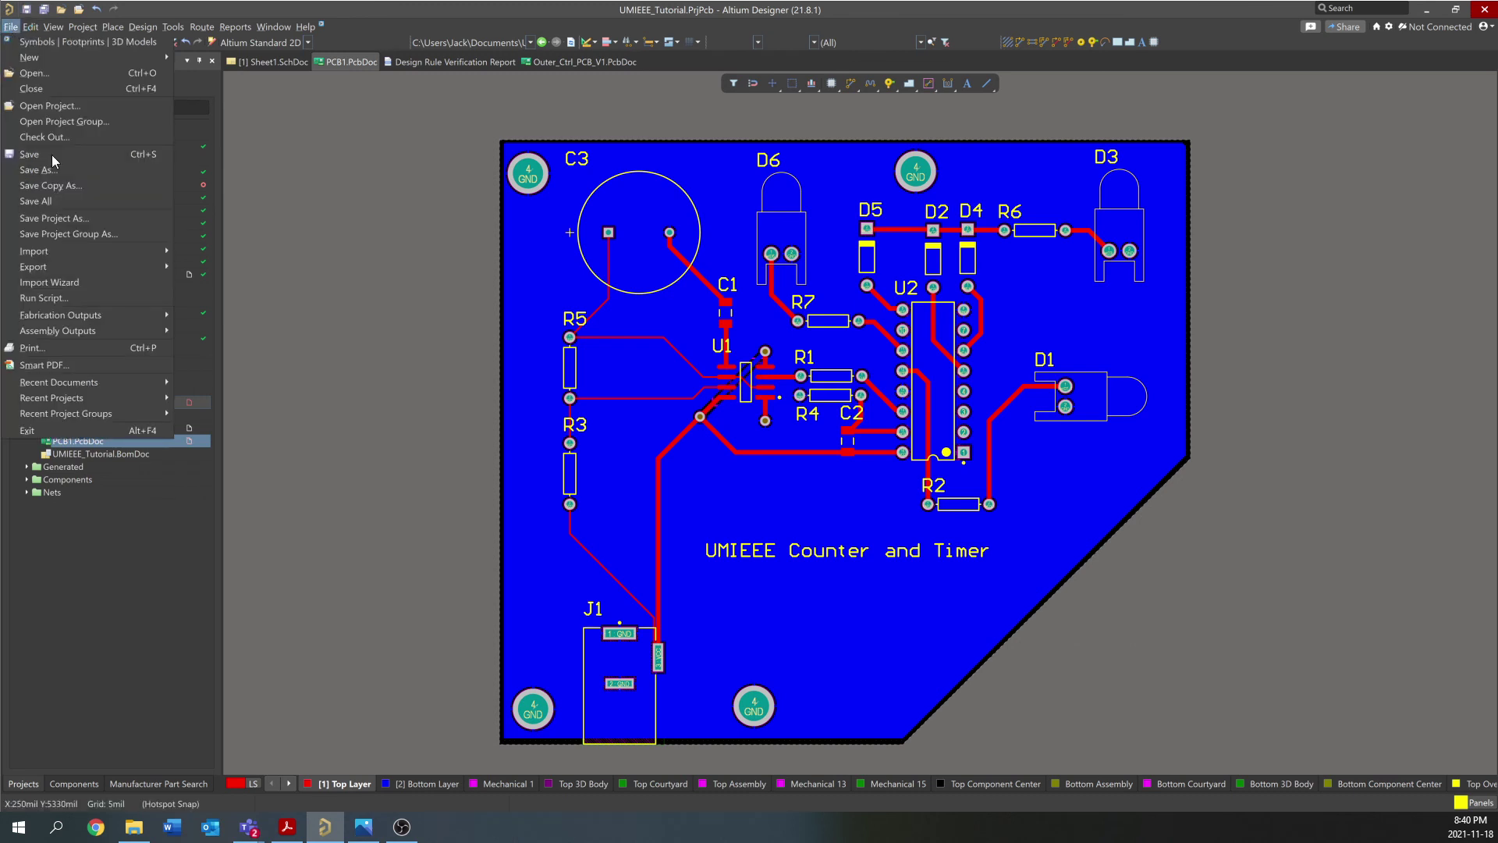
mouse_move(68, 312)
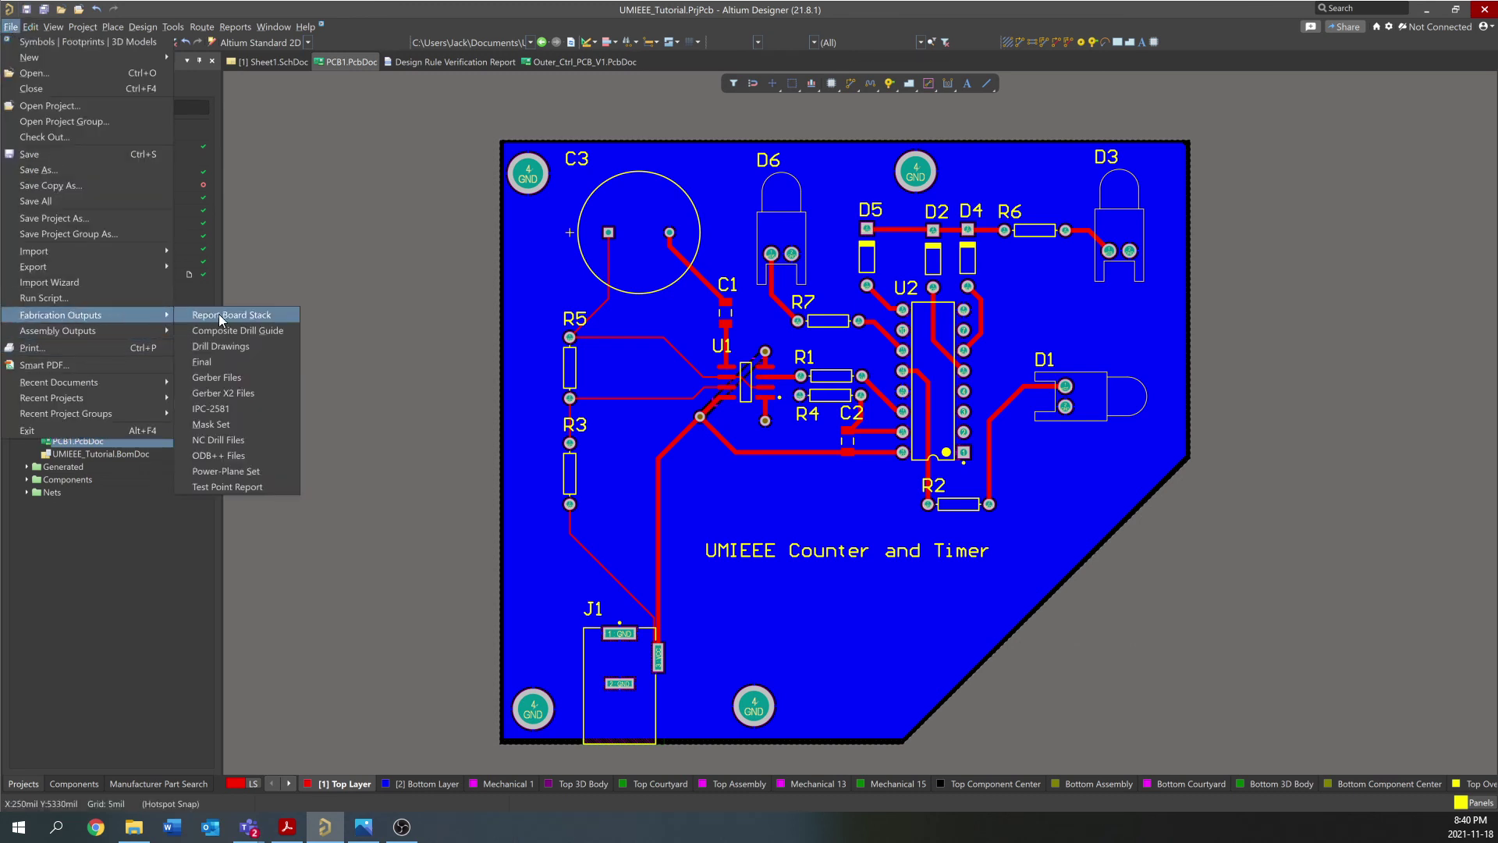
click(245, 379)
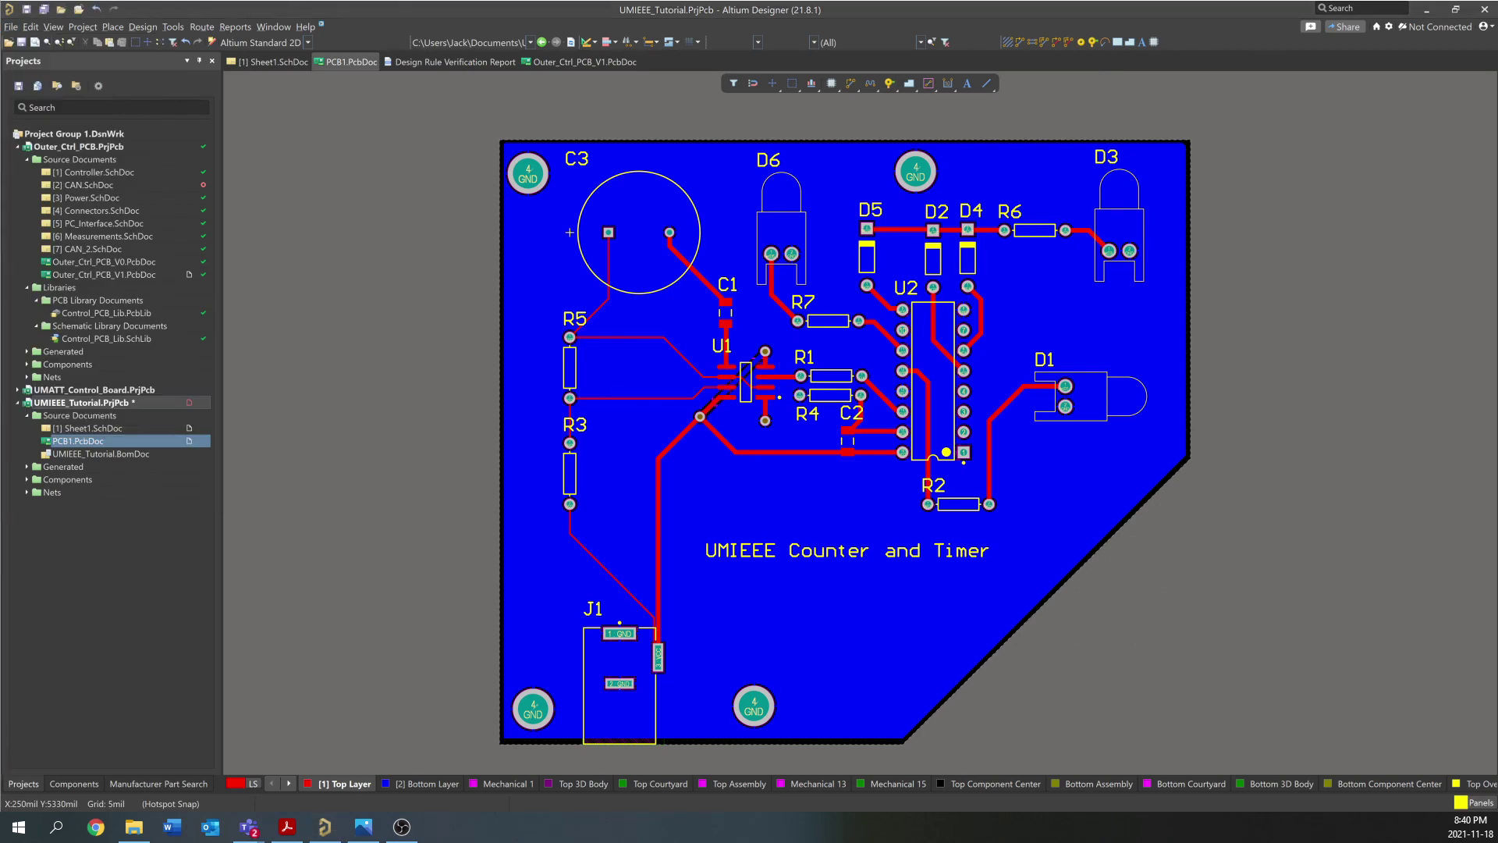
drag(1409, 414, 787, 151)
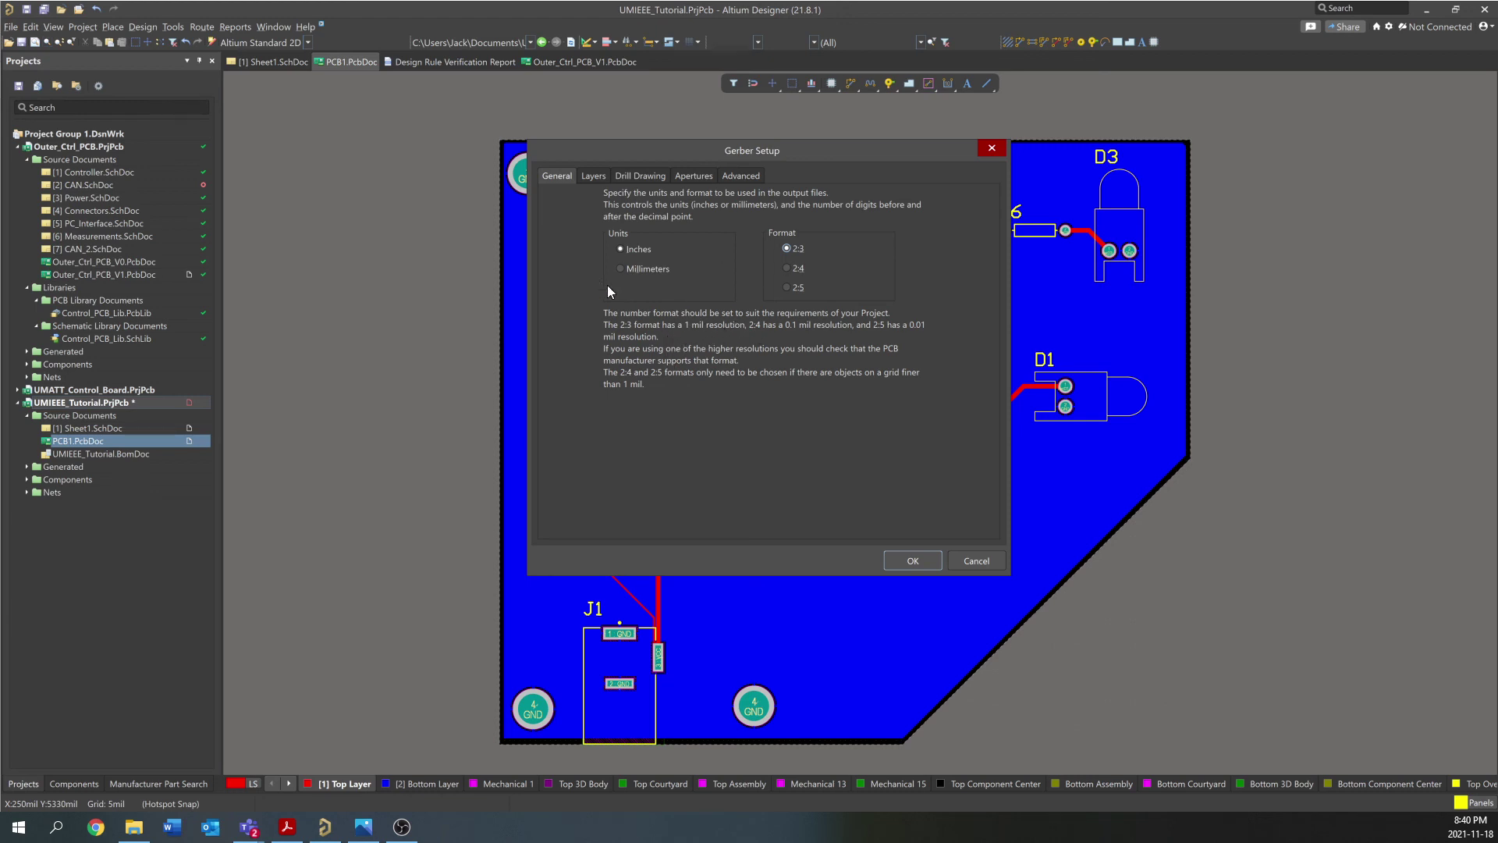
click(595, 176)
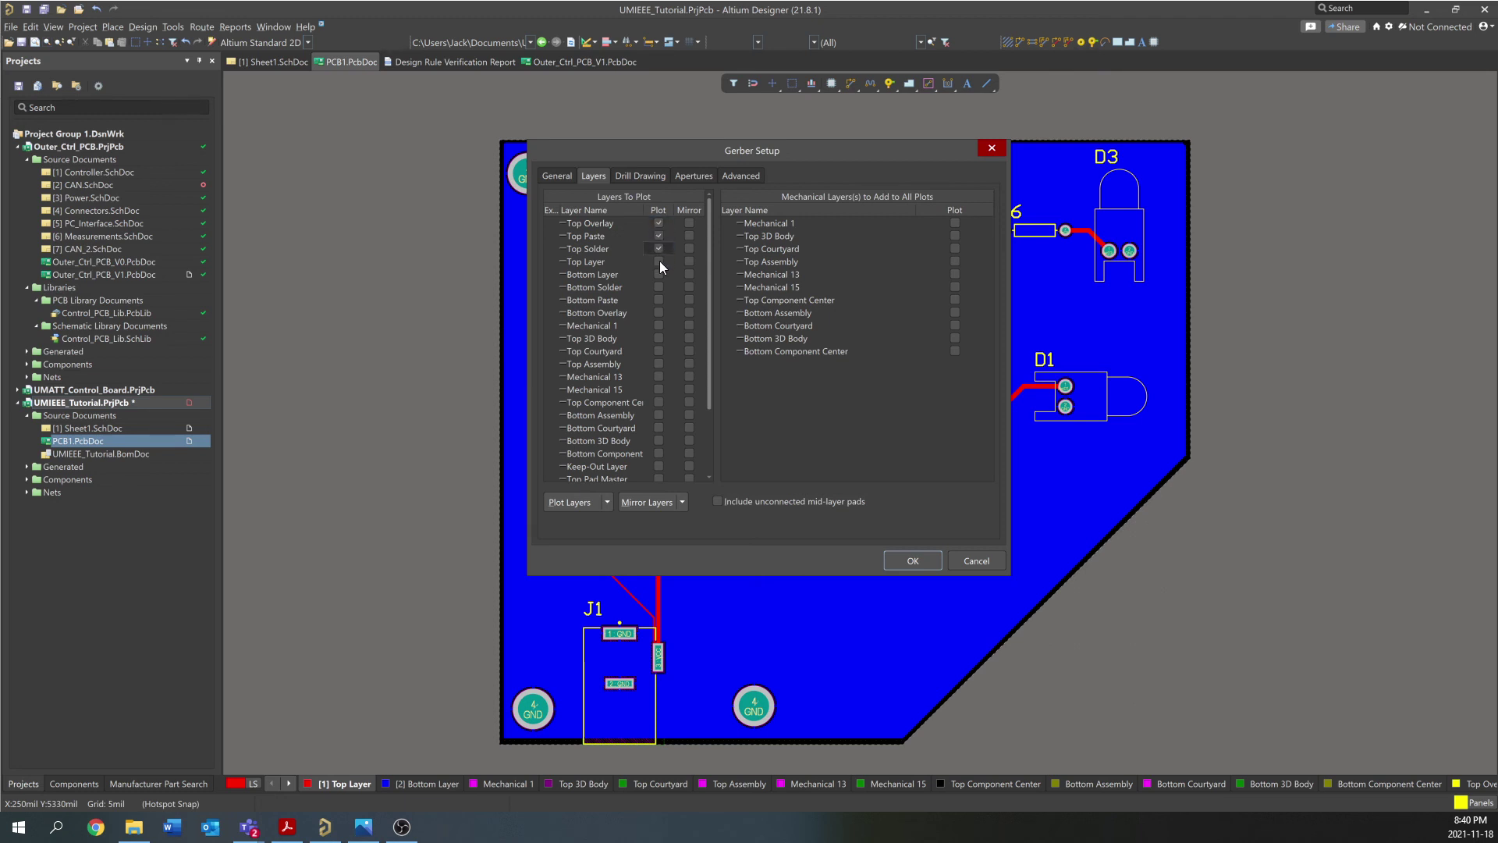
click(658, 287)
click(658, 313)
click(975, 559)
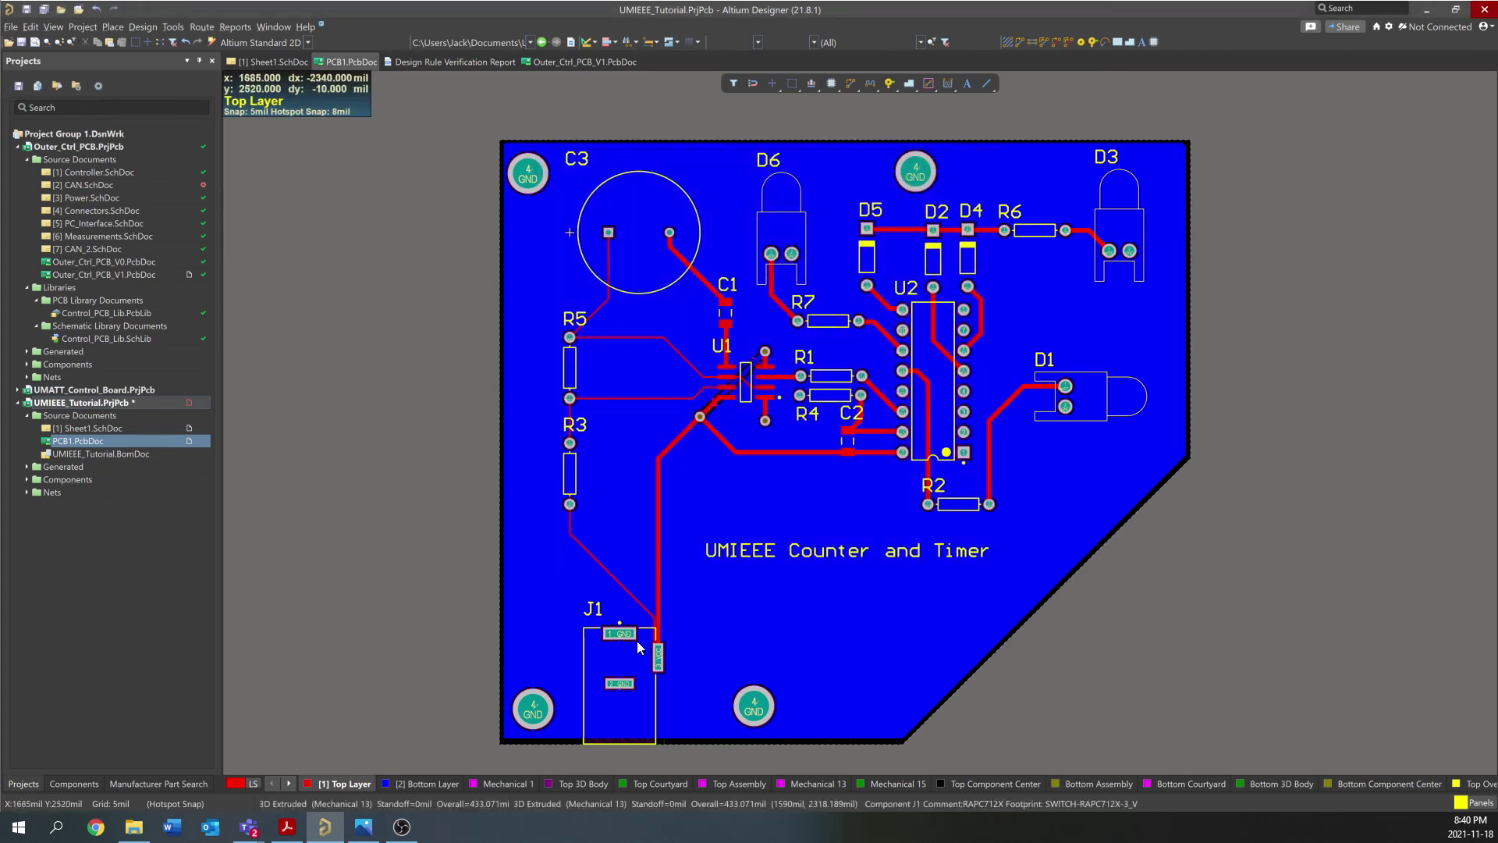
Make the Keep-Out Layer the active layer of PCB1.PcbDoc
click(288, 784)
click(289, 784)
click(288, 785)
click(288, 784)
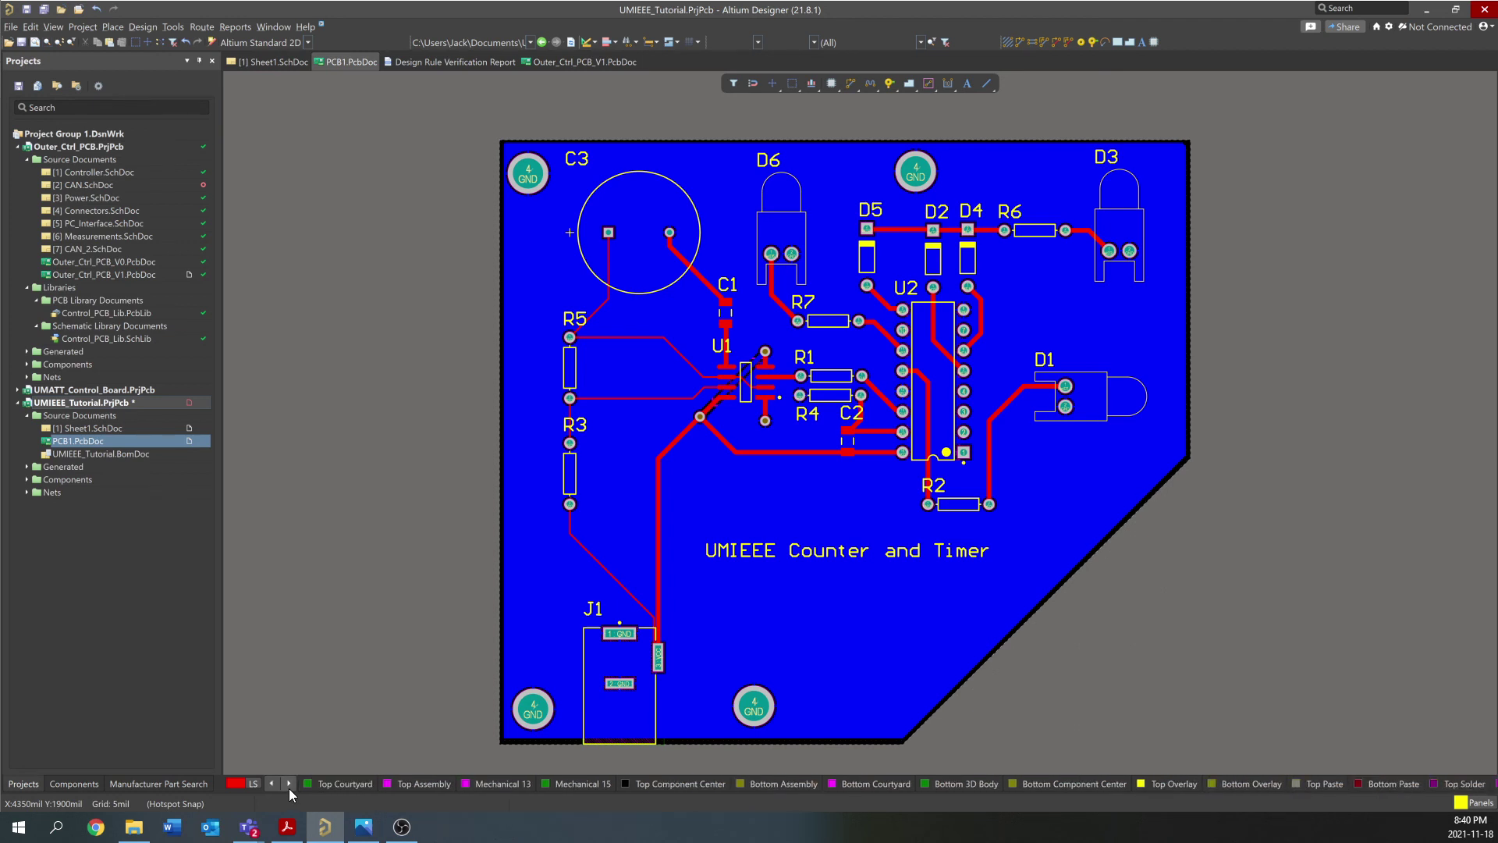
click(288, 784)
click(288, 784)
click(288, 784)
click(289, 784)
click(289, 784)
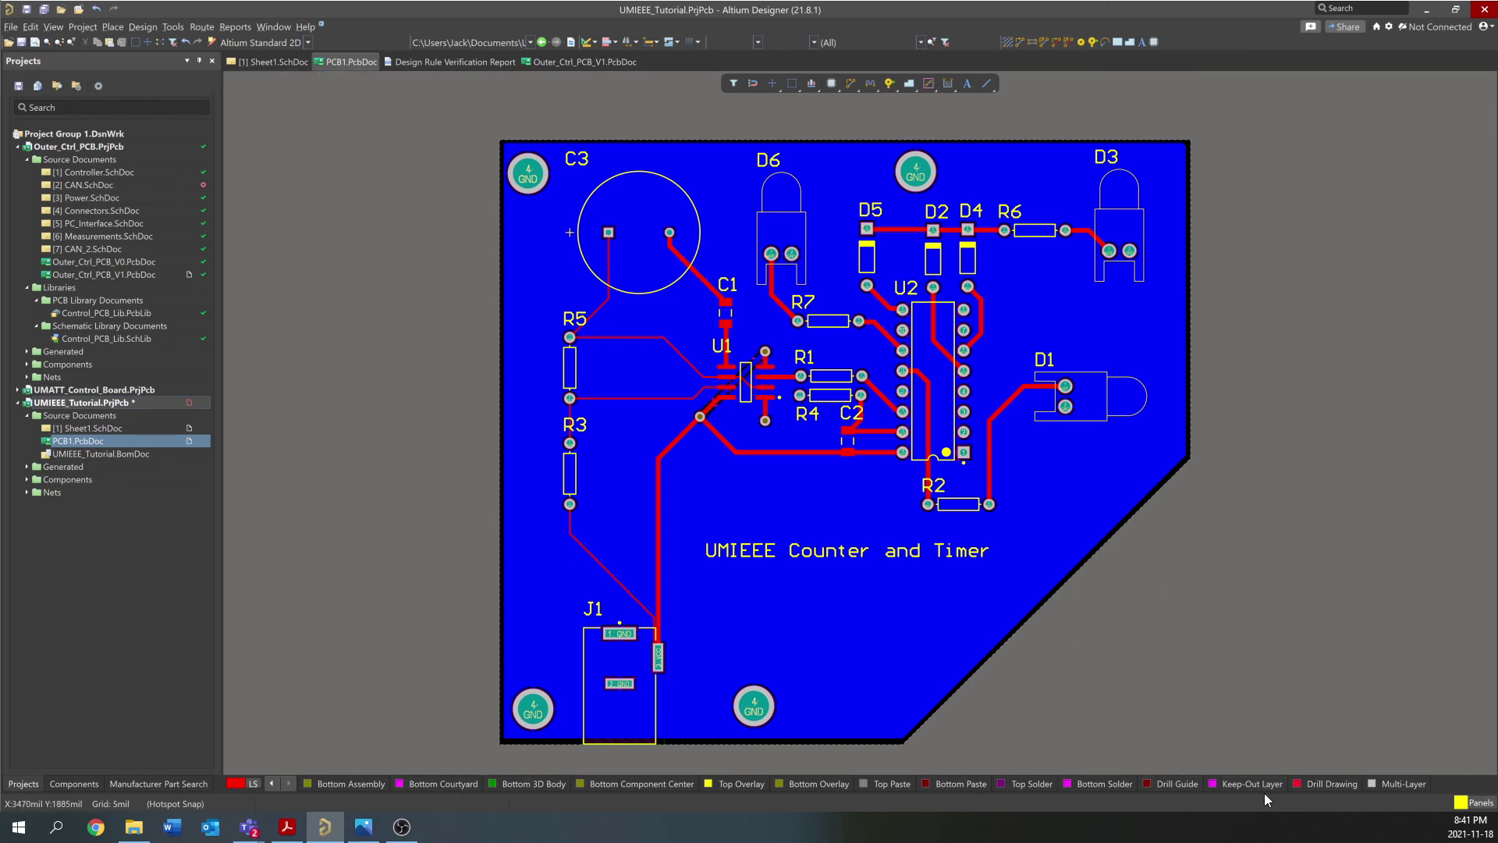
click(1217, 784)
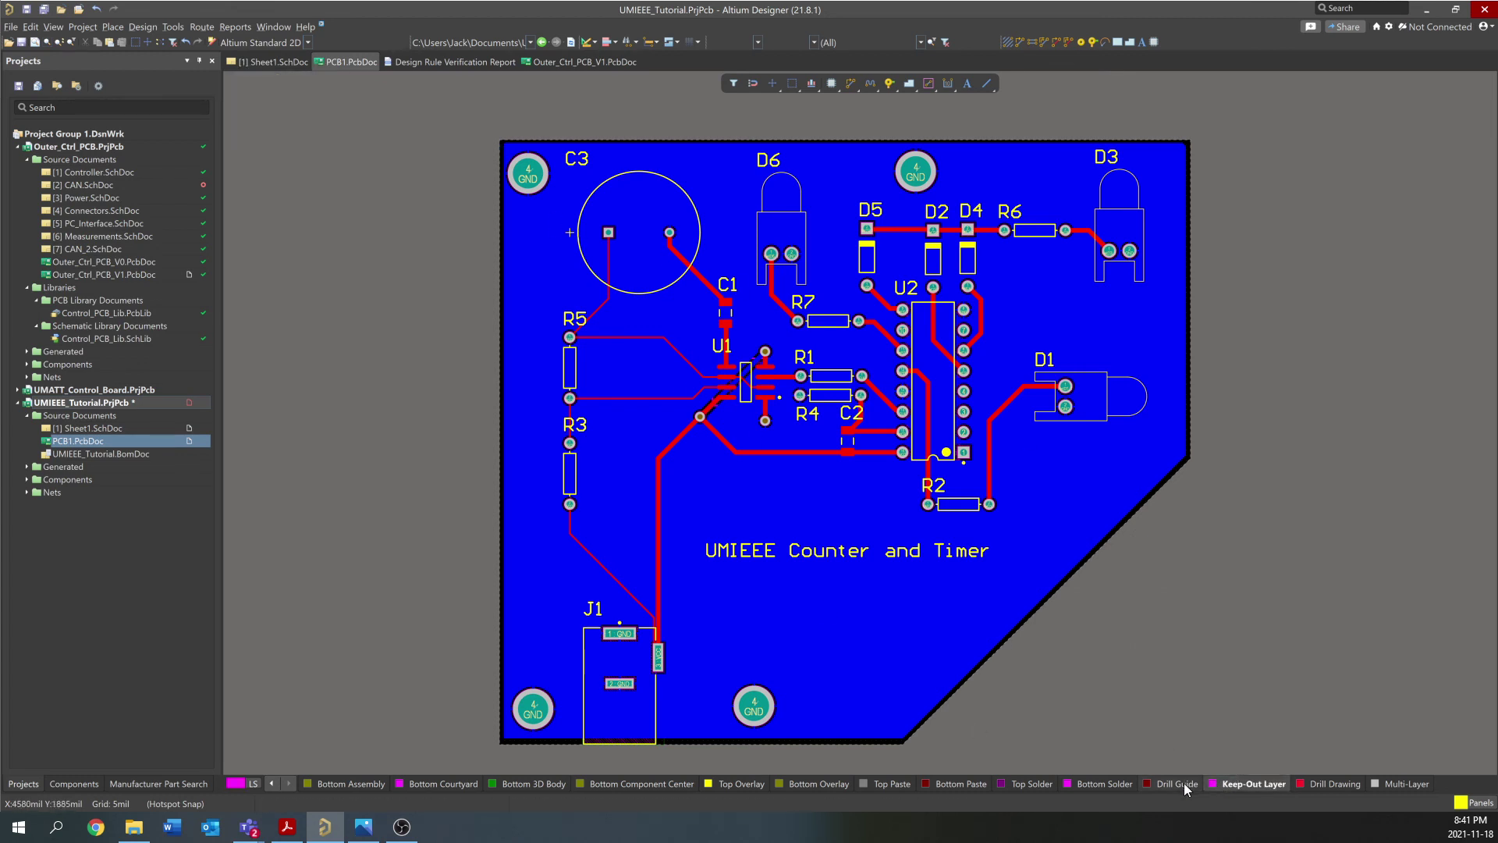
Check the Mechanical 13 layer and make Mechanical 1 the active layer
click(270, 783)
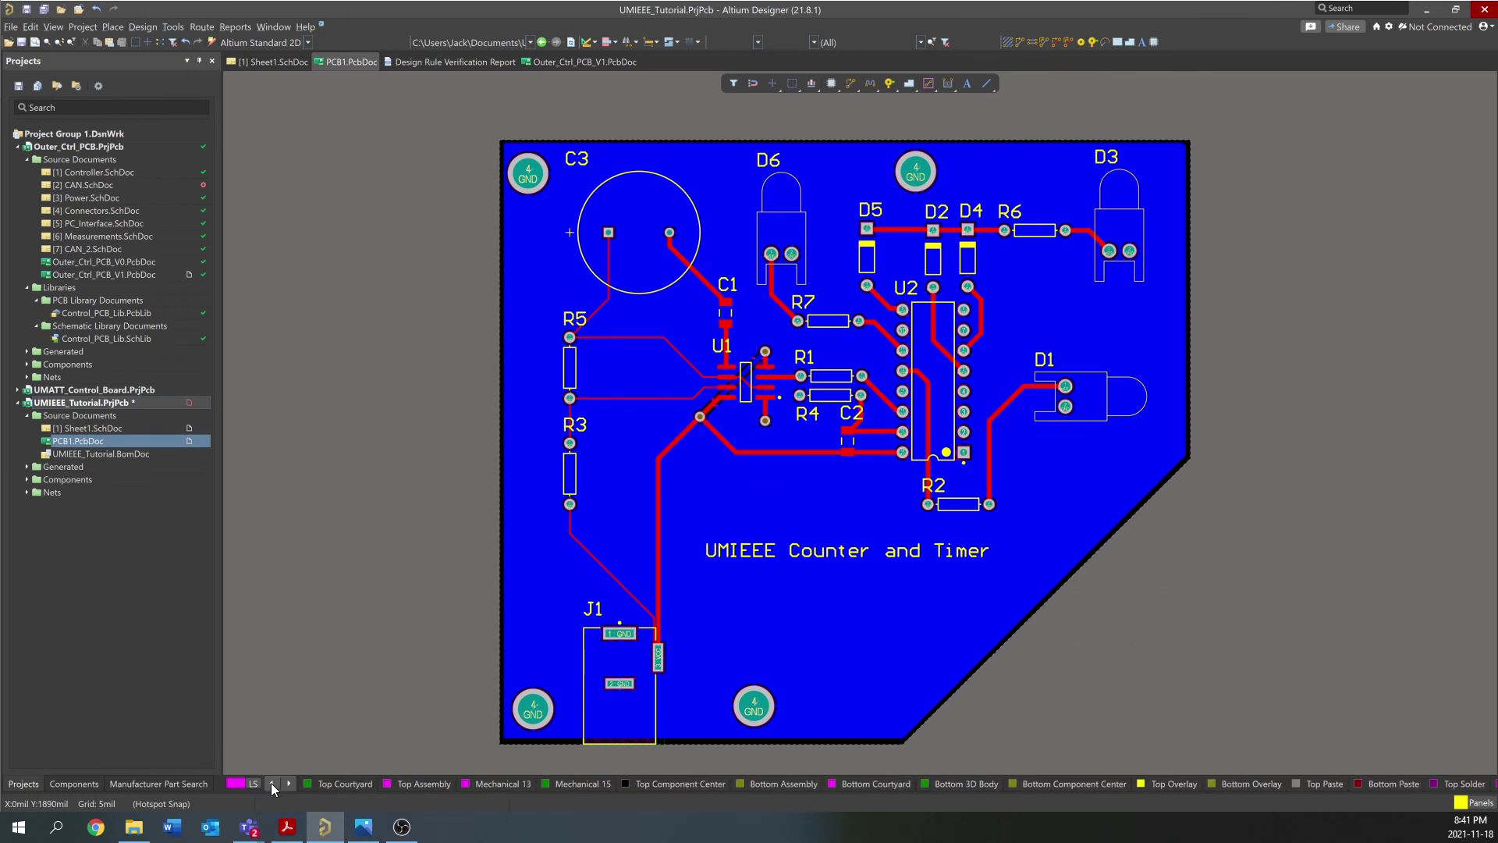
click(270, 783)
click(644, 784)
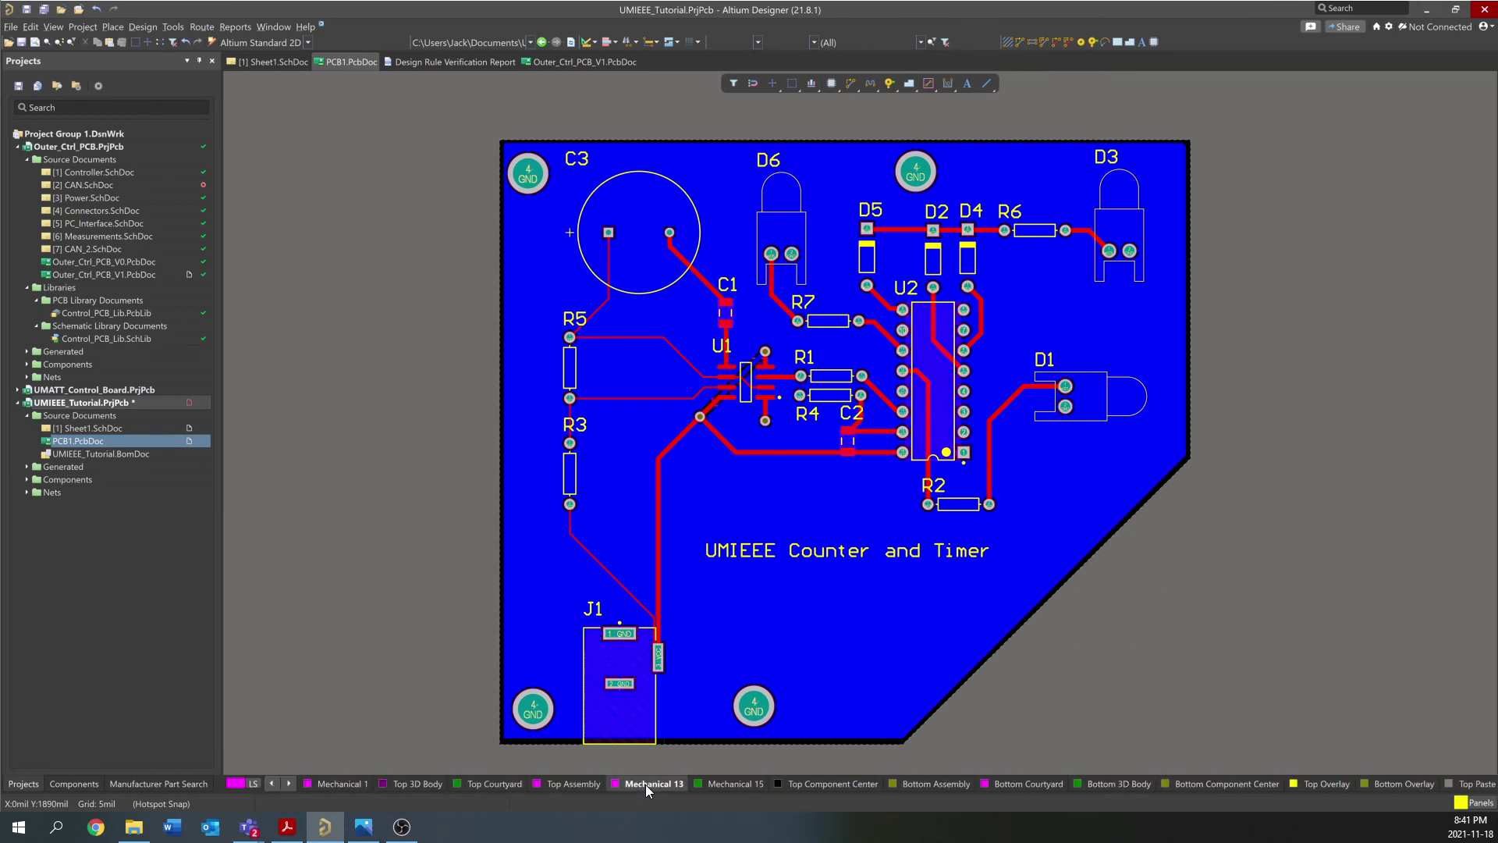
click(351, 783)
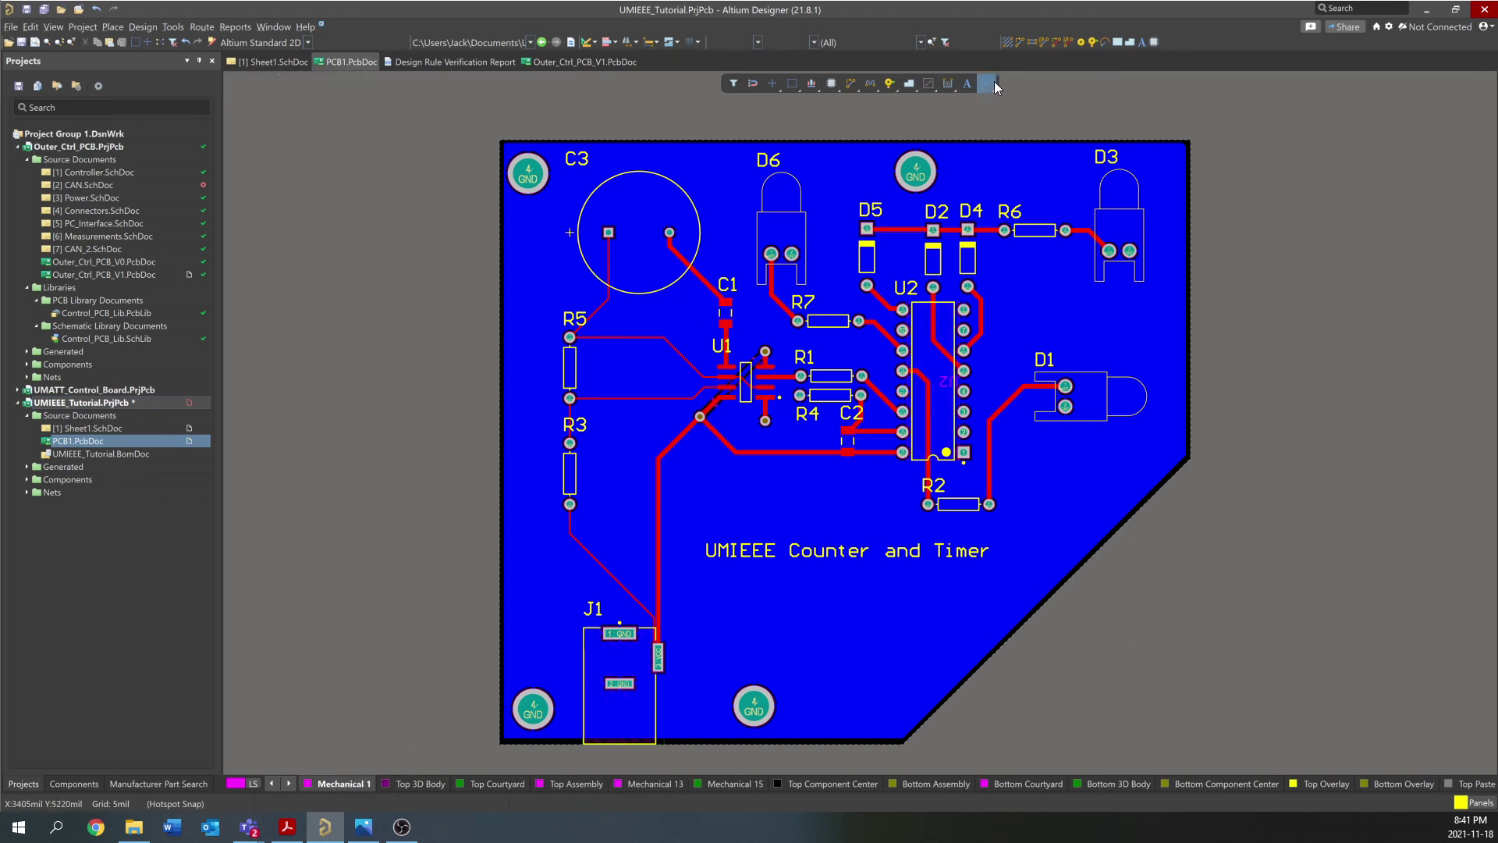
Draw lines on Mechanical 1 along the board's top edge, right edge and diagonal lower-right edge
key(p)
key(l)
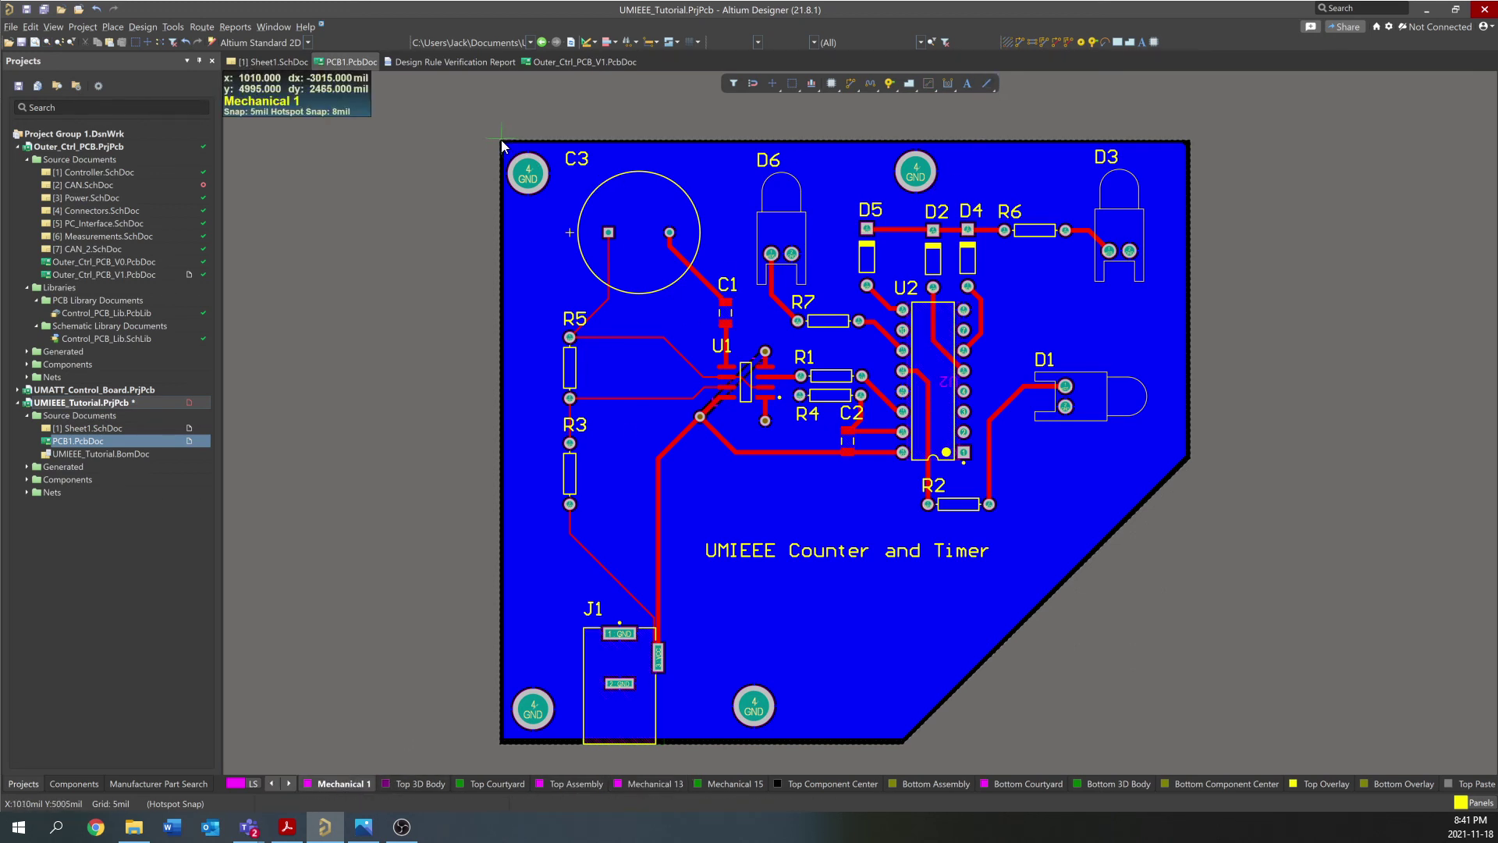
click(504, 141)
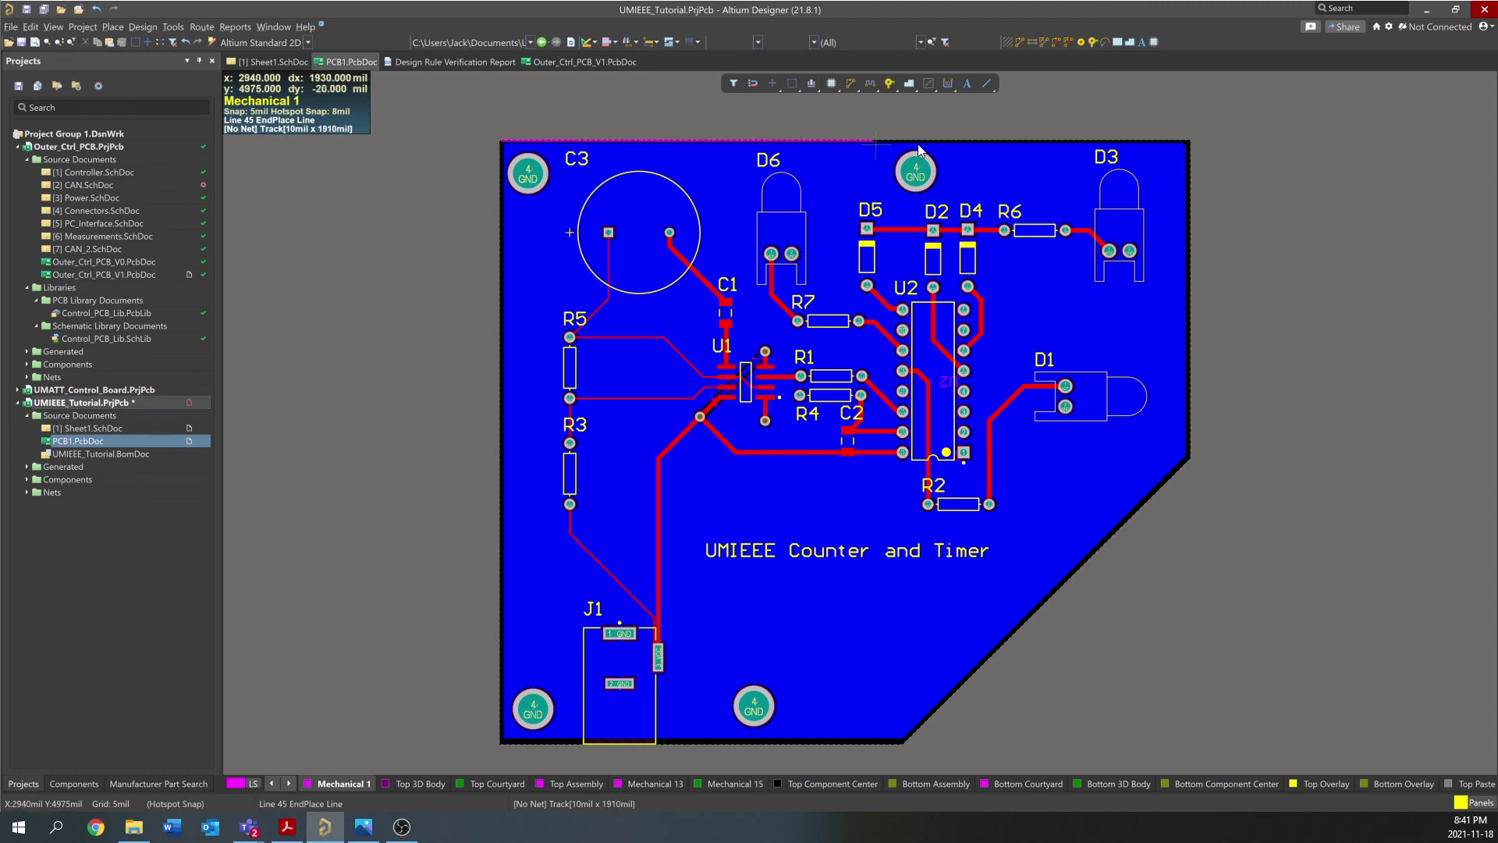
click(1189, 142)
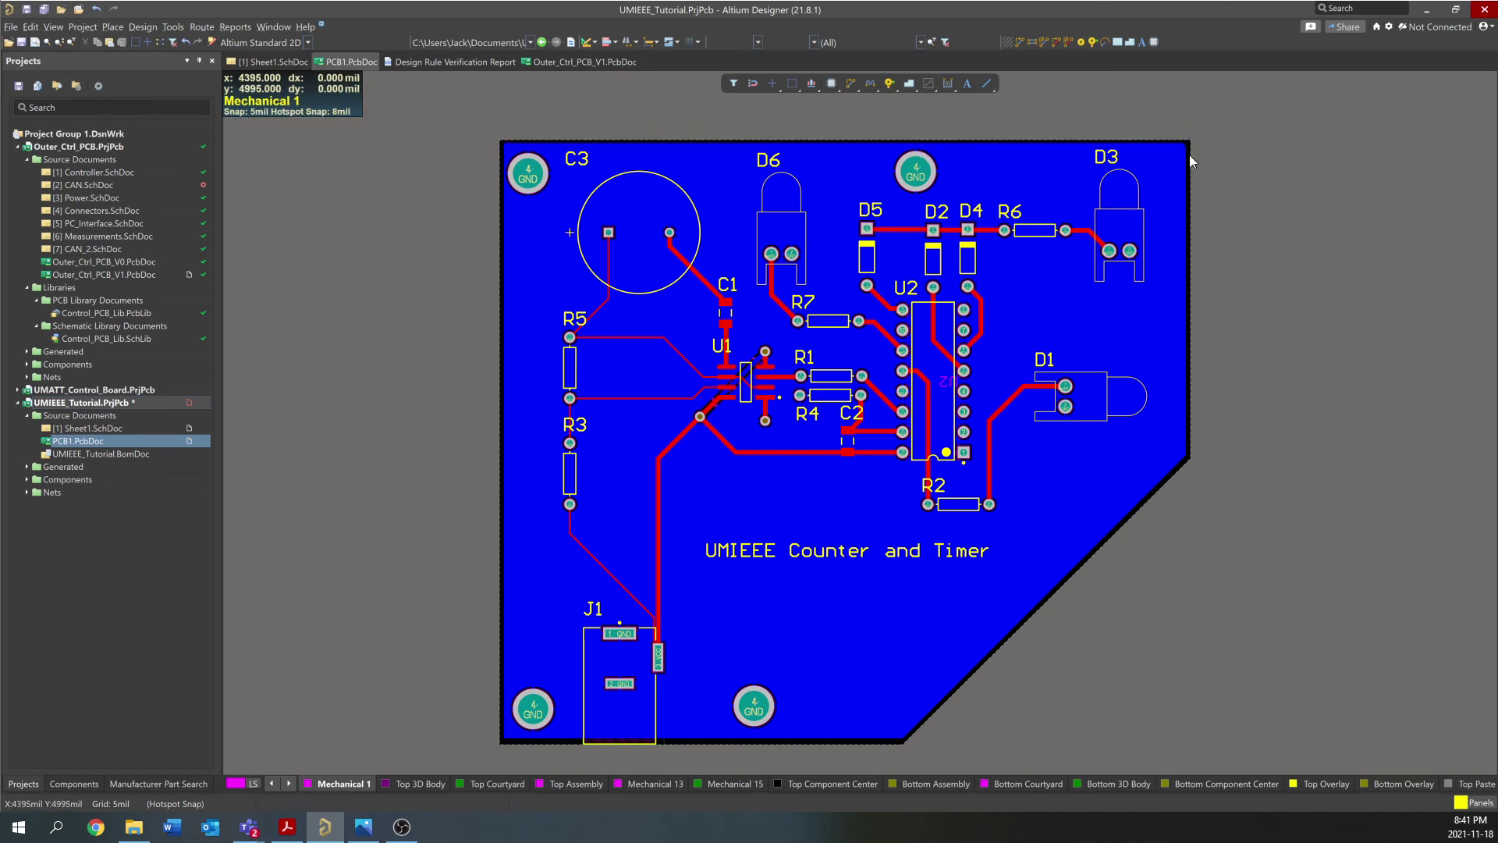
click(1187, 459)
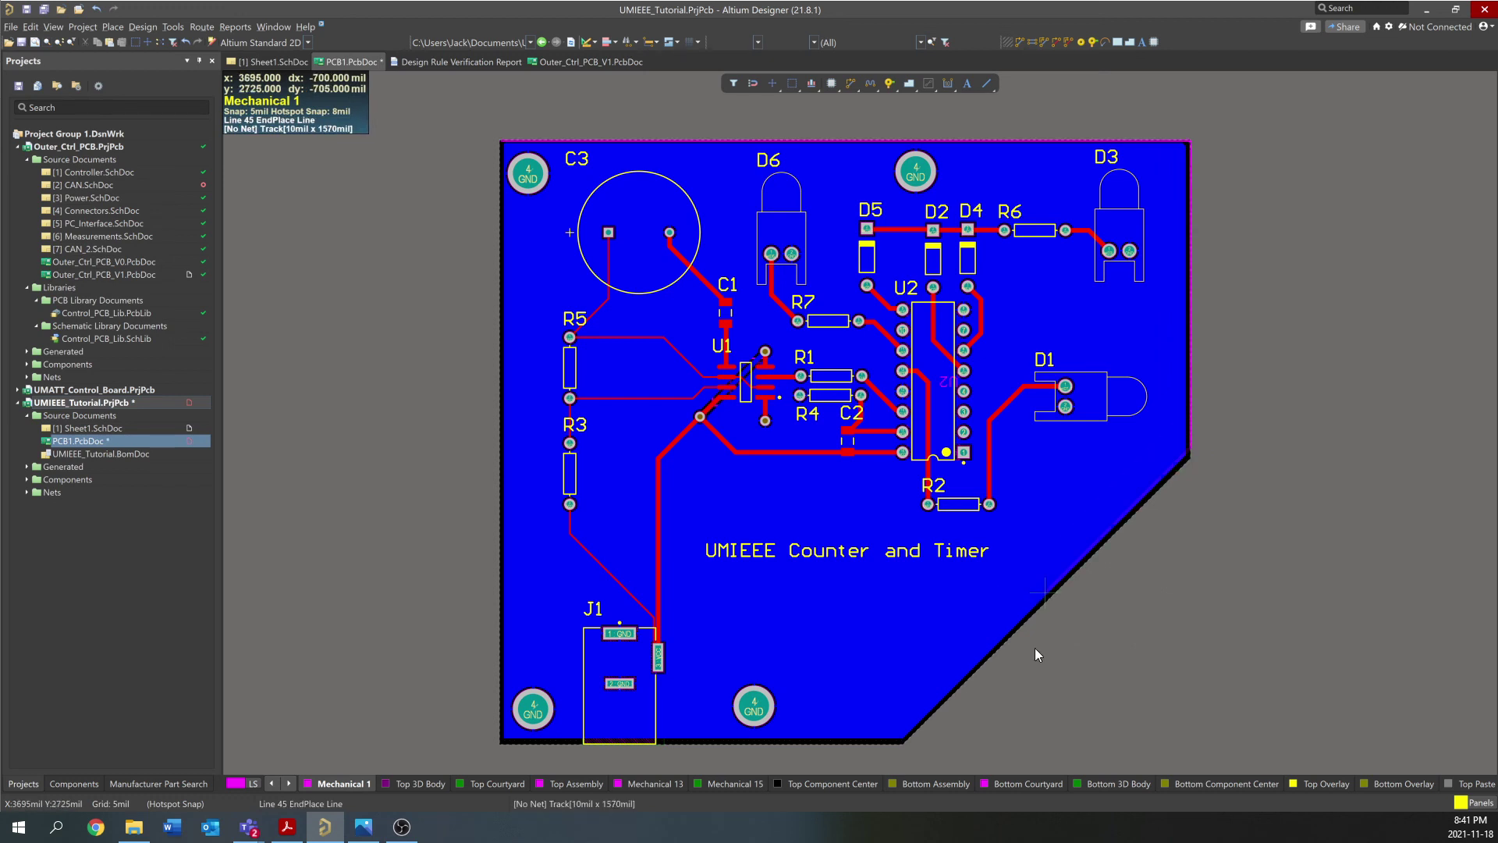
click(903, 742)
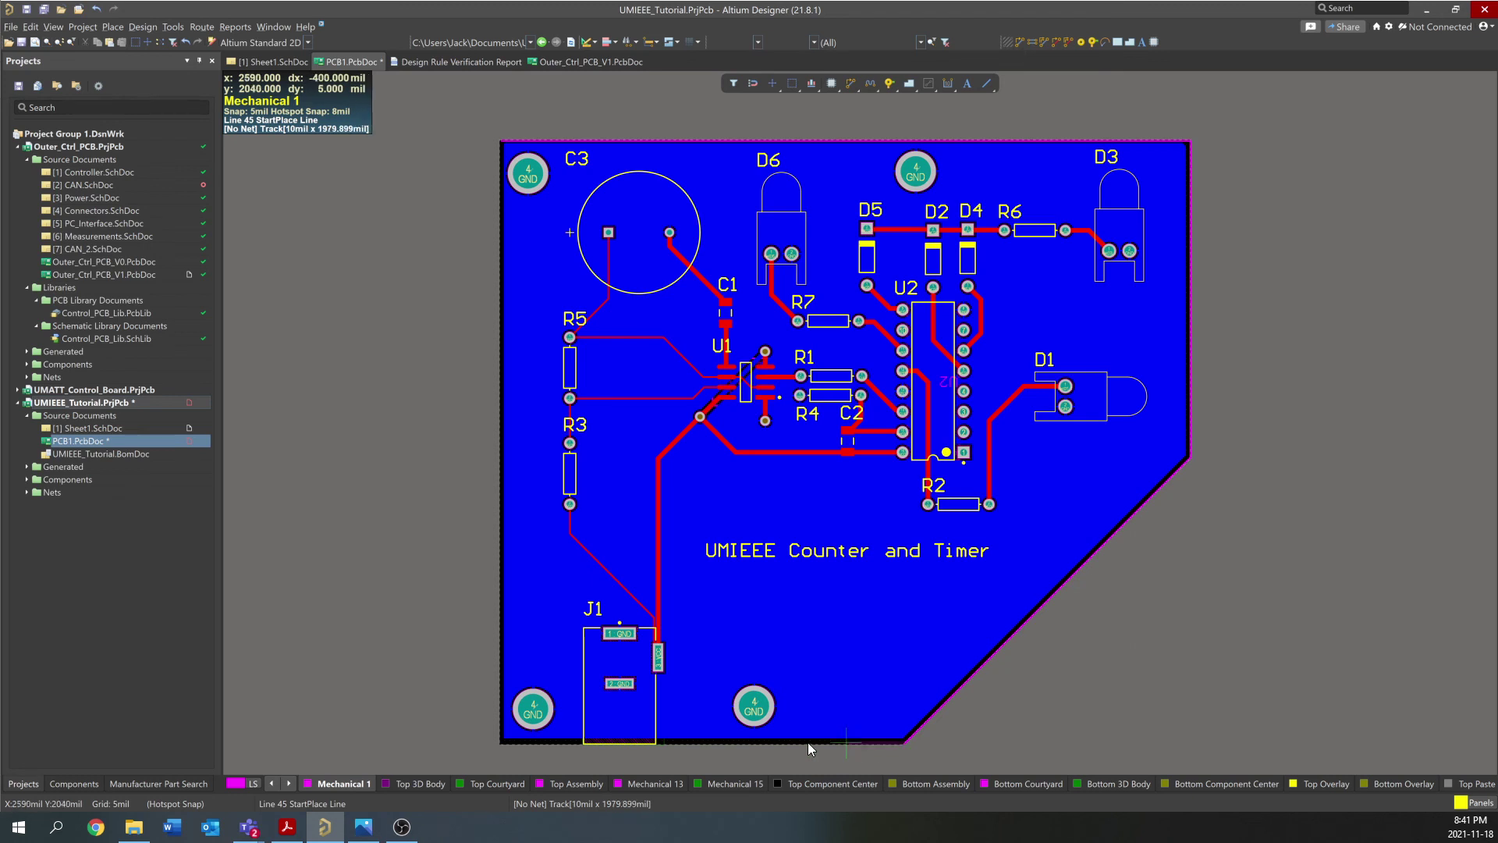
Complete the Mechanical 1 outline with lines along the board's bottom and left edges, closing it at the top-left corner
click(499, 743)
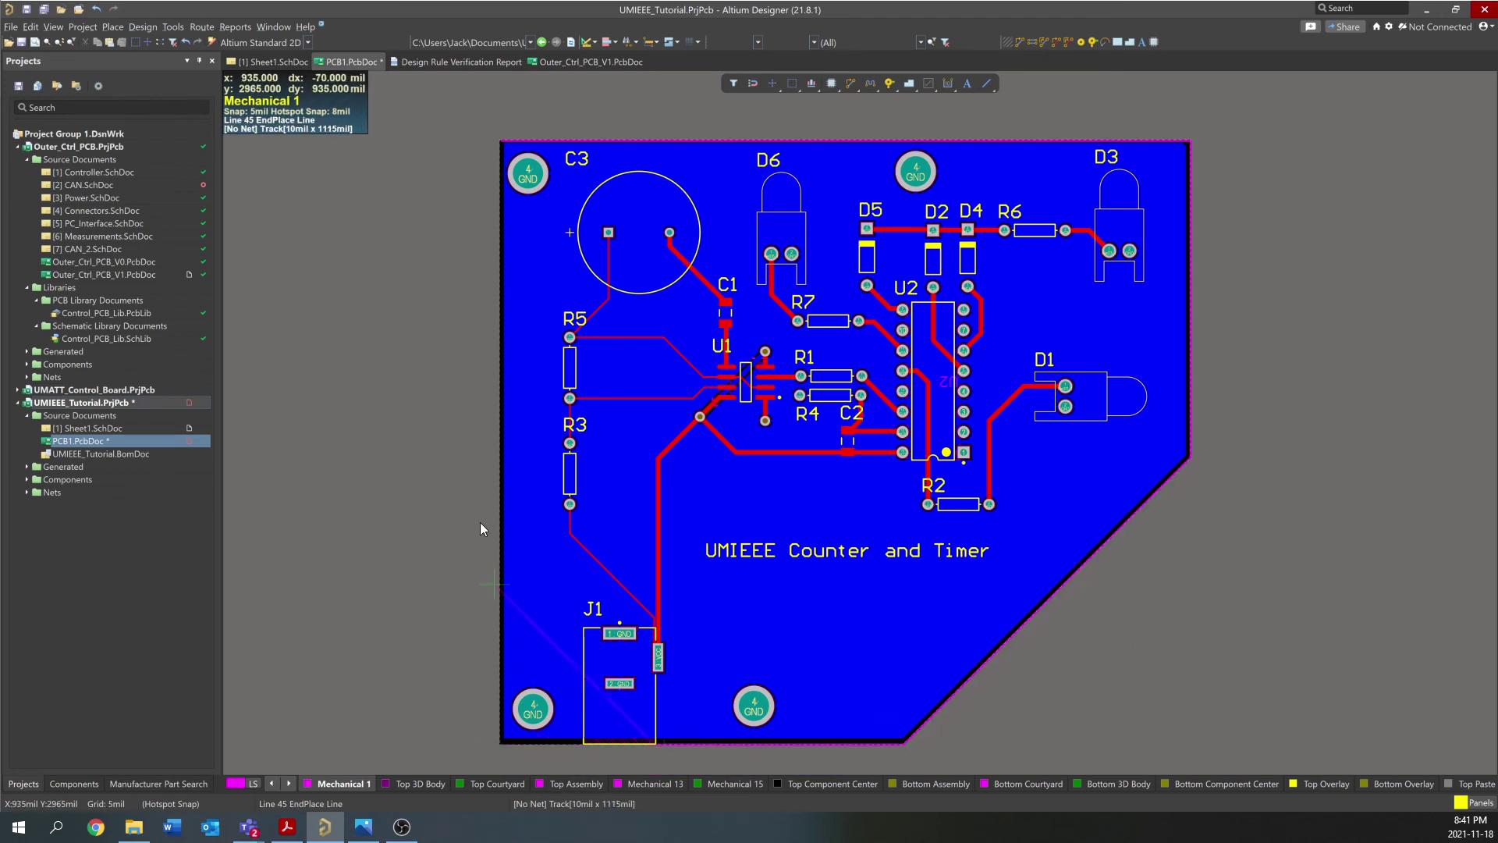
click(499, 742)
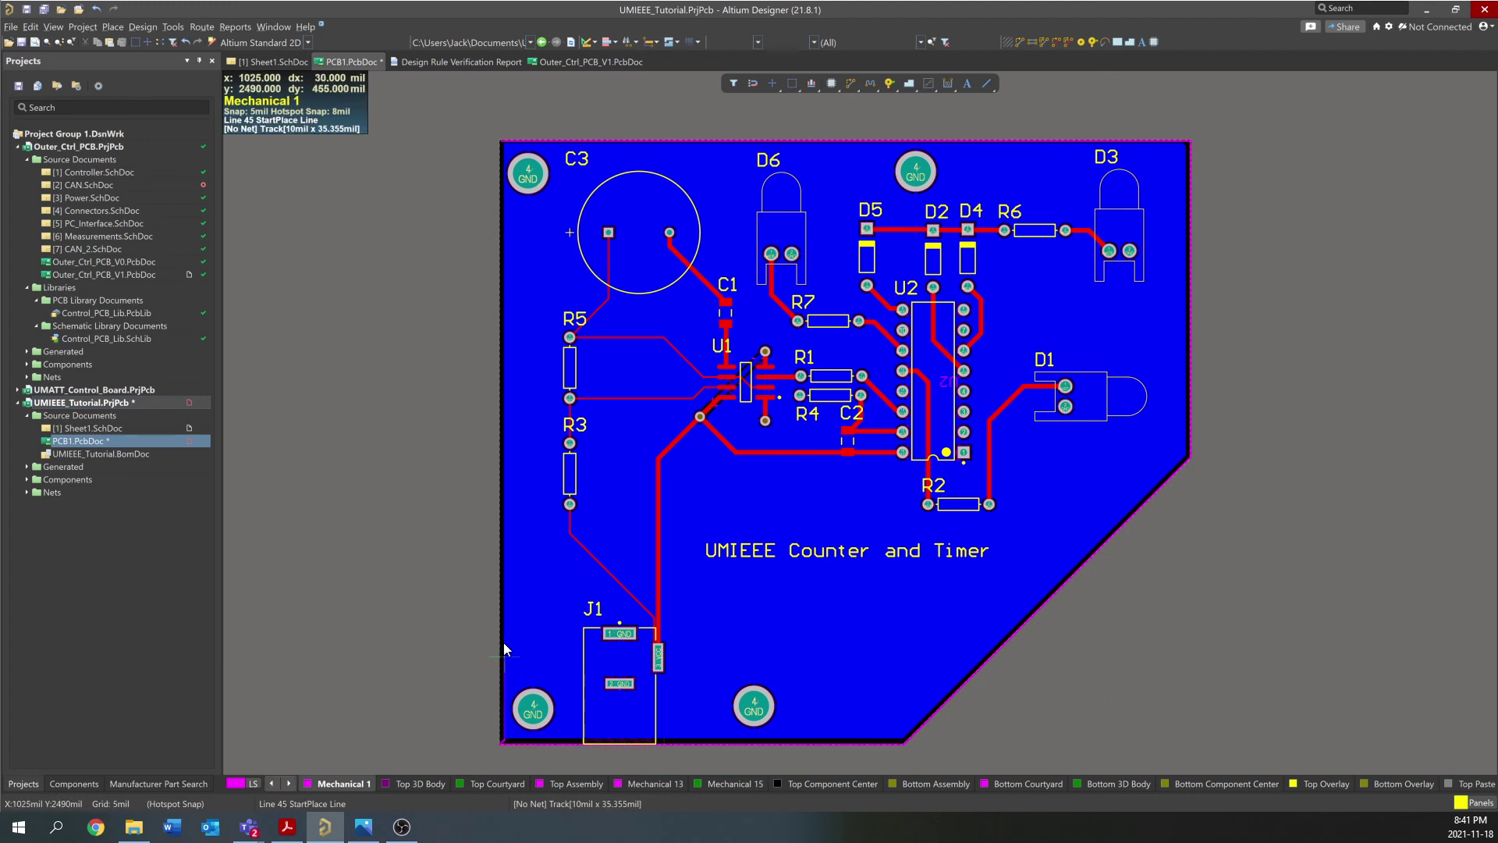
click(501, 143)
right_click(501, 143)
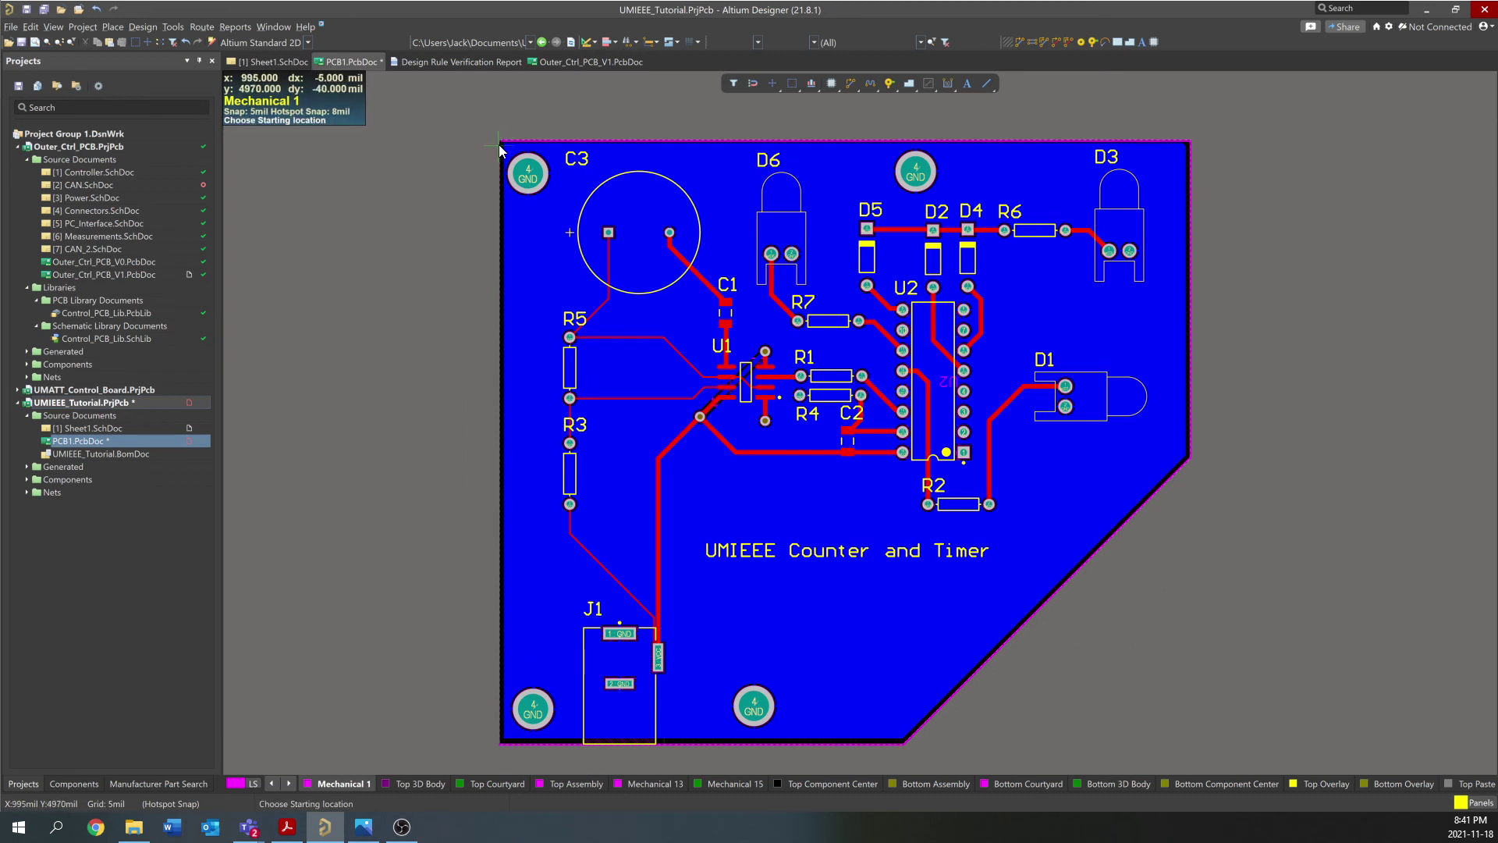
click(499, 746)
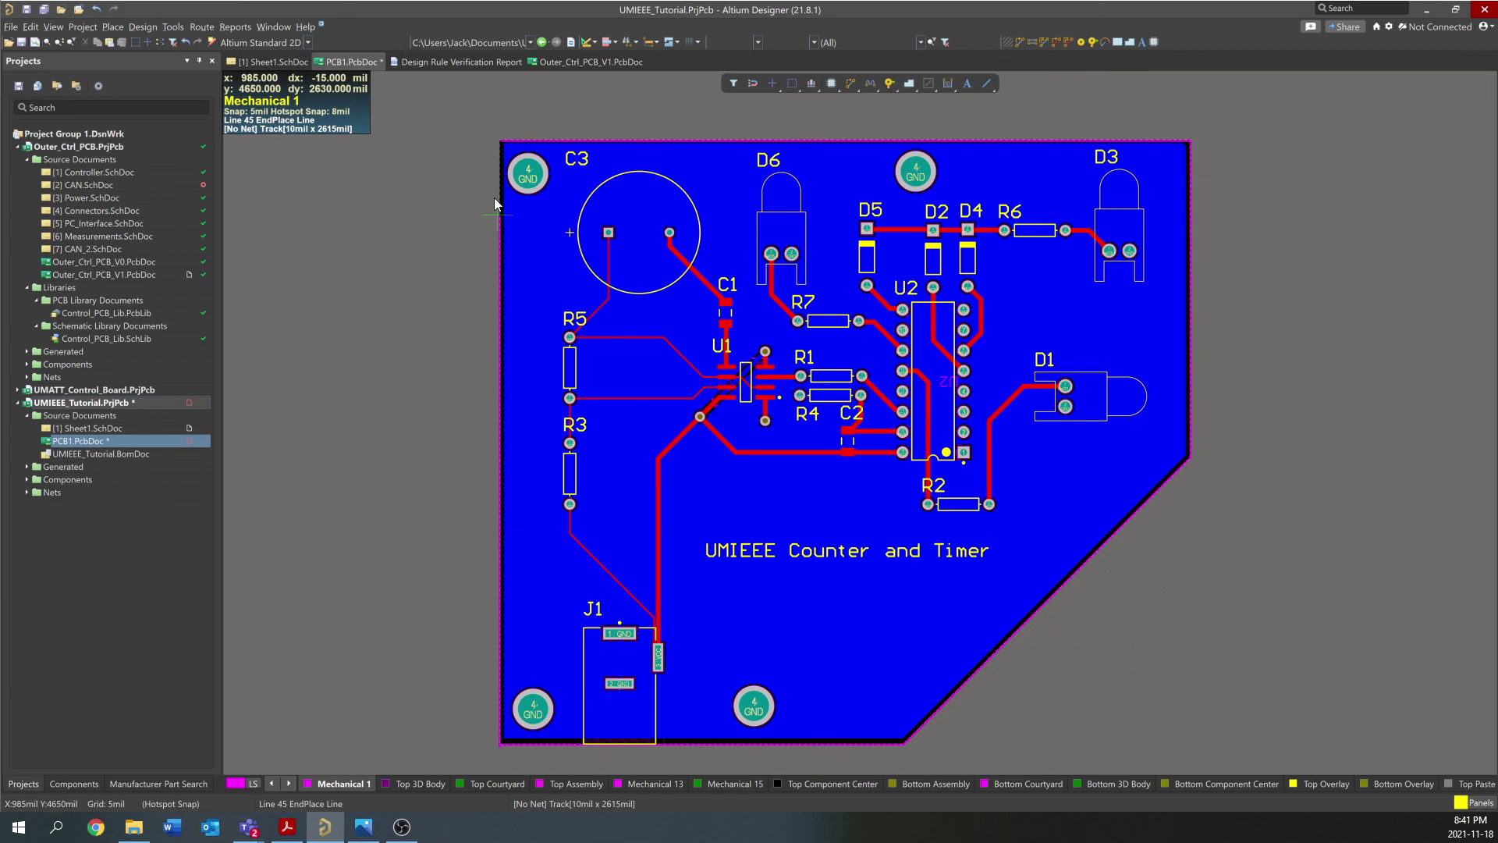
click(502, 143)
right_click(501, 143)
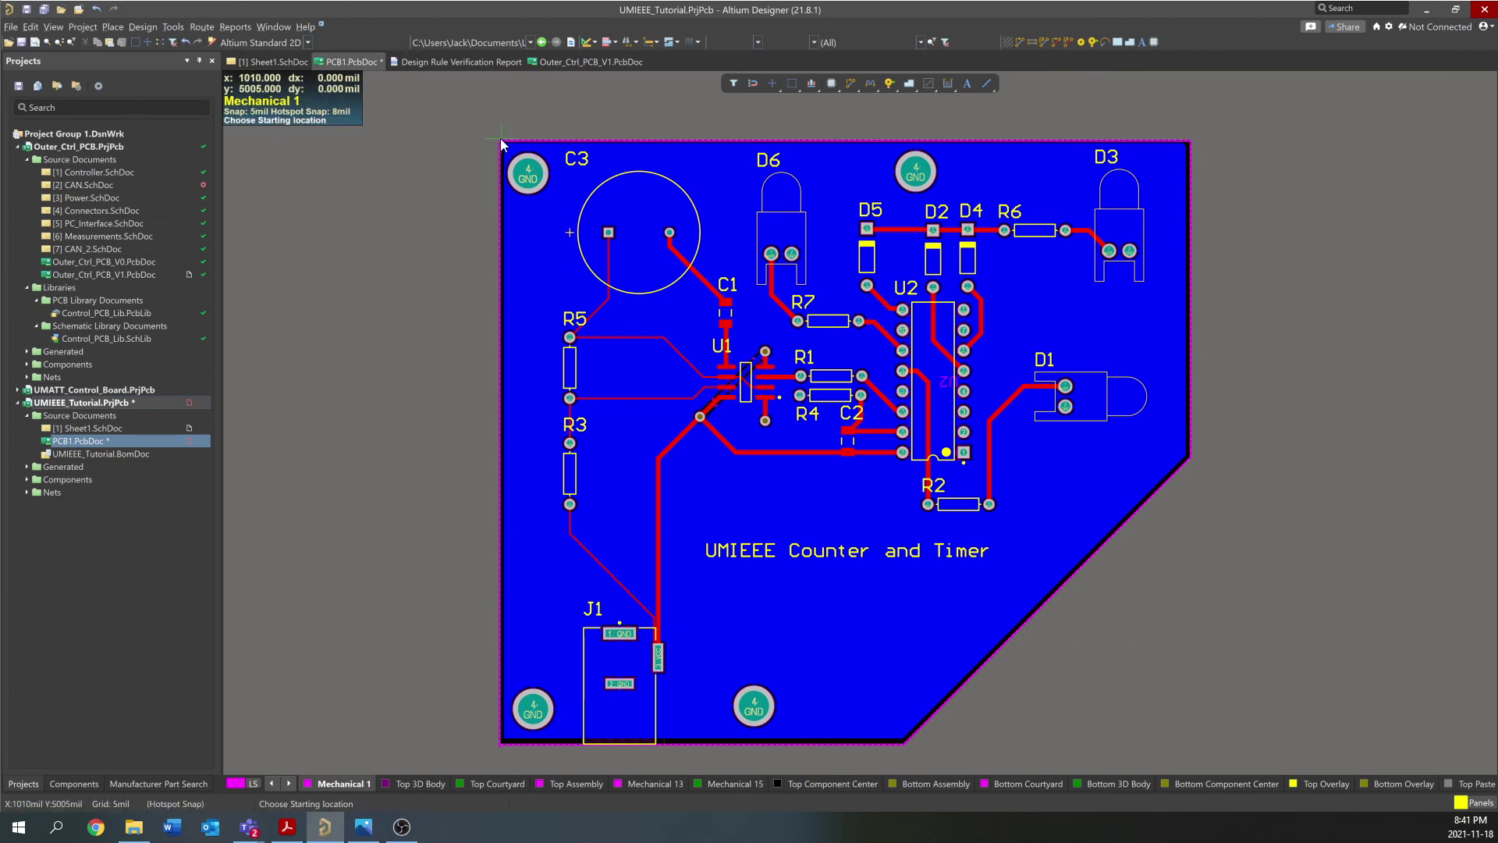
right_click(458, 174)
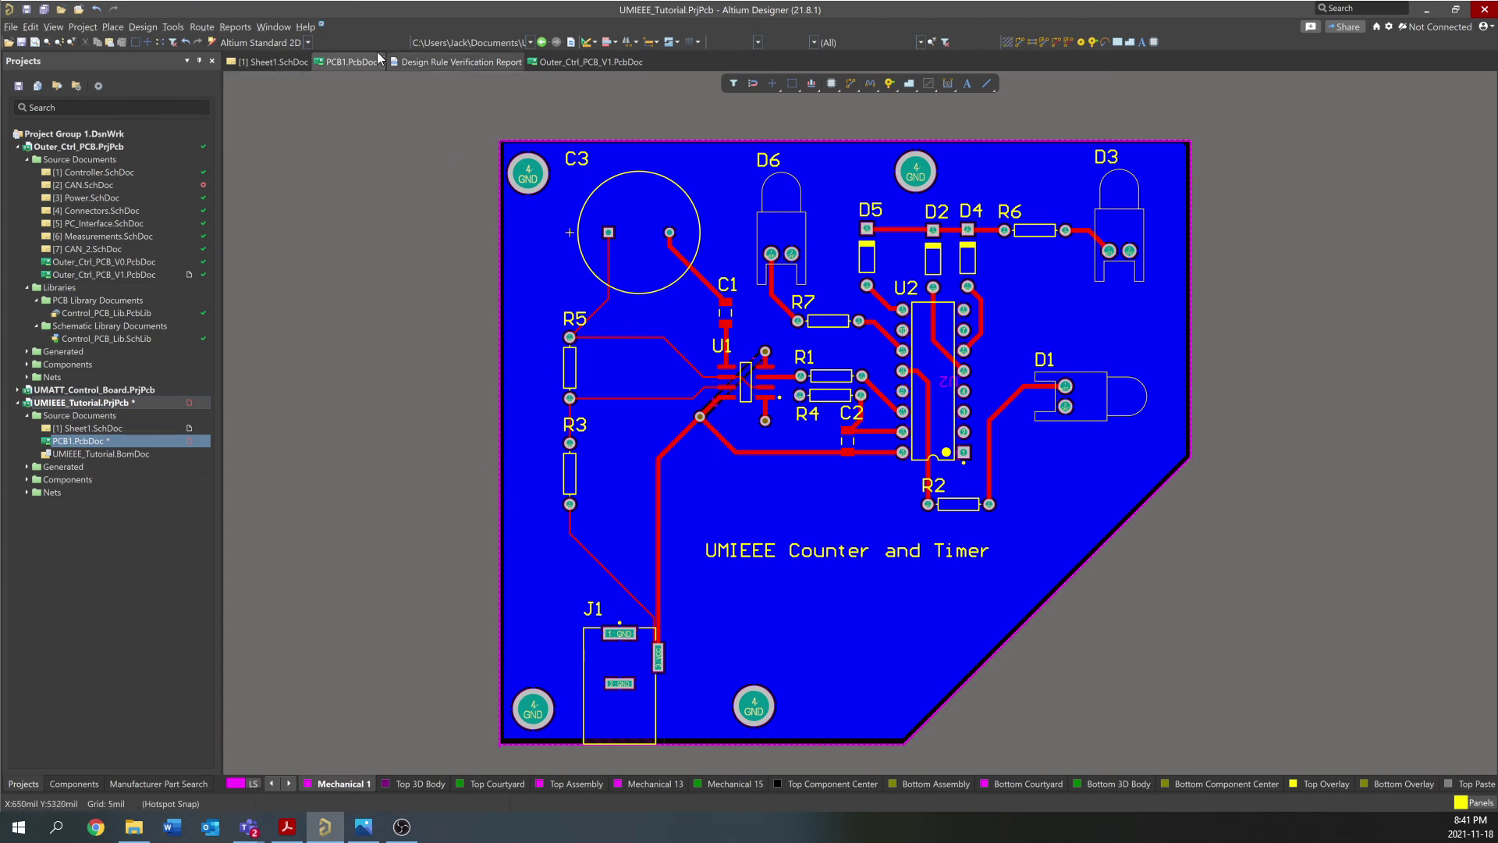
Start the Gerber Files fabrication output for PCB1.PcbDoc and choose the 2:3 number format
click(11, 26)
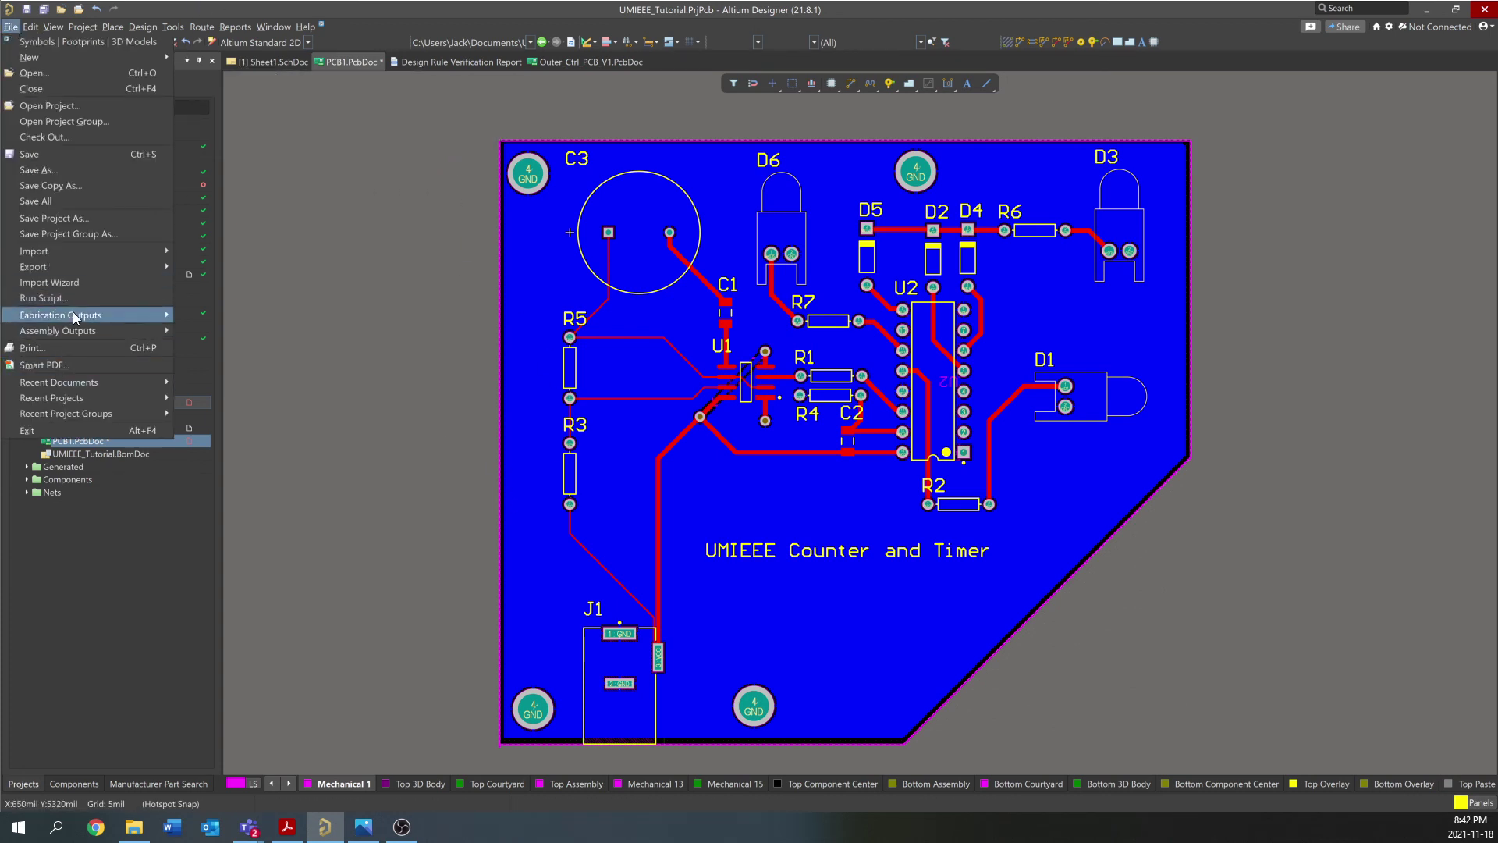
mouse_move(72, 314)
click(227, 378)
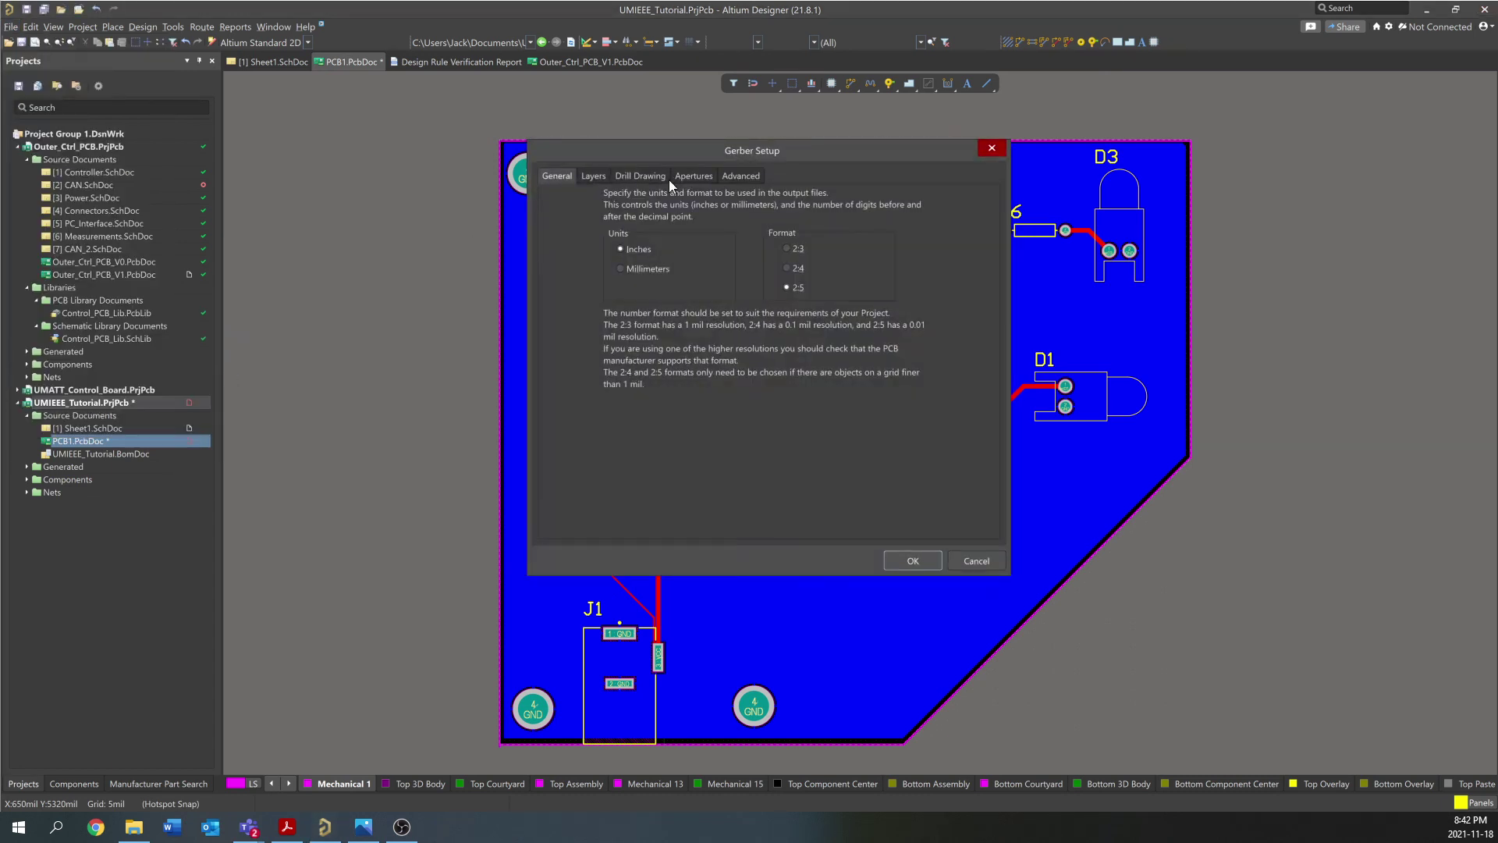
click(787, 249)
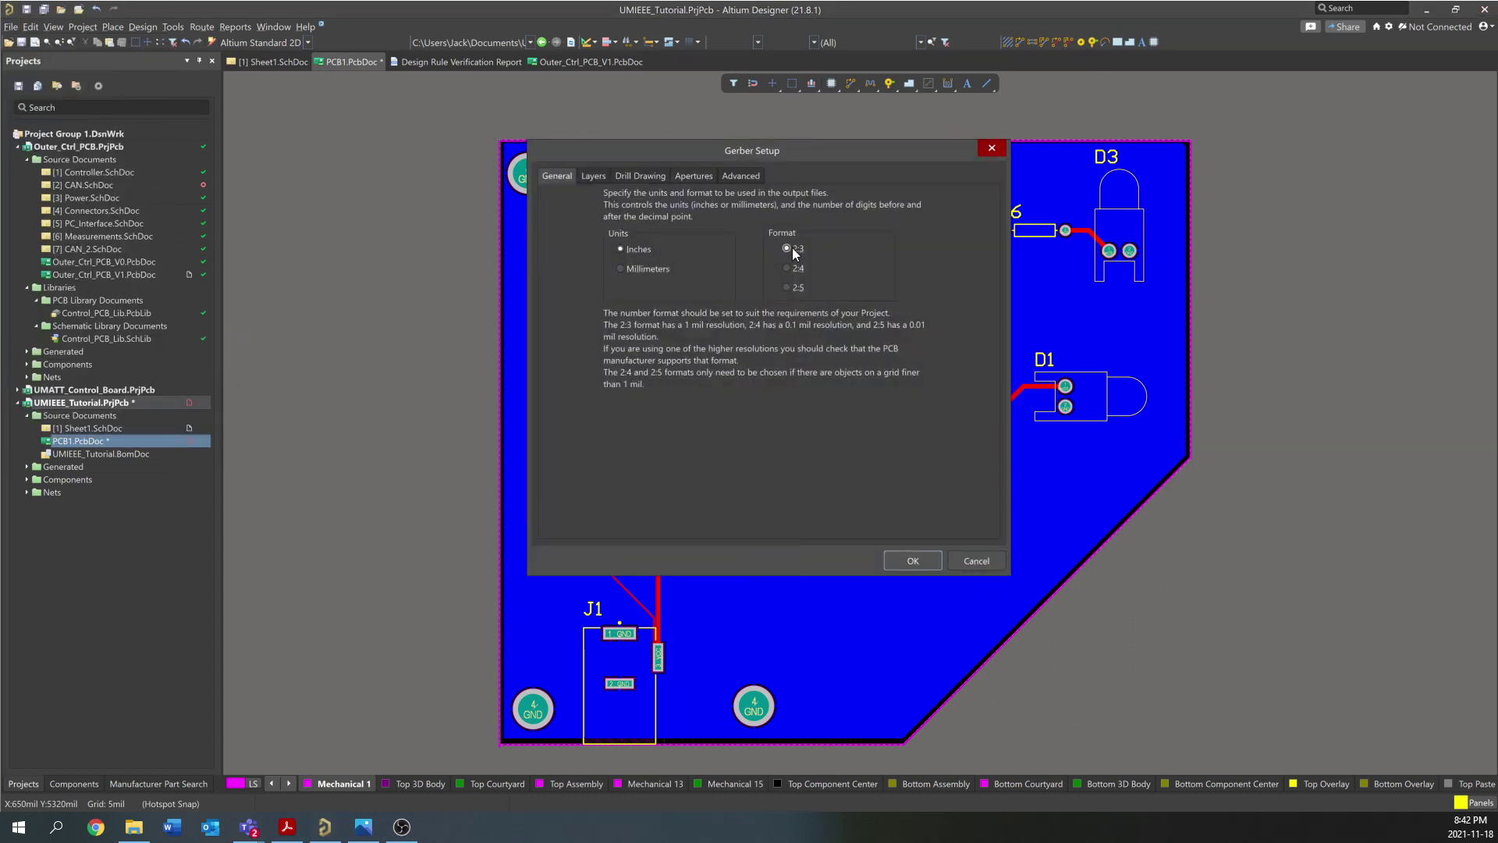
Plot the top and bottom overlay, paste, solder and copper layers plus Mechanical 1, and generate the Gerber files
click(591, 177)
click(658, 223)
click(658, 235)
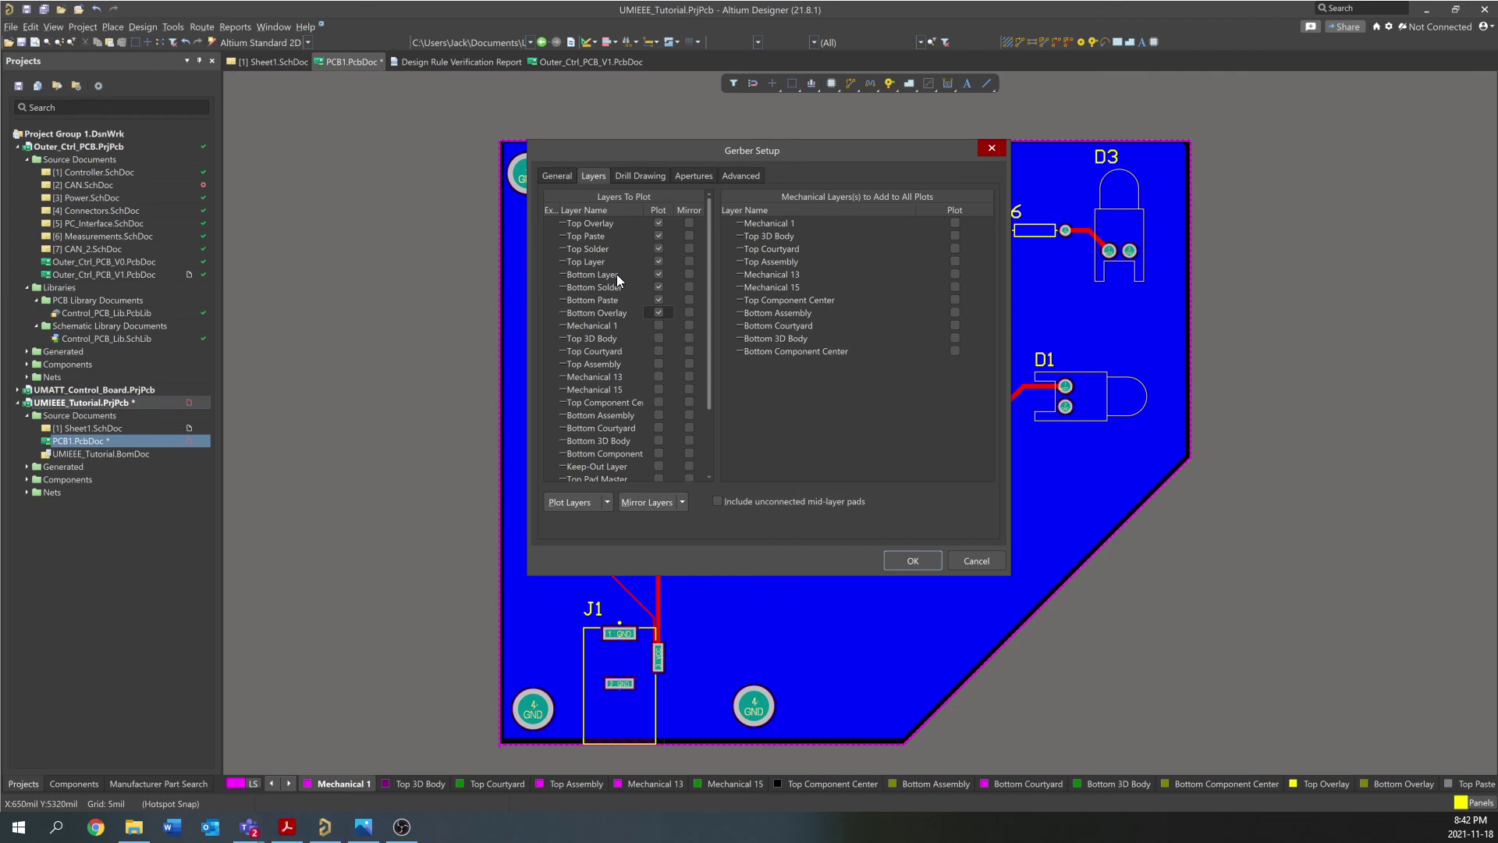
click(658, 325)
click(912, 560)
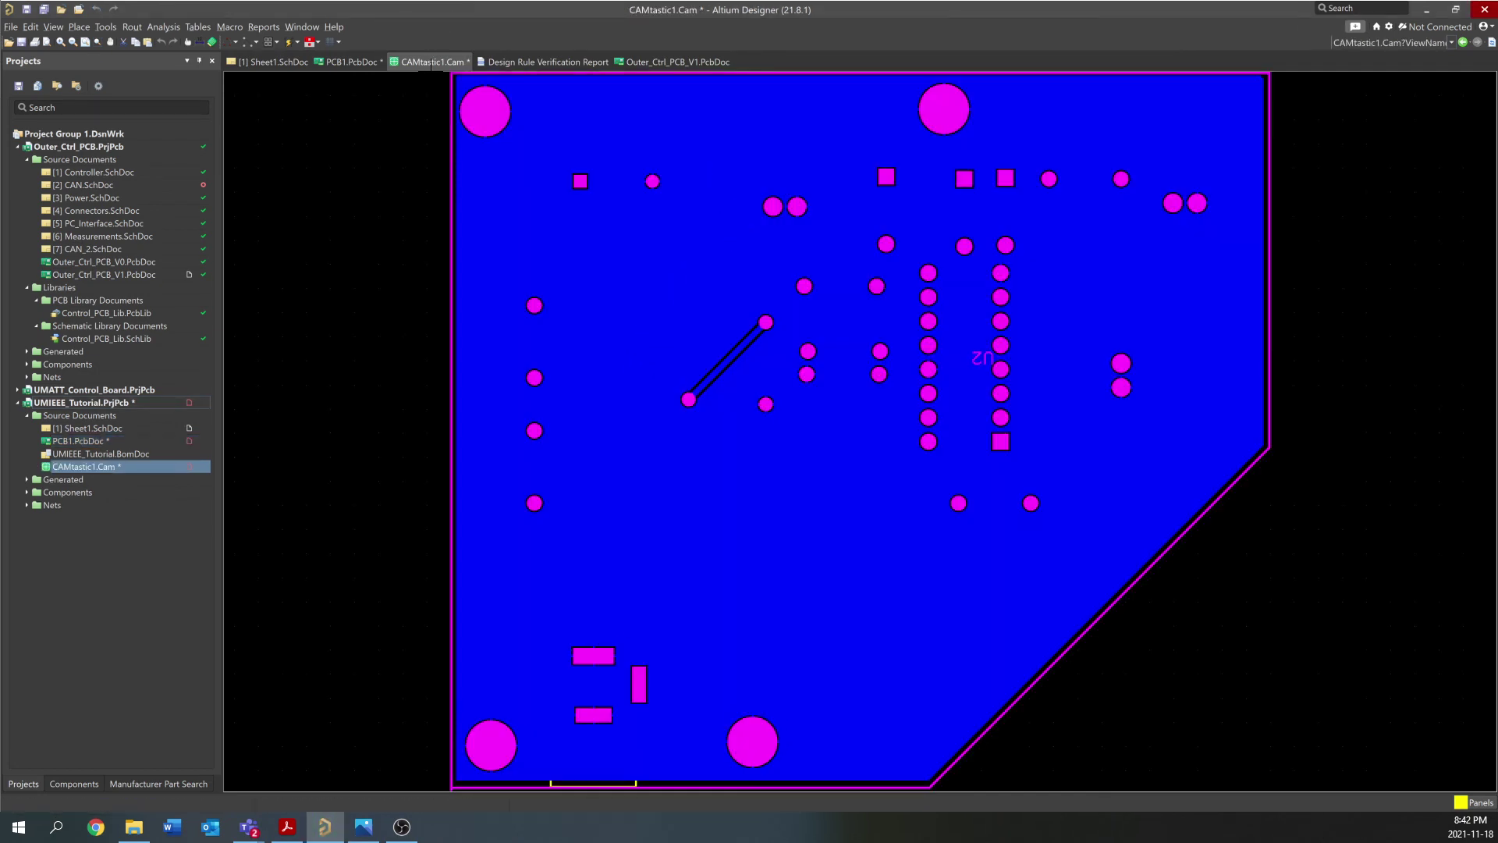
Close the generated Gerber preview CAMtastic1.Cam without saving it
right_click(428, 60)
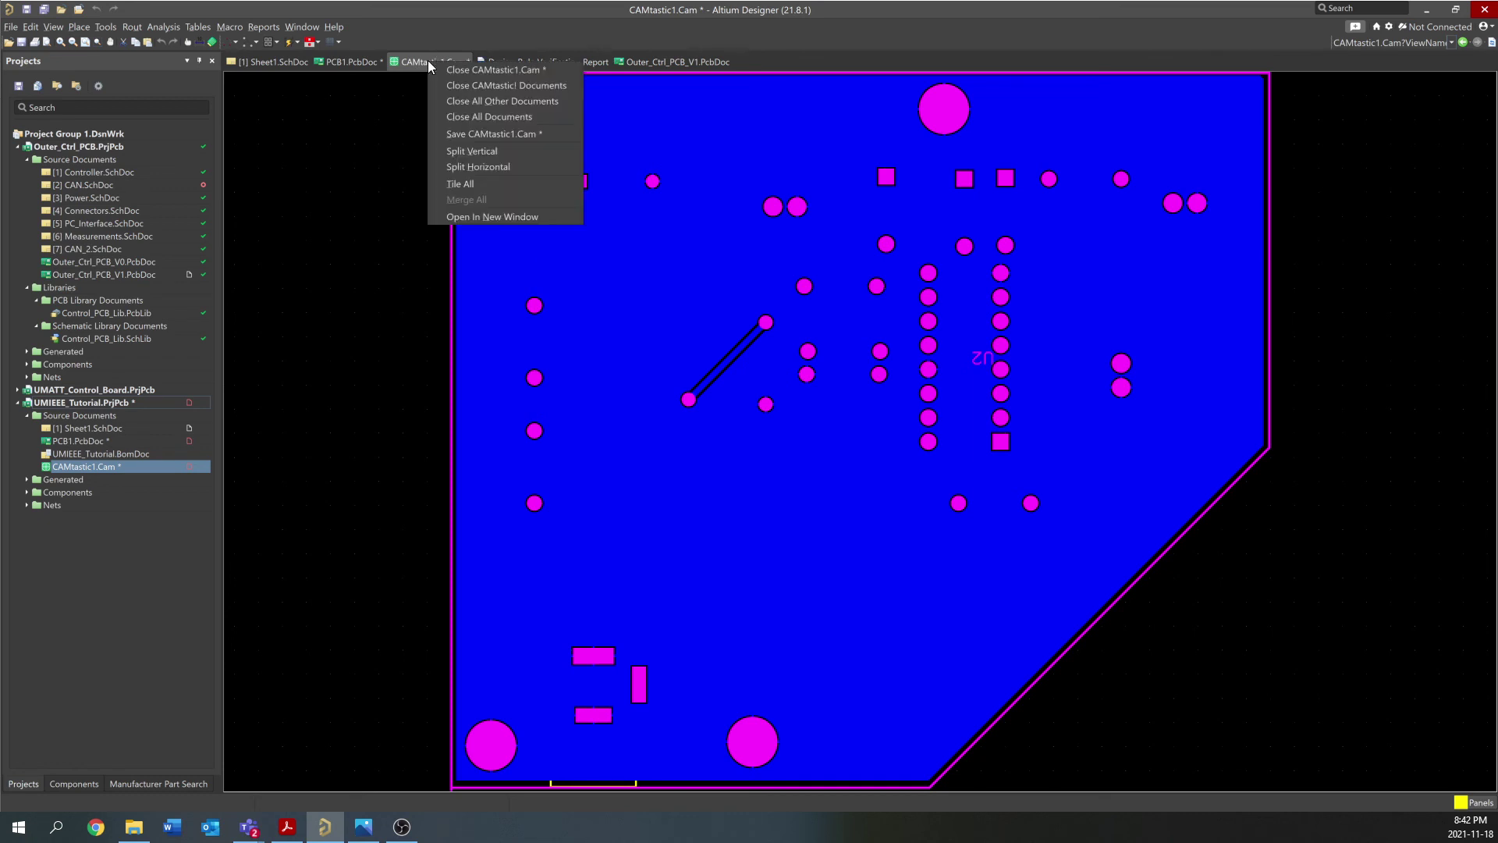
click(466, 69)
click(786, 469)
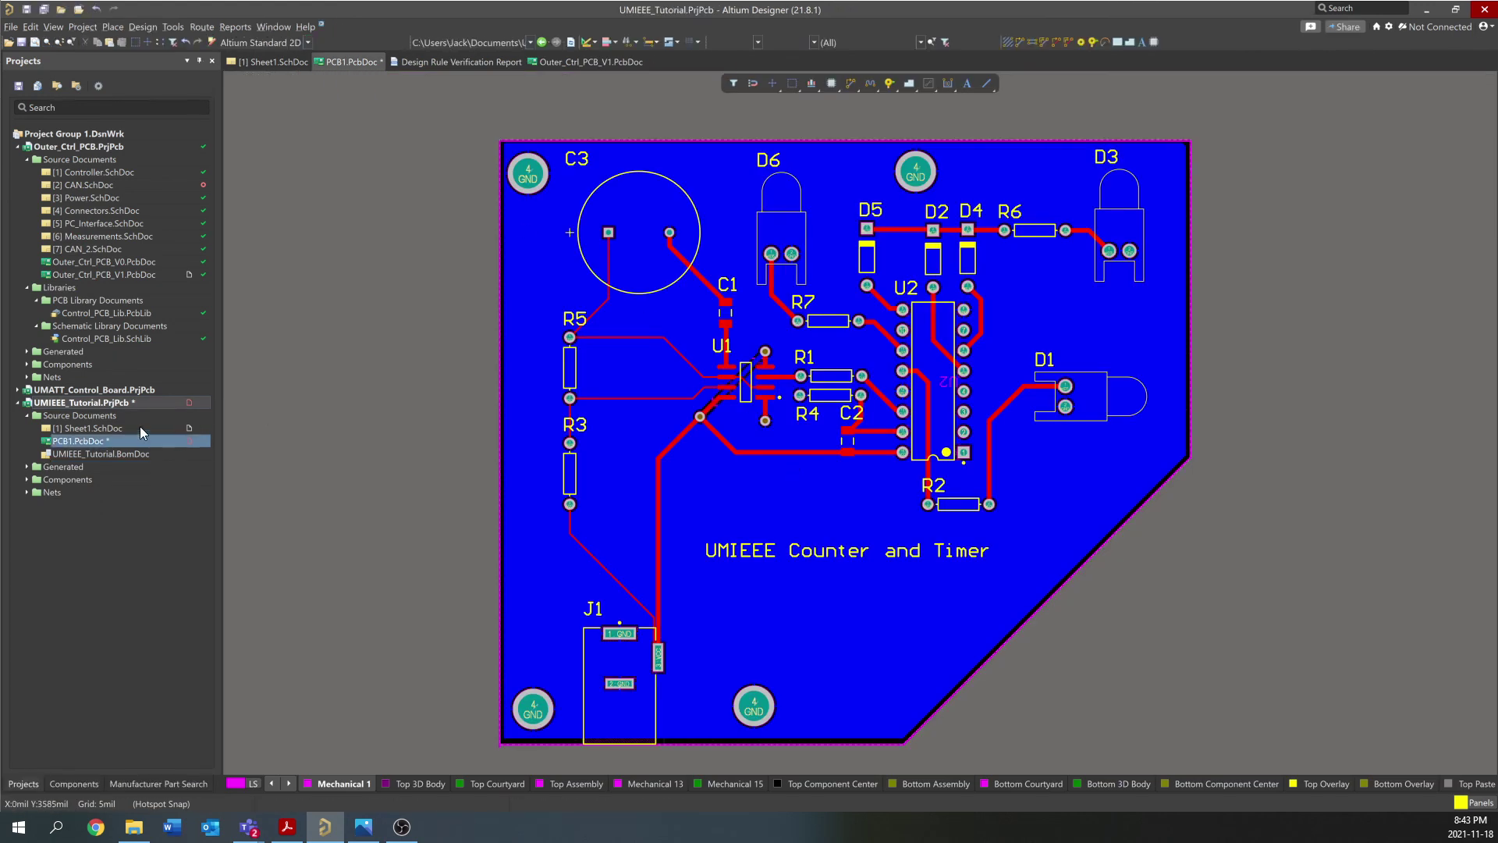
Generate the NC Drill Files for PCB1.PcbDoc in inches with the 2:3 number format
click(13, 28)
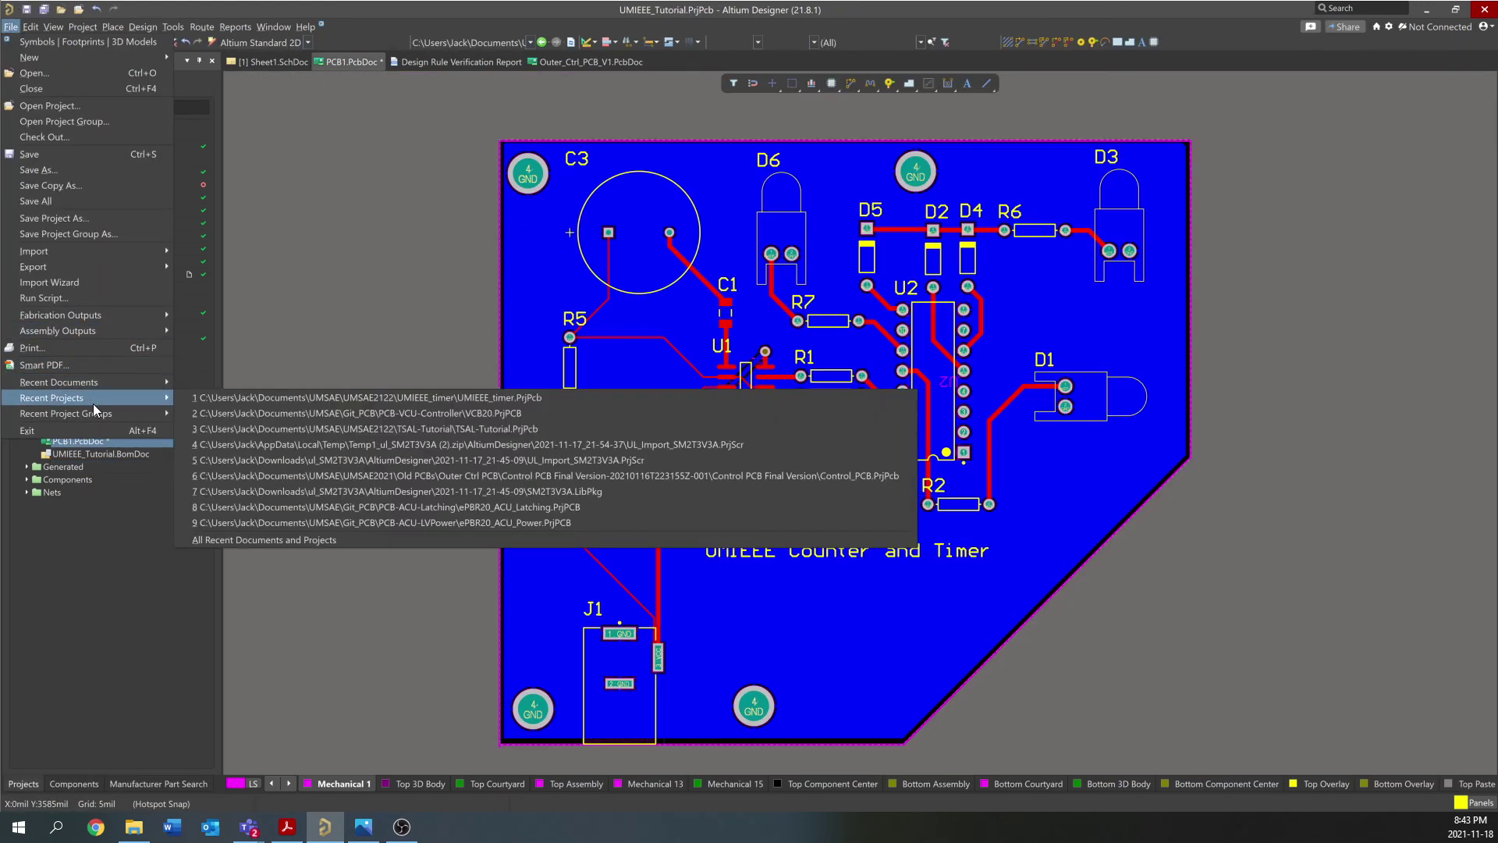
mouse_move(137, 316)
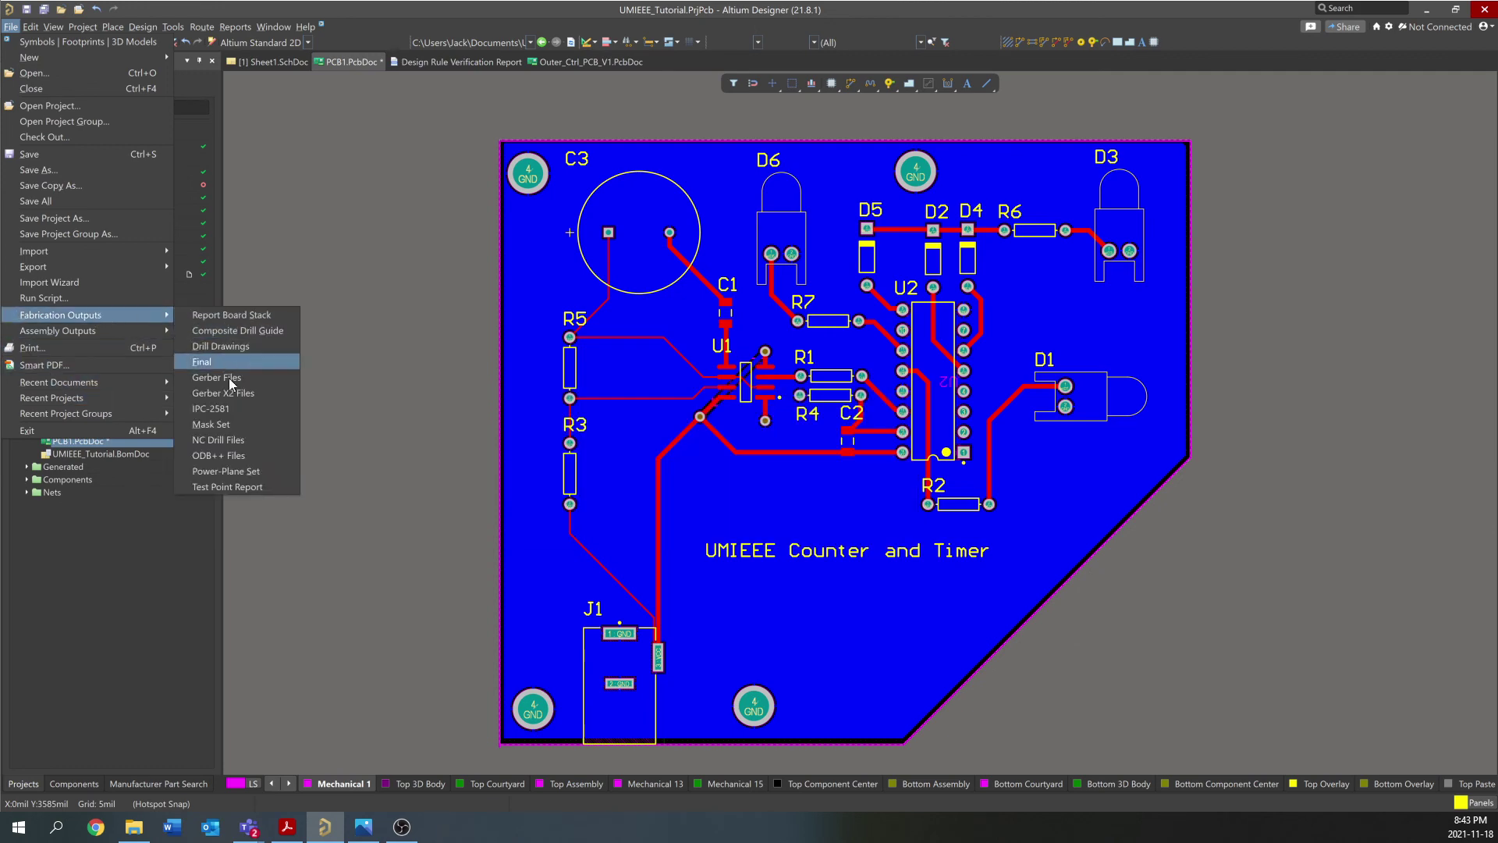
click(248, 440)
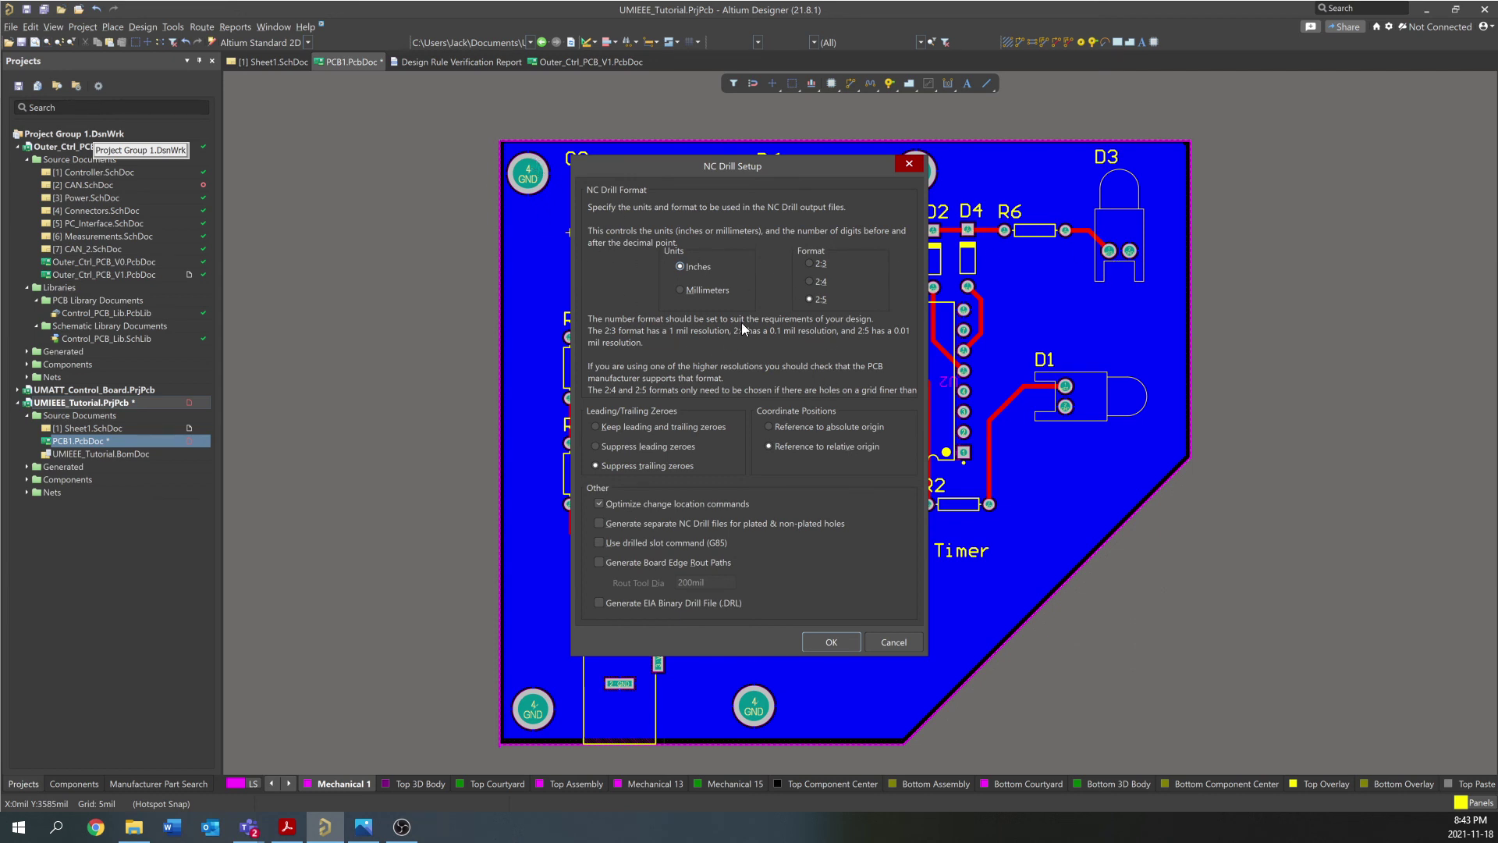
click(820, 266)
click(827, 635)
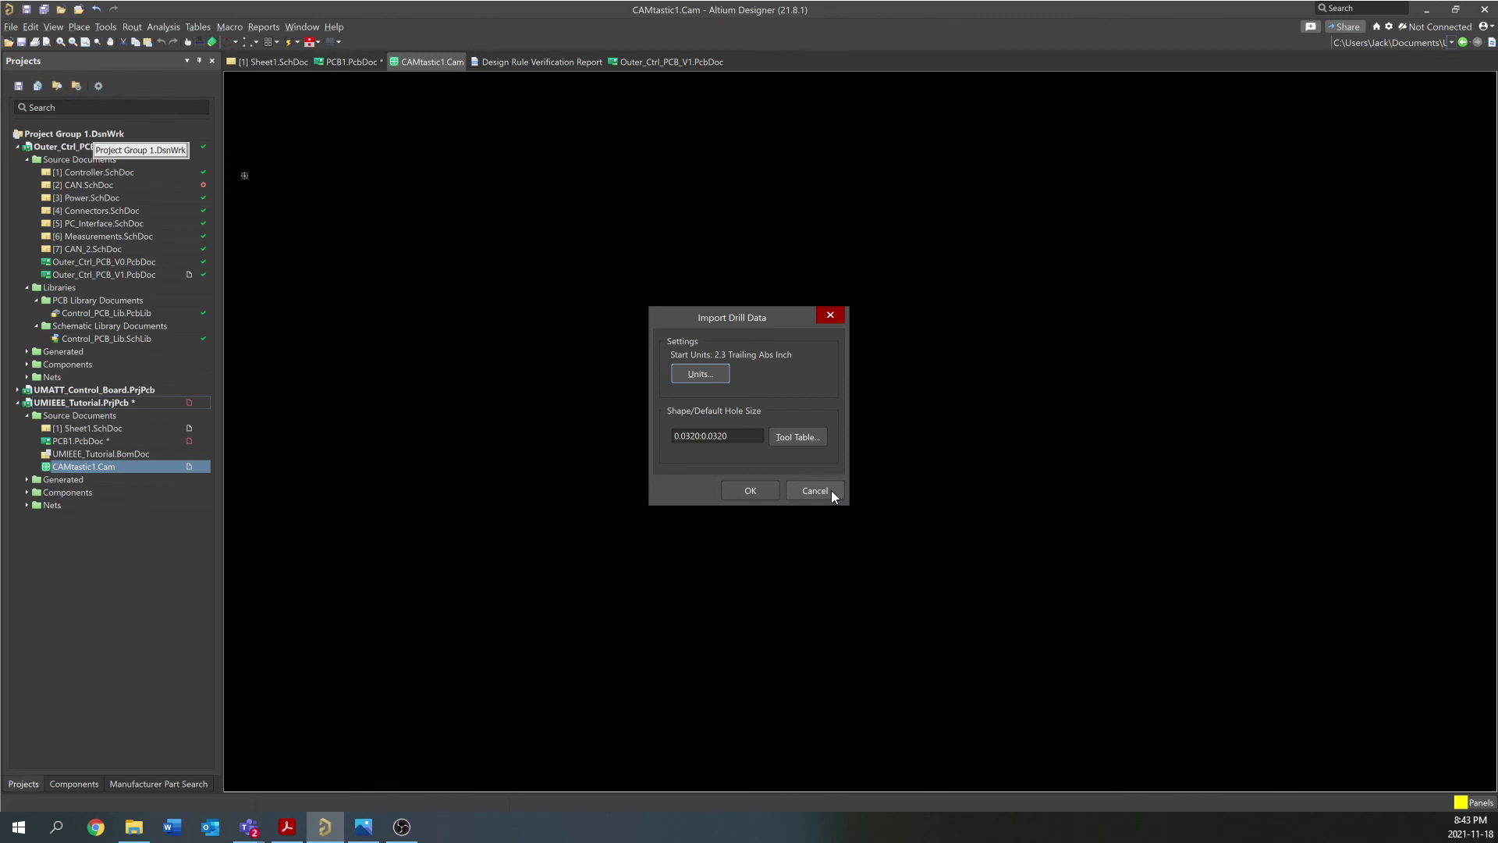
Cancel the first drill data import, dismiss the error and accept the second import with its default settings
click(831, 490)
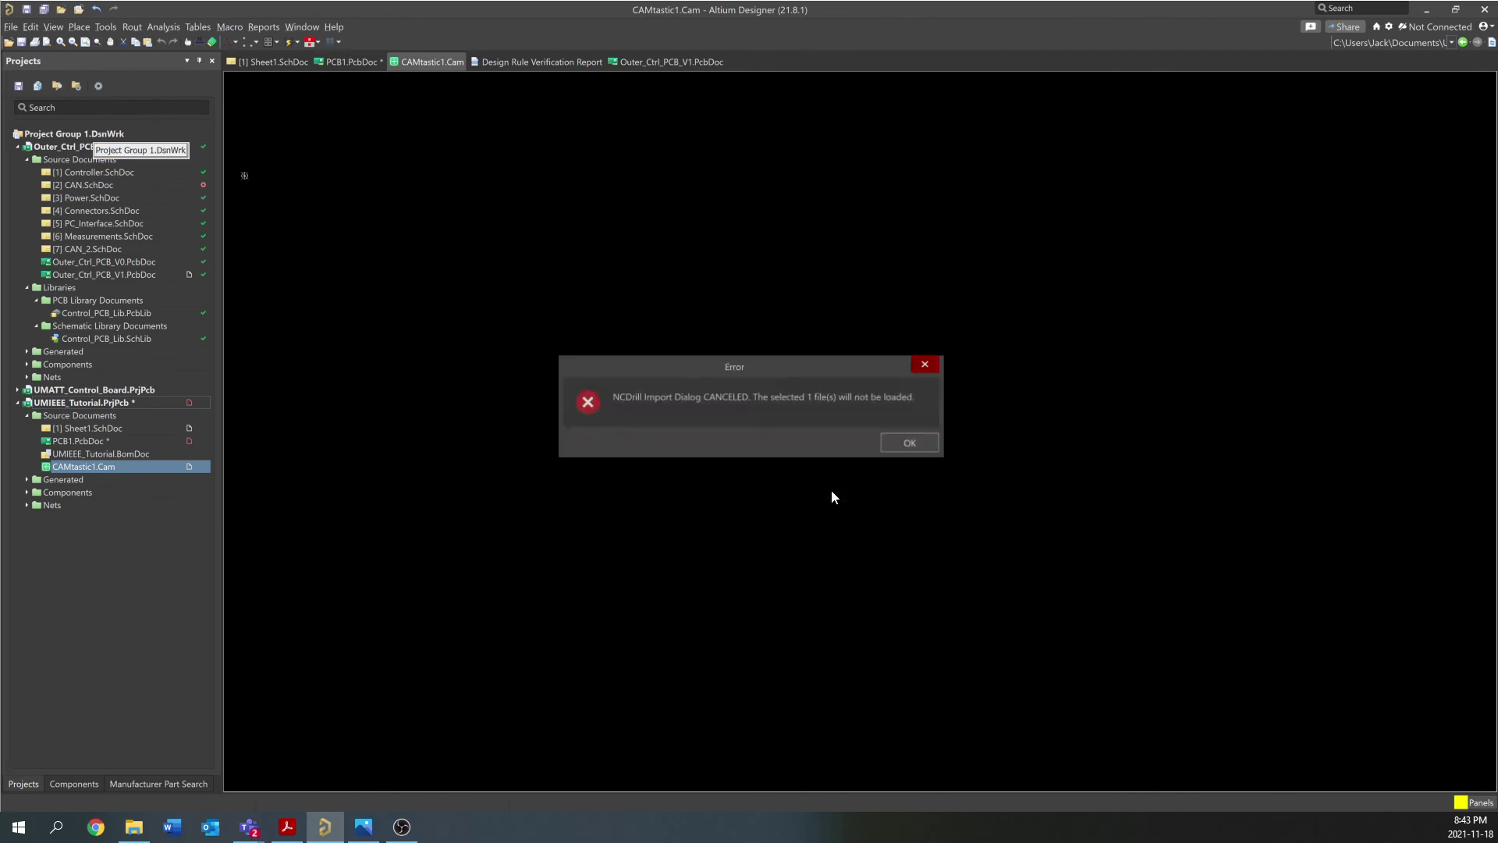
click(898, 441)
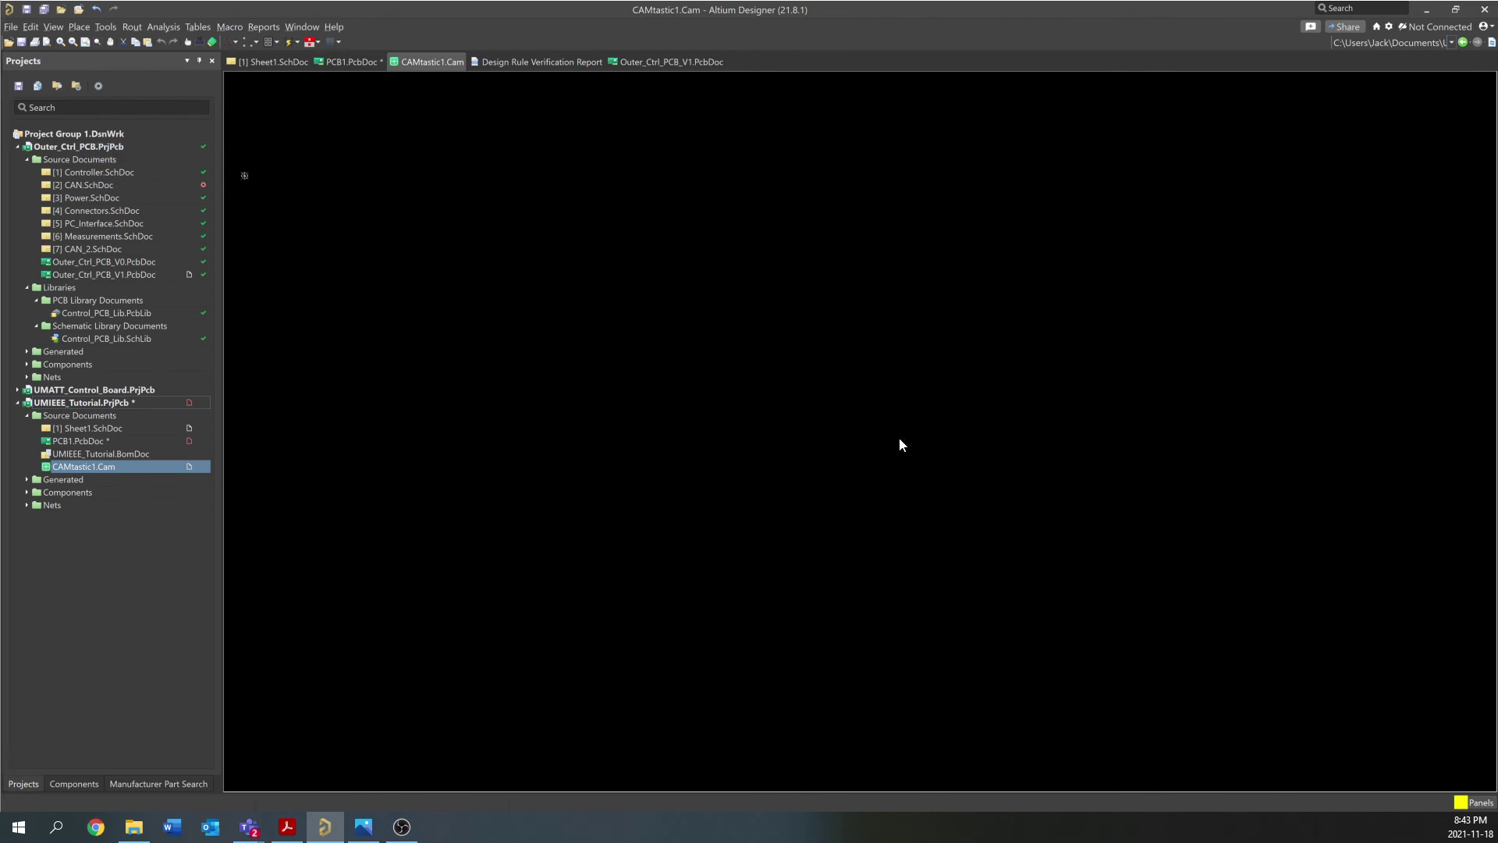
click(751, 489)
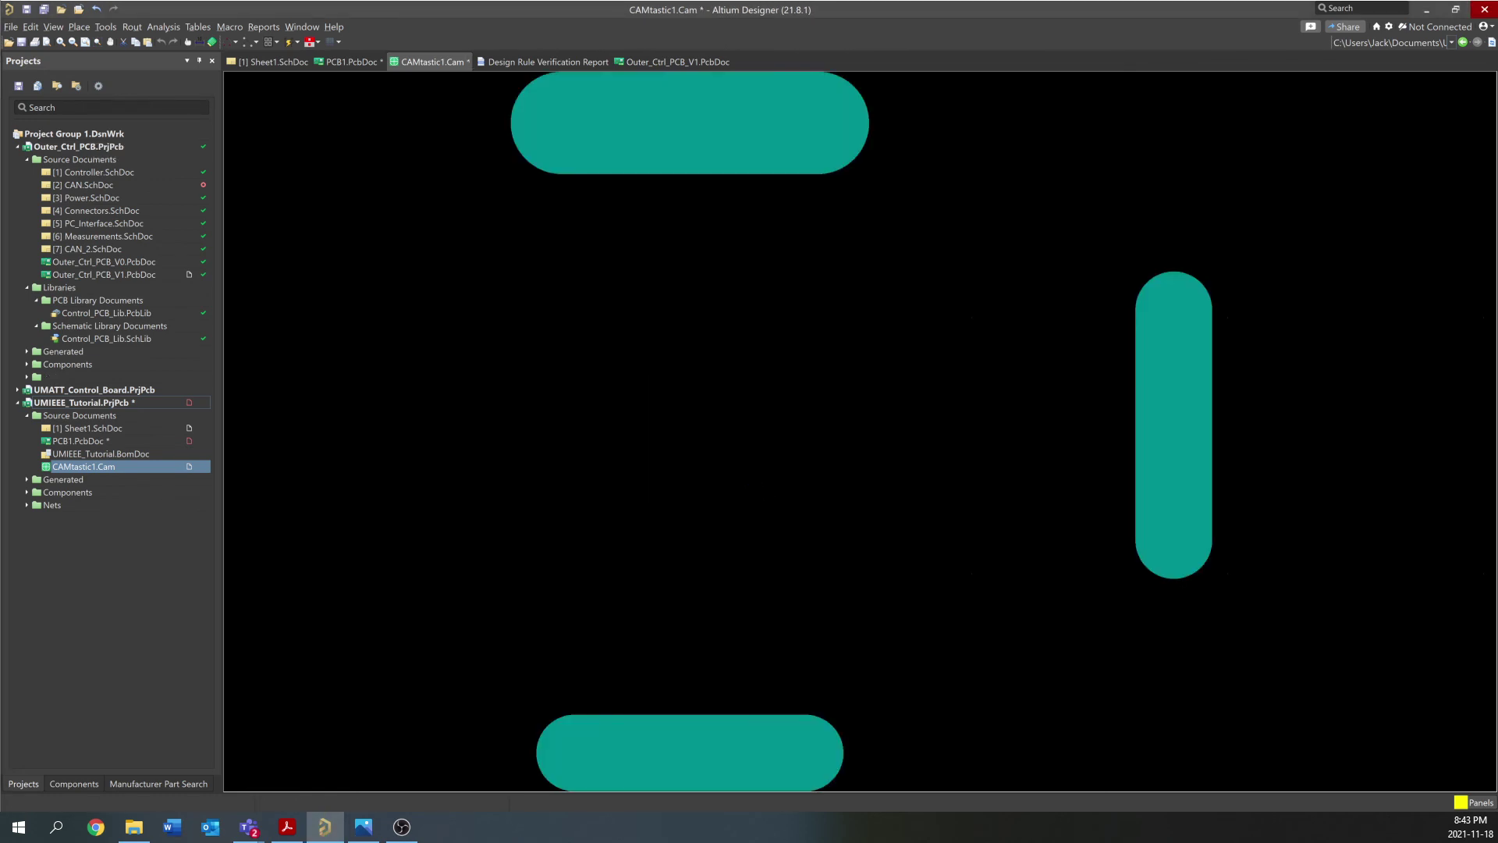
Close the drill preview CAMtastic1.Cam without saving its changes
right_click(440, 62)
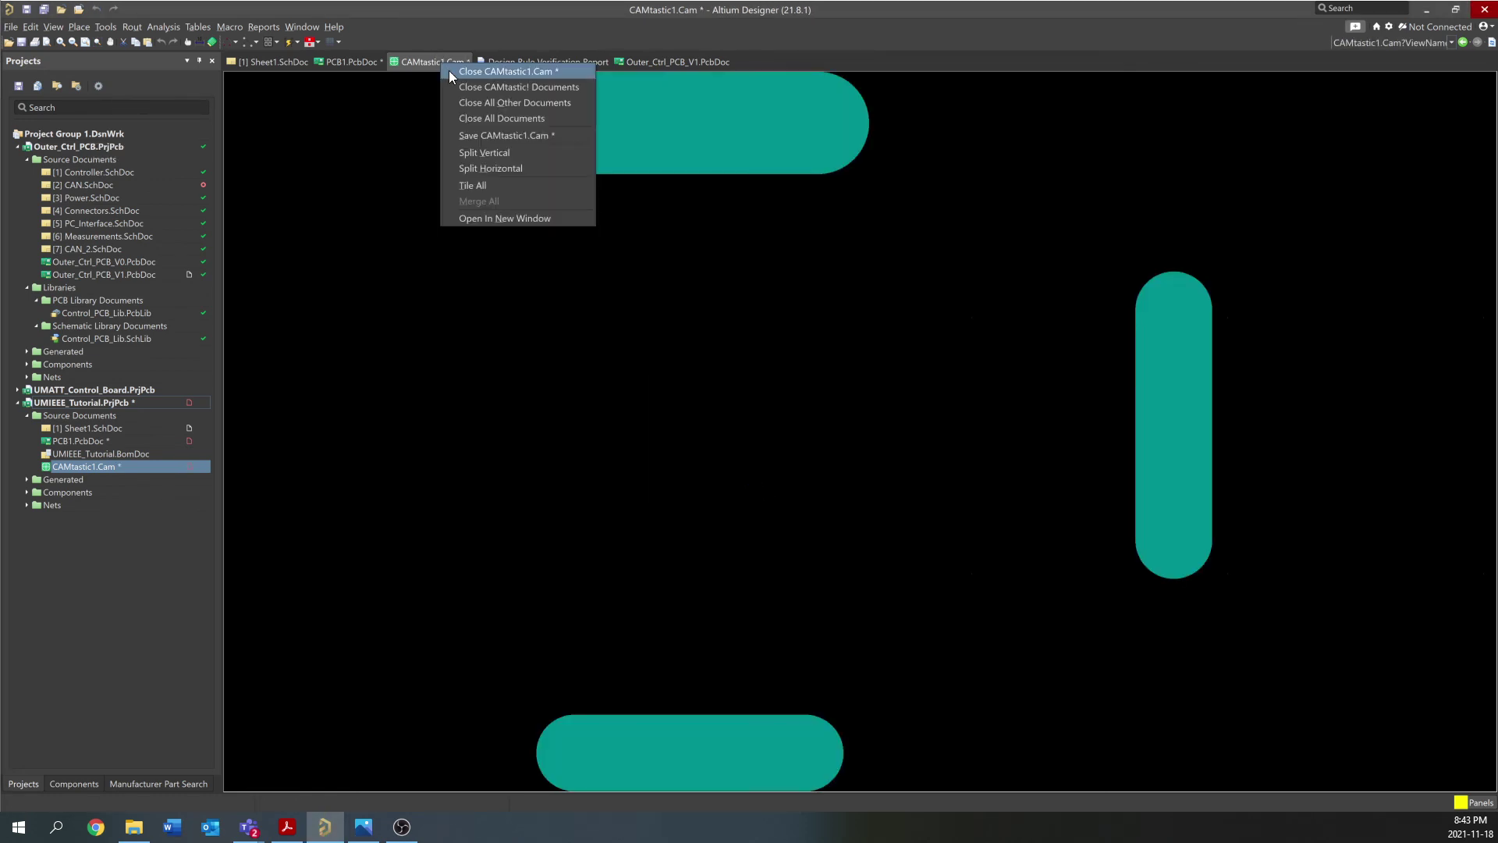
click(447, 70)
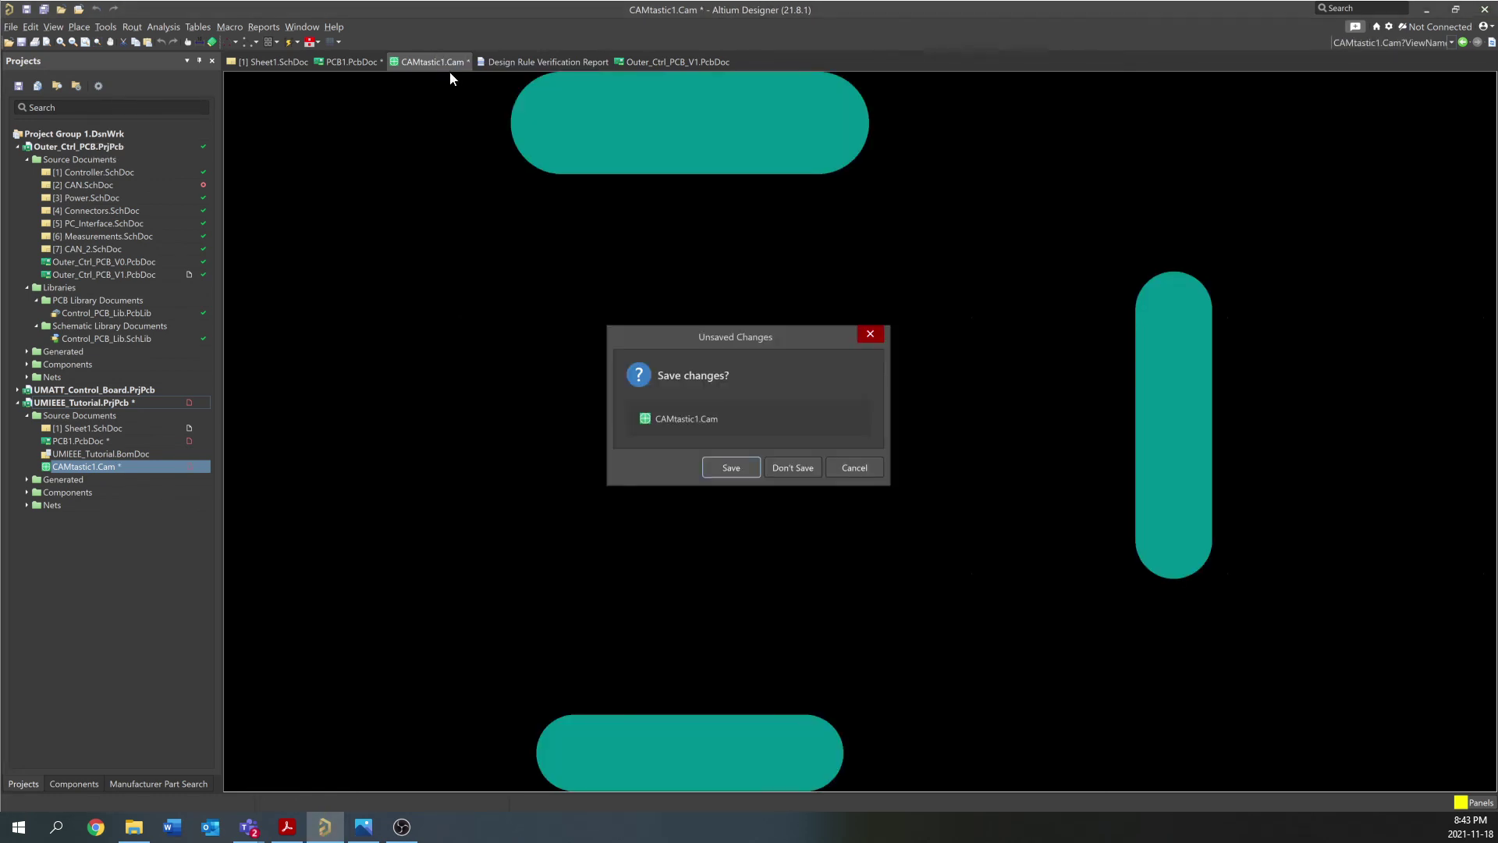
click(791, 467)
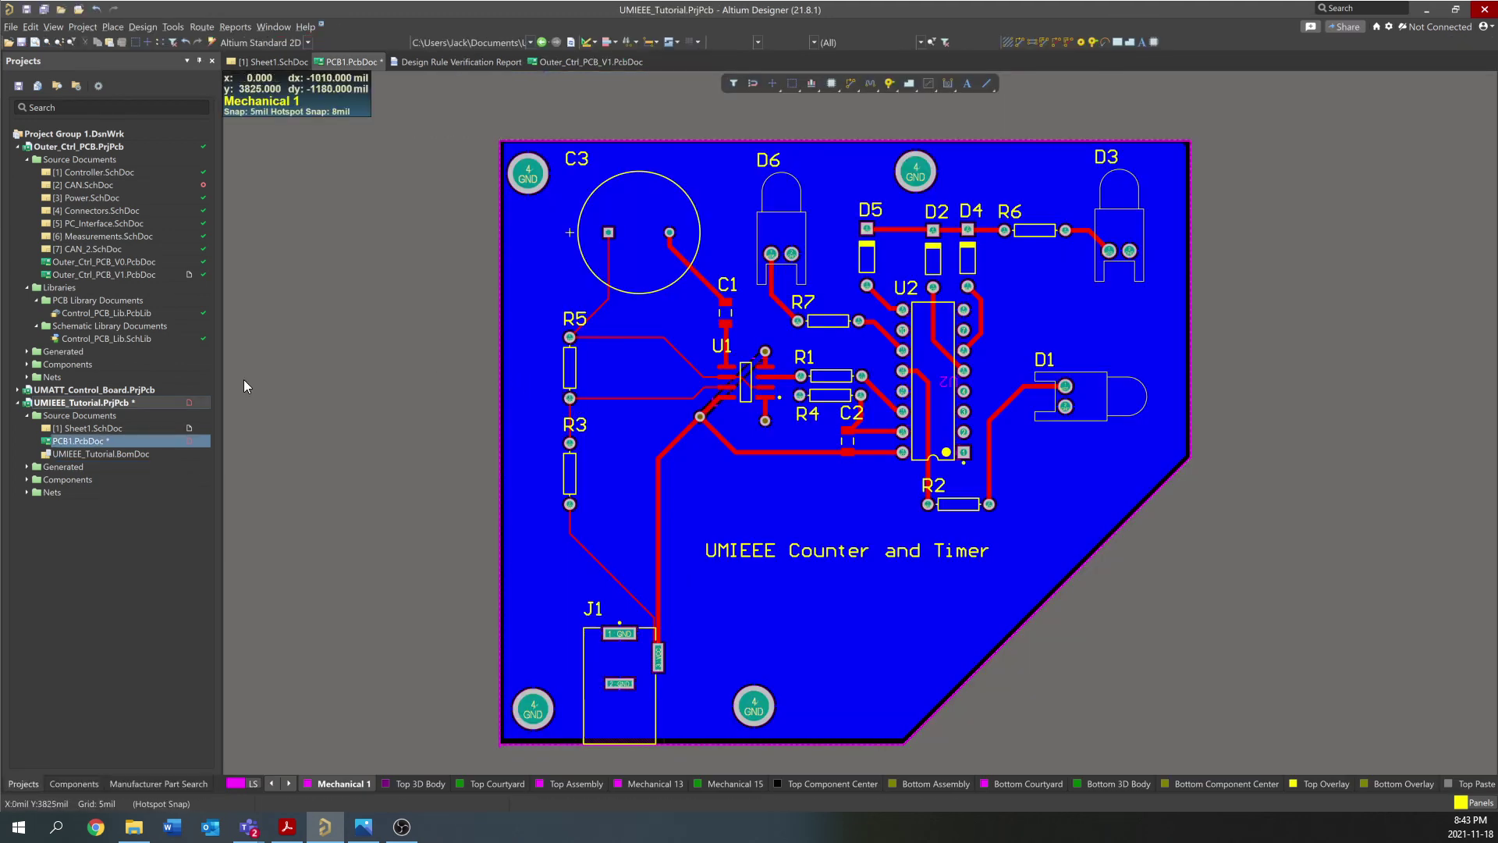
Expand the project's Generated folder, then switch to File Explorer and examine the file types in Project Outputs for UMIEEE_Tutorial
click(27, 467)
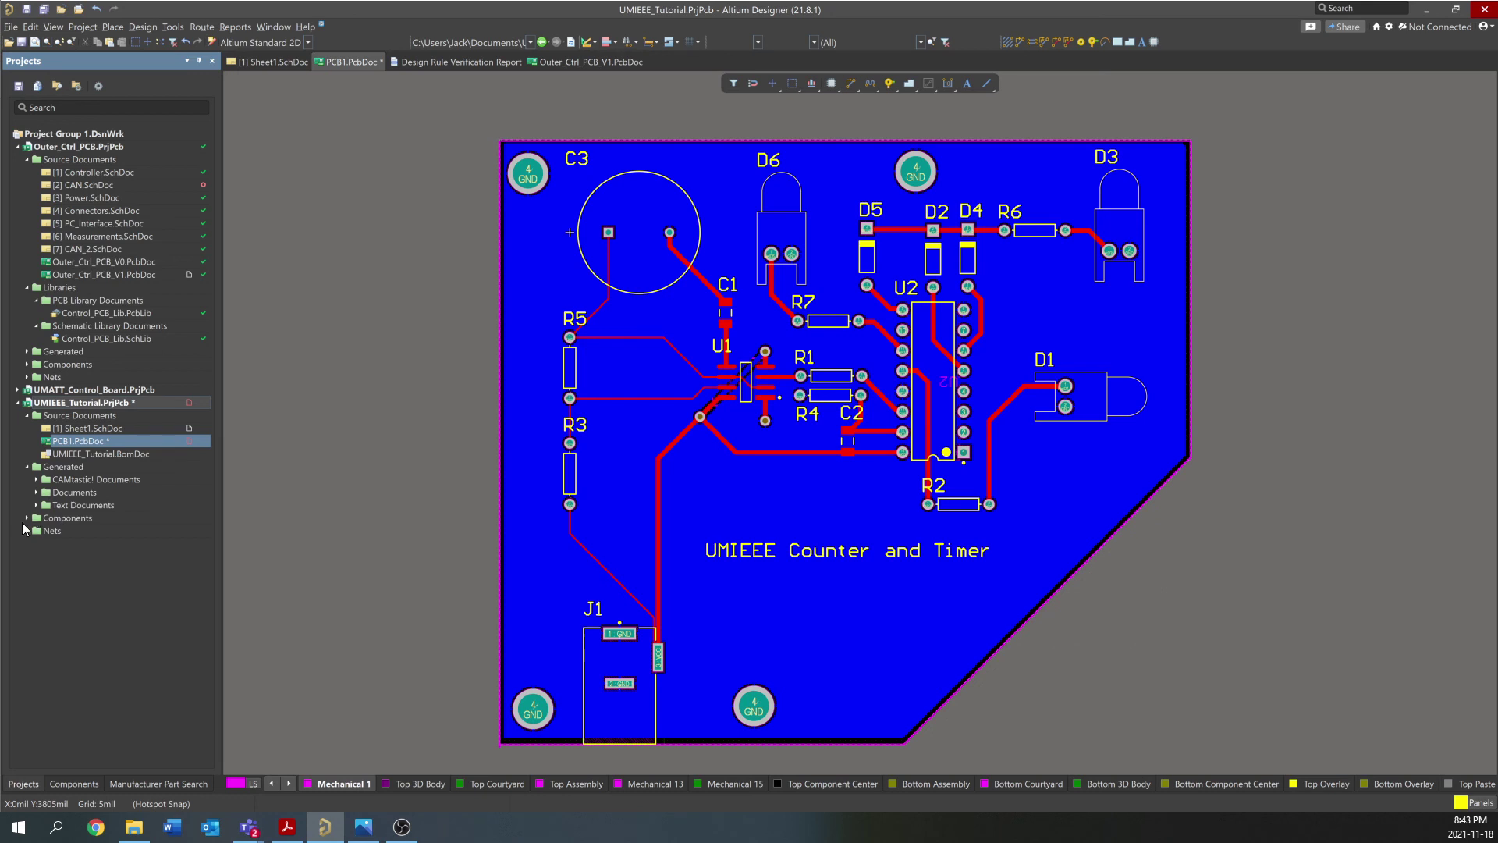
mouse_move(132, 833)
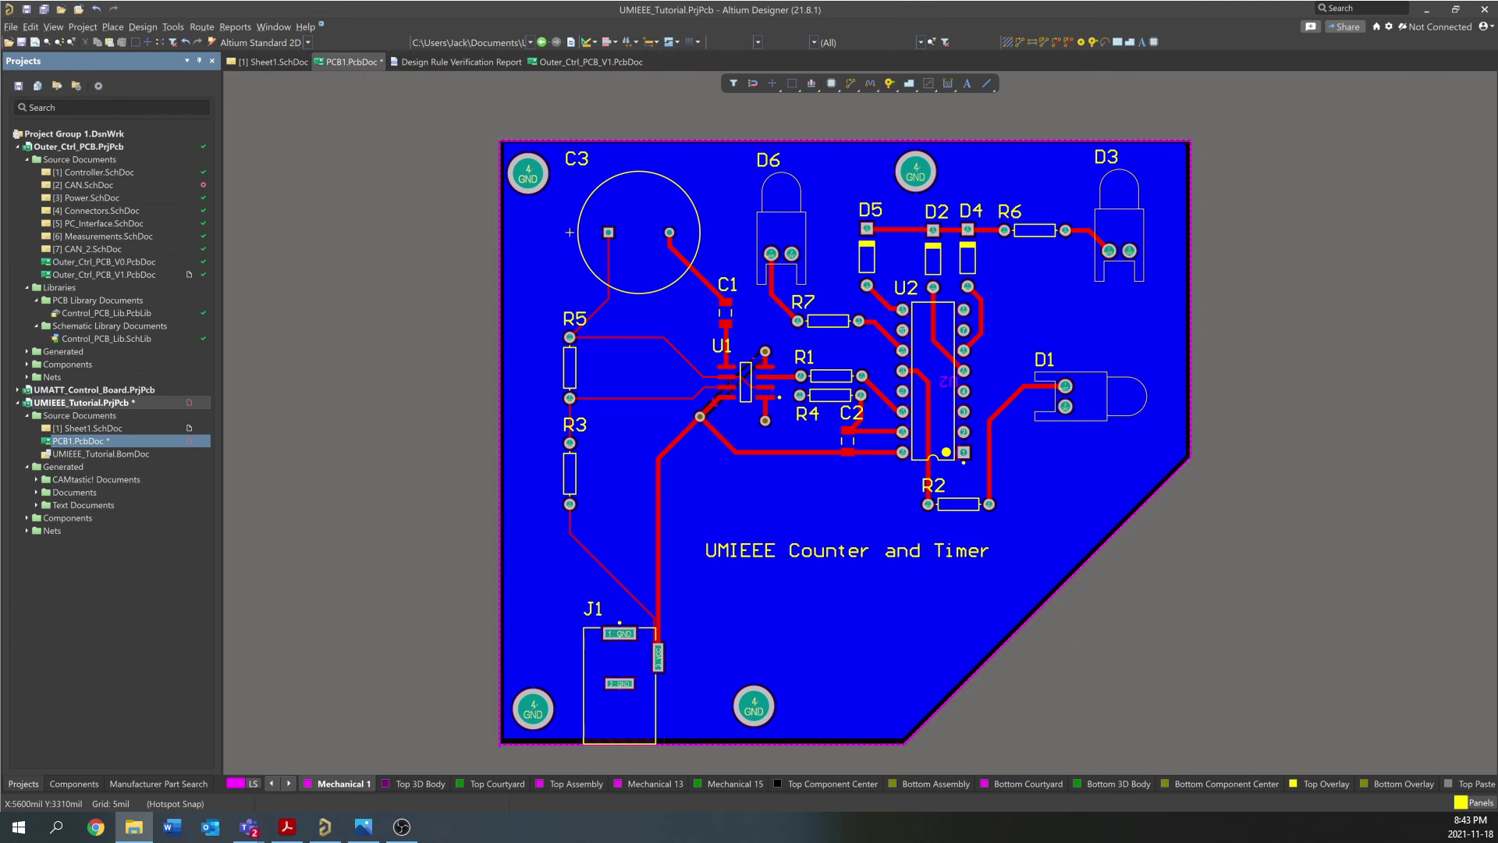
drag(1497, 437, 559, 1)
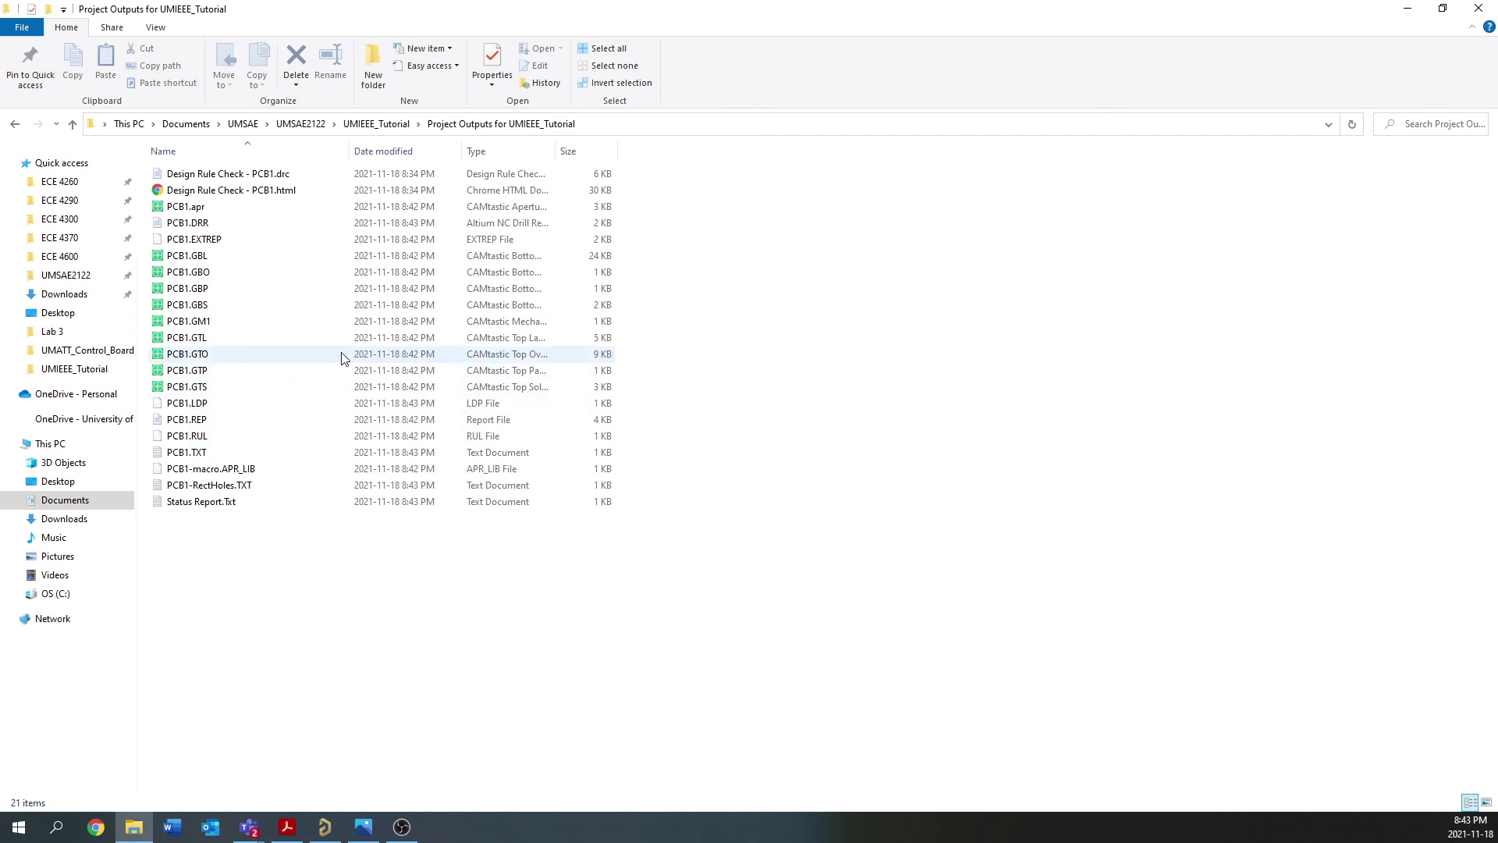
drag(556, 151, 883, 151)
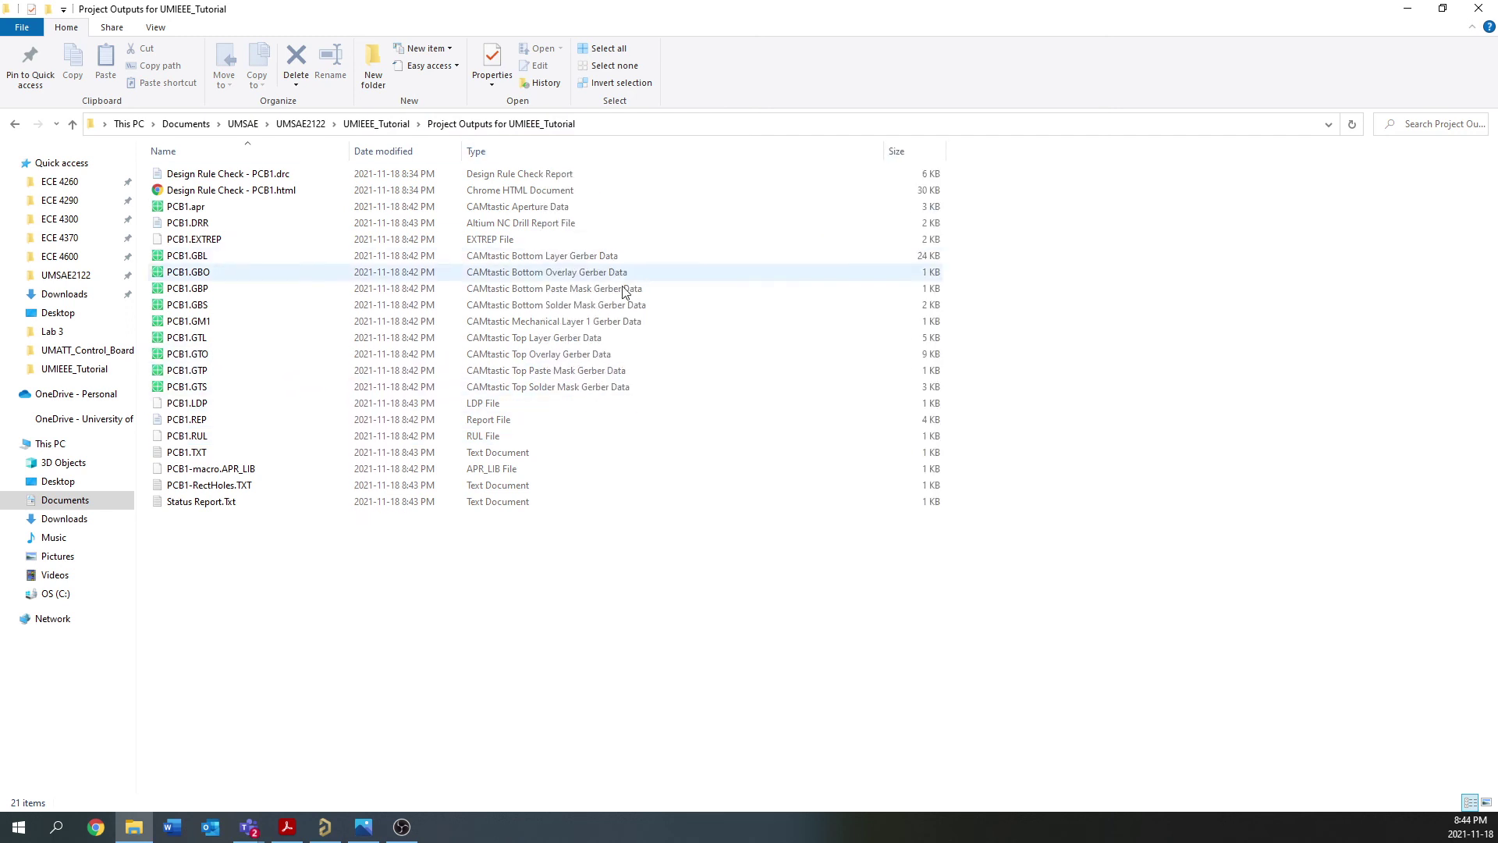
click(621, 259)
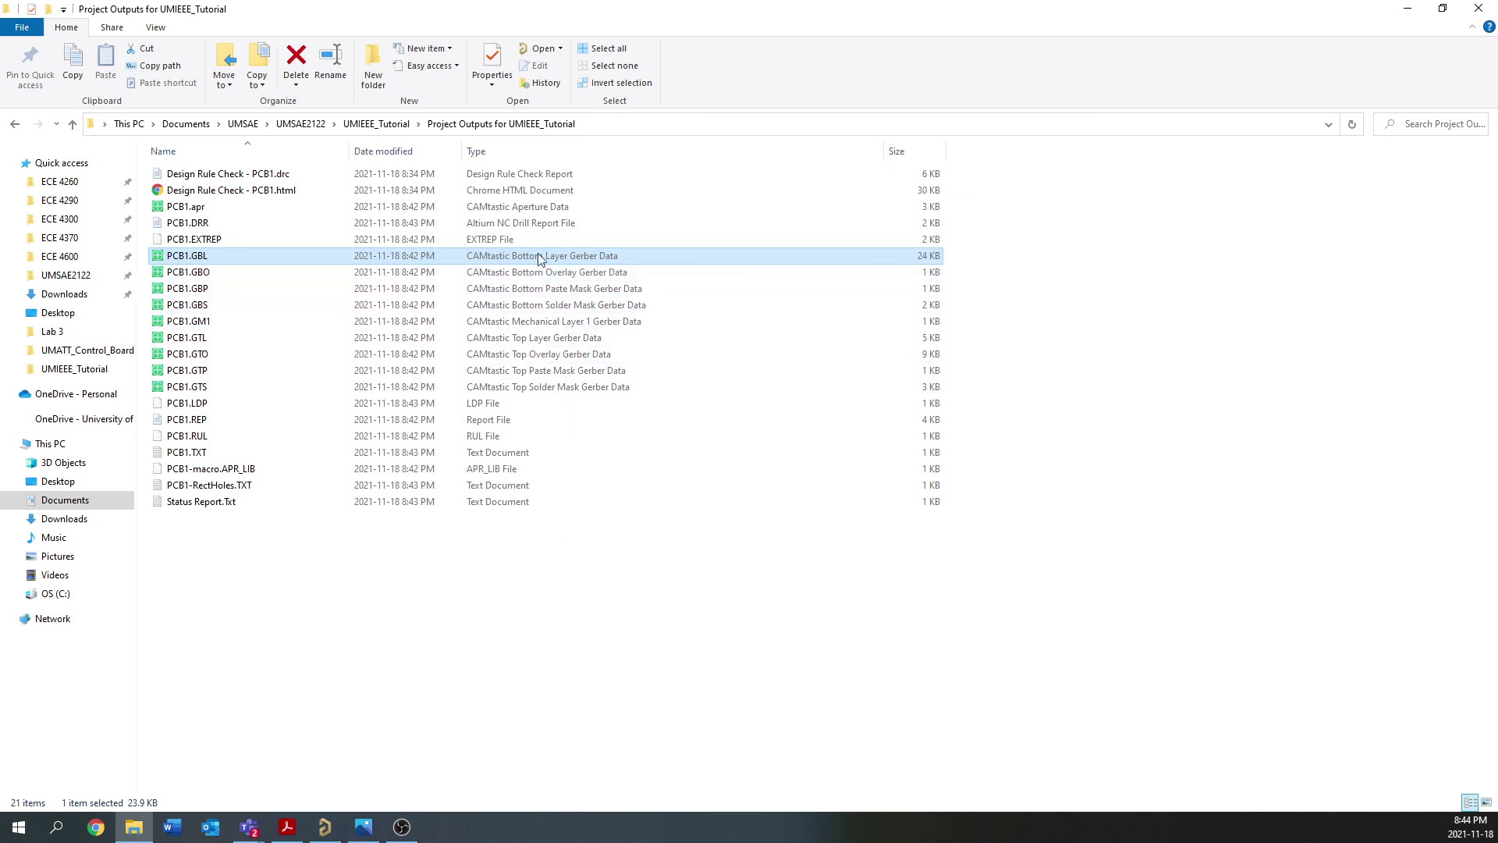
click(530, 228)
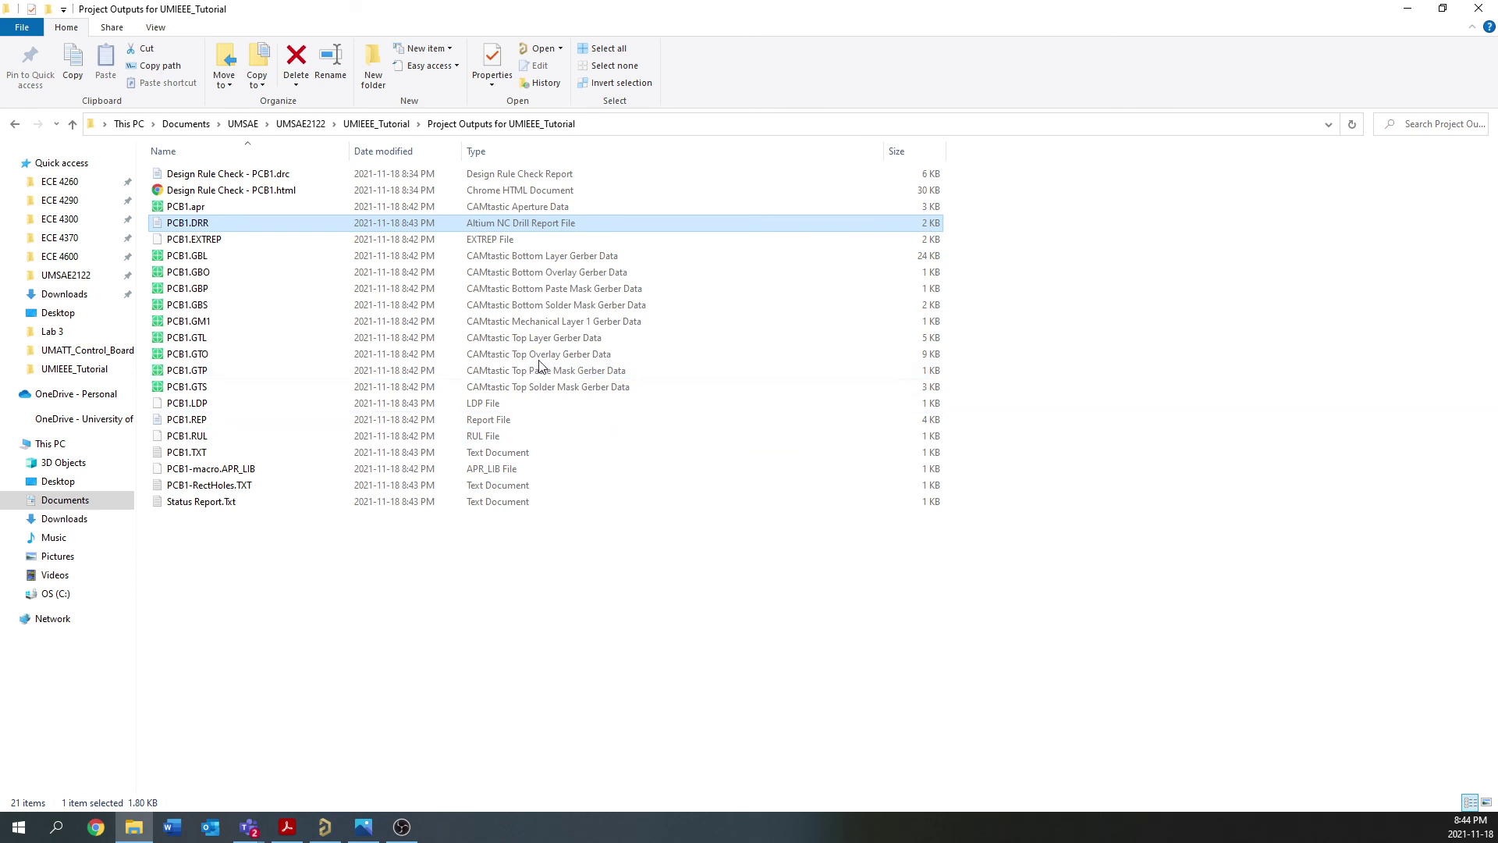
Return to Altium Designer, then switch to the presentation in Adobe Acrobat Reader and show its Questions page
click(330, 834)
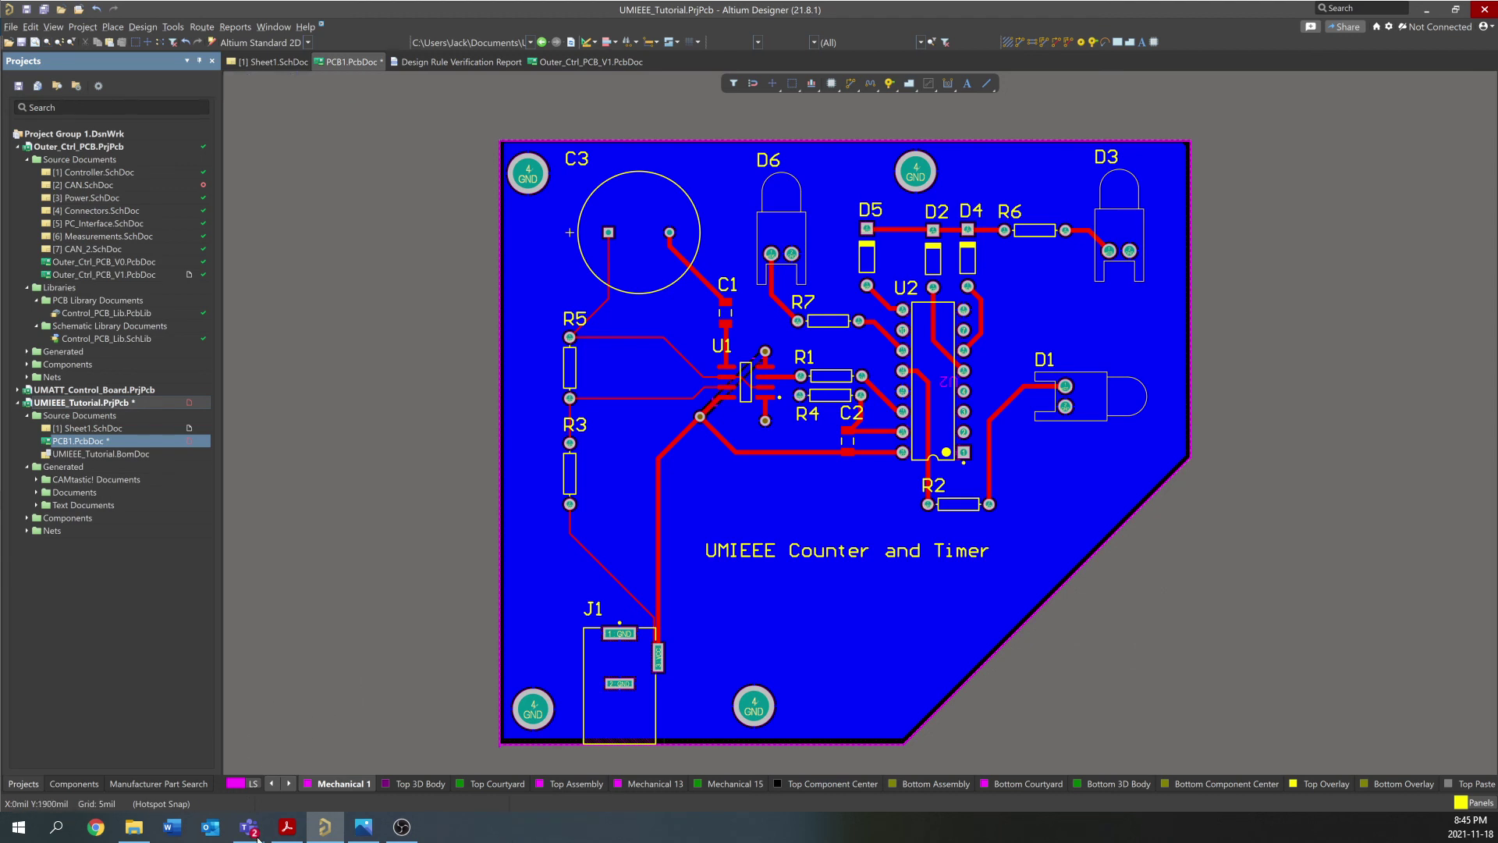
mouse_move(287, 826)
click(289, 796)
key(Right)
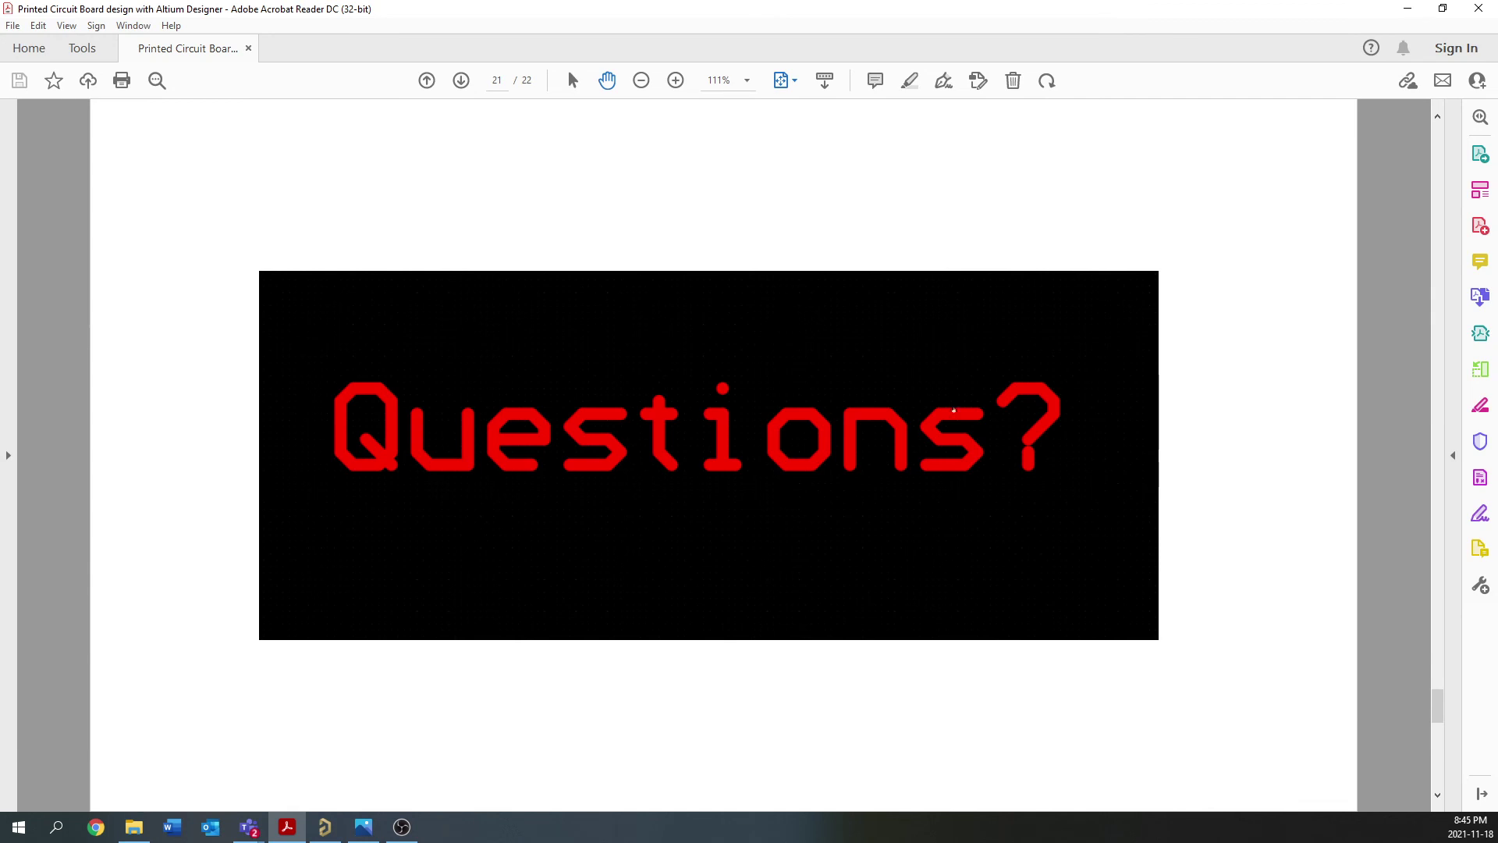